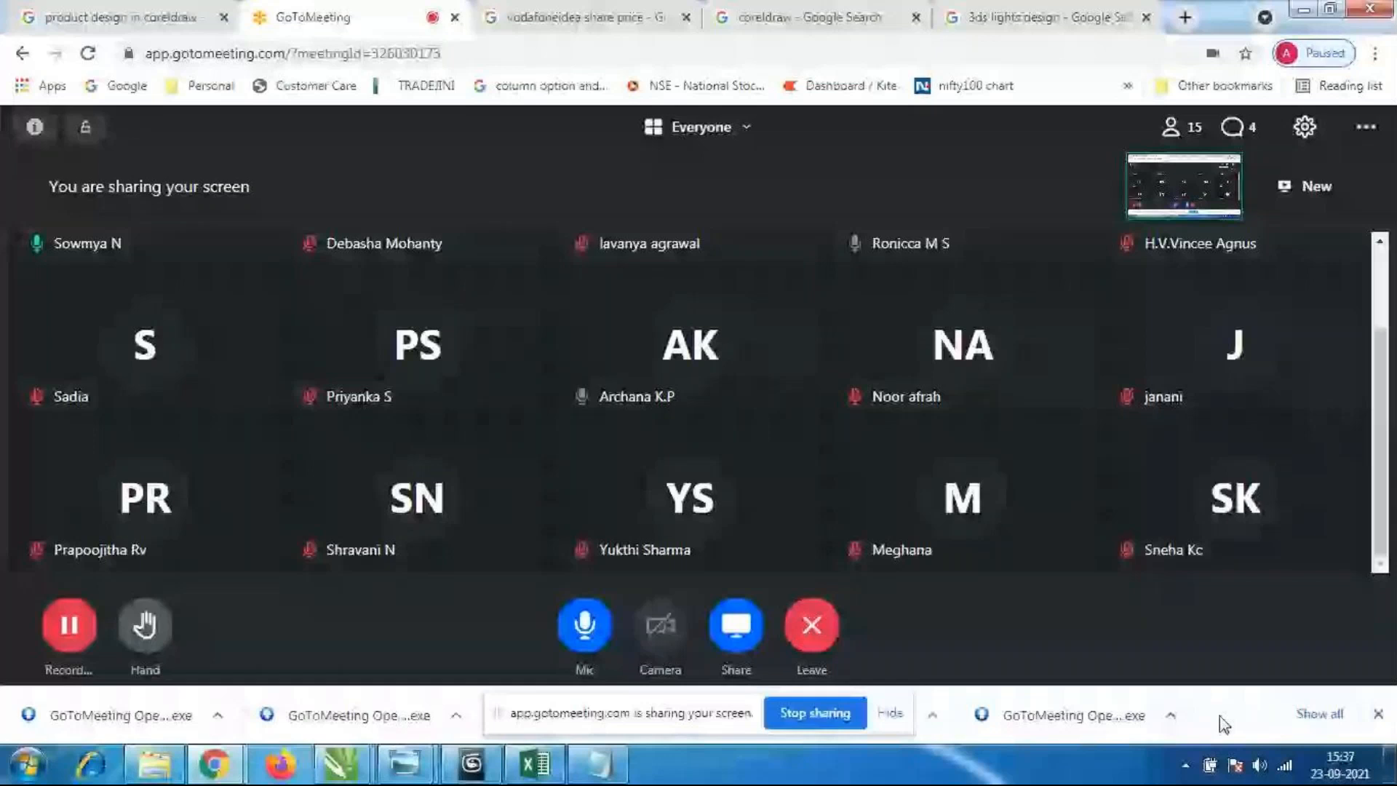
Switch to the Untitled-1 document in CorelDRAW and delete the grey shape on page 15.
{"action": "left_click", "coordinate": [1390, 764]}
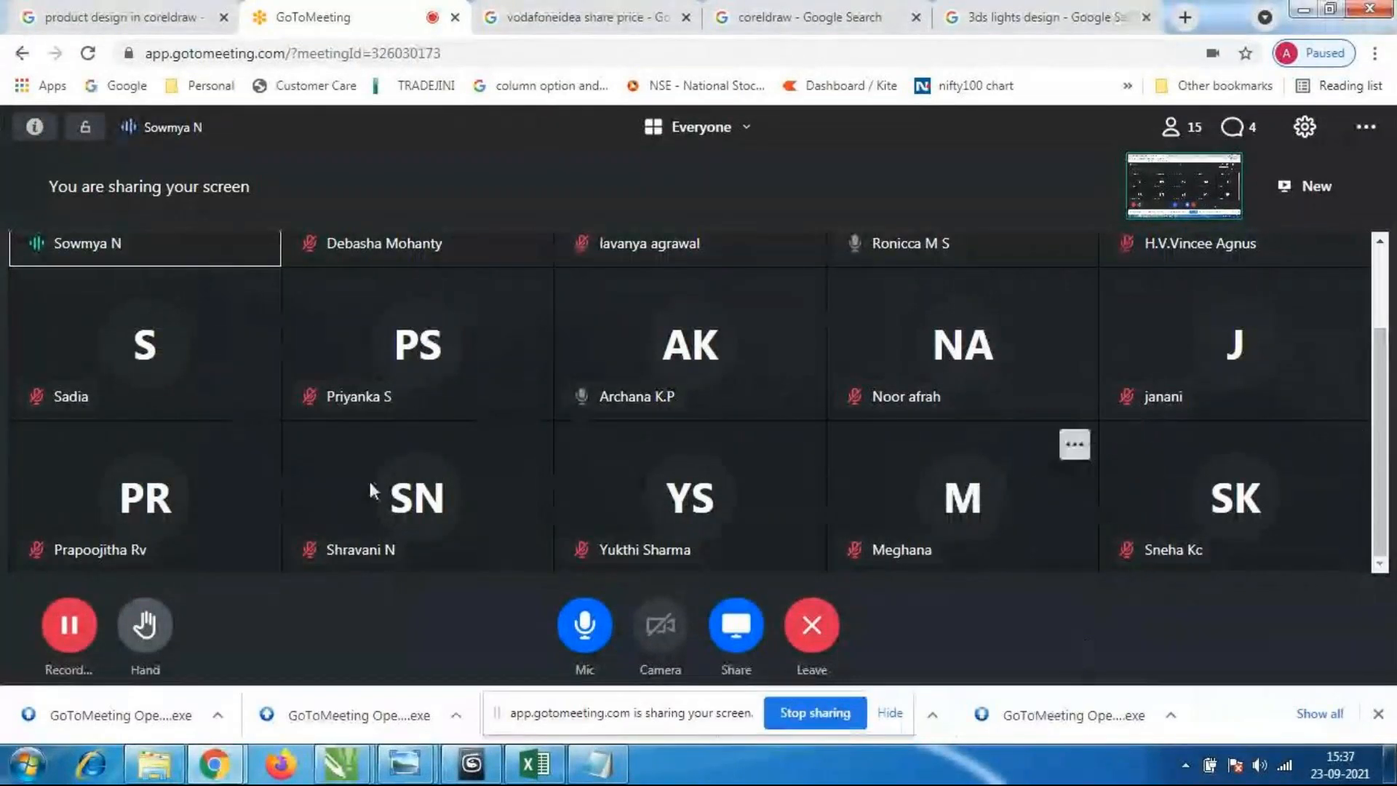
{"action": "mouse_move", "coordinate": [352, 779]}
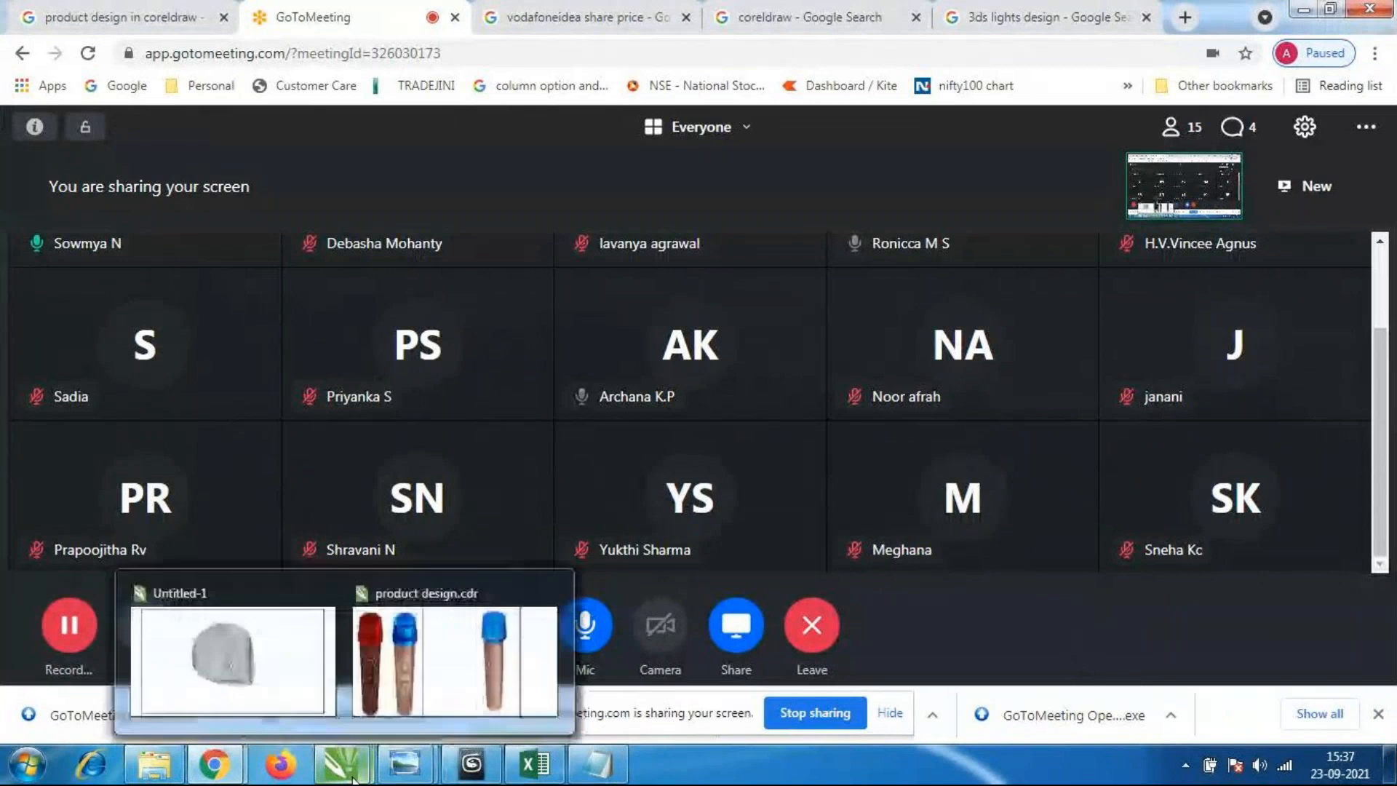
{"action": "left_click", "coordinate": [274, 661]}
{"action": "left_click_drag", "start_coordinate": [243, 233], "coordinate": [684, 561]}
{"action": "key", "text": "Delete"}
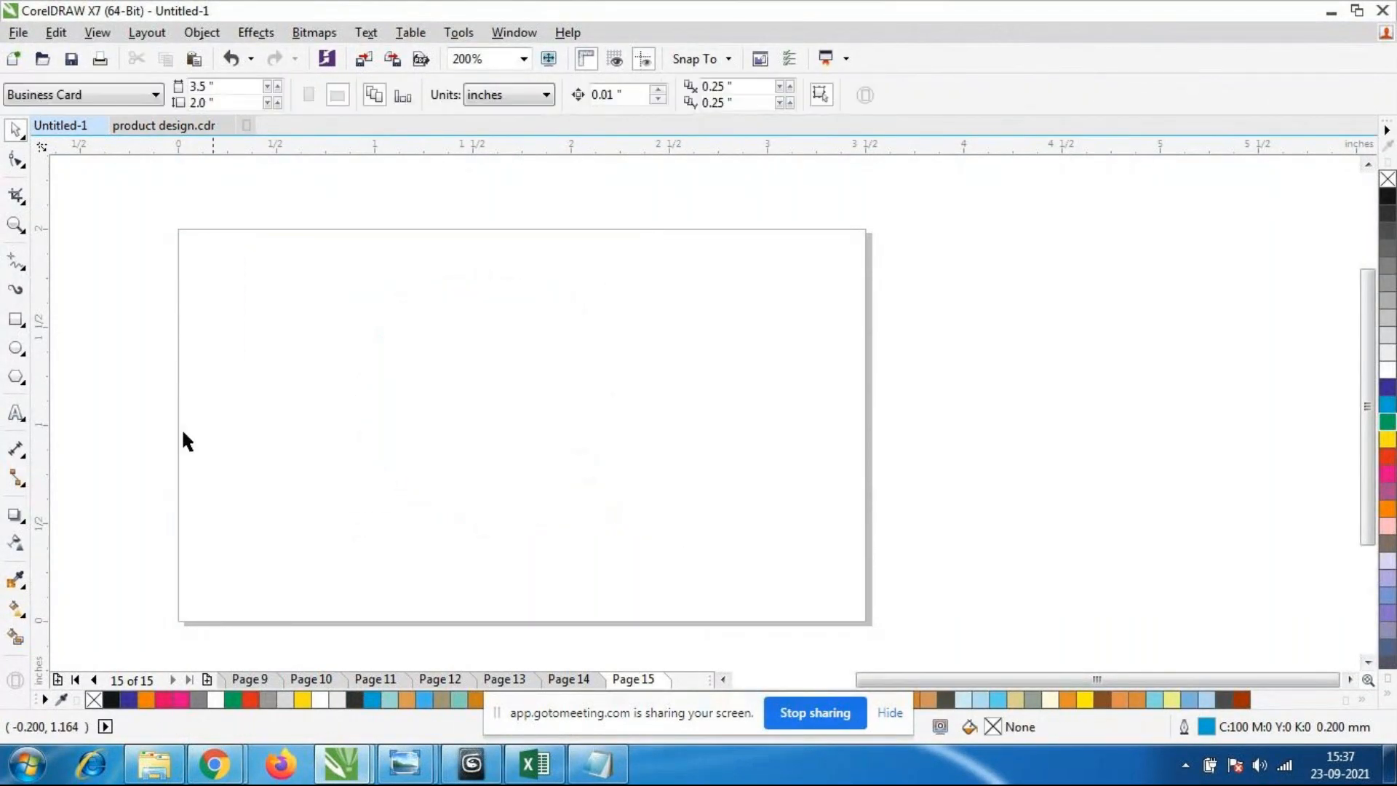
Draw a five-sided polygon about 1.58 by 1.19 inches on the left half of page 15 and select it.
{"action": "left_click", "coordinate": [16, 377]}
{"action": "left_click_drag", "start_coordinate": [248, 269], "coordinate": [571, 518]}
{"action": "left_click", "coordinate": [16, 129]}
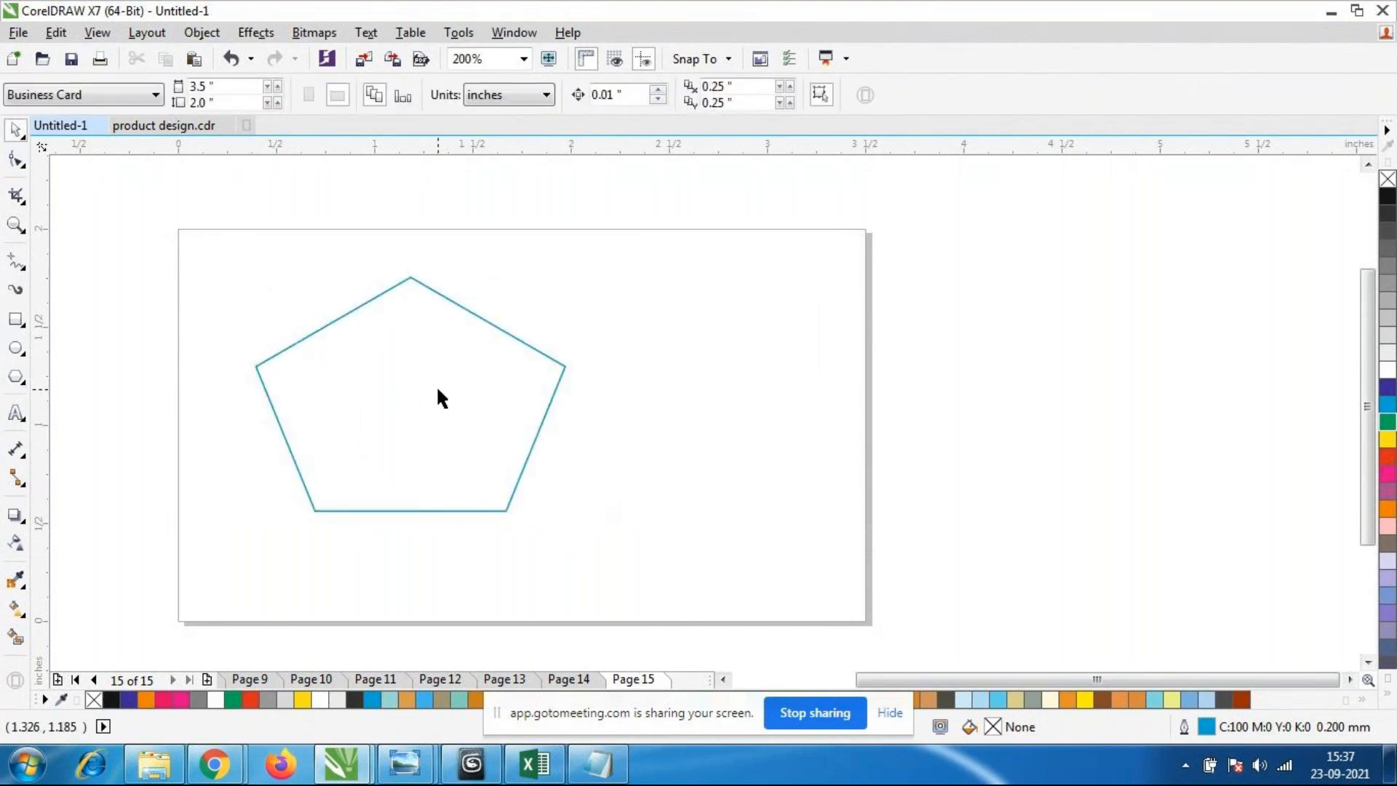
{"action": "scroll", "coordinate": [415, 383], "scroll_direction": "down", "scroll_amount": 1}
{"action": "scroll", "coordinate": [395, 392], "scroll_direction": "up", "scroll_amount": 1}
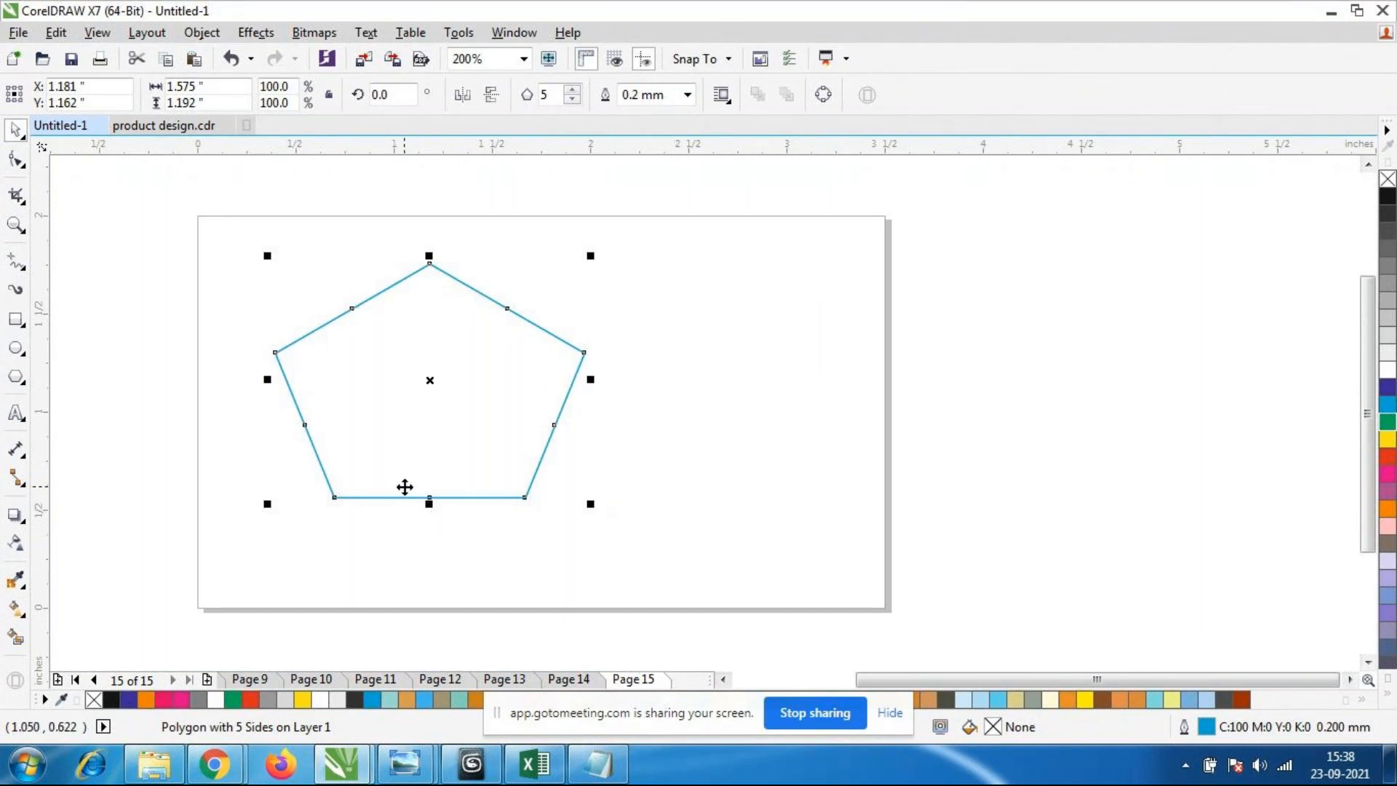
Try uniform, fountain and vector pattern fills on the pentagon while editing its fill.
{"action": "double_click", "coordinate": [993, 727]}
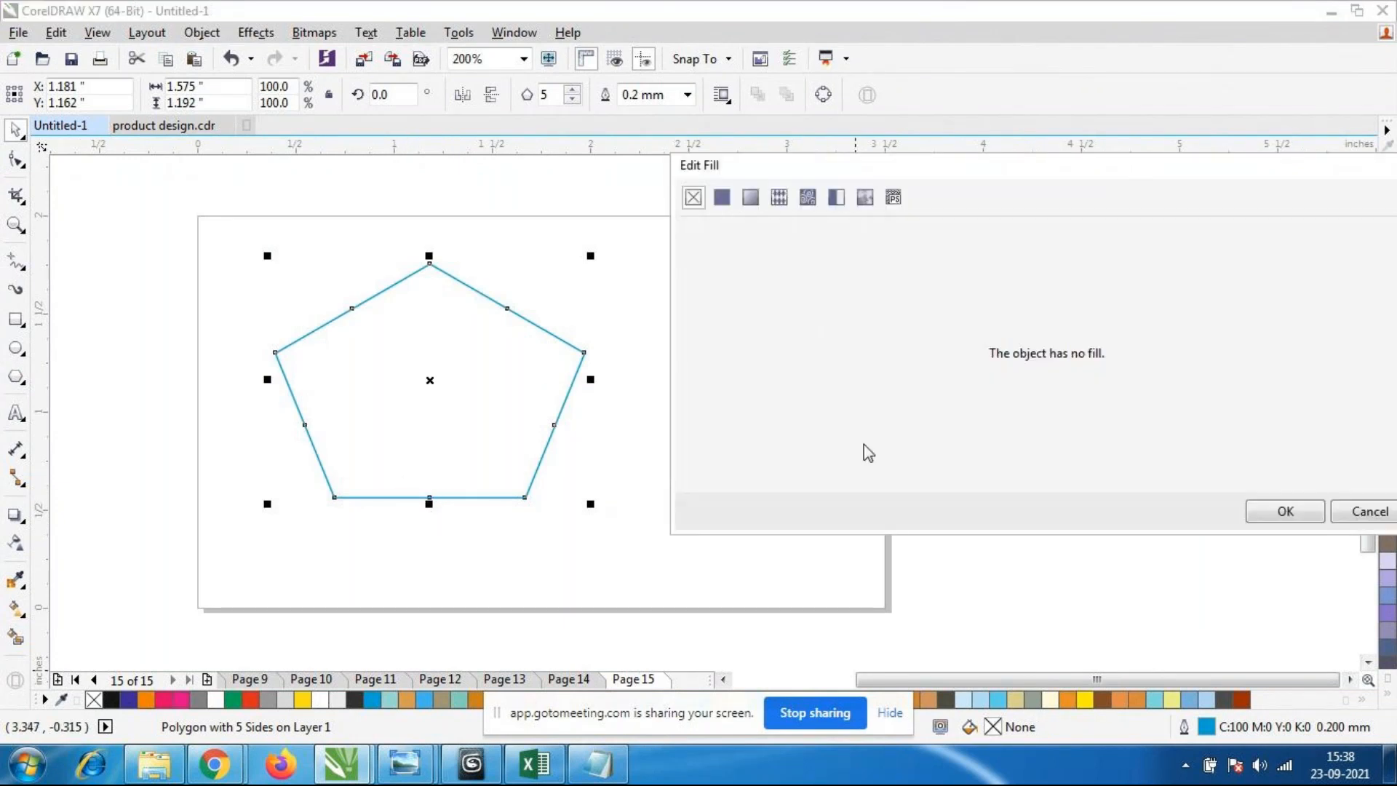
{"action": "left_click", "coordinate": [724, 199]}
{"action": "left_click", "coordinate": [751, 198]}
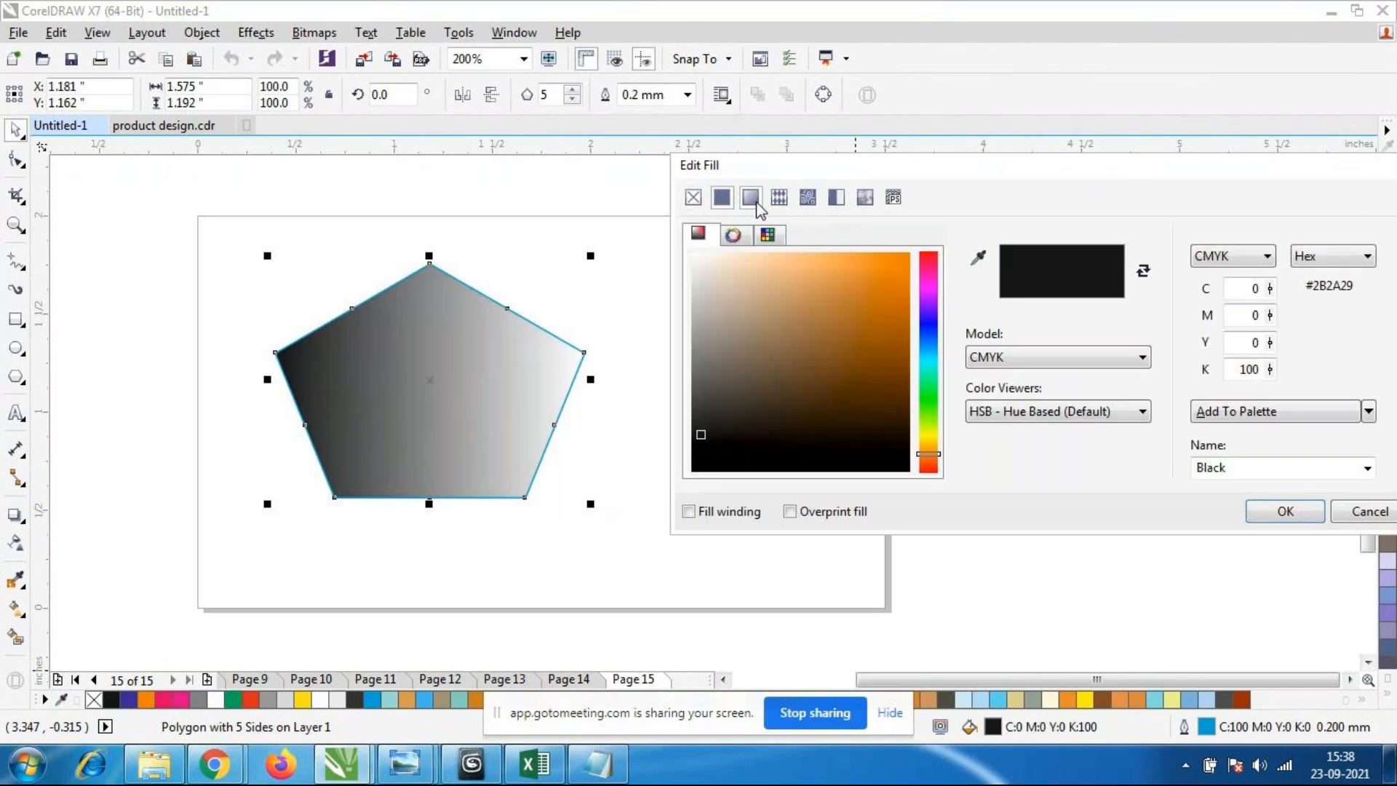
{"action": "left_click", "coordinate": [779, 198]}
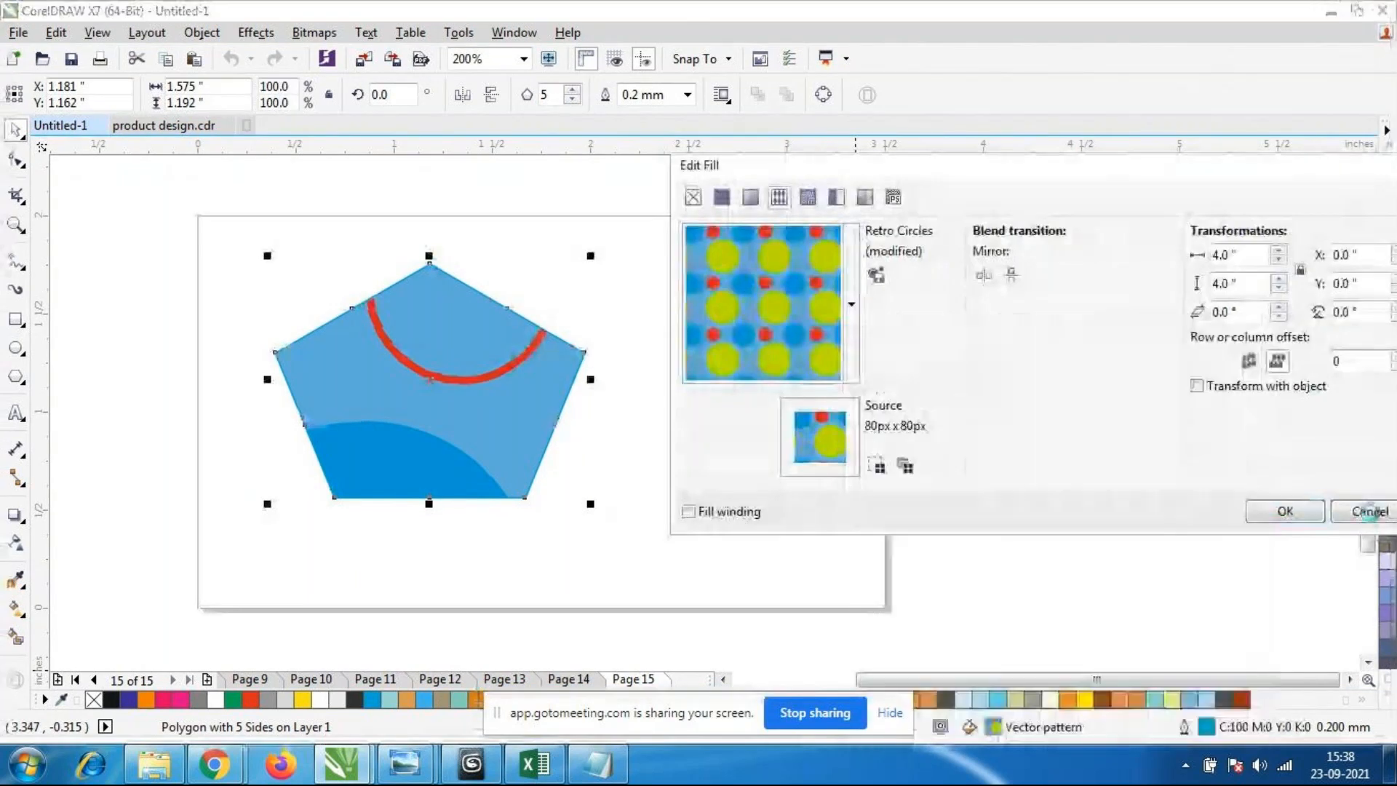
Return from the meeting window to the Untitled-1 drawing and delete the pentagon from page 15.
{"action": "left_click", "coordinate": [230, 768]}
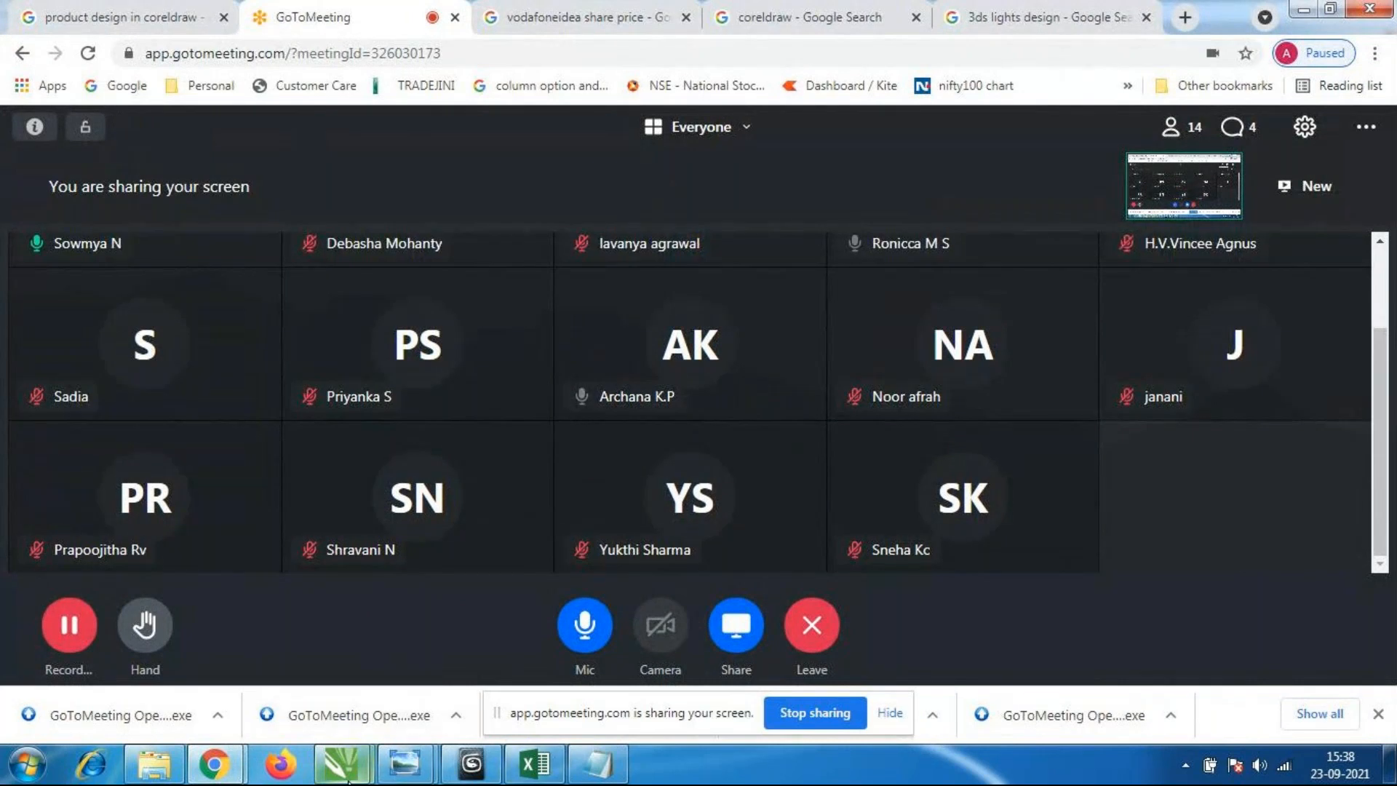
{"action": "mouse_move", "coordinate": [341, 764]}
{"action": "left_click", "coordinate": [288, 662]}
{"action": "left_click", "coordinate": [781, 551]}
{"action": "left_click", "coordinate": [443, 372]}
{"action": "key", "text": "Delete"}
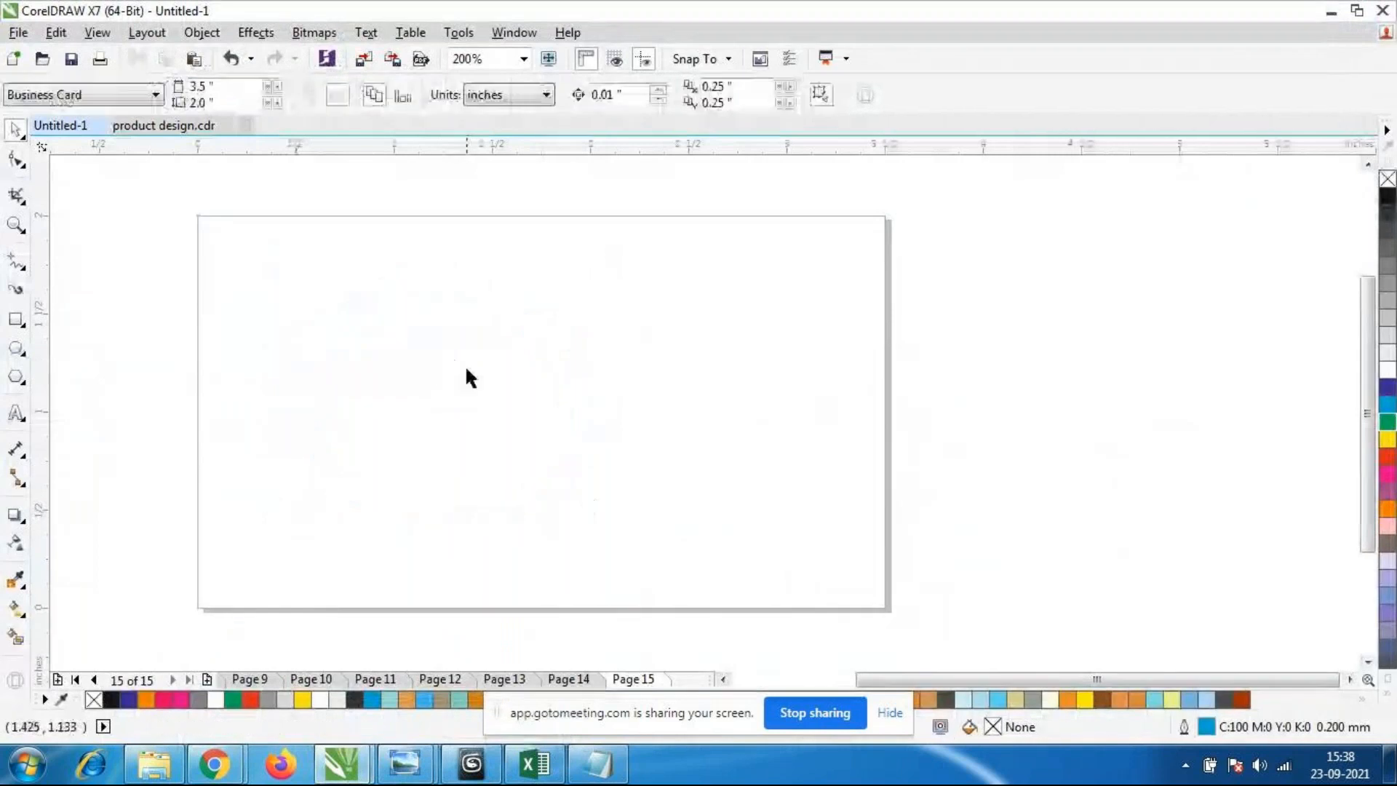
{"action": "scroll", "coordinate": [465, 364], "scroll_direction": "down", "scroll_amount": 1}
{"action": "scroll", "coordinate": [421, 361], "scroll_direction": "up", "scroll_amount": 1}
{"action": "mouse_move", "coordinate": [206, 779]}
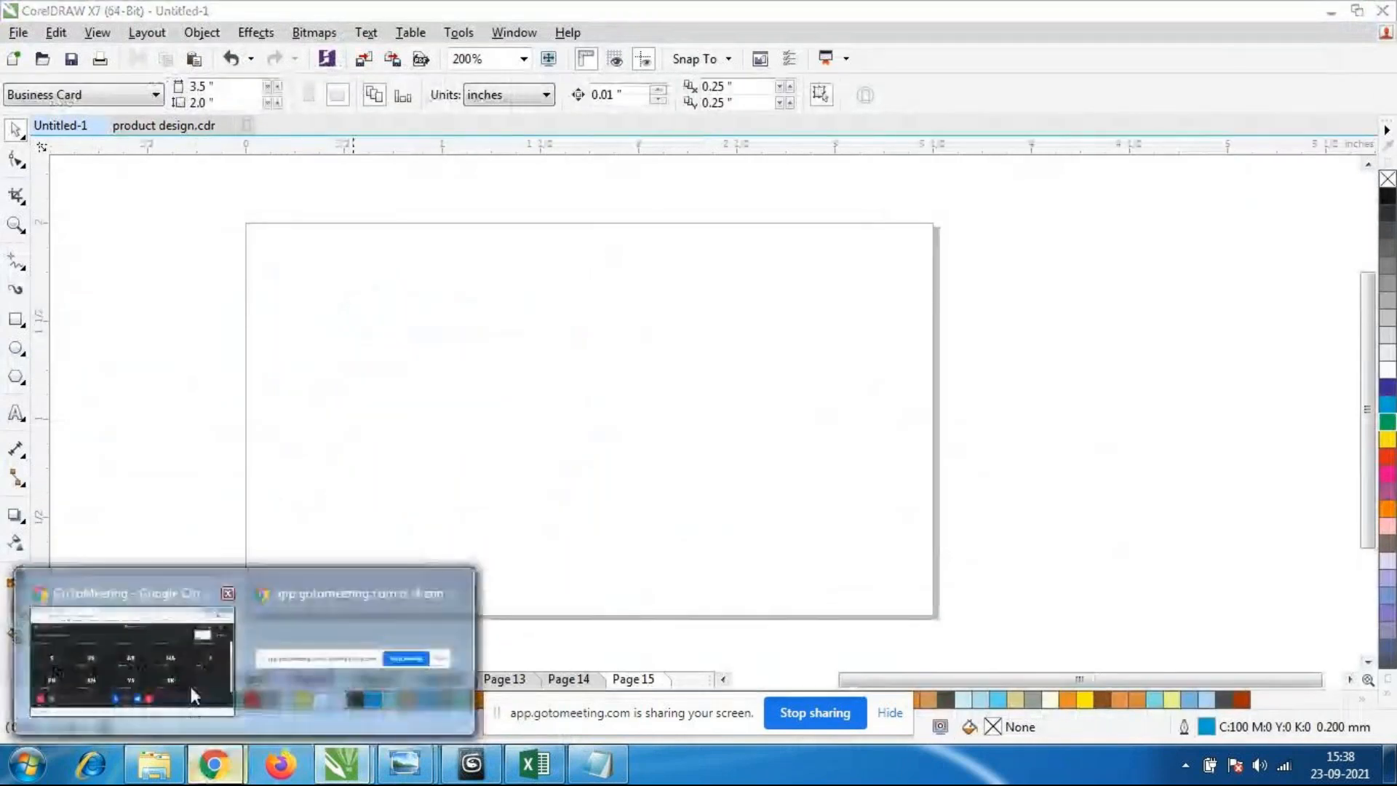
{"action": "left_click", "coordinate": [190, 687]}
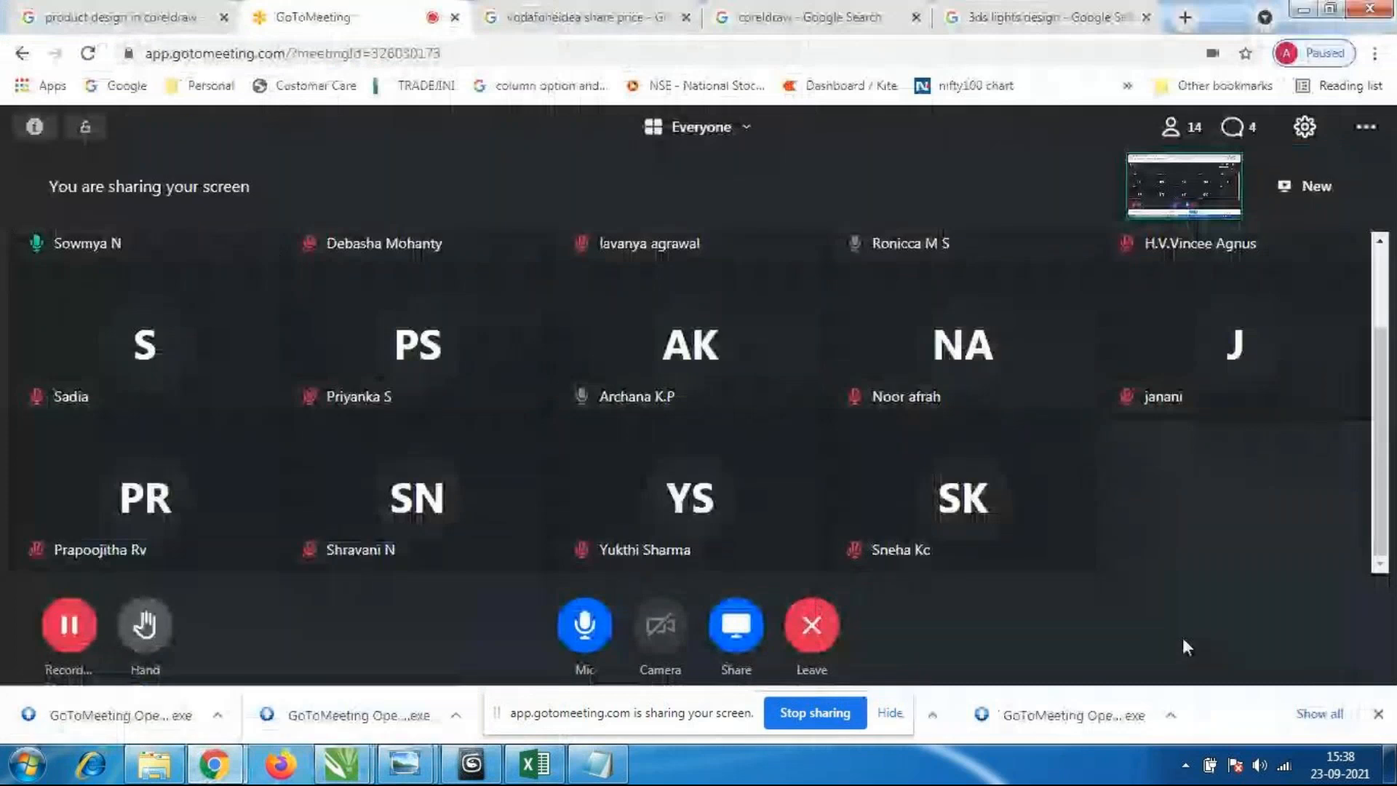
{"action": "left_click_drag", "start_coordinate": [1390, 480], "coordinate": [1385, 540]}
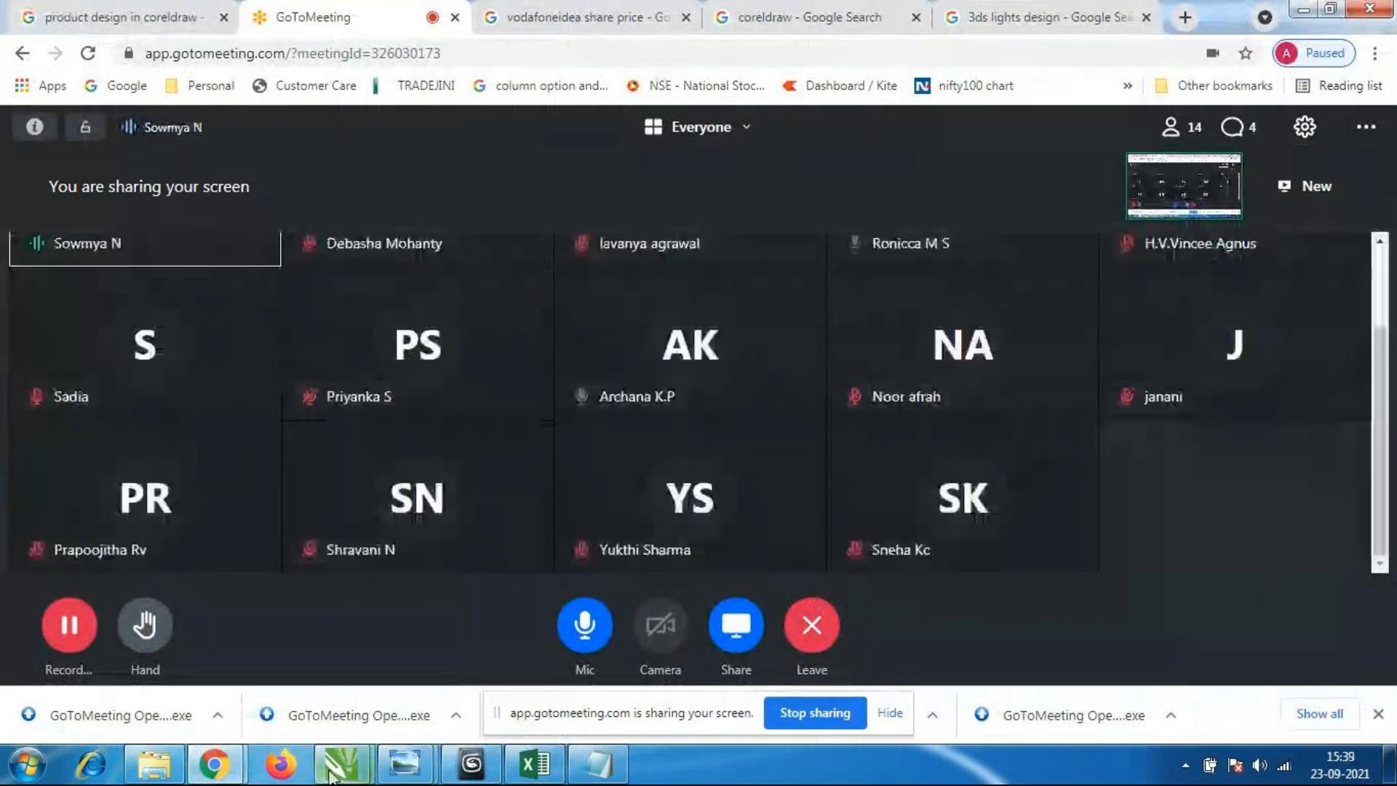
{"action": "left_click", "coordinate": [336, 766]}
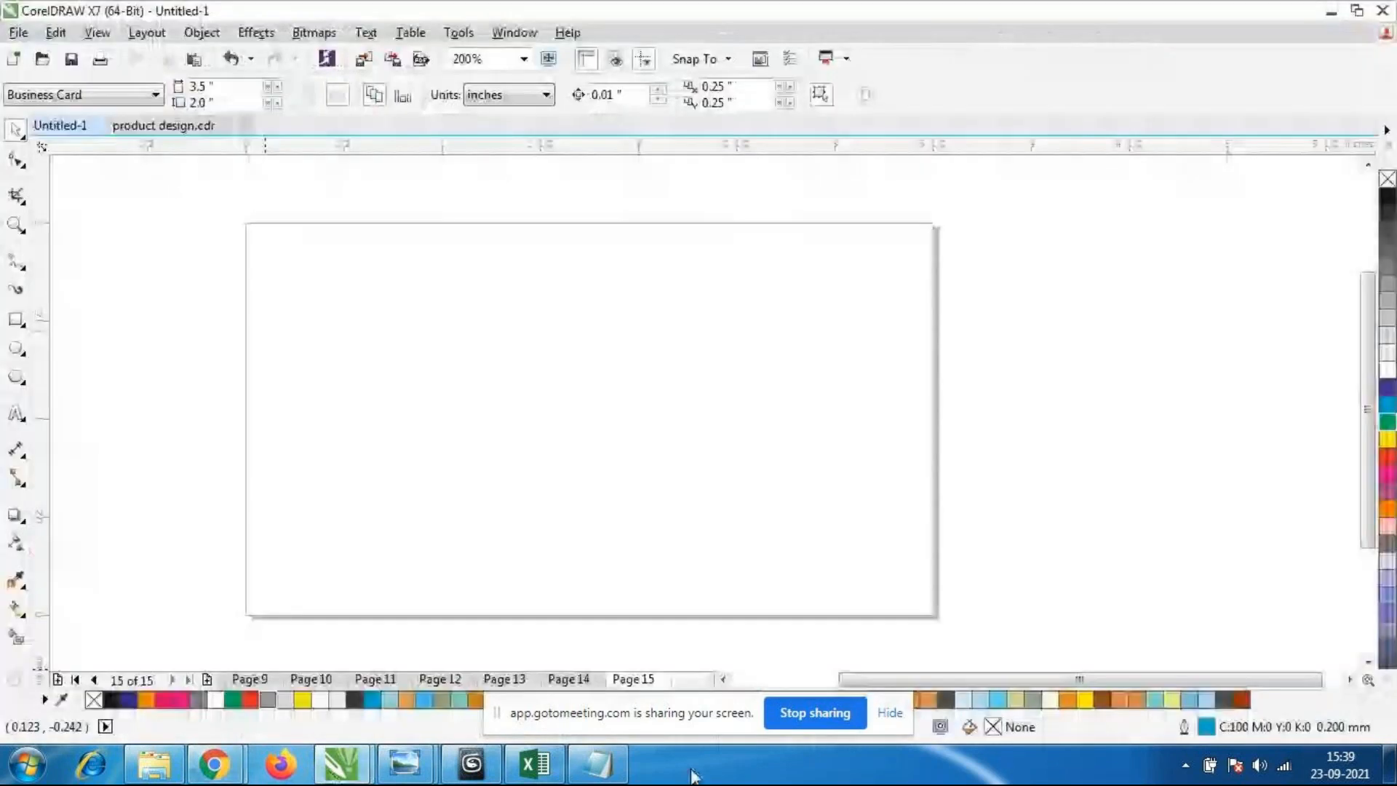
{"action": "left_click_drag", "start_coordinate": [401, 339], "coordinate": [461, 341]}
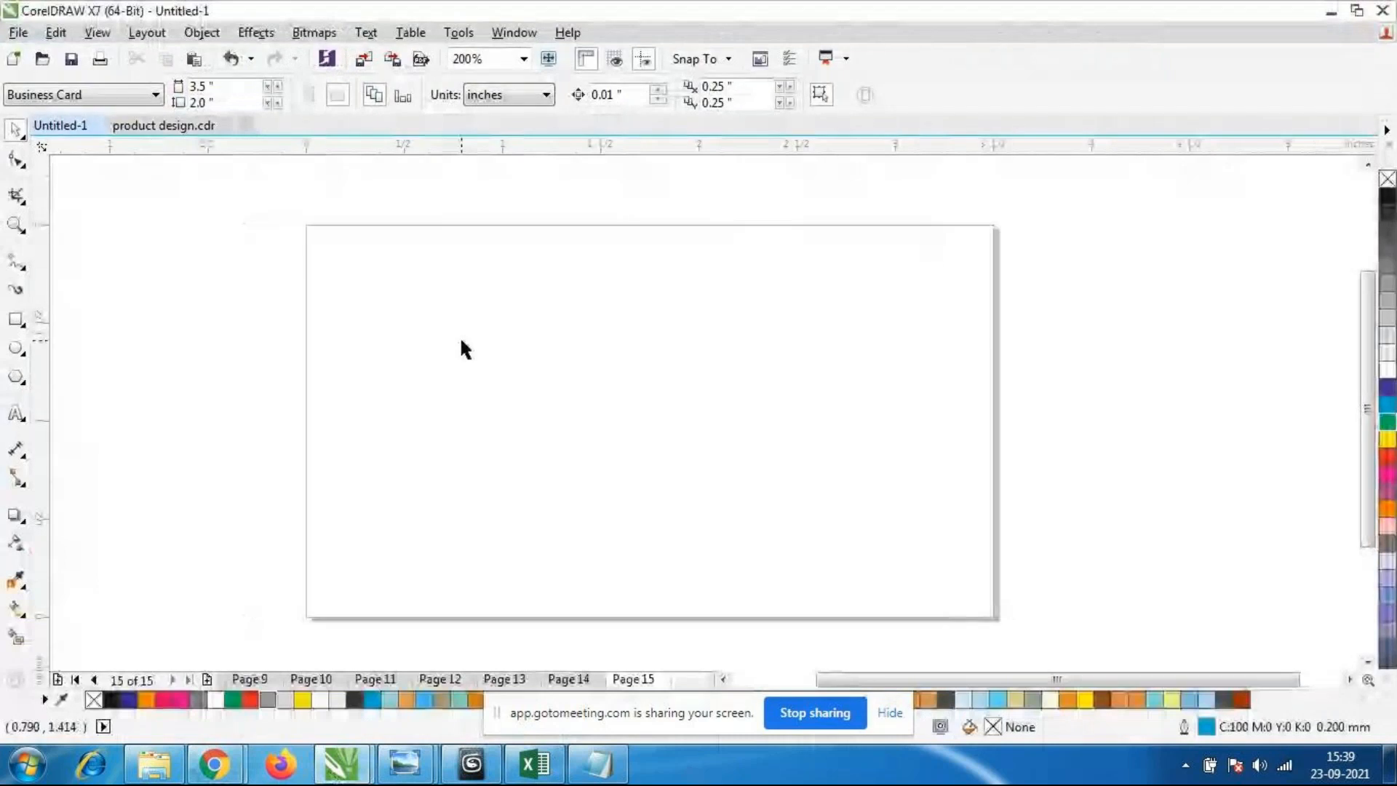
Create a new table with 15 rows and 10 columns on page 15.
{"action": "left_click", "coordinate": [412, 33]}
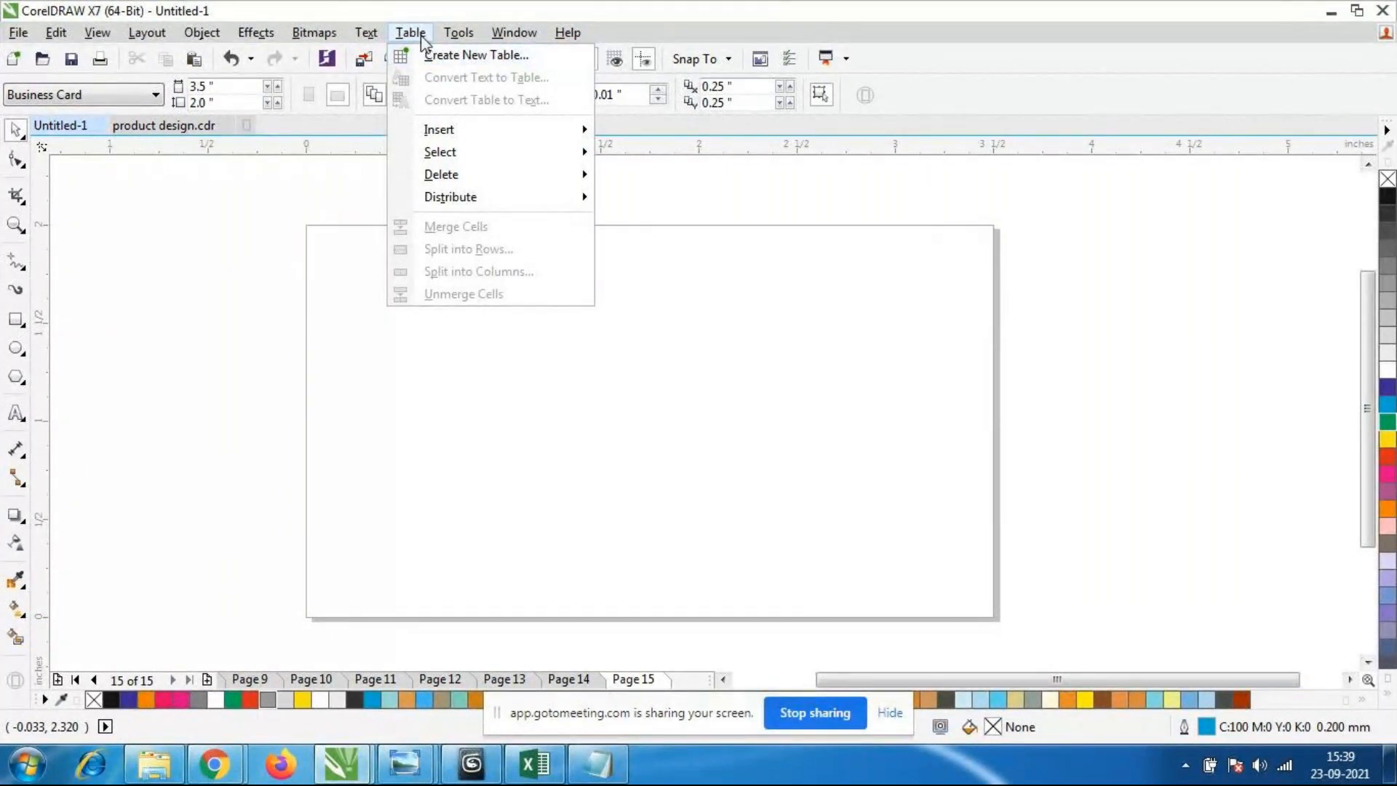
{"action": "left_click", "coordinate": [473, 58]}
{"action": "left_click_drag", "start_coordinate": [732, 289], "coordinate": [651, 270]}
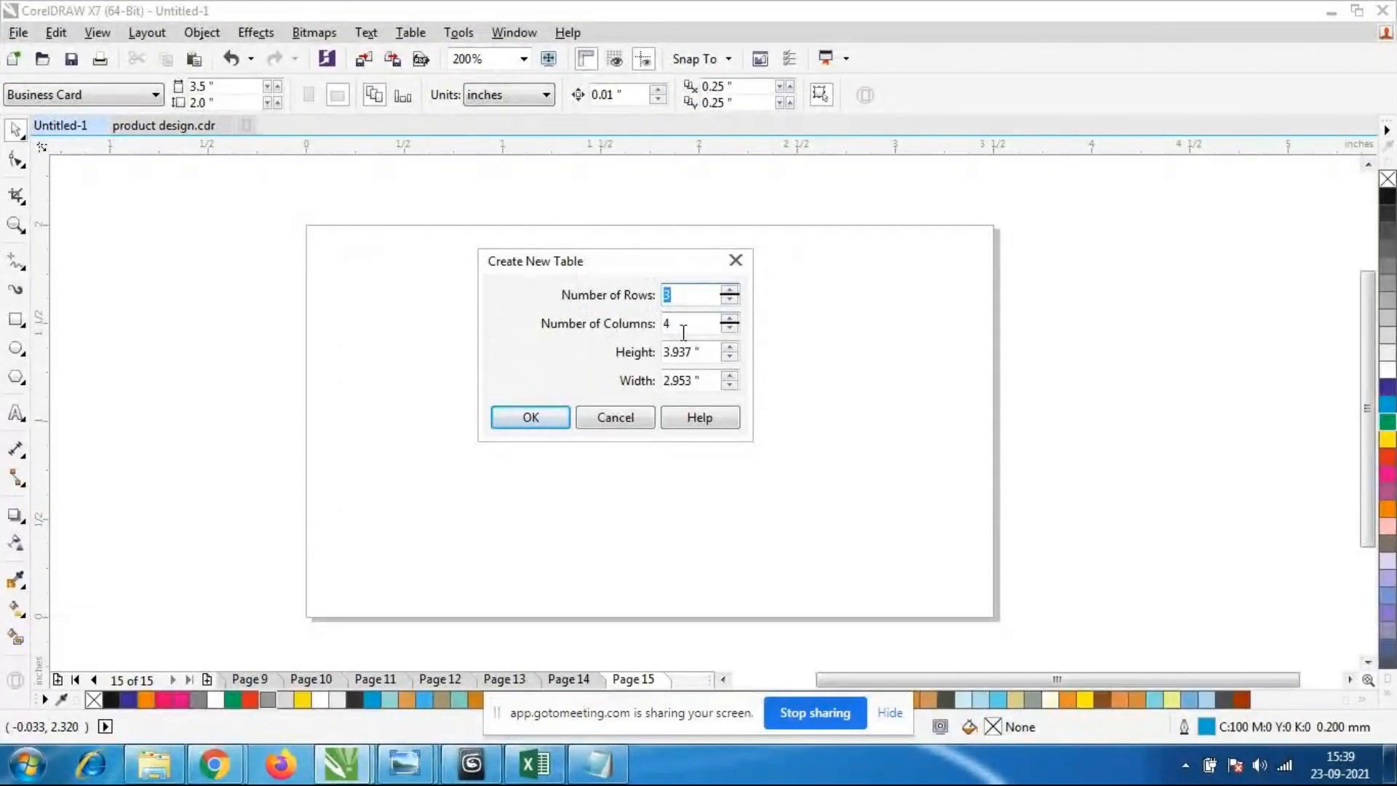
{"action": "type", "text": "1"}
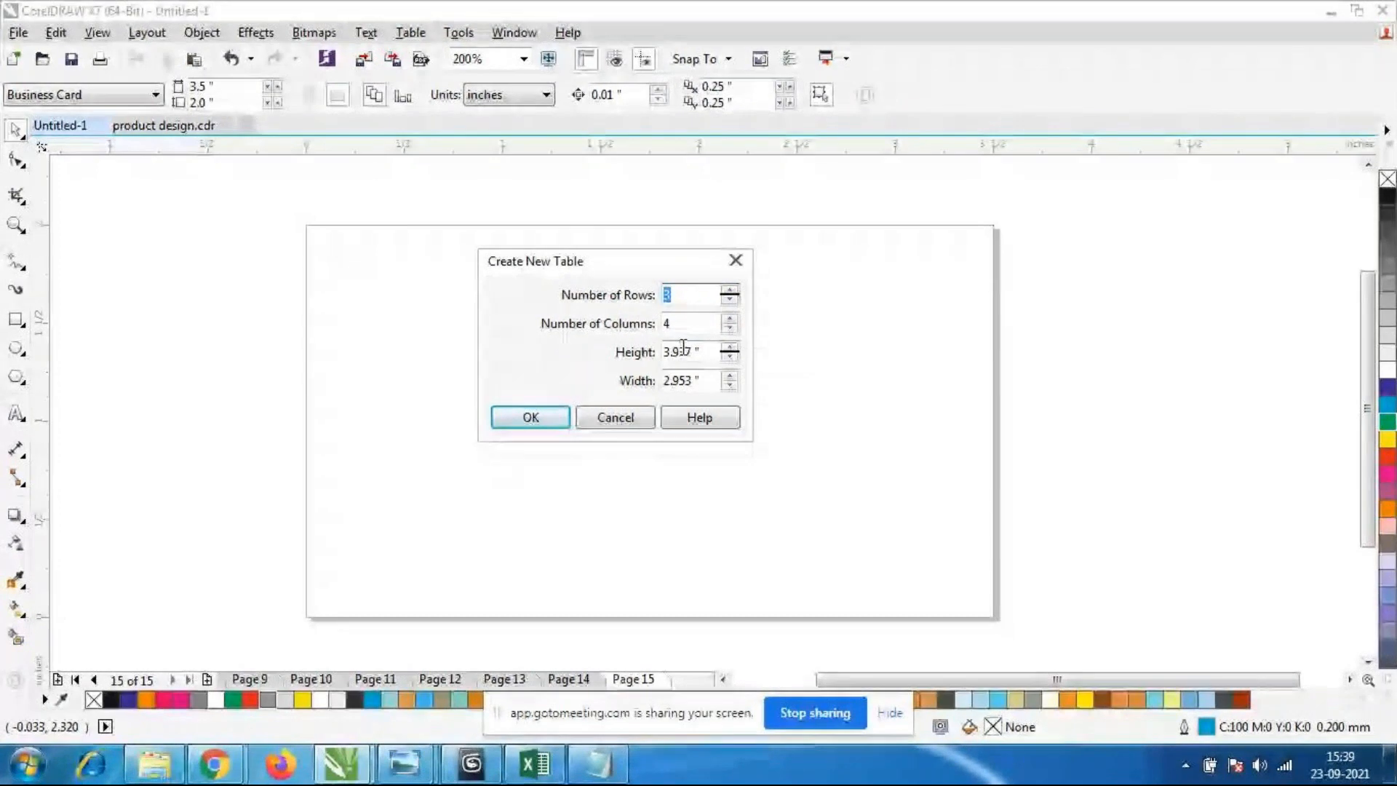
{"action": "type", "text": "5"}
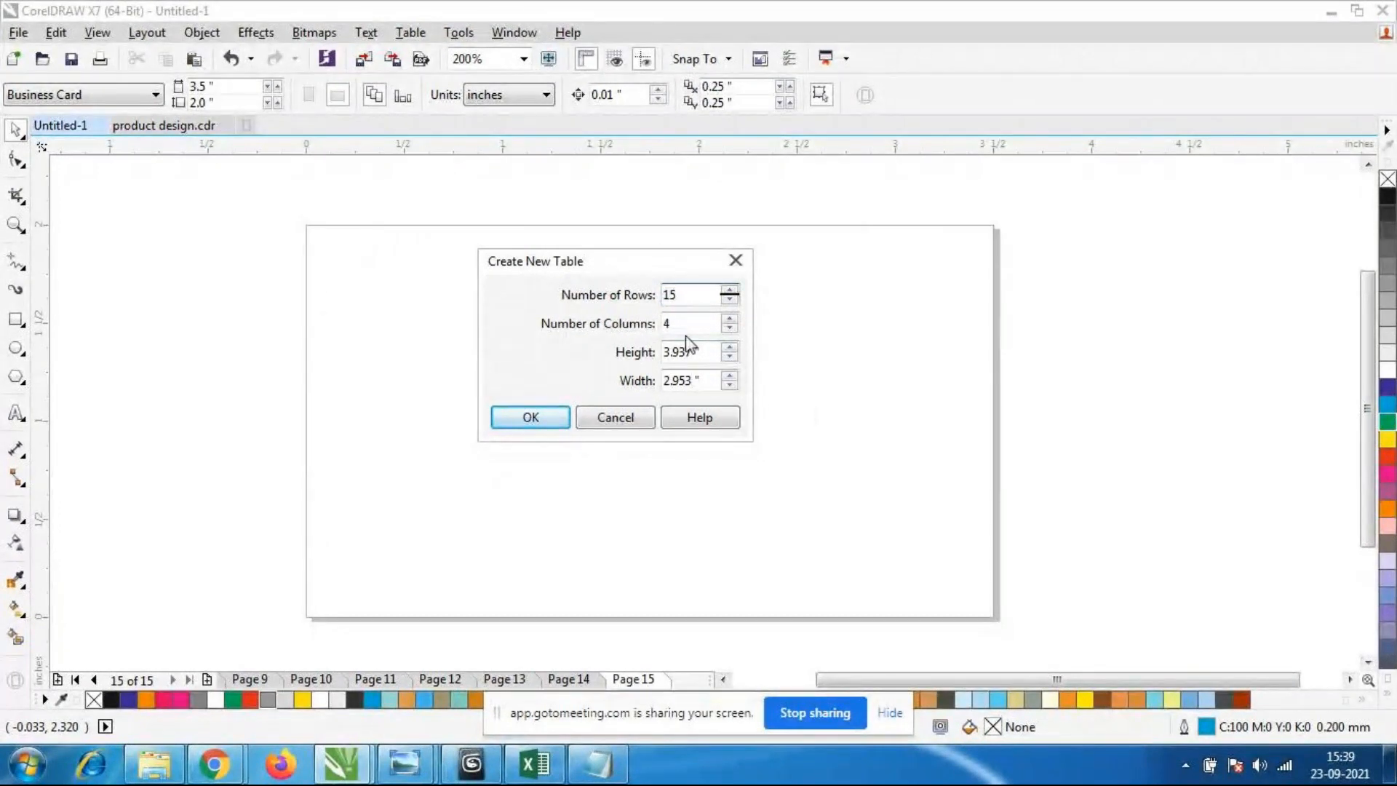
{"action": "key", "text": "Tab"}
{"action": "type", "text": "1"}
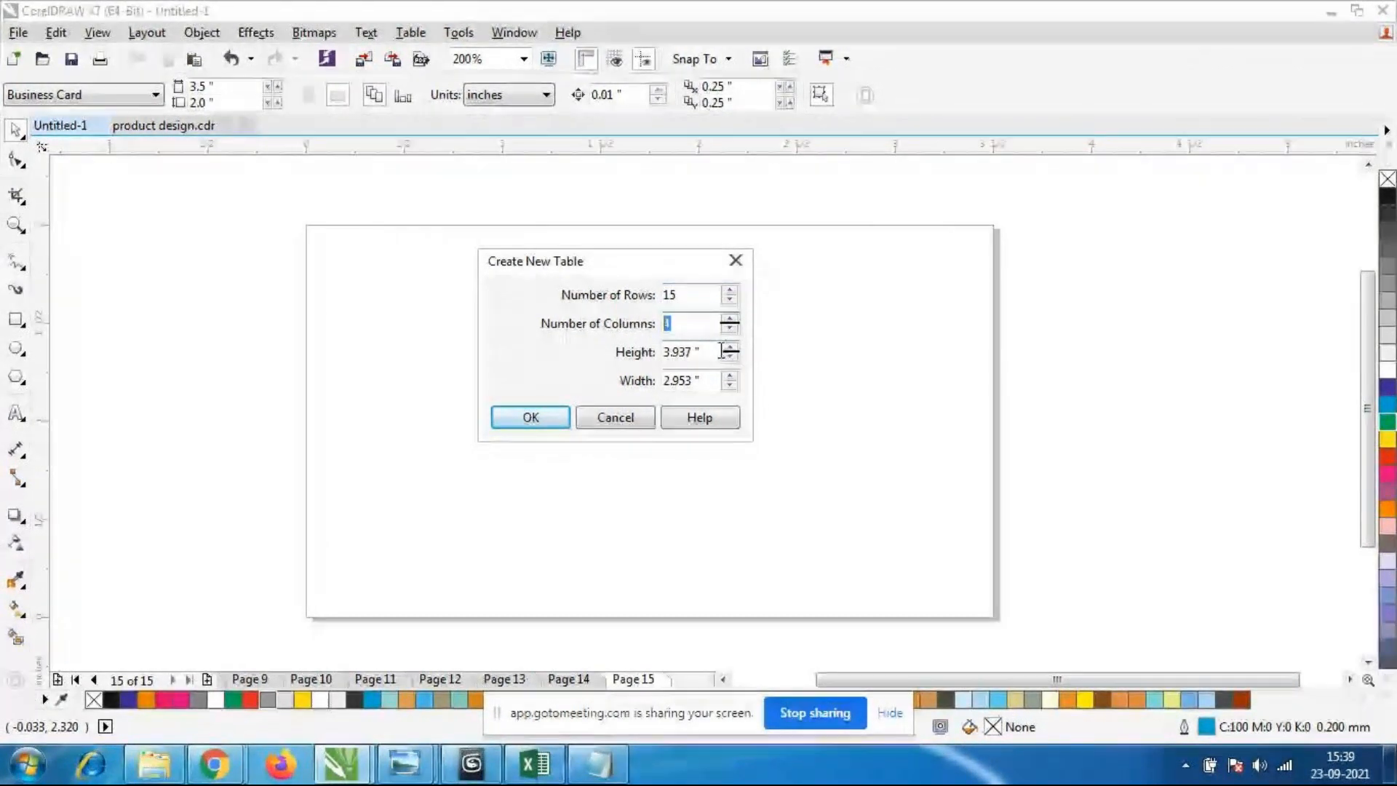
{"action": "type", "text": "0"}
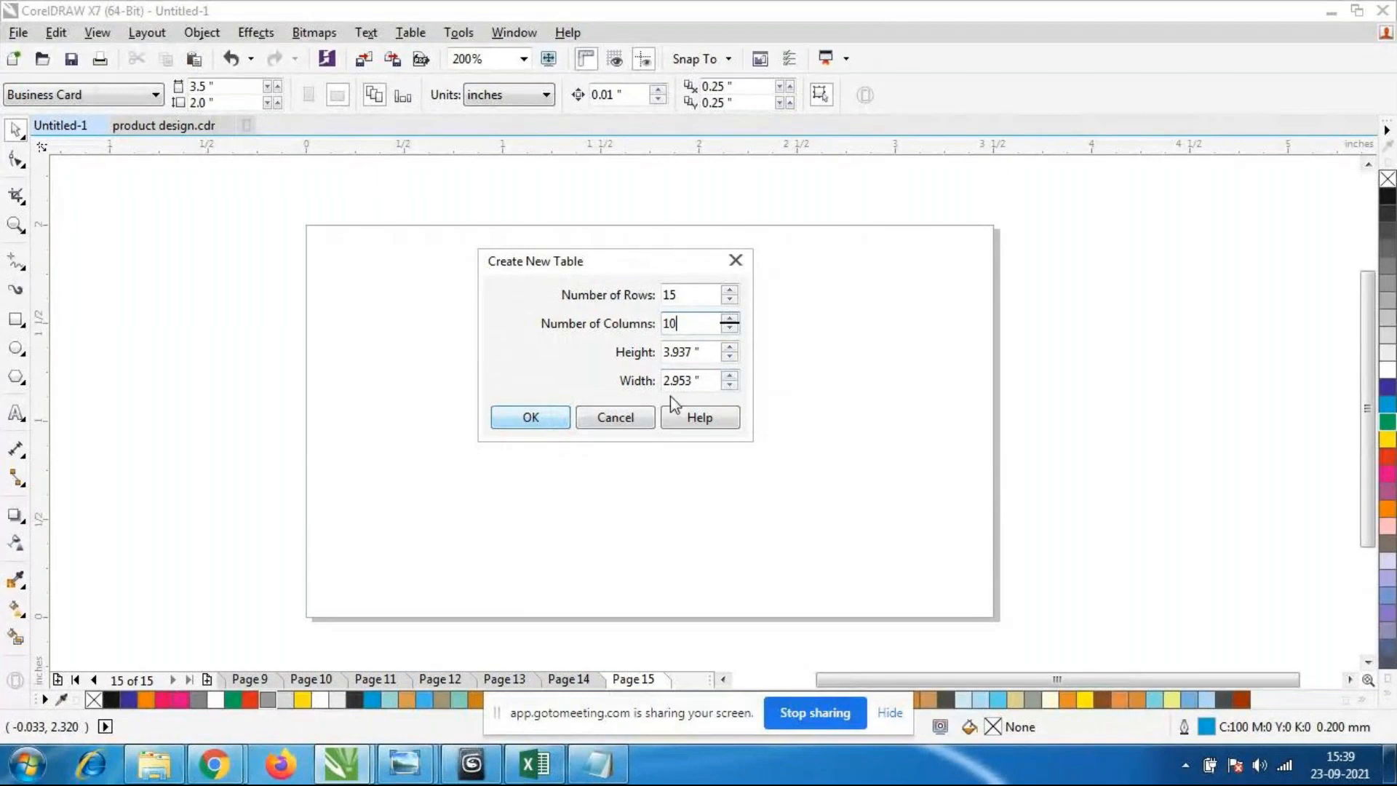
{"action": "left_click", "coordinate": [541, 419]}
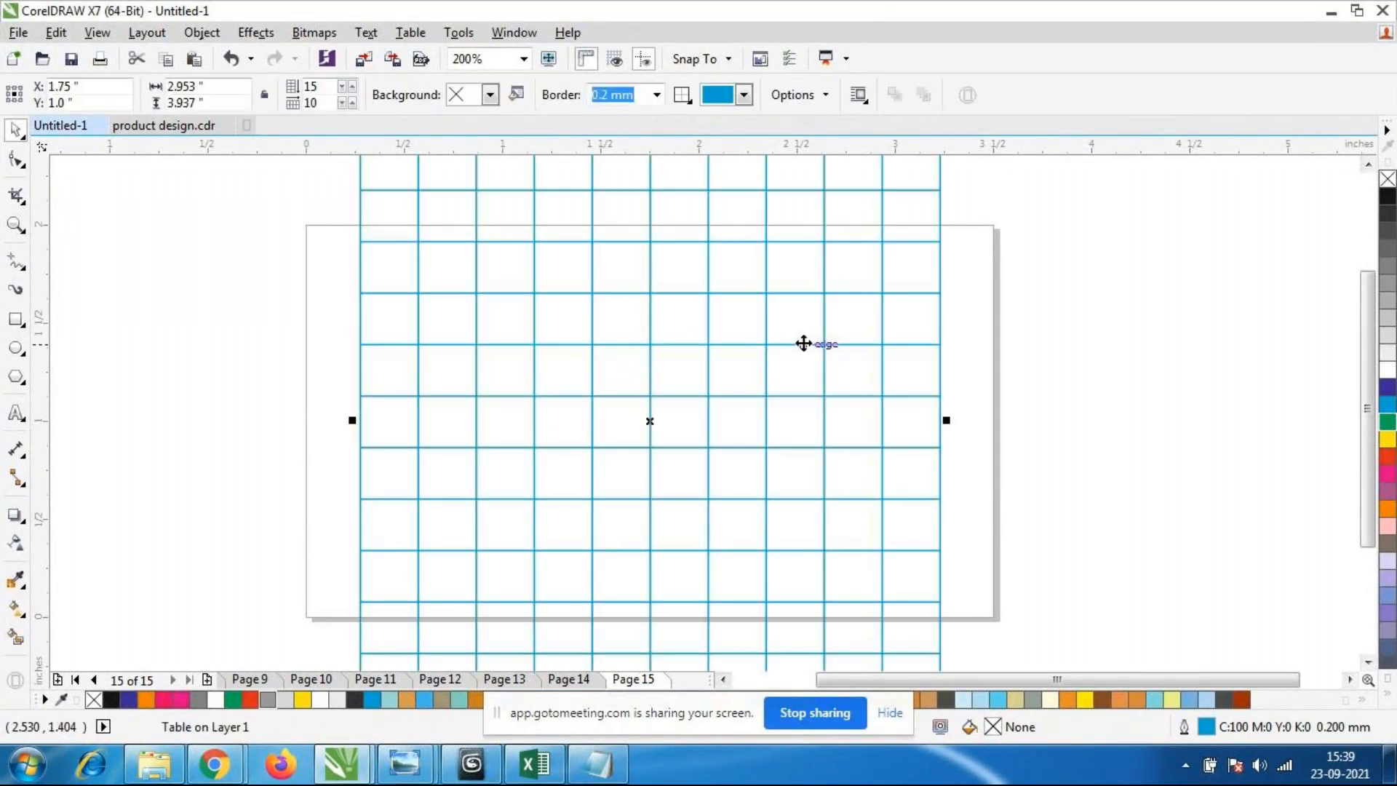
Move the table slightly down and to the left on the page, centring it at about X 1.64, Y 0.86 inches.
{"action": "scroll", "coordinate": [764, 338], "scroll_direction": "down", "scroll_amount": 2}
{"action": "left_click_drag", "start_coordinate": [716, 298], "coordinate": [706, 314]}
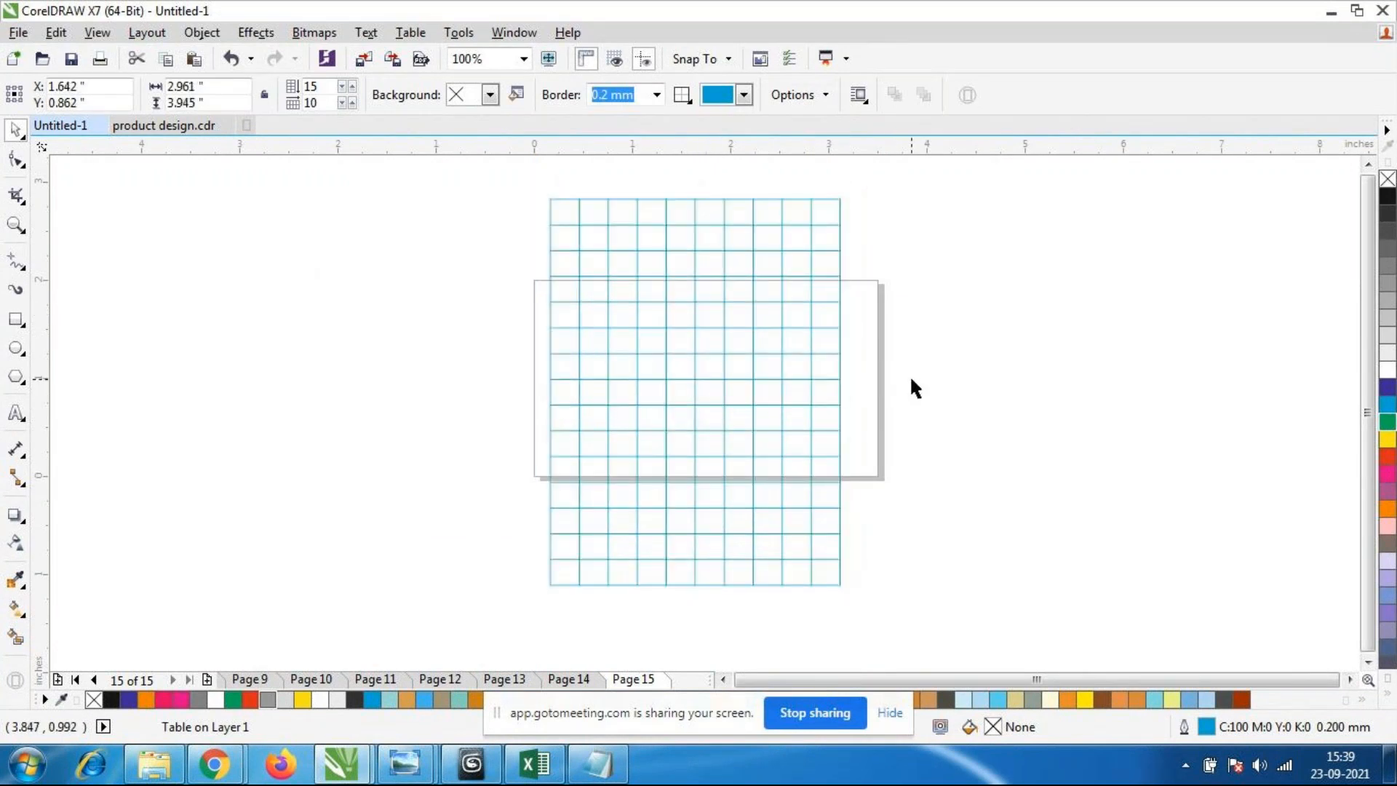
{"action": "left_click", "coordinate": [911, 379]}
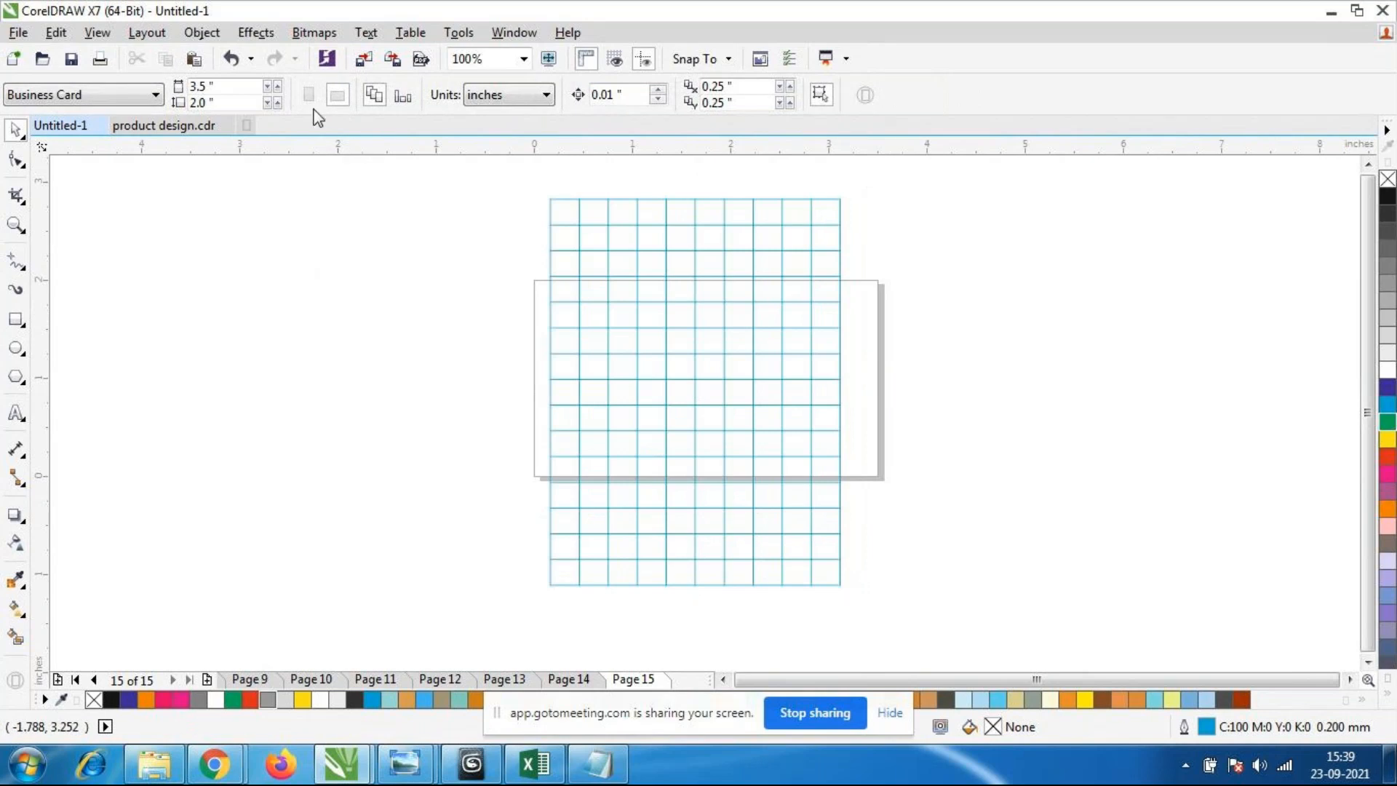
Change the page size to A4.
{"action": "scroll", "coordinate": [400, 283], "scroll_direction": "down", "scroll_amount": 1}
{"action": "scroll", "coordinate": [400, 279], "scroll_direction": "up", "scroll_amount": 1}
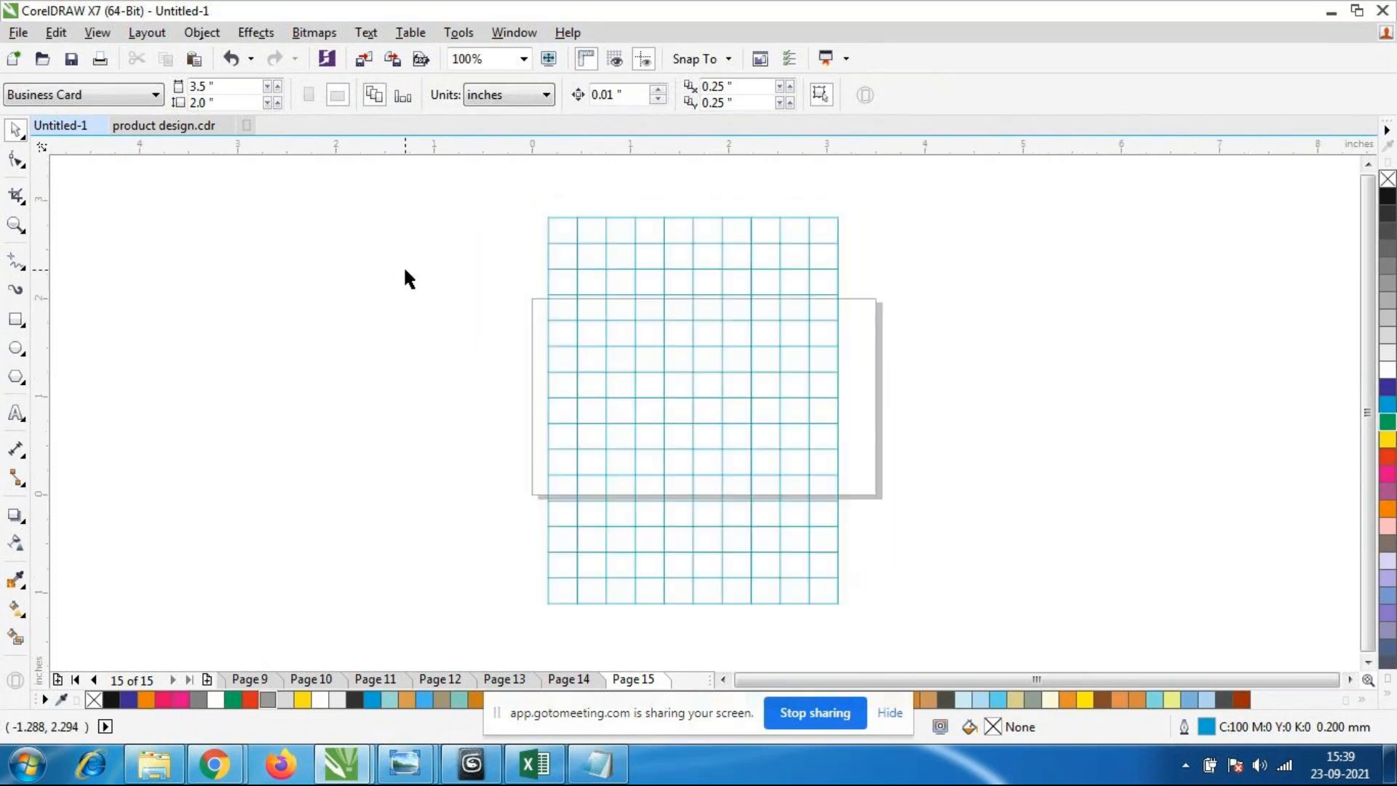
{"action": "left_click", "coordinate": [153, 96]}
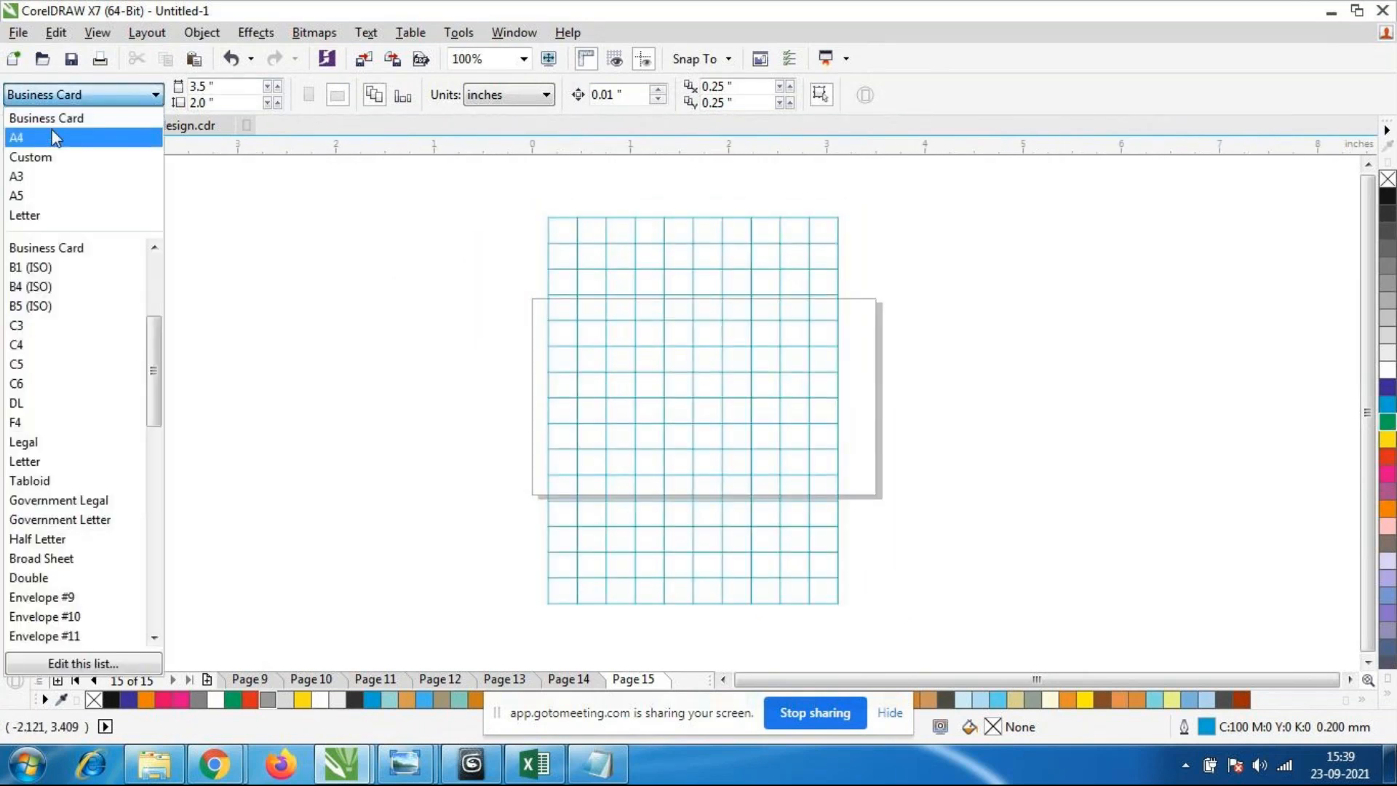
{"action": "left_click", "coordinate": [55, 138]}
{"action": "scroll", "coordinate": [478, 358], "scroll_direction": "down", "scroll_amount": 1}
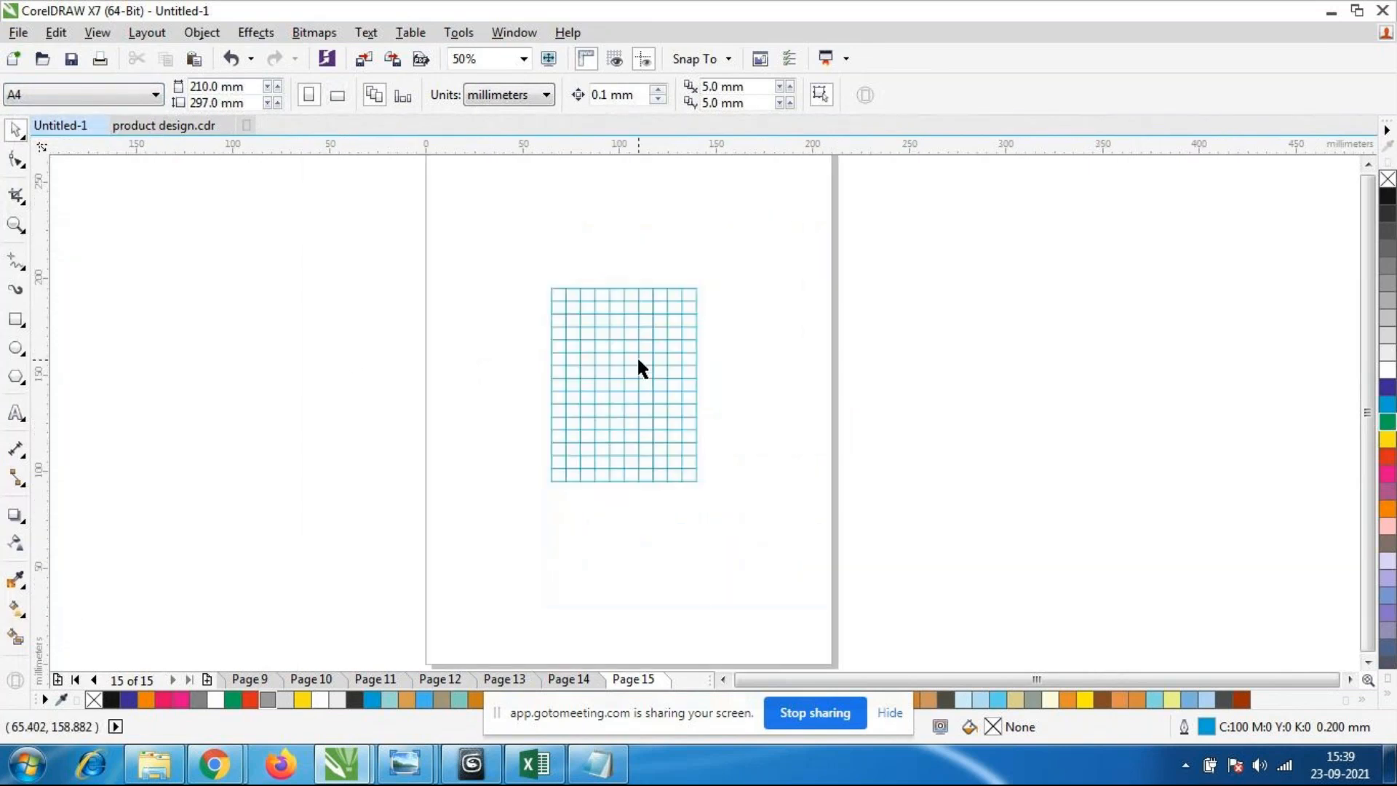
Enlarge the table to about 175 by 233 mm so it fills most of the A4 page.
{"action": "left_click", "coordinate": [636, 361]}
{"action": "scroll", "coordinate": [634, 318], "scroll_direction": "down", "scroll_amount": 1}
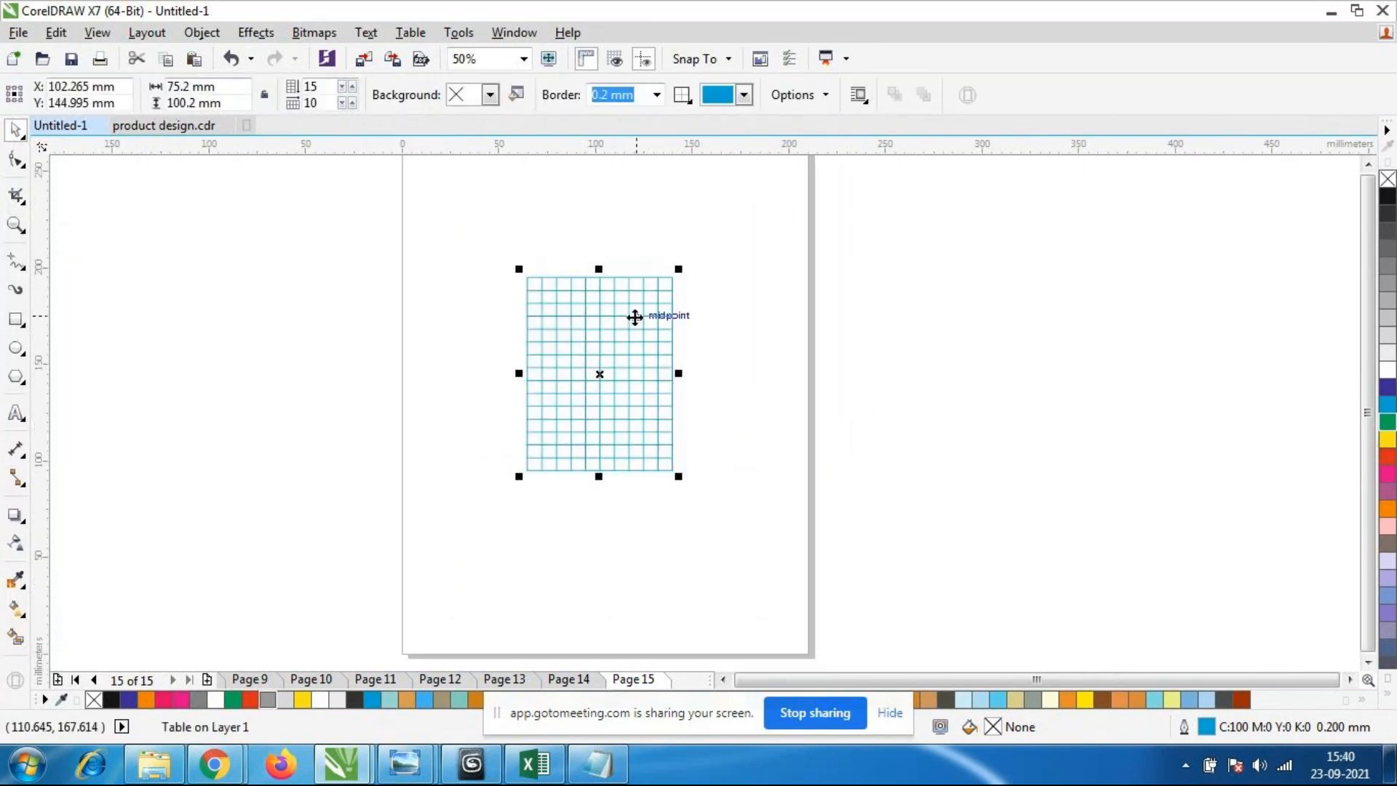
{"action": "scroll", "coordinate": [635, 313], "scroll_direction": "up", "scroll_amount": 1}
{"action": "left_click", "coordinate": [839, 386]}
{"action": "left_click", "coordinate": [474, 356]}
{"action": "scroll", "coordinate": [410, 224], "scroll_direction": "down", "scroll_amount": 1}
{"action": "left_click_drag", "start_coordinate": [419, 228], "coordinate": [323, 168]}
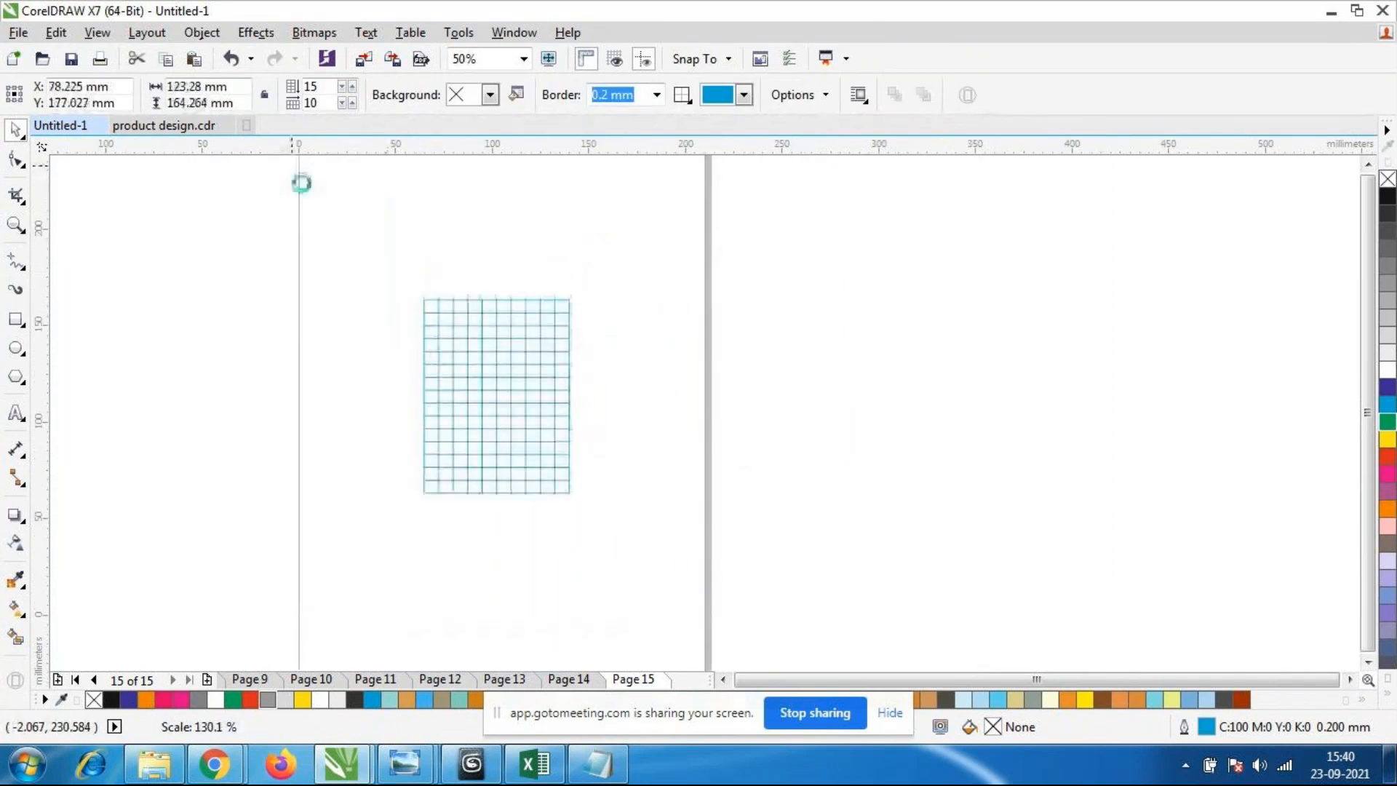
{"action": "left_click_drag", "start_coordinate": [574, 499], "coordinate": [701, 637]}
{"action": "scroll", "coordinate": [604, 397], "scroll_direction": "down", "scroll_amount": 1}
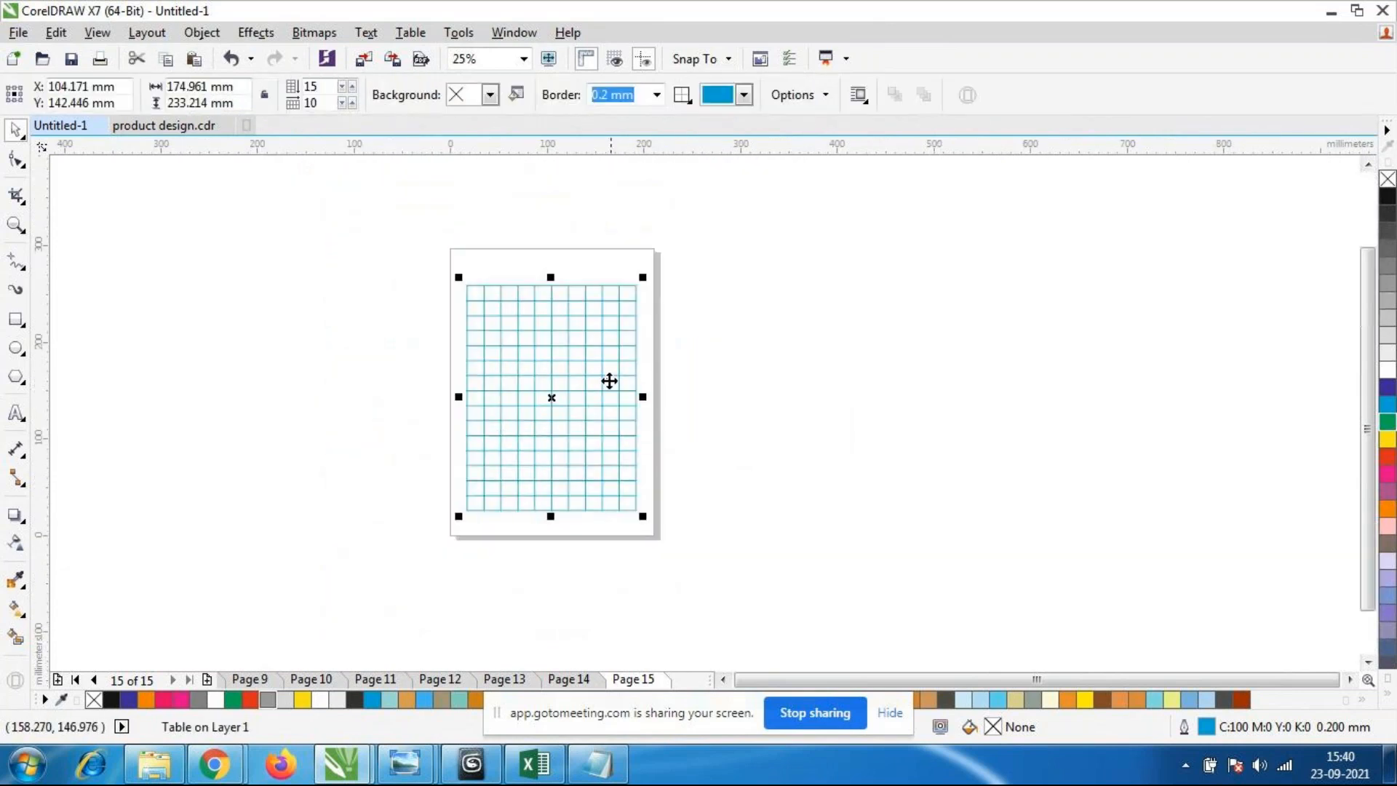
{"action": "scroll", "coordinate": [566, 325], "scroll_direction": "up", "scroll_amount": 1}
Set the table's number of rows to 20.
{"action": "left_click", "coordinate": [566, 333]}
{"action": "key", "text": "Escape"}
{"action": "left_click", "coordinate": [519, 435]}
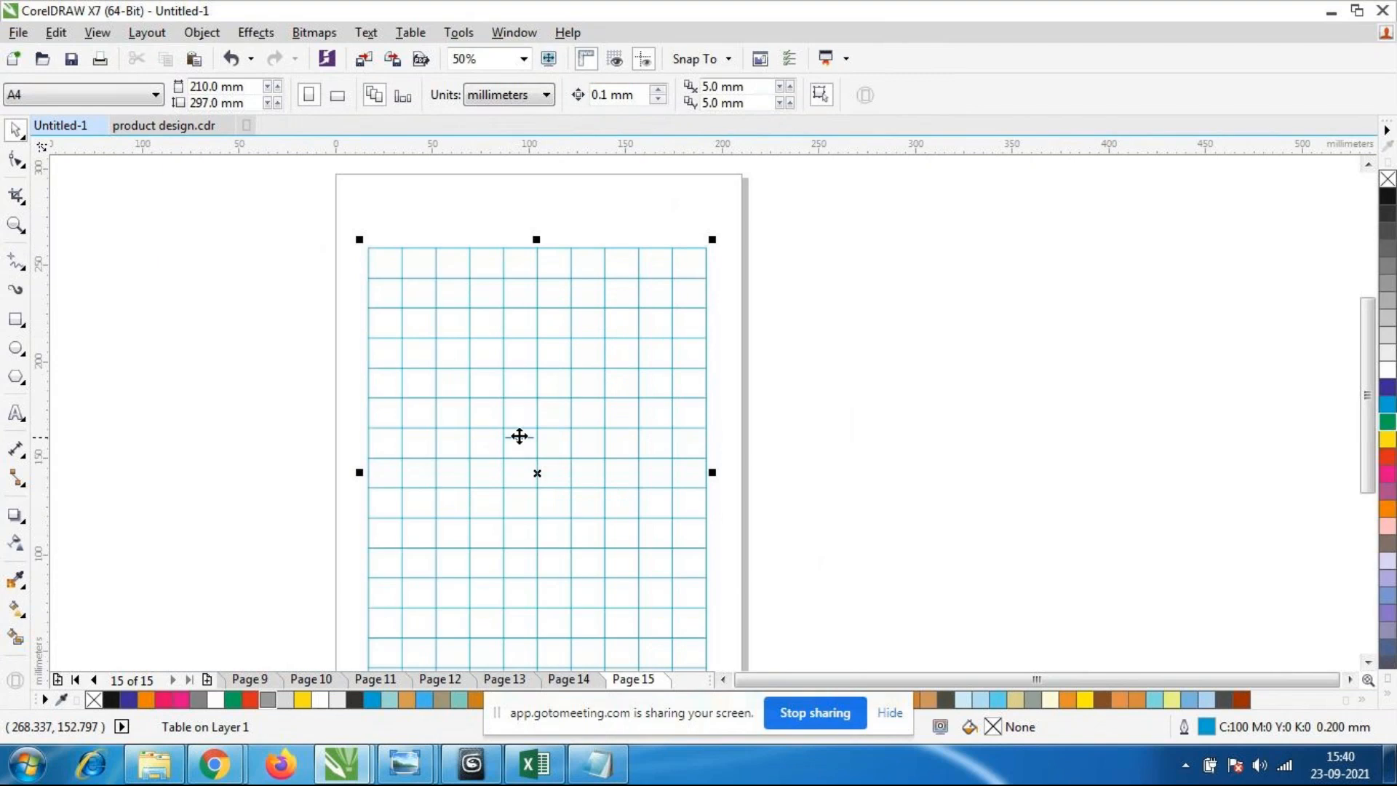
{"action": "left_click", "coordinate": [832, 337]}
{"action": "left_click", "coordinate": [536, 320]}
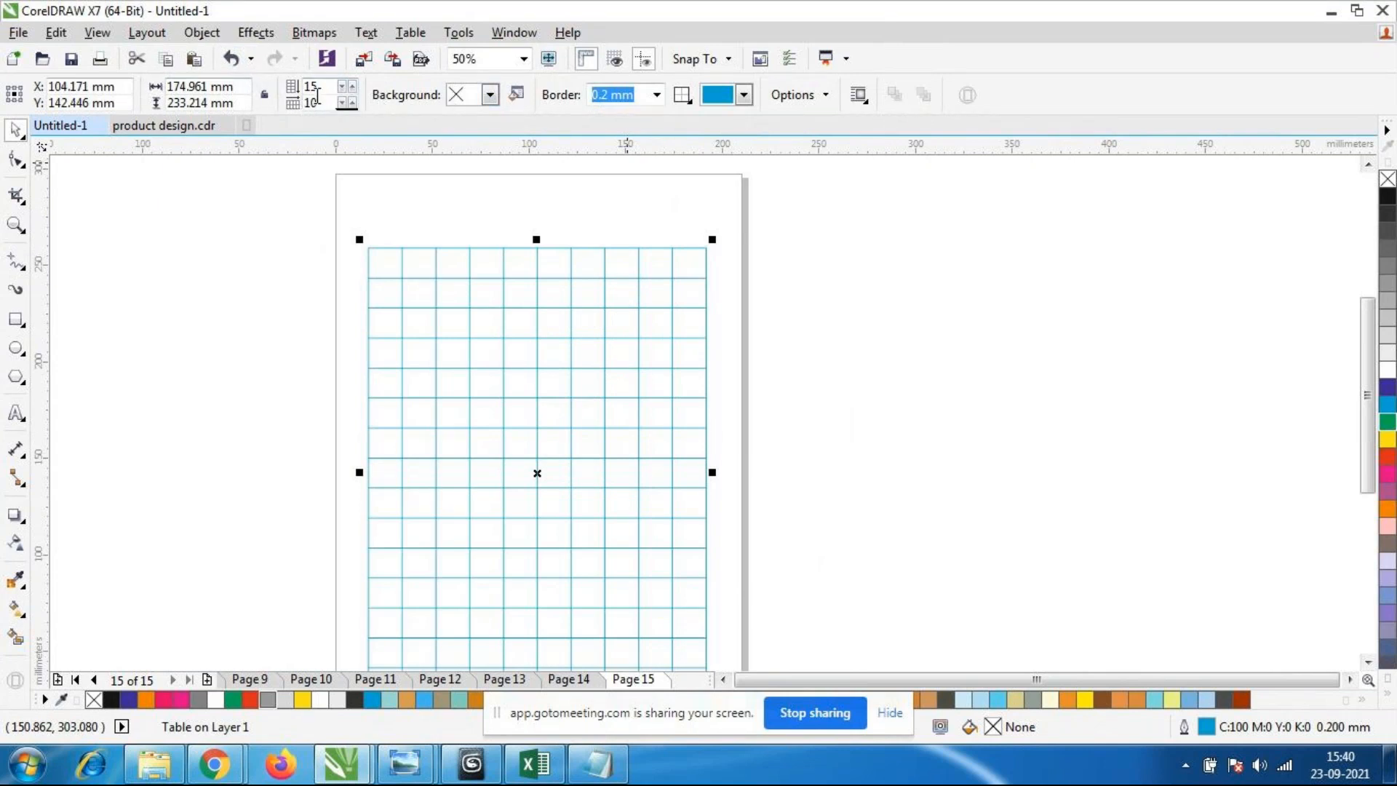
{"action": "left_click_drag", "start_coordinate": [326, 88], "coordinate": [297, 88]}
{"action": "type", "text": "2"}
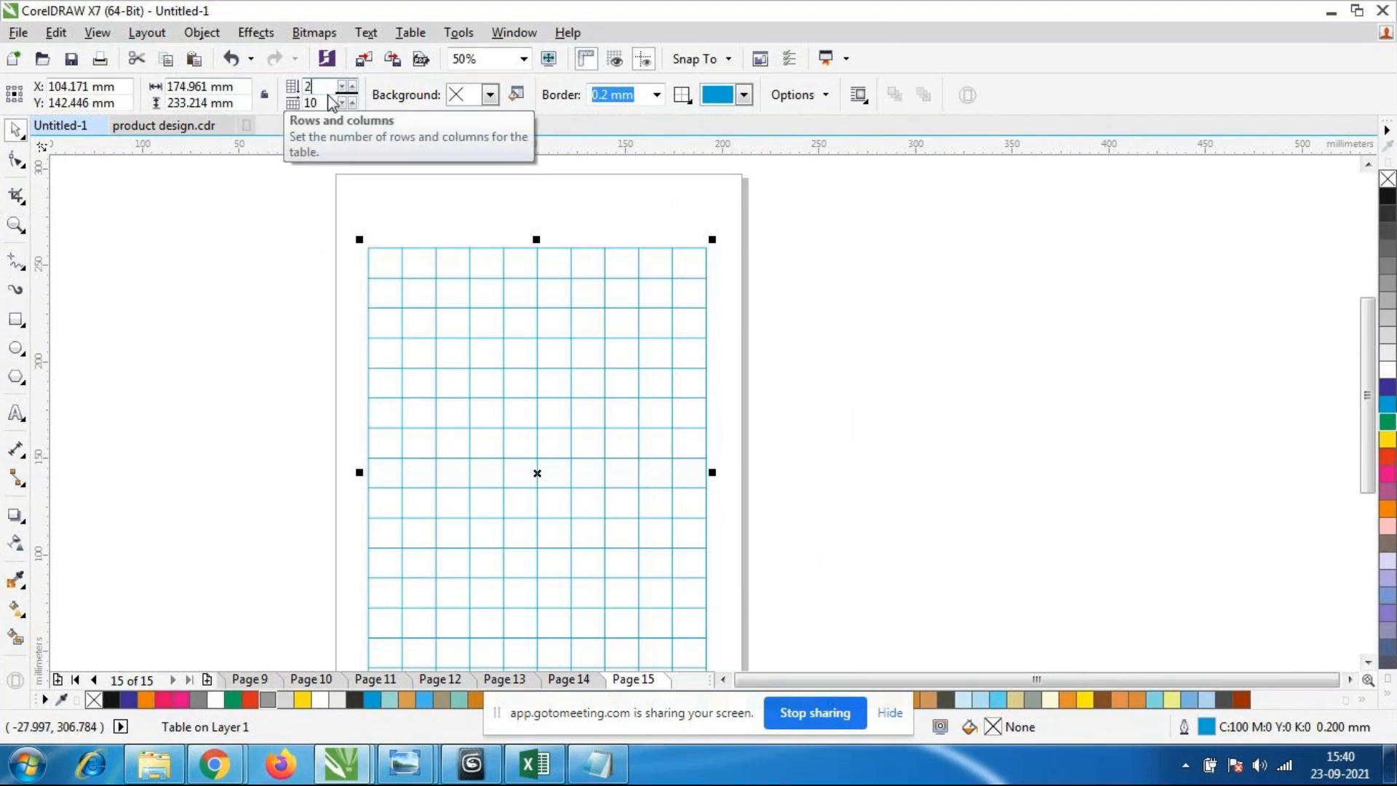
{"action": "type", "text": "0"}
{"action": "key", "text": "Return"}
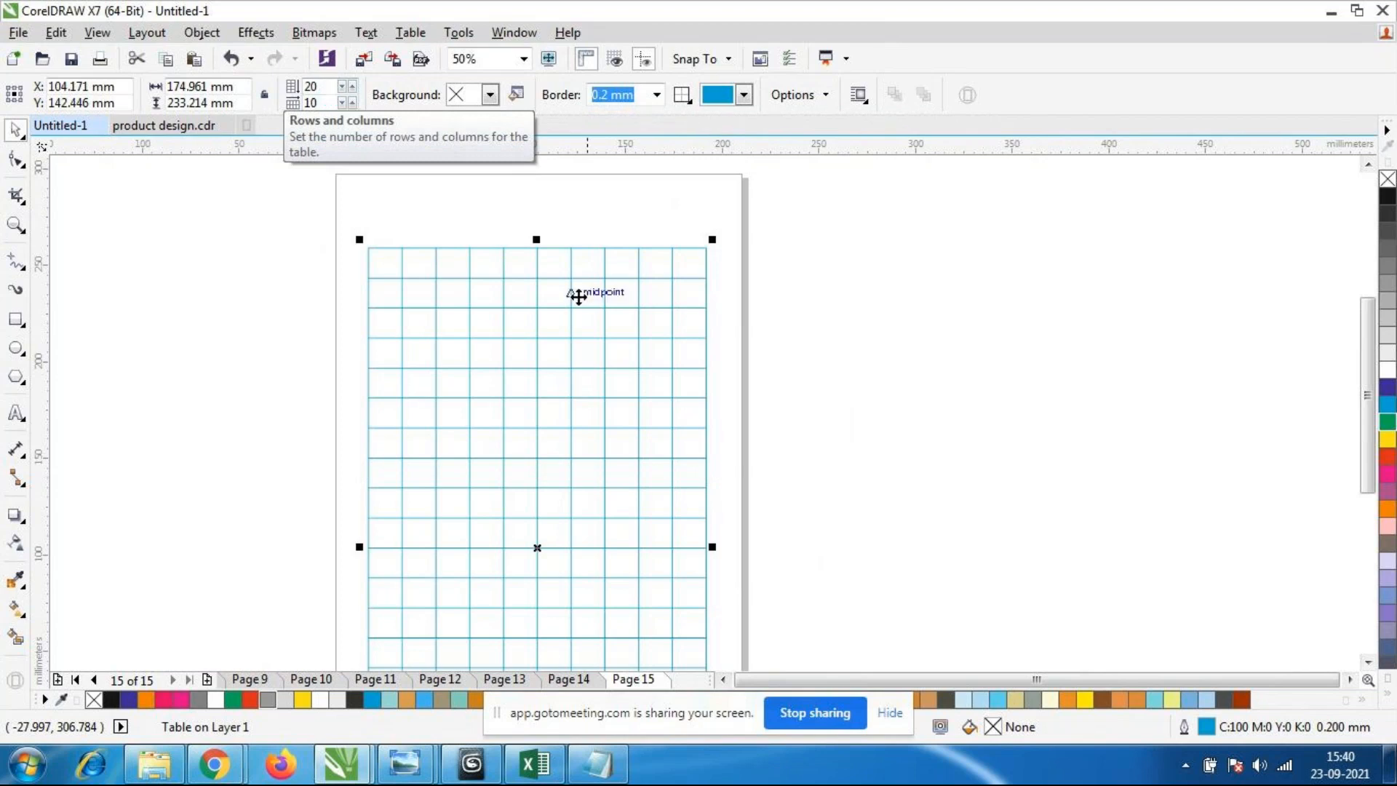
{"action": "scroll", "coordinate": [587, 249], "scroll_direction": "down", "scroll_amount": 1}
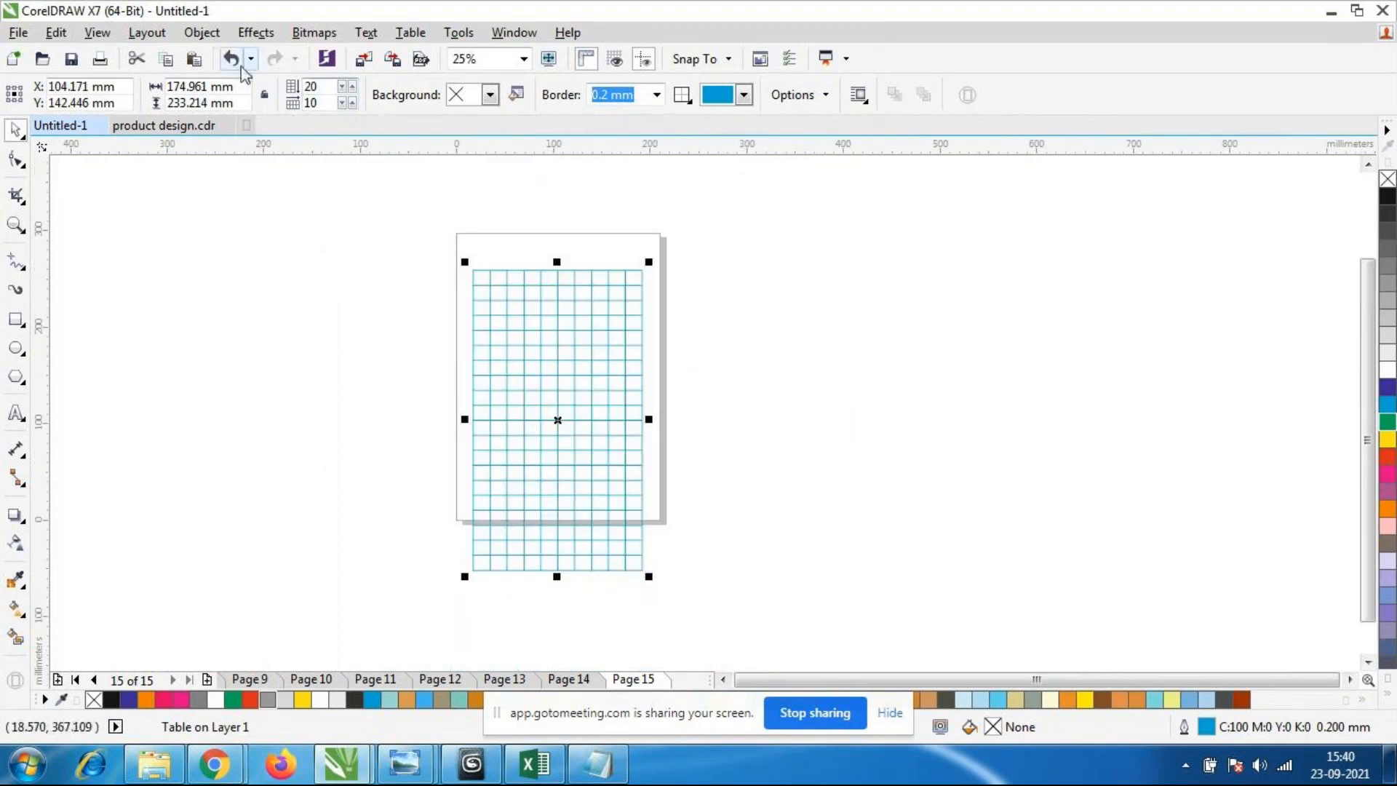
Set the table's number of rows to 5.
{"action": "double_click", "coordinate": [311, 86]}
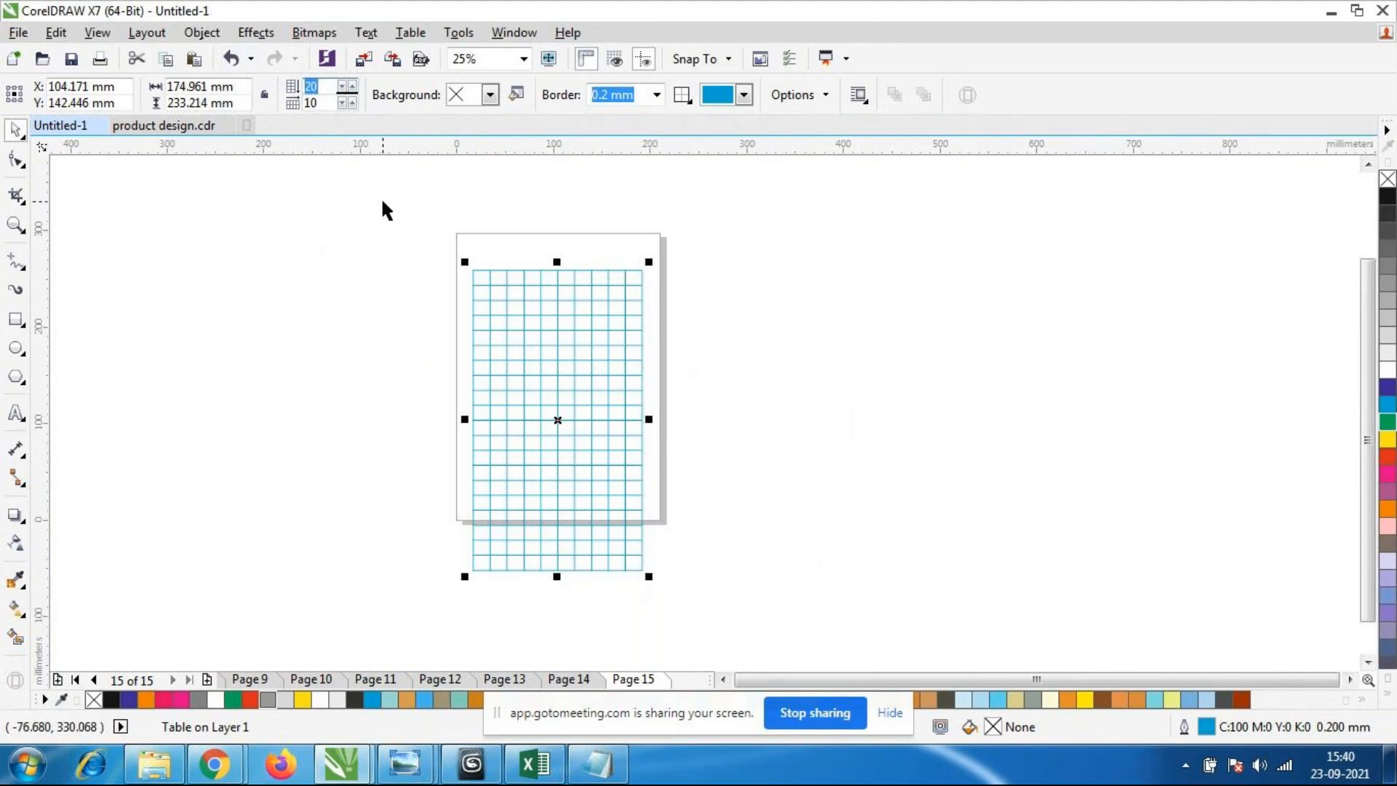
{"action": "type", "text": "5"}
{"action": "key", "text": "Return"}
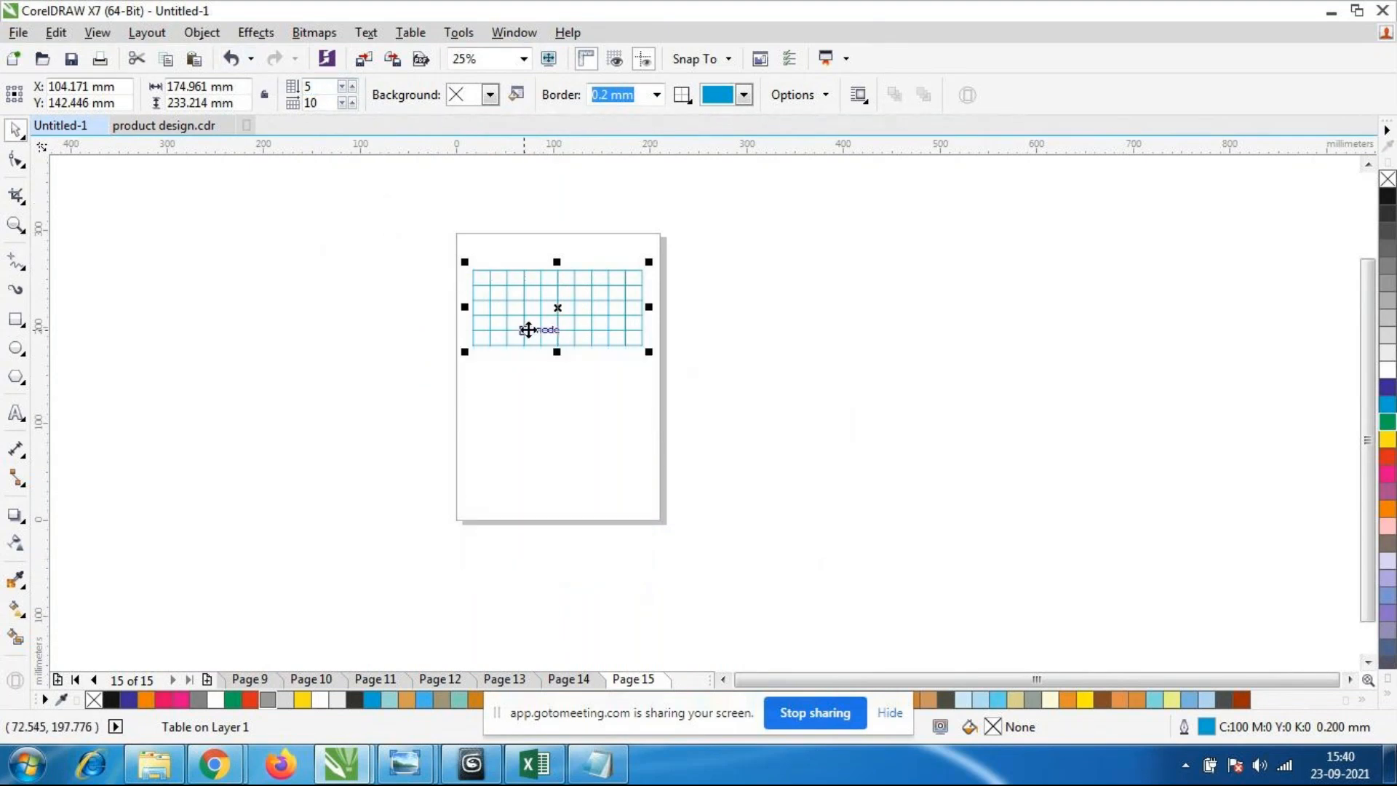
Set the table to 13 rows and 5 columns.
{"action": "scroll", "coordinate": [528, 329], "scroll_direction": "up", "scroll_amount": 1}
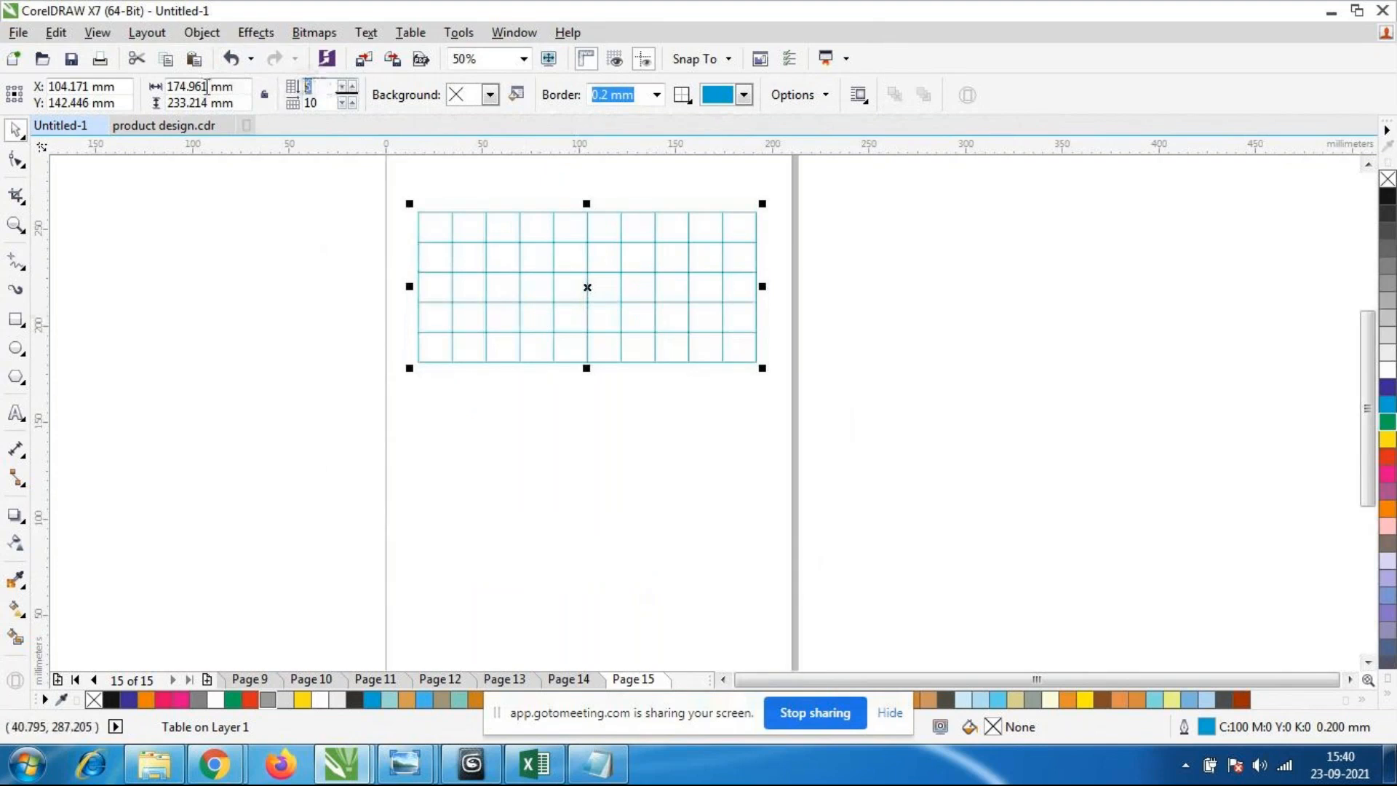
{"action": "type", "text": "13"}
{"action": "key", "text": "Return"}
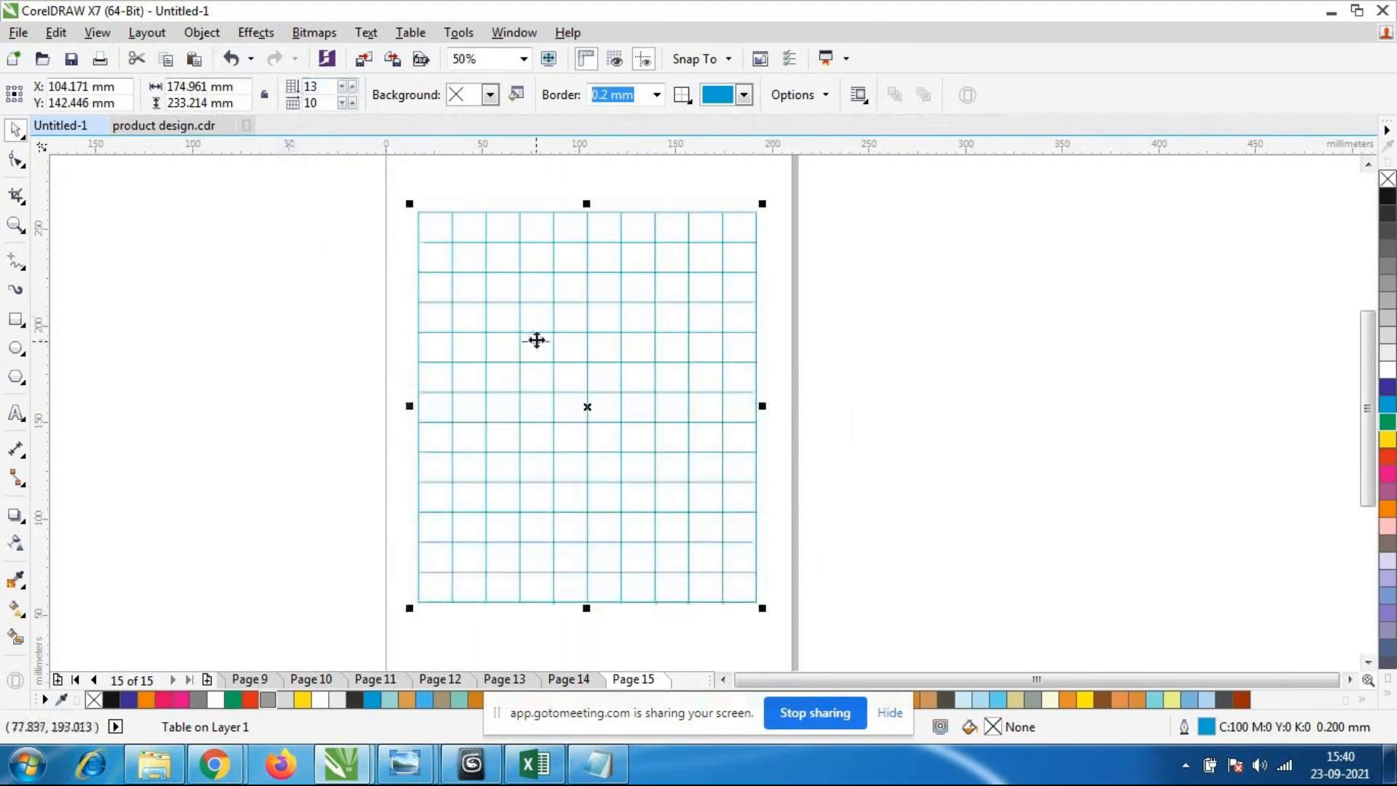
{"action": "double_click", "coordinate": [318, 103]}
{"action": "type", "text": "5"}
{"action": "key", "text": "Return"}
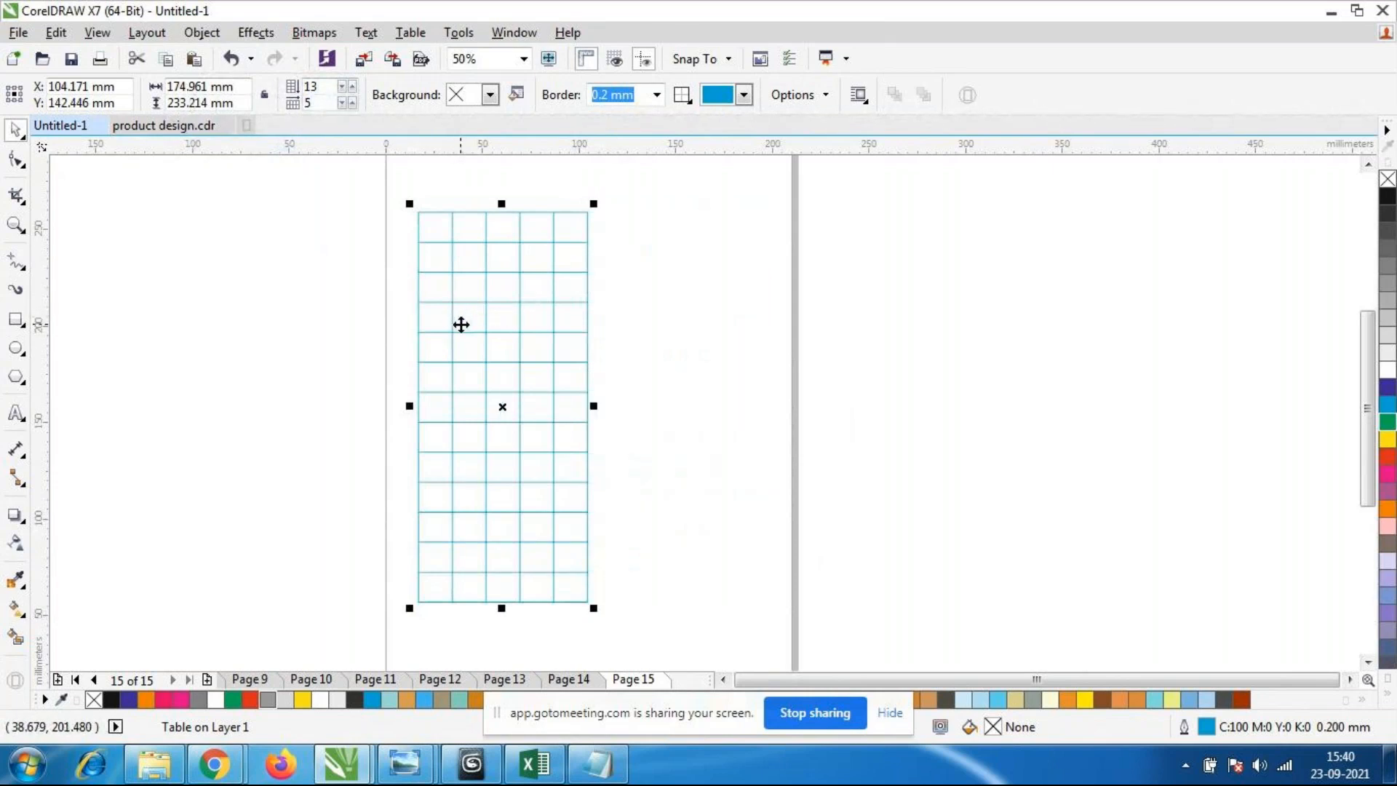
Stretch the table wider and taller to about 158 by 225 mm so it covers more of the A4 page.
{"action": "left_click_drag", "start_coordinate": [593, 405], "coordinate": [724, 411]}
{"action": "left_click_drag", "start_coordinate": [575, 602], "coordinate": [572, 664]}
{"action": "left_click", "coordinate": [970, 443]}
{"action": "scroll", "coordinate": [661, 346], "scroll_direction": "down", "scroll_amount": 1}
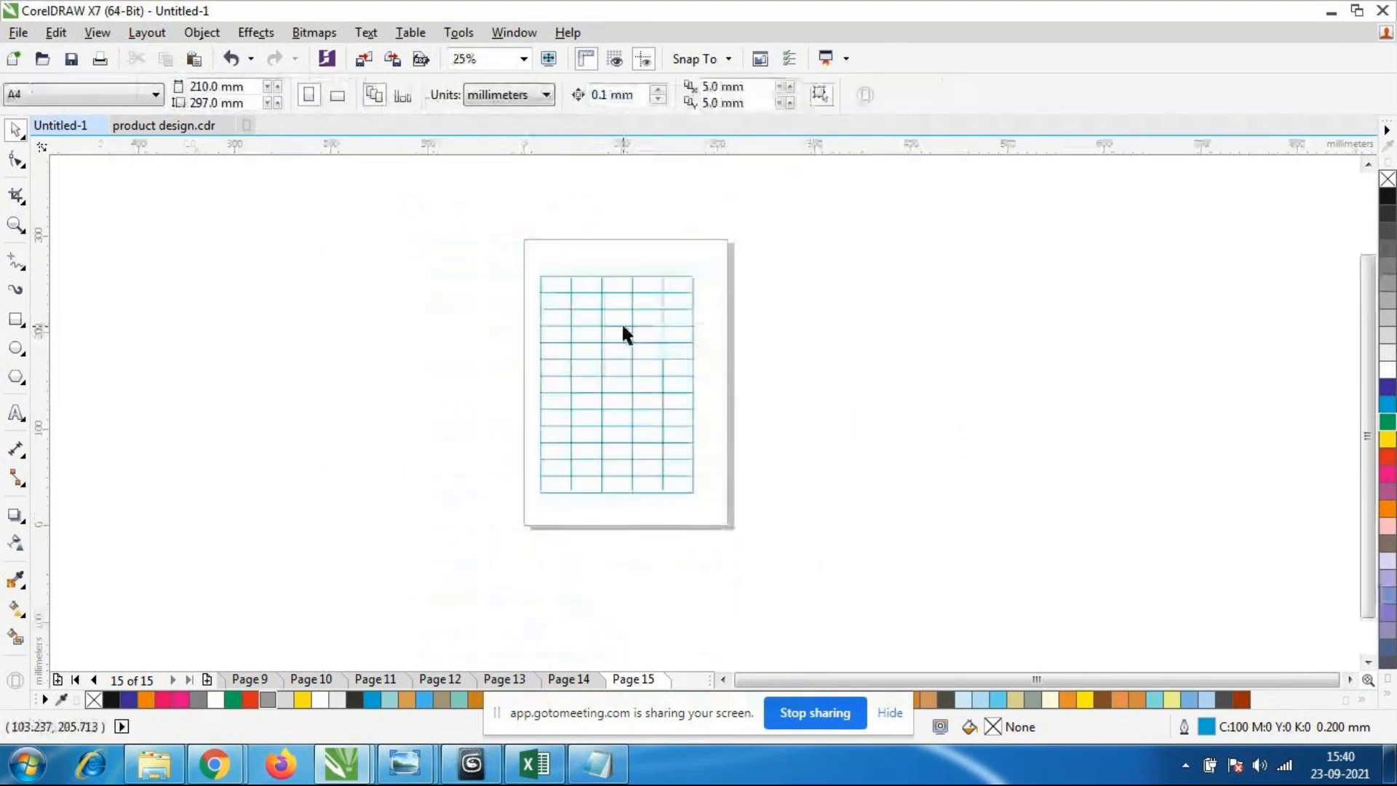
{"action": "scroll", "coordinate": [621, 321], "scroll_direction": "up", "scroll_amount": 1}
{"action": "left_click", "coordinate": [623, 323]}
{"action": "scroll", "coordinate": [624, 324], "scroll_direction": "down", "scroll_amount": 2}
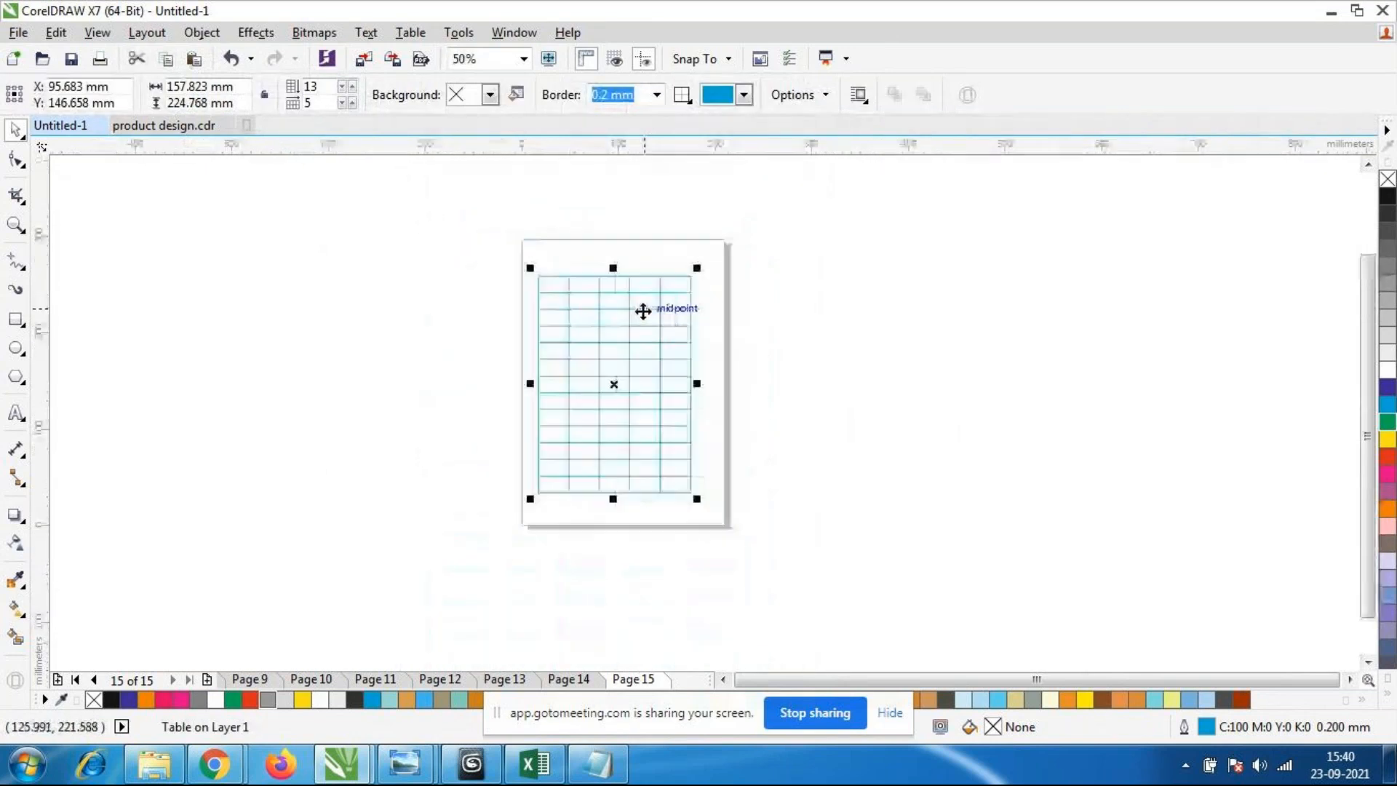
{"action": "scroll", "coordinate": [717, 288], "scroll_direction": "up", "scroll_amount": 2}
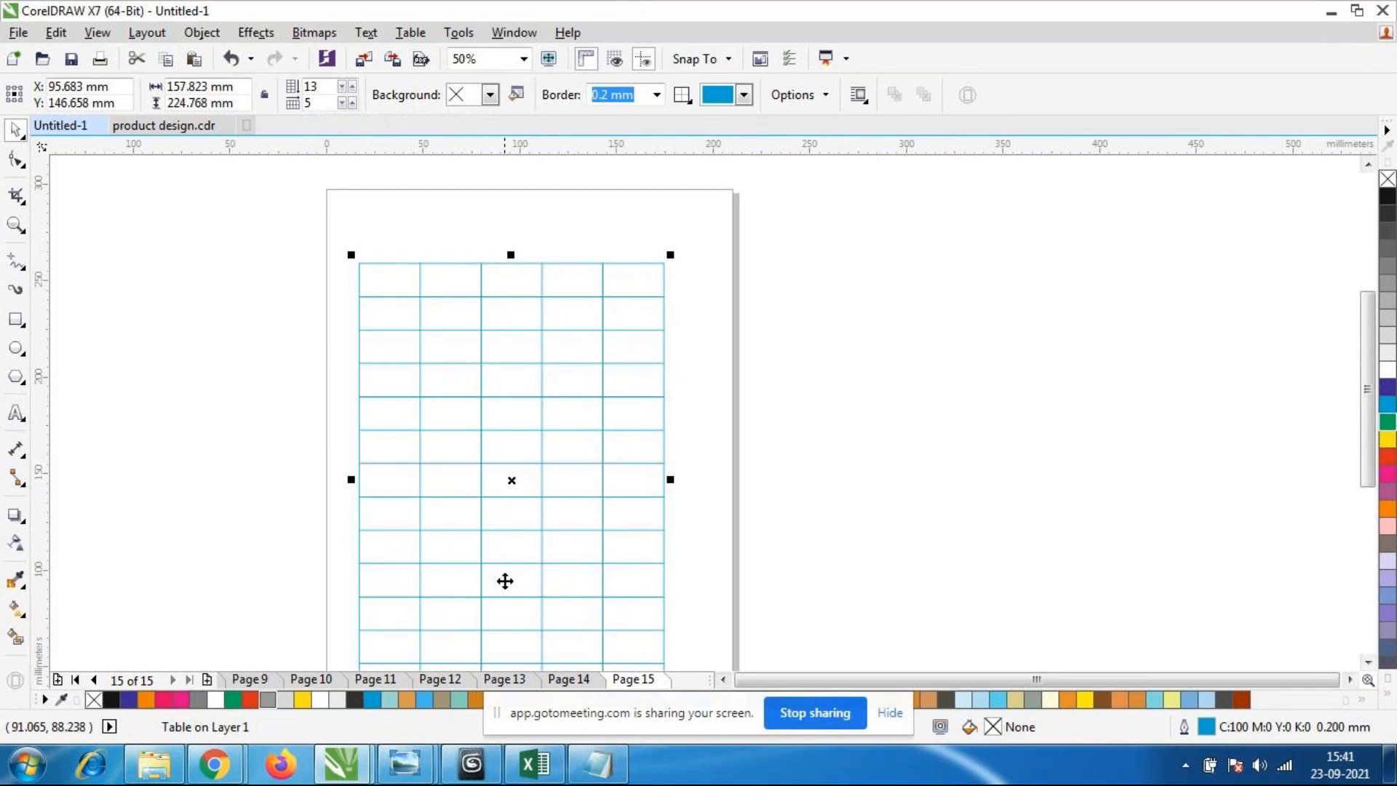
{"action": "scroll", "coordinate": [503, 546], "scroll_direction": "up", "scroll_amount": 1}
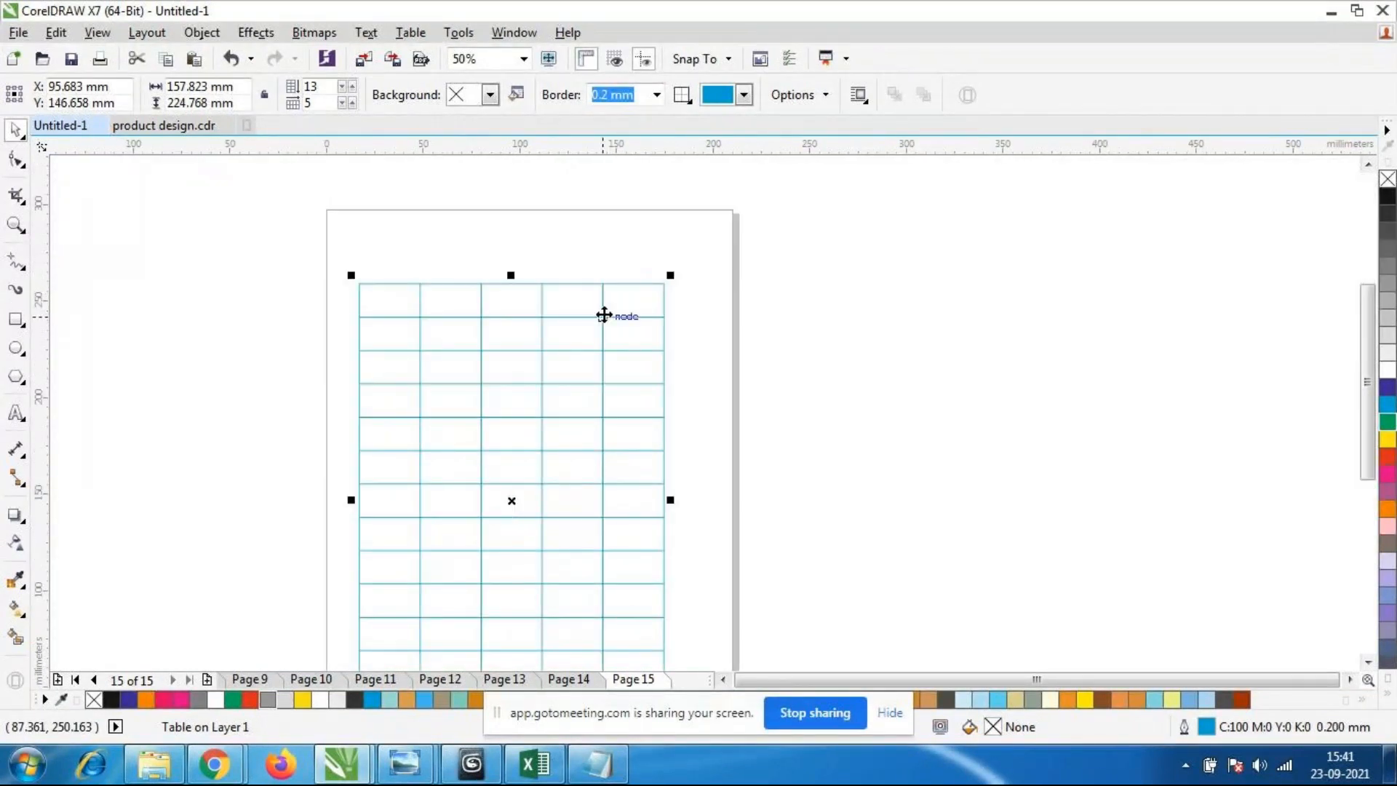
{"action": "scroll", "coordinate": [488, 465], "scroll_direction": "down", "scroll_amount": 1}
{"action": "scroll", "coordinate": [488, 464], "scroll_direction": "up", "scroll_amount": 1}
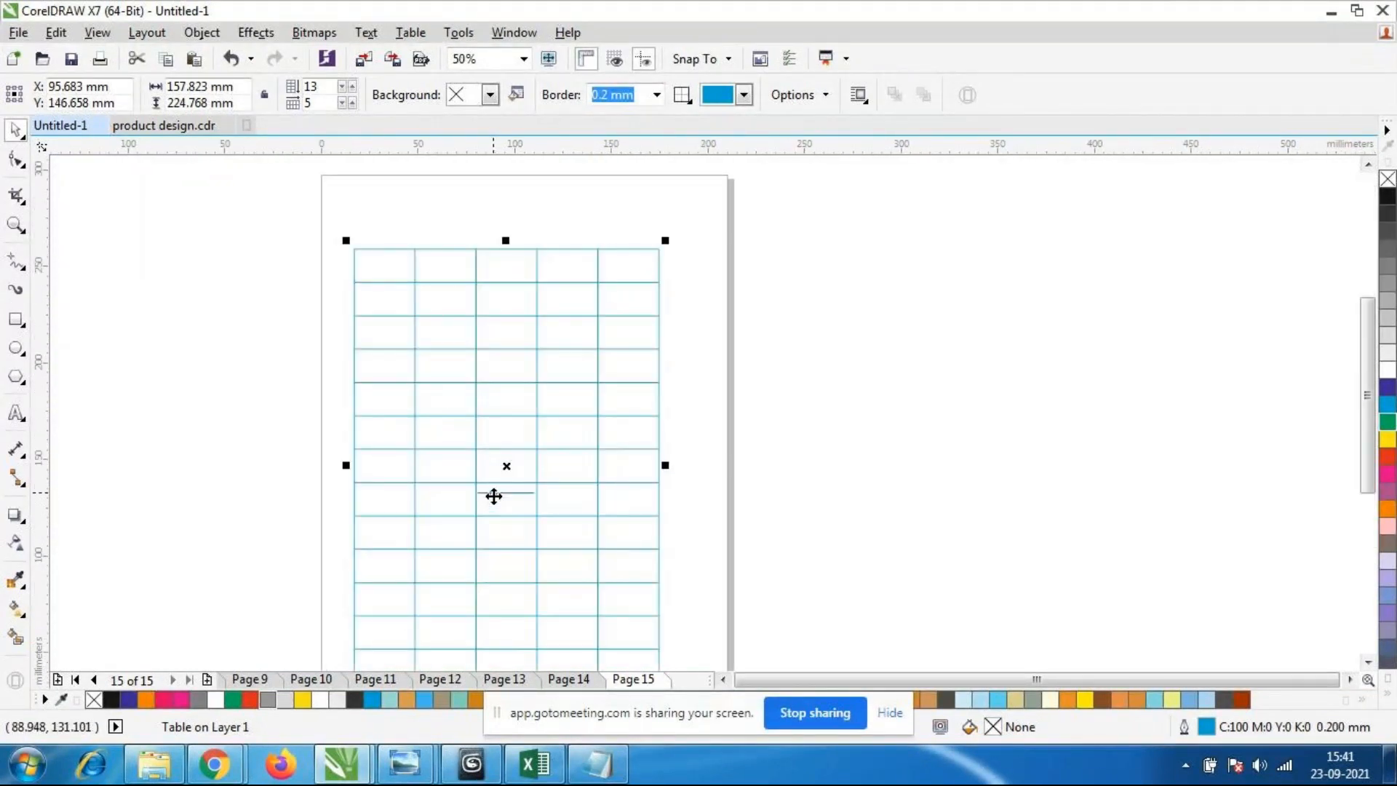
{"action": "left_click", "coordinate": [831, 425]}
{"action": "left_click", "coordinate": [404, 331]}
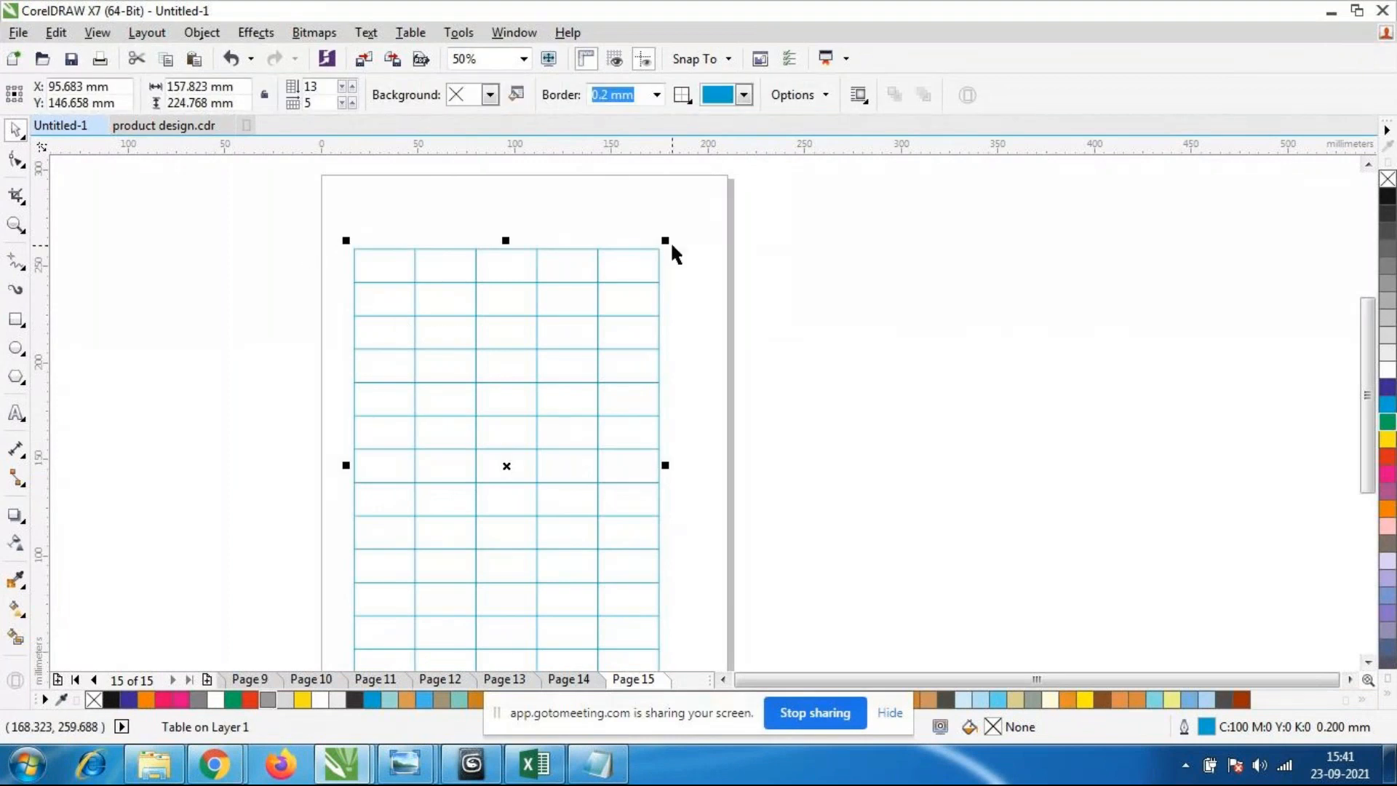
{"action": "scroll", "coordinate": [441, 414], "scroll_direction": "down", "scroll_amount": 1}
{"action": "scroll", "coordinate": [441, 414], "scroll_direction": "up", "scroll_amount": 1}
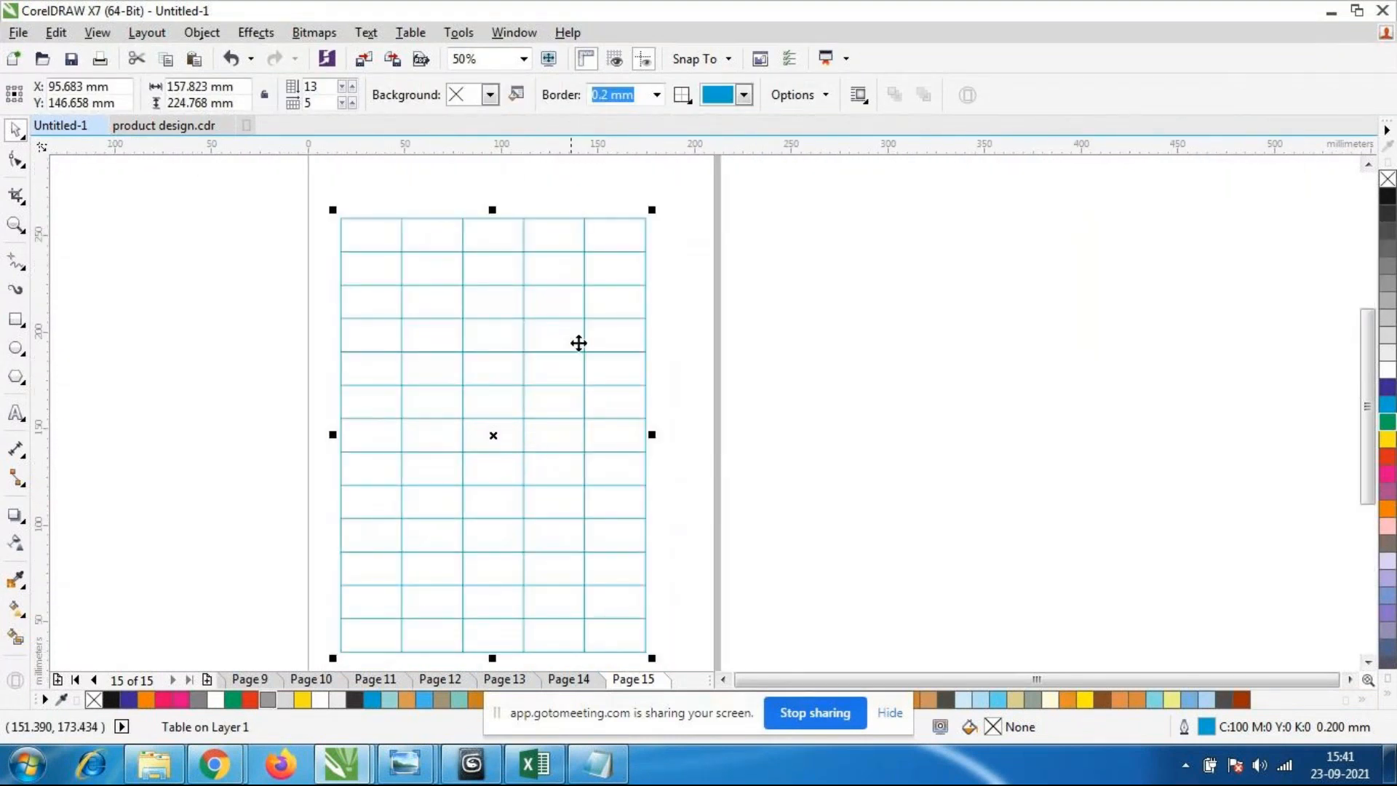
{"action": "scroll", "coordinate": [775, 362], "scroll_direction": "up", "scroll_amount": 1}
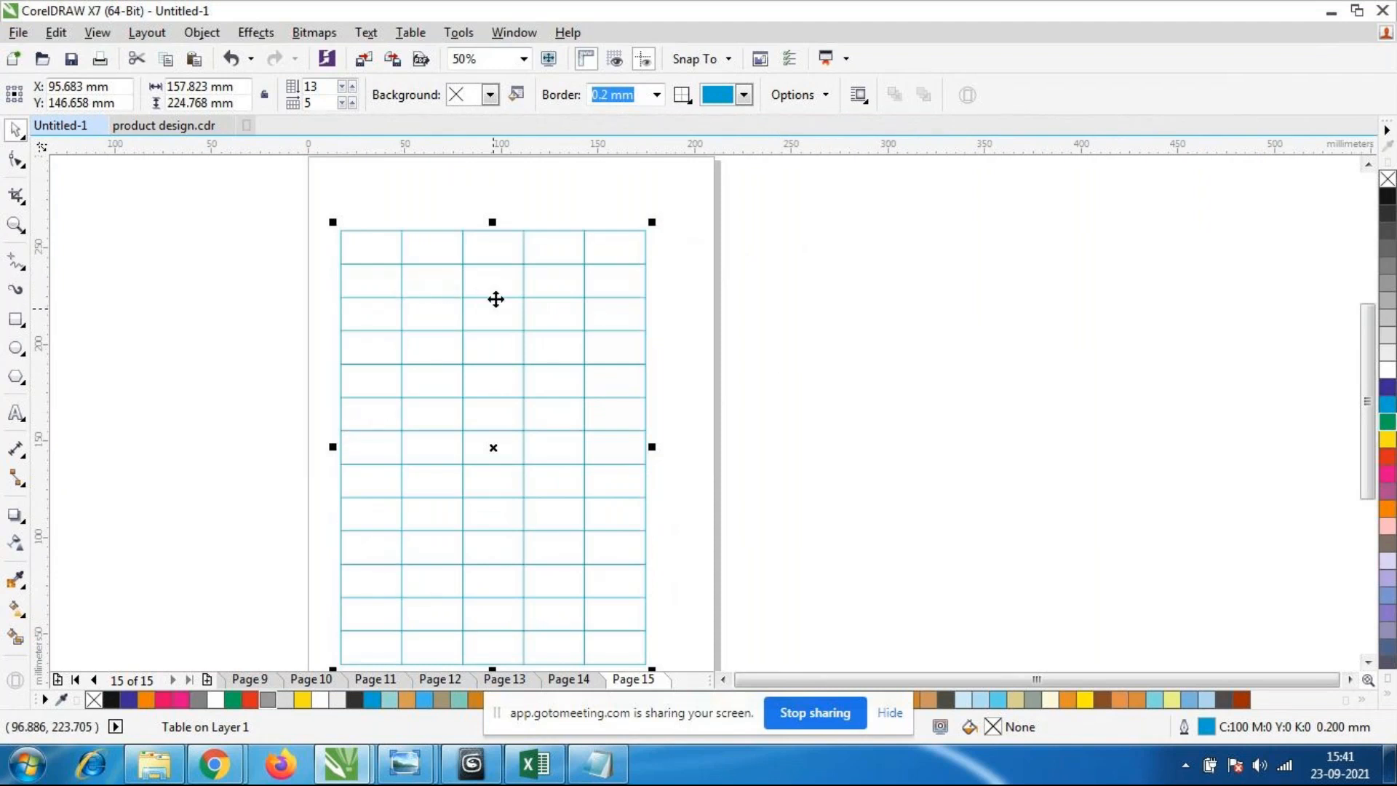
{"action": "scroll", "coordinate": [592, 558], "scroll_direction": "down", "scroll_amount": 1}
{"action": "scroll", "coordinate": [593, 557], "scroll_direction": "up", "scroll_amount": 1}
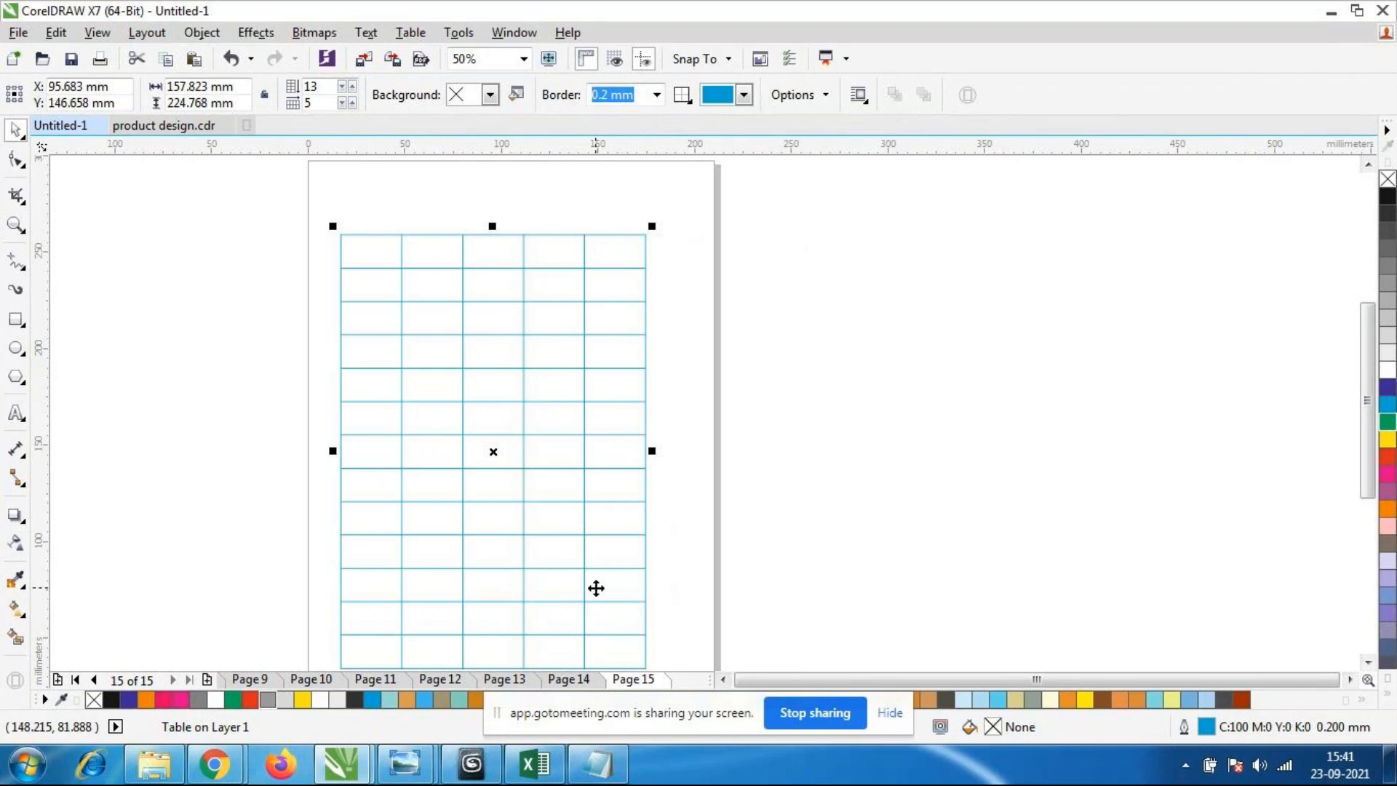
{"action": "scroll", "coordinate": [614, 466], "scroll_direction": "down", "scroll_amount": 1}
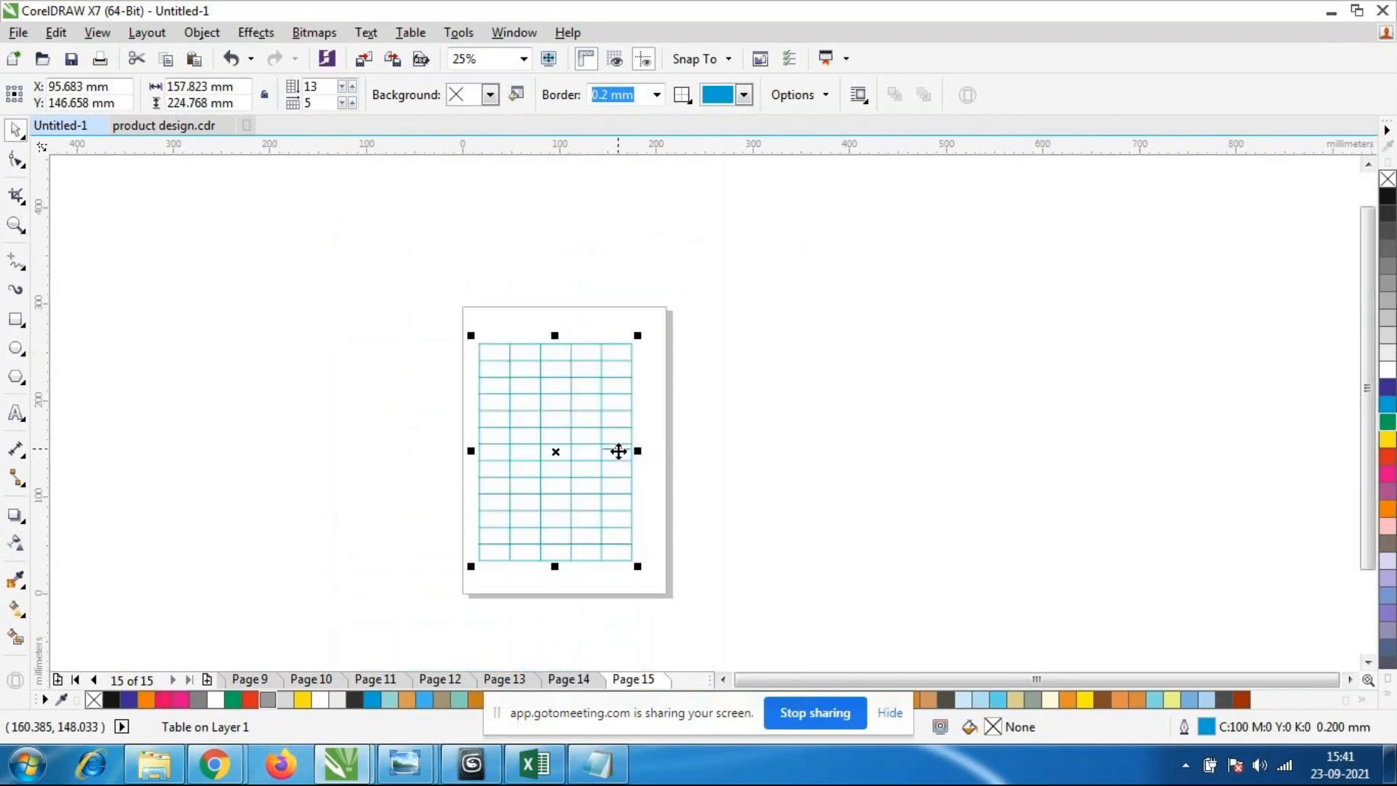
{"action": "scroll", "coordinate": [575, 374], "scroll_direction": "up", "scroll_amount": 1}
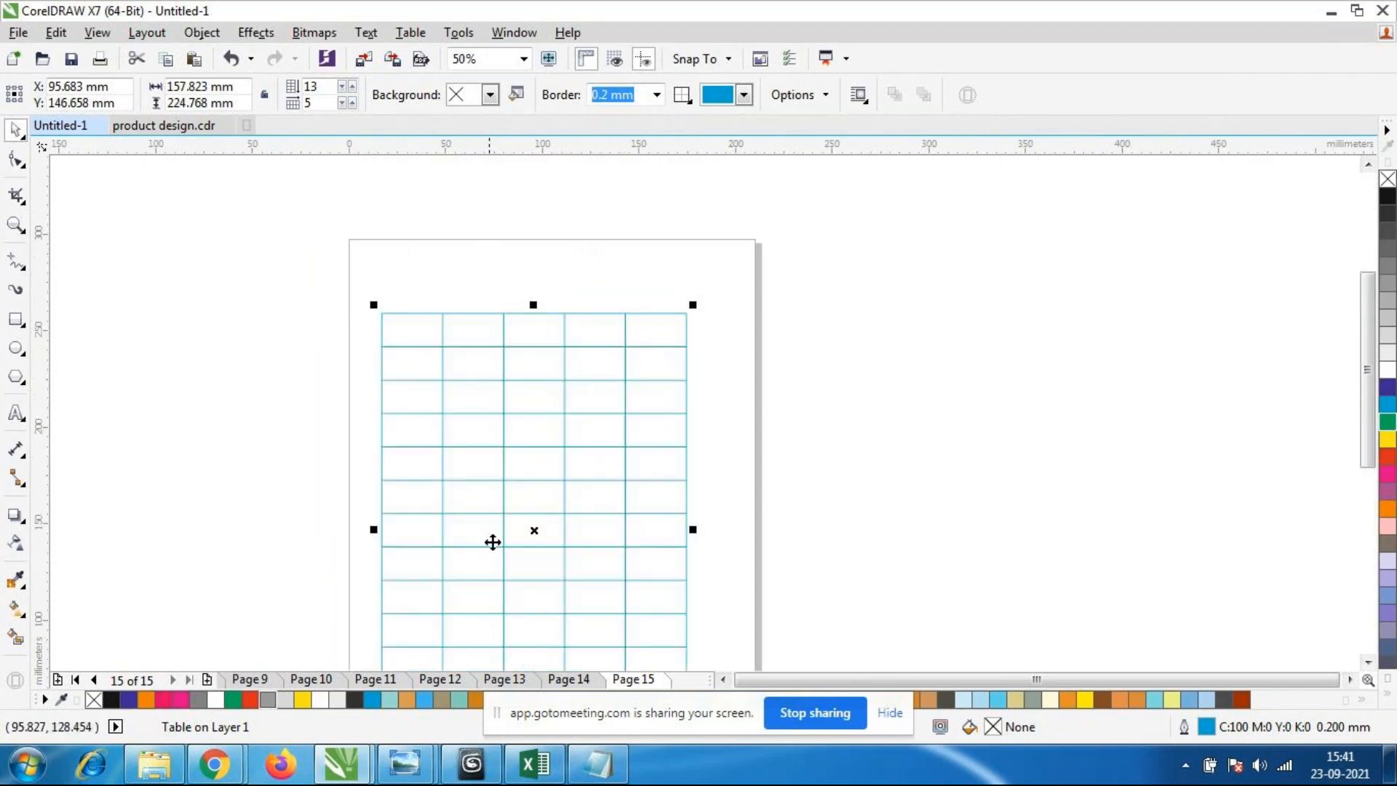
{"action": "scroll", "coordinate": [490, 480], "scroll_direction": "down", "scroll_amount": 1}
{"action": "scroll", "coordinate": [565, 562], "scroll_direction": "up", "scroll_amount": 1}
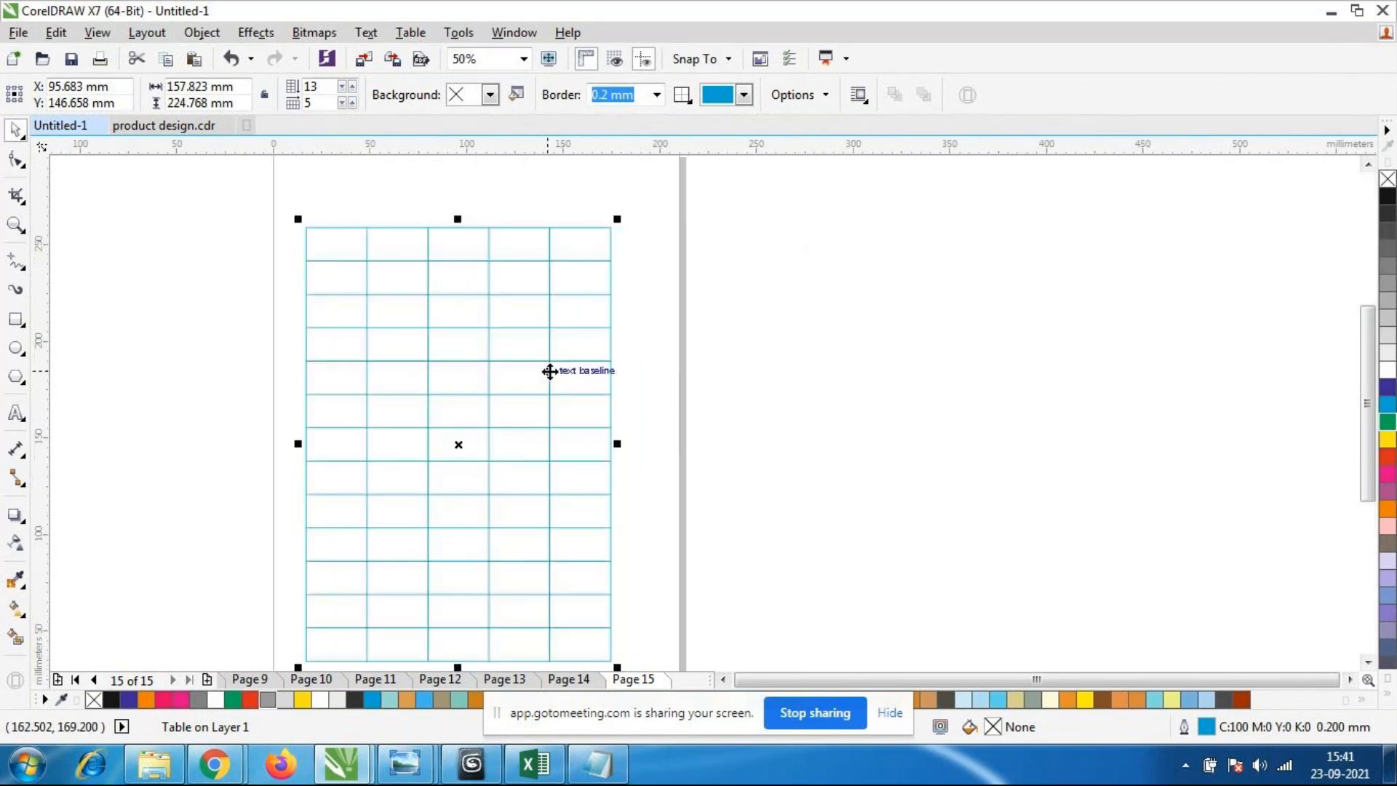
{"action": "scroll", "coordinate": [549, 371], "scroll_direction": "down", "scroll_amount": 1}
{"action": "scroll", "coordinate": [500, 367], "scroll_direction": "up", "scroll_amount": 1}
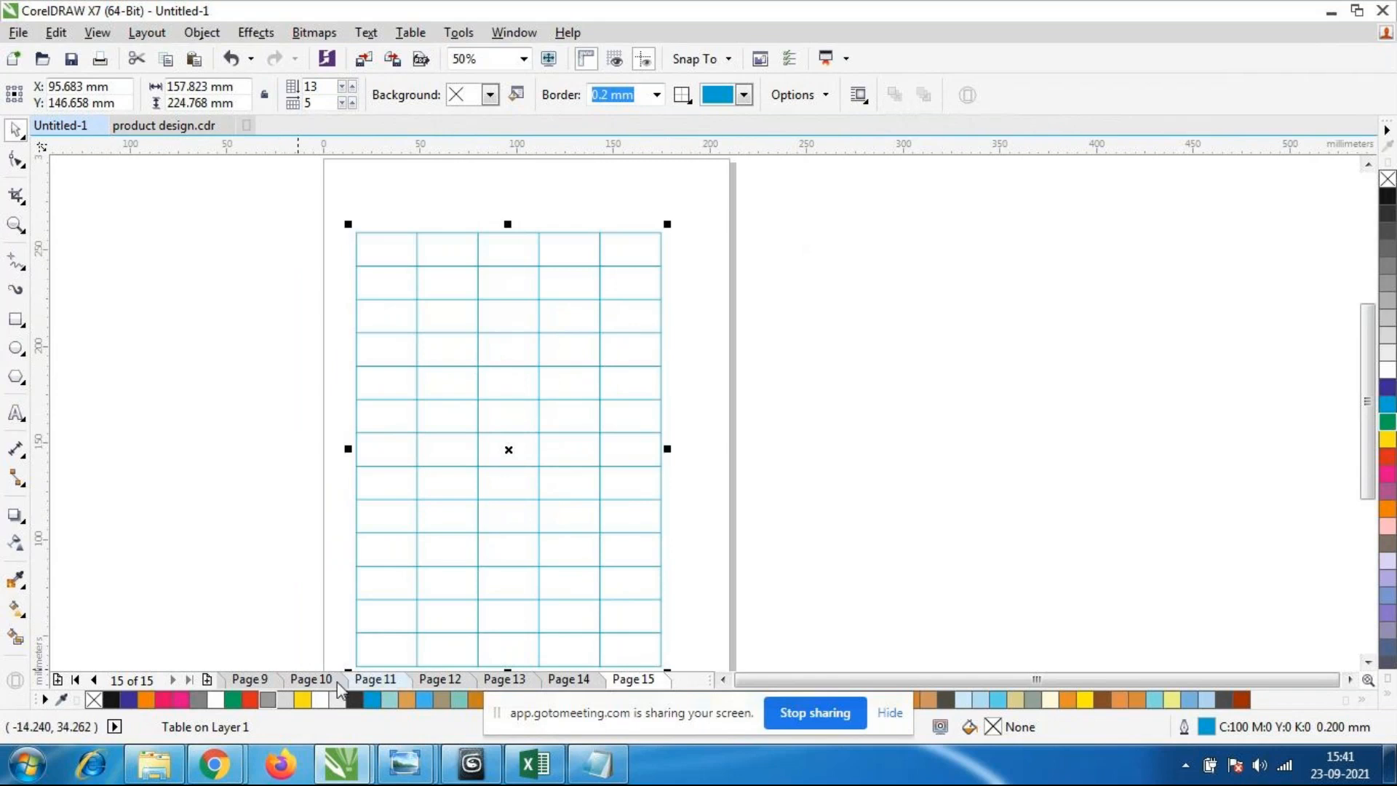
{"action": "scroll", "coordinate": [509, 480], "scroll_direction": "down", "scroll_amount": 1}
{"action": "left_click", "coordinate": [679, 526]}
{"action": "left_click", "coordinate": [474, 461]}
{"action": "scroll", "coordinate": [483, 458], "scroll_direction": "up", "scroll_amount": 1}
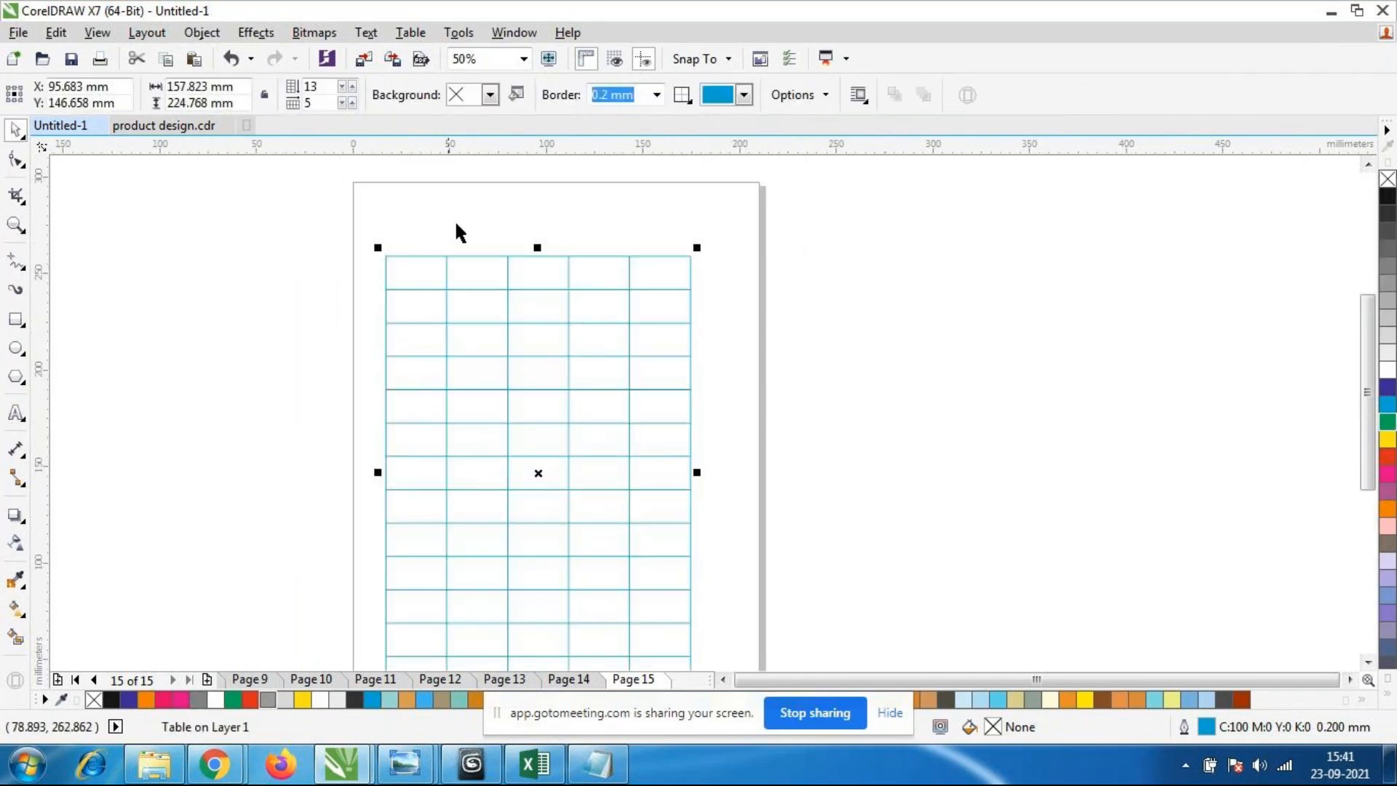
Give the whole table a cyan background (C:100 M:0 Y:0 K:0).
{"action": "left_click", "coordinate": [868, 458]}
{"action": "left_click", "coordinate": [561, 373]}
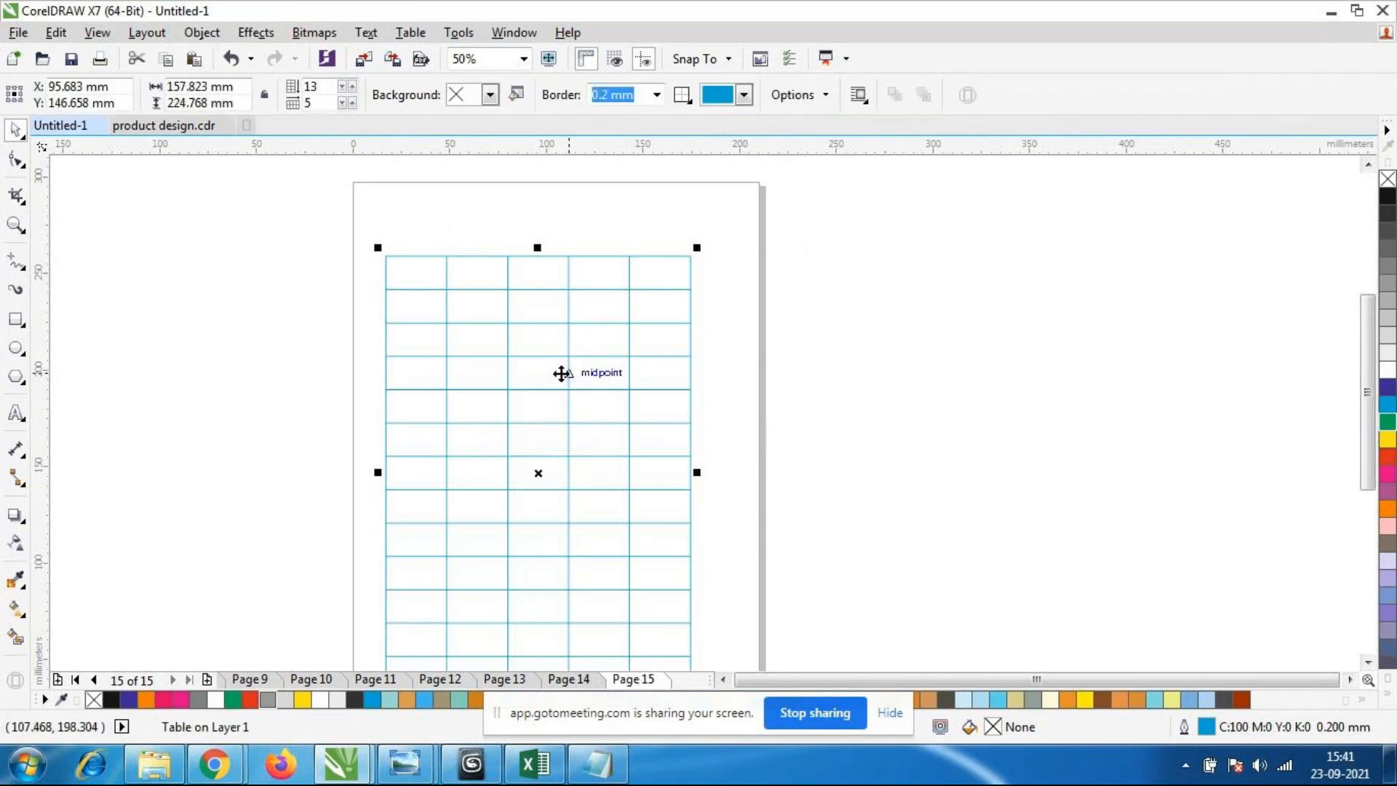
{"action": "left_click", "coordinate": [491, 95]}
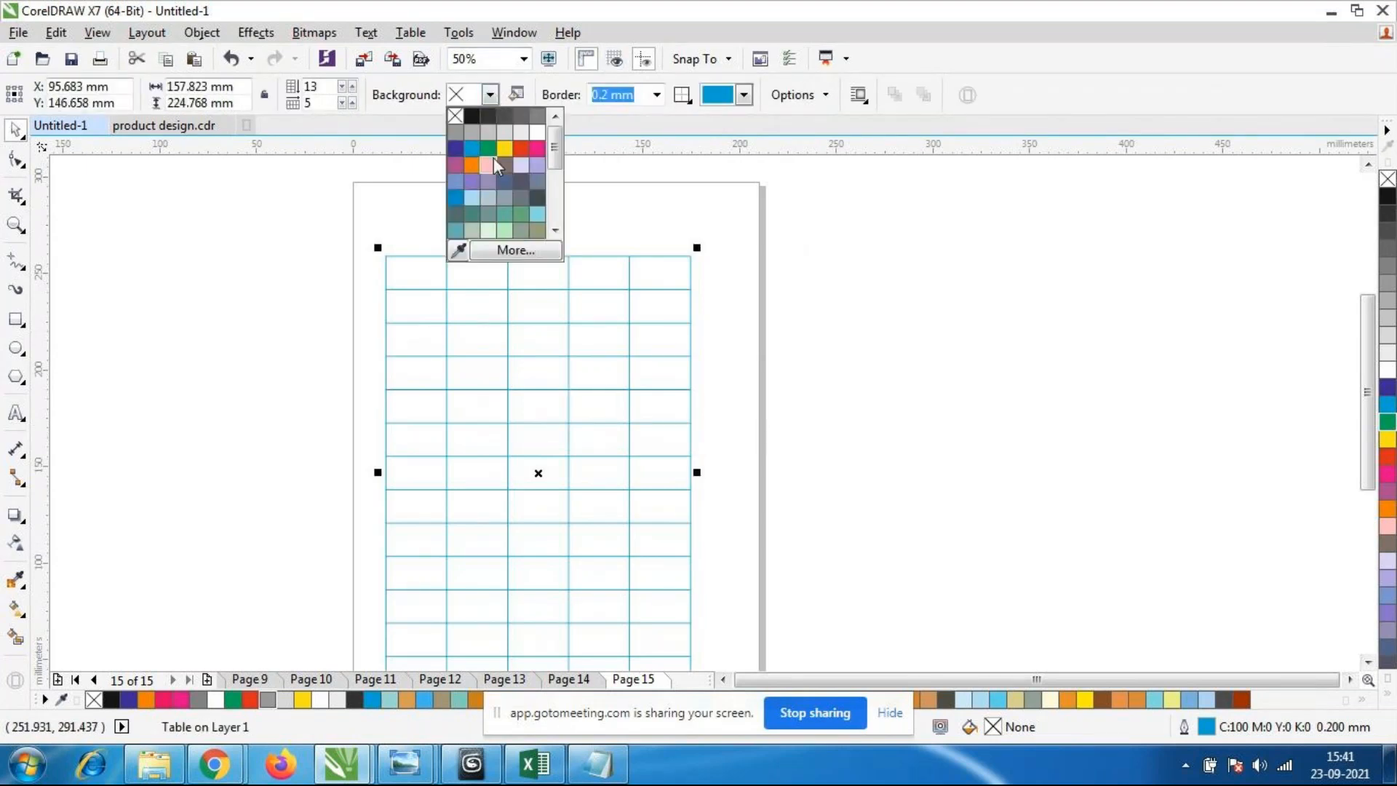
{"action": "left_click", "coordinate": [471, 150]}
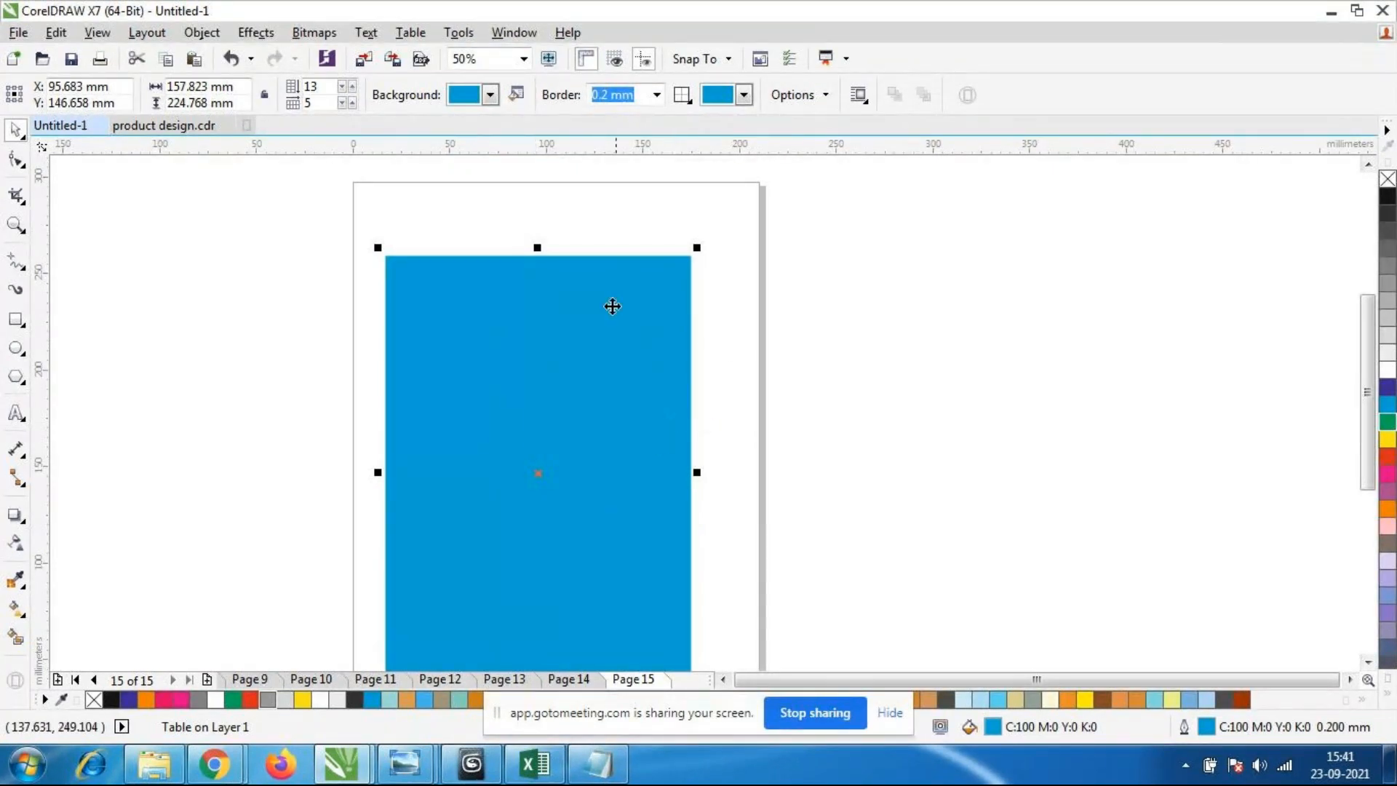
Set the table's outside border to 3.0 mm thick and colour it red.
{"action": "left_click", "coordinate": [656, 94]}
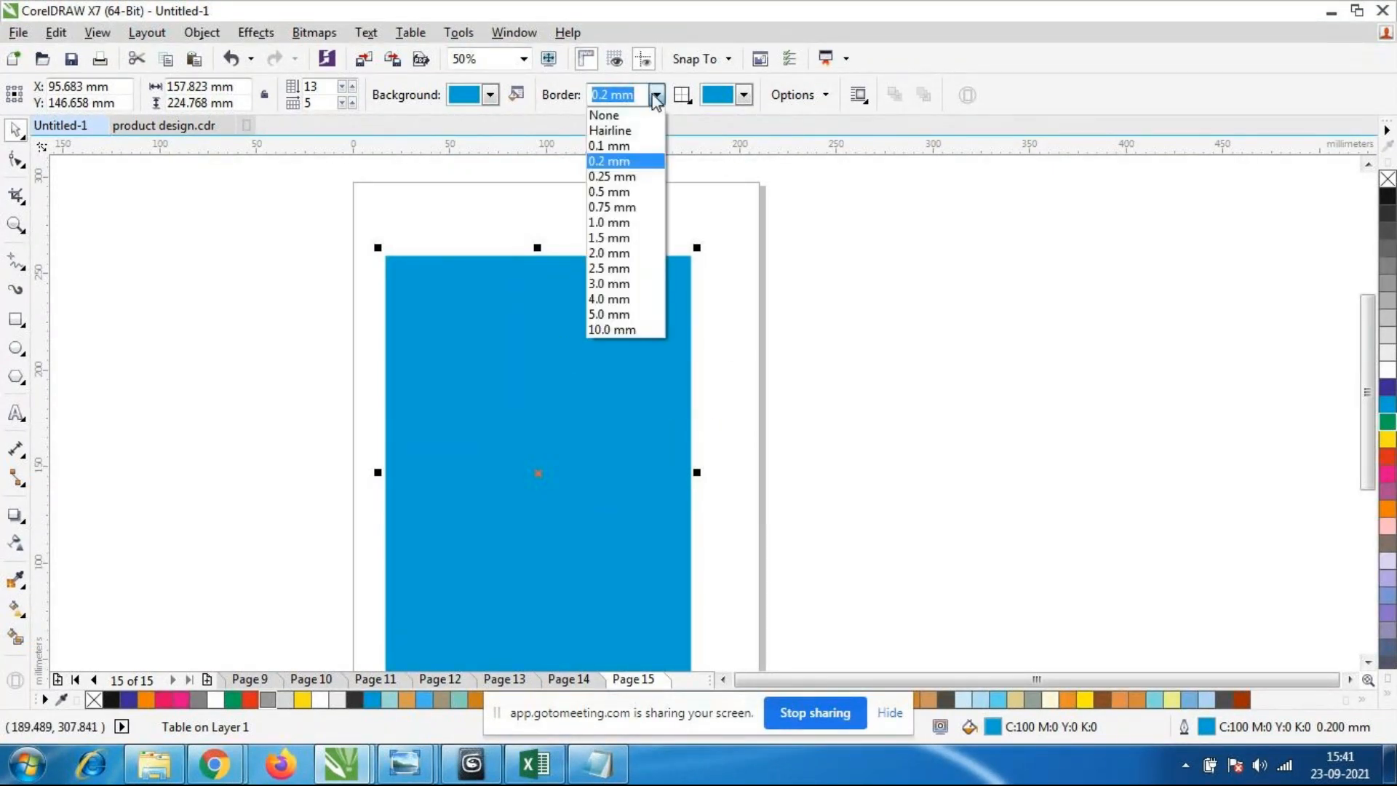
{"action": "left_click", "coordinate": [631, 285]}
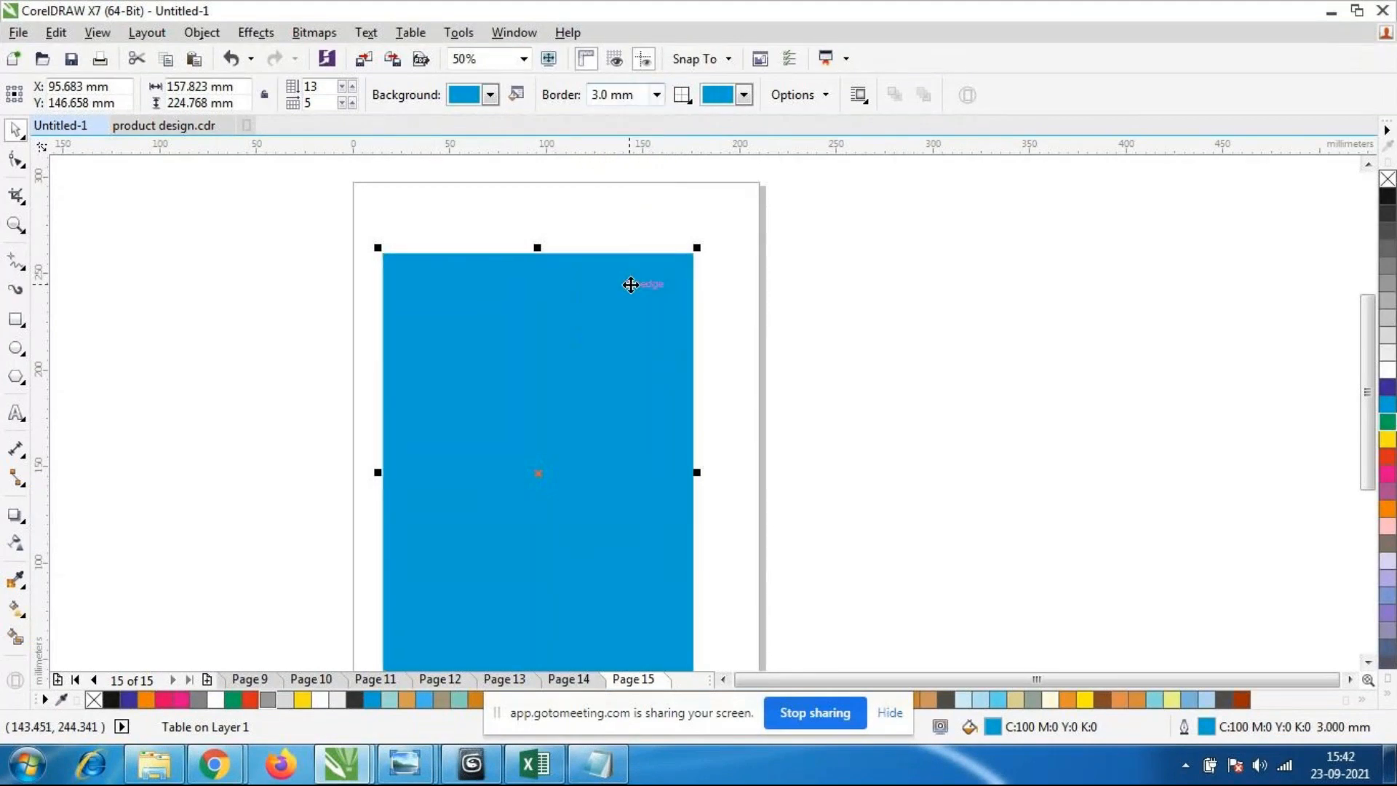
{"action": "left_click", "coordinate": [744, 96]}
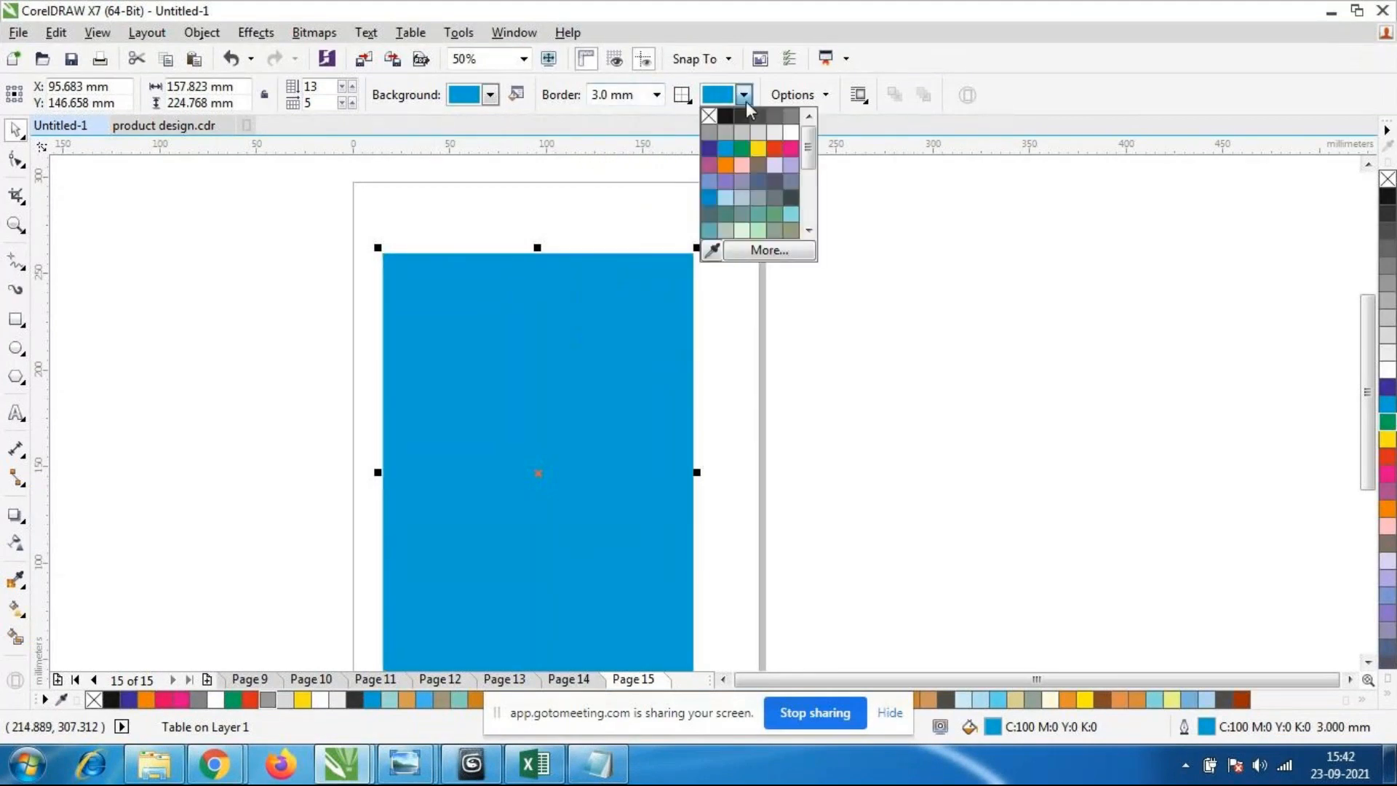
{"action": "left_click", "coordinate": [774, 148]}
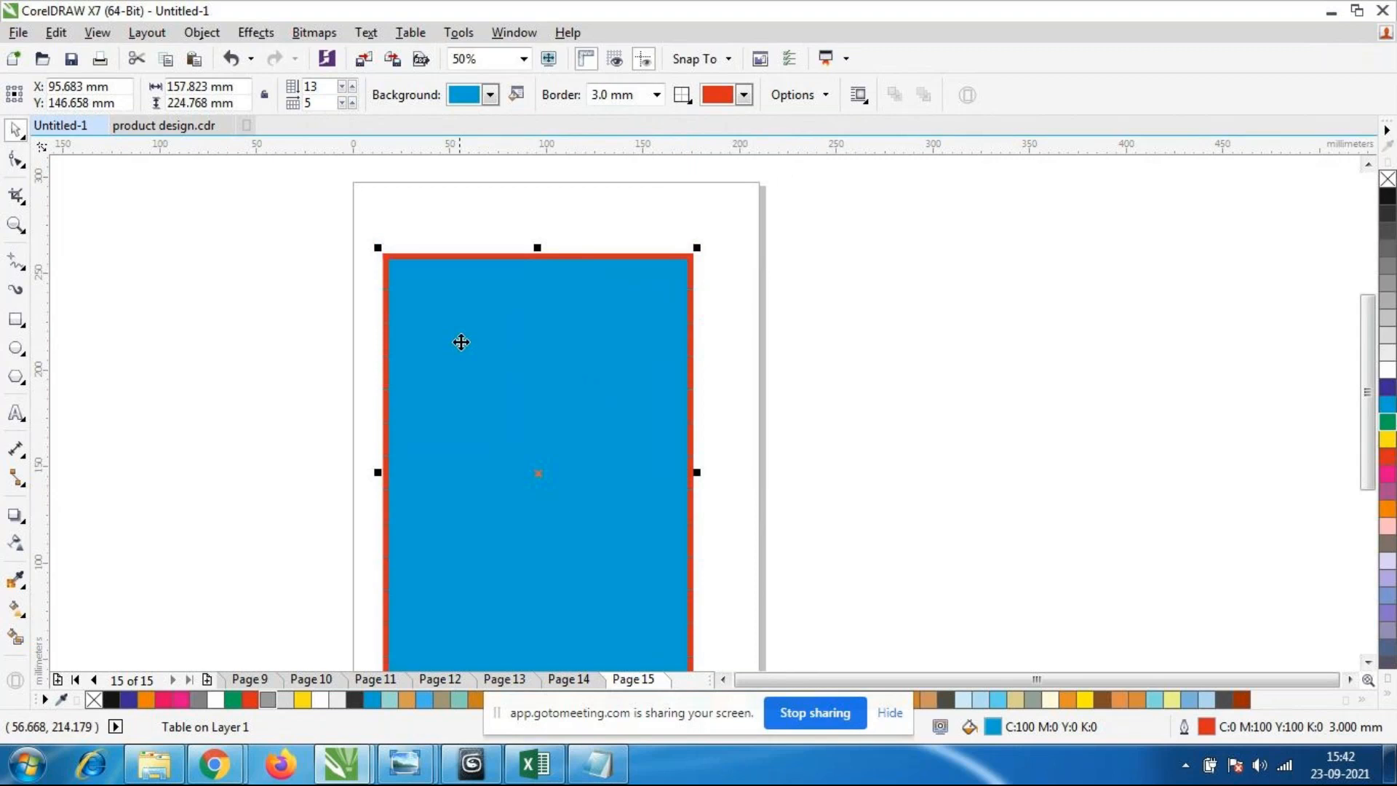
Choose all of the table's borders as the ones to format.
{"action": "scroll", "coordinate": [710, 215], "scroll_direction": "down", "scroll_amount": 1}
{"action": "scroll", "coordinate": [653, 253], "scroll_direction": "up", "scroll_amount": 1}
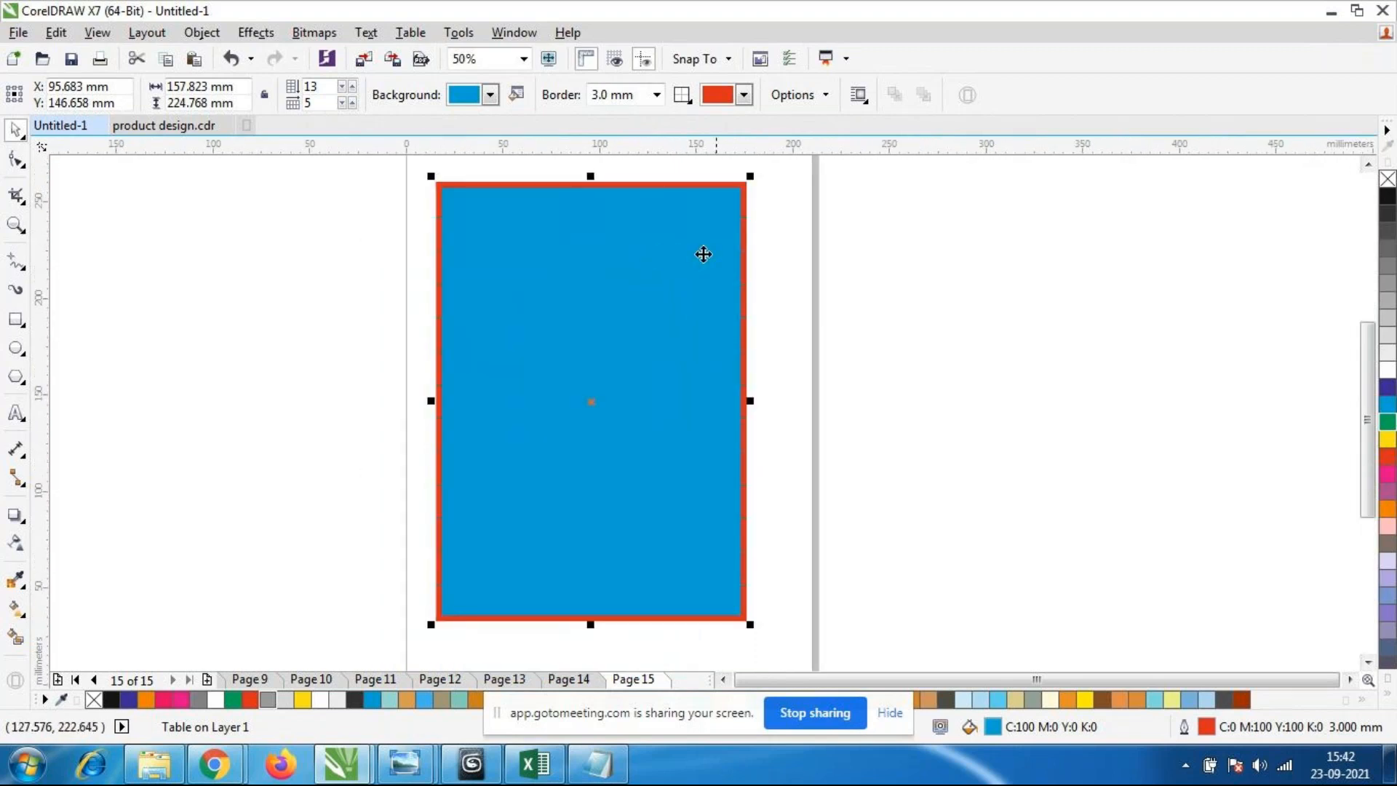
{"action": "left_click", "coordinate": [684, 95]}
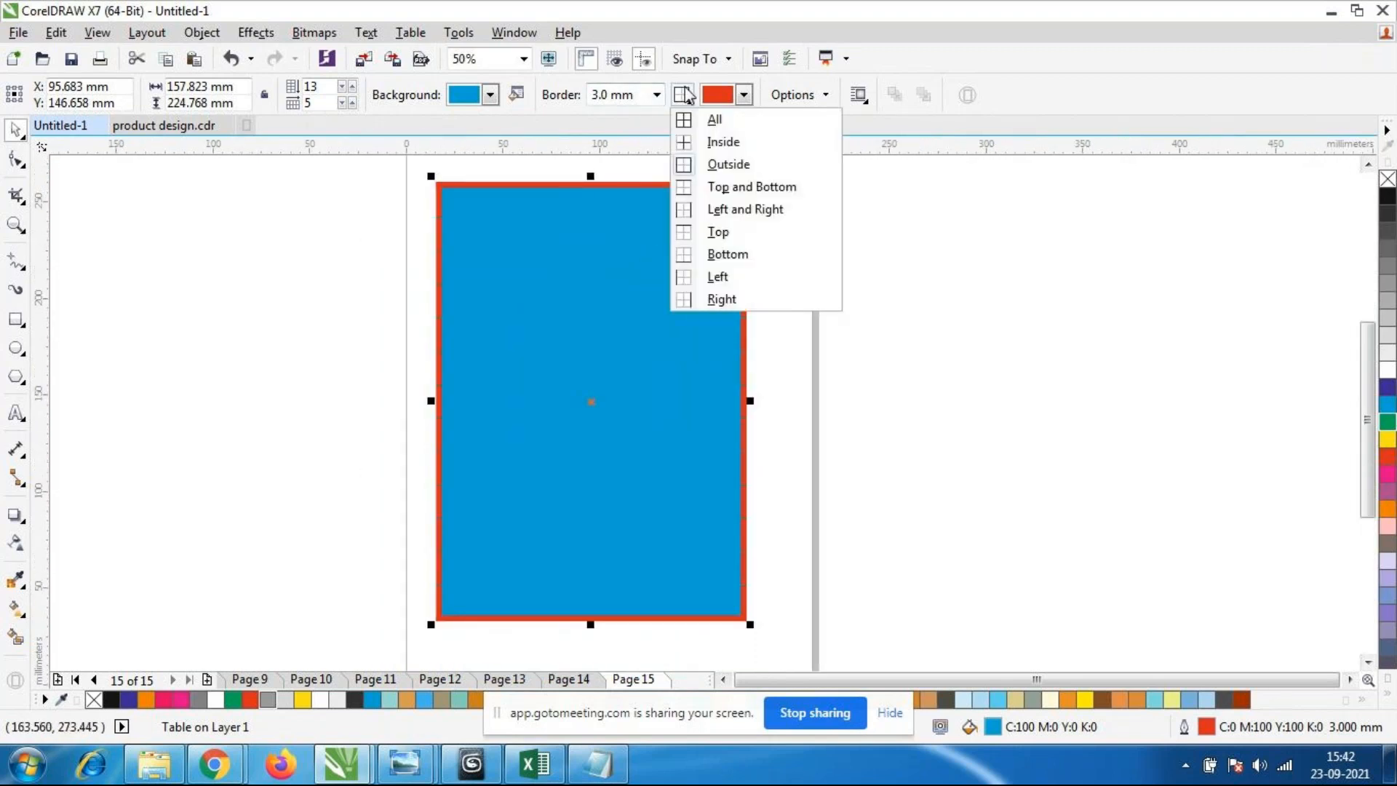
{"action": "left_click", "coordinate": [686, 96]}
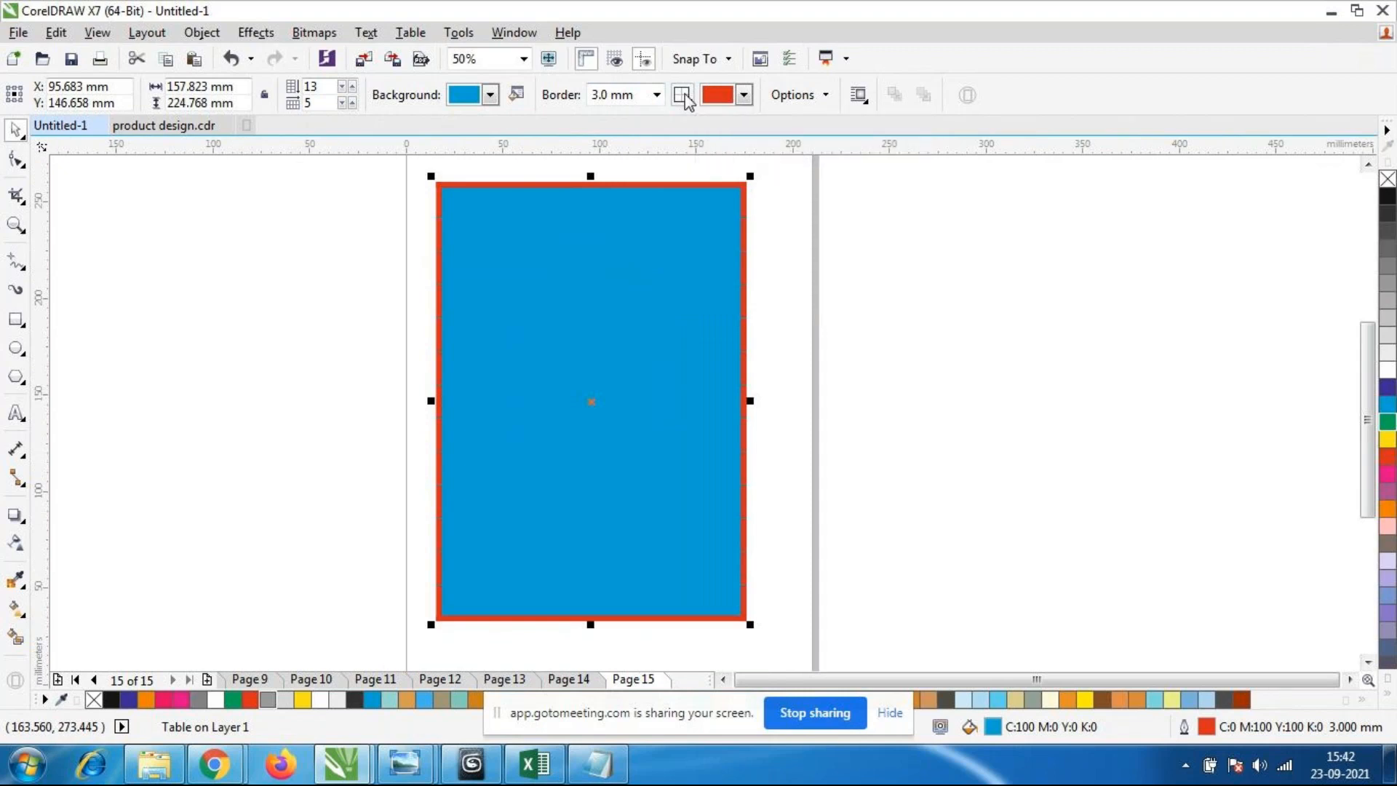
{"action": "left_click", "coordinate": [684, 96]}
{"action": "left_click", "coordinate": [709, 117]}
{"action": "left_click", "coordinate": [684, 96]}
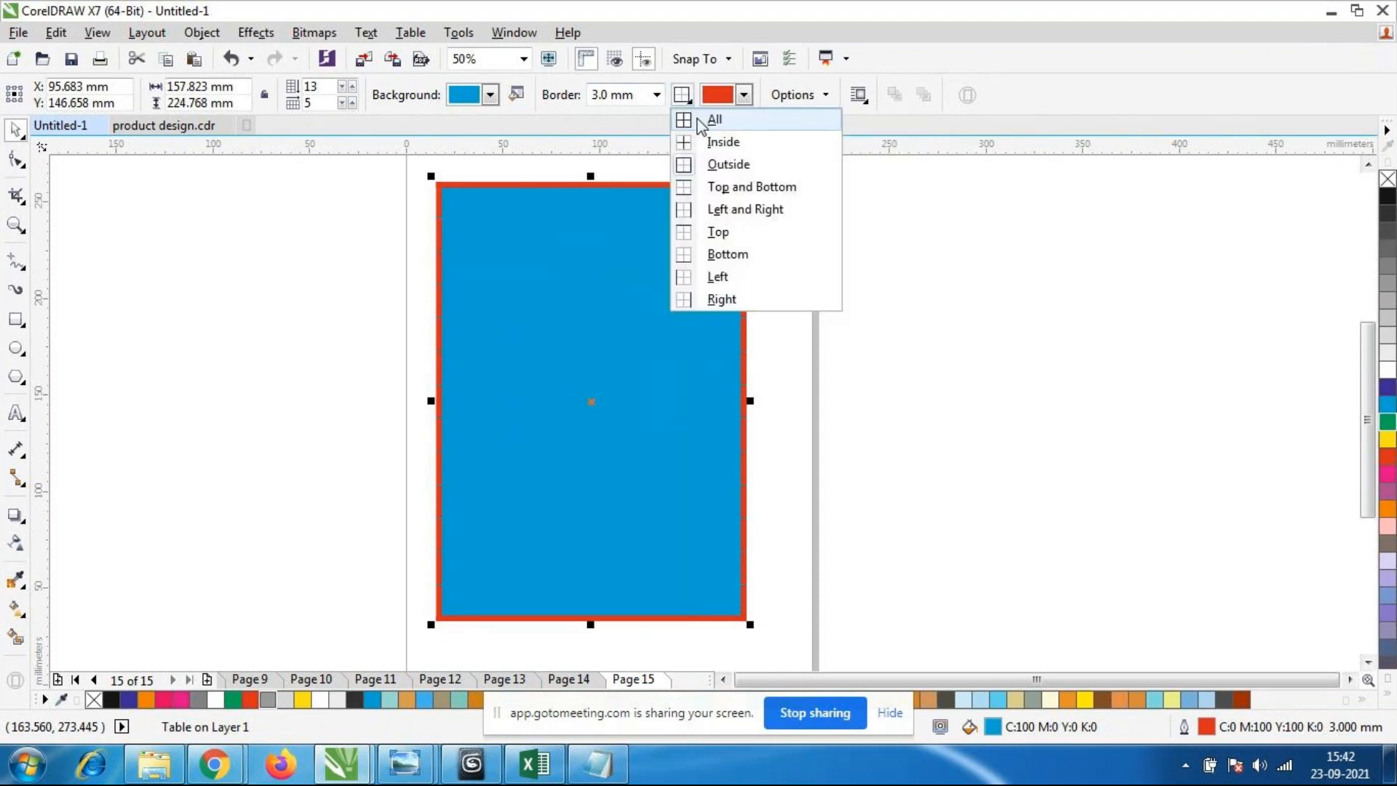
{"action": "left_click", "coordinate": [709, 118]}
Target only the table's inside borders and colour them yellow.
{"action": "left_click", "coordinate": [684, 96]}
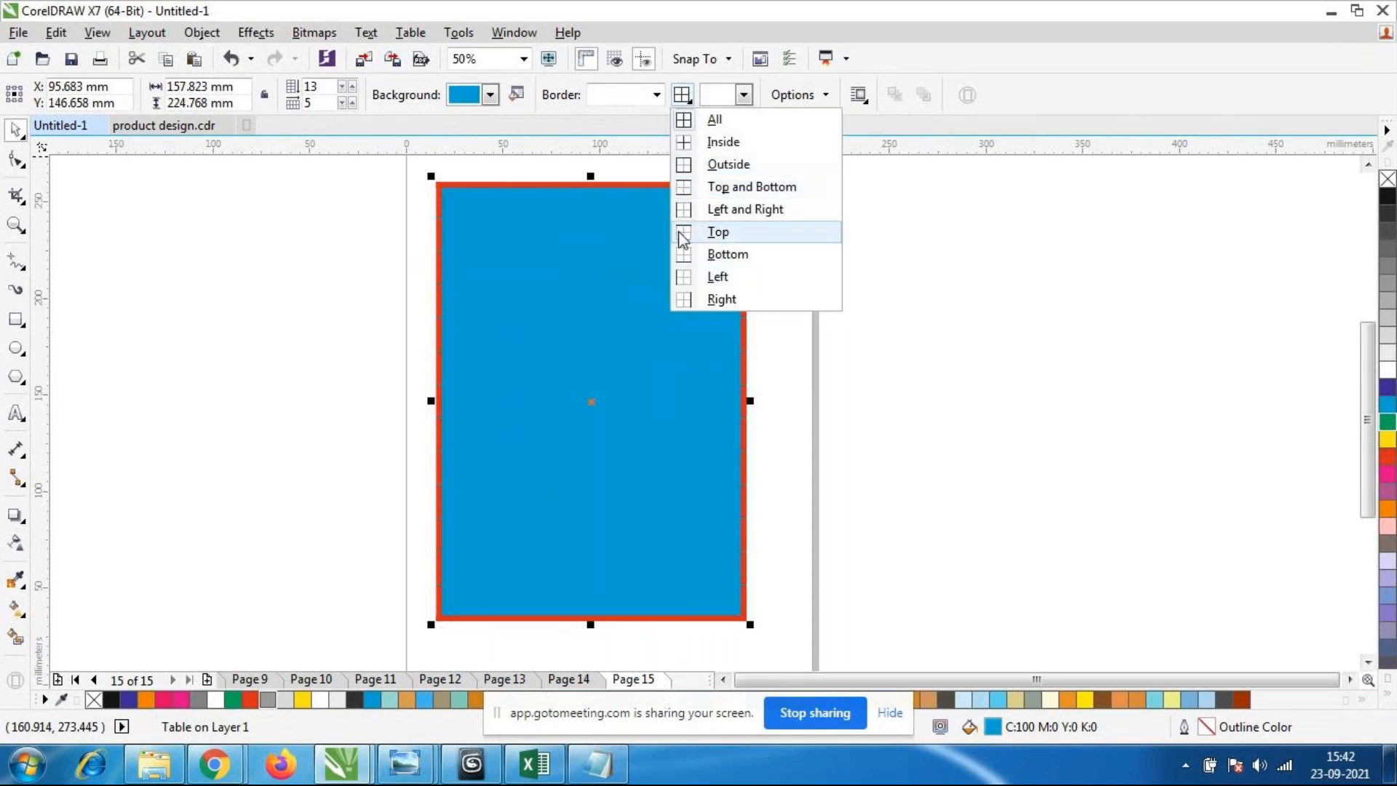
{"action": "left_click", "coordinate": [682, 142]}
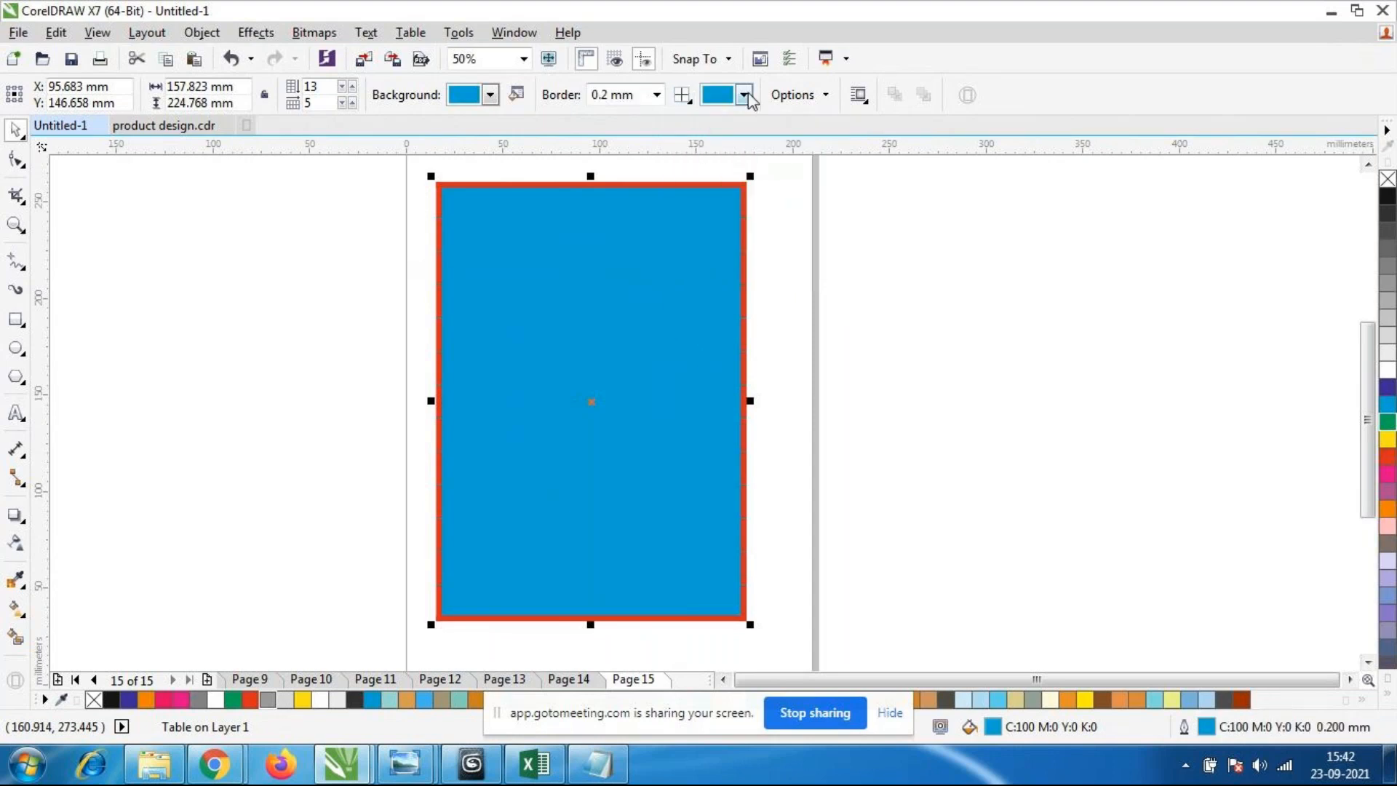
{"action": "left_click", "coordinate": [746, 95]}
{"action": "left_click", "coordinate": [750, 144]}
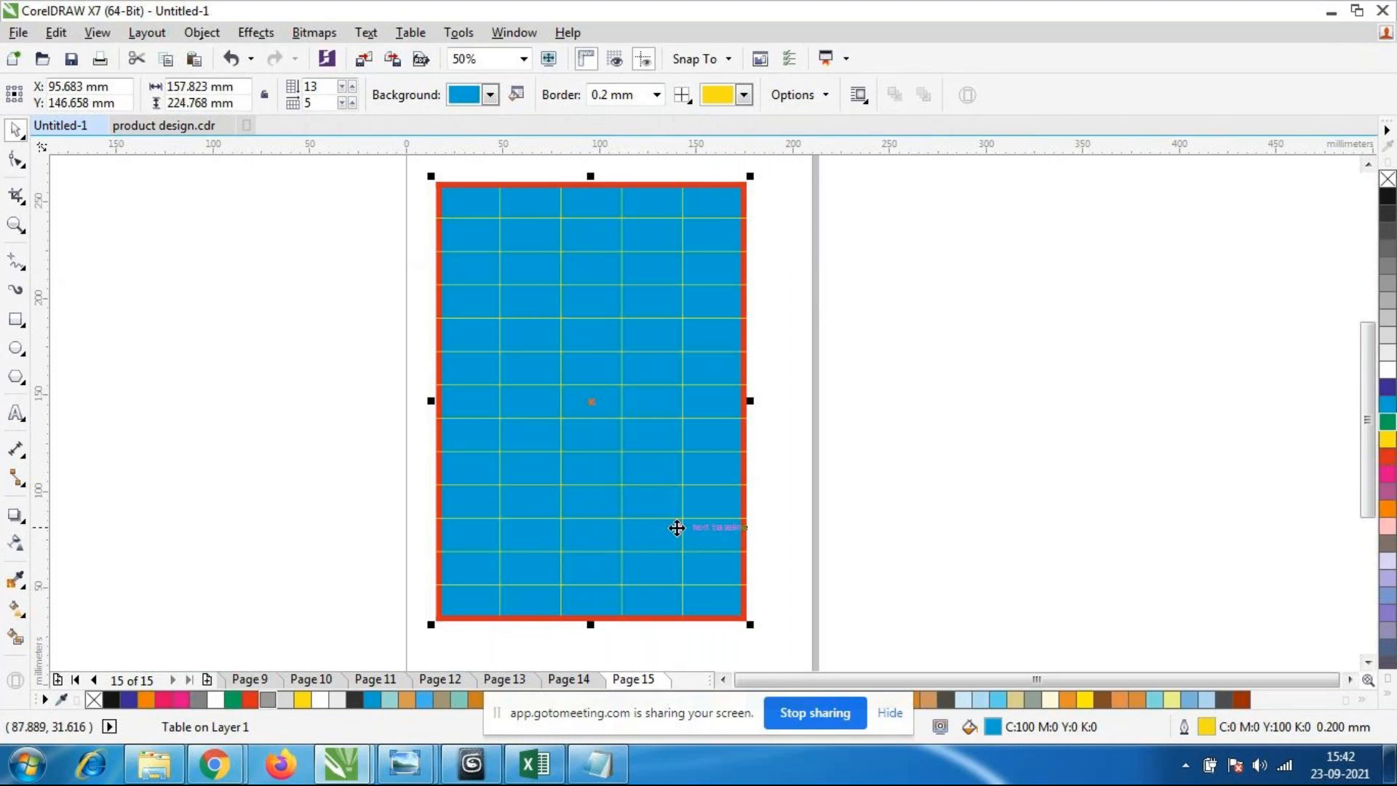
{"action": "left_click", "coordinate": [743, 96]}
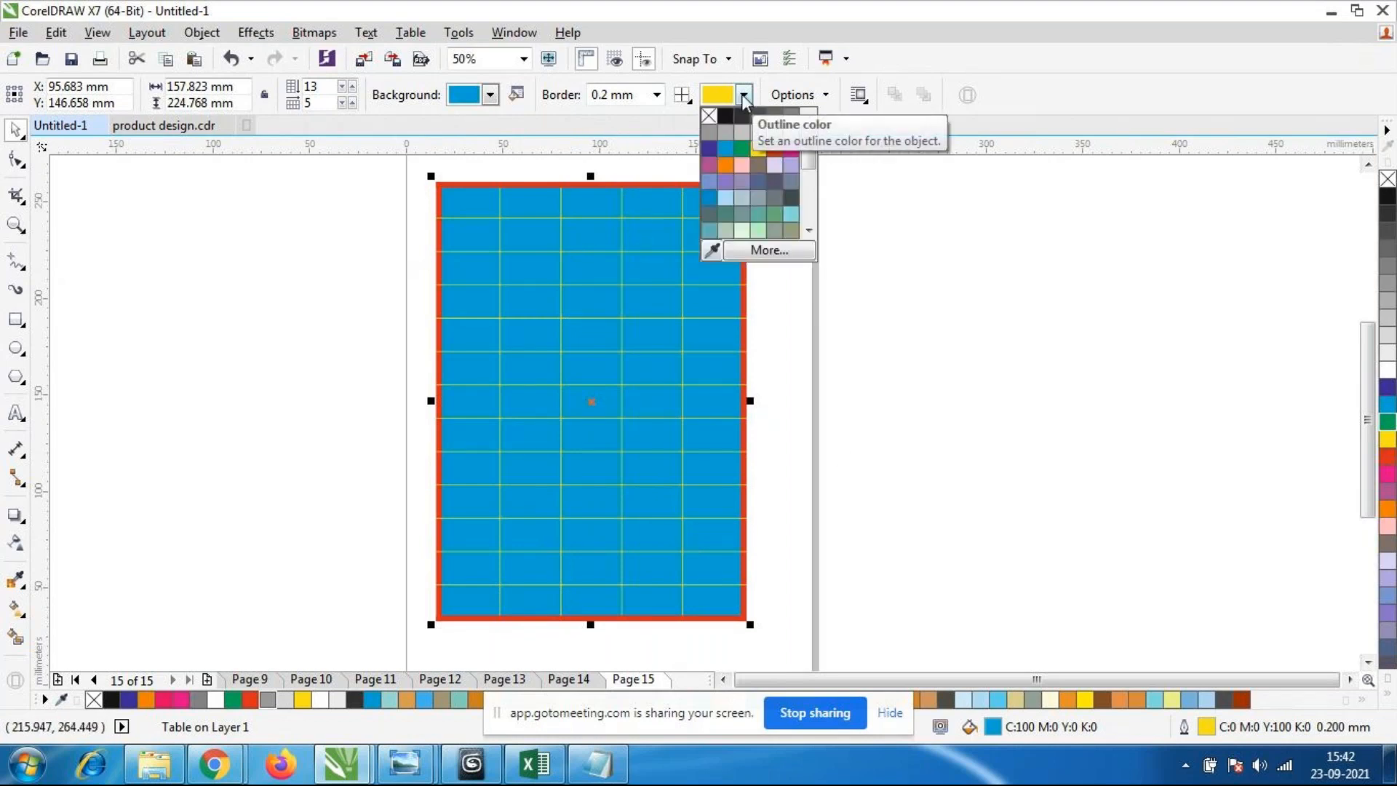
{"action": "left_click", "coordinate": [744, 96]}
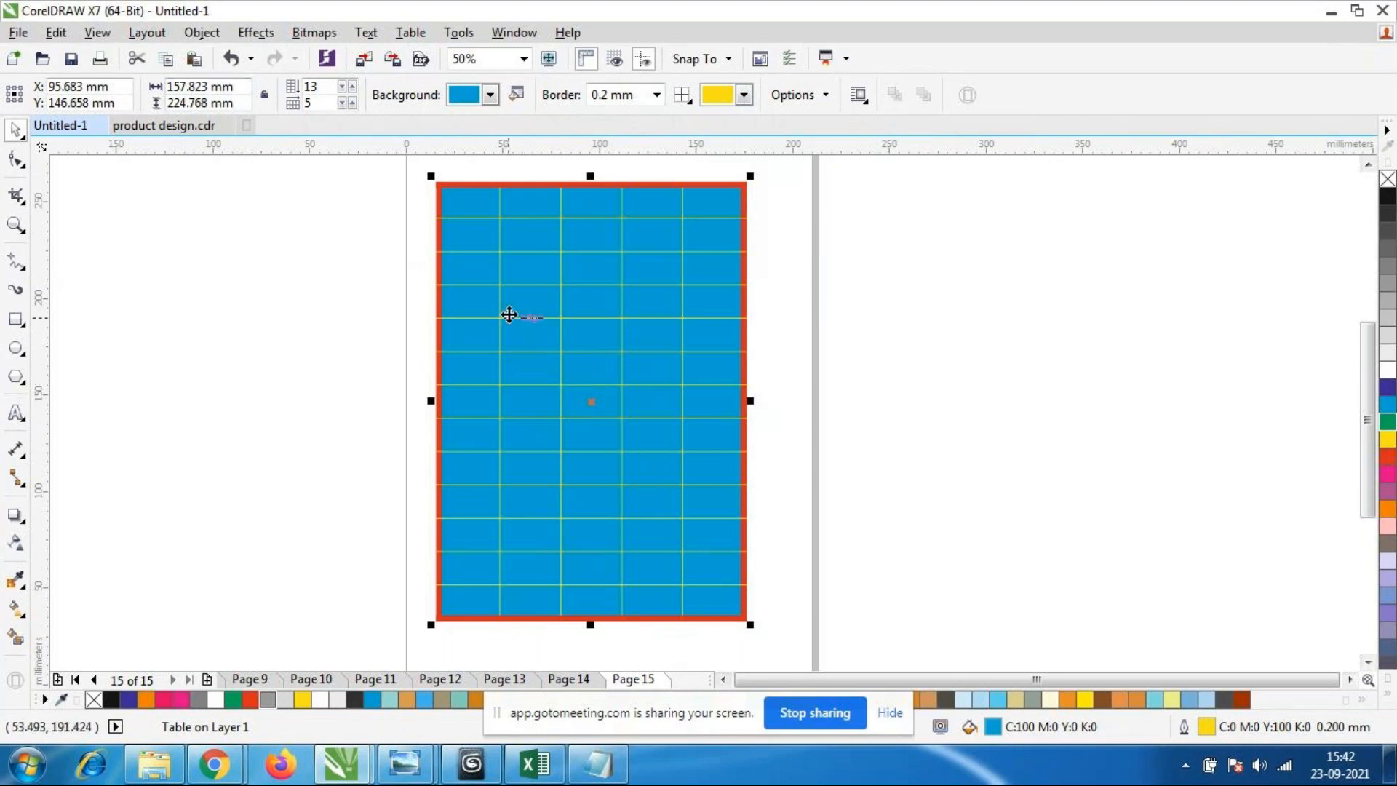
Enter the headings "Name" and "Roll no" in the first two cells of the table's top row using the Text tool.
{"action": "scroll", "coordinate": [486, 262], "scroll_direction": "up", "scroll_amount": 2}
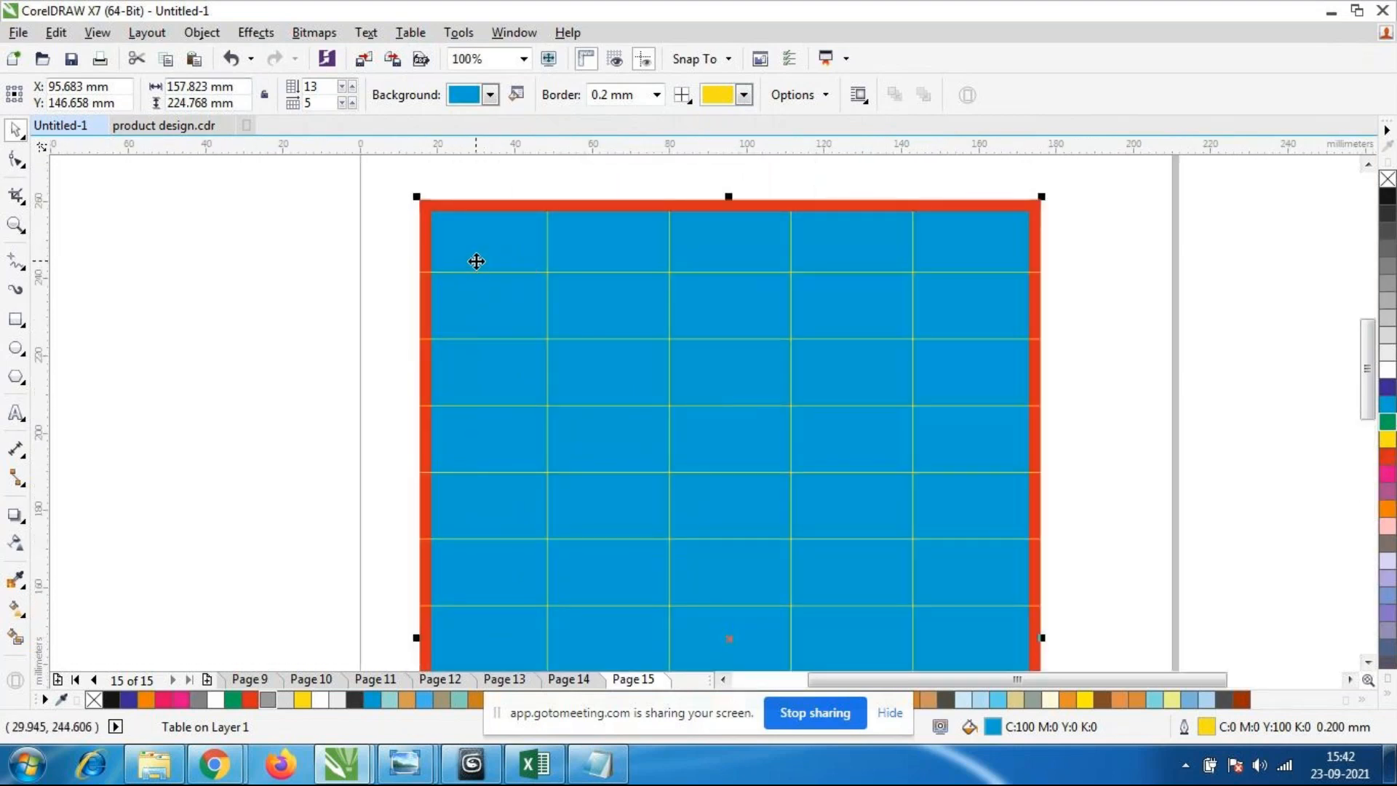
{"action": "scroll", "coordinate": [474, 259], "scroll_direction": "down", "scroll_amount": 2}
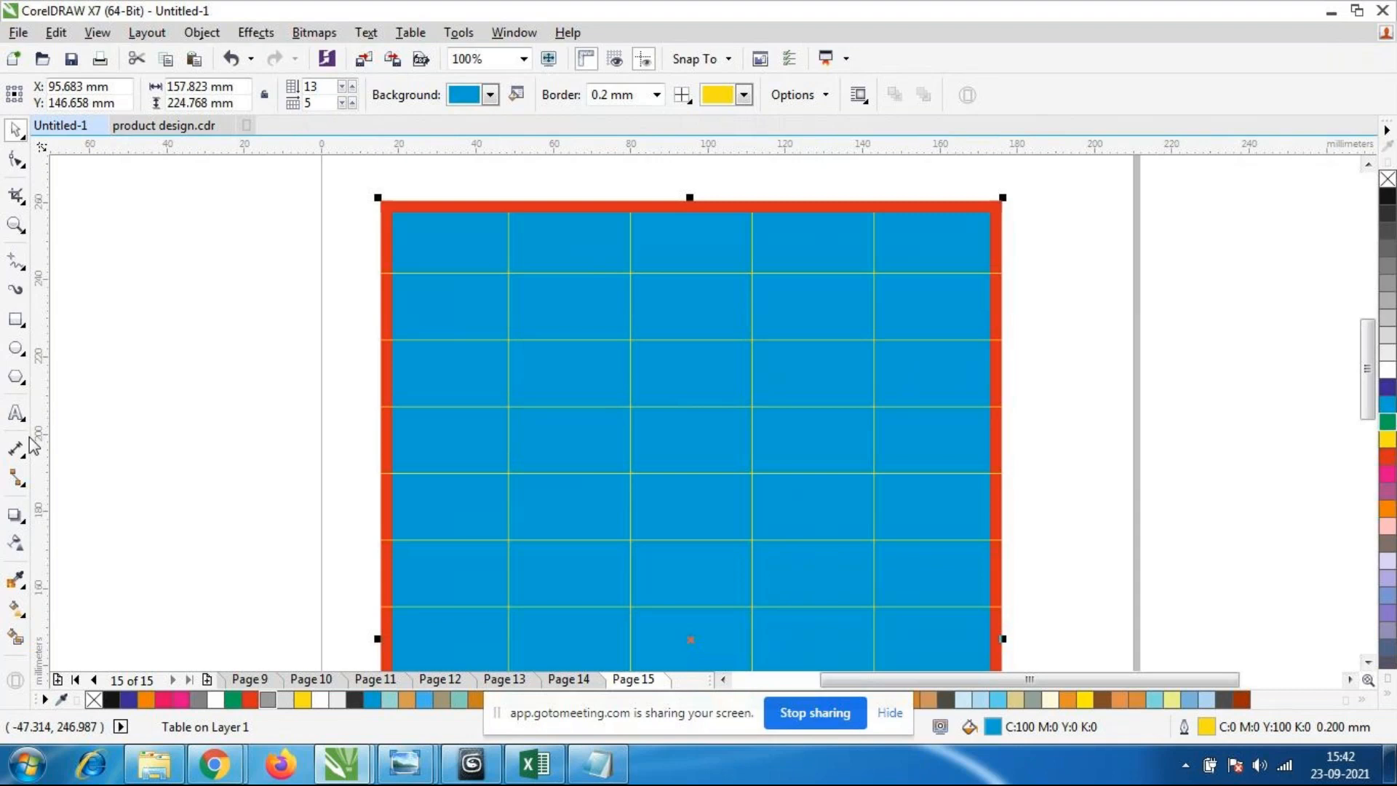
{"action": "left_click", "coordinate": [24, 419]}
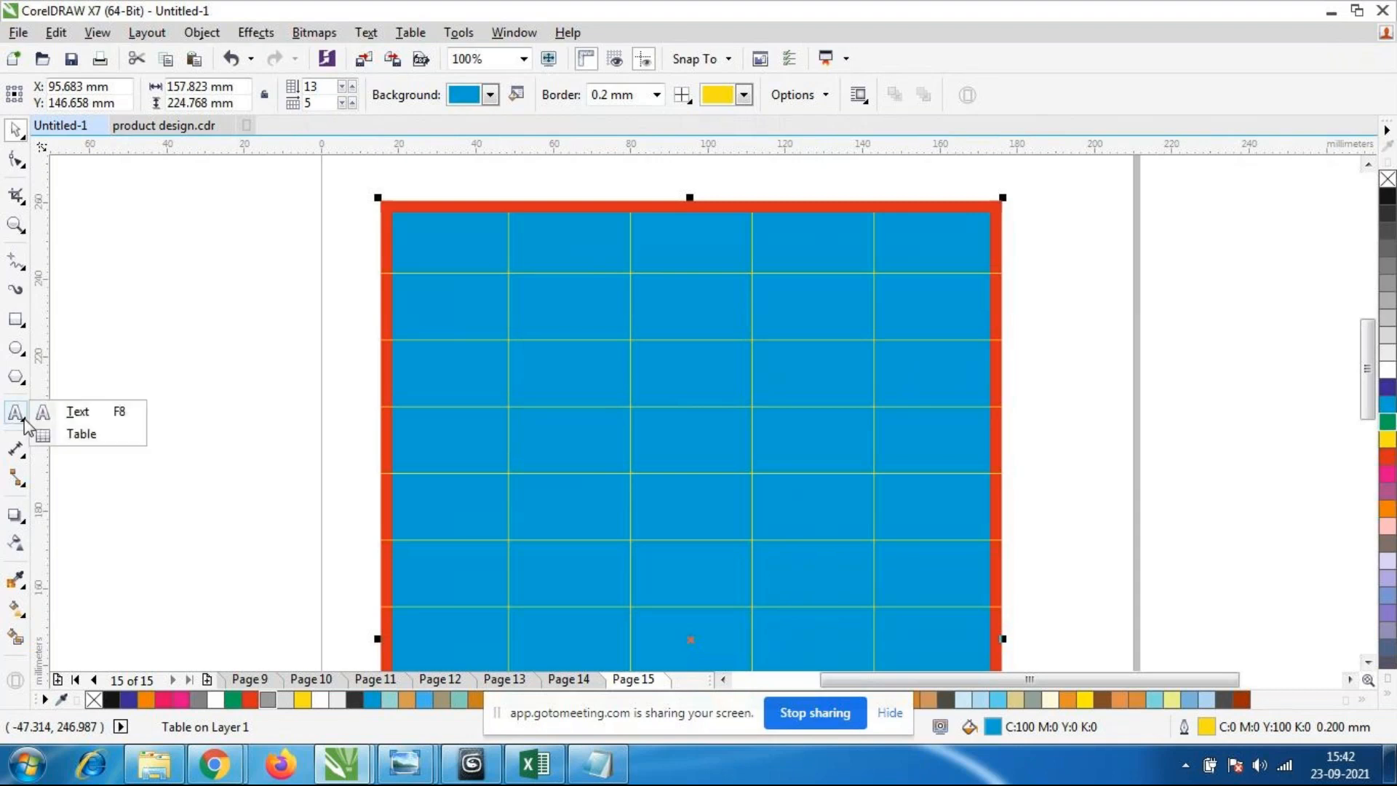
{"action": "left_click", "coordinate": [76, 419]}
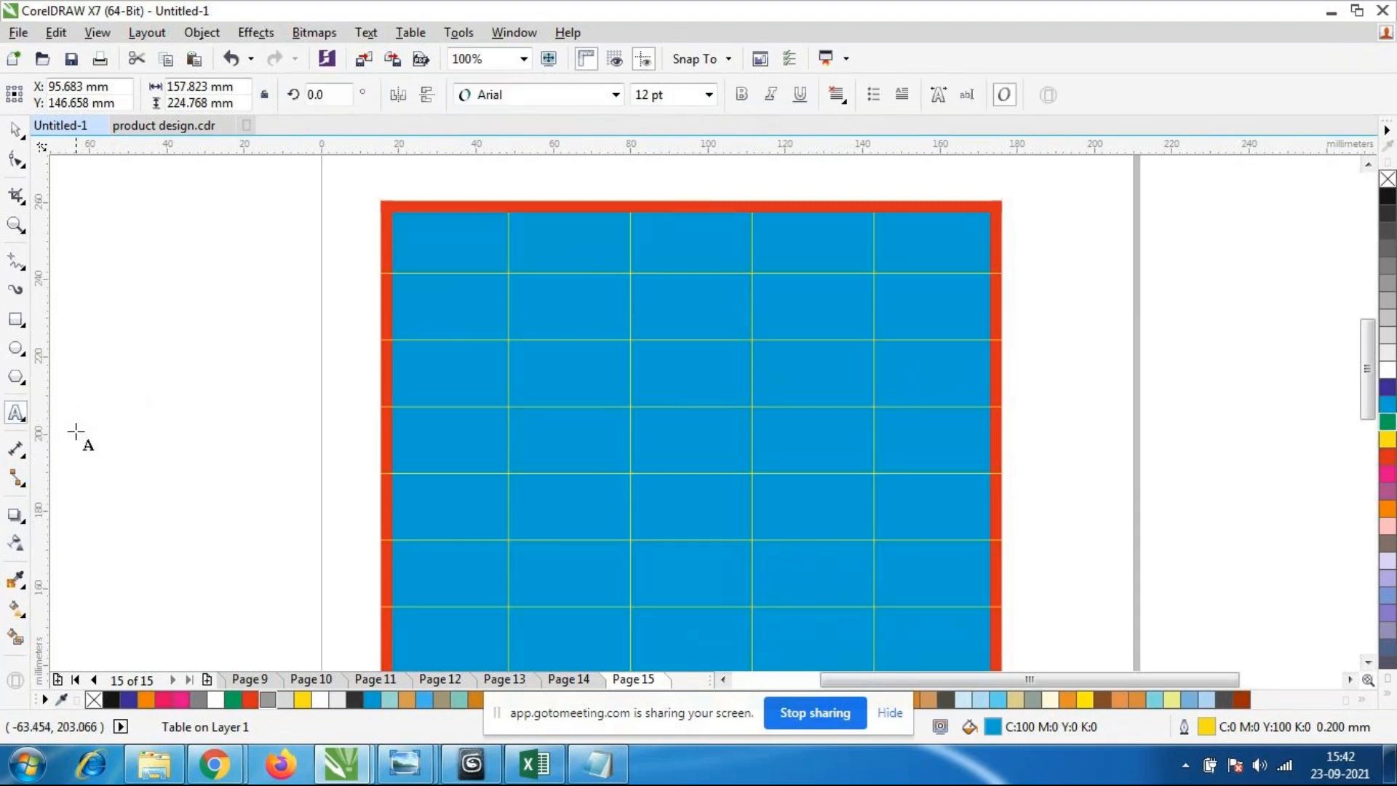
{"action": "scroll", "coordinate": [406, 249], "scroll_direction": "up", "scroll_amount": 1}
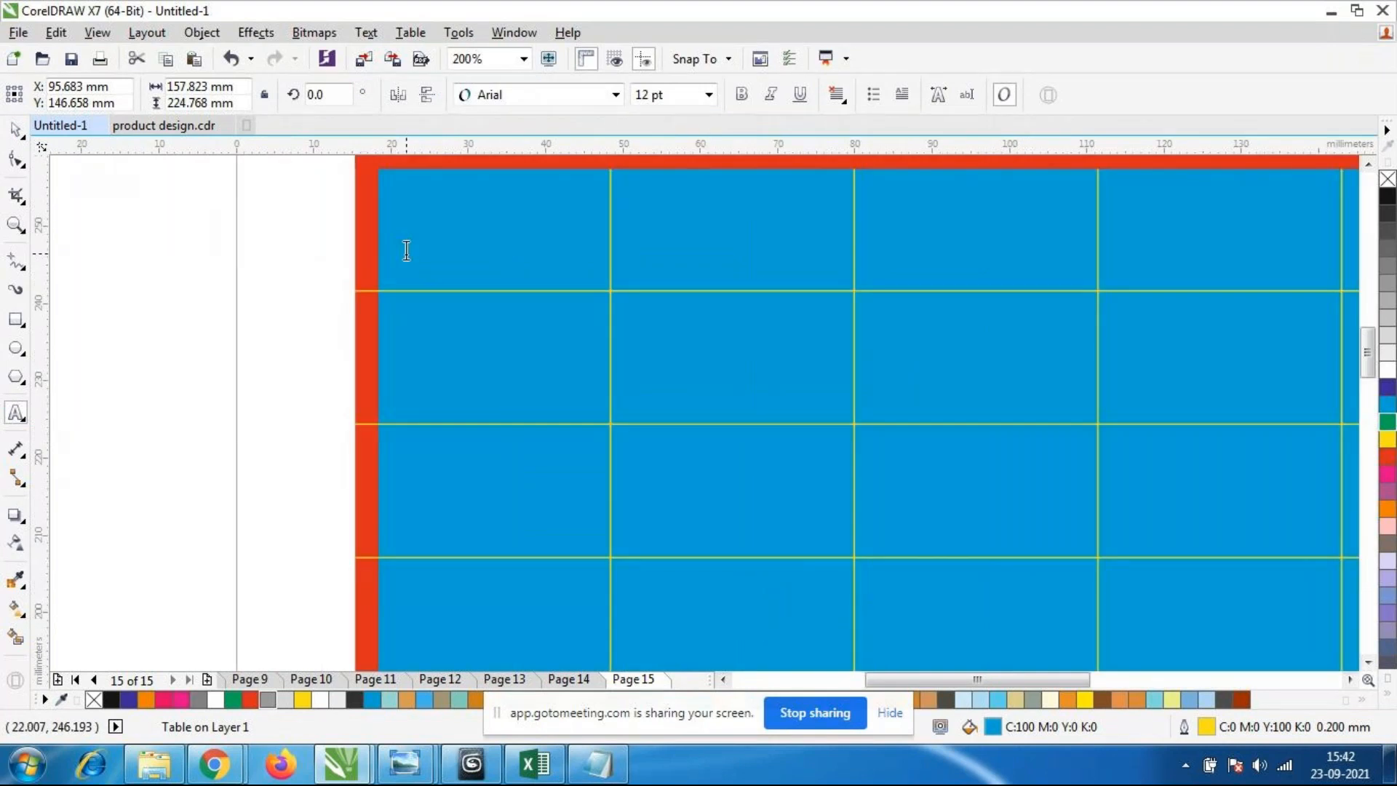
{"action": "left_click", "coordinate": [406, 250]}
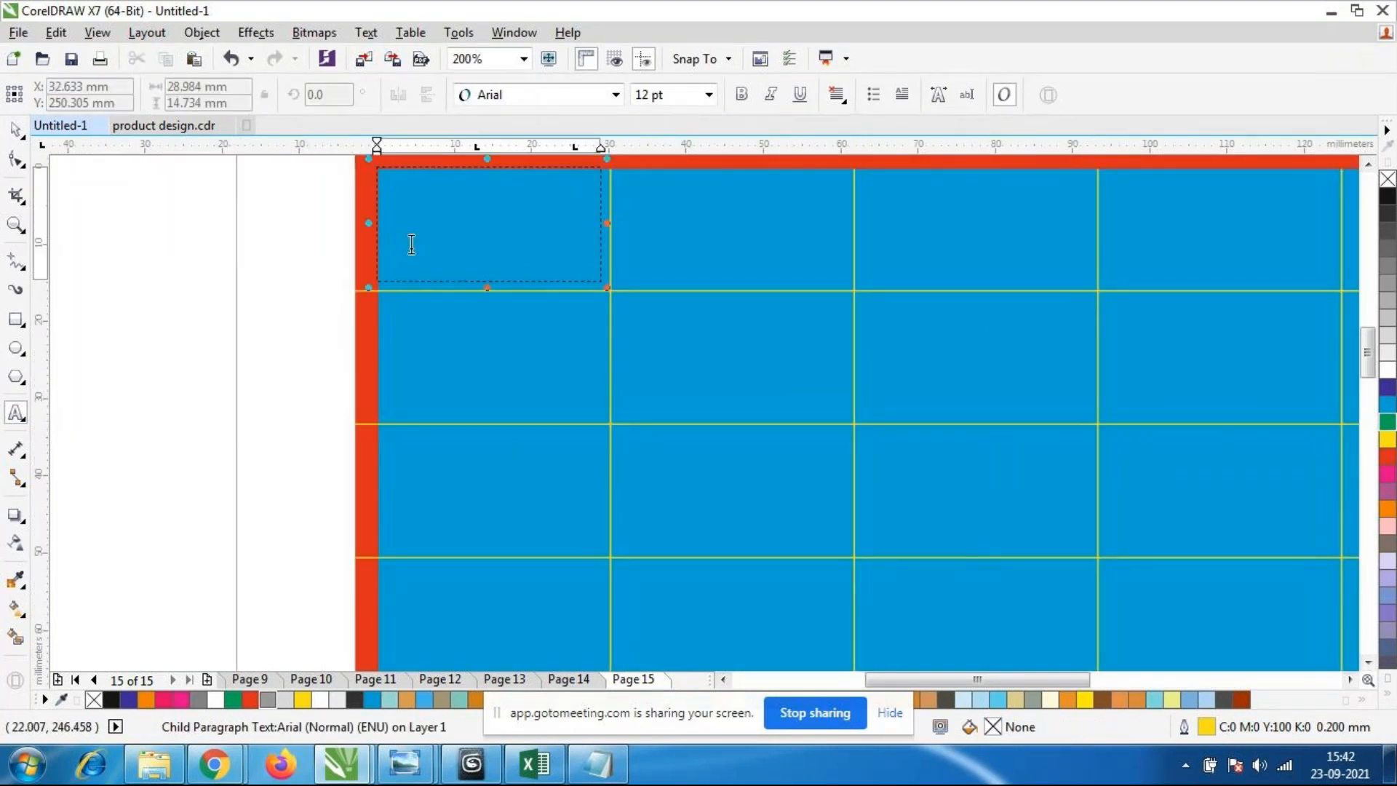
{"action": "type", "text": "Name"}
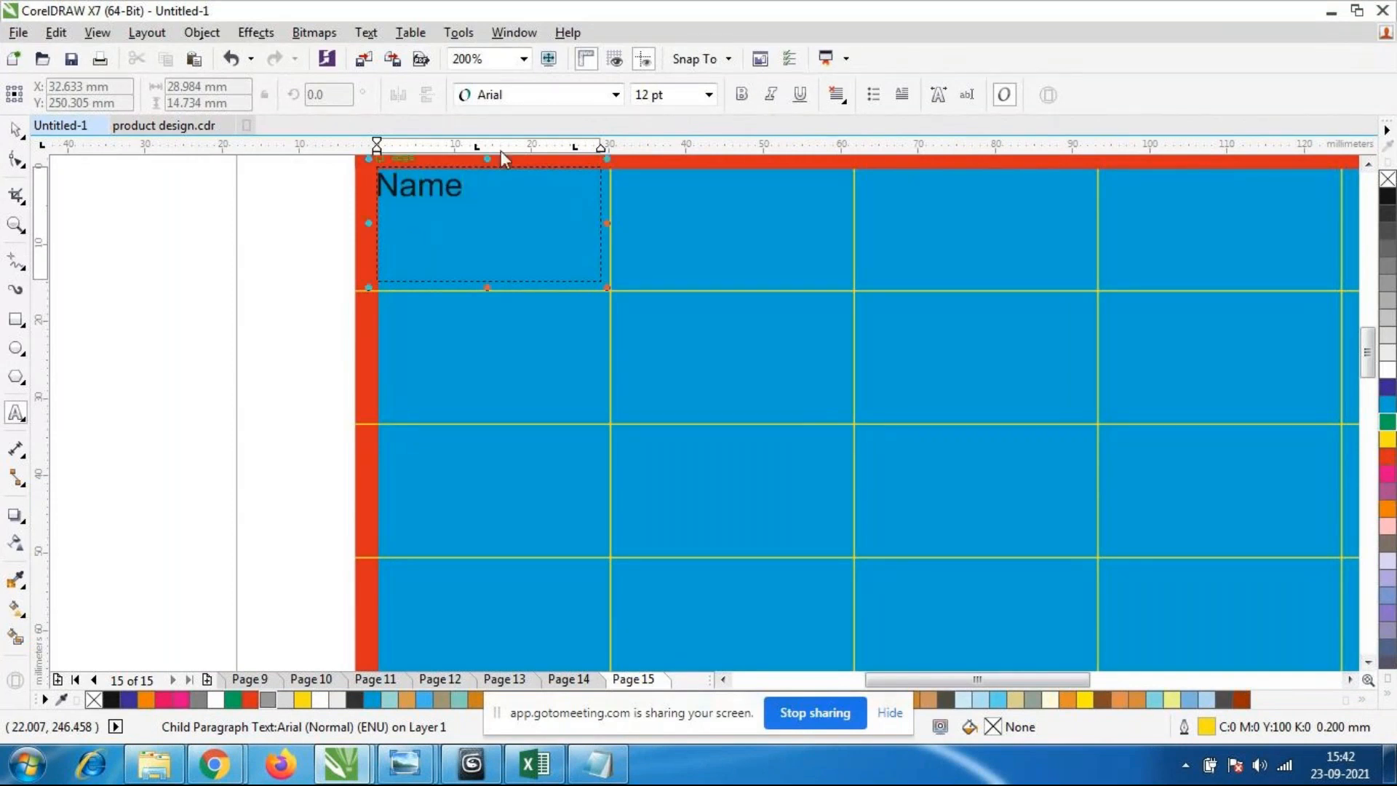
{"action": "left_click", "coordinate": [674, 244]}
{"action": "type", "text": "Roll no"}
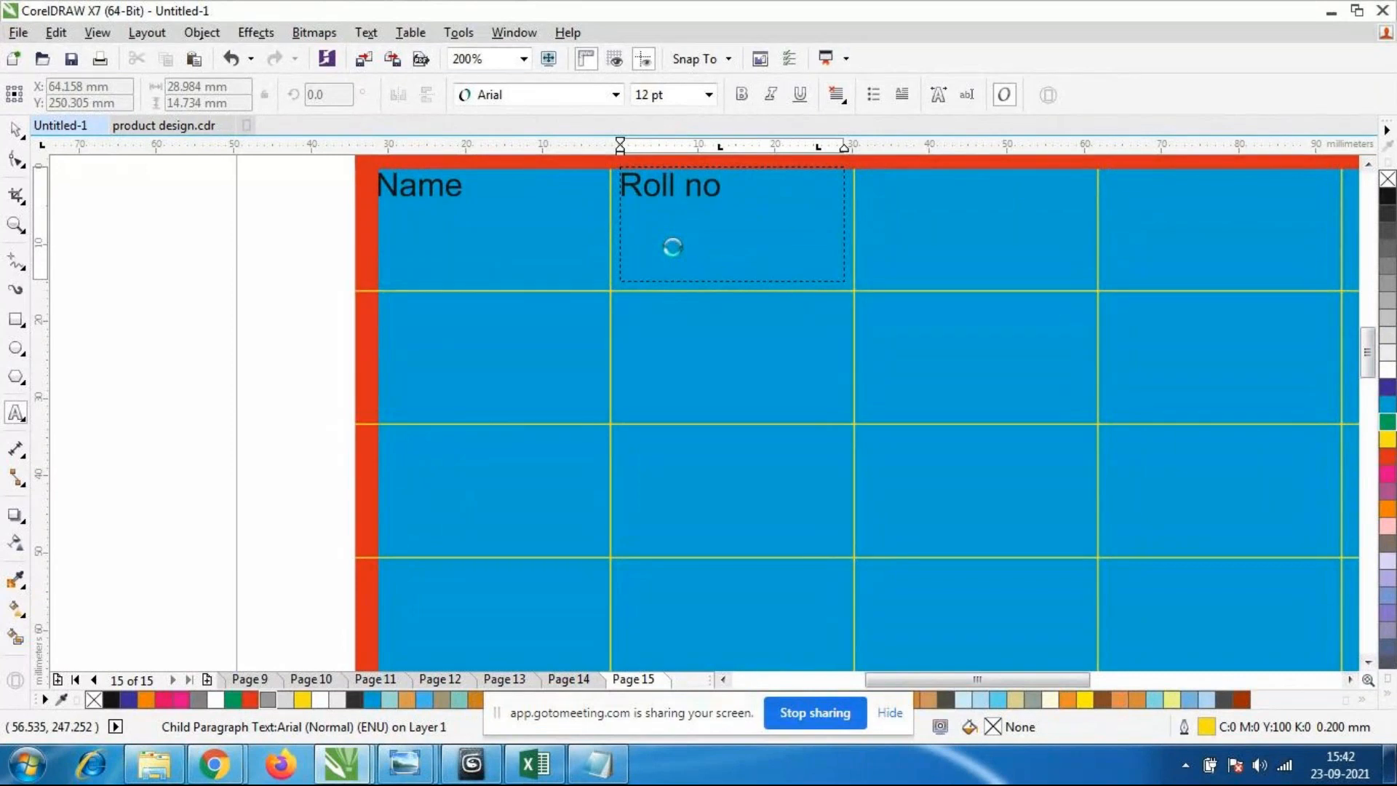
Enter the headings "Sub 1", "Sub2" and "Grade" in the remaining three cells of the table's top row.
{"action": "left_click", "coordinate": [937, 243]}
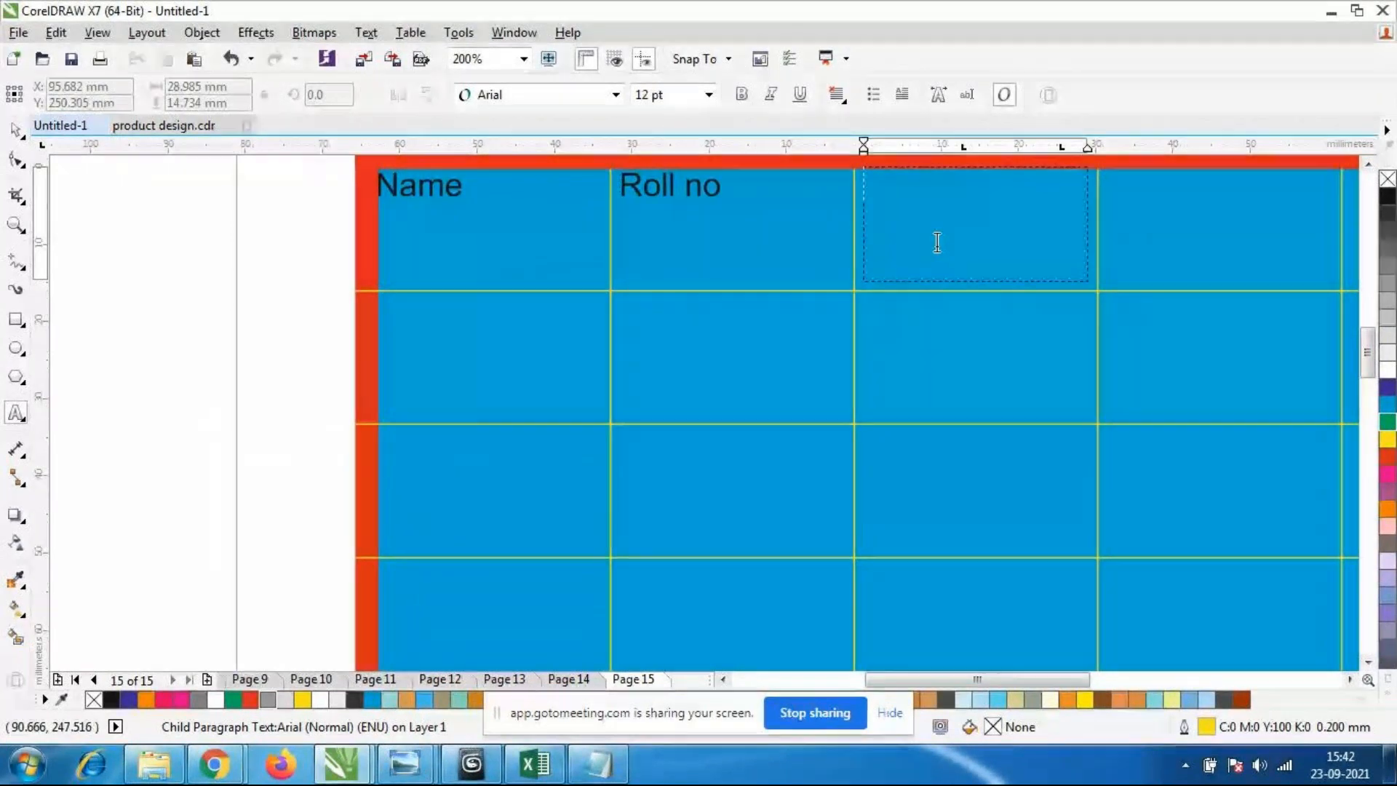
{"action": "type", "text": "Sub 1"}
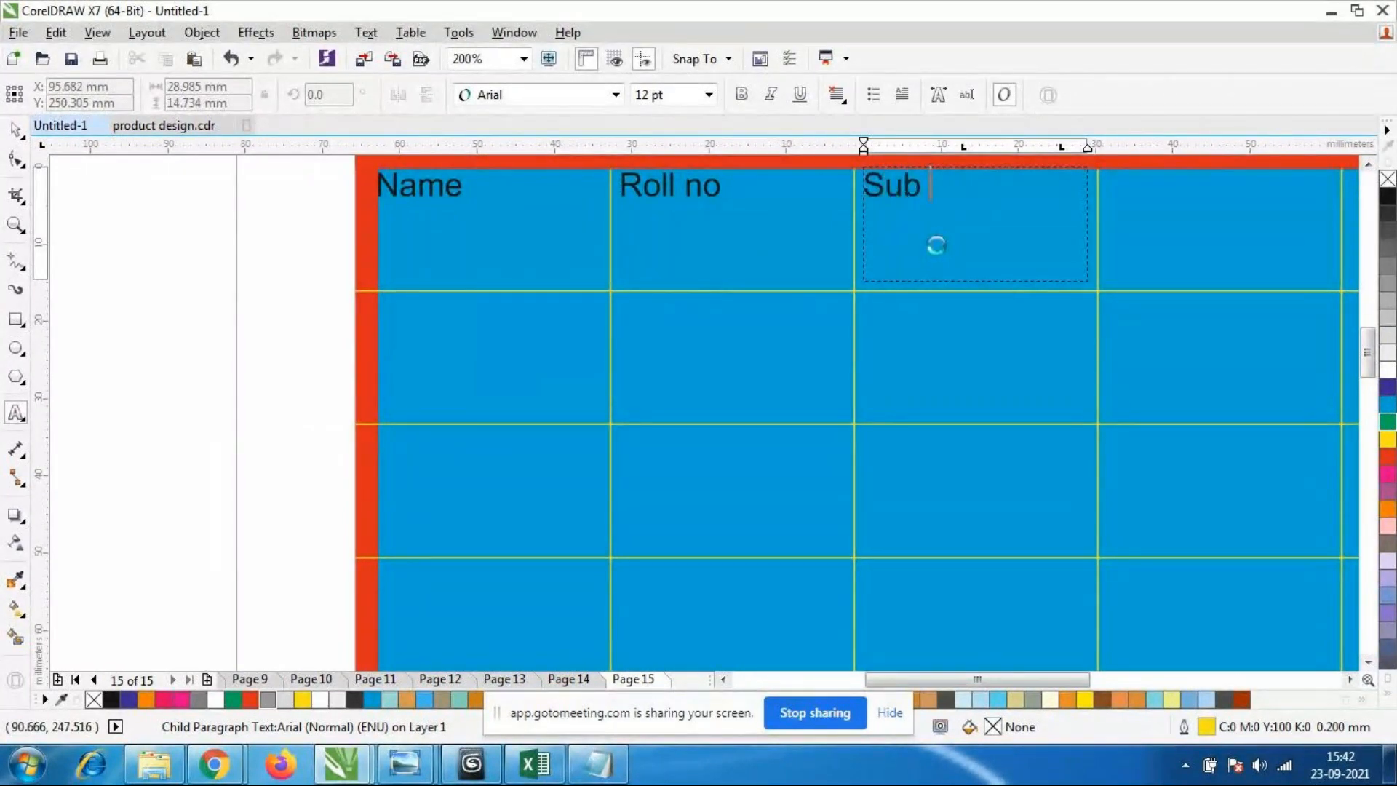
{"action": "left_click", "coordinate": [1175, 219]}
{"action": "type", "text": "Sub2"}
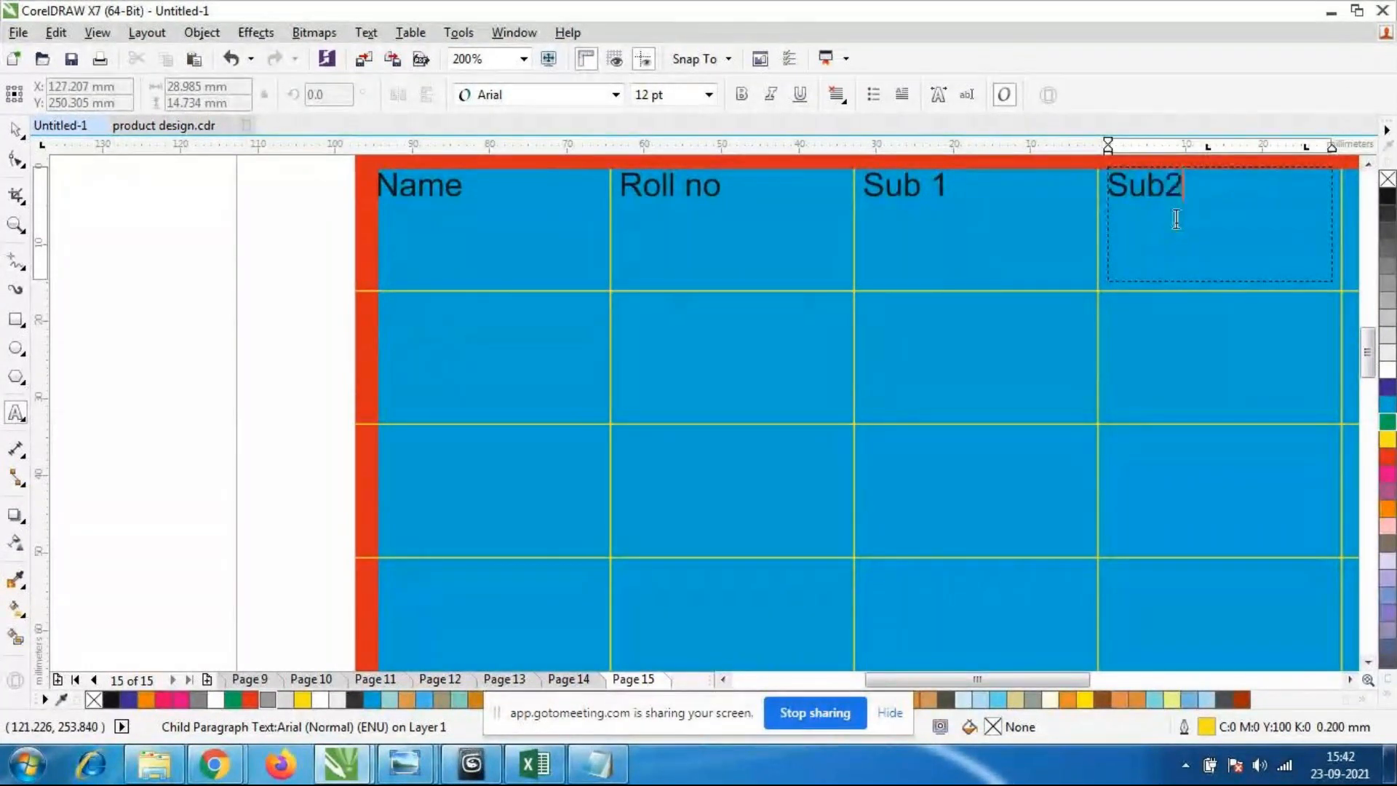
{"action": "scroll", "coordinate": [948, 279], "scroll_direction": "down", "scroll_amount": 1}
{"action": "left_click", "coordinate": [1071, 235]}
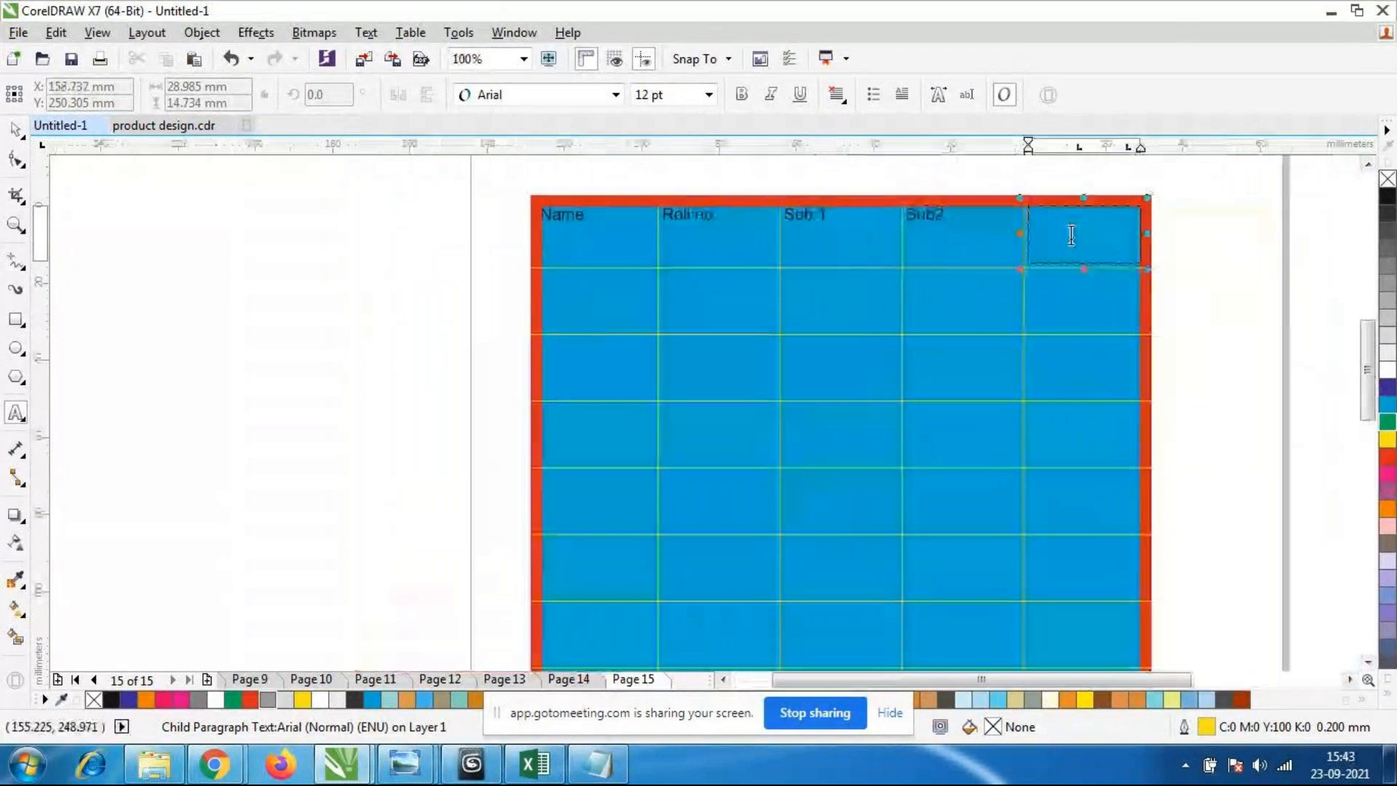
{"action": "type", "text": "Grade"}
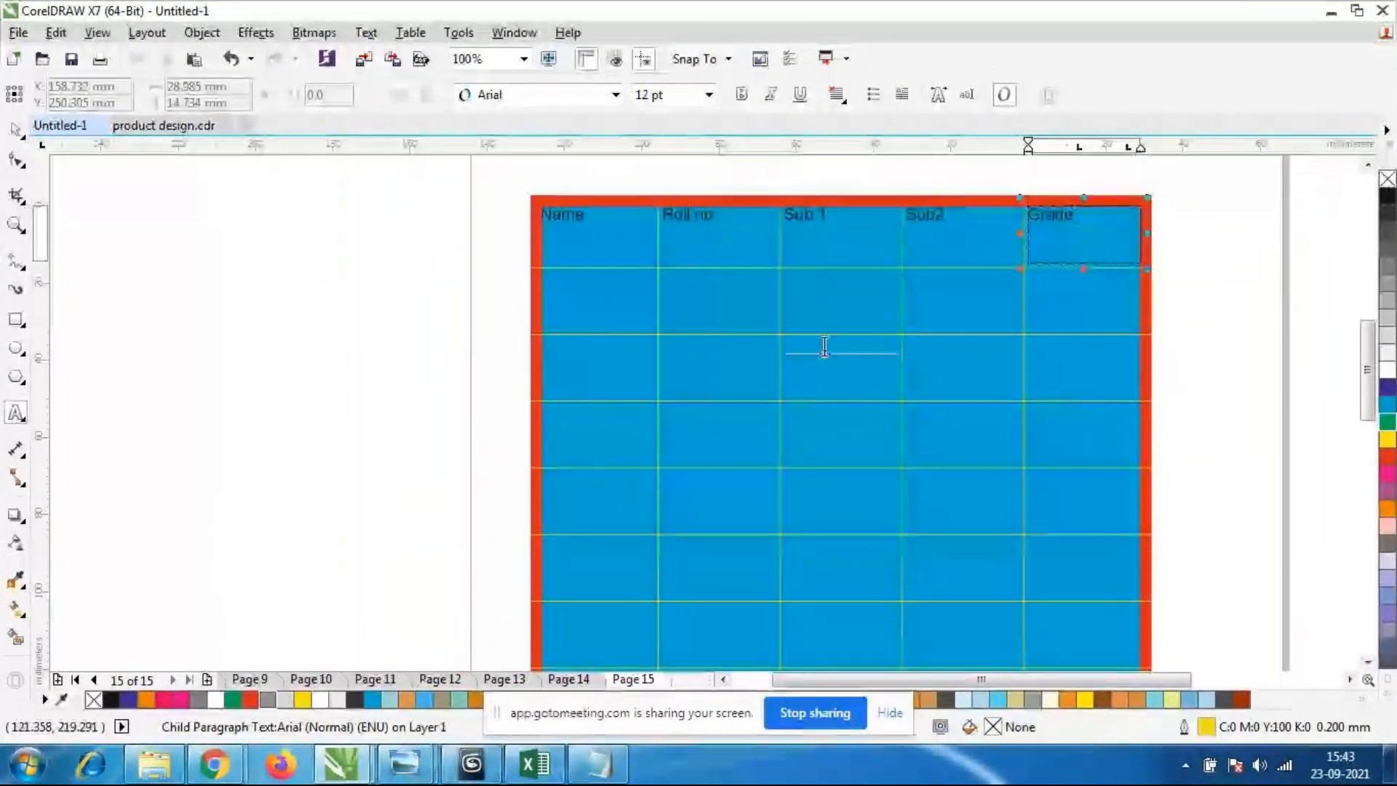
Try to reposition the Name heading inside its cell with the Pick tool, and undo the resulting move.
{"action": "scroll", "coordinate": [772, 260], "scroll_direction": "up", "scroll_amount": 1}
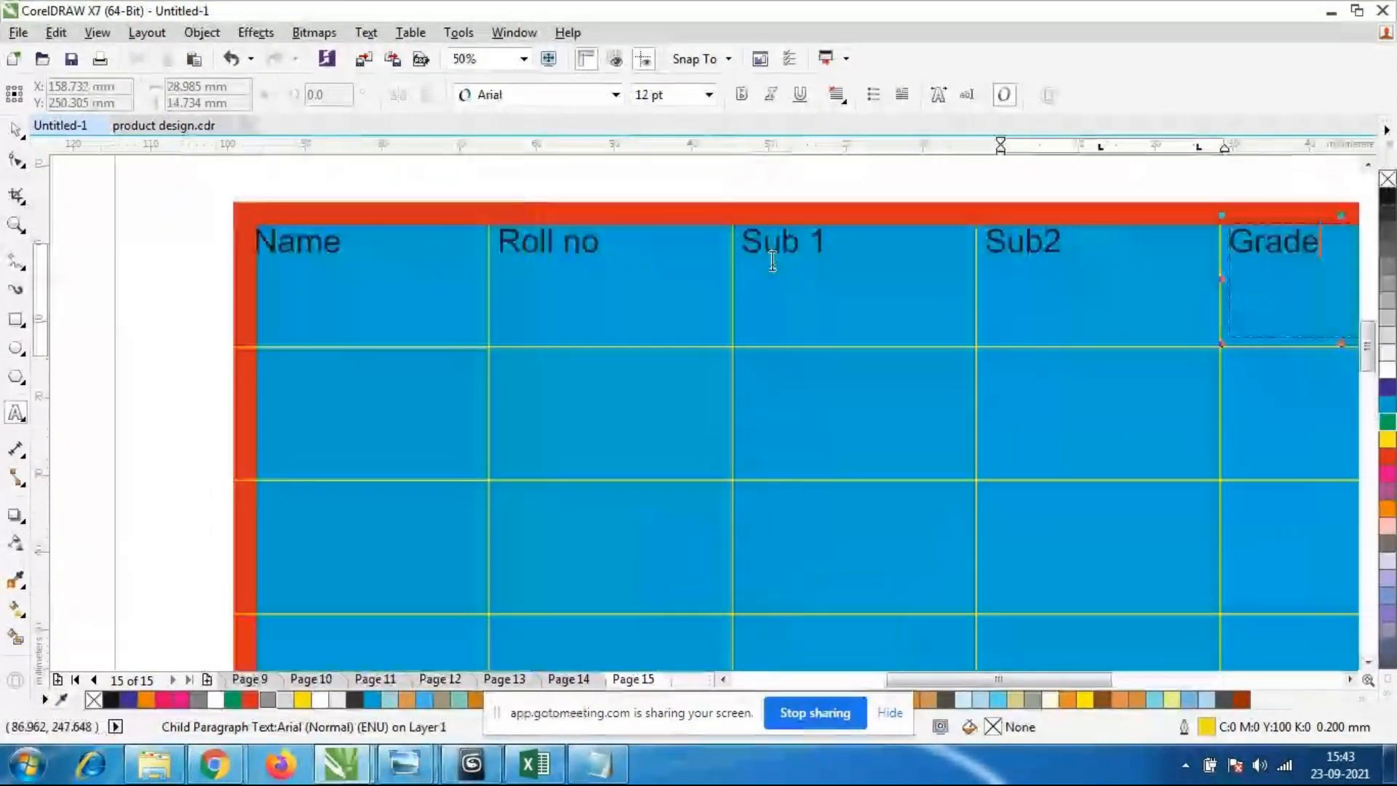
{"action": "left_click", "coordinate": [262, 237]}
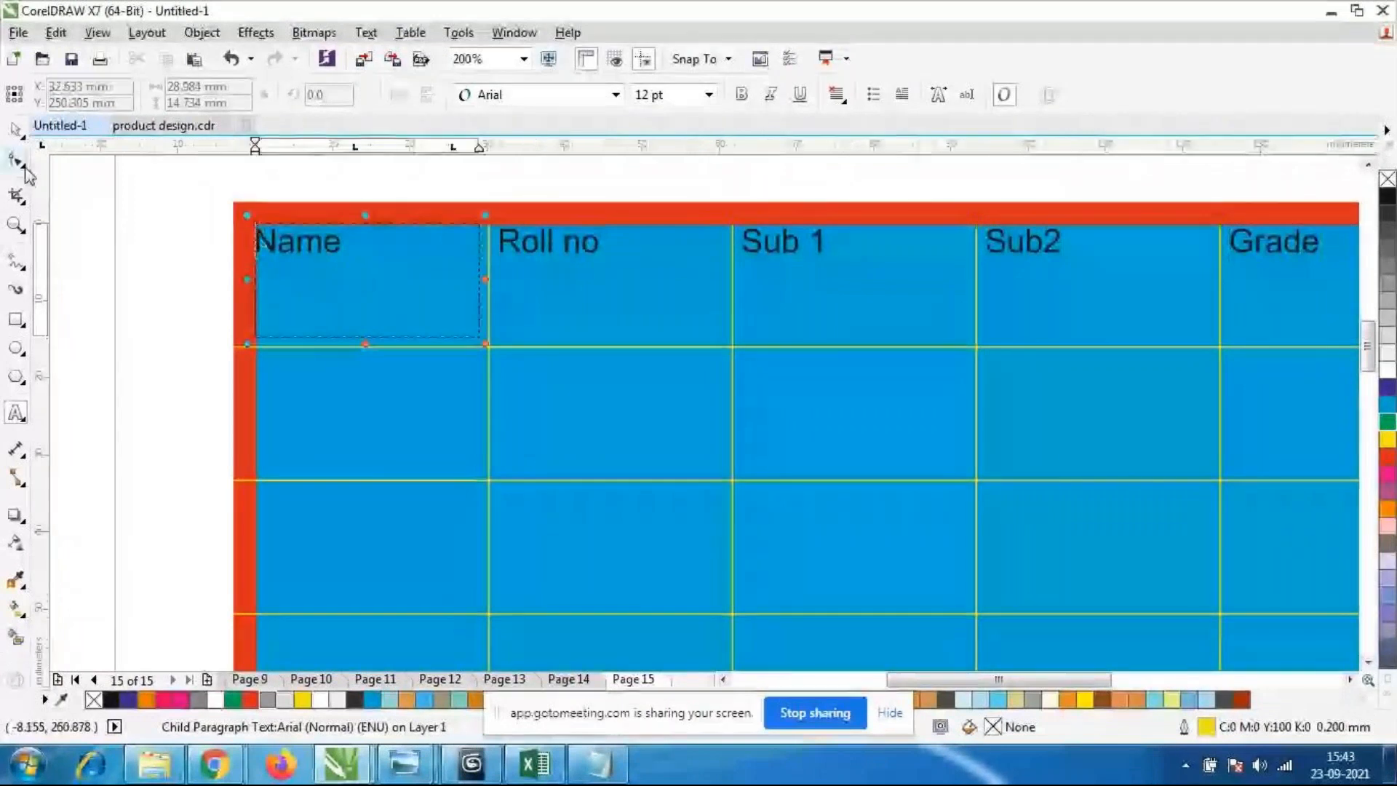
{"action": "left_click", "coordinate": [16, 131]}
{"action": "left_click", "coordinate": [305, 244]}
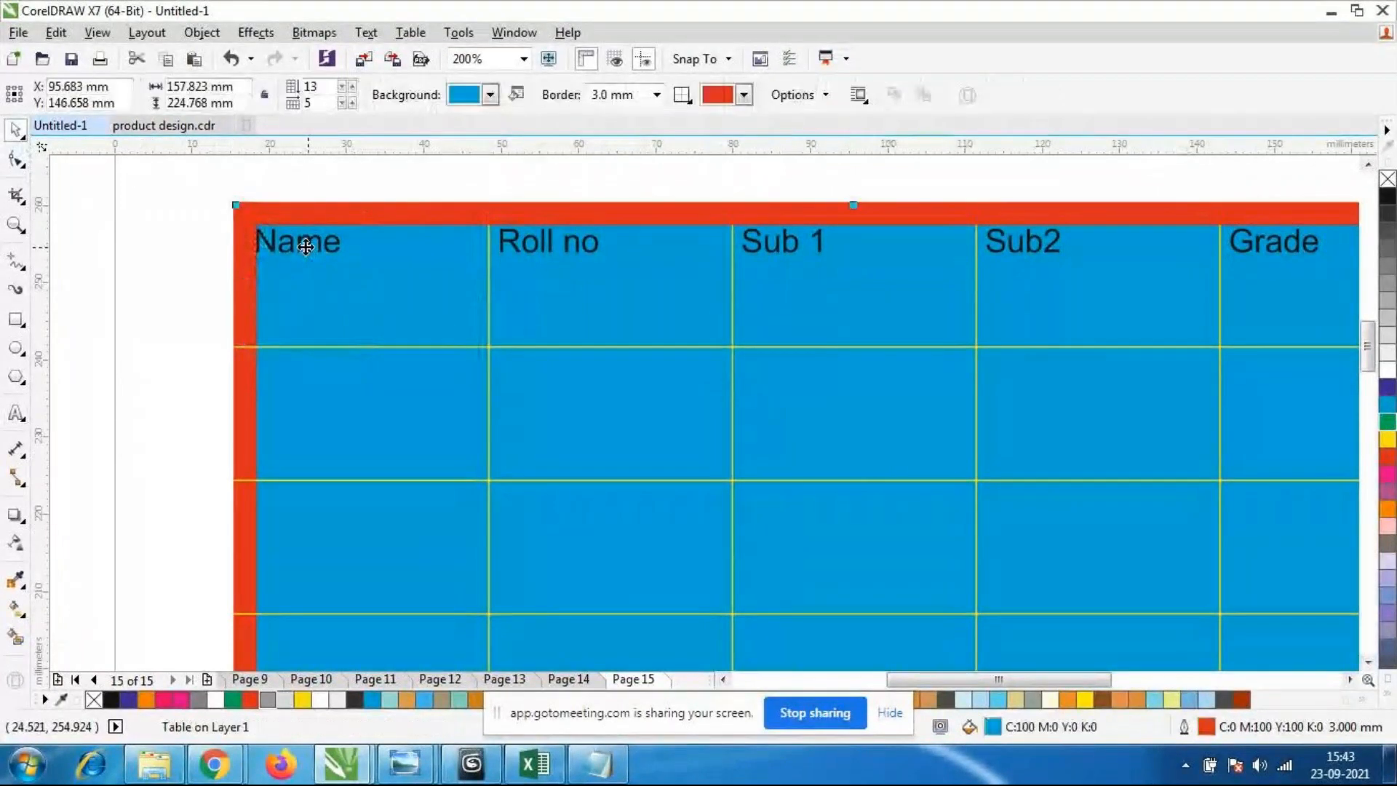
{"action": "left_click_drag", "start_coordinate": [321, 252], "coordinate": [334, 291]}
{"action": "left_click_drag", "start_coordinate": [504, 386], "coordinate": [503, 386]}
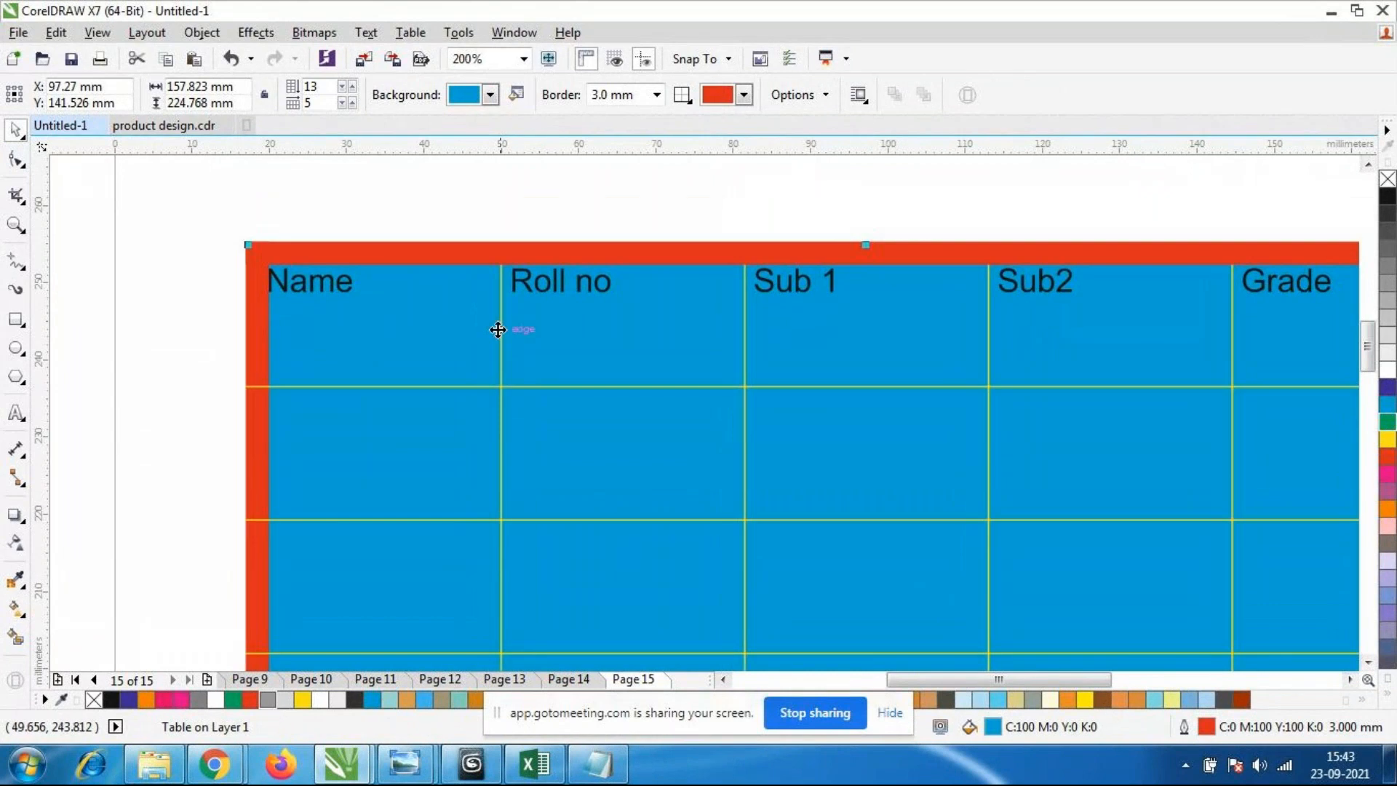
{"action": "key", "text": "ctrl+z"}
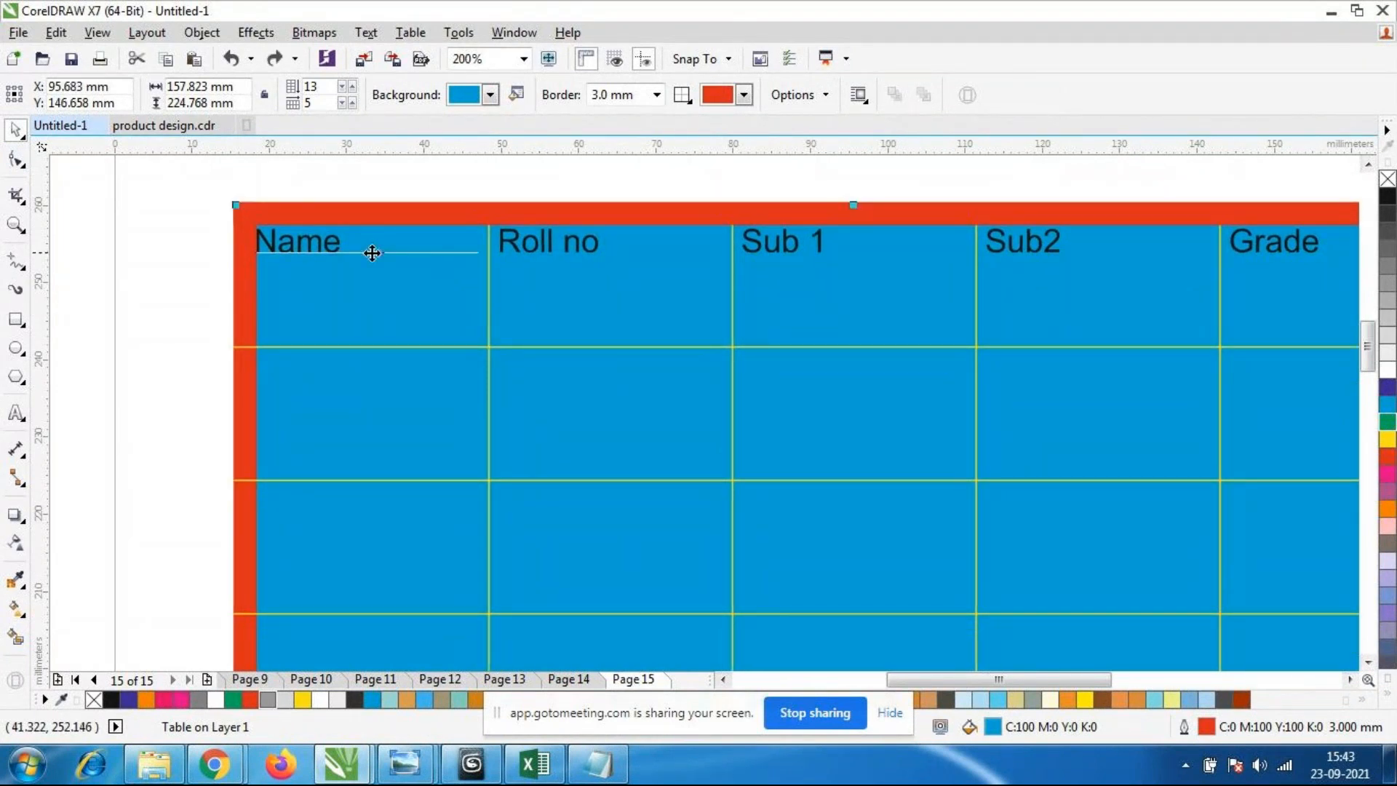
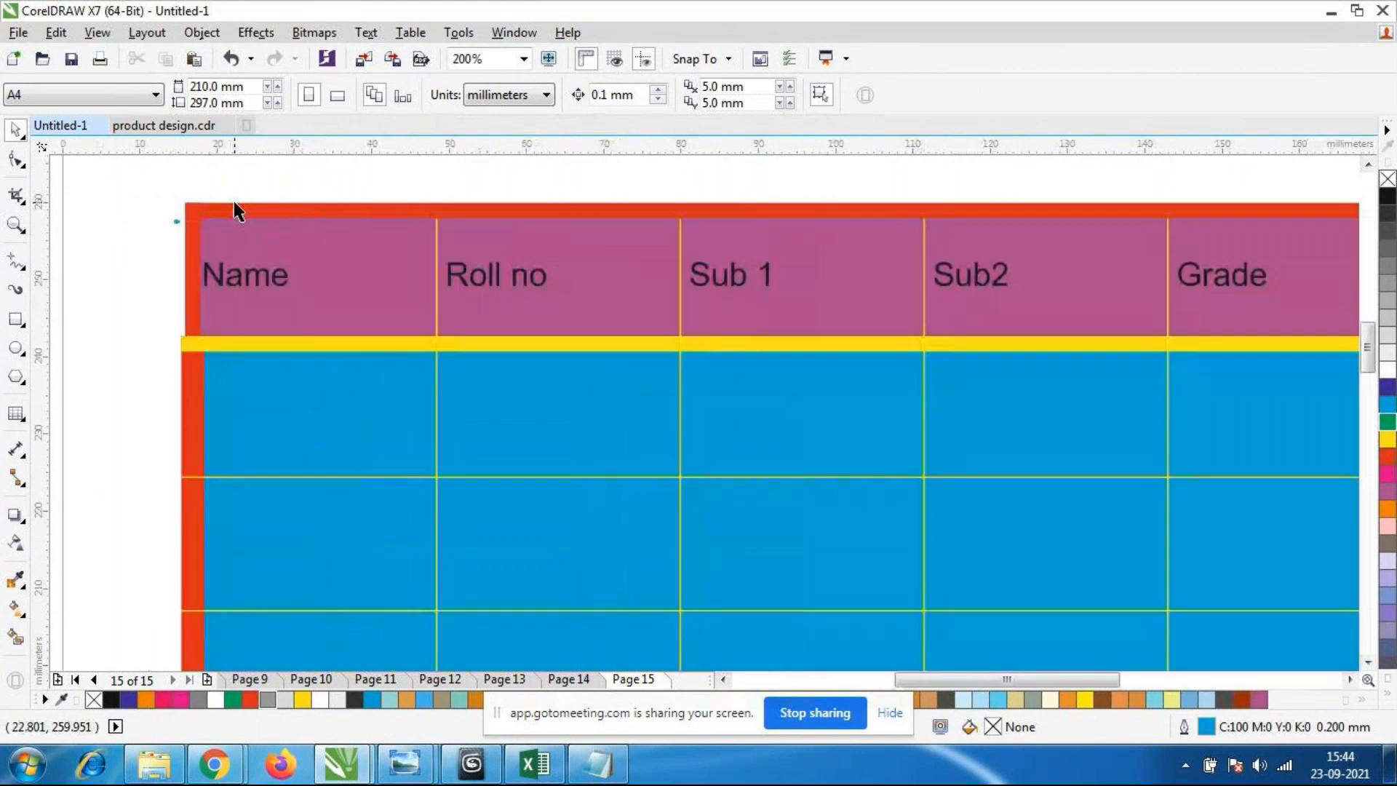
Format the Name heading text in the table's top row as 18 pt, bold and underlined.
{"action": "left_click", "coordinate": [246, 274]}
{"action": "left_click", "coordinate": [246, 275]}
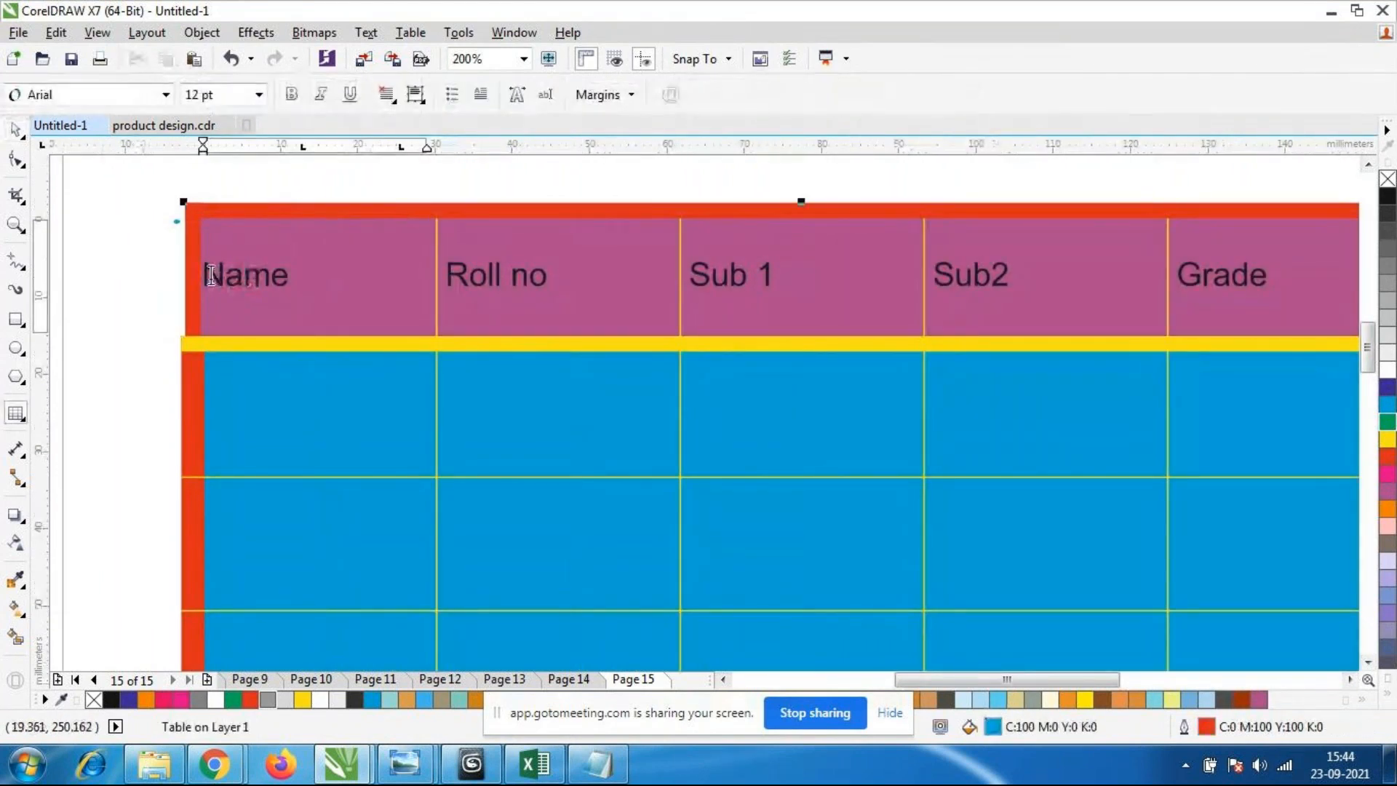
{"action": "left_click_drag", "start_coordinate": [276, 280], "coordinate": [290, 284]}
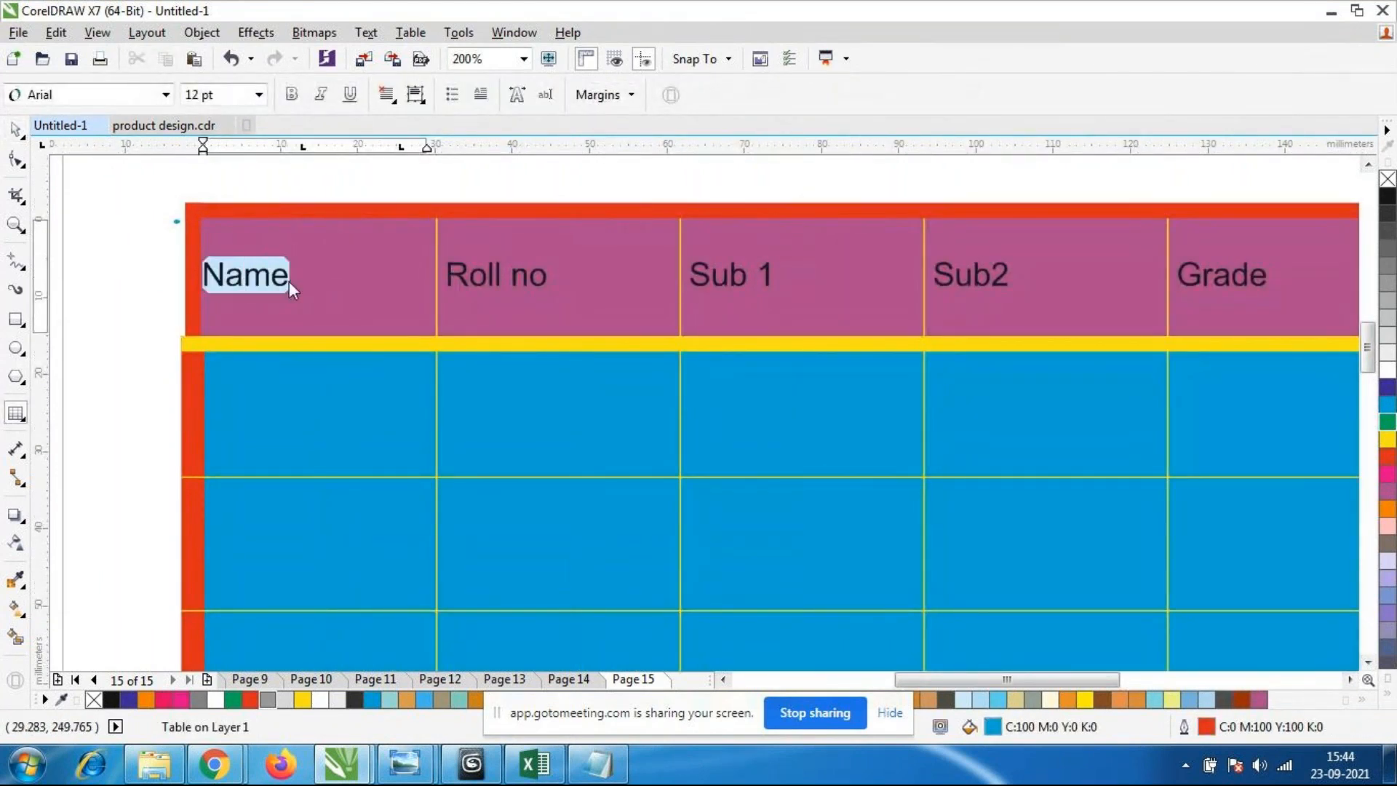
{"action": "left_click", "coordinate": [206, 275]}
{"action": "double_click", "coordinate": [206, 274]}
{"action": "left_click", "coordinate": [207, 274]}
{"action": "left_click_drag", "start_coordinate": [207, 275], "coordinate": [287, 281]}
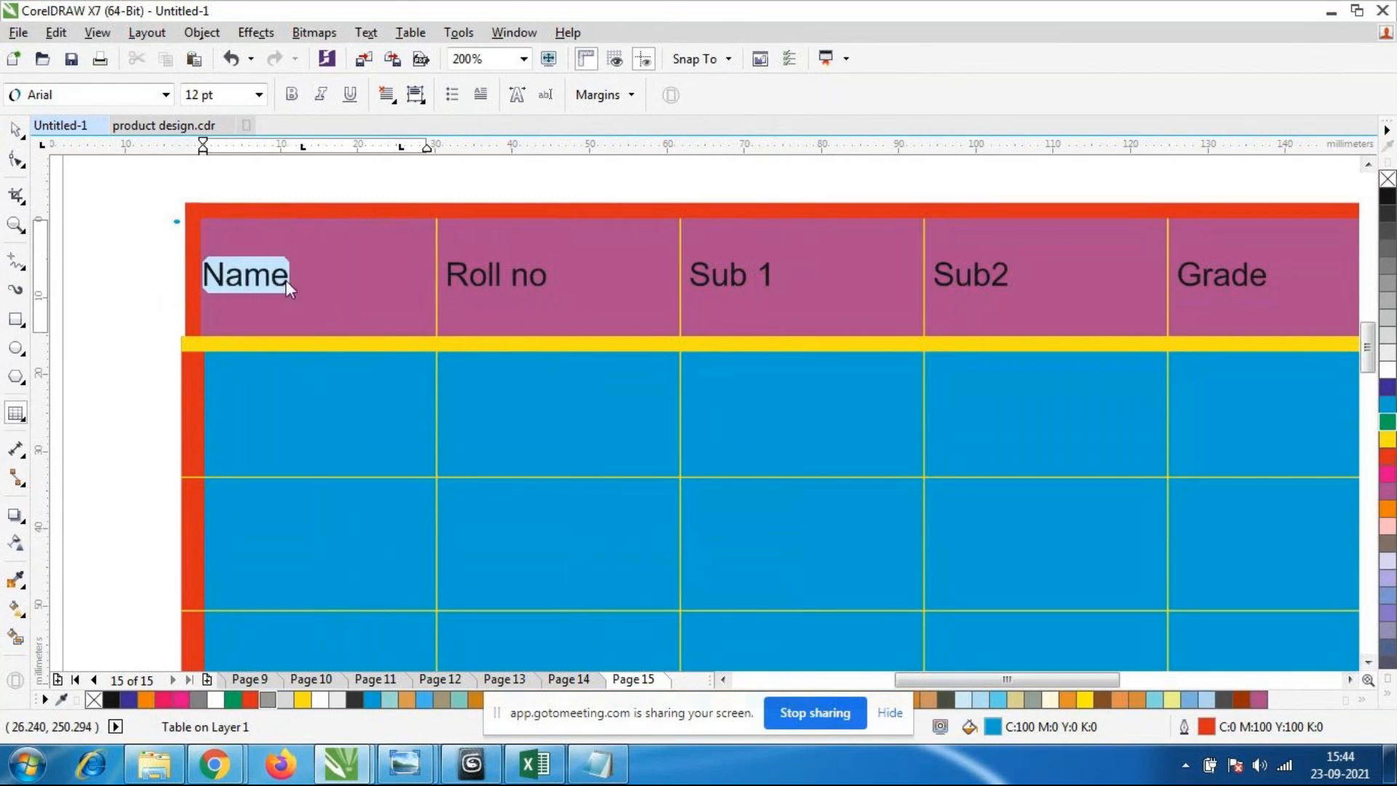
{"action": "left_click", "coordinate": [259, 96]}
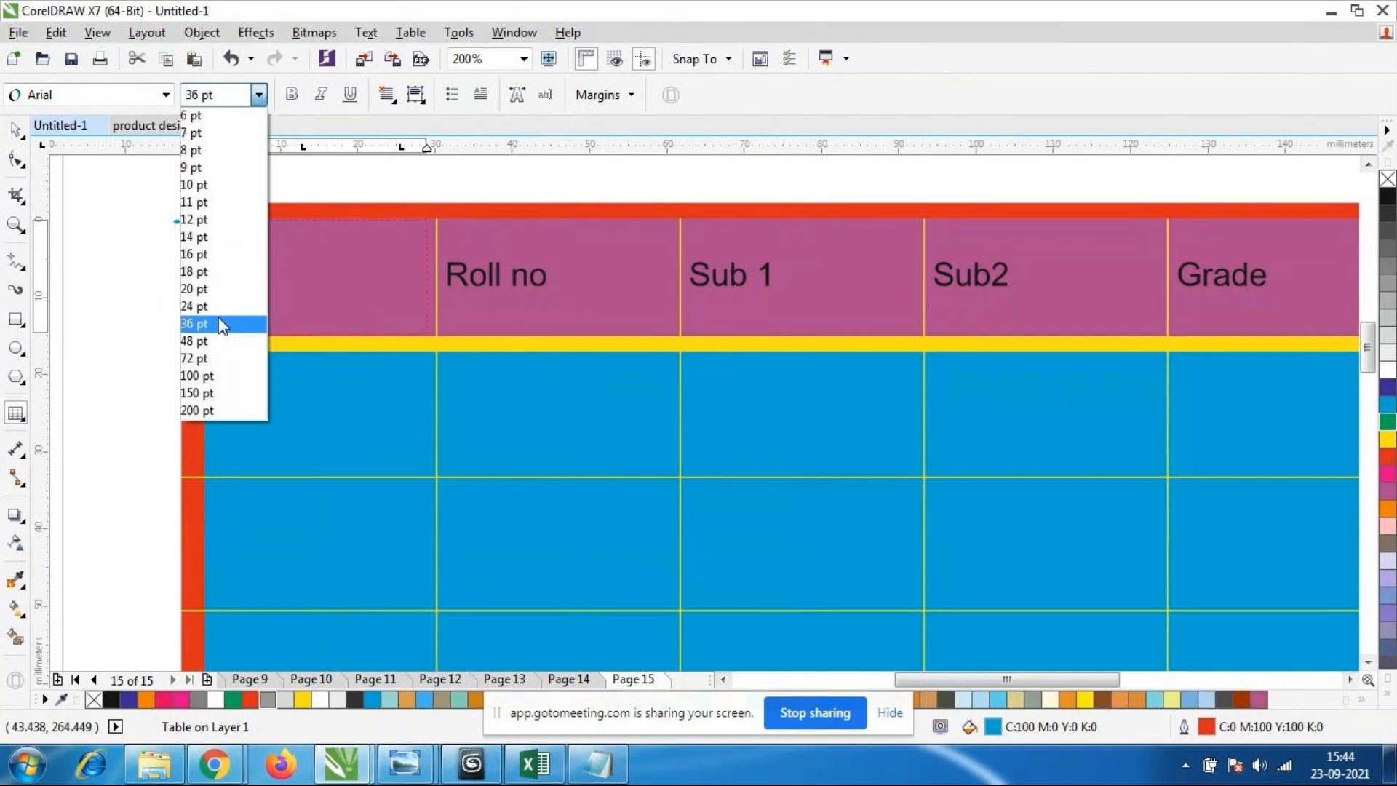
{"action": "left_click", "coordinate": [204, 271]}
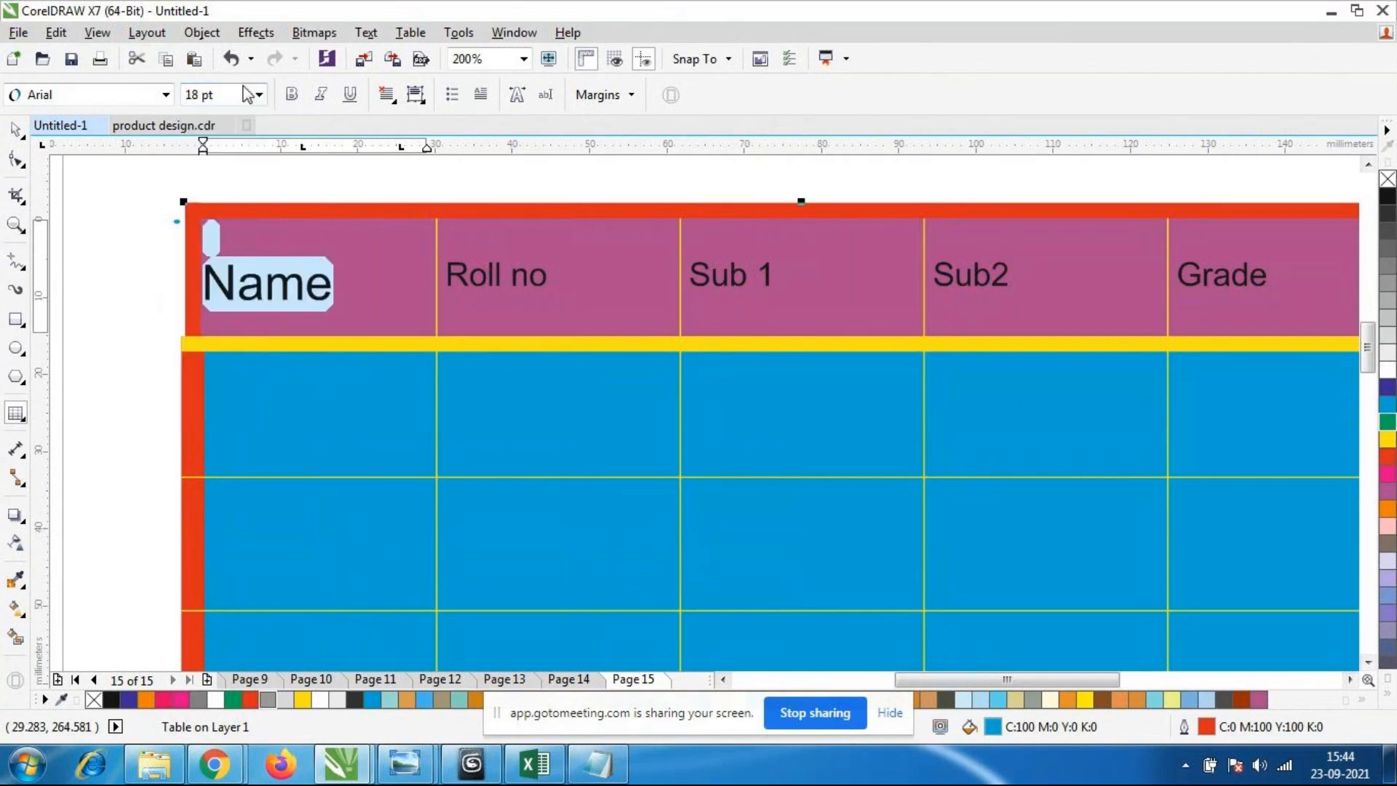
{"action": "left_click", "coordinate": [291, 93]}
{"action": "left_click", "coordinate": [350, 94]}
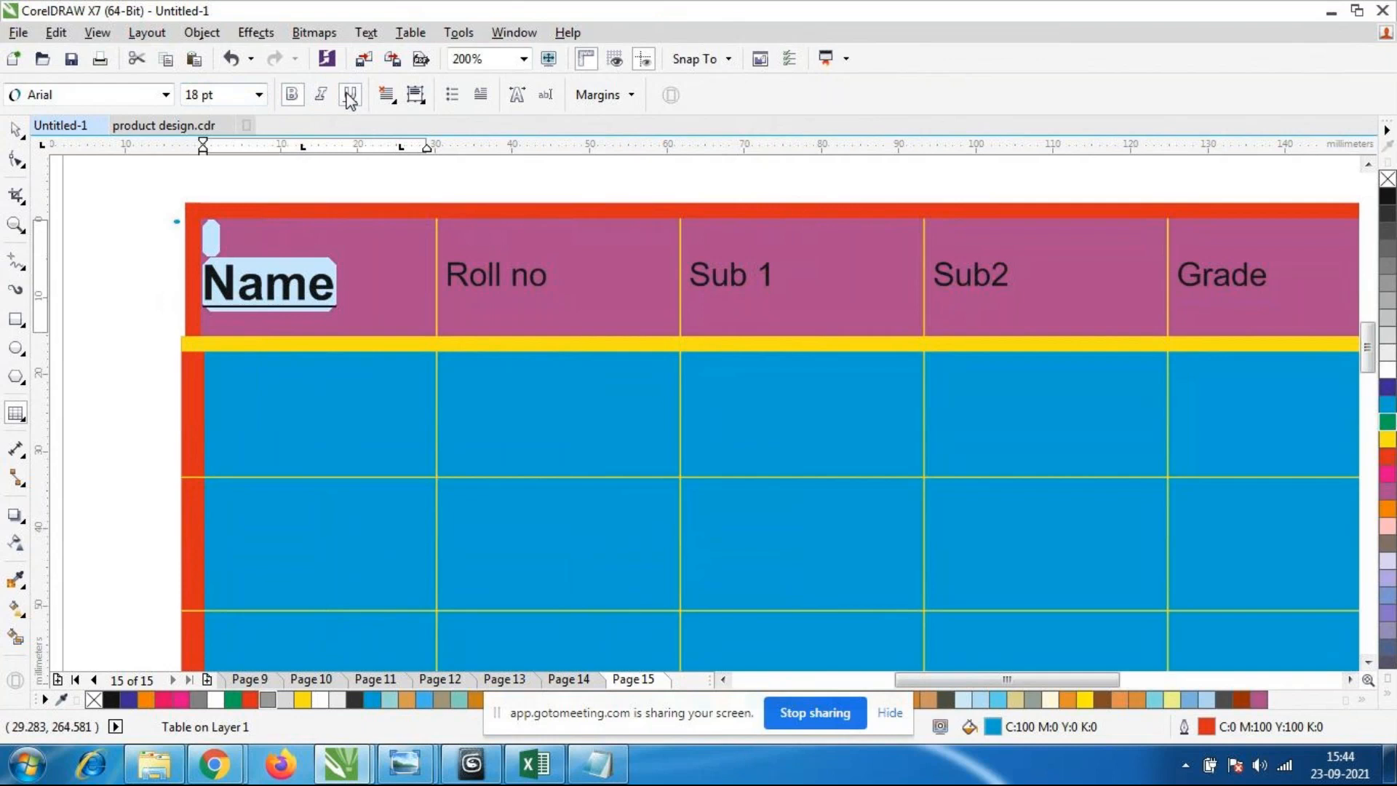
{"action": "left_click", "coordinate": [330, 293]}
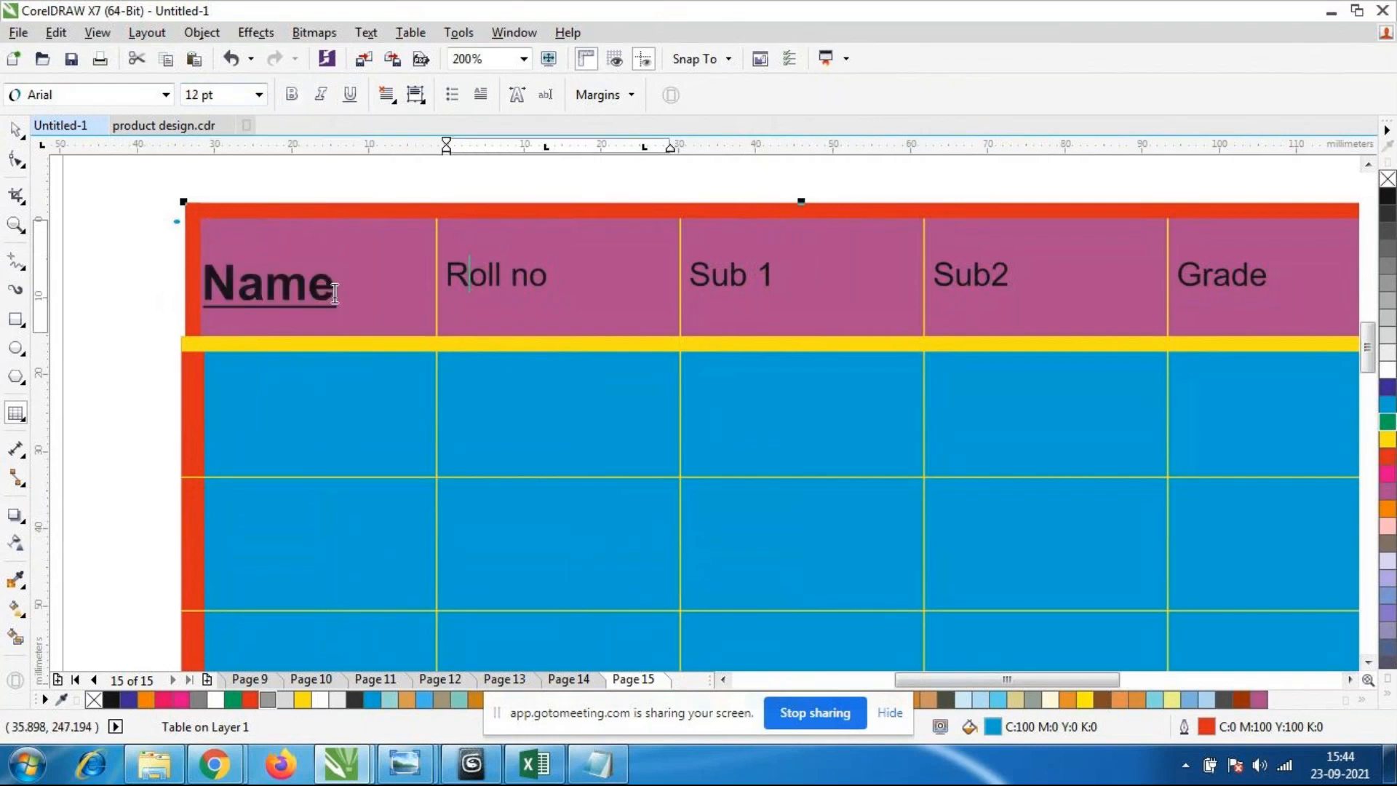
{"action": "left_click", "coordinate": [283, 289]}
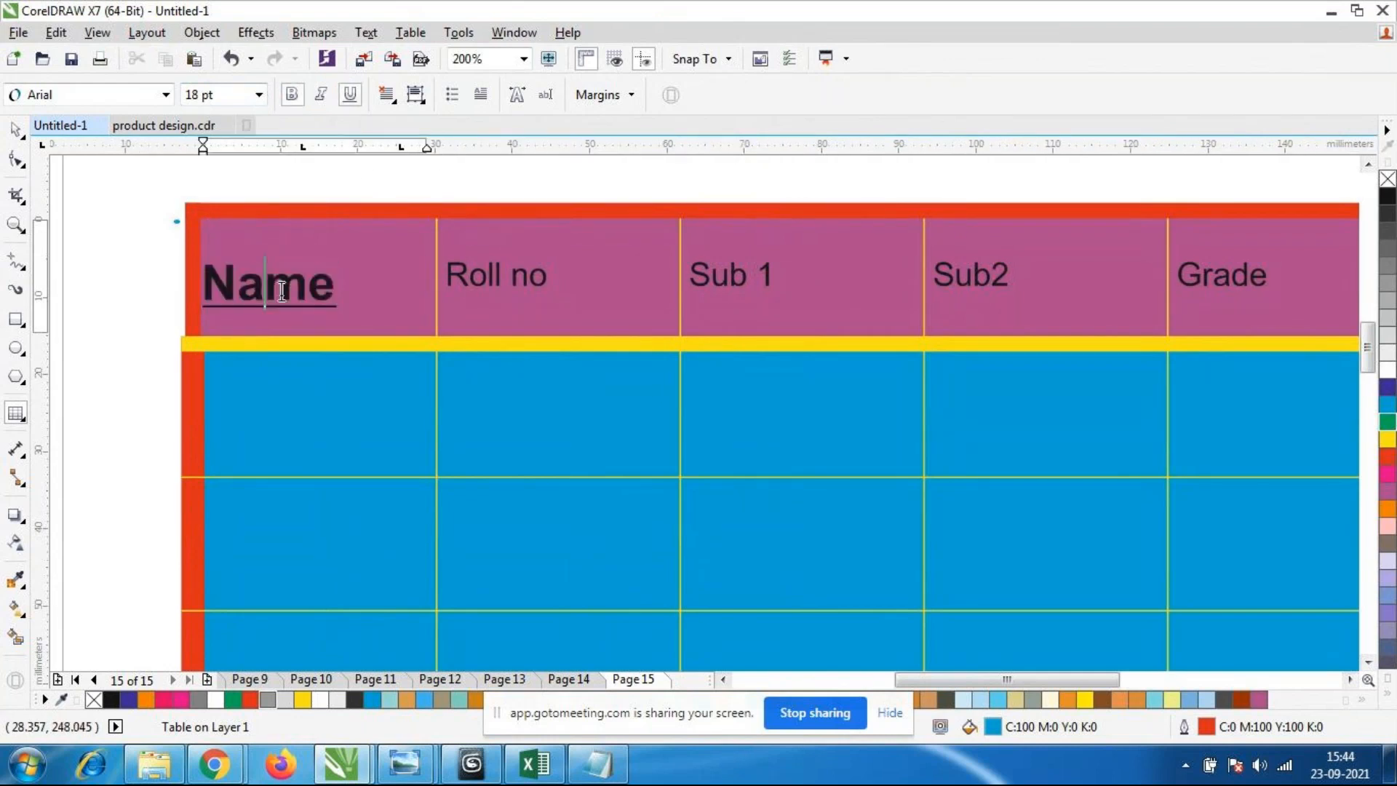
Format the Roll no heading text as 18 pt, bold and underlined.
{"action": "left_click_drag", "start_coordinate": [447, 279], "coordinate": [552, 281]}
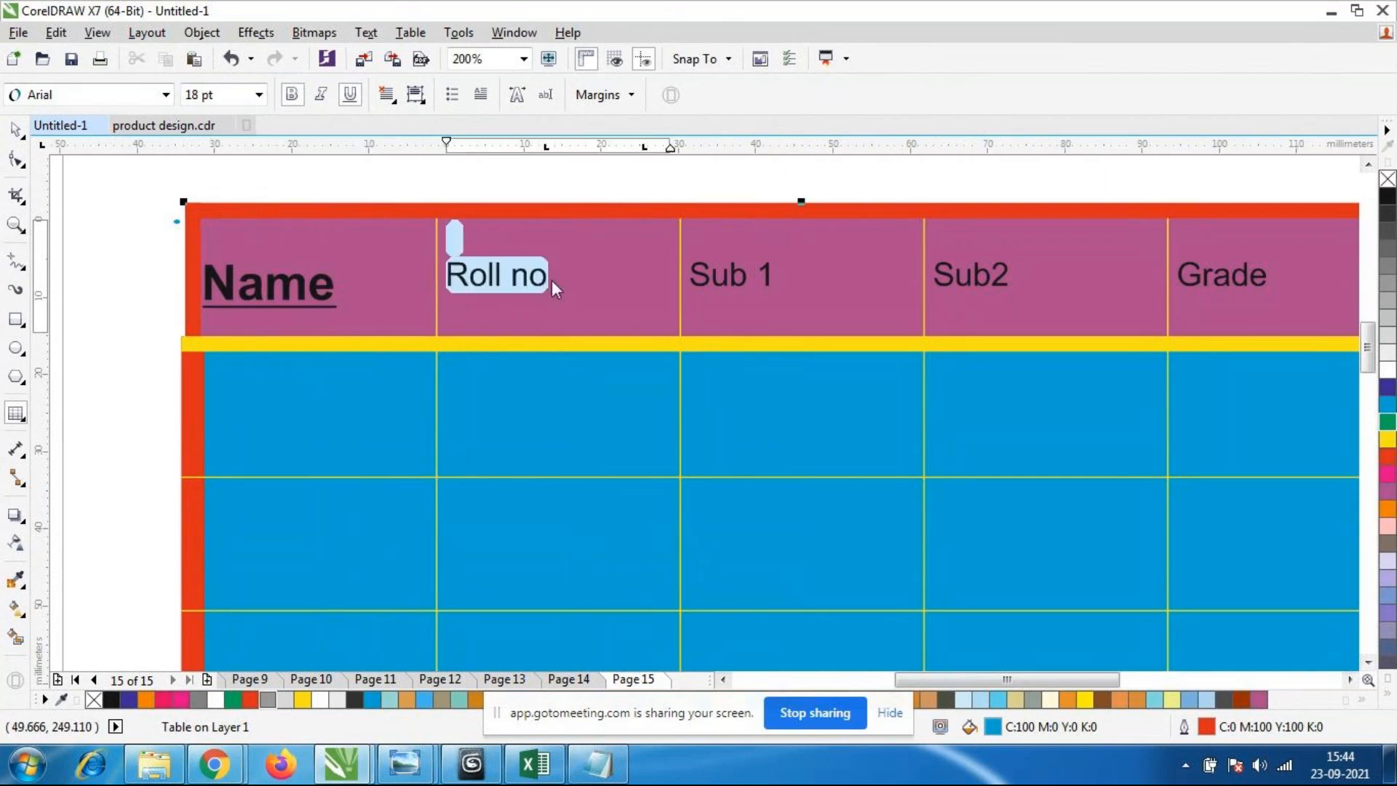
{"action": "left_click", "coordinate": [259, 94]}
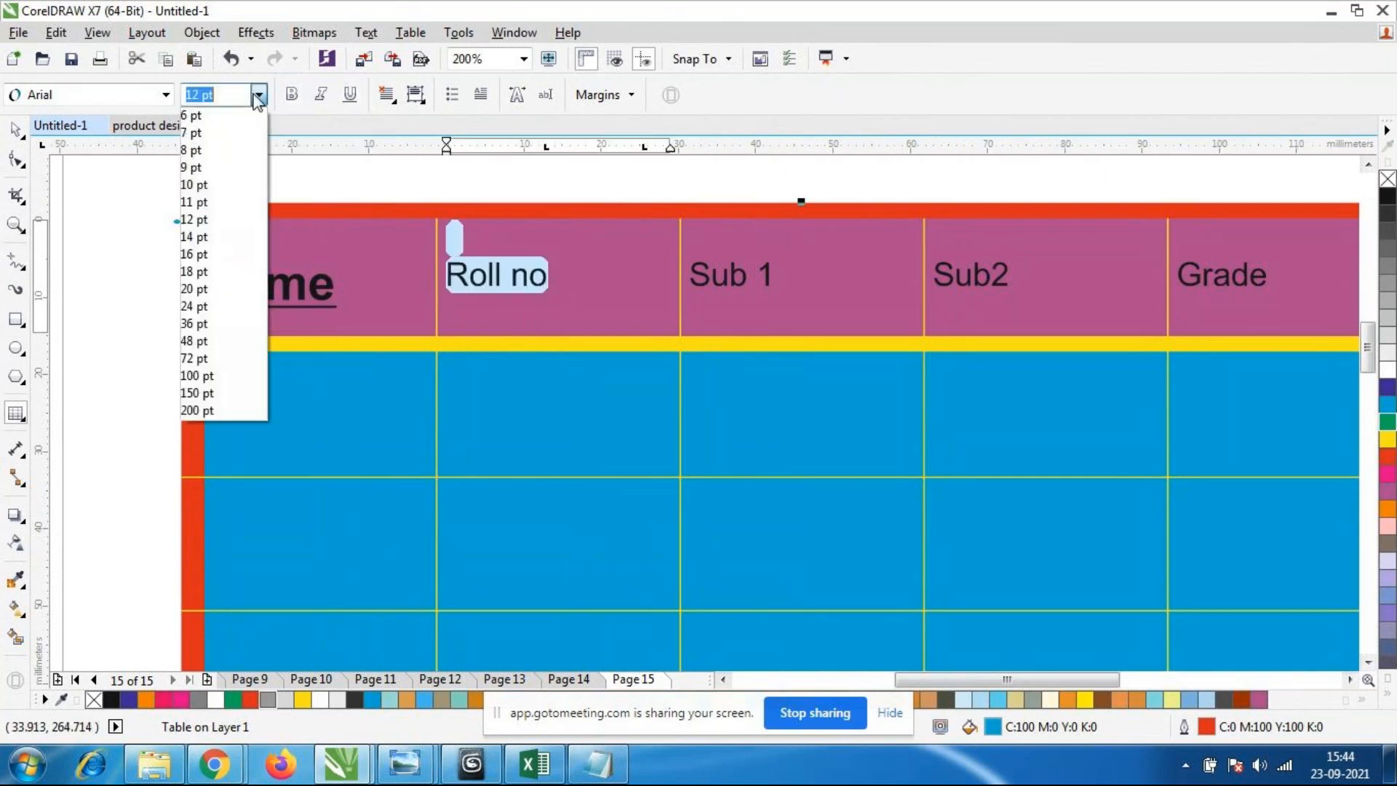
{"action": "left_click", "coordinate": [197, 271]}
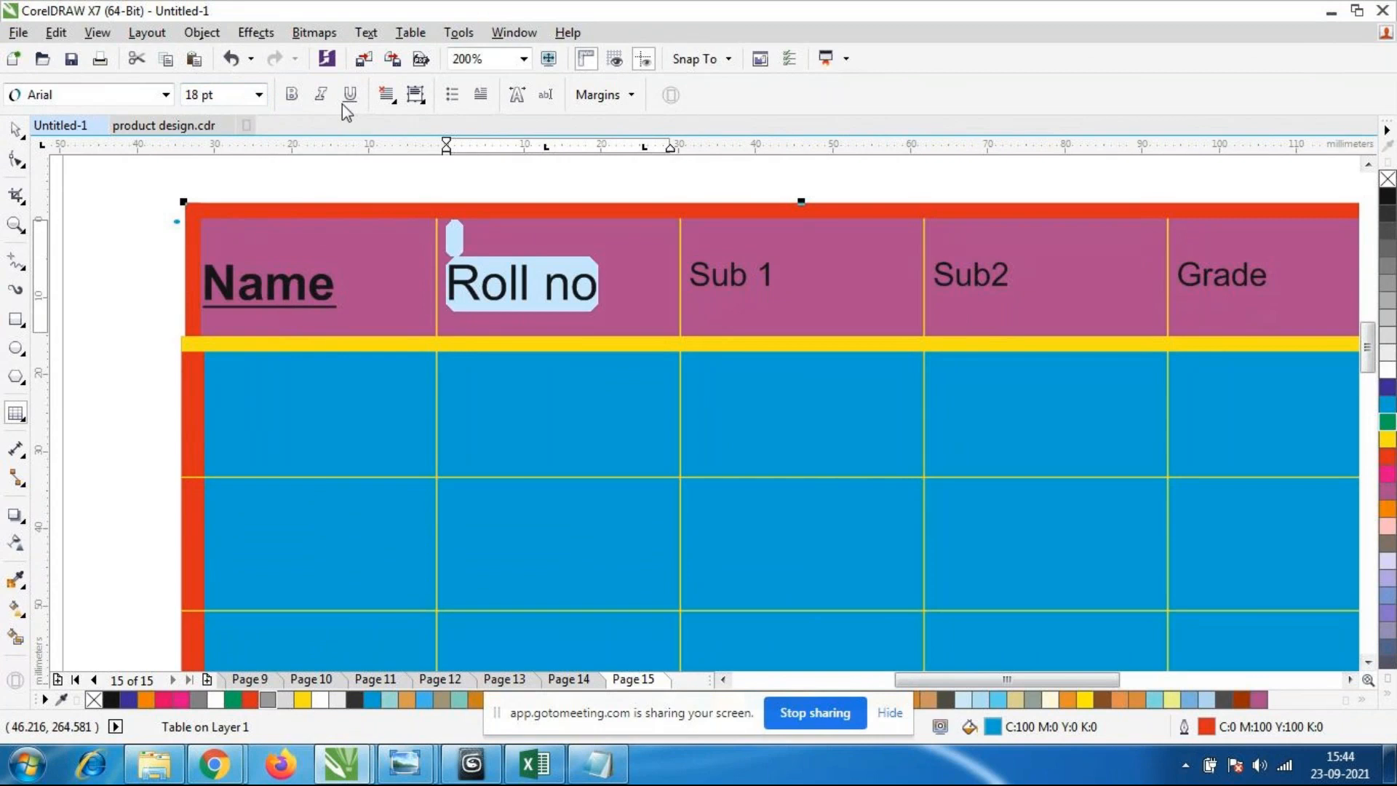
{"action": "left_click", "coordinate": [291, 95]}
{"action": "left_click", "coordinate": [350, 95]}
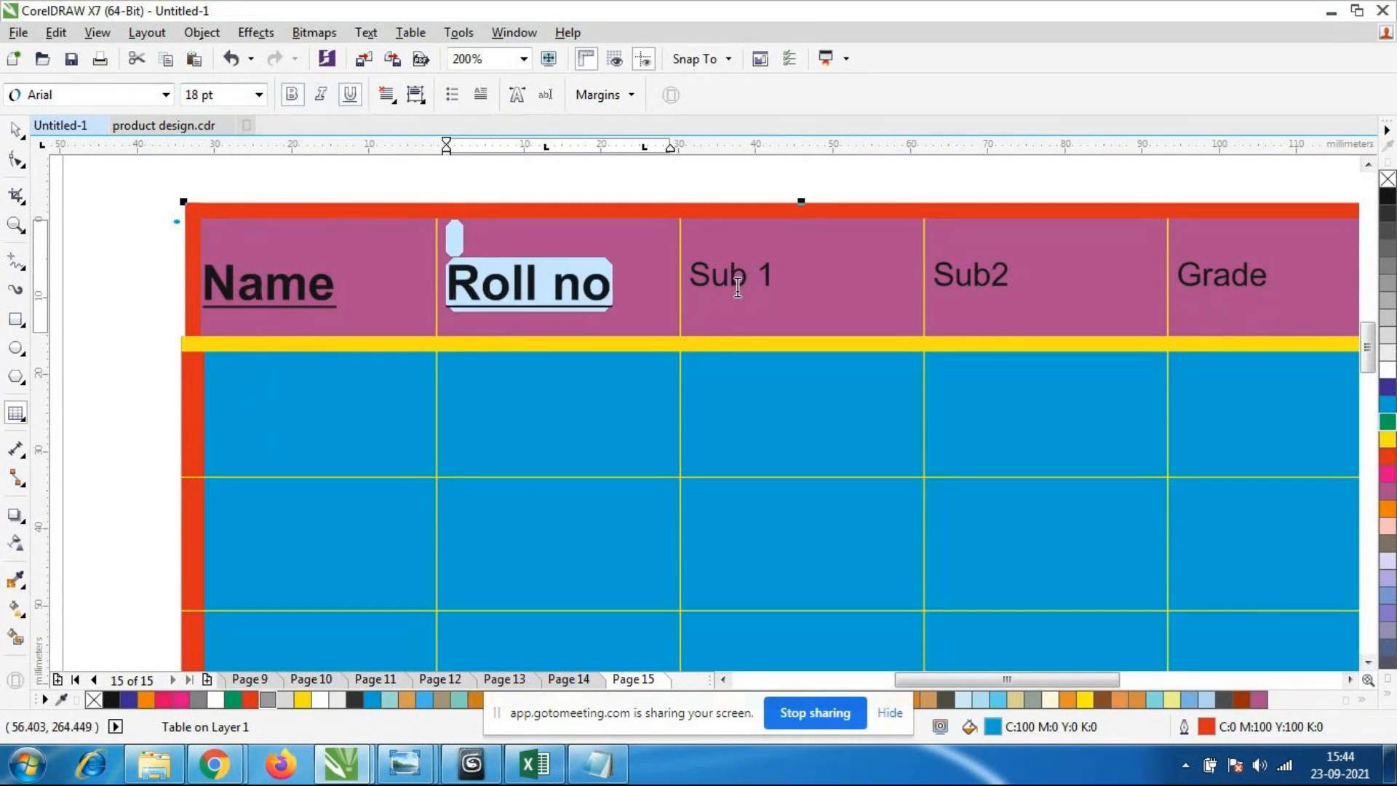
Format the Sub 1 heading text in the table's top row as 18 pt, bold and underlined.
{"action": "left_click", "coordinate": [630, 334]}
{"action": "left_click_drag", "start_coordinate": [690, 275], "coordinate": [967, 274]}
{"action": "left_click", "coordinate": [887, 320]}
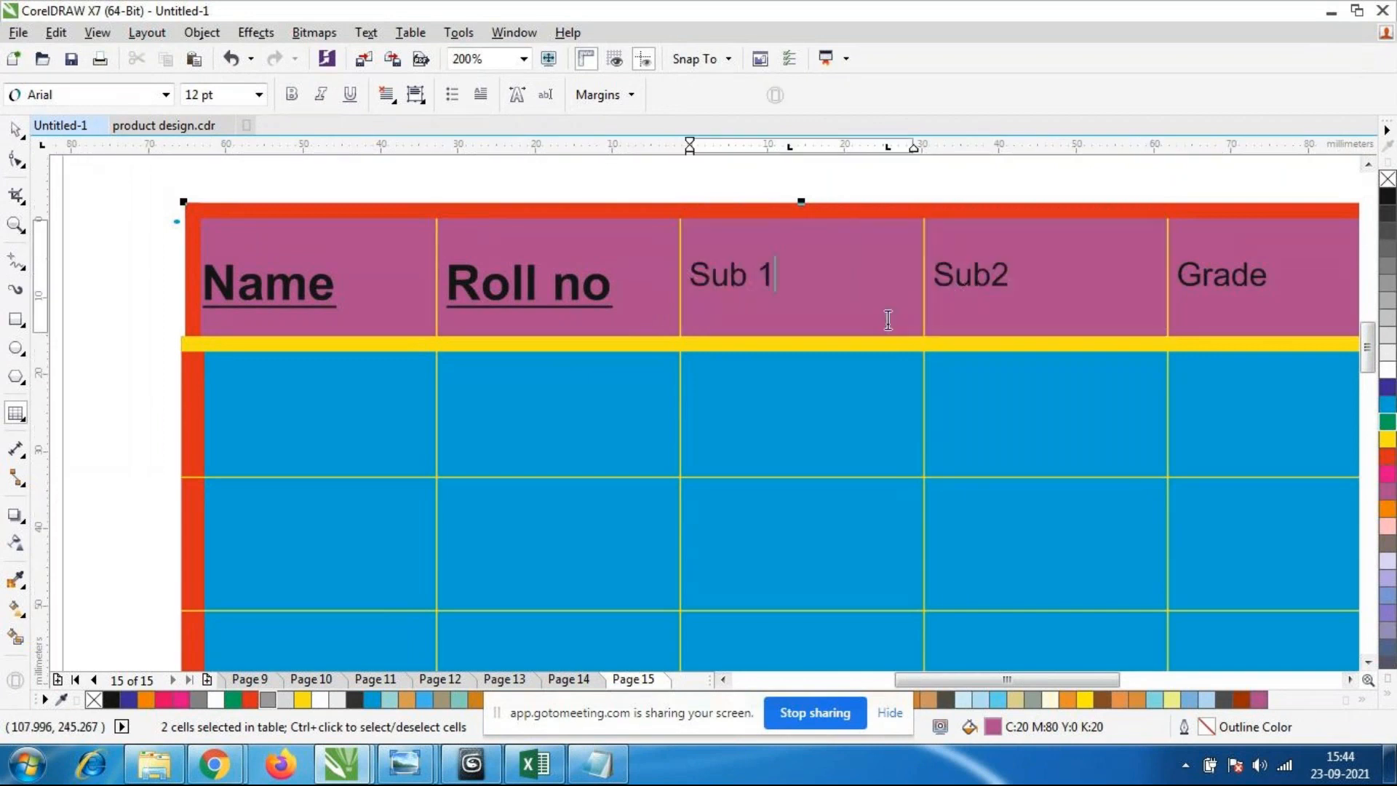
{"action": "left_click_drag", "start_coordinate": [774, 275], "coordinate": [695, 278]}
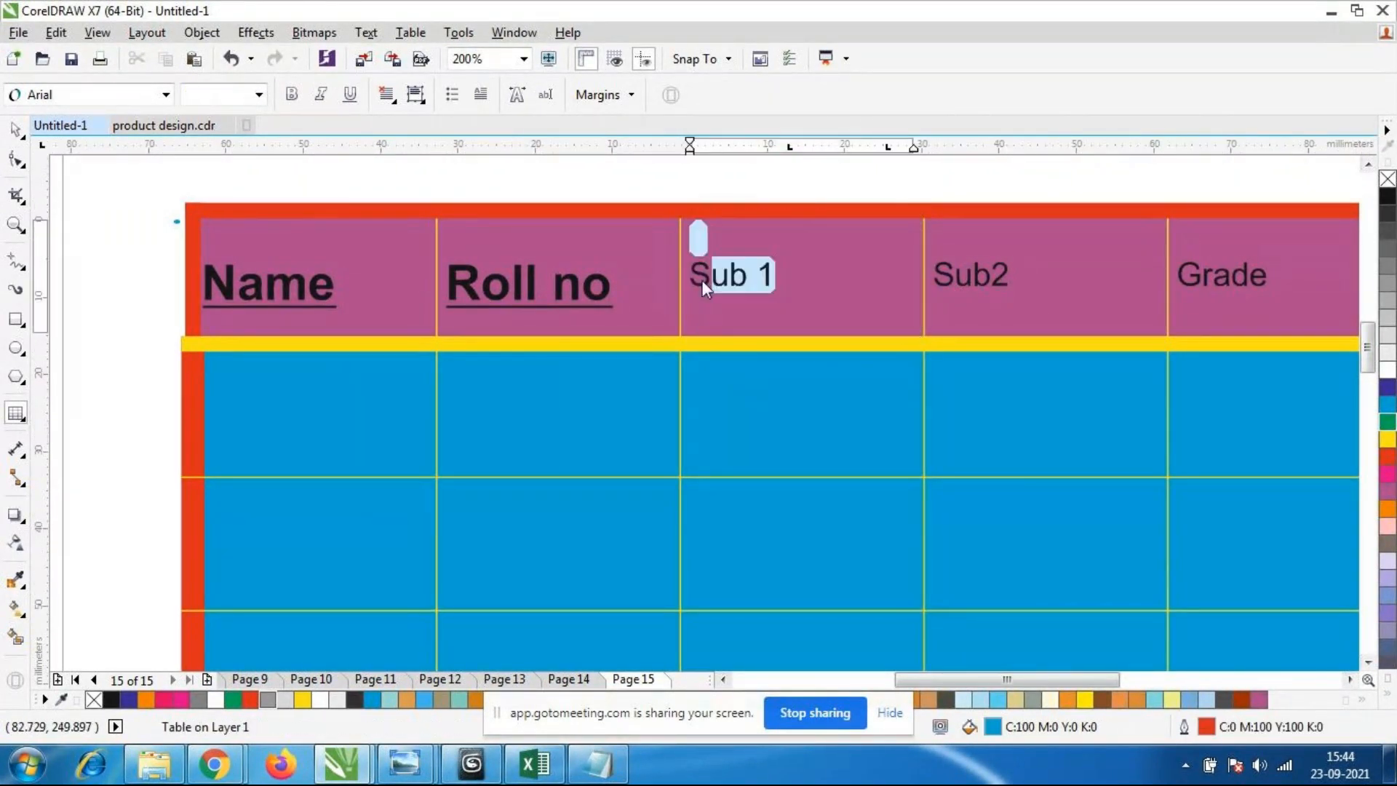
{"action": "left_click", "coordinate": [258, 94]}
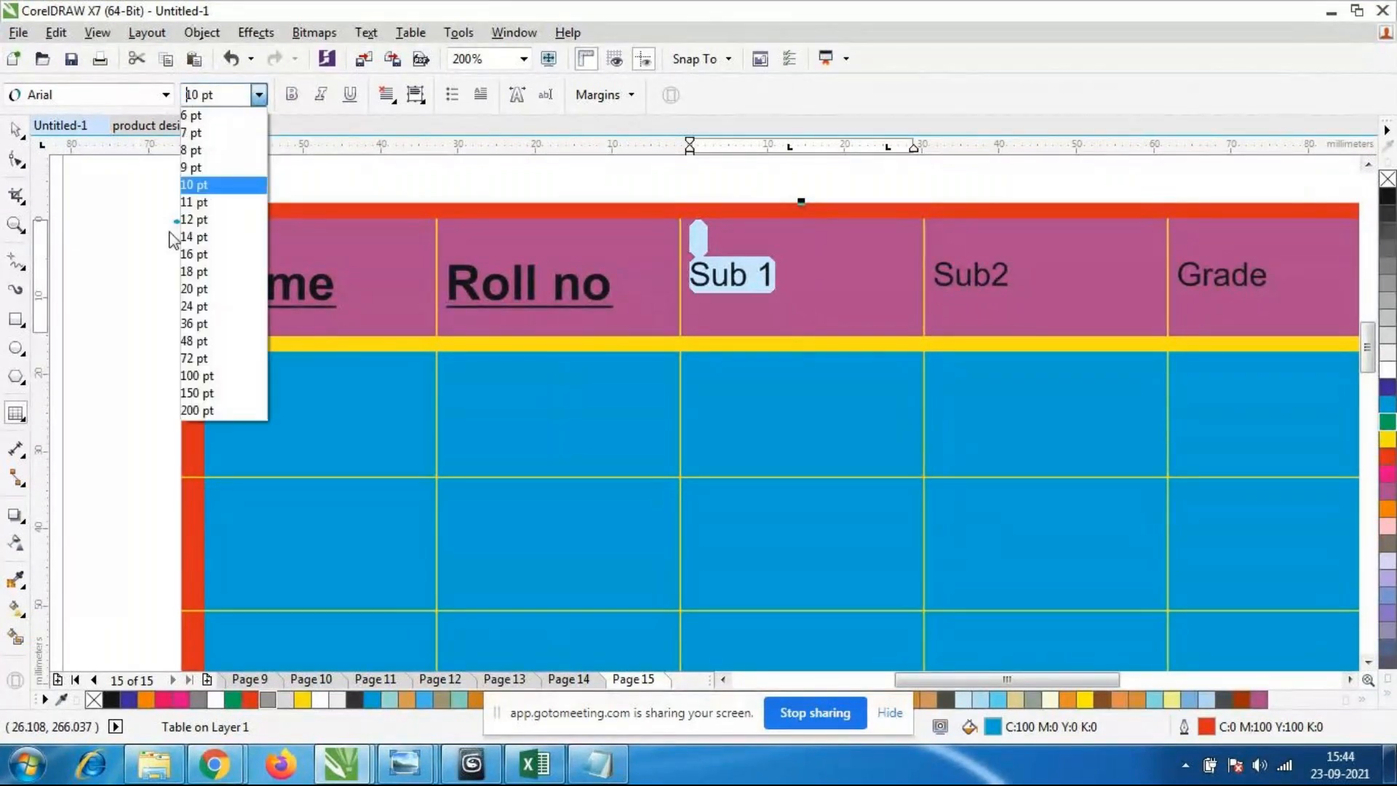
{"action": "left_click", "coordinate": [193, 272]}
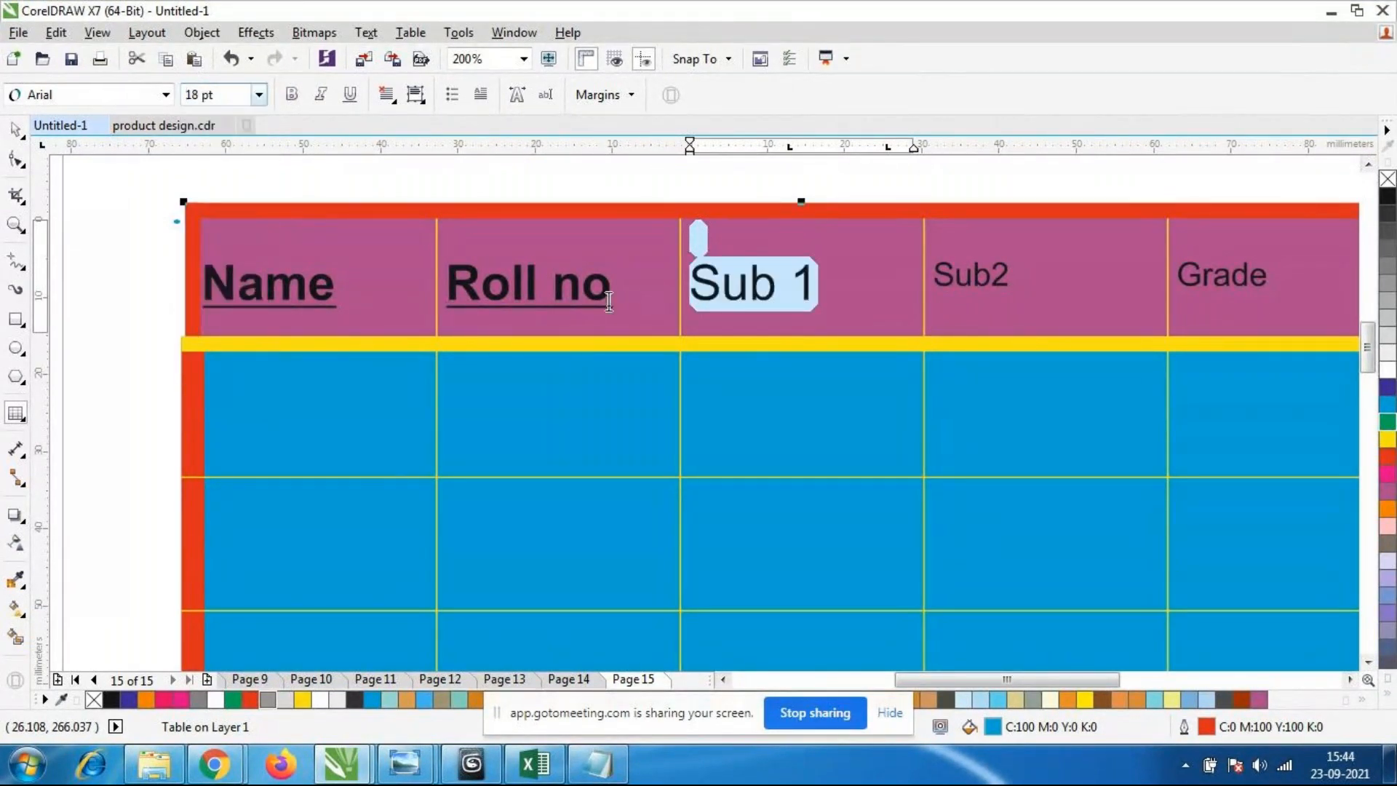
{"action": "left_click", "coordinate": [352, 94]}
{"action": "left_click", "coordinate": [291, 95]}
{"action": "left_click", "coordinate": [783, 283]}
Give the six cells in rows 4 to 9 of the table's third column an orange border and an orange background.
{"action": "scroll", "coordinate": [549, 374], "scroll_direction": "down", "scroll_amount": 1}
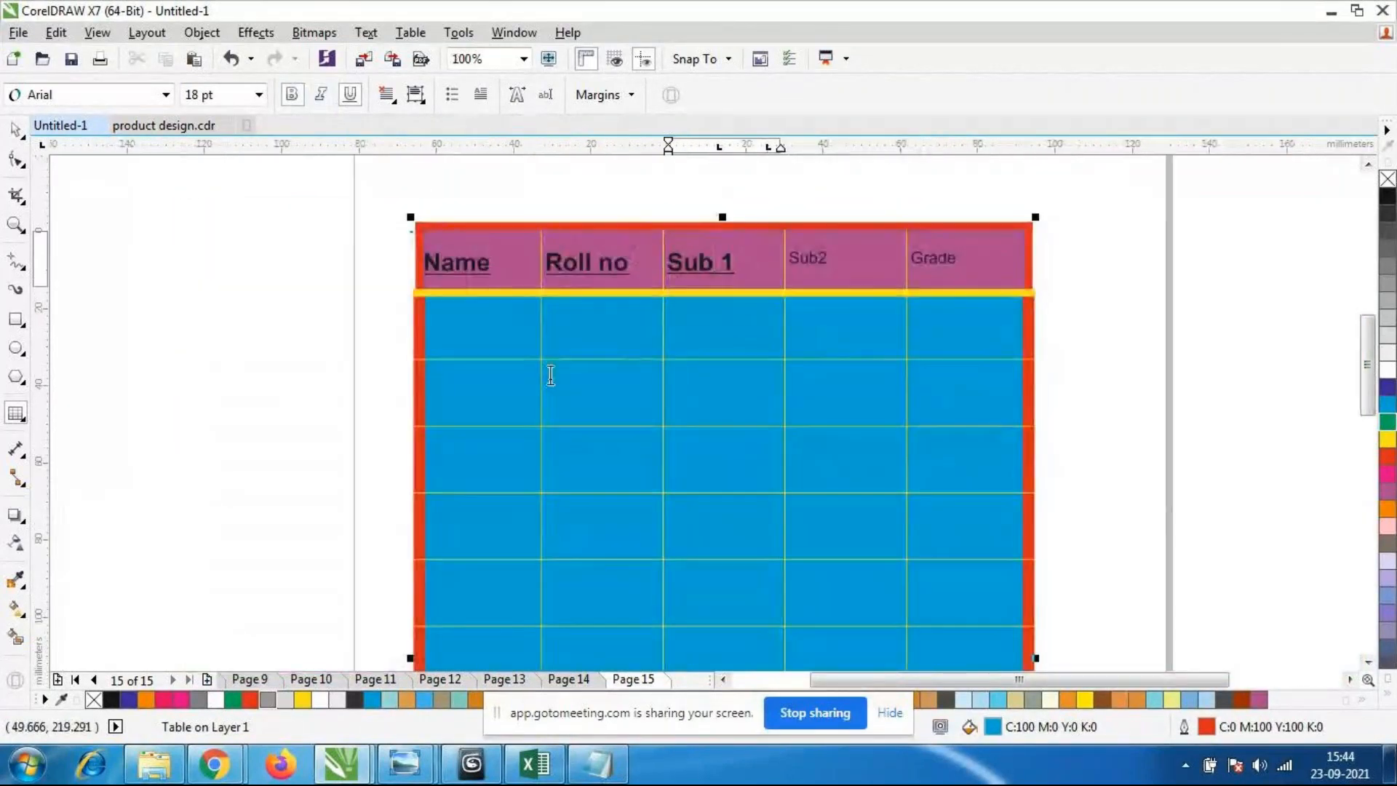
{"action": "scroll", "coordinate": [640, 383], "scroll_direction": "down", "scroll_amount": 1}
{"action": "scroll", "coordinate": [711, 436], "scroll_direction": "down", "scroll_amount": 1}
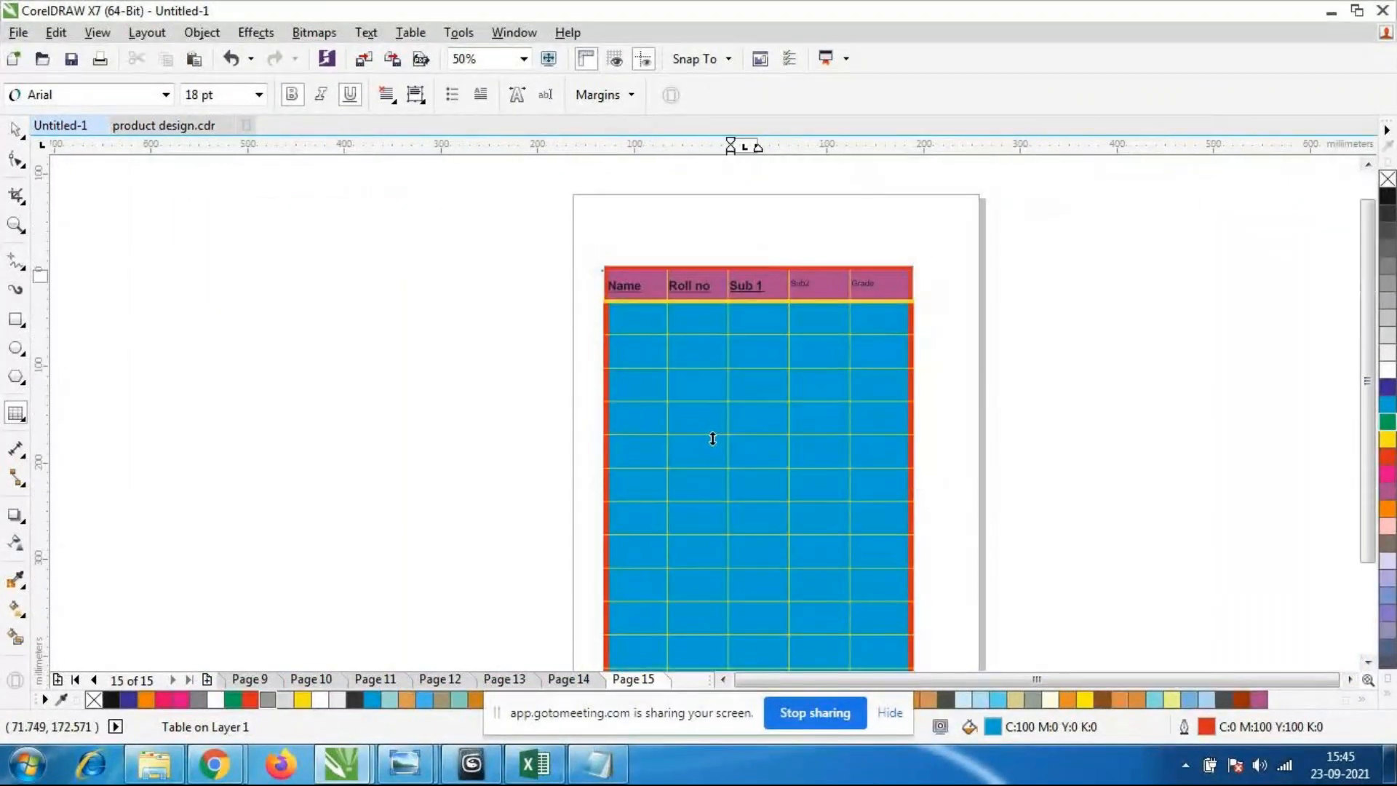
{"action": "scroll", "coordinate": [766, 453], "scroll_direction": "up", "scroll_amount": 2}
{"action": "left_click_drag", "start_coordinate": [388, 421], "coordinate": [835, 430]}
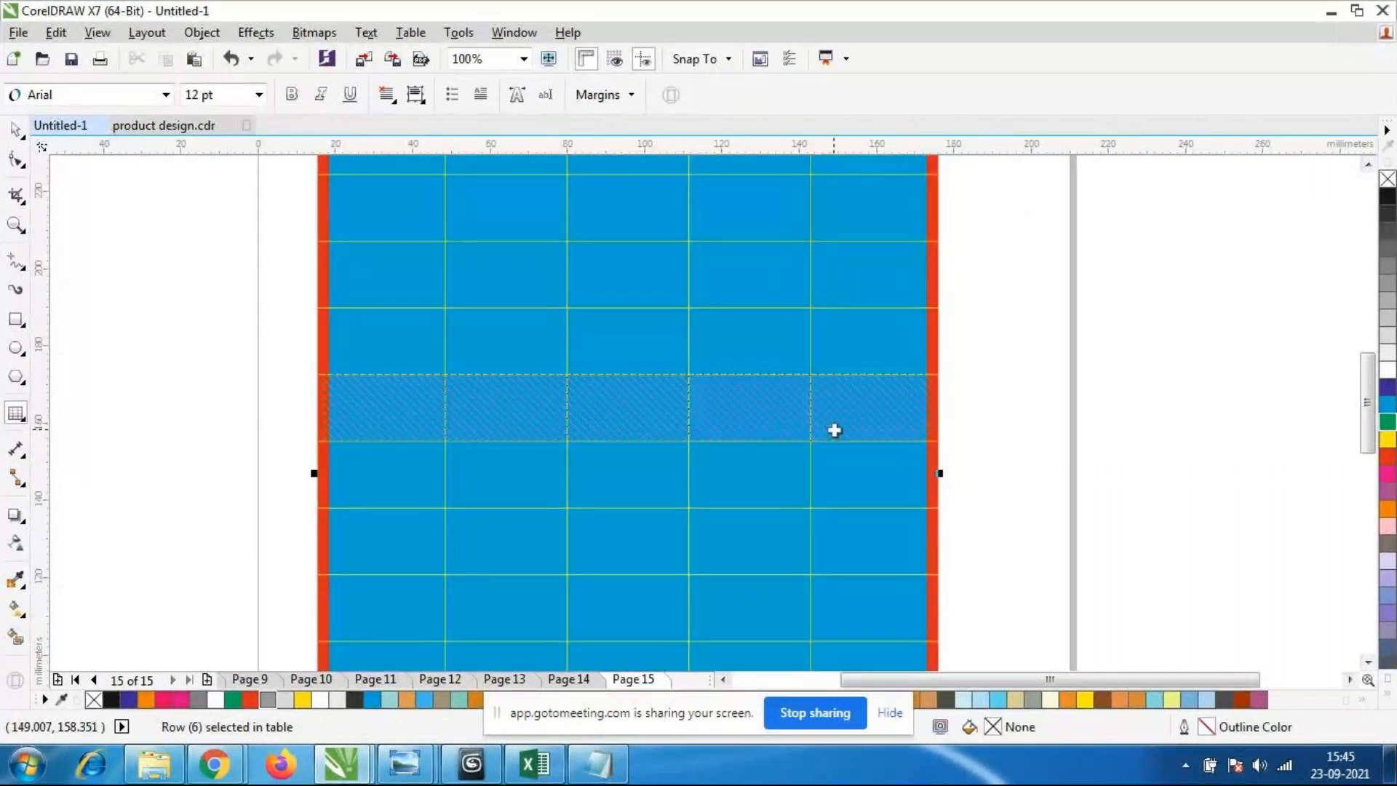
{"action": "left_click_drag", "start_coordinate": [618, 281], "coordinate": [614, 575]}
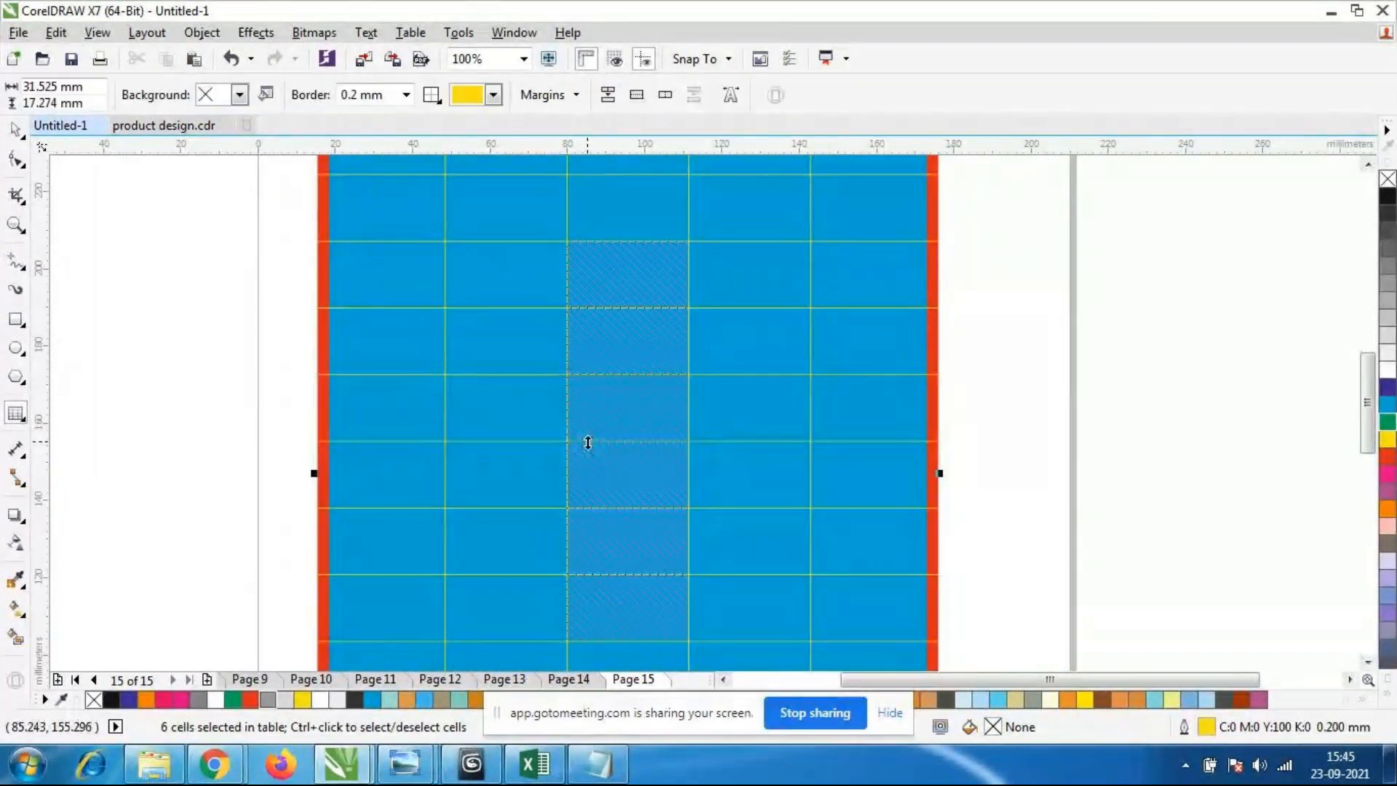
{"action": "left_click", "coordinate": [493, 94]}
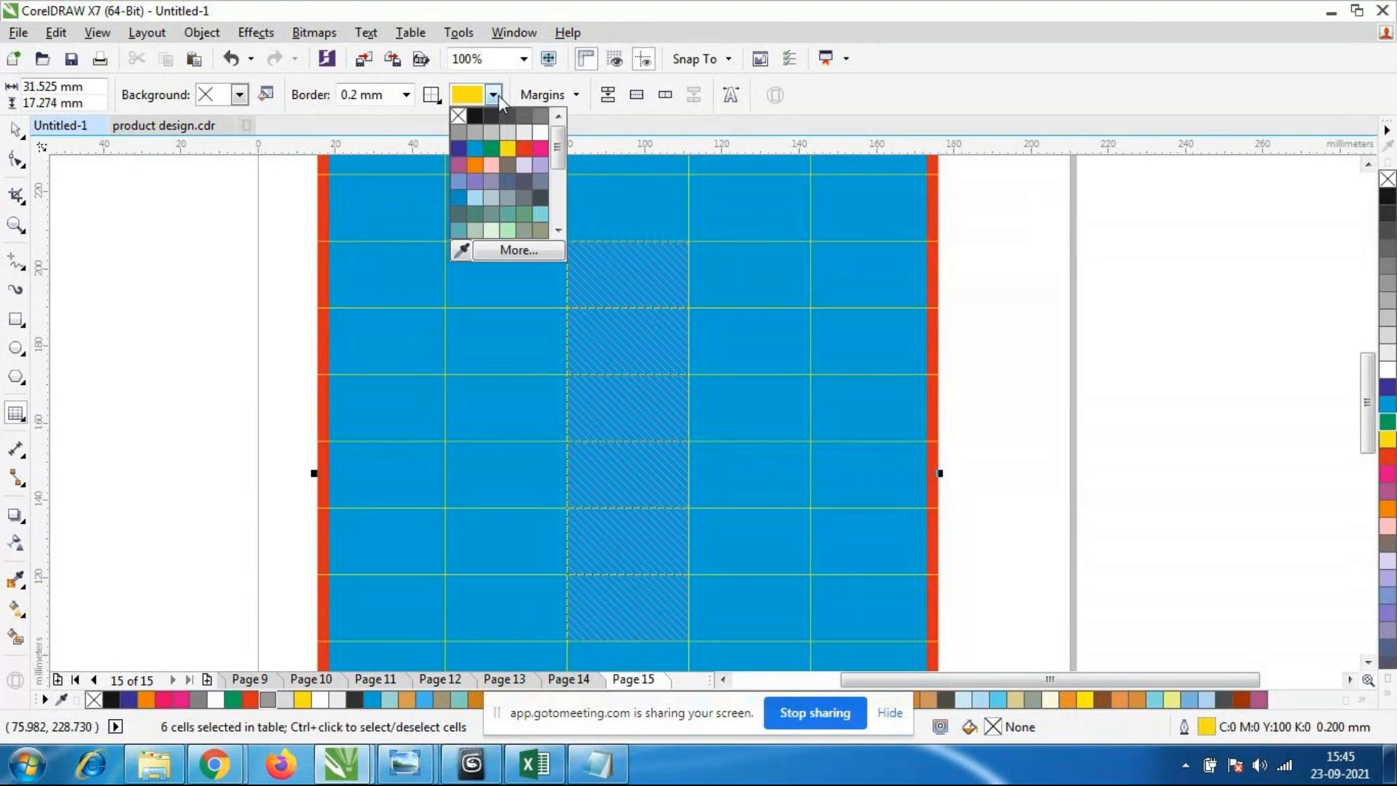
{"action": "left_click", "coordinate": [475, 165]}
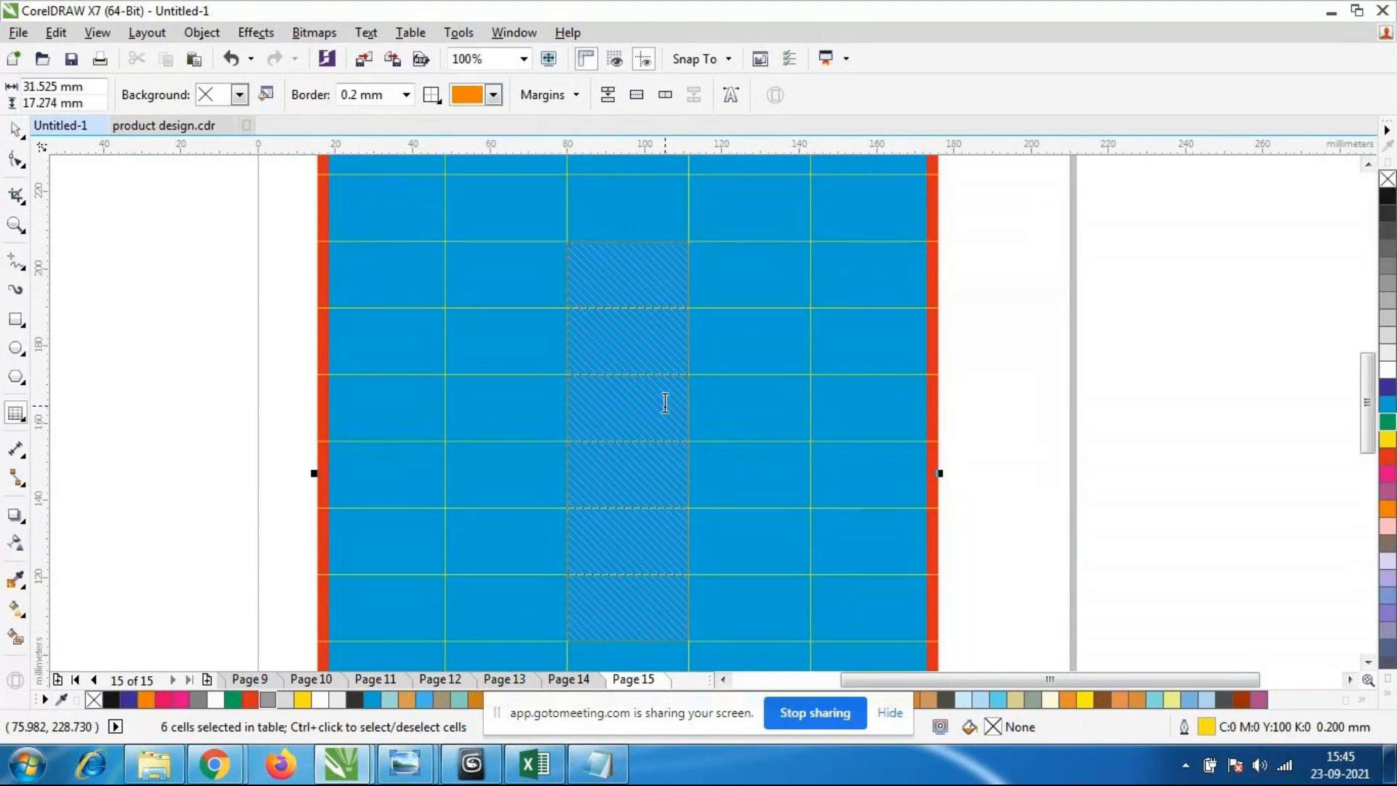
{"action": "left_click", "coordinate": [239, 94]}
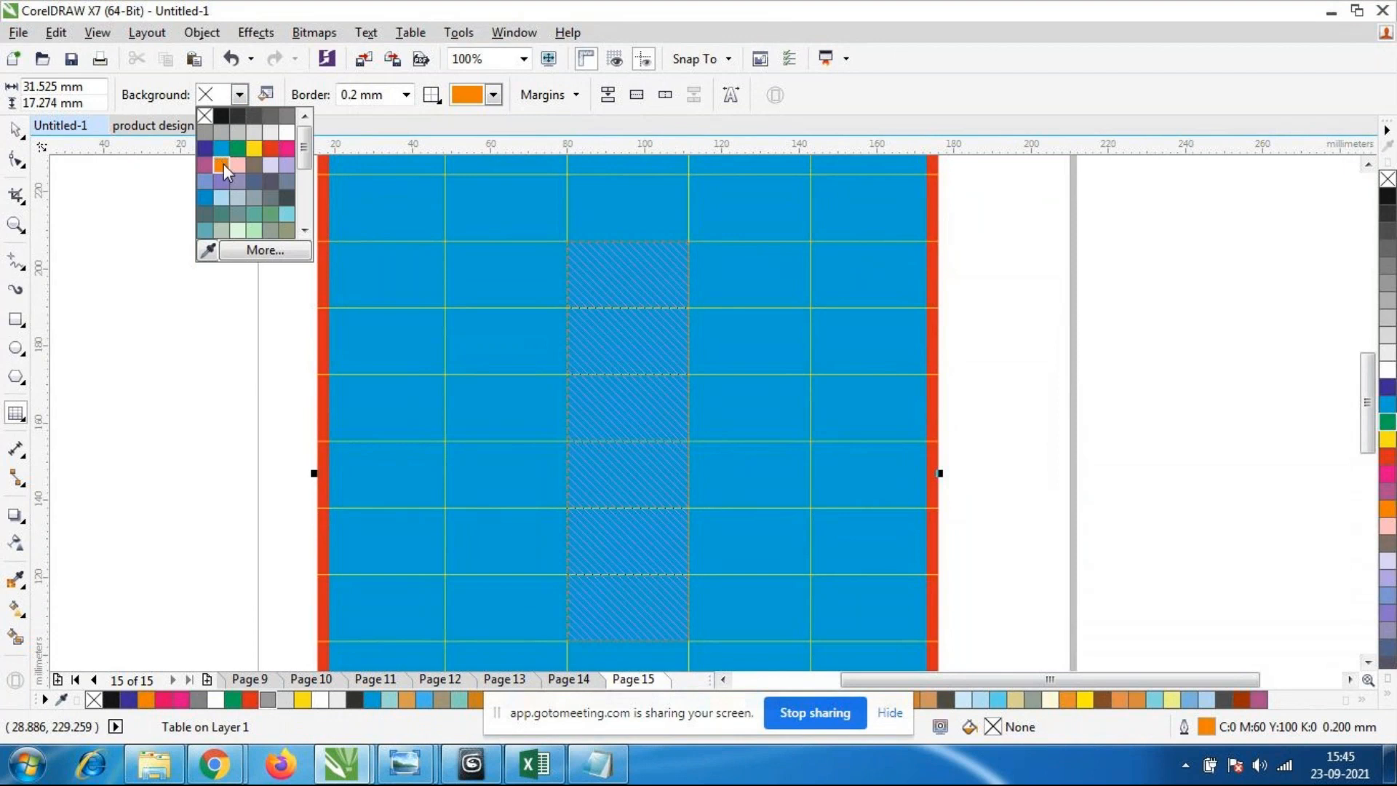
{"action": "left_click", "coordinate": [222, 166]}
Change the border of the six orange cells to teal with a 3.0 mm width, and deselect the table.
{"action": "left_click", "coordinate": [494, 94]}
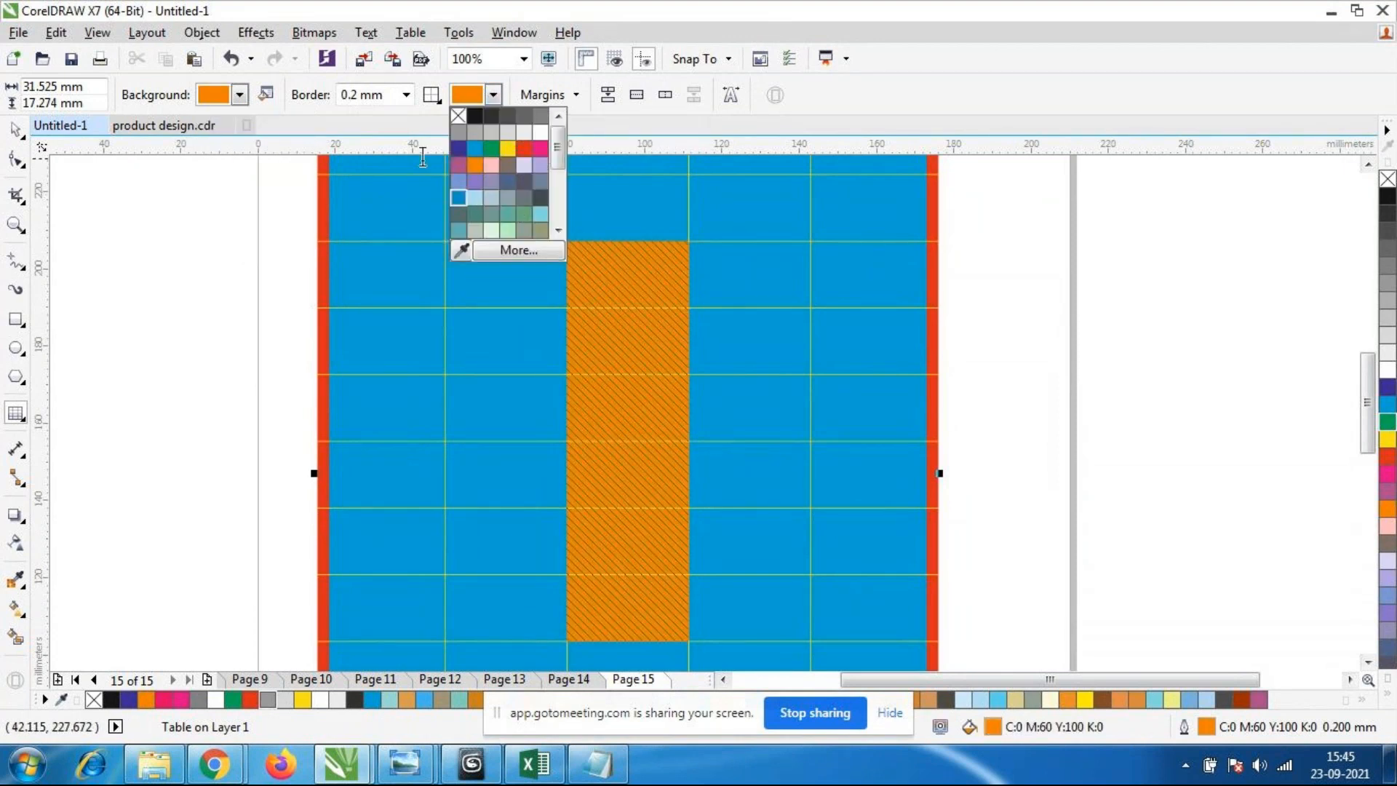
{"action": "left_click", "coordinate": [508, 214]}
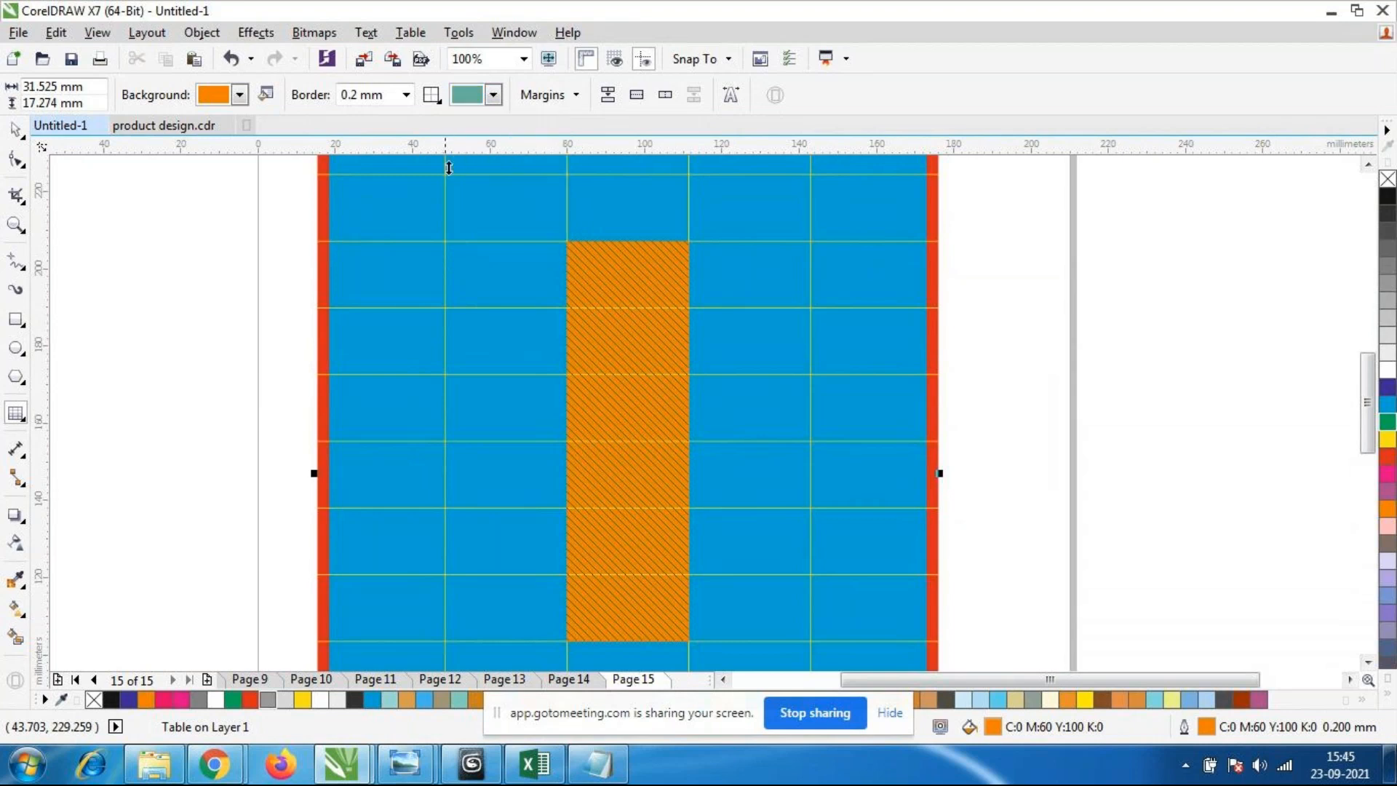
{"action": "left_click", "coordinate": [406, 94]}
{"action": "left_click", "coordinate": [351, 281]}
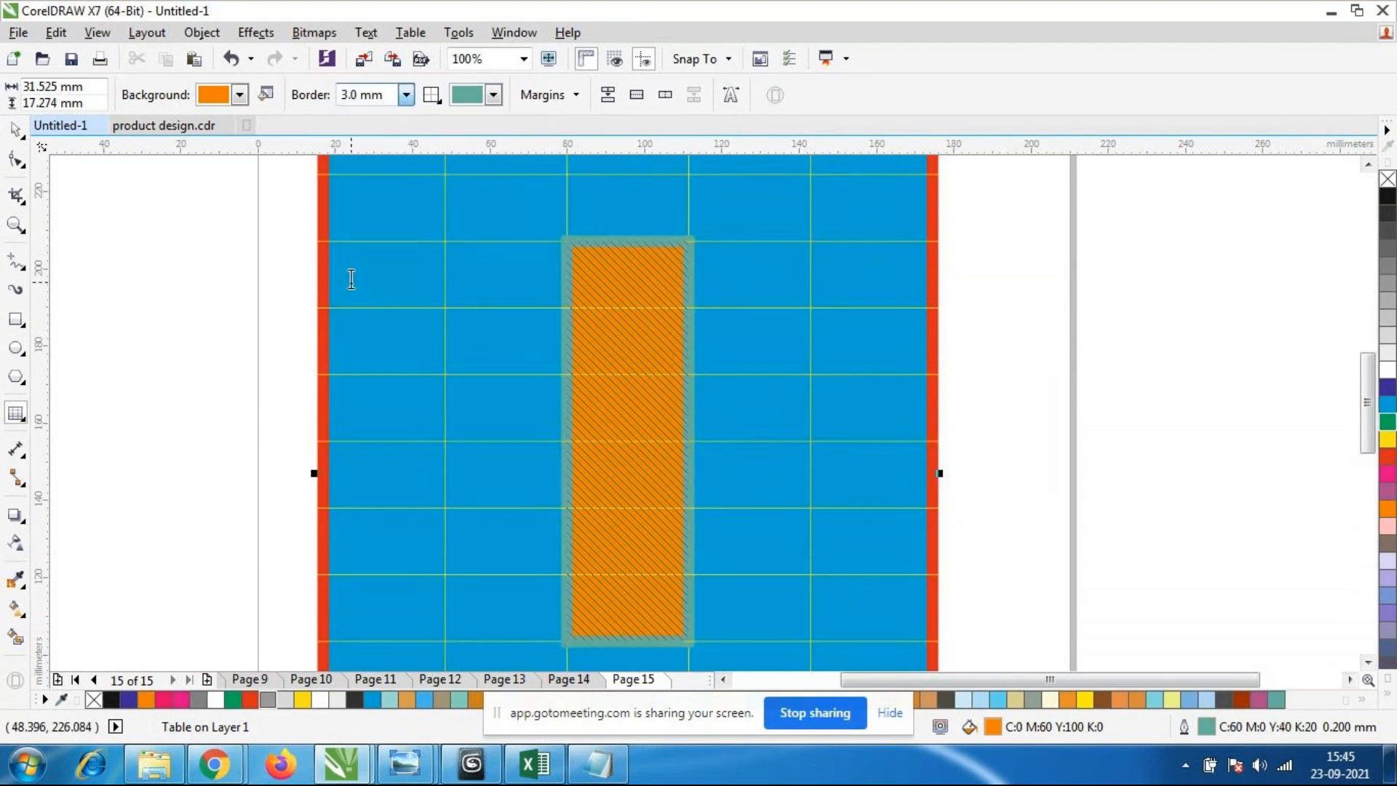
{"action": "left_click", "coordinate": [16, 130]}
{"action": "left_click", "coordinate": [131, 254]}
Examine the orange cell block and its teal border up close and within the whole table.
{"action": "scroll", "coordinate": [648, 339], "scroll_direction": "down", "scroll_amount": 1}
{"action": "scroll", "coordinate": [649, 367], "scroll_direction": "up", "scroll_amount": 1}
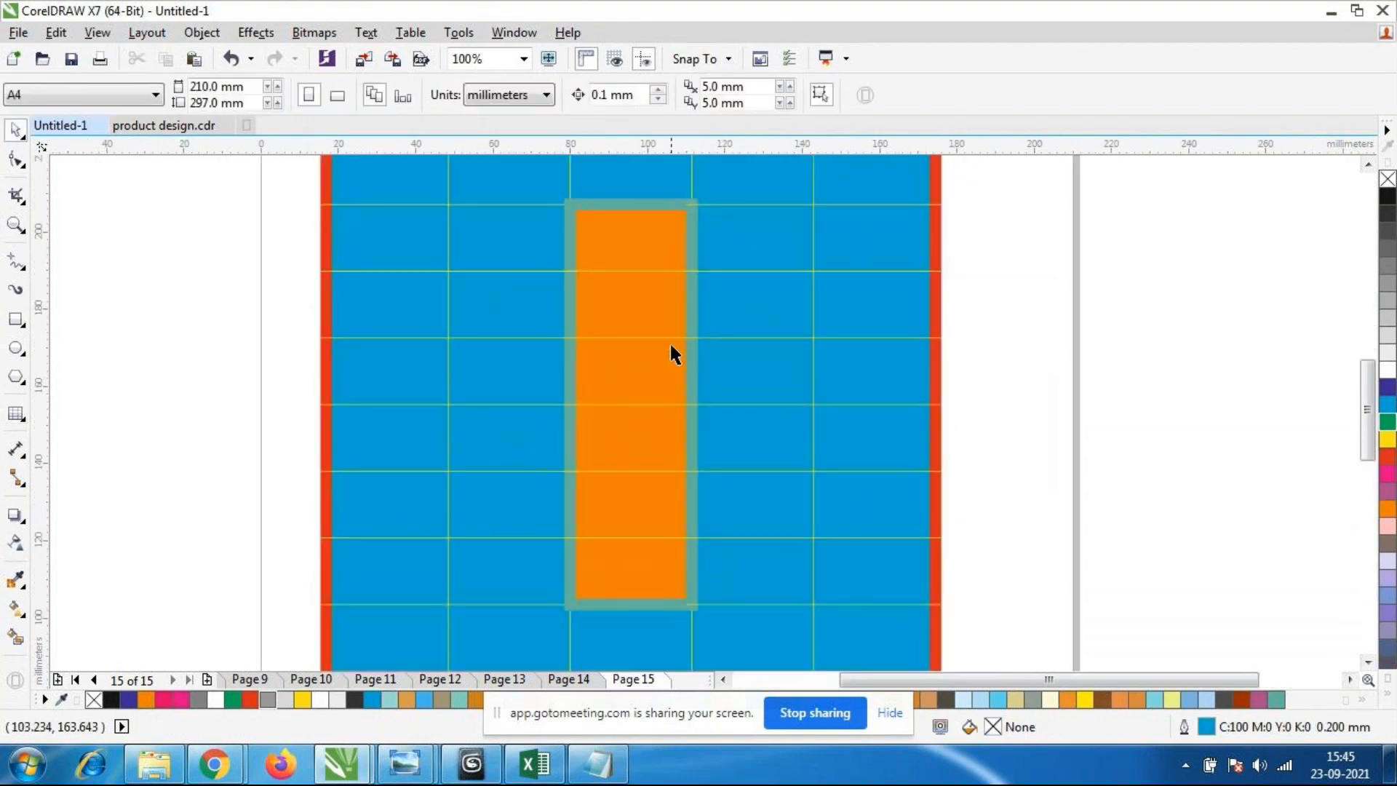
{"action": "scroll", "coordinate": [628, 498], "scroll_direction": "down", "scroll_amount": 1}
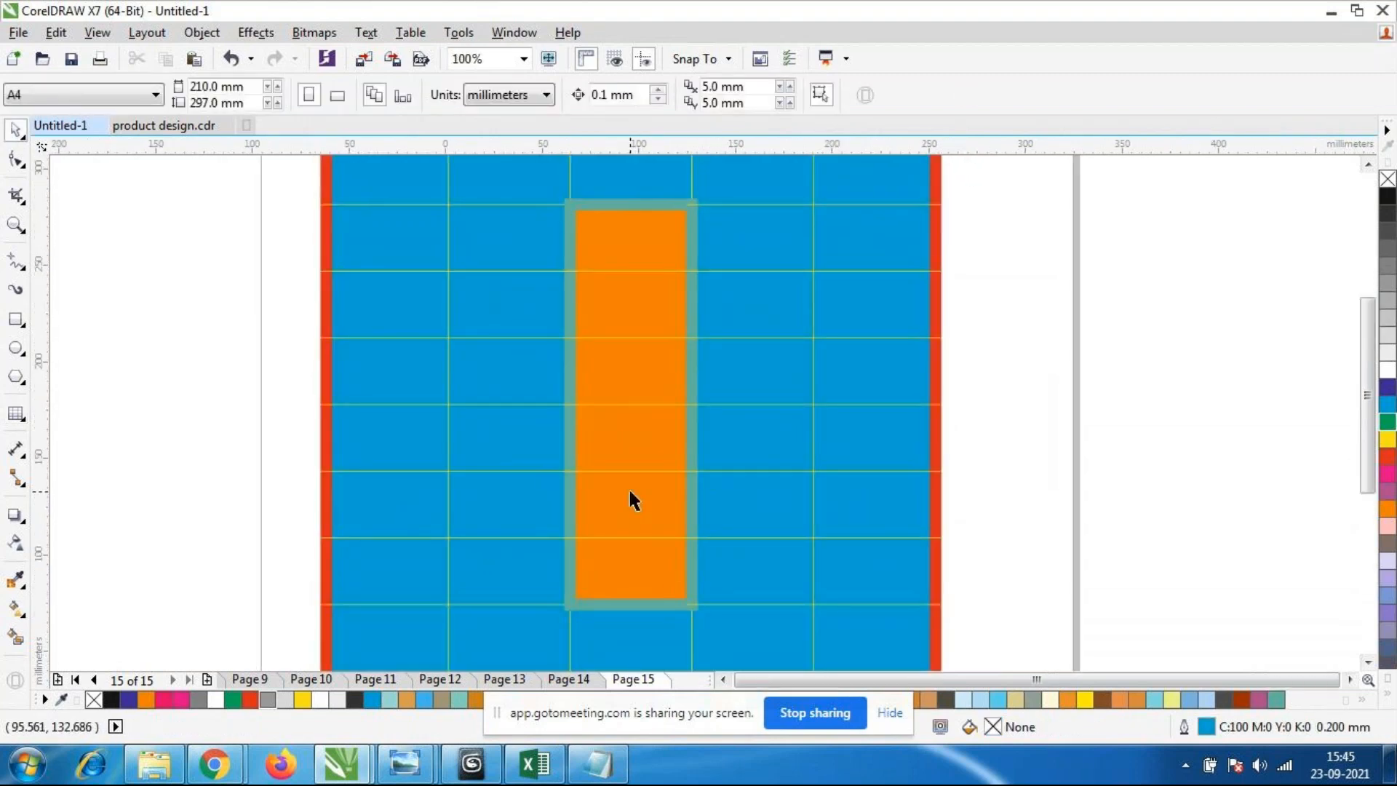
{"action": "scroll", "coordinate": [655, 515], "scroll_direction": "up", "scroll_amount": 2}
{"action": "scroll", "coordinate": [632, 492], "scroll_direction": "down", "scroll_amount": 1}
{"action": "scroll", "coordinate": [601, 289], "scroll_direction": "down", "scroll_amount": 2}
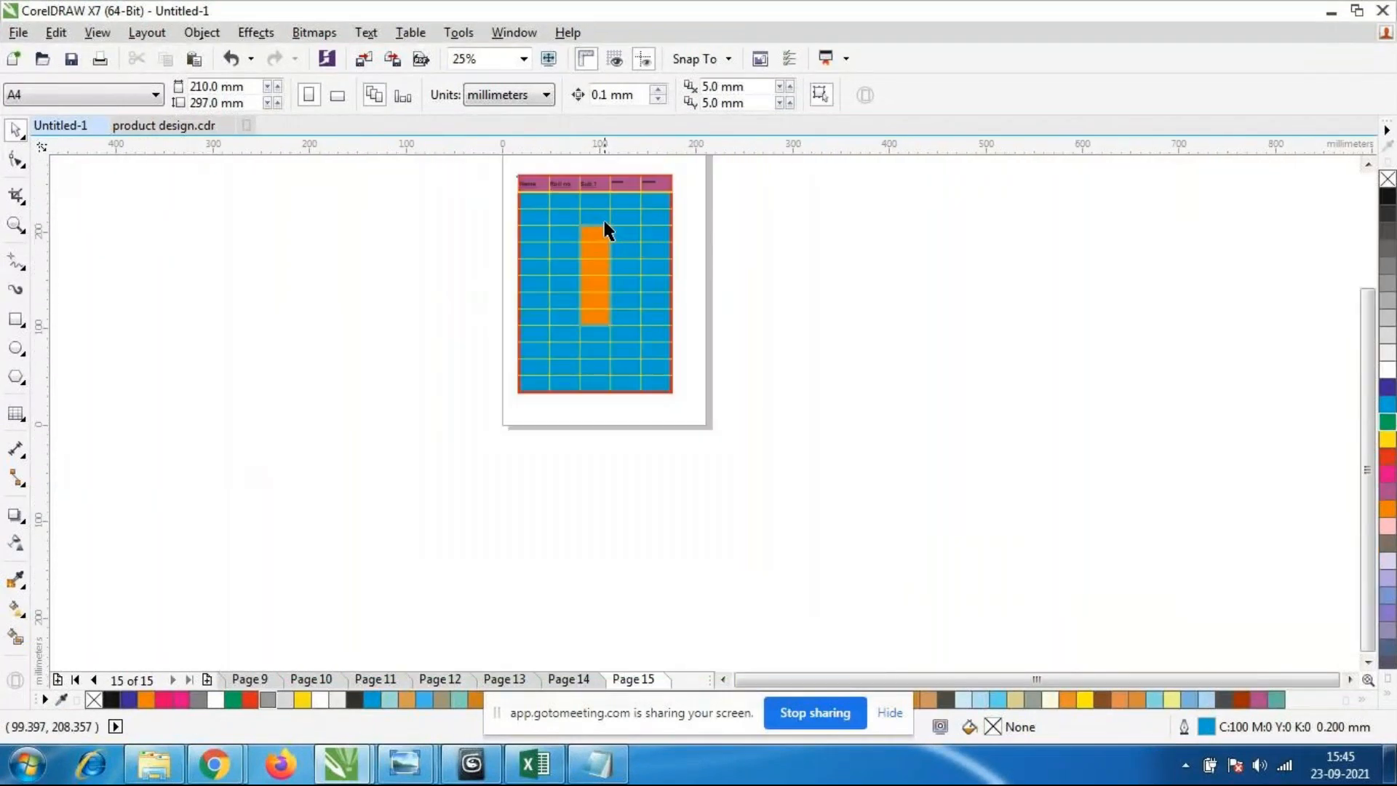
{"action": "scroll", "coordinate": [592, 192], "scroll_direction": "up", "scroll_amount": 2}
{"action": "scroll", "coordinate": [593, 188], "scroll_direction": "down", "scroll_amount": 1}
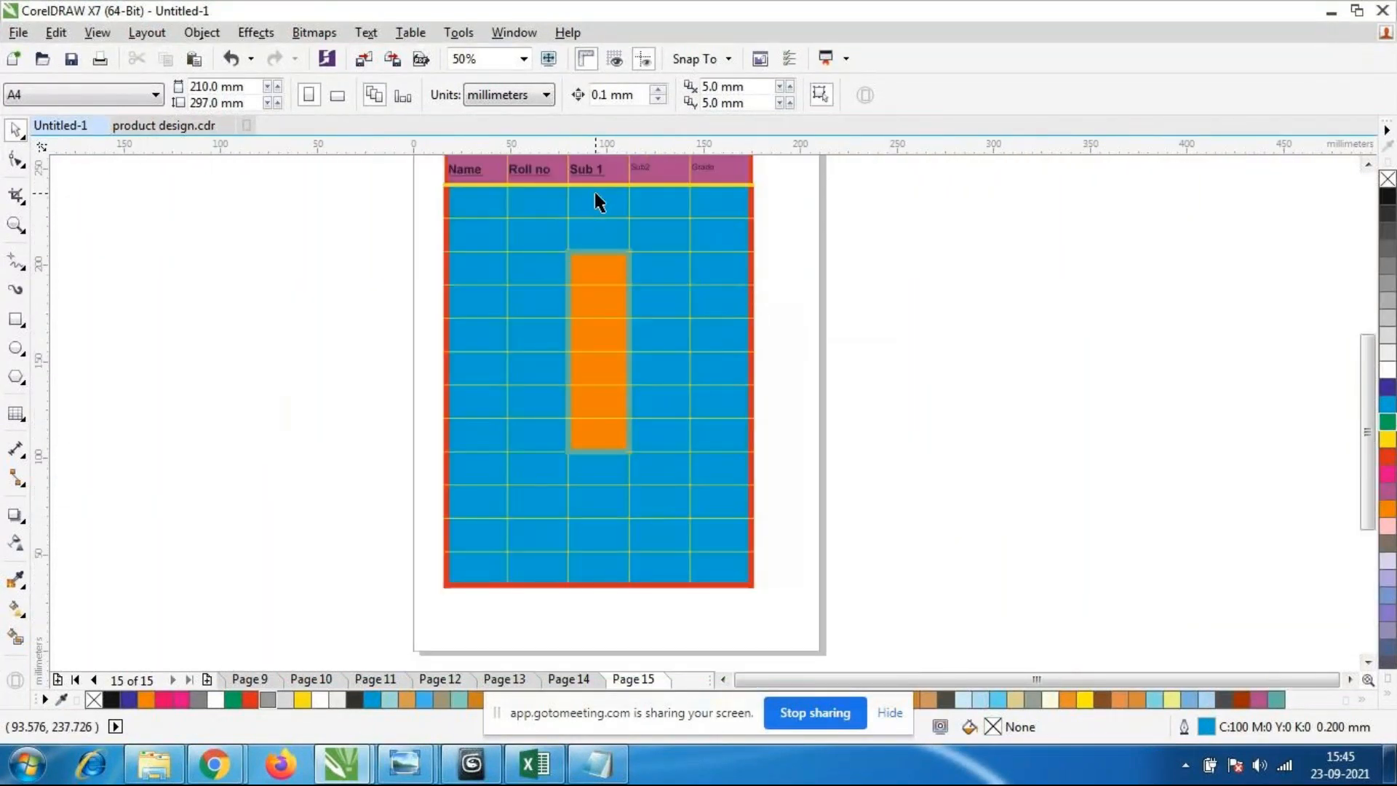
Set the table's number of columns to 7 and move the table up and left to the page's left edge.
{"action": "left_click", "coordinate": [571, 266]}
{"action": "scroll", "coordinate": [724, 233], "scroll_direction": "down", "scroll_amount": 1}
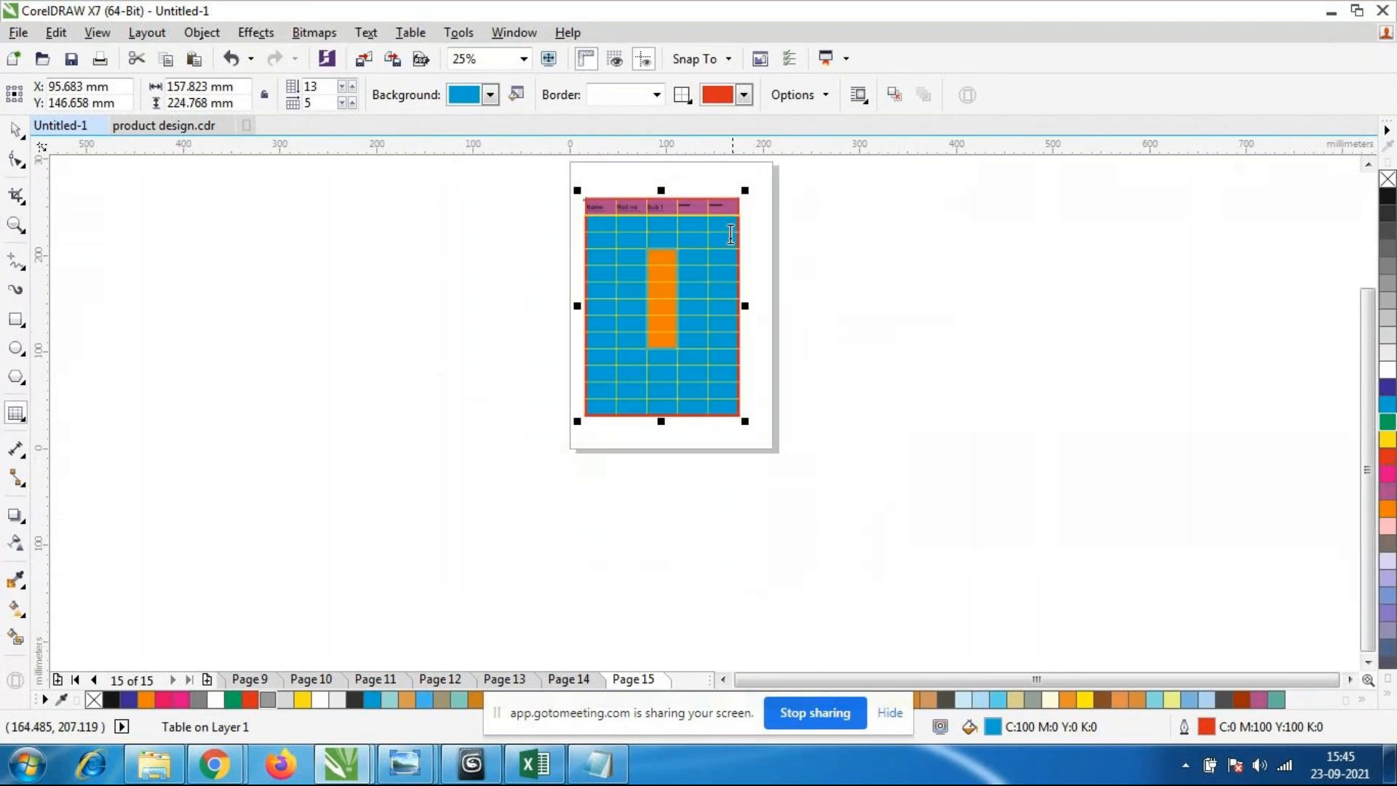
{"action": "scroll", "coordinate": [711, 178], "scroll_direction": "up", "scroll_amount": 1}
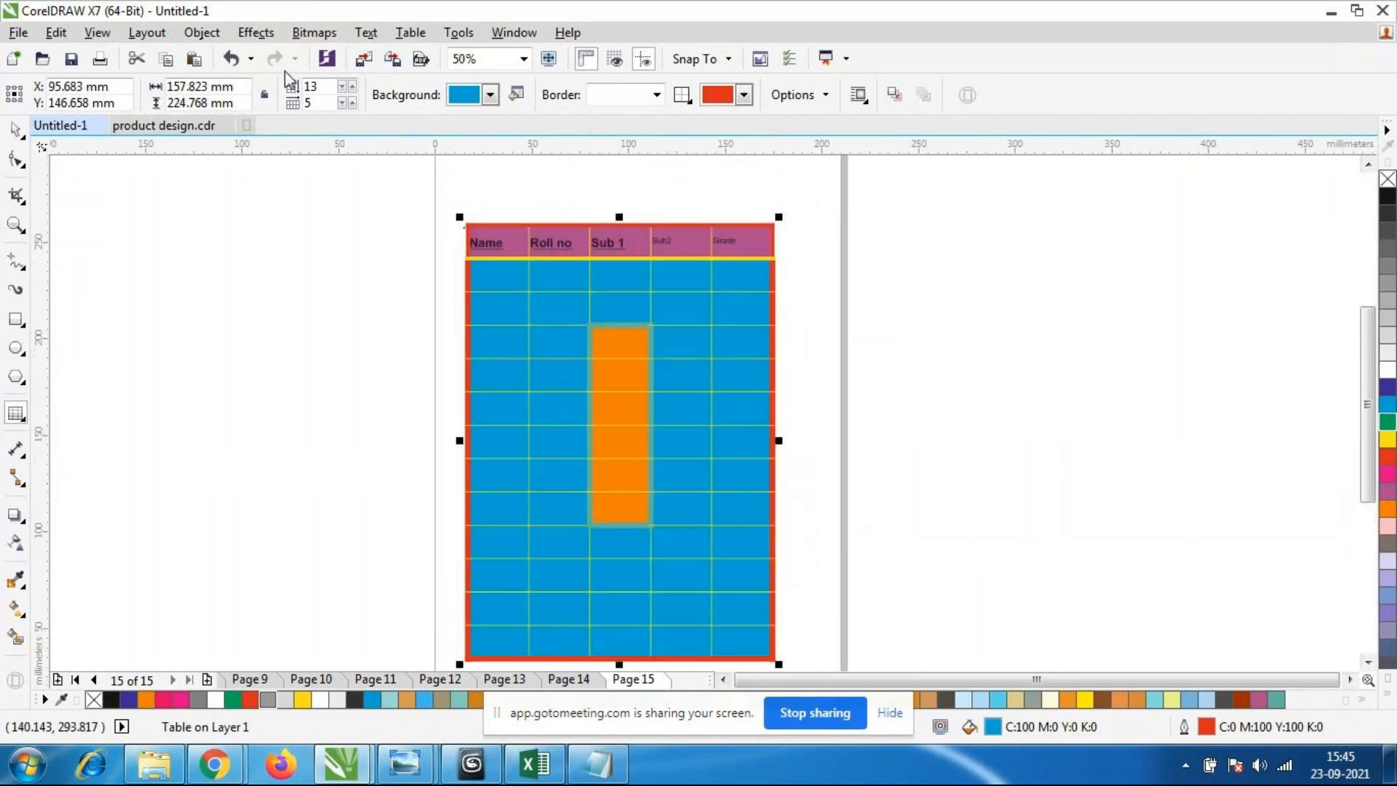
{"action": "double_click", "coordinate": [327, 100]}
{"action": "type", "text": "7"}
{"action": "key", "text": "Return"}
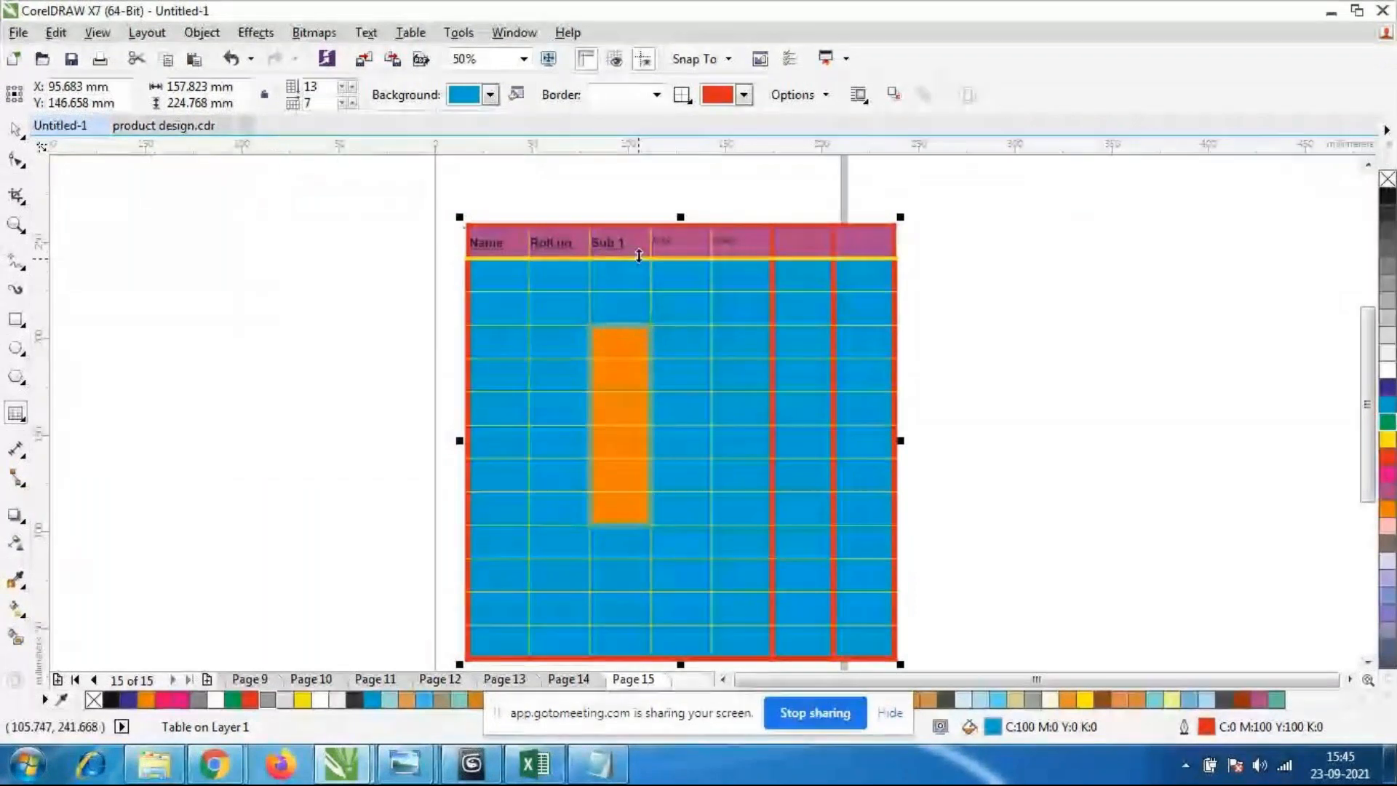
{"action": "scroll", "coordinate": [638, 259], "scroll_direction": "down", "scroll_amount": 1}
{"action": "scroll", "coordinate": [770, 220], "scroll_direction": "up", "scroll_amount": 1}
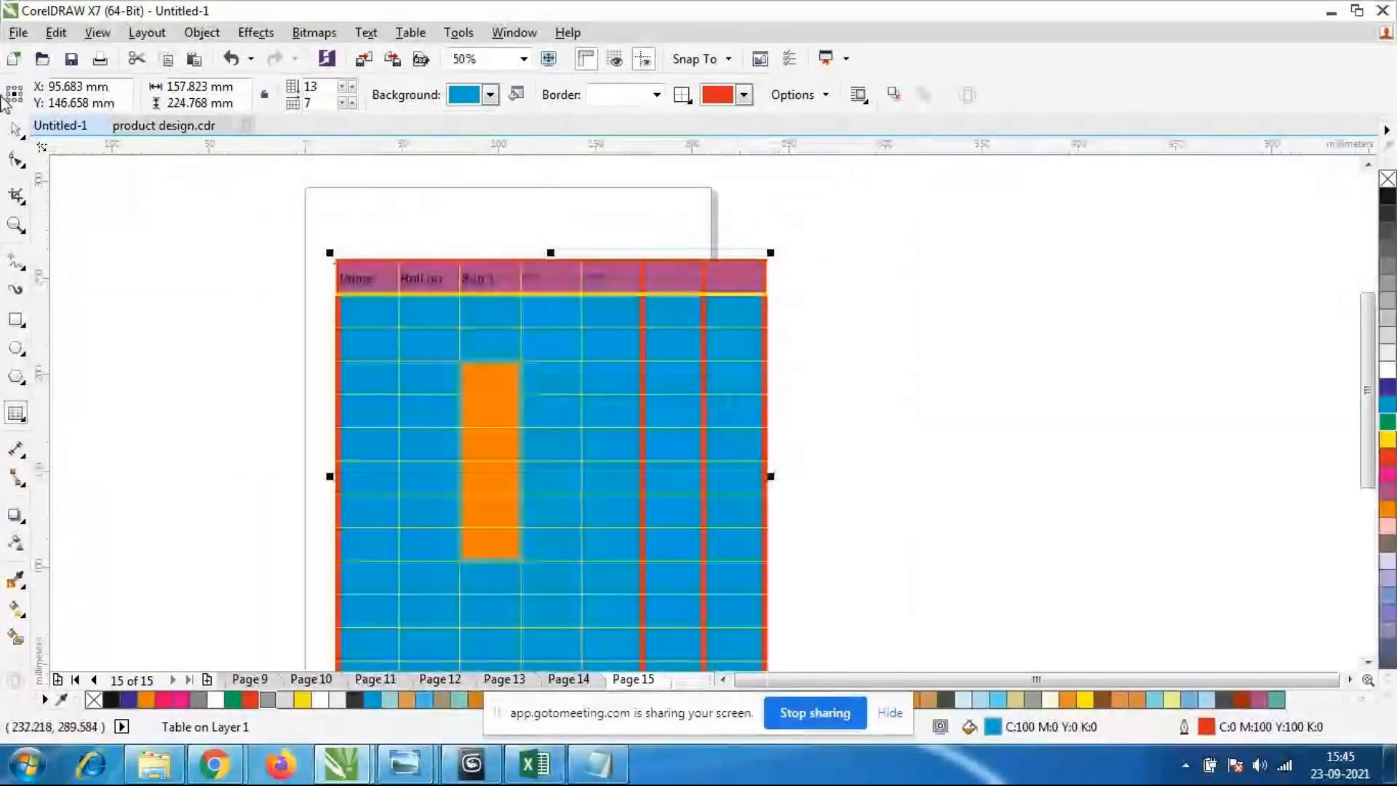
{"action": "left_click_drag", "start_coordinate": [569, 456], "coordinate": [537, 426]}
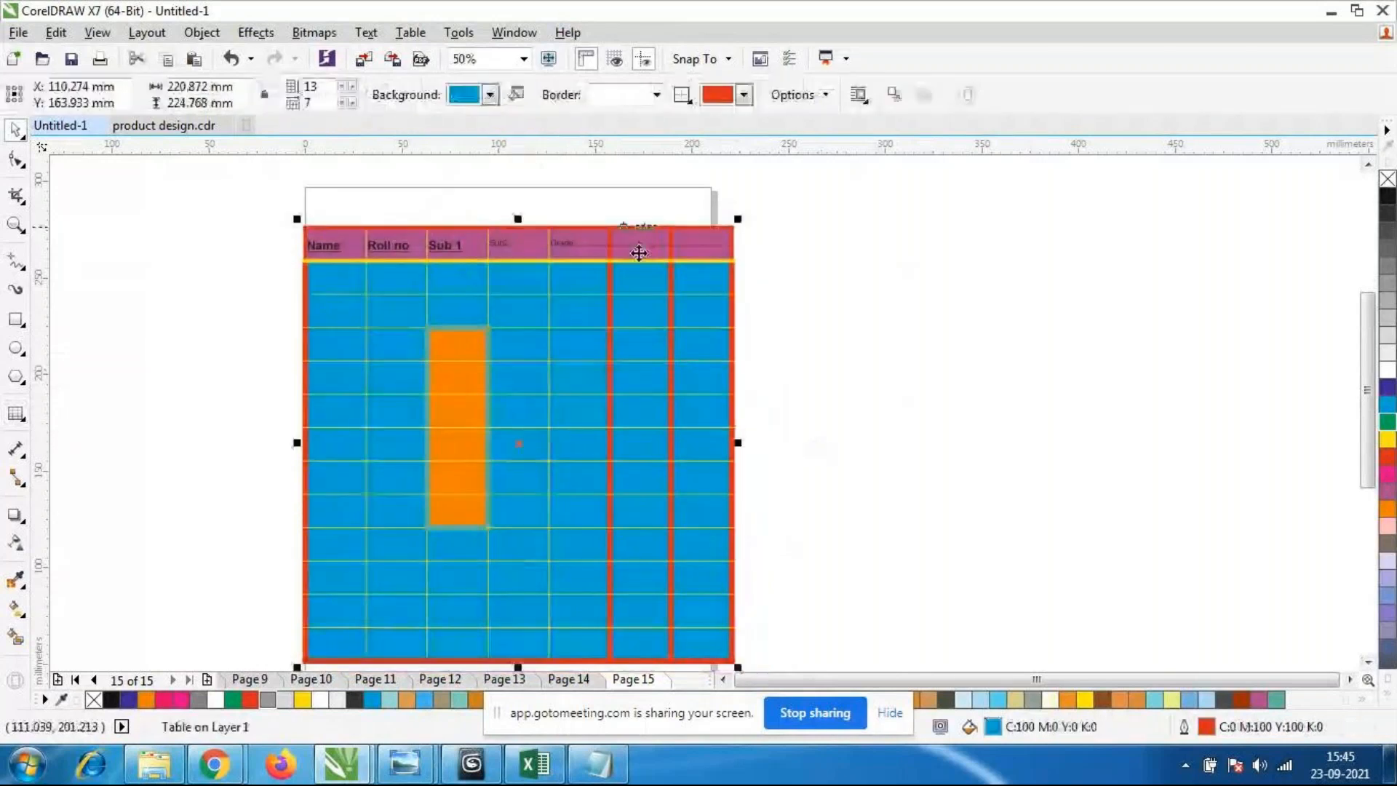
{"action": "left_click", "coordinate": [411, 33]}
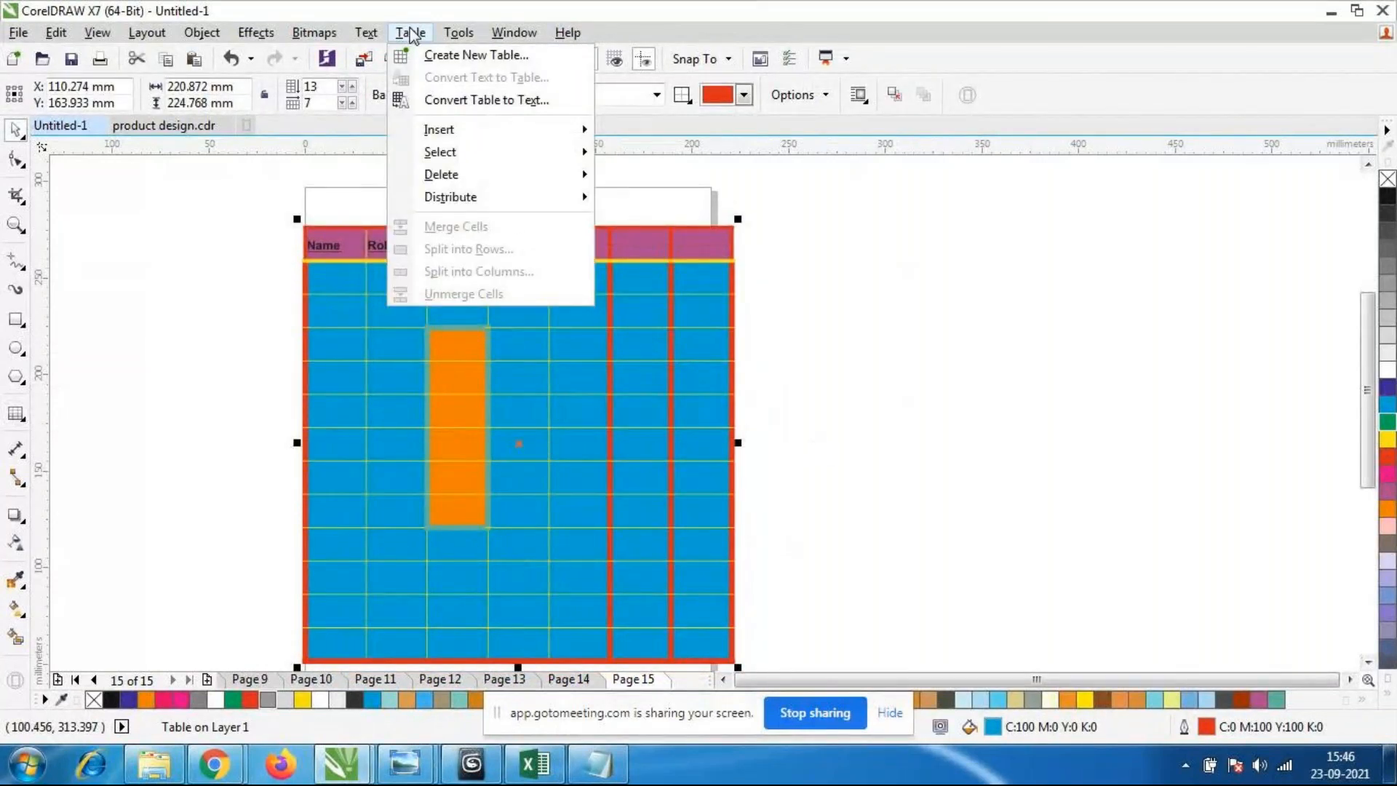
{"action": "mouse_move", "coordinate": [451, 134]}
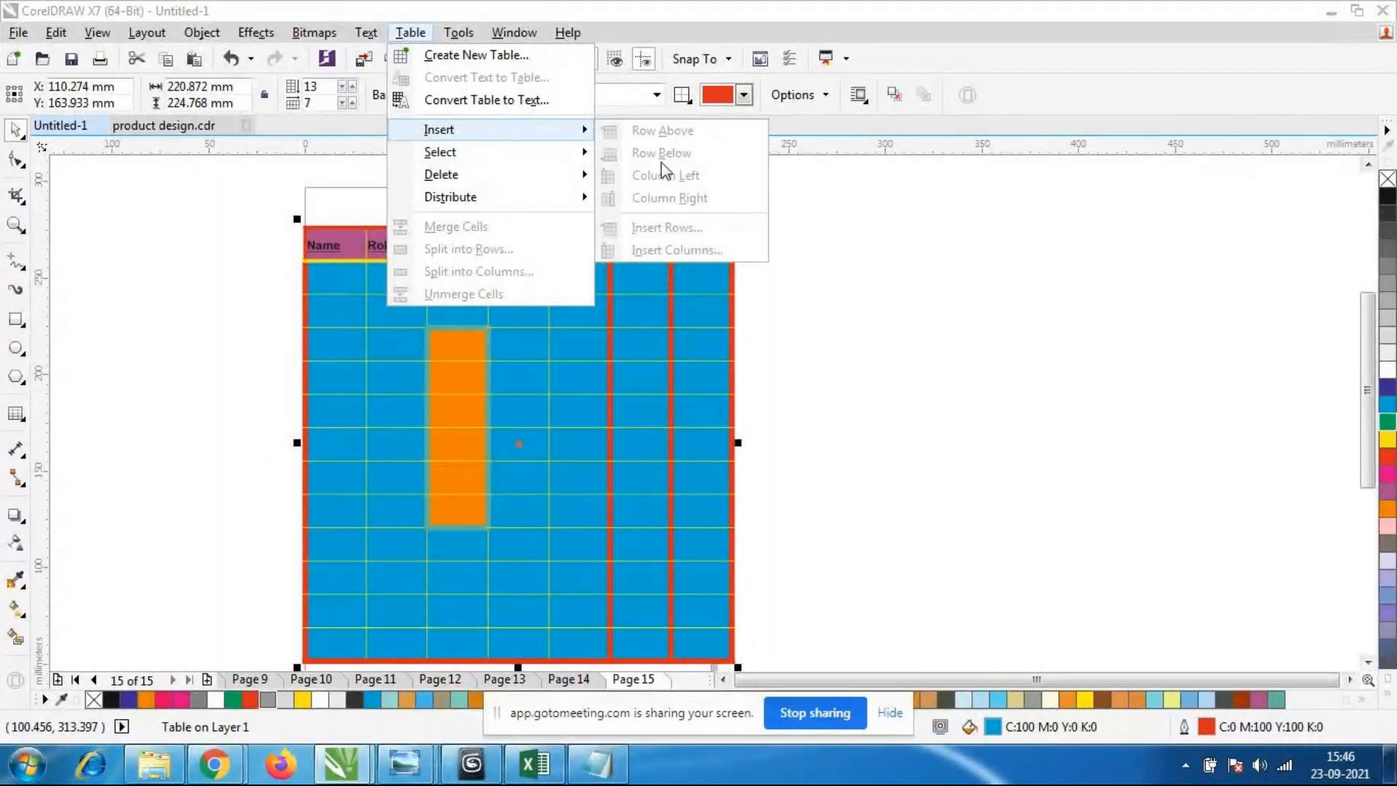
{"action": "left_click", "coordinate": [764, 310]}
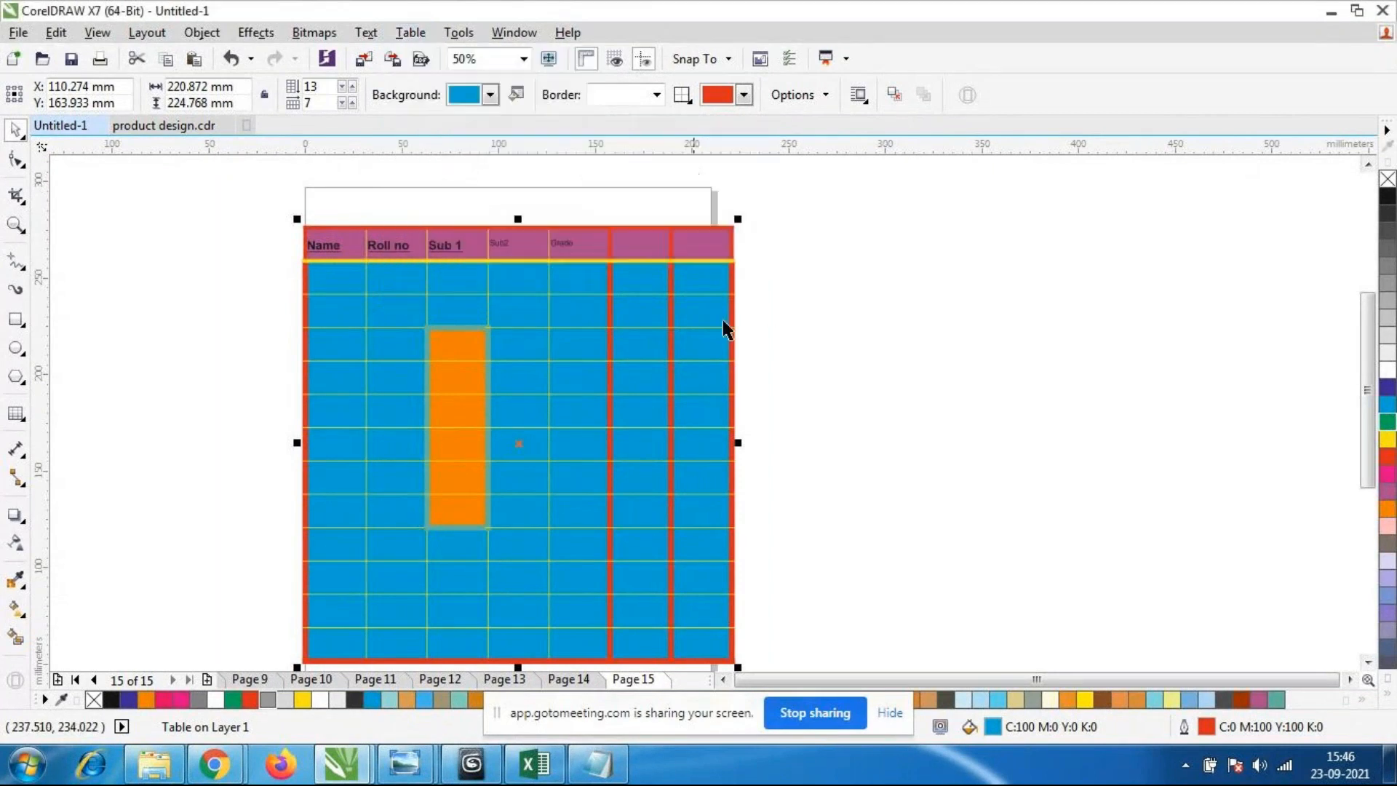
Select the table's entire fourth row and insert a new row above it.
{"action": "double_click", "coordinate": [351, 358]}
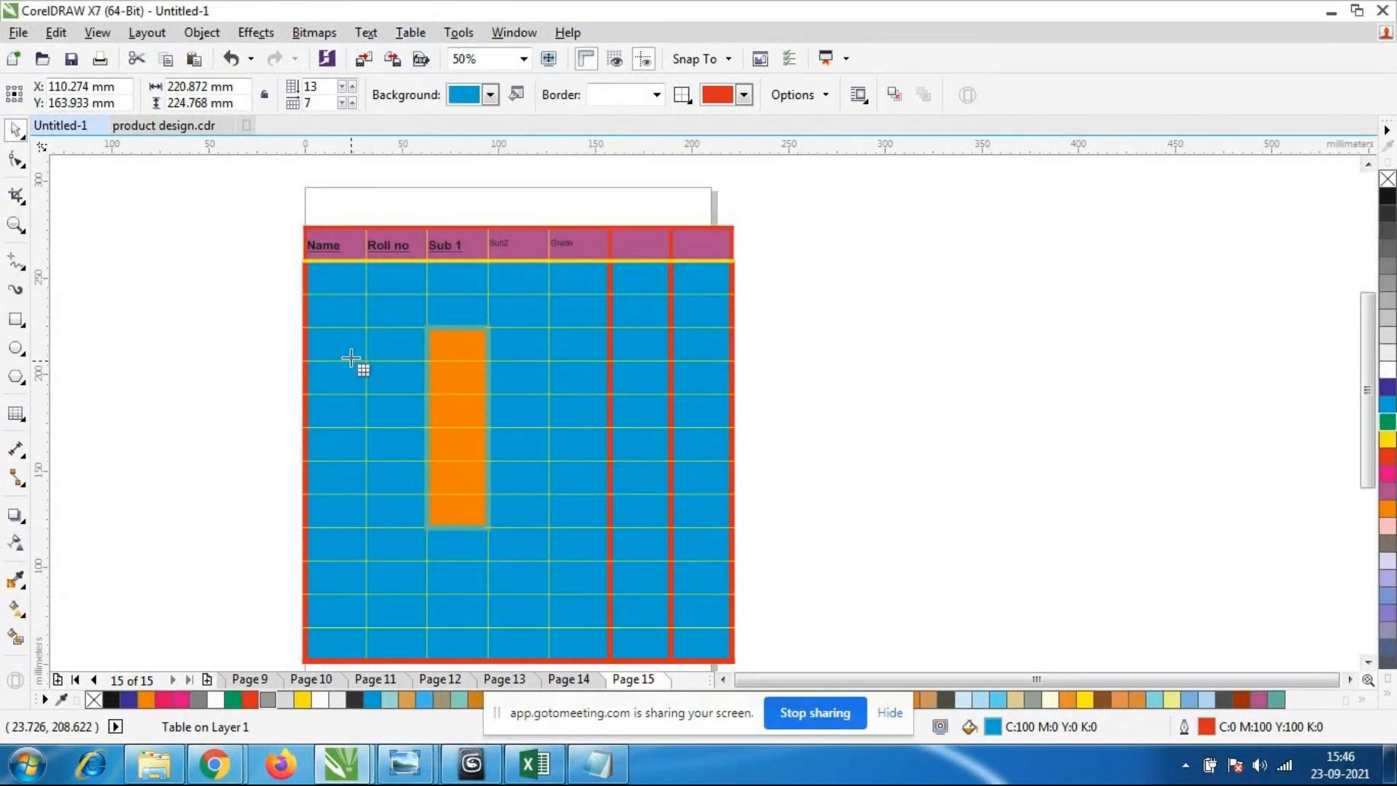
{"action": "left_click", "coordinate": [292, 340]}
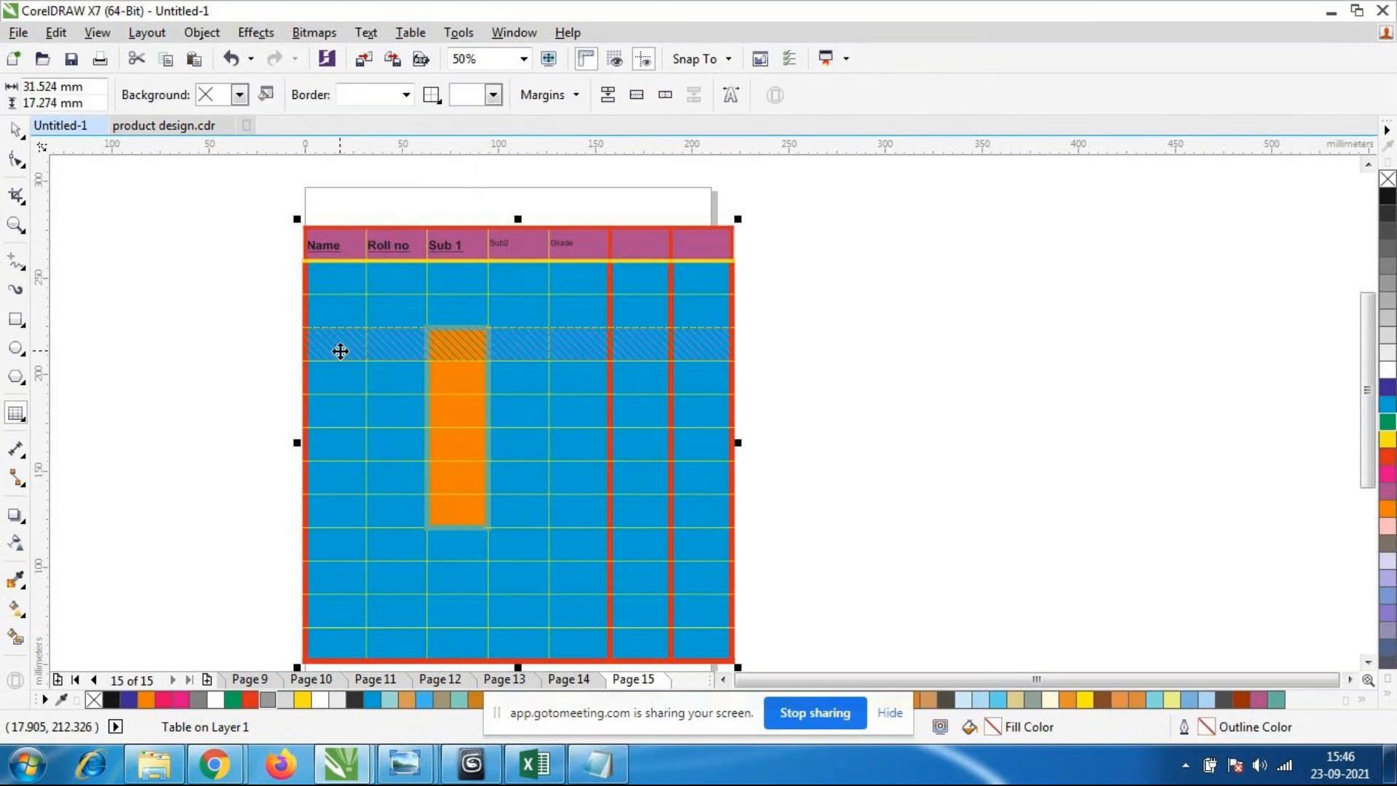
{"action": "left_click", "coordinate": [410, 33]}
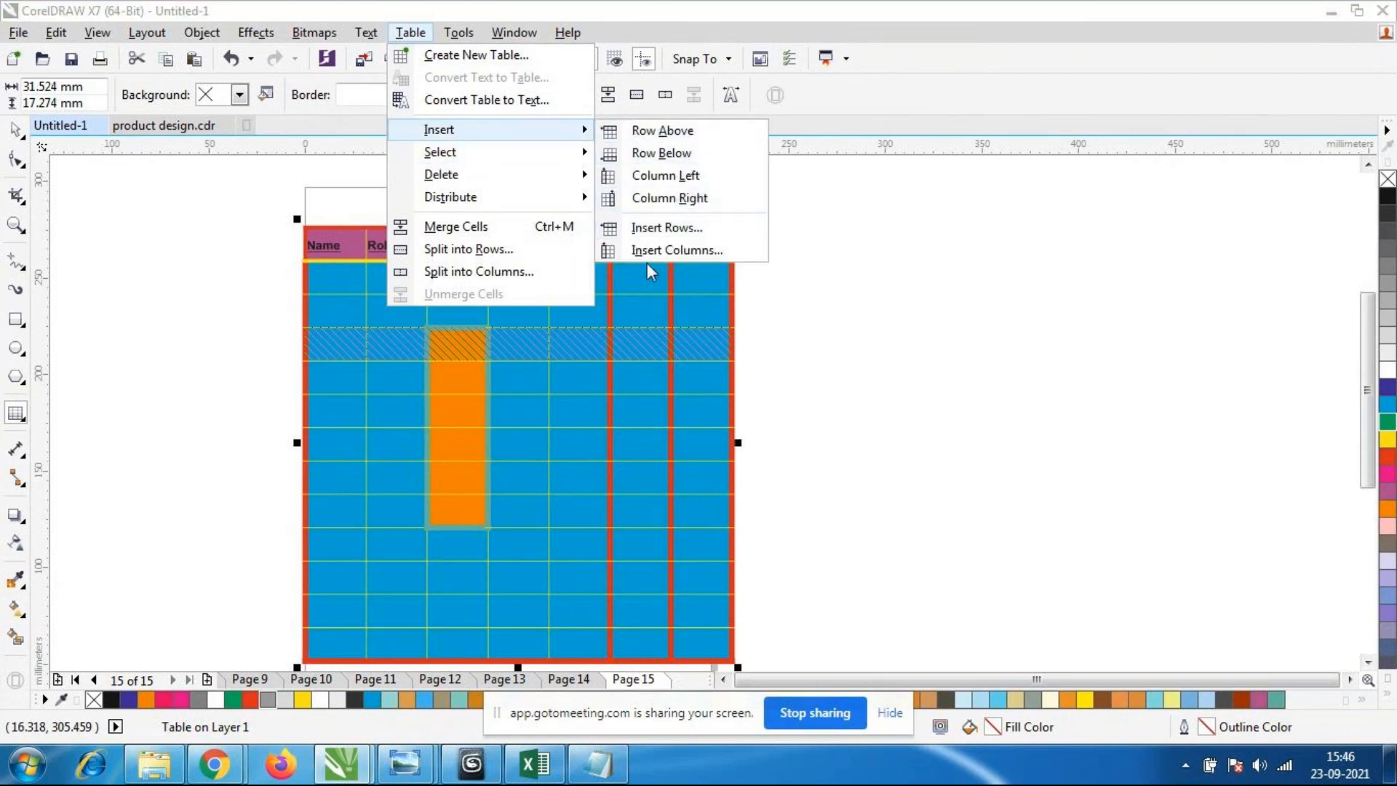
{"action": "left_click", "coordinate": [662, 131]}
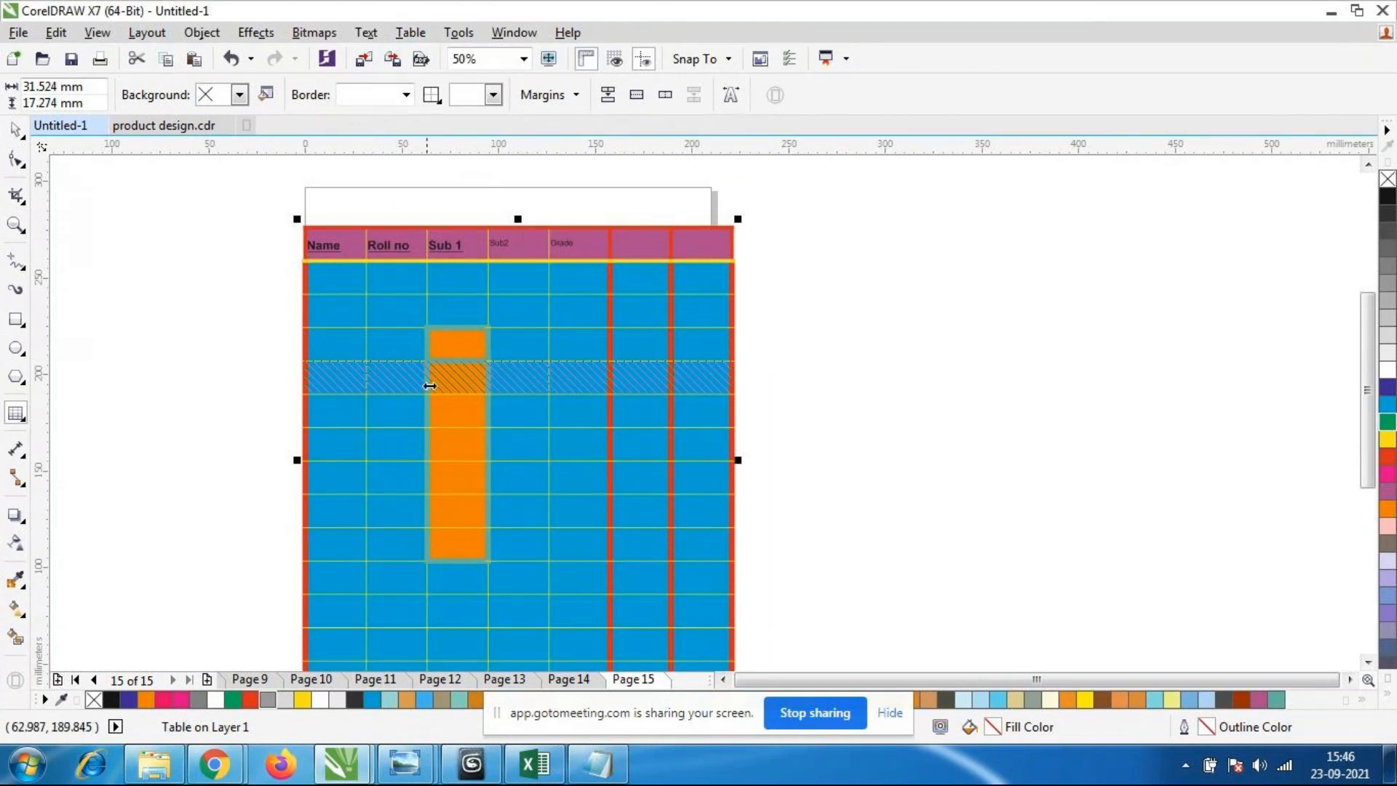
Give the table's entire sixth row a 3.0 mm border and a pale lavender background (C:20 M:20 Y:0 K:0).
{"action": "left_click", "coordinate": [307, 414]}
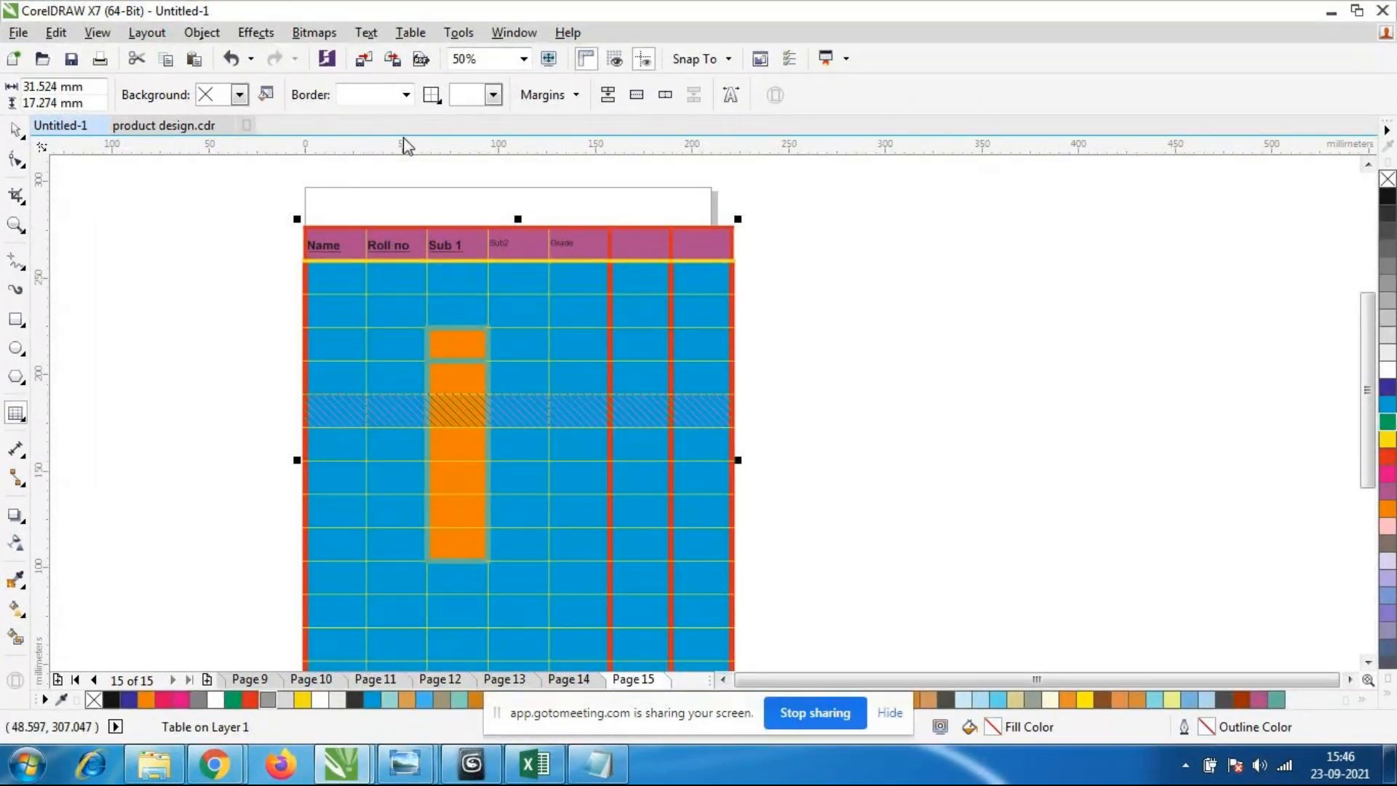
{"action": "left_click", "coordinate": [405, 95]}
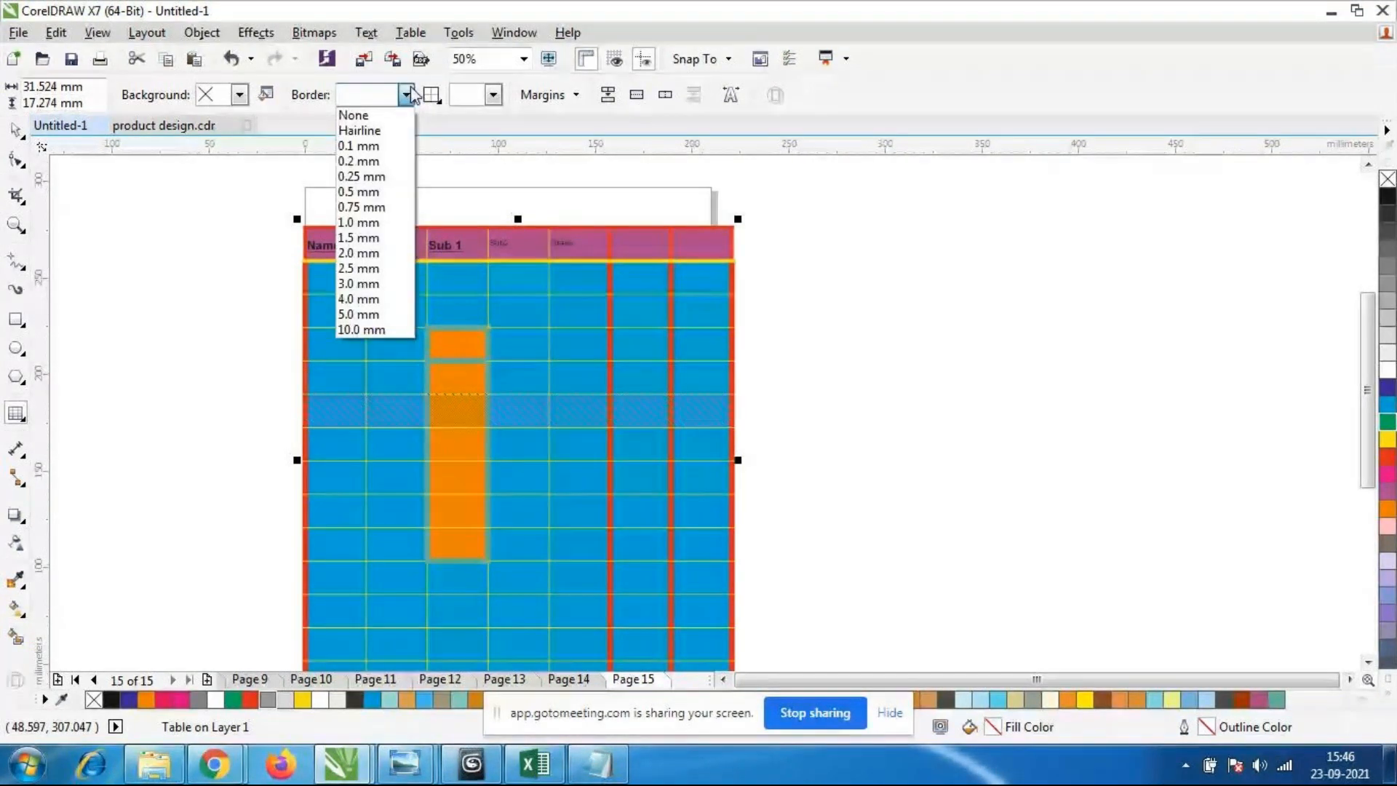
{"action": "left_click", "coordinate": [374, 283]}
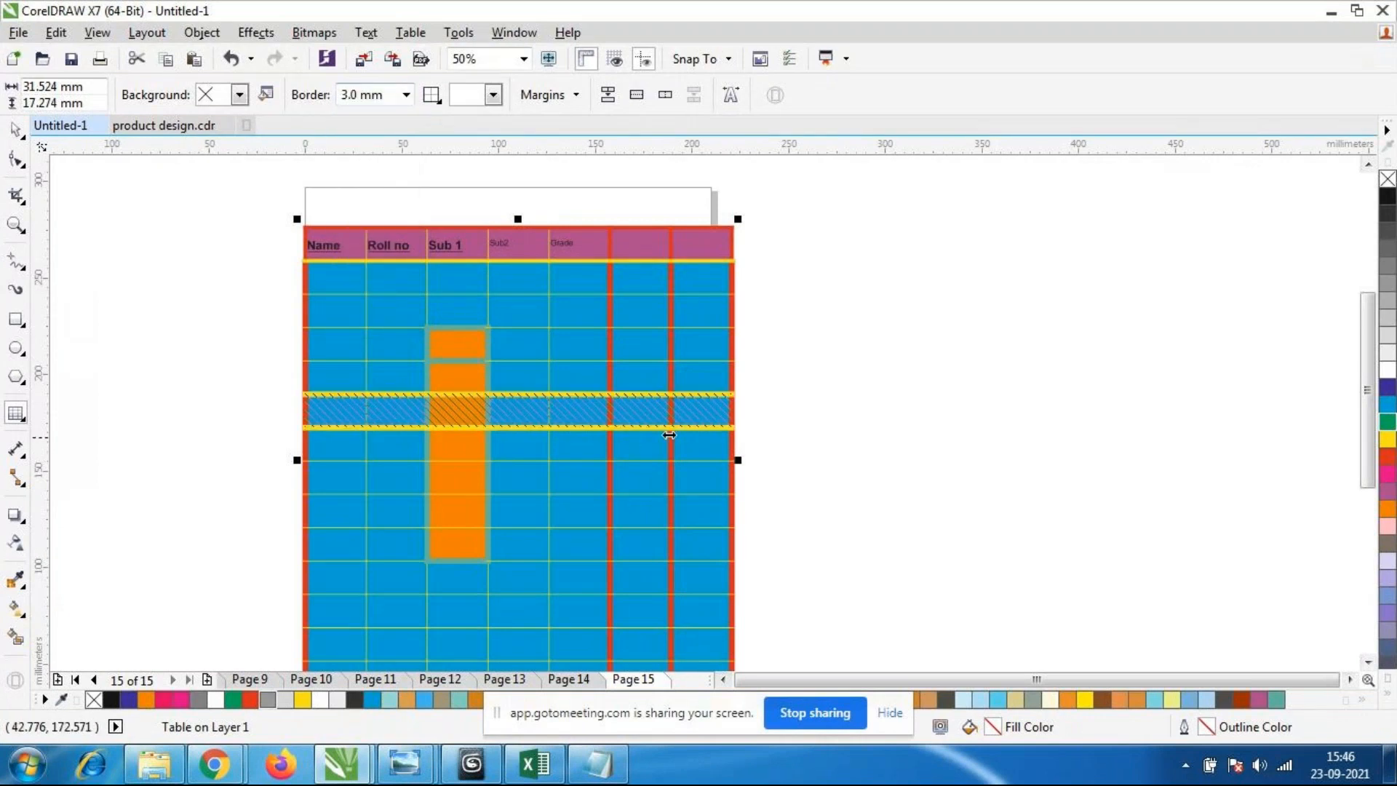
{"action": "left_click", "coordinate": [239, 94]}
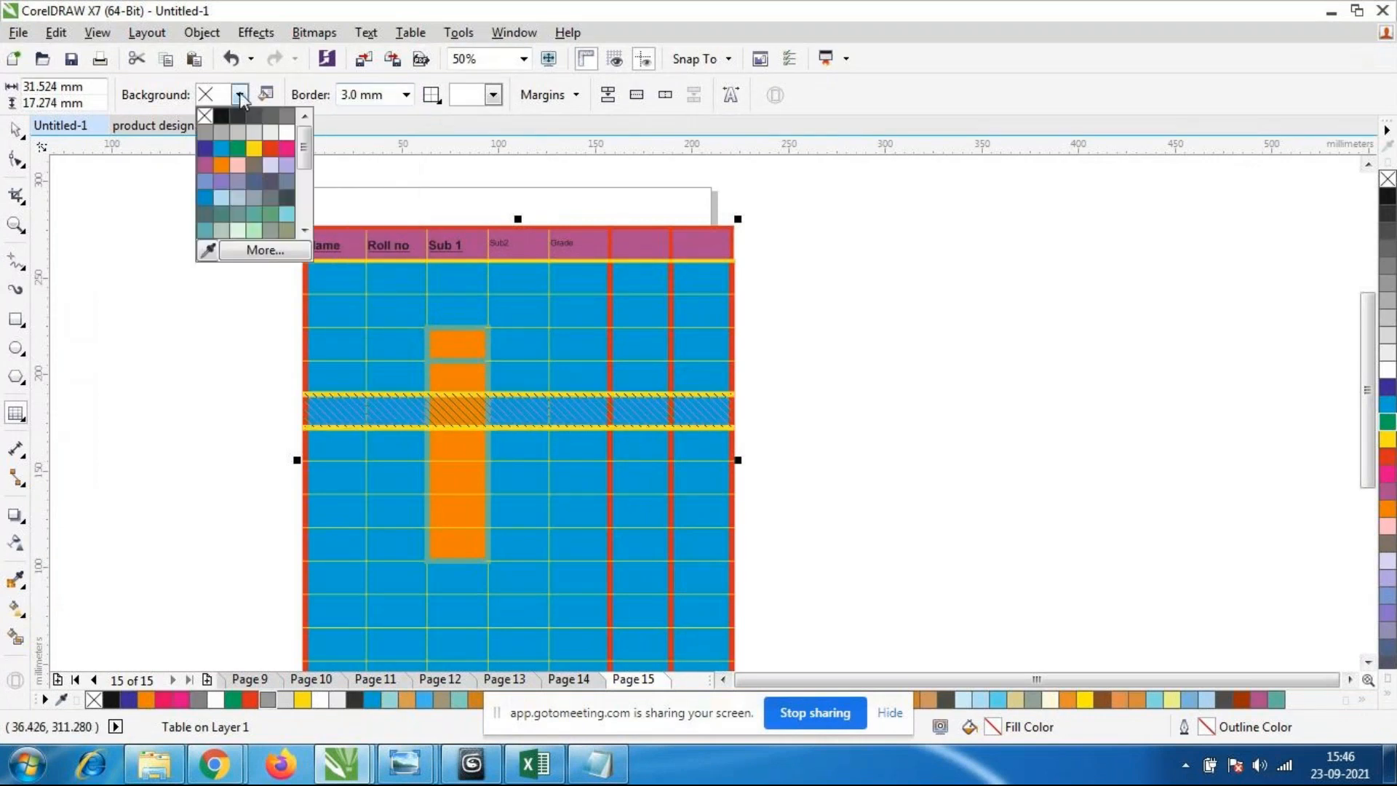
{"action": "left_click", "coordinate": [270, 165]}
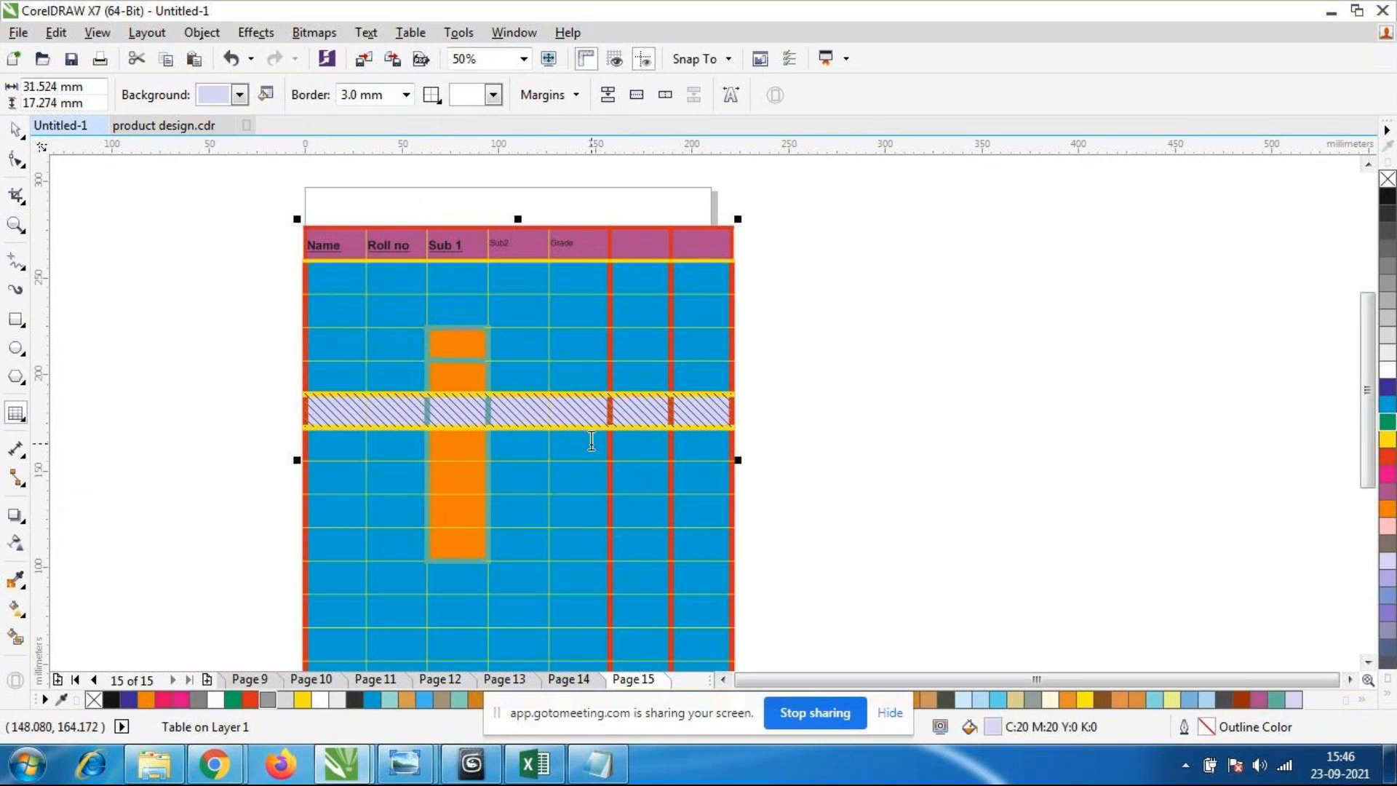
{"action": "scroll", "coordinate": [361, 367], "scroll_direction": "up", "scroll_amount": 1}
{"action": "scroll", "coordinate": [365, 369], "scroll_direction": "down", "scroll_amount": 1}
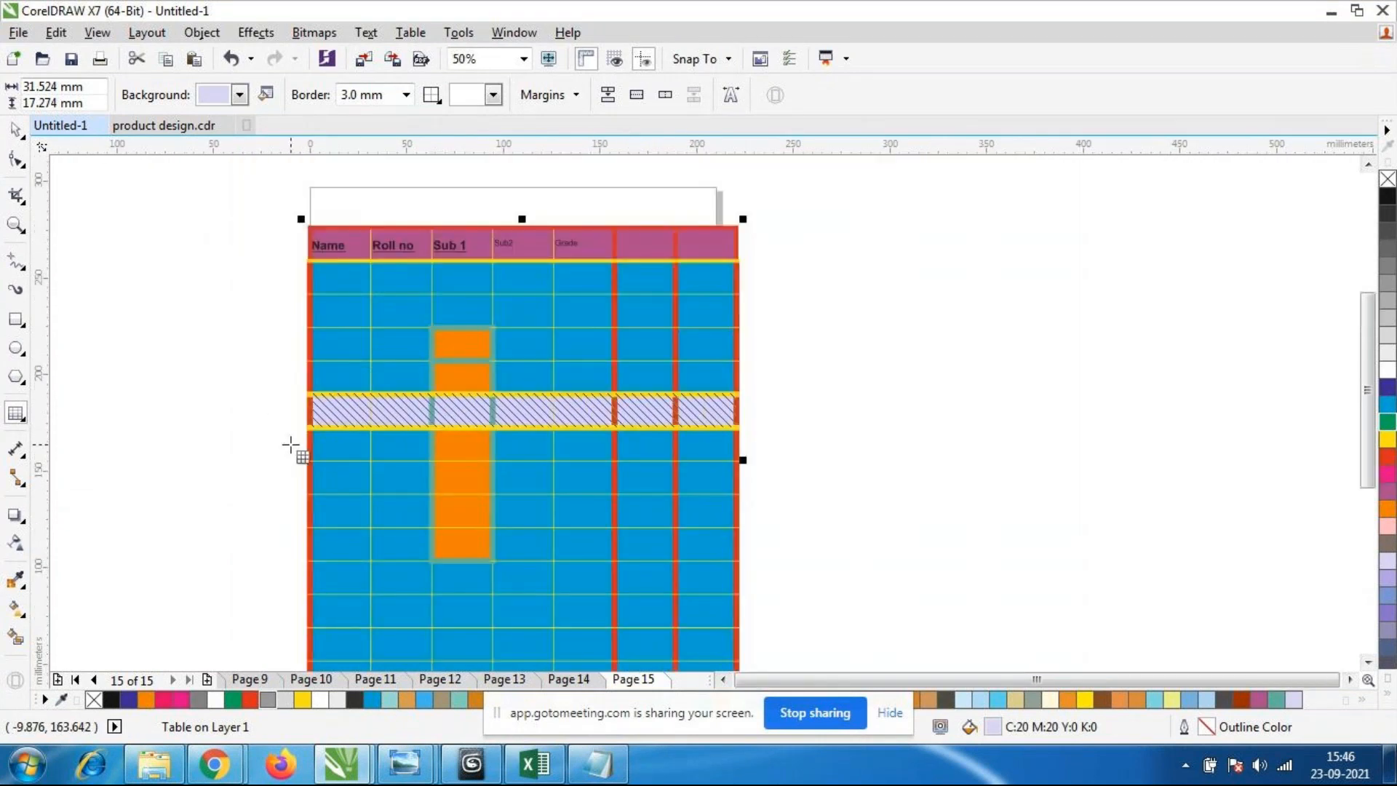
{"action": "left_click", "coordinate": [72, 369]}
{"action": "left_click", "coordinate": [15, 130]}
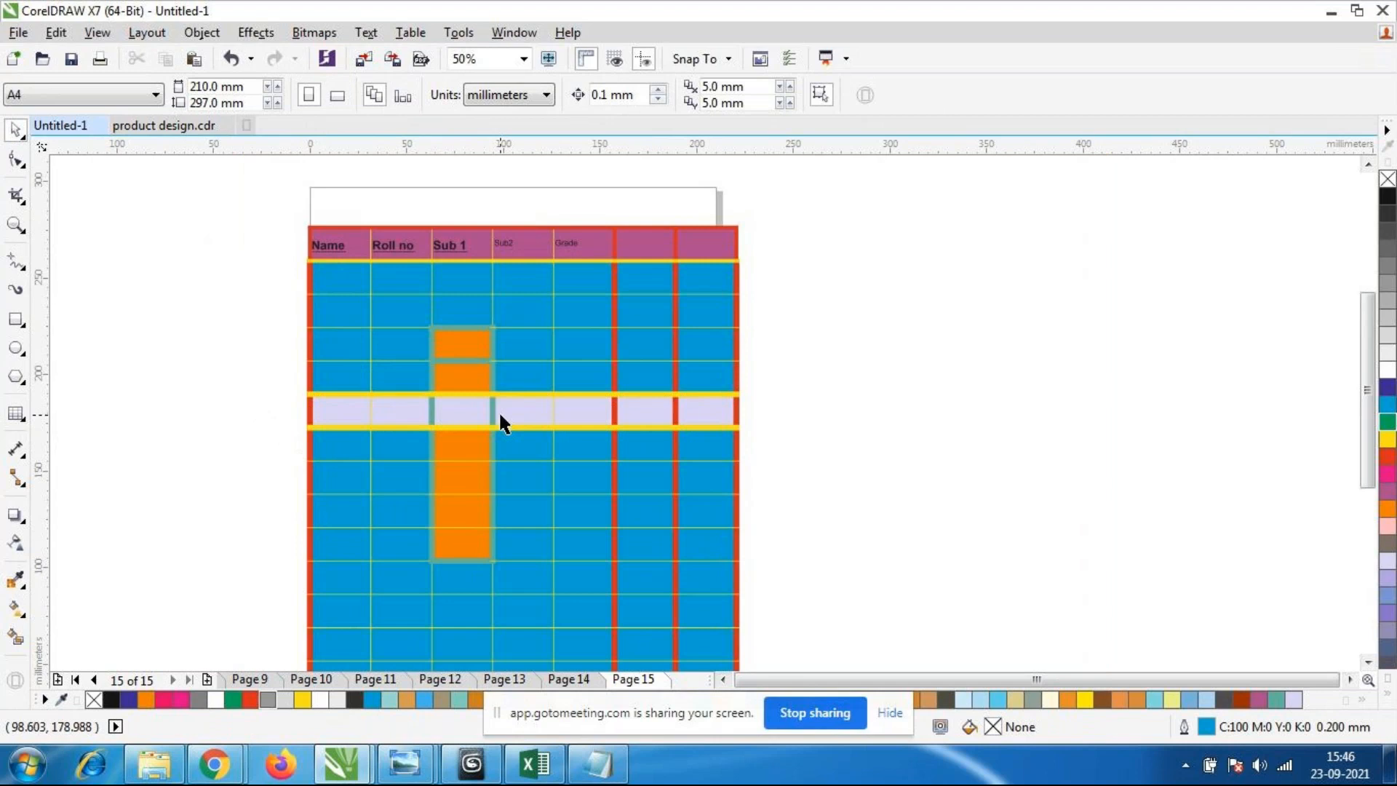
{"action": "double_click", "coordinate": [321, 461]}
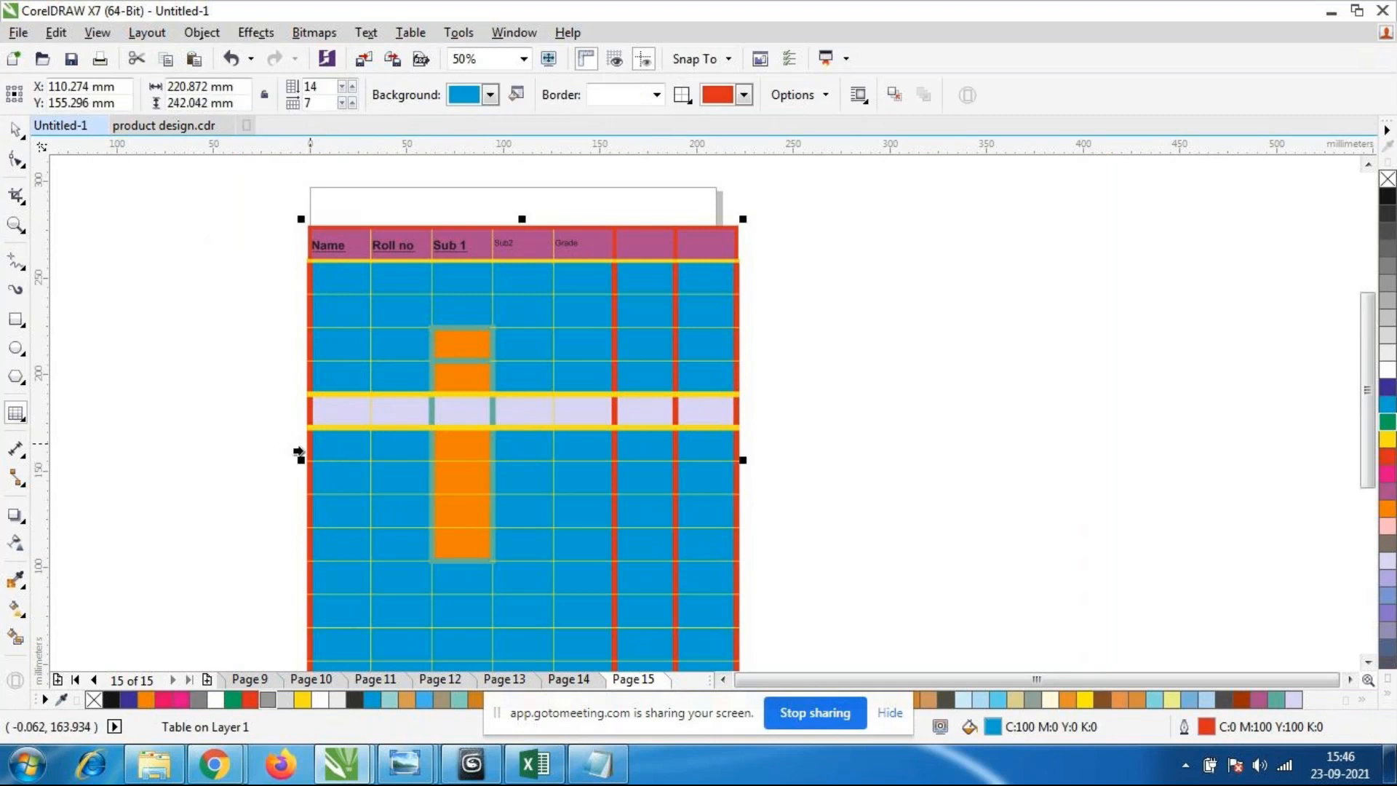
{"action": "left_click", "coordinate": [304, 344]}
{"action": "left_click", "coordinate": [410, 32]}
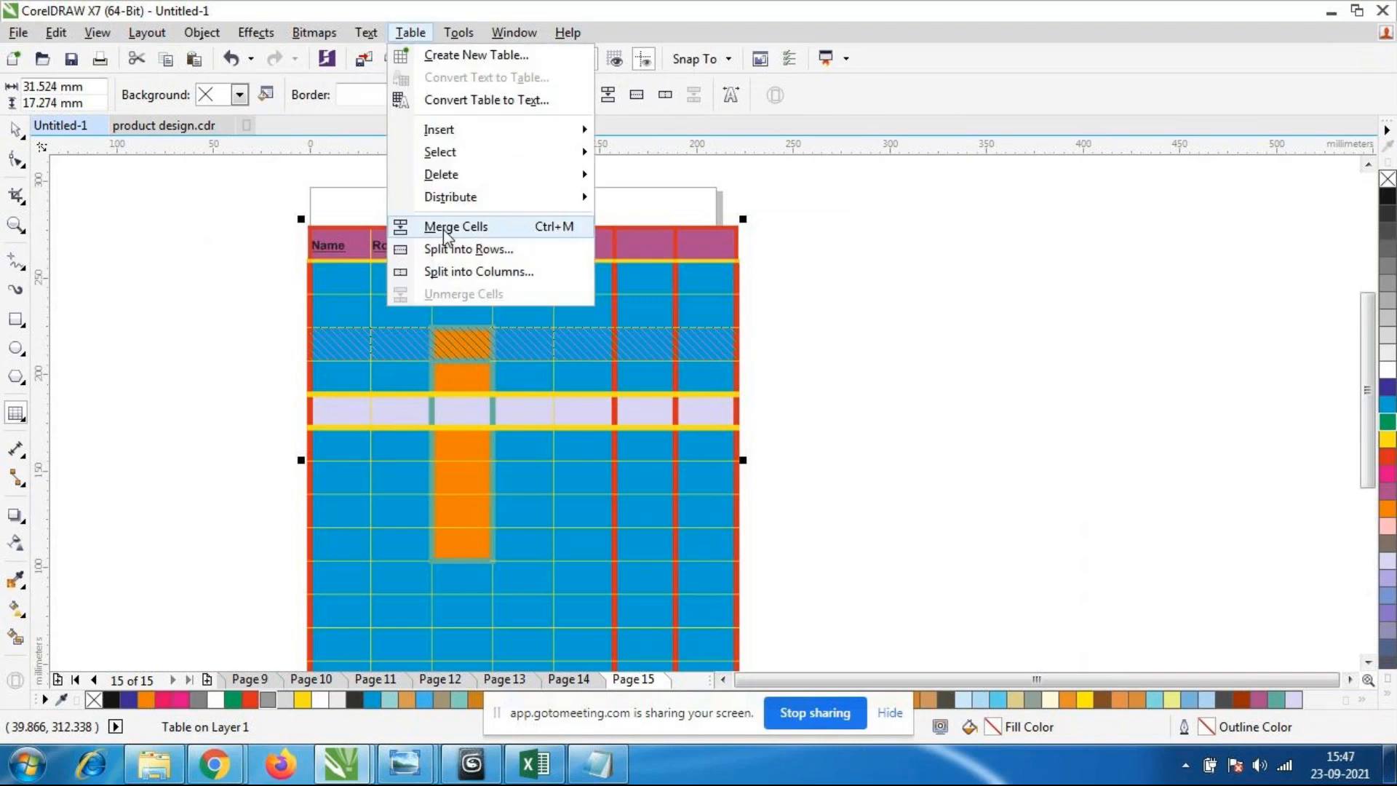
{"action": "left_click", "coordinate": [832, 414]}
Merge the two cells directly below the Sub 1 and Sub2 headers in the table's second row.
{"action": "scroll", "coordinate": [284, 291], "scroll_direction": "up", "scroll_amount": 2}
{"action": "scroll", "coordinate": [285, 291], "scroll_direction": "down", "scroll_amount": 1}
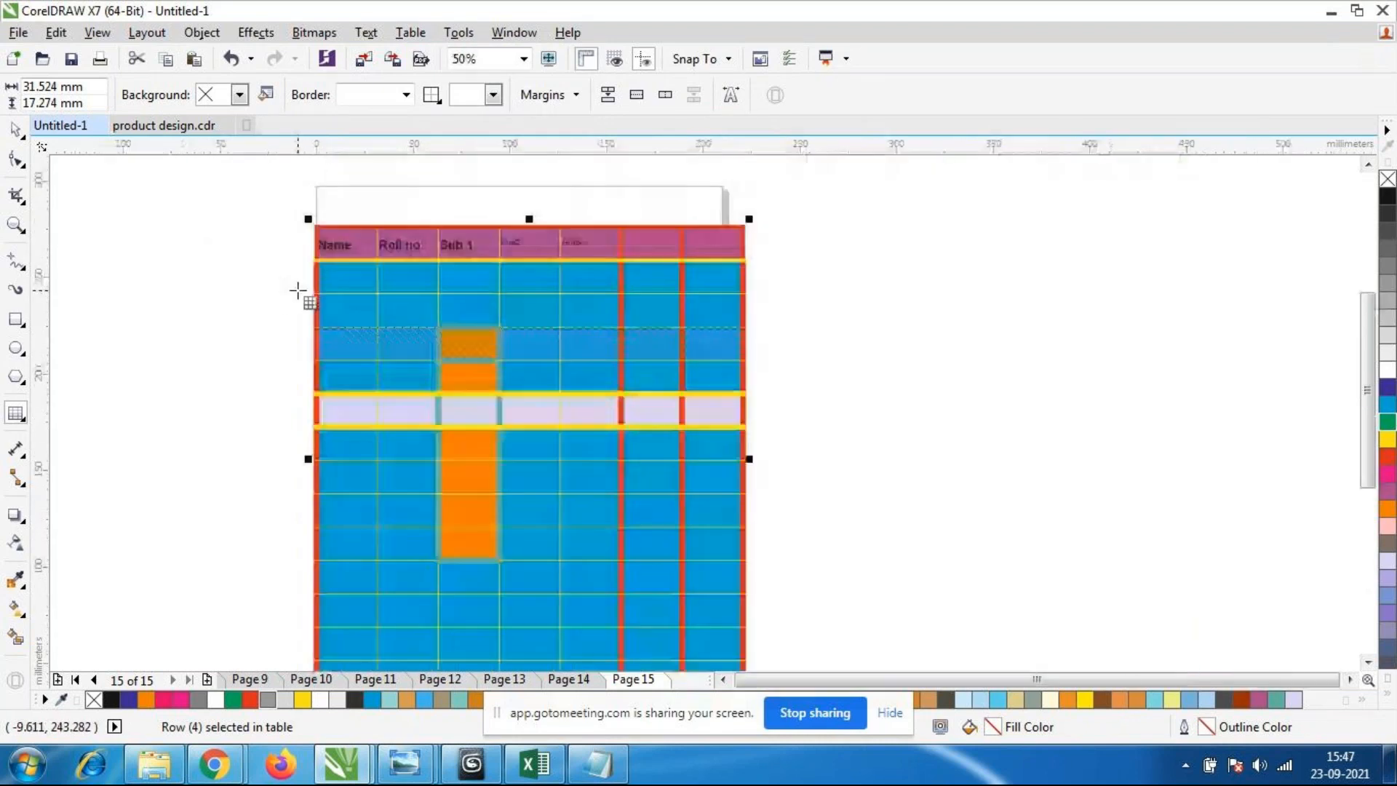
{"action": "scroll", "coordinate": [655, 277], "scroll_direction": "up", "scroll_amount": 1}
{"action": "left_click", "coordinate": [329, 308]}
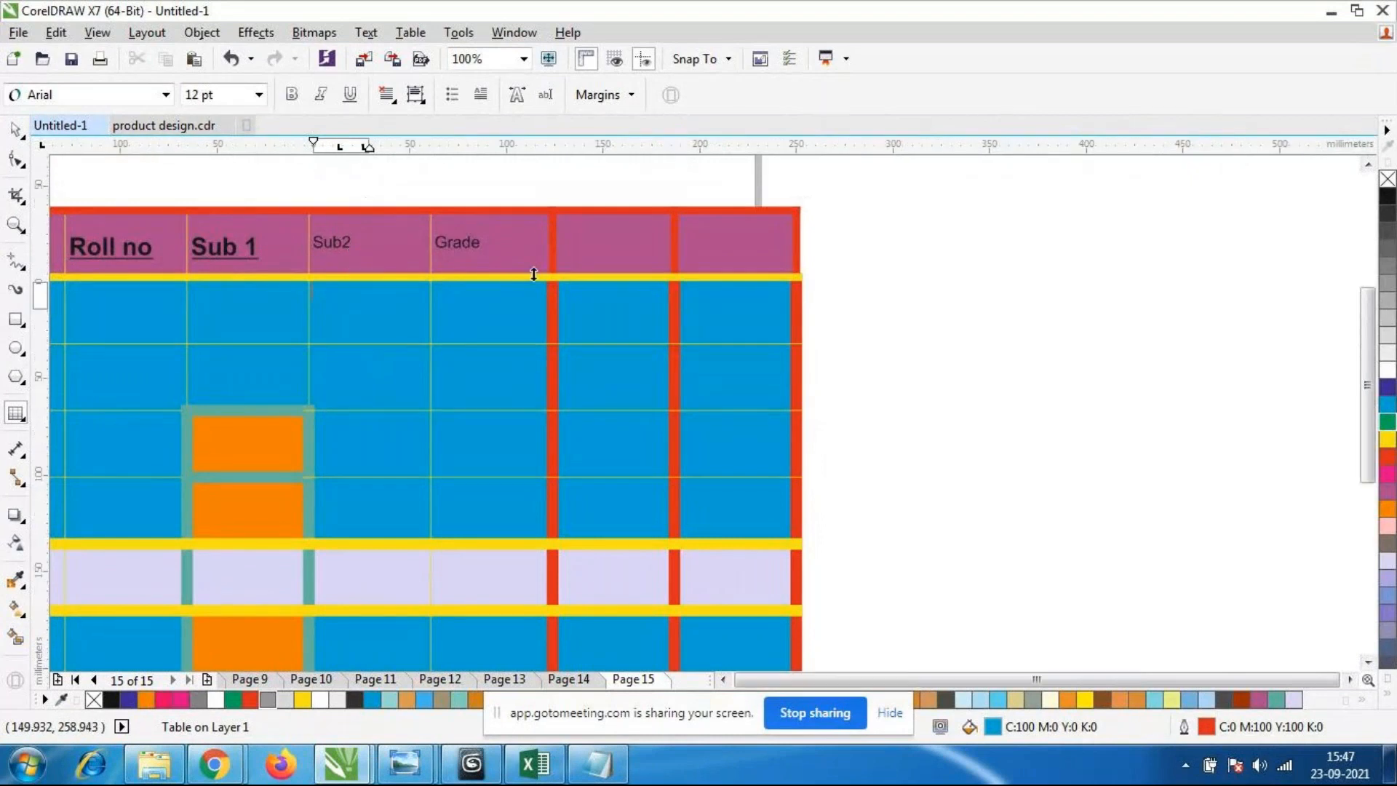
{"action": "scroll", "coordinate": [530, 274], "scroll_direction": "down", "scroll_amount": 1}
{"action": "scroll", "coordinate": [530, 274], "scroll_direction": "up", "scroll_amount": 1}
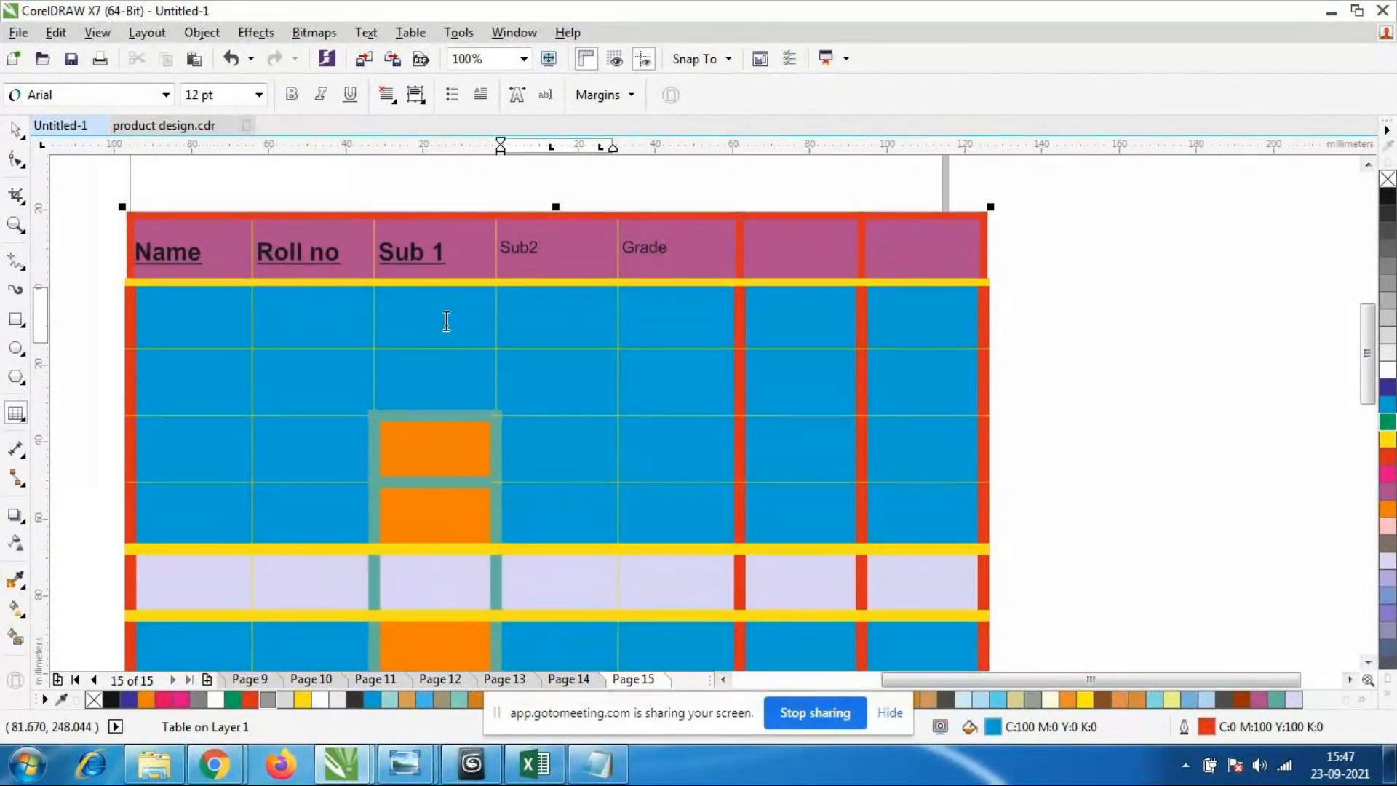
{"action": "left_click_drag", "start_coordinate": [428, 315], "coordinate": [540, 328]}
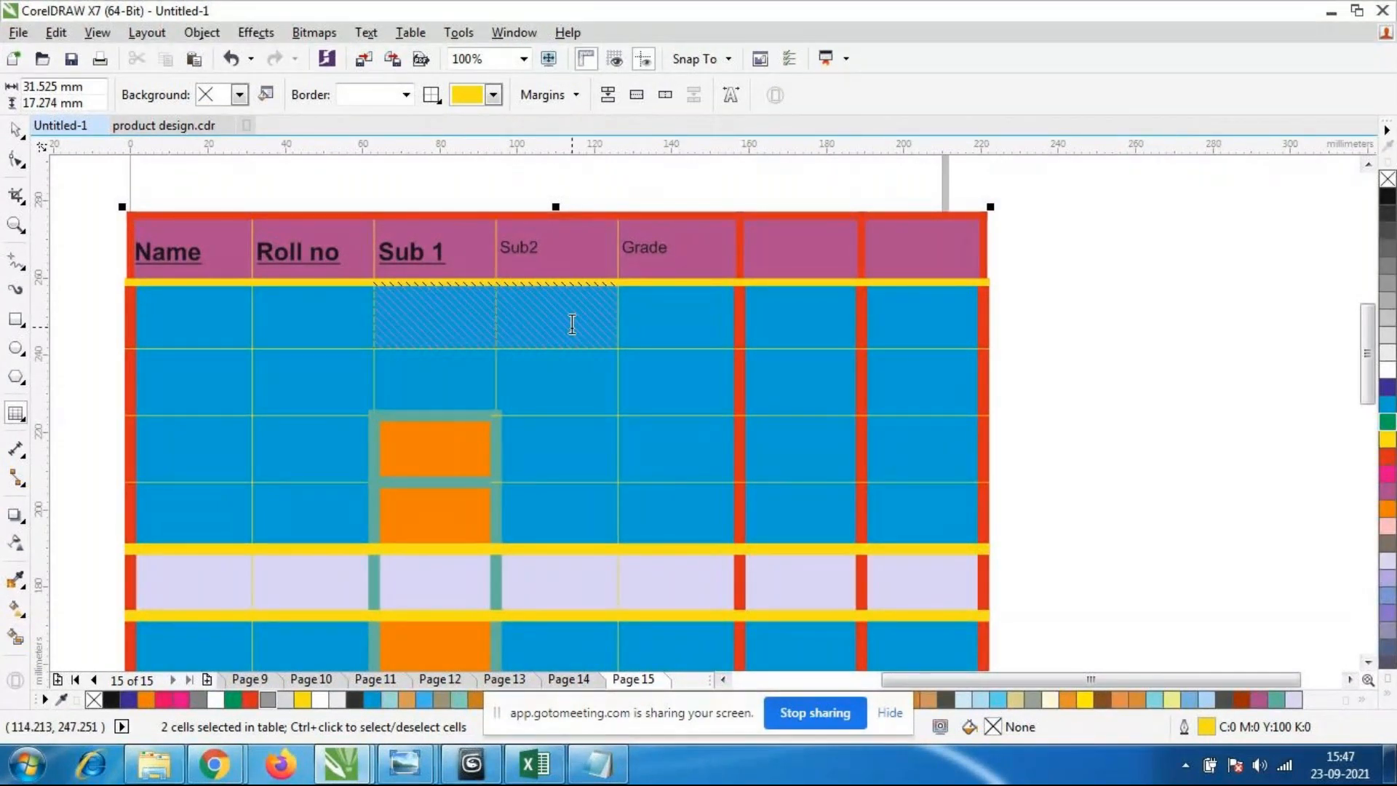
{"action": "left_click", "coordinate": [409, 34]}
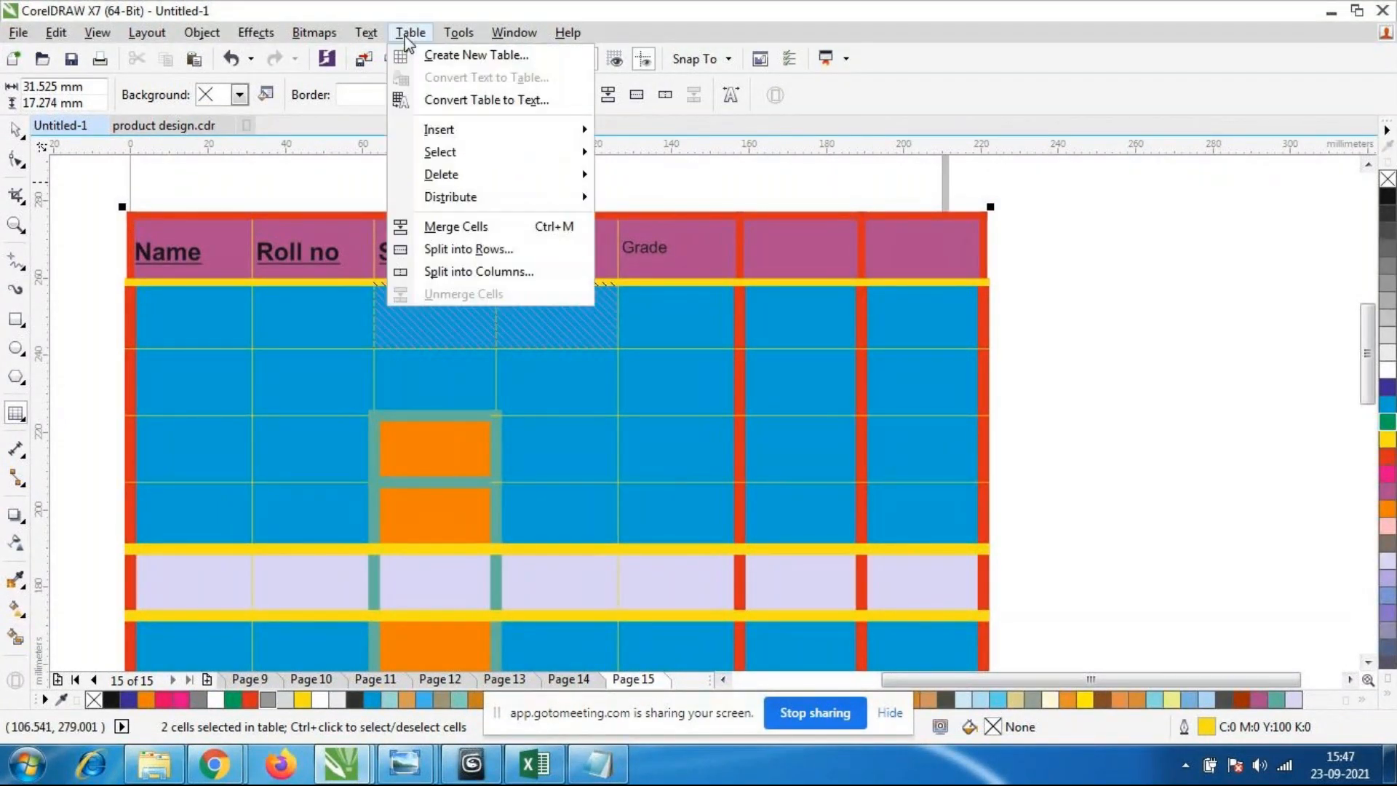
{"action": "left_click", "coordinate": [444, 226]}
Enter "Total" in the merged cell below Sub 1 and Sub2 and shift the text to the cell's horizontal middle.
{"action": "left_click", "coordinate": [511, 318]}
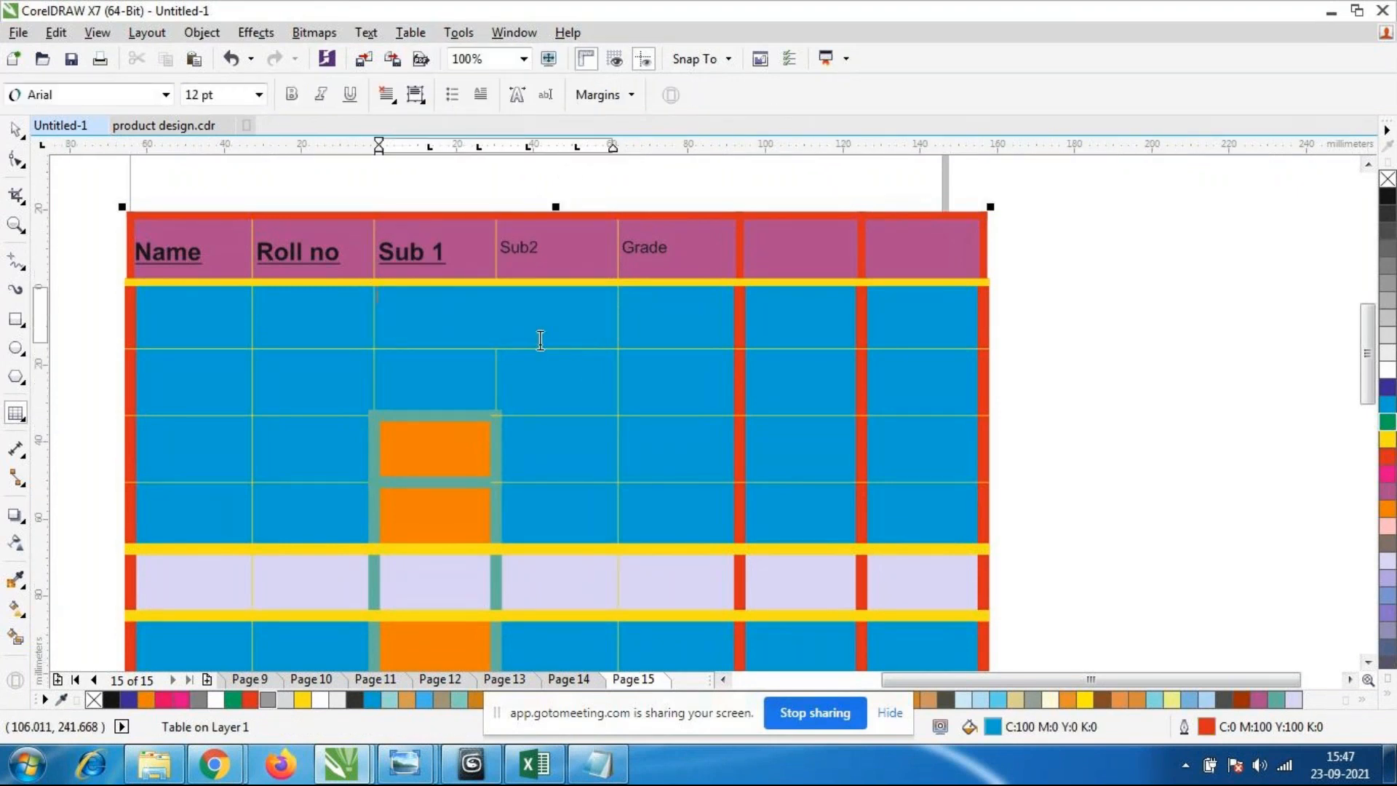
{"action": "type", "text": "Total"}
{"action": "left_click", "coordinate": [541, 340]}
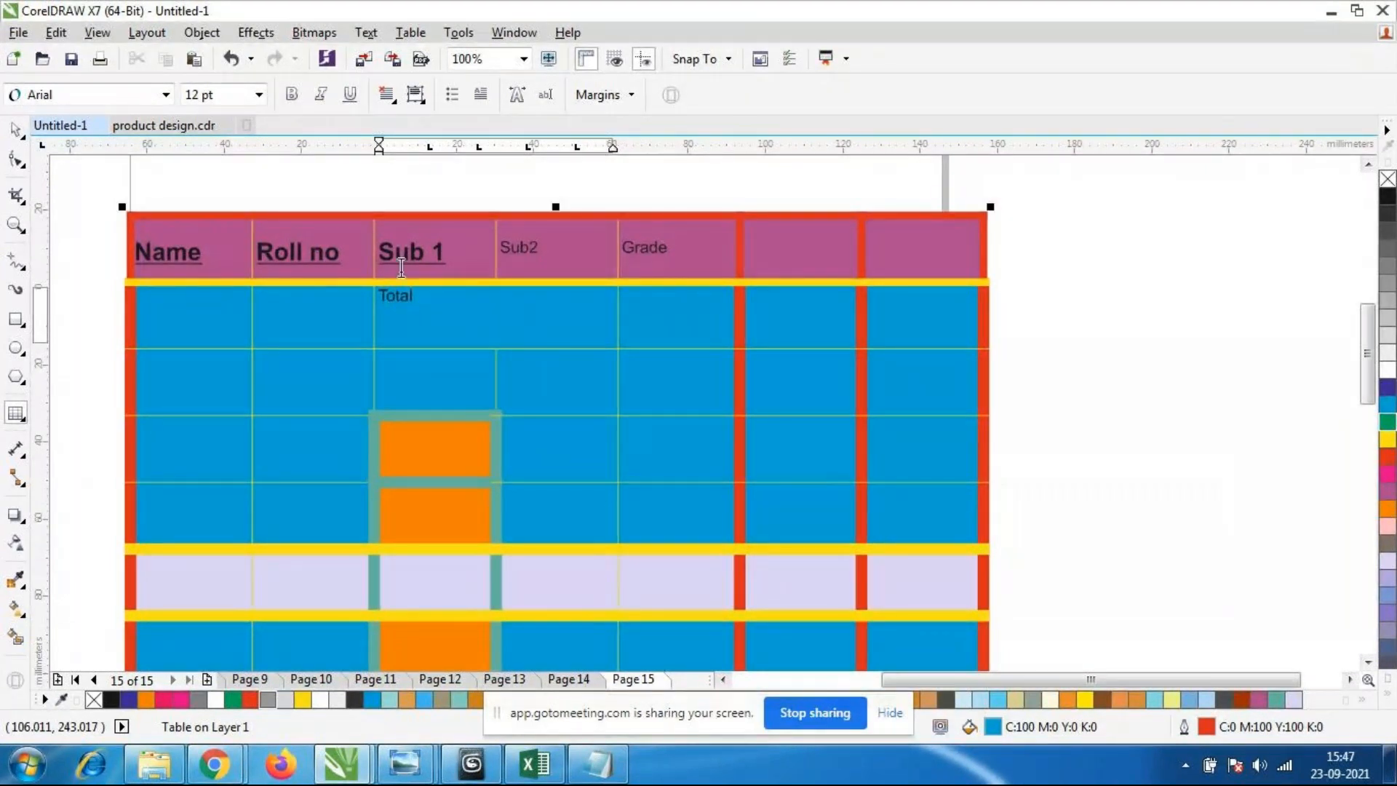
{"action": "left_click", "coordinate": [380, 302]}
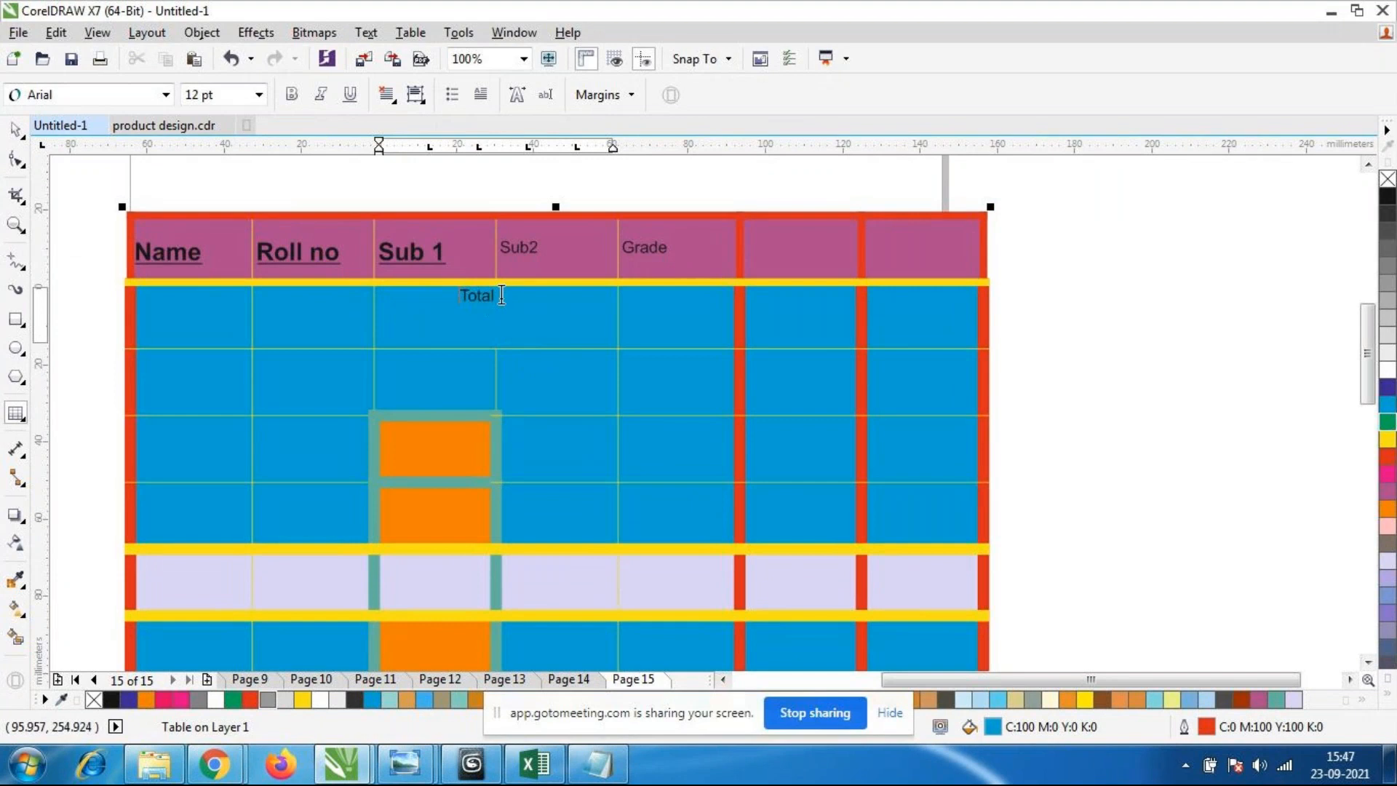
Set the font size of the word "Total" to 24 pt.
{"action": "left_click_drag", "start_coordinate": [502, 296], "coordinate": [483, 298]}
{"action": "left_click", "coordinate": [259, 95]}
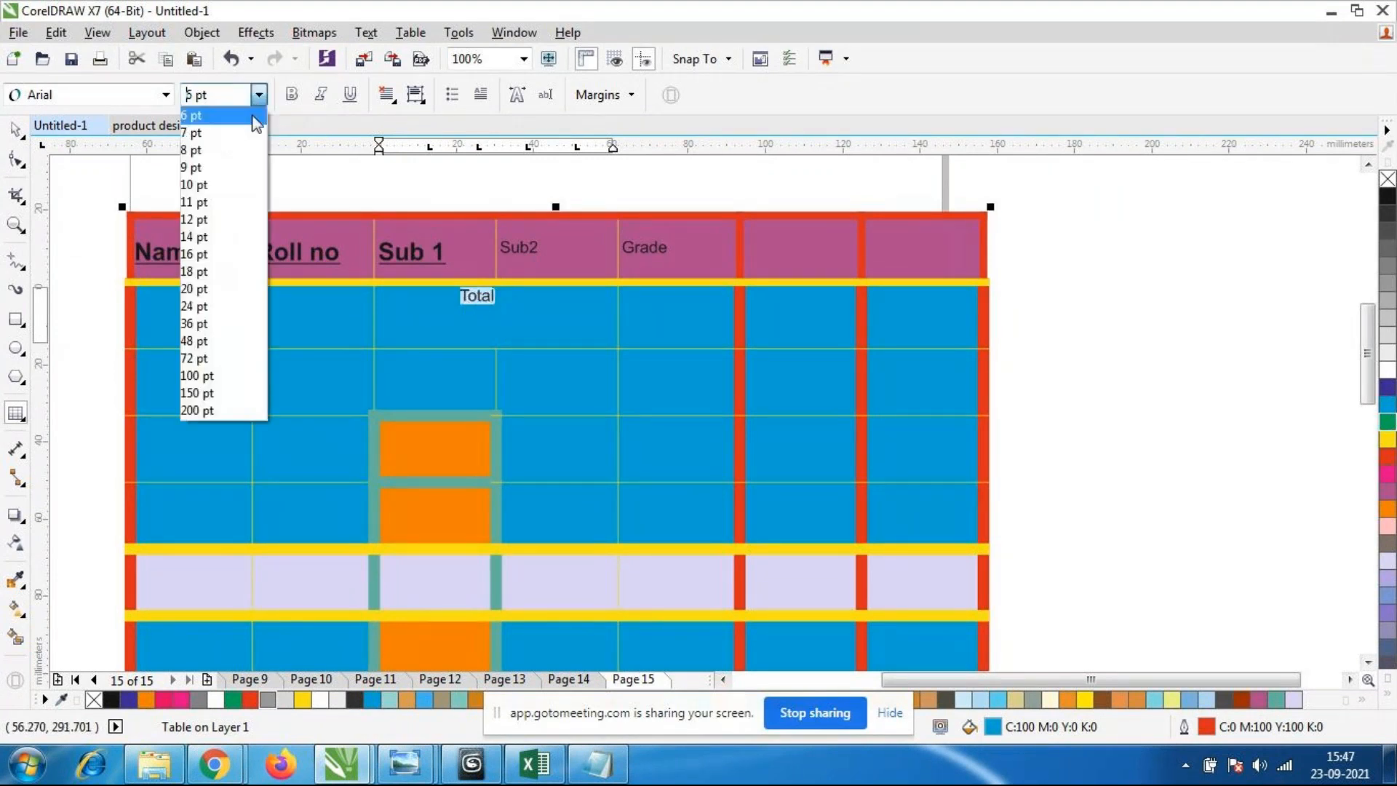
{"action": "left_click", "coordinate": [247, 307]}
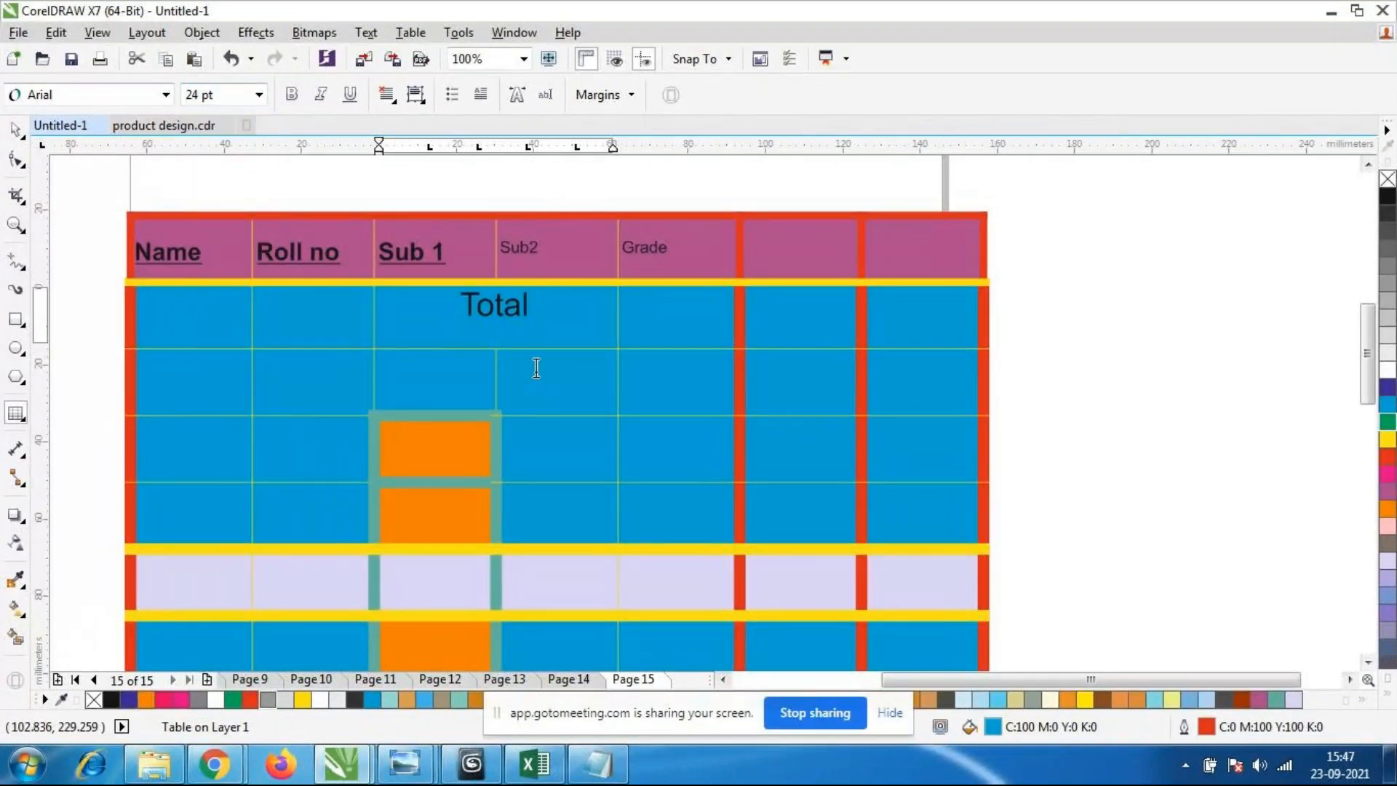
{"action": "left_click", "coordinate": [537, 369]}
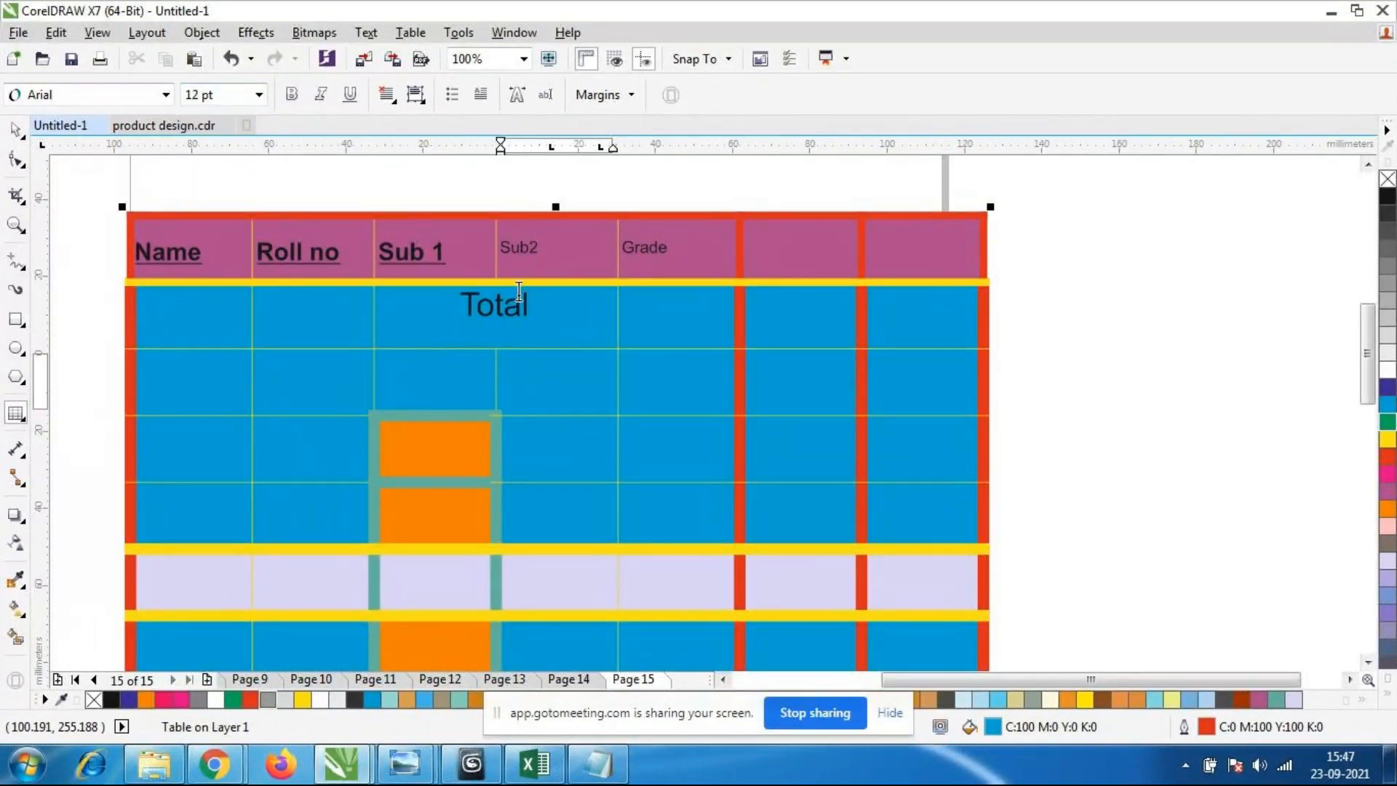
Examine the merged Total cell and the neighbouring headers up close and within the whole table.
{"action": "scroll", "coordinate": [564, 294], "scroll_direction": "down", "scroll_amount": 1}
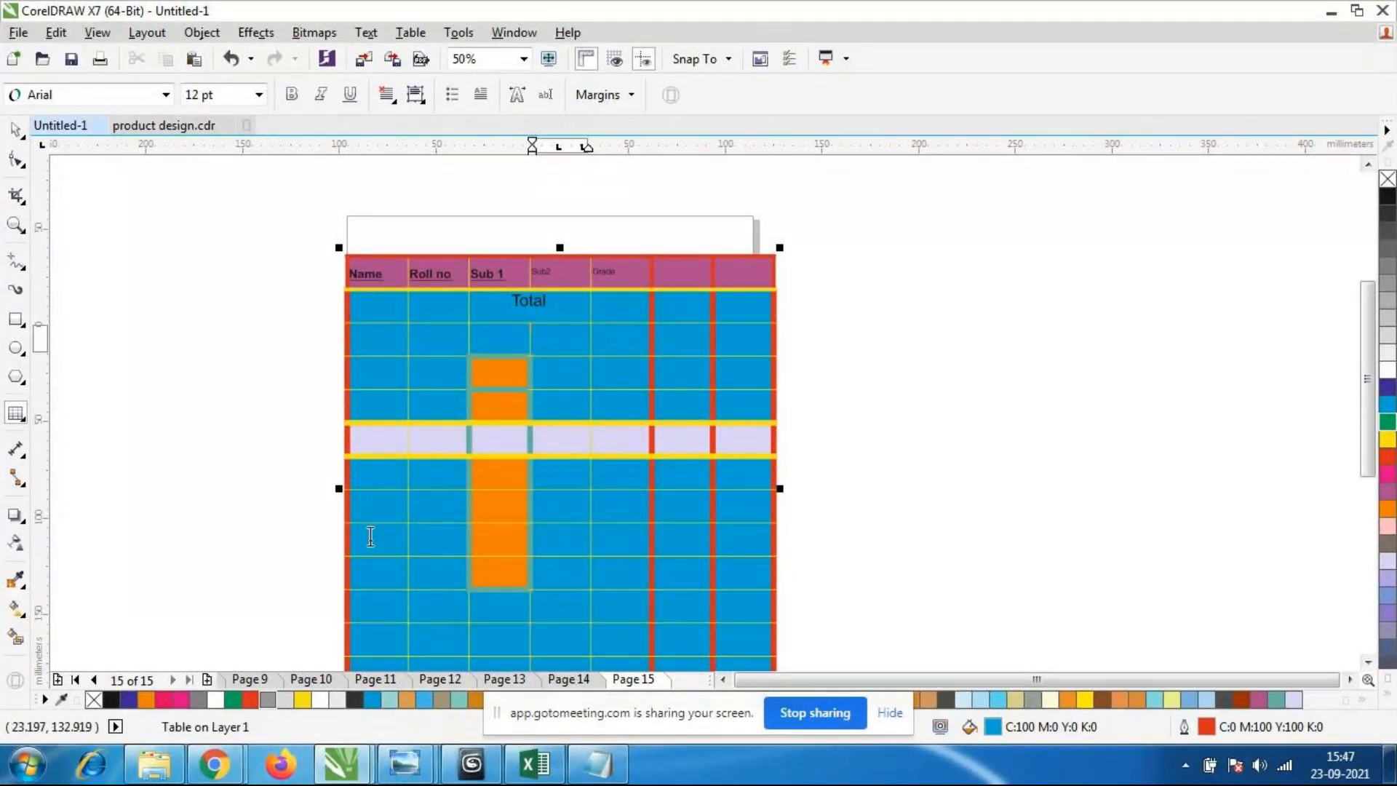
{"action": "scroll", "coordinate": [490, 536], "scroll_direction": "up", "scroll_amount": 1}
{"action": "scroll", "coordinate": [496, 539], "scroll_direction": "down", "scroll_amount": 1}
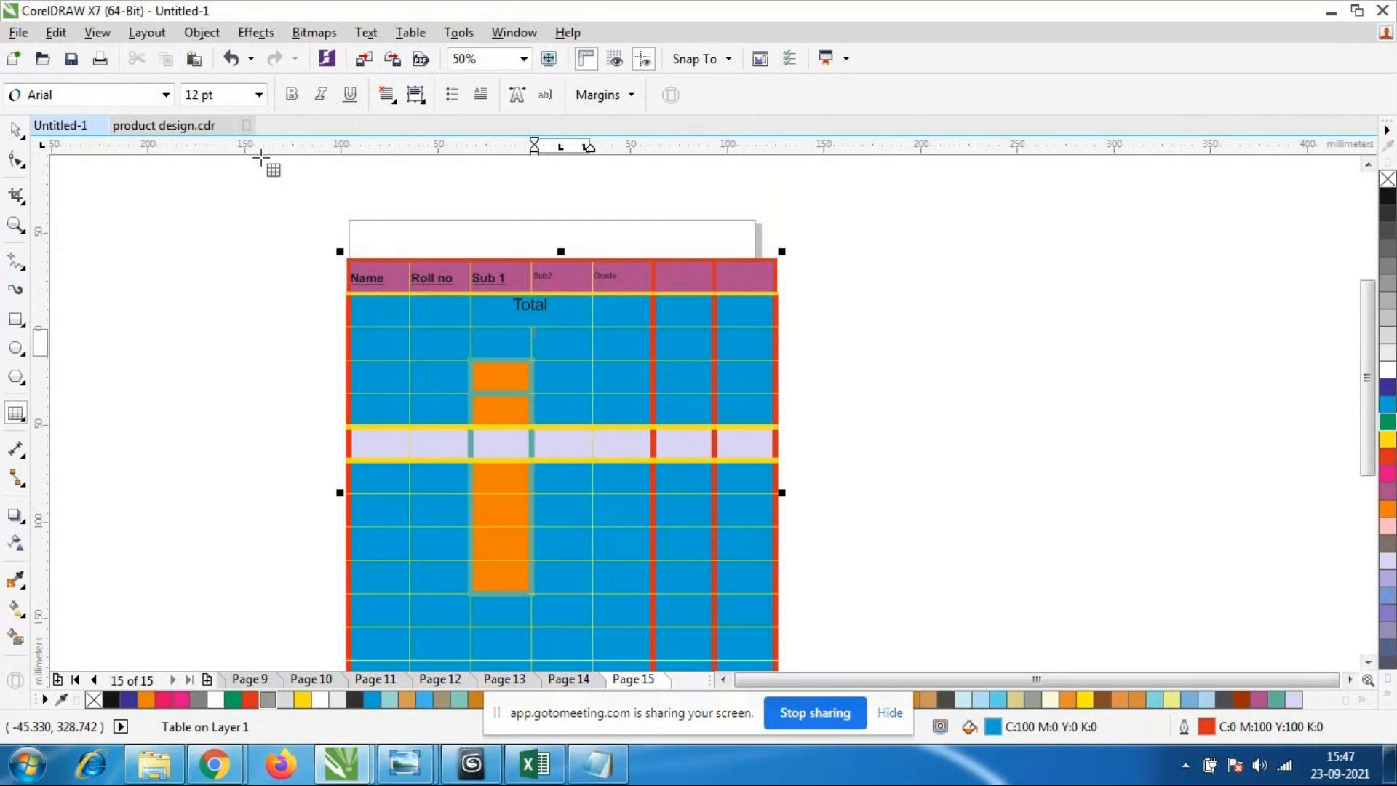
{"action": "scroll", "coordinate": [414, 290], "scroll_direction": "up", "scroll_amount": 1}
{"action": "scroll", "coordinate": [359, 274], "scroll_direction": "up", "scroll_amount": 1}
{"action": "scroll", "coordinate": [359, 276], "scroll_direction": "down", "scroll_amount": 1}
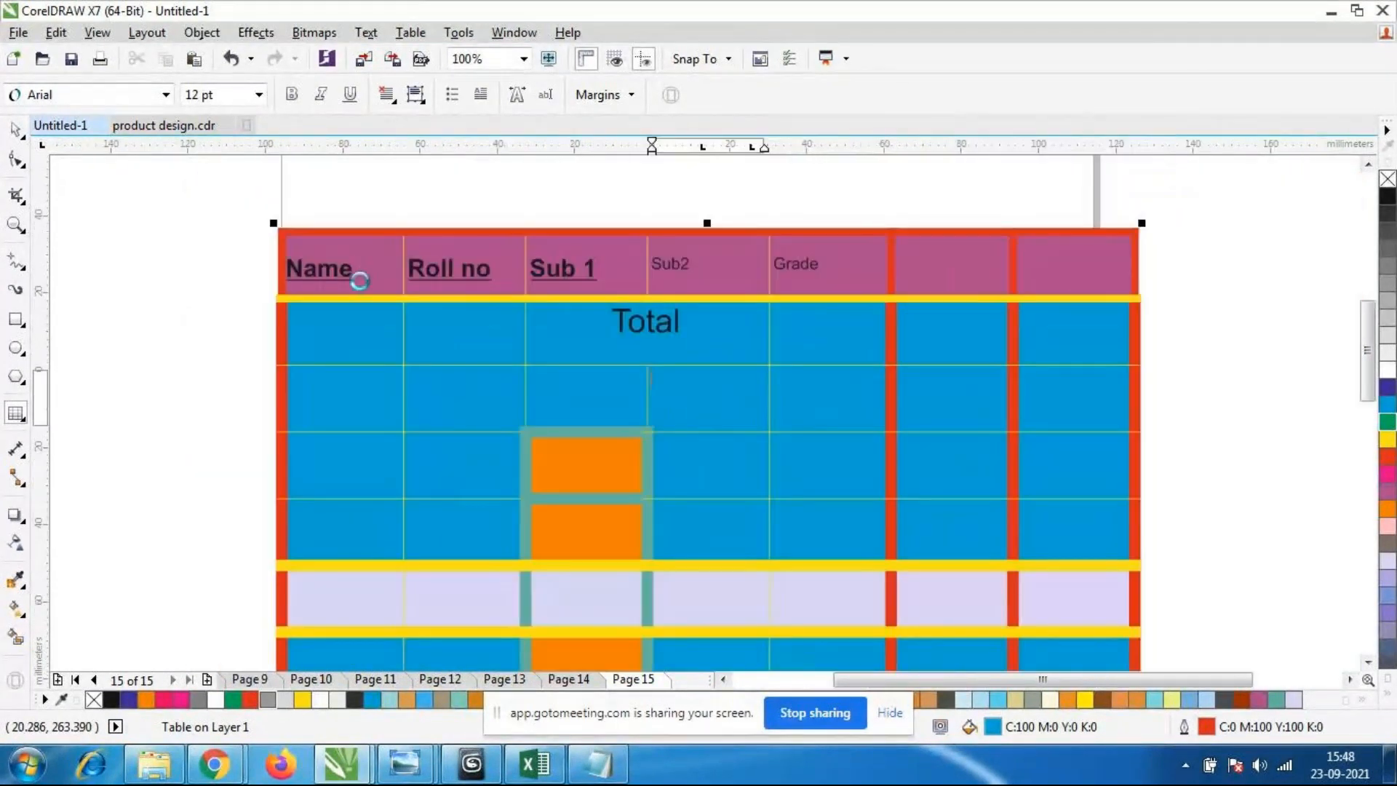
{"action": "scroll", "coordinate": [349, 287], "scroll_direction": "up", "scroll_amount": 1}
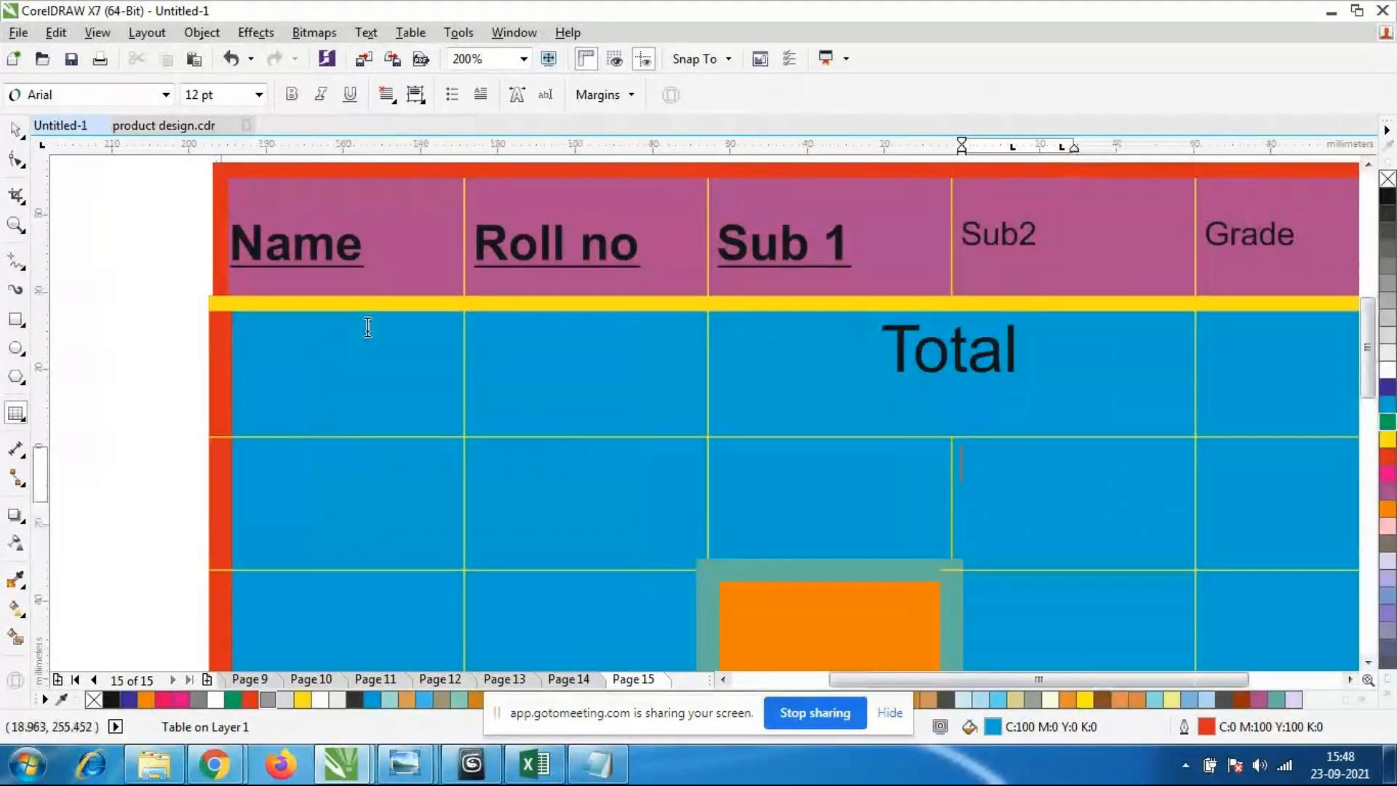
{"action": "scroll", "coordinate": [359, 331], "scroll_direction": "down", "scroll_amount": 1}
{"action": "scroll", "coordinate": [400, 304], "scroll_direction": "up", "scroll_amount": 1}
{"action": "scroll", "coordinate": [422, 239], "scroll_direction": "down", "scroll_amount": 1}
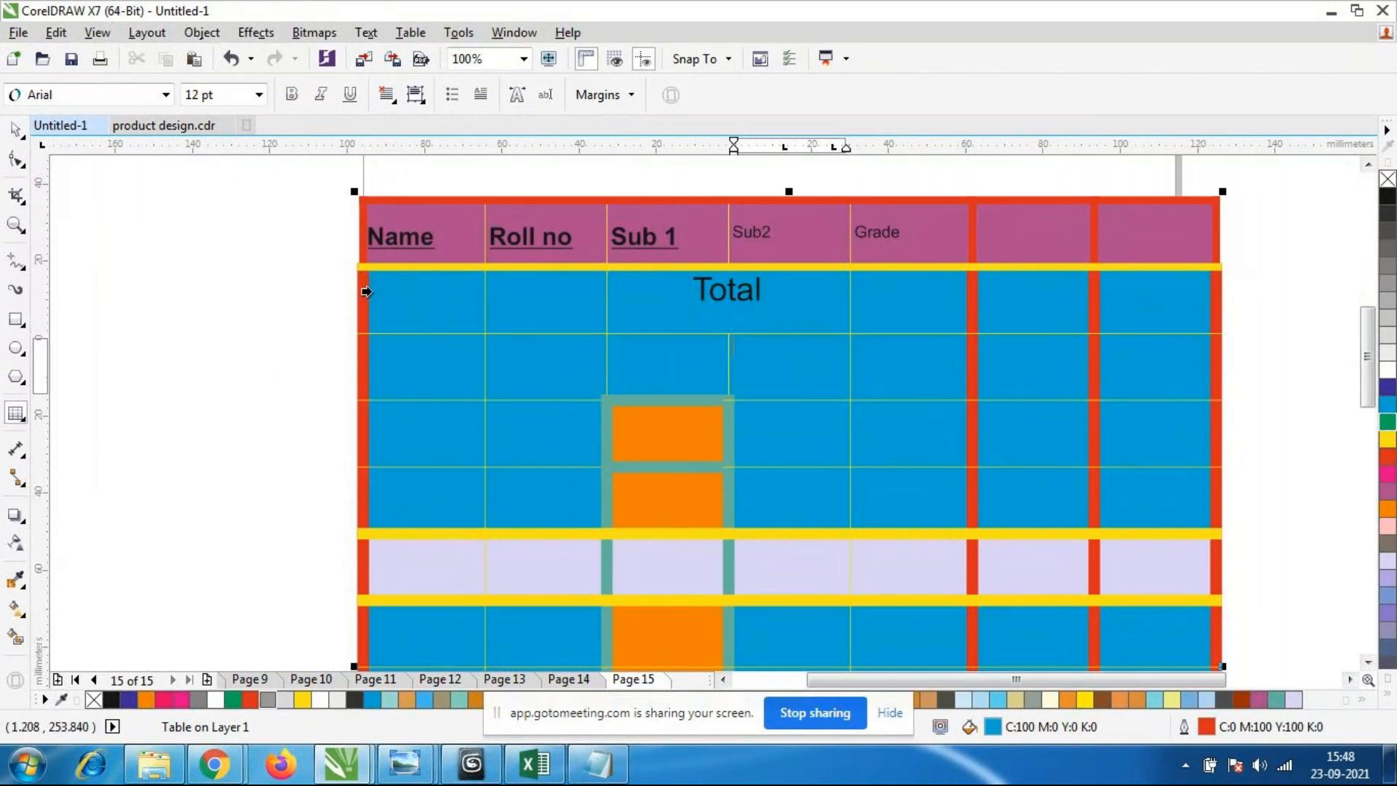
Split the cell directly below the Name header into 2 columns.
{"action": "mouse_move", "coordinate": [381, 289]}
{"action": "left_mouse_down"}
{"action": "mouse_move", "coordinate": [417, 326]}
{"action": "mouse_move", "coordinate": [455, 332]}
{"action": "left_mouse_up"}
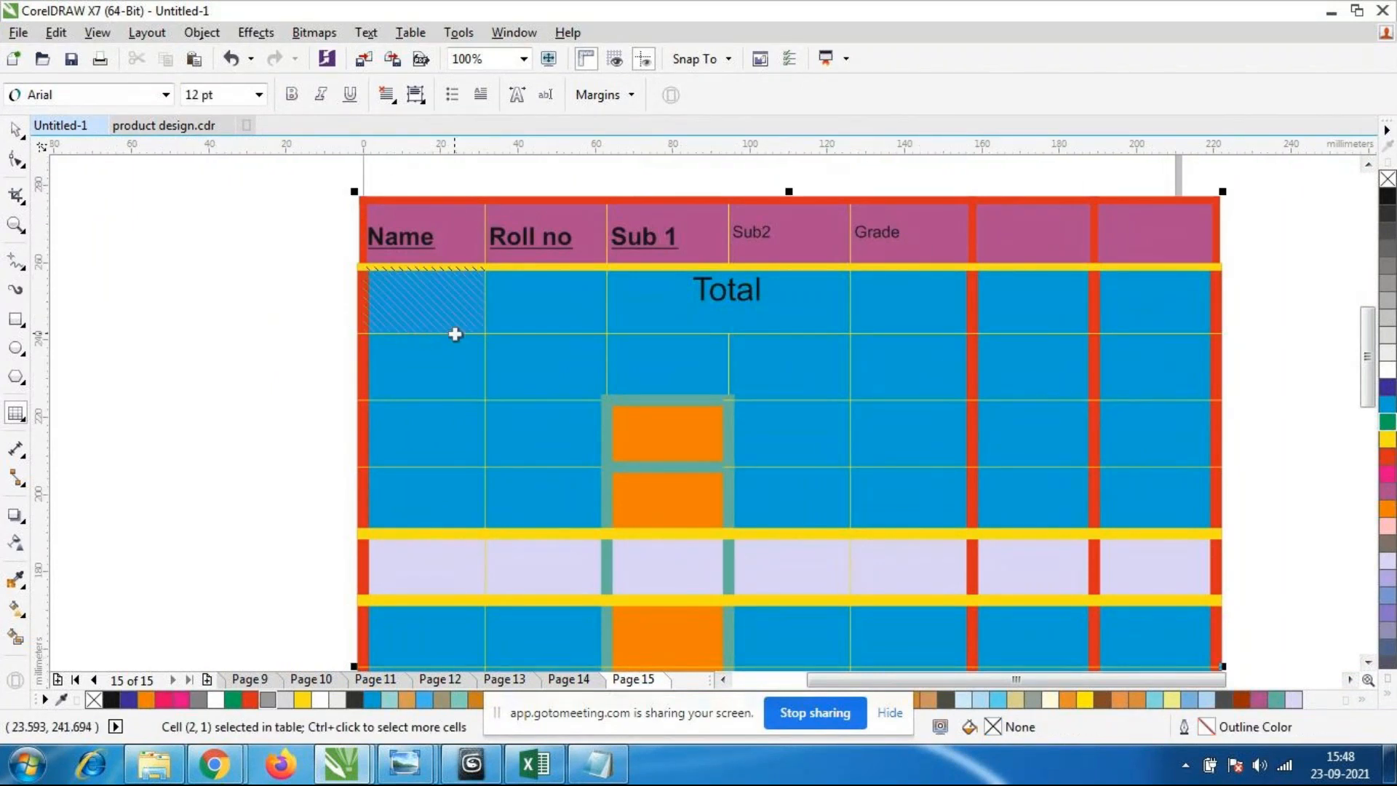
{"action": "left_click", "coordinate": [411, 33]}
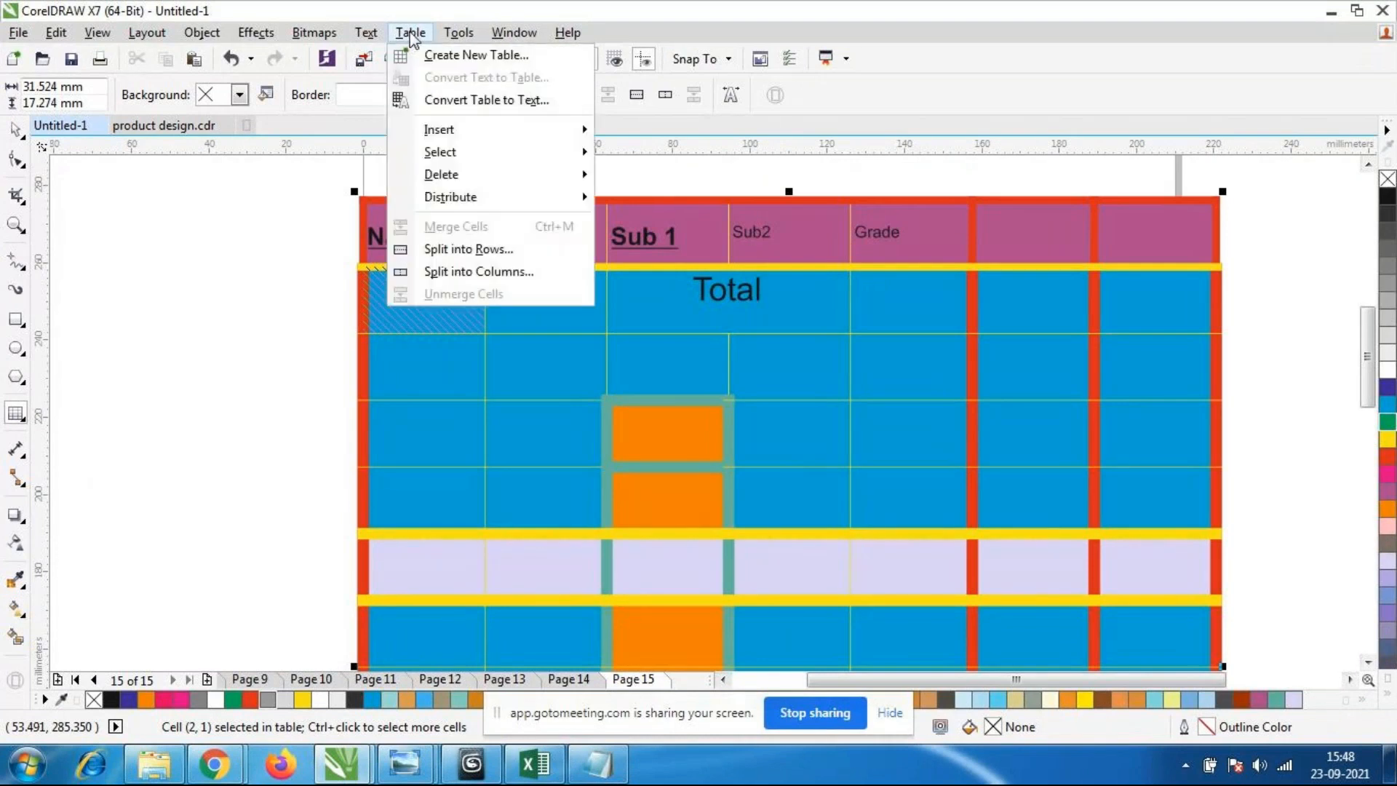
{"action": "left_click", "coordinate": [481, 271]}
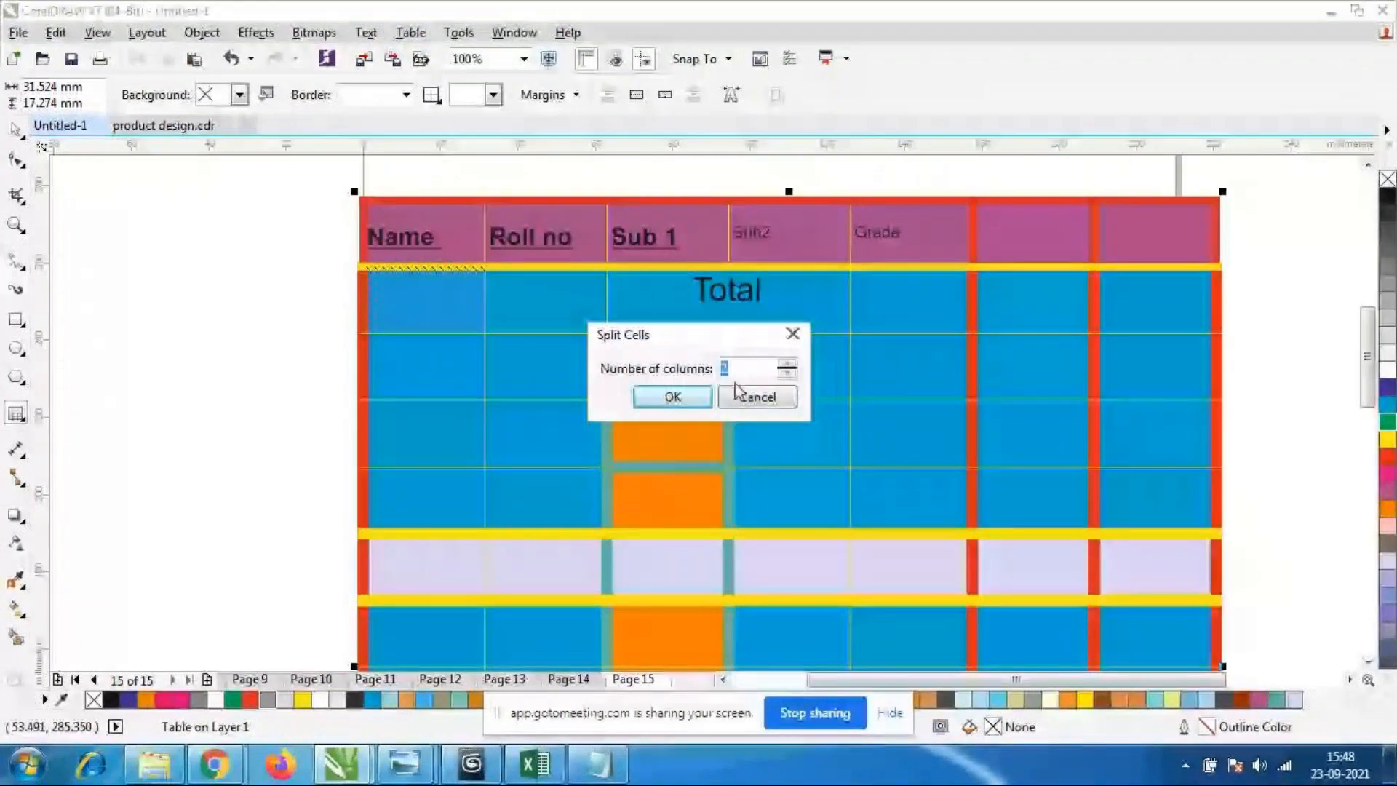
{"action": "key", "text": "Return"}
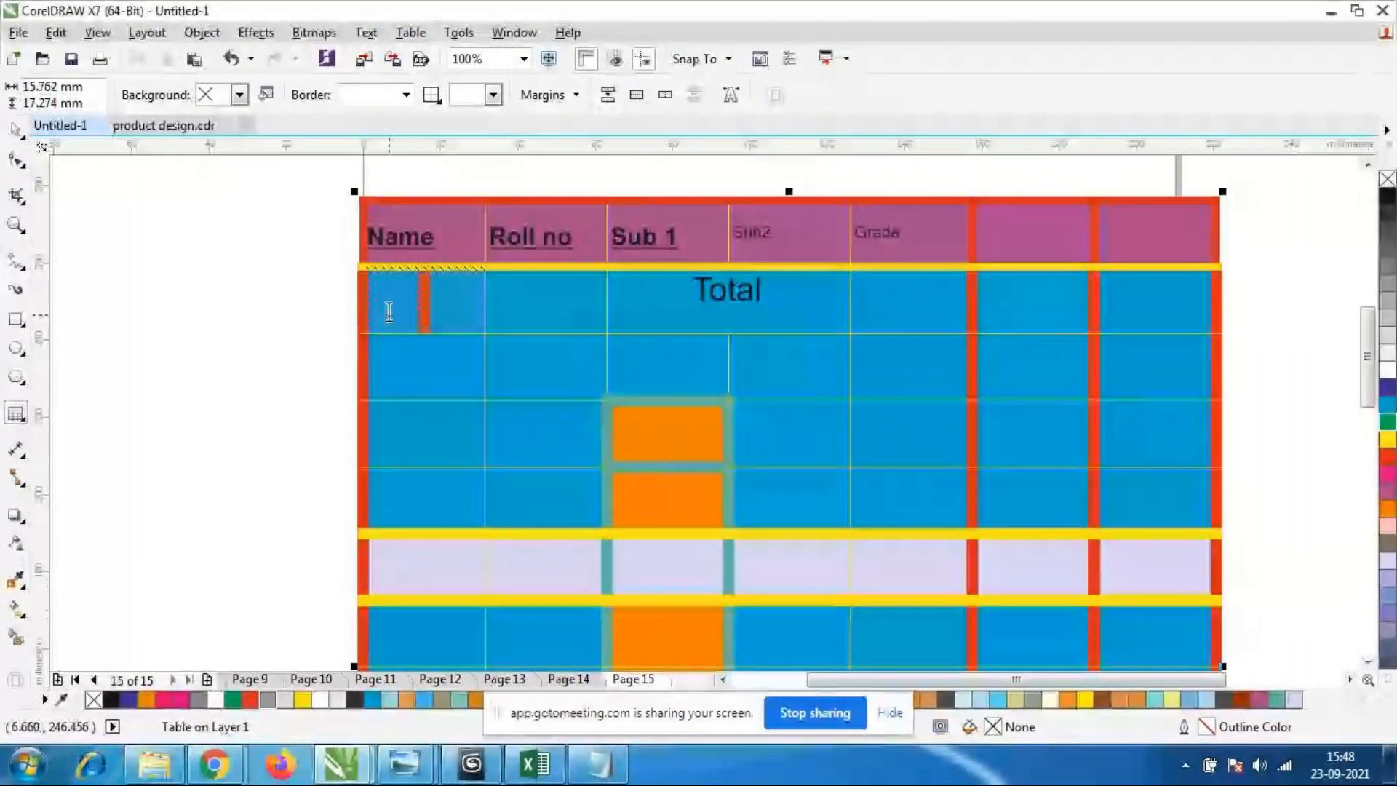
{"action": "left_click", "coordinate": [390, 311]}
Shift the right borders of the Name, Roll no, Sub 1 and Grade columns to about 50, 72, 103 and 164 mm on the ruler.
{"action": "left_click_drag", "start_coordinate": [485, 216], "coordinate": [559, 216]}
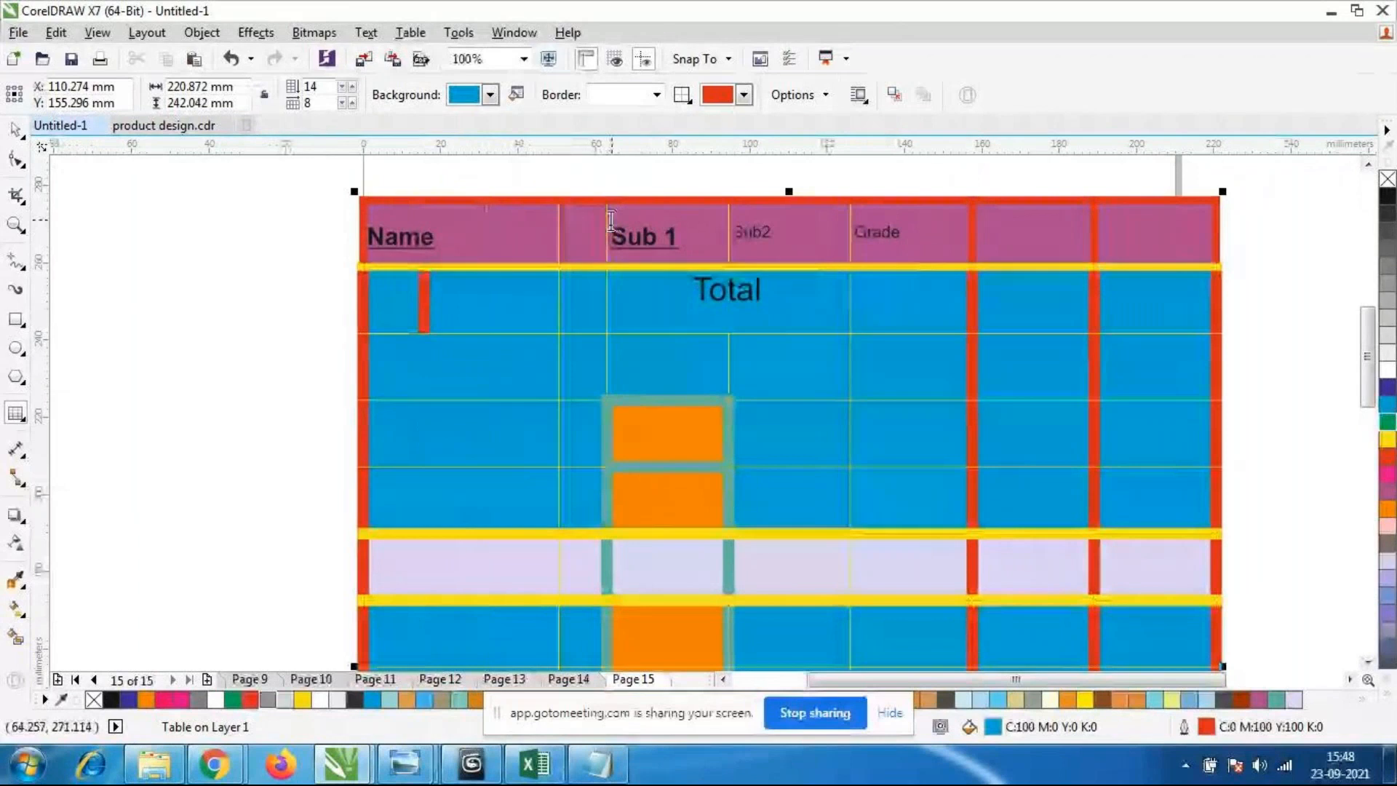
{"action": "left_click_drag", "start_coordinate": [967, 221], "coordinate": [999, 221]}
{"action": "left_click_drag", "start_coordinate": [605, 218], "coordinate": [641, 221]}
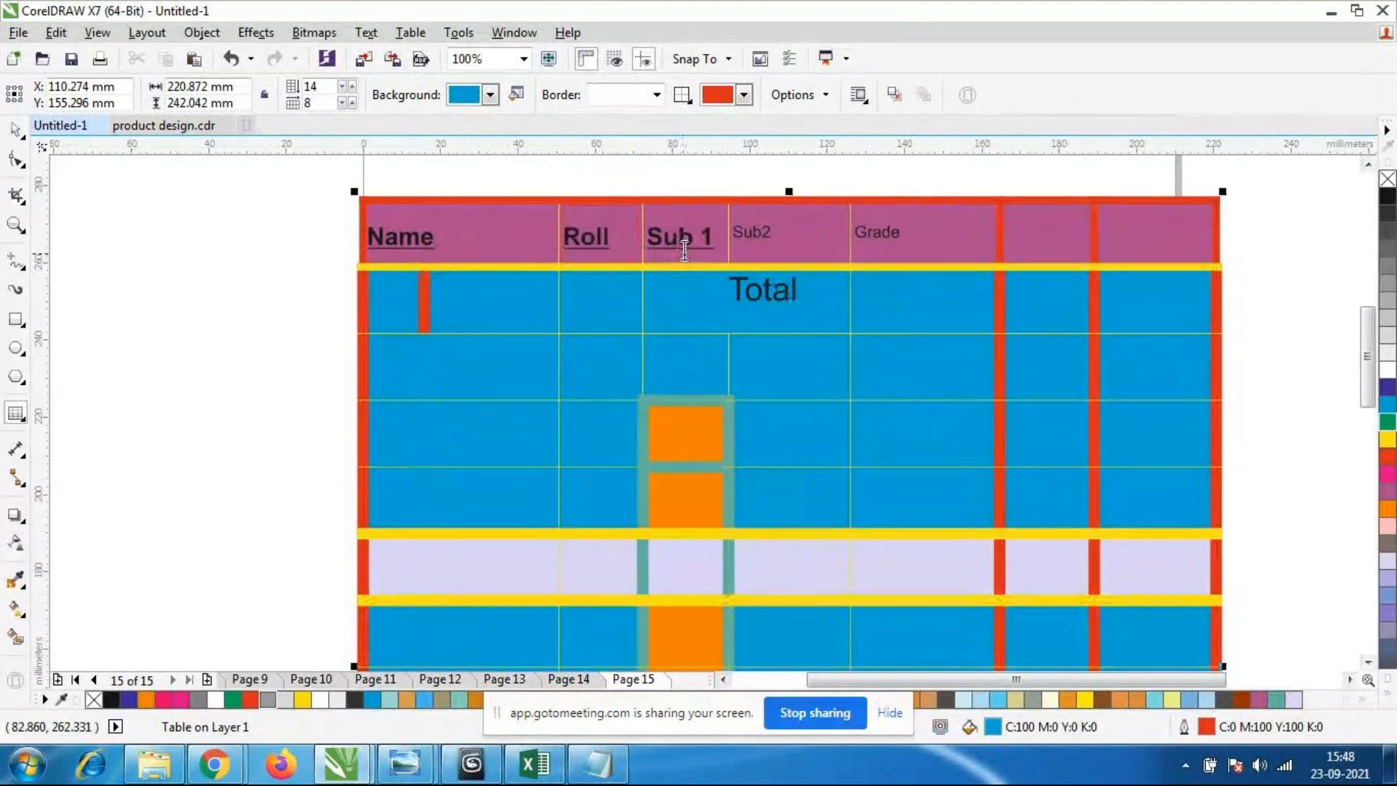
{"action": "left_click_drag", "start_coordinate": [730, 224], "coordinate": [762, 225]}
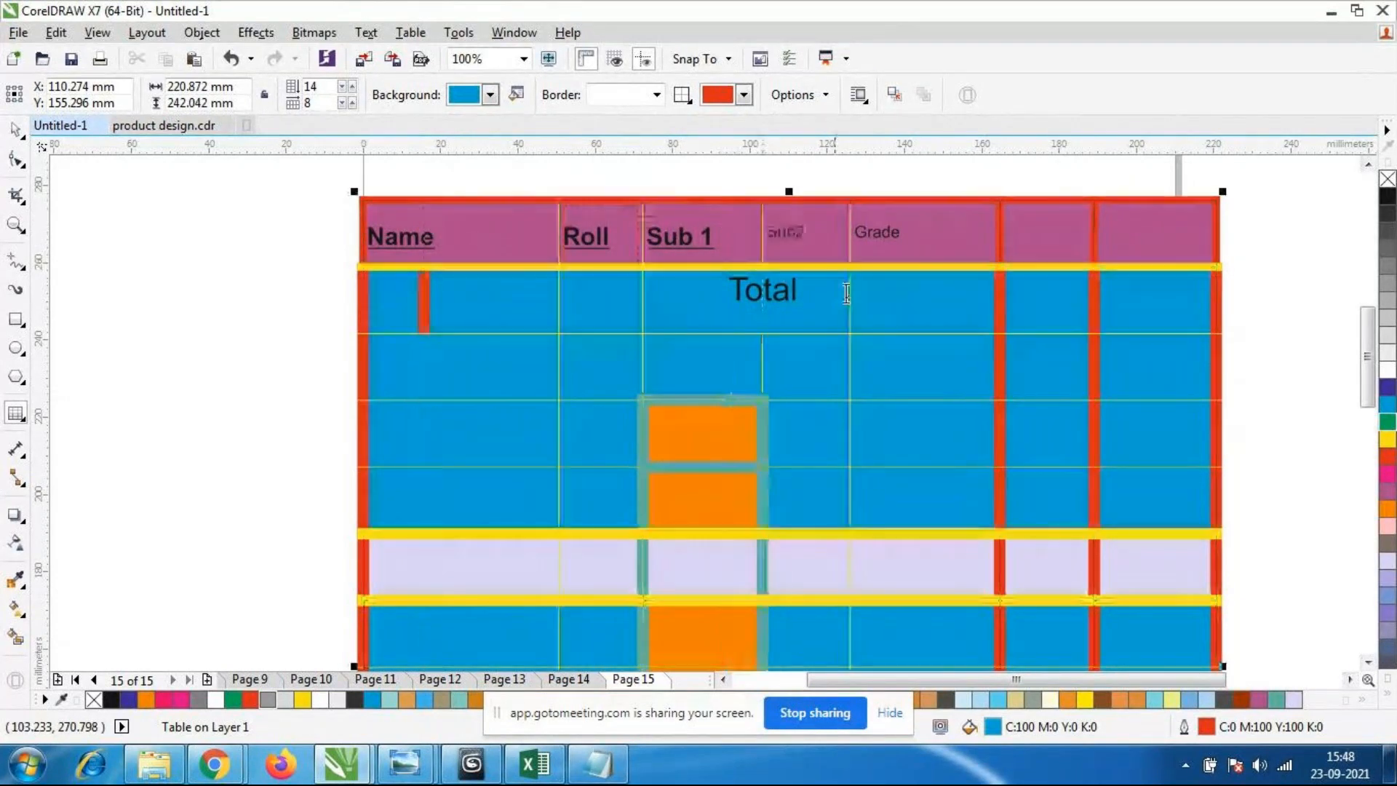
Enter "first name" and "Last name" in the two split cells below Name and move their divider slightly towards "Last name".
{"action": "left_click", "coordinate": [407, 310]}
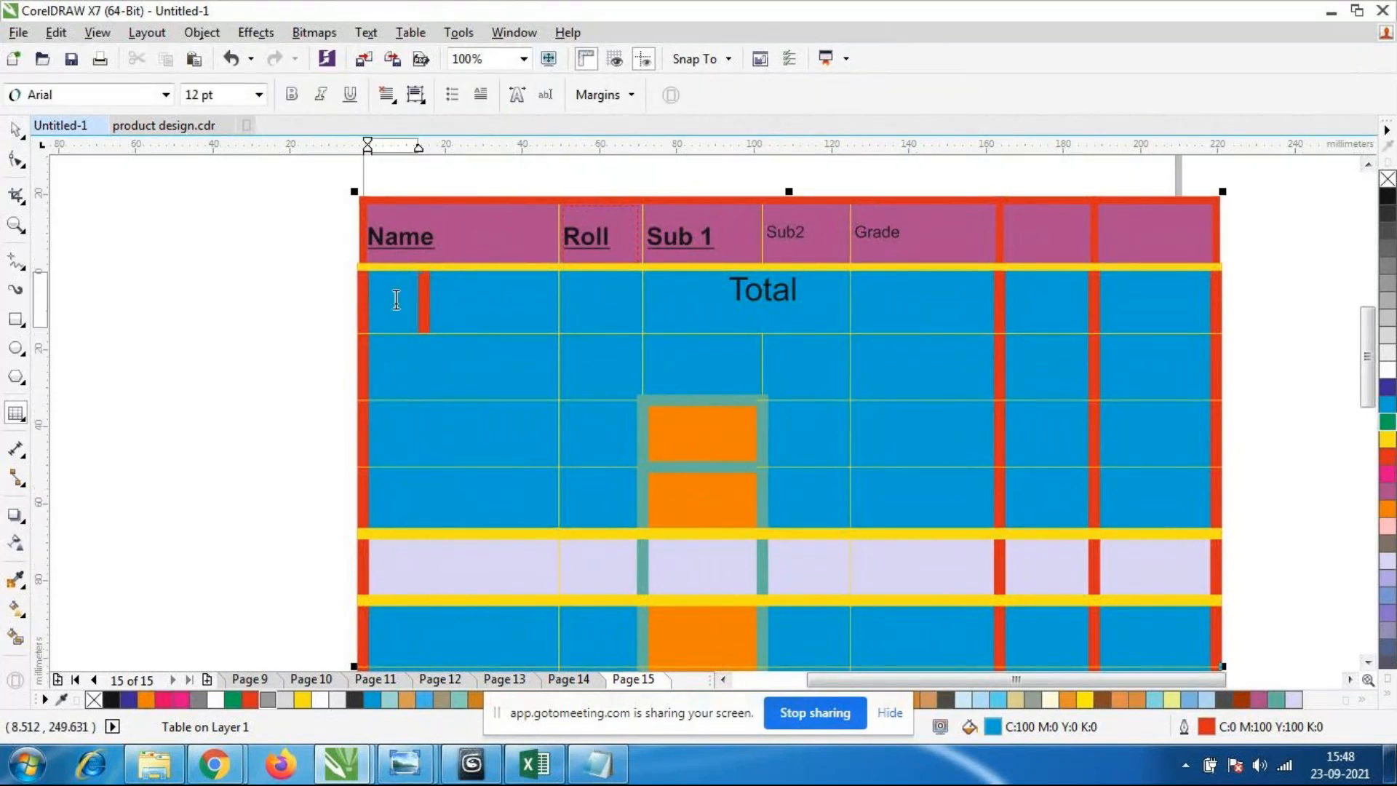
{"action": "type", "text": "first name"}
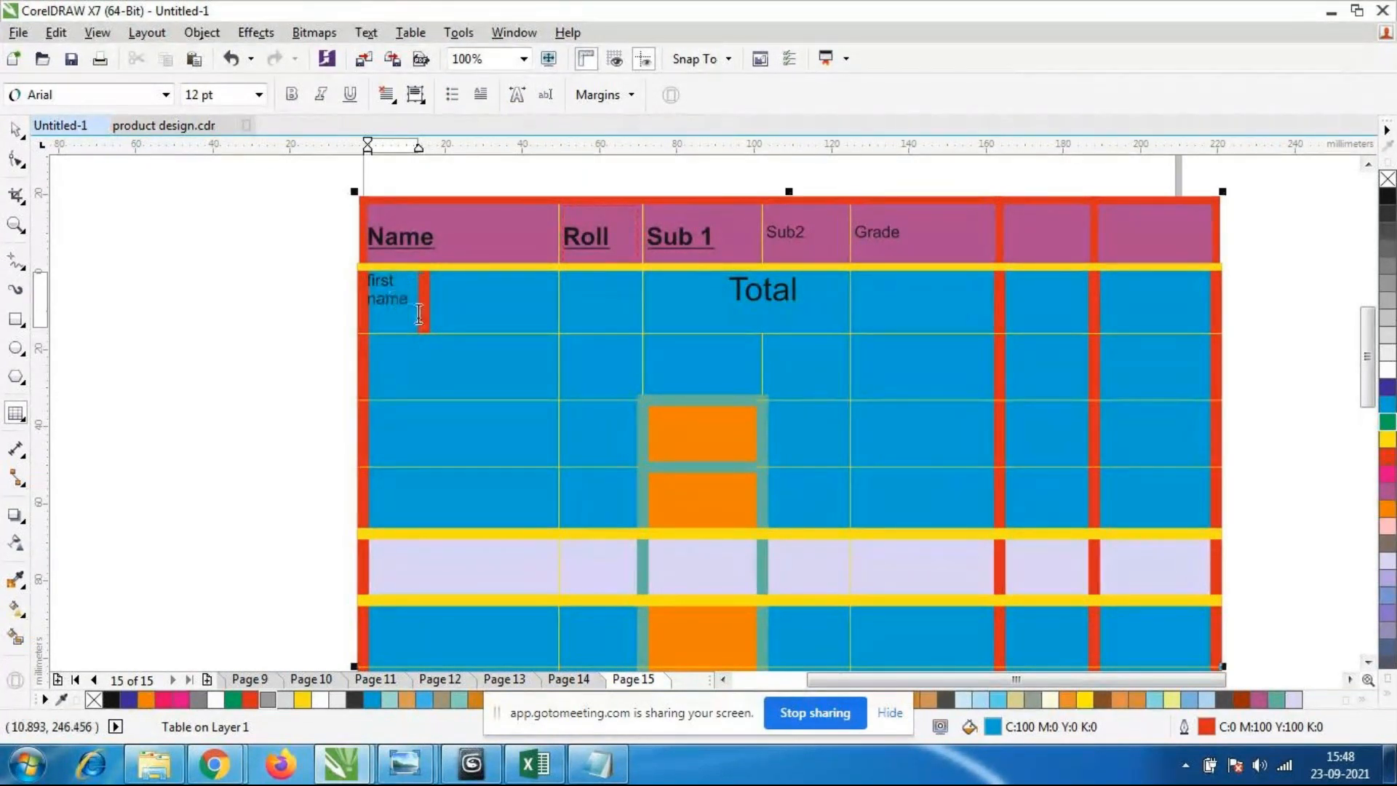
{"action": "left_click", "coordinate": [472, 296]}
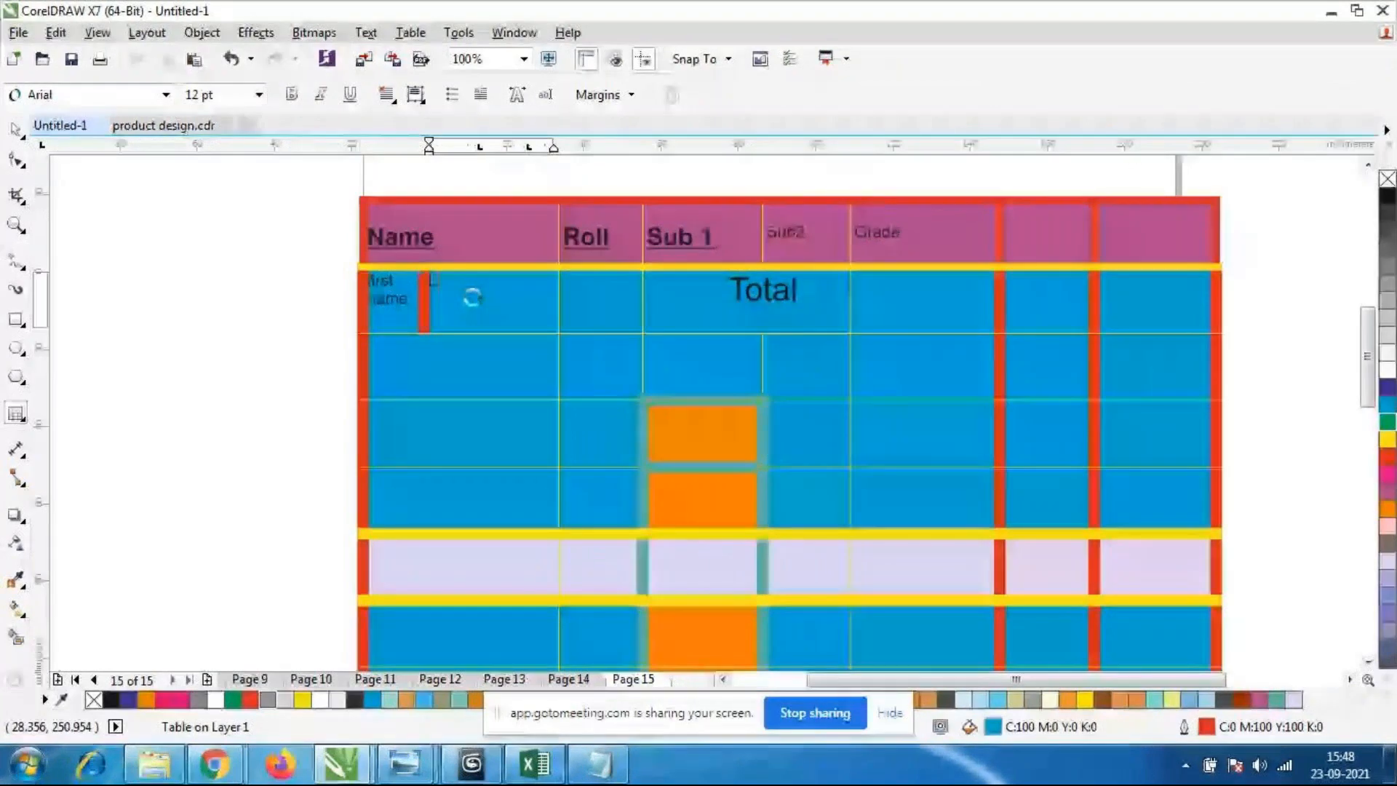
{"action": "type", "text": "Last name"}
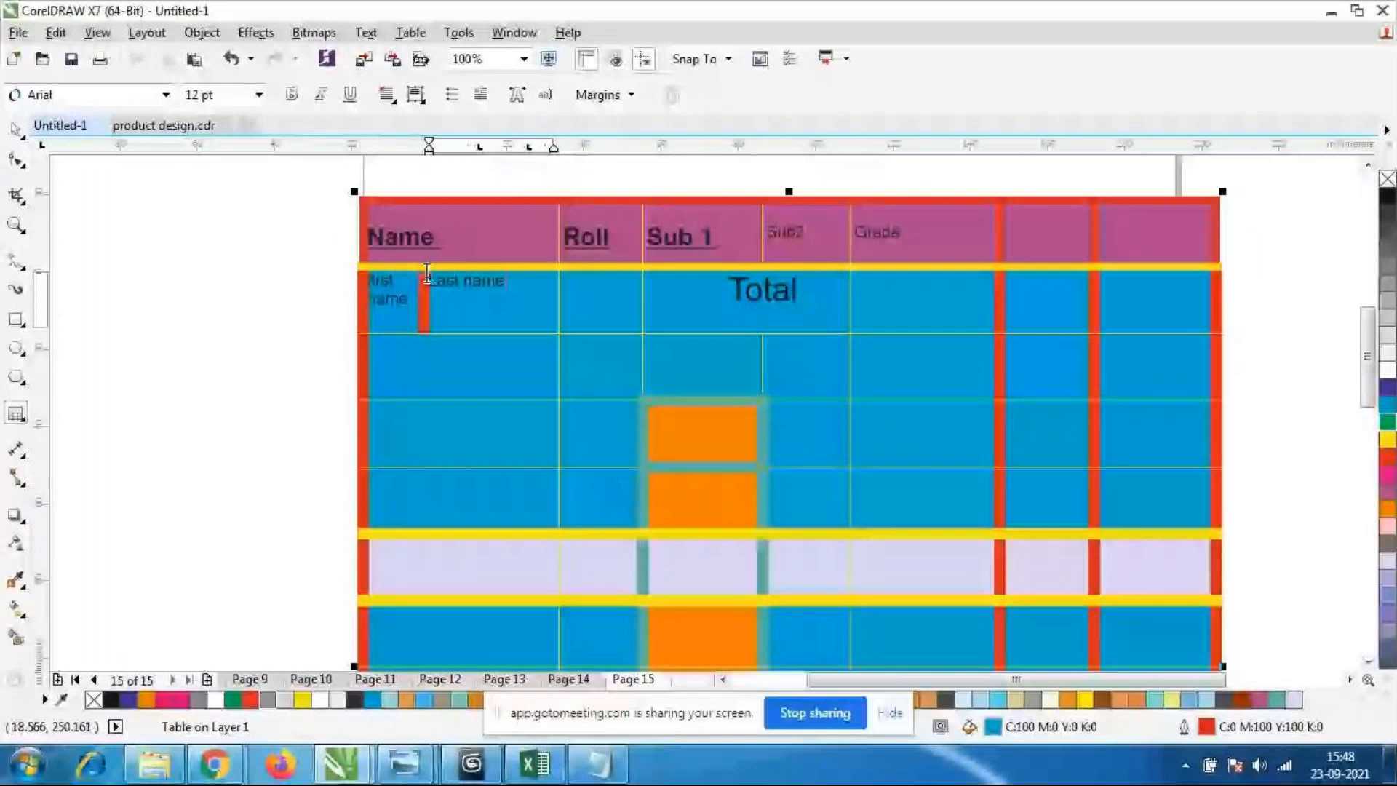
{"action": "left_click_drag", "start_coordinate": [426, 280], "coordinate": [435, 284]}
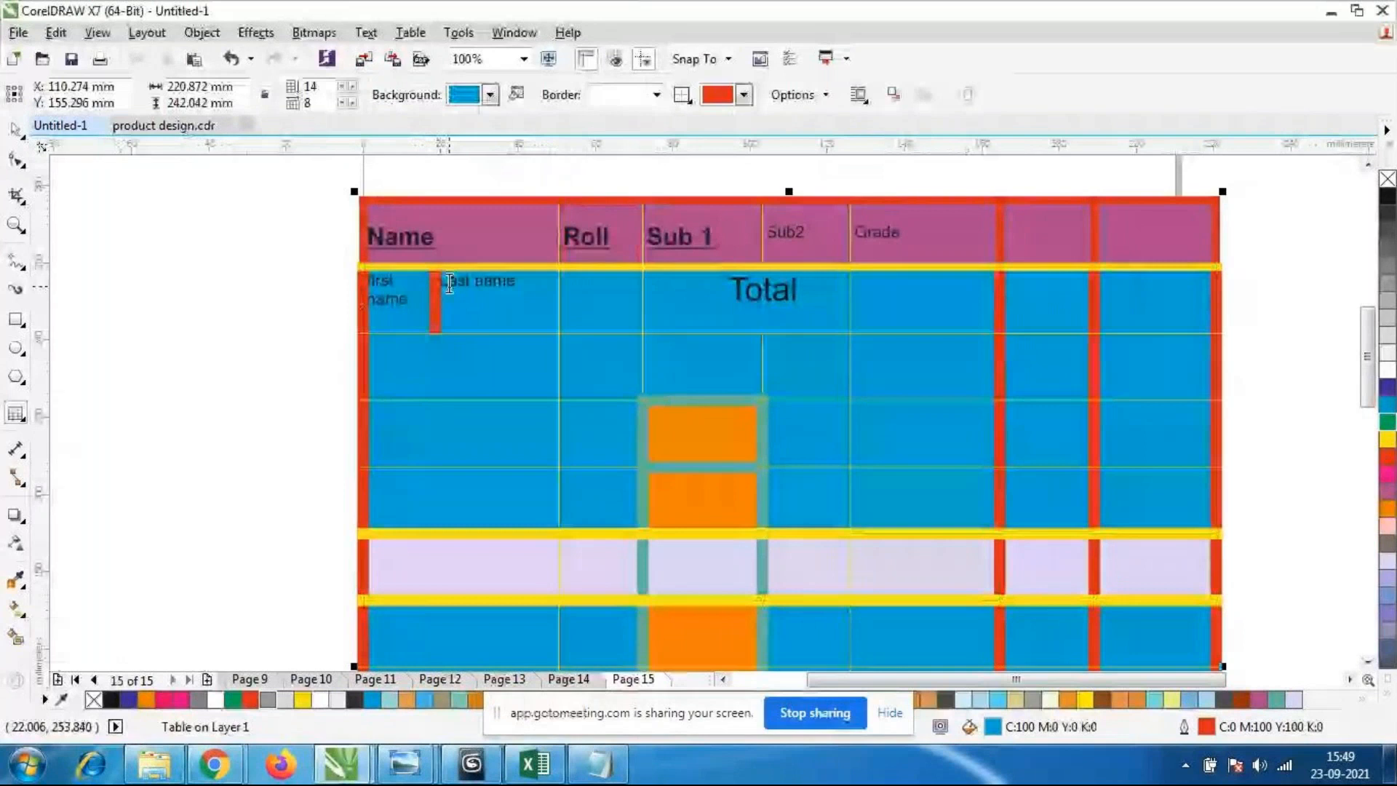
{"action": "scroll", "coordinate": [450, 283], "scroll_direction": "down", "scroll_amount": 2}
{"action": "scroll", "coordinate": [513, 272], "scroll_direction": "up", "scroll_amount": 2}
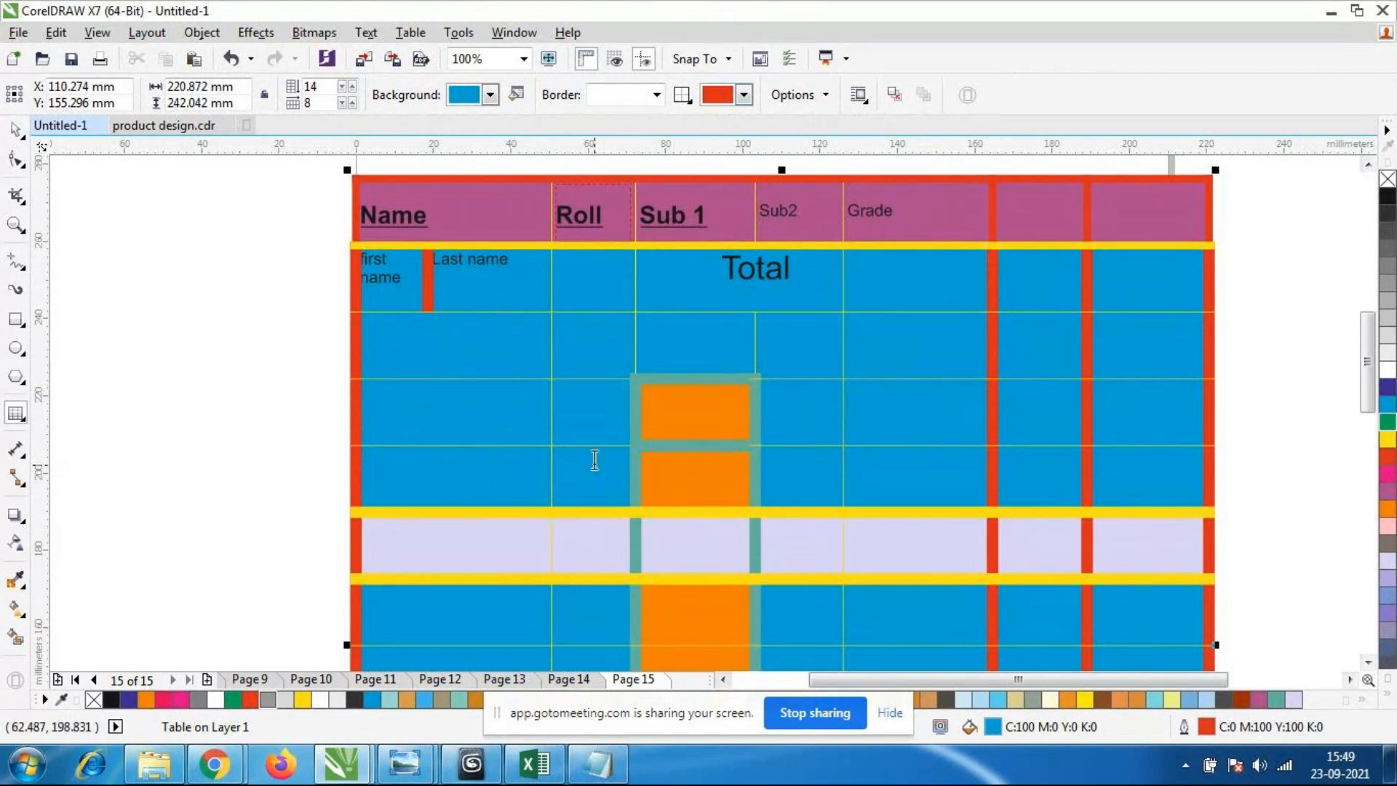
{"action": "scroll", "coordinate": [592, 456], "scroll_direction": "down", "scroll_amount": 2}
{"action": "scroll", "coordinate": [633, 418], "scroll_direction": "up", "scroll_amount": 2}
{"action": "left_click", "coordinate": [865, 241]}
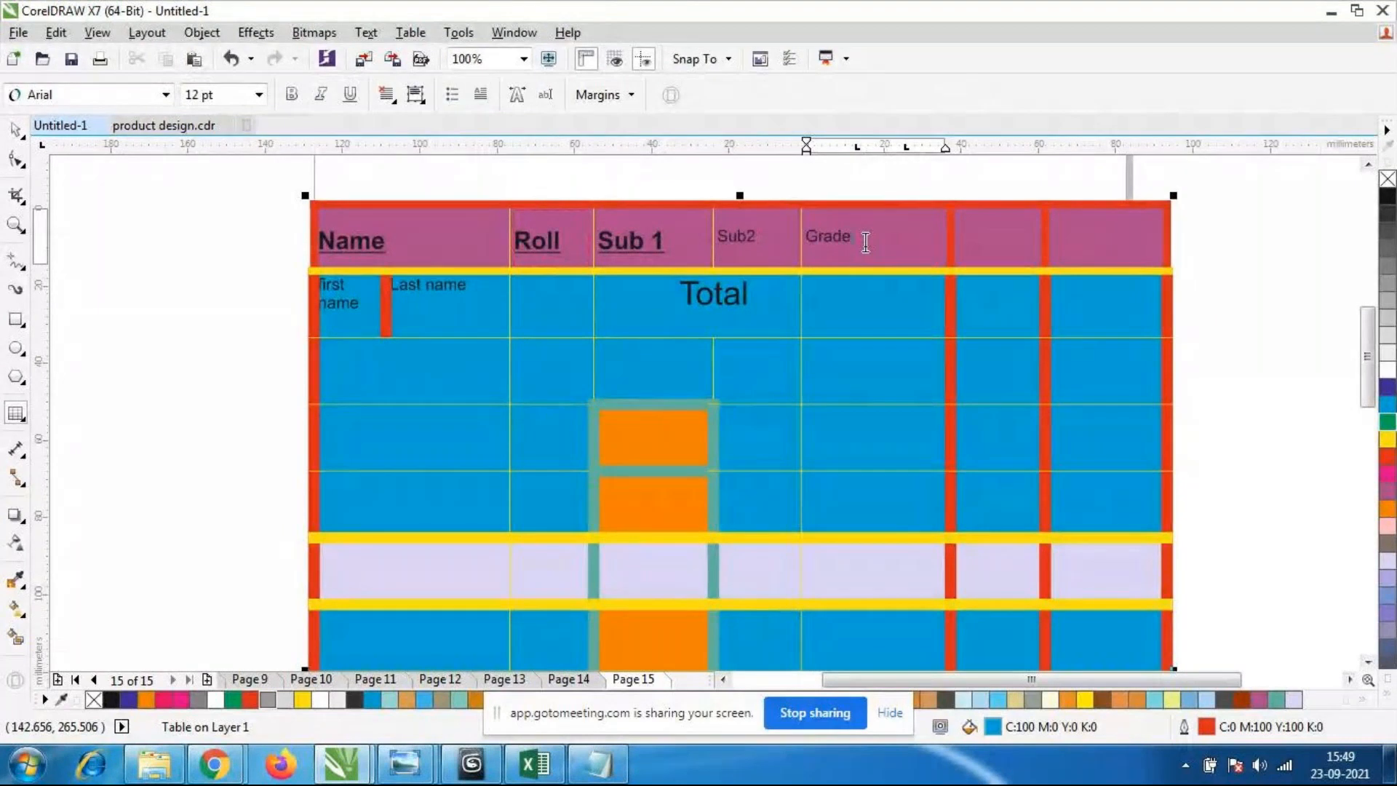
{"action": "left_click", "coordinate": [1013, 247]}
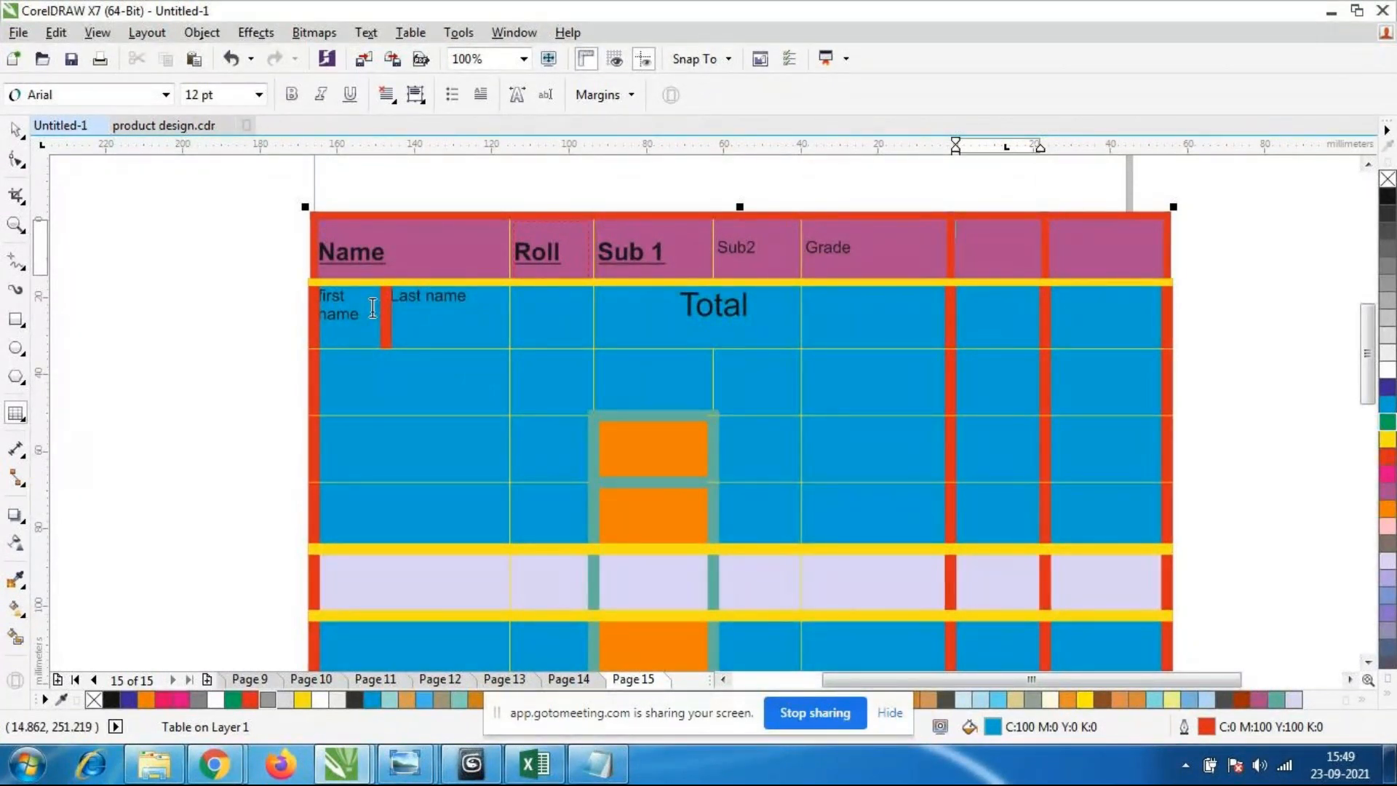
Examine the header row, the merged Total cell and the split name cells up close and within the whole table.
{"action": "scroll", "coordinate": [817, 490], "scroll_direction": "down", "scroll_amount": 1}
{"action": "scroll", "coordinate": [625, 413], "scroll_direction": "up", "scroll_amount": 1}
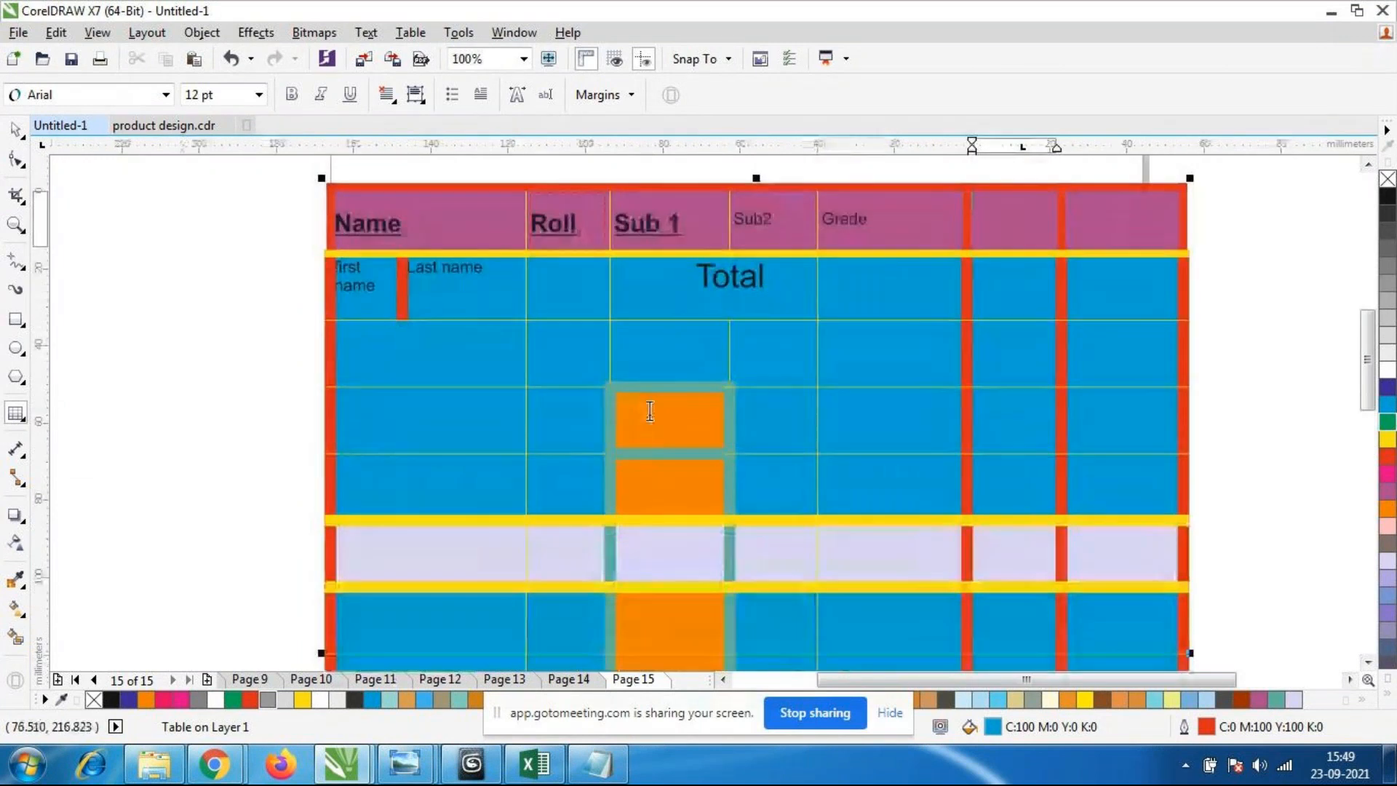
{"action": "scroll", "coordinate": [422, 306], "scroll_direction": "down", "scroll_amount": 1}
{"action": "scroll", "coordinate": [422, 306], "scroll_direction": "up", "scroll_amount": 1}
{"action": "scroll", "coordinate": [422, 305], "scroll_direction": "down", "scroll_amount": 1}
{"action": "scroll", "coordinate": [422, 305], "scroll_direction": "up", "scroll_amount": 1}
{"action": "scroll", "coordinate": [422, 305], "scroll_direction": "down", "scroll_amount": 1}
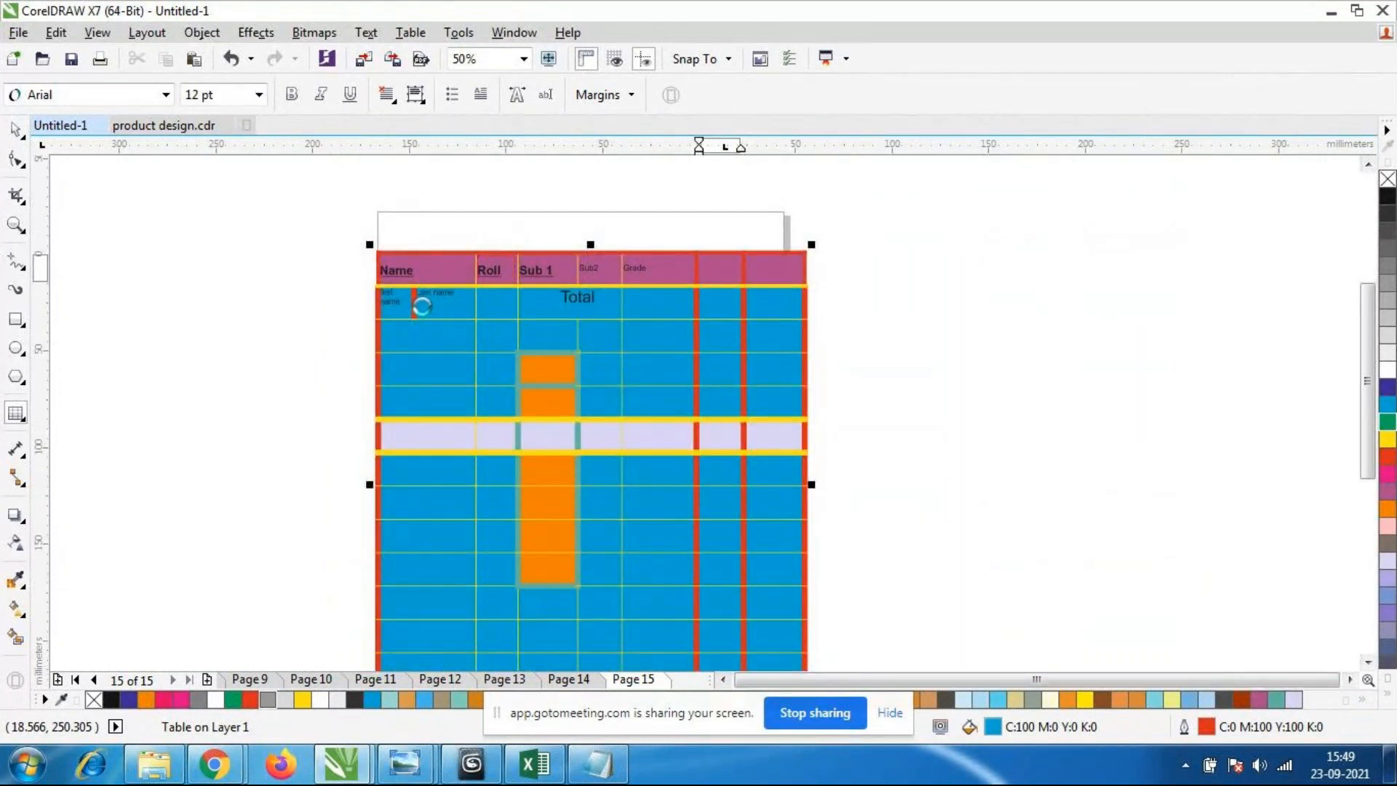
{"action": "scroll", "coordinate": [422, 306], "scroll_direction": "up", "scroll_amount": 1}
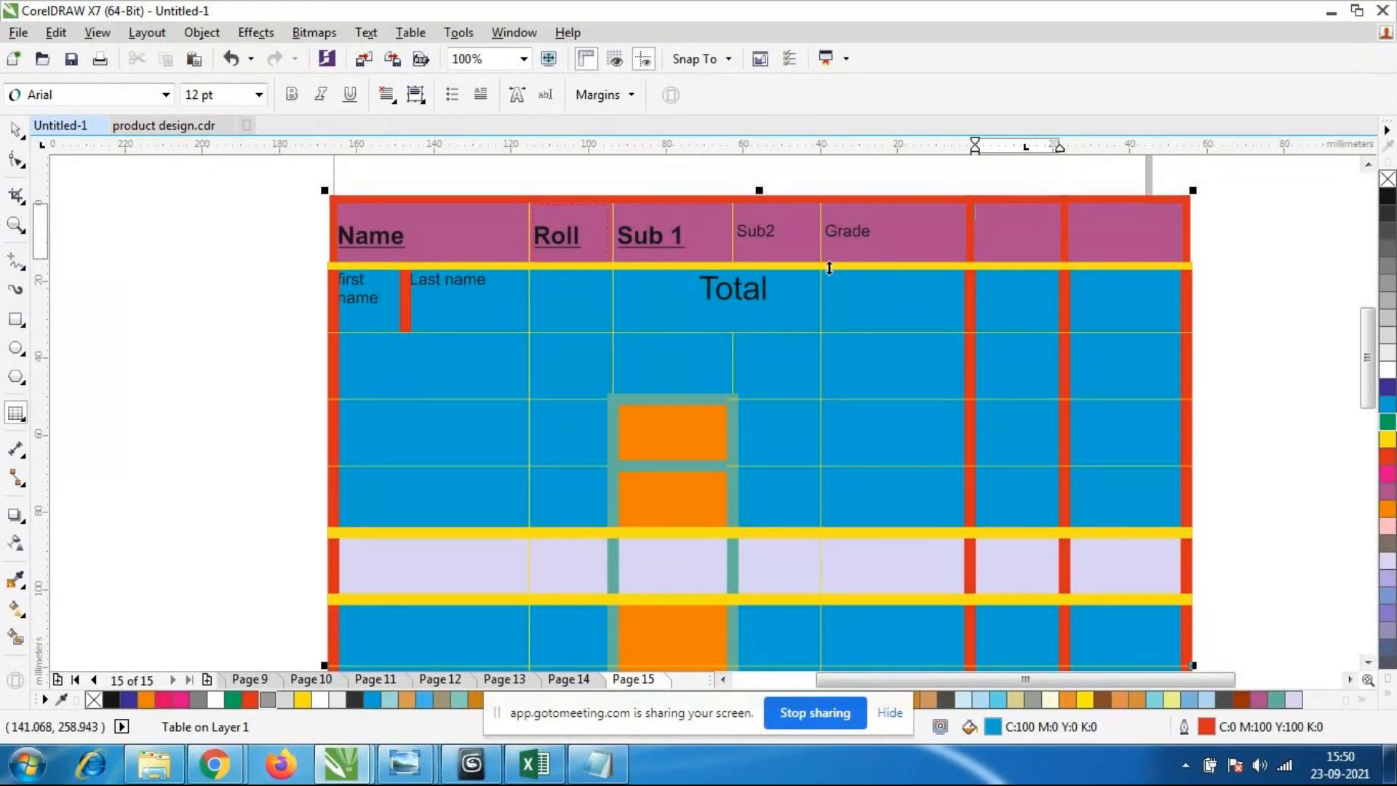
{"action": "scroll", "coordinate": [499, 403], "scroll_direction": "down", "scroll_amount": 2}
{"action": "scroll", "coordinate": [498, 390], "scroll_direction": "up", "scroll_amount": 2}
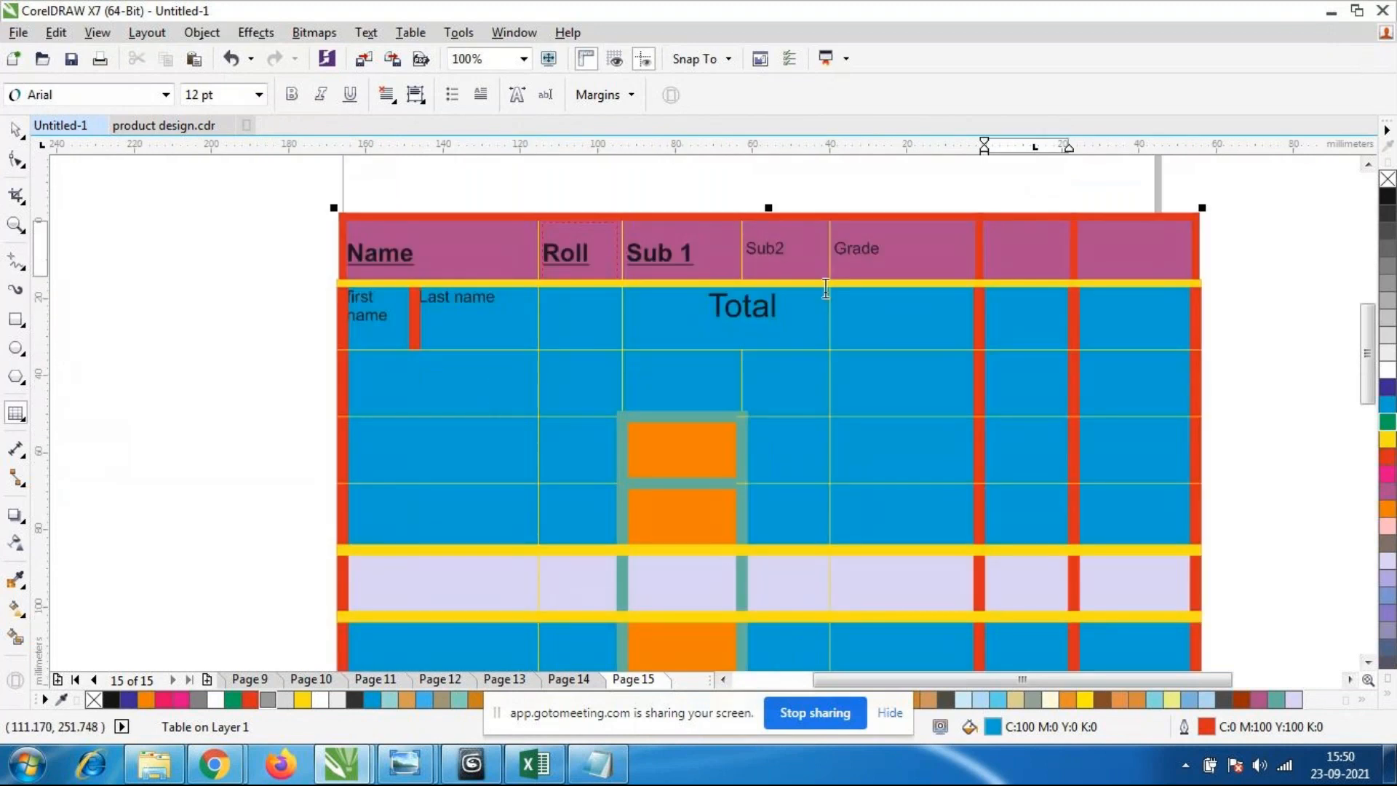
{"action": "scroll", "coordinate": [578, 208], "scroll_direction": "down", "scroll_amount": 2}
{"action": "scroll", "coordinate": [579, 207], "scroll_direction": "up", "scroll_amount": 2}
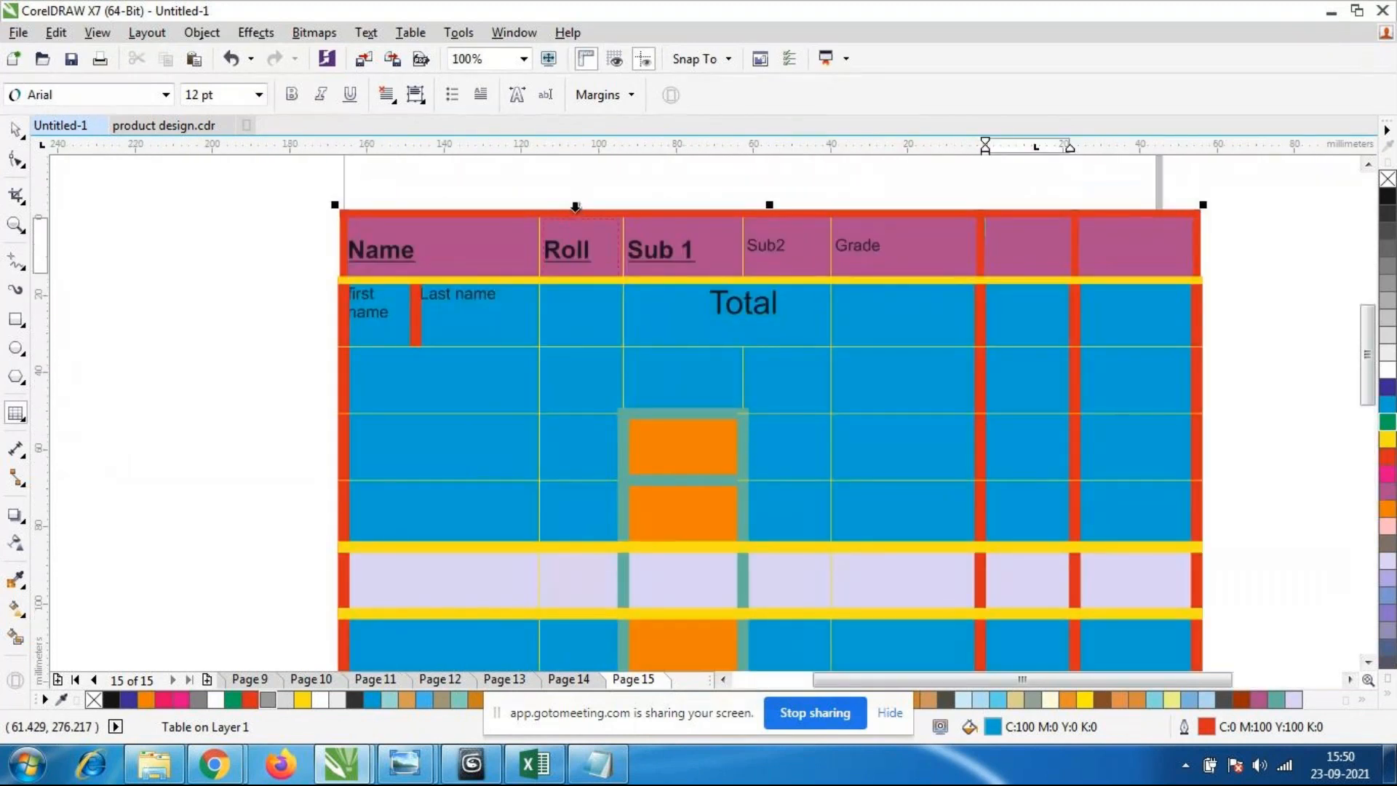
{"action": "left_click", "coordinate": [161, 288]}
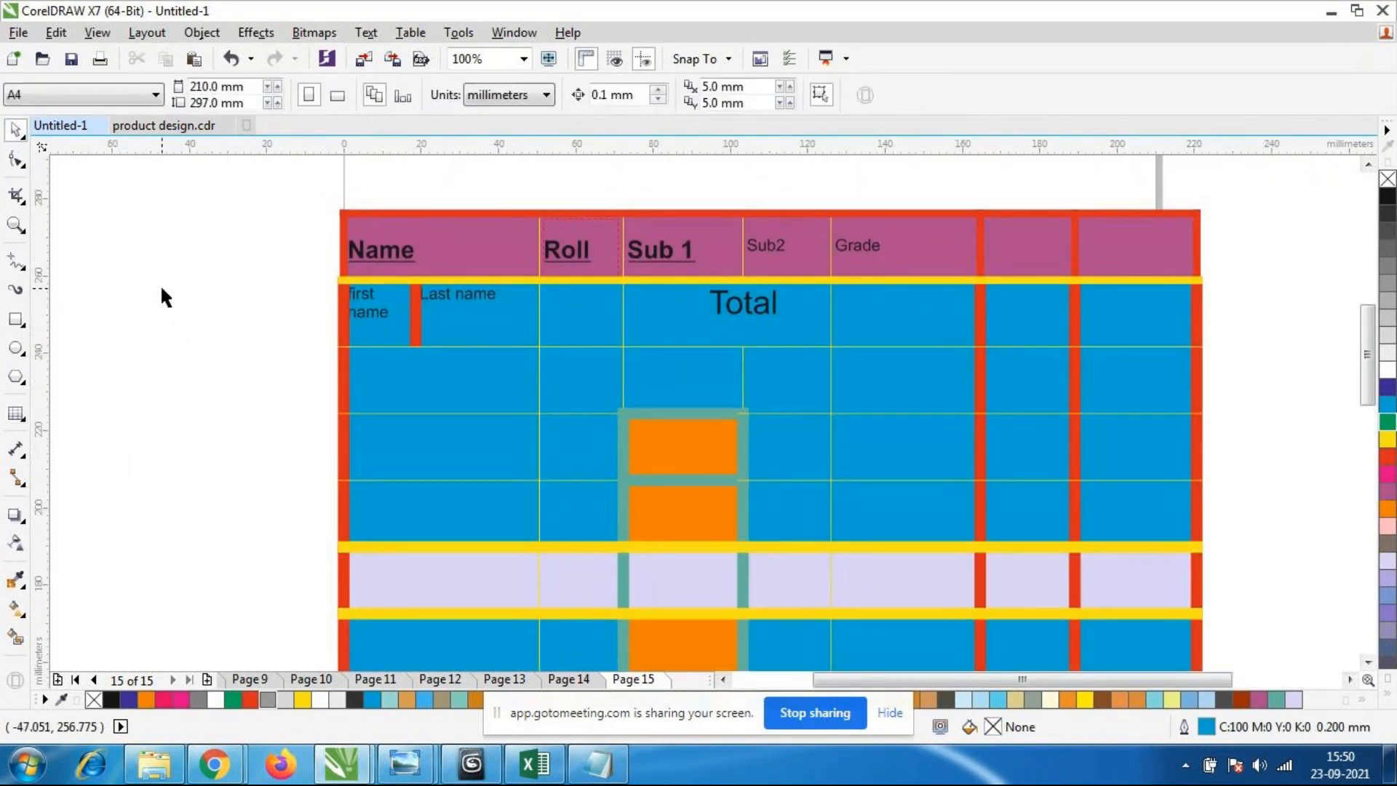
{"action": "scroll", "coordinate": [369, 303], "scroll_direction": "down", "scroll_amount": 1}
{"action": "scroll", "coordinate": [505, 389], "scroll_direction": "up", "scroll_amount": 1}
{"action": "scroll", "coordinate": [428, 368], "scroll_direction": "down", "scroll_amount": 1}
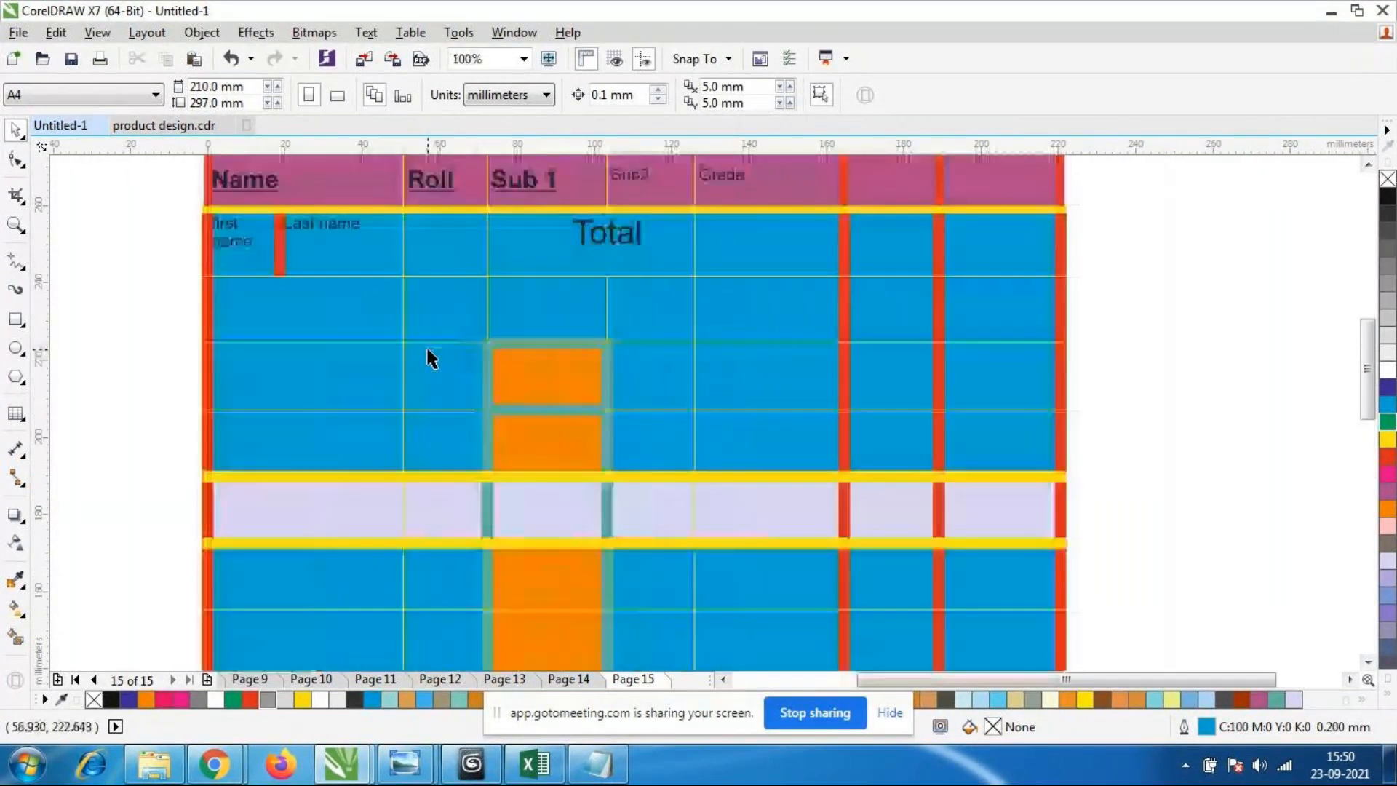
Merge the two cells directly below the "first name" and "Last name" cells in the Name column.
{"action": "left_click", "coordinate": [421, 247]}
{"action": "scroll", "coordinate": [420, 242], "scroll_direction": "up", "scroll_amount": 1}
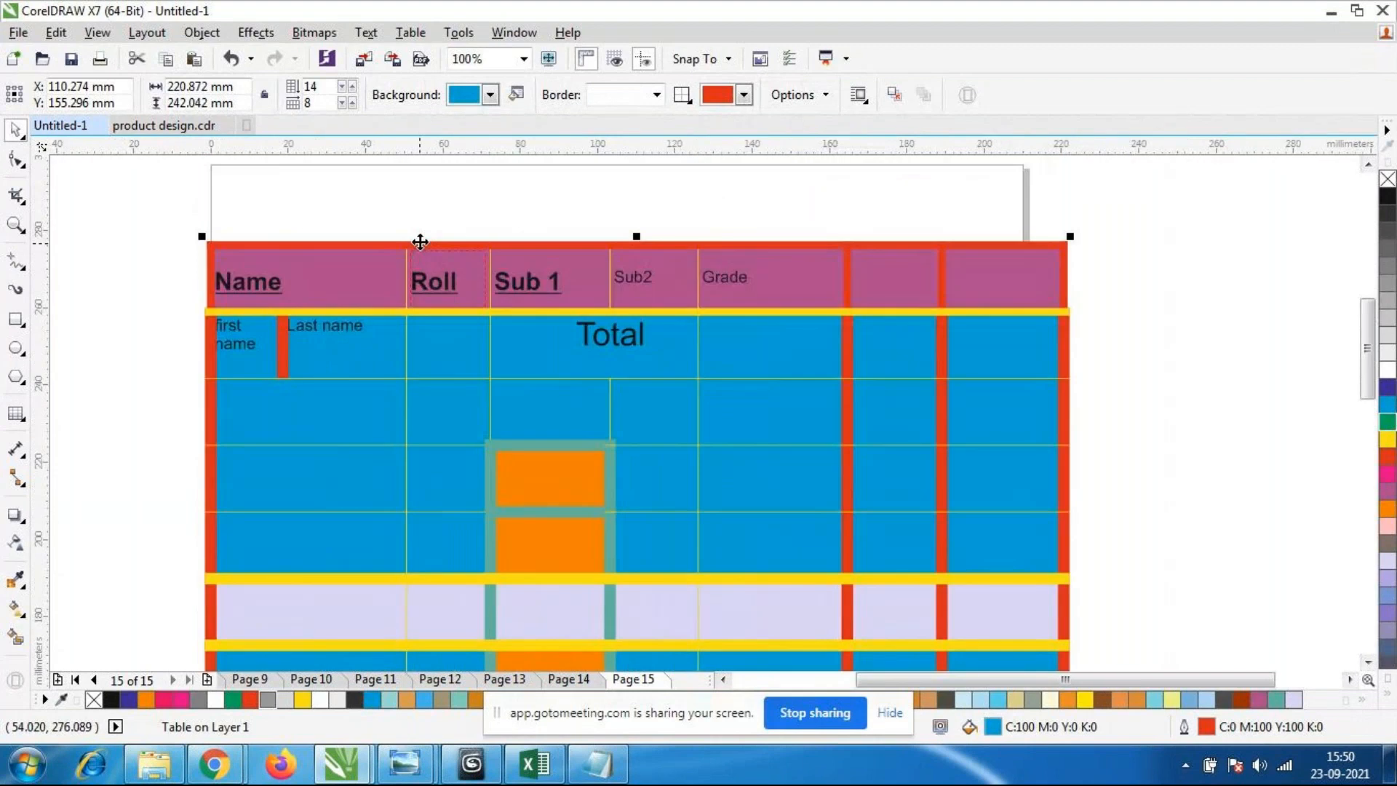
{"action": "left_click", "coordinate": [410, 32]}
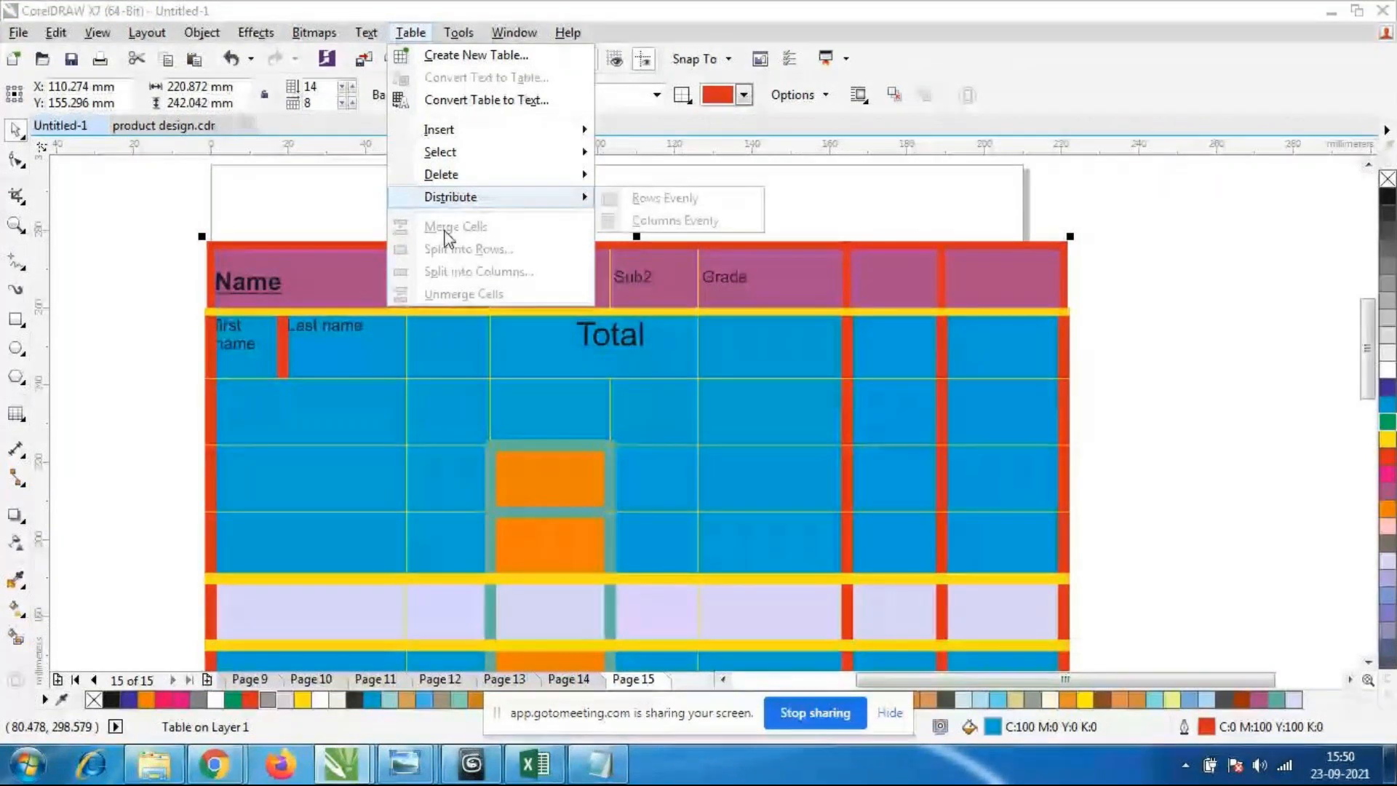
{"action": "left_click", "coordinate": [233, 407]}
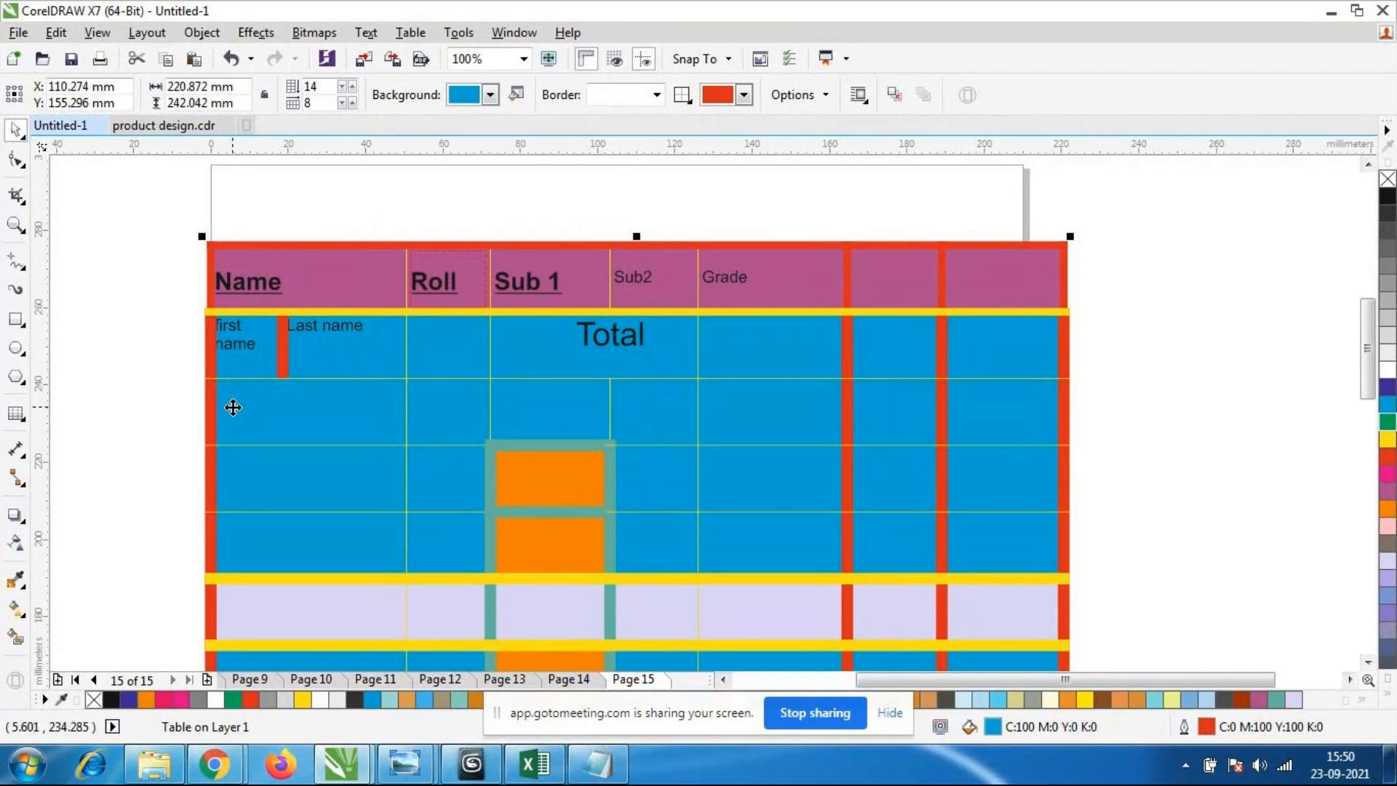
{"action": "left_click", "coordinate": [231, 406]}
{"action": "left_click_drag", "start_coordinate": [235, 404], "coordinate": [336, 454]}
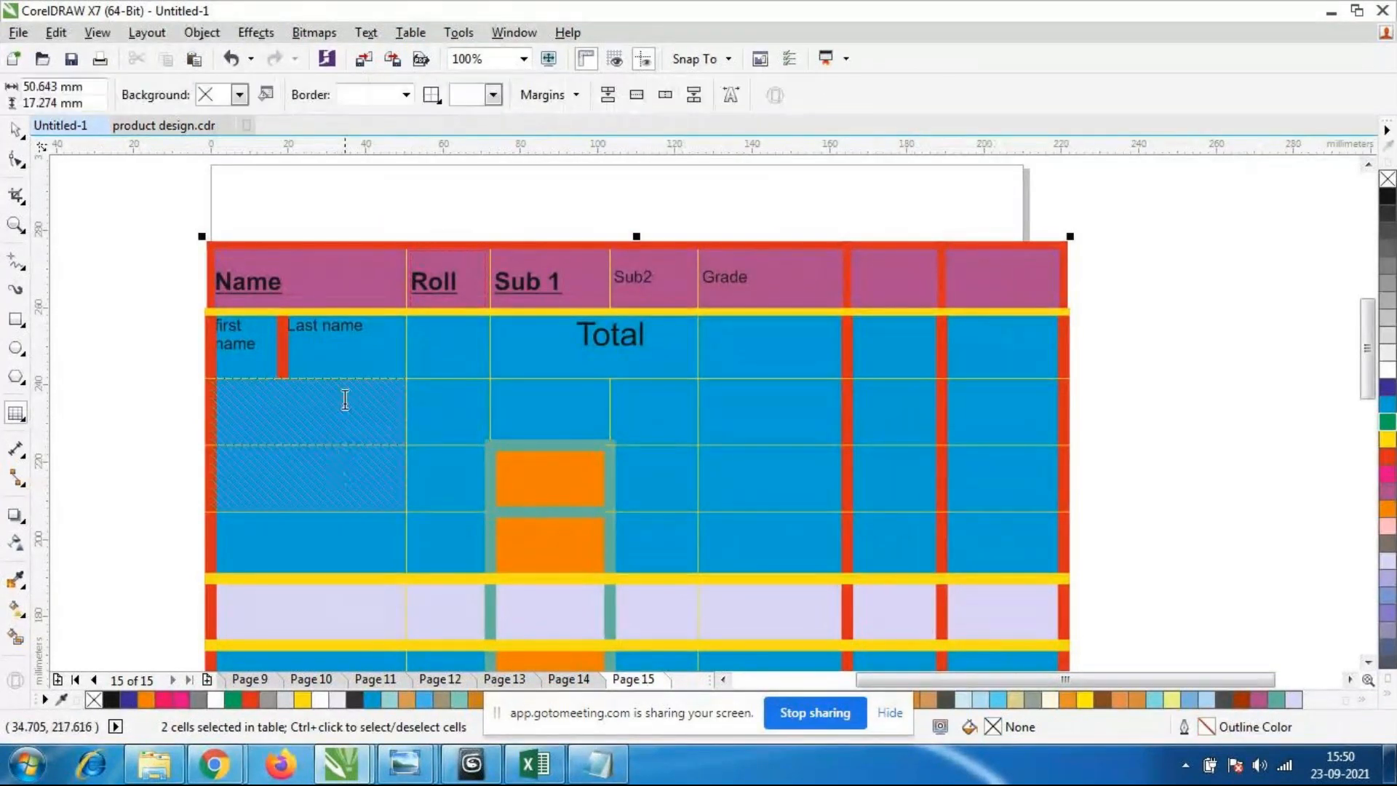
{"action": "scroll", "coordinate": [349, 396], "scroll_direction": "down", "scroll_amount": 1}
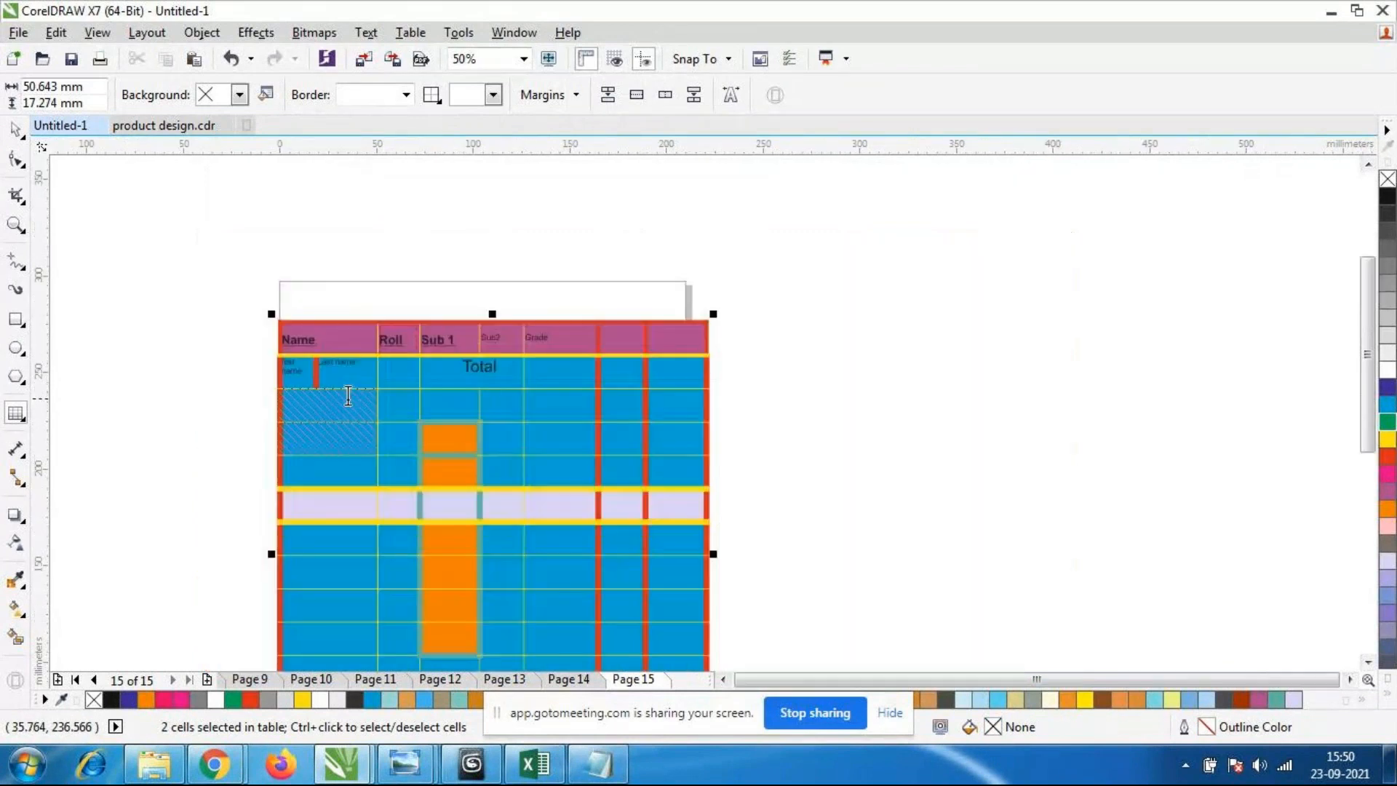
{"action": "scroll", "coordinate": [308, 421], "scroll_direction": "up", "scroll_amount": 1}
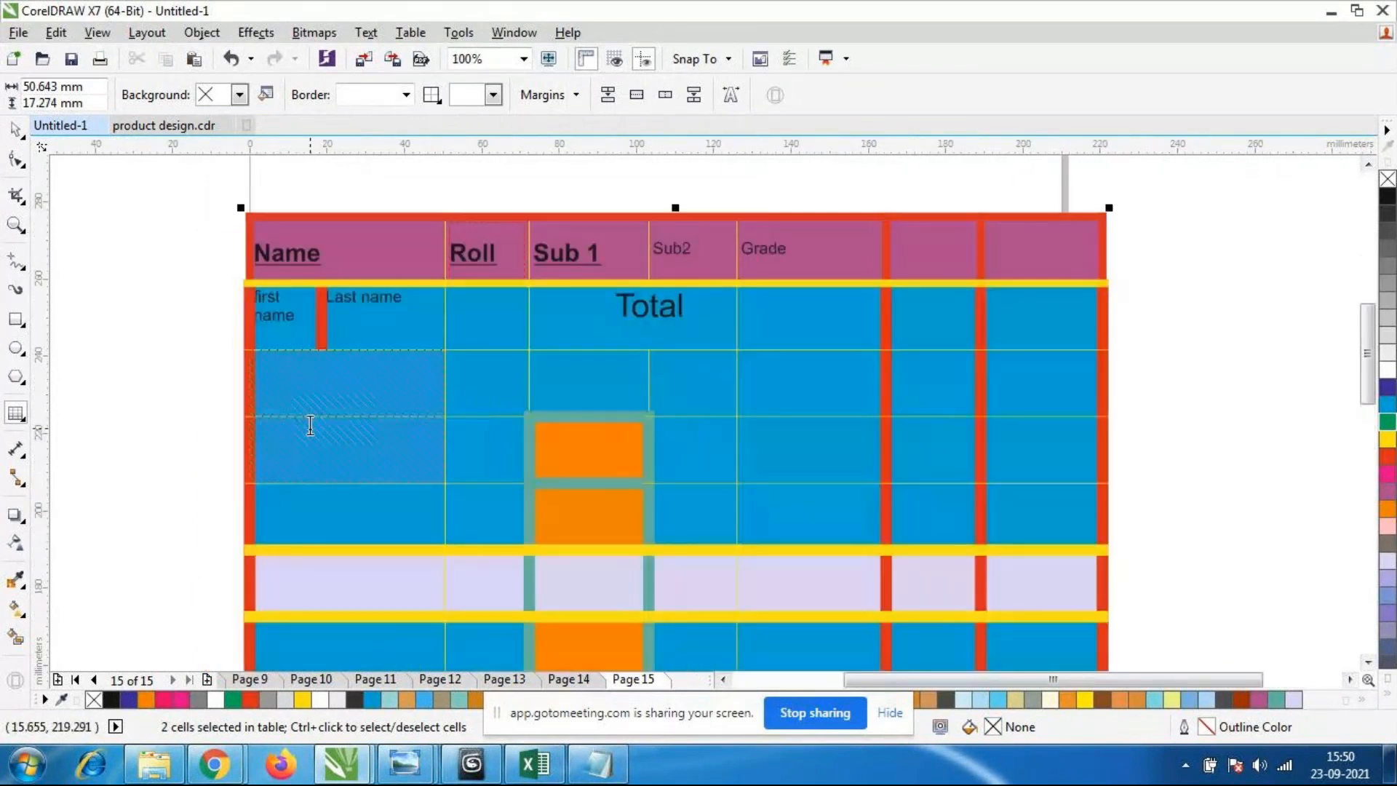
{"action": "left_click", "coordinate": [409, 32]}
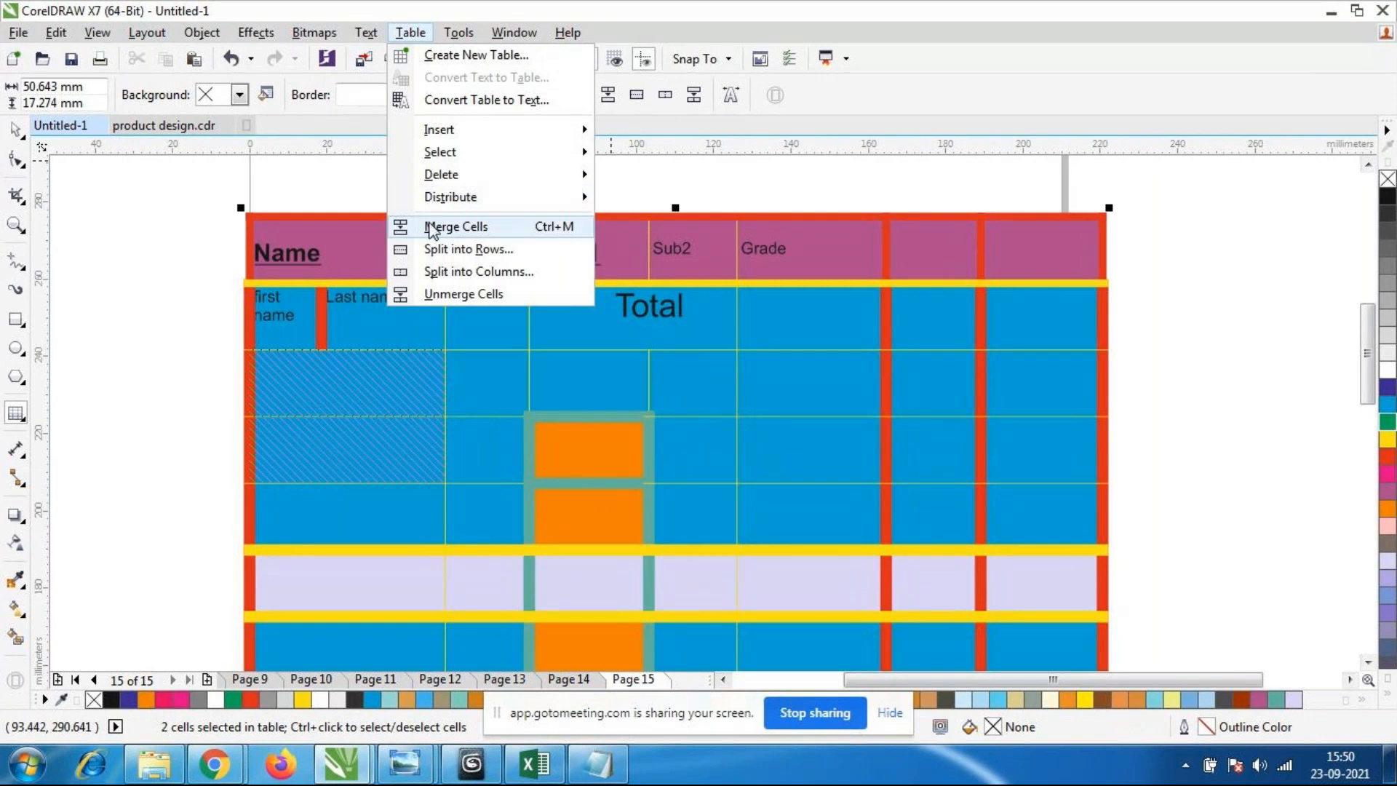
{"action": "left_click", "coordinate": [491, 231]}
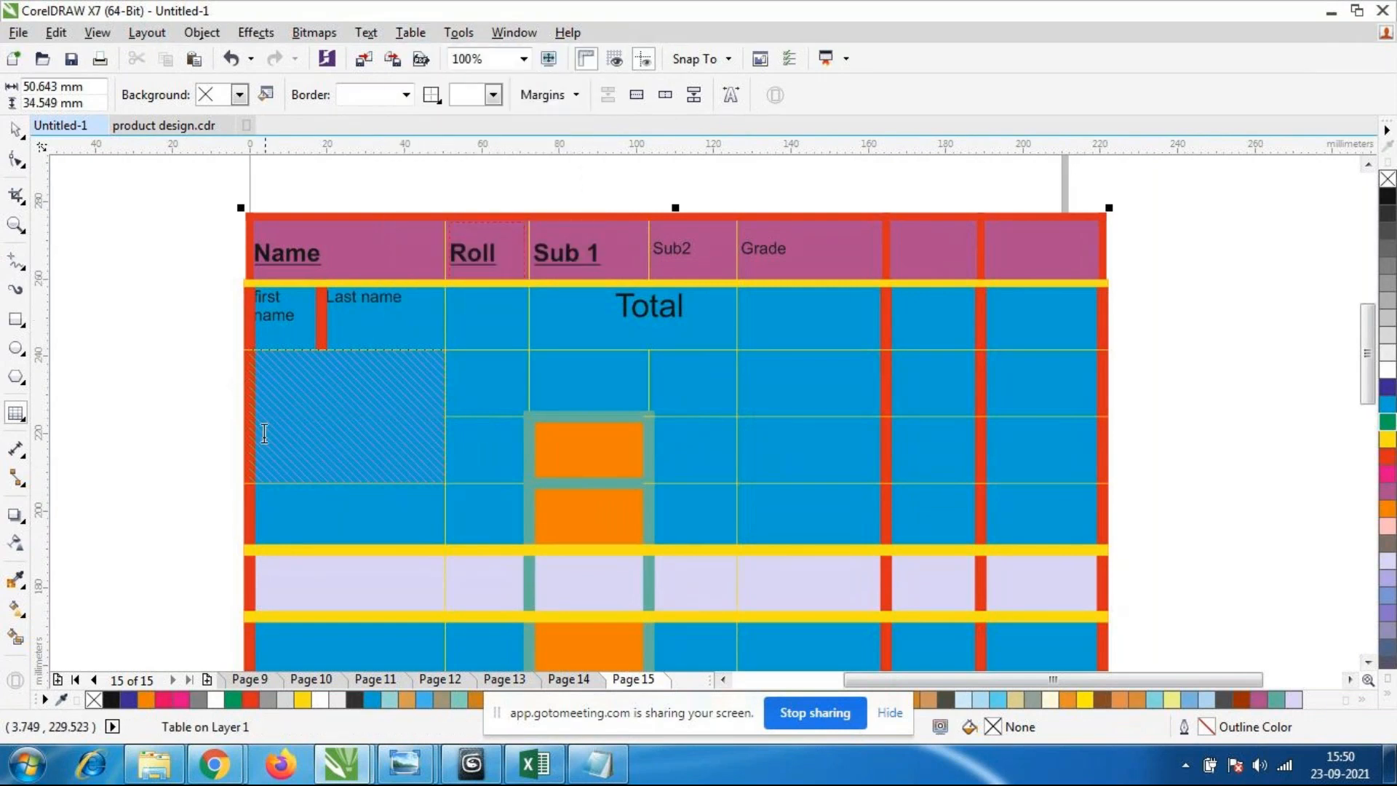
Split the merged cell below "first name" and "Last name" into 5 rows and deselect the table.
{"action": "left_click", "coordinate": [409, 33]}
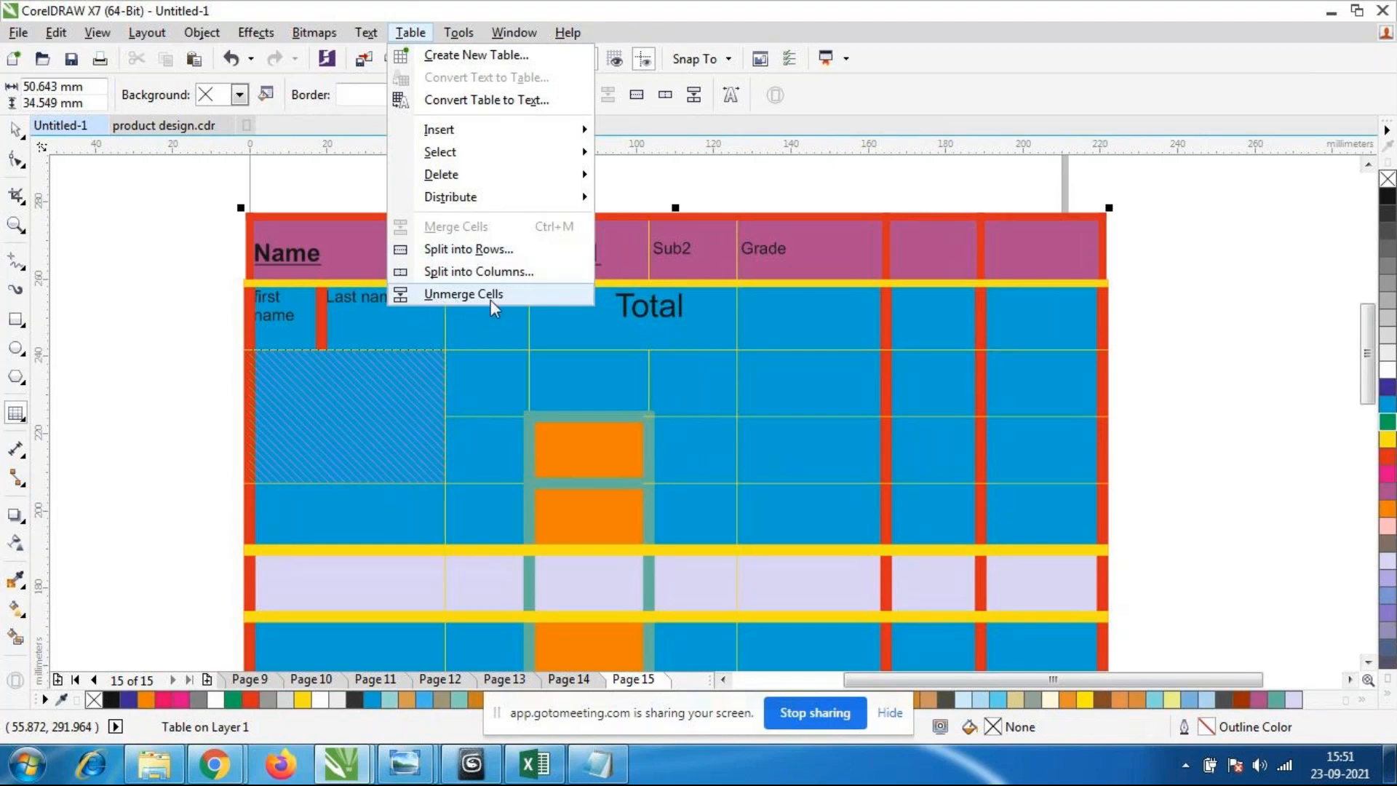
{"action": "left_click", "coordinate": [486, 252]}
{"action": "left_click", "coordinate": [776, 363]}
{"action": "left_click", "coordinate": [775, 363]}
{"action": "left_click", "coordinate": [776, 364]}
{"action": "left_click", "coordinate": [662, 397]}
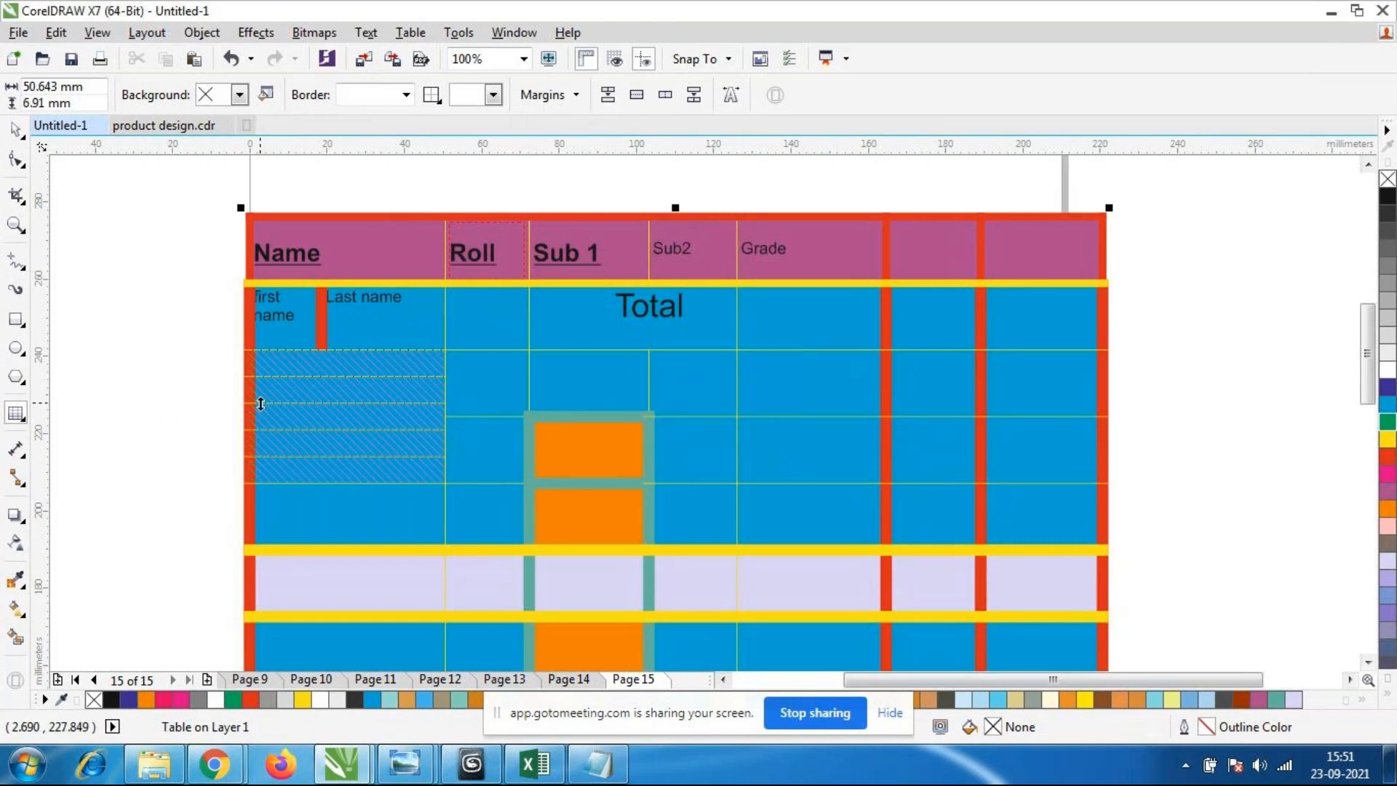
{"action": "left_click", "coordinate": [15, 129]}
{"action": "left_click", "coordinate": [193, 386]}
Split the second of the five narrow cells in the Name column into 4 columns.
{"action": "scroll", "coordinate": [382, 419], "scroll_direction": "down", "scroll_amount": 1}
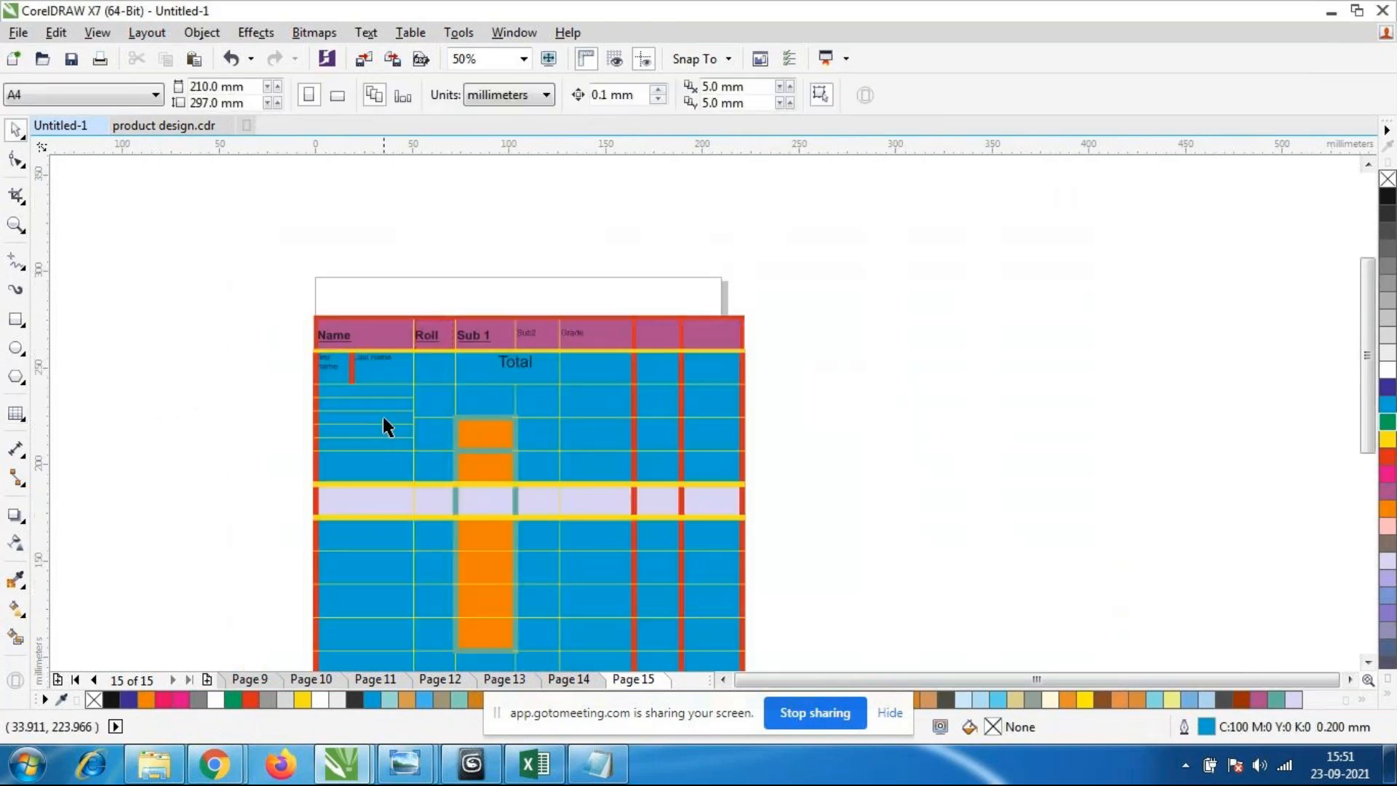
{"action": "scroll", "coordinate": [383, 420], "scroll_direction": "up", "scroll_amount": 1}
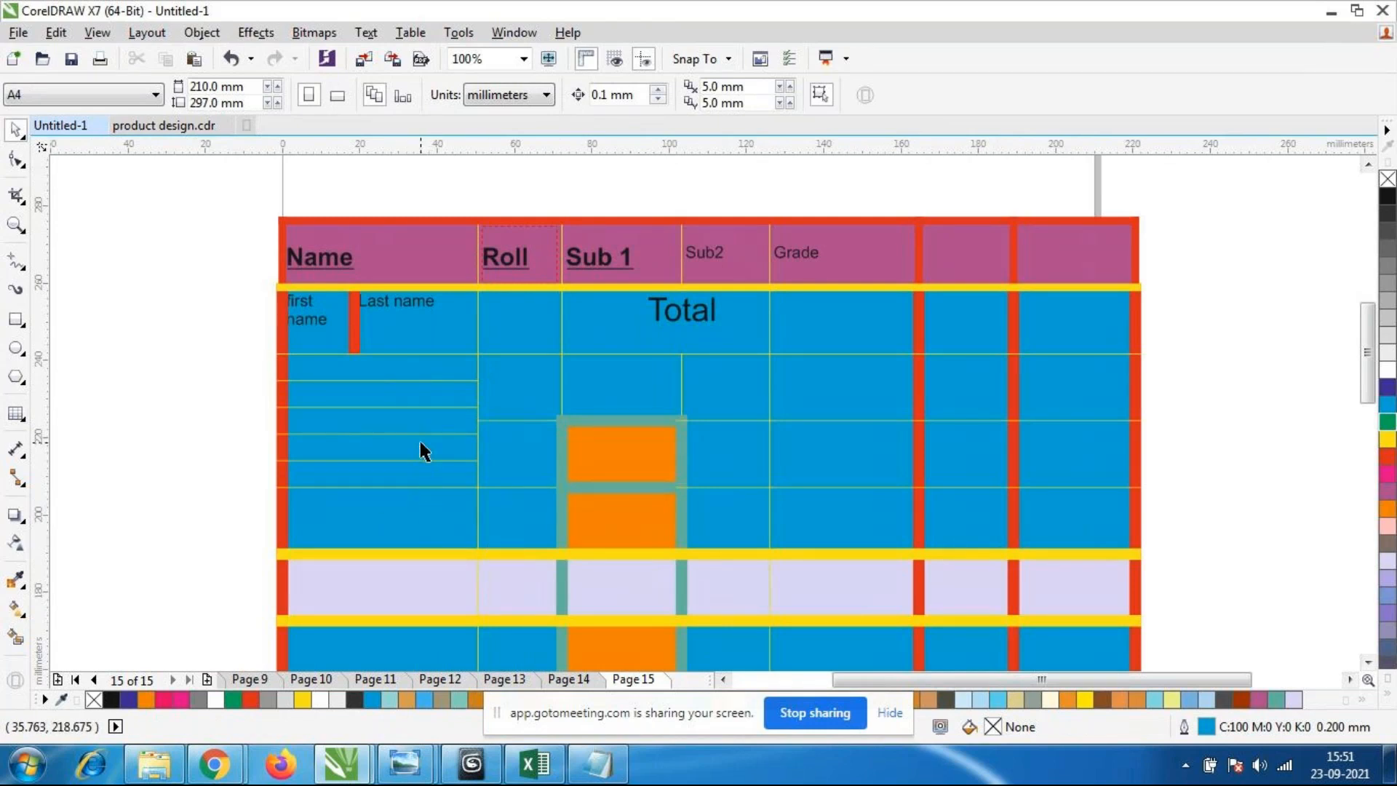
{"action": "scroll", "coordinate": [374, 419], "scroll_direction": "up", "scroll_amount": 1}
{"action": "scroll", "coordinate": [393, 437], "scroll_direction": "down", "scroll_amount": 1}
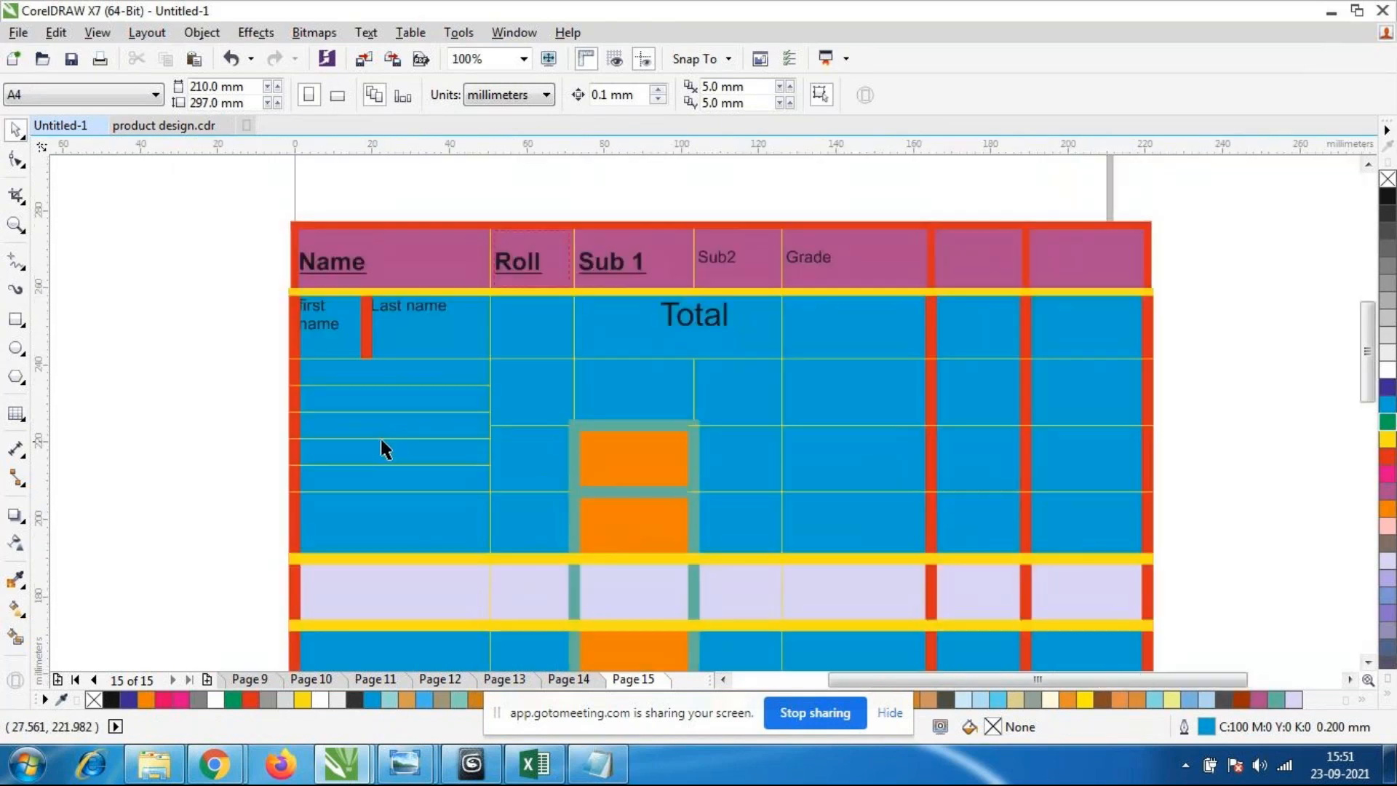
{"action": "scroll", "coordinate": [372, 444], "scroll_direction": "up", "scroll_amount": 1}
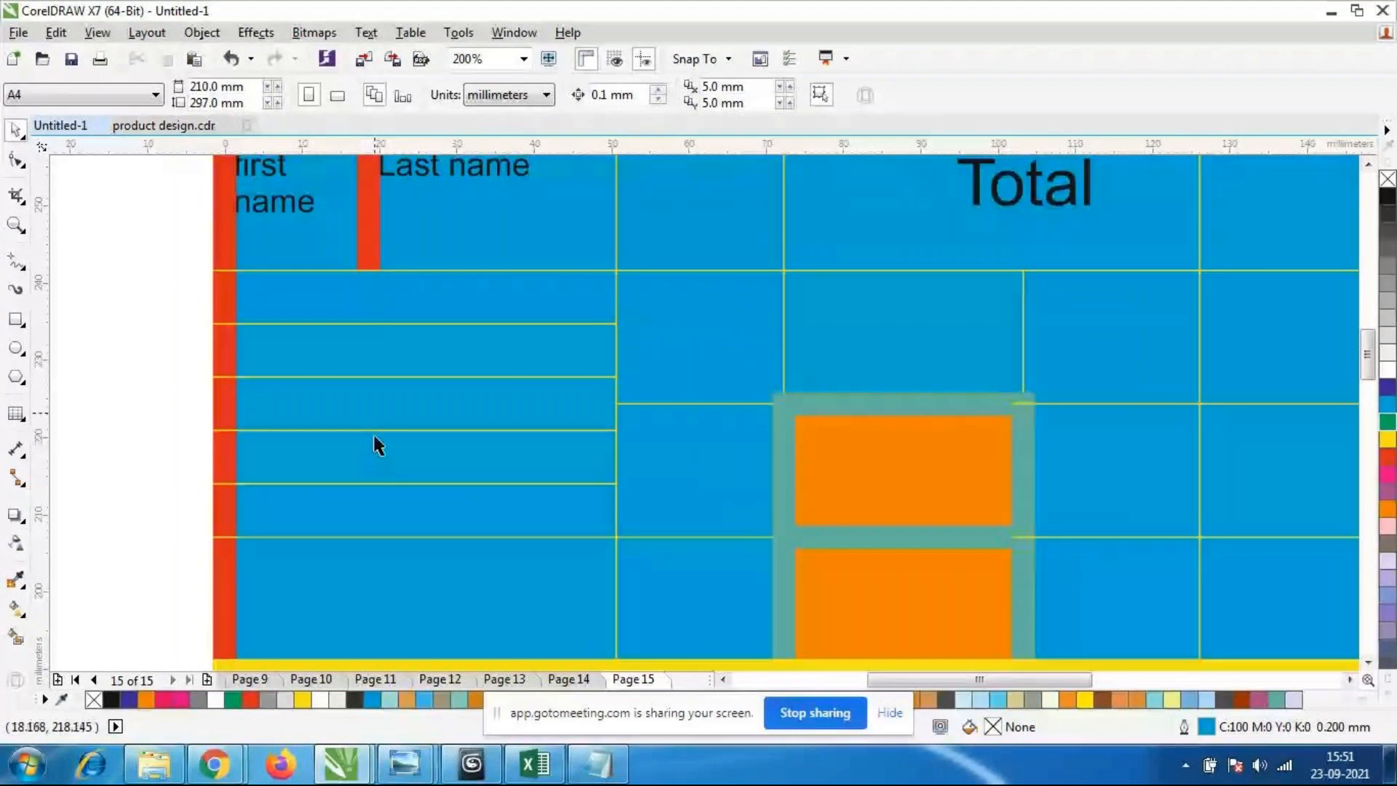
{"action": "left_click", "coordinate": [215, 352]}
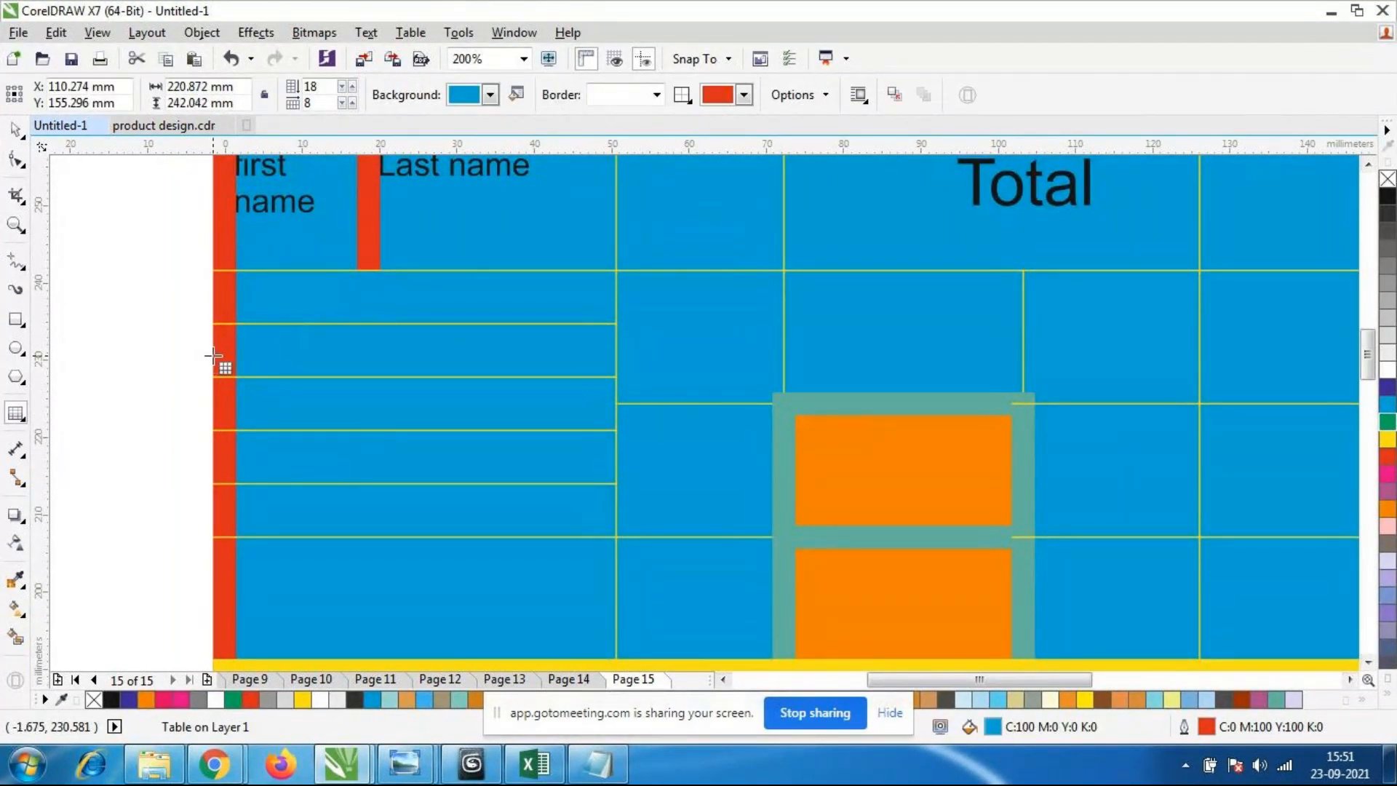
{"action": "left_click", "coordinate": [213, 355]}
{"action": "mouse_move", "coordinate": [479, 371]}
{"action": "left_mouse_down"}
{"action": "mouse_move", "coordinate": [280, 362]}
{"action": "mouse_move", "coordinate": [306, 405]}
{"action": "left_mouse_up"}
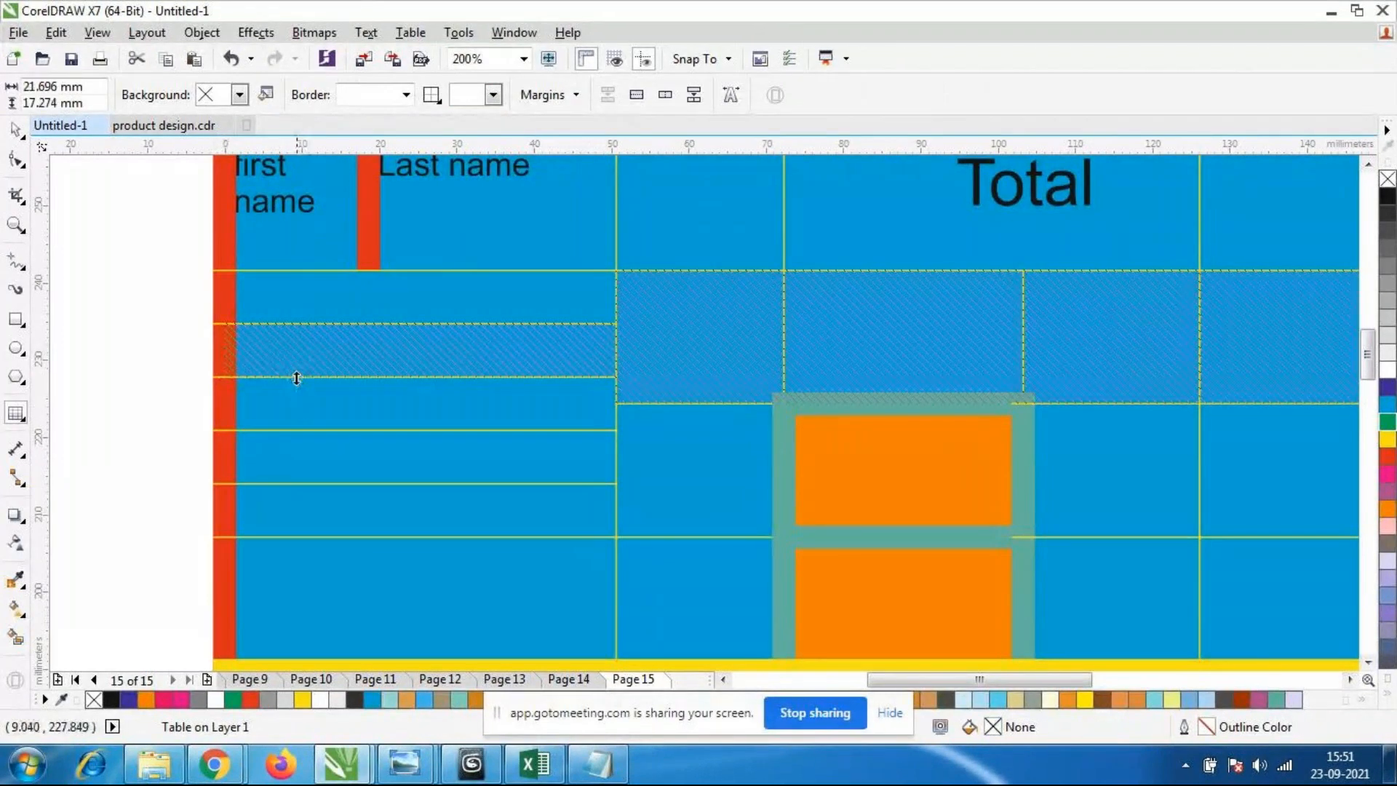
{"action": "left_click", "coordinate": [245, 335]}
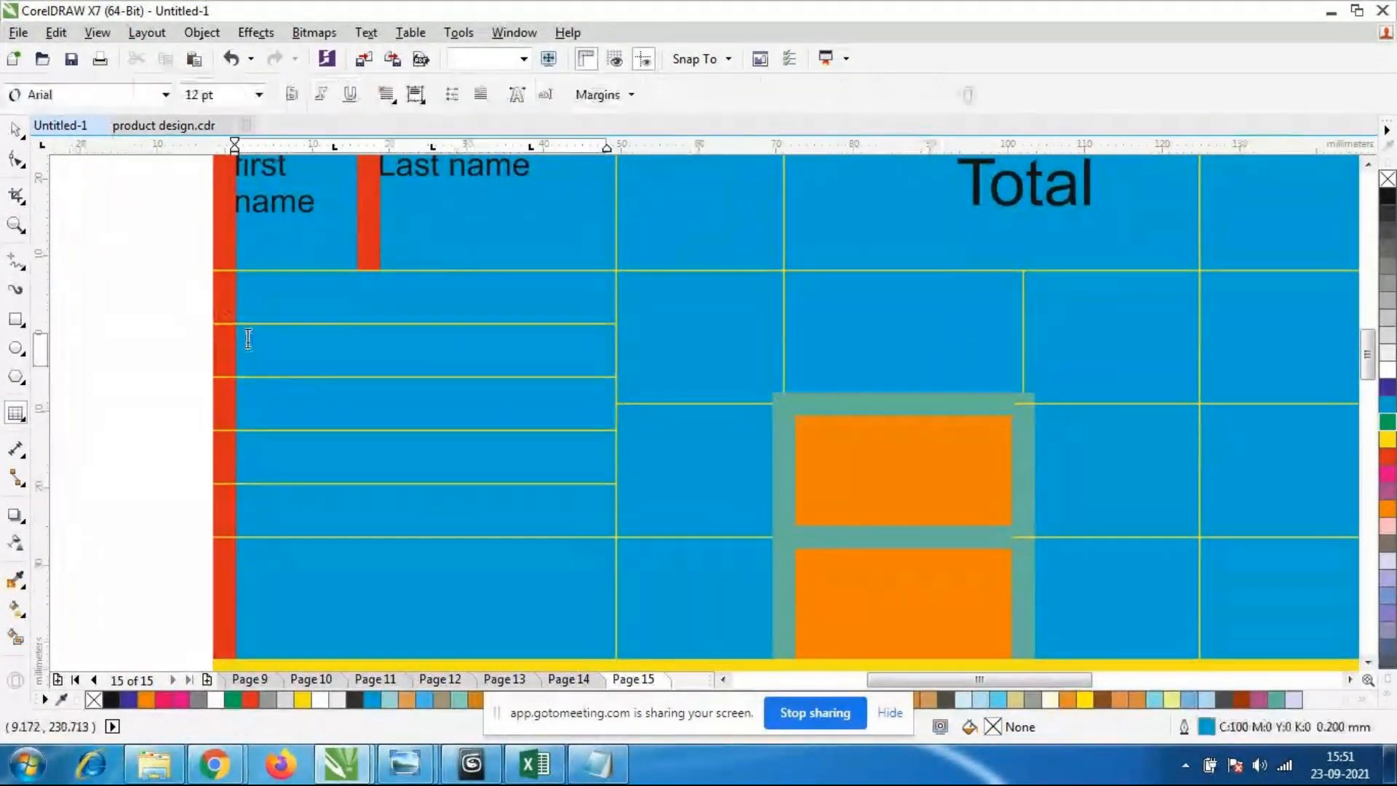
{"action": "mouse_move", "coordinate": [248, 336]}
{"action": "left_mouse_down"}
{"action": "mouse_move", "coordinate": [313, 385]}
{"action": "mouse_move", "coordinate": [315, 369]}
{"action": "mouse_move", "coordinate": [473, 352]}
{"action": "mouse_move", "coordinate": [331, 335]}
{"action": "left_mouse_up"}
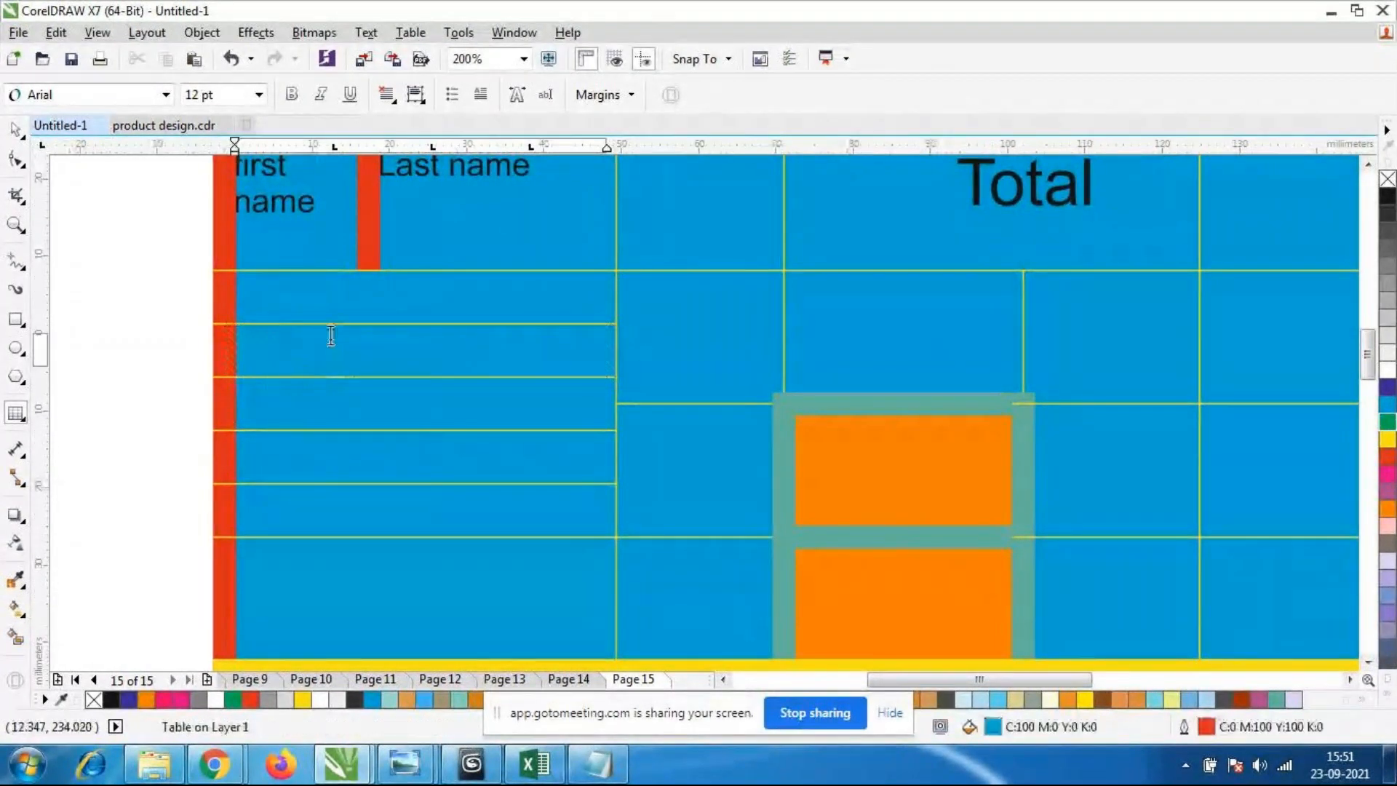
{"action": "left_click", "coordinate": [246, 333]}
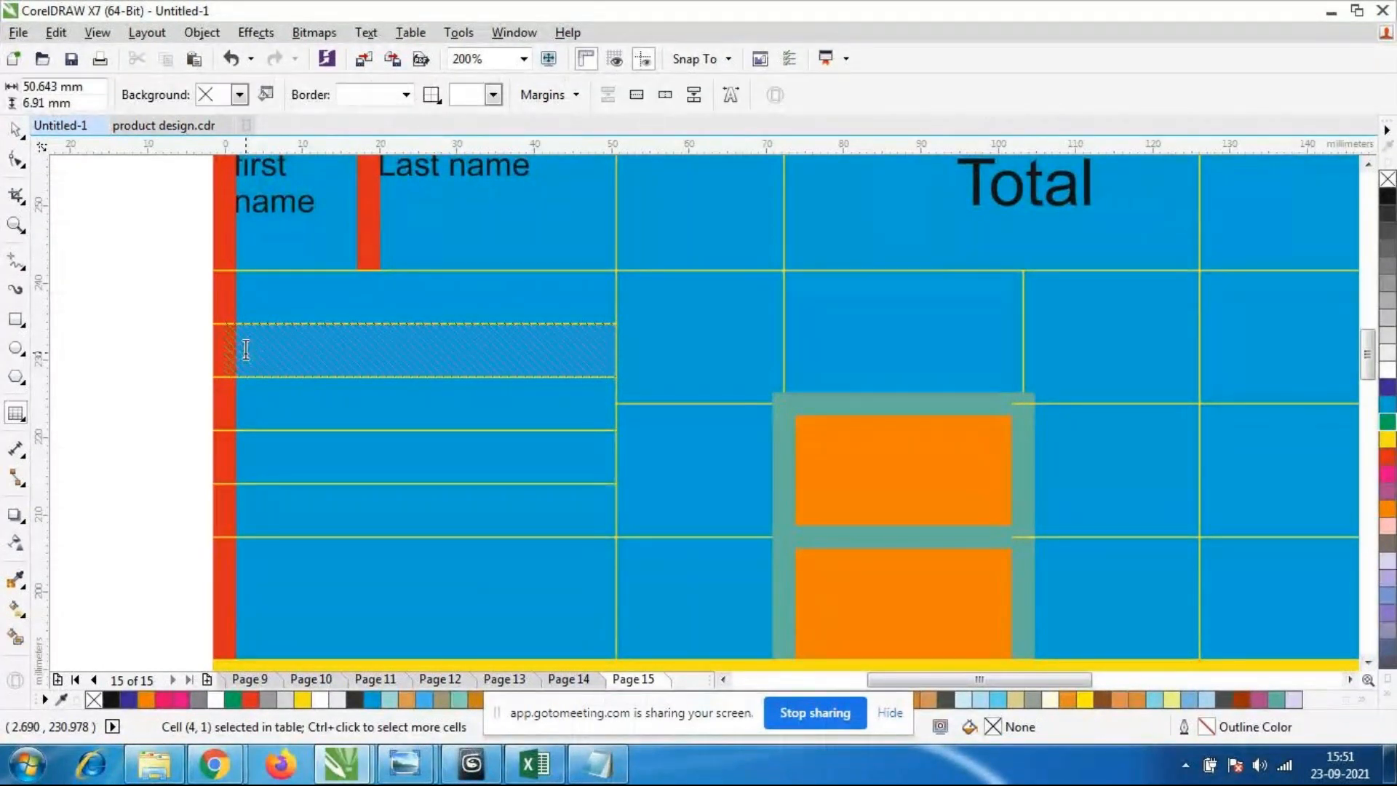
{"action": "left_click", "coordinate": [410, 33]}
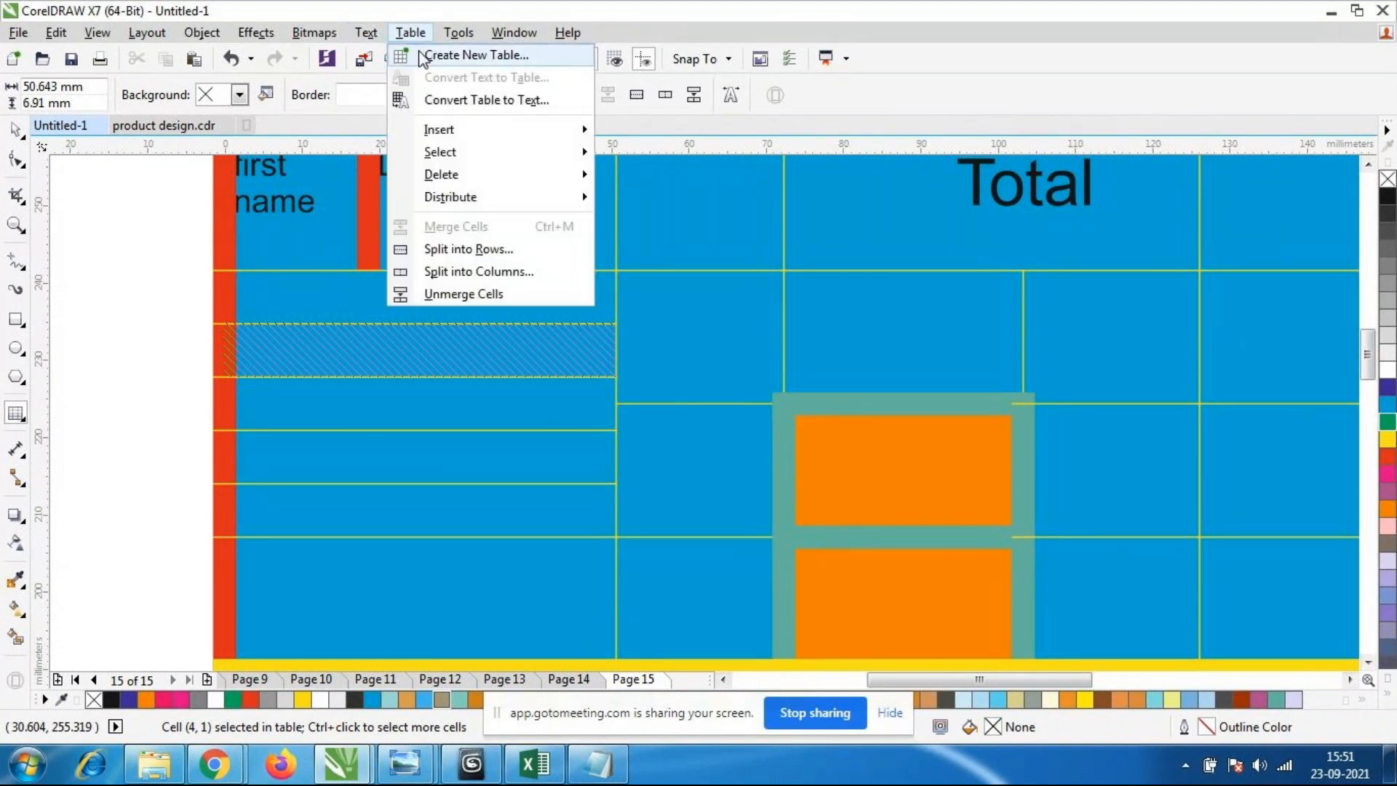
{"action": "left_click", "coordinate": [476, 279]}
{"action": "left_click", "coordinate": [786, 364]}
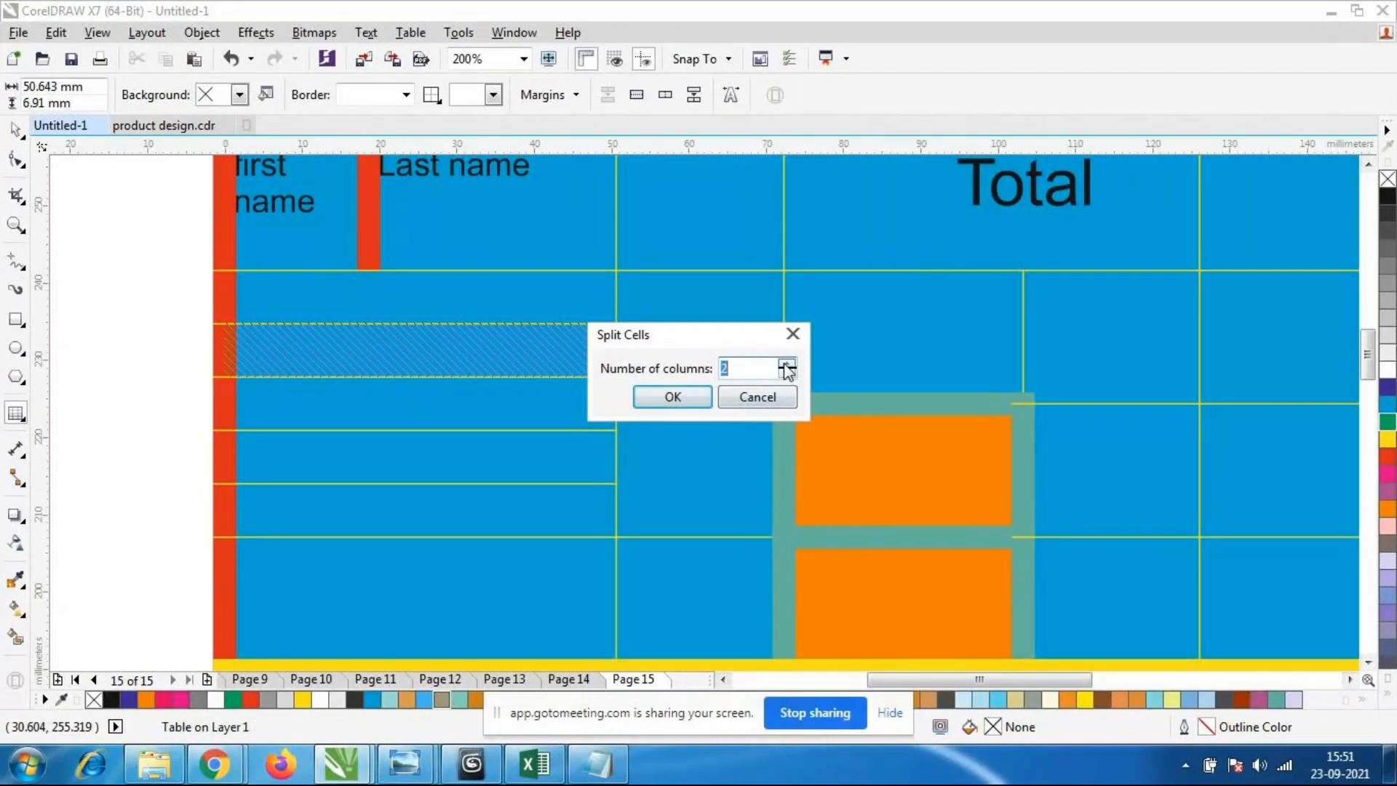
{"action": "left_click", "coordinate": [787, 364]}
{"action": "left_click", "coordinate": [667, 397]}
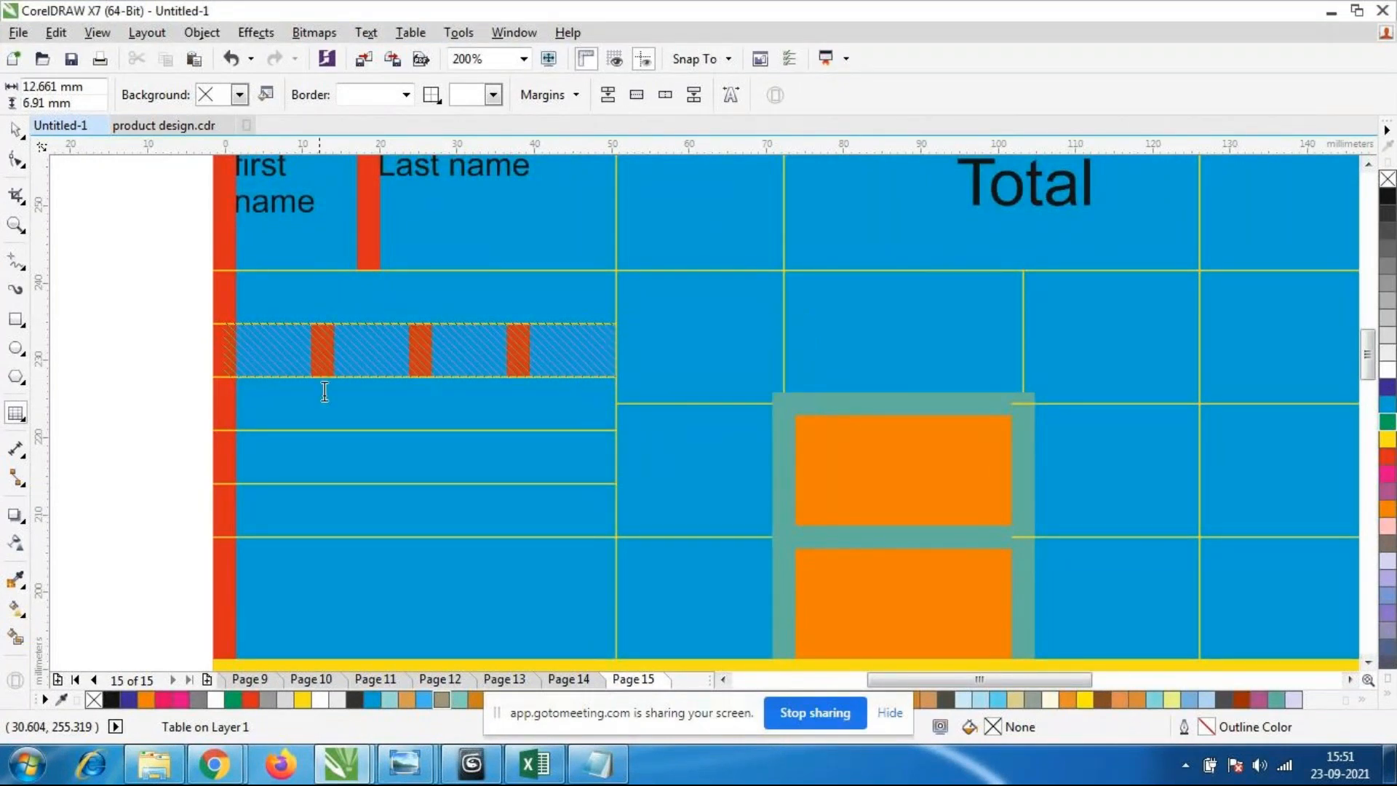
Examine the newly split cells in the Name column up close and within the whole table.
{"action": "scroll", "coordinate": [572, 371], "scroll_direction": "down", "scroll_amount": 1}
{"action": "scroll", "coordinate": [462, 376], "scroll_direction": "up", "scroll_amount": 1}
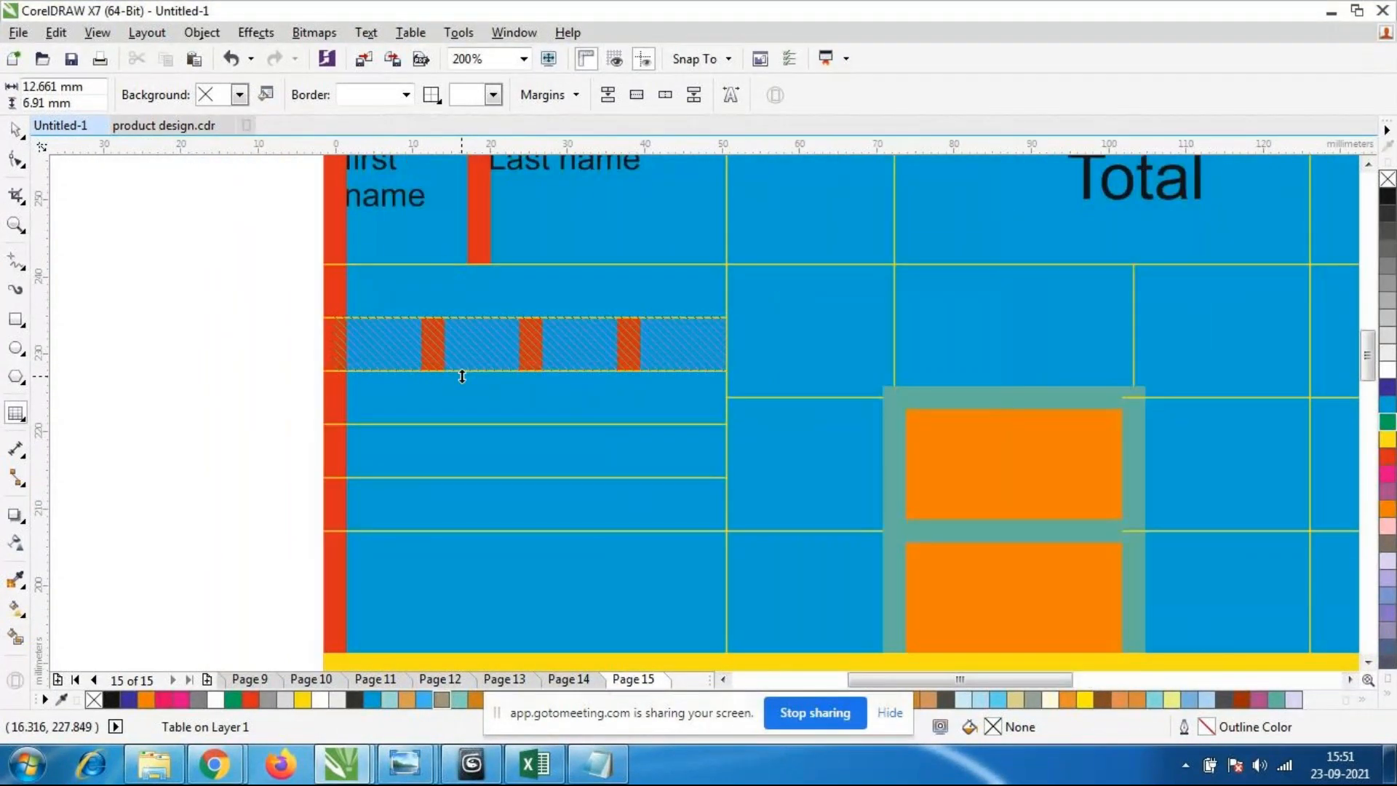
{"action": "left_click", "coordinate": [15, 130]}
{"action": "scroll", "coordinate": [505, 278], "scroll_direction": "down", "scroll_amount": 1}
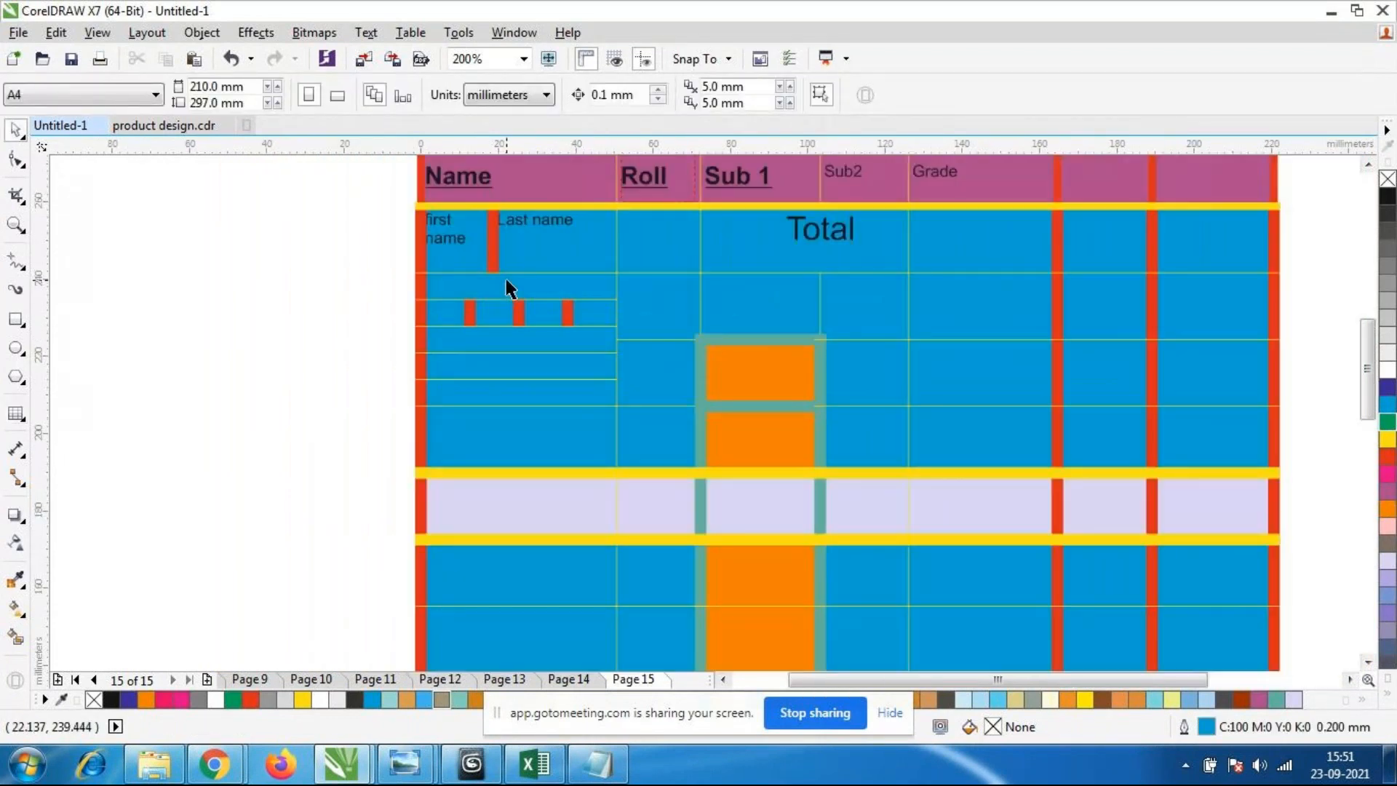
{"action": "scroll", "coordinate": [505, 278], "scroll_direction": "up", "scroll_amount": 1}
{"action": "scroll", "coordinate": [509, 277], "scroll_direction": "down", "scroll_amount": 1}
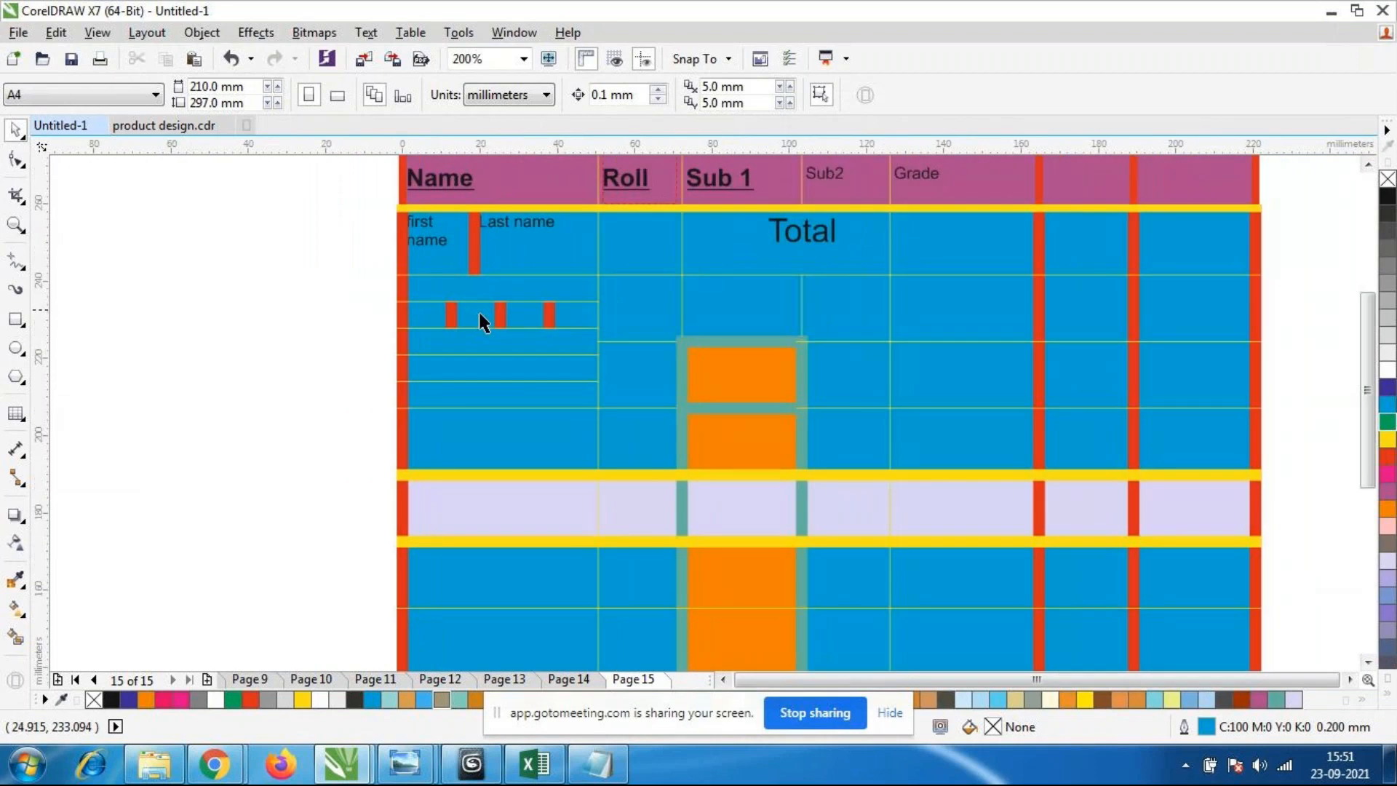
{"action": "scroll", "coordinate": [477, 309], "scroll_direction": "down", "scroll_amount": 1}
{"action": "scroll", "coordinate": [620, 324], "scroll_direction": "up", "scroll_amount": 1}
{"action": "scroll", "coordinate": [484, 313], "scroll_direction": "down", "scroll_amount": 1}
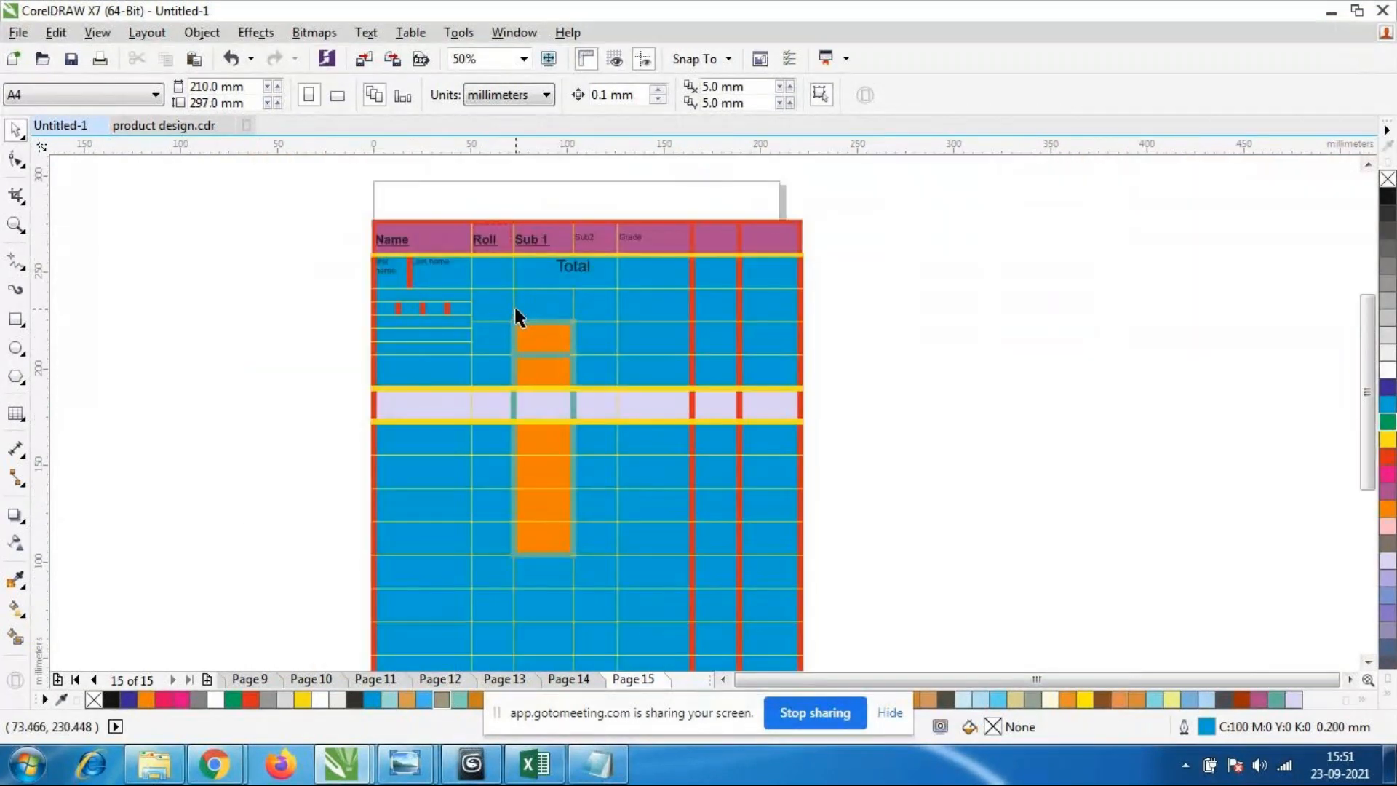
{"action": "scroll", "coordinate": [514, 304], "scroll_direction": "up", "scroll_amount": 1}
{"action": "left_click", "coordinate": [514, 306]}
{"action": "scroll", "coordinate": [514, 307], "scroll_direction": "down", "scroll_amount": 1}
{"action": "scroll", "coordinate": [561, 251], "scroll_direction": "up", "scroll_amount": 1}
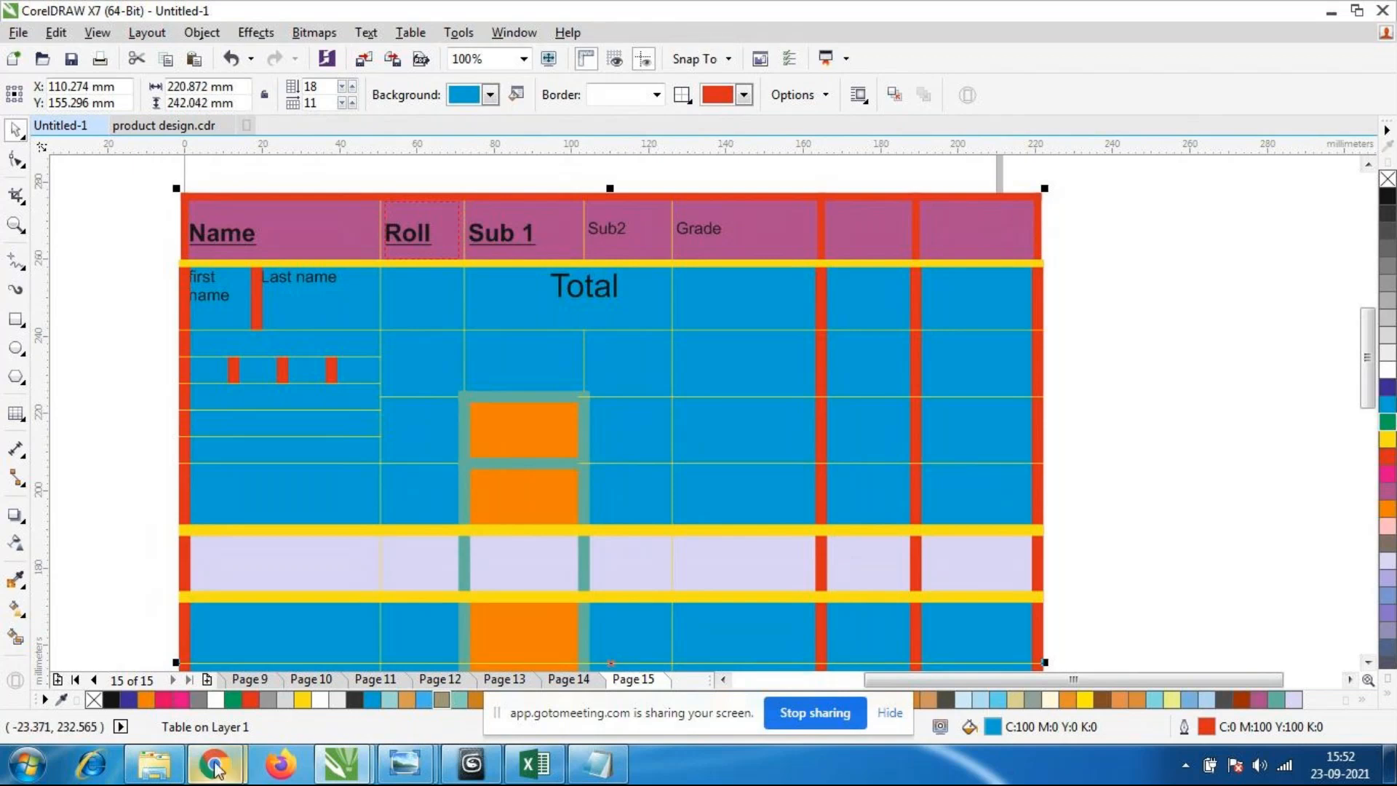
Switch to the GoToMeeting session in Chrome to view the meeting participants.
{"action": "mouse_move", "coordinate": [213, 764]}
{"action": "left_click", "coordinate": [179, 654]}
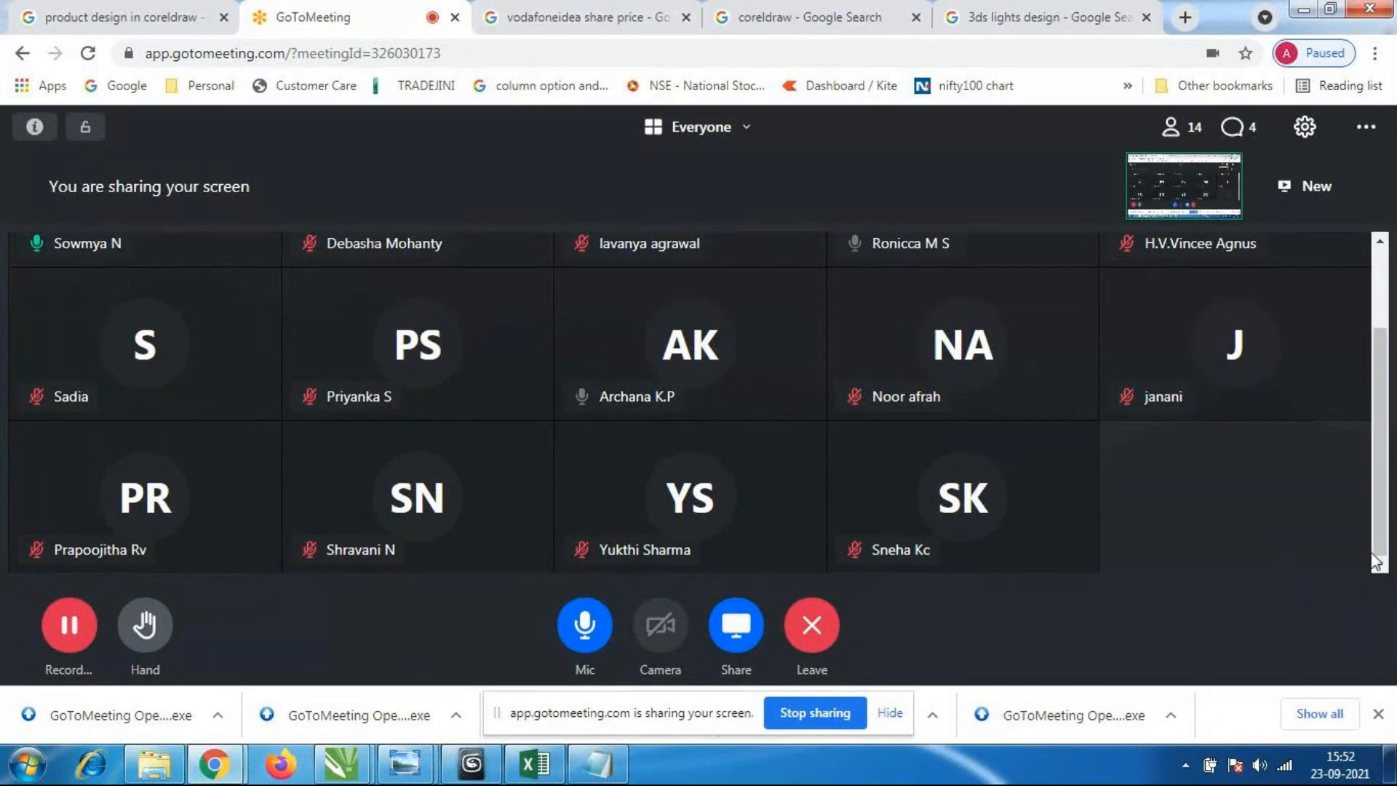
Switch from the meeting back to the CorelDRAW document showing the table on page 15.
{"action": "left_click_drag", "start_coordinate": [1378, 434], "coordinate": [1374, 380]}
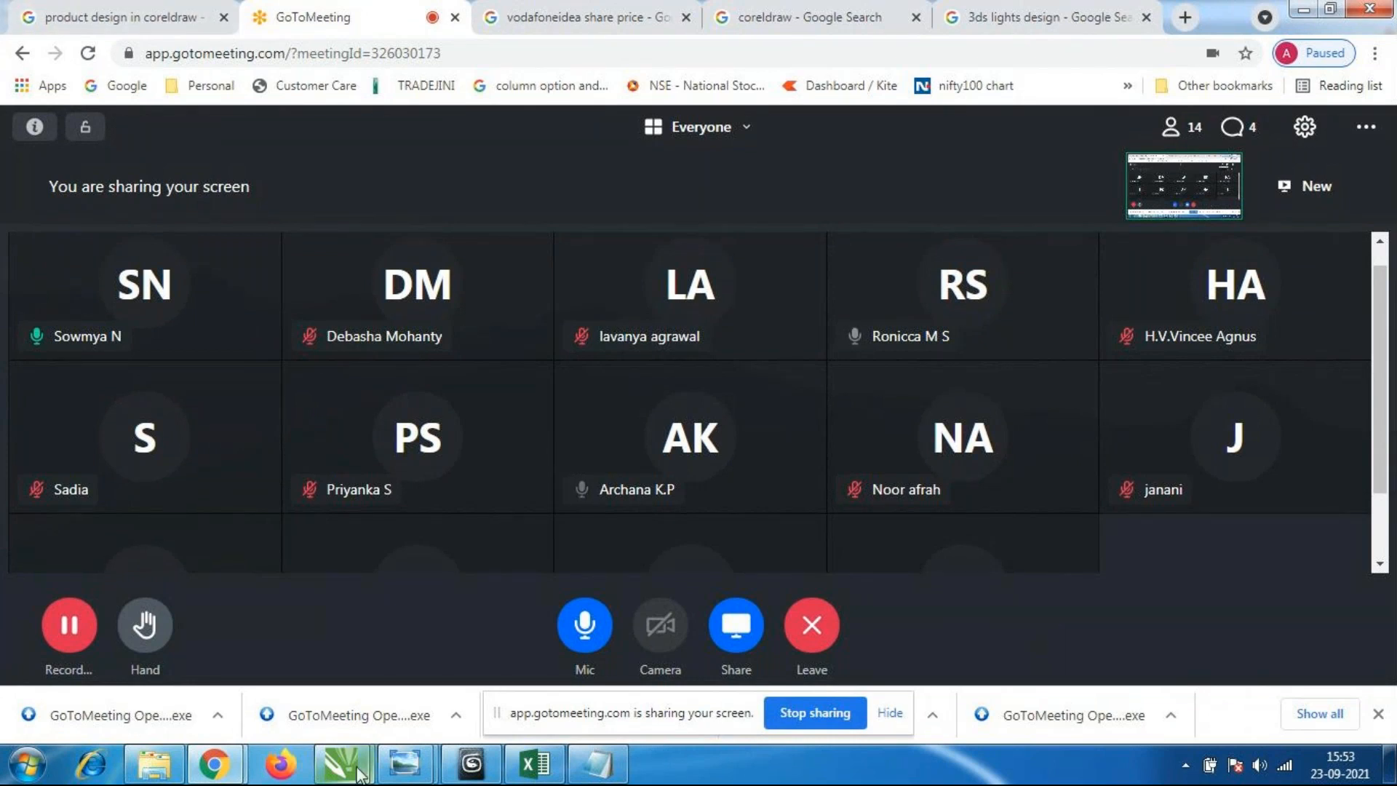
{"action": "mouse_move", "coordinate": [342, 765]}
{"action": "left_click", "coordinate": [301, 687]}
{"action": "scroll", "coordinate": [494, 299], "scroll_direction": "down", "scroll_amount": 2}
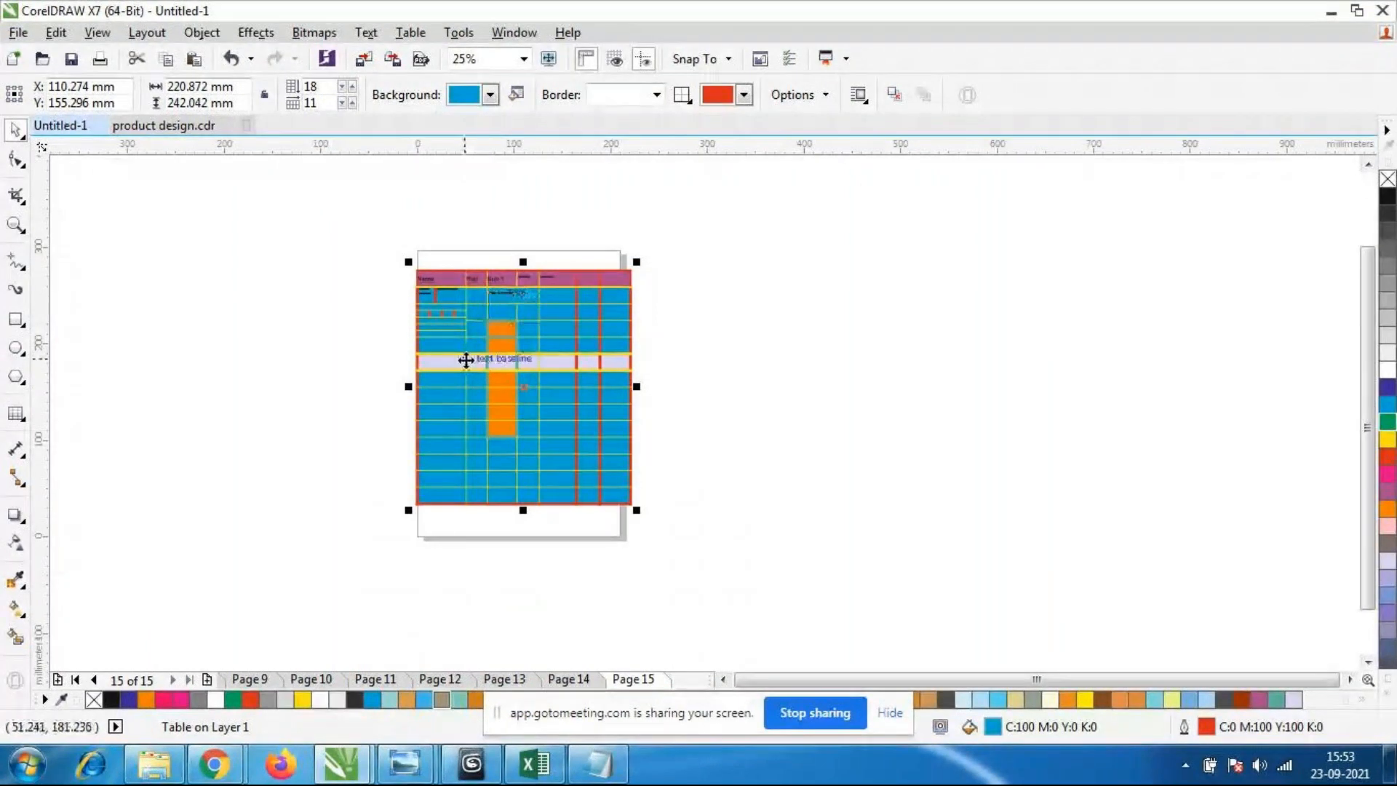
{"action": "scroll", "coordinate": [463, 356], "scroll_direction": "up", "scroll_amount": 1}
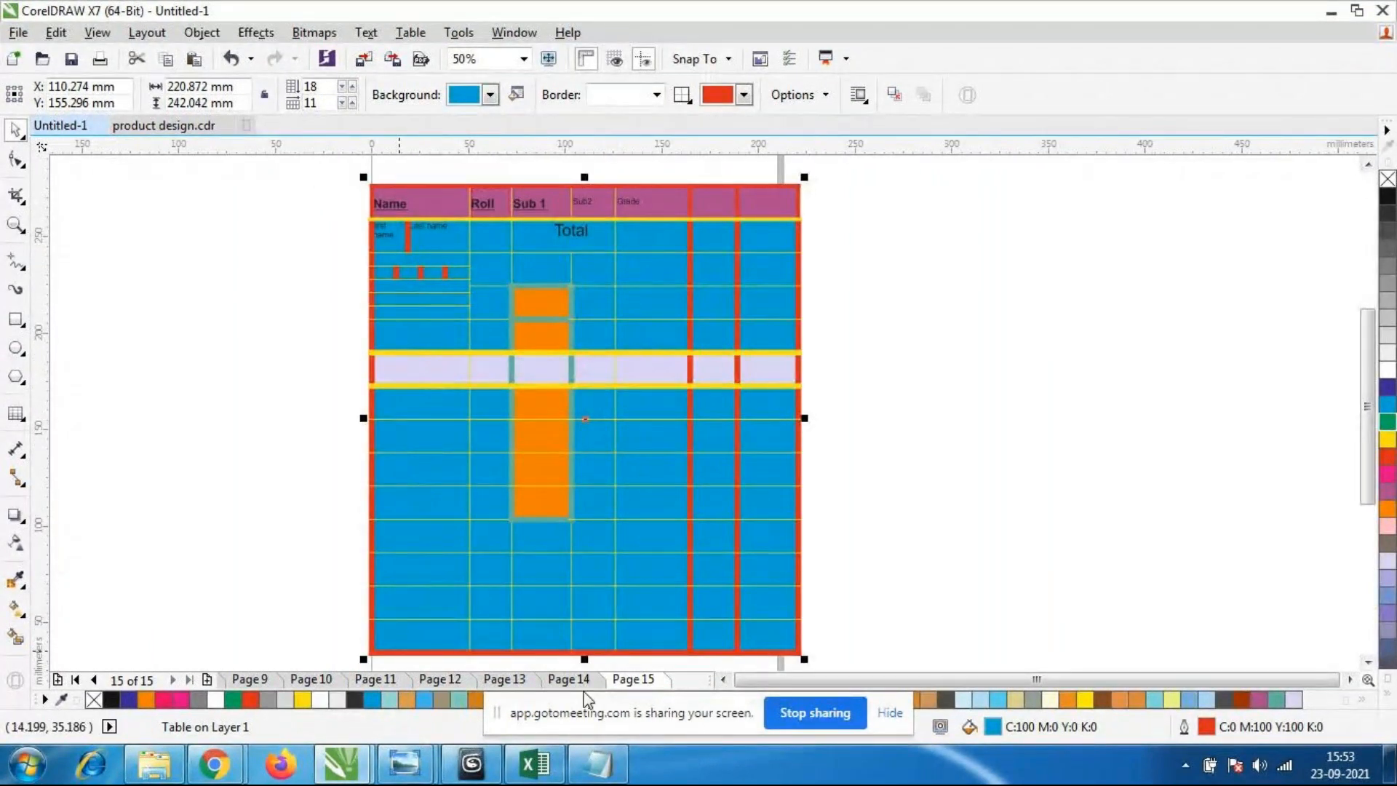
Rename page 15 as "table" and deselect the table.
{"action": "right_click", "coordinate": [638, 679]}
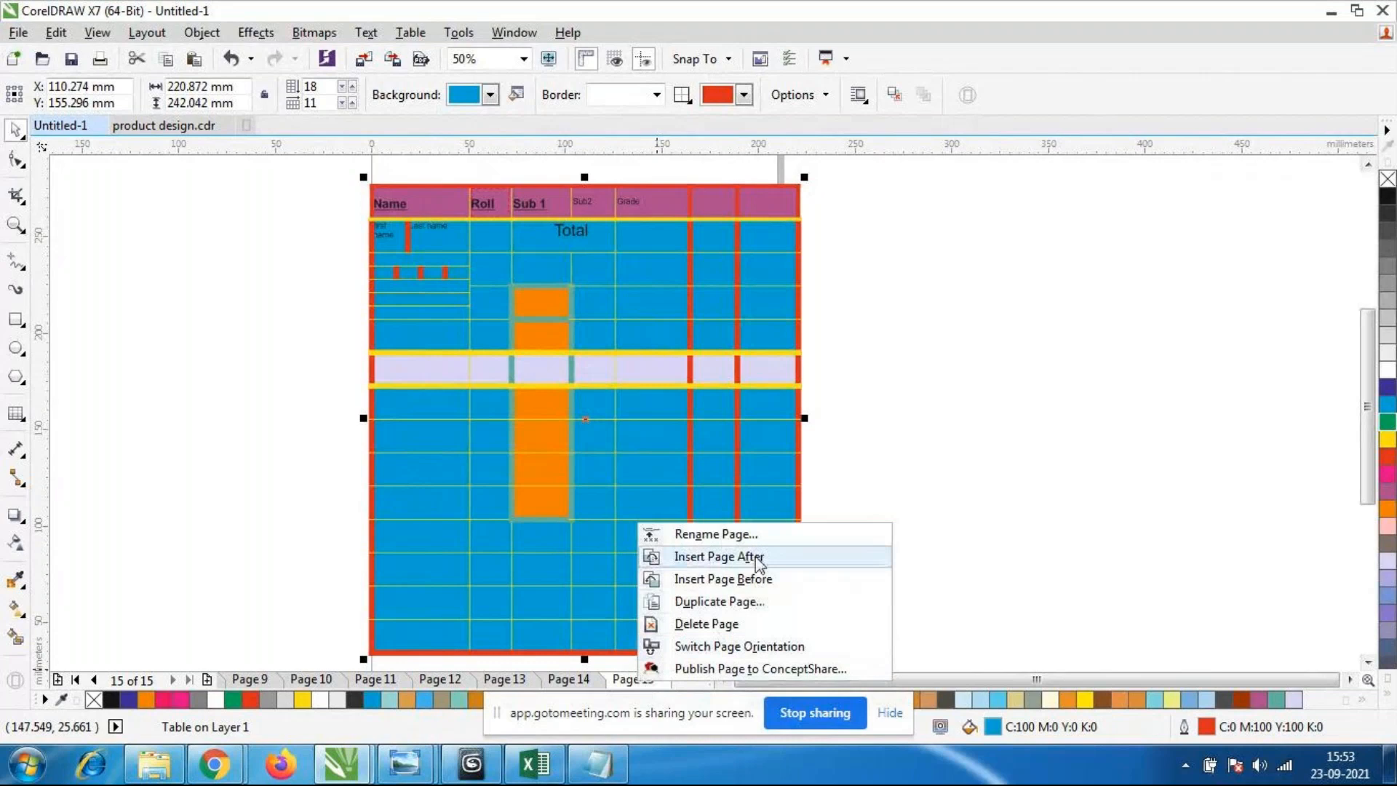
{"action": "left_click", "coordinate": [703, 534]}
{"action": "type", "text": "table"}
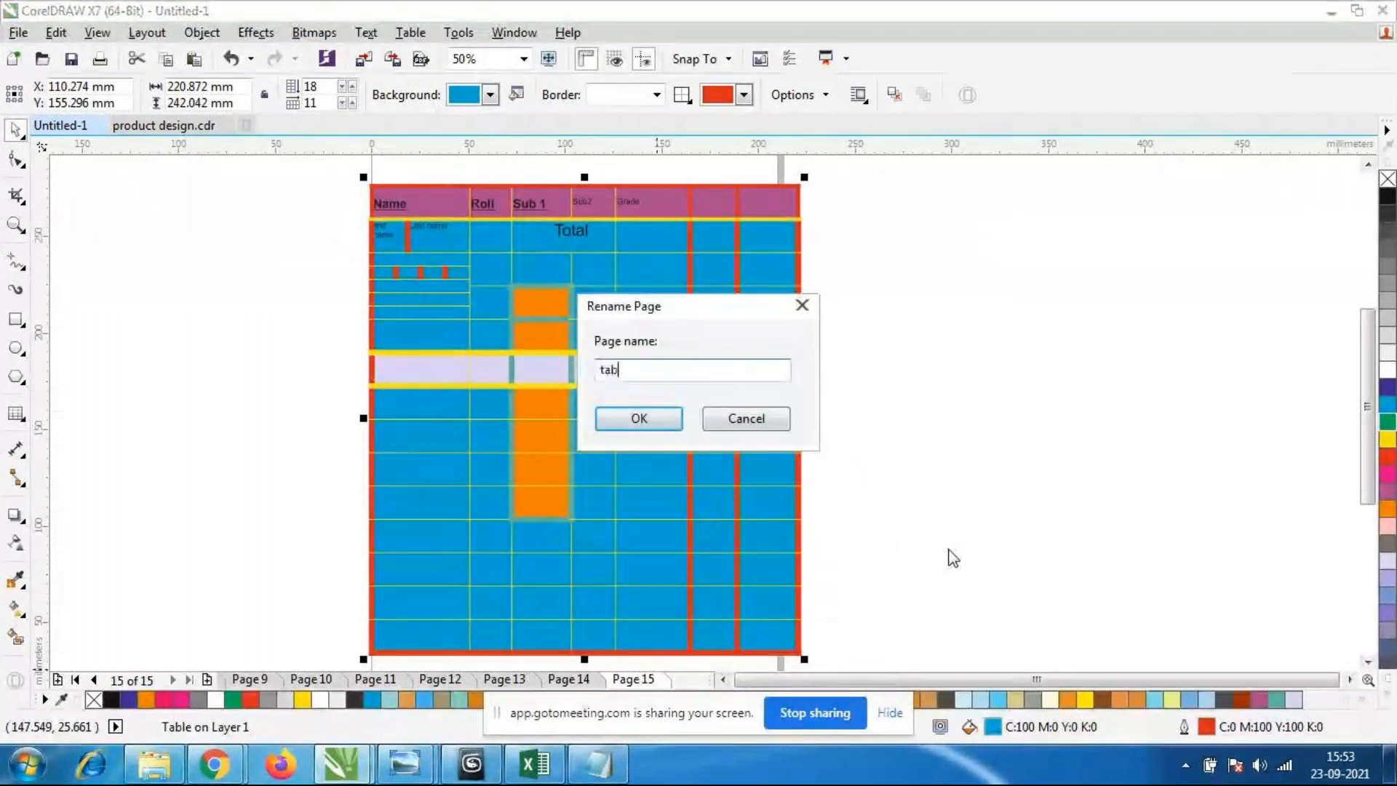
{"action": "left_click", "coordinate": [638, 418]}
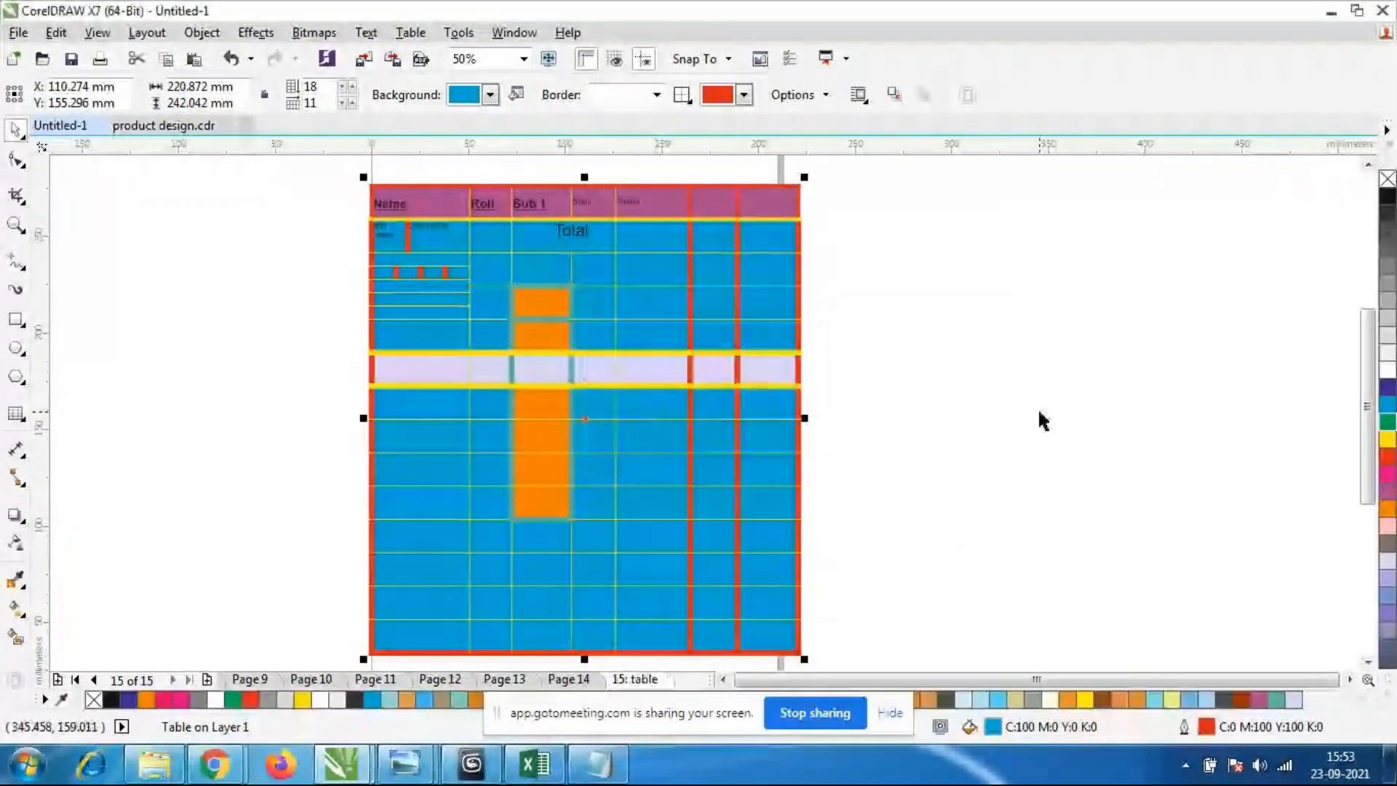
{"action": "left_click", "coordinate": [1038, 418]}
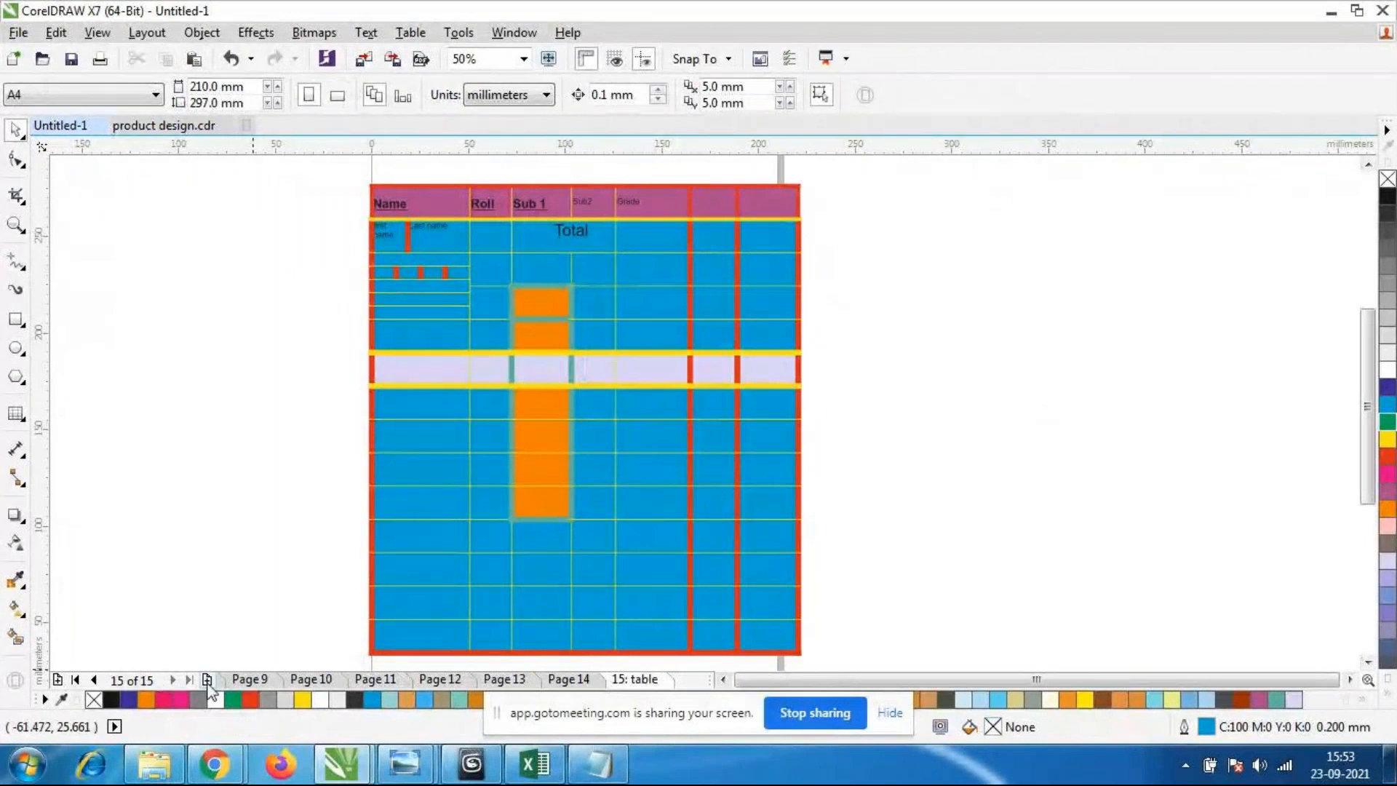
Add a new page after the "table" page and switch it to landscape orientation.
{"action": "left_click", "coordinate": [169, 680]}
{"action": "scroll", "coordinate": [262, 351], "scroll_direction": "down", "scroll_amount": 1}
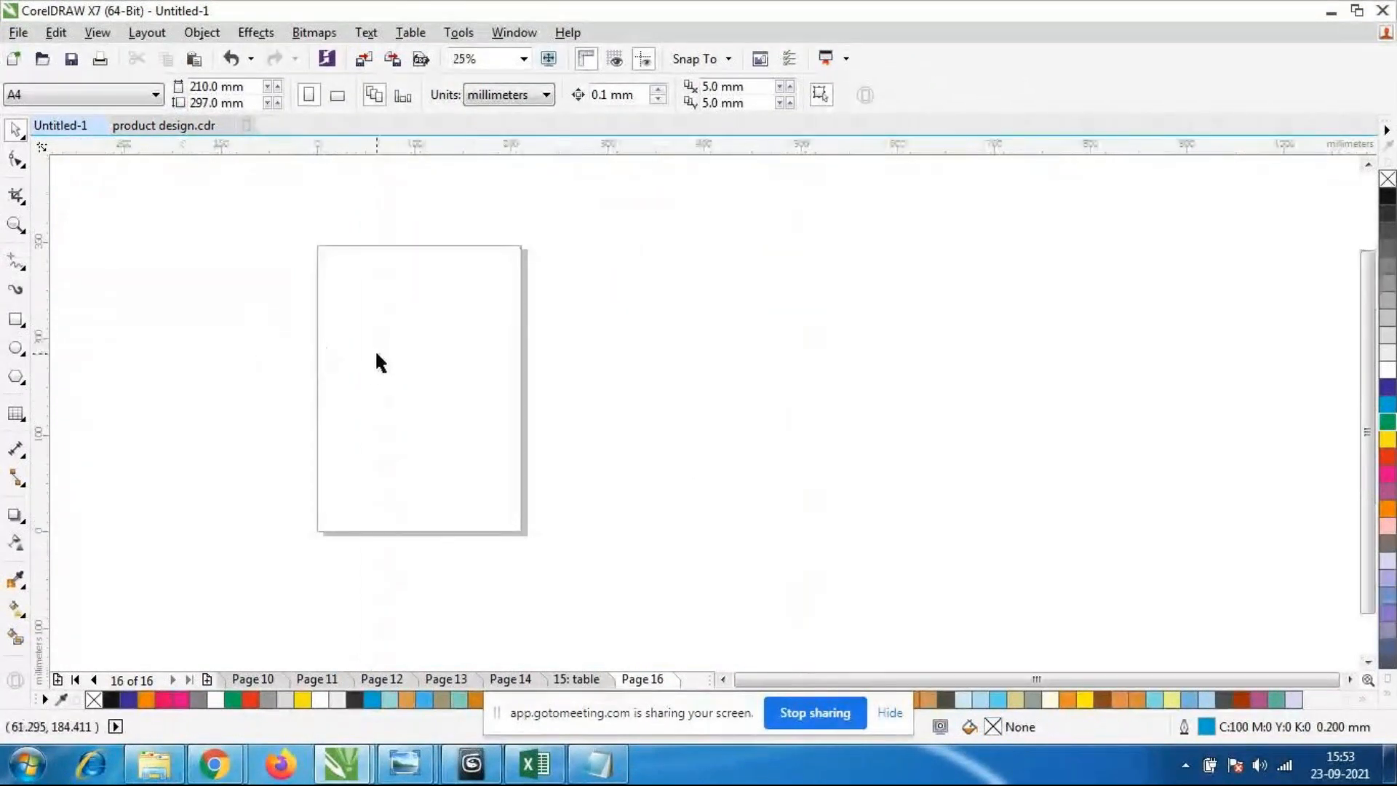
{"action": "left_click", "coordinate": [344, 94]}
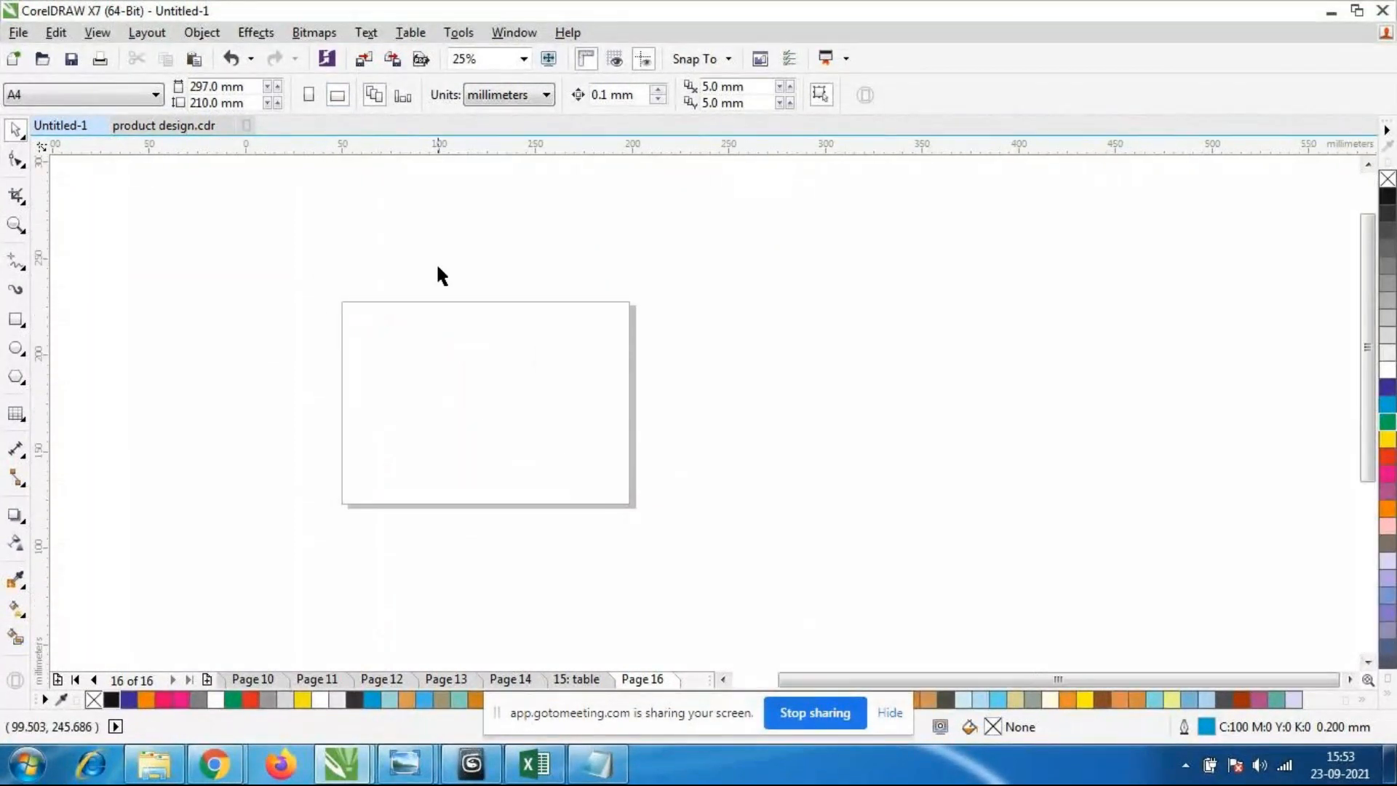
{"action": "scroll", "coordinate": [437, 270], "scroll_direction": "up", "scroll_amount": 1}
{"action": "left_click", "coordinate": [410, 32]}
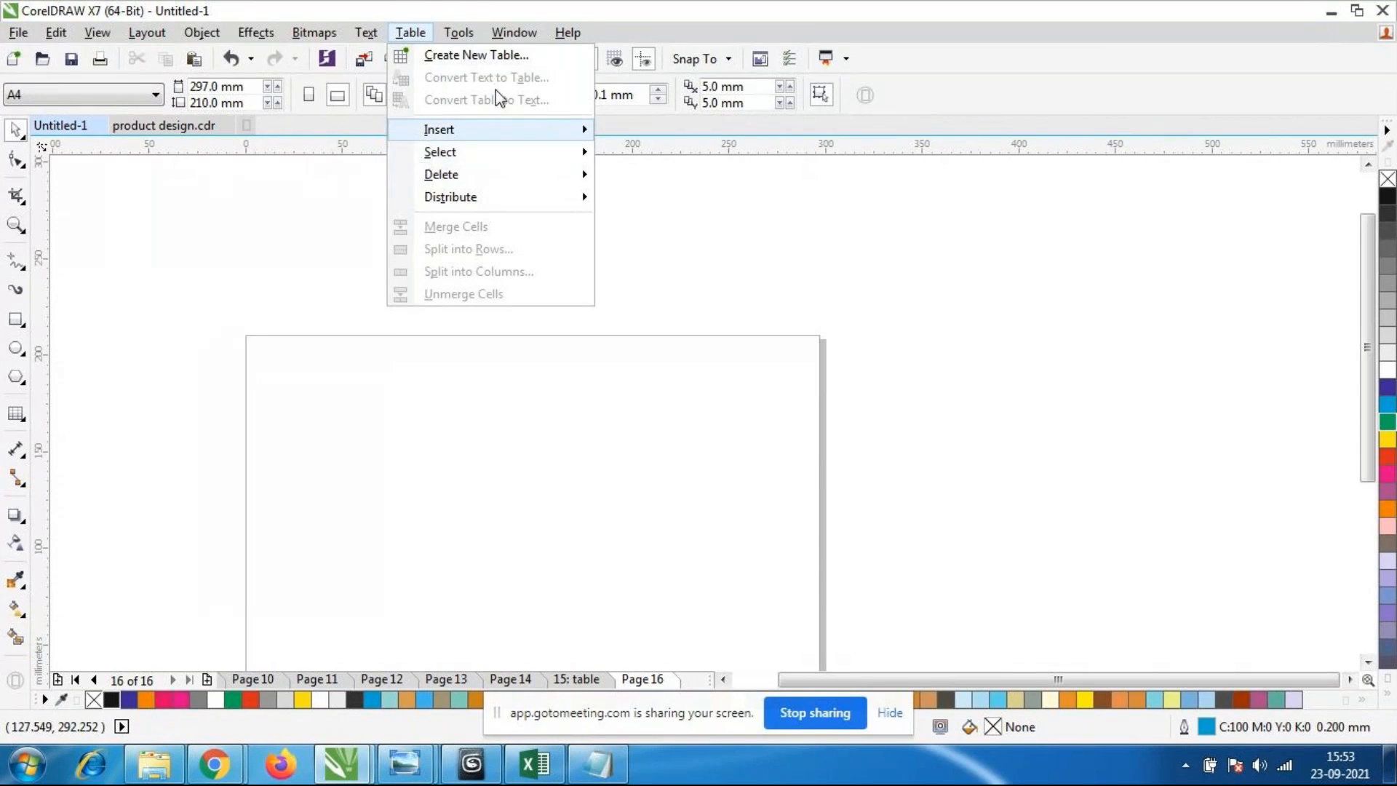
Convert the table on the "table" page to text, separating the cell text with tabs.
{"action": "left_click", "coordinate": [582, 680]}
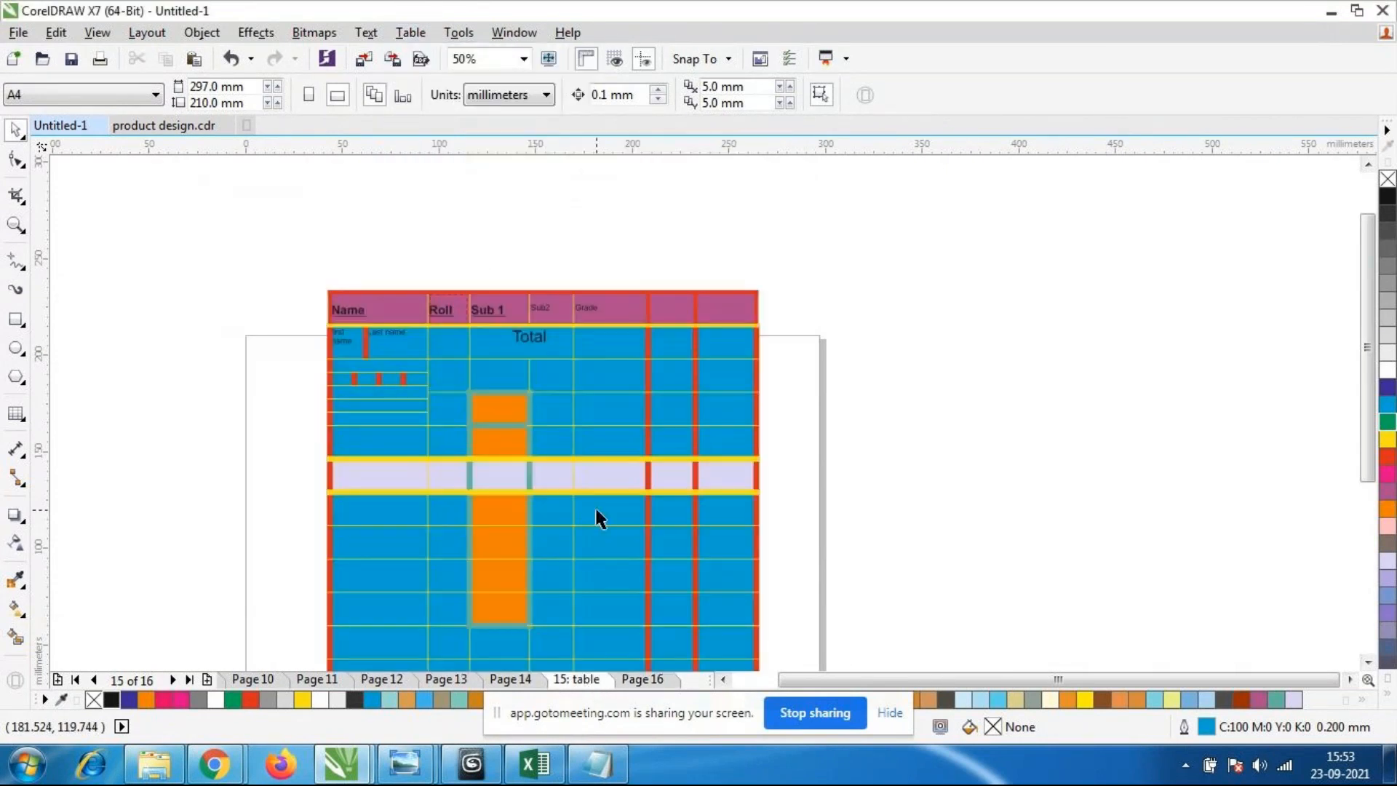
{"action": "left_click", "coordinate": [597, 512]}
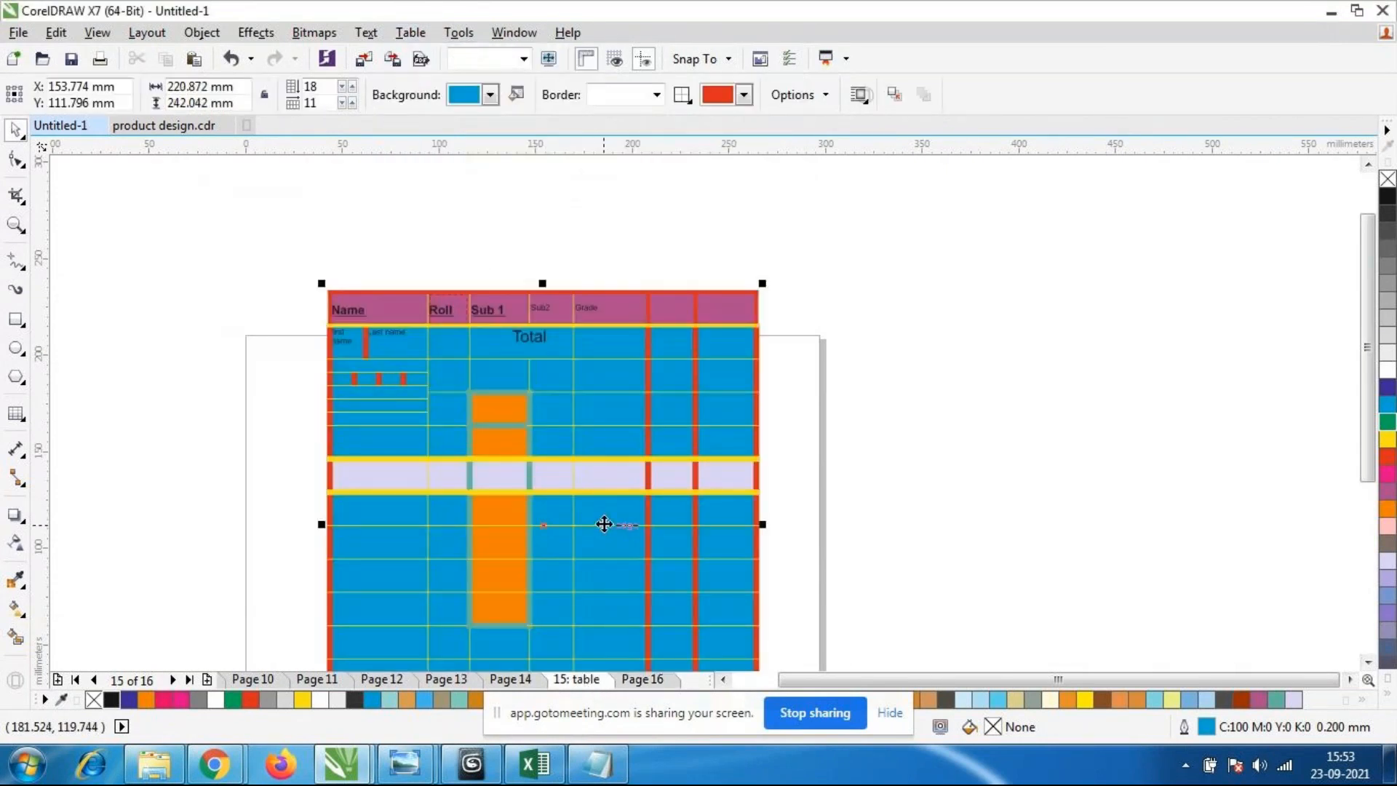
{"action": "left_click", "coordinate": [411, 33]}
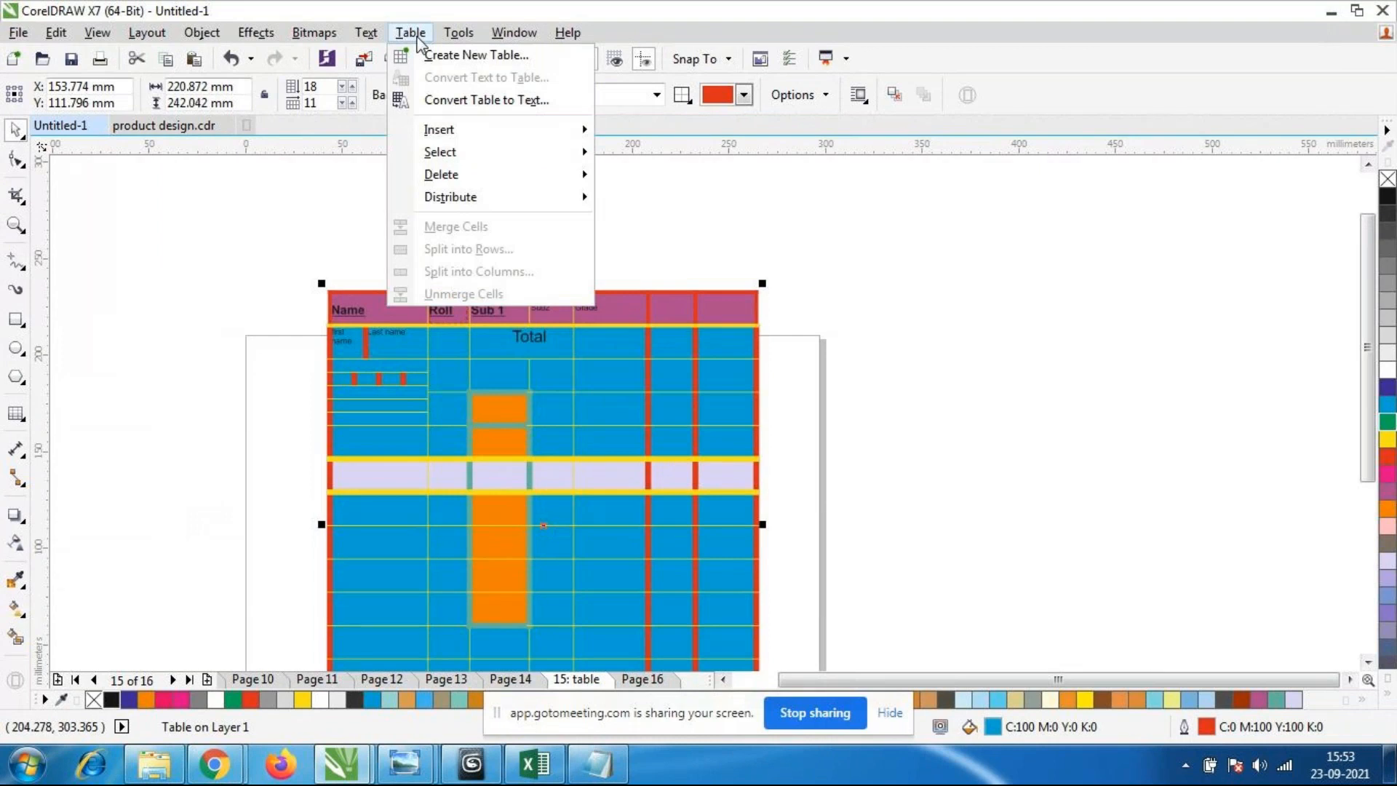
{"action": "left_click", "coordinate": [490, 103]}
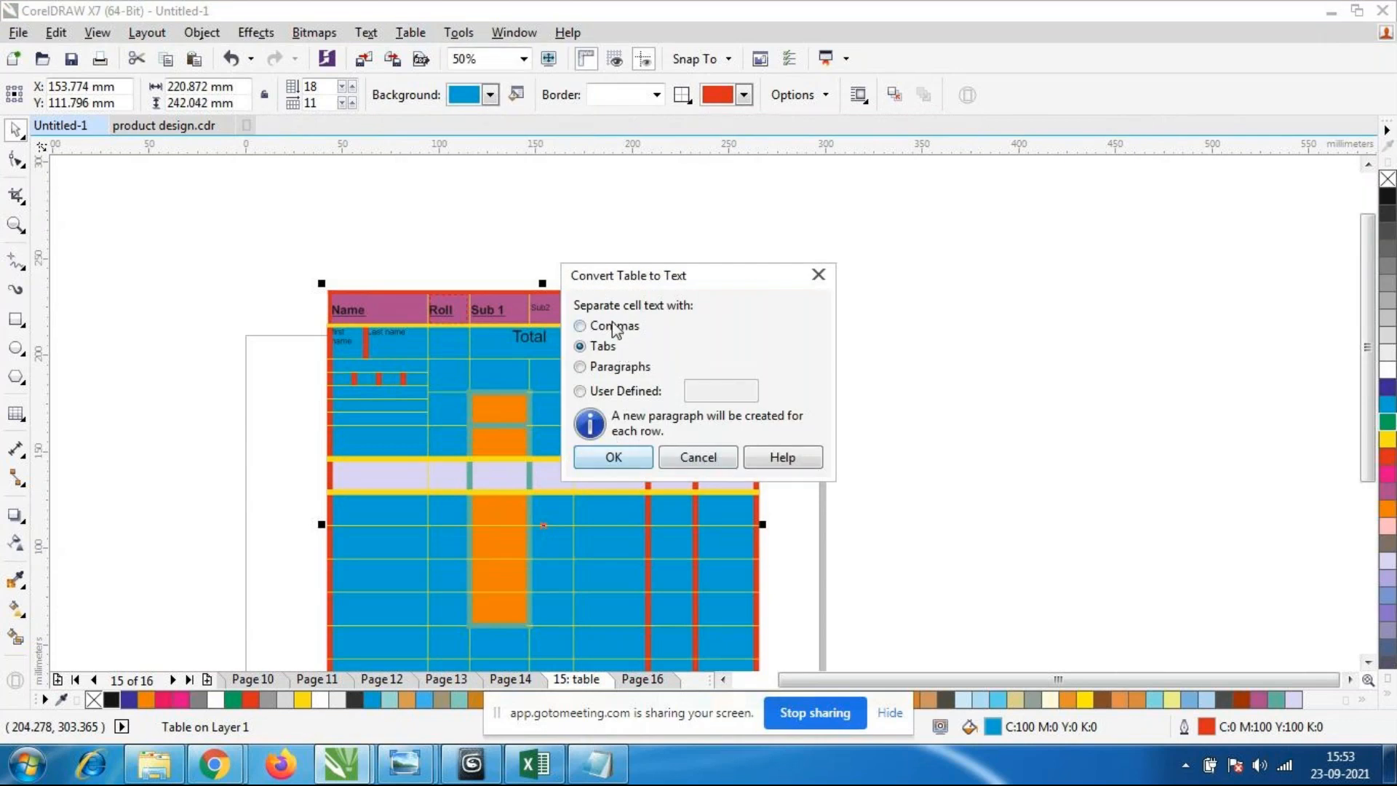
{"action": "left_click", "coordinate": [614, 458]}
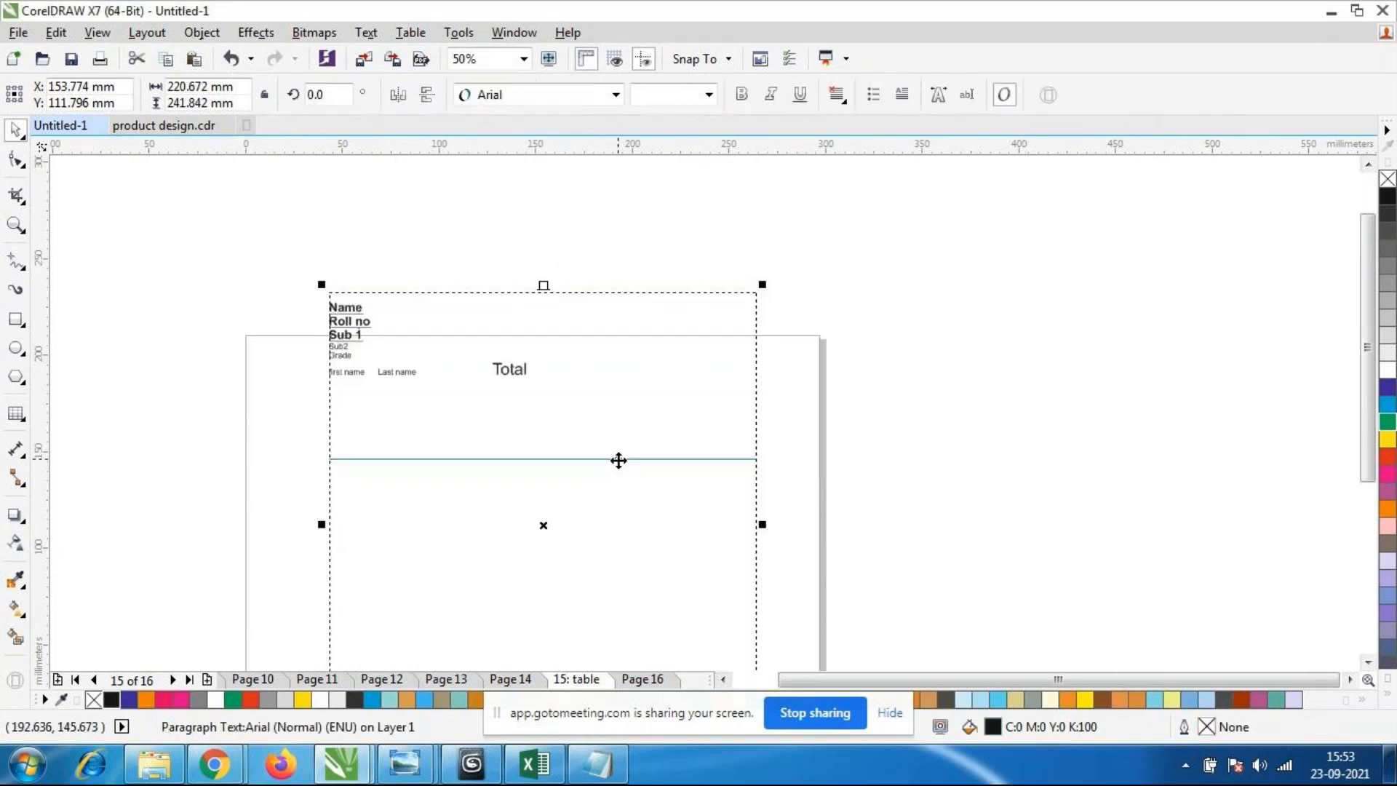
Inspect the text converted from the table and undo the table-to-text conversion.
{"action": "scroll", "coordinate": [351, 291], "scroll_direction": "up", "scroll_amount": 2}
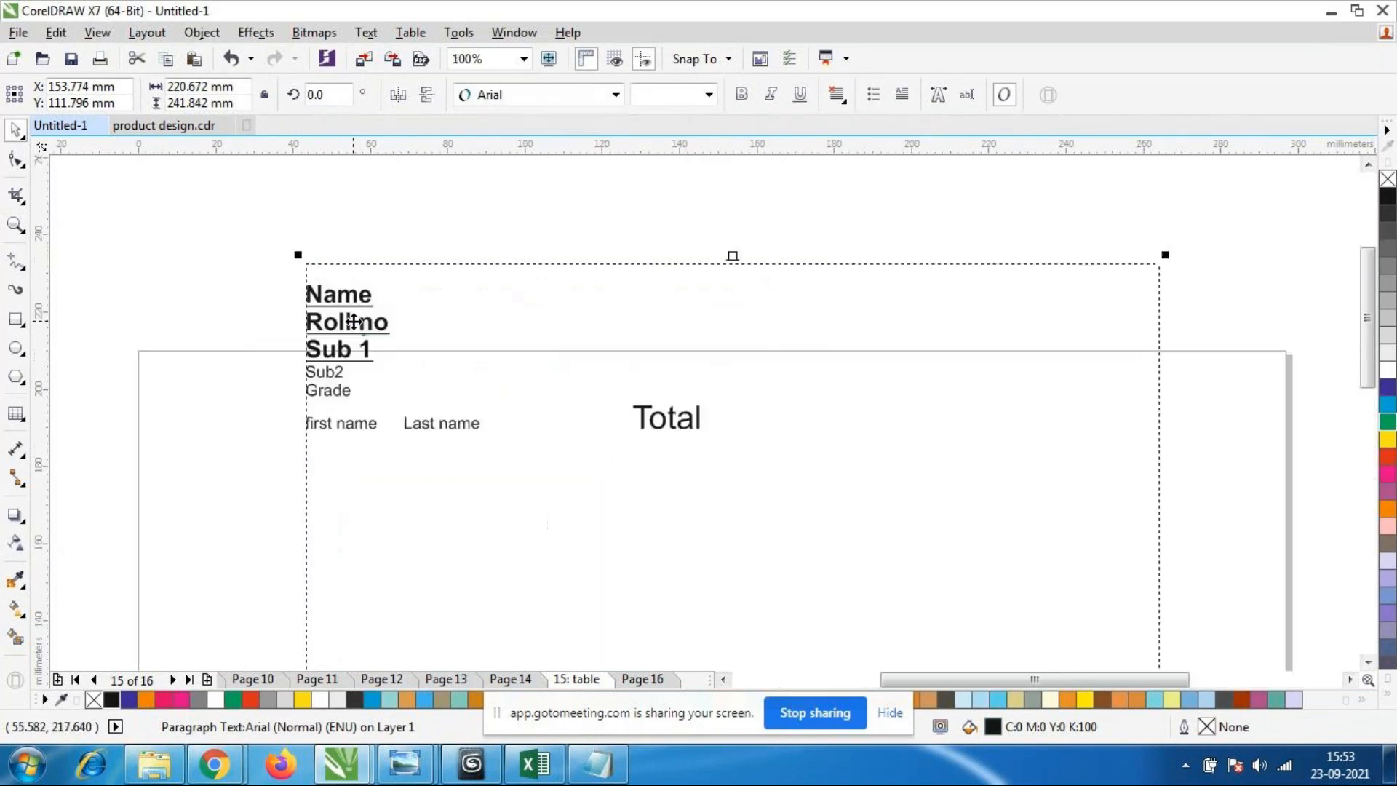
{"action": "scroll", "coordinate": [324, 320], "scroll_direction": "up", "scroll_amount": 2}
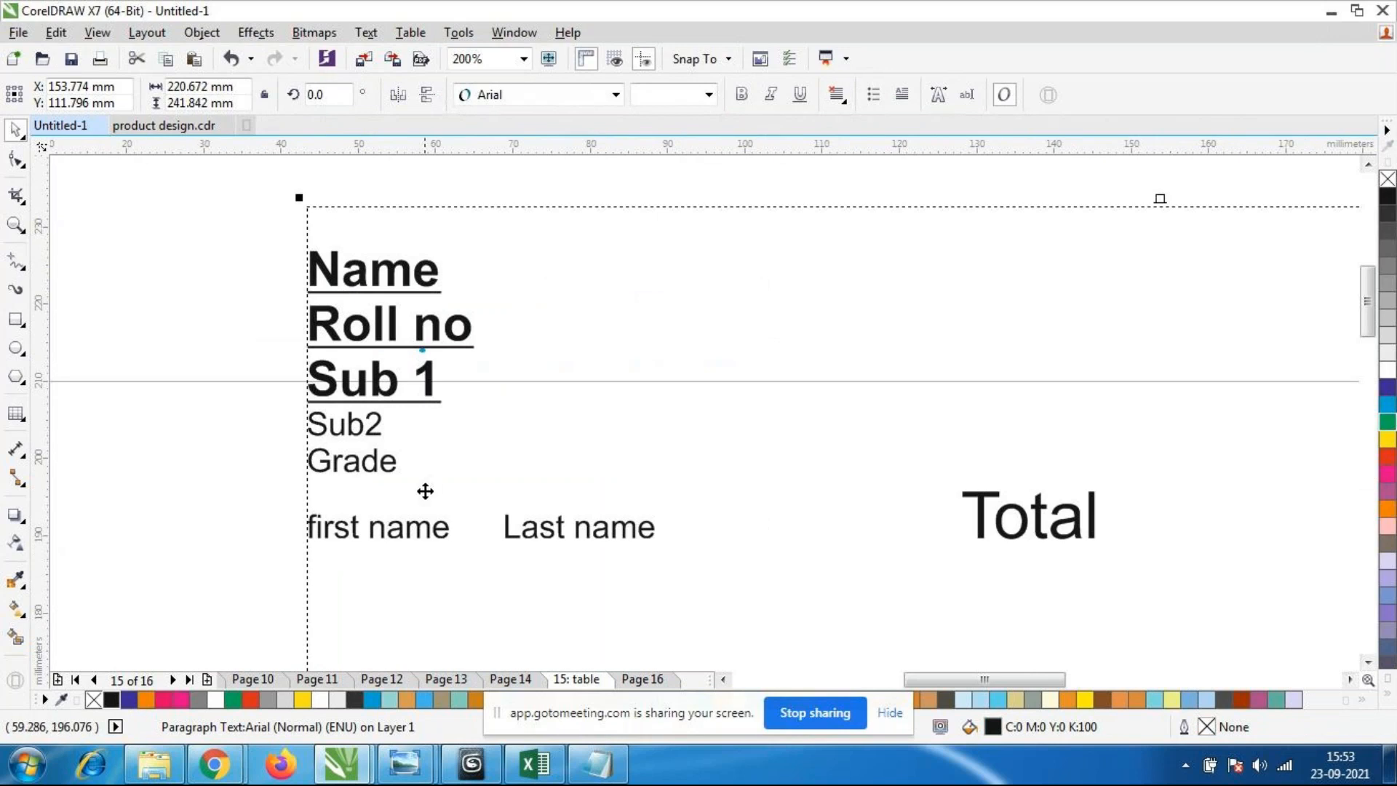
{"action": "scroll", "coordinate": [437, 484], "scroll_direction": "down", "scroll_amount": 1}
{"action": "scroll", "coordinate": [502, 480], "scroll_direction": "down", "scroll_amount": 2}
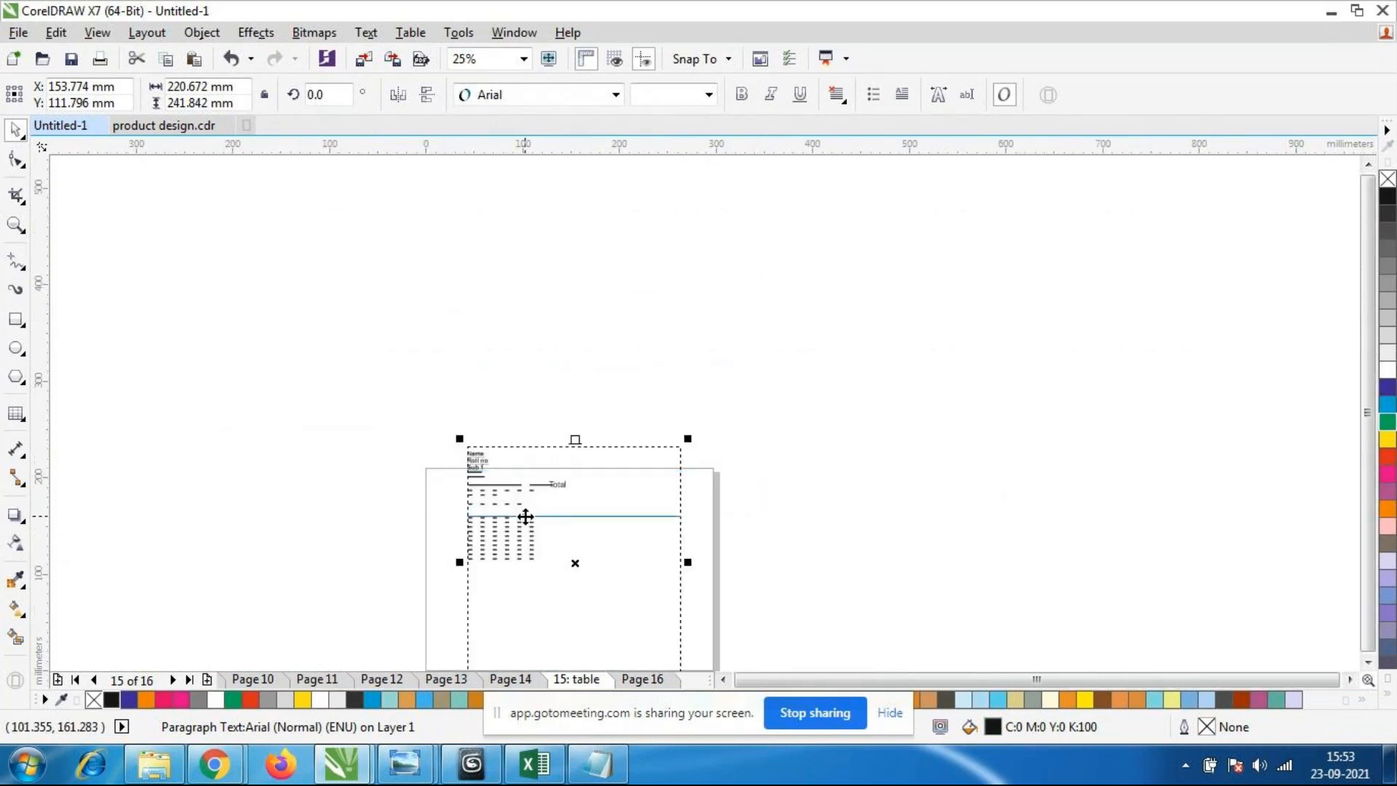
{"action": "scroll", "coordinate": [509, 609], "scroll_direction": "up", "scroll_amount": 3}
{"action": "scroll", "coordinate": [513, 476], "scroll_direction": "down", "scroll_amount": 1}
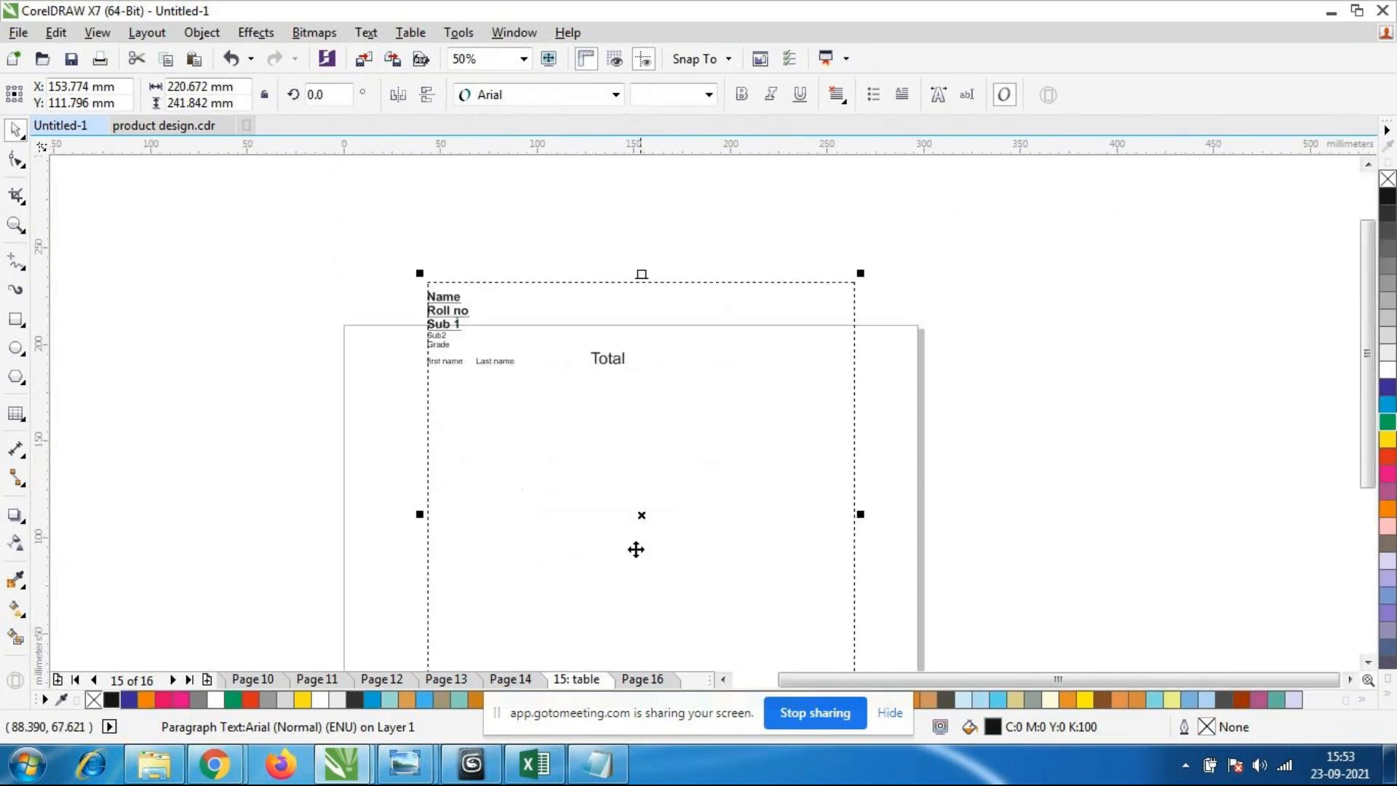
{"action": "scroll", "coordinate": [498, 400], "scroll_direction": "up", "scroll_amount": 2}
{"action": "scroll", "coordinate": [497, 400], "scroll_direction": "down", "scroll_amount": 2}
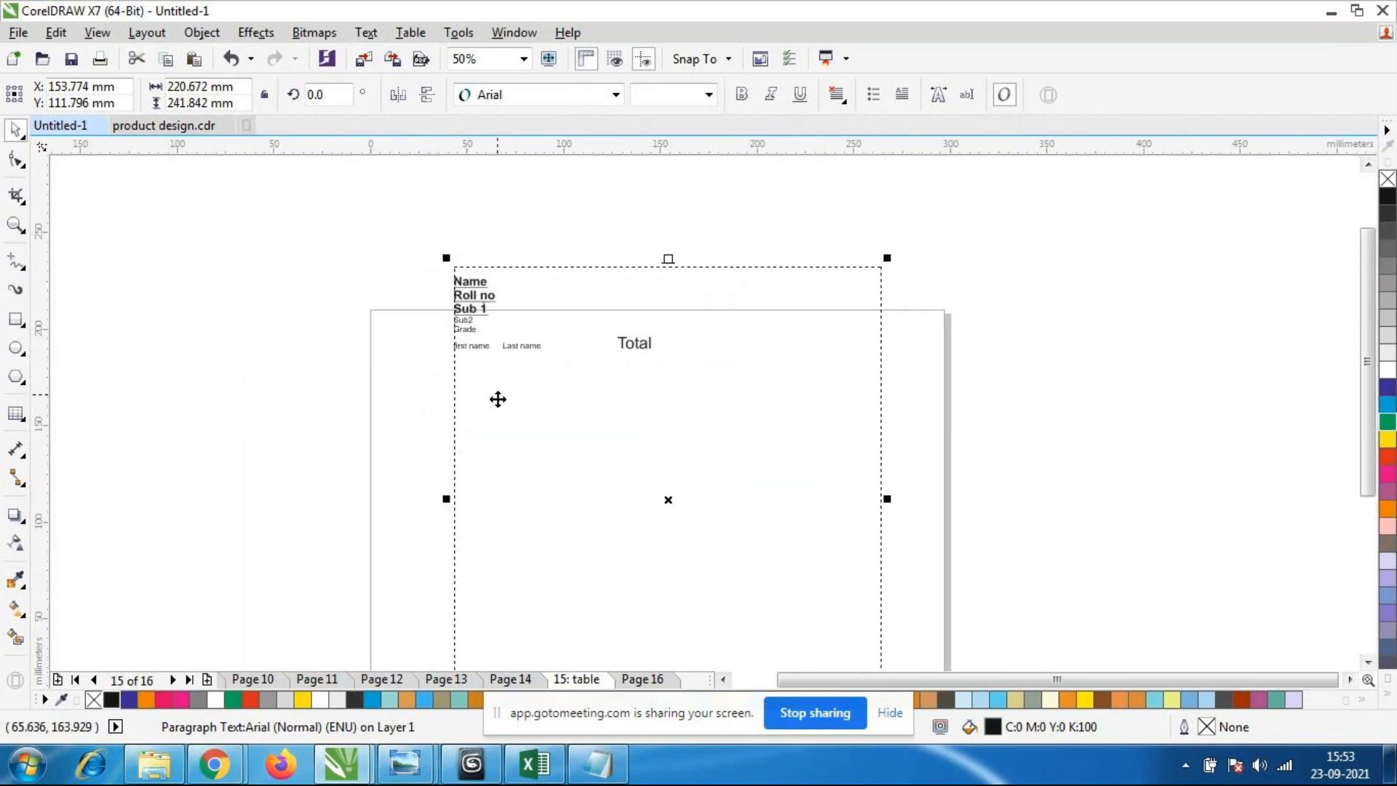
{"action": "scroll", "coordinate": [497, 399], "scroll_direction": "up", "scroll_amount": 1}
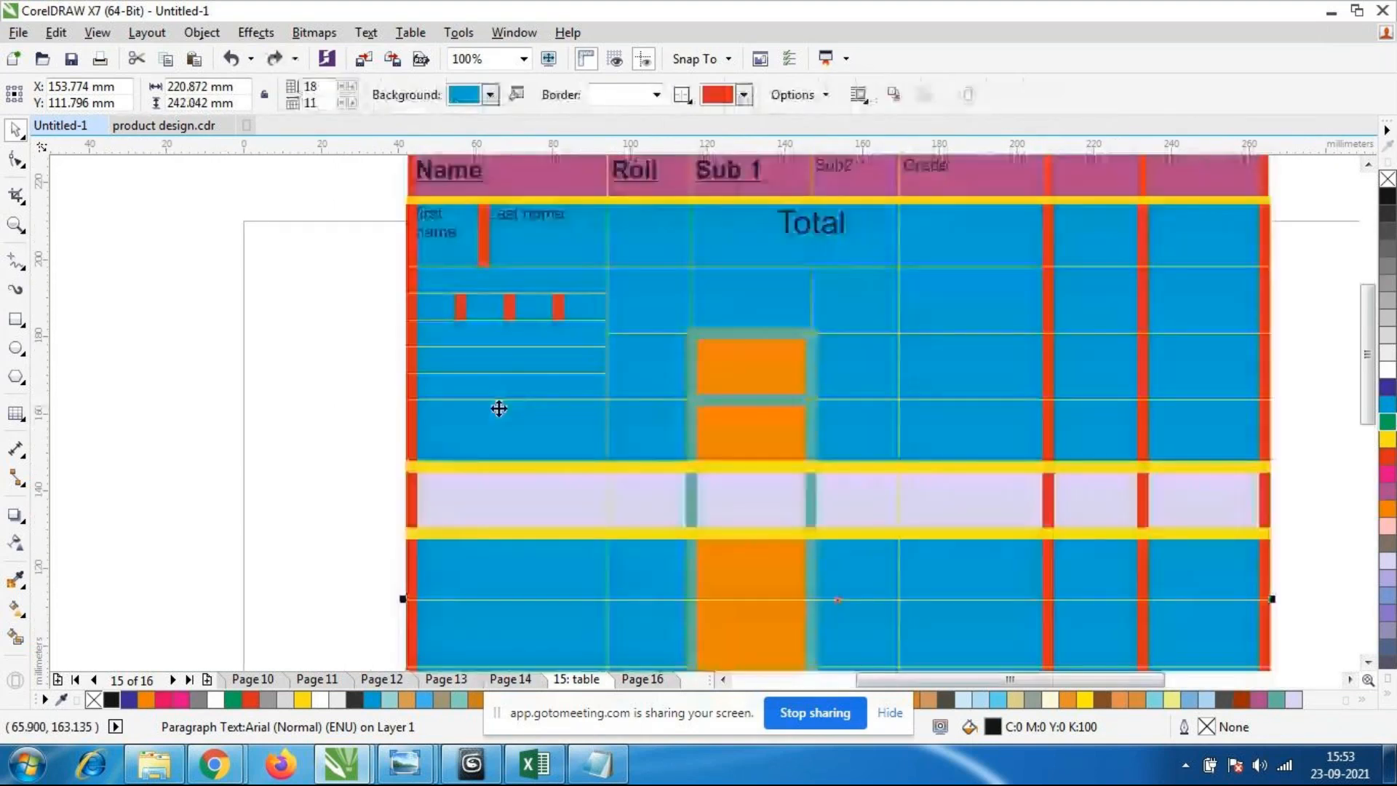
{"action": "left_click", "coordinate": [410, 32]}
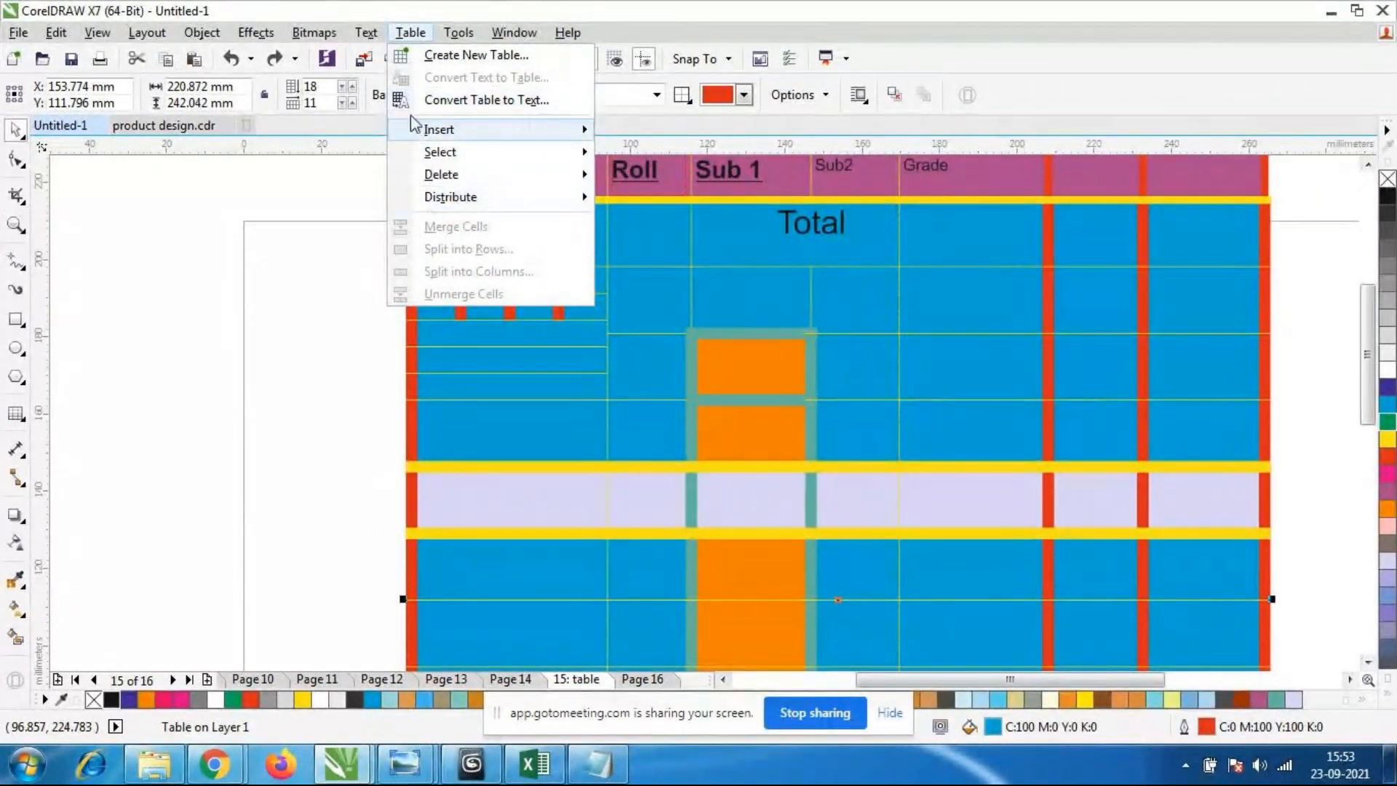
{"action": "left_click", "coordinate": [300, 341]}
{"action": "scroll", "coordinate": [334, 288], "scroll_direction": "down", "scroll_amount": 2}
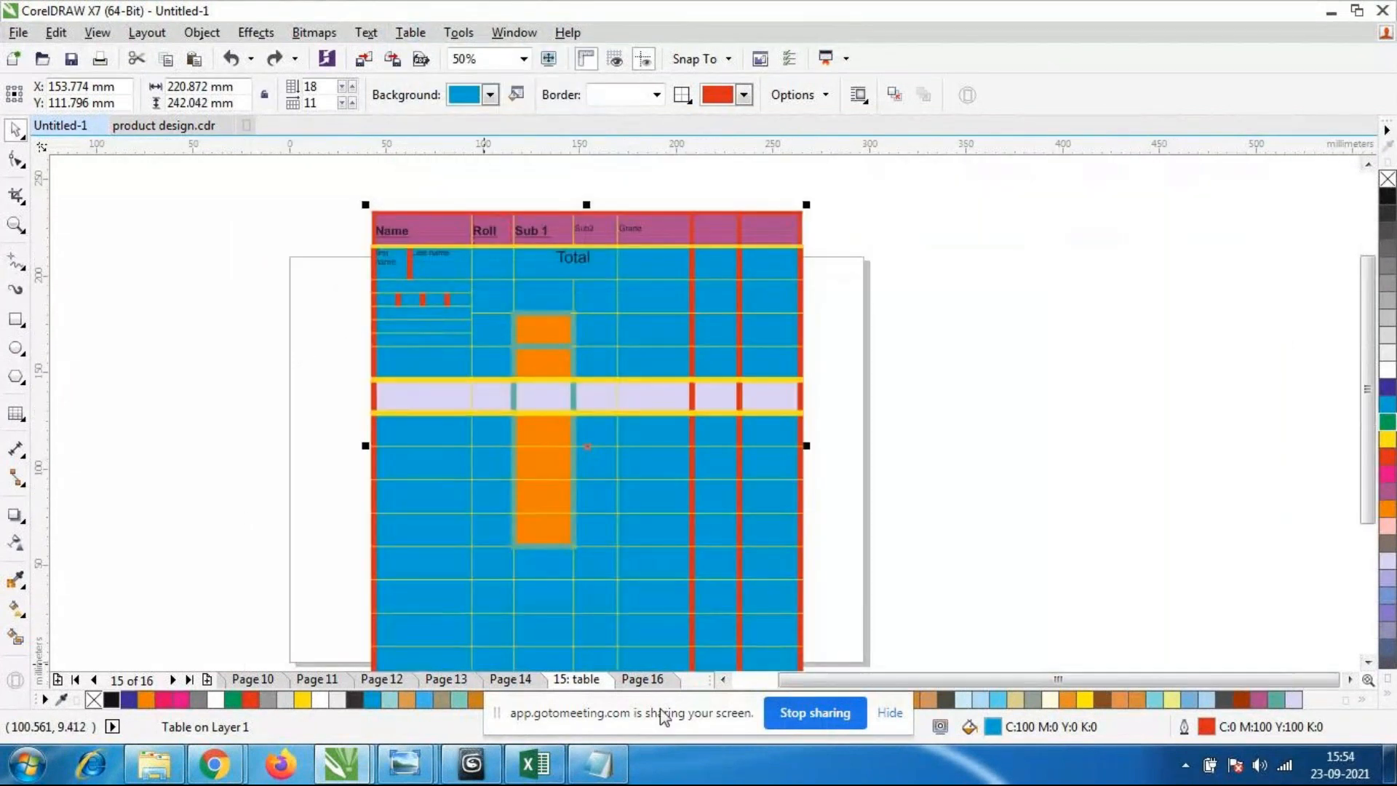
{"action": "left_click", "coordinate": [642, 679]}
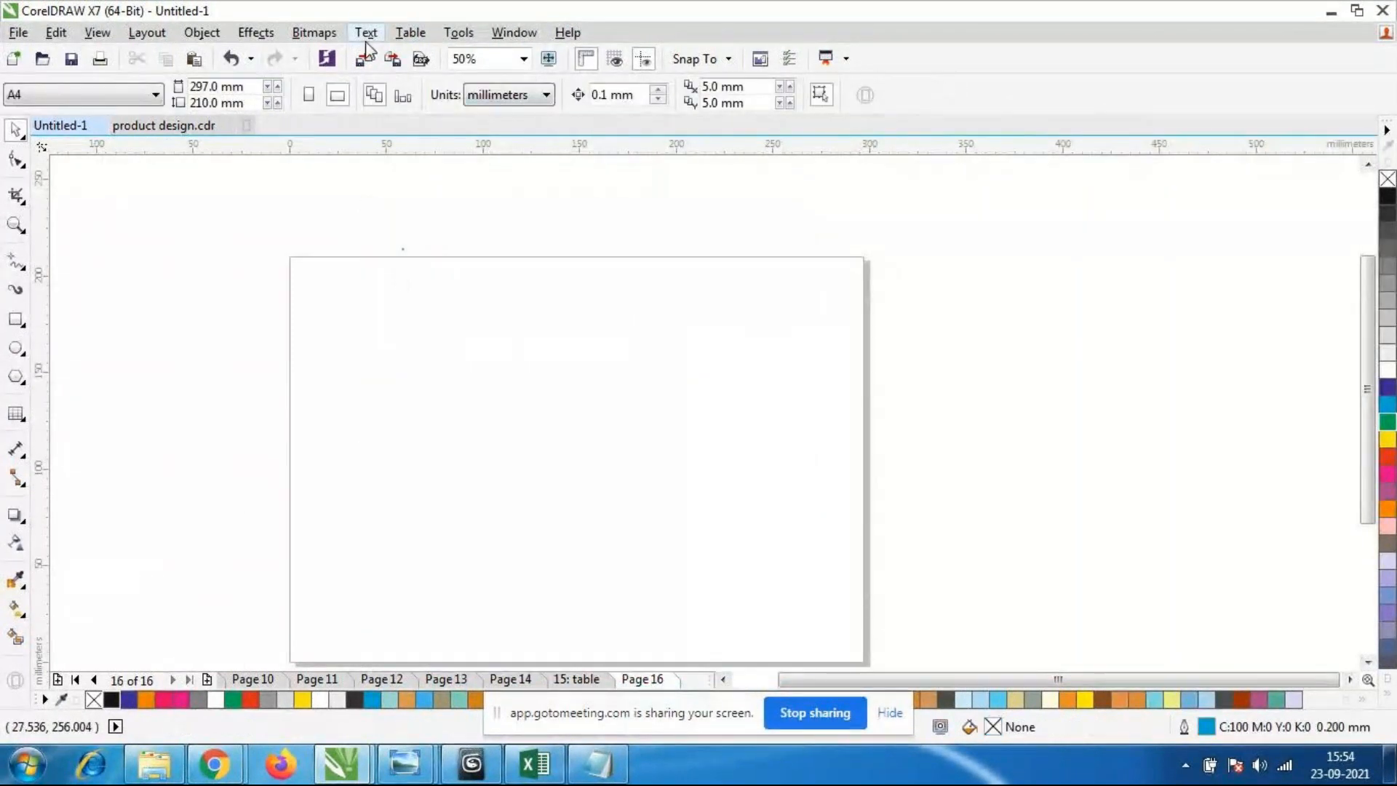
{"action": "left_click", "coordinate": [412, 33]}
{"action": "key", "text": "Escape"}
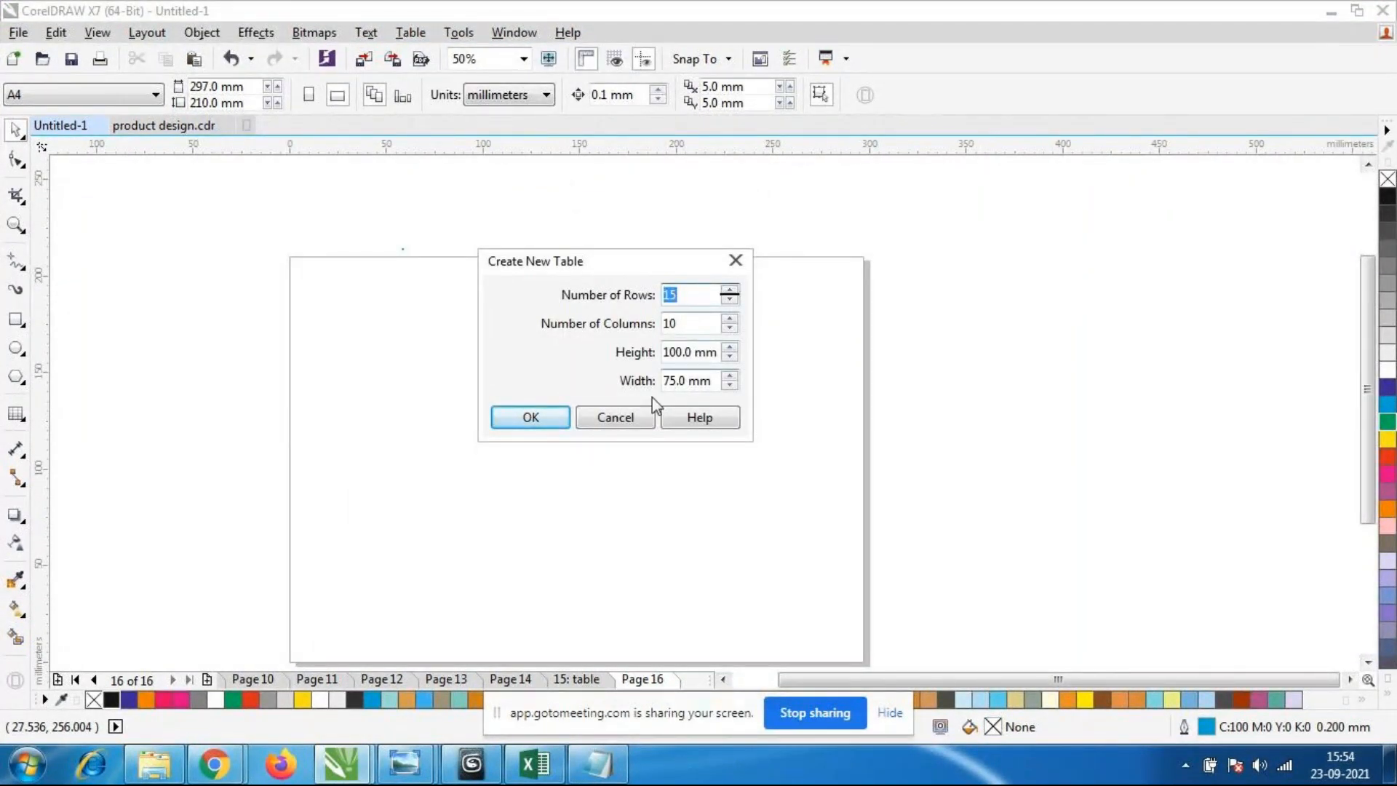
{"action": "scroll", "coordinate": [500, 336], "scroll_direction": "down", "scroll_amount": 1}
{"action": "scroll", "coordinate": [447, 366], "scroll_direction": "up", "scroll_amount": 1}
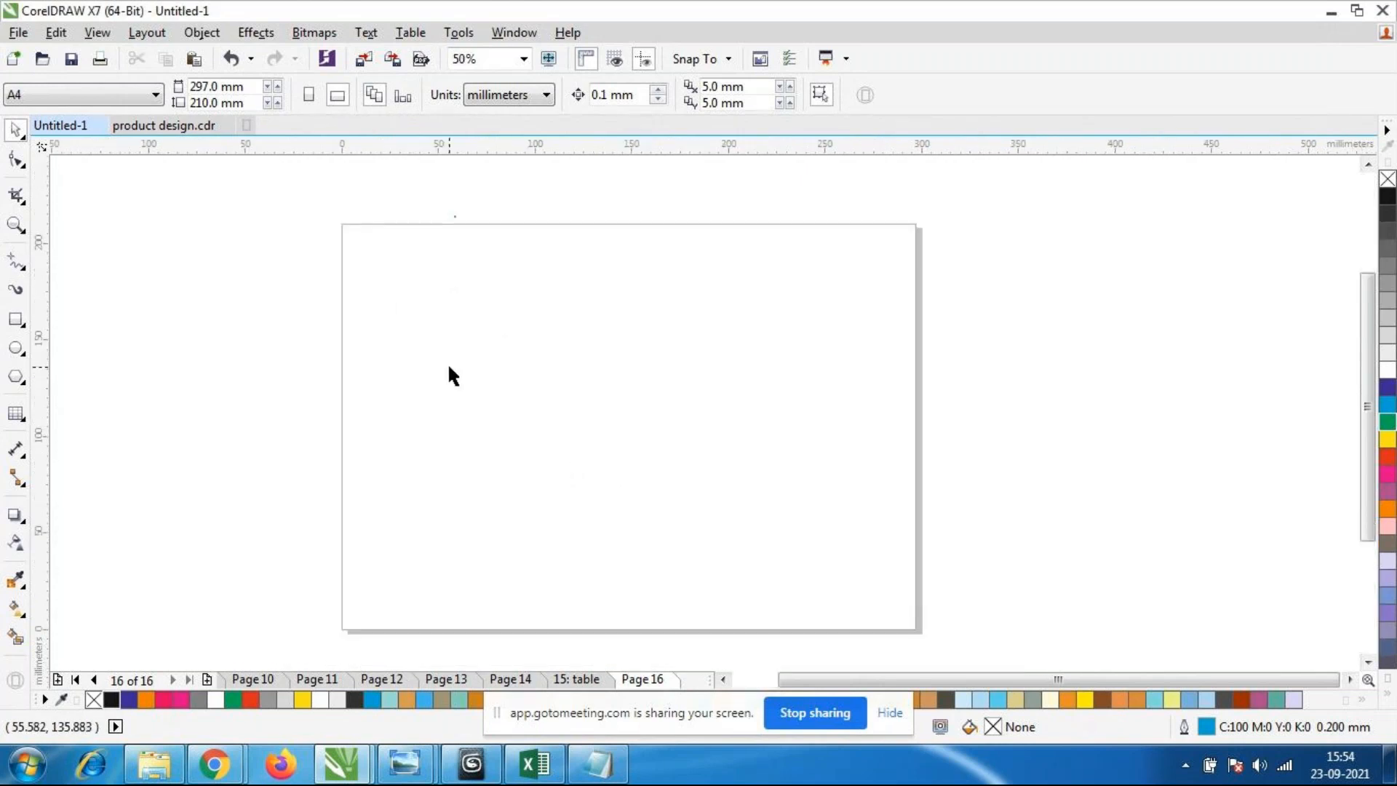
{"action": "left_click", "coordinate": [364, 32]}
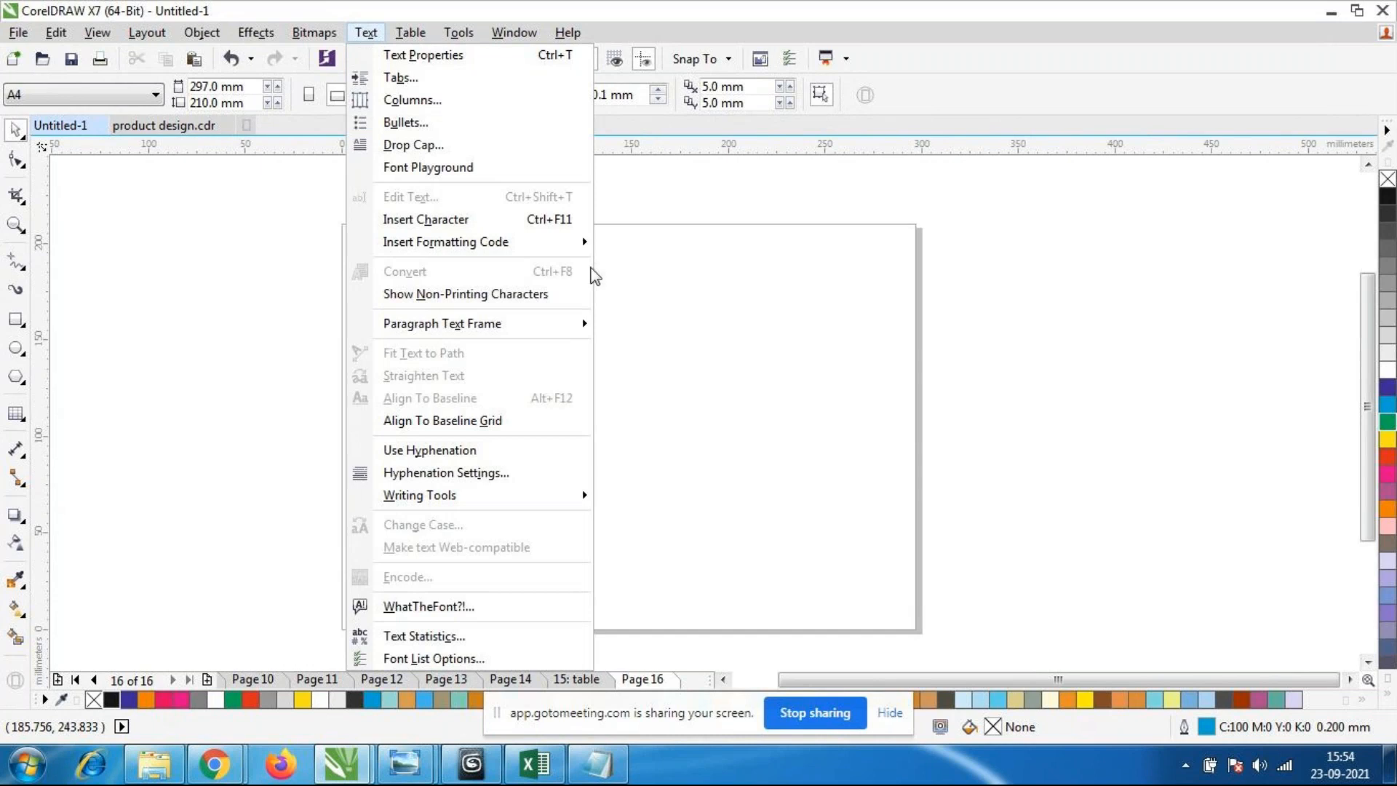
Go to page 14 and select the artistic text describing CorelDRAW.
{"action": "left_click", "coordinate": [516, 685]}
{"action": "left_click", "coordinate": [516, 685]}
{"action": "left_click", "coordinate": [458, 683]}
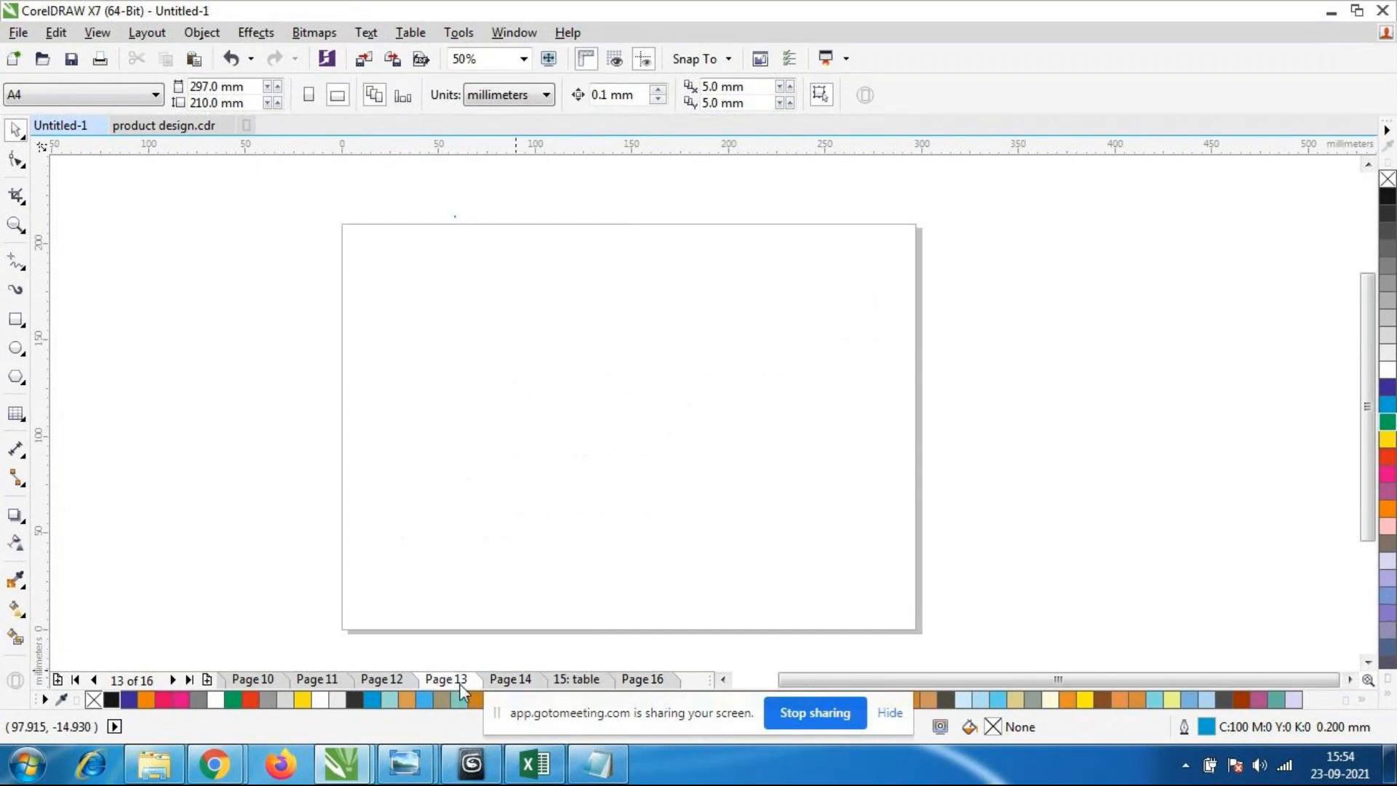
{"action": "left_click", "coordinate": [498, 683]}
{"action": "scroll", "coordinate": [476, 358], "scroll_direction": "down", "scroll_amount": 1}
{"action": "scroll", "coordinate": [474, 354], "scroll_direction": "up", "scroll_amount": 2}
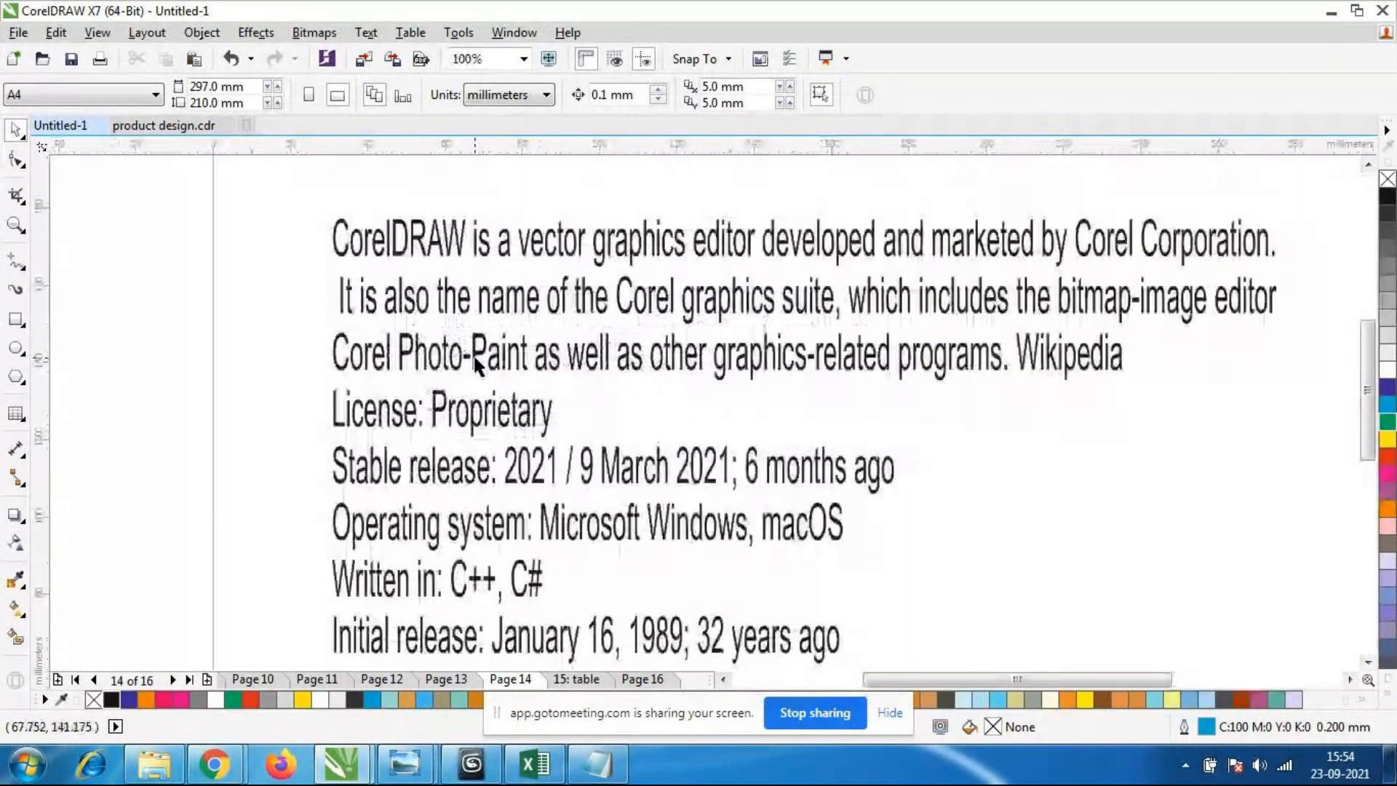
{"action": "left_click", "coordinate": [486, 342]}
{"action": "scroll", "coordinate": [488, 340], "scroll_direction": "down", "scroll_amount": 1}
{"action": "scroll", "coordinate": [489, 340], "scroll_direction": "up", "scroll_amount": 1}
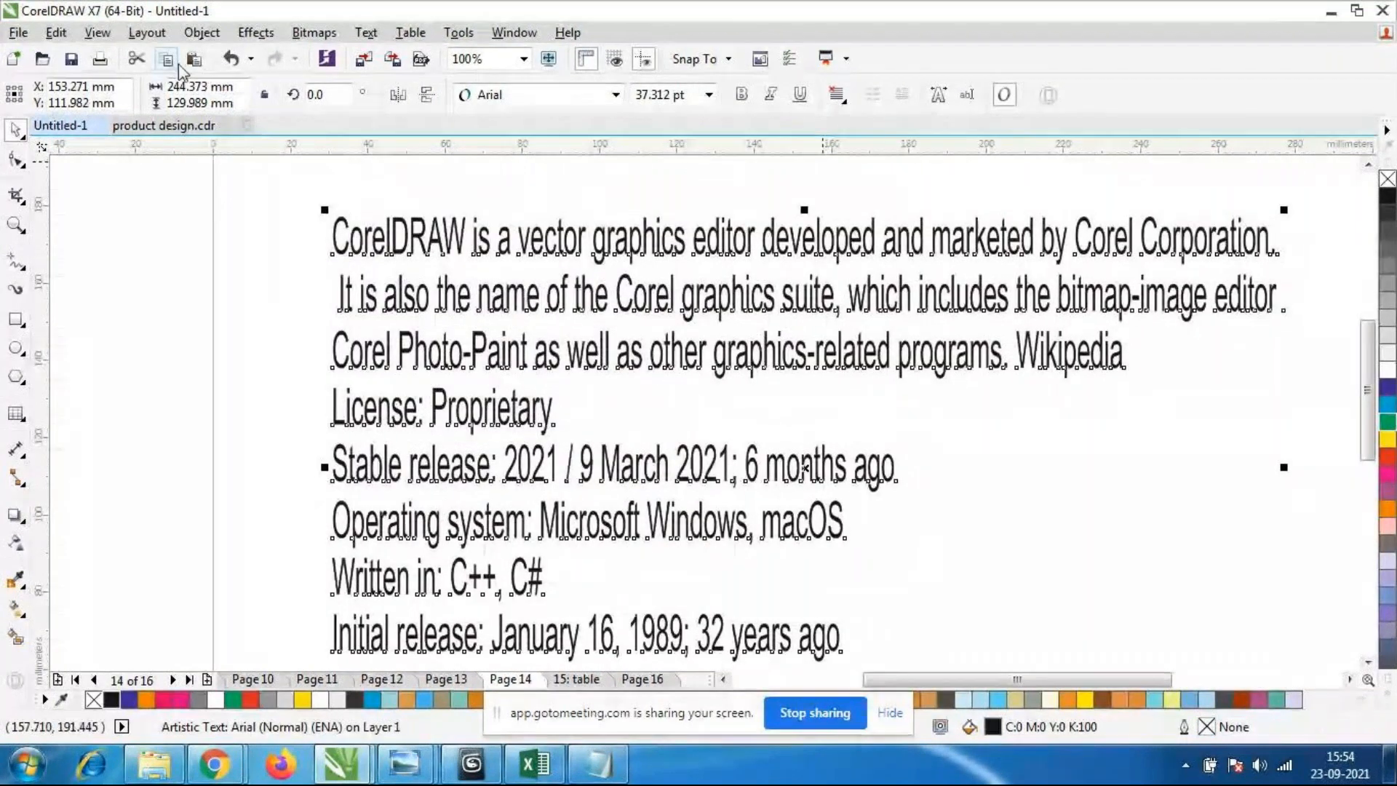
Open the text properties for the selected text and set its uniform fill to orange (C 2, M 57, Y 100, K 9).
{"action": "left_click", "coordinate": [365, 30]}
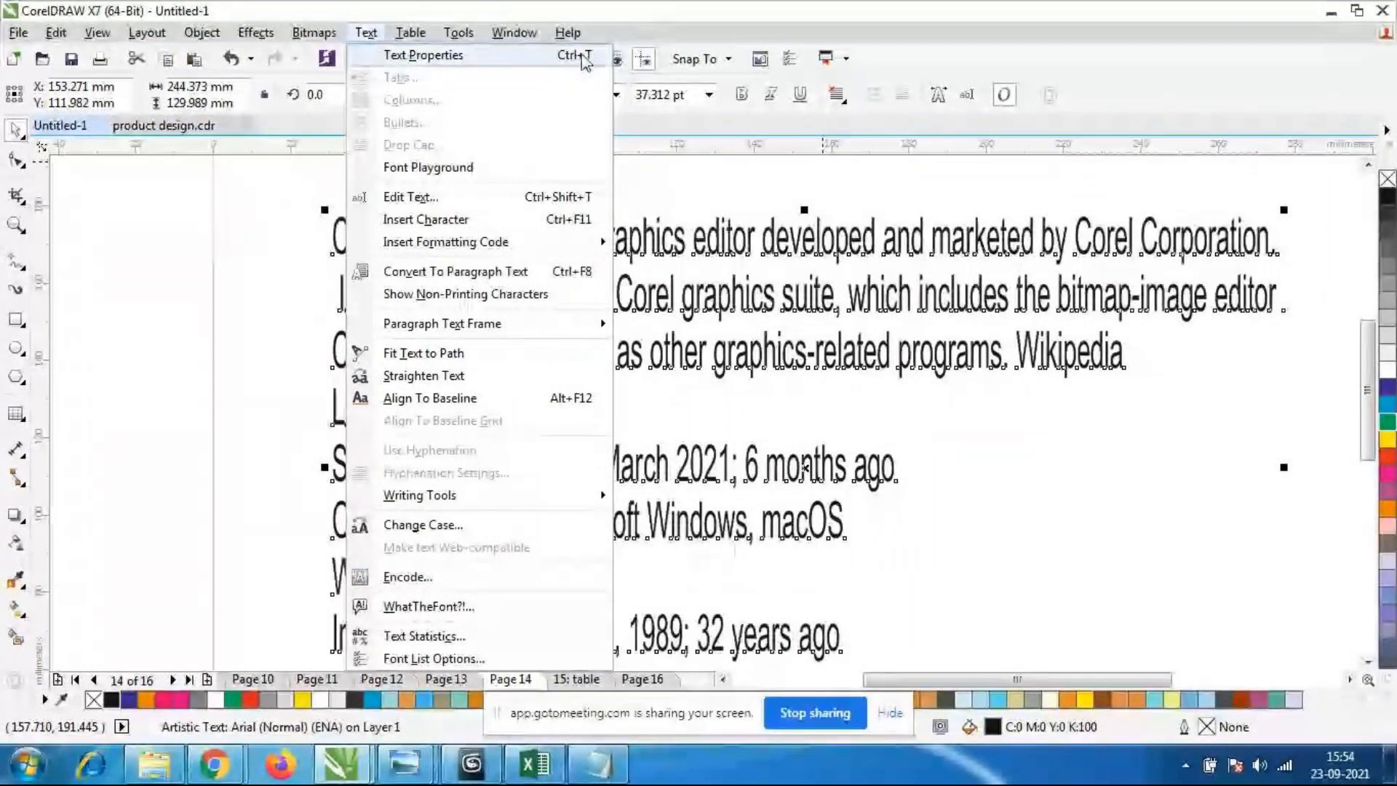
{"action": "left_click", "coordinate": [449, 60]}
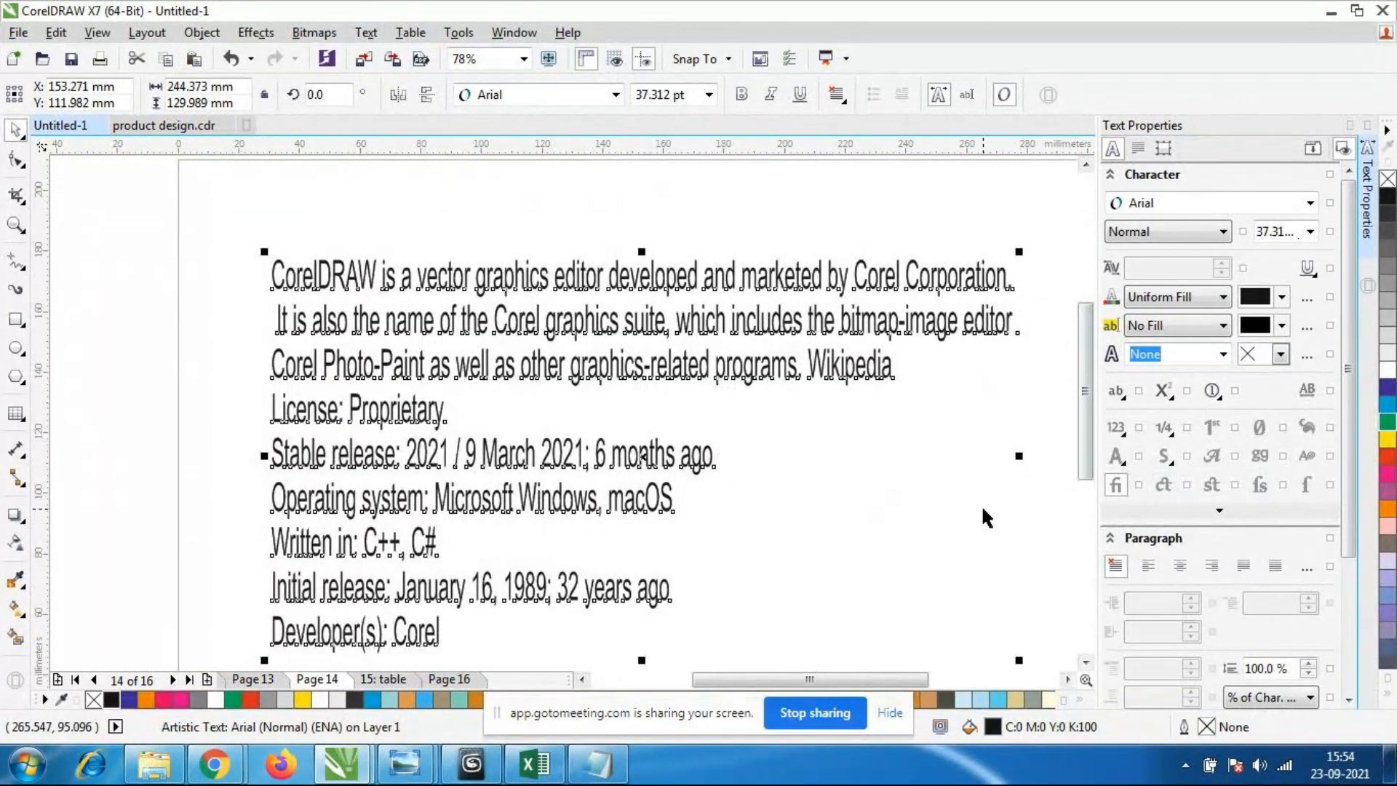
{"action": "left_click", "coordinate": [1282, 297]}
{"action": "left_click", "coordinate": [1272, 407]}
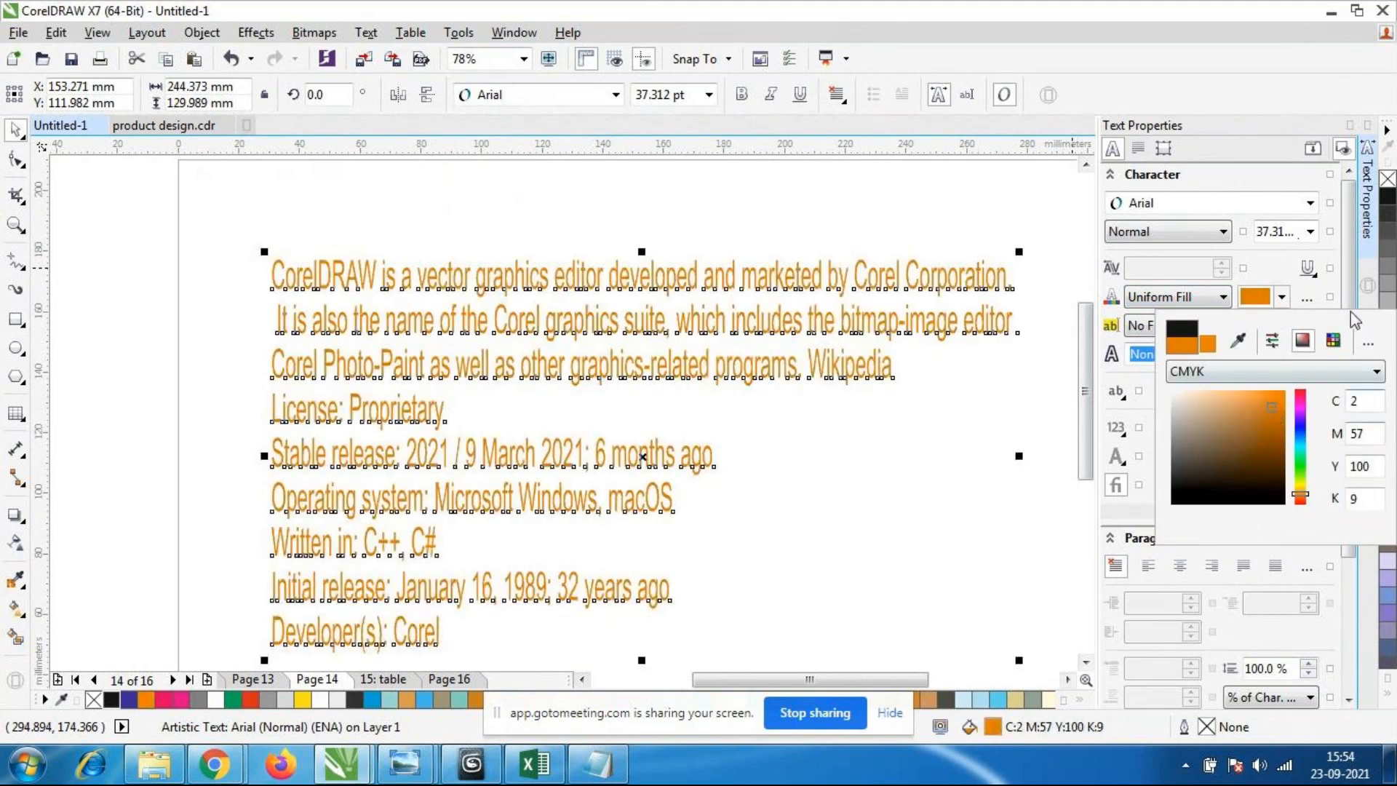
{"action": "left_click", "coordinate": [1282, 270]}
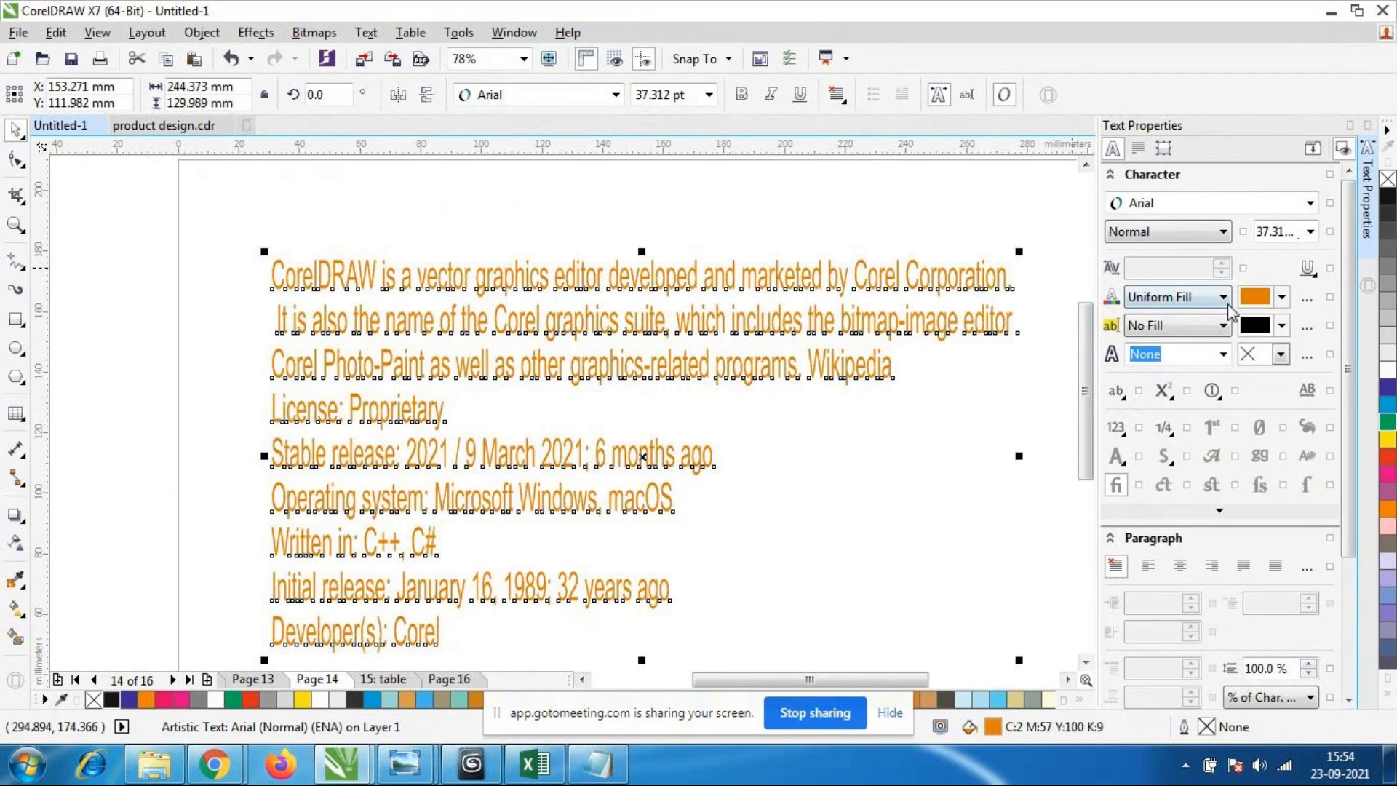
Set the selected text's background fill to a uniform pale pink (C 8, M 35, Y 22, K 0).
{"action": "left_click", "coordinate": [1281, 355]}
{"action": "left_click", "coordinate": [1259, 431]}
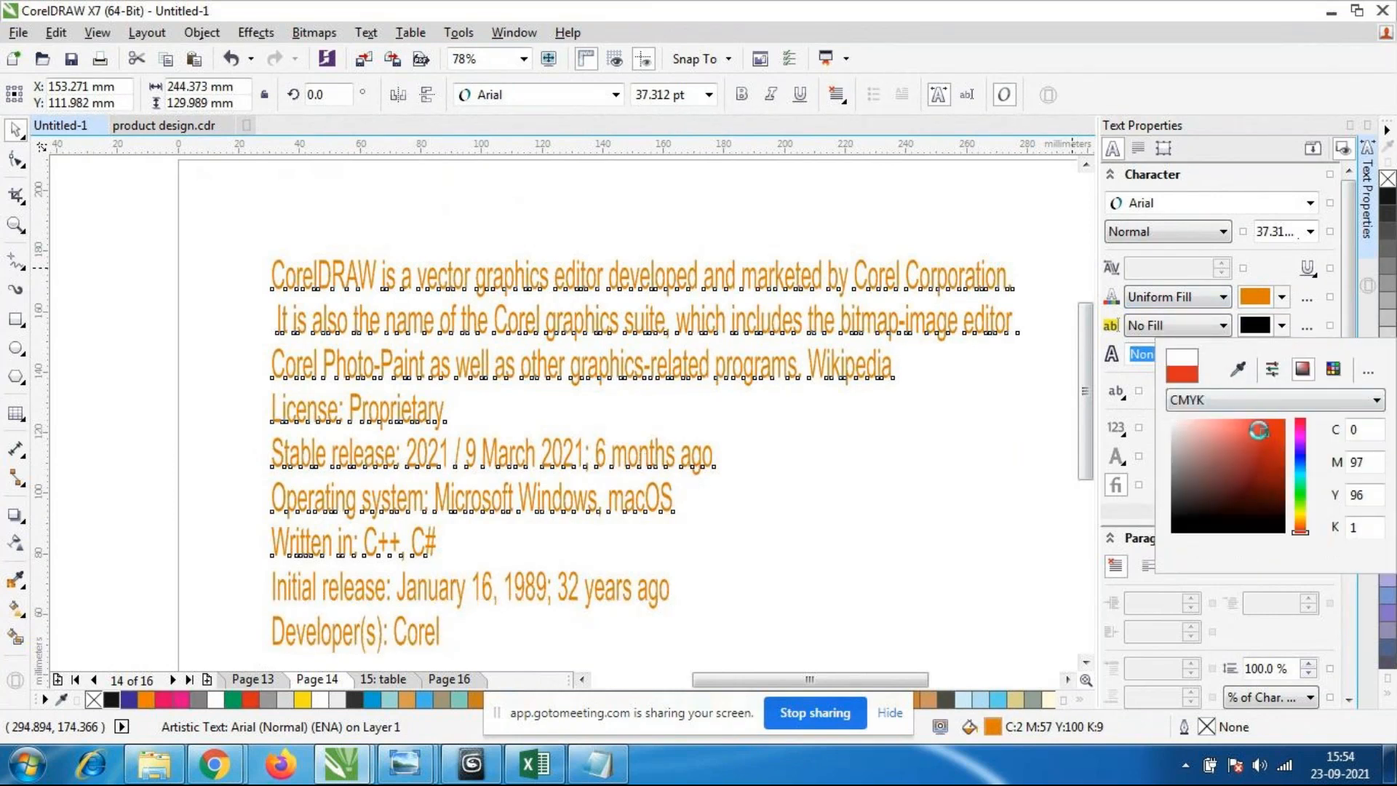
{"action": "left_click", "coordinate": [1195, 430]}
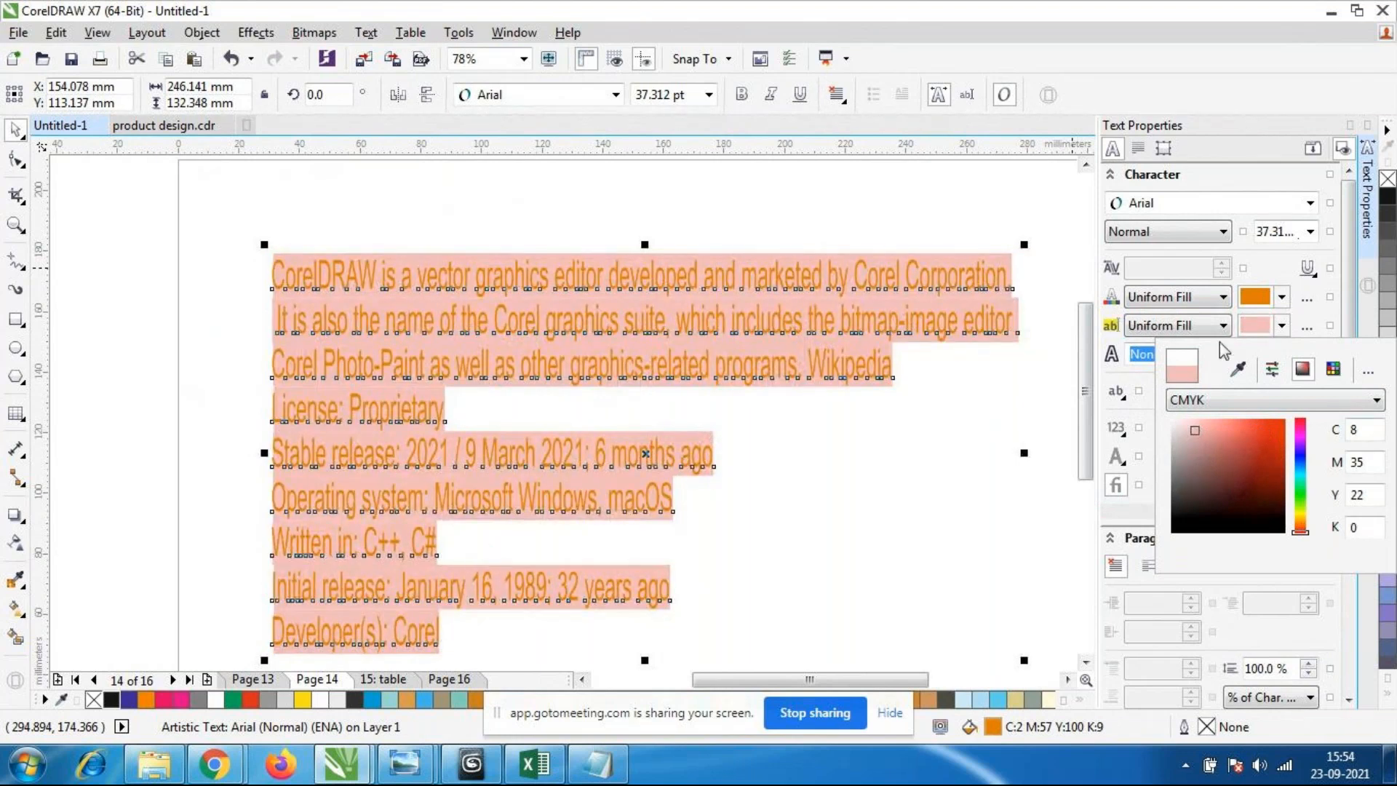
{"action": "left_click", "coordinate": [1266, 174]}
{"action": "left_click", "coordinate": [1266, 174]}
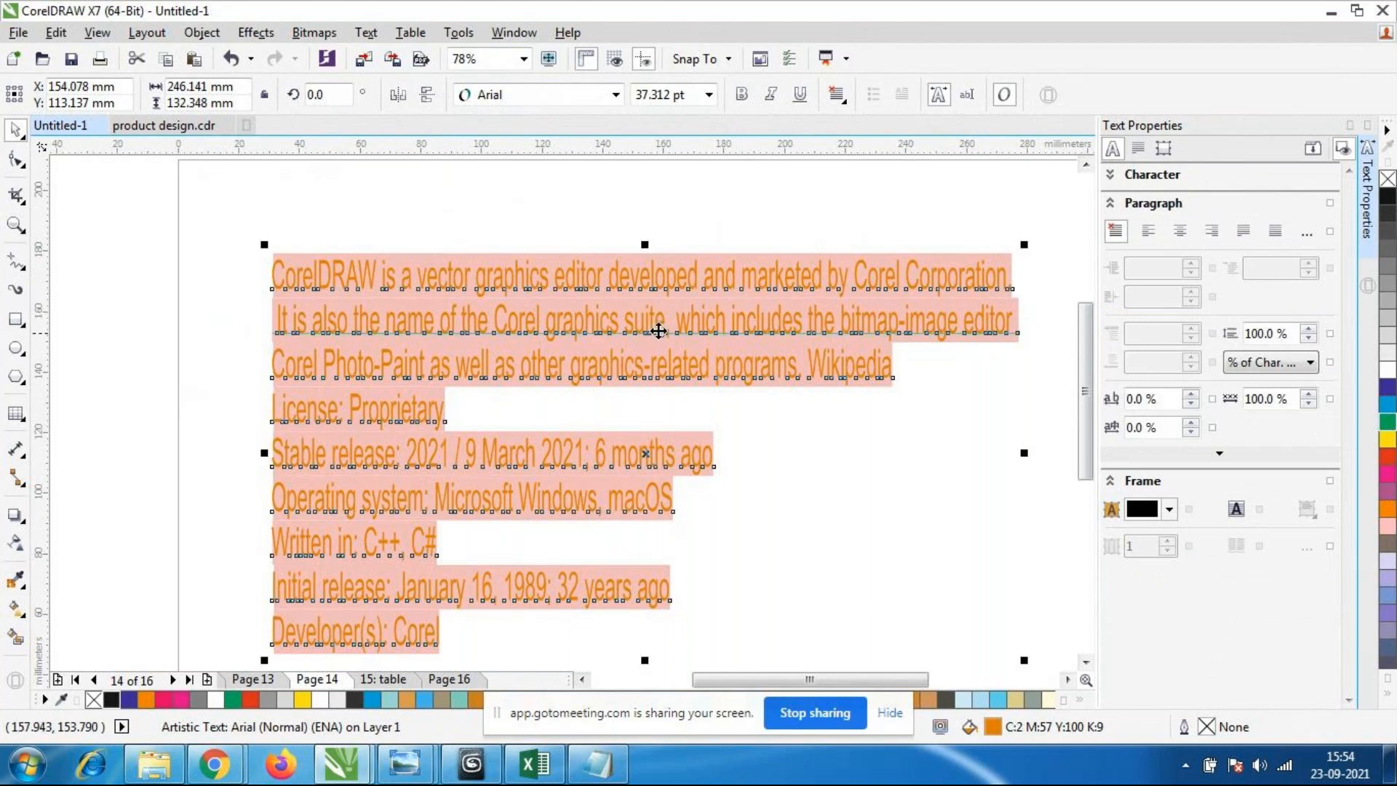
{"action": "left_click", "coordinate": [1111, 175]}
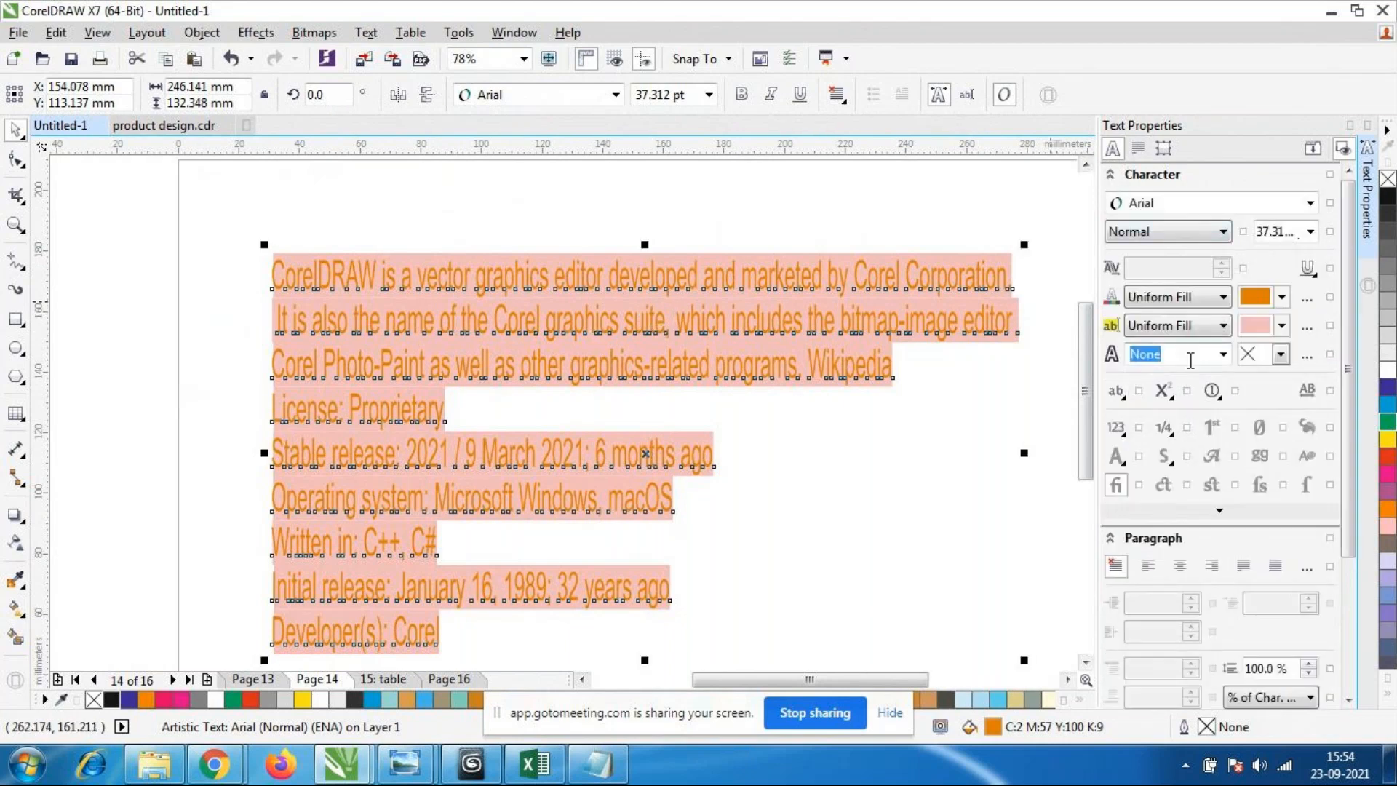
Set the selected text's outline colour to blue (C 100, M 100, Y 0, K 0).
{"action": "left_click", "coordinate": [1280, 354]}
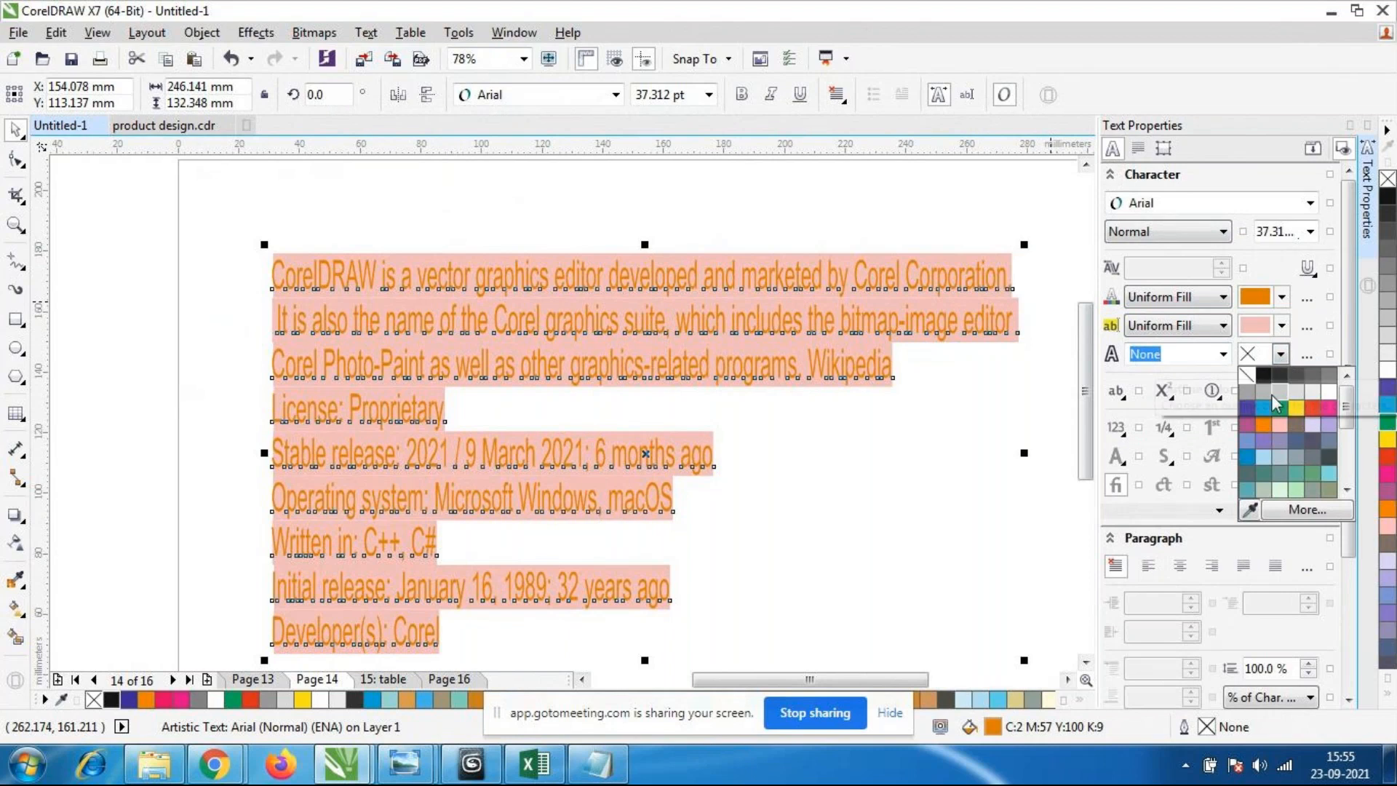
{"action": "left_click", "coordinate": [1246, 409]}
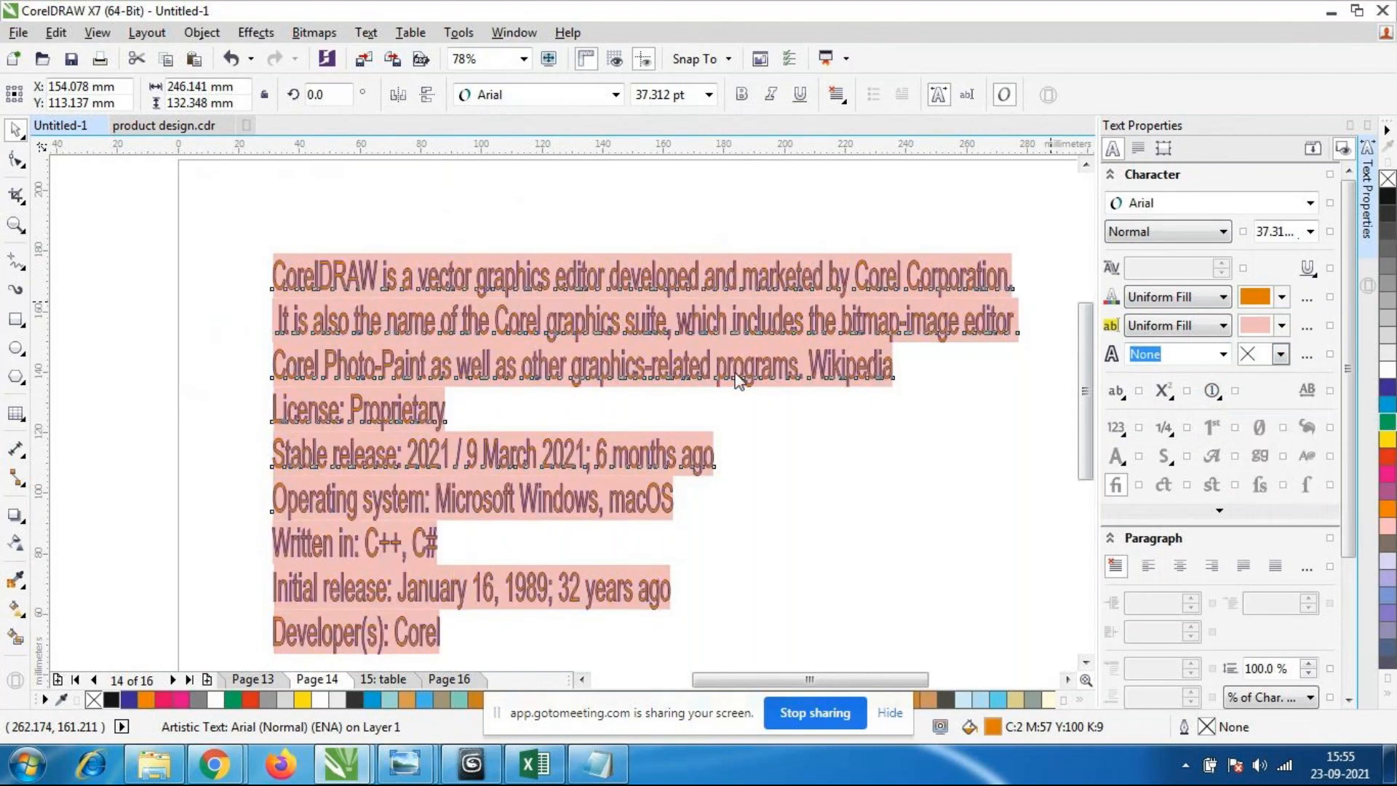
{"action": "scroll", "coordinate": [660, 325], "scroll_direction": "up", "scroll_amount": 2}
{"action": "scroll", "coordinate": [660, 325], "scroll_direction": "down", "scroll_amount": 3}
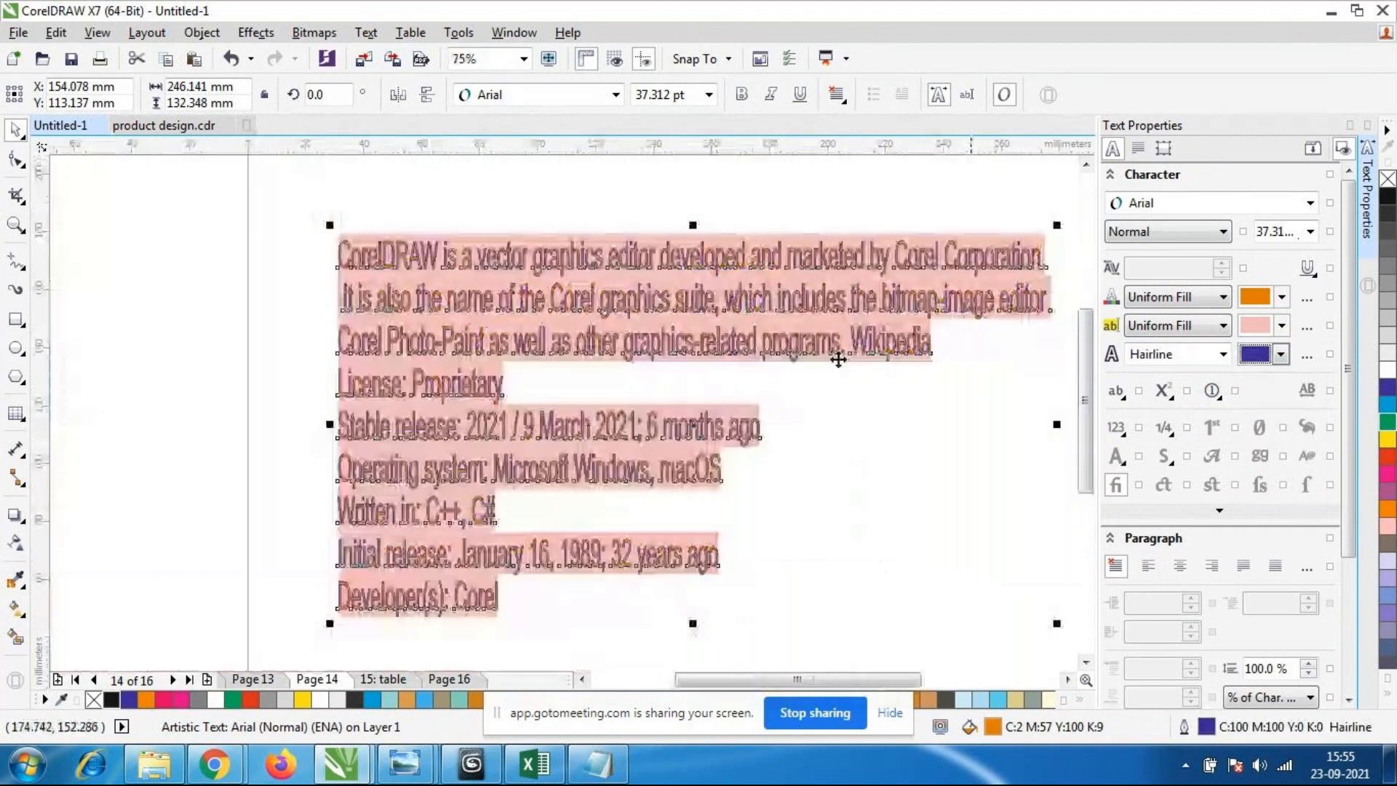
{"action": "scroll", "coordinate": [838, 360], "scroll_direction": "up", "scroll_amount": 3}
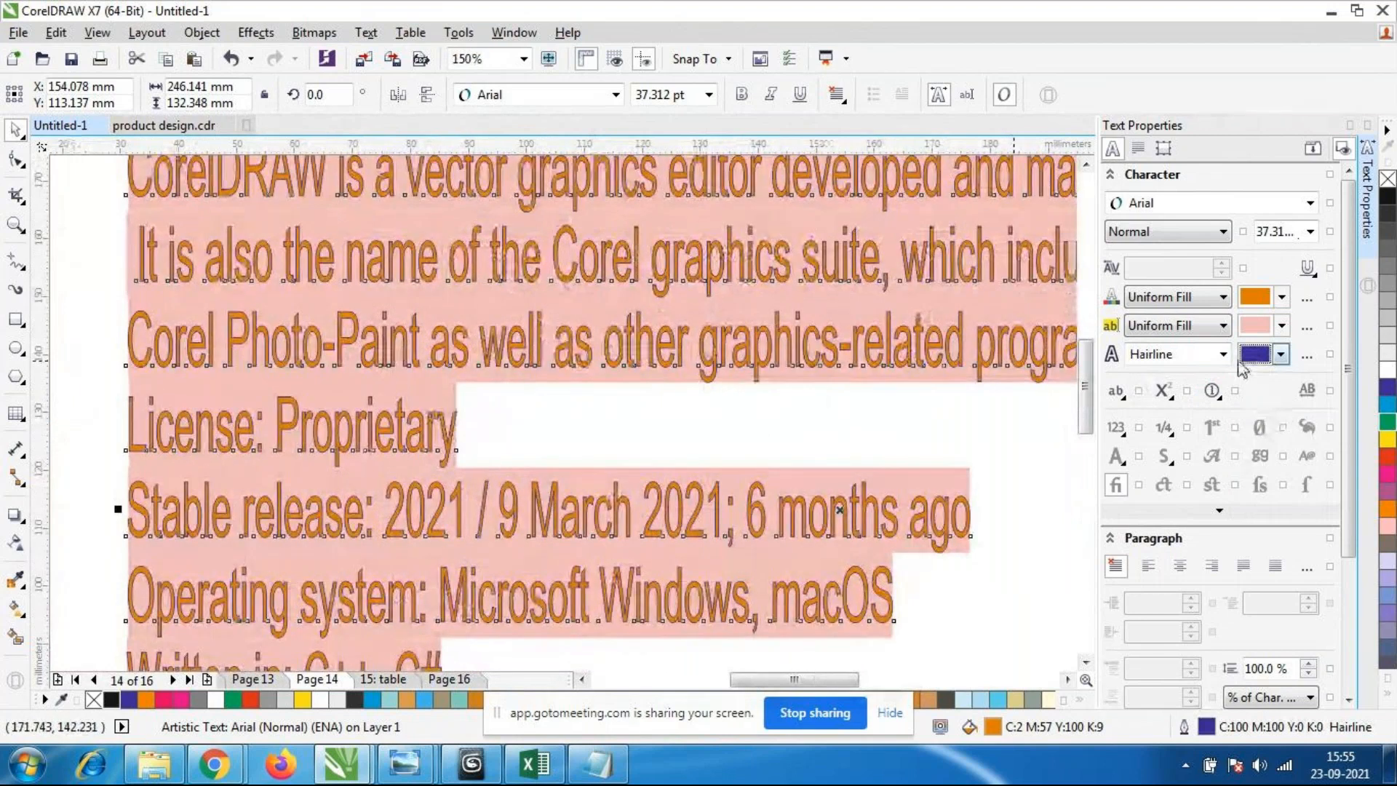
Set the text's outline width to 0.1 mm and inspect the outlined letters up close.
{"action": "left_click", "coordinate": [1224, 356]}
{"action": "left_click", "coordinate": [1224, 357]}
{"action": "left_click", "coordinate": [1224, 357]}
{"action": "left_click", "coordinate": [808, 417]}
{"action": "scroll", "coordinate": [730, 359], "scroll_direction": "up", "scroll_amount": 2}
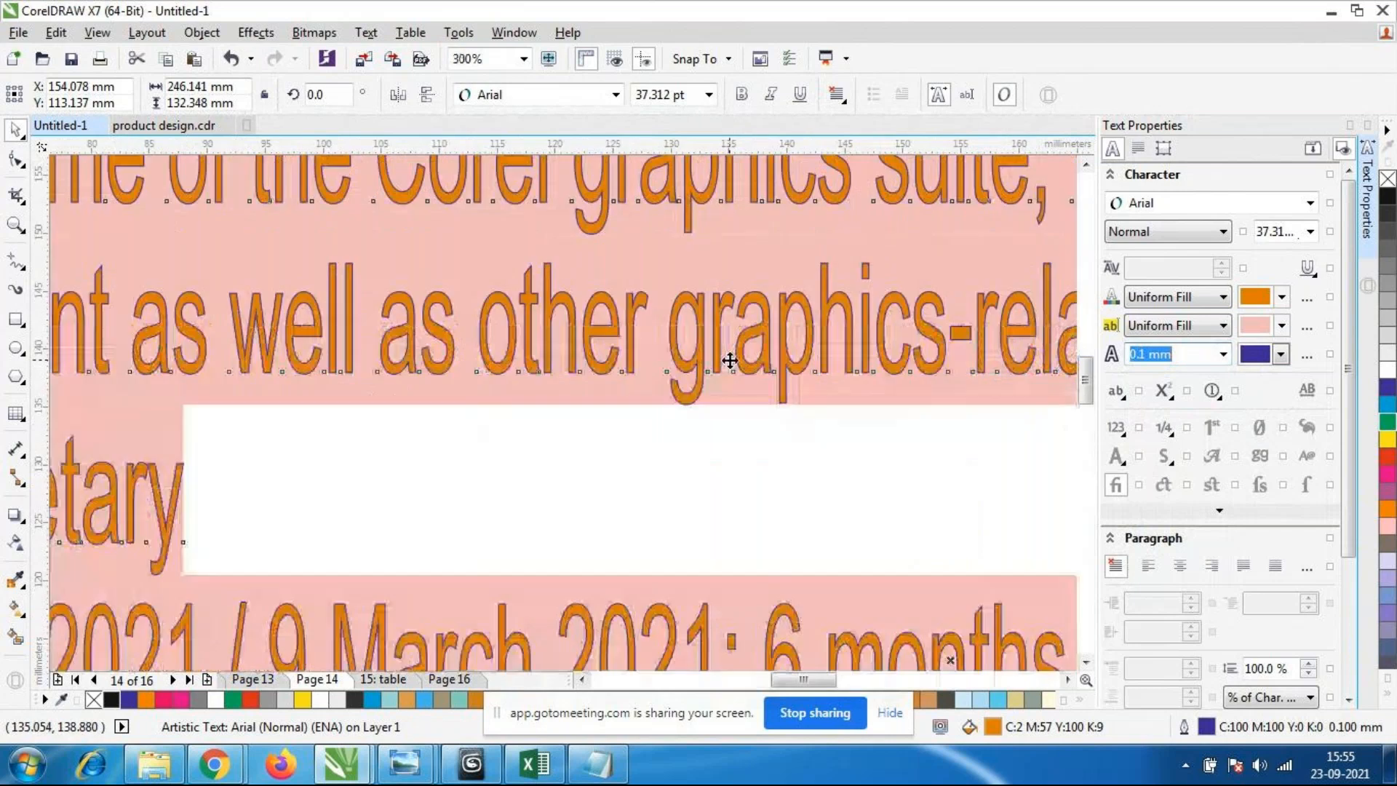
{"action": "scroll", "coordinate": [786, 393], "scroll_direction": "down", "scroll_amount": 2}
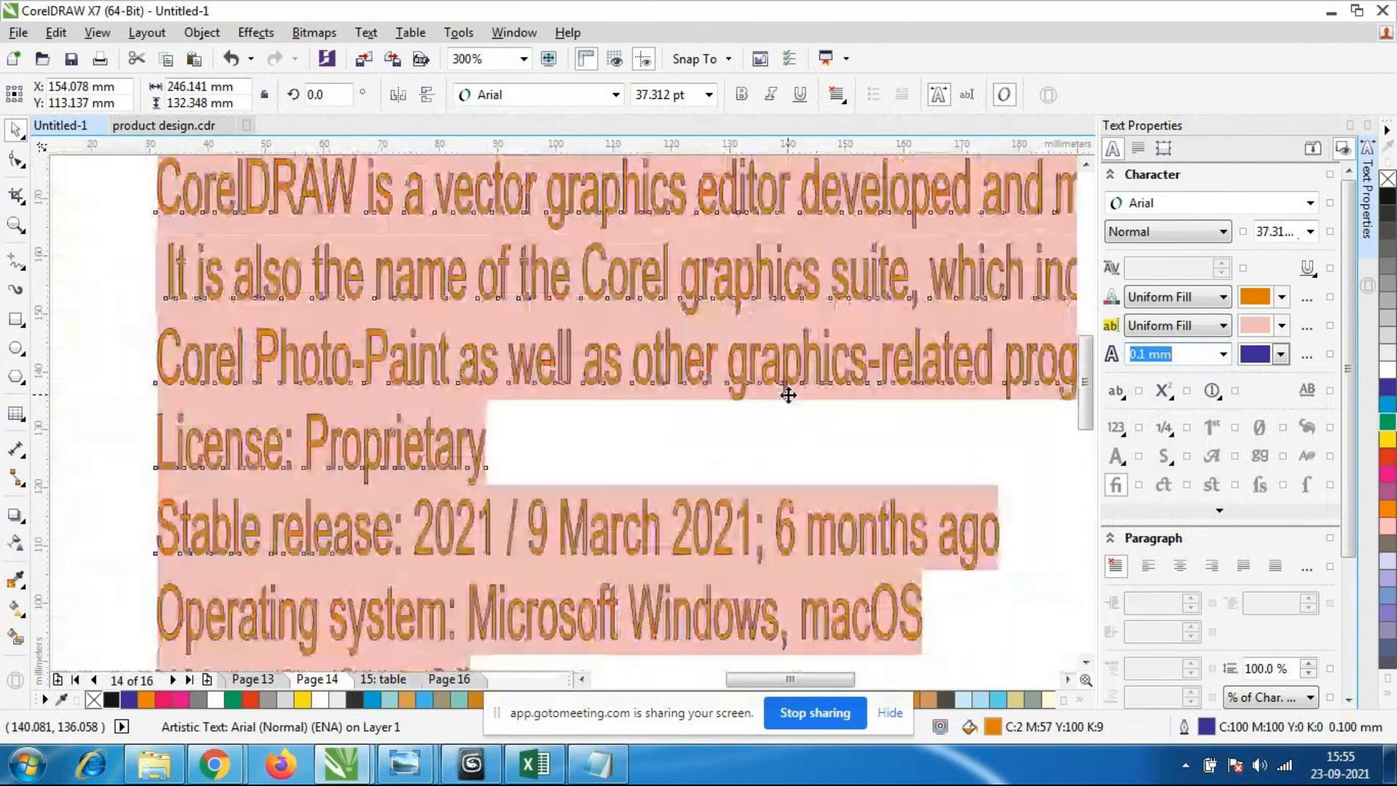
{"action": "scroll", "coordinate": [795, 334], "scroll_direction": "up", "scroll_amount": 1}
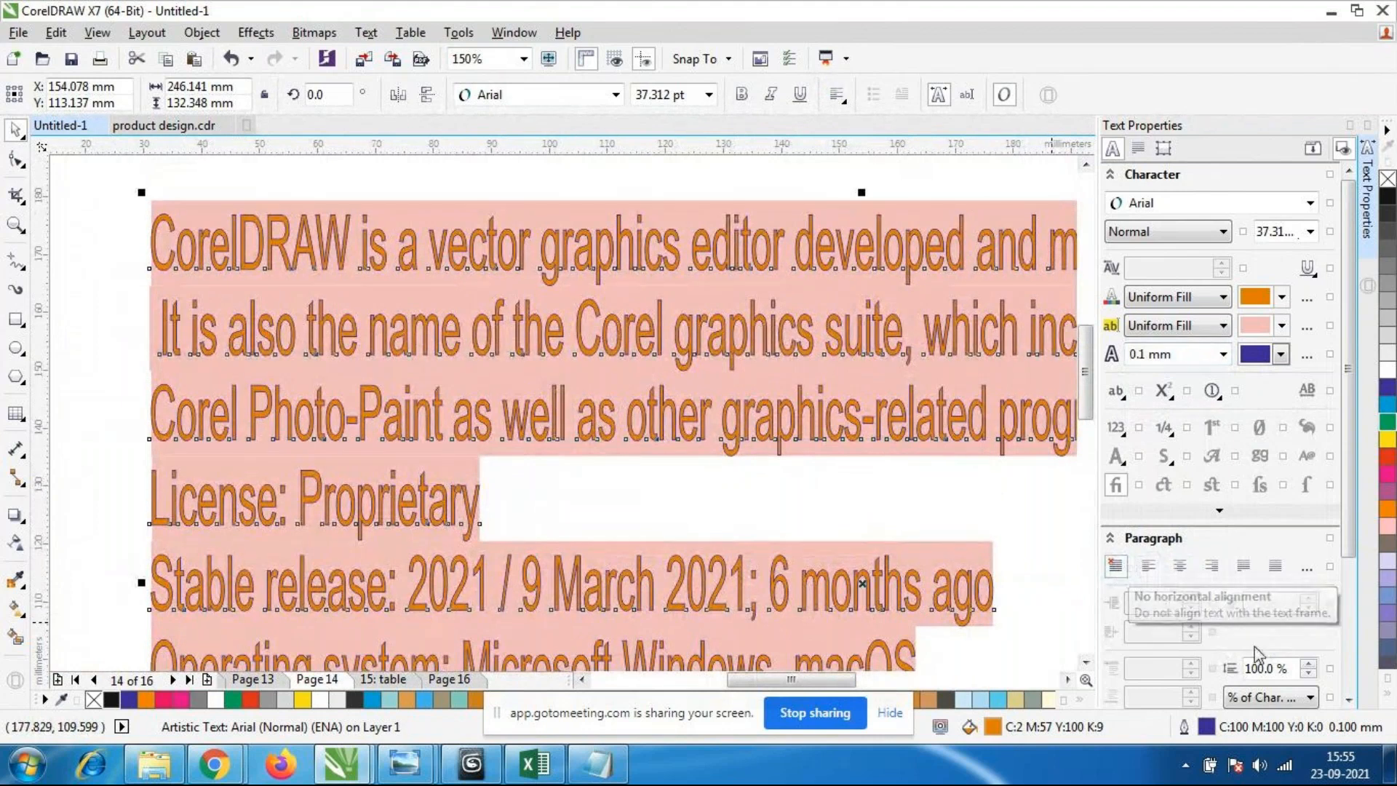
{"action": "scroll", "coordinate": [414, 332], "scroll_direction": "down", "scroll_amount": 1}
{"action": "scroll", "coordinate": [425, 317], "scroll_direction": "up", "scroll_amount": 1}
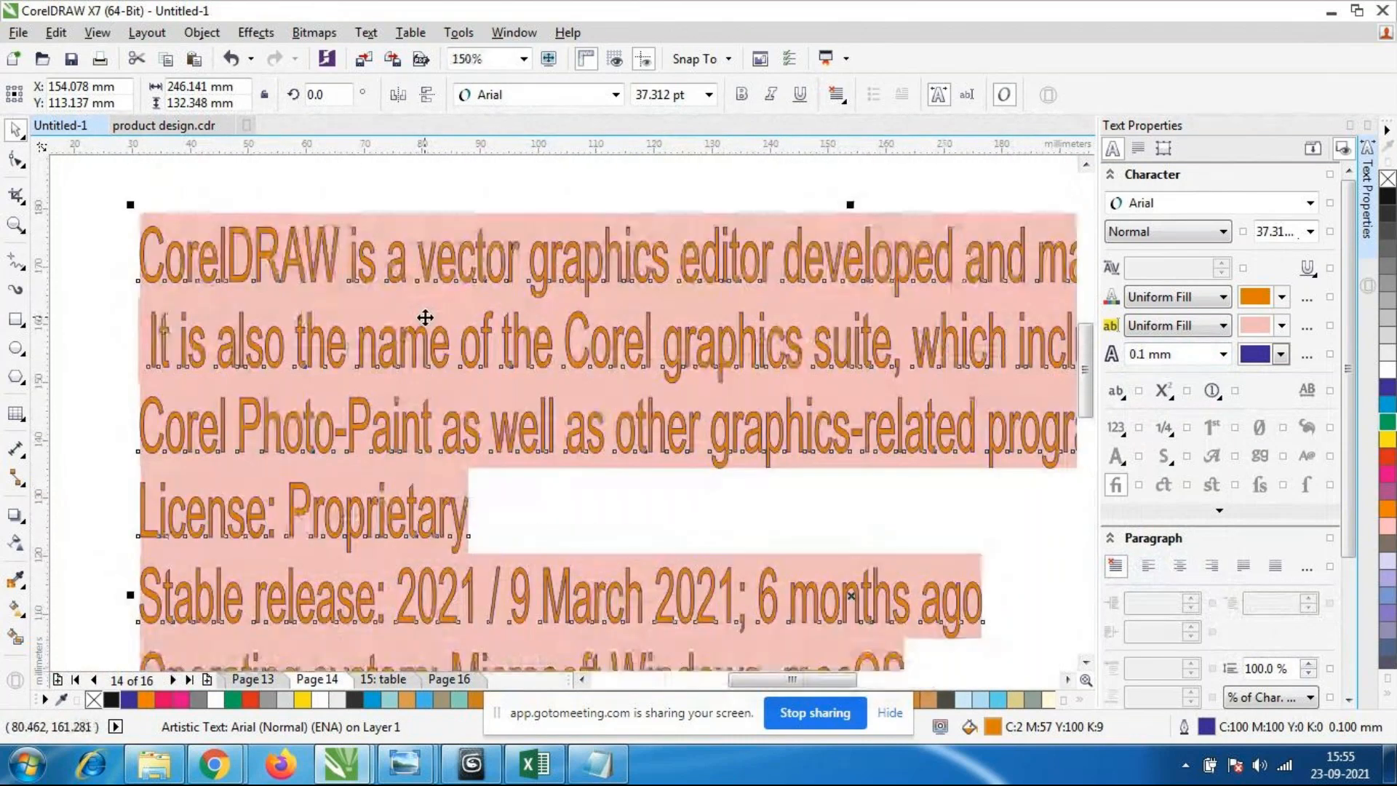
Collapse the character settings and convert the selected artistic text to paragraph text.
{"action": "left_click", "coordinate": [1193, 175]}
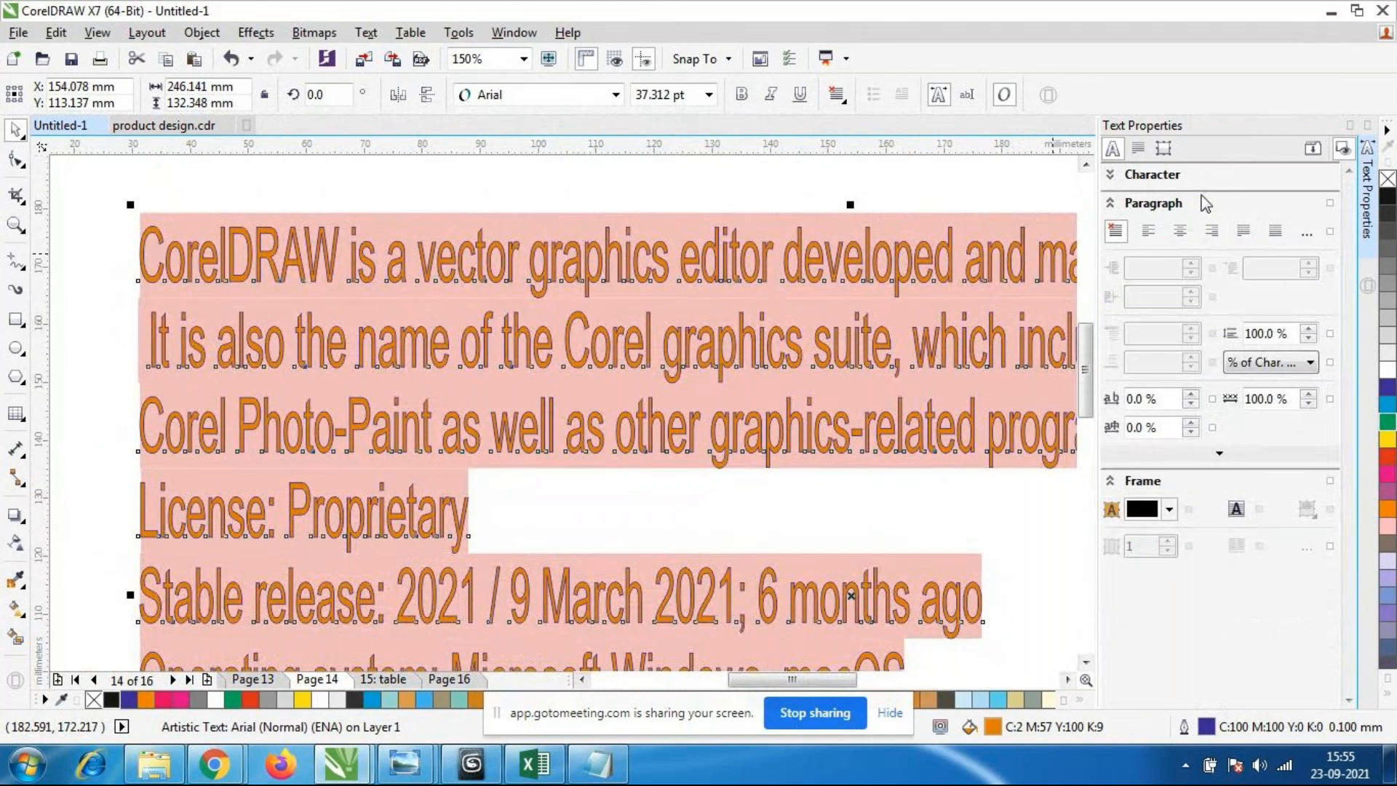
{"action": "left_click", "coordinate": [365, 33]}
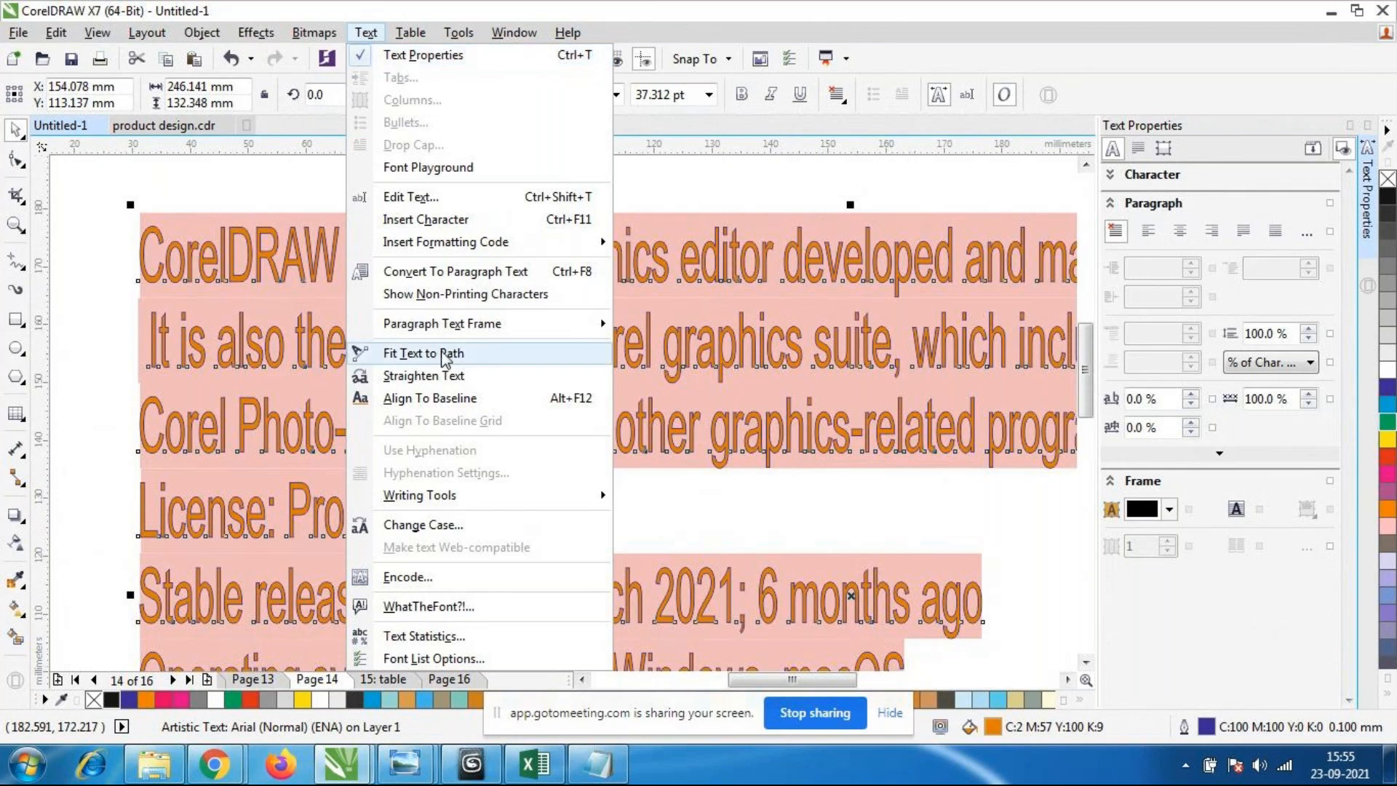
{"action": "left_click", "coordinate": [470, 281]}
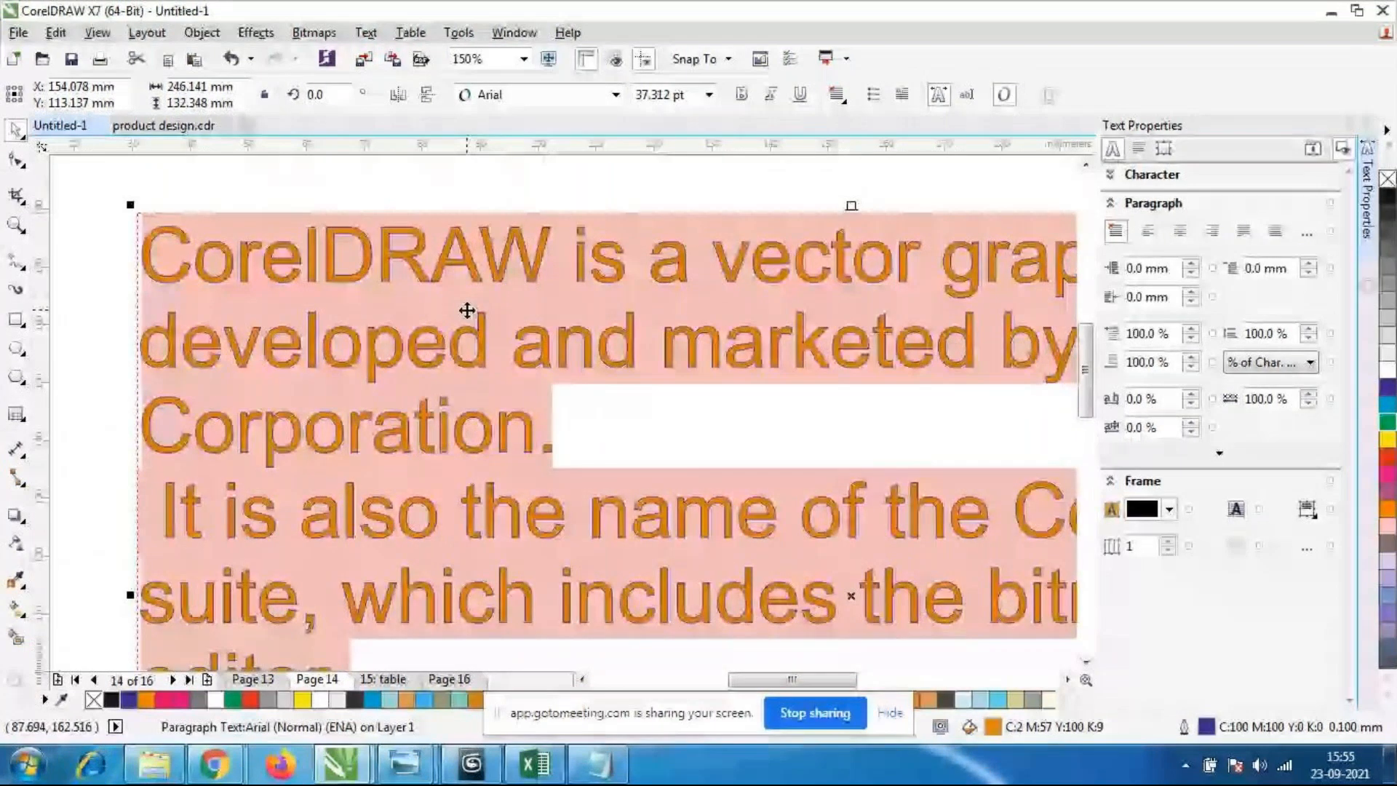
{"action": "scroll", "coordinate": [464, 309], "scroll_direction": "down", "scroll_amount": 1}
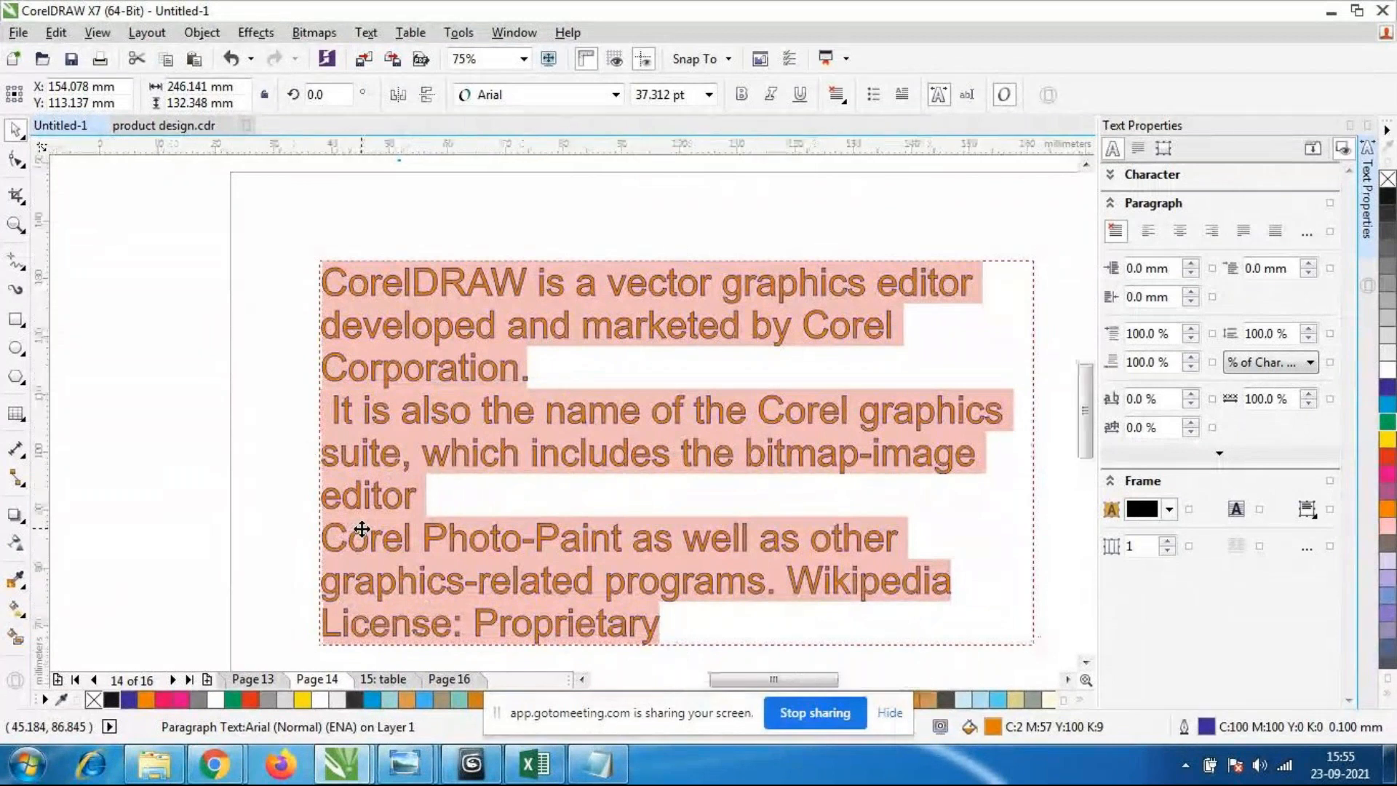
{"action": "scroll", "coordinate": [358, 529], "scroll_direction": "down", "scroll_amount": 1}
{"action": "scroll", "coordinate": [339, 534], "scroll_direction": "up", "scroll_amount": 1}
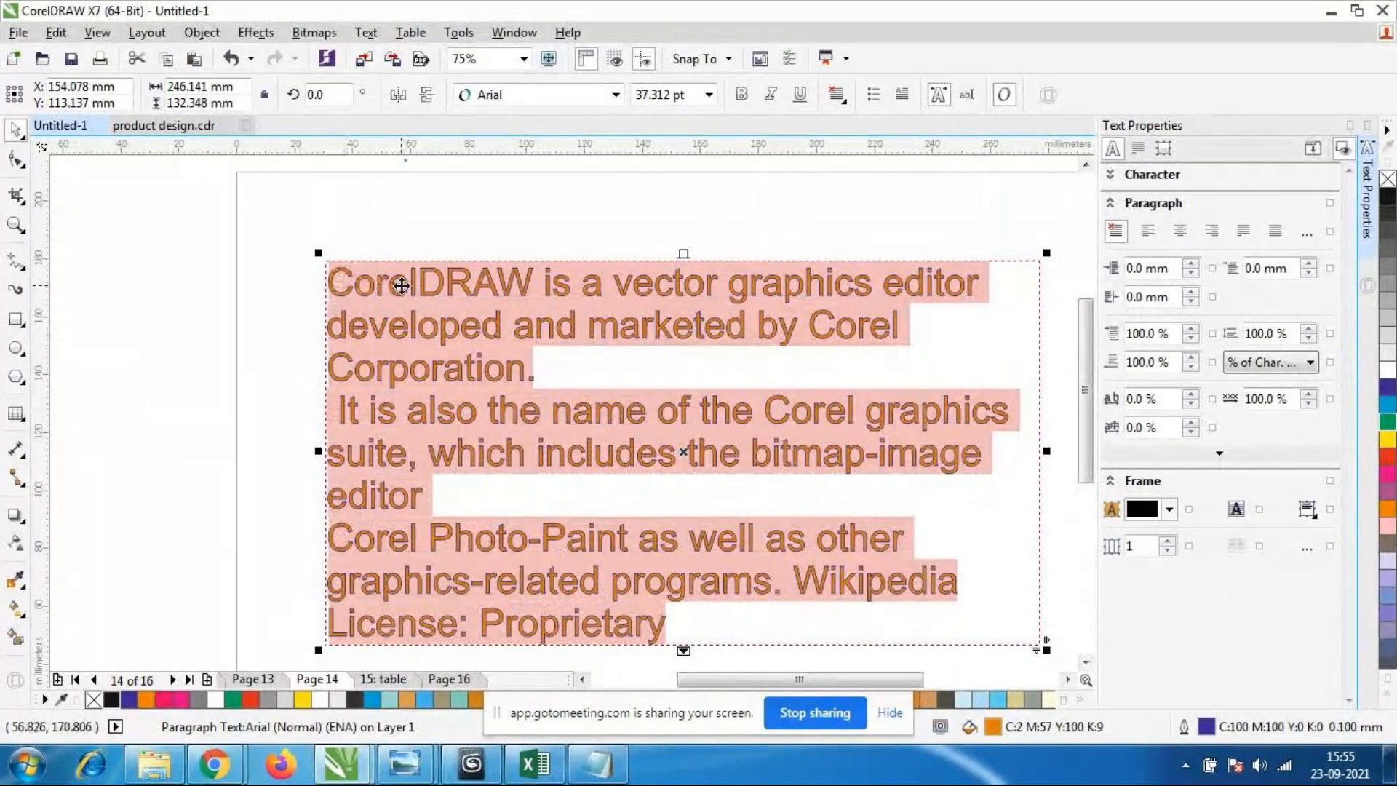
Open the bullet settings for the paragraph text and turn on bullets.
{"action": "scroll", "coordinate": [334, 296], "scroll_direction": "up", "scroll_amount": 1}
{"action": "scroll", "coordinate": [334, 296], "scroll_direction": "down", "scroll_amount": 1}
{"action": "scroll", "coordinate": [451, 367], "scroll_direction": "up", "scroll_amount": 1}
{"action": "scroll", "coordinate": [451, 367], "scroll_direction": "down", "scroll_amount": 1}
{"action": "left_click", "coordinate": [364, 33]}
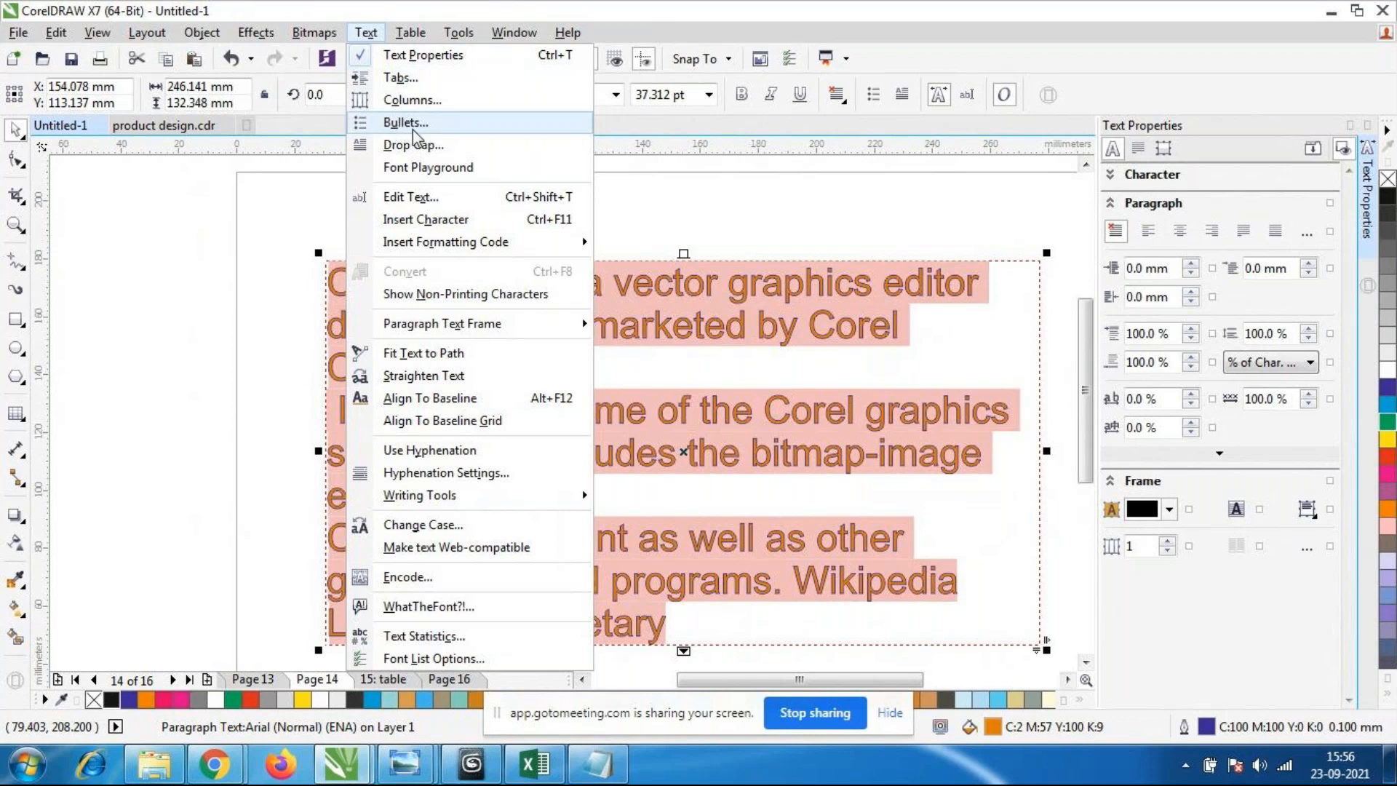
{"action": "key", "text": "Escape"}
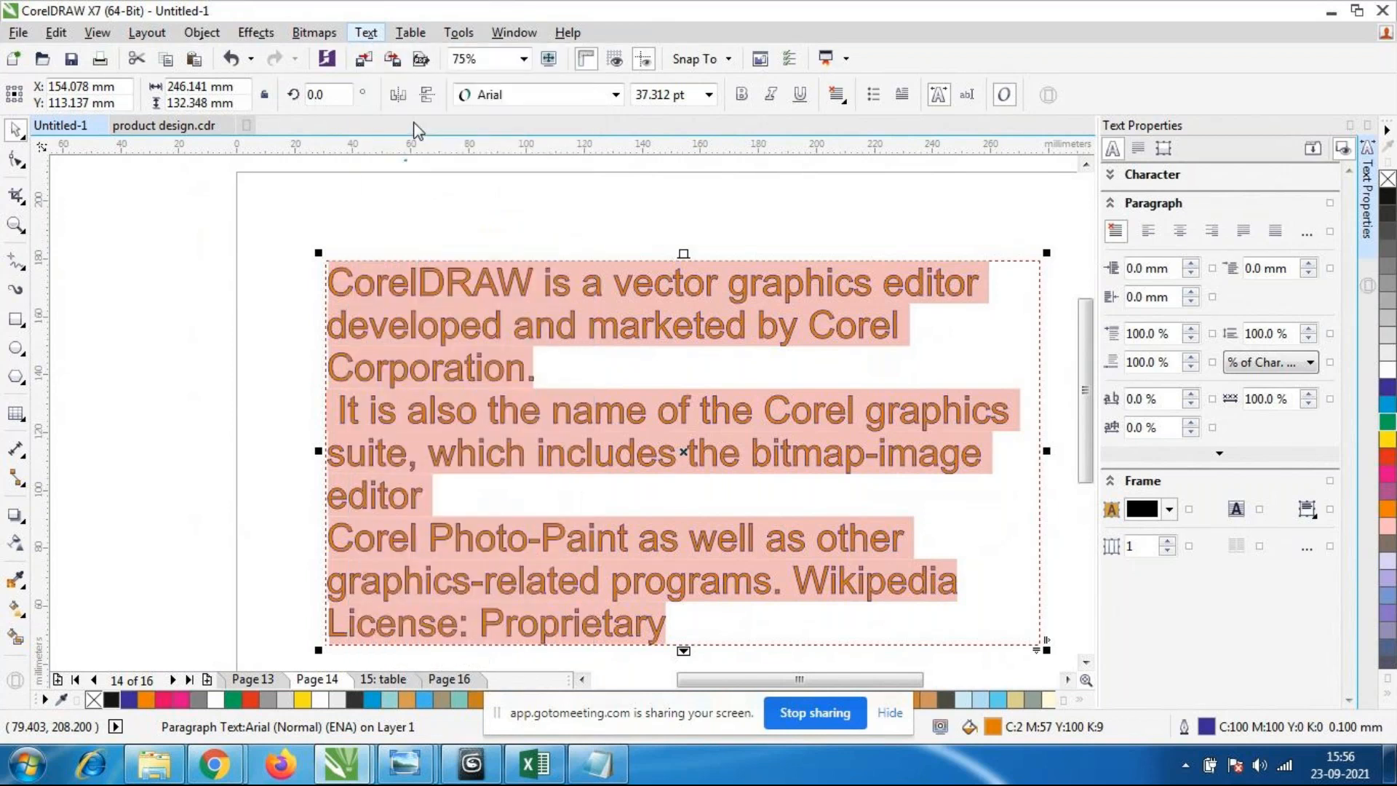
{"action": "left_click_drag", "start_coordinate": [761, 216], "coordinate": [909, 85]}
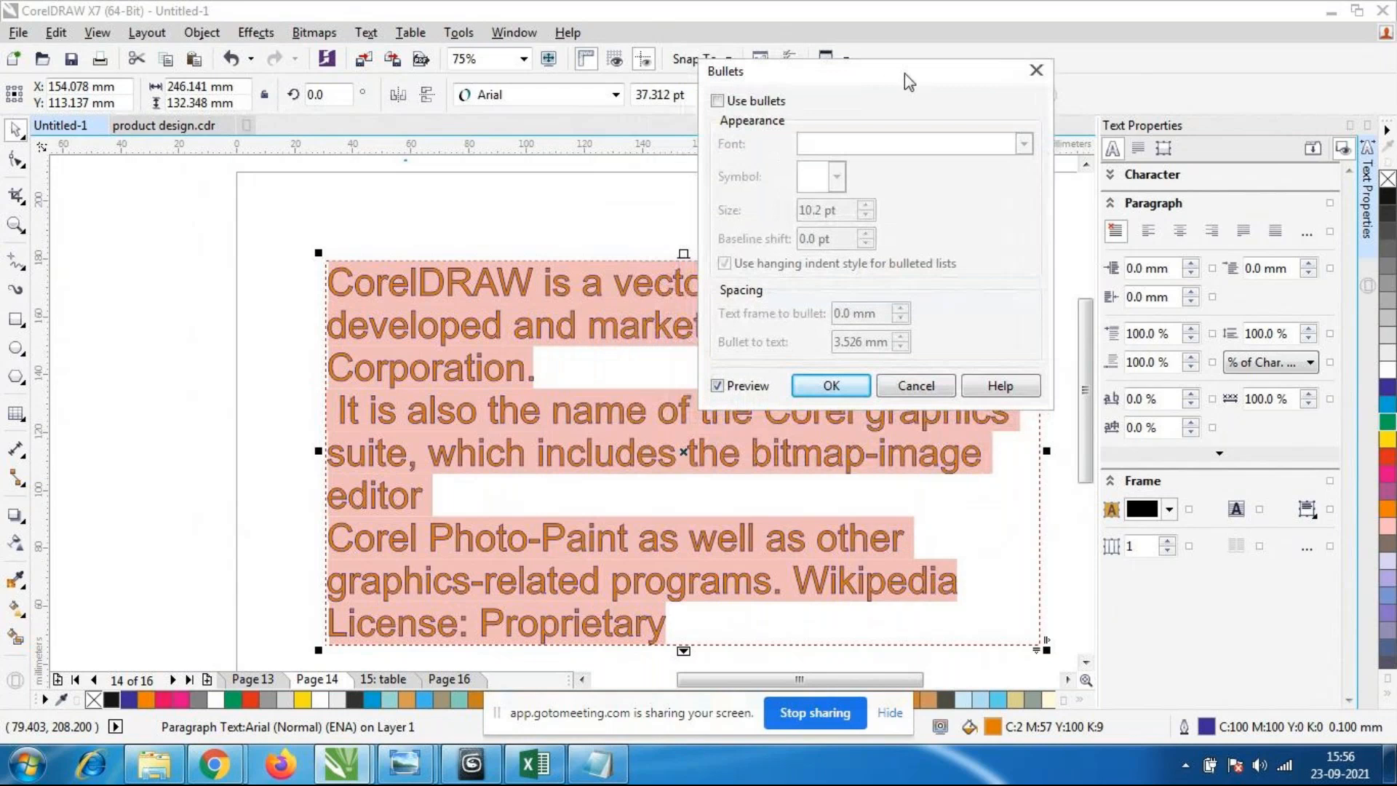
{"action": "left_click", "coordinate": [728, 106]}
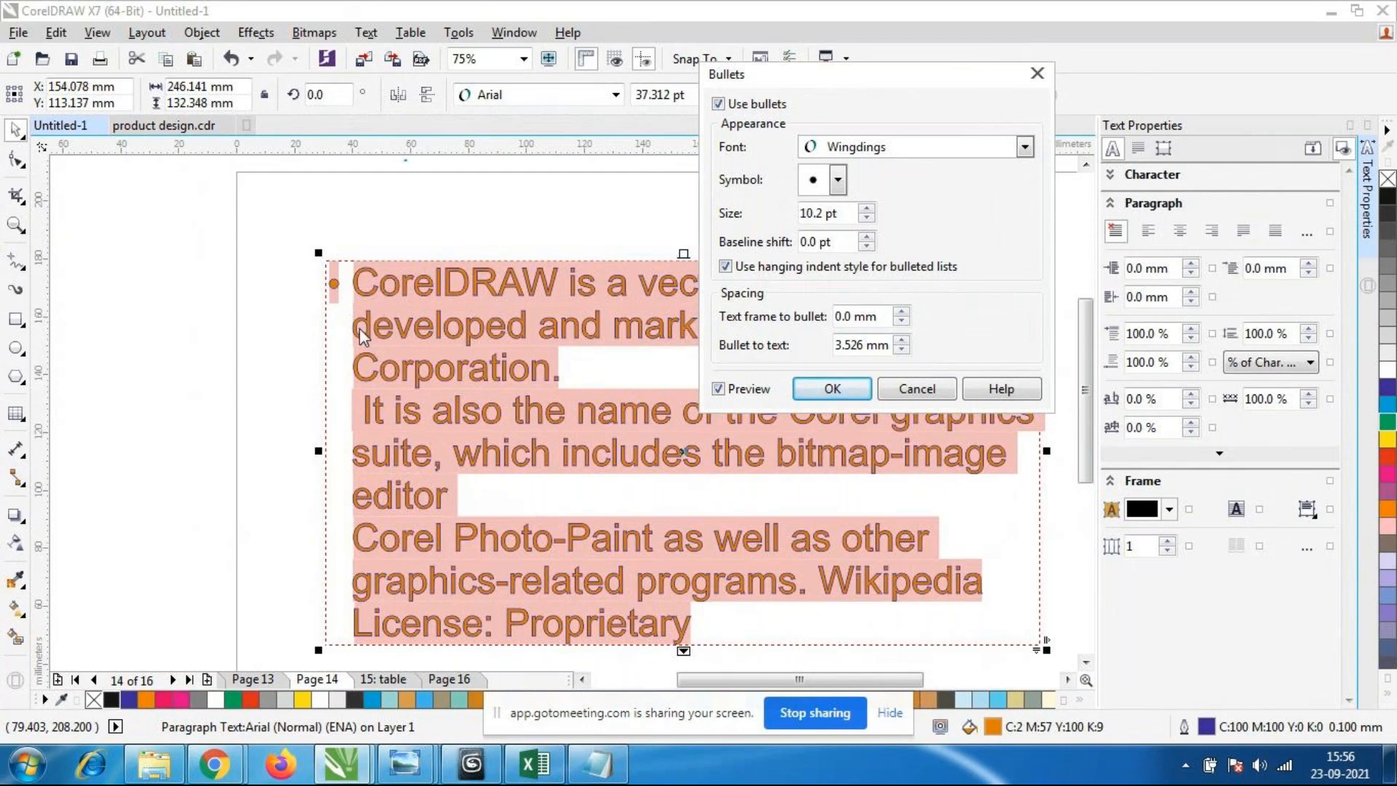
Apply the four-pointed star from Wingdings as the paragraph's bullet symbol at a size of 25 pt.
{"action": "left_click", "coordinate": [838, 181]}
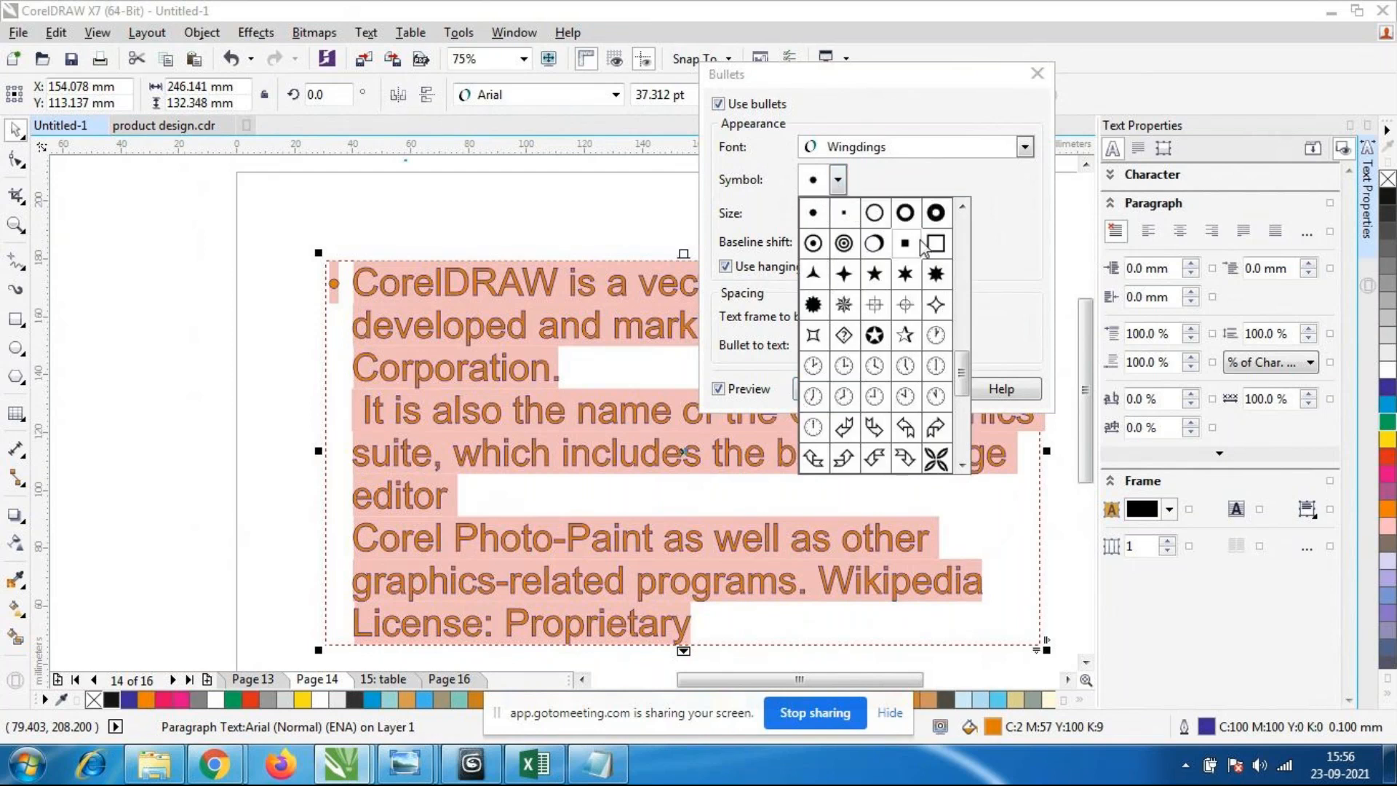
{"action": "left_click", "coordinate": [935, 173]}
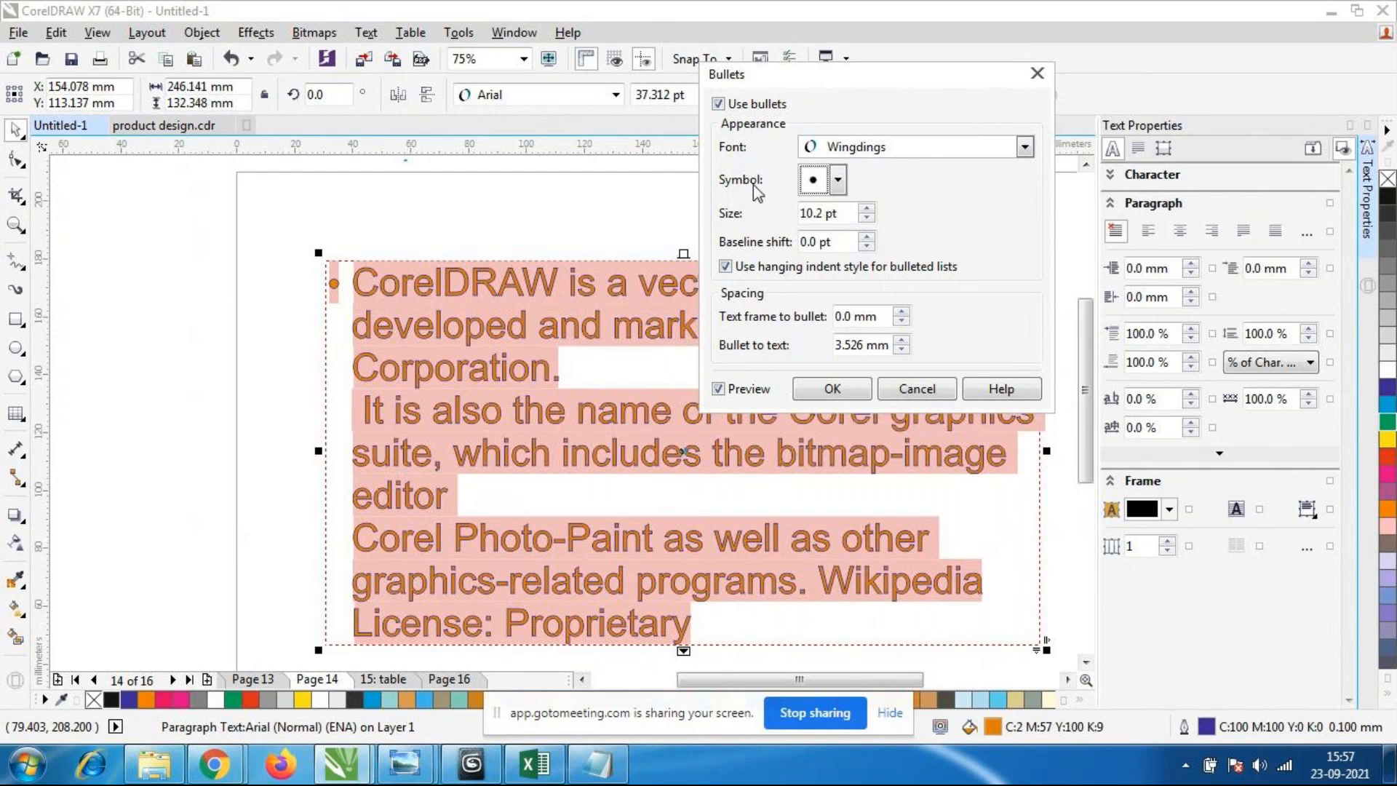
{"action": "left_click", "coordinate": [837, 187]}
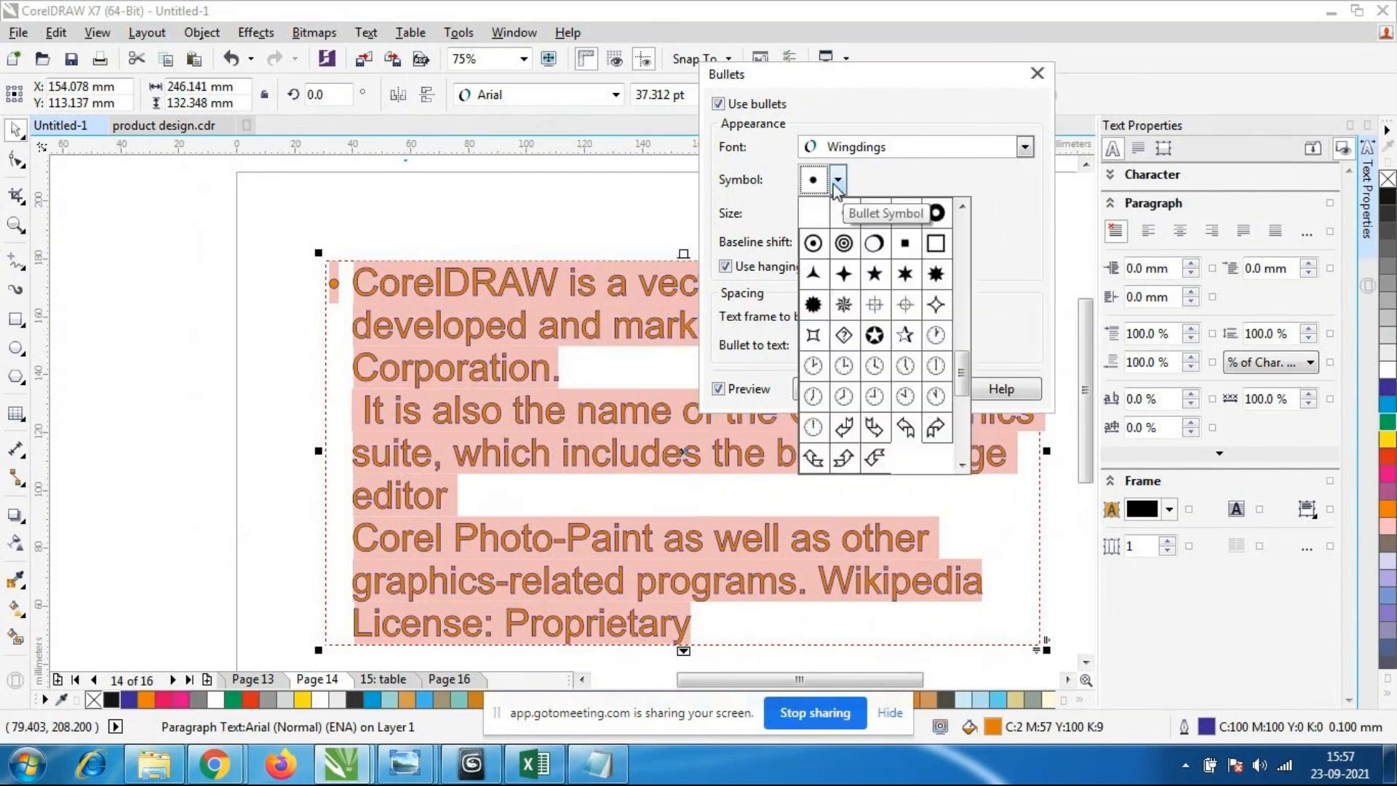
{"action": "left_click", "coordinate": [844, 274]}
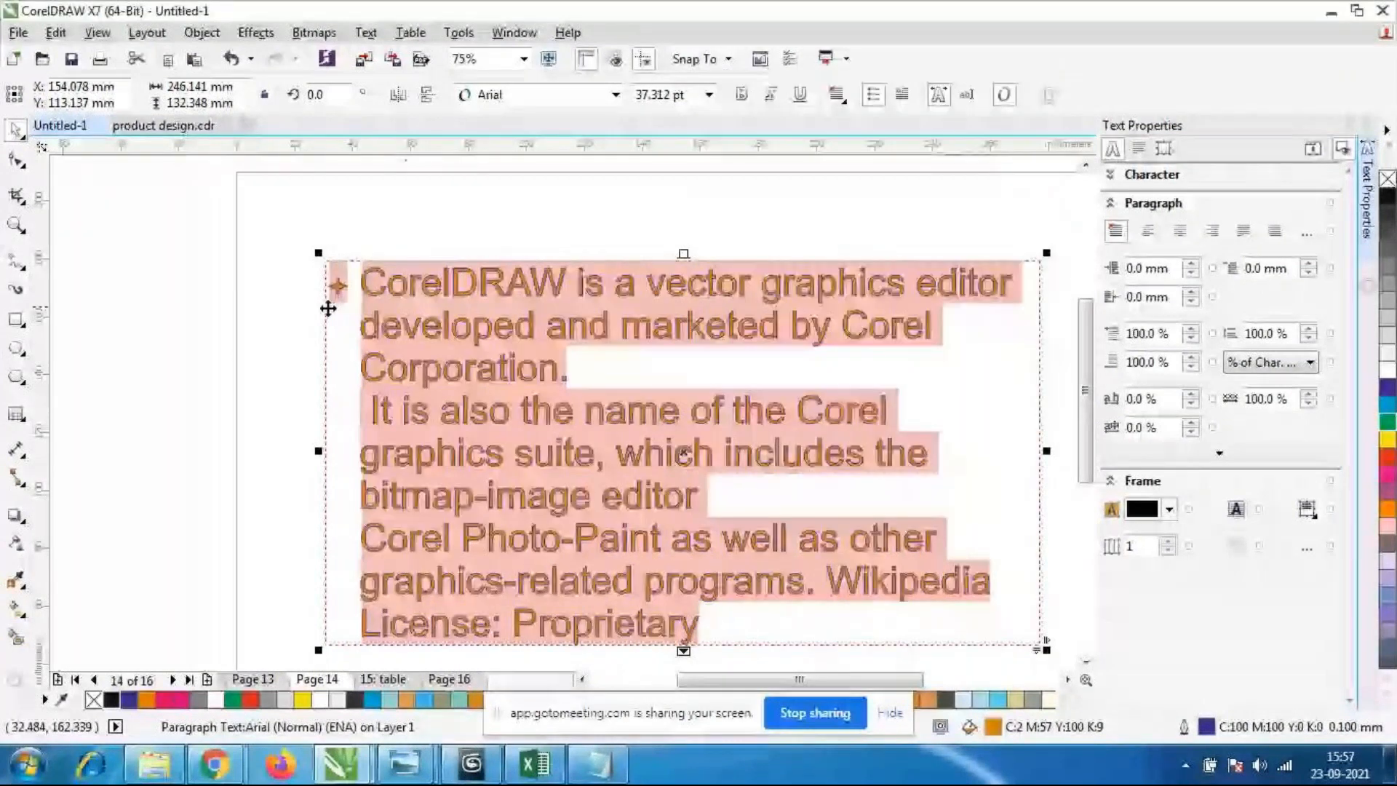
{"action": "scroll", "coordinate": [329, 308], "scroll_direction": "up", "scroll_amount": 2}
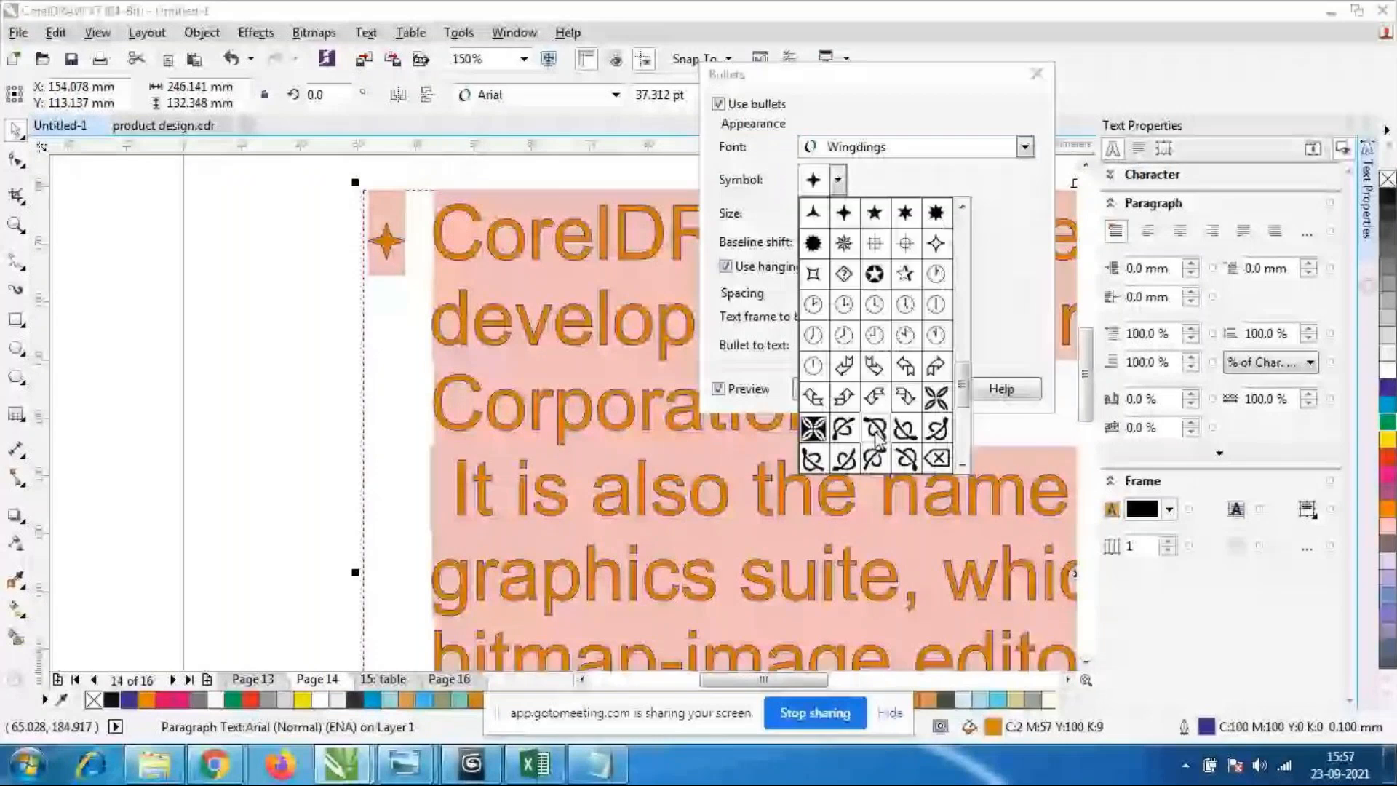
Try a curled leaf bullet, then change the symbol to the Wingdings Windows logo and apply the bullet settings.
{"action": "left_click", "coordinate": [875, 429]}
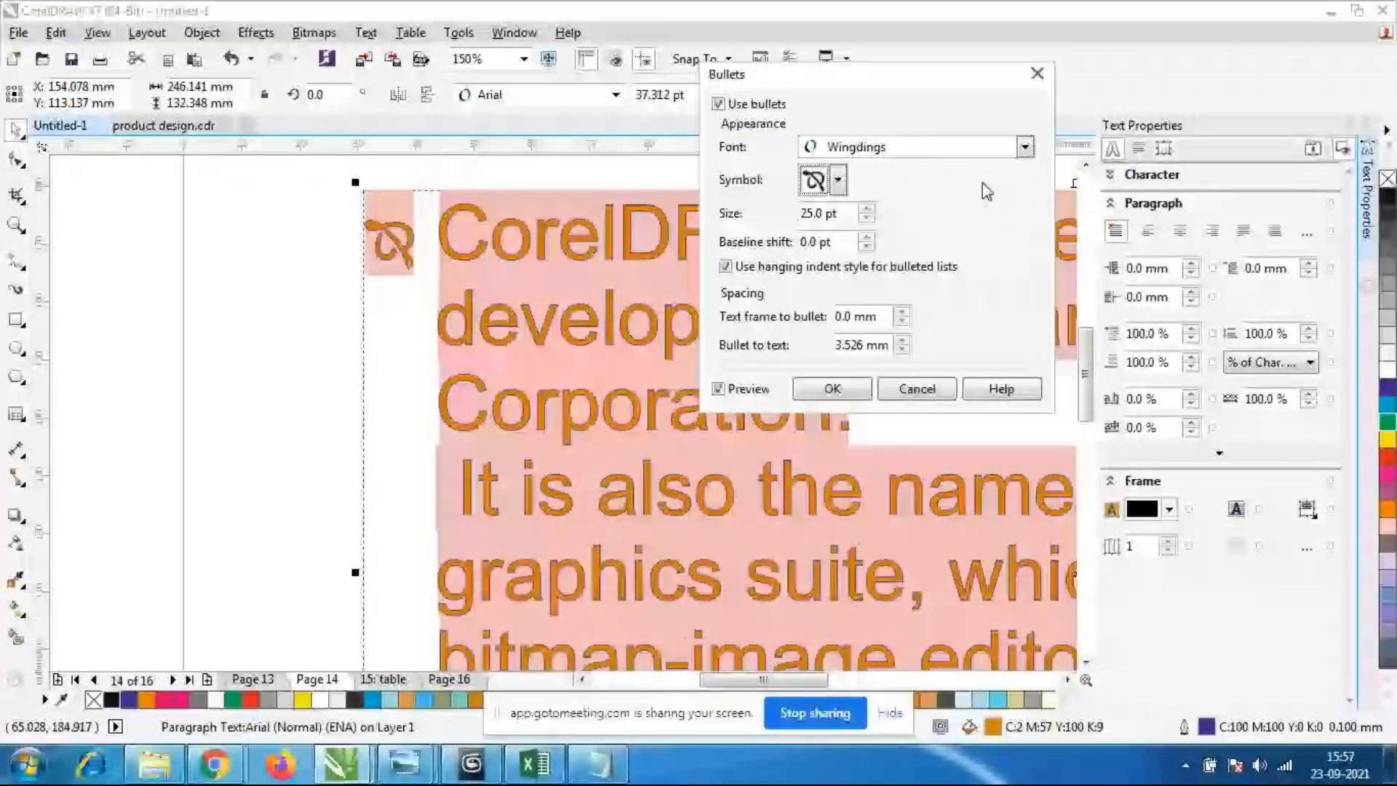
{"action": "left_click", "coordinate": [837, 179]}
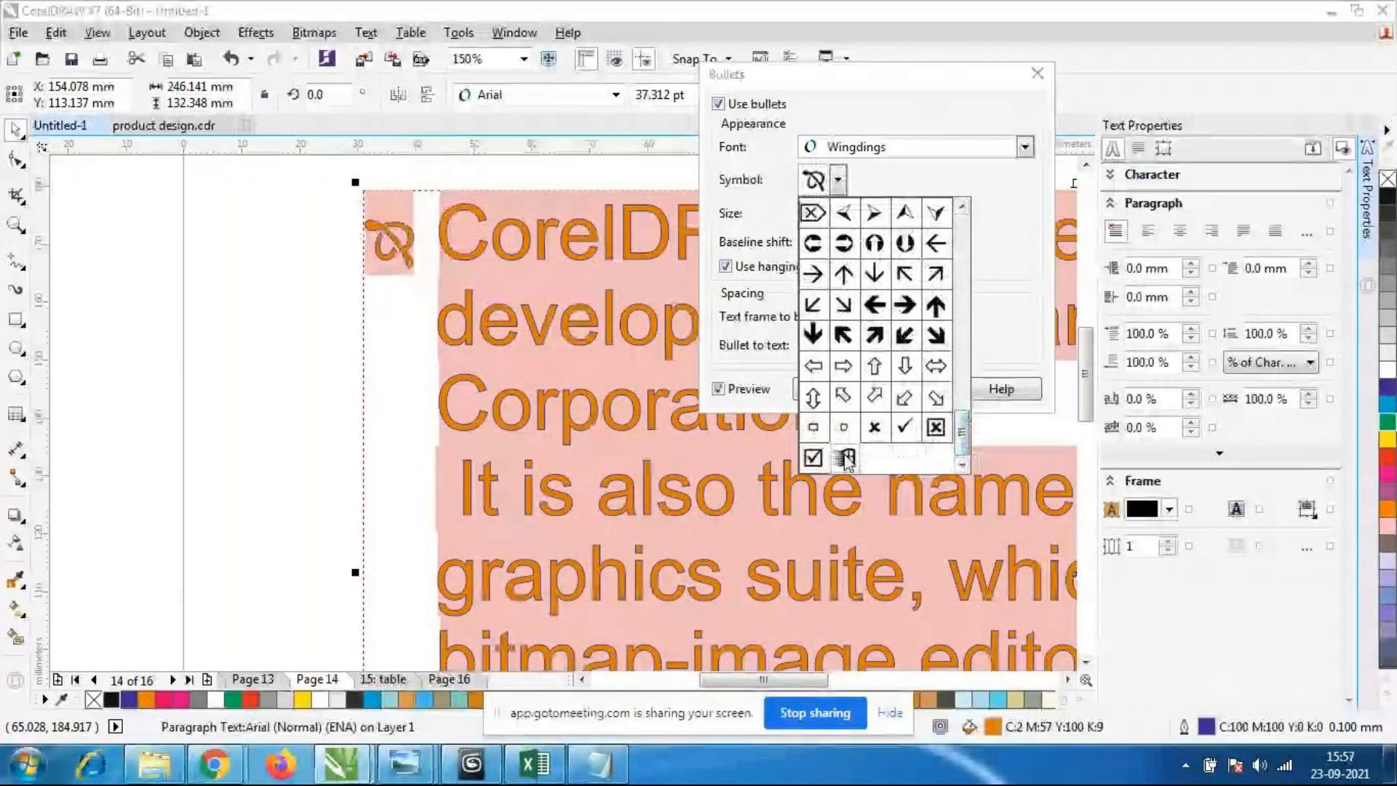
{"action": "left_click", "coordinate": [844, 456]}
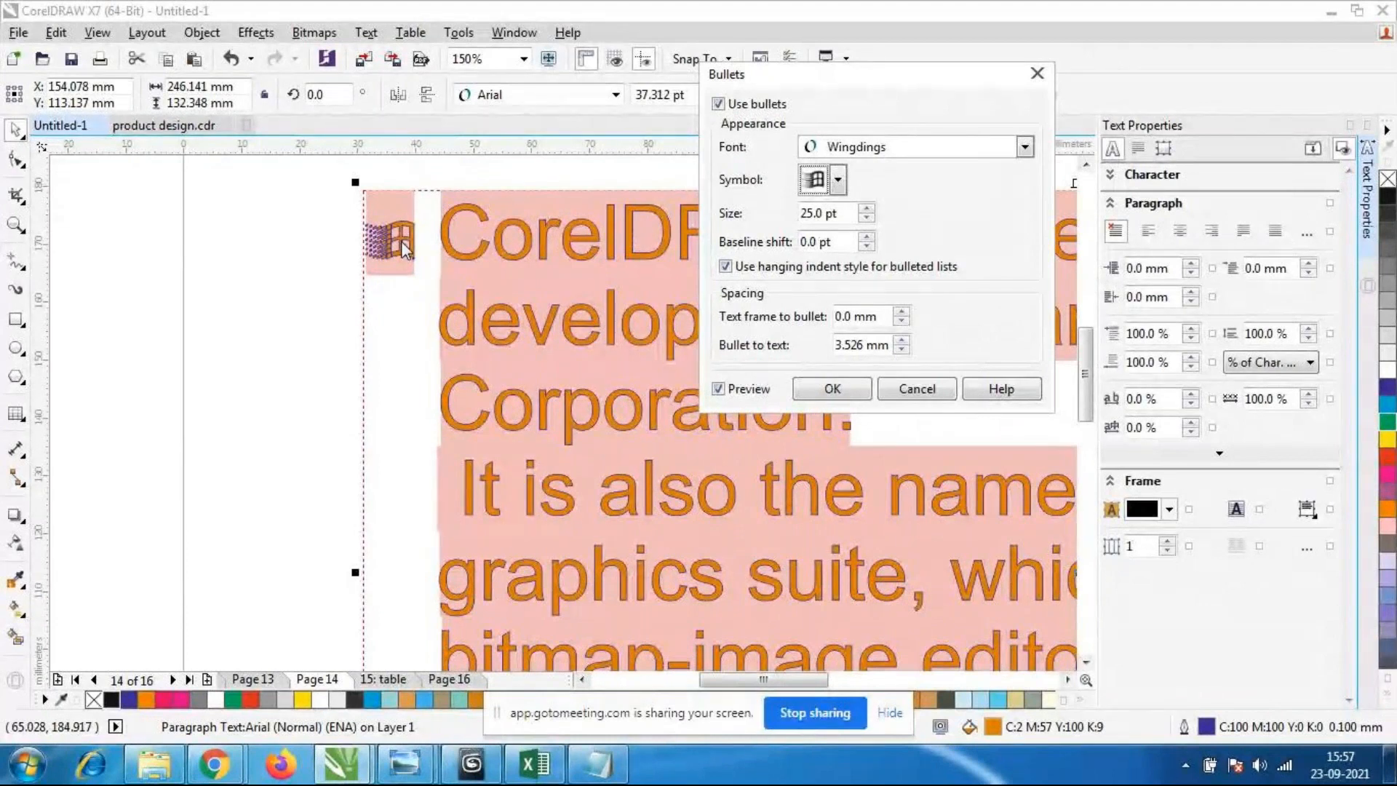
{"action": "left_click", "coordinate": [832, 388]}
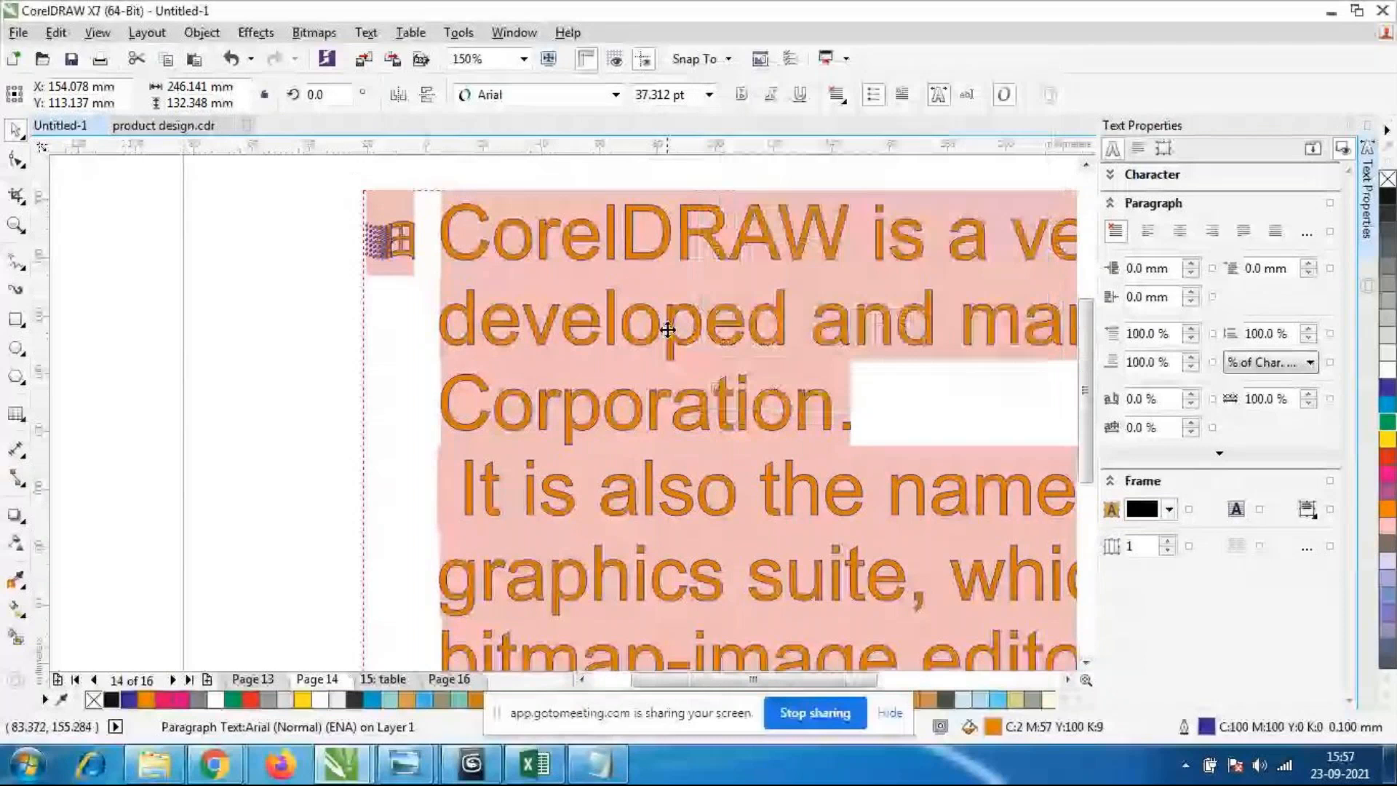
Deselect the bulleted paragraph text, activate the Text tool and show the Text and Table tool choices.
{"action": "scroll", "coordinate": [668, 330], "scroll_direction": "down", "scroll_amount": 3}
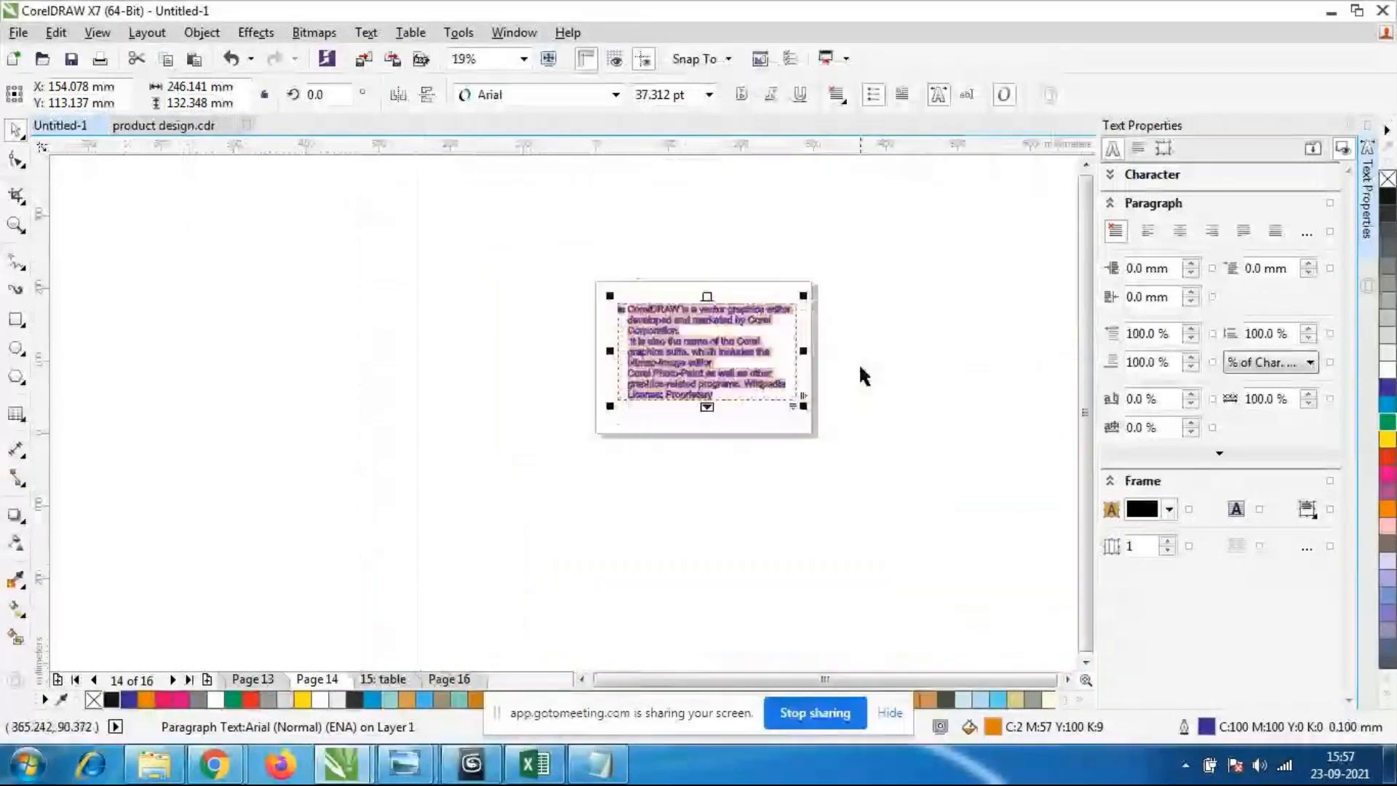
{"action": "scroll", "coordinate": [859, 362], "scroll_direction": "up", "scroll_amount": 2}
{"action": "left_click", "coordinate": [824, 361]}
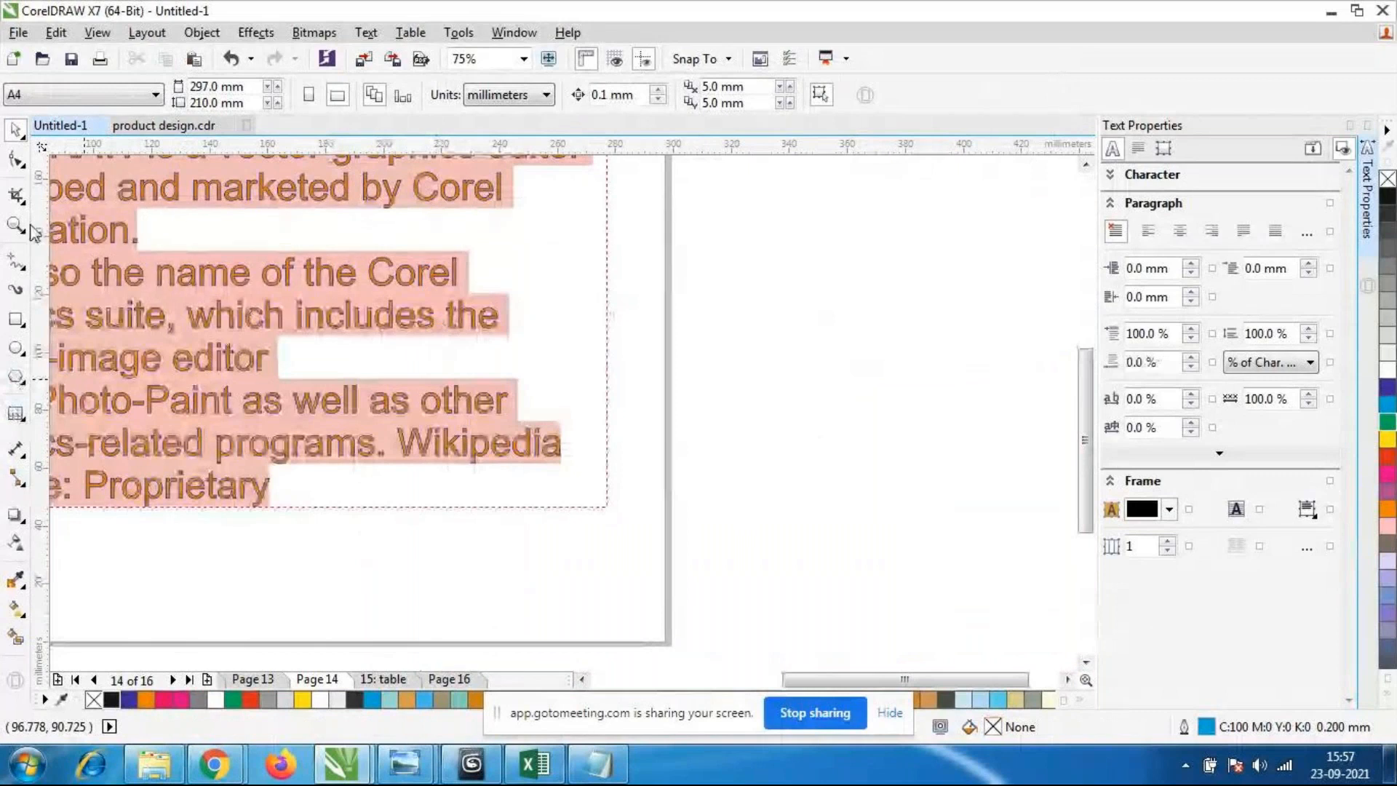
{"action": "scroll", "coordinate": [243, 470], "scroll_direction": "down", "scroll_amount": 2}
{"action": "scroll", "coordinate": [241, 458], "scroll_direction": "up", "scroll_amount": 2}
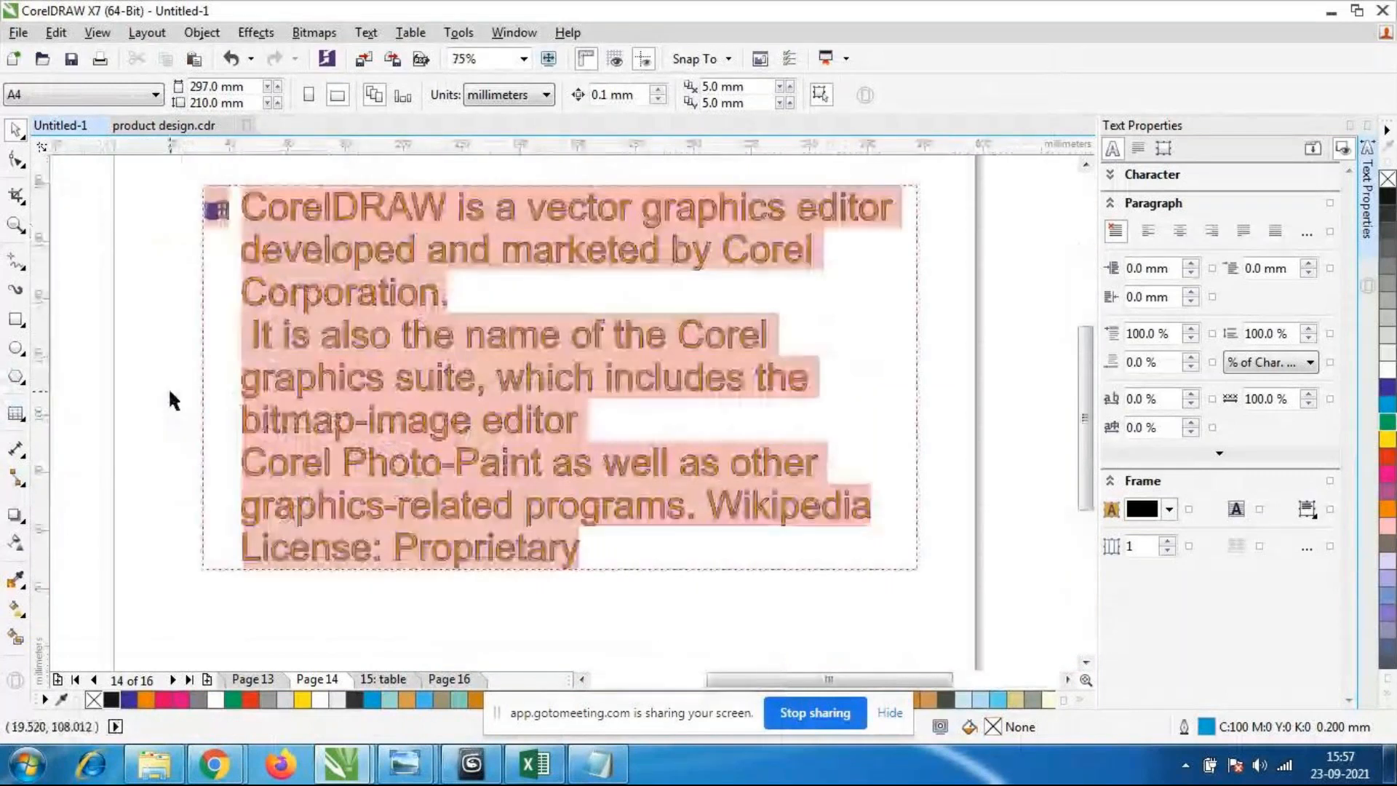
{"action": "left_click", "coordinate": [17, 418]}
{"action": "left_click", "coordinate": [107, 413]}
{"action": "scroll", "coordinate": [218, 407], "scroll_direction": "down", "scroll_amount": 2}
{"action": "scroll", "coordinate": [480, 361], "scroll_direction": "up", "scroll_amount": 2}
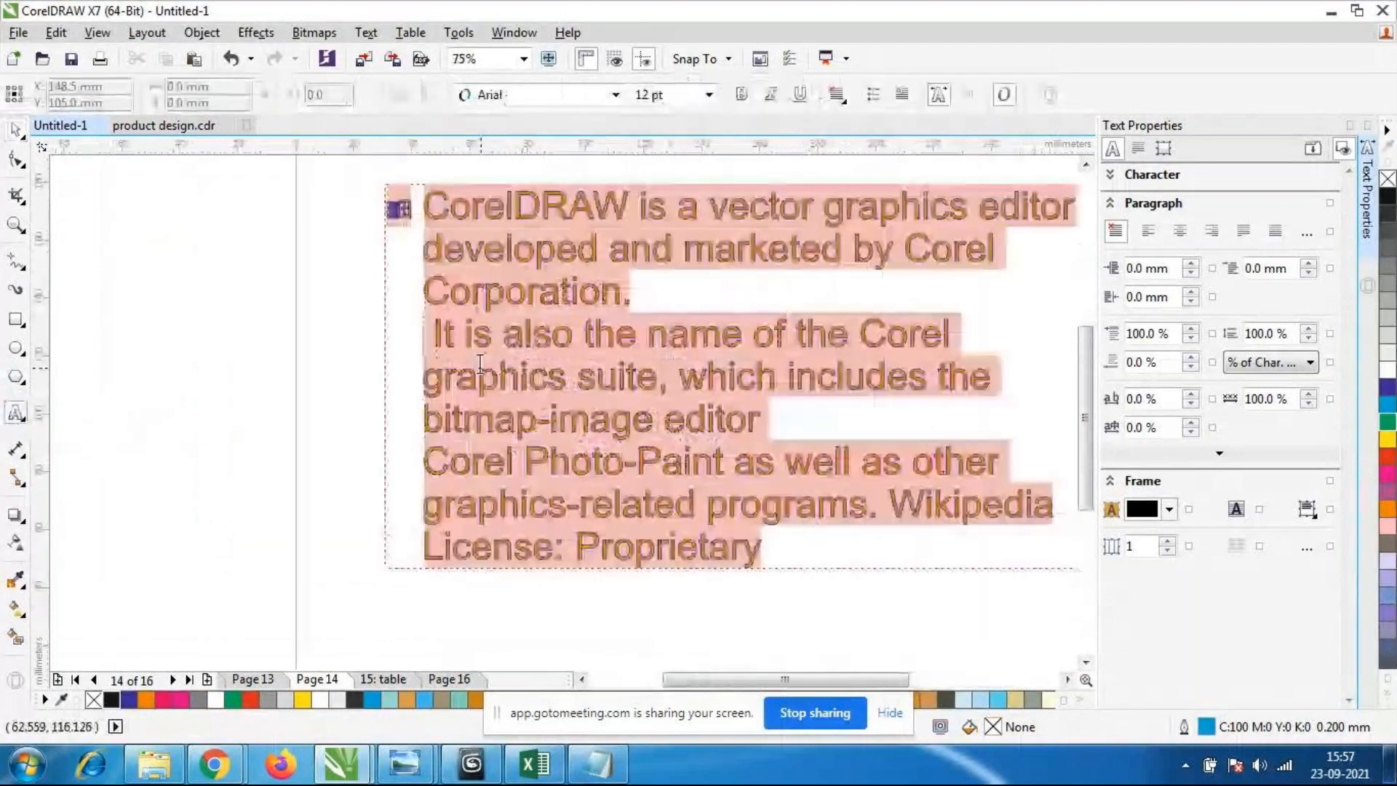
{"action": "left_click", "coordinate": [18, 417]}
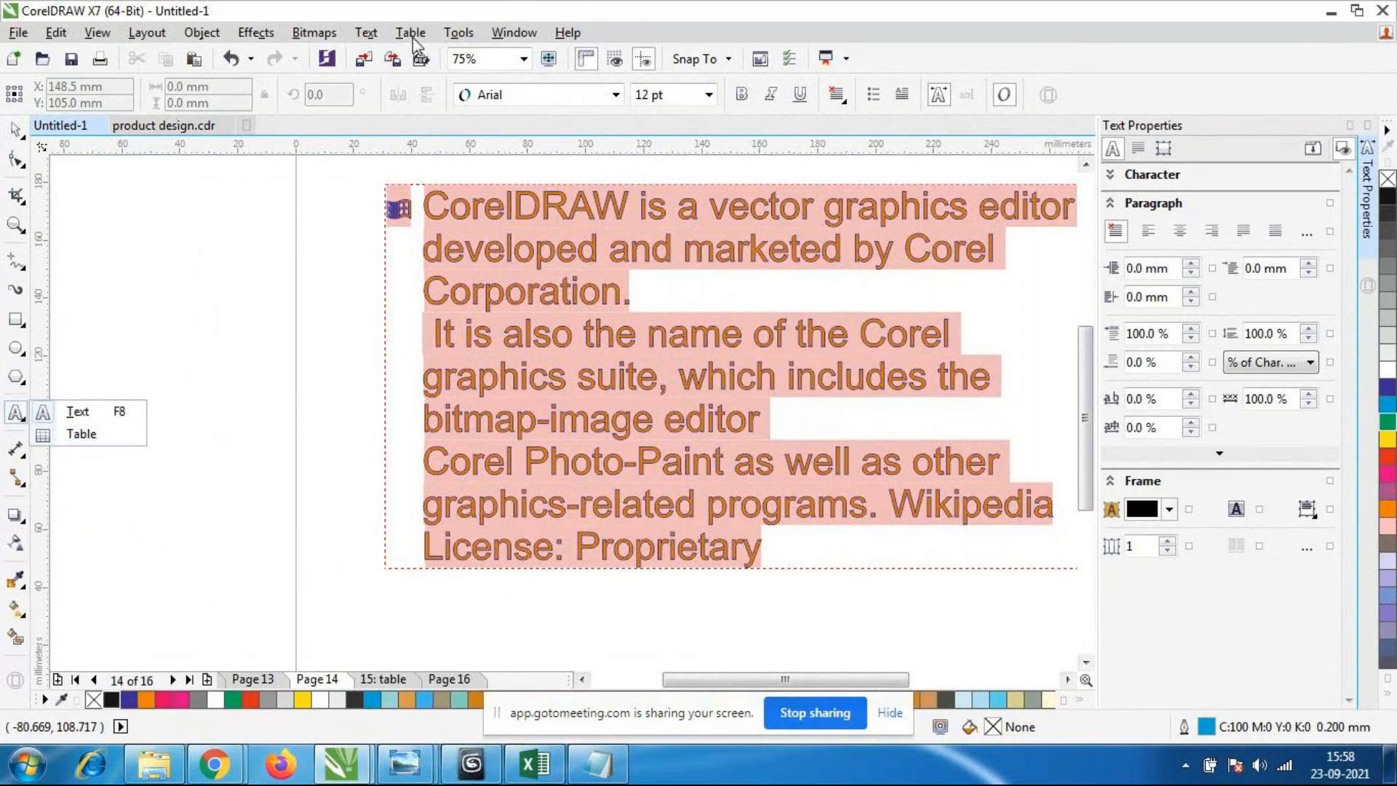
Add the artistic text "NICT computer education" below the bulleted paragraph text on Page 14.
{"action": "left_click", "coordinate": [66, 409]}
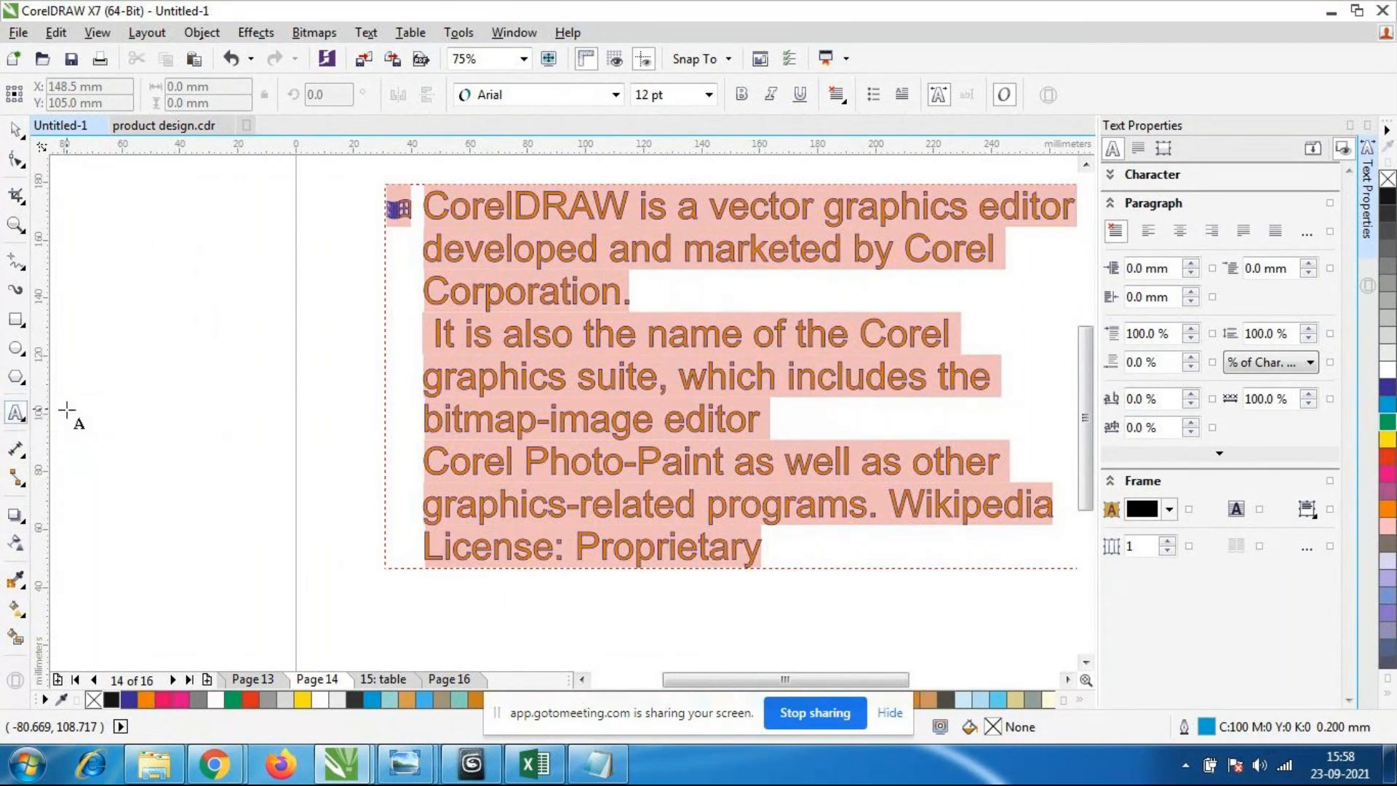
{"action": "key", "text": "F3"}
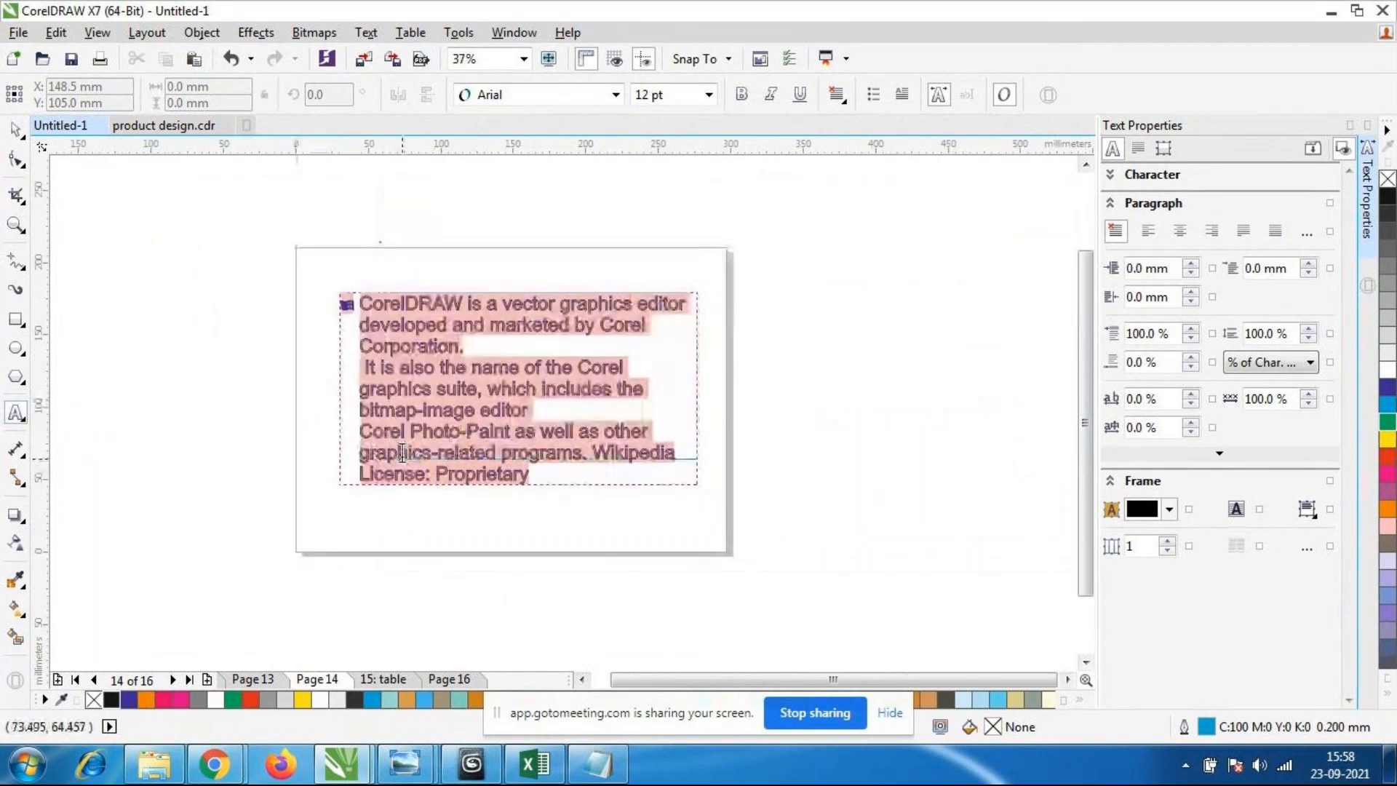
{"action": "left_click", "coordinate": [343, 529]}
{"action": "scroll", "coordinate": [347, 545], "scroll_direction": "up", "scroll_amount": 2}
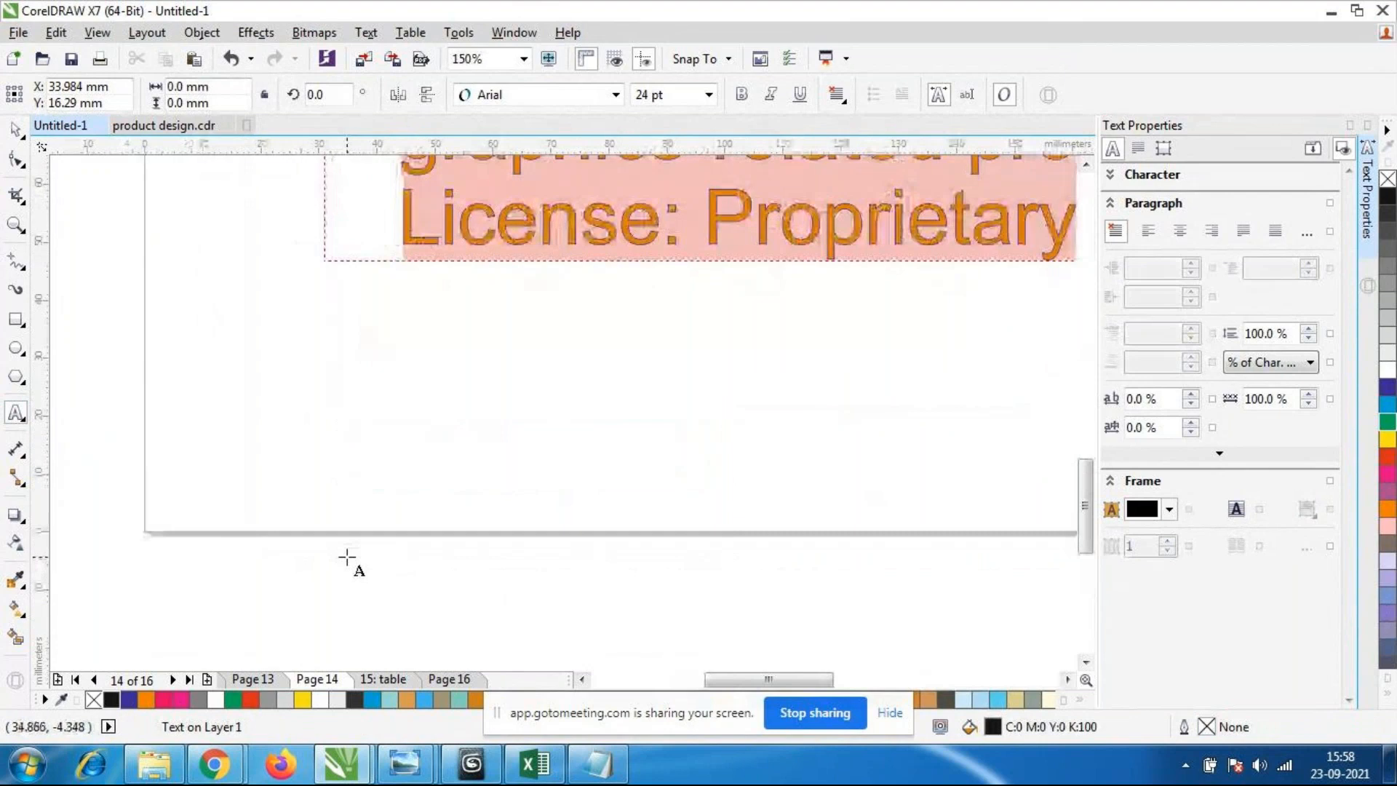
{"action": "type", "text": "NICT "}
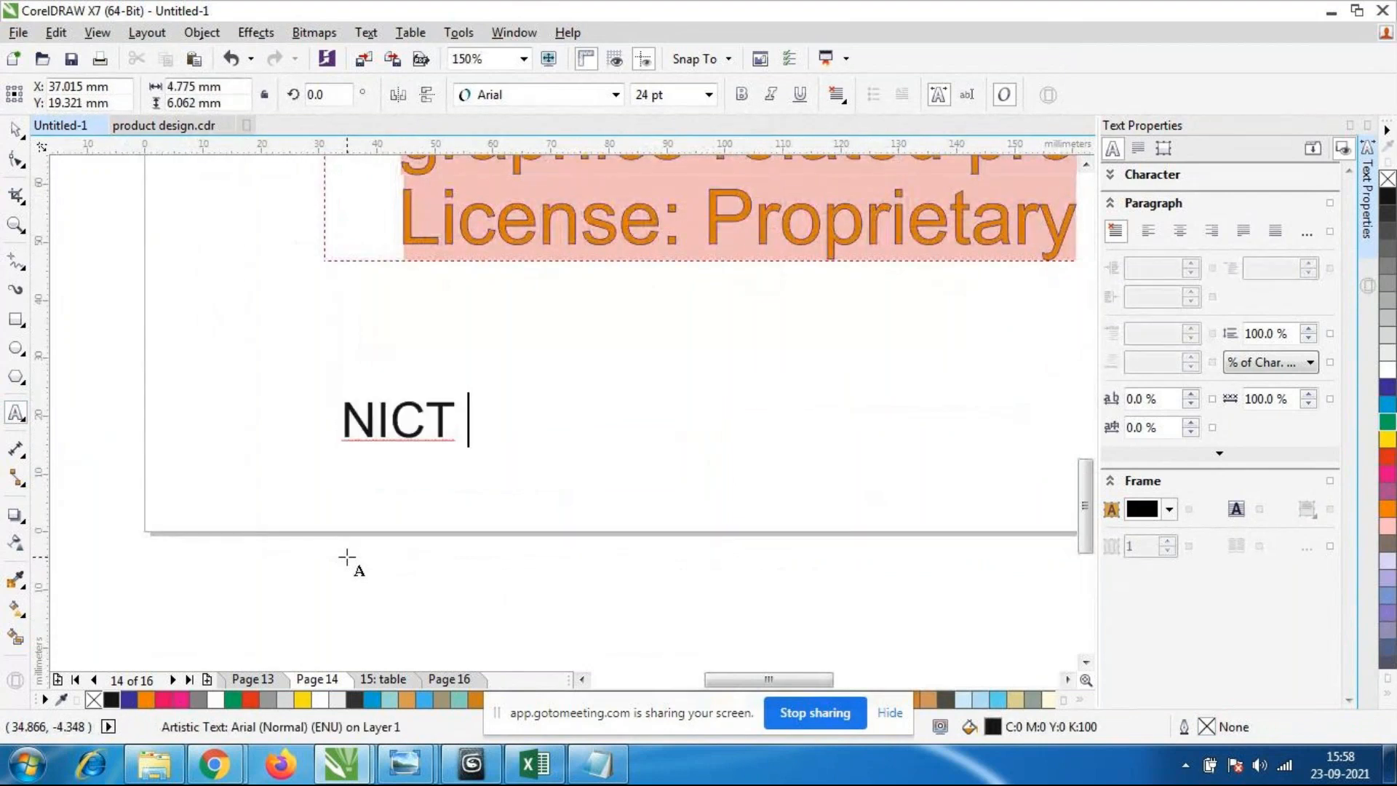
{"action": "type", "text": "comput"}
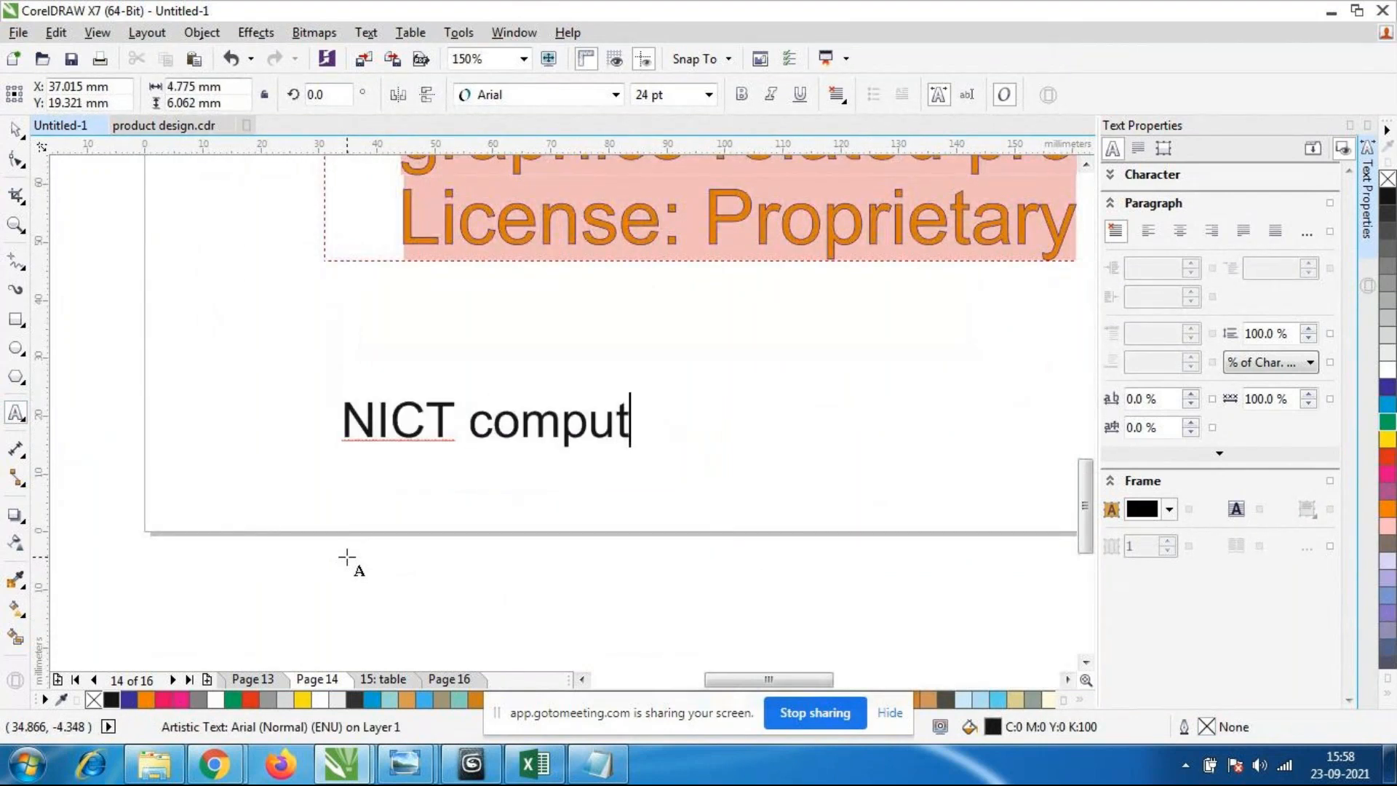
{"action": "type", "text": "er educat"}
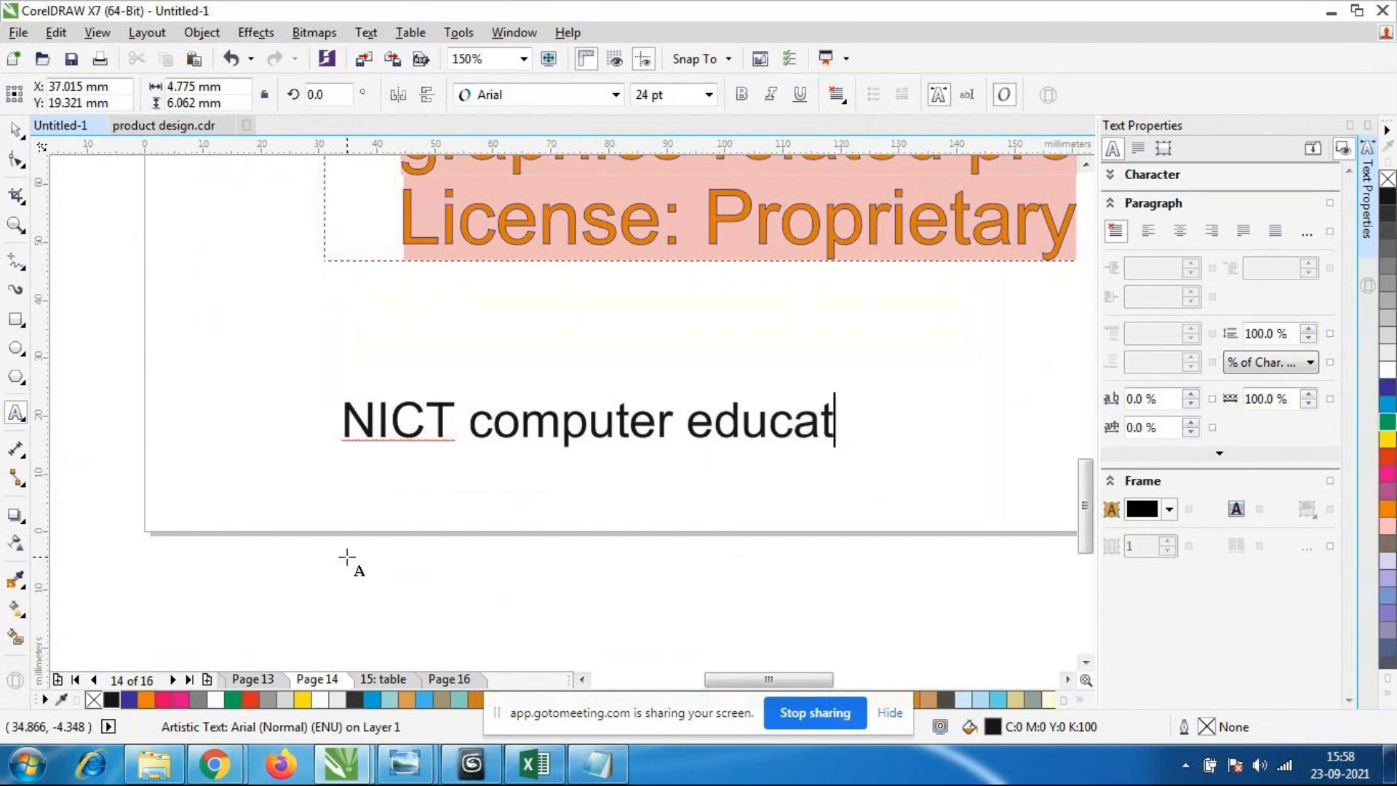
{"action": "type", "text": "ion"}
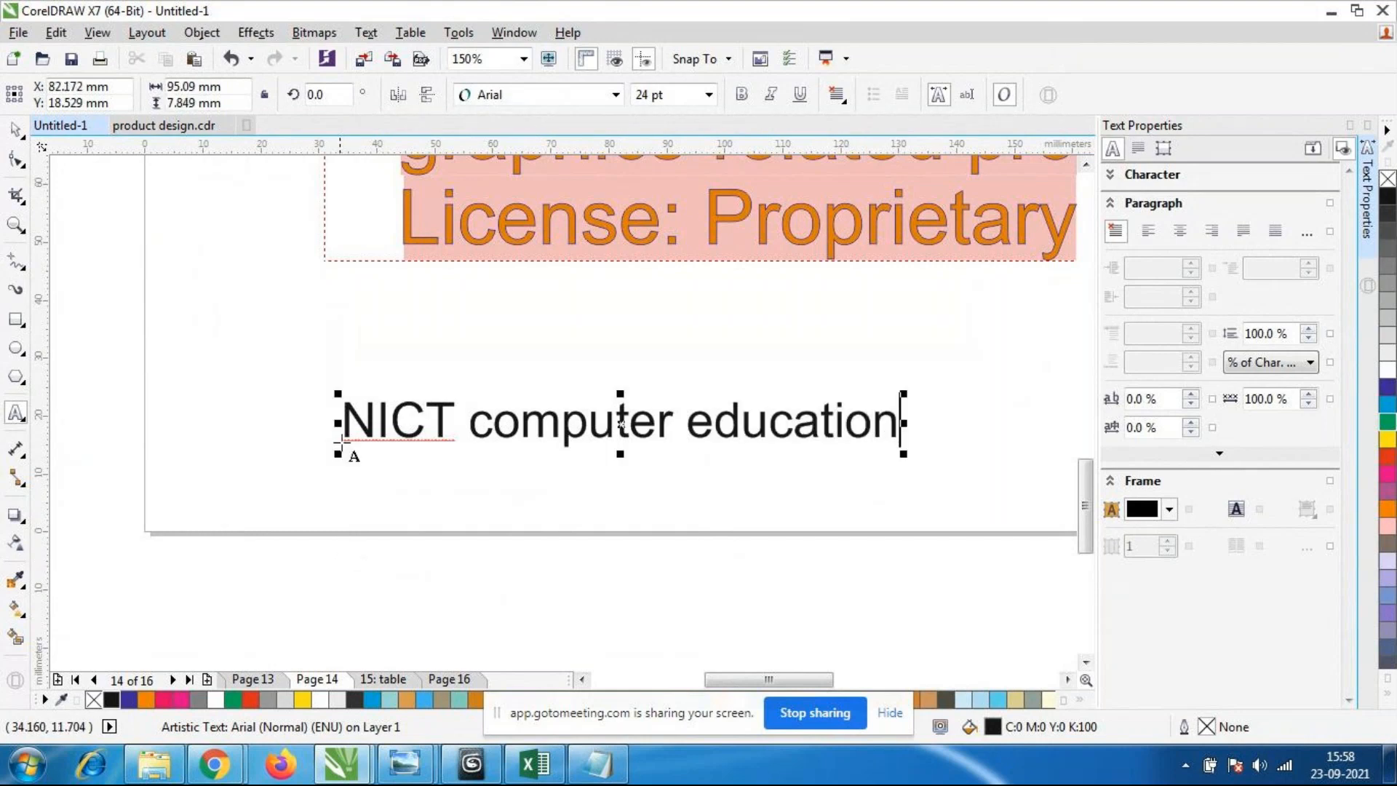
Select the "NICT computer education" text as an object and convert it to paragraph text.
{"action": "left_click", "coordinate": [352, 420]}
{"action": "left_click", "coordinate": [15, 130]}
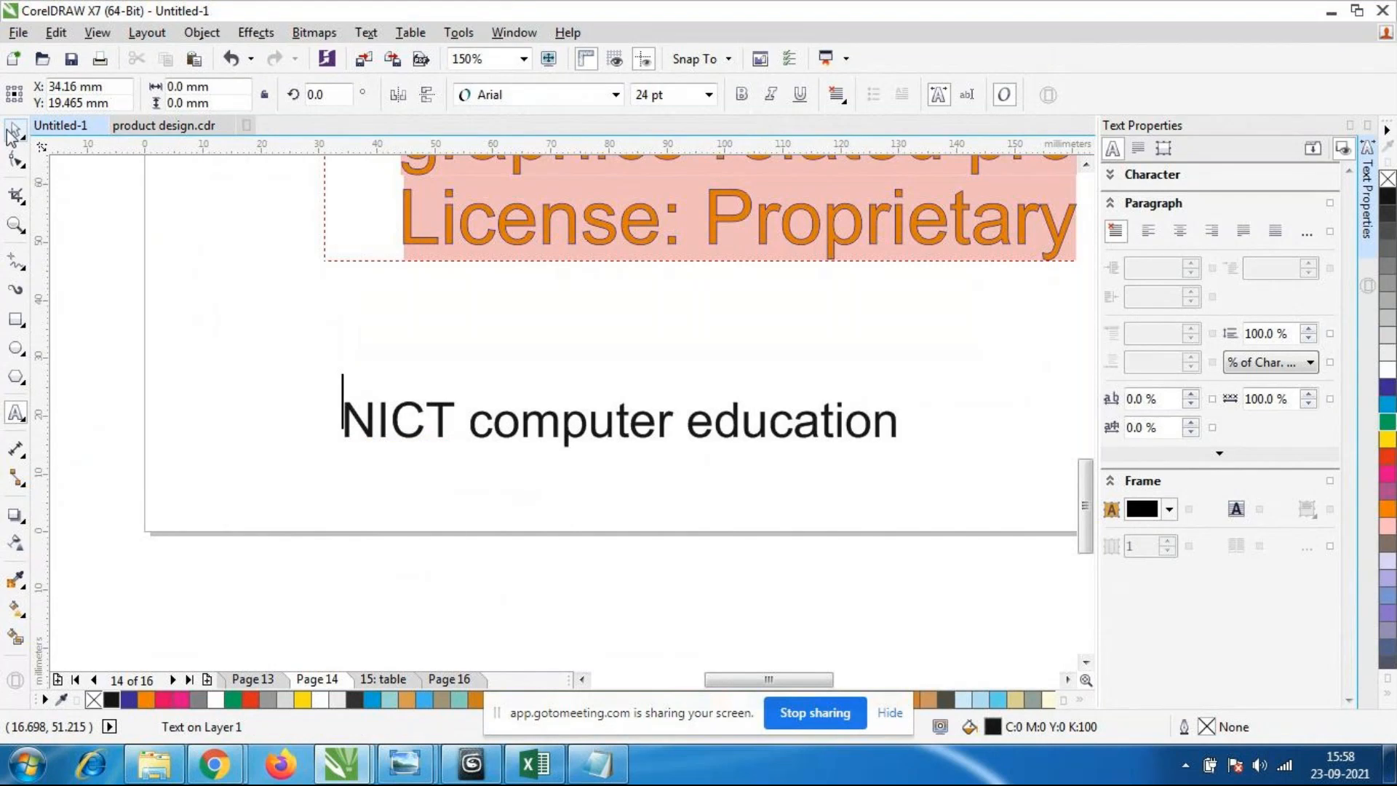
{"action": "left_click", "coordinate": [103, 282]}
{"action": "left_click", "coordinate": [569, 441]}
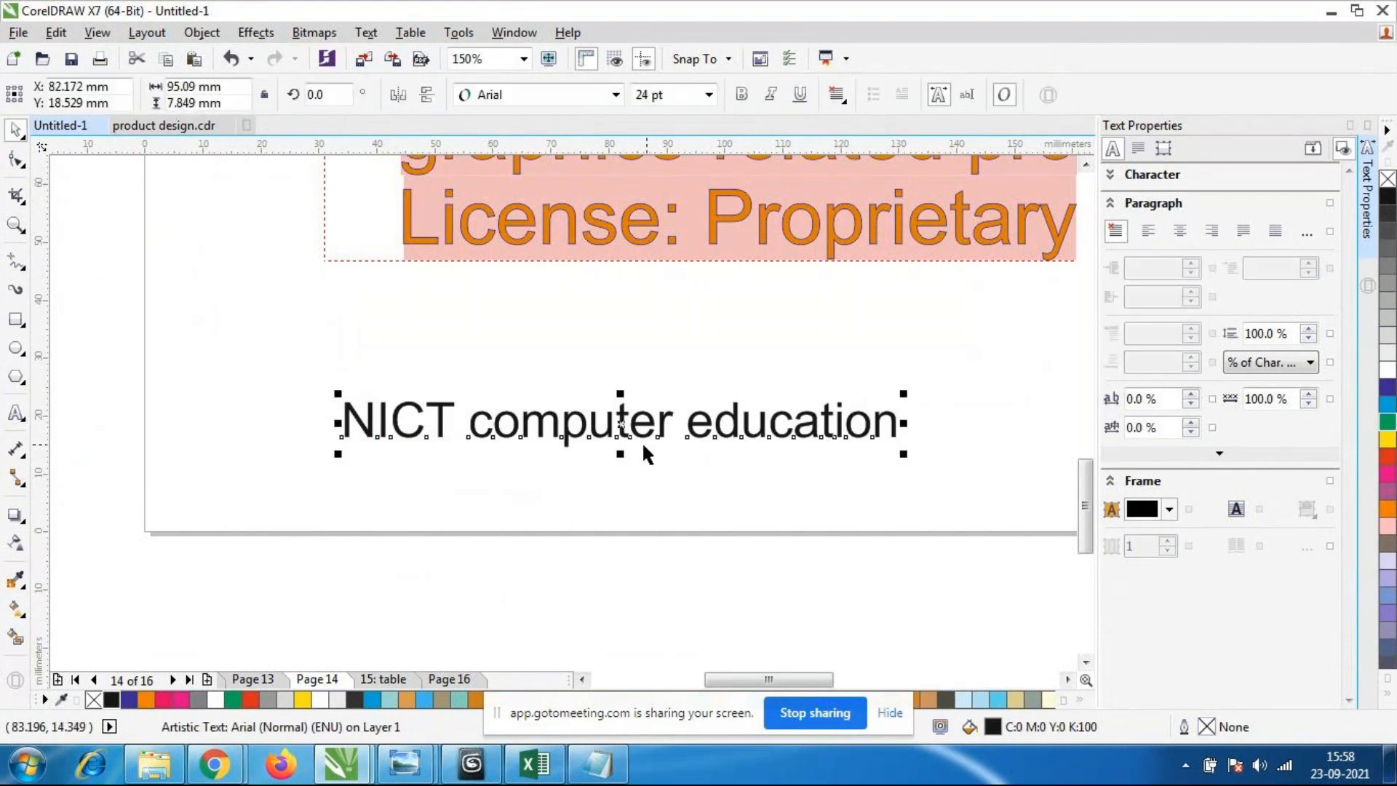
{"action": "left_click", "coordinate": [366, 32]}
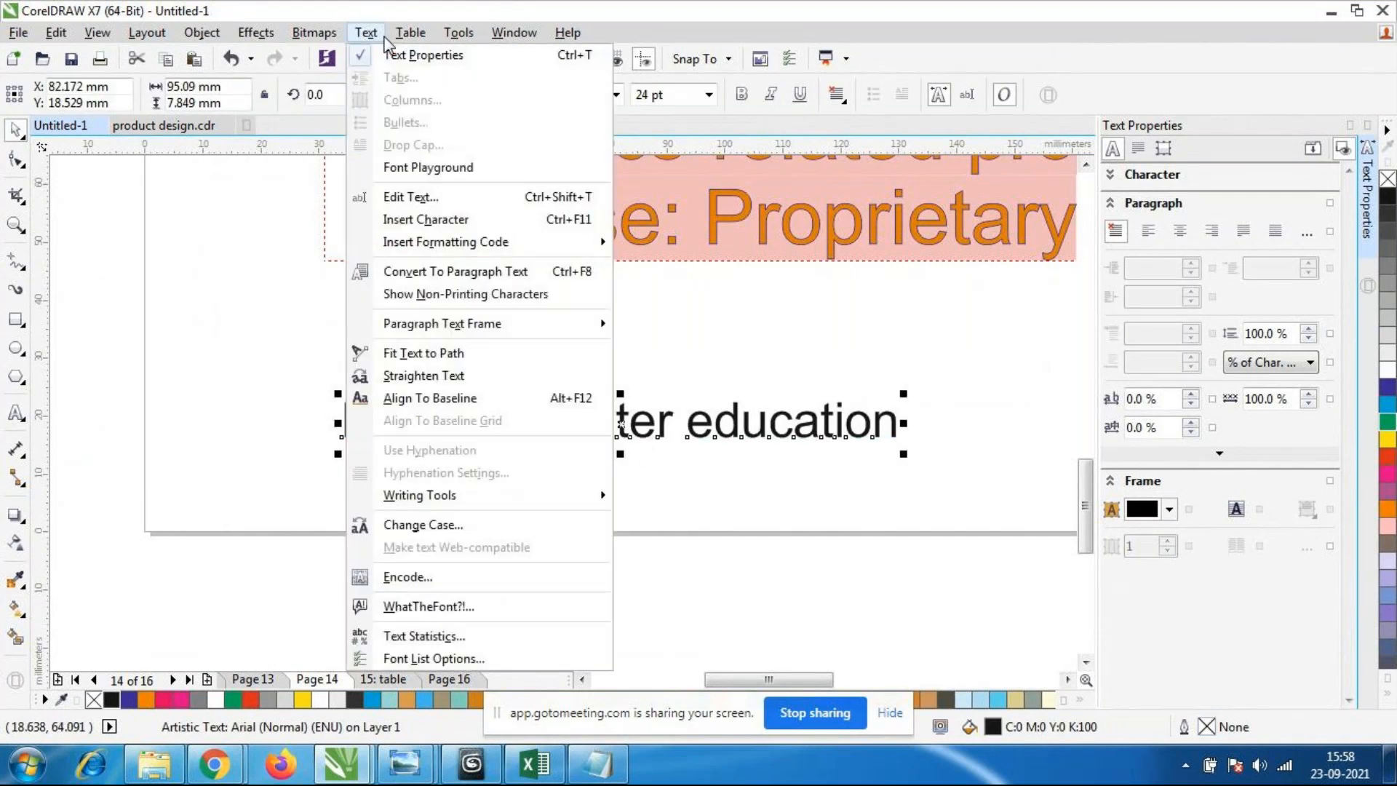
{"action": "left_click", "coordinate": [443, 276]}
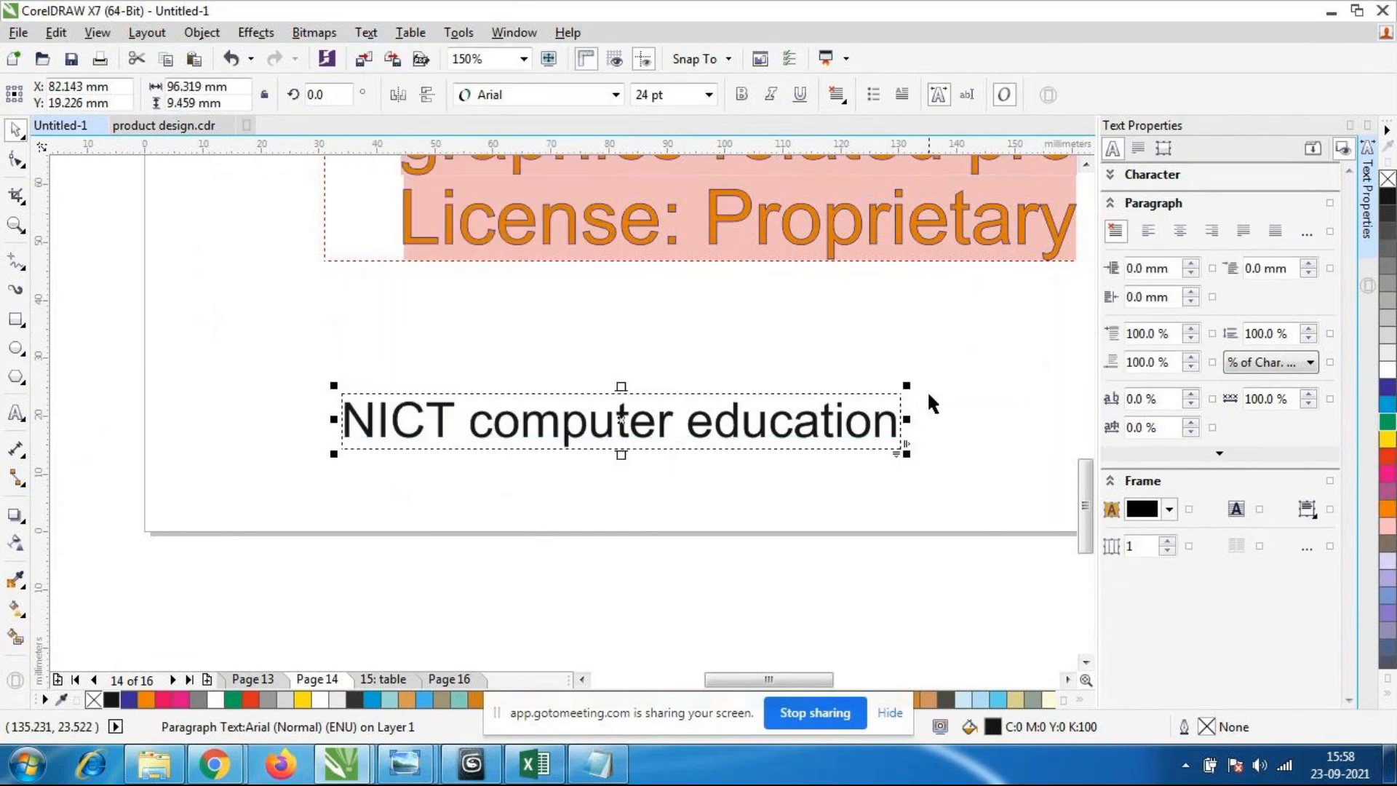
Try a Wingdings concentric-circle bullet at 40 pt on the "NICT computer education" paragraph text, and undo it.
{"action": "left_click", "coordinate": [366, 33]}
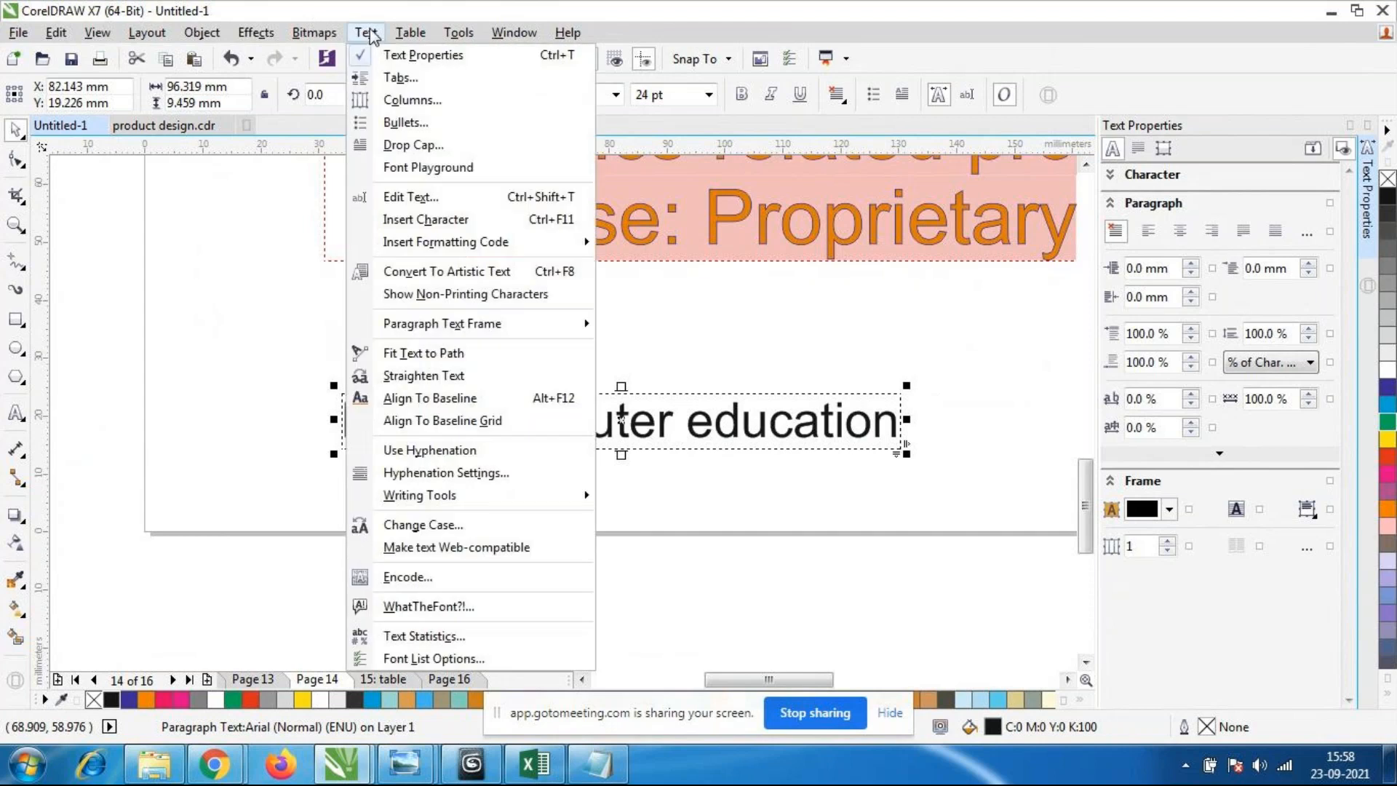
{"action": "left_click", "coordinate": [396, 125]}
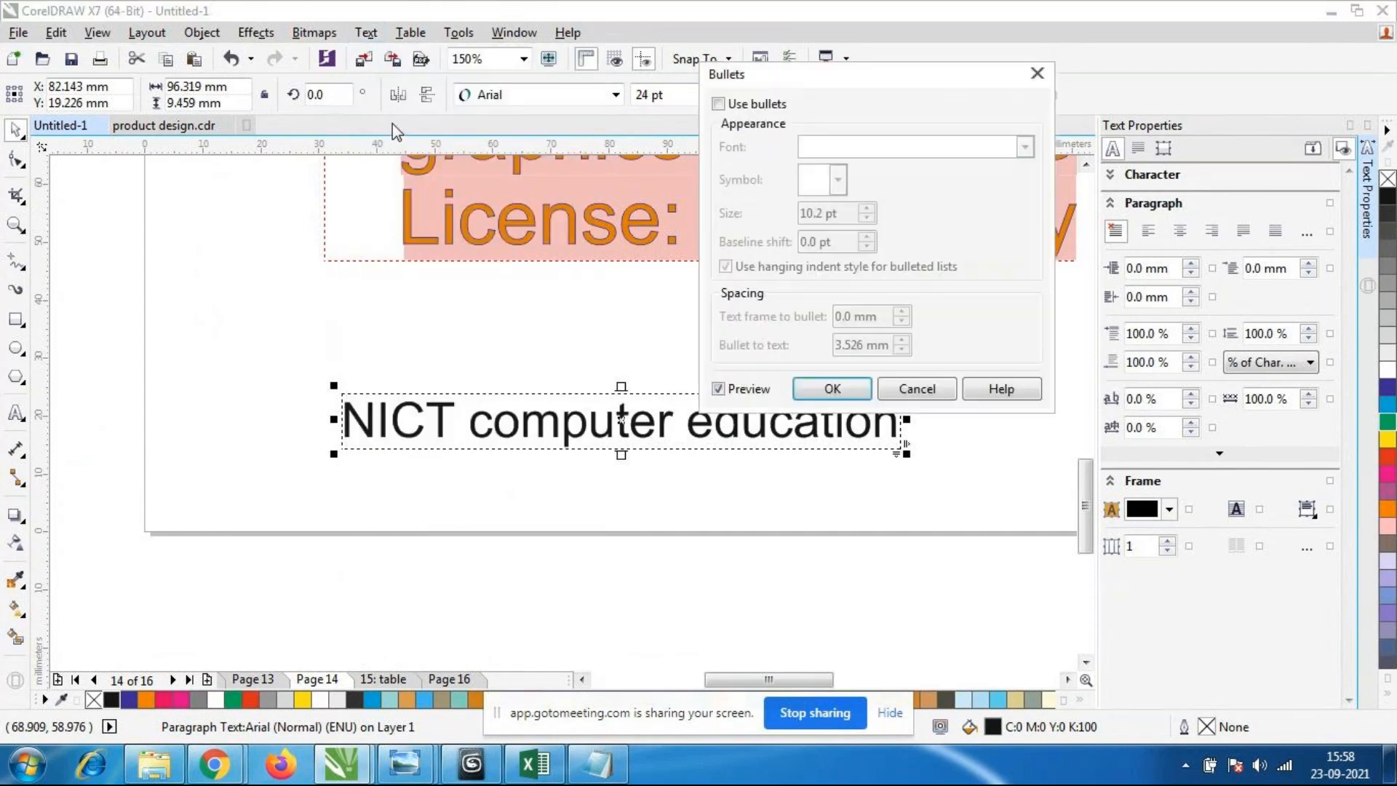
{"action": "left_click_drag", "start_coordinate": [853, 93], "coordinate": [772, 181]}
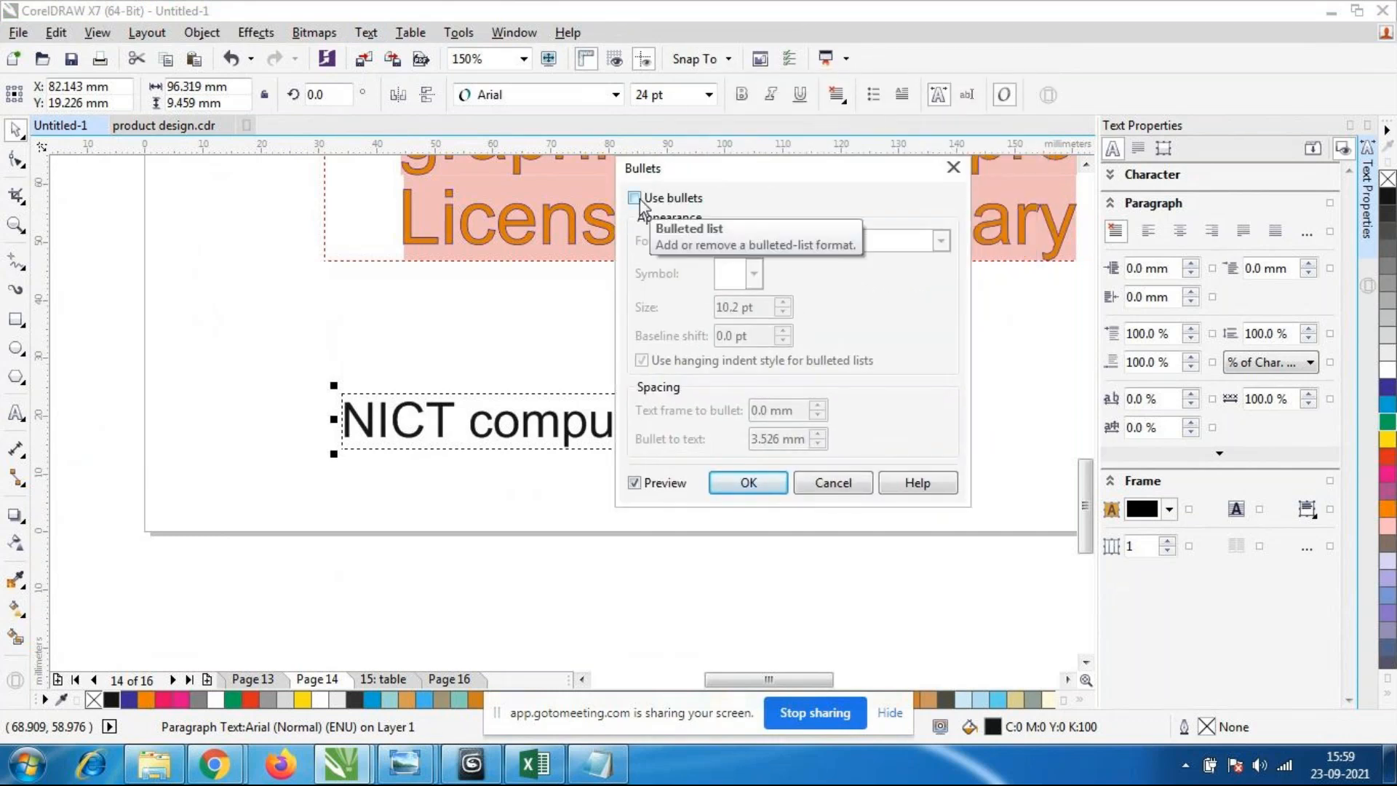
{"action": "left_click", "coordinate": [639, 198]}
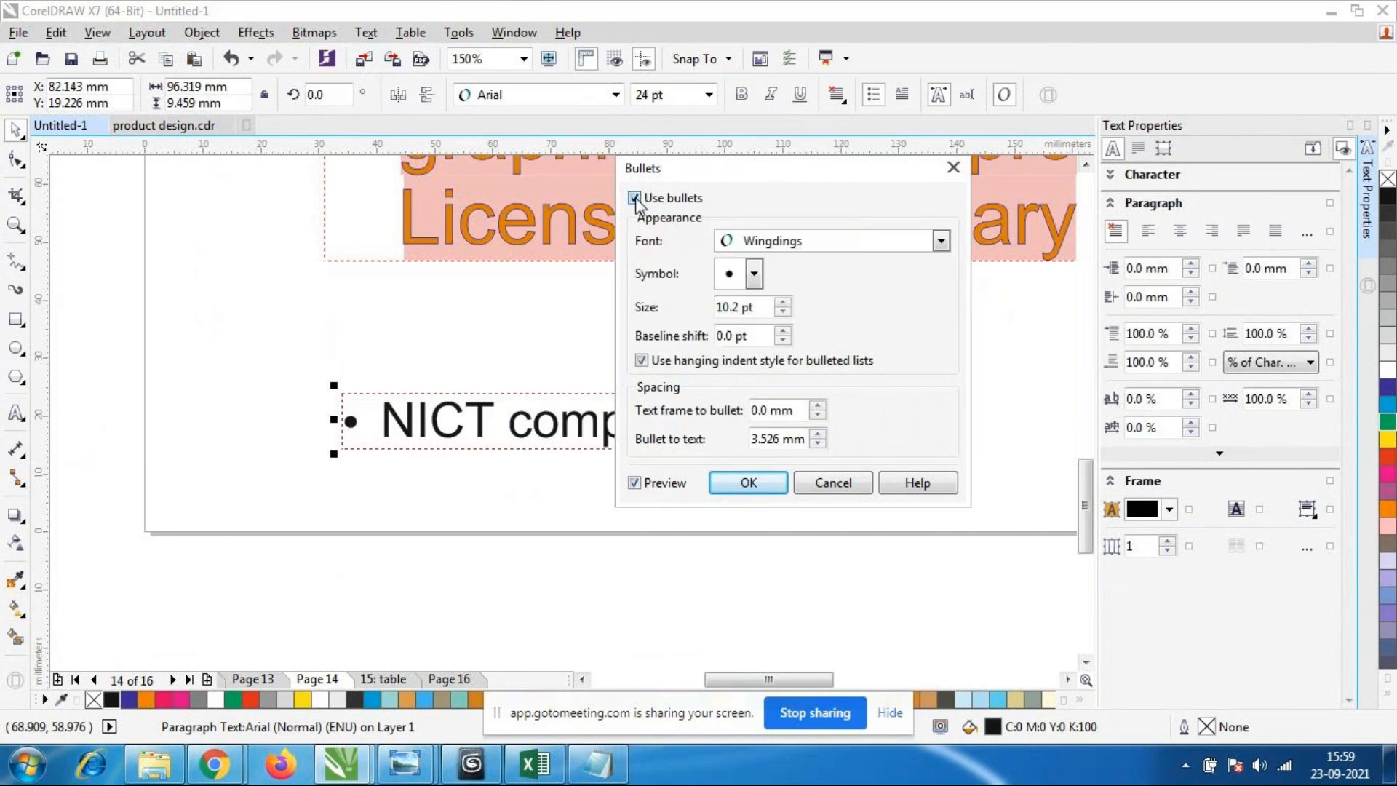
{"action": "left_click", "coordinate": [754, 274]}
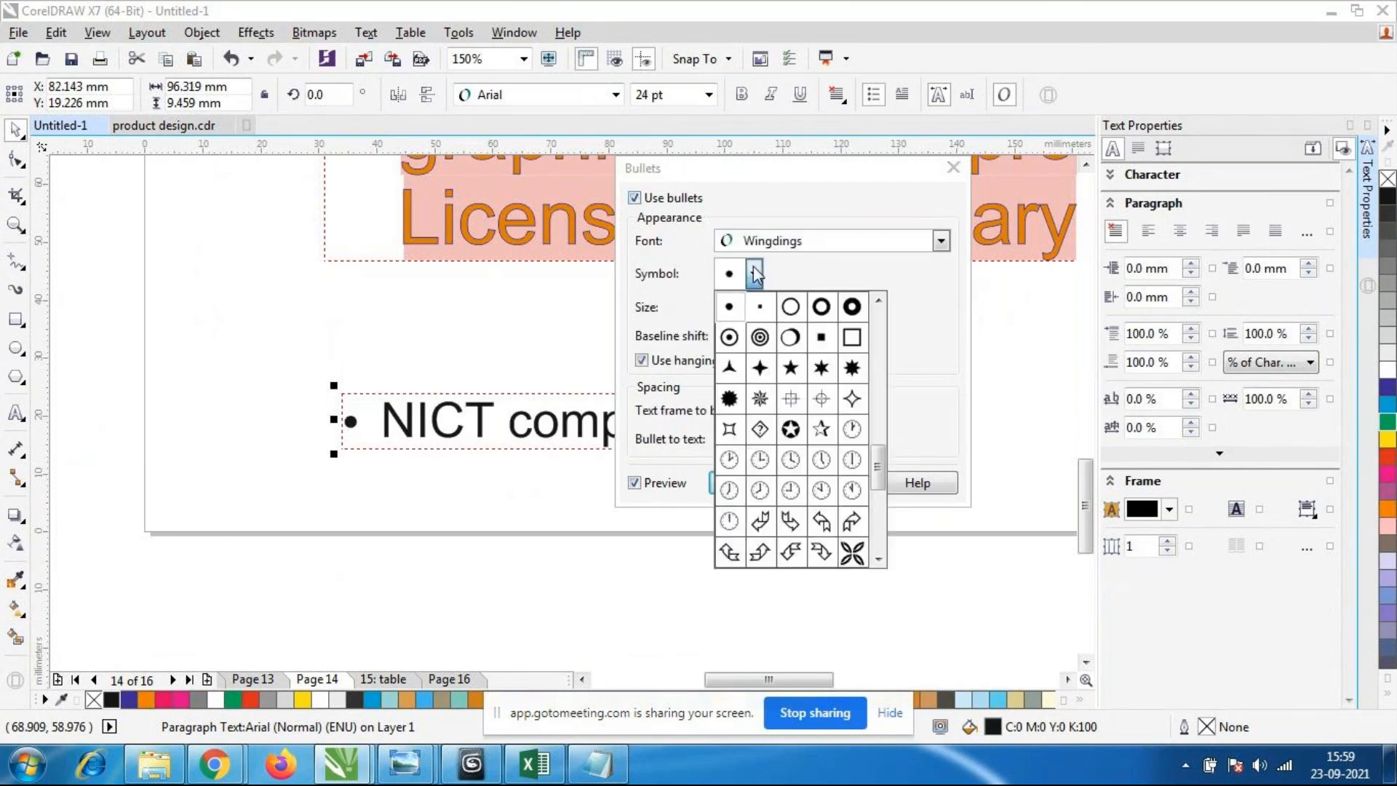
{"action": "left_click", "coordinate": [760, 337]}
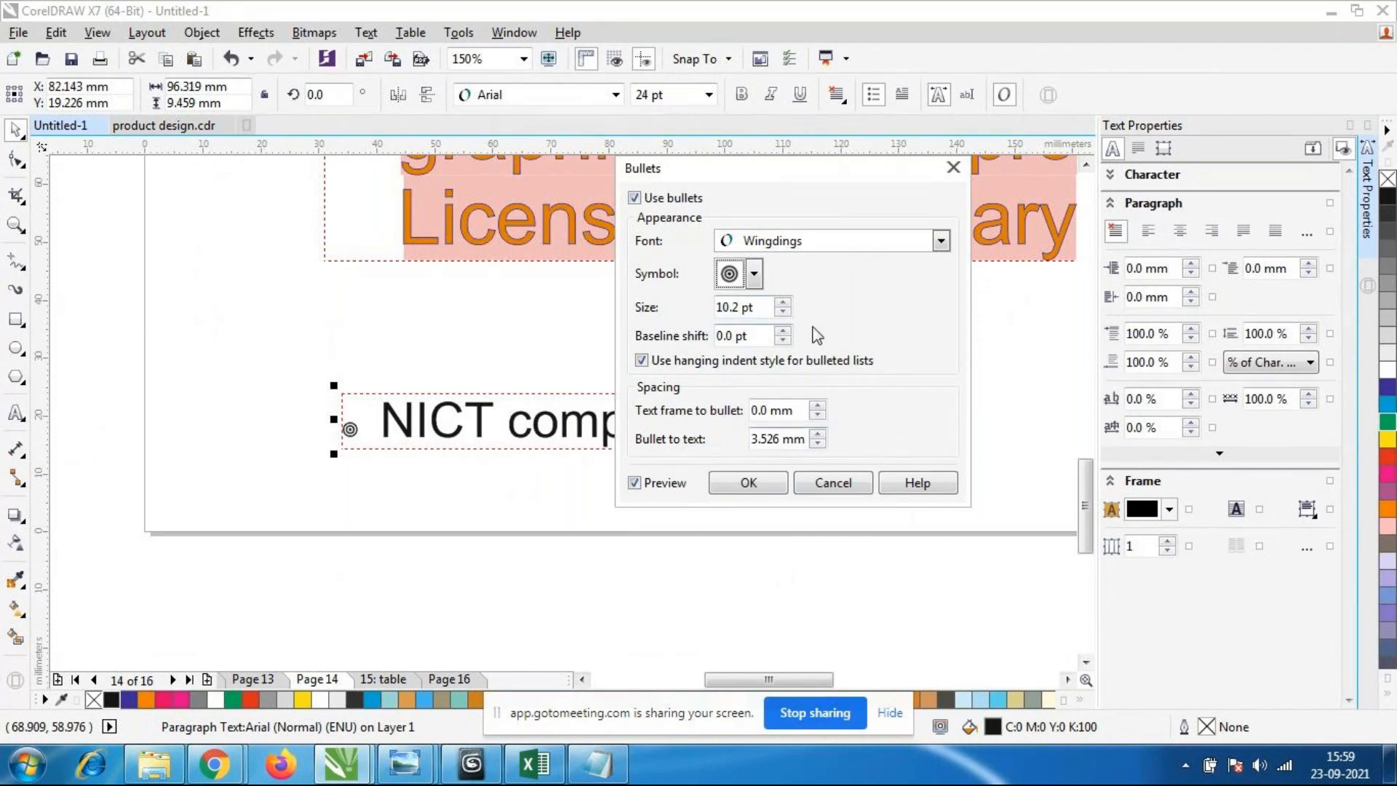
{"action": "left_click_drag", "start_coordinate": [766, 307], "coordinate": [487, 313]}
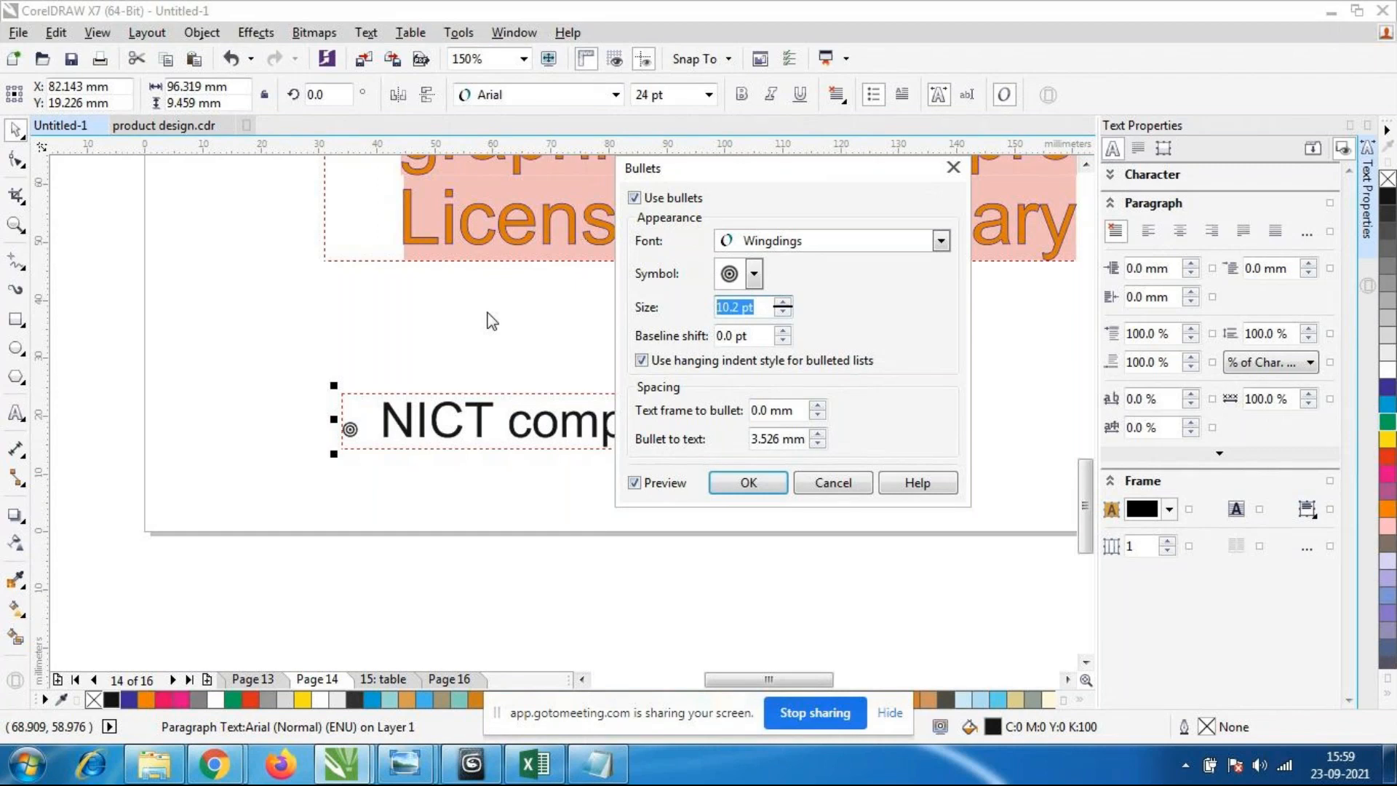
{"action": "type", "text": "40"}
{"action": "left_click", "coordinate": [735, 482]}
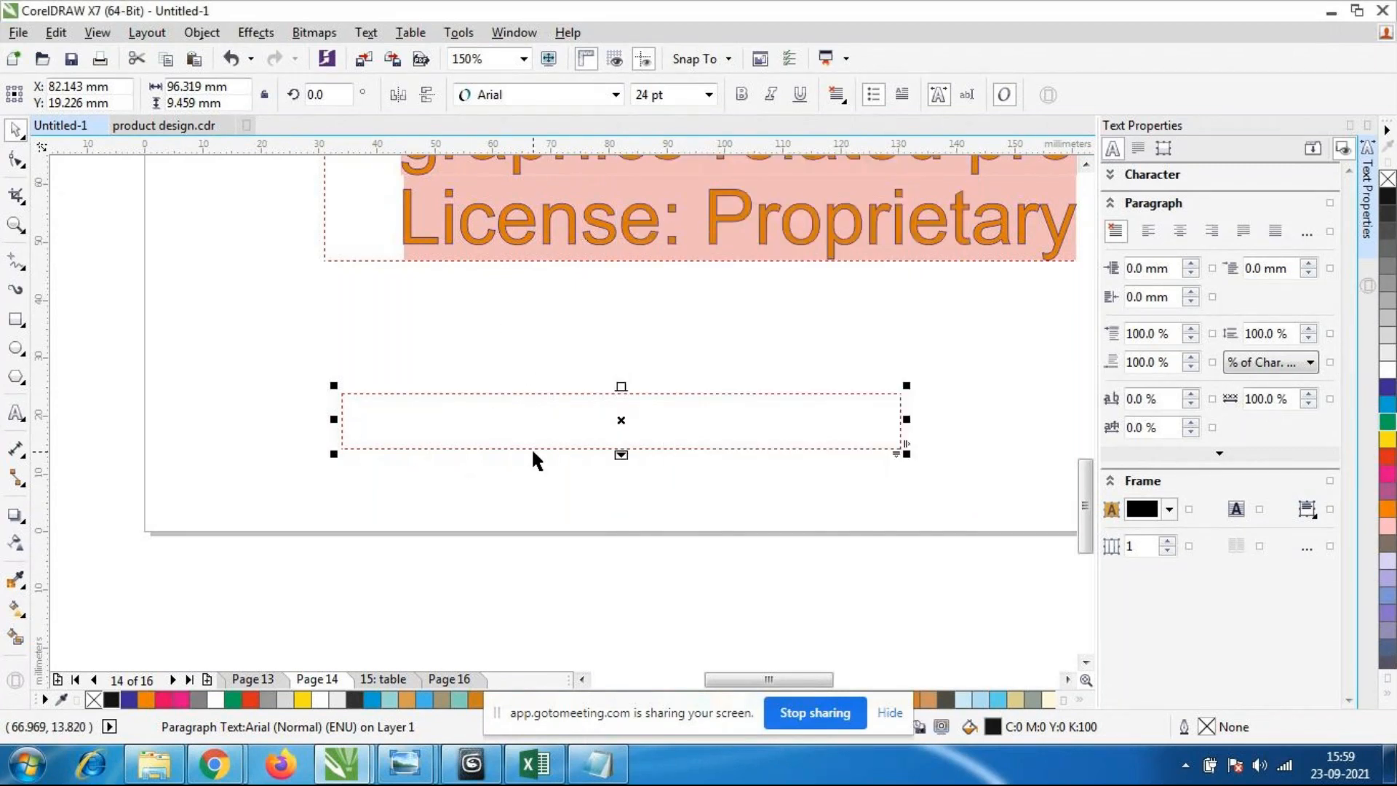
{"action": "key", "text": "ctrl+z"}
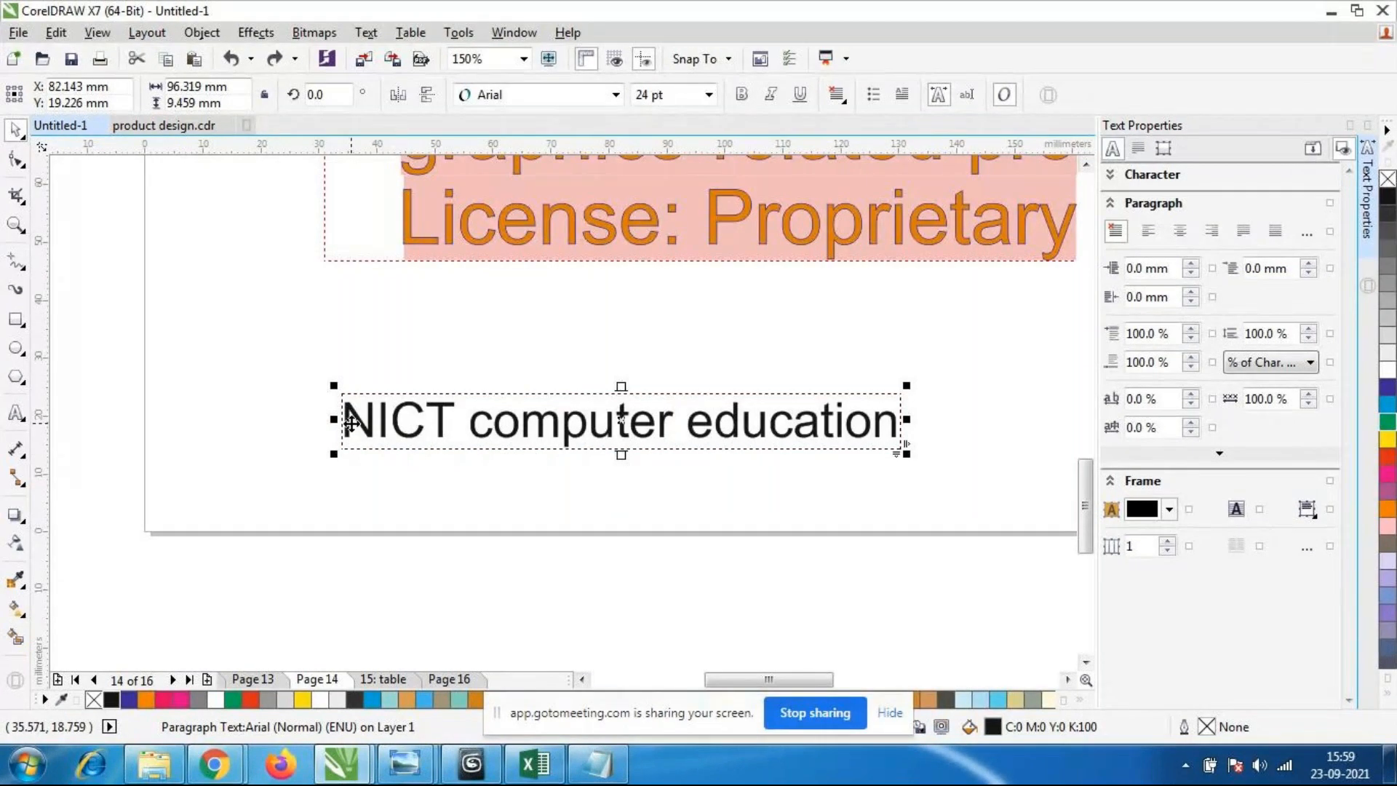
Turn on bullets for the "NICT computer education" text with a size of 15 pt and the Wingdings four-petal symbol.
{"action": "left_click", "coordinate": [376, 33]}
{"action": "left_click", "coordinate": [390, 116]}
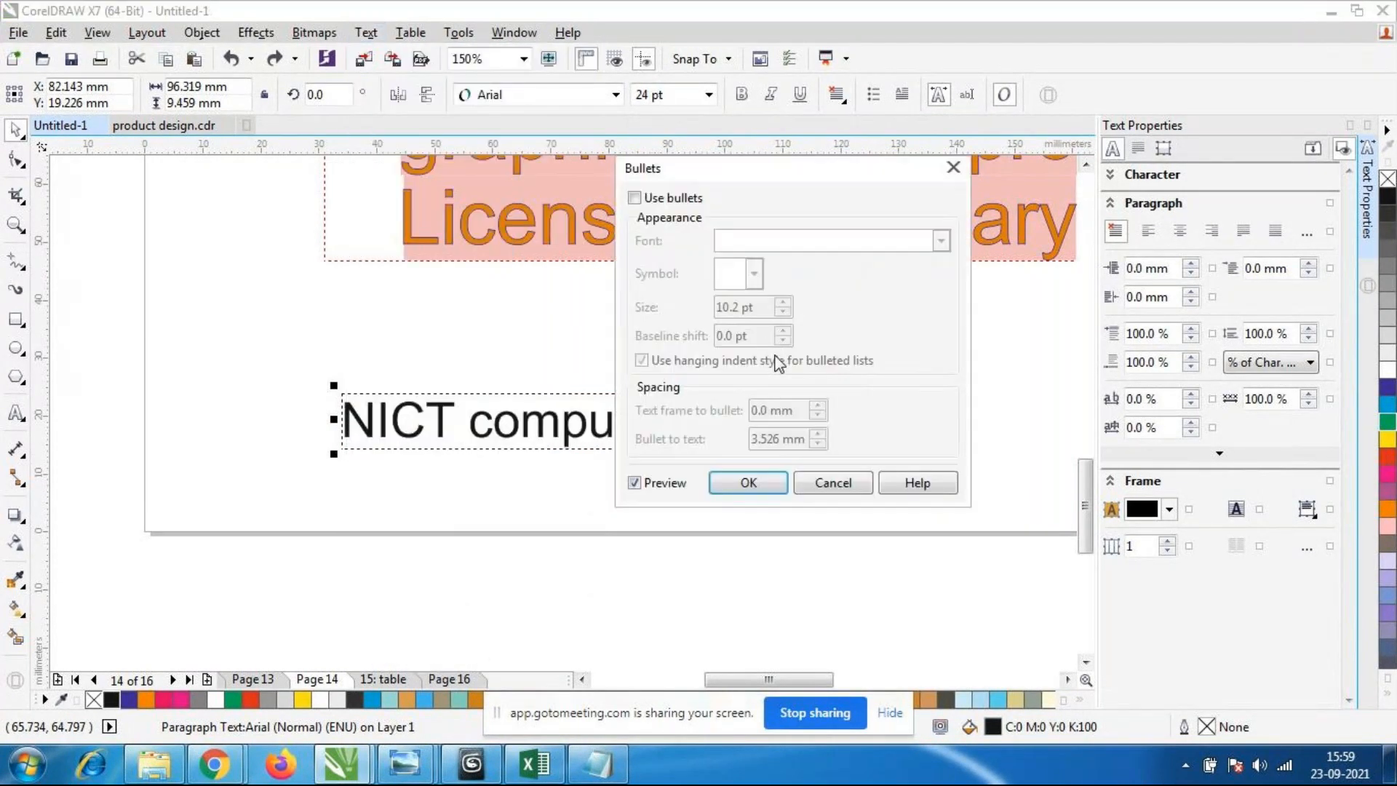
{"action": "left_click", "coordinate": [634, 197]}
{"action": "double_click", "coordinate": [730, 312]}
{"action": "type", "text": "15"}
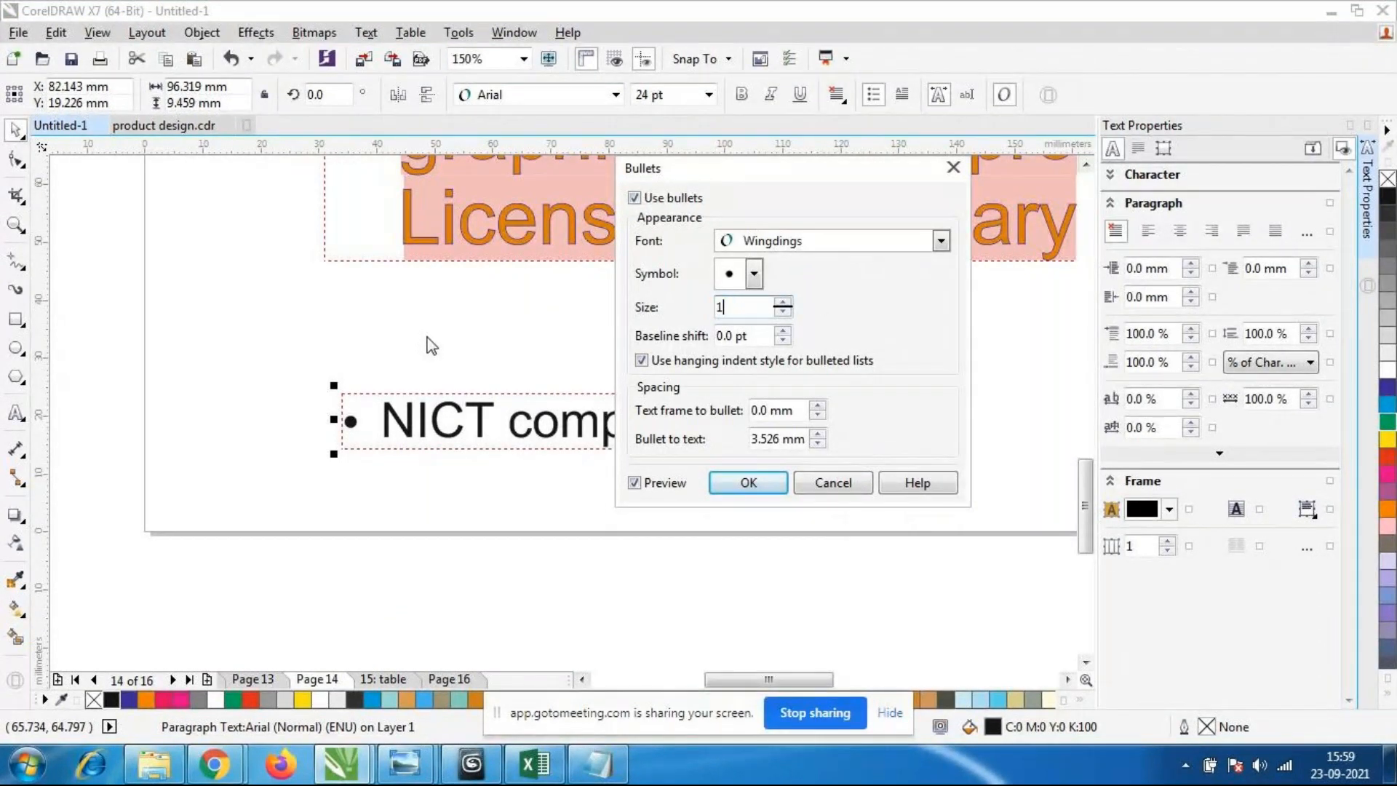
{"action": "left_click", "coordinate": [757, 274]}
{"action": "left_click", "coordinate": [852, 553]}
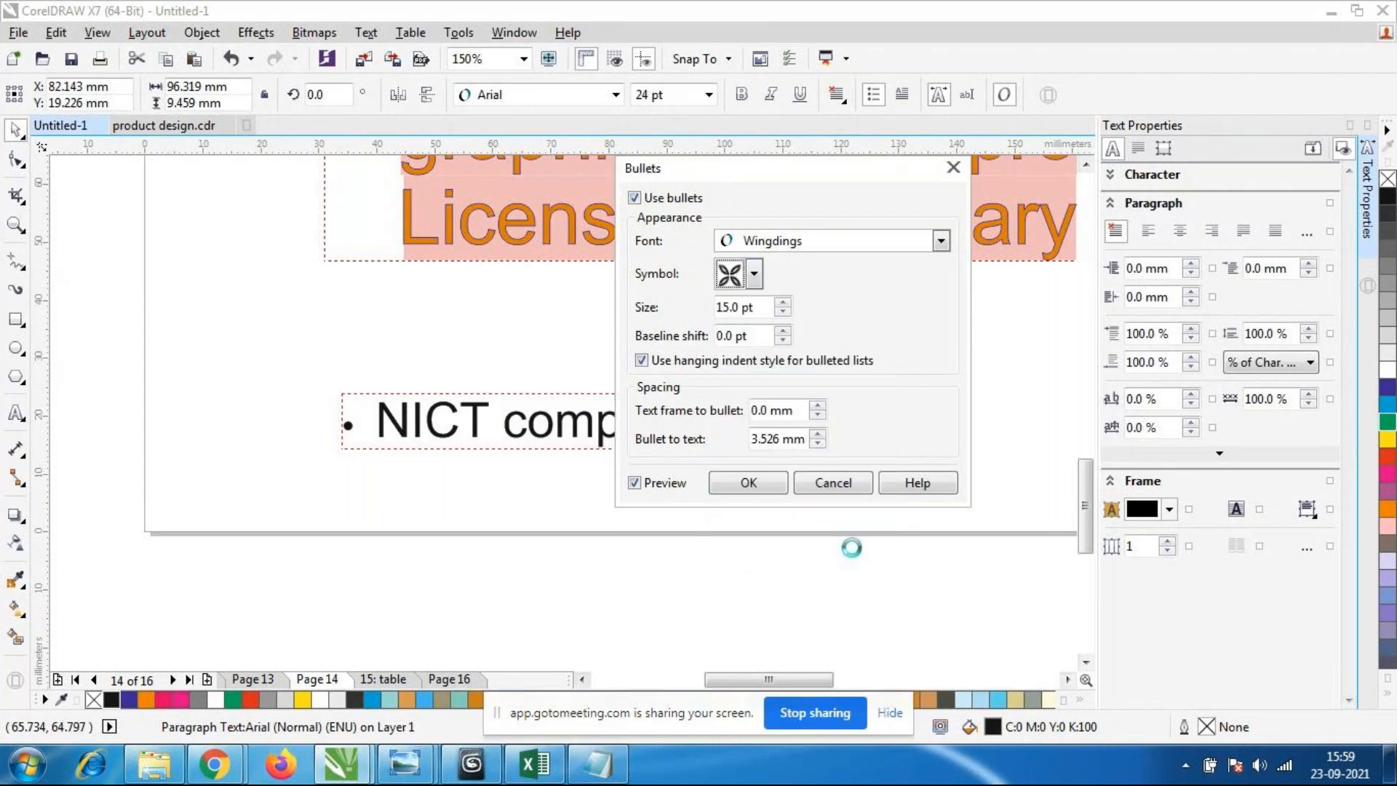
Browse the Wingdings bullet symbols, then try PanRoman as the bullet font and look through its characters.
{"action": "left_click", "coordinate": [753, 275]}
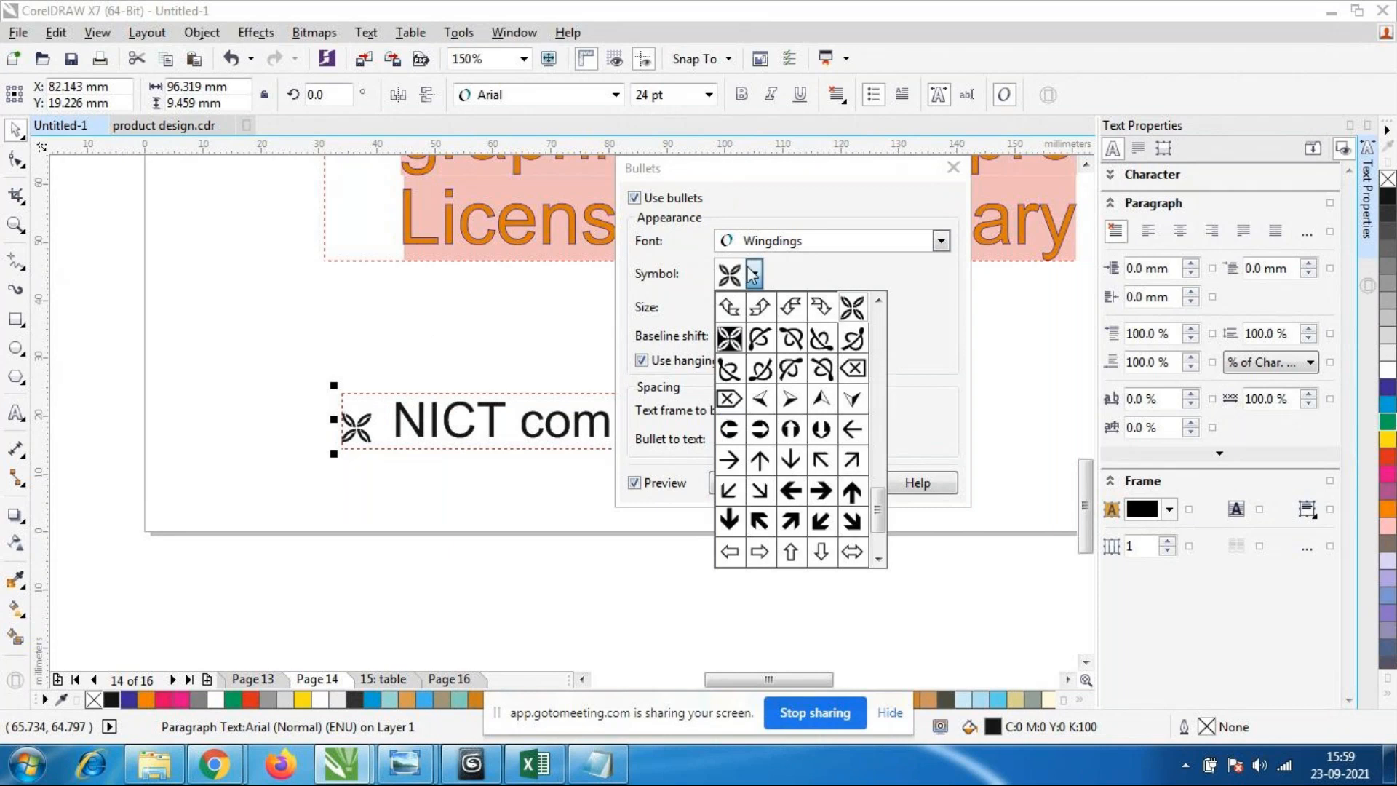
{"action": "left_click_drag", "start_coordinate": [879, 512], "coordinate": [882, 302]}
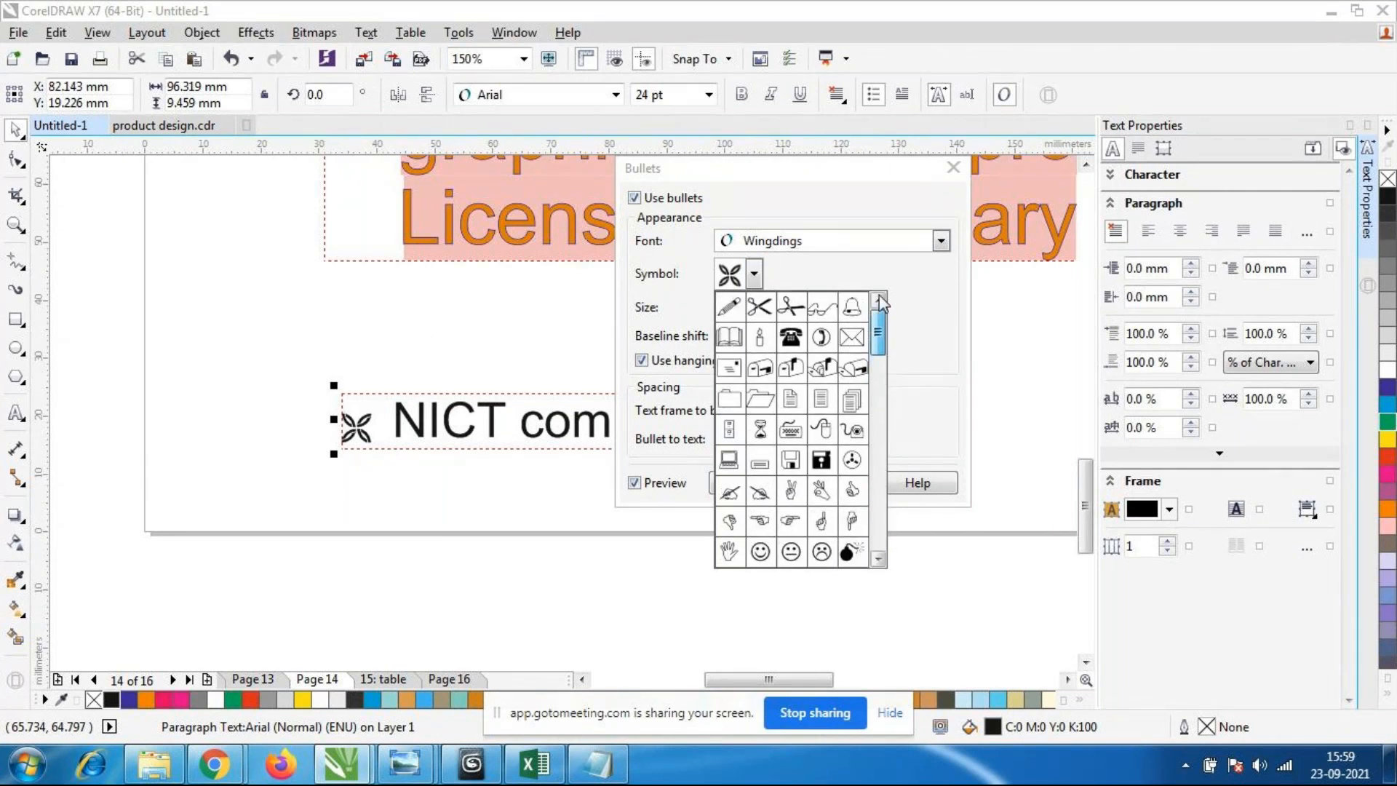
{"action": "left_click", "coordinate": [941, 243]}
{"action": "left_click", "coordinate": [940, 243]}
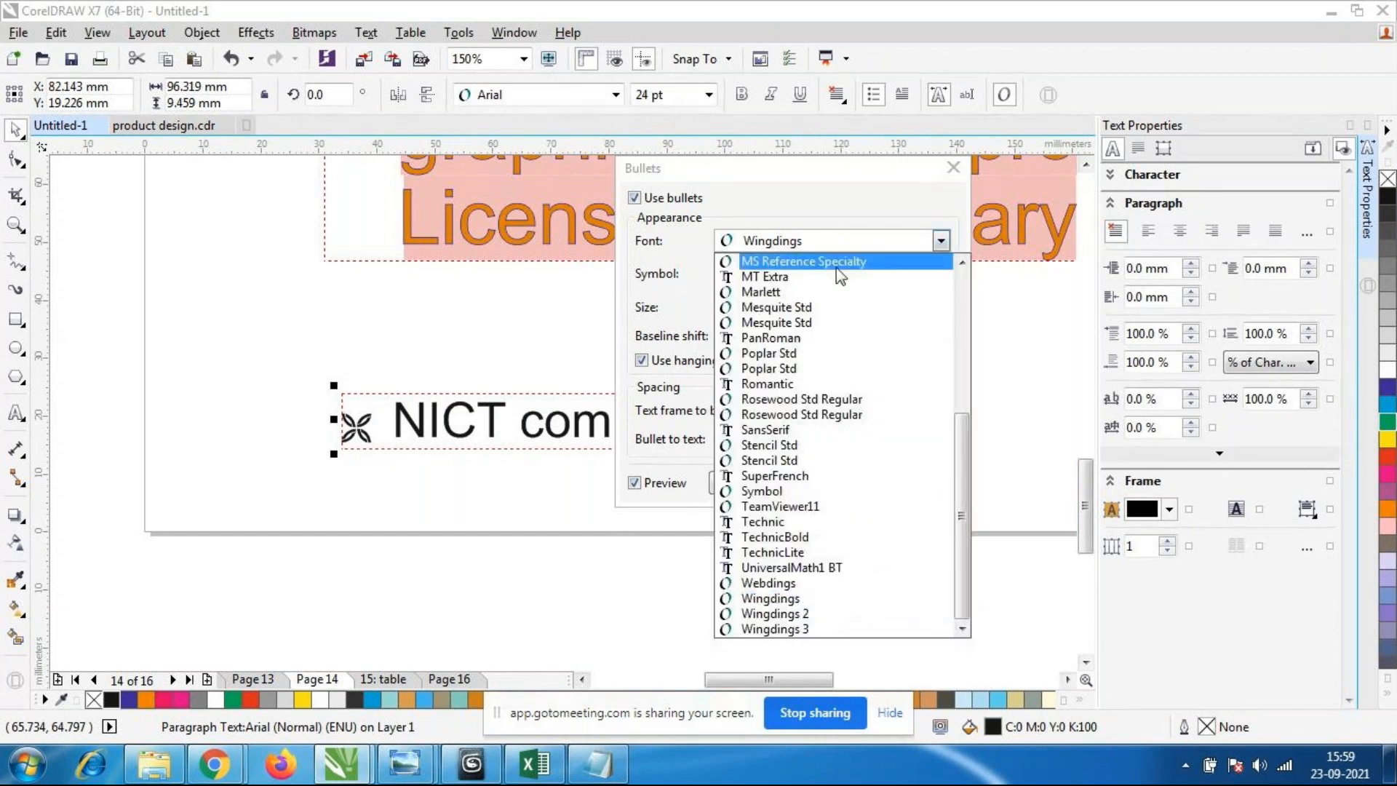
{"action": "left_click", "coordinate": [801, 337]}
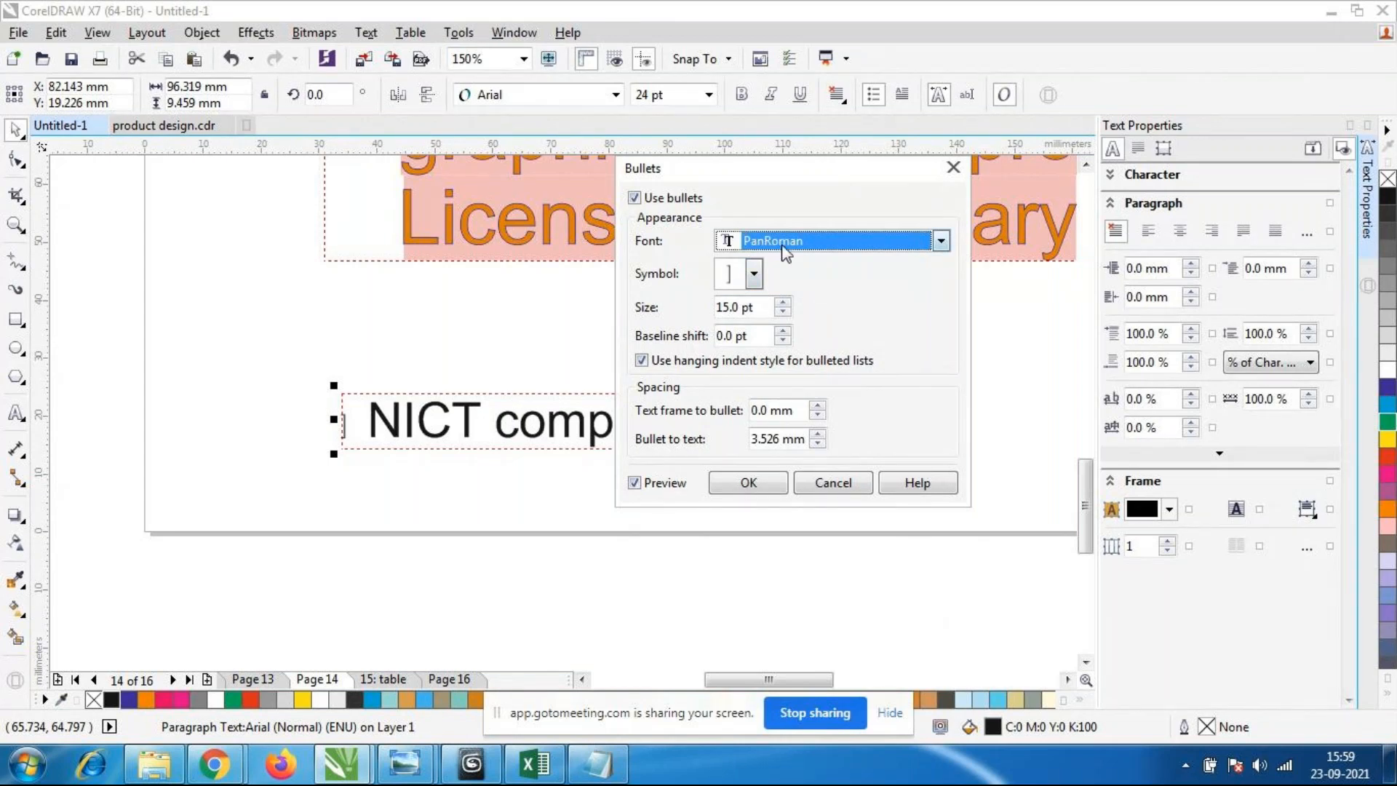
{"action": "left_click", "coordinate": [754, 274]}
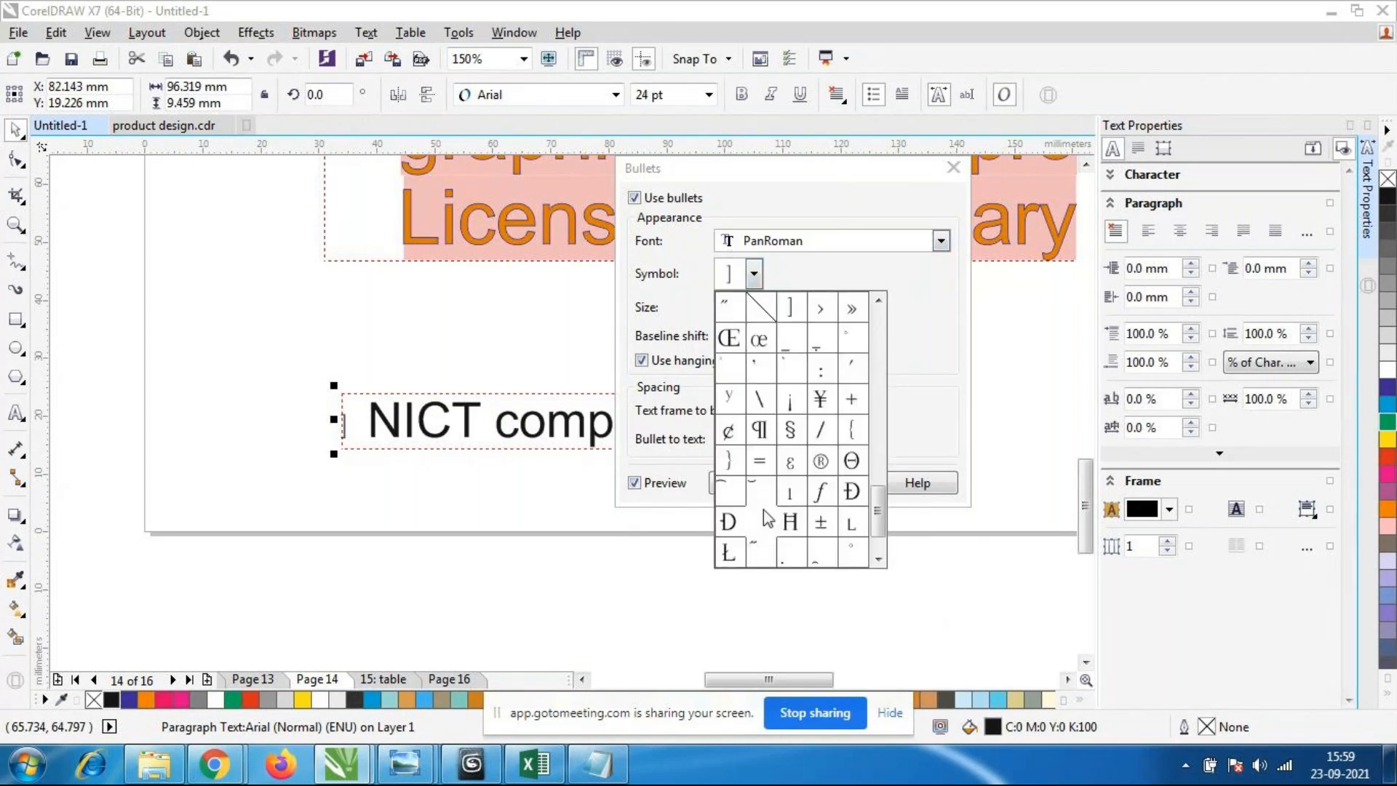
{"action": "left_click_drag", "start_coordinate": [881, 498], "coordinate": [888, 284]}
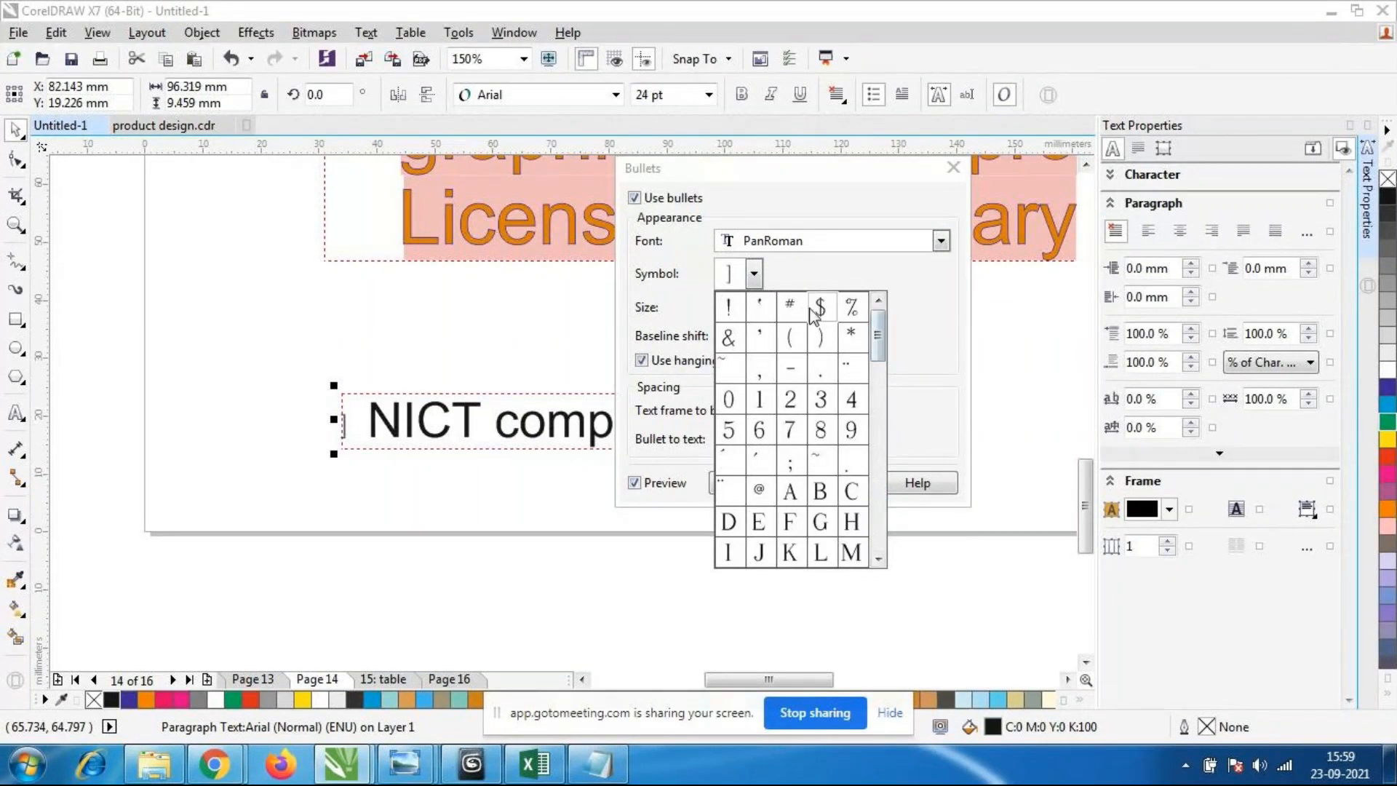
Try EuroRoman as the bullet font and look through its available symbols.
{"action": "left_click", "coordinate": [940, 240]}
{"action": "left_click", "coordinate": [942, 241]}
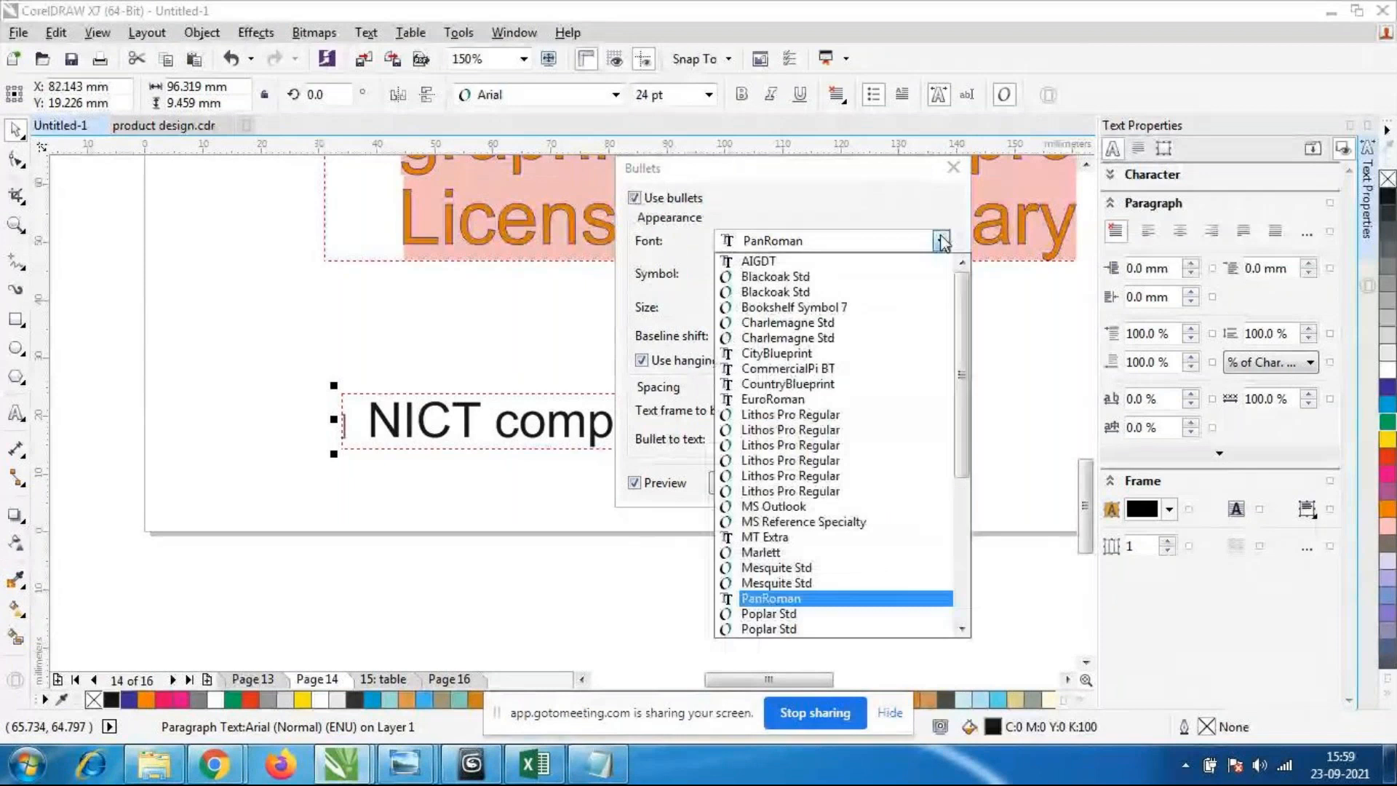
{"action": "left_click", "coordinate": [772, 399]}
{"action": "left_click", "coordinate": [754, 273]}
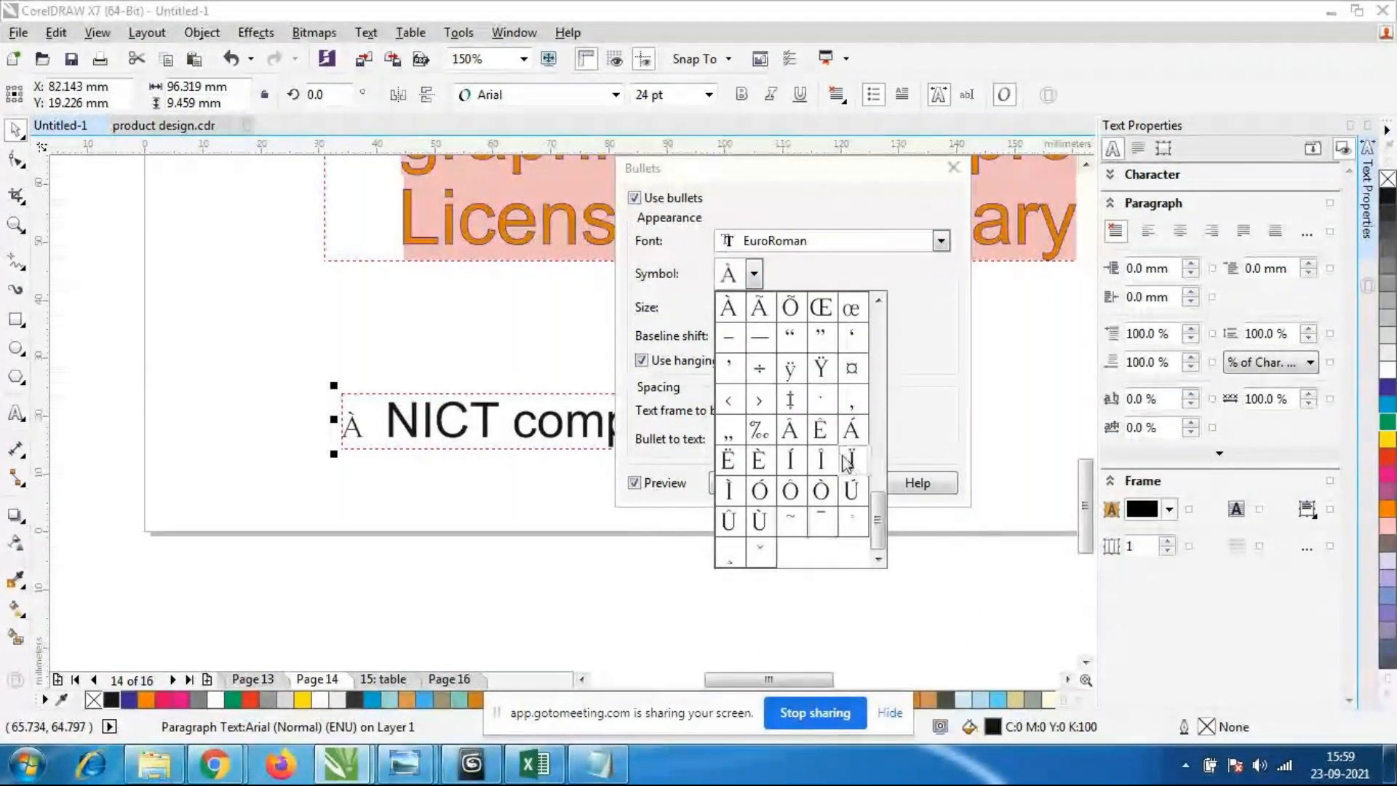
{"action": "scroll", "coordinate": [851, 461], "scroll_direction": "up", "scroll_amount": 10}
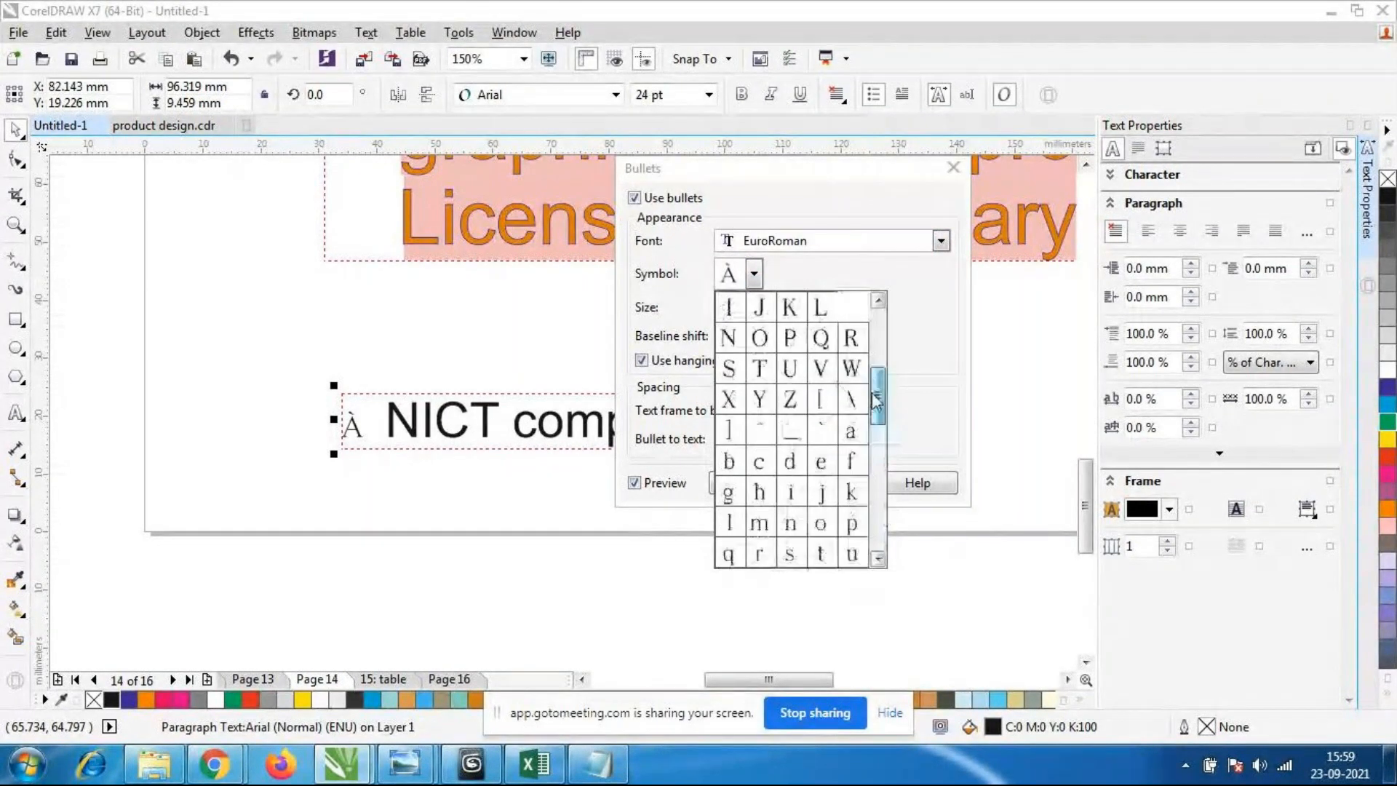
{"action": "left_click", "coordinate": [909, 268]}
Try Poplar Std as the bullet font for the "NICT computer education" text and look through its available symbols.
{"action": "left_click", "coordinate": [941, 241]}
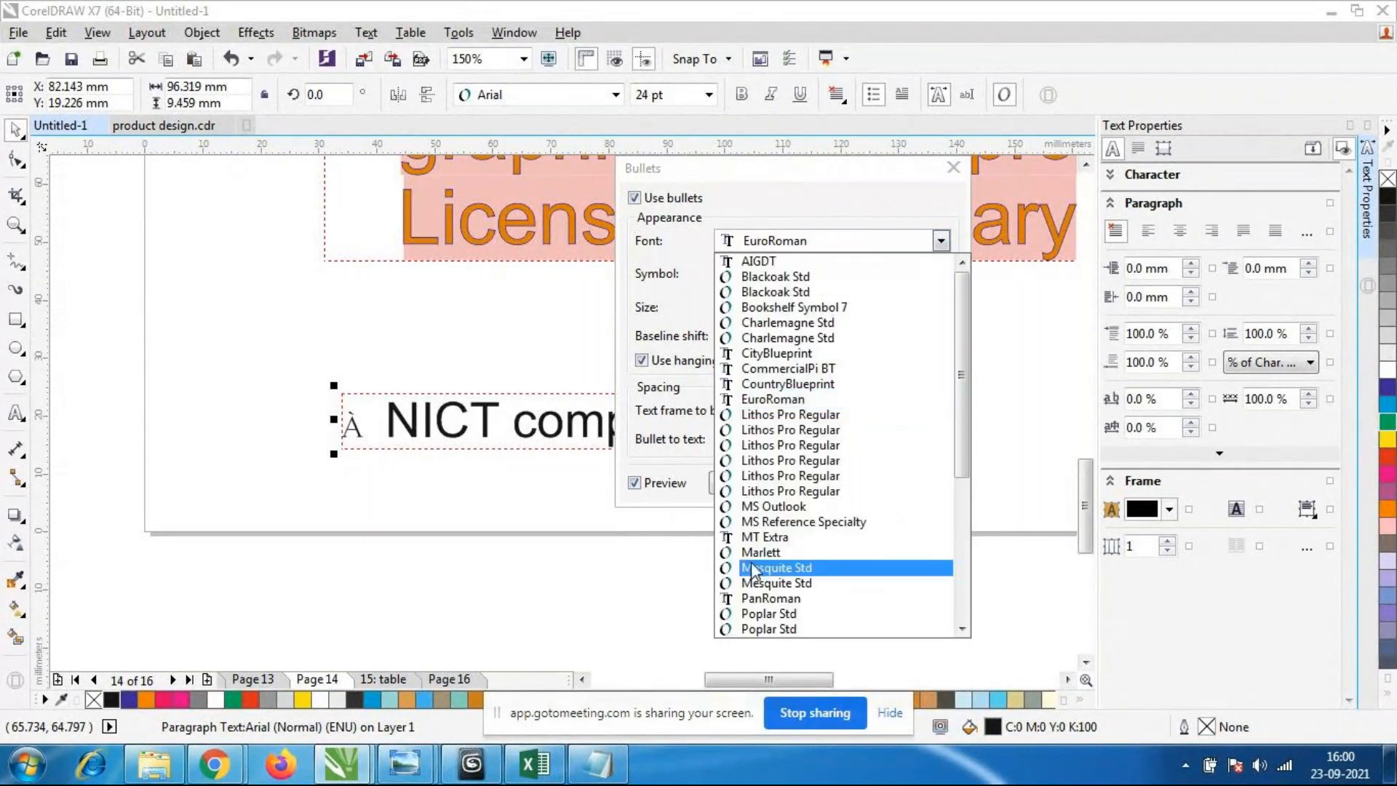
{"action": "left_click", "coordinate": [764, 613]}
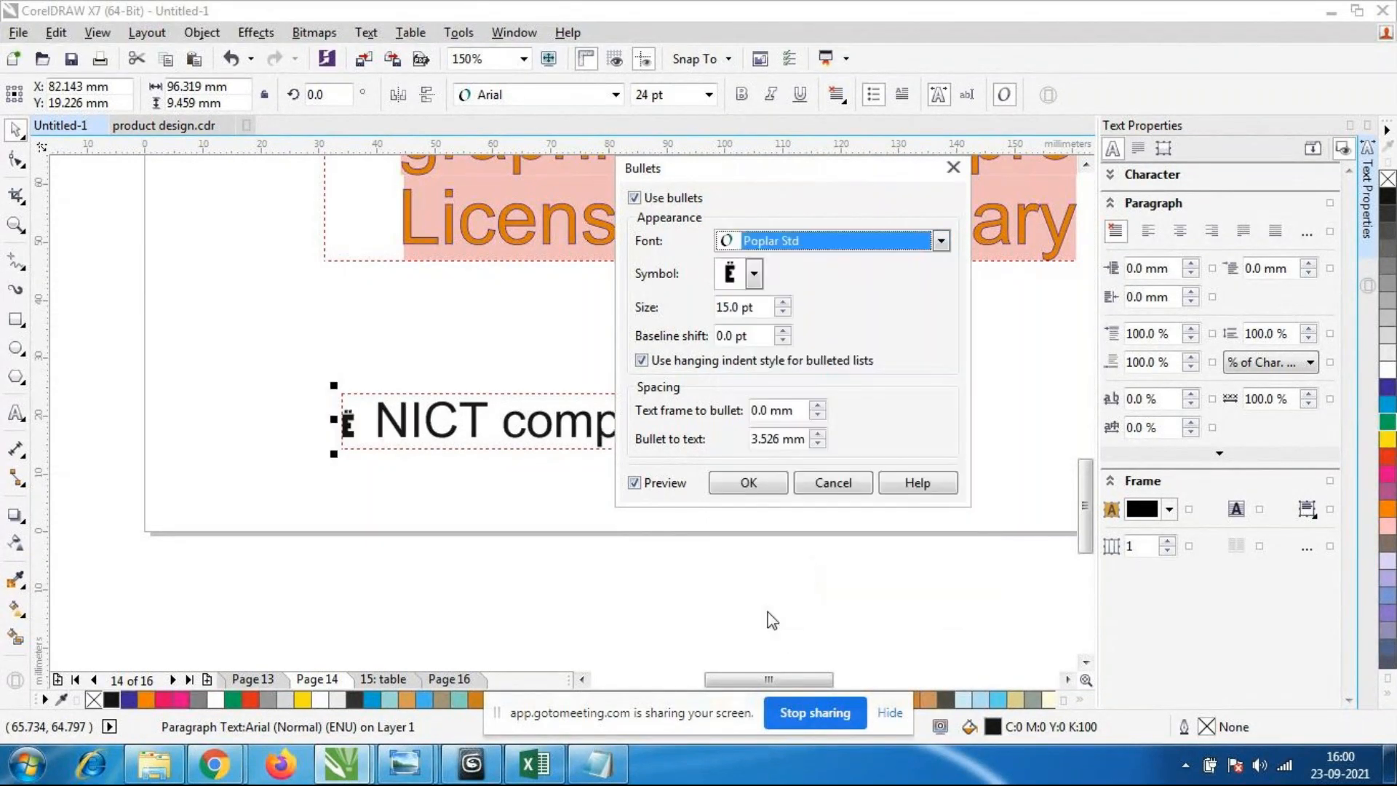
{"action": "left_click", "coordinate": [754, 274]}
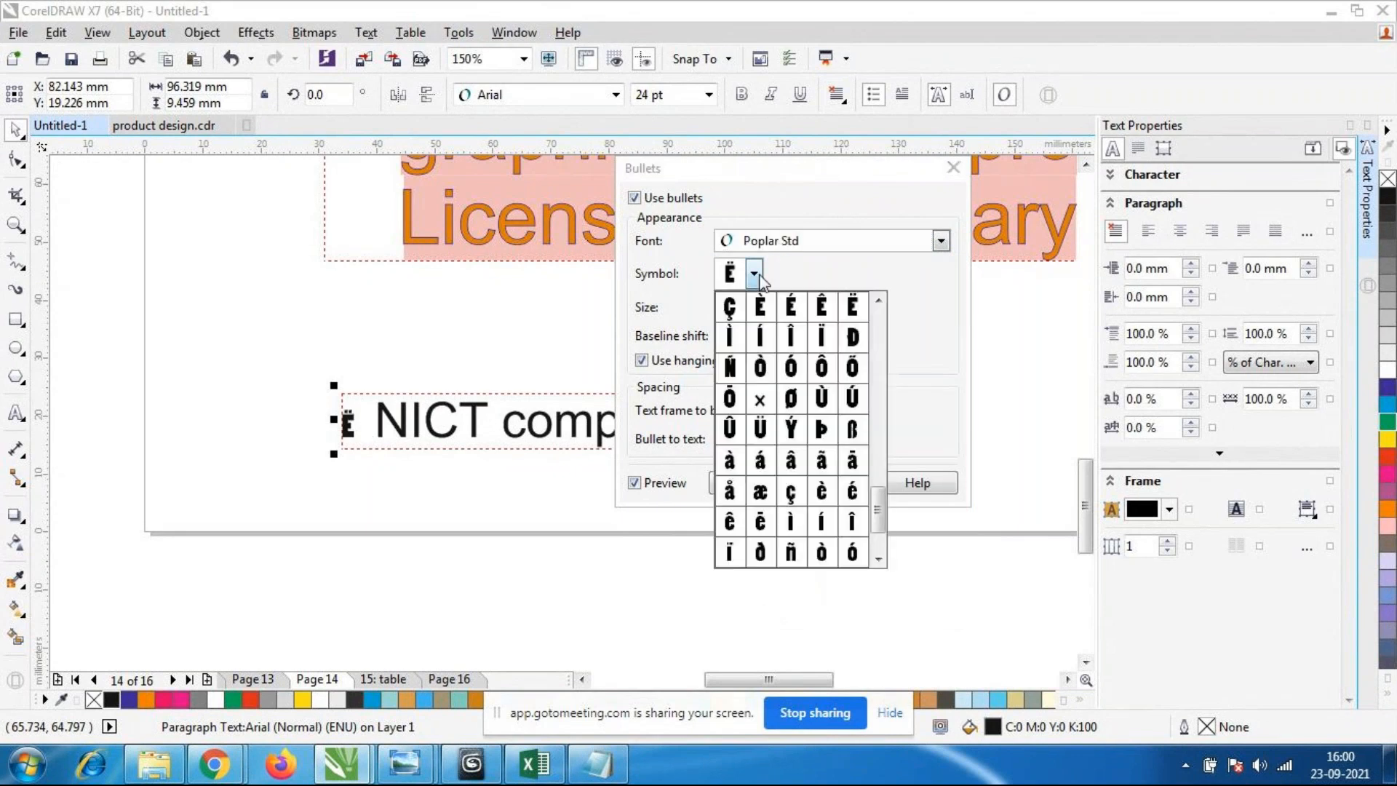
{"action": "left_click_drag", "start_coordinate": [878, 515], "coordinate": [877, 341]}
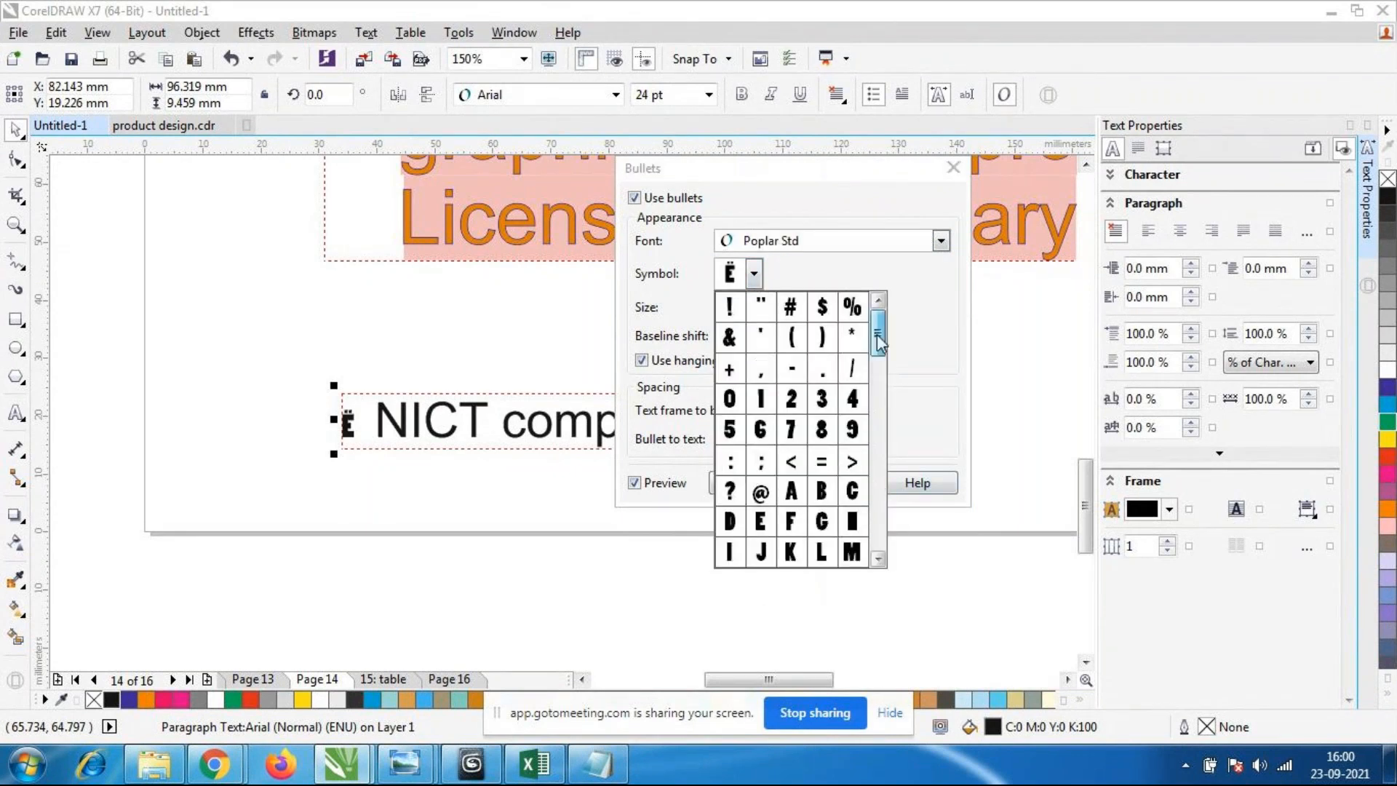
{"action": "left_click", "coordinate": [947, 350]}
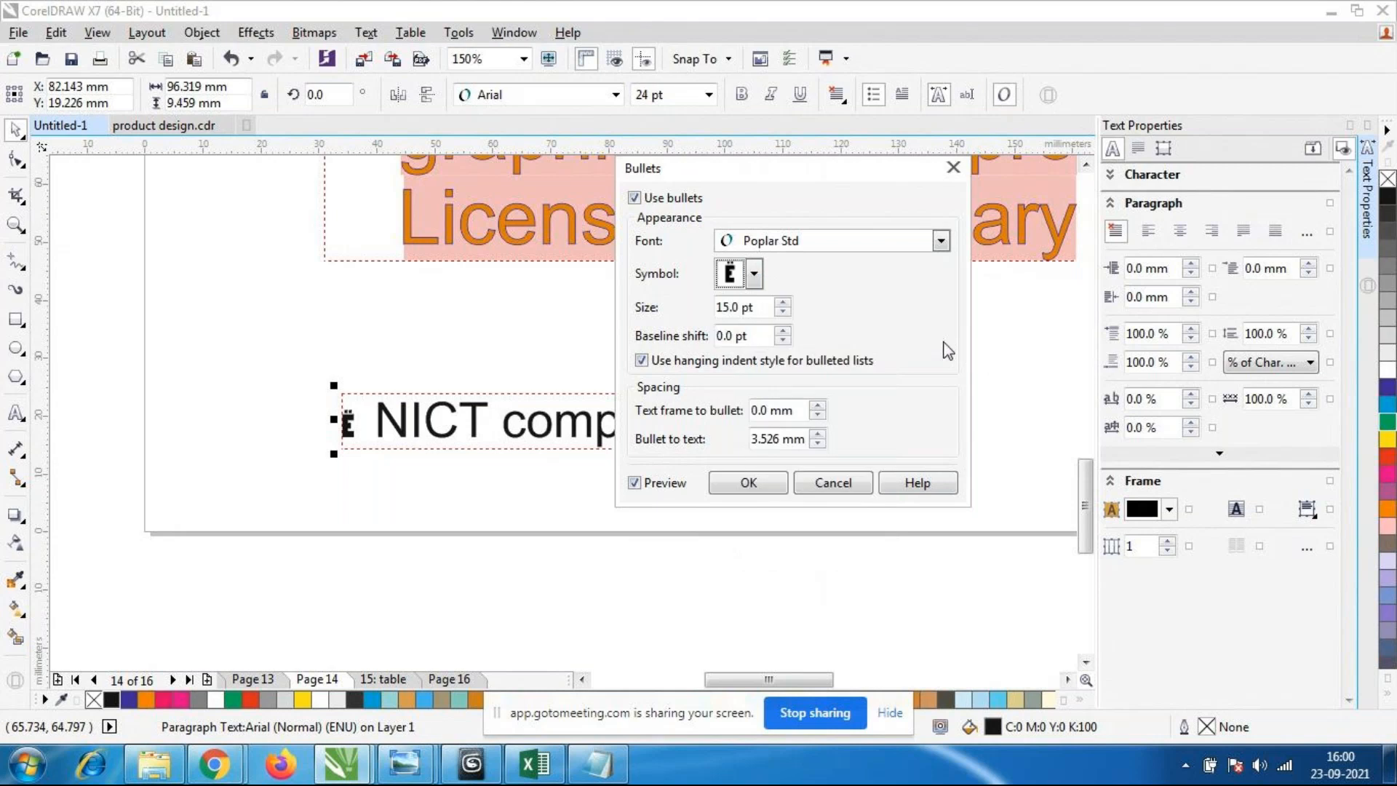
{"action": "left_click_drag", "start_coordinate": [759, 168], "coordinate": [740, 211]}
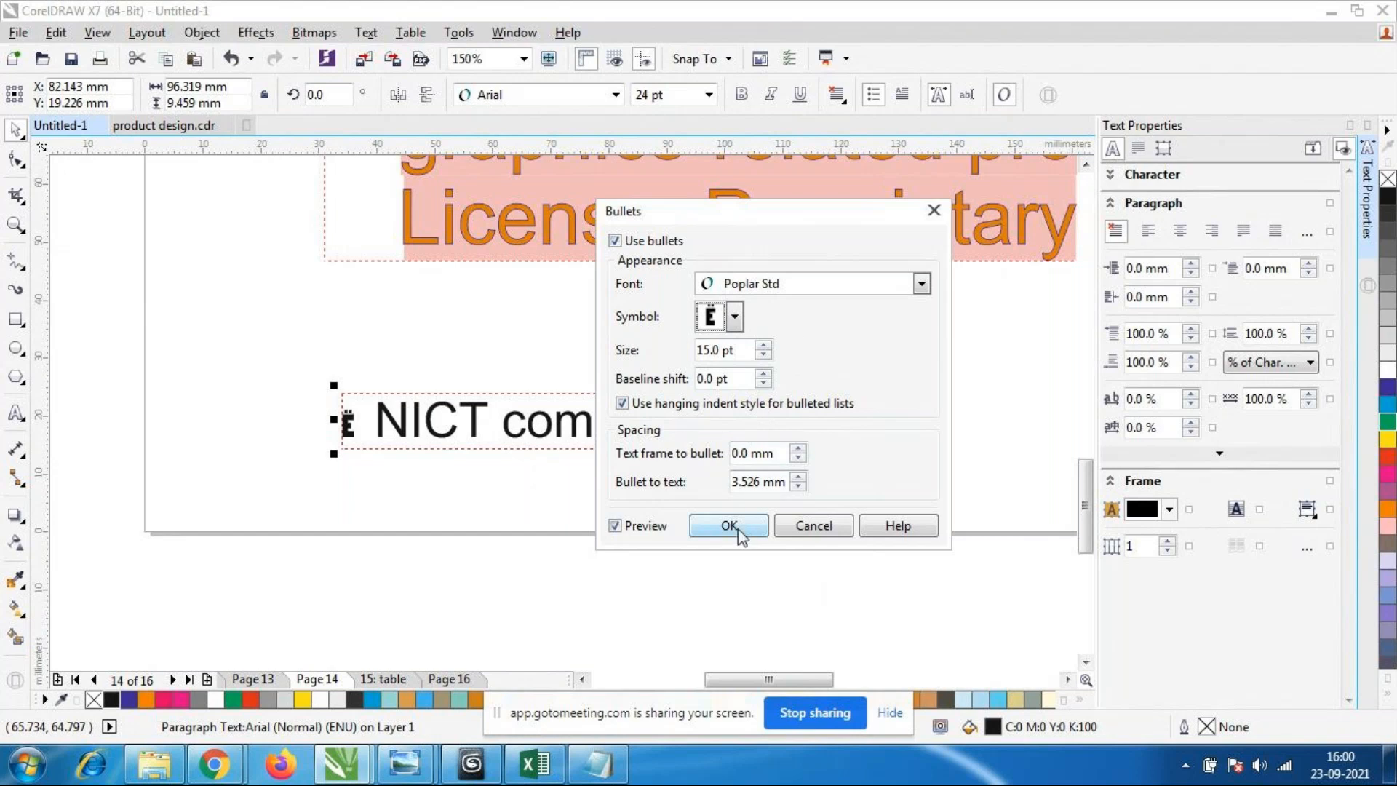
{"action": "left_click", "coordinate": [735, 316]}
{"action": "scroll", "coordinate": [863, 508], "scroll_direction": "up", "scroll_amount": 7}
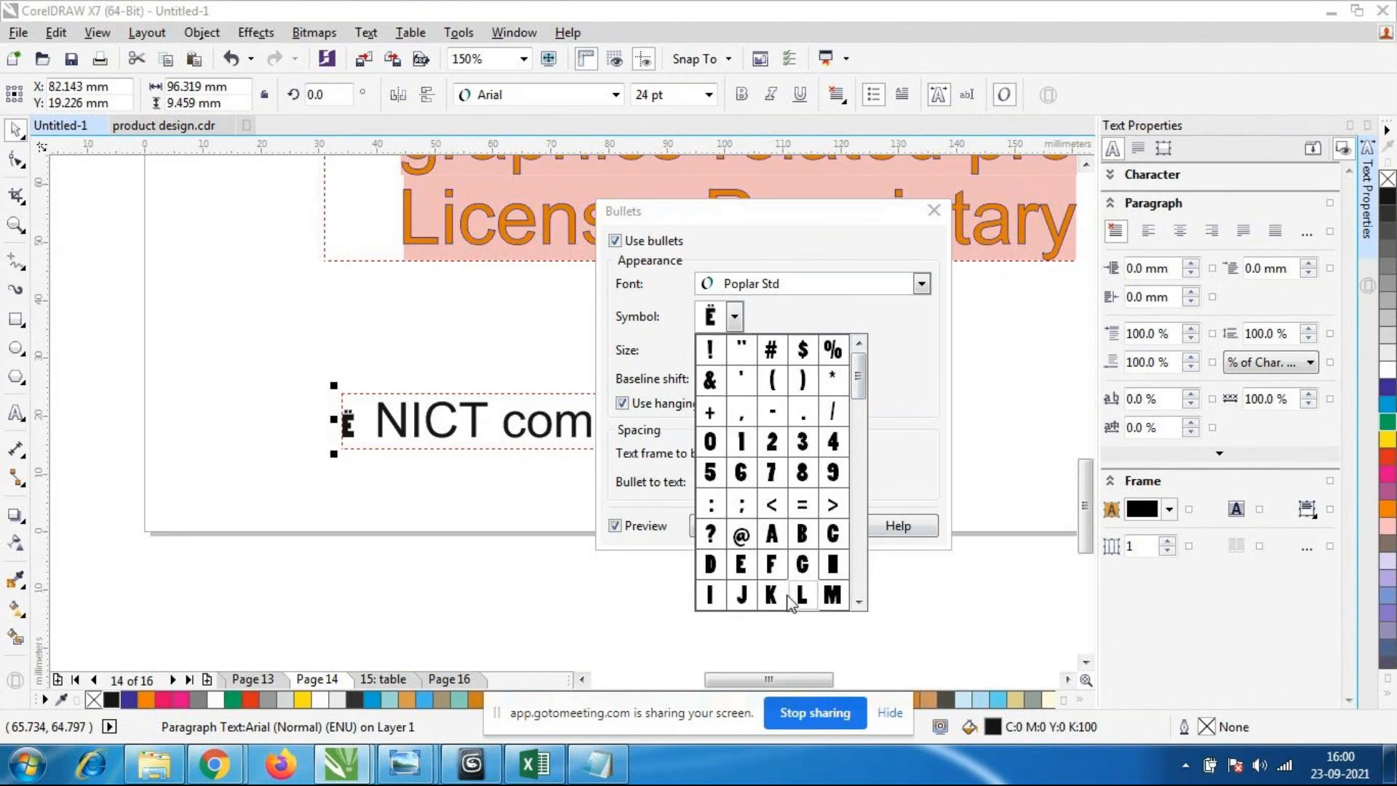
{"action": "left_click", "coordinate": [914, 312]}
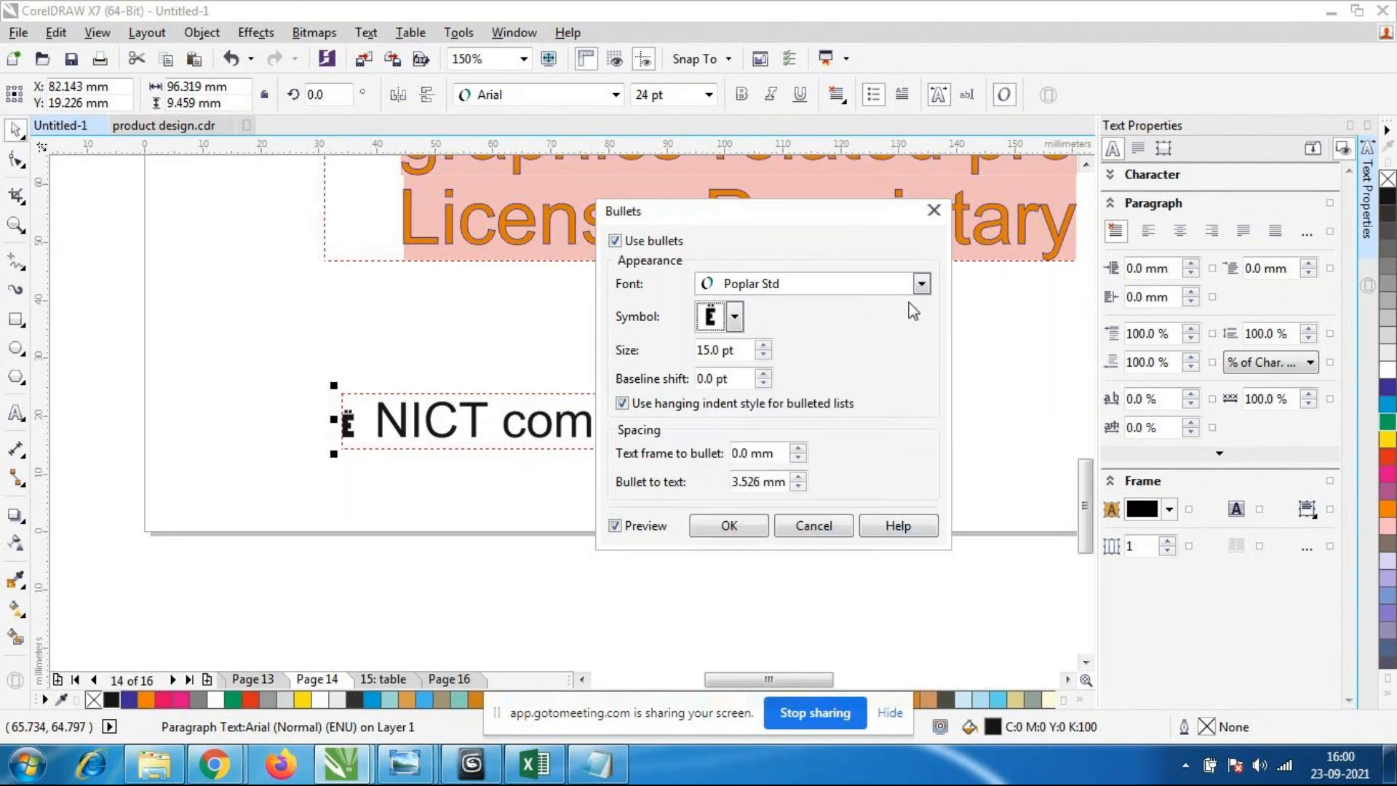
Try Symbol as the bullet font and look through its characters.
{"action": "left_click", "coordinate": [921, 283]}
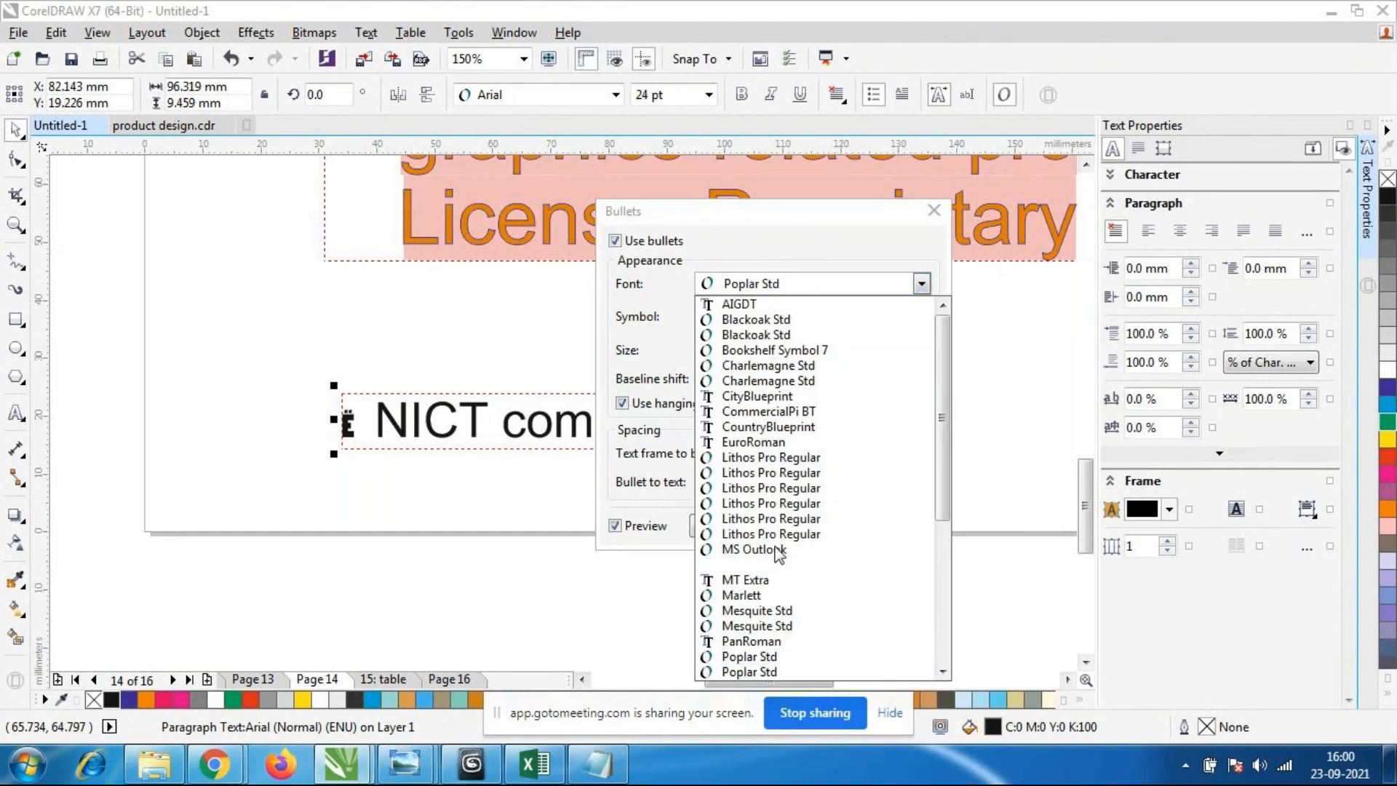
{"action": "left_click_drag", "start_coordinate": [942, 376], "coordinate": [961, 592]}
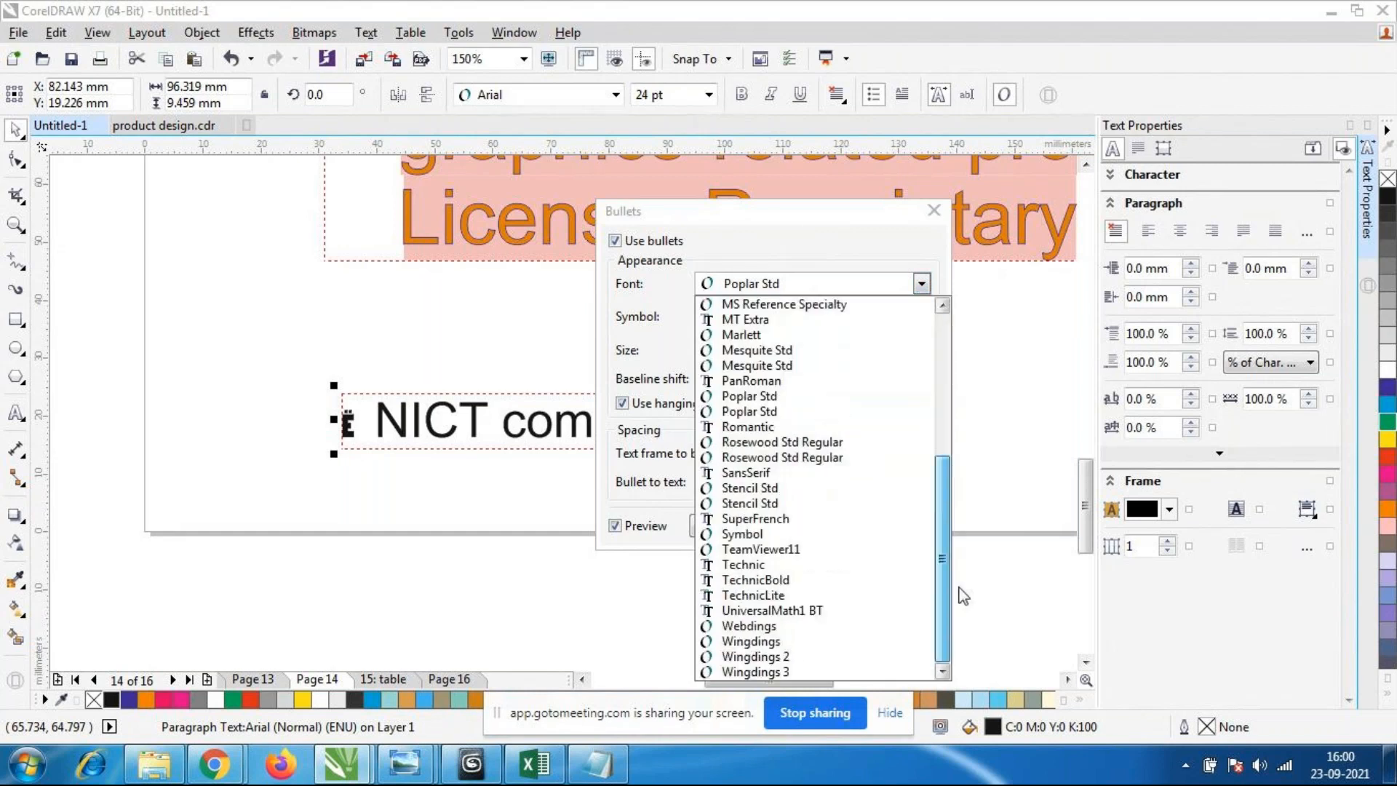
{"action": "left_click", "coordinate": [722, 542]}
{"action": "left_click", "coordinate": [733, 318]}
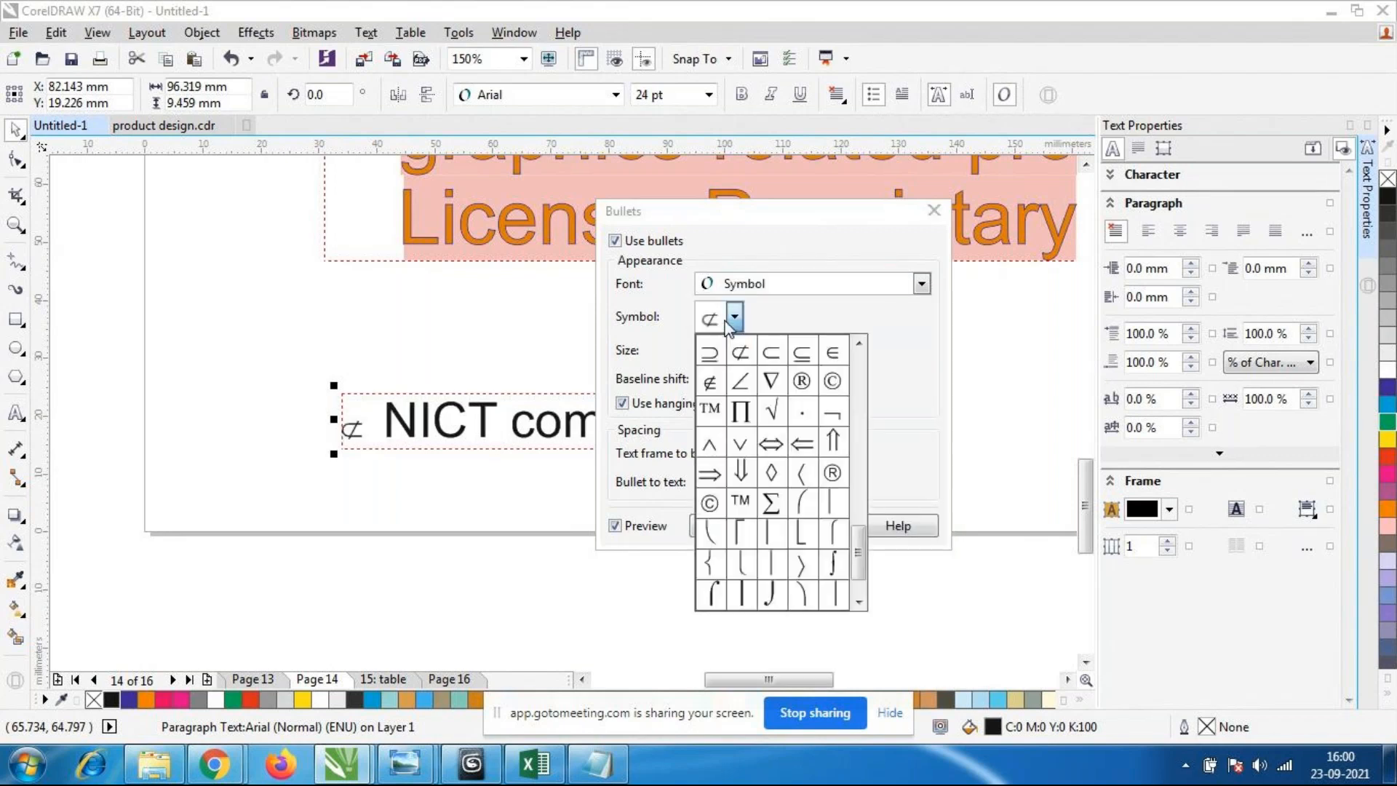
{"action": "left_click_drag", "start_coordinate": [857, 537], "coordinate": [865, 364]}
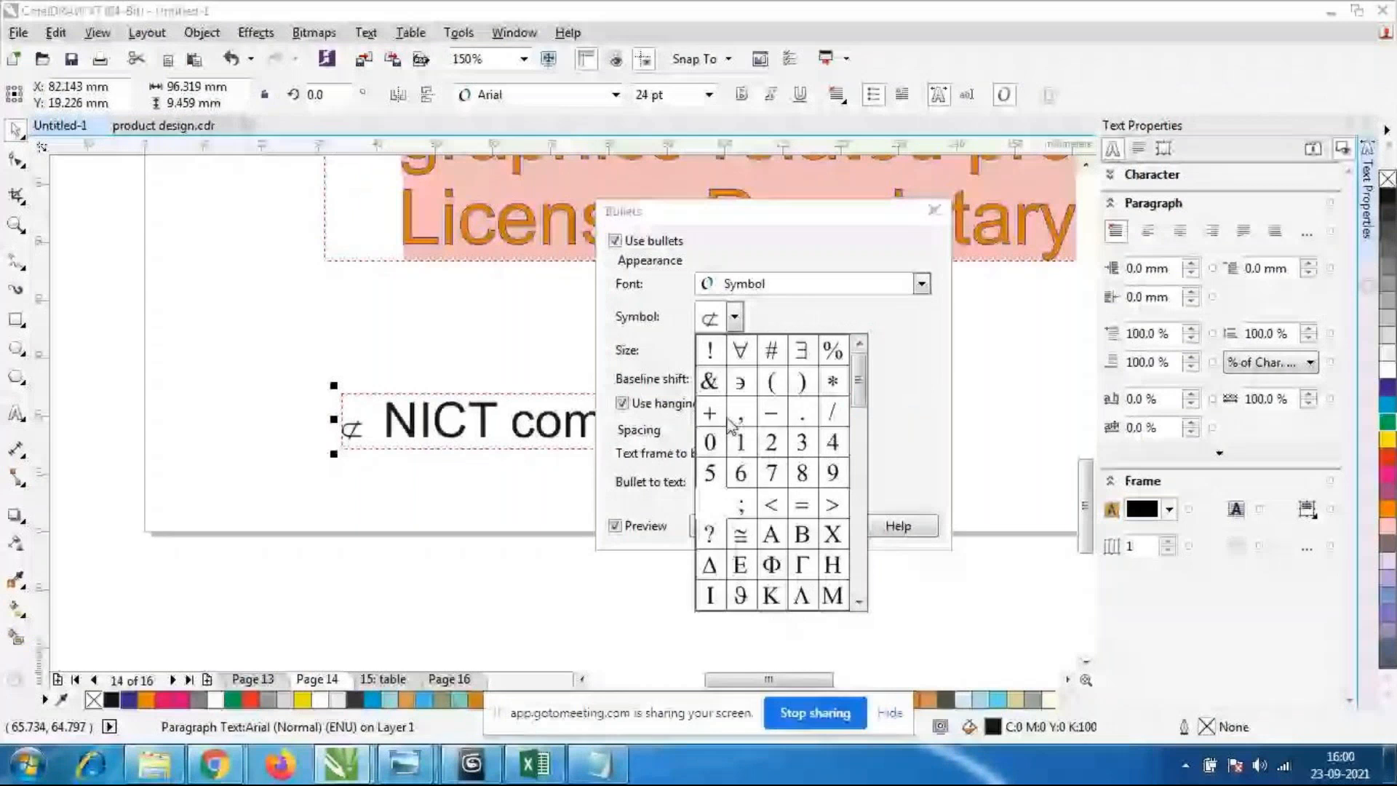
{"action": "left_click", "coordinate": [942, 360]}
Set the bullet font to UniversalMath1 BT with the psi (Ψ) symbol and apply the bullet.
{"action": "left_click", "coordinate": [922, 284]}
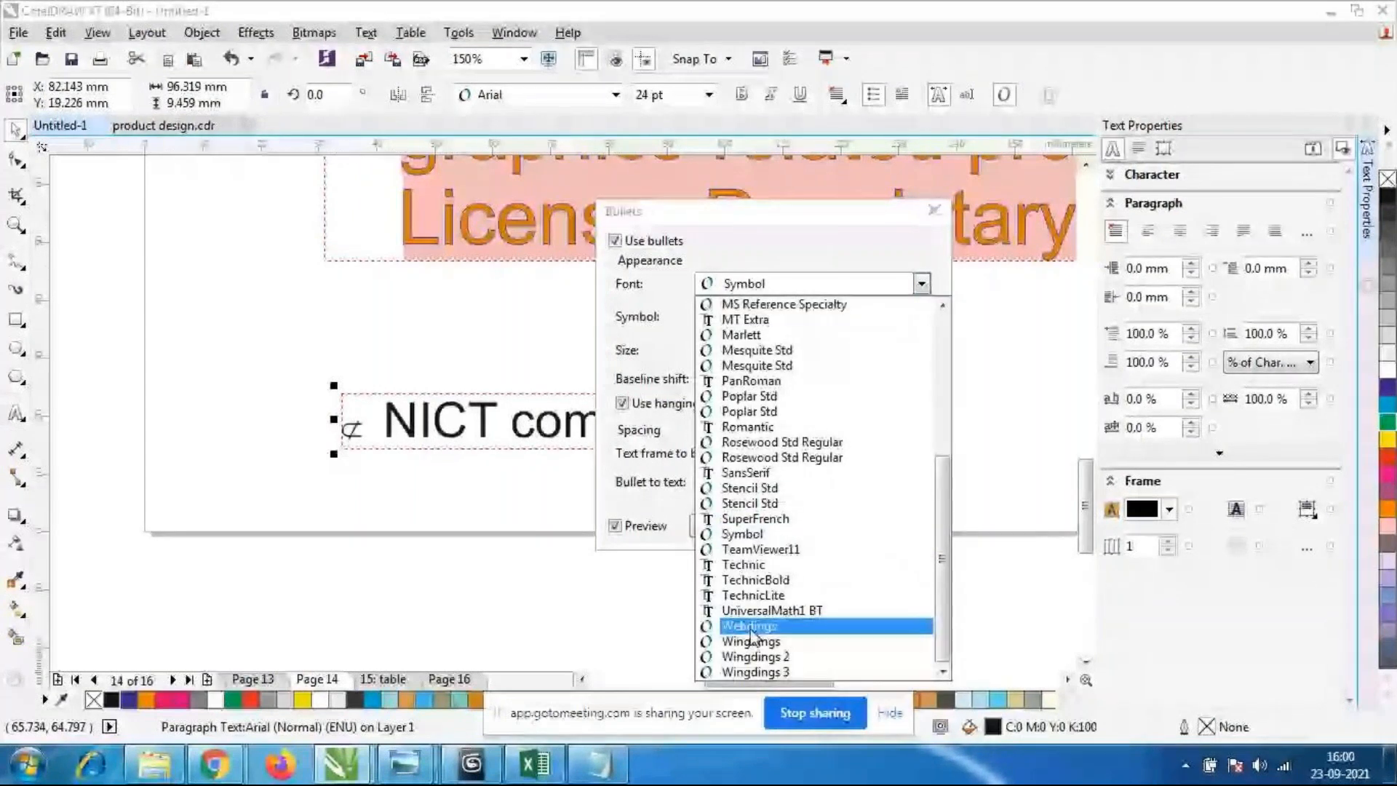
{"action": "left_click", "coordinate": [772, 611]}
{"action": "left_click", "coordinate": [747, 501]}
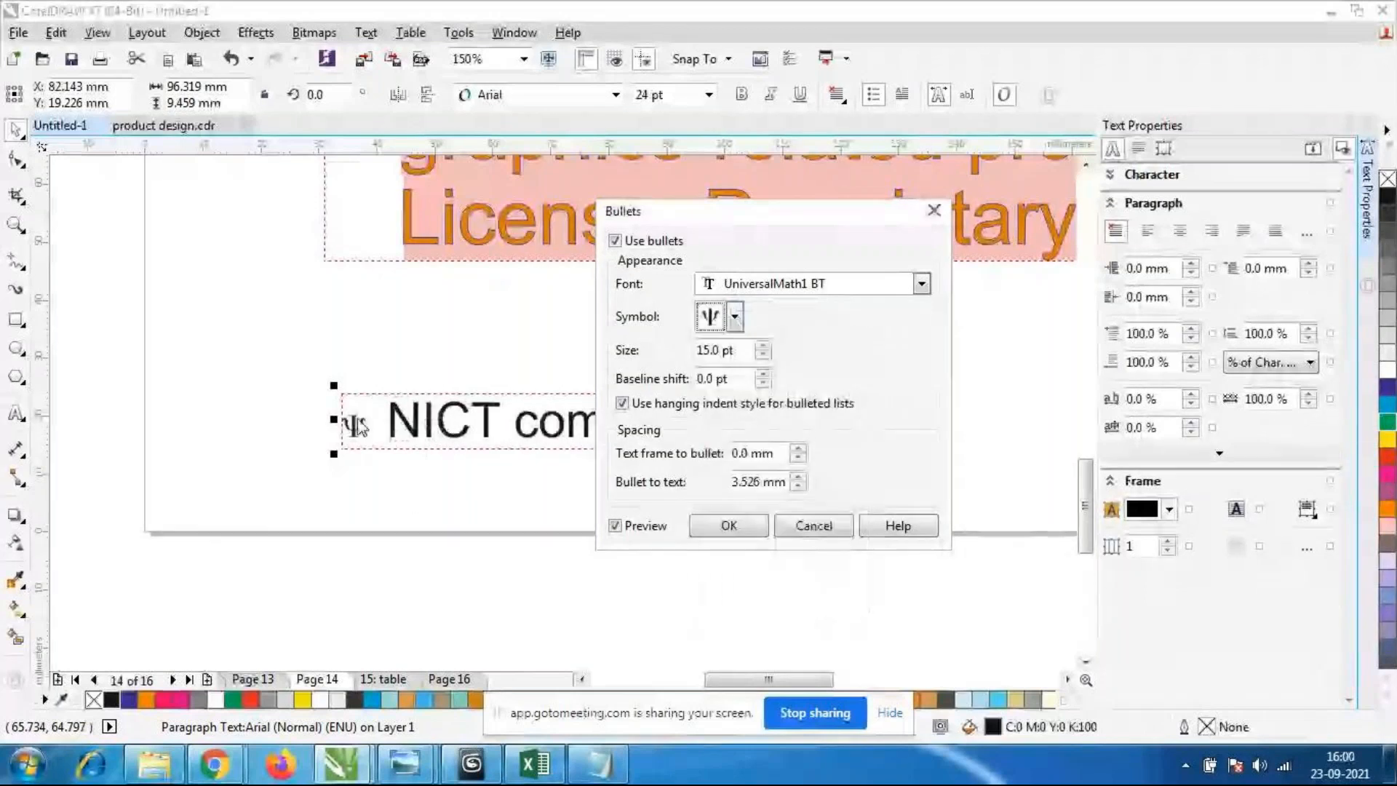
{"action": "left_click", "coordinate": [725, 526]}
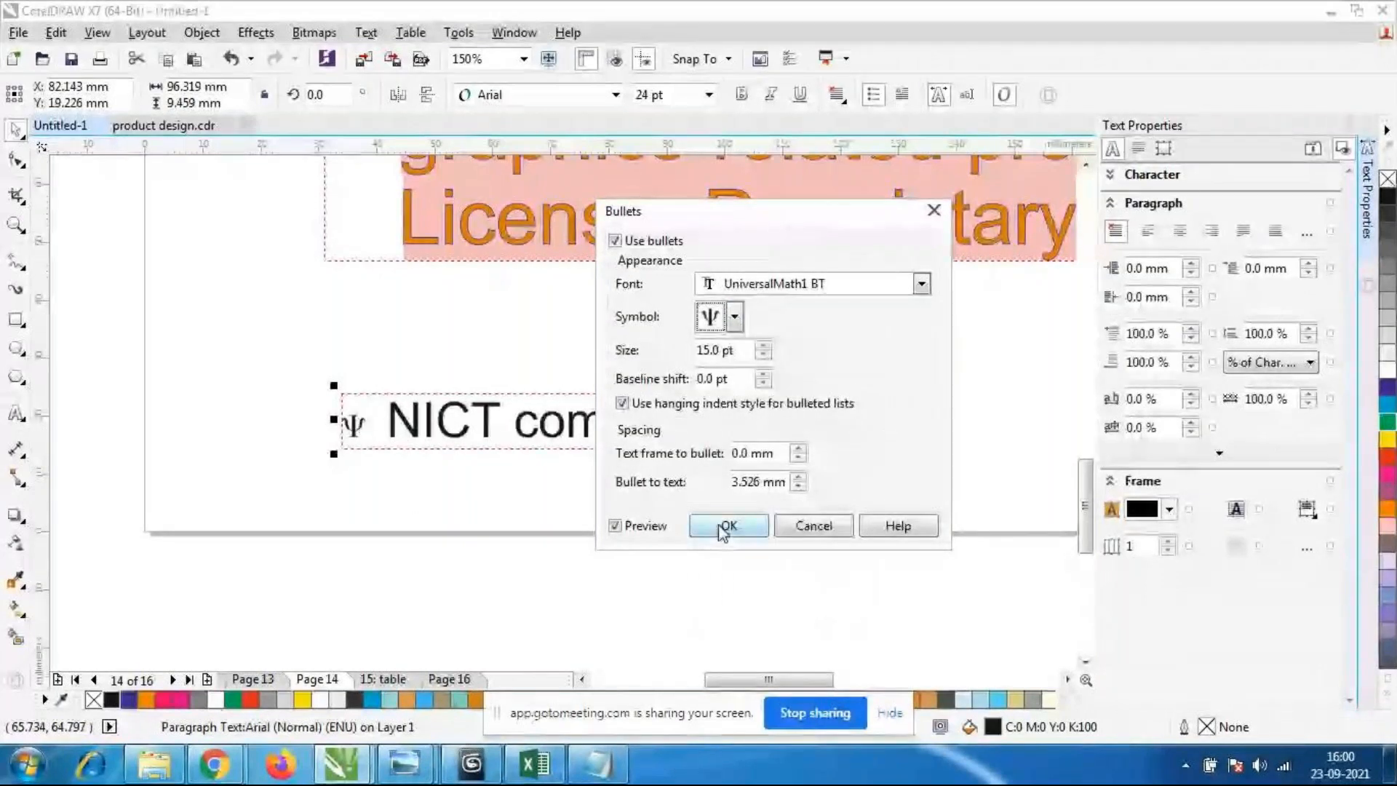
Turn on a drop cap for the large orange CorelDRAW paragraph text.
{"action": "scroll", "coordinate": [595, 375], "scroll_direction": "down", "scroll_amount": 2}
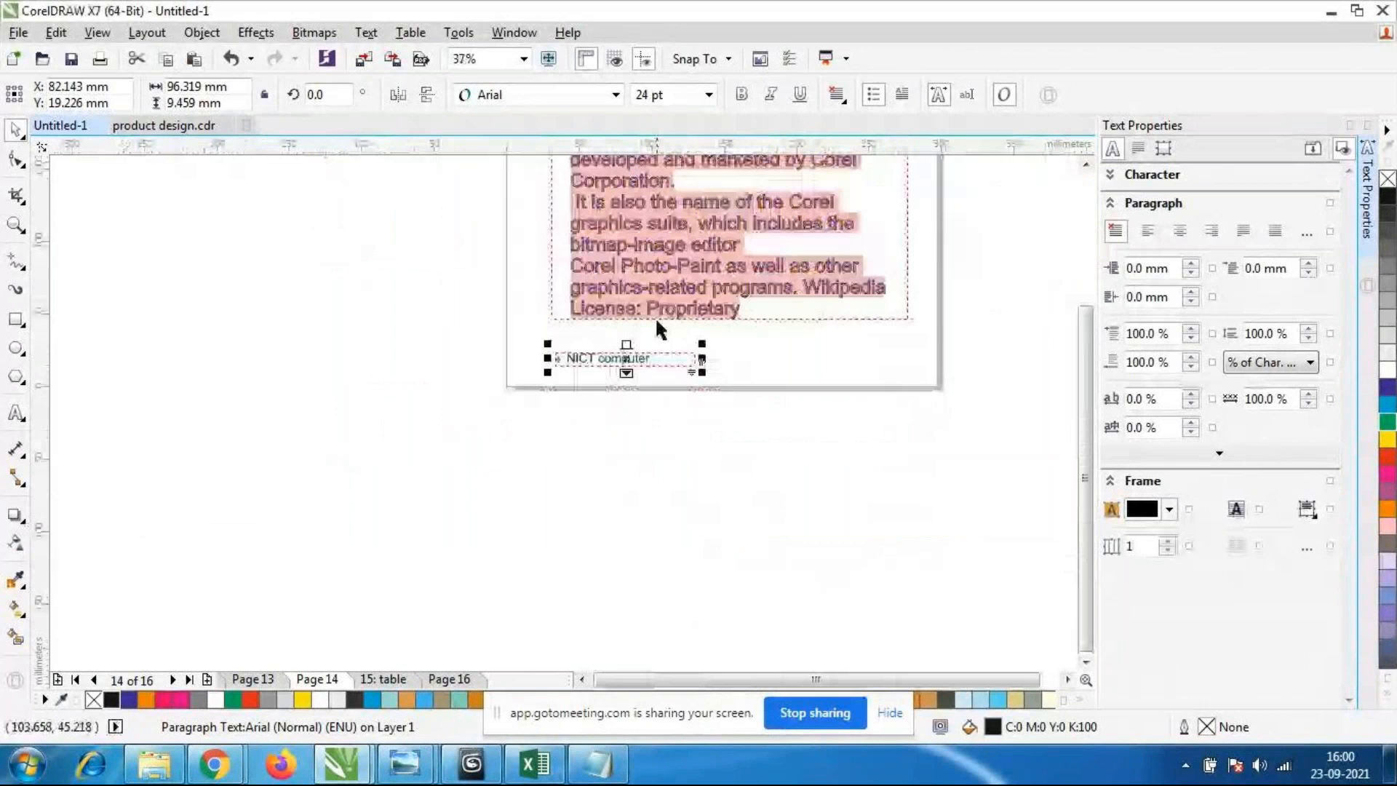
{"action": "scroll", "coordinate": [697, 254], "scroll_direction": "down", "scroll_amount": 2}
{"action": "scroll", "coordinate": [704, 182], "scroll_direction": "up", "scroll_amount": 2}
{"action": "scroll", "coordinate": [704, 181], "scroll_direction": "up", "scroll_amount": 2}
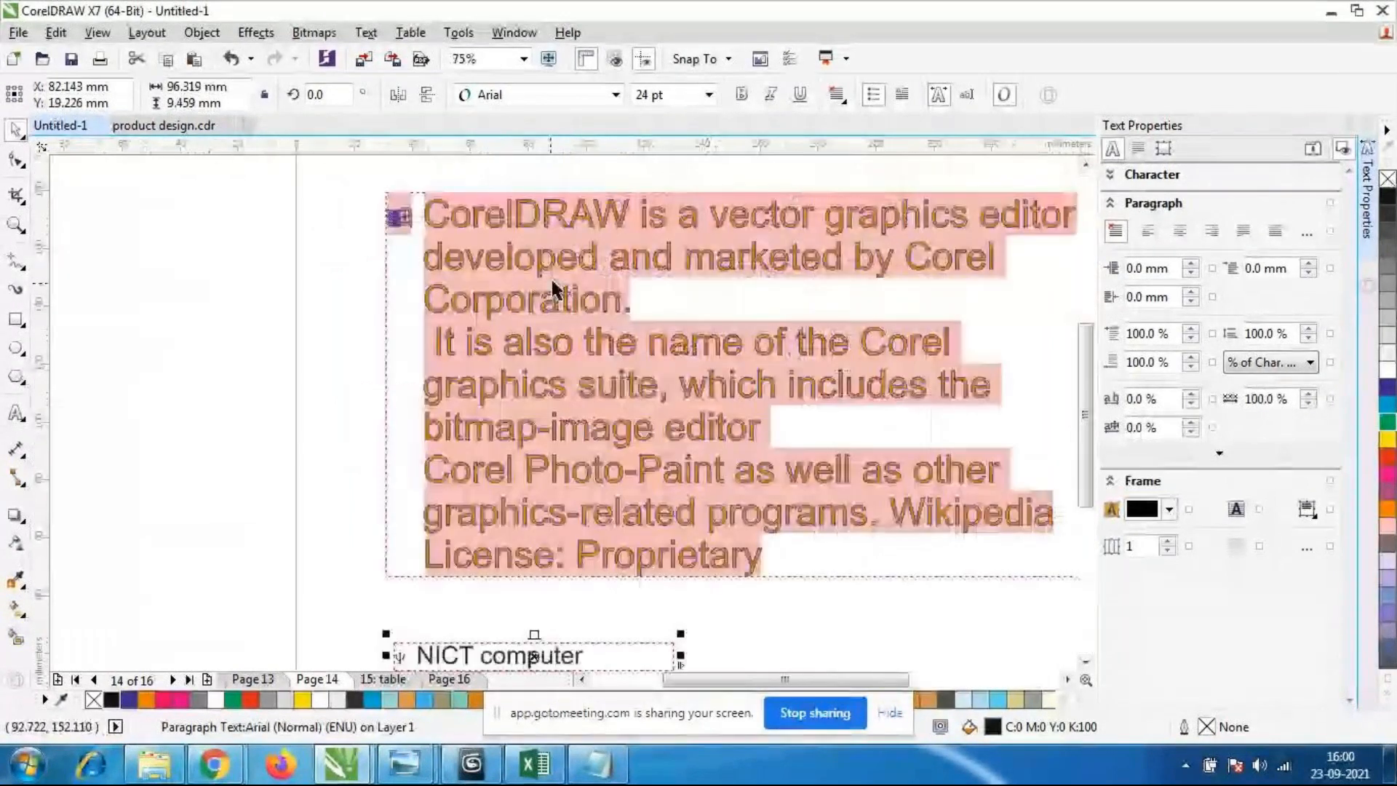
{"action": "left_click", "coordinate": [553, 288]}
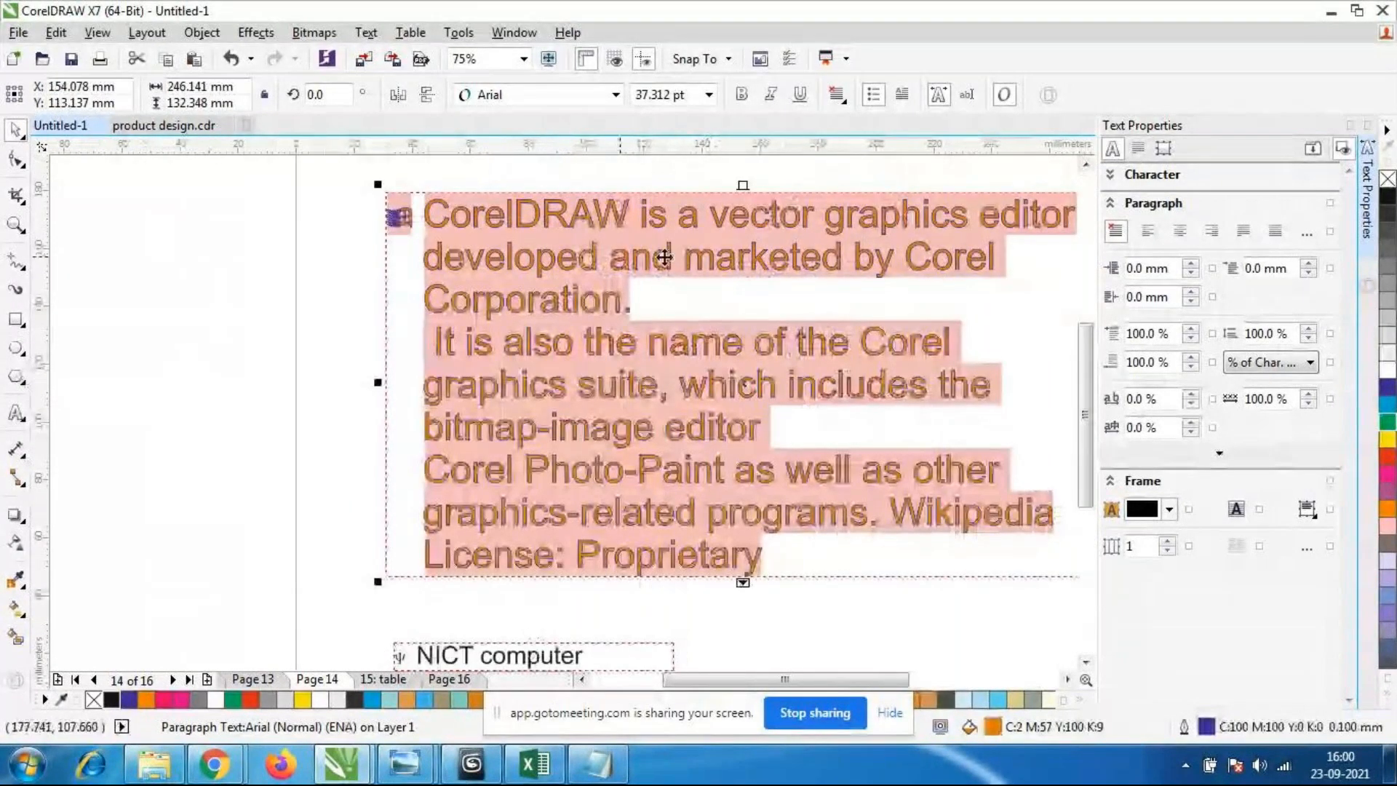
{"action": "left_click", "coordinate": [366, 33]}
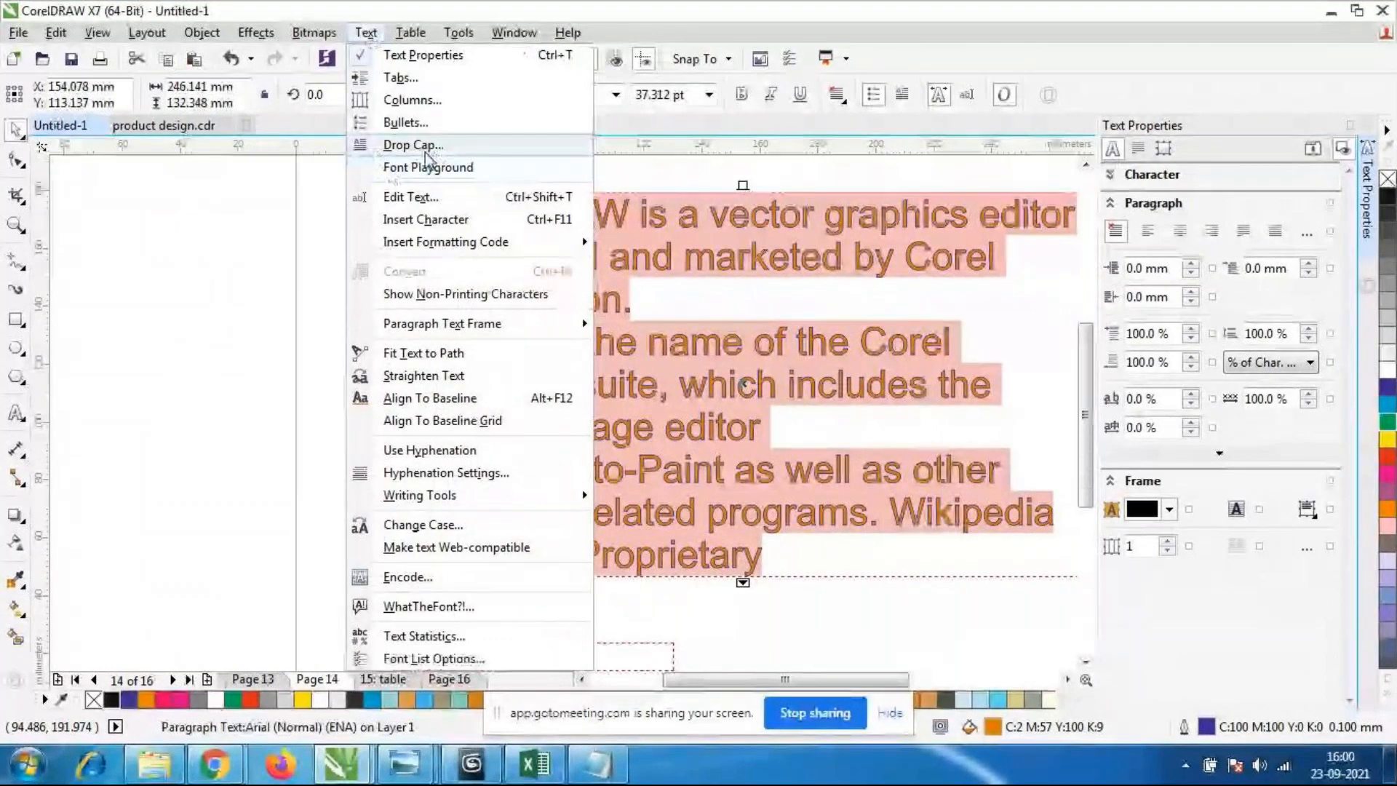
{"action": "left_click", "coordinate": [412, 146]}
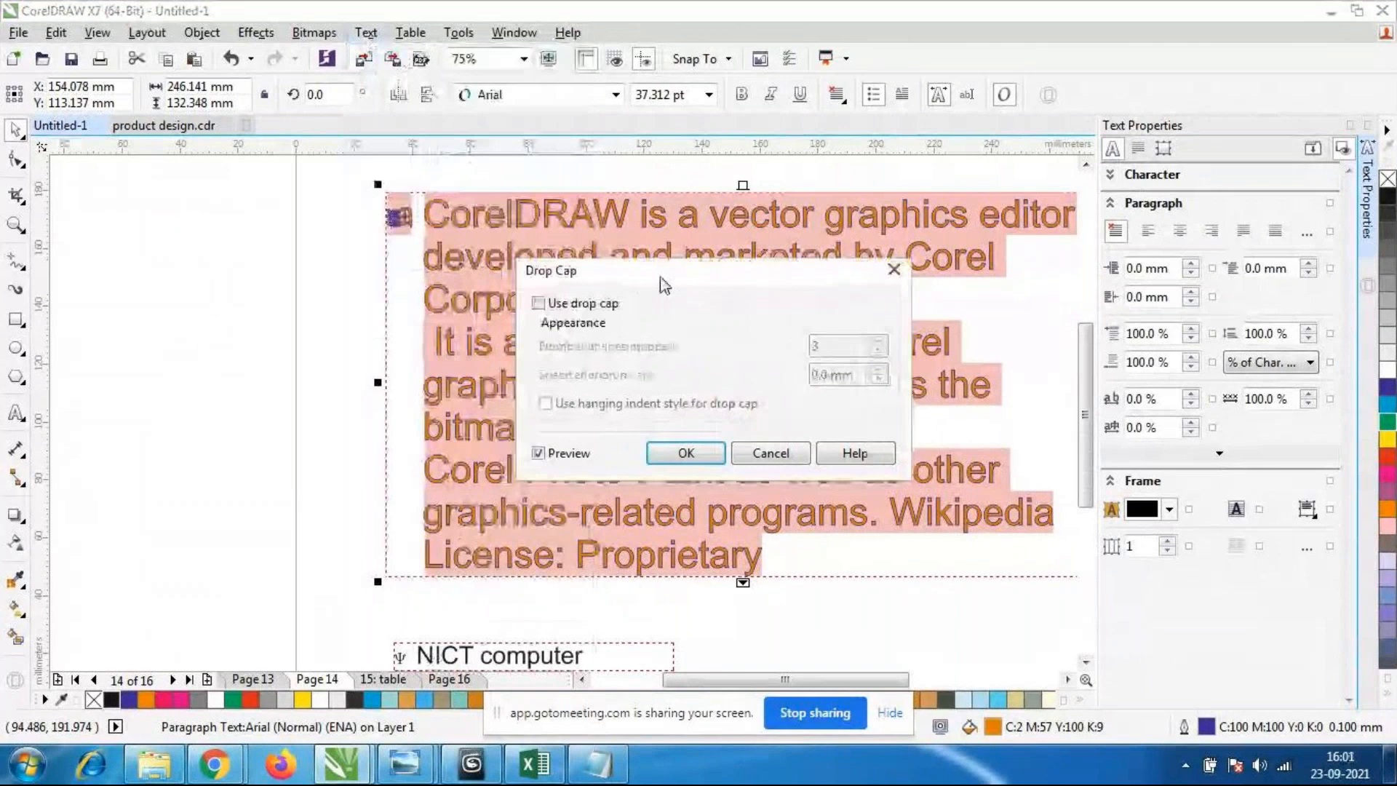
{"action": "left_click_drag", "start_coordinate": [665, 284], "coordinate": [894, 271]}
{"action": "left_click", "coordinate": [768, 290]}
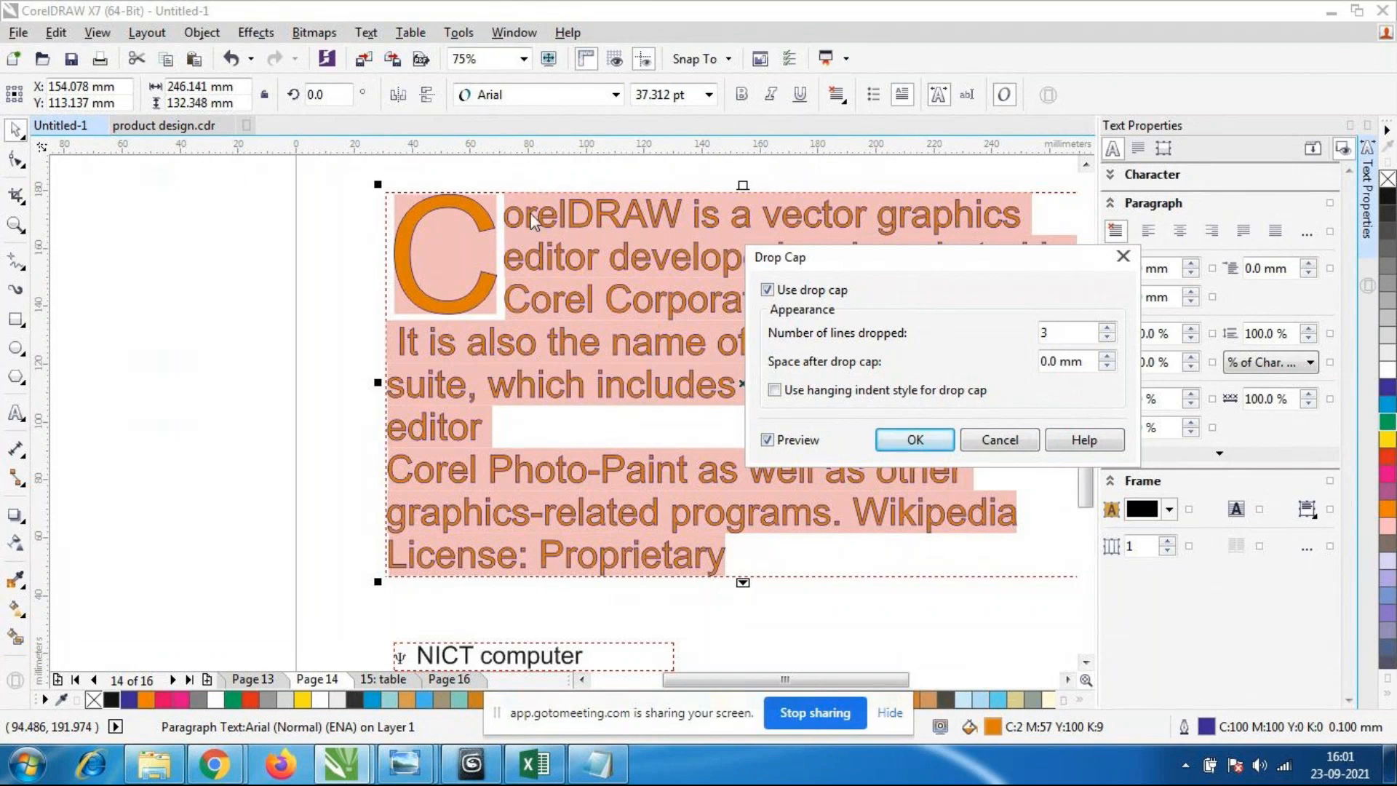
Try other numbers of dropped lines for the drop cap, such as 4, 6 and 2, and return it to 3.
{"action": "left_click", "coordinate": [1106, 329]}
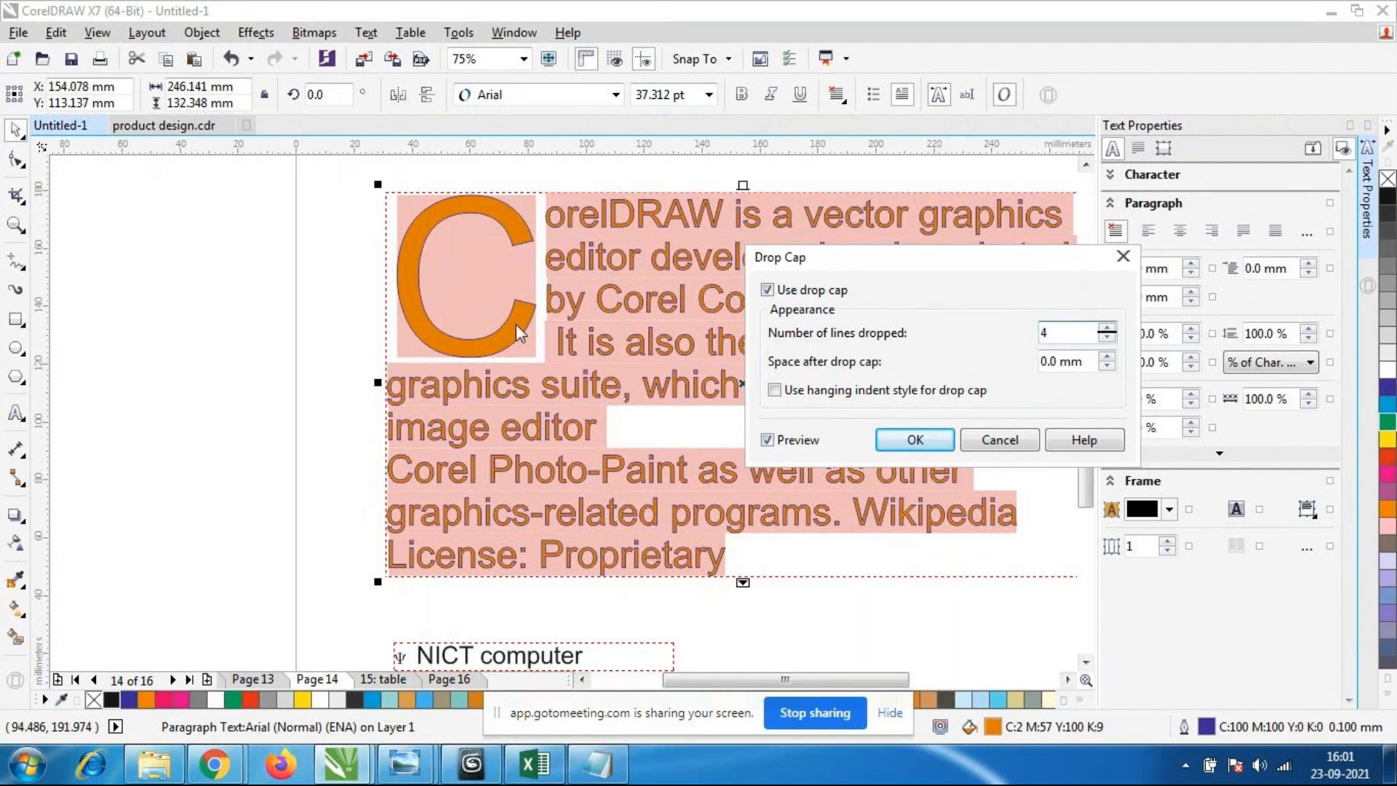
{"action": "left_click", "coordinate": [1107, 328]}
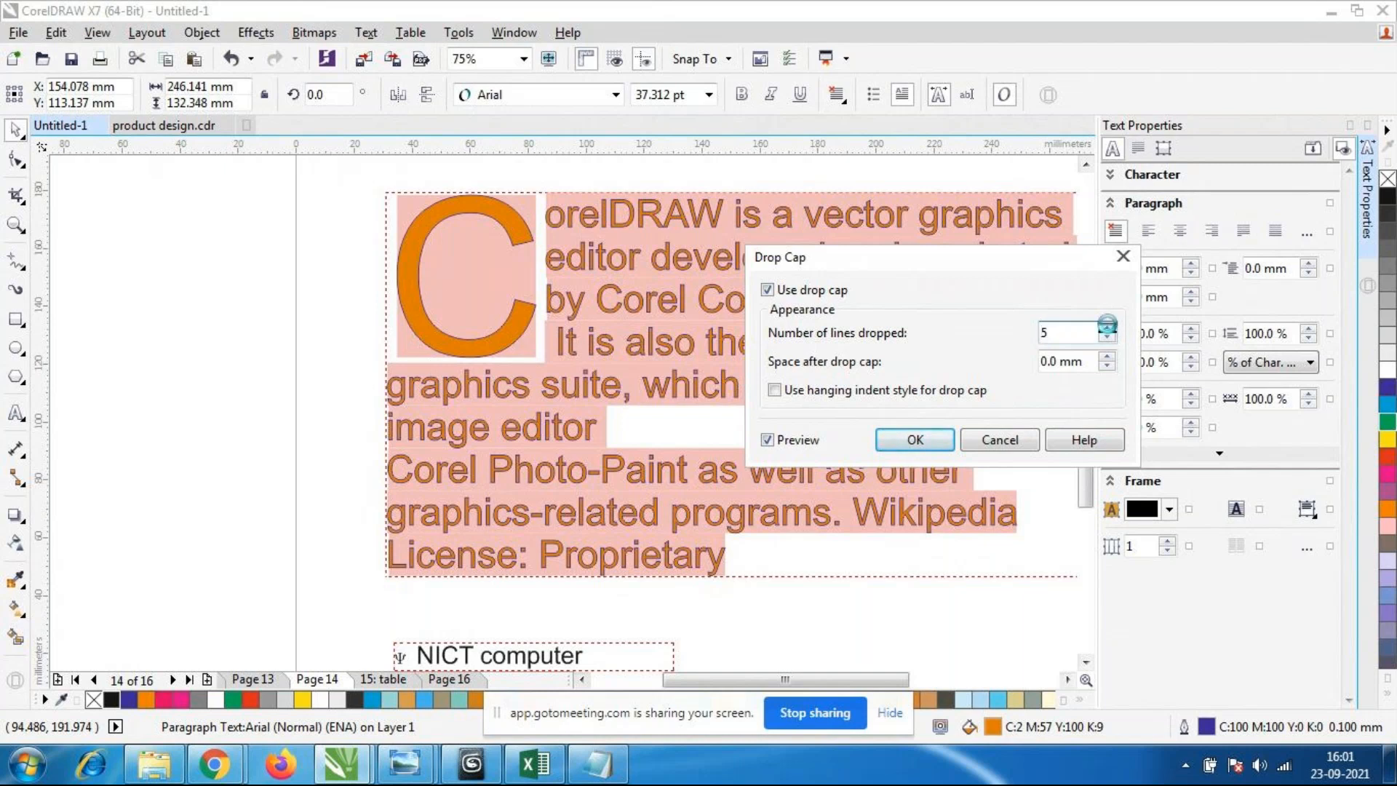
{"action": "left_click", "coordinate": [1107, 327]}
{"action": "left_click", "coordinate": [1107, 327]}
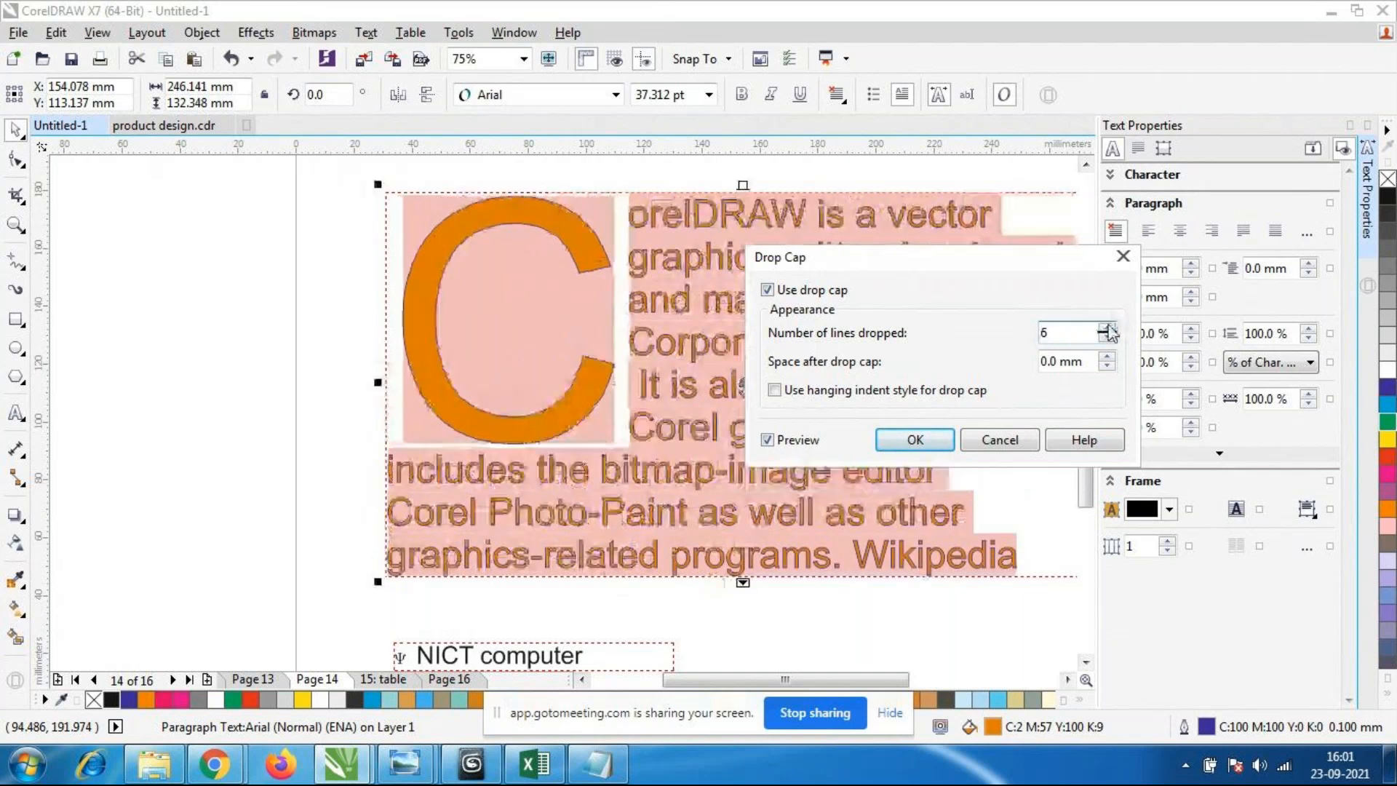
{"action": "left_click", "coordinate": [1108, 327]}
{"action": "left_click", "coordinate": [1108, 328]}
{"action": "left_click", "coordinate": [1106, 337]}
{"action": "left_click", "coordinate": [1107, 337]}
{"action": "left_click", "coordinate": [1106, 337]}
{"action": "left_click", "coordinate": [1106, 336]}
{"action": "left_click", "coordinate": [1106, 337]}
{"action": "left_click", "coordinate": [1107, 337]}
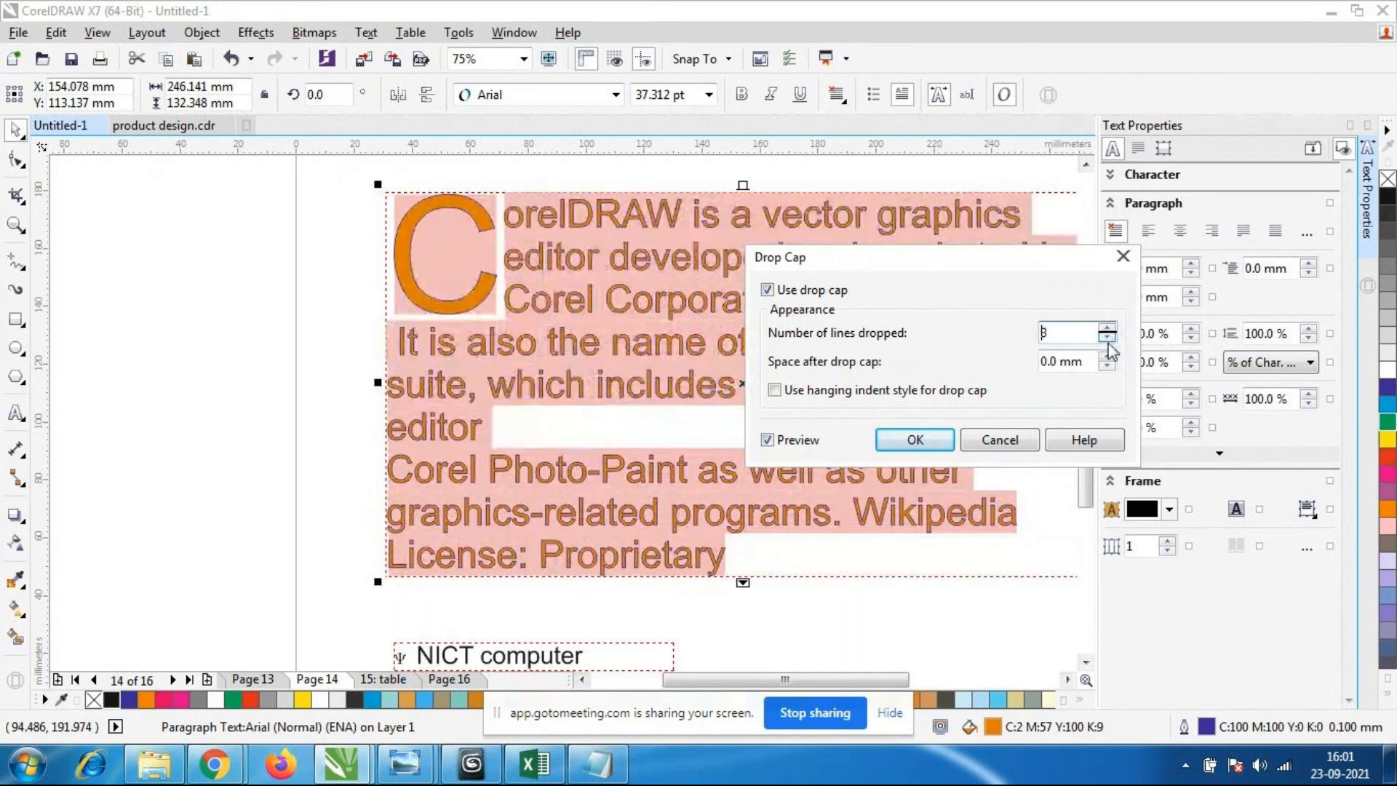
{"action": "left_click", "coordinate": [1107, 337]}
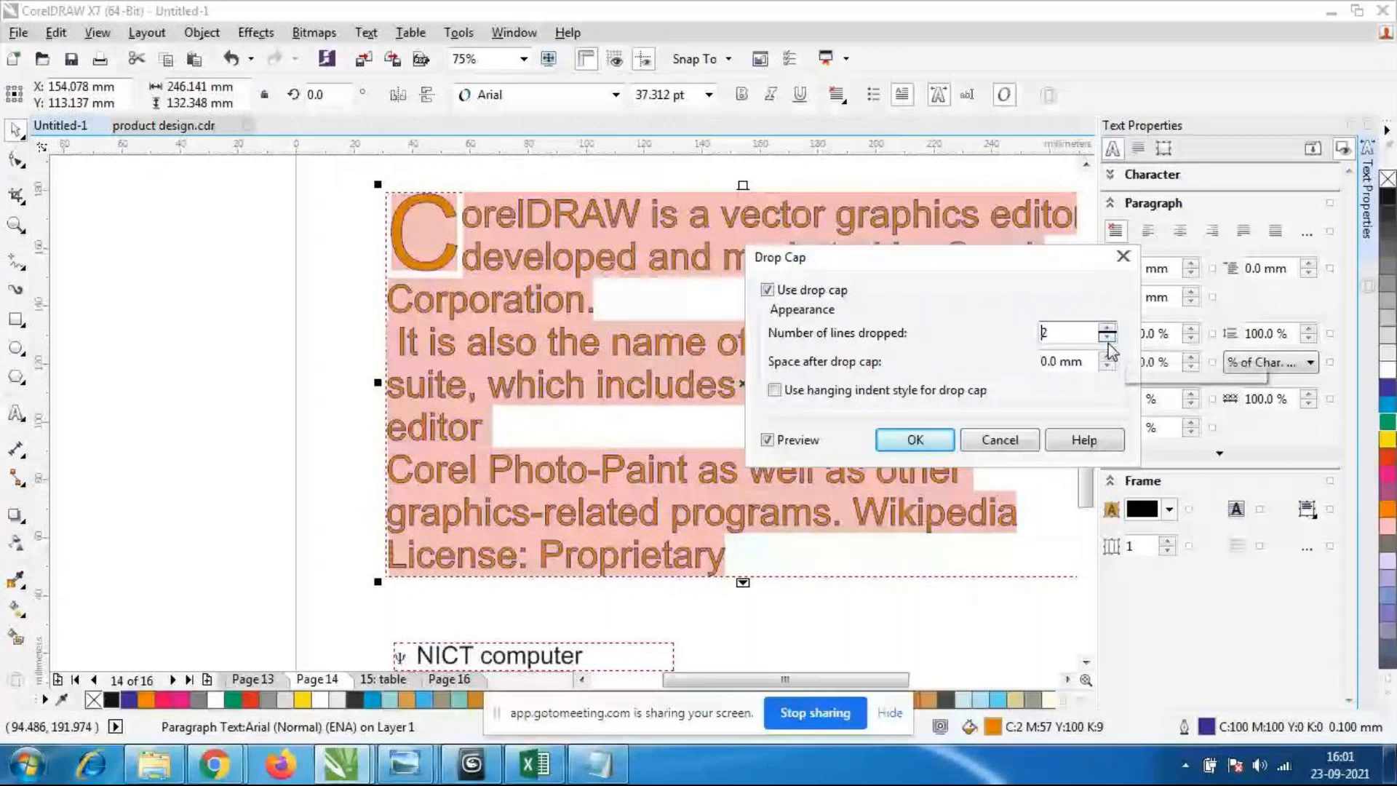
{"action": "left_click", "coordinate": [1107, 327]}
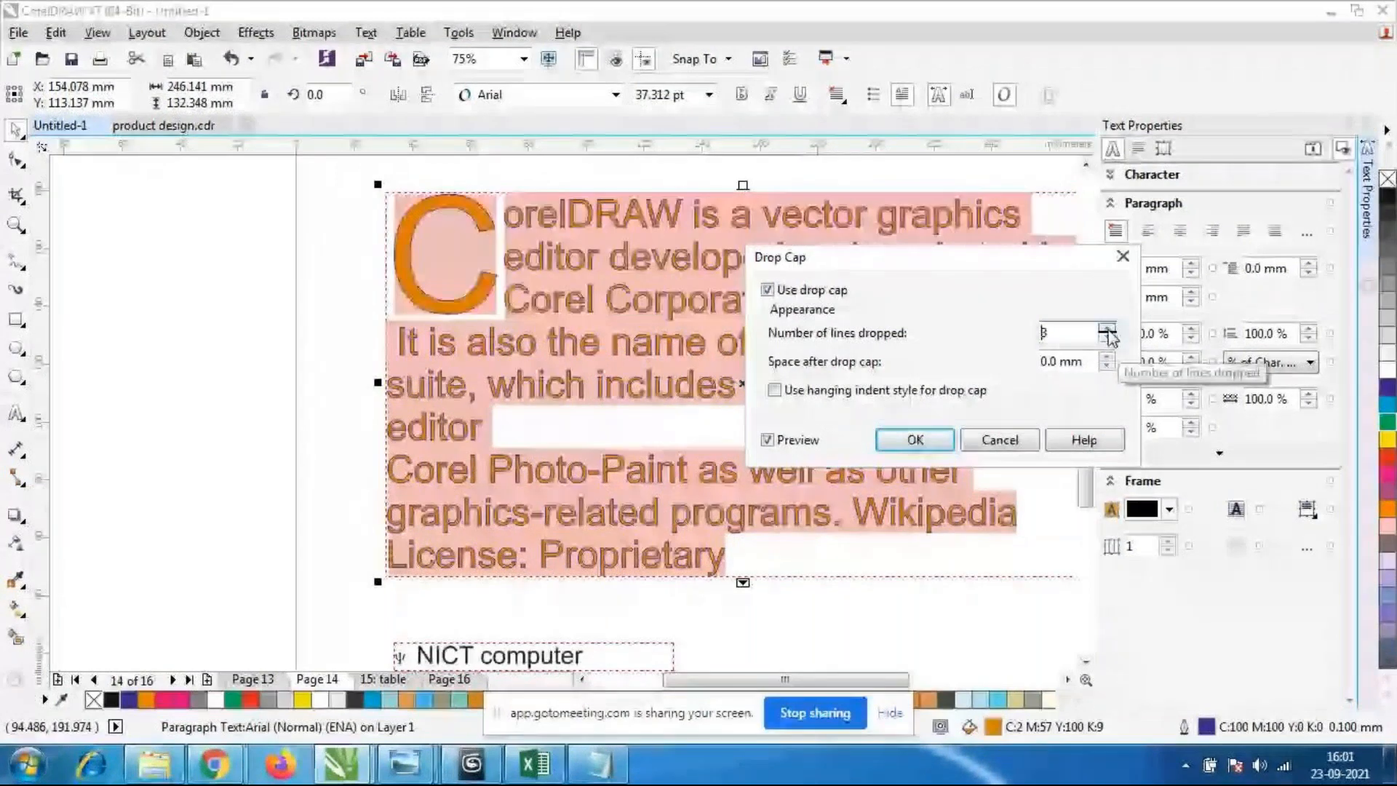
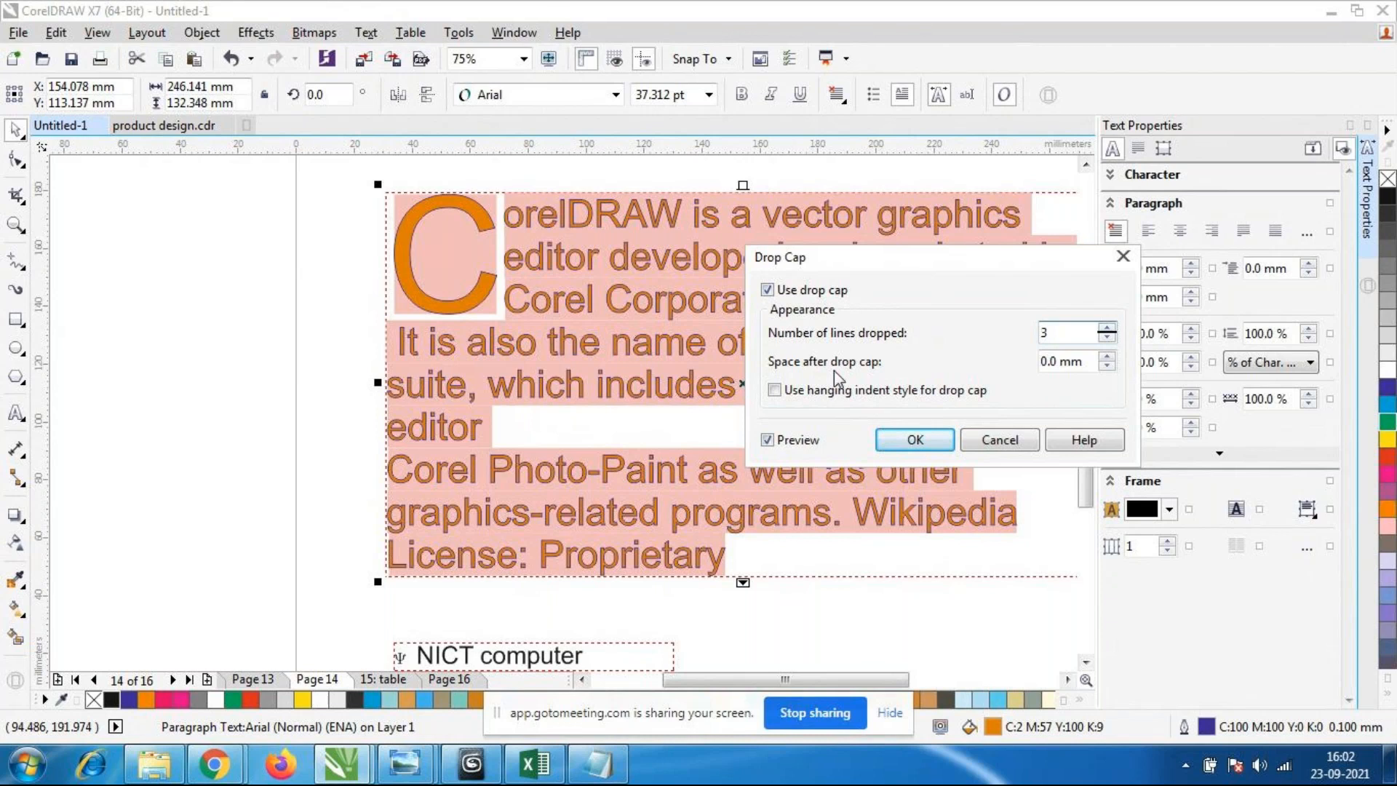
Try widening the space after the drop cap to 2.4 mm, reset it to 0.0 mm, and apply the three-line drop cap.
{"action": "left_click", "coordinate": [1108, 356]}
{"action": "left_click", "coordinate": [1107, 356]}
{"action": "left_click", "coordinate": [1107, 356]}
{"action": "left_click", "coordinate": [1108, 356]}
{"action": "left_click", "coordinate": [1107, 356]}
{"action": "left_click", "coordinate": [1108, 356]}
{"action": "left_click", "coordinate": [1107, 356]}
{"action": "left_click", "coordinate": [1107, 356]}
{"action": "left_click", "coordinate": [1107, 356]}
{"action": "left_click", "coordinate": [1107, 356]}
{"action": "left_click", "coordinate": [1108, 356]}
{"action": "left_click", "coordinate": [1107, 355]}
{"action": "left_click", "coordinate": [1108, 356]}
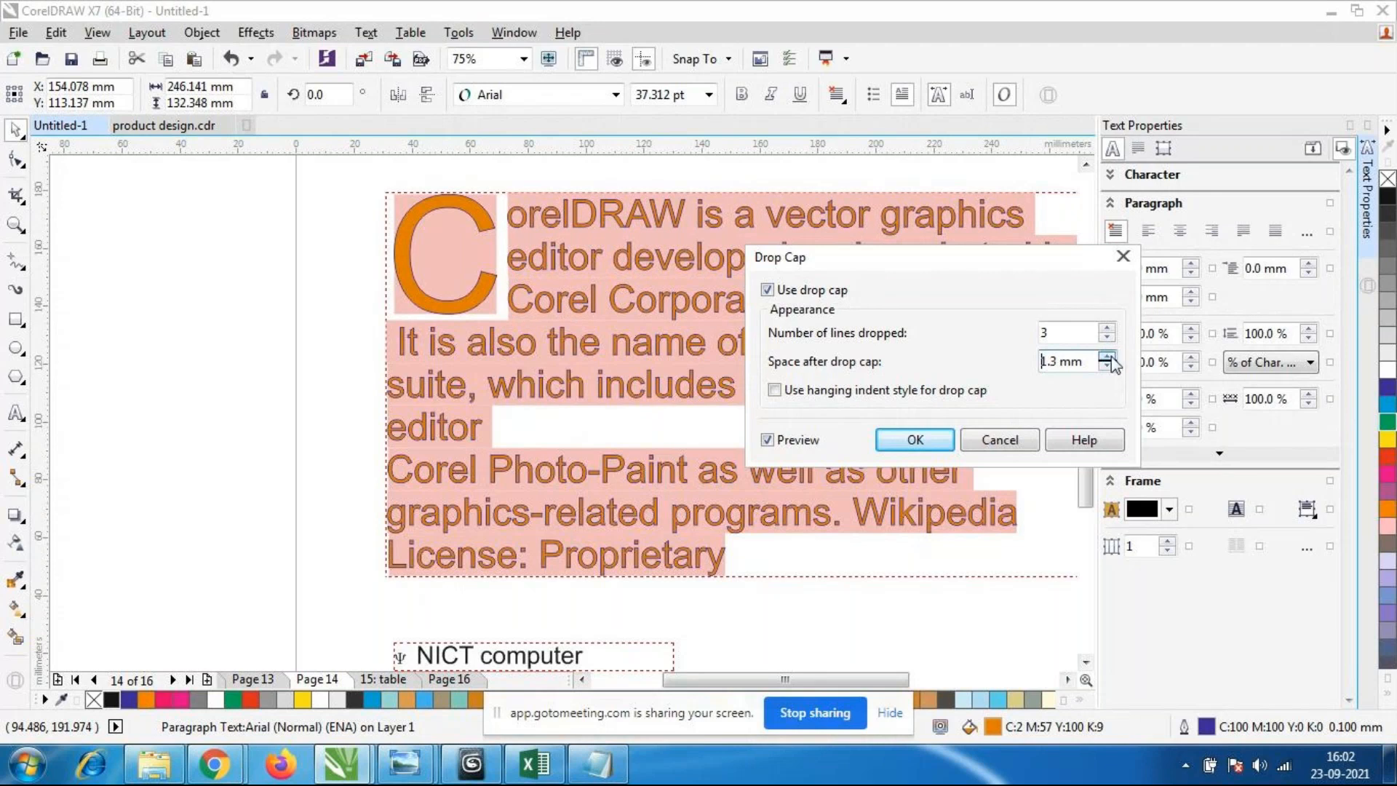
{"action": "left_click", "coordinate": [1107, 356]}
{"action": "left_click", "coordinate": [1108, 356]}
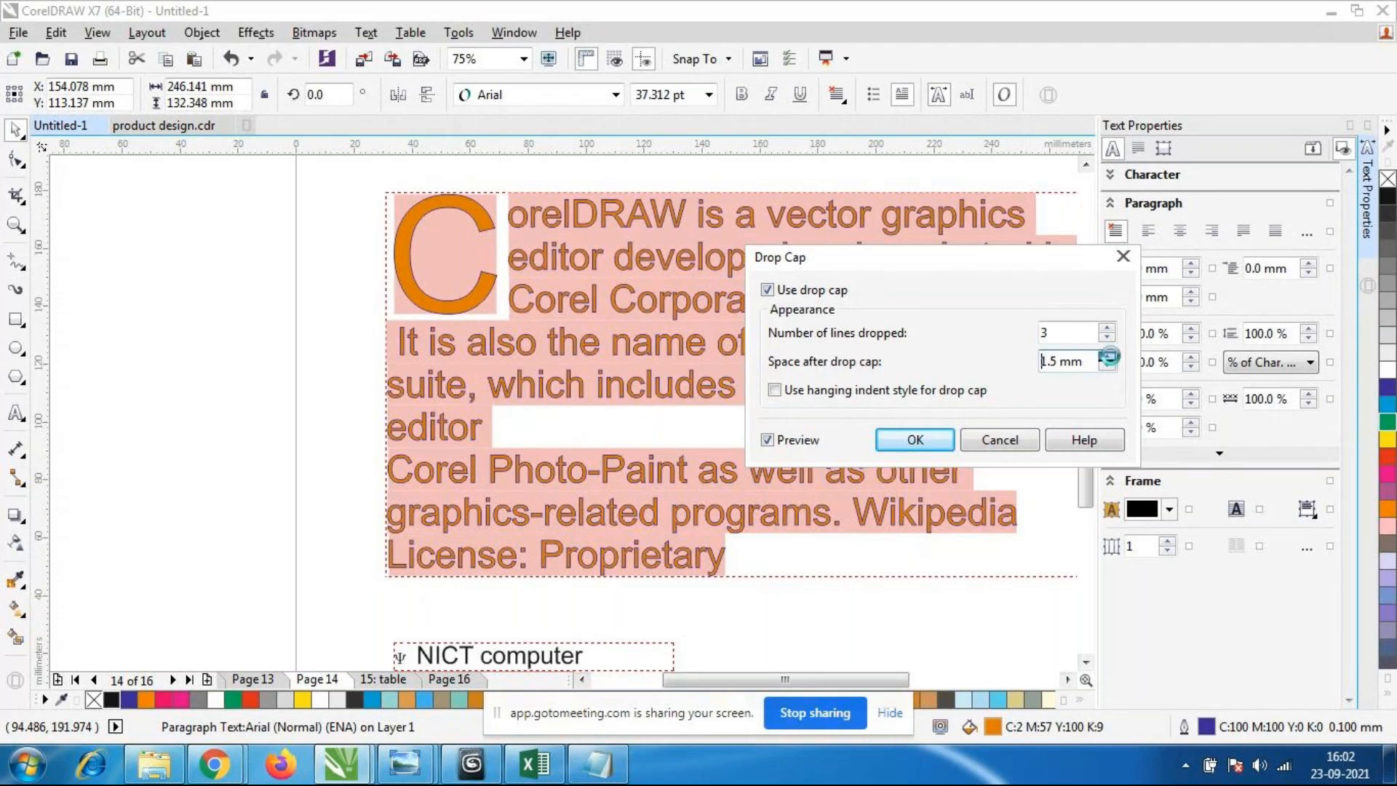
{"action": "left_click", "coordinate": [1108, 356]}
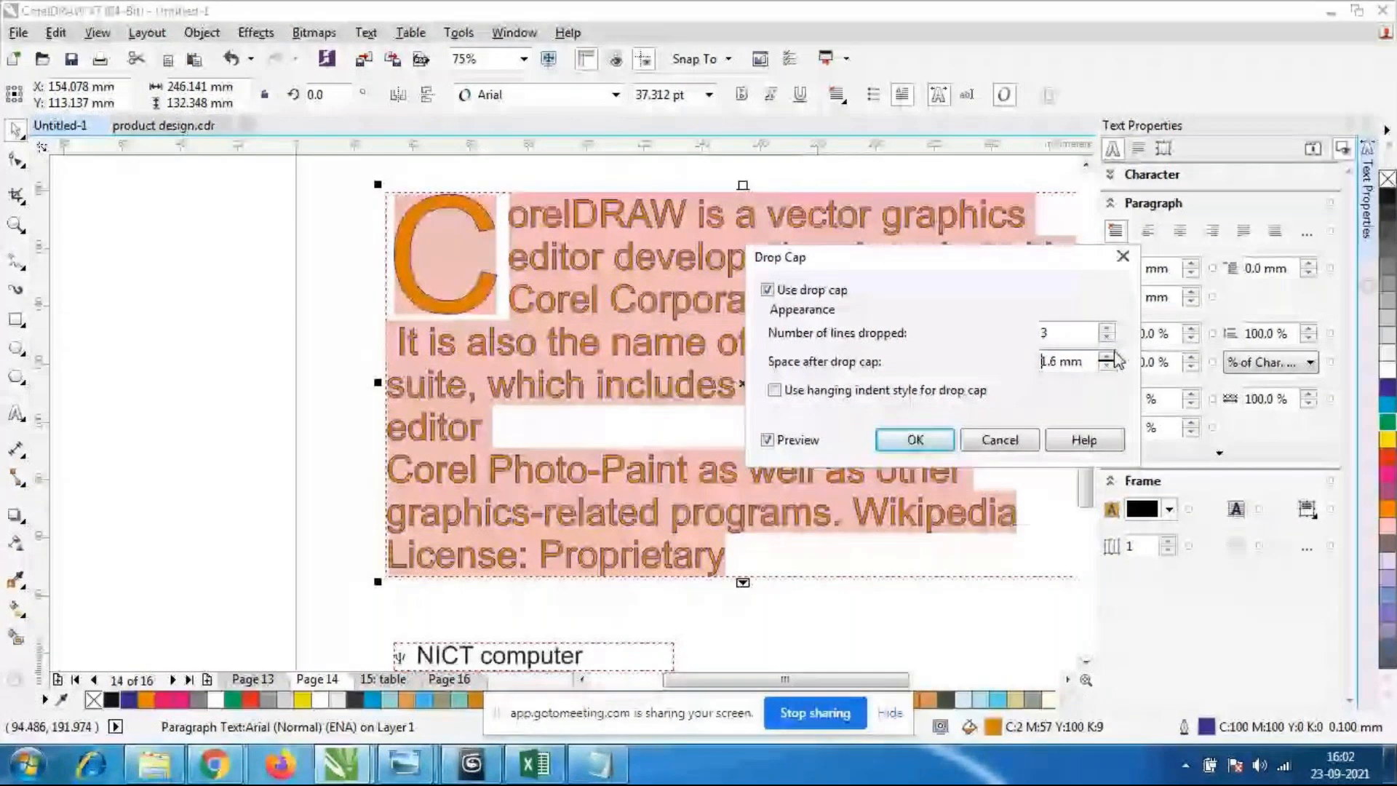
{"action": "left_click", "coordinate": [1107, 358]}
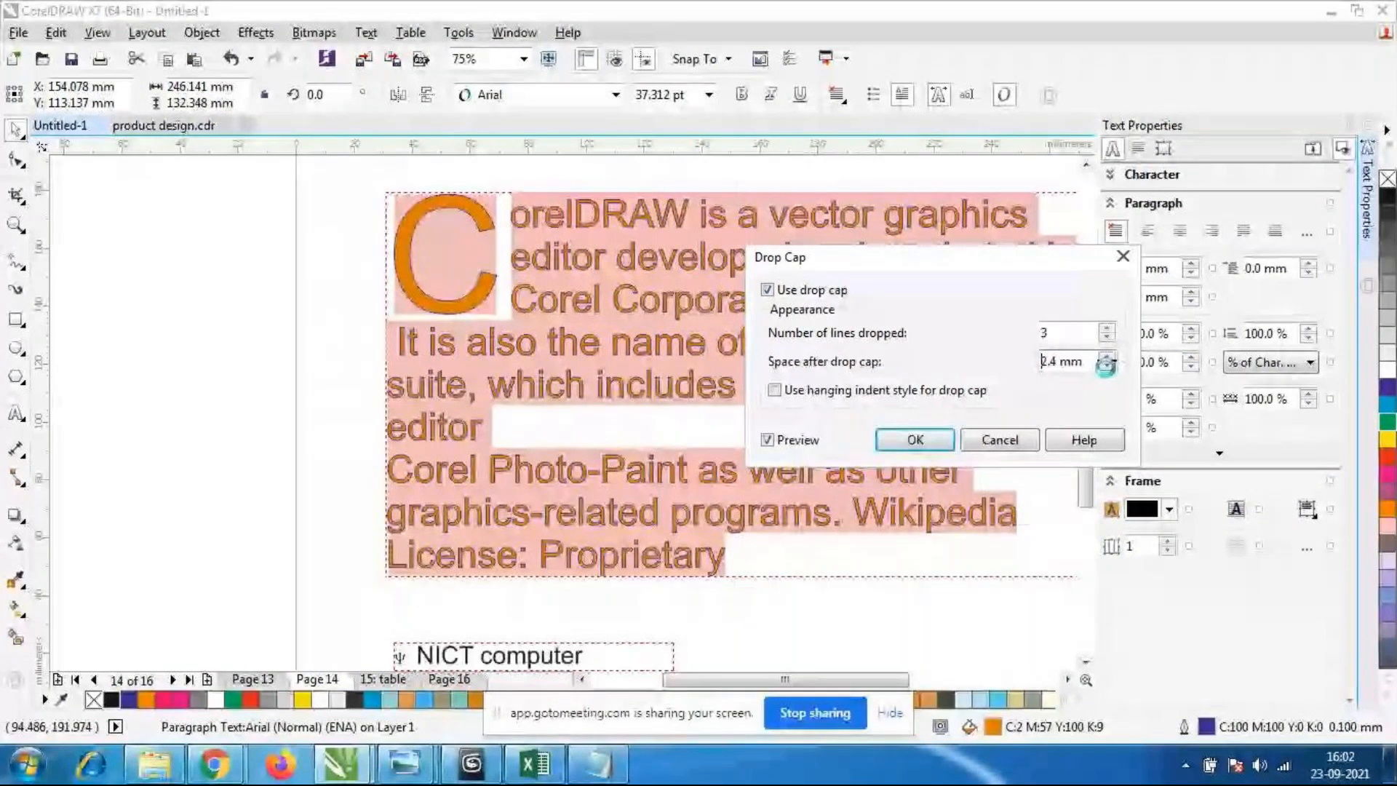
{"action": "left_click", "coordinate": [1107, 366]}
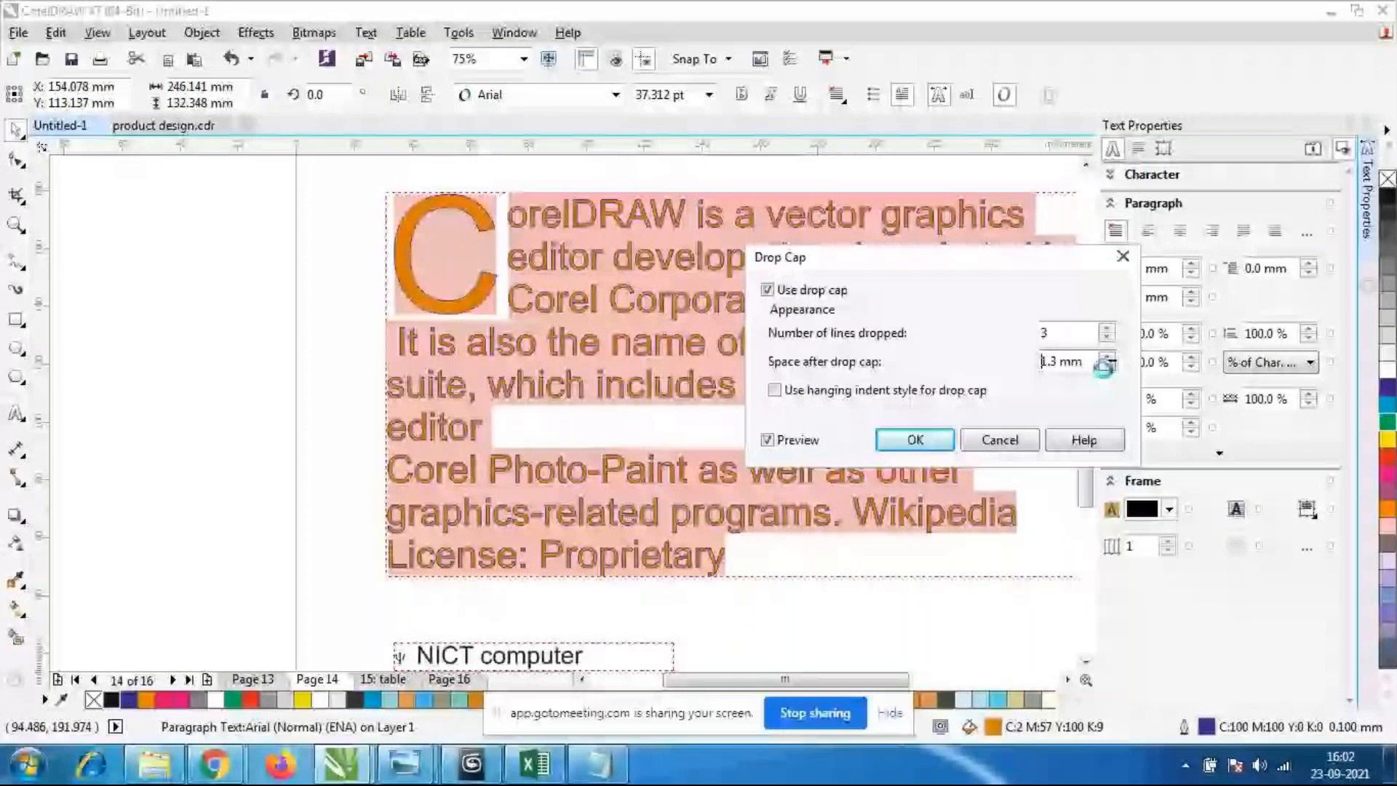
{"action": "left_click", "coordinate": [1106, 366]}
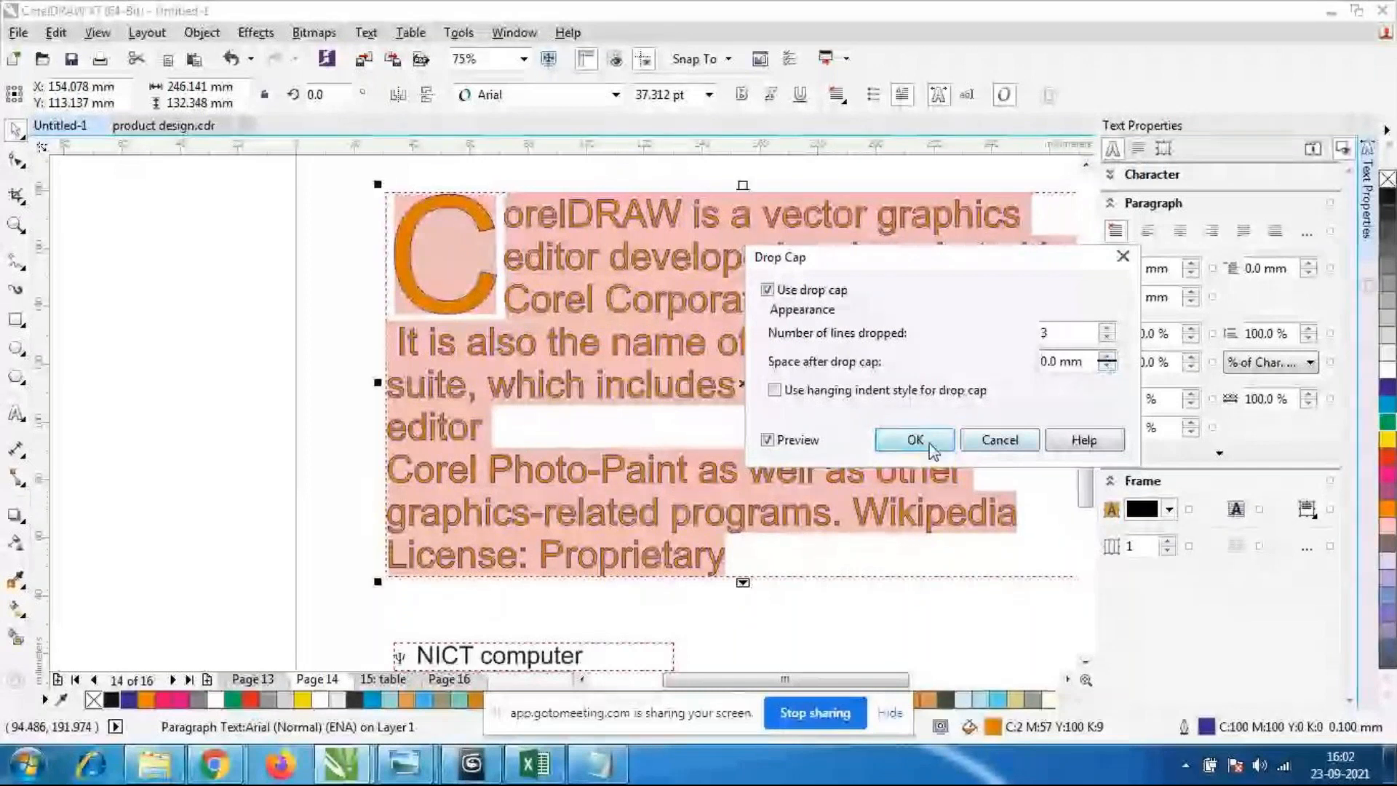
{"action": "left_click", "coordinate": [916, 440]}
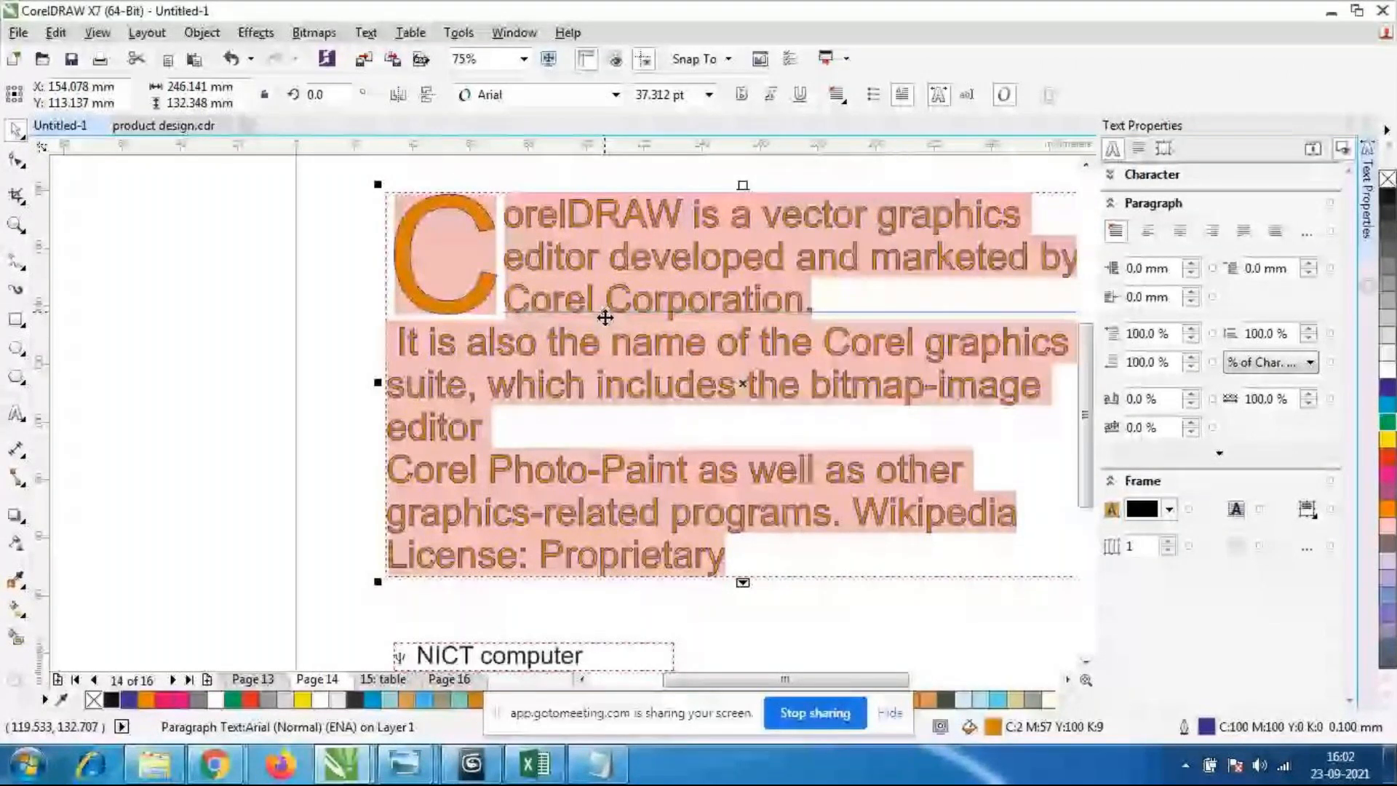
{"action": "left_click", "coordinate": [604, 317]}
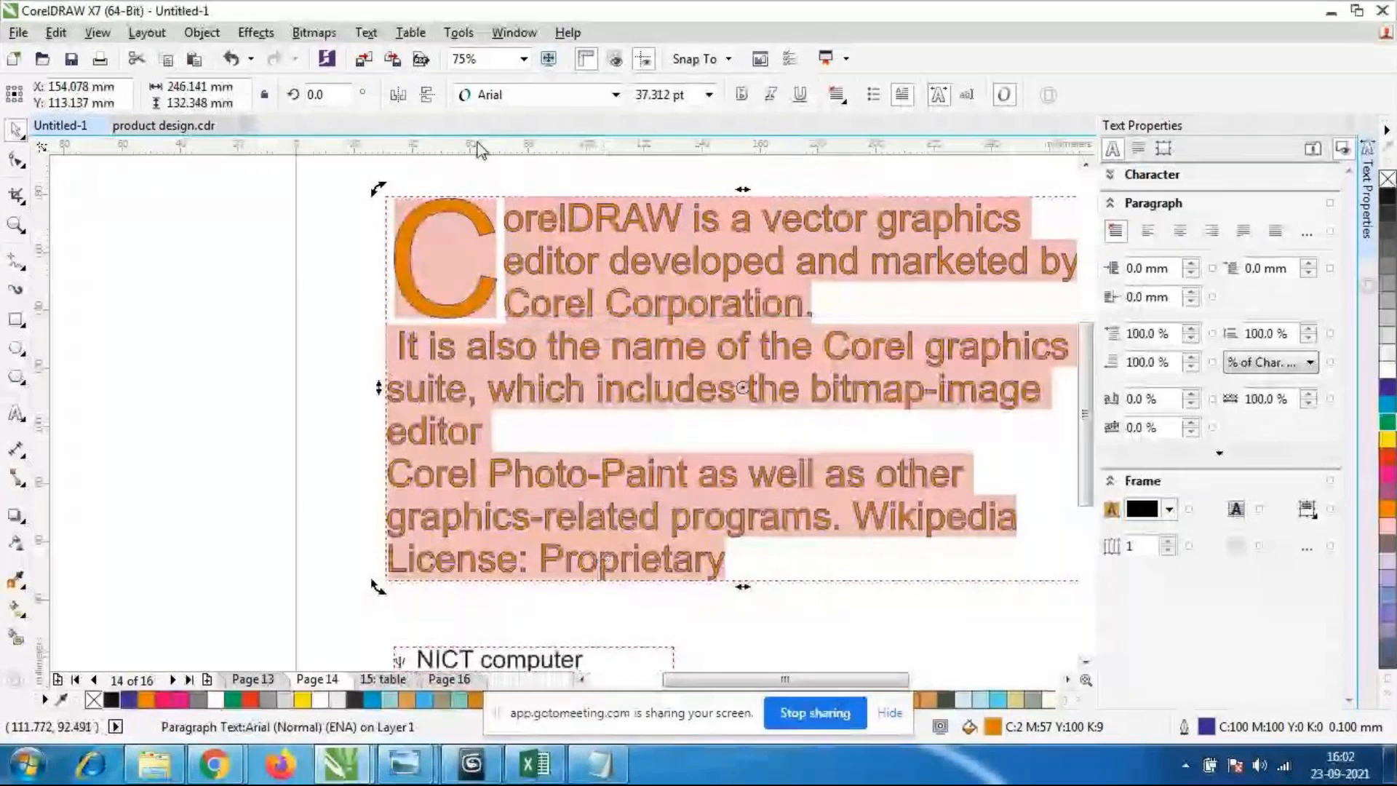
Open the Change Case options for the CorelDRAW paragraph and move the dialog clear of the text.
{"action": "left_click", "coordinate": [366, 32]}
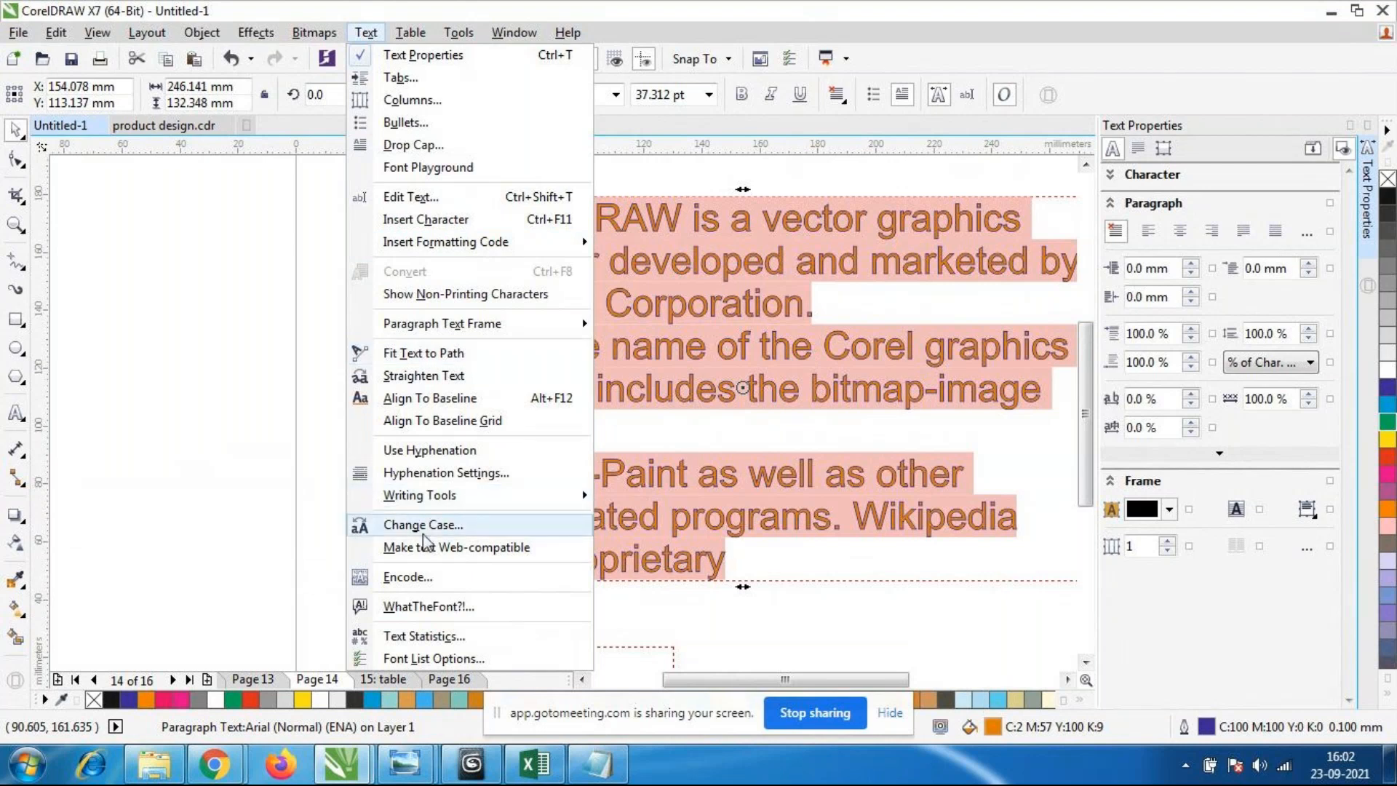
{"action": "left_click", "coordinate": [445, 530]}
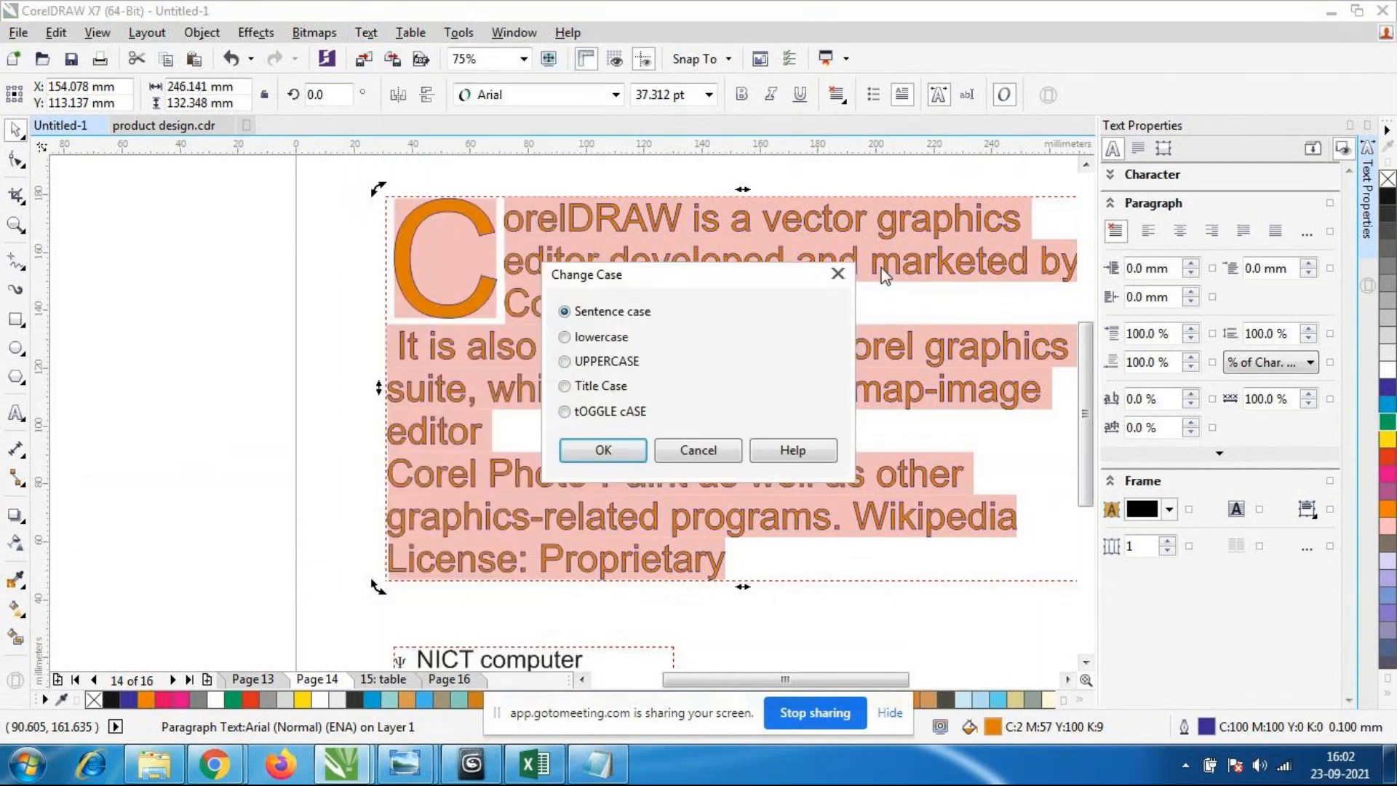
{"action": "left_click_drag", "start_coordinate": [662, 288], "coordinate": [1115, 187]}
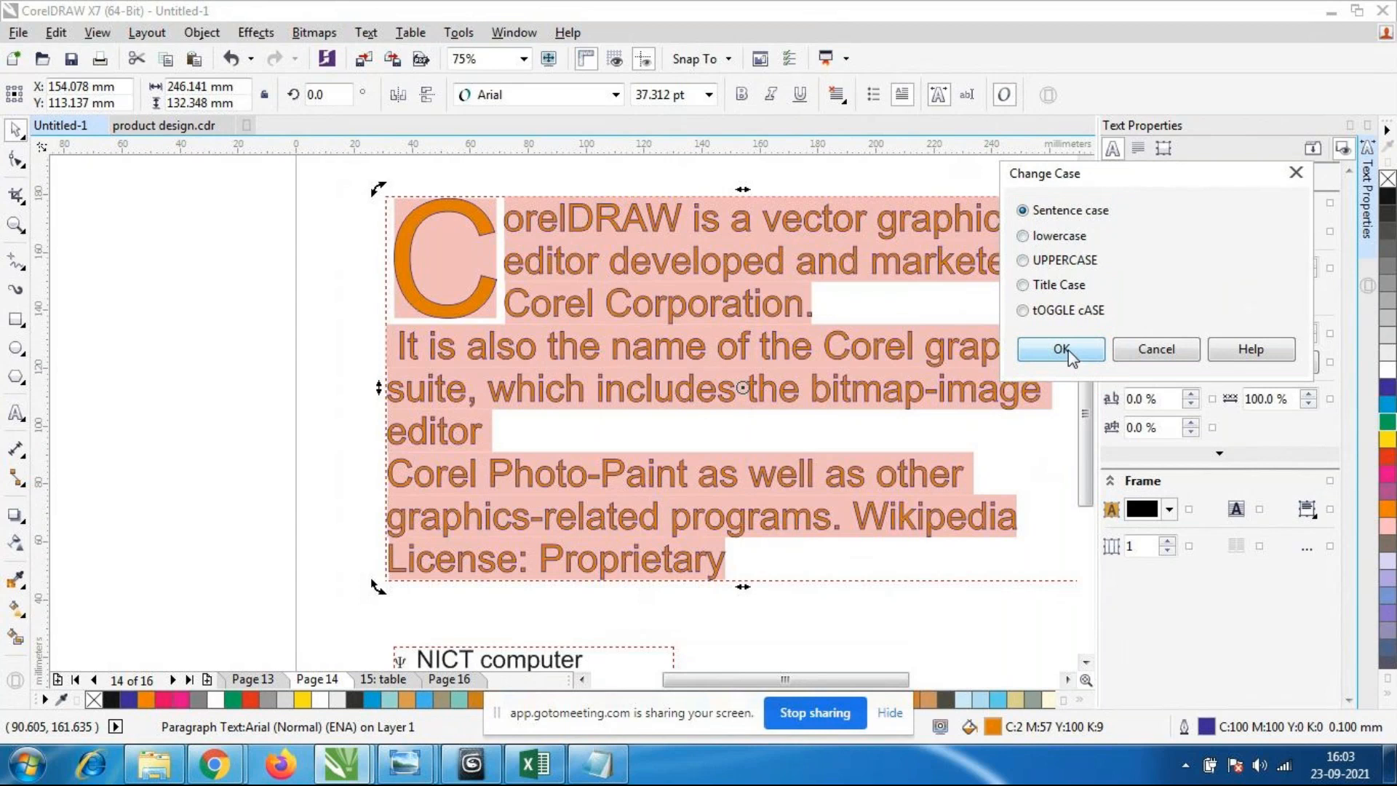
Change the case of the large CorelDRAW paragraph text to lowercase.
{"action": "left_click_drag", "start_coordinate": [1105, 170], "coordinate": [890, 288]}
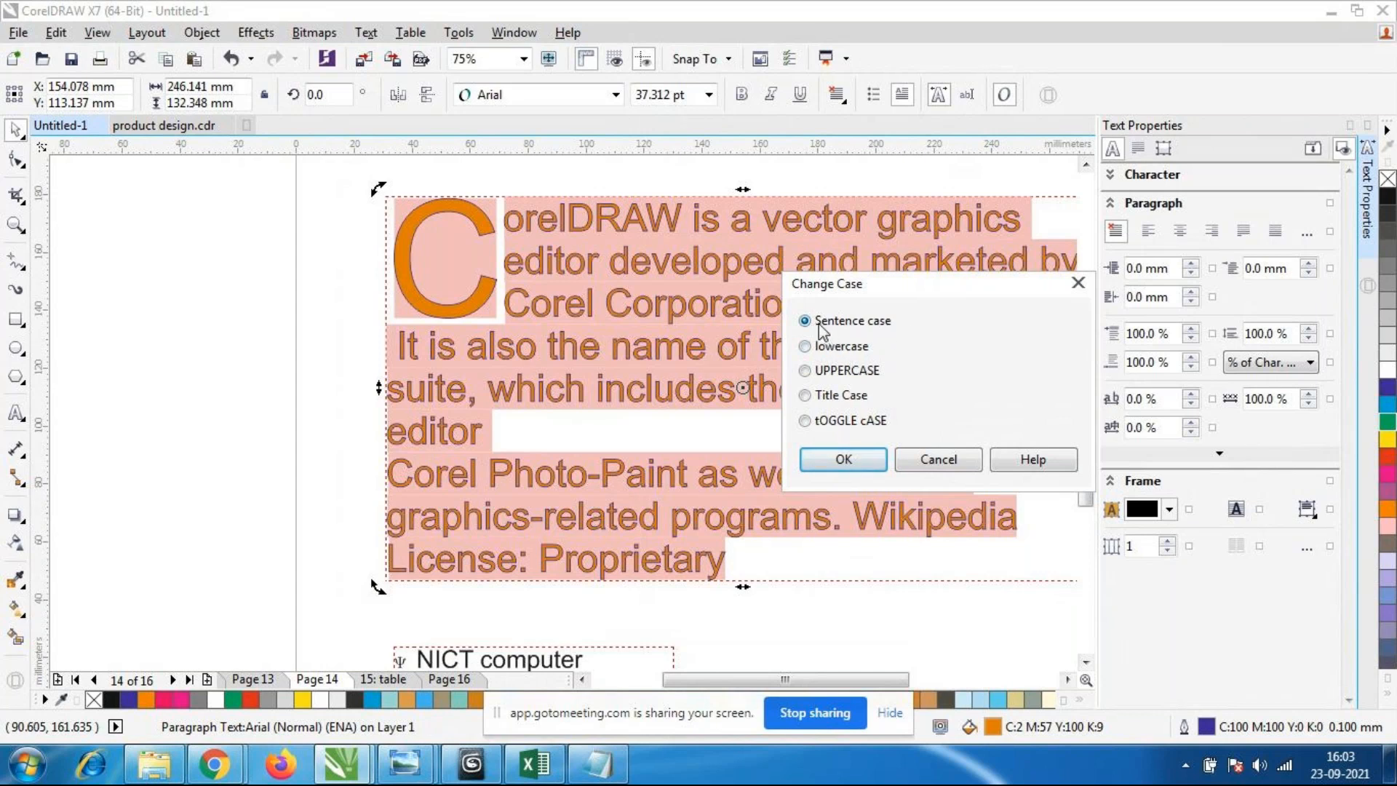
{"action": "left_click", "coordinate": [806, 346]}
{"action": "left_click", "coordinate": [849, 470]}
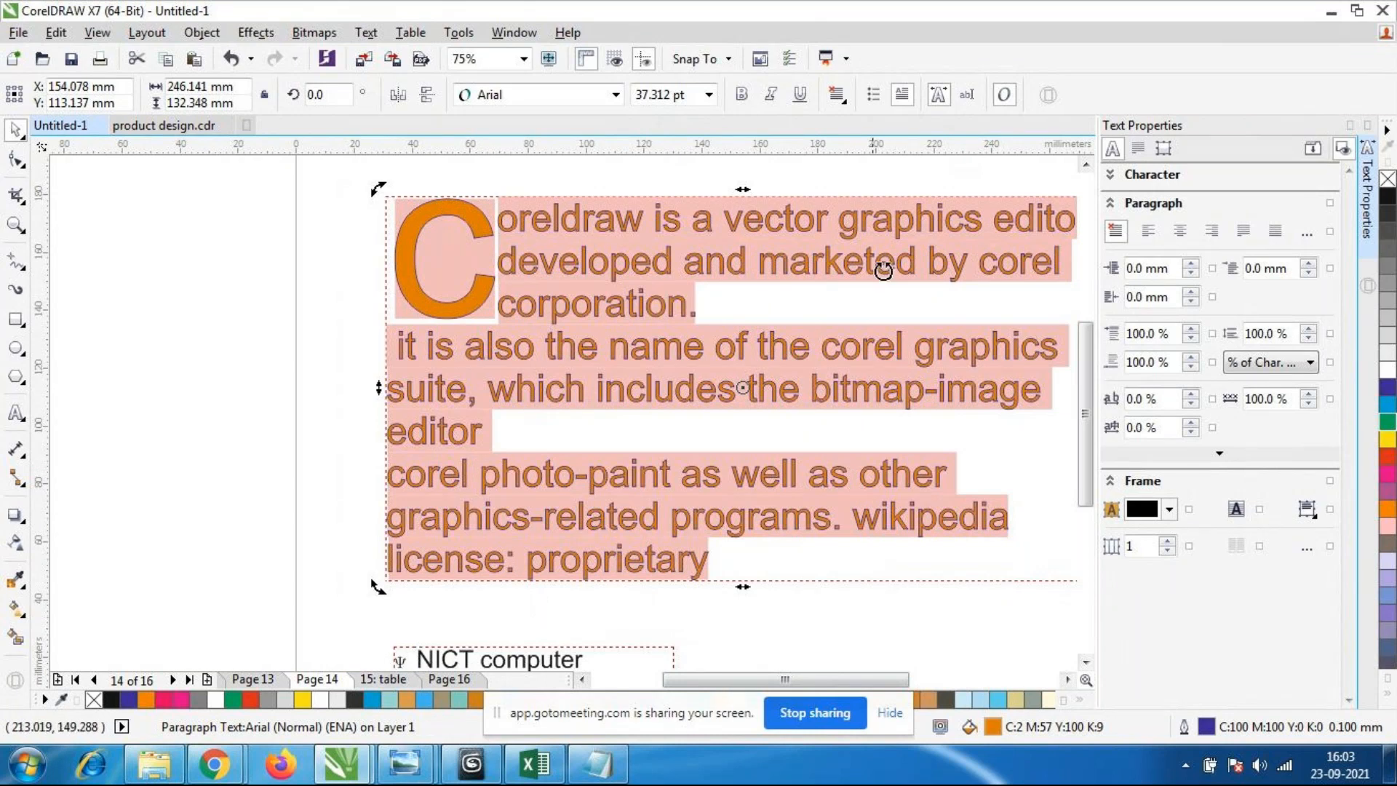
{"action": "scroll", "coordinate": [883, 270], "scroll_direction": "down", "scroll_amount": 1}
{"action": "scroll", "coordinate": [655, 259], "scroll_direction": "up", "scroll_amount": 1}
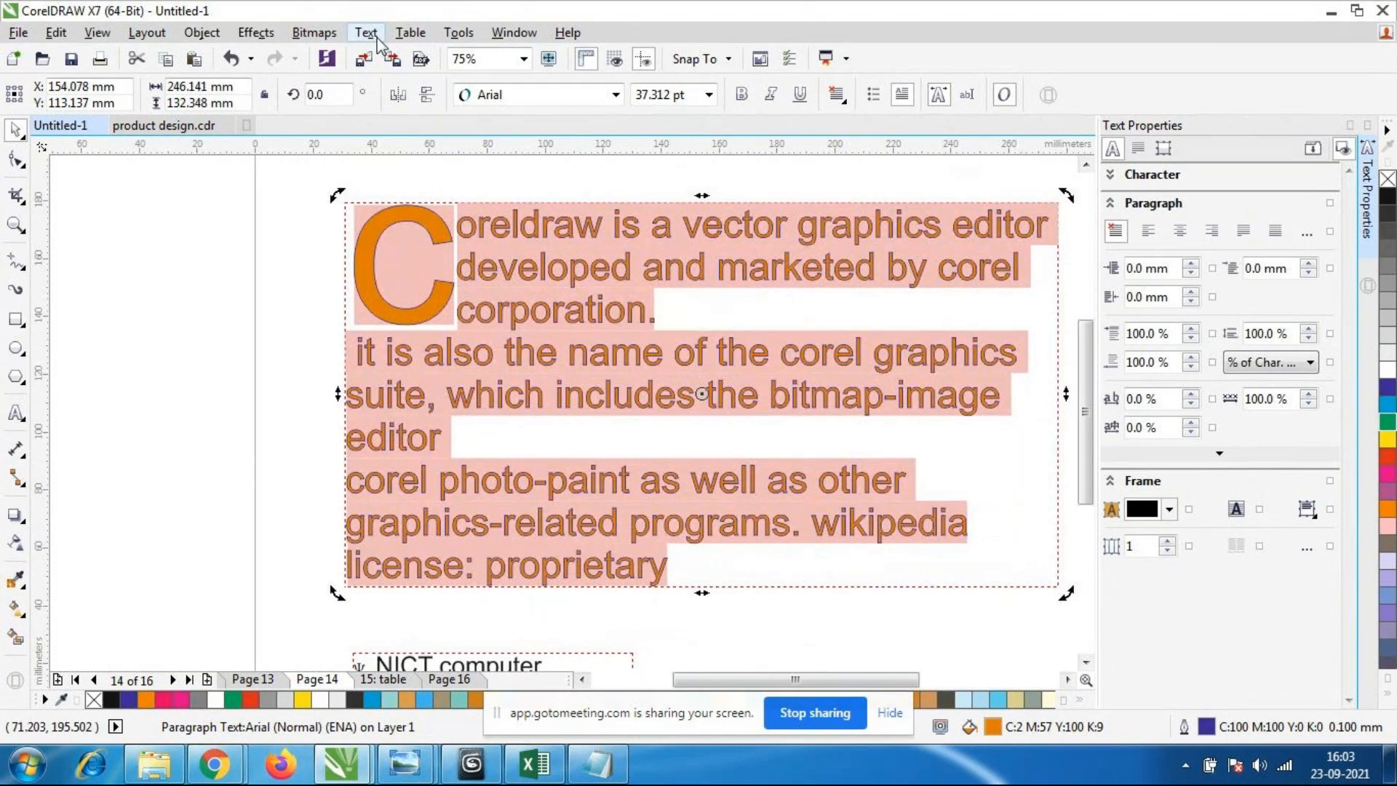
Change the case of the CorelDRAW paragraph text to UPPERCASE.
{"action": "left_click", "coordinate": [376, 36]}
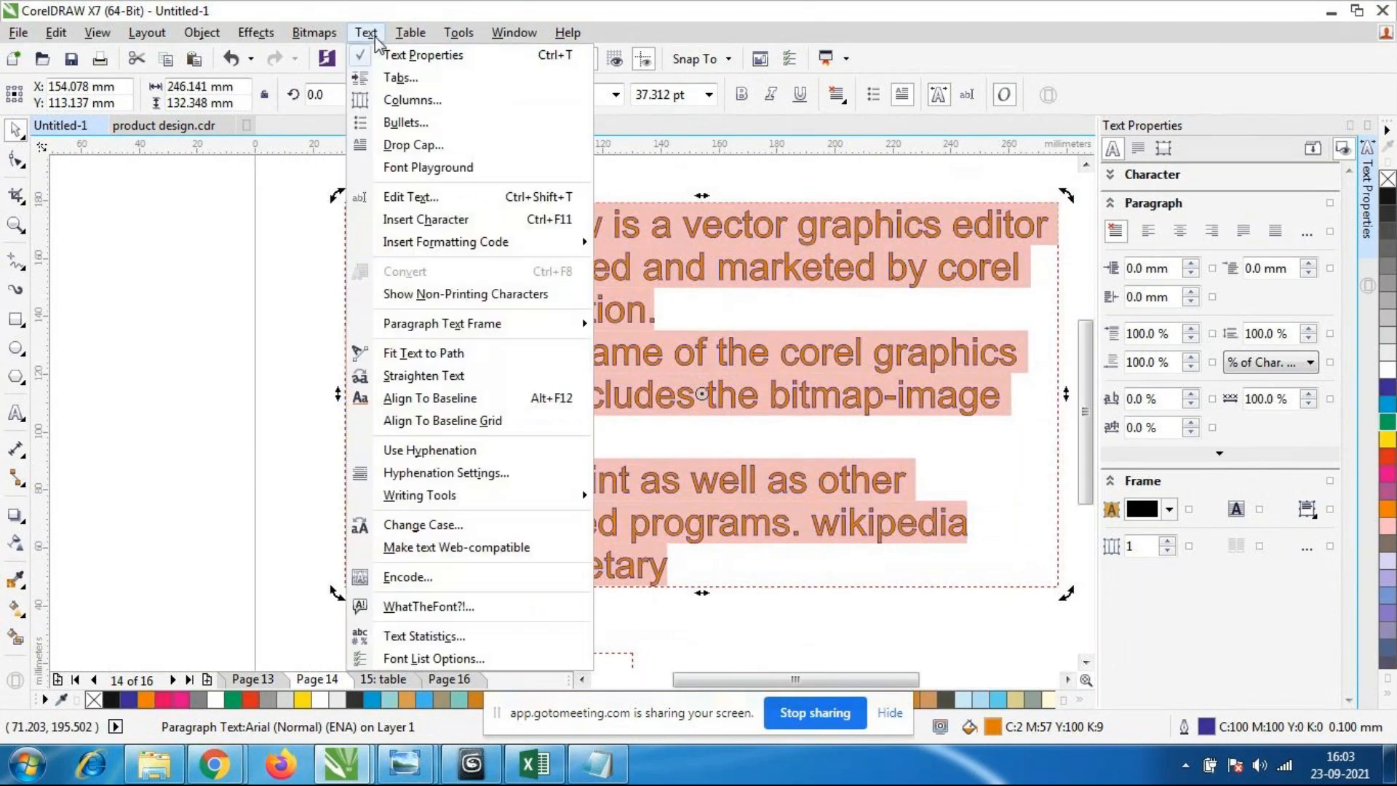
{"action": "left_click", "coordinate": [421, 530]}
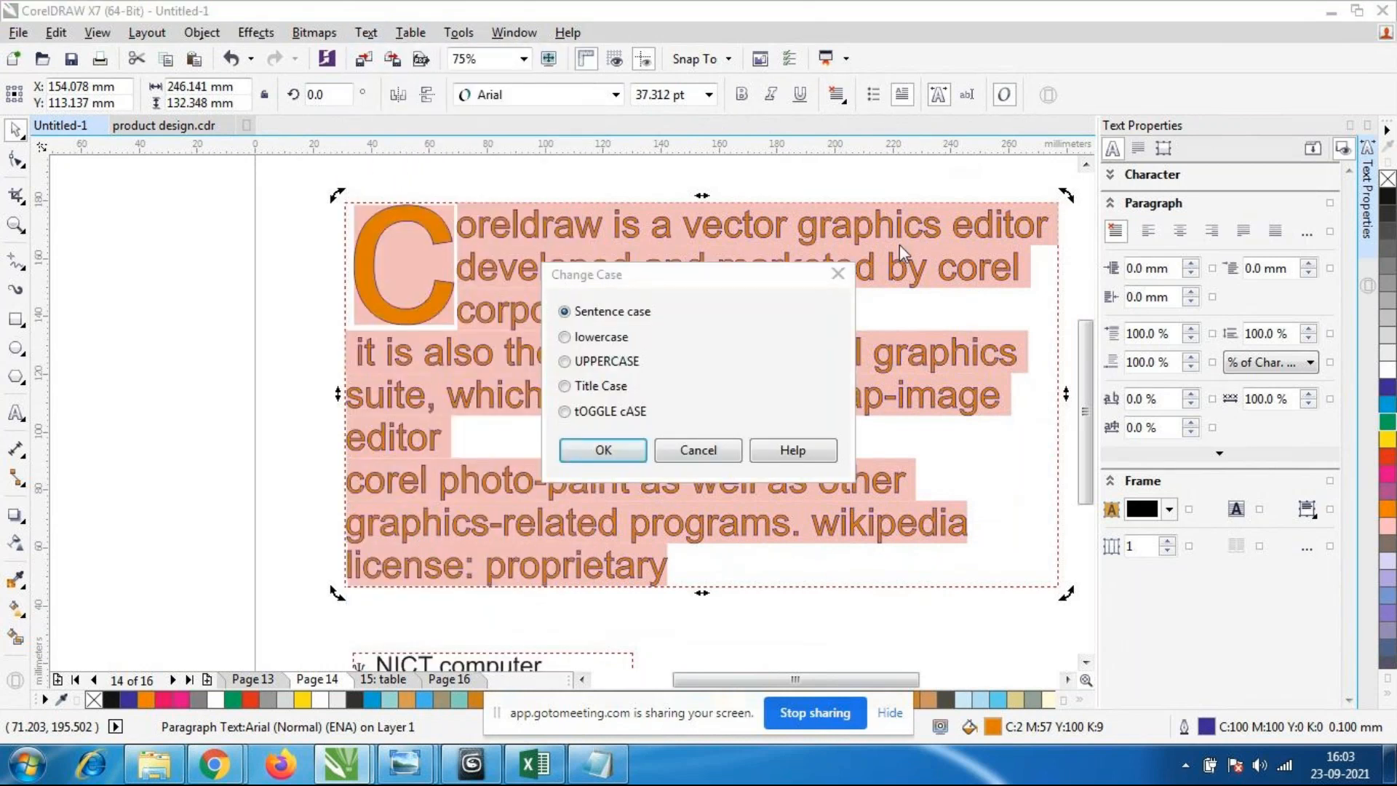
{"action": "left_click_drag", "start_coordinate": [714, 283], "coordinate": [1061, 246]}
{"action": "left_click", "coordinate": [946, 325]}
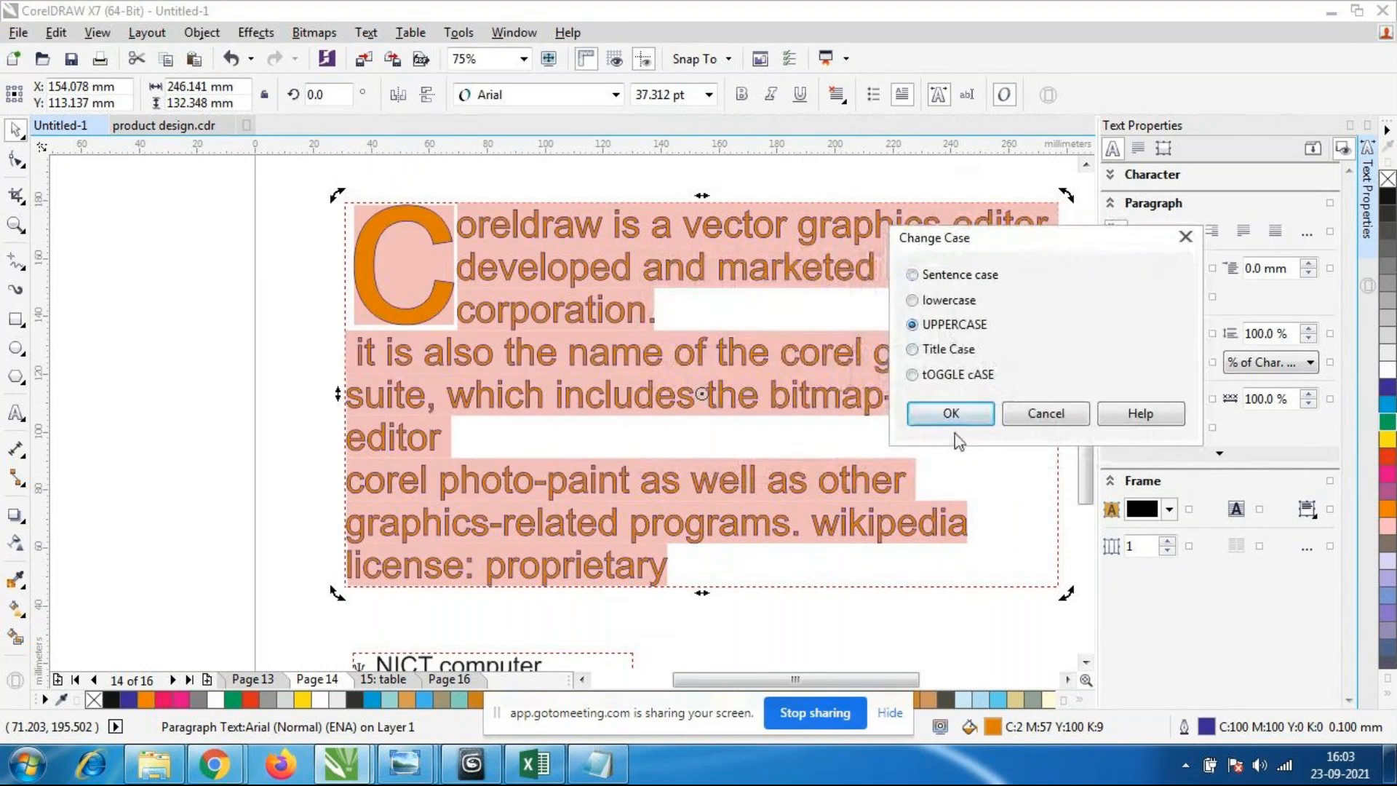
{"action": "left_click", "coordinate": [951, 415]}
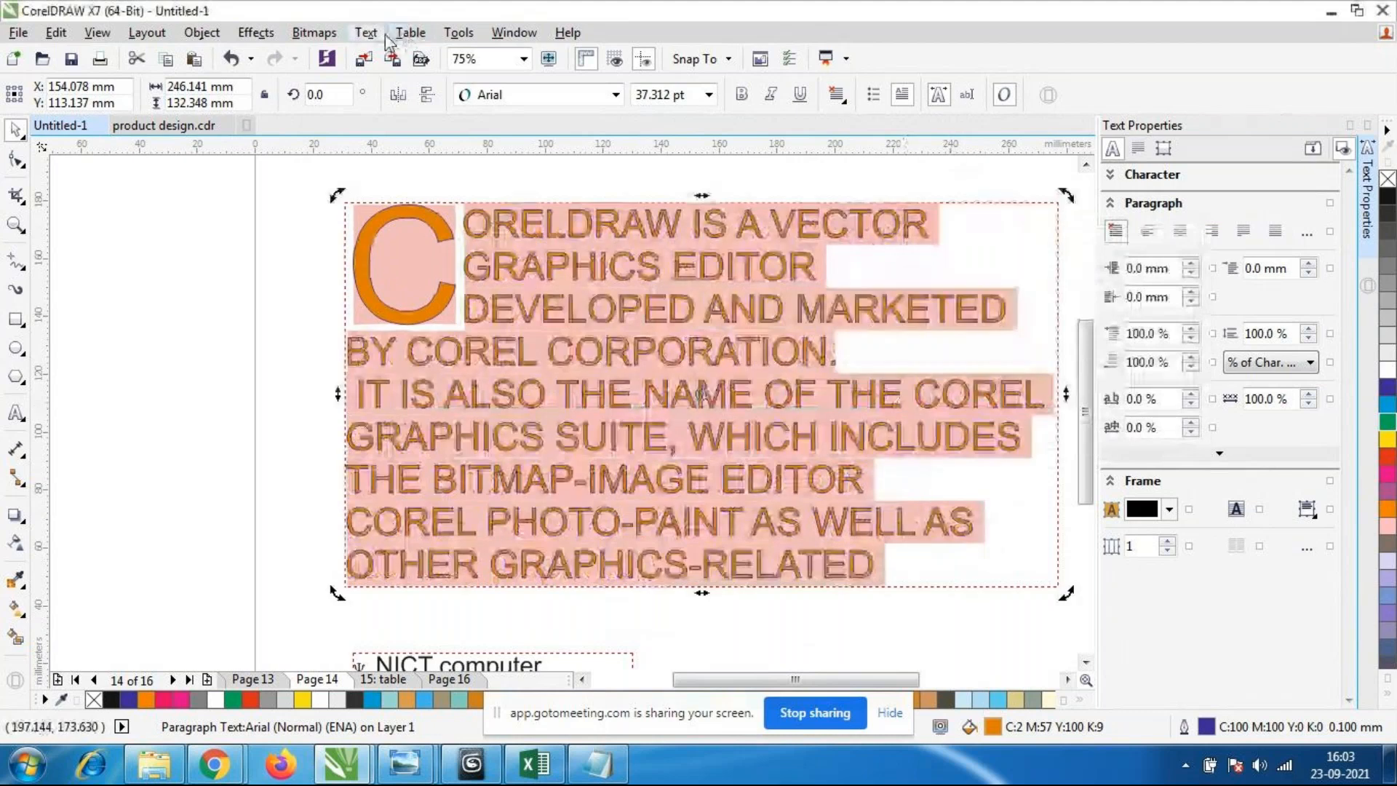
Change the CorelDRAW paragraph to Title Case and inspect the capitalised words up close.
{"action": "left_click", "coordinate": [367, 33]}
{"action": "left_click", "coordinate": [428, 526]}
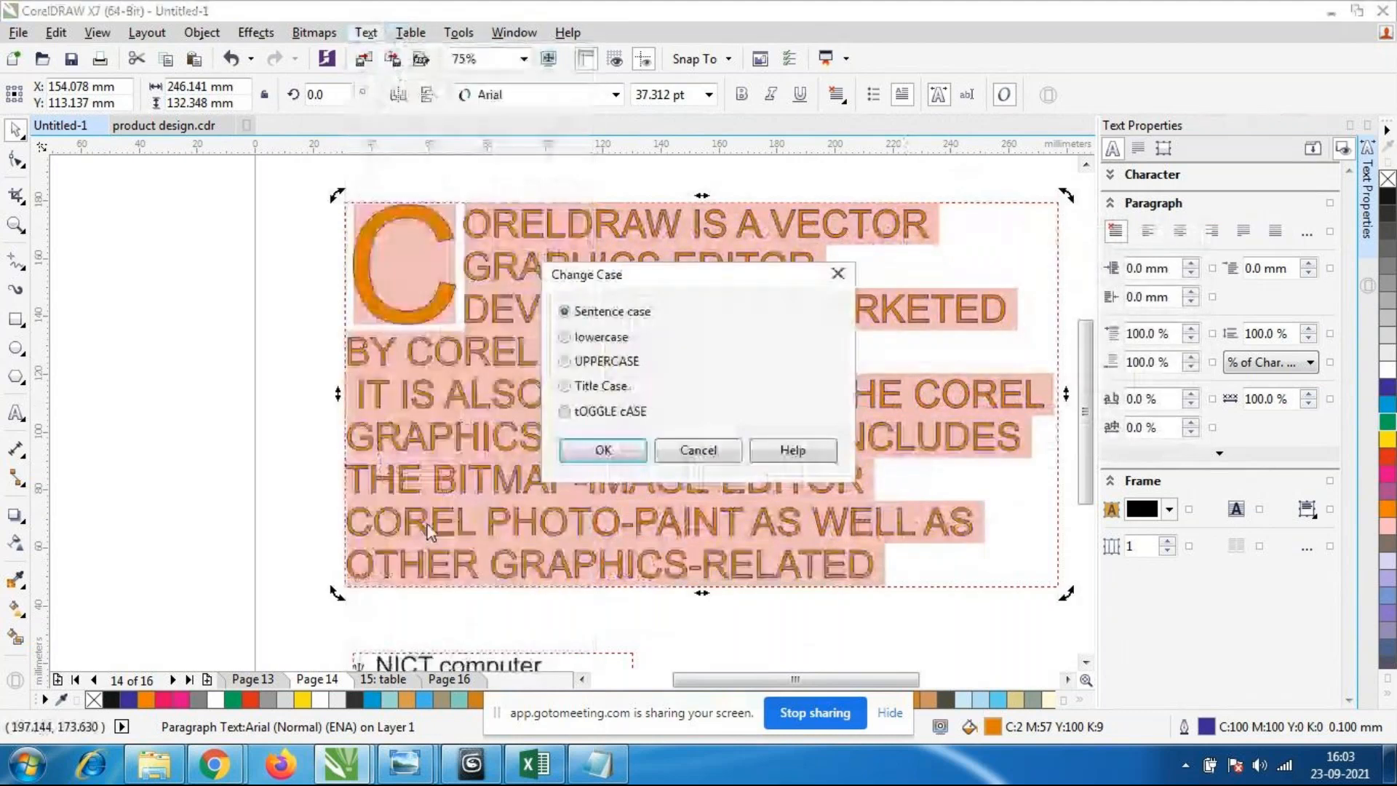
{"action": "left_click", "coordinate": [565, 386]}
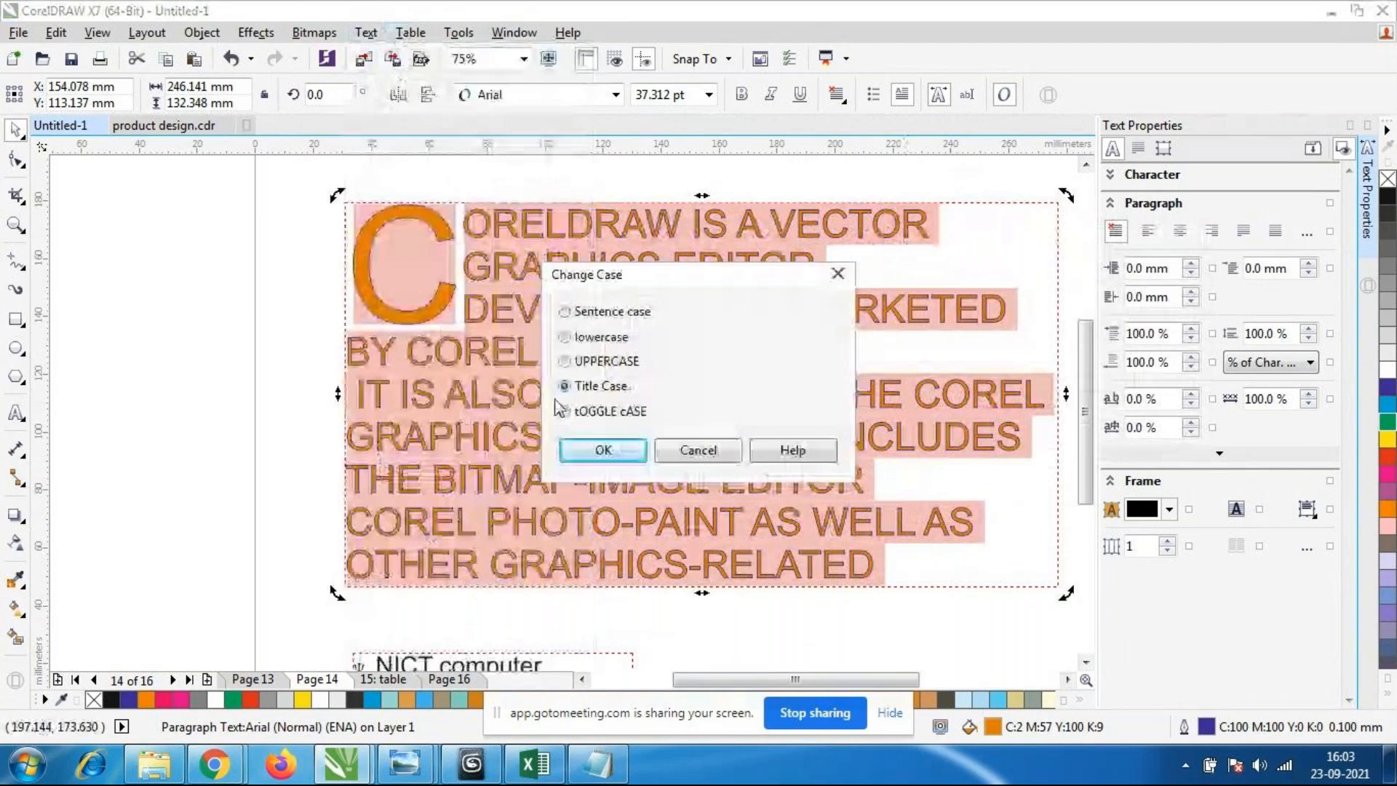
{"action": "left_click_drag", "start_coordinate": [711, 275], "coordinate": [873, 269]}
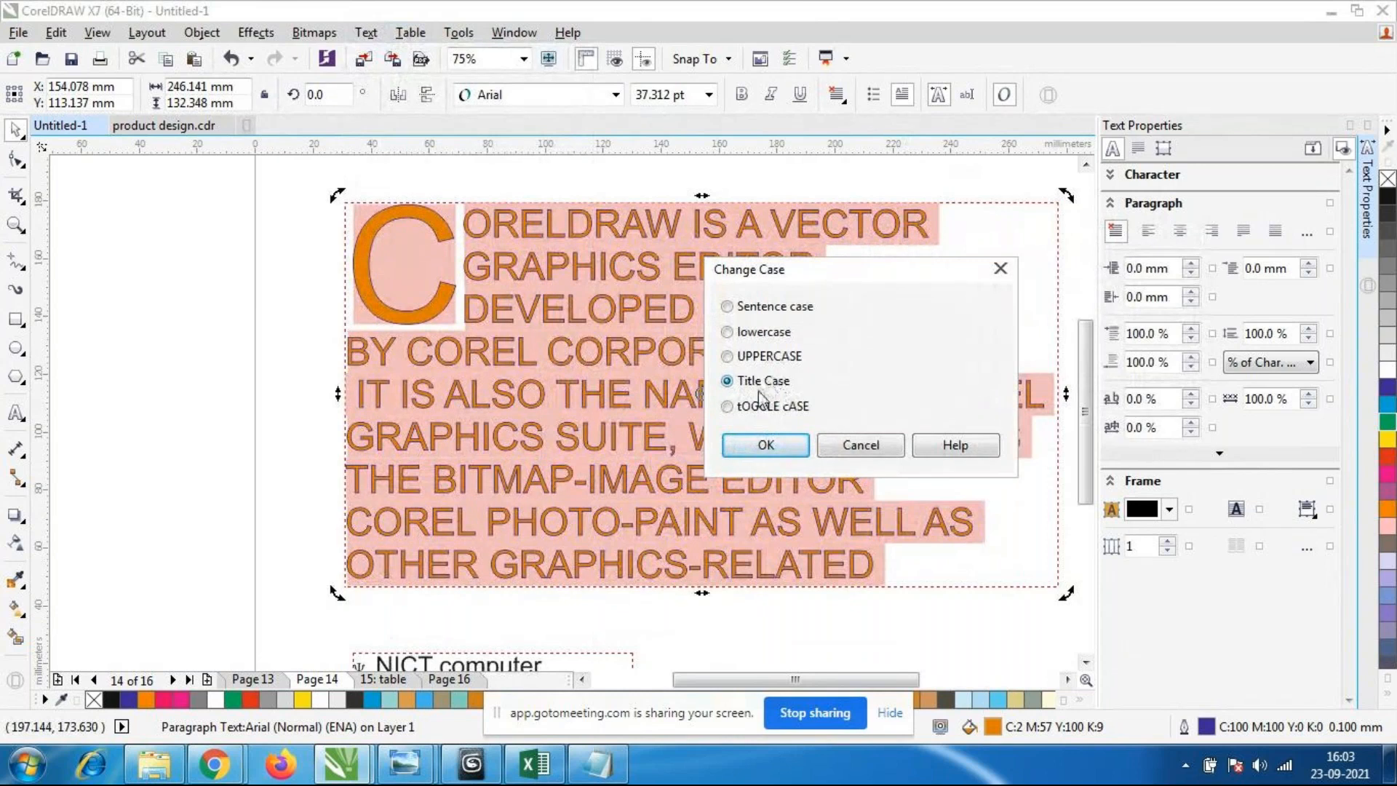
{"action": "left_click", "coordinate": [773, 444]}
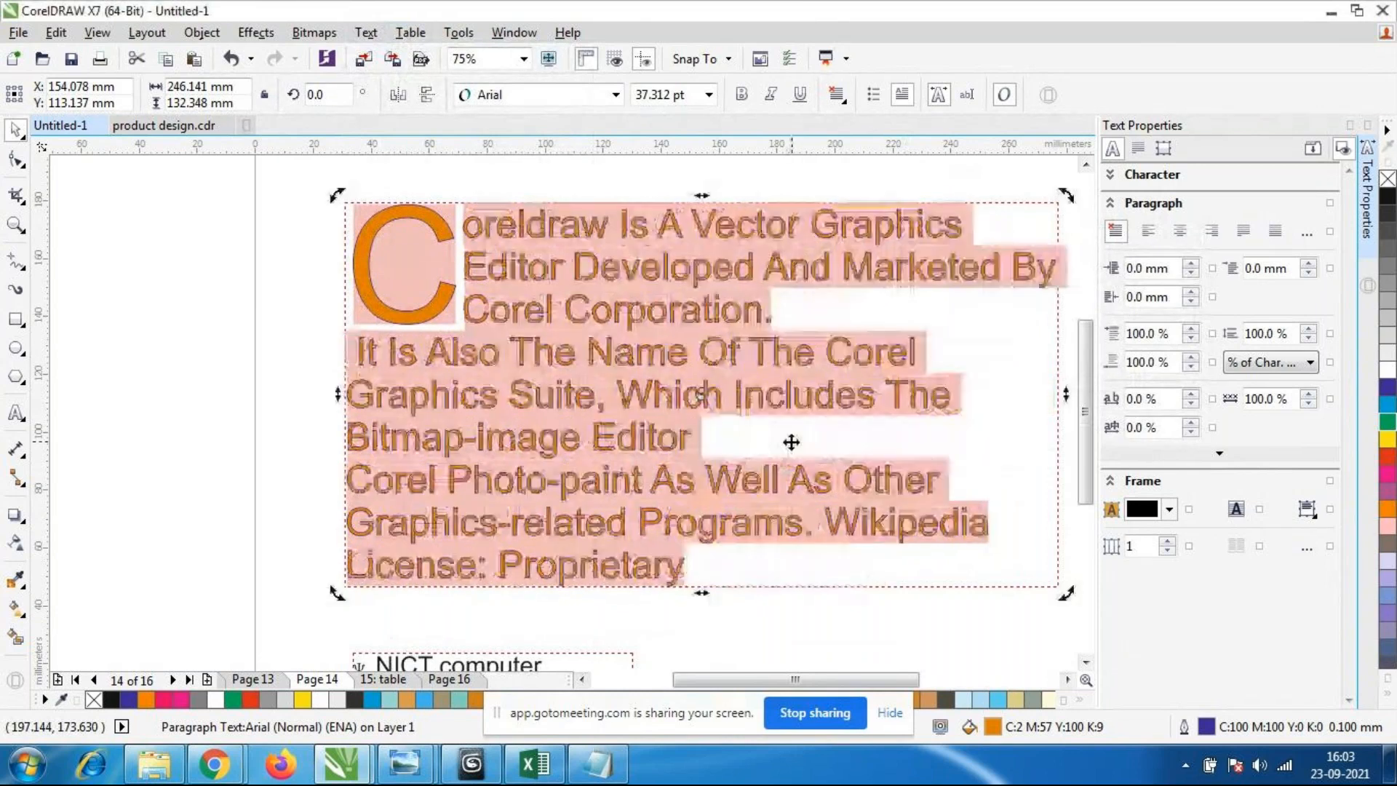
{"action": "scroll", "coordinate": [590, 237], "scroll_direction": "up", "scroll_amount": 2}
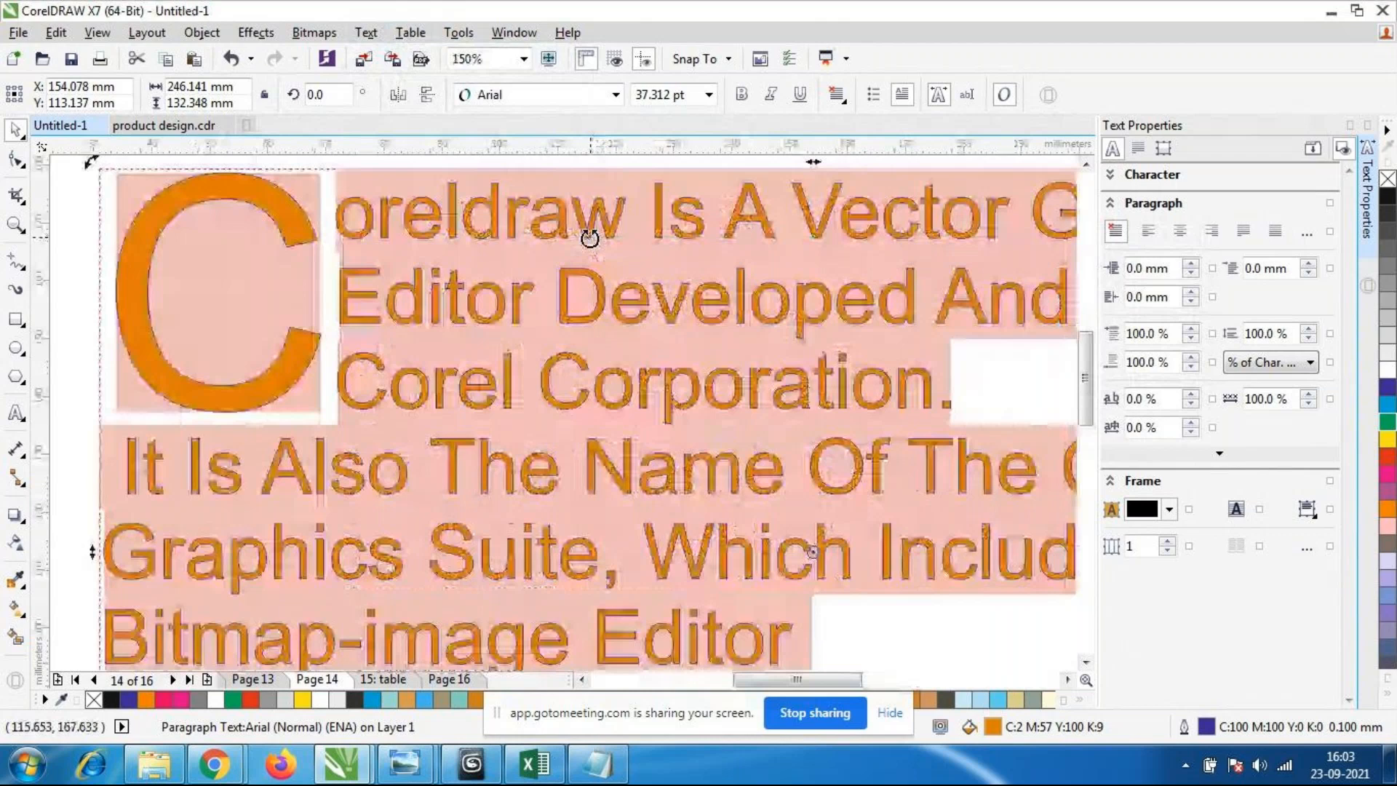
{"action": "scroll", "coordinate": [589, 238], "scroll_direction": "down", "scroll_amount": 2}
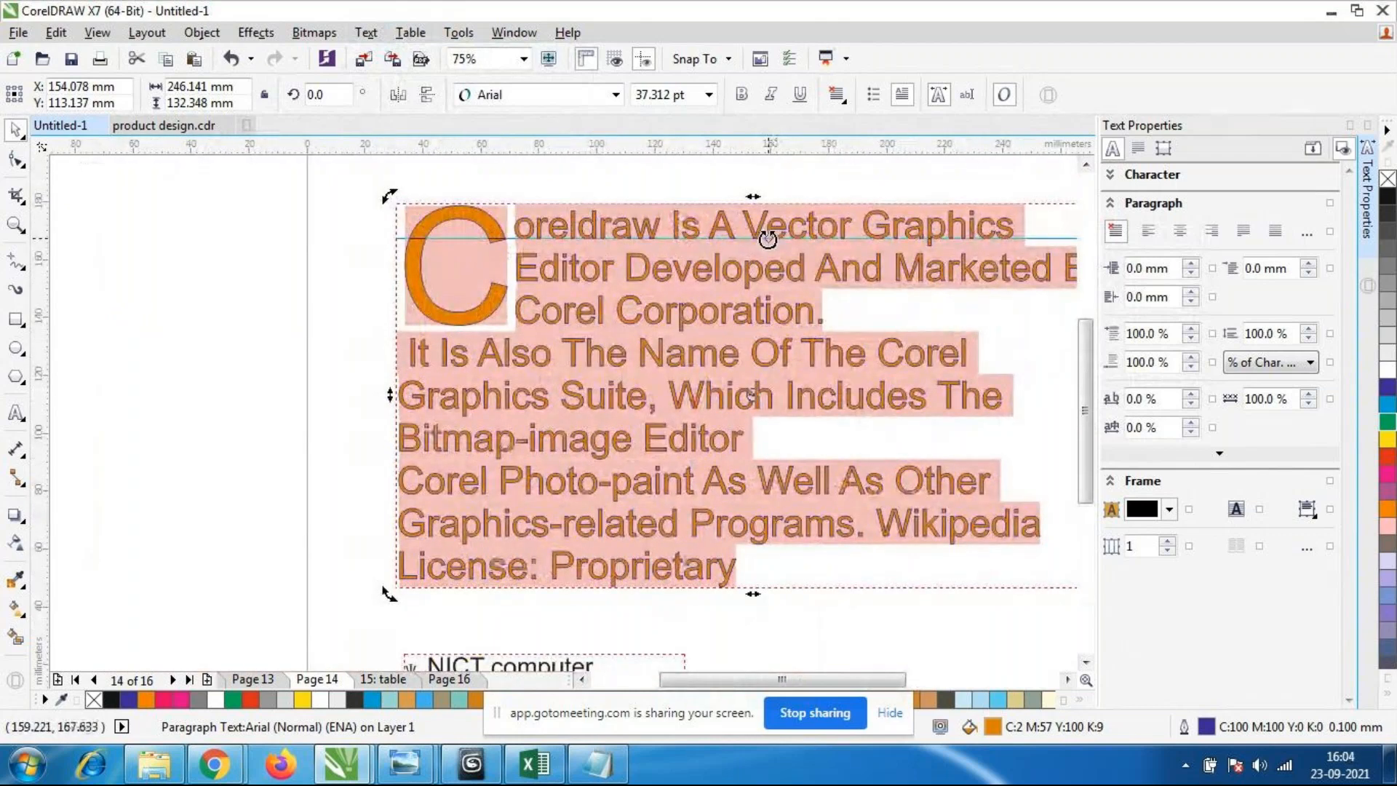
{"action": "scroll", "coordinate": [800, 222], "scroll_direction": "up", "scroll_amount": 2}
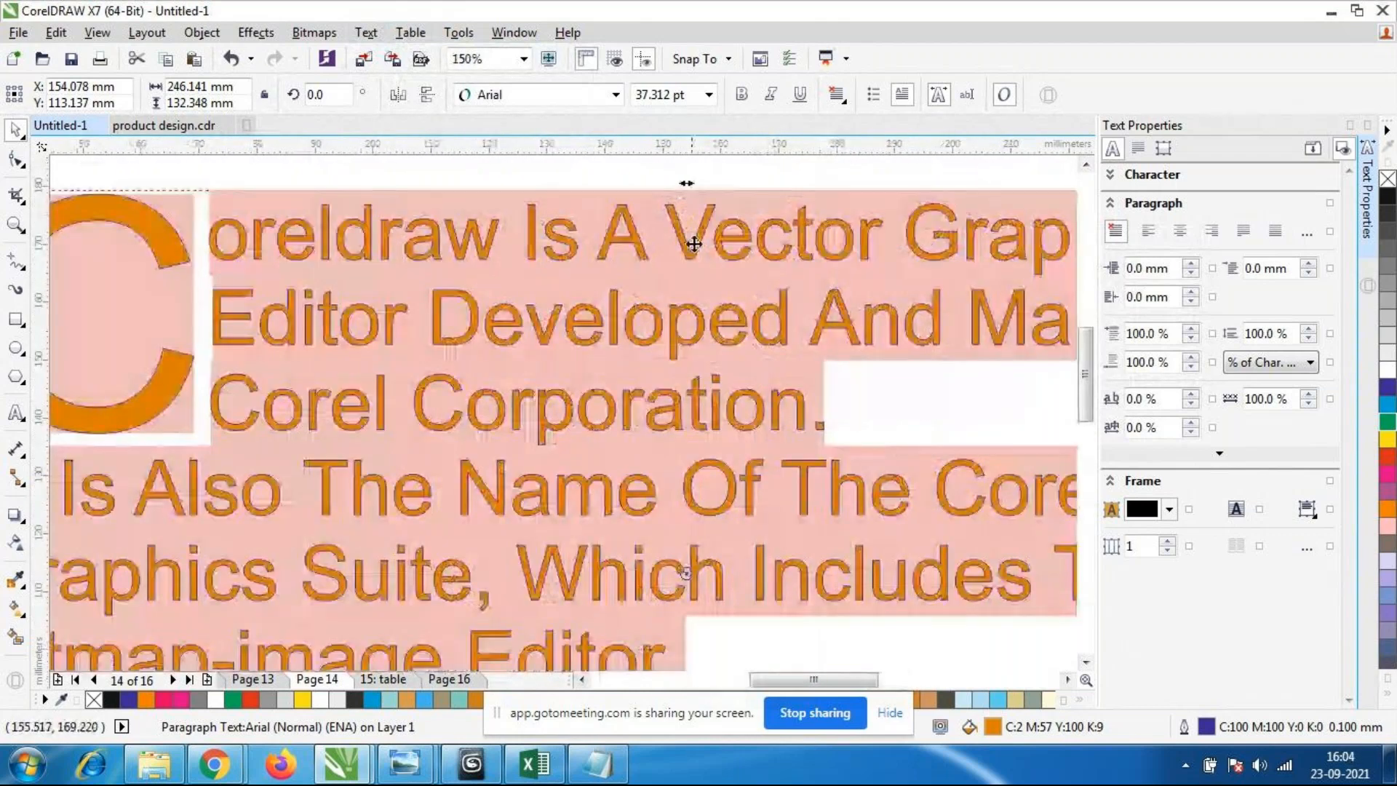
{"action": "scroll", "coordinate": [711, 230], "scroll_direction": "down", "scroll_amount": 2}
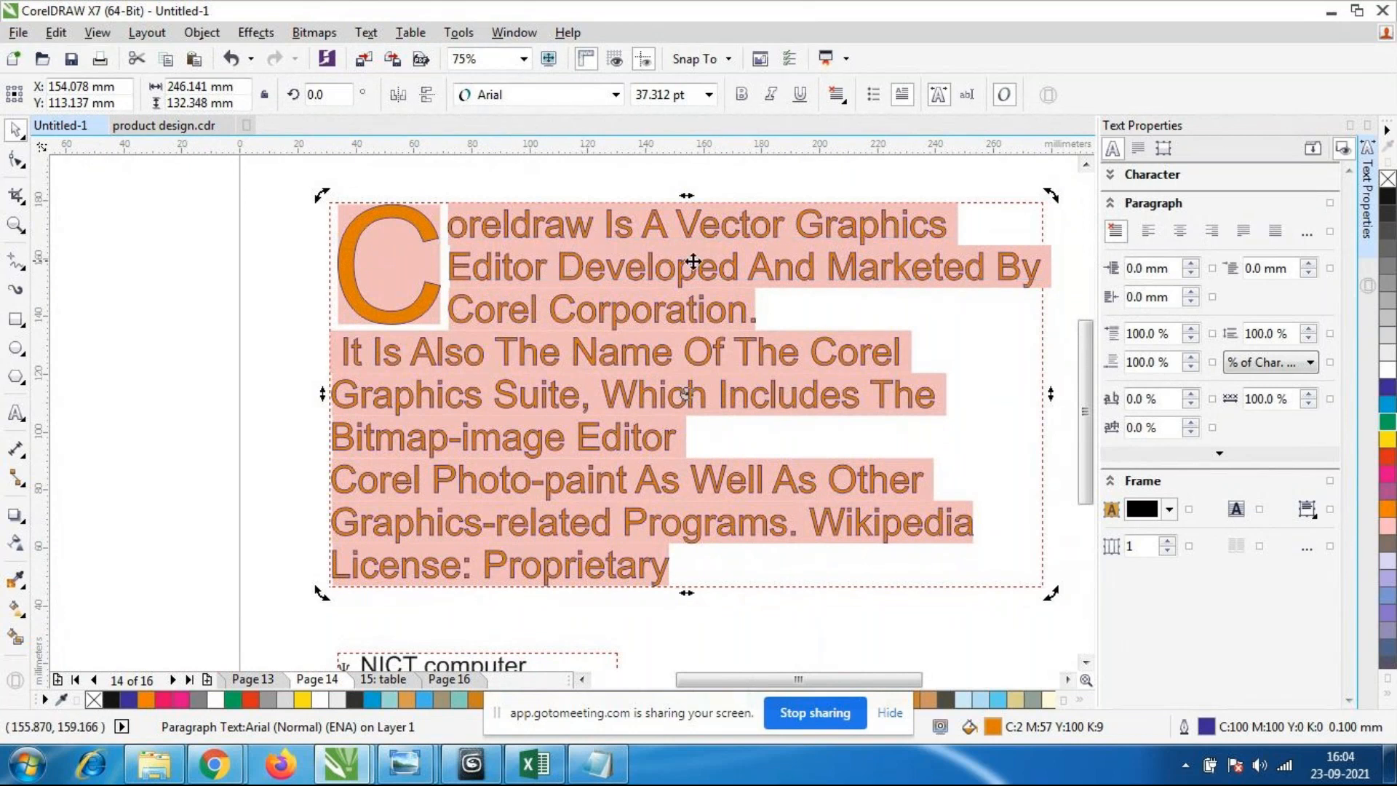
Apply the tOGGLE cASE option to the CorelDRAW paragraph text and inspect the lettering up close.
{"action": "left_click", "coordinate": [367, 33]}
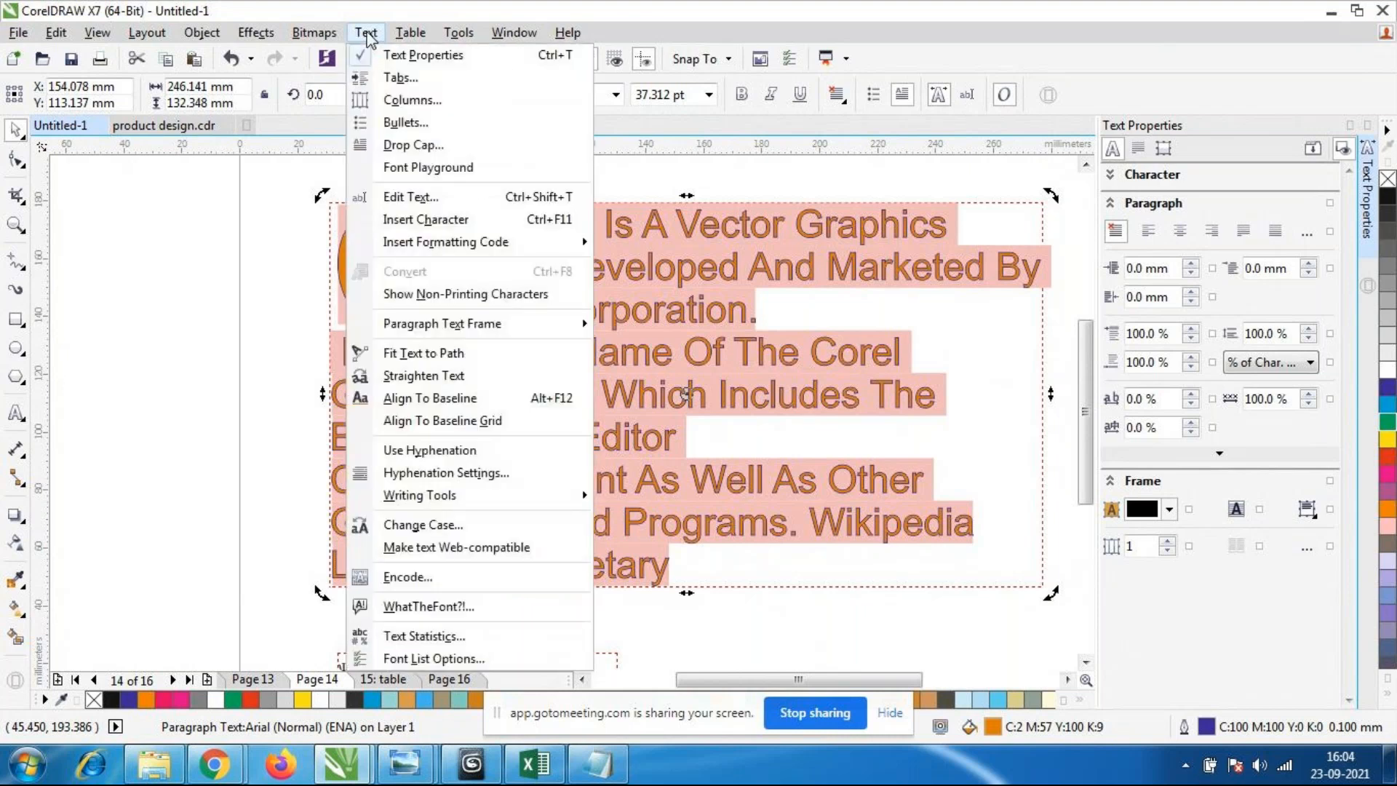
{"action": "left_click", "coordinate": [413, 530]}
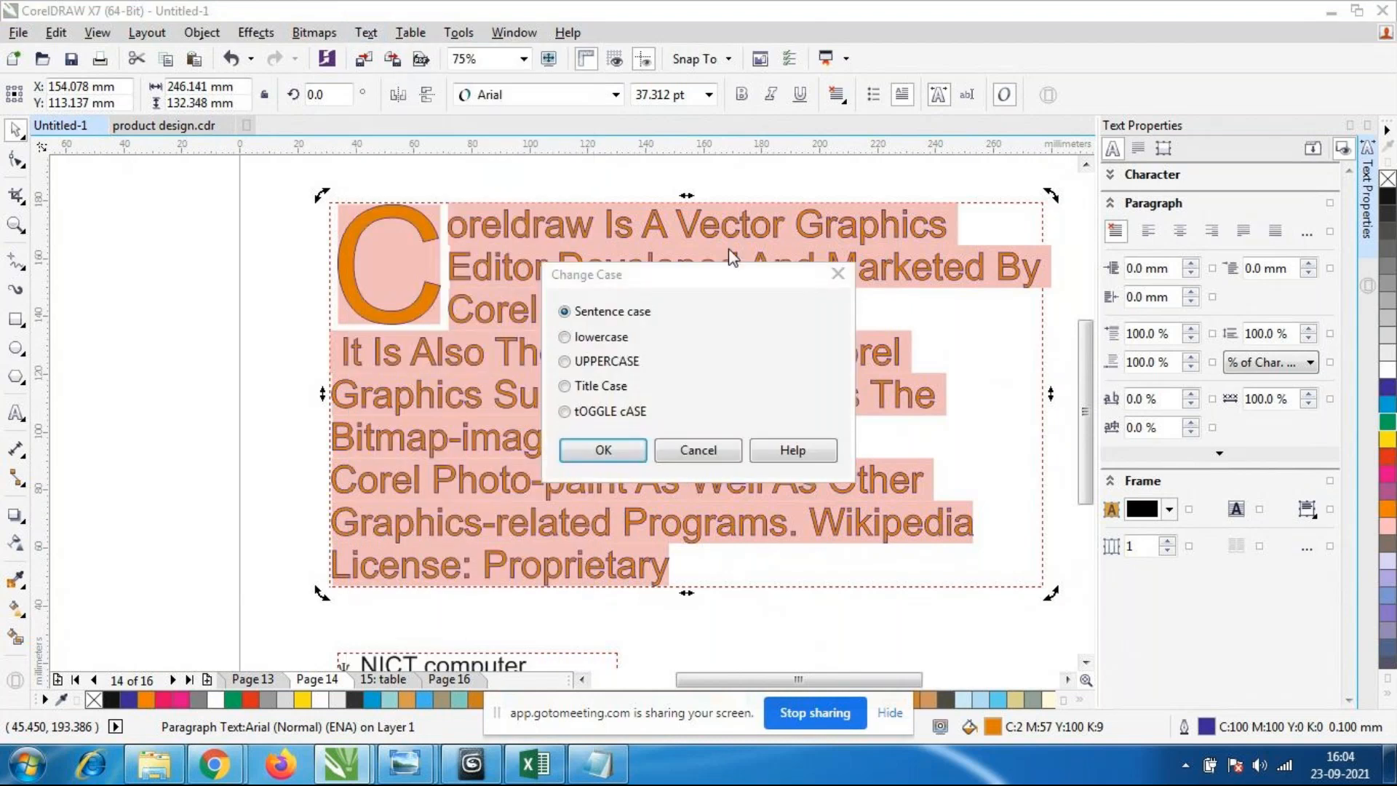
{"action": "left_click_drag", "start_coordinate": [696, 274], "coordinate": [1192, 168]}
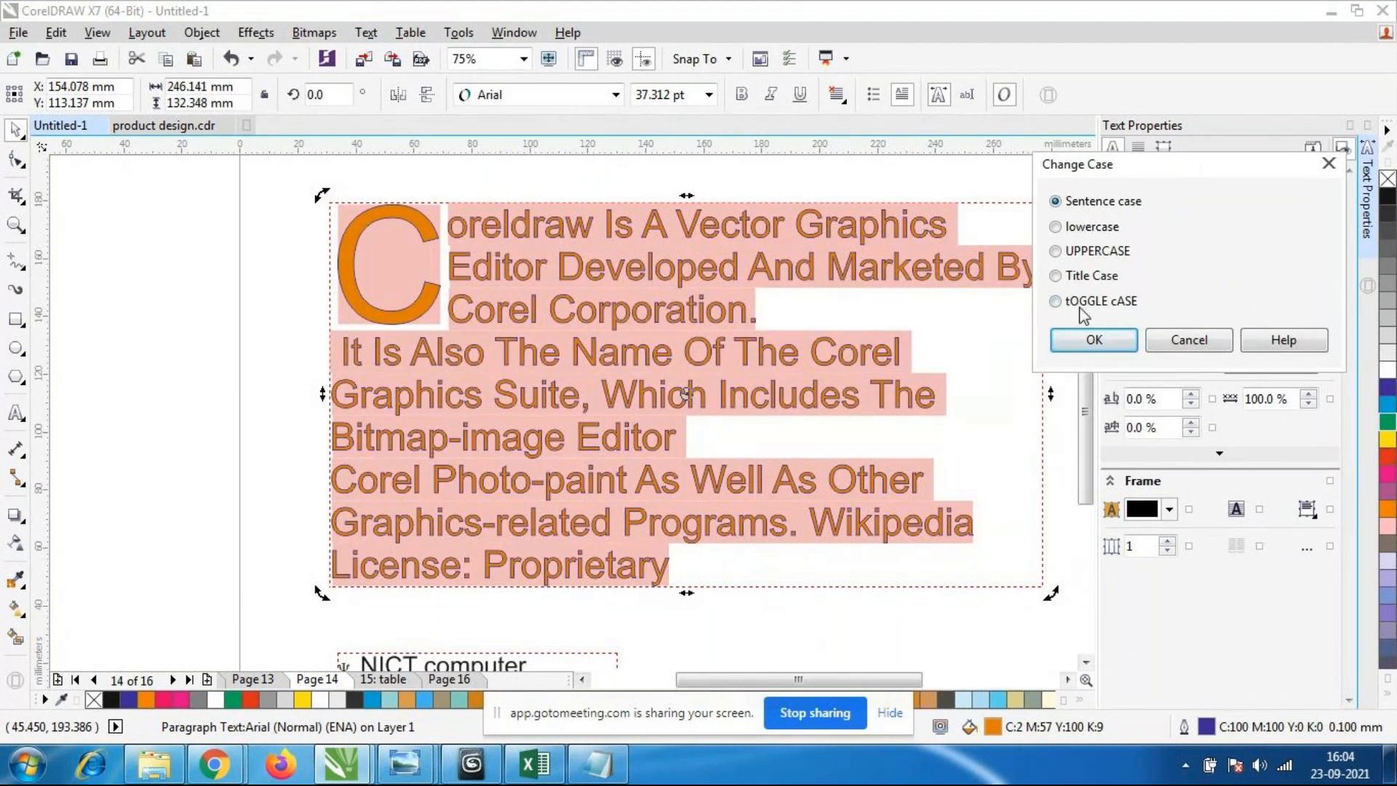
{"action": "left_click", "coordinate": [1058, 301]}
{"action": "left_click", "coordinate": [1092, 340]}
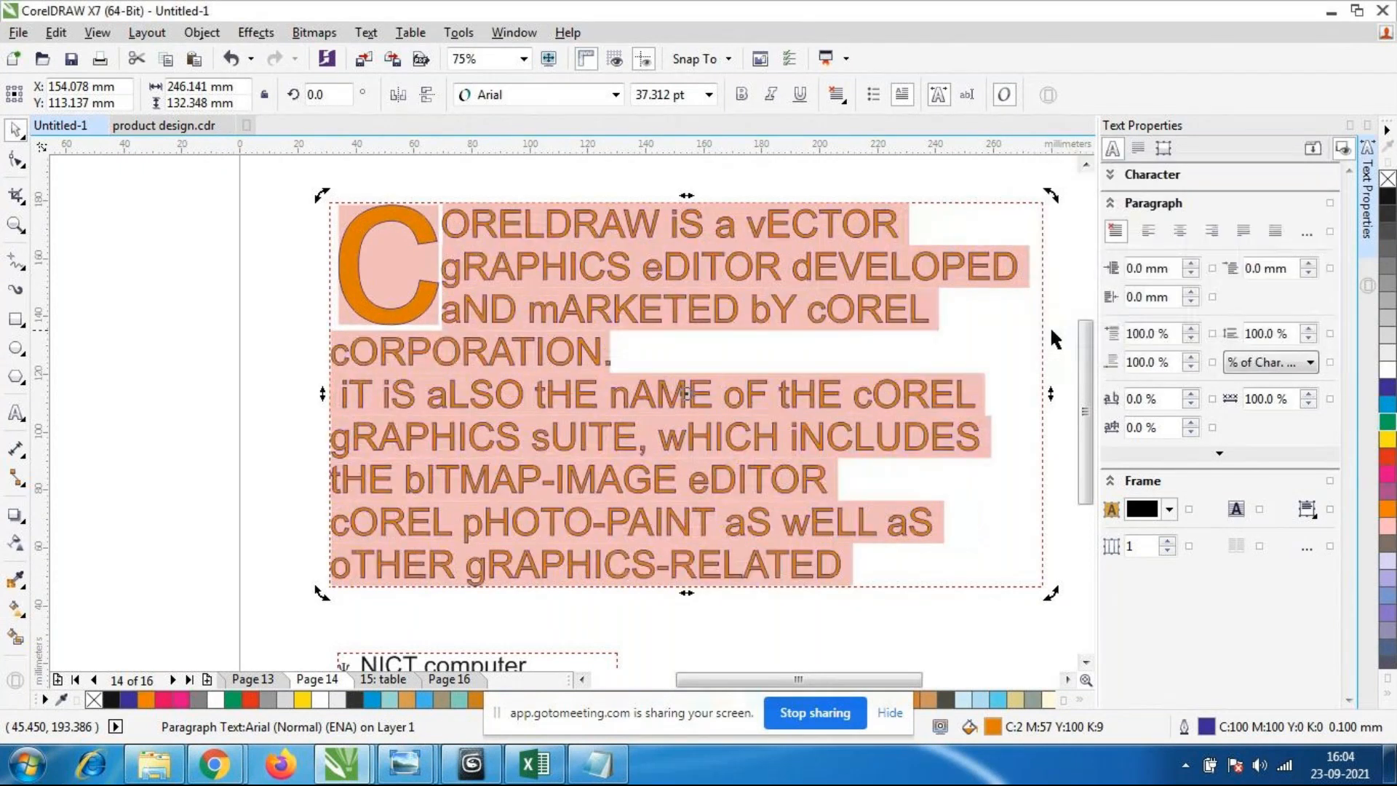
{"action": "scroll", "coordinate": [595, 233], "scroll_direction": "down", "scroll_amount": 1}
{"action": "scroll", "coordinate": [685, 219], "scroll_direction": "up", "scroll_amount": 2}
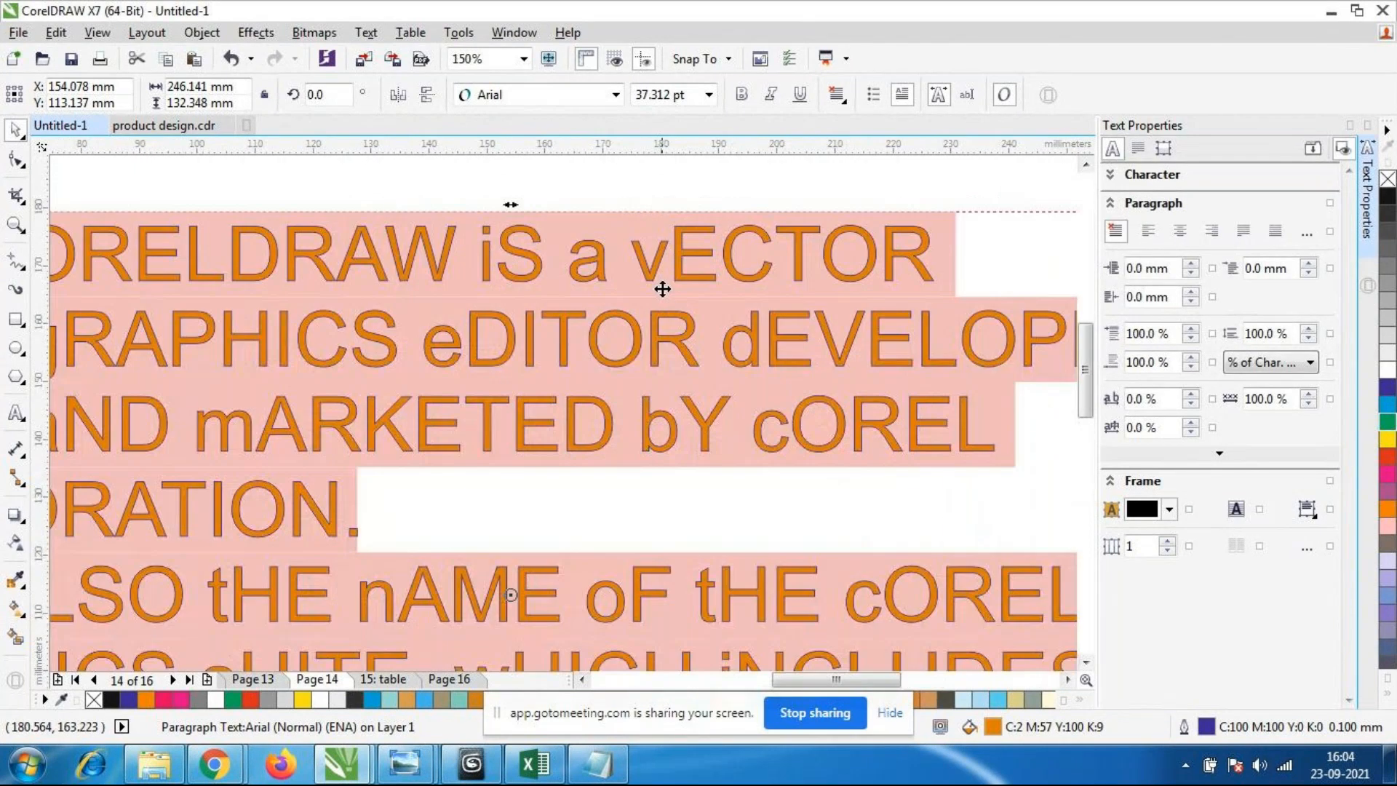
{"action": "scroll", "coordinate": [806, 238], "scroll_direction": "down", "scroll_amount": 1}
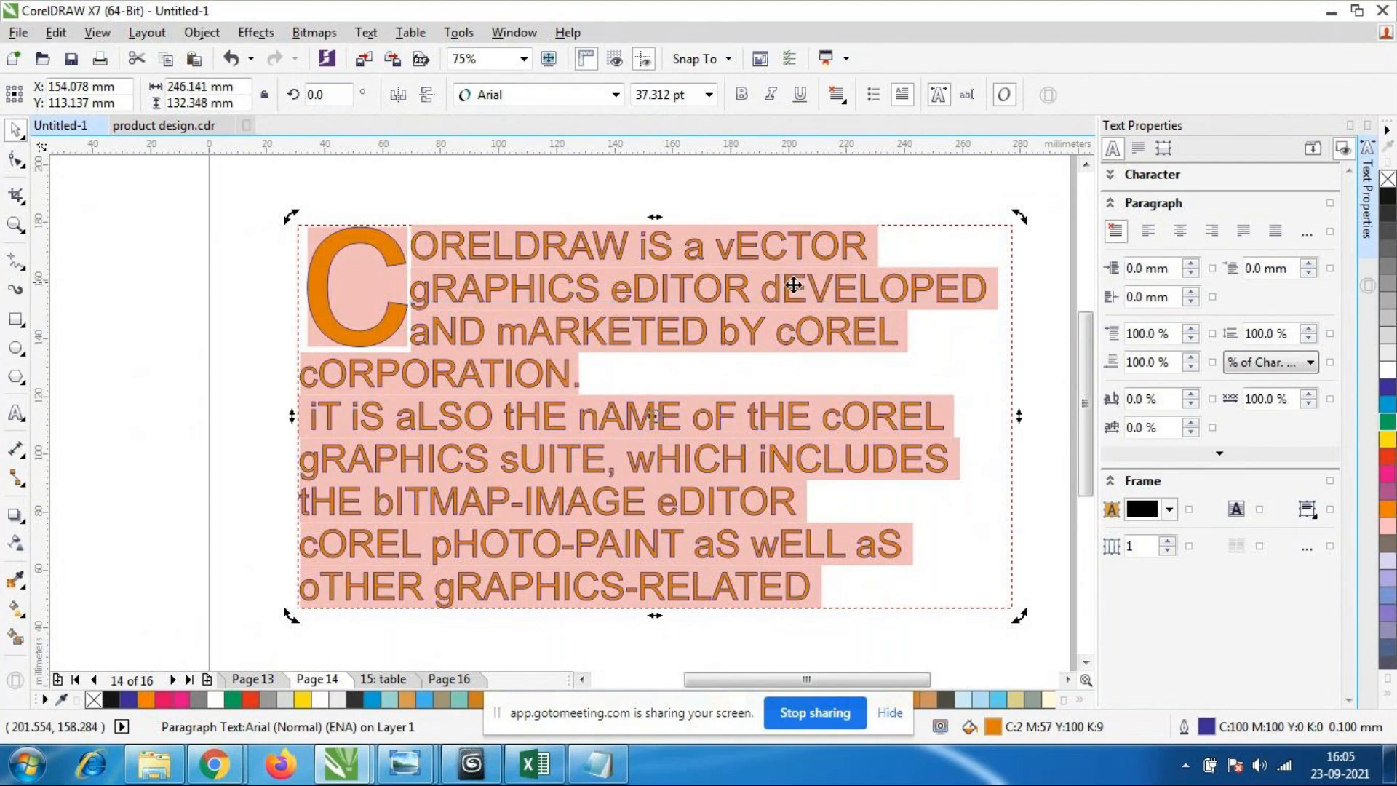
Switch to the GoToMeeting page in Chrome to check the meeting, and return to the Untitled-1 drawing in CorelDRAW.
{"action": "left_click", "coordinate": [365, 32]}
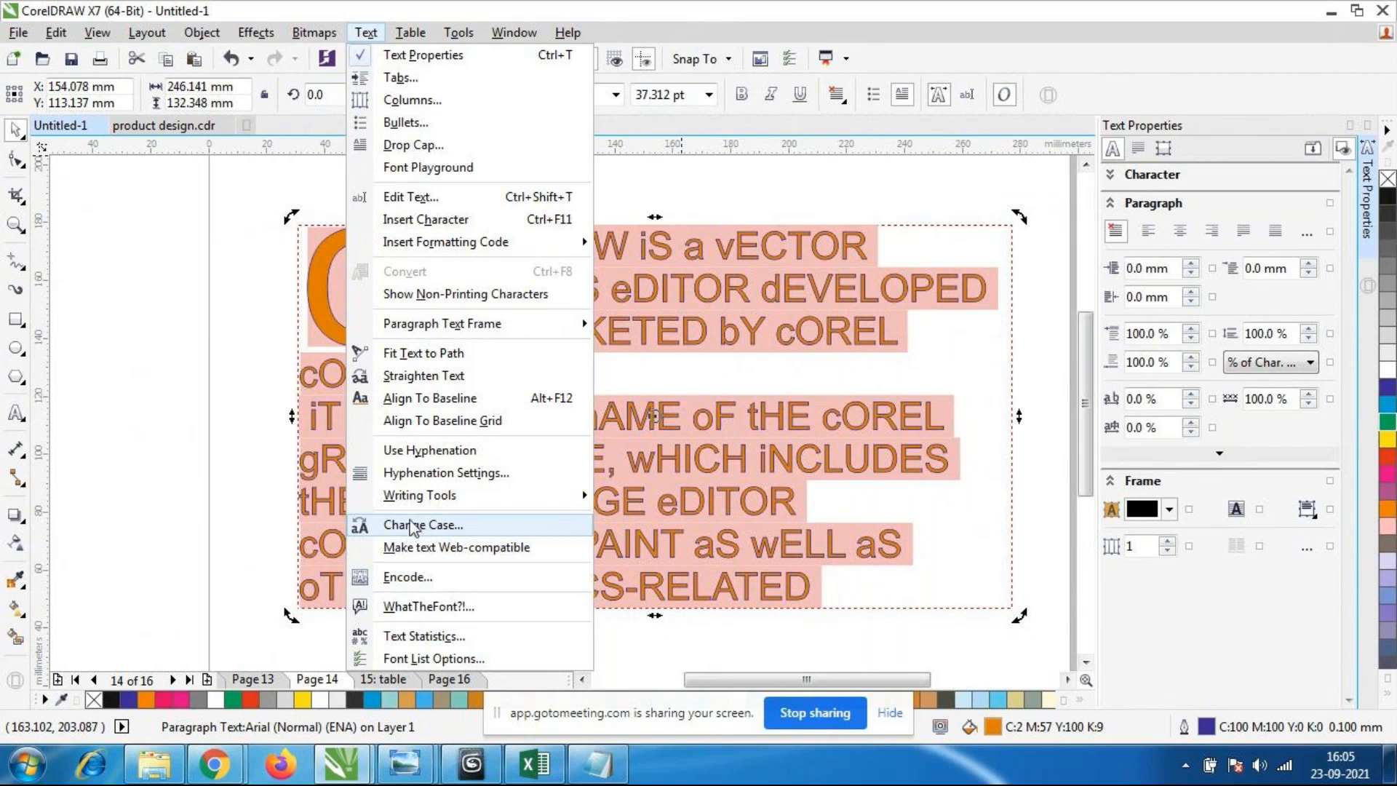
{"action": "left_click", "coordinate": [137, 247]}
{"action": "left_click", "coordinate": [215, 763]}
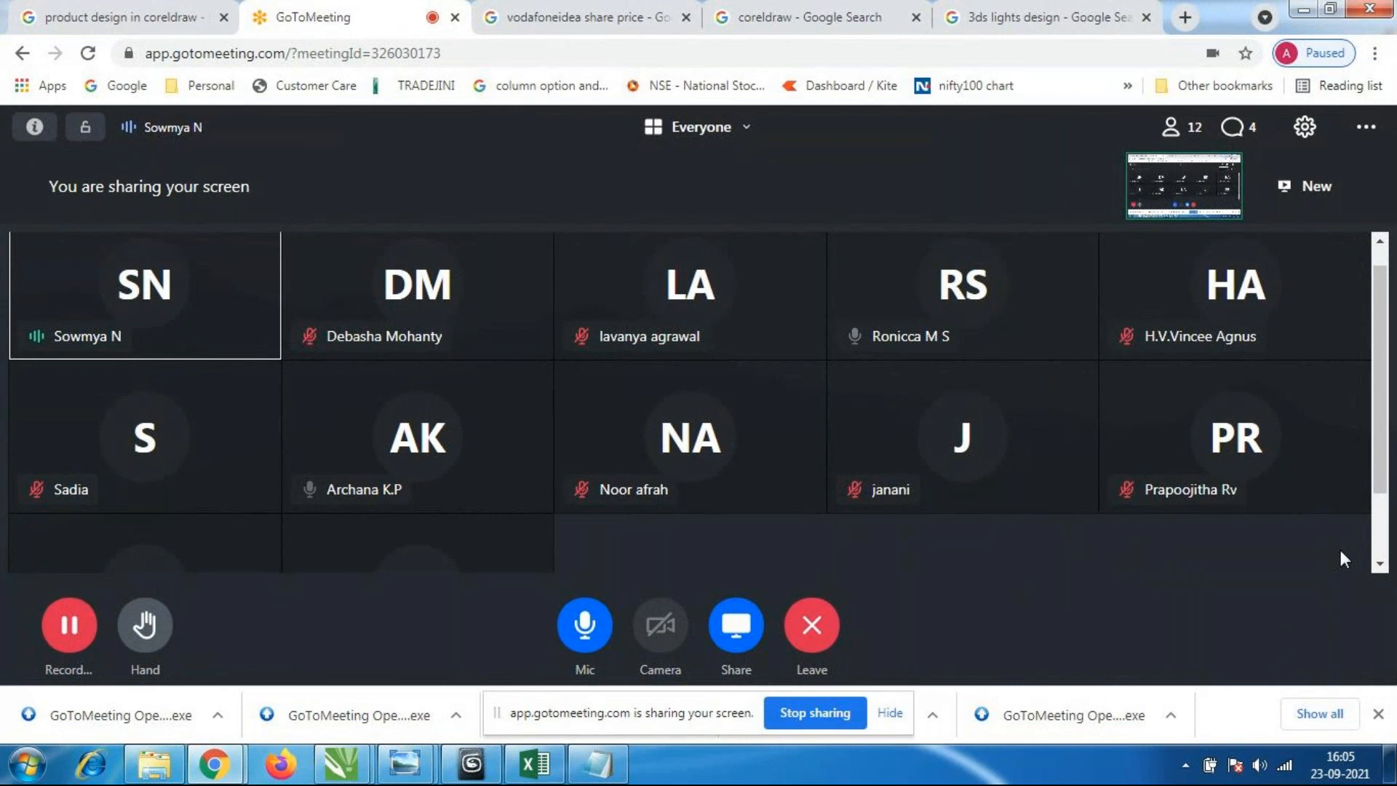
{"action": "scroll", "coordinate": [1341, 549], "scroll_direction": "up", "scroll_amount": 1}
{"action": "left_click", "coordinate": [68, 624]}
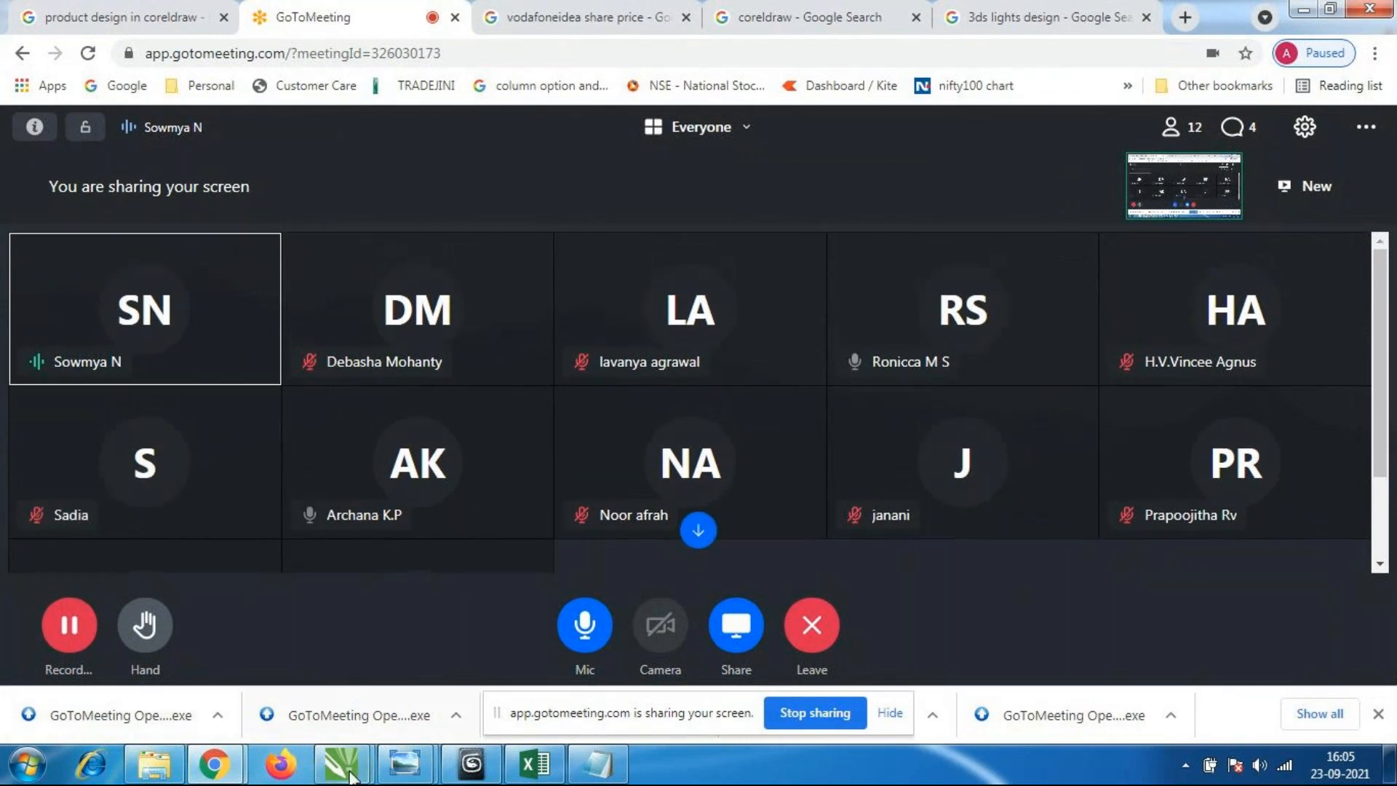
{"action": "mouse_move", "coordinate": [360, 771]}
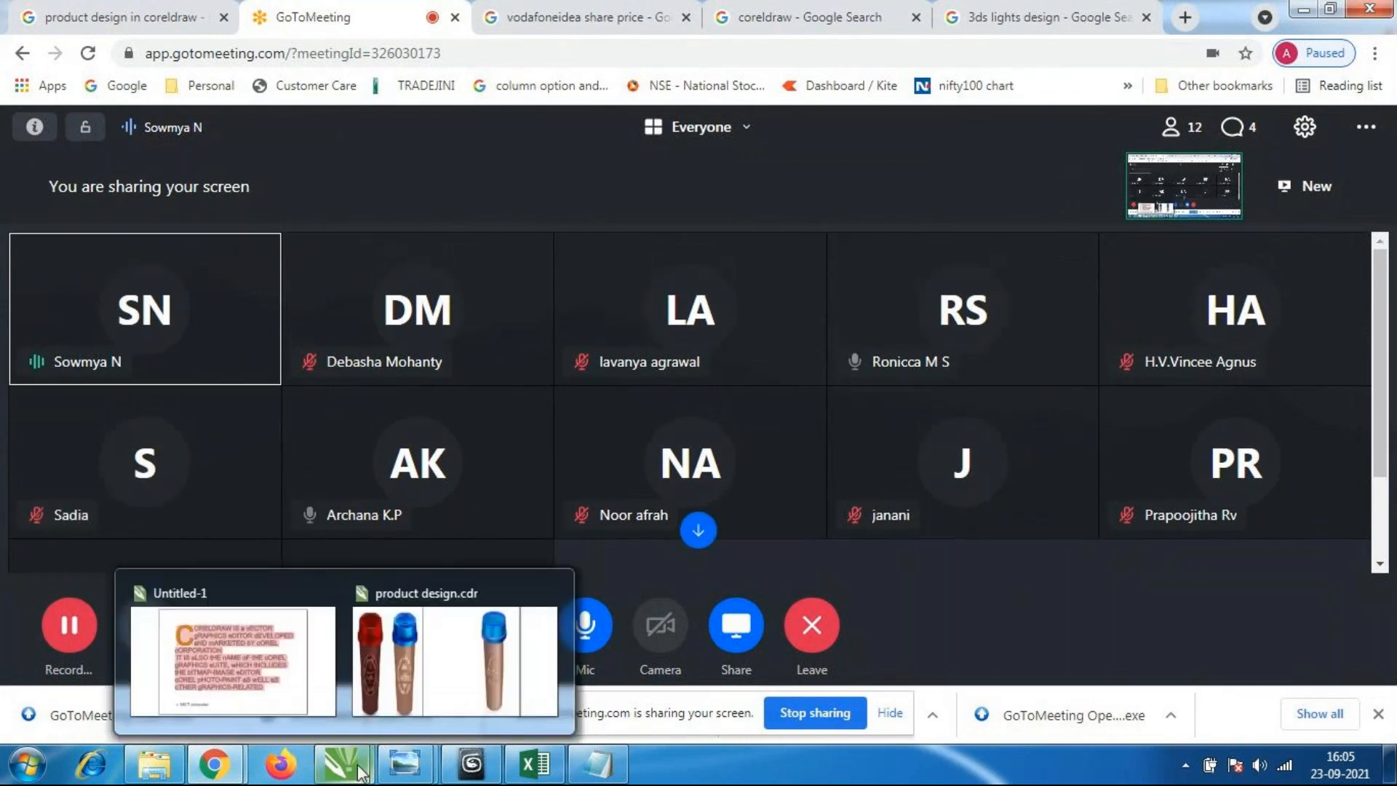
{"action": "left_click", "coordinate": [285, 675]}
Add the artistic text "coreldraw" just above the page on Page 14.
{"action": "scroll", "coordinate": [416, 426], "scroll_direction": "down", "scroll_amount": 3}
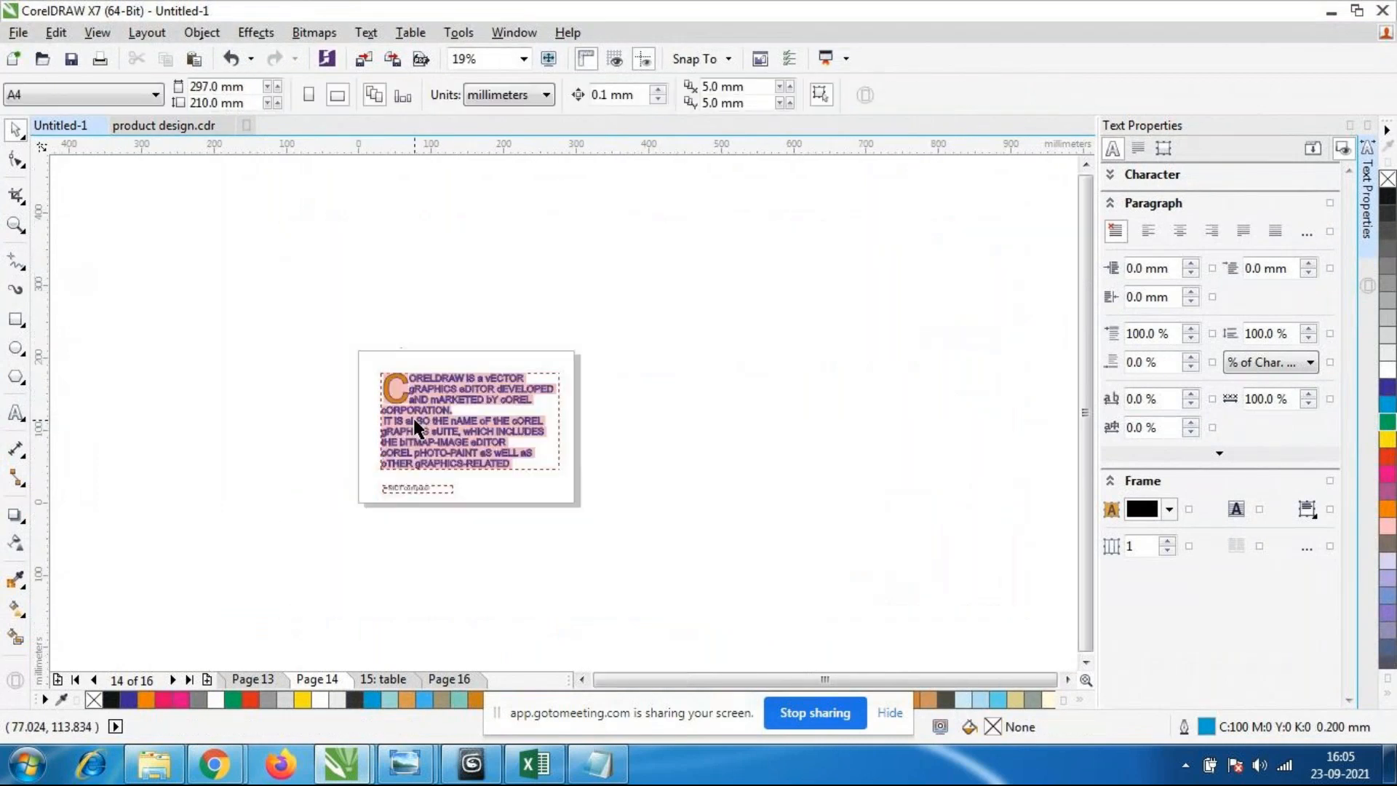
{"action": "scroll", "coordinate": [332, 416], "scroll_direction": "up", "scroll_amount": 2}
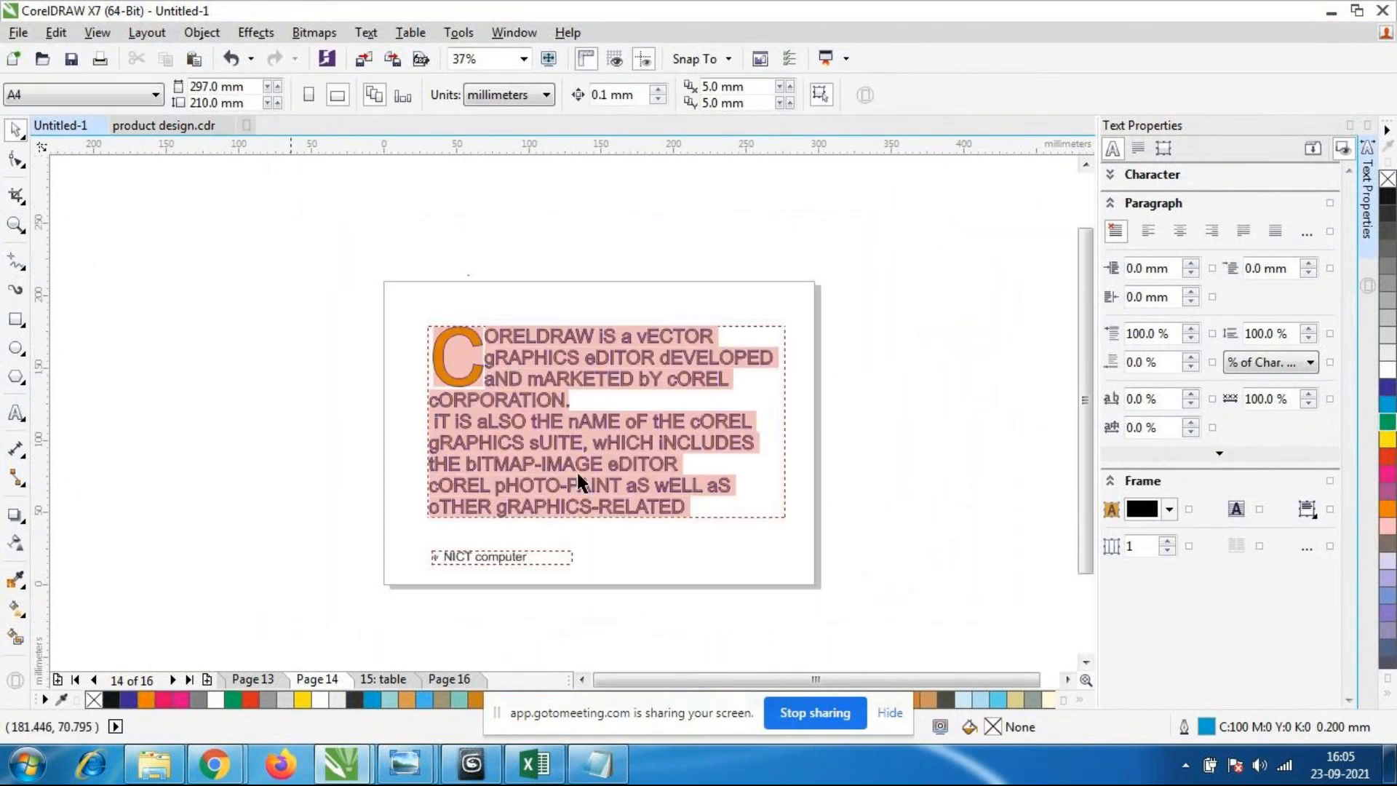
{"action": "left_click", "coordinate": [16, 412]}
{"action": "left_click", "coordinate": [511, 259]}
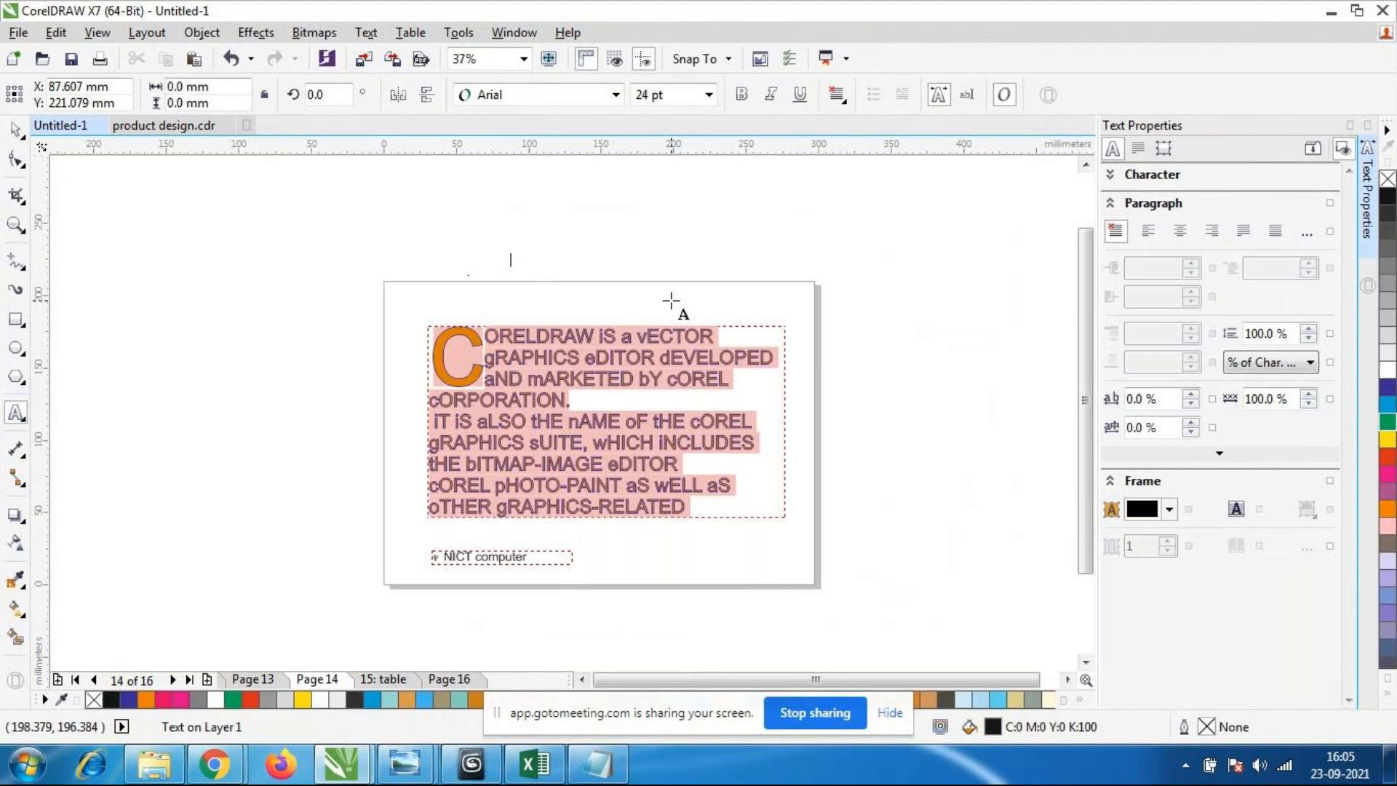
{"action": "type", "text": "core"}
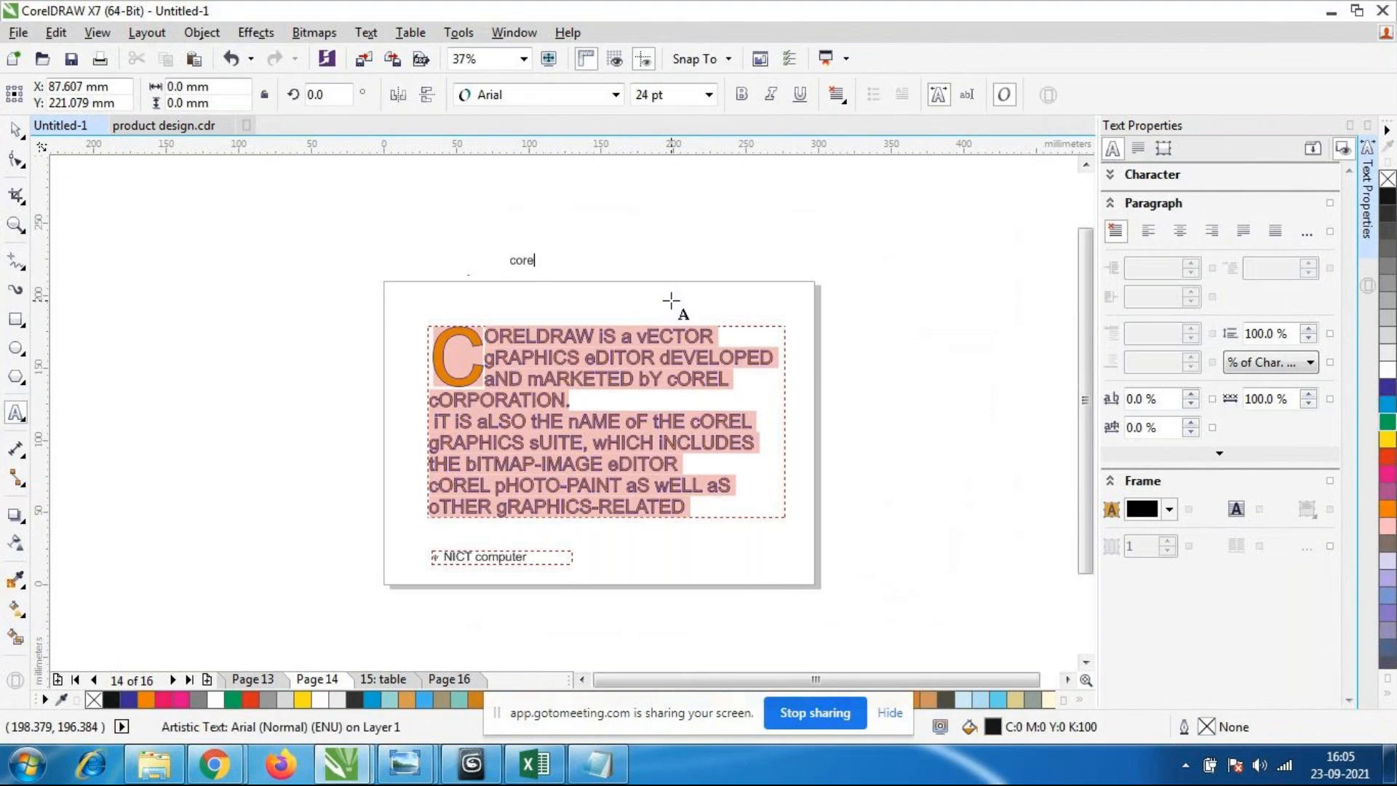
{"action": "type", "text": "ldraw"}
{"action": "left_click", "coordinate": [14, 130]}
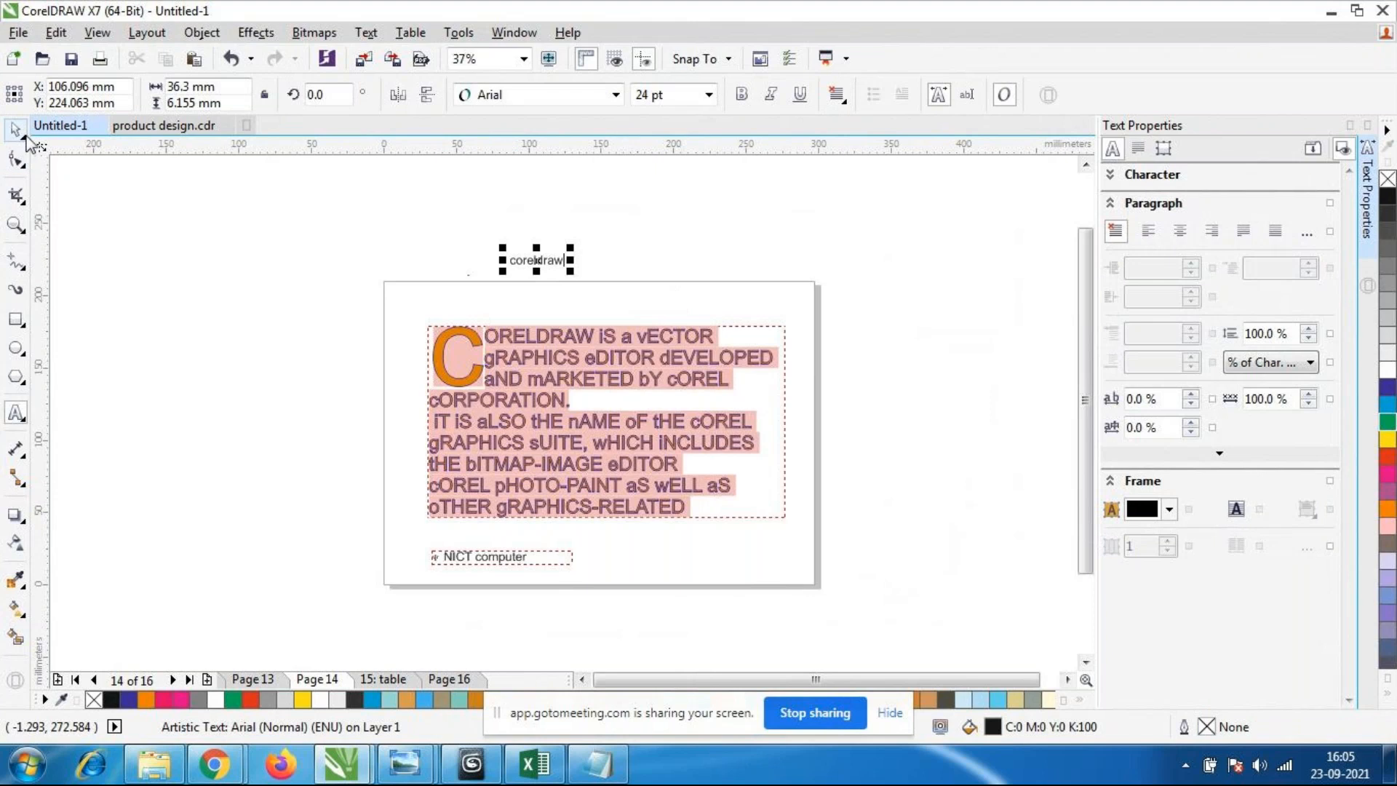
{"action": "left_click", "coordinate": [224, 316]}
Place two copies of the "coreldraw" text one below the other beneath the original.
{"action": "scroll", "coordinate": [561, 284], "scroll_direction": "up", "scroll_amount": 2}
{"action": "left_click", "coordinate": [531, 238]}
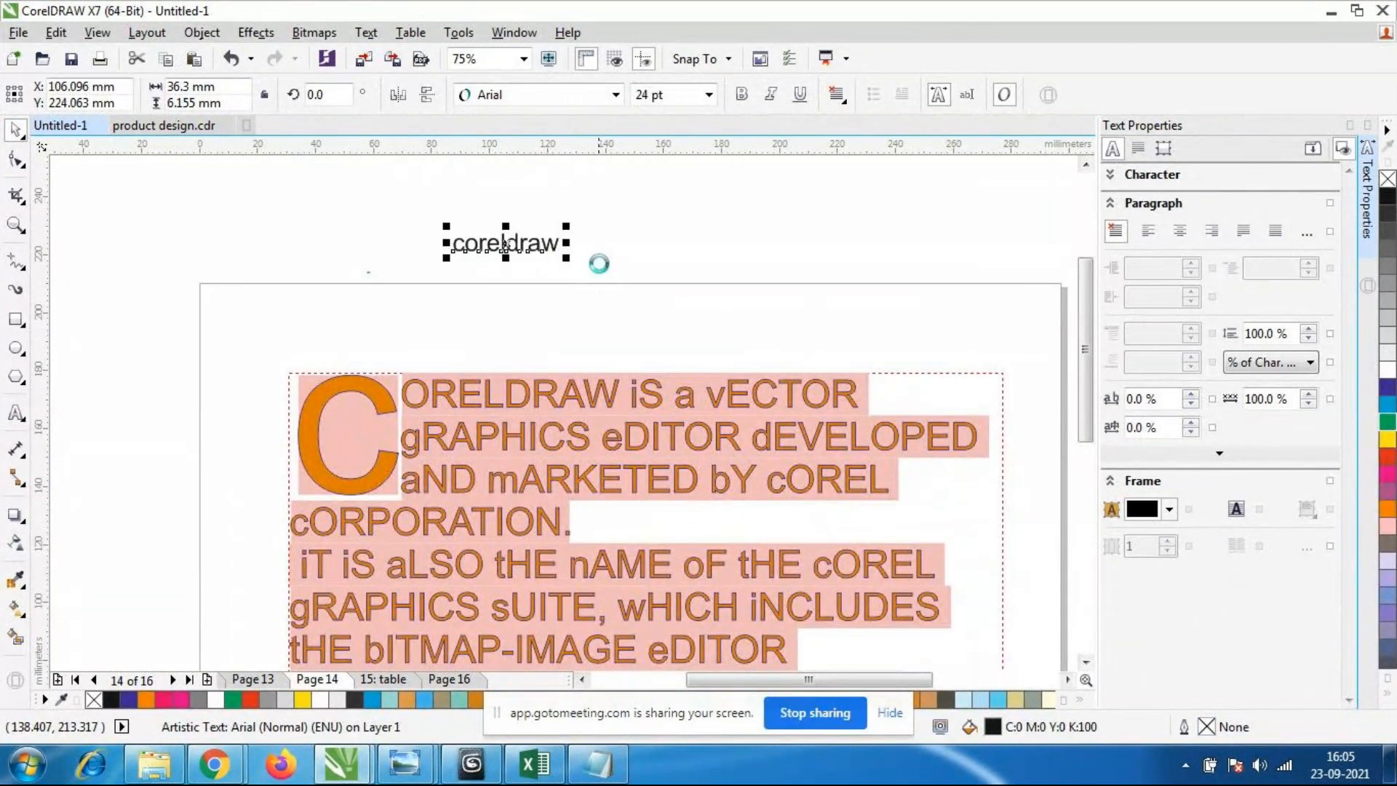
{"action": "left_click", "coordinate": [644, 270]}
{"action": "key", "text": "Tab"}
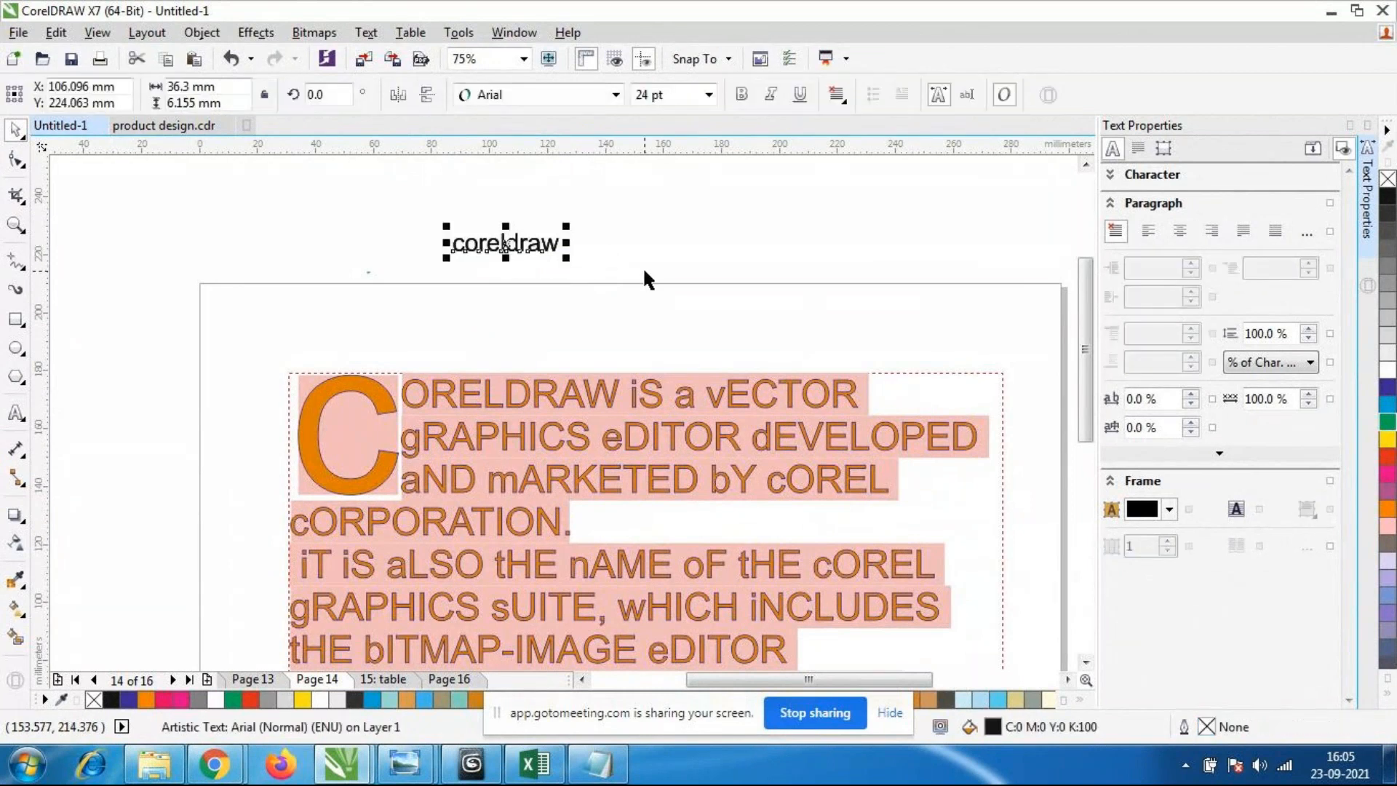
{"action": "left_click_drag", "start_coordinate": [519, 243], "coordinate": [496, 314]}
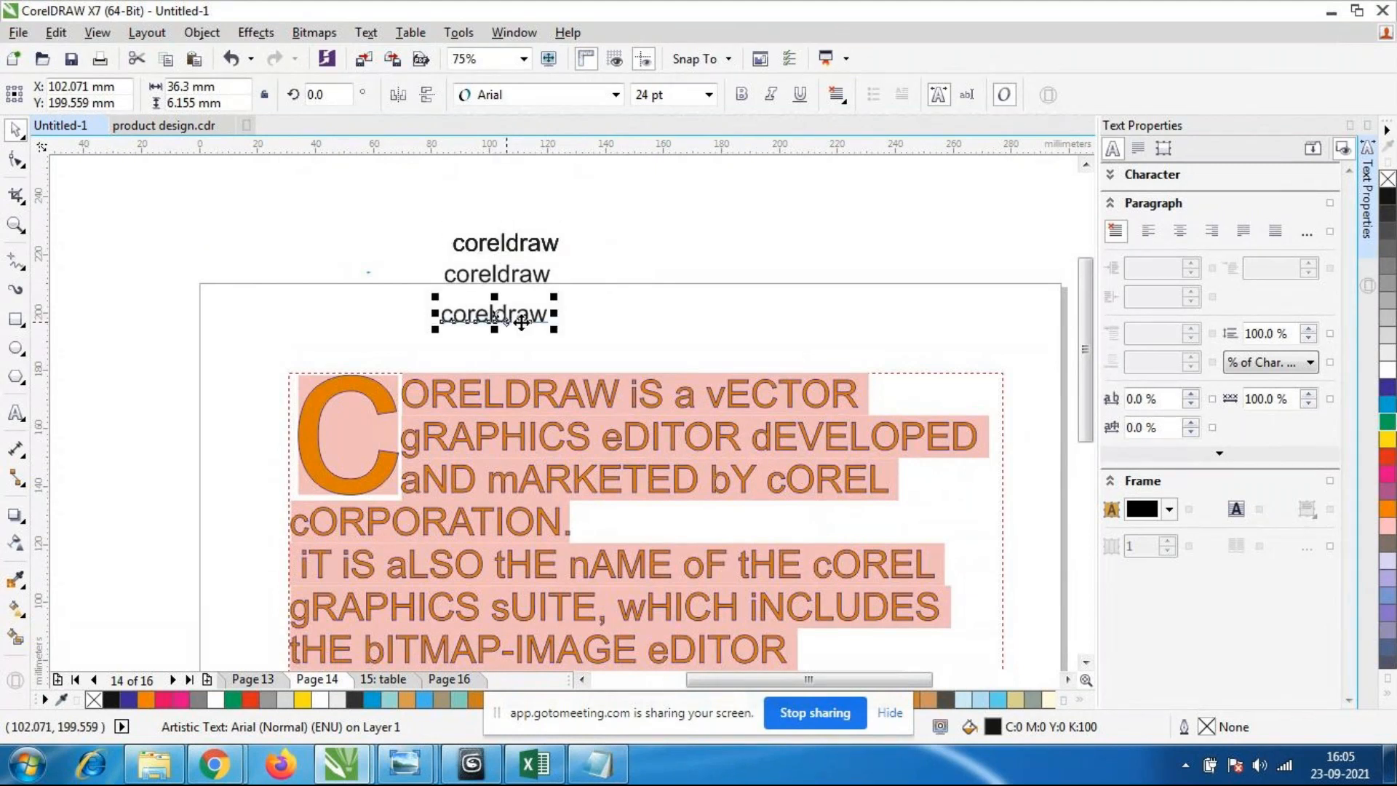
Examine which Text commands are available for all the "coreldraw" texts selected together and for the uppermost one alone.
{"action": "left_click", "coordinate": [358, 203]}
{"action": "left_click_drag", "start_coordinate": [393, 206], "coordinate": [611, 366]}
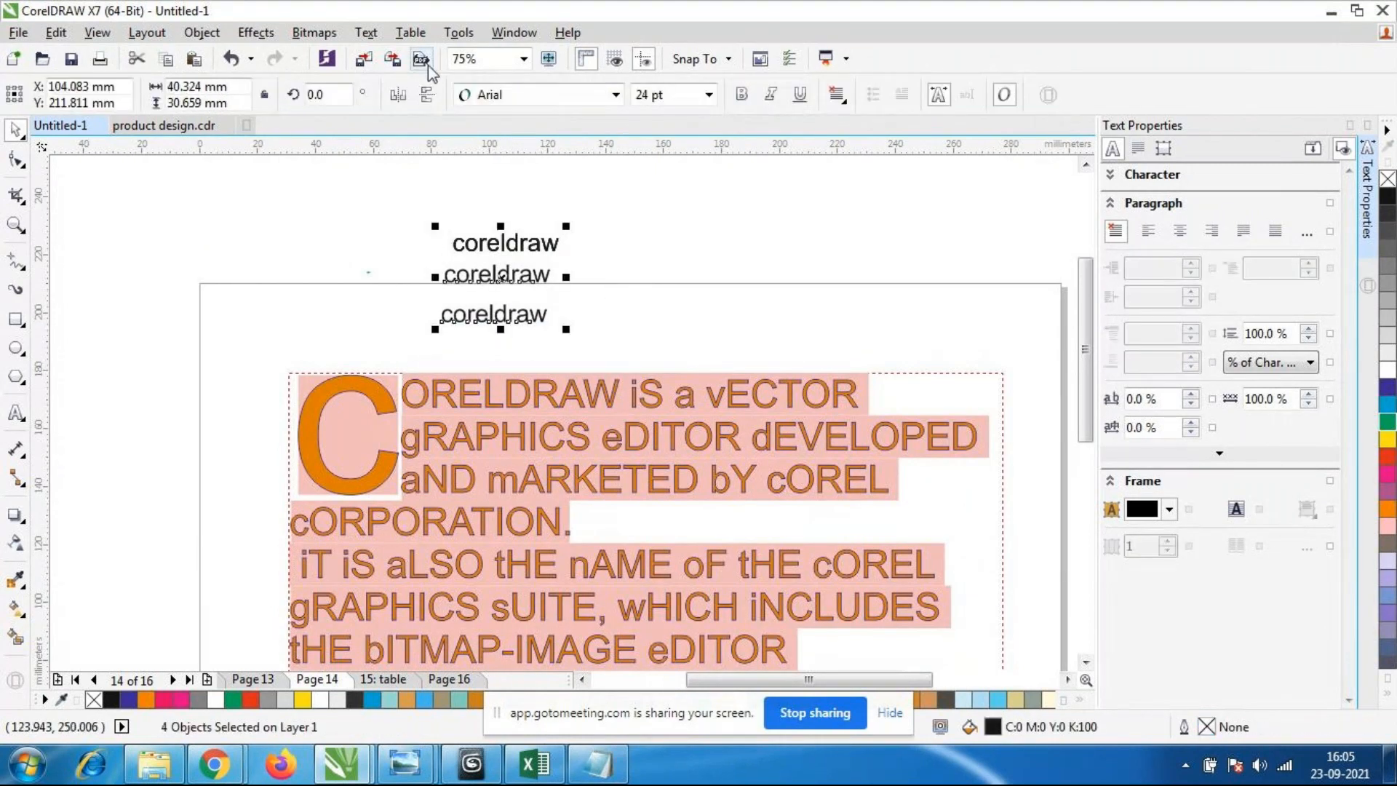
{"action": "left_click", "coordinate": [366, 32]}
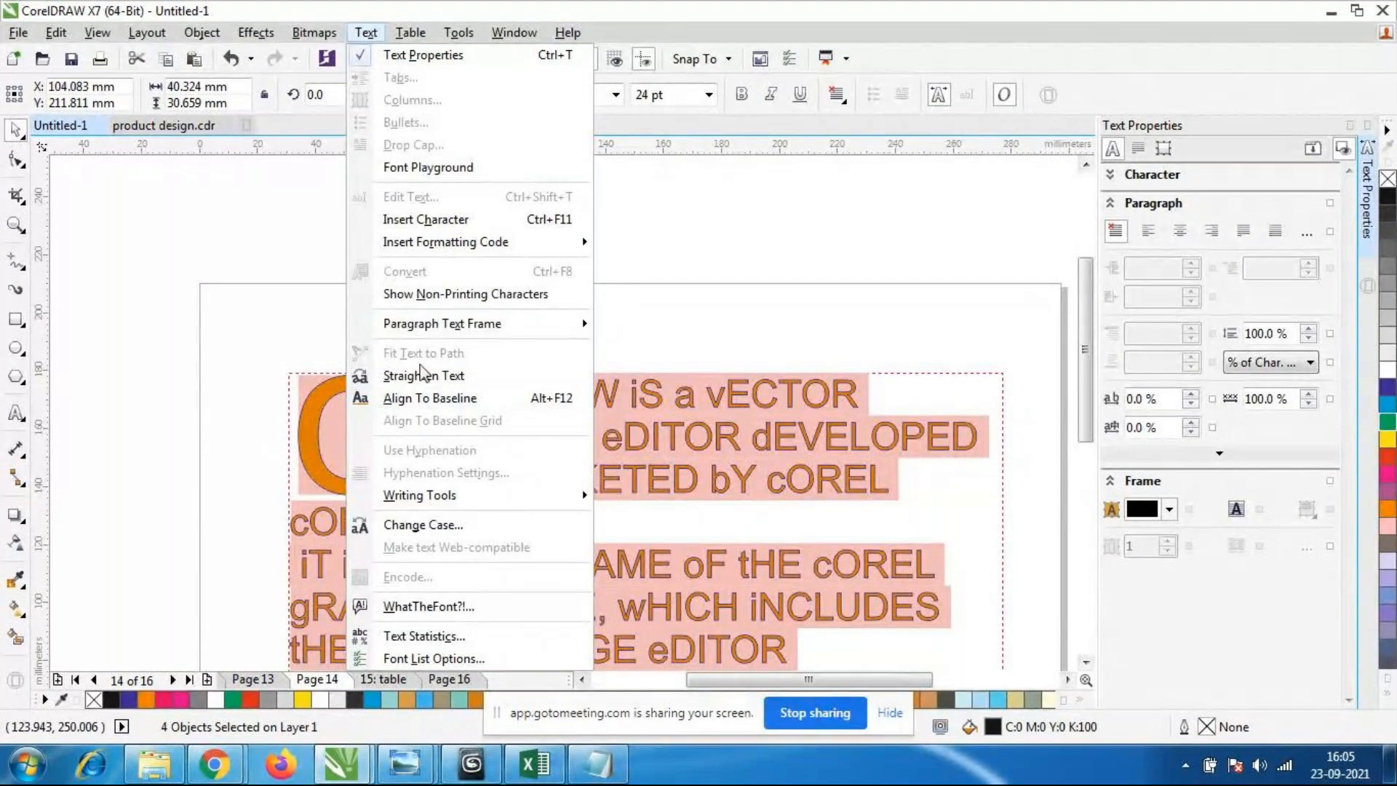
{"action": "left_click", "coordinate": [907, 253]}
{"action": "left_click", "coordinate": [561, 291]}
{"action": "left_click", "coordinate": [513, 245]}
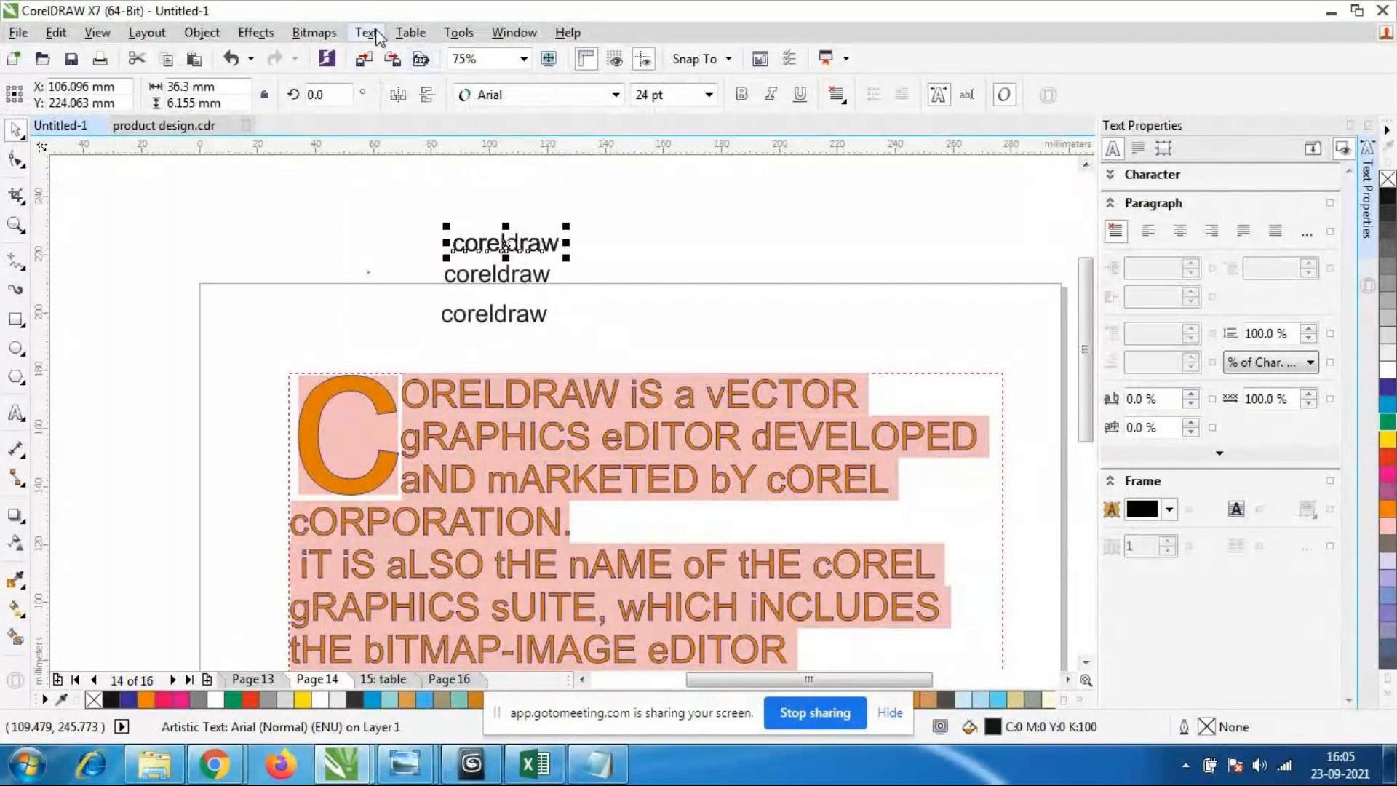
{"action": "left_click", "coordinate": [375, 33]}
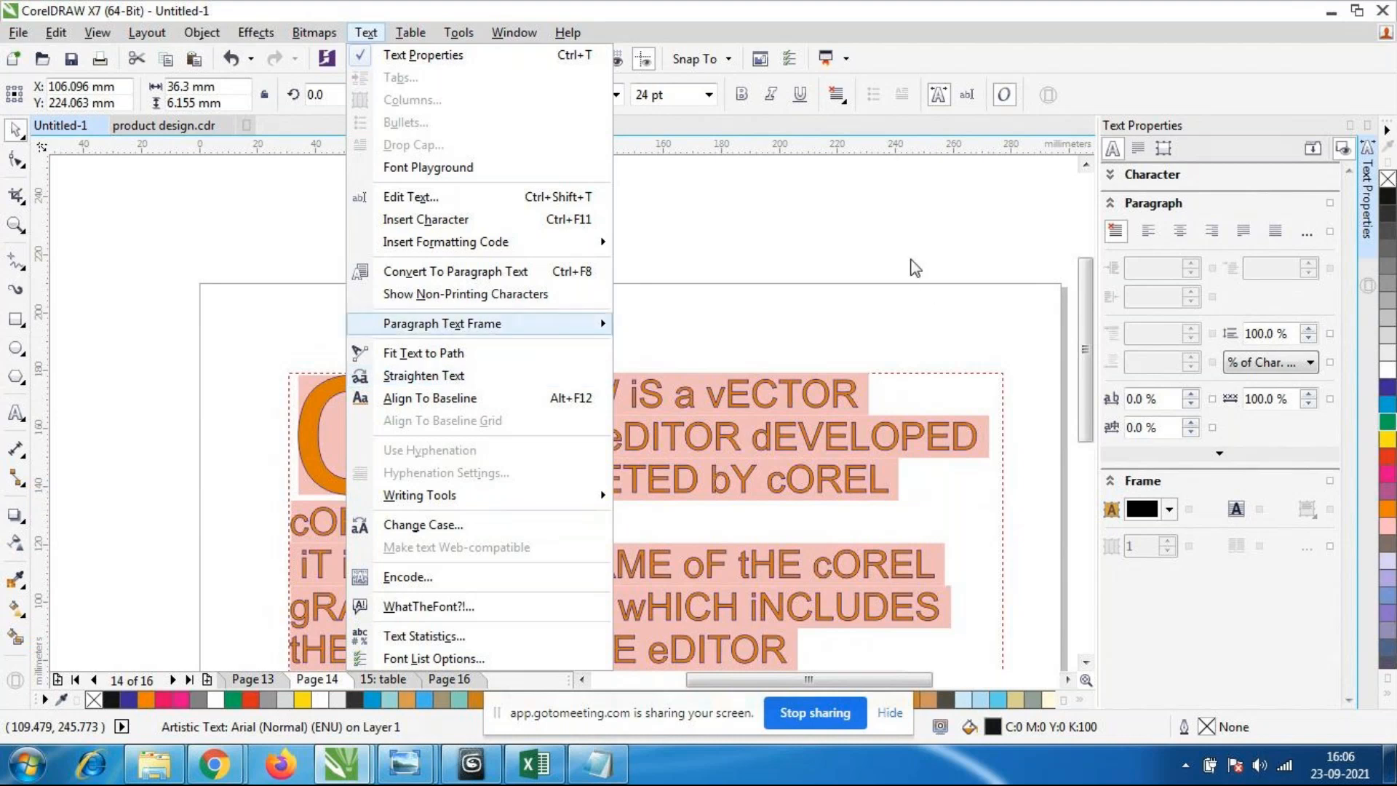
{"action": "left_click", "coordinate": [915, 268]}
Delete all three "coreldraw" artistic texts above the paragraph on Page 14.
{"action": "scroll", "coordinate": [448, 365], "scroll_direction": "down", "scroll_amount": 1}
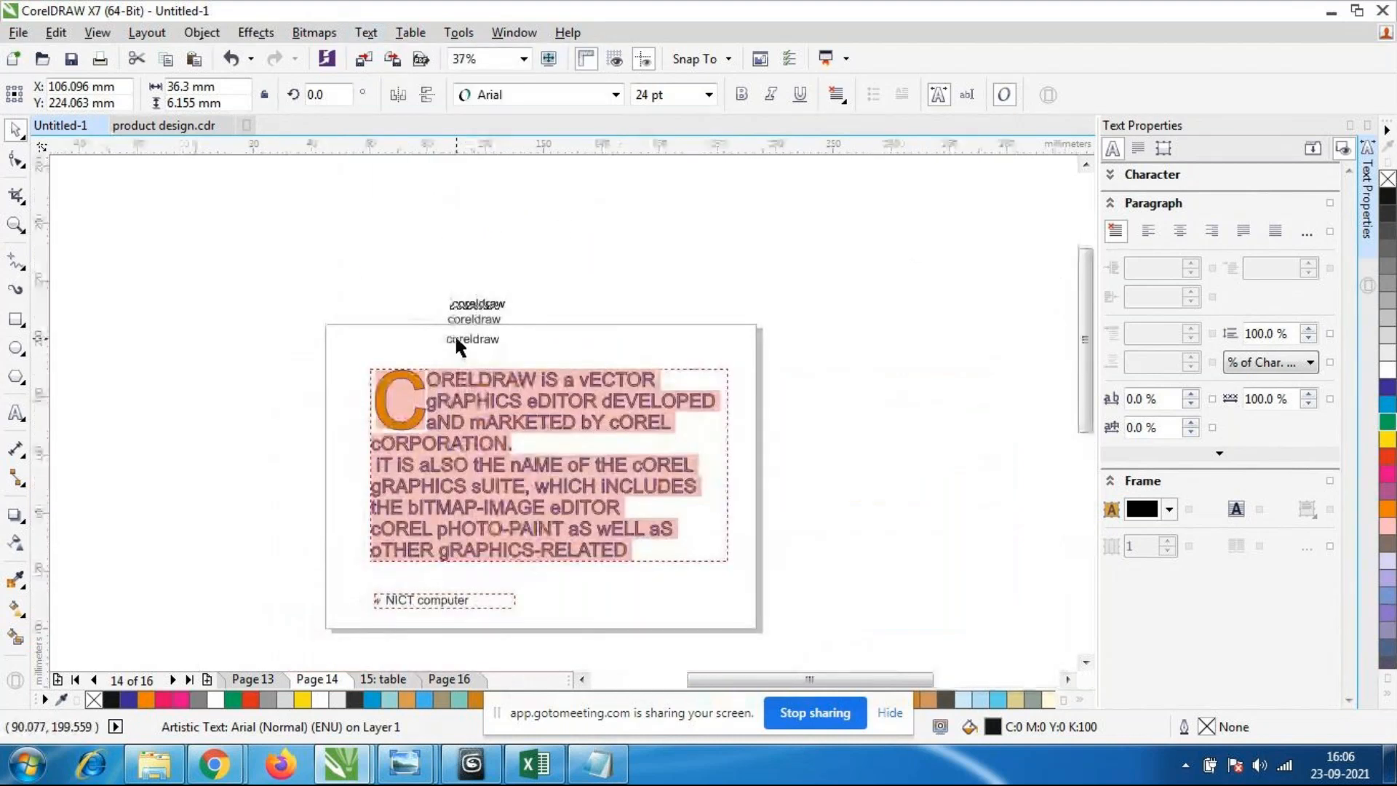
{"action": "scroll", "coordinate": [455, 333], "scroll_direction": "up", "scroll_amount": 1}
{"action": "left_click_drag", "start_coordinate": [366, 220], "coordinate": [660, 377]}
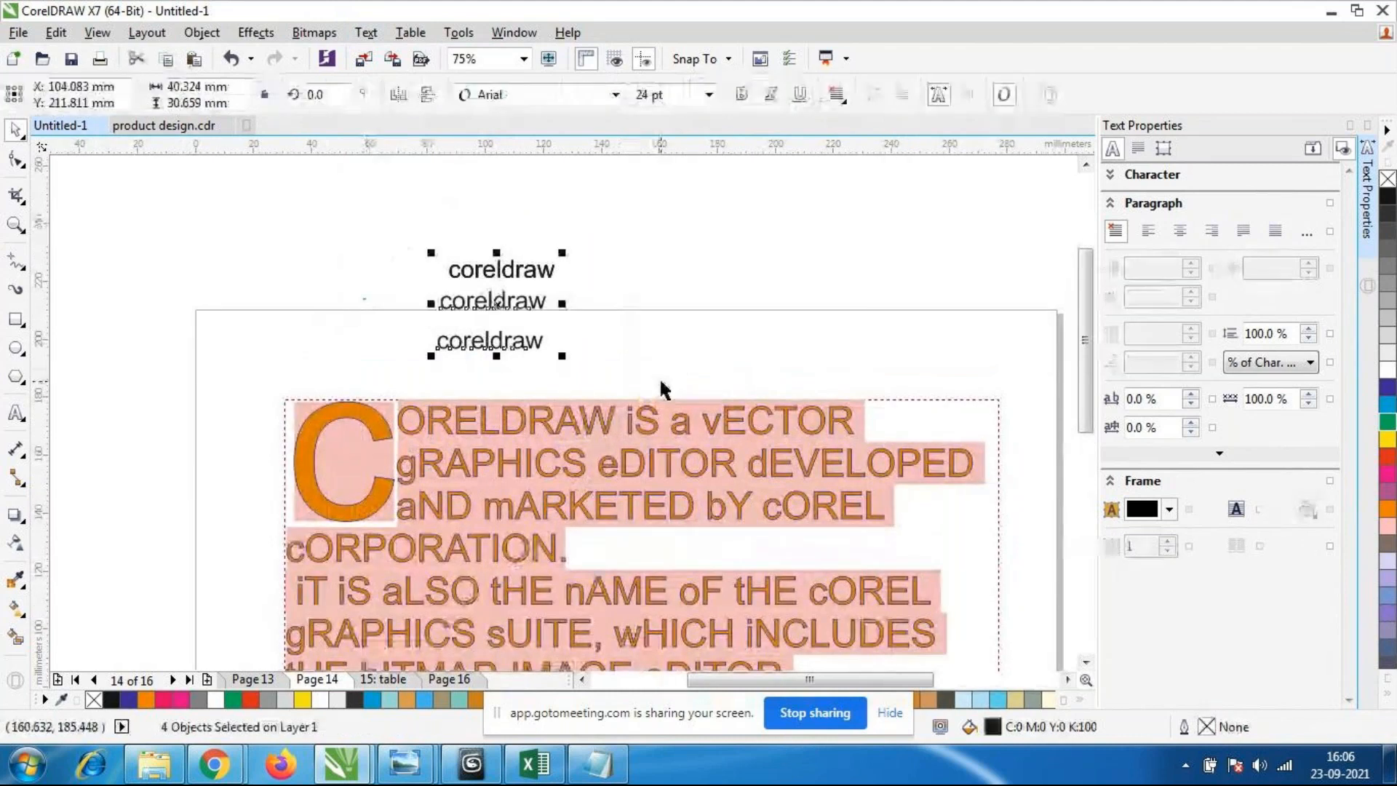
{"action": "key", "text": "Delete"}
{"action": "scroll", "coordinate": [544, 413], "scroll_direction": "down", "scroll_amount": 1}
{"action": "scroll", "coordinate": [543, 414], "scroll_direction": "up", "scroll_amount": 1}
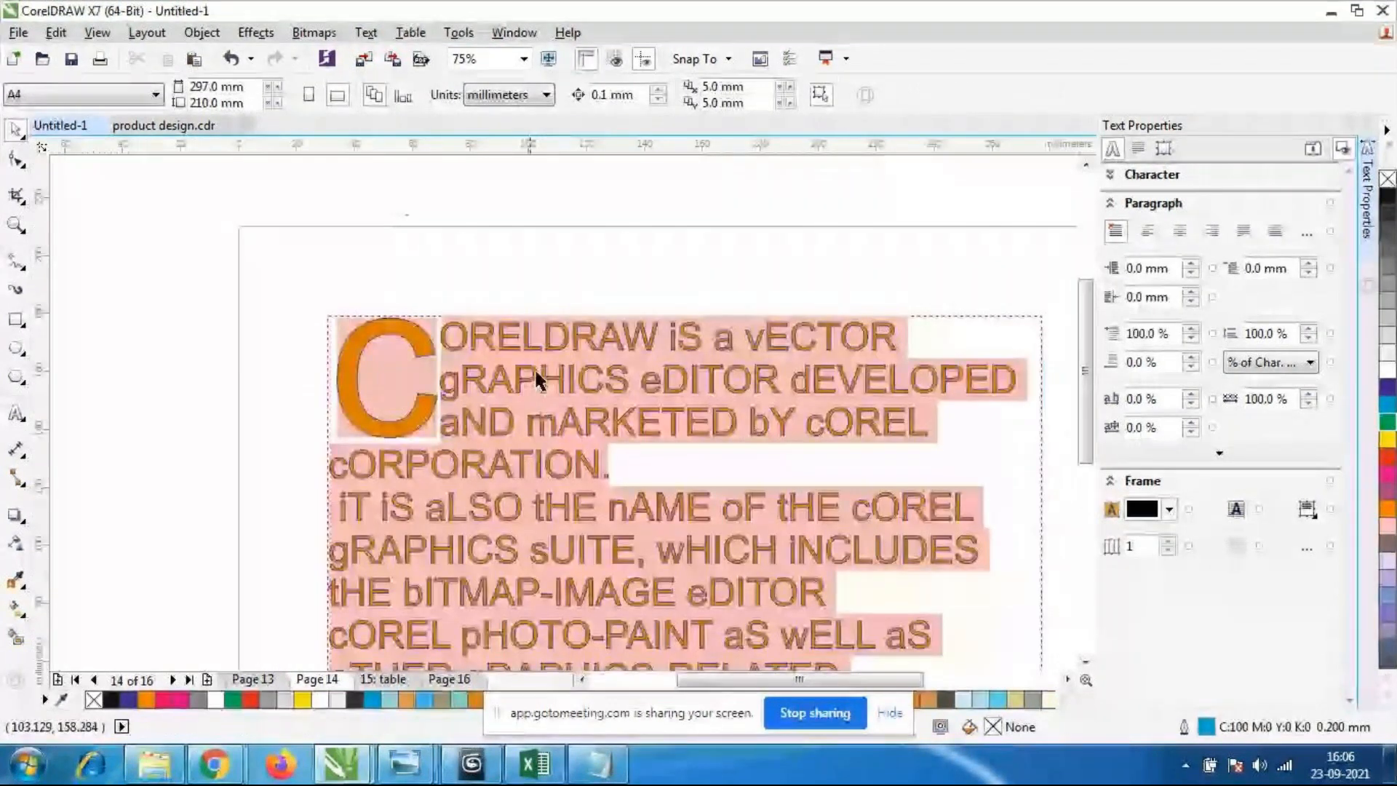
{"action": "scroll", "coordinate": [518, 336], "scroll_direction": "down", "scroll_amount": 1}
{"action": "scroll", "coordinate": [539, 331], "scroll_direction": "up", "scroll_amount": 1}
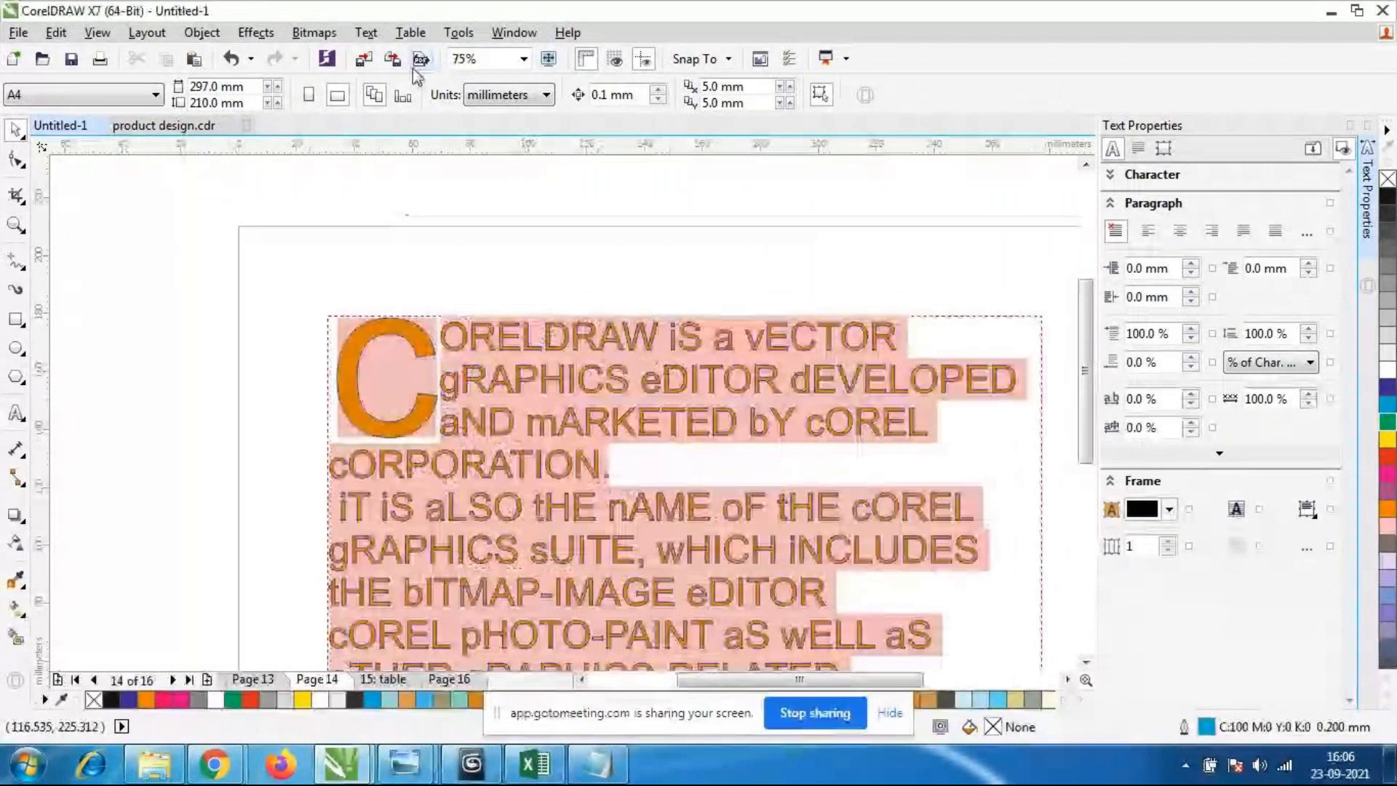
Review the table commands, the list of available dockers and the matching Effects commands.
{"action": "left_click", "coordinate": [412, 33]}
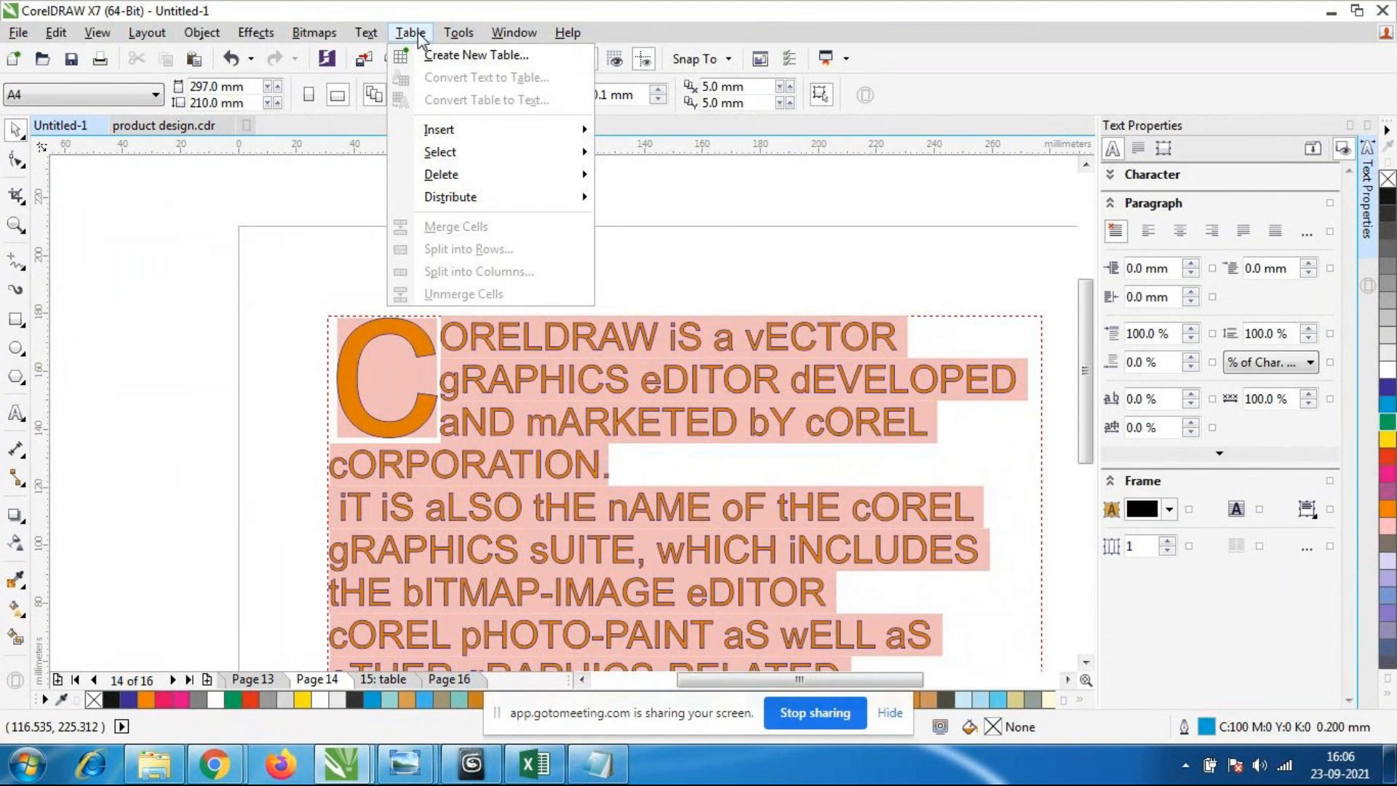
{"action": "mouse_move", "coordinate": [461, 36]}
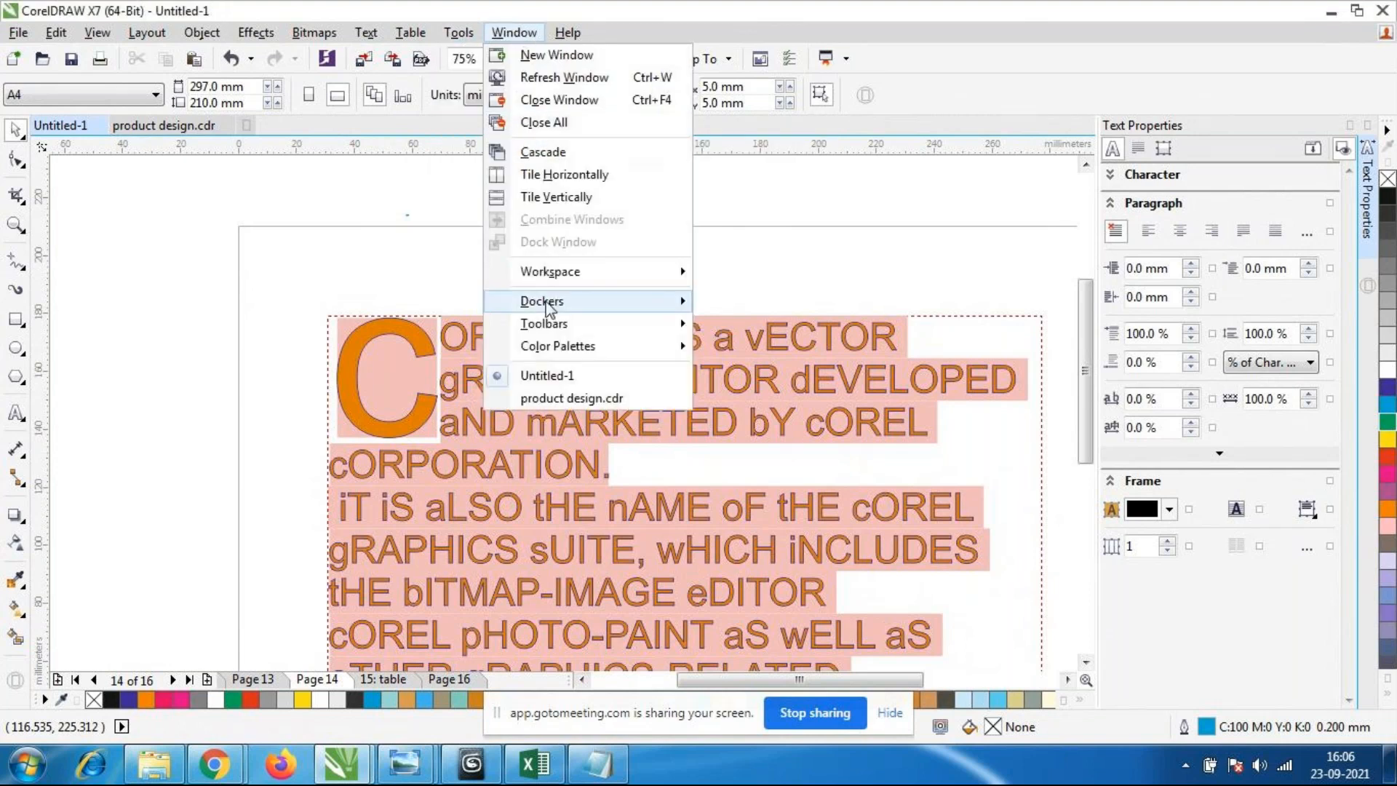
{"action": "mouse_move", "coordinate": [547, 306]}
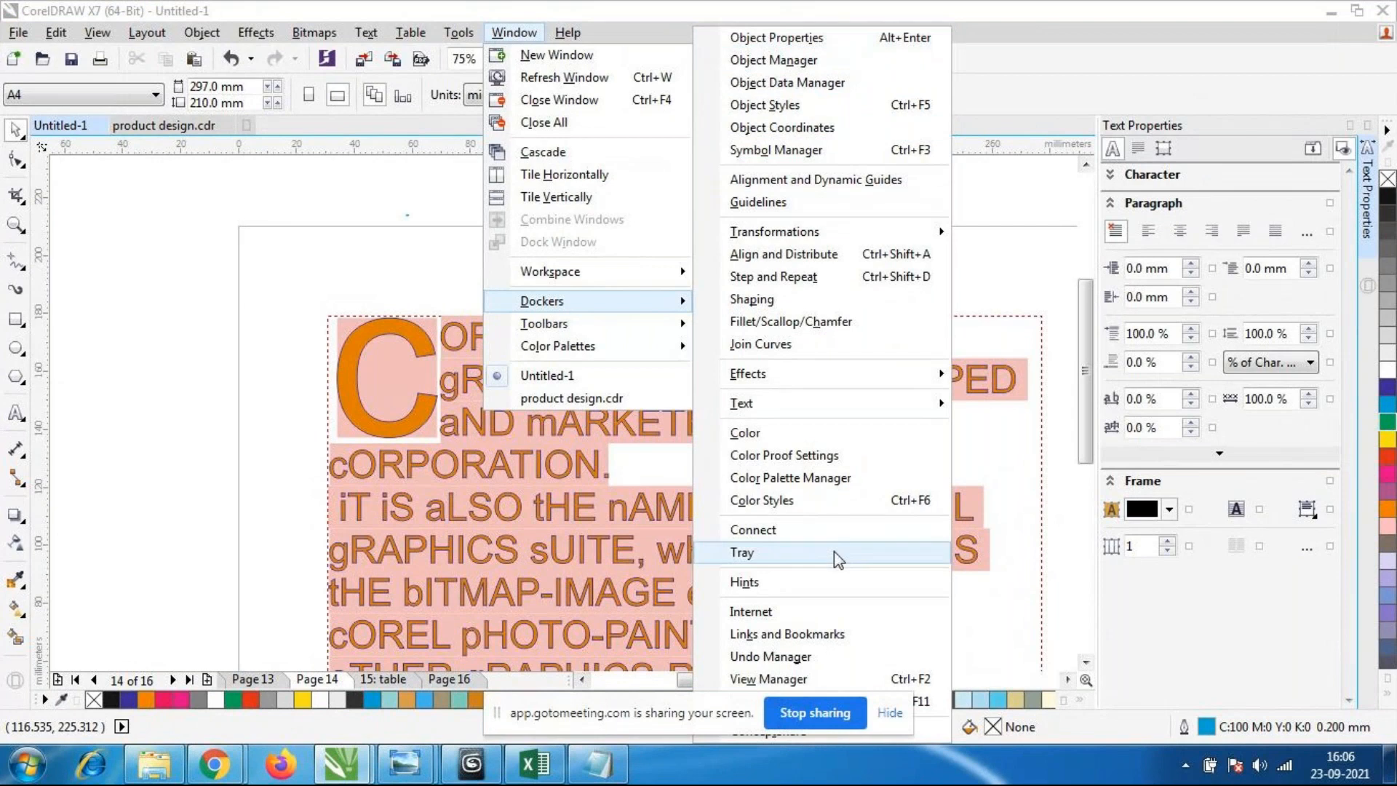
{"action": "mouse_move", "coordinate": [823, 382]}
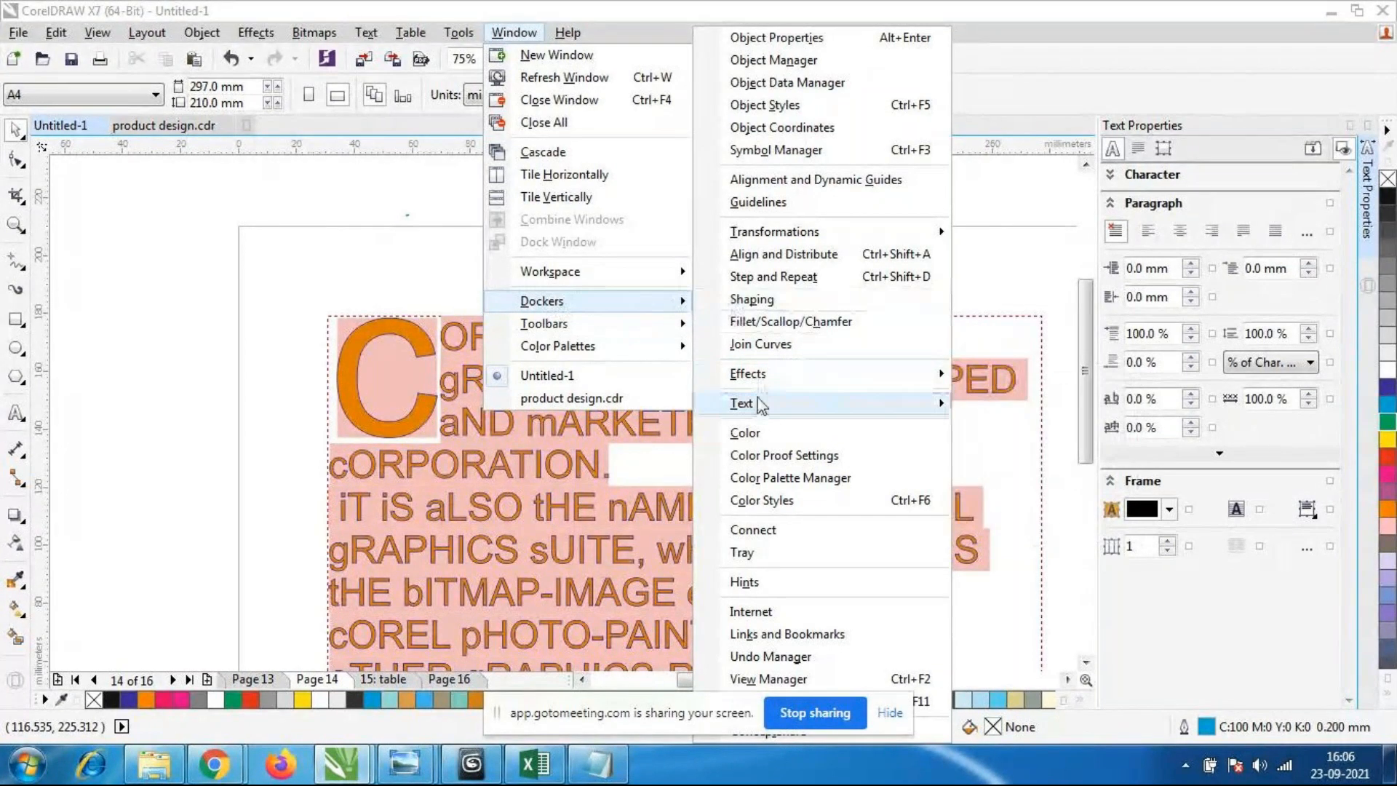
{"action": "mouse_move", "coordinate": [761, 378]}
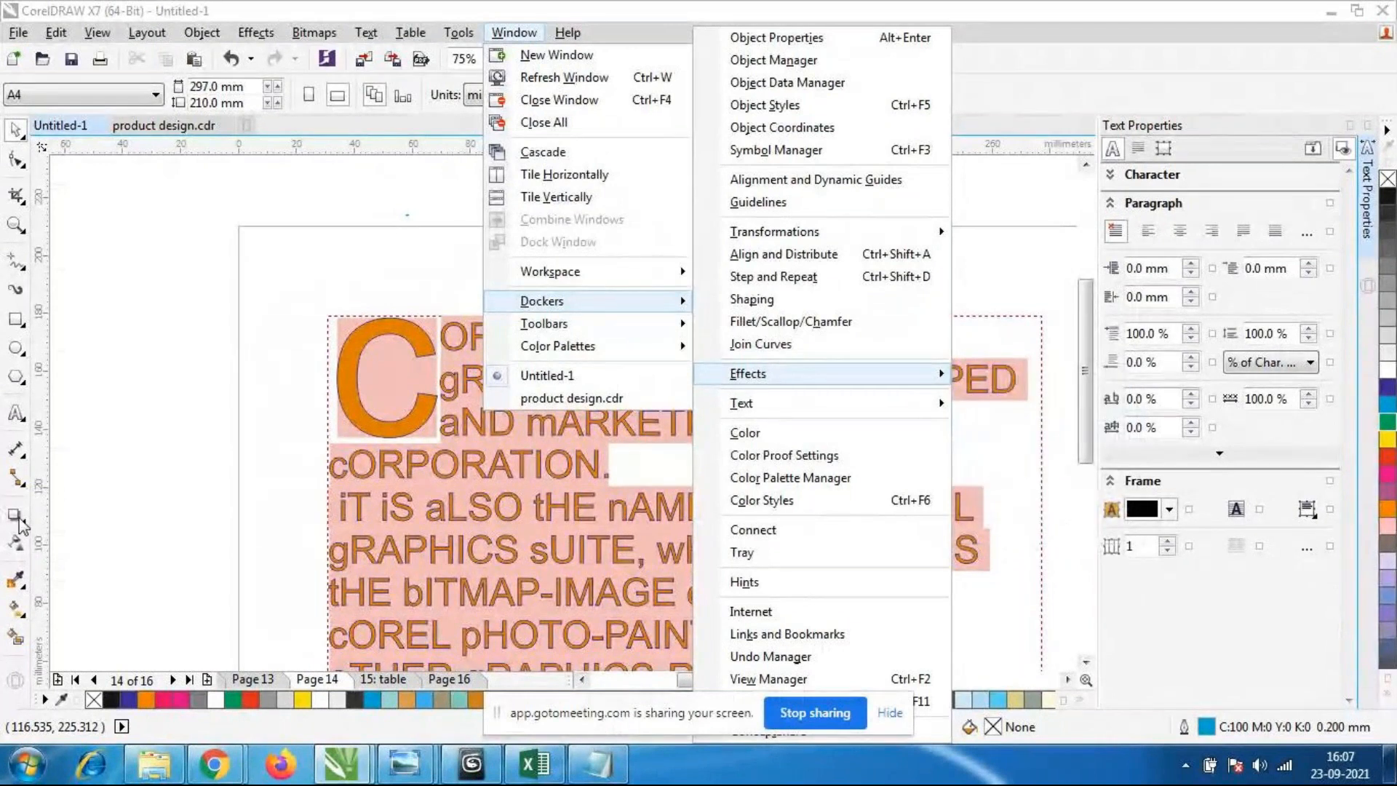
{"action": "mouse_move", "coordinate": [265, 37]}
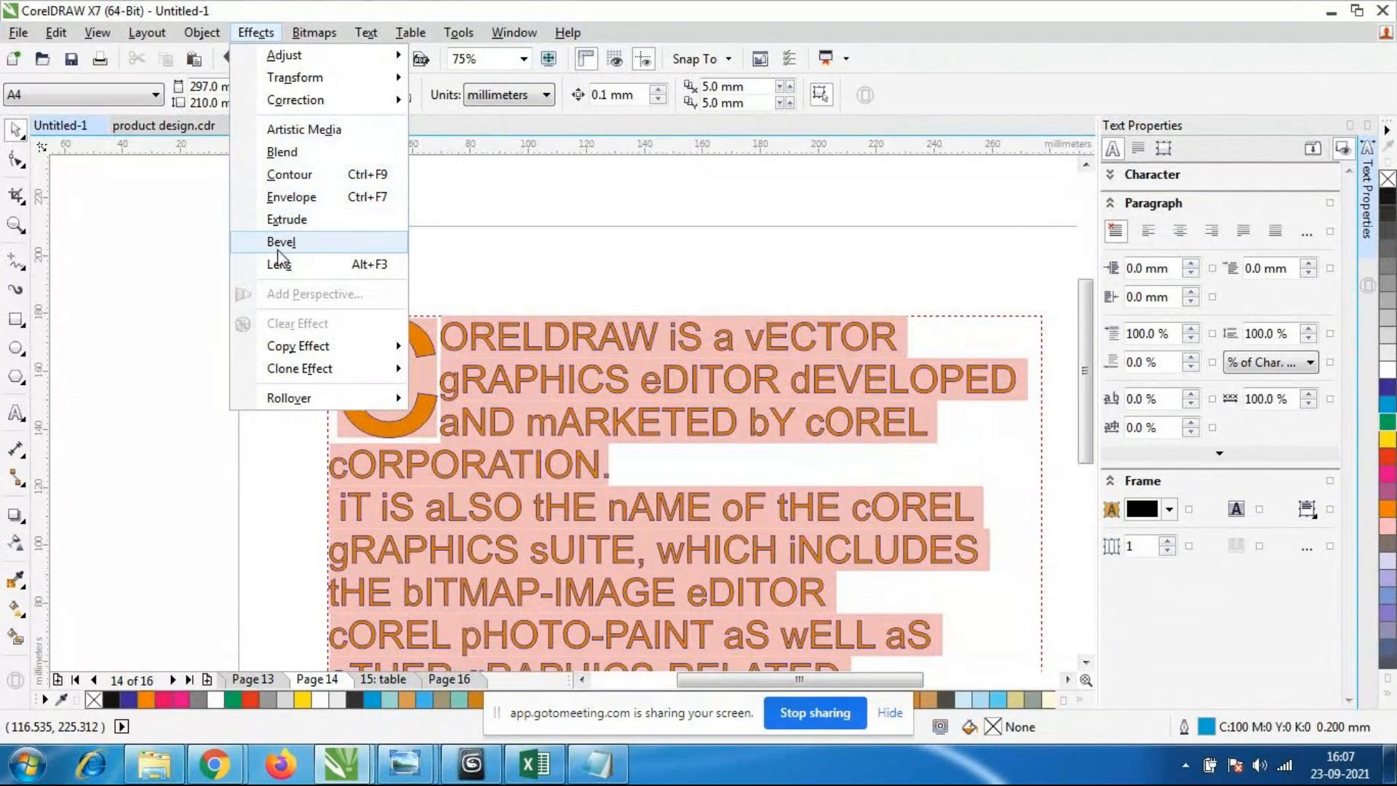
{"action": "key", "text": "Escape"}
Add the PANTONE FASHION + HOME cotton selector palette and dock it horizontally between the property bar and the document tabs.
{"action": "left_click", "coordinate": [511, 32]}
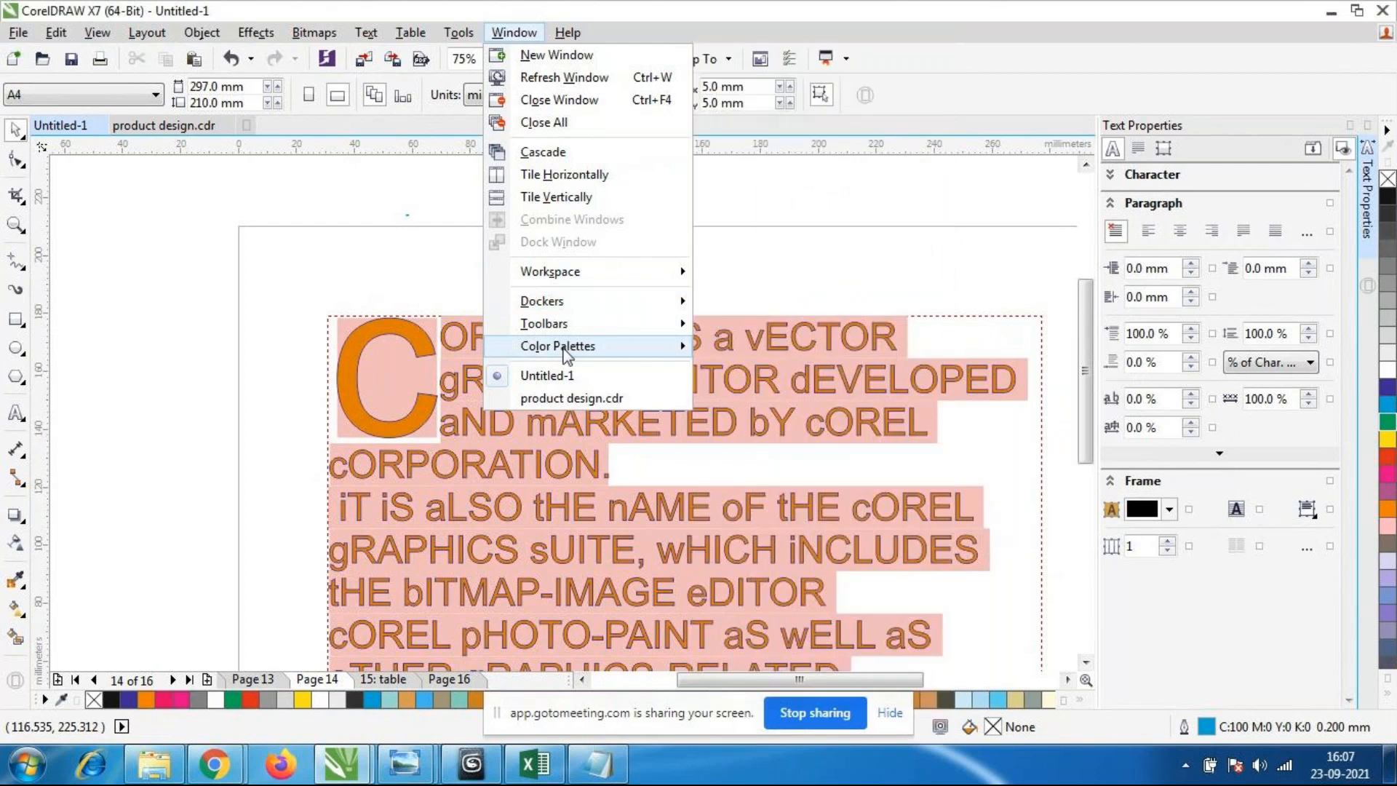
{"action": "mouse_move", "coordinate": [567, 353]}
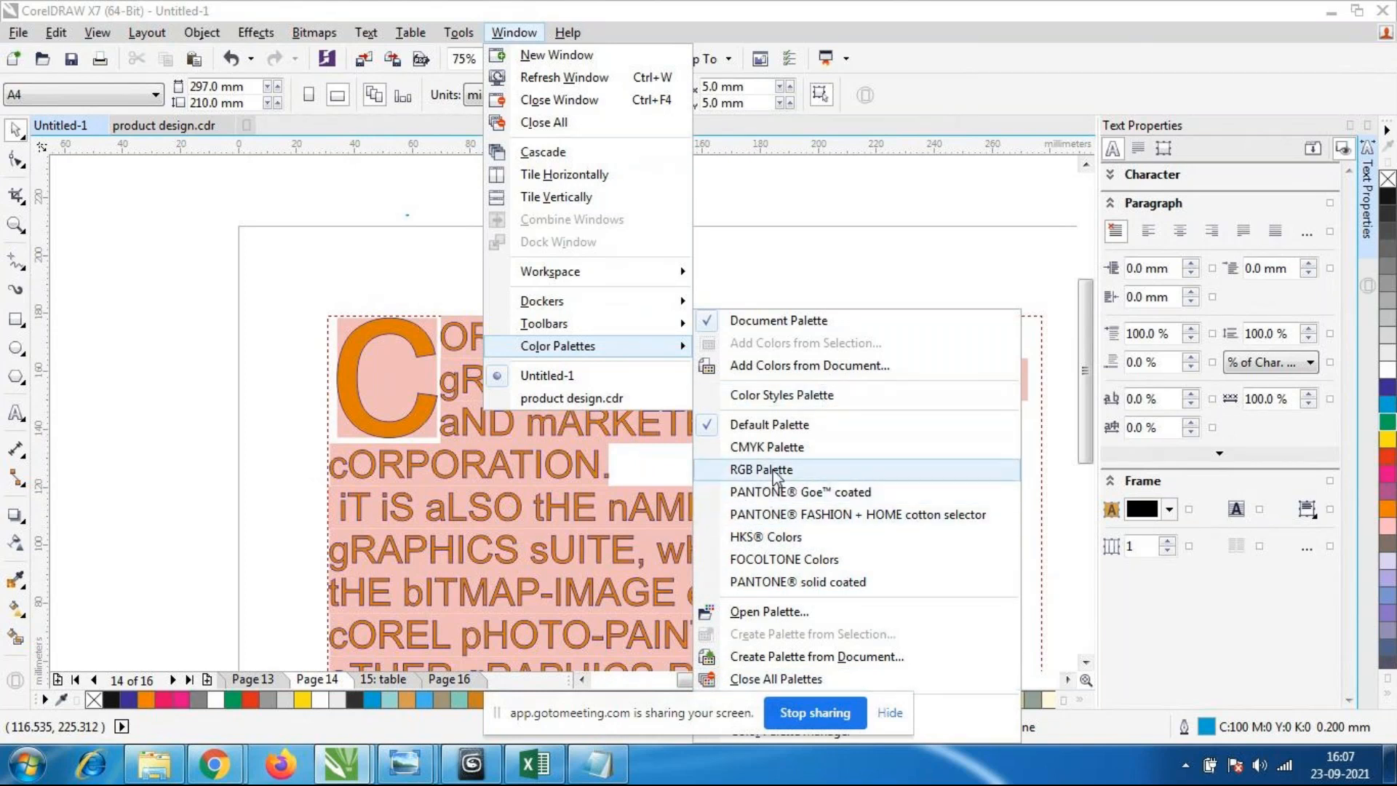
{"action": "left_click", "coordinate": [777, 515]}
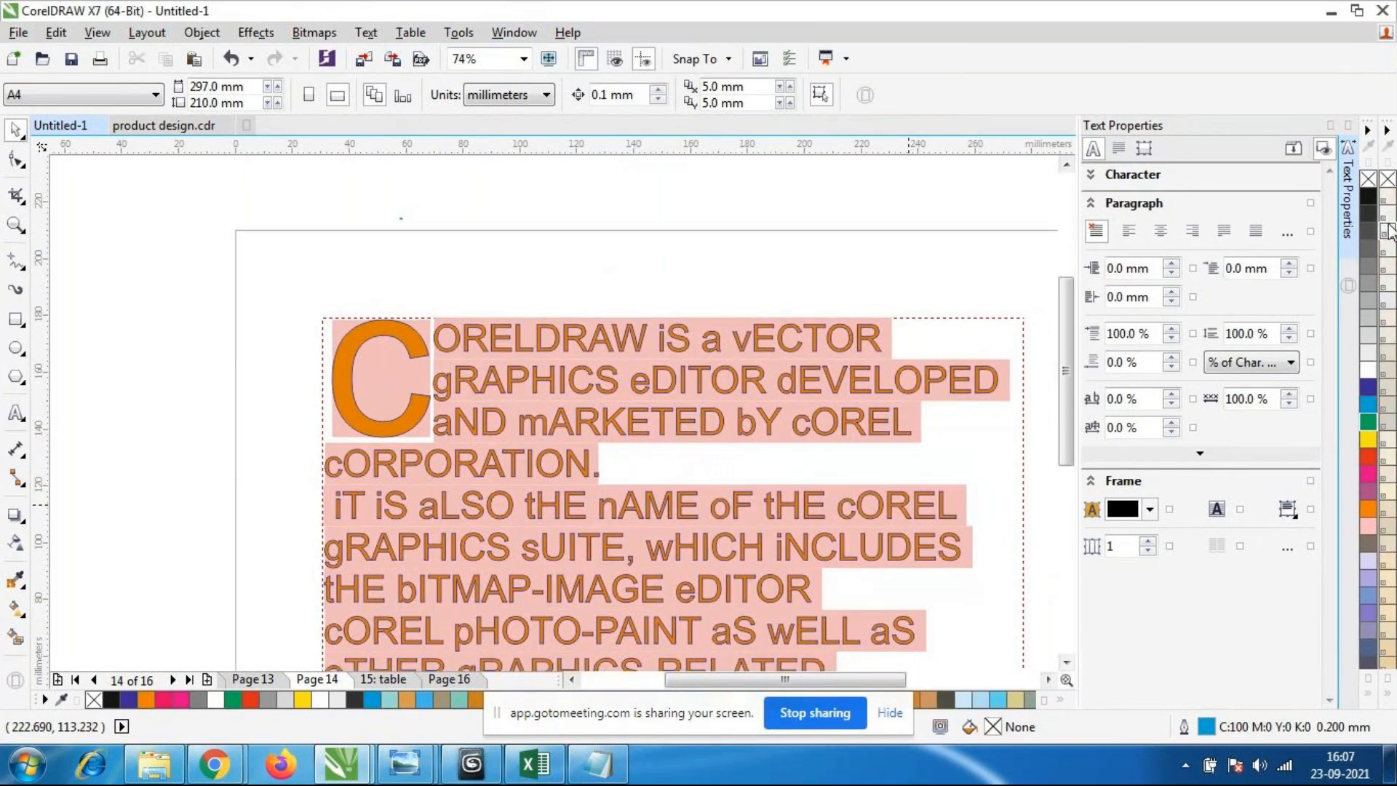
{"action": "mouse_move", "coordinate": [1386, 180]}
{"action": "left_mouse_down"}
{"action": "mouse_move", "coordinate": [1200, 170]}
{"action": "mouse_move", "coordinate": [708, 101]}
{"action": "mouse_move", "coordinate": [1372, 162]}
{"action": "mouse_move", "coordinate": [997, 118]}
{"action": "left_mouse_up"}
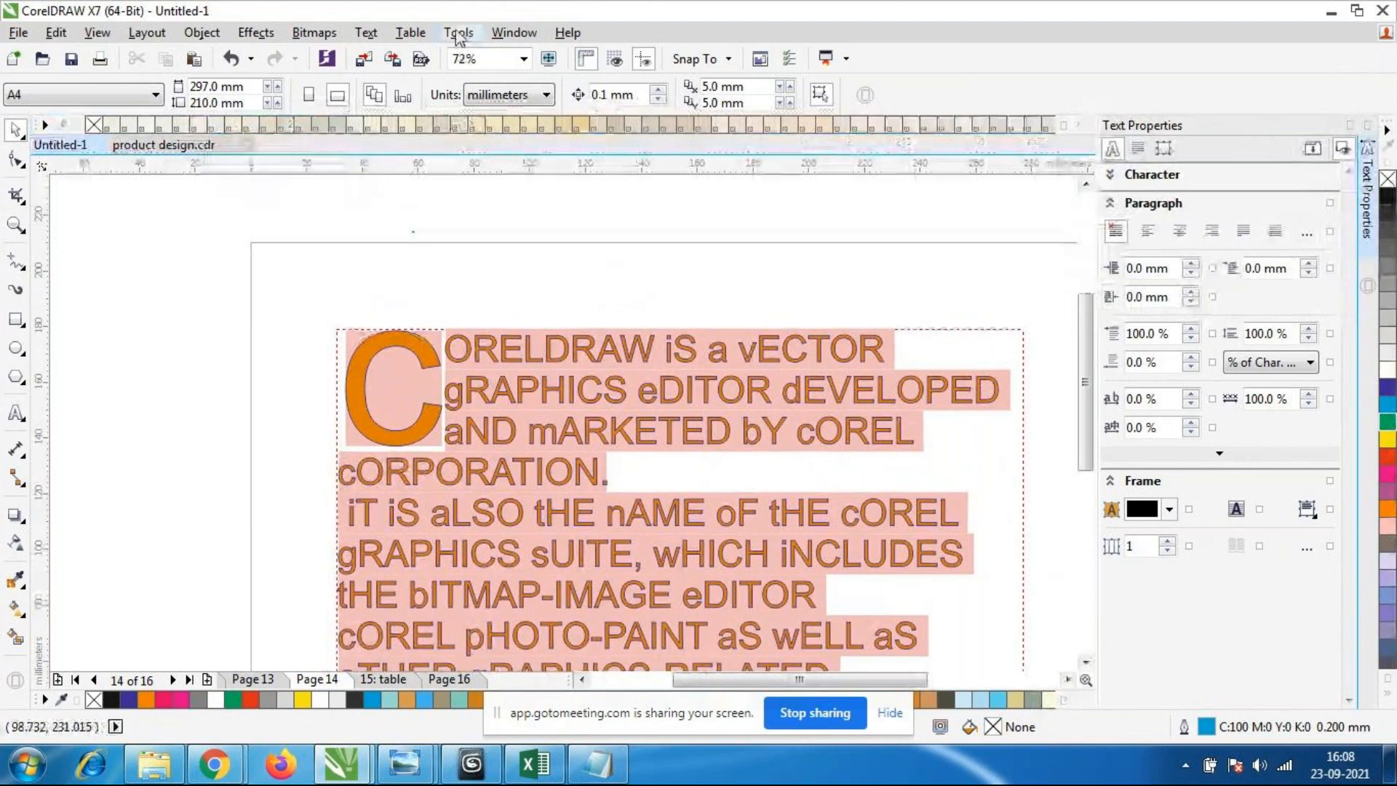
Review the available dockers and toolbars, and display the Text toolbar.
{"action": "left_click", "coordinate": [525, 33]}
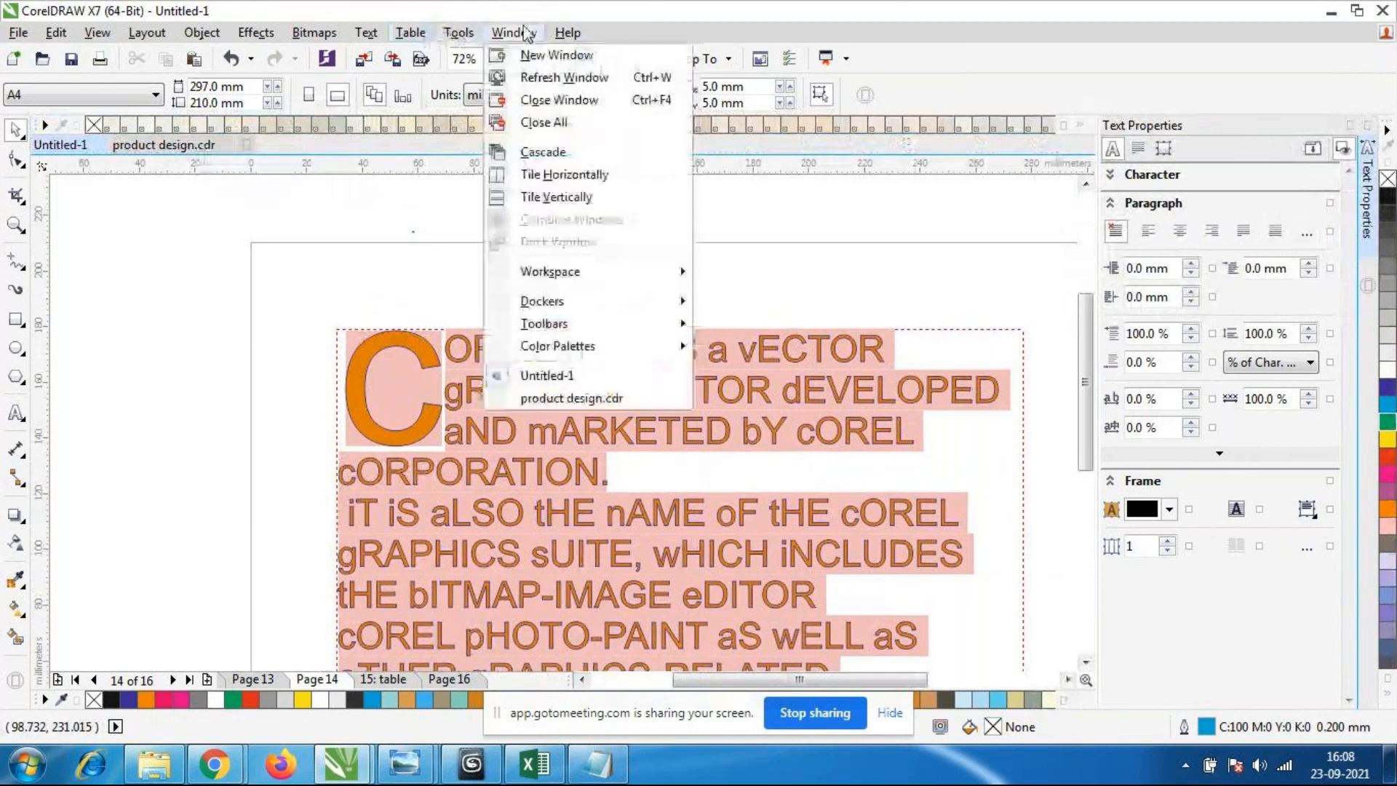
{"action": "mouse_move", "coordinate": [590, 299]}
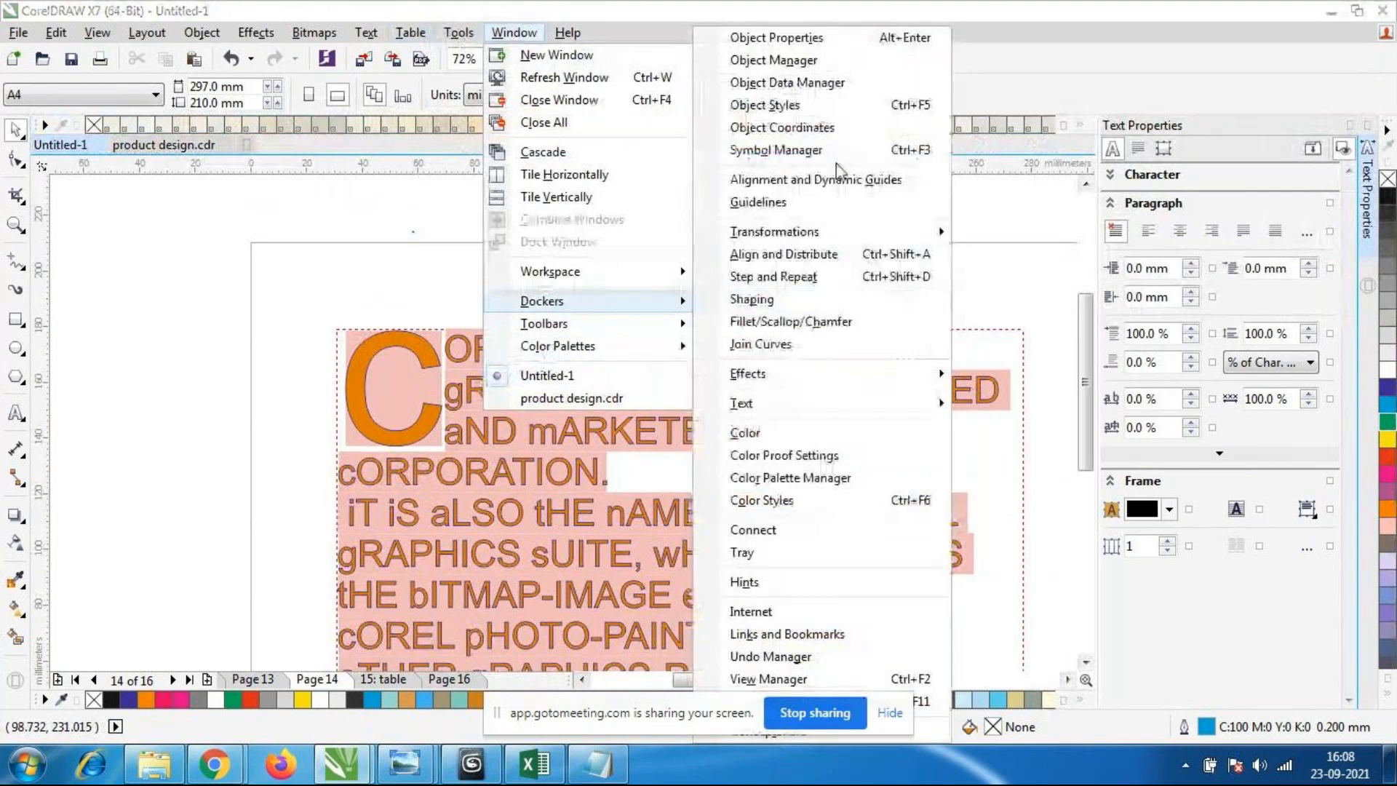
{"action": "mouse_move", "coordinate": [575, 326]}
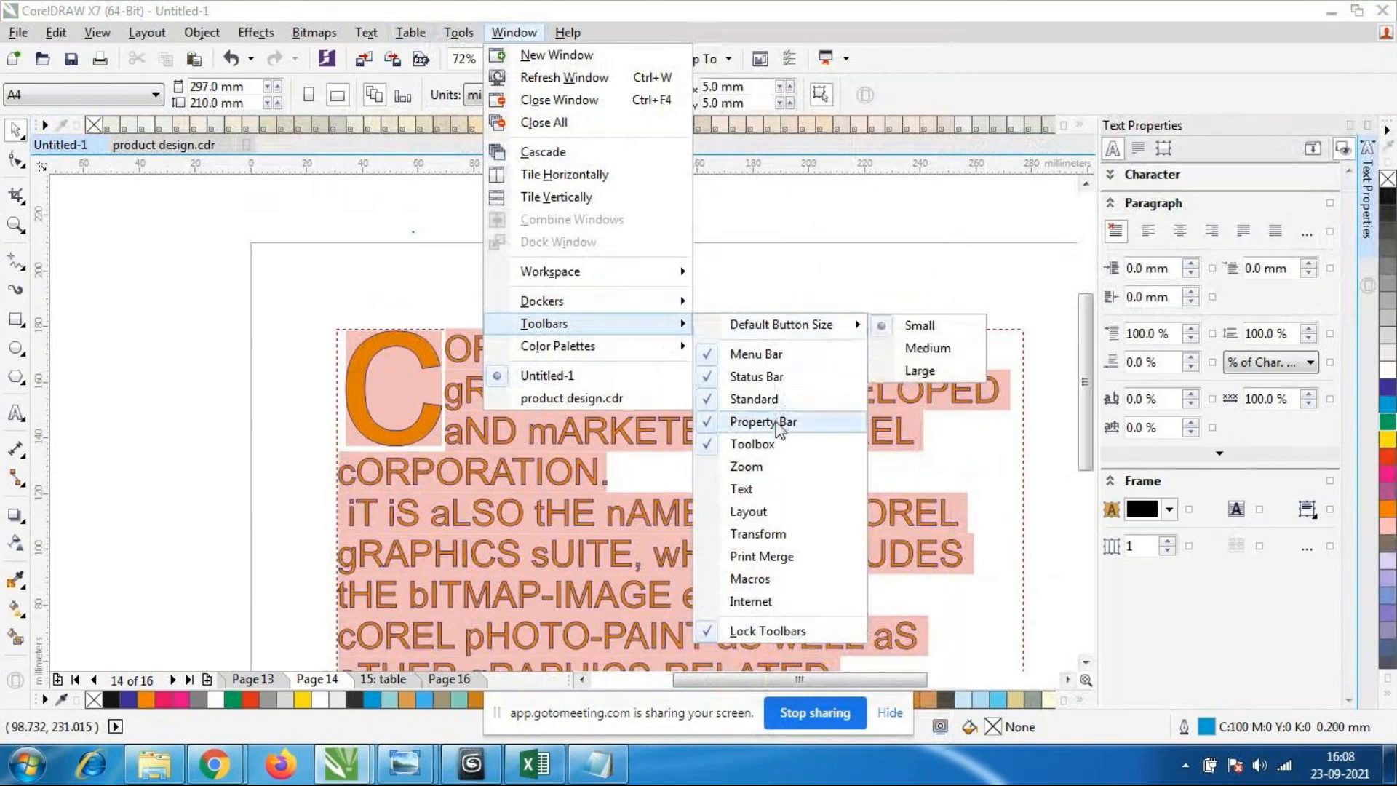
{"action": "left_click", "coordinate": [752, 492]}
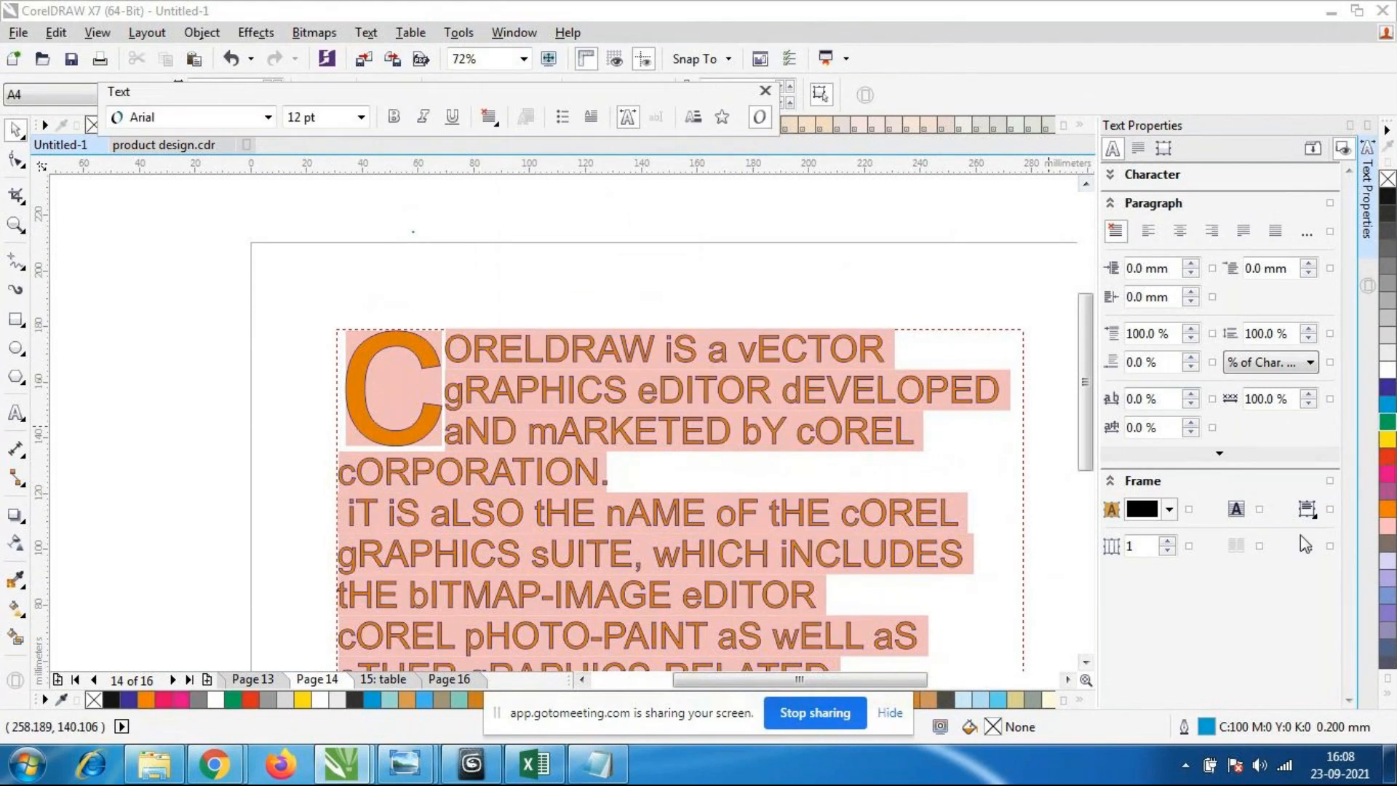
Display the Layout toolbar in addition to the Text toolbar.
{"action": "left_click", "coordinate": [458, 33]}
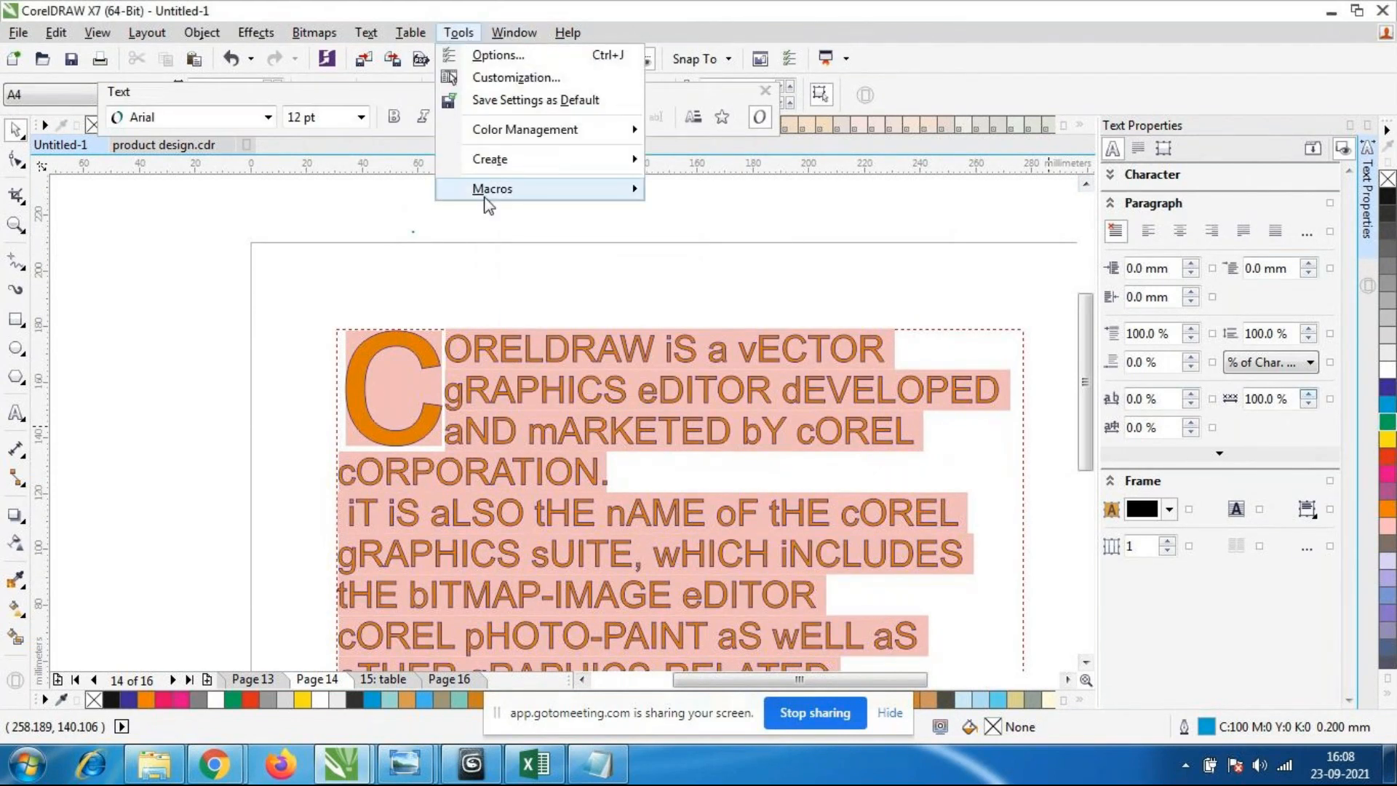
{"action": "mouse_move", "coordinate": [523, 33]}
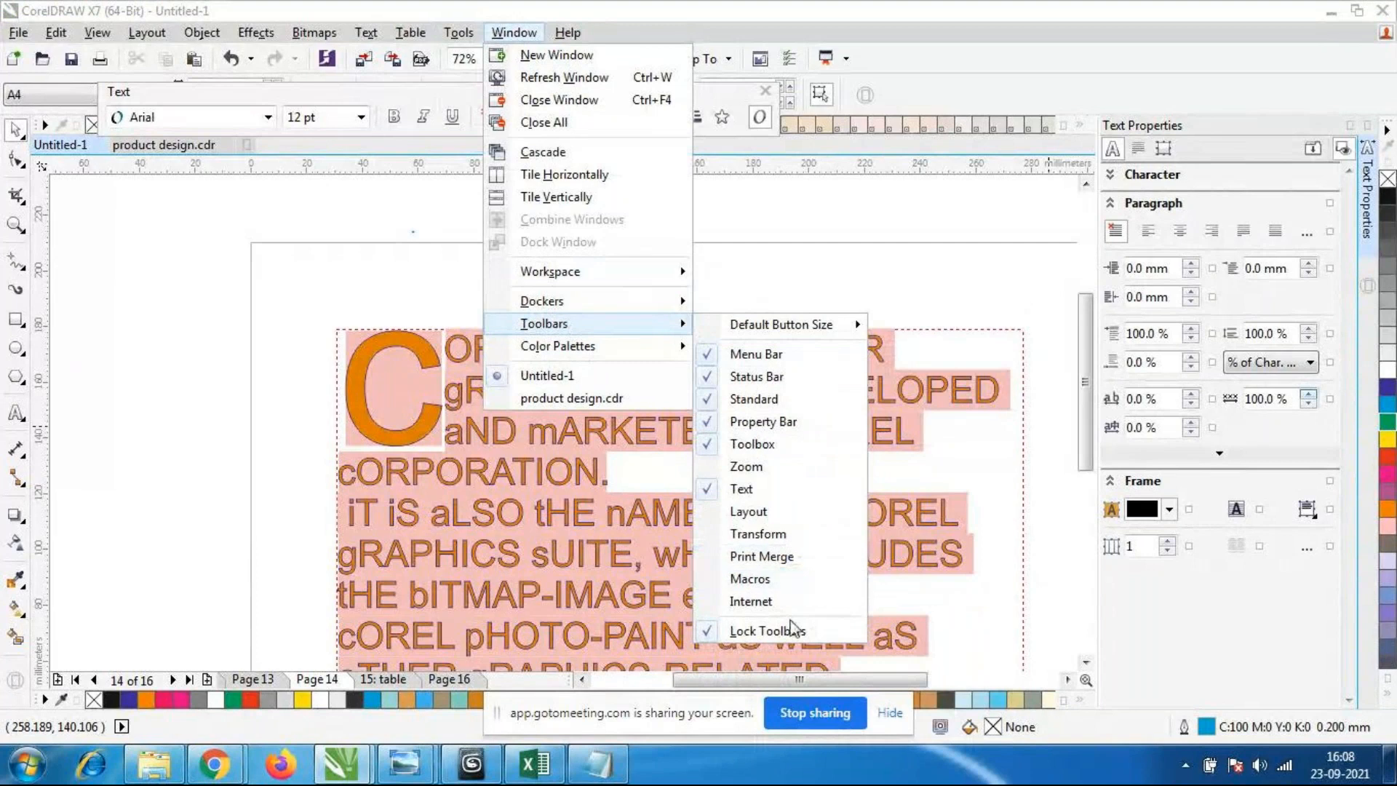
{"action": "left_click", "coordinate": [733, 512]}
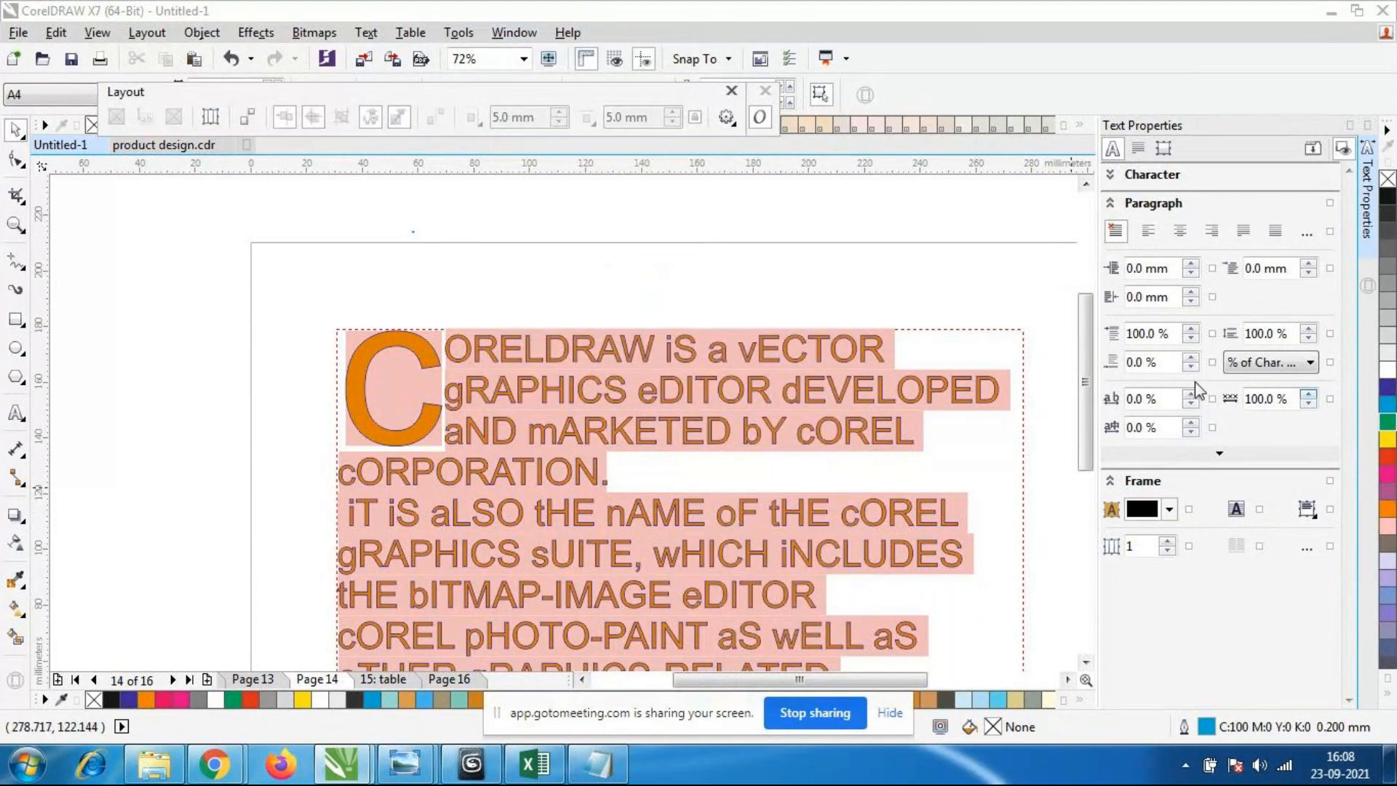
Collapse the Text Properties docker, and move the Layout toolbar over the drawing area before closing it.
{"action": "left_click", "coordinate": [1368, 125]}
{"action": "left_click_drag", "start_coordinate": [176, 97], "coordinate": [298, 222]}
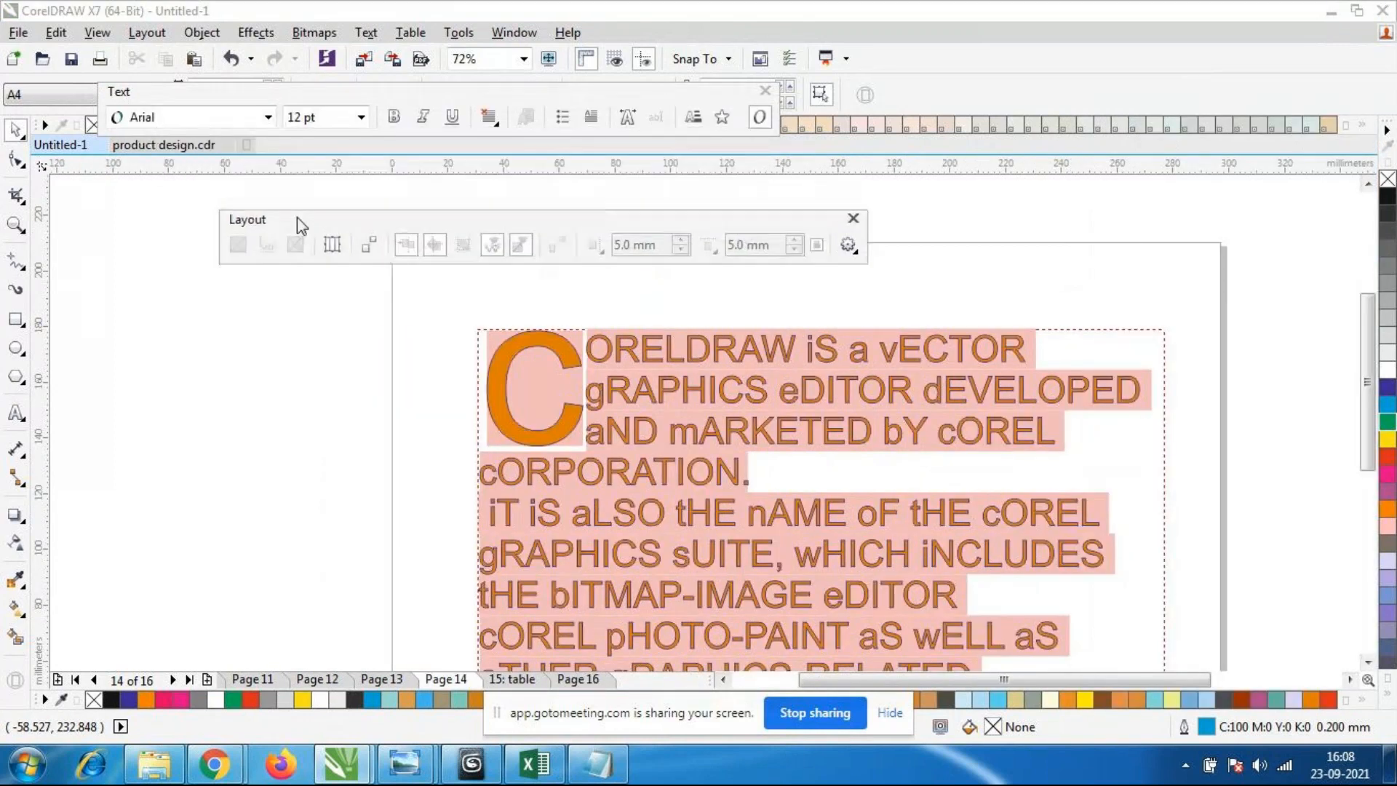
{"action": "left_click", "coordinate": [853, 219]}
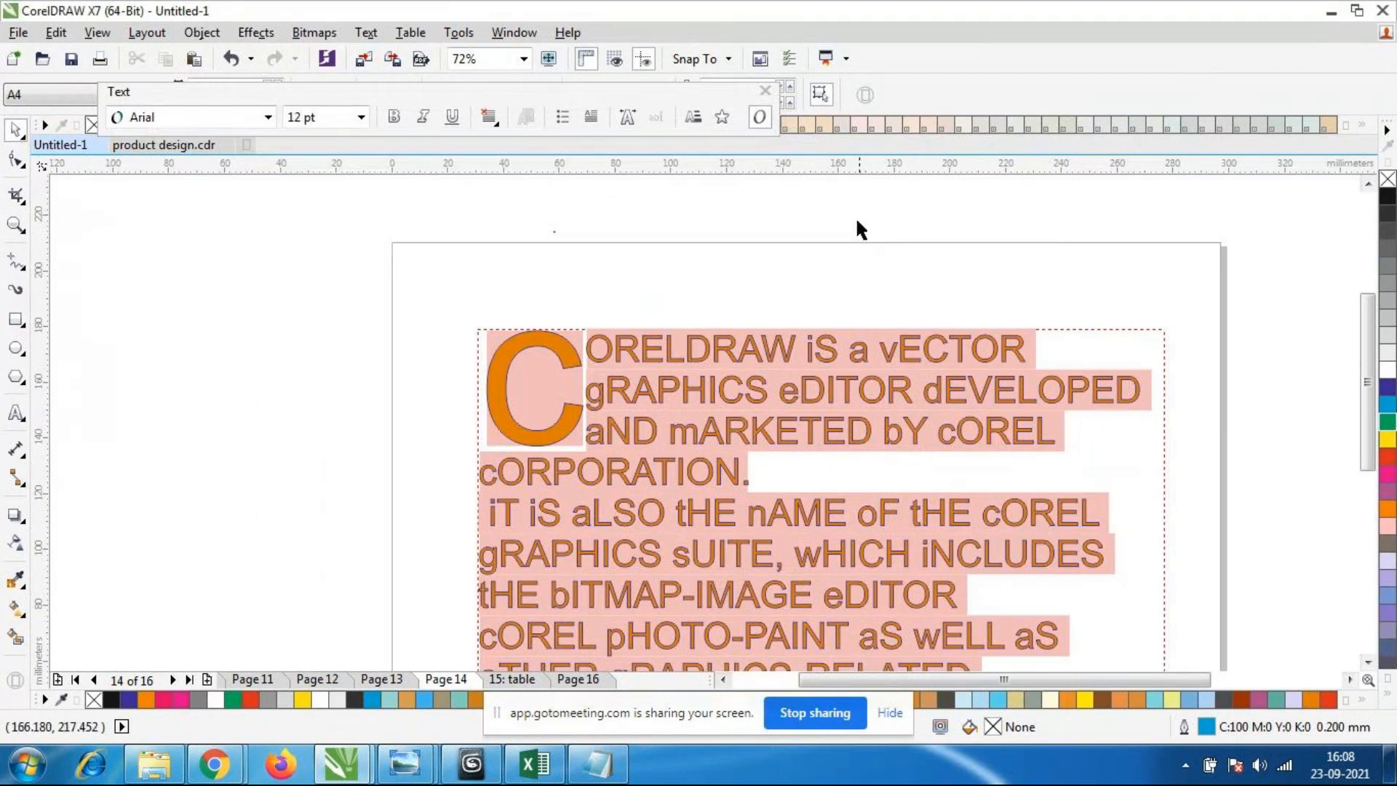
Display the Zoom toolbar briefly, and close both it and the Text toolbar.
{"action": "left_click", "coordinate": [506, 32]}
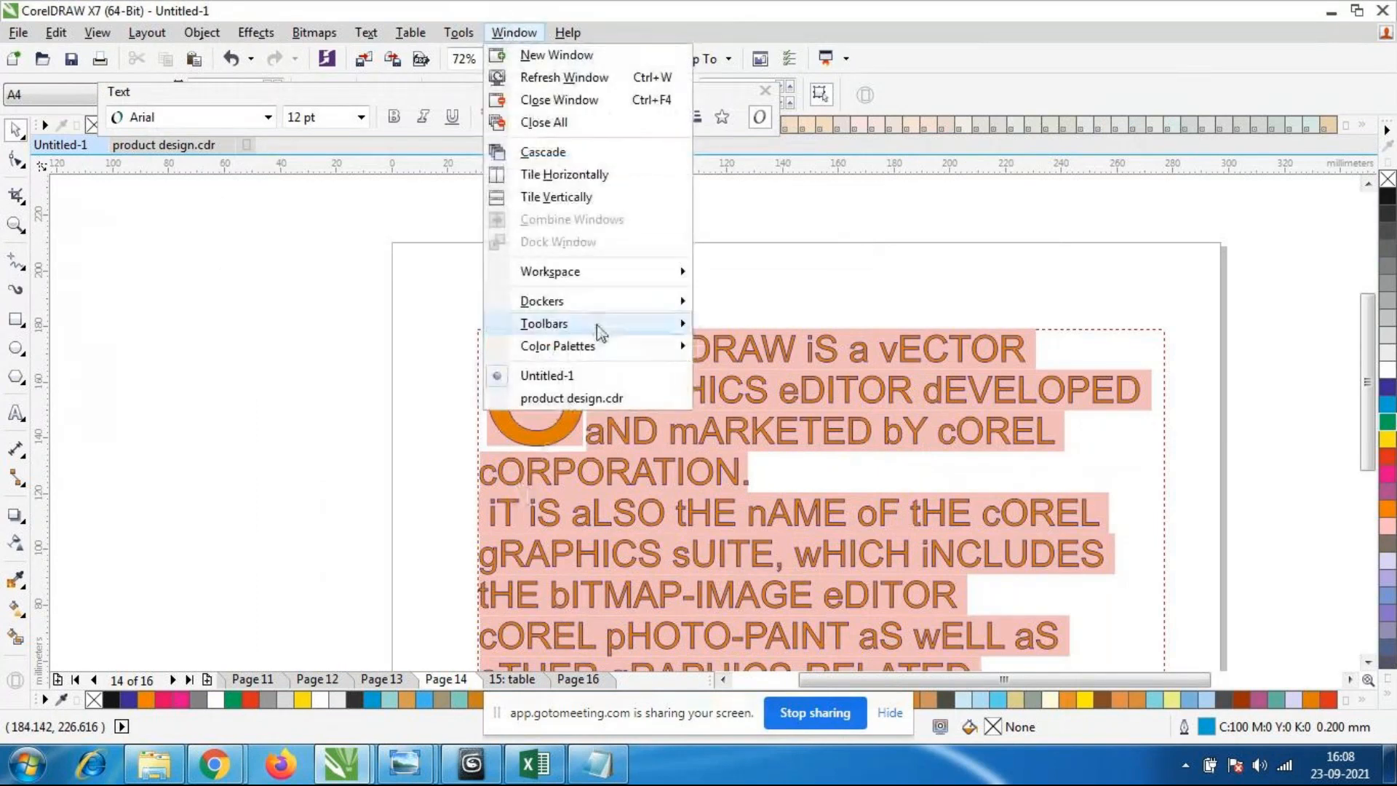
{"action": "mouse_move", "coordinate": [593, 329]}
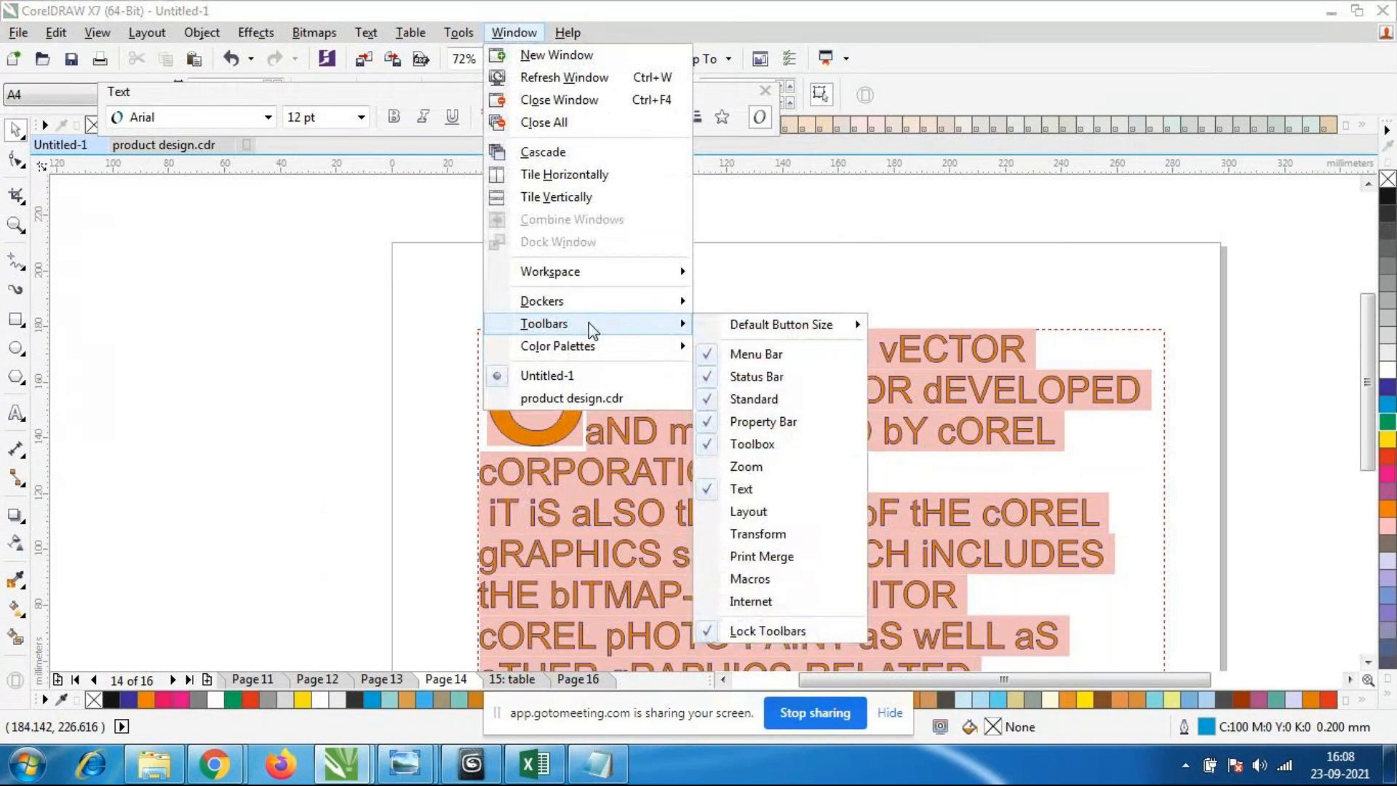
{"action": "left_click", "coordinate": [748, 467]}
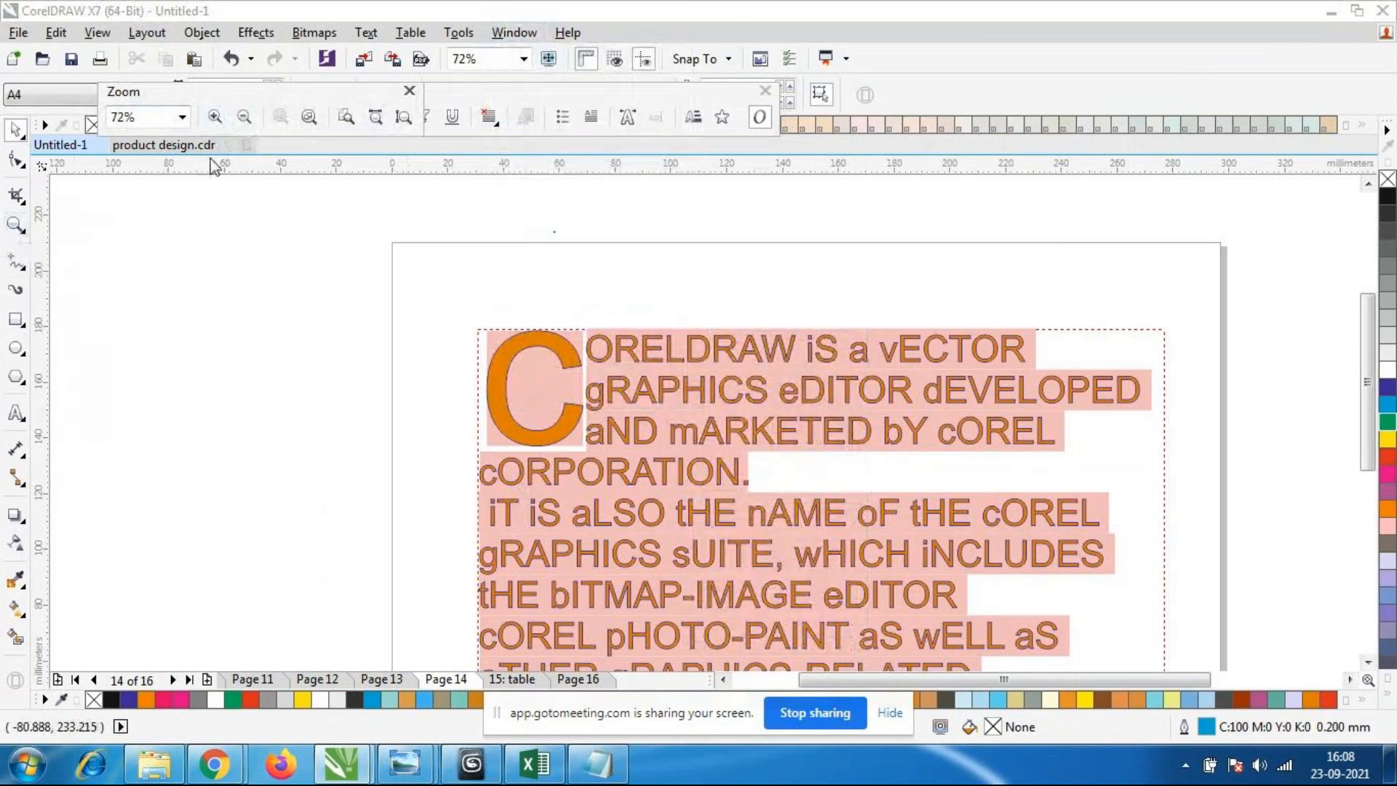
{"action": "left_click", "coordinate": [410, 91]}
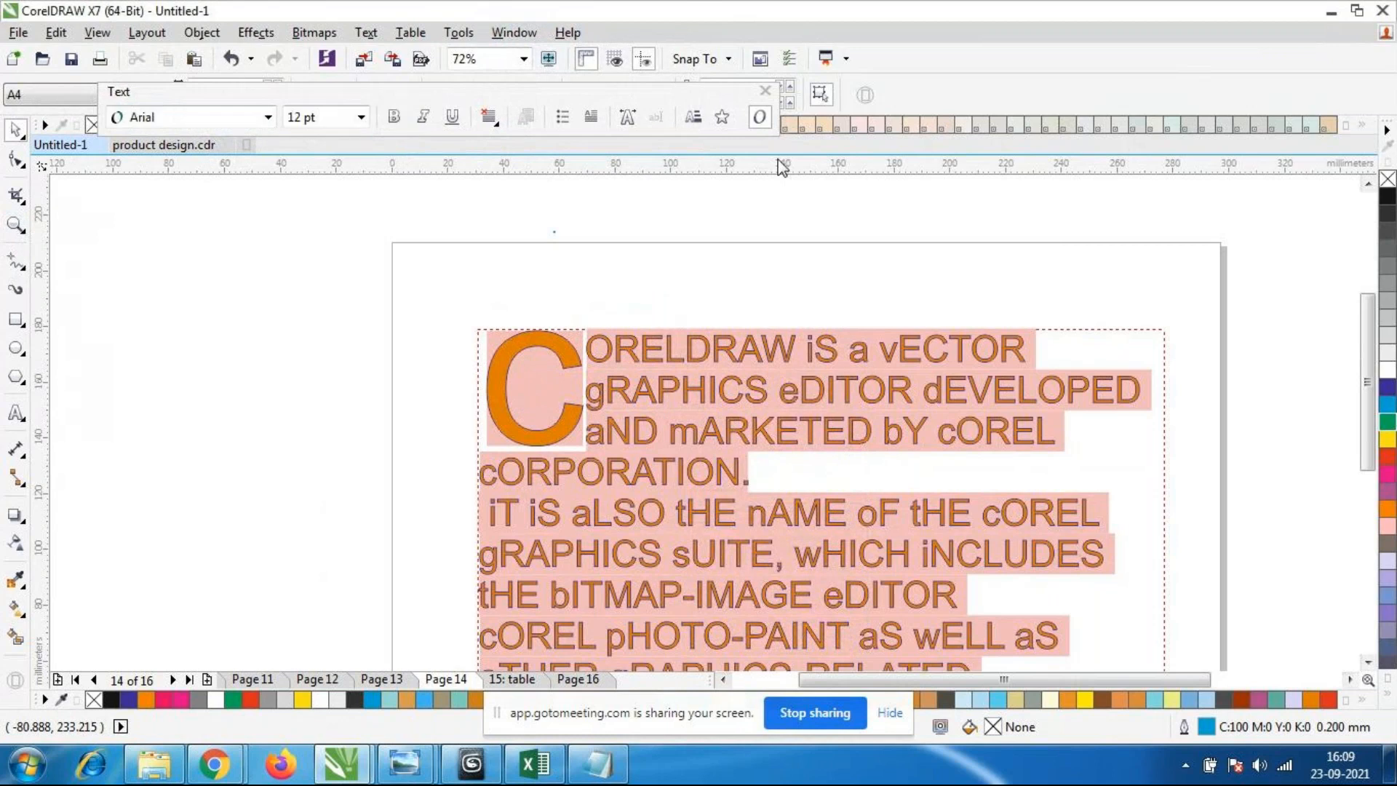
{"action": "left_click", "coordinate": [771, 93]}
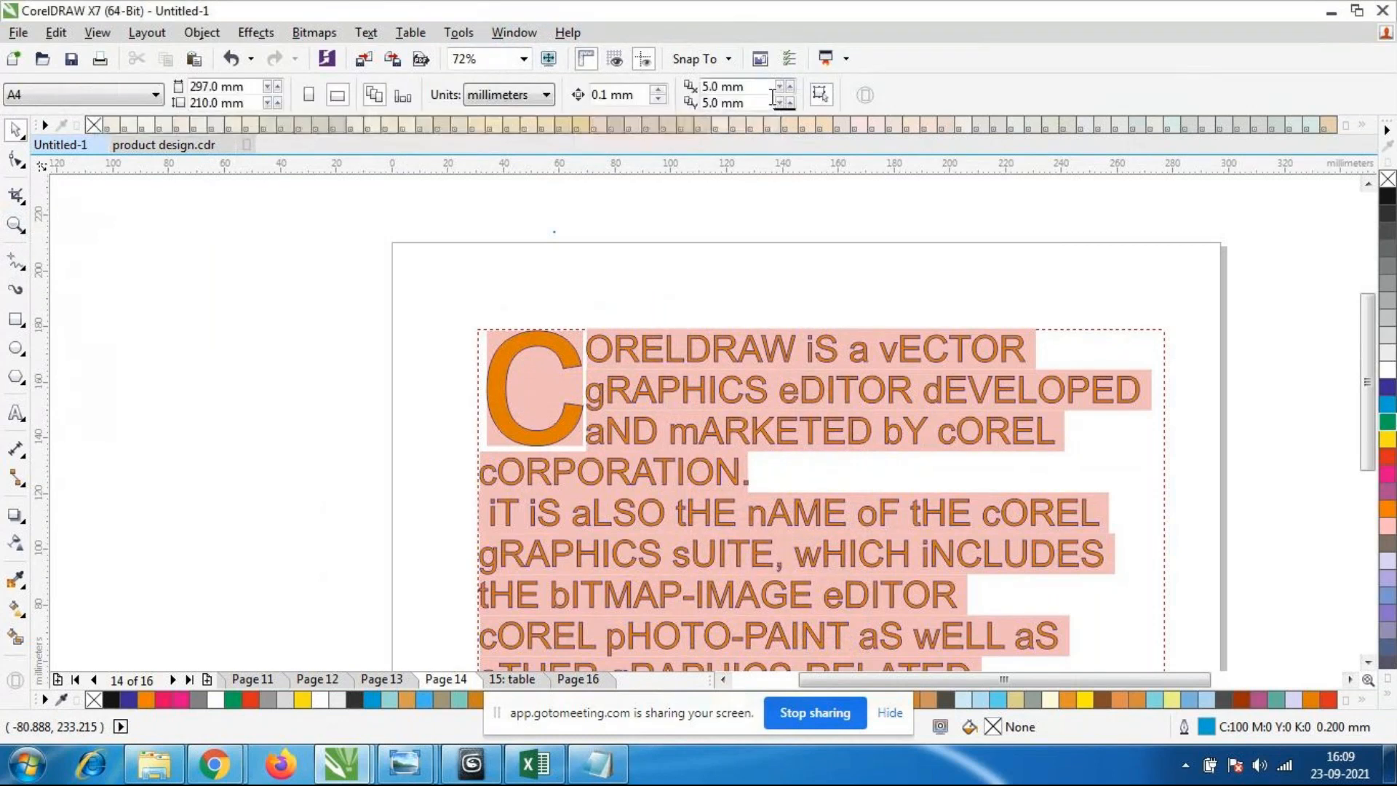
{"action": "left_click", "coordinate": [535, 33]}
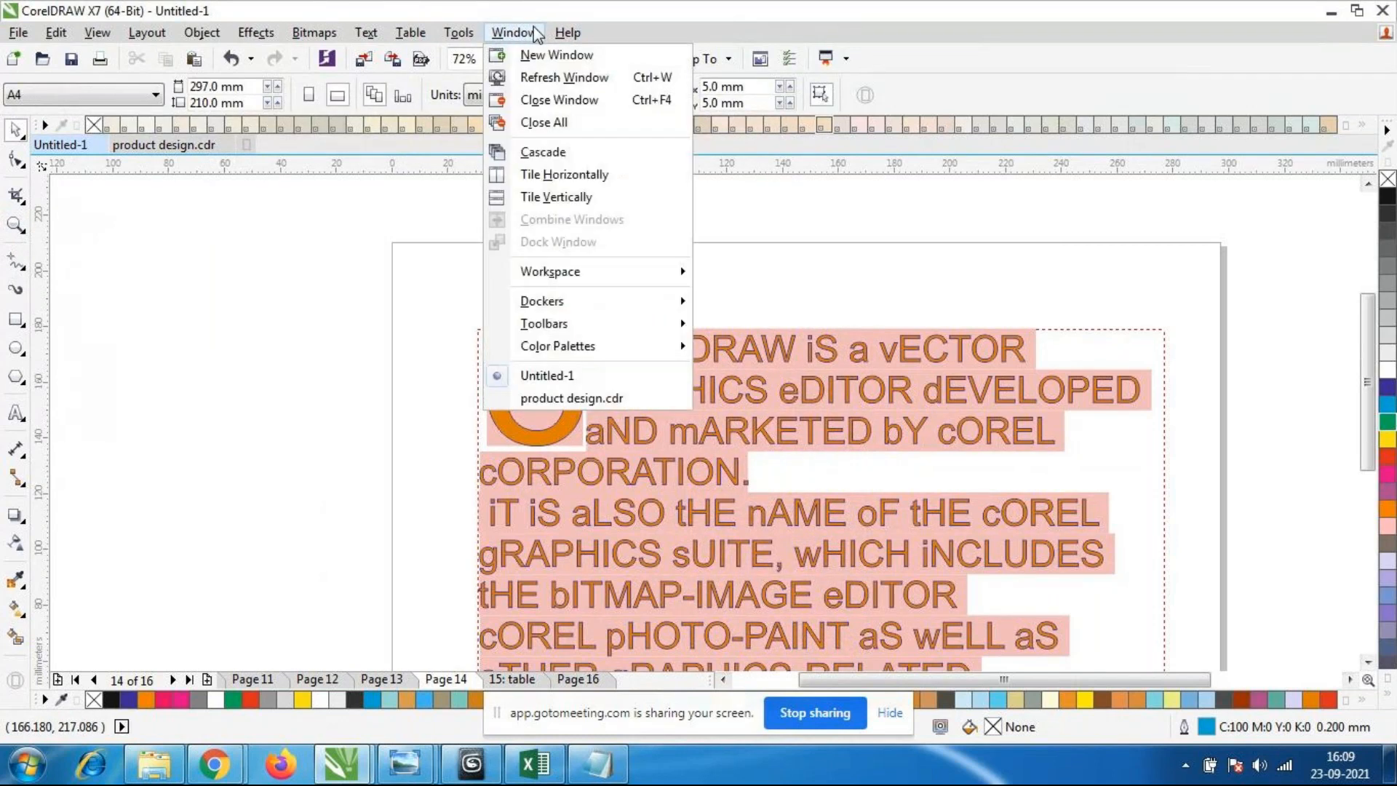
{"action": "mouse_move", "coordinate": [410, 32]}
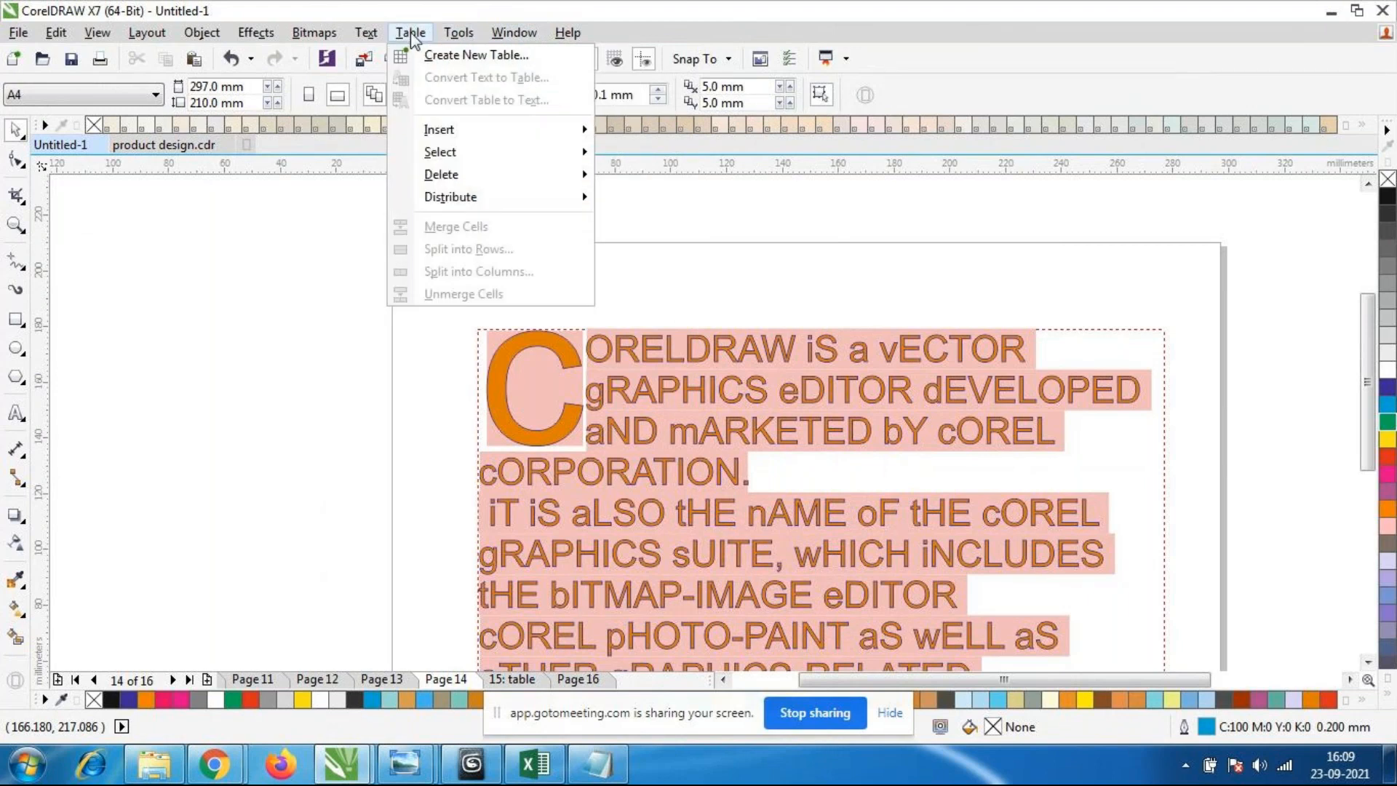
{"action": "mouse_move", "coordinate": [366, 37]}
{"action": "mouse_move", "coordinate": [319, 42]}
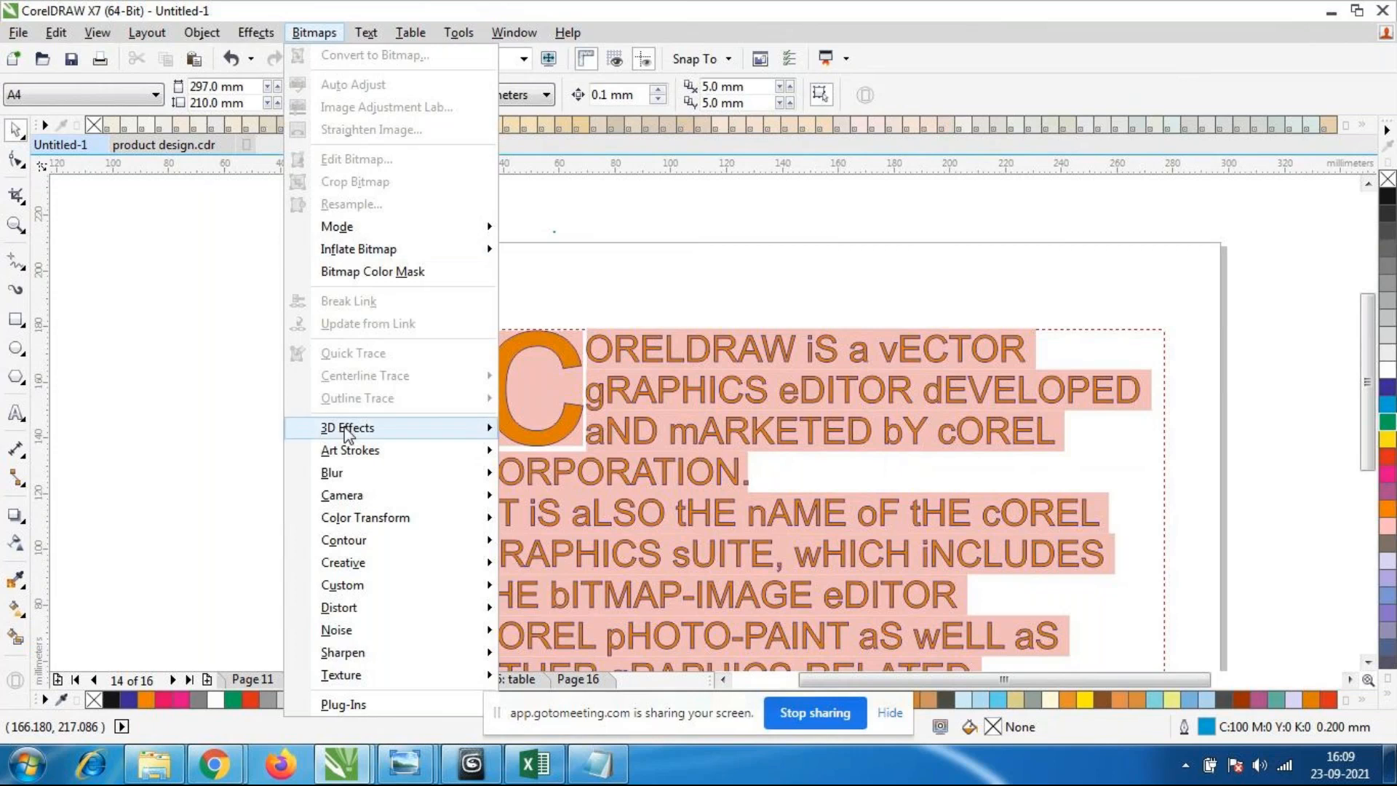
Review the bitmap effect categories such as 3D Effects and Creative, check the text commands, and select the orange paragraph text.
{"action": "left_click", "coordinate": [678, 189]}
{"action": "scroll", "coordinate": [674, 187], "scroll_direction": "down", "scroll_amount": 3}
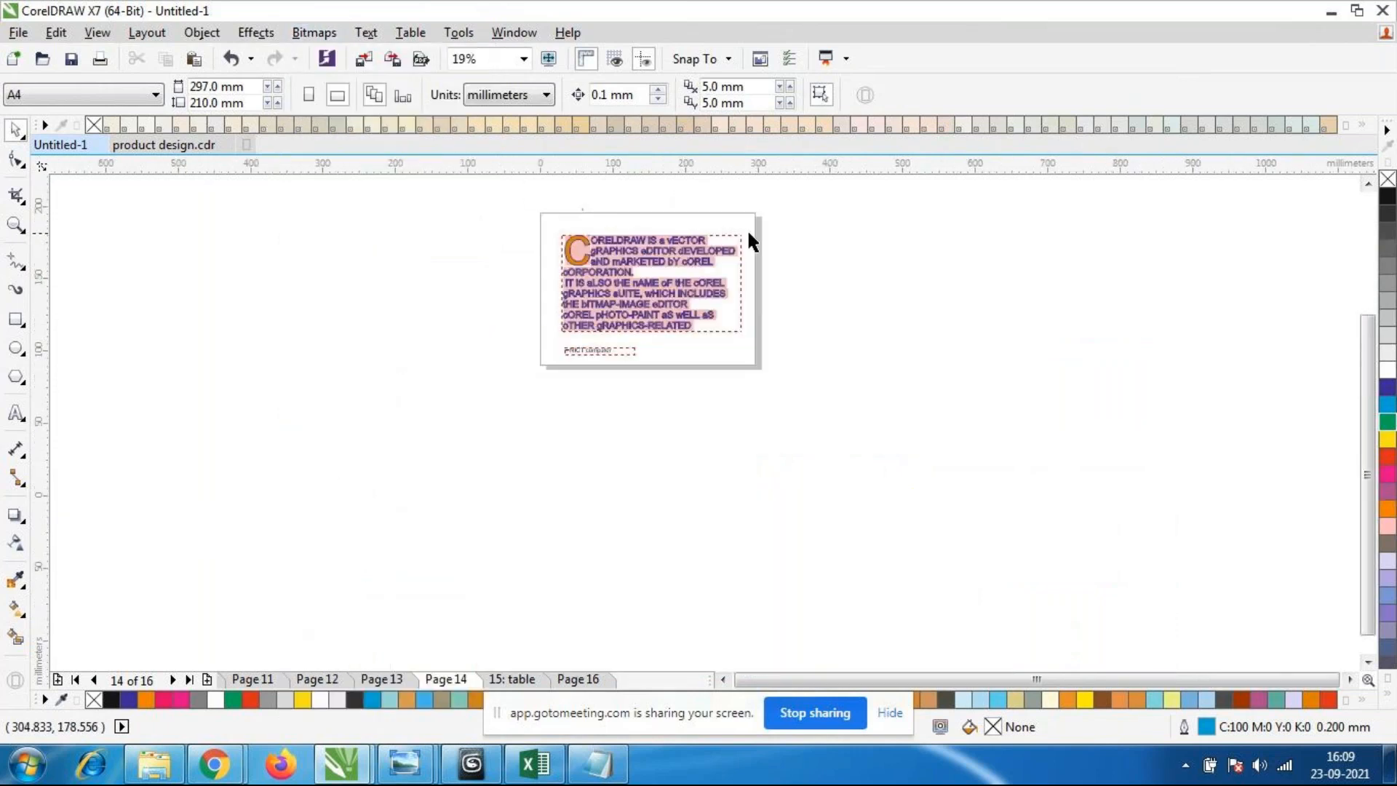
{"action": "scroll", "coordinate": [747, 229], "scroll_direction": "up", "scroll_amount": 2}
{"action": "scroll", "coordinate": [505, 208], "scroll_direction": "up", "scroll_amount": 2}
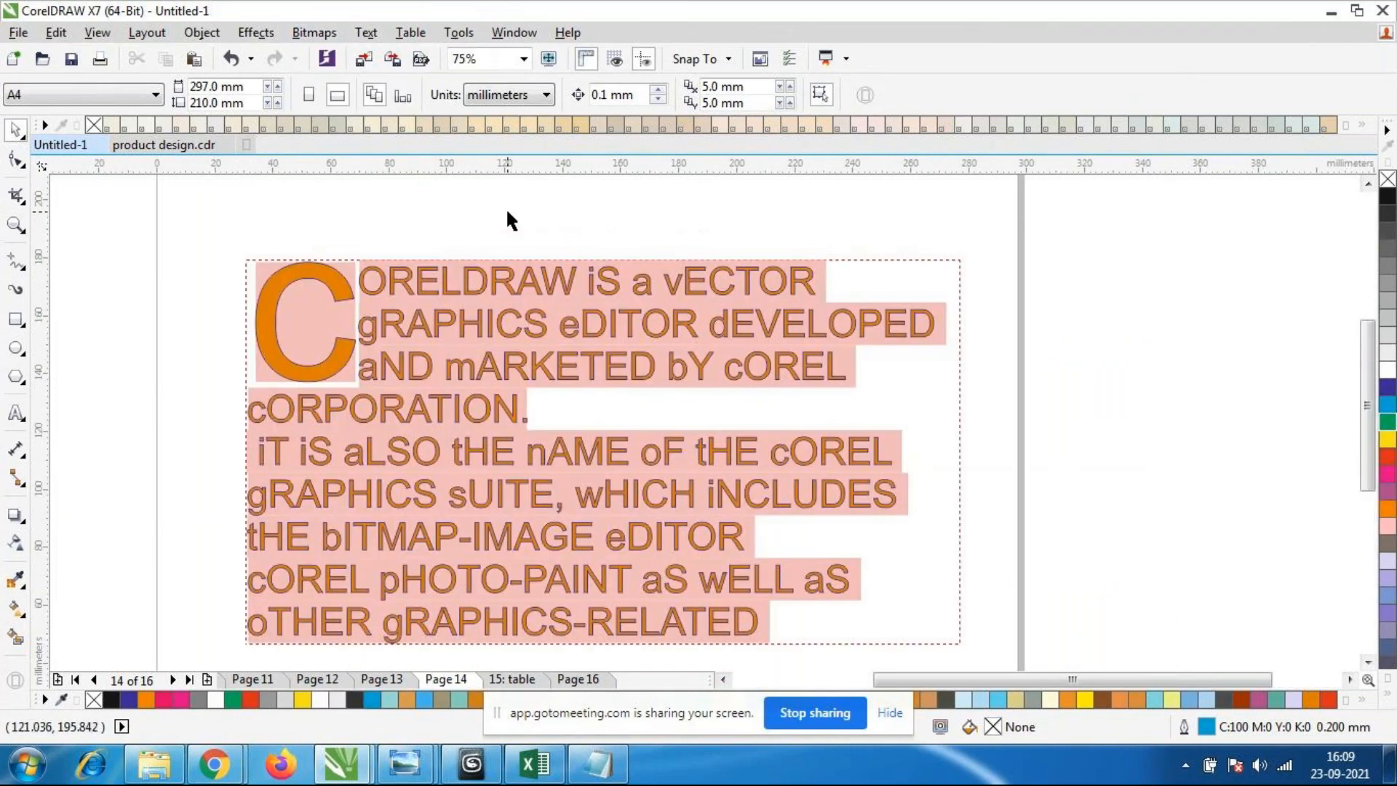
{"action": "left_click", "coordinate": [332, 33]}
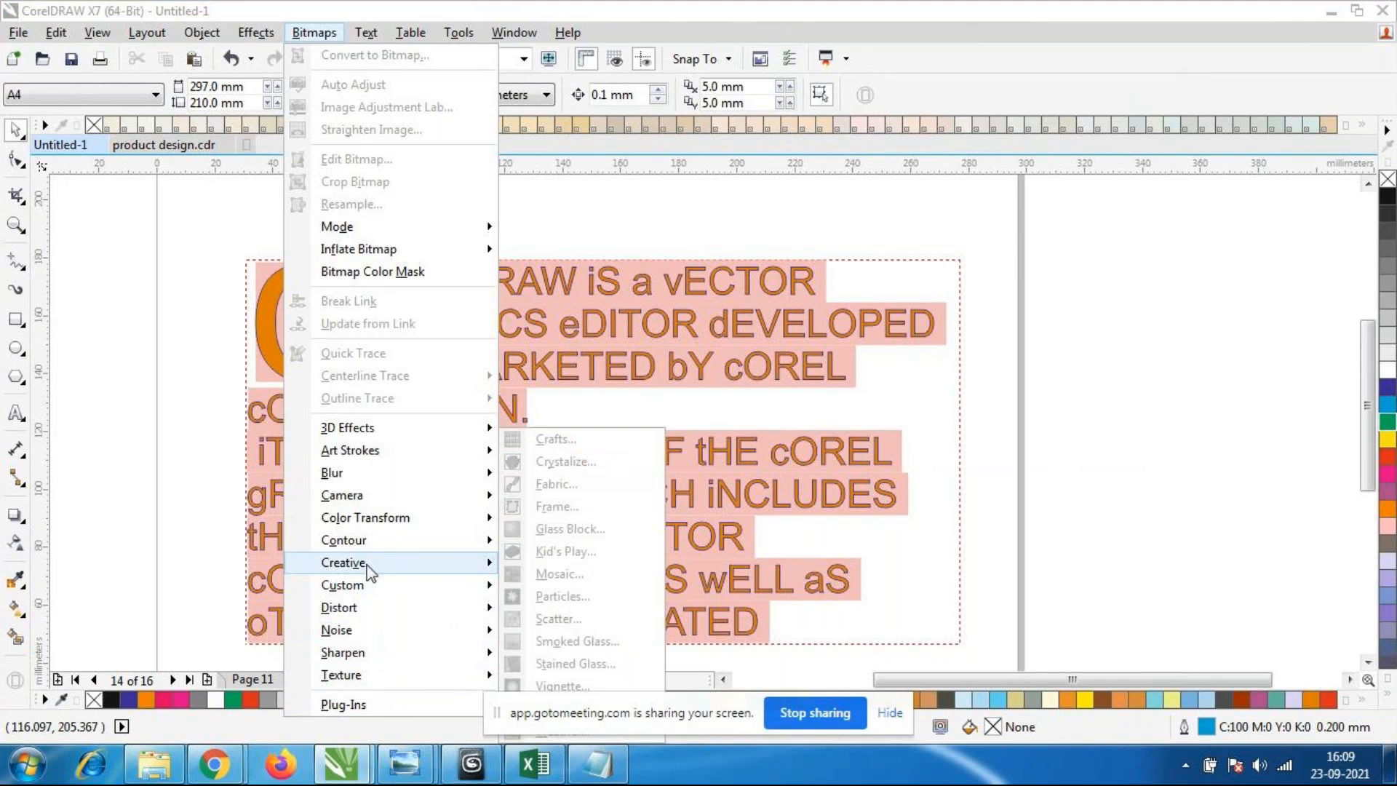
{"action": "mouse_move", "coordinate": [247, 34]}
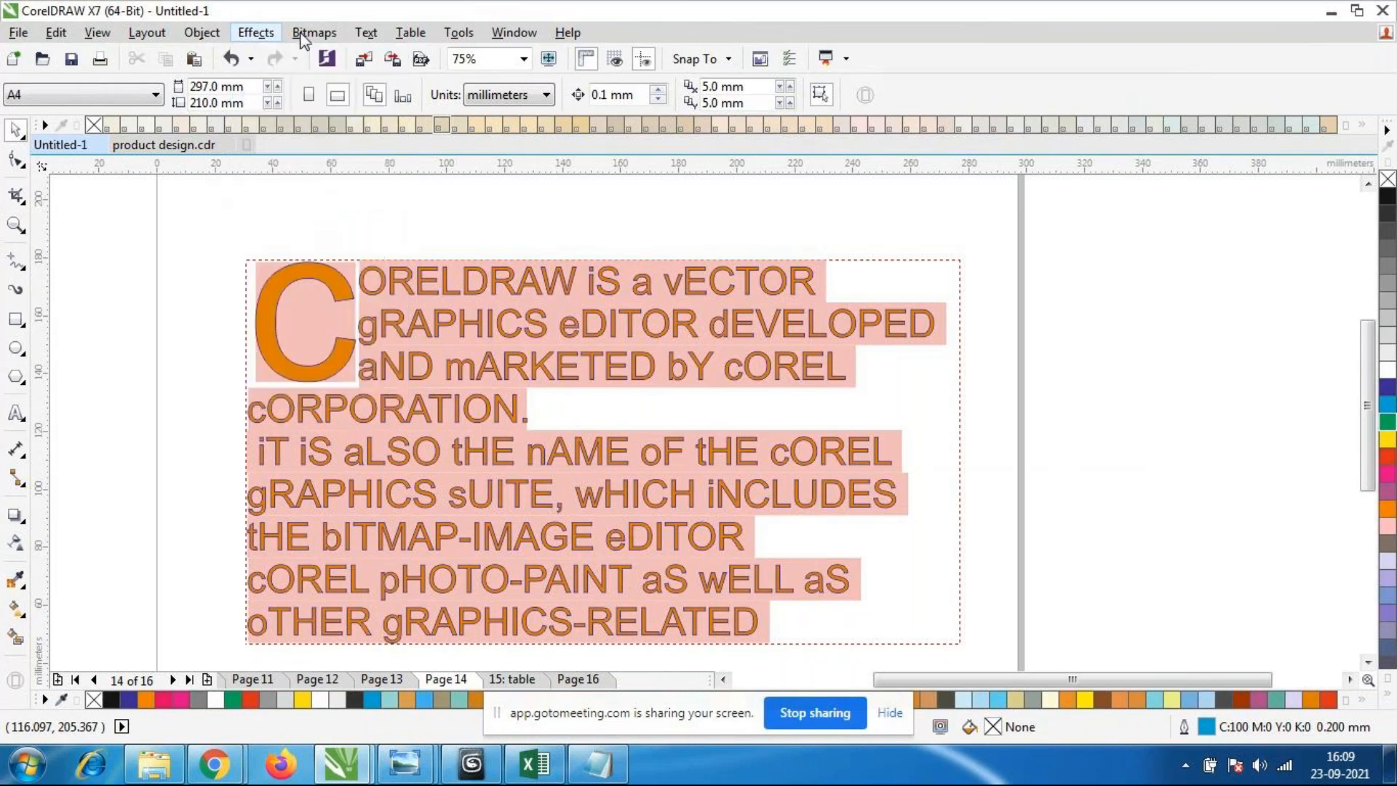
{"action": "mouse_move", "coordinate": [365, 33]}
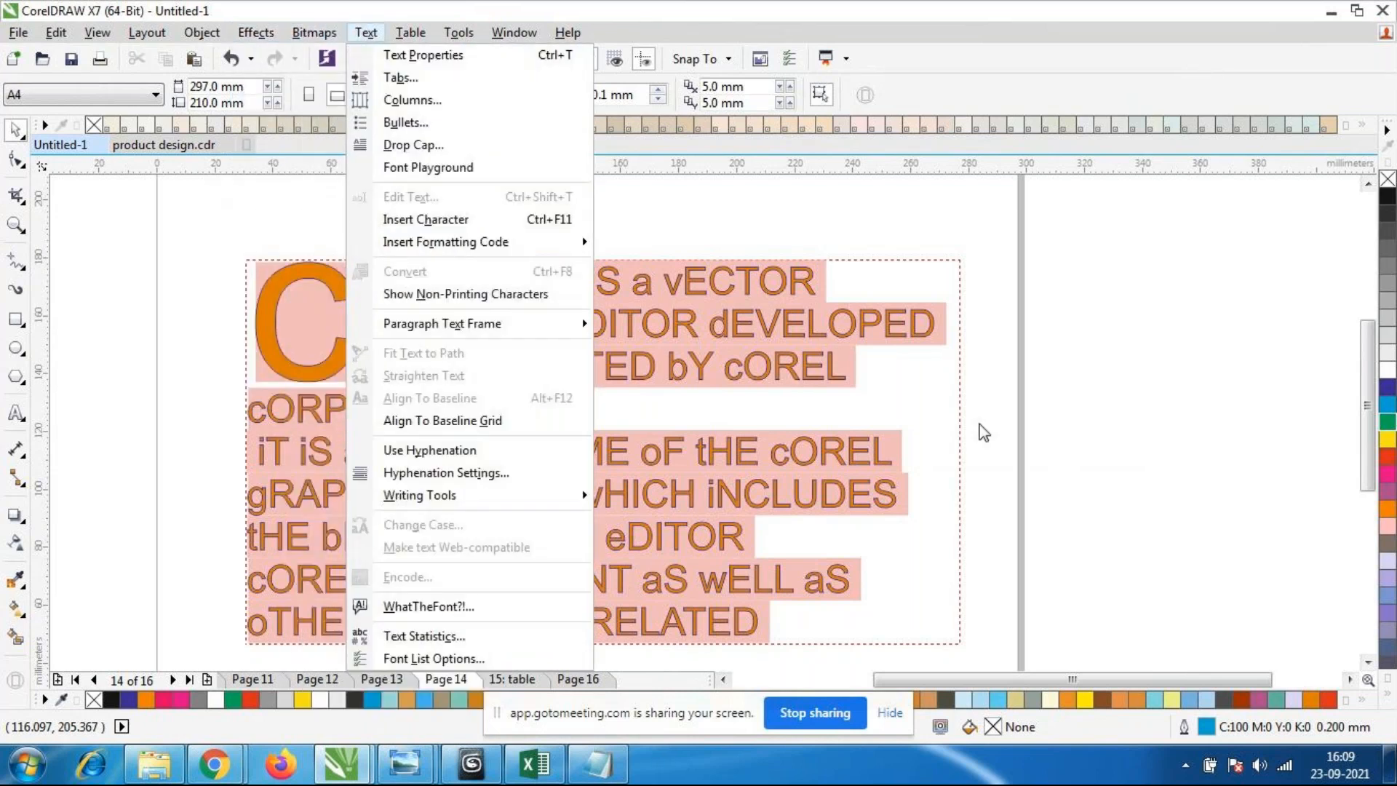
{"action": "left_click", "coordinate": [680, 372]}
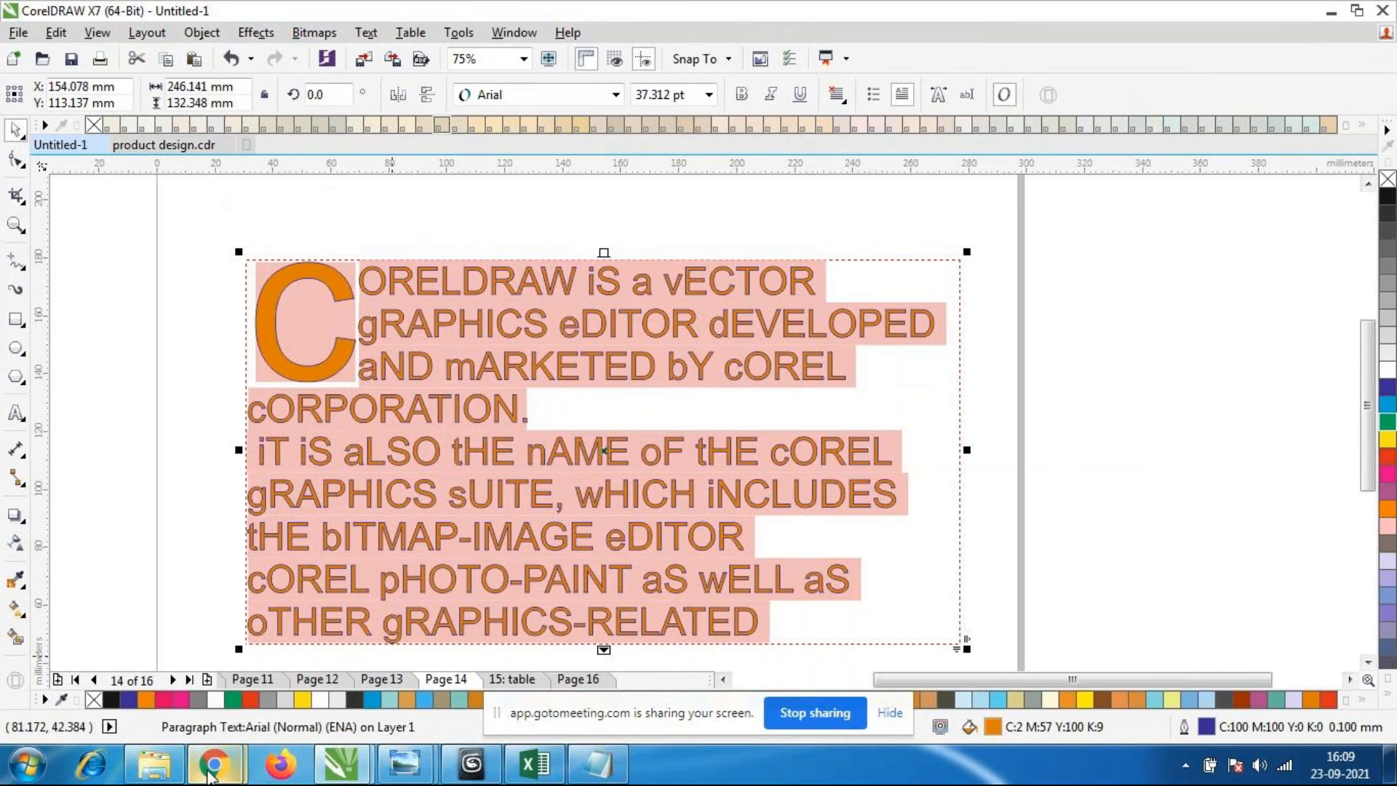
Switch to the GoToMeeting session in Chrome and check the meeting participants.
{"action": "mouse_move", "coordinate": [215, 764]}
{"action": "left_click", "coordinate": [176, 655]}
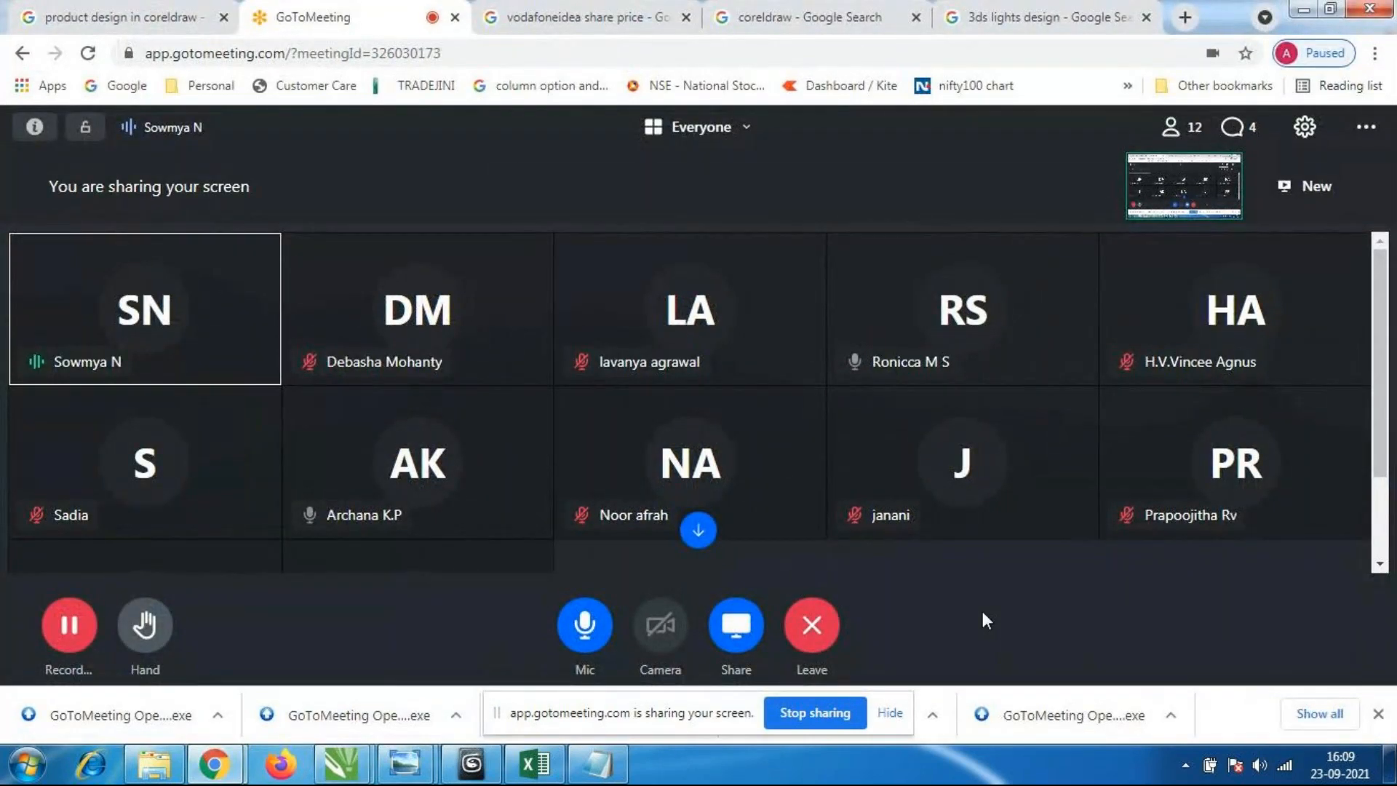
{"action": "left_click_drag", "start_coordinate": [1377, 428], "coordinate": [1354, 409]}
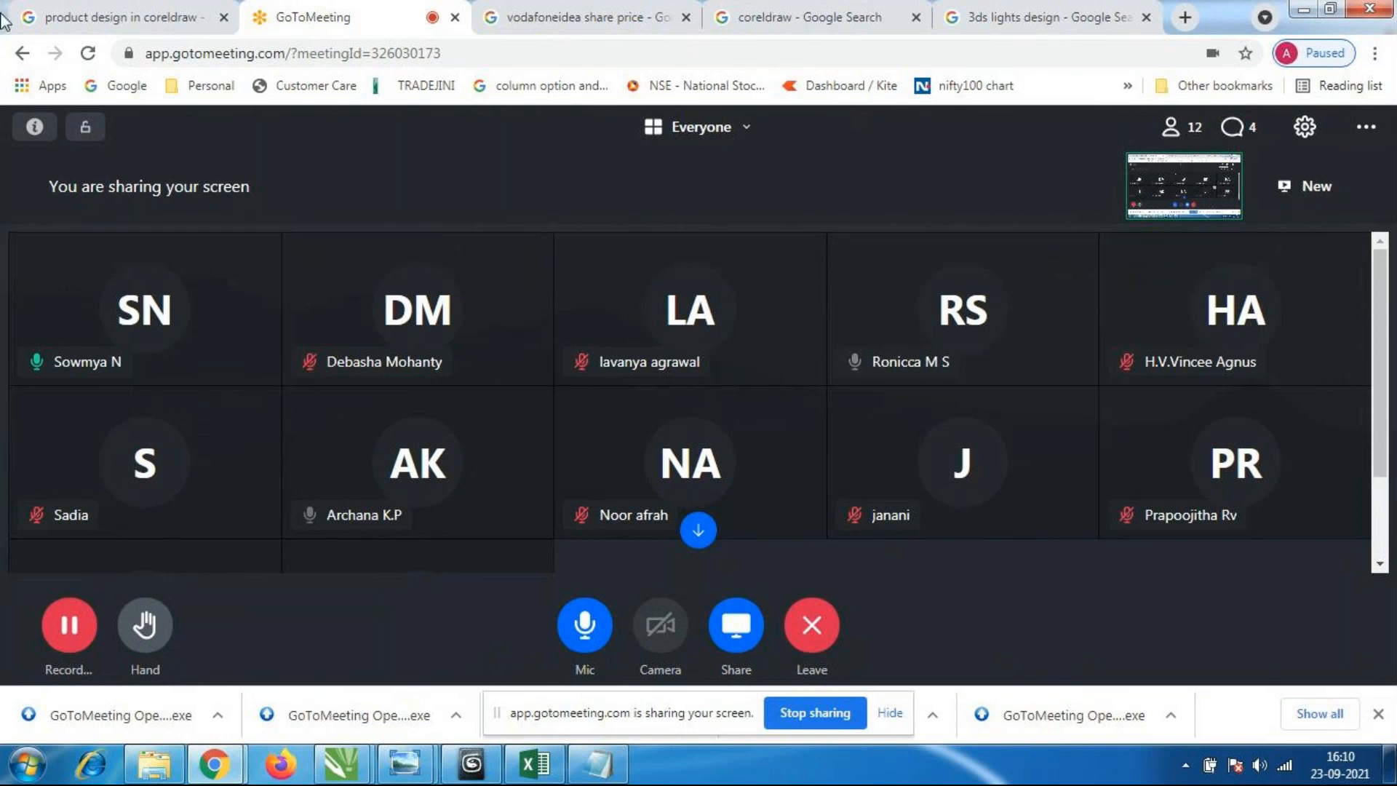
Switch back to the Untitled-1 document in CorelDRAW and go to Page 16.
{"action": "mouse_move", "coordinate": [338, 762]}
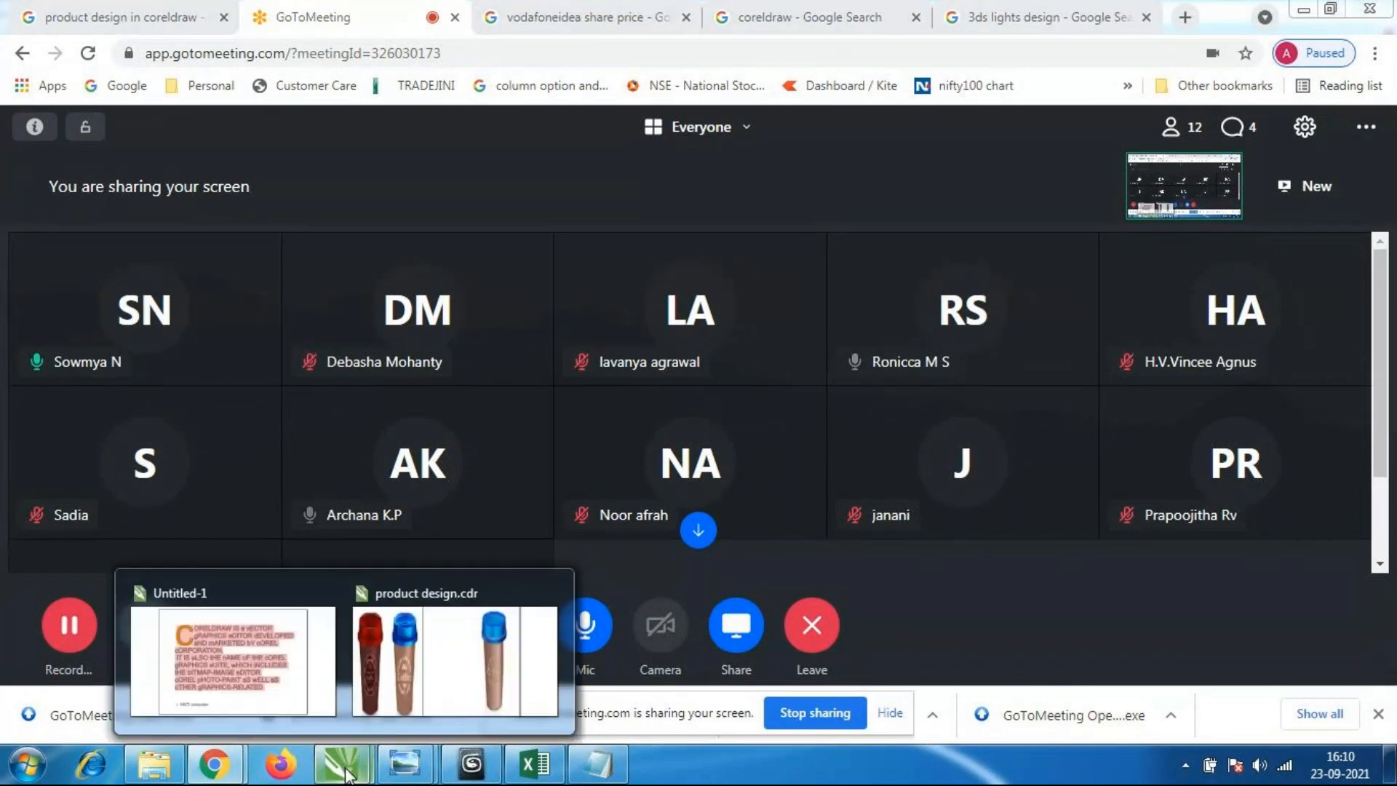
{"action": "left_click", "coordinate": [305, 680]}
{"action": "scroll", "coordinate": [551, 455], "scroll_direction": "down", "scroll_amount": 1}
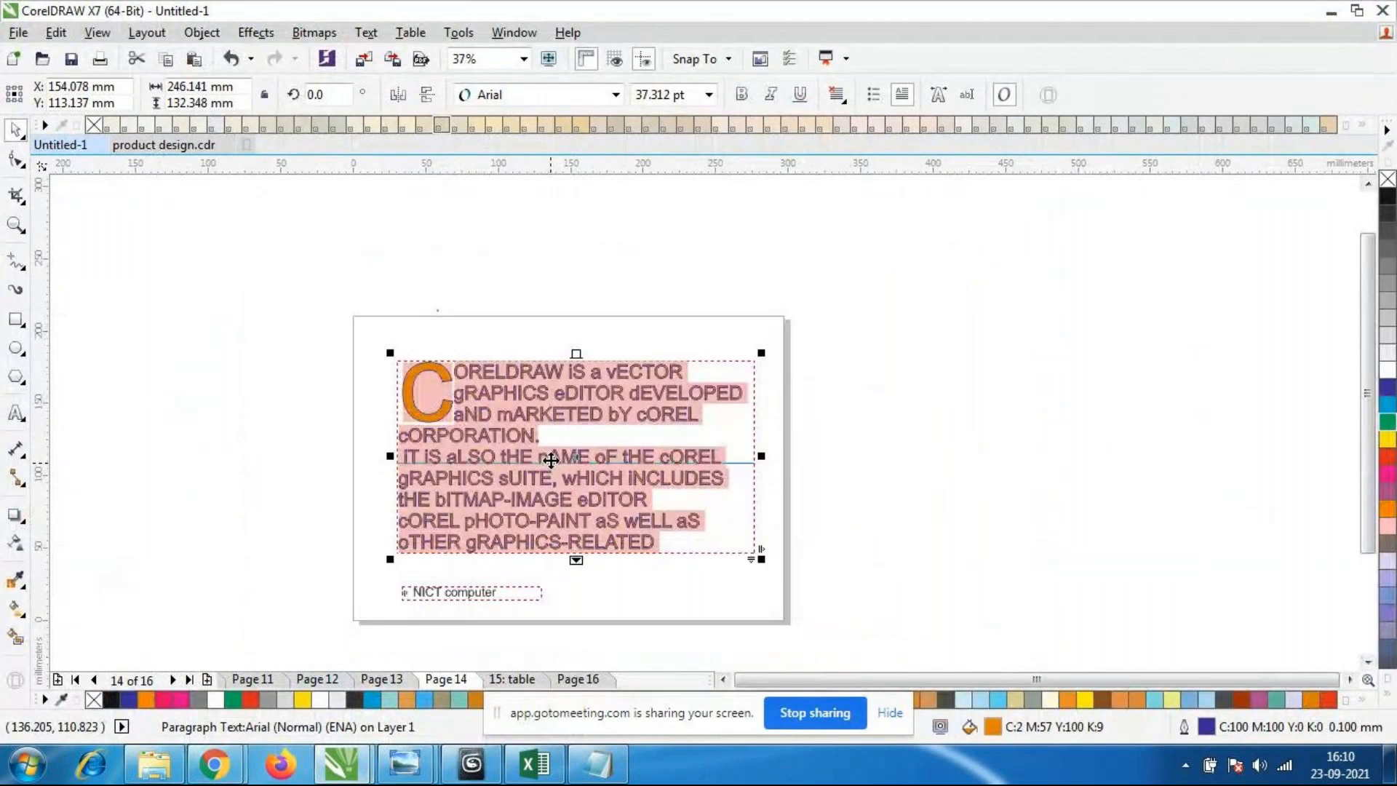
{"action": "scroll", "coordinate": [544, 471], "scroll_direction": "up", "scroll_amount": 1}
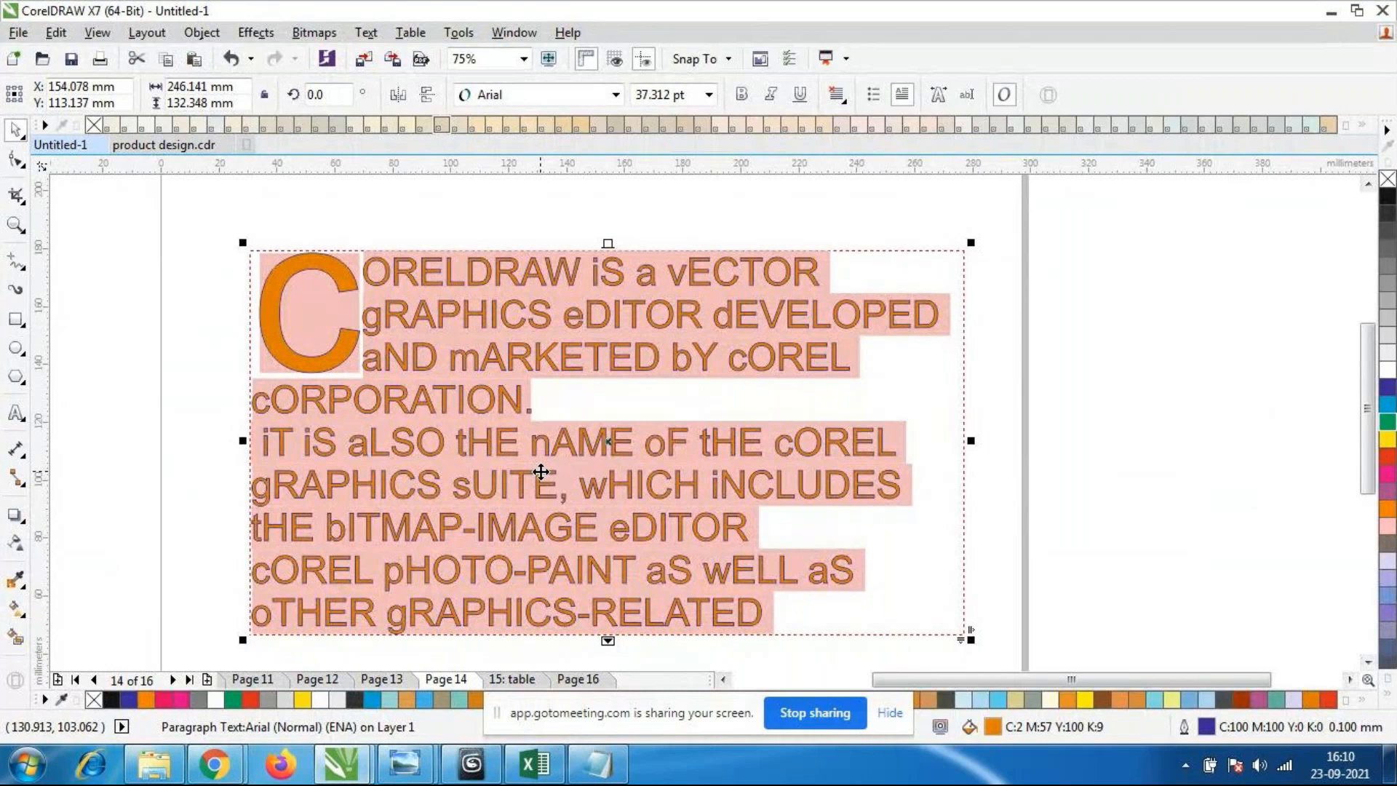
{"action": "scroll", "coordinate": [379, 329], "scroll_direction": "down", "scroll_amount": 1}
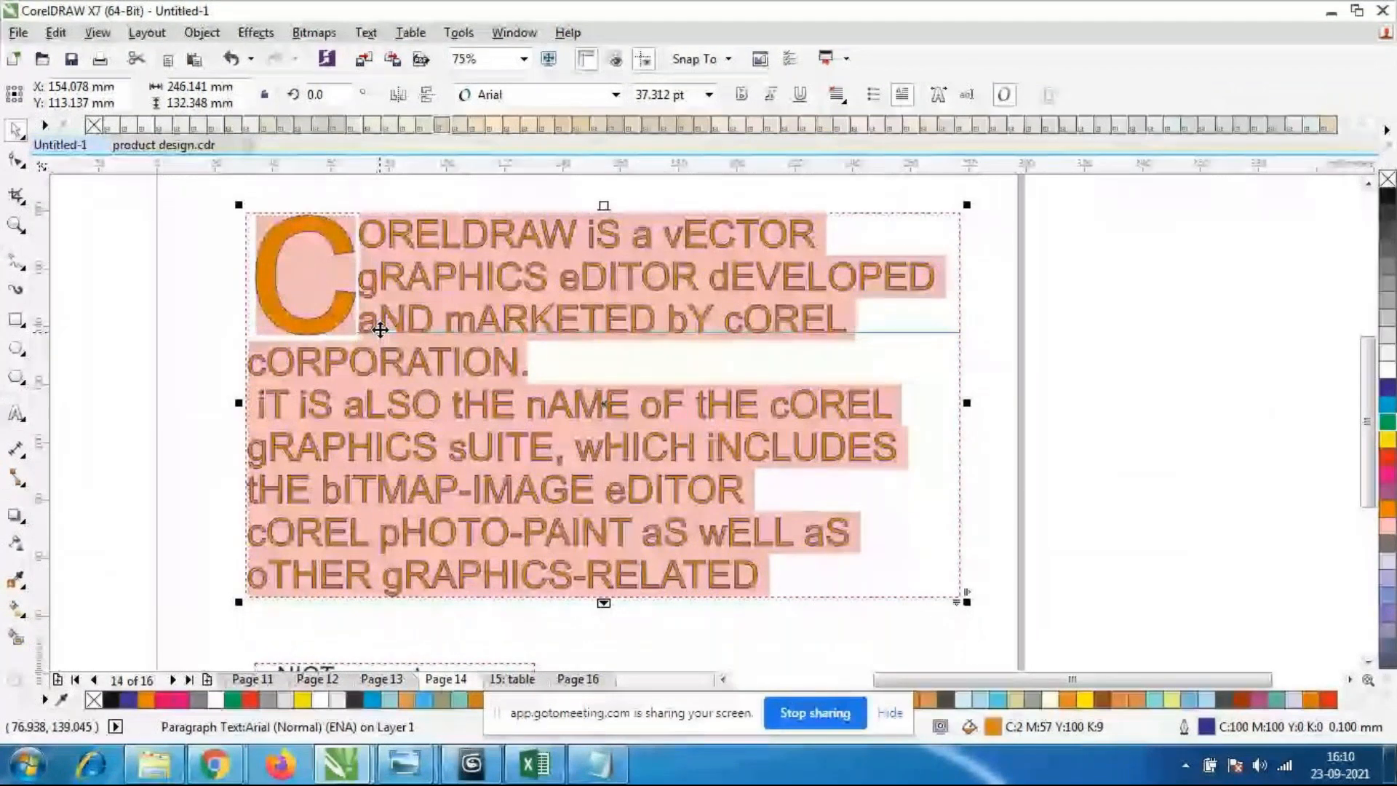
{"action": "scroll", "coordinate": [379, 330], "scroll_direction": "down", "scroll_amount": 2}
{"action": "left_click", "coordinate": [510, 678]}
{"action": "left_click", "coordinate": [557, 680]}
Import the golden-paisley-background image and place it on Page 16 at about 253 by 148 mm.
{"action": "scroll", "coordinate": [349, 391], "scroll_direction": "down", "scroll_amount": 2}
{"action": "scroll", "coordinate": [233, 338], "scroll_direction": "up", "scroll_amount": 2}
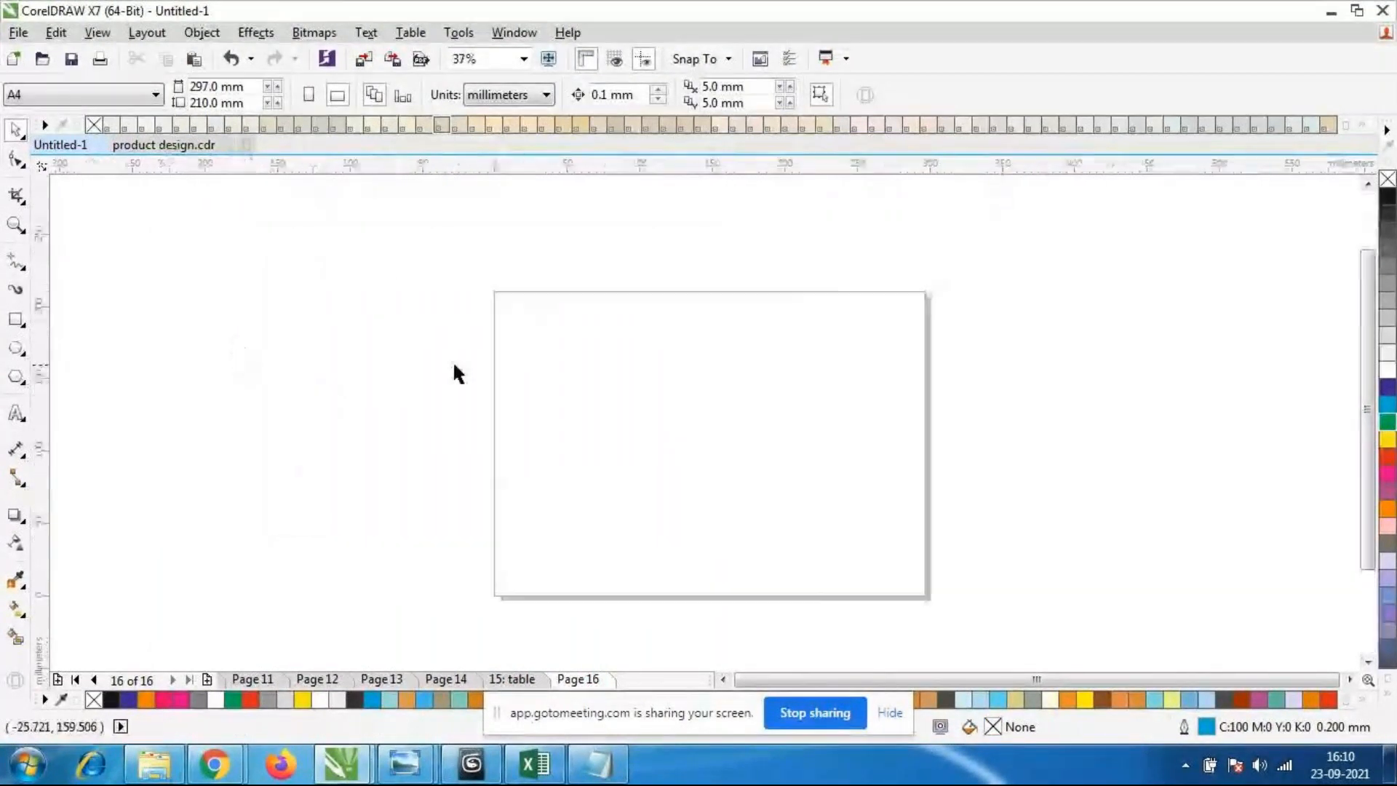
{"action": "scroll", "coordinate": [1048, 421], "scroll_direction": "down", "scroll_amount": 2}
{"action": "scroll", "coordinate": [1045, 415], "scroll_direction": "up", "scroll_amount": 2}
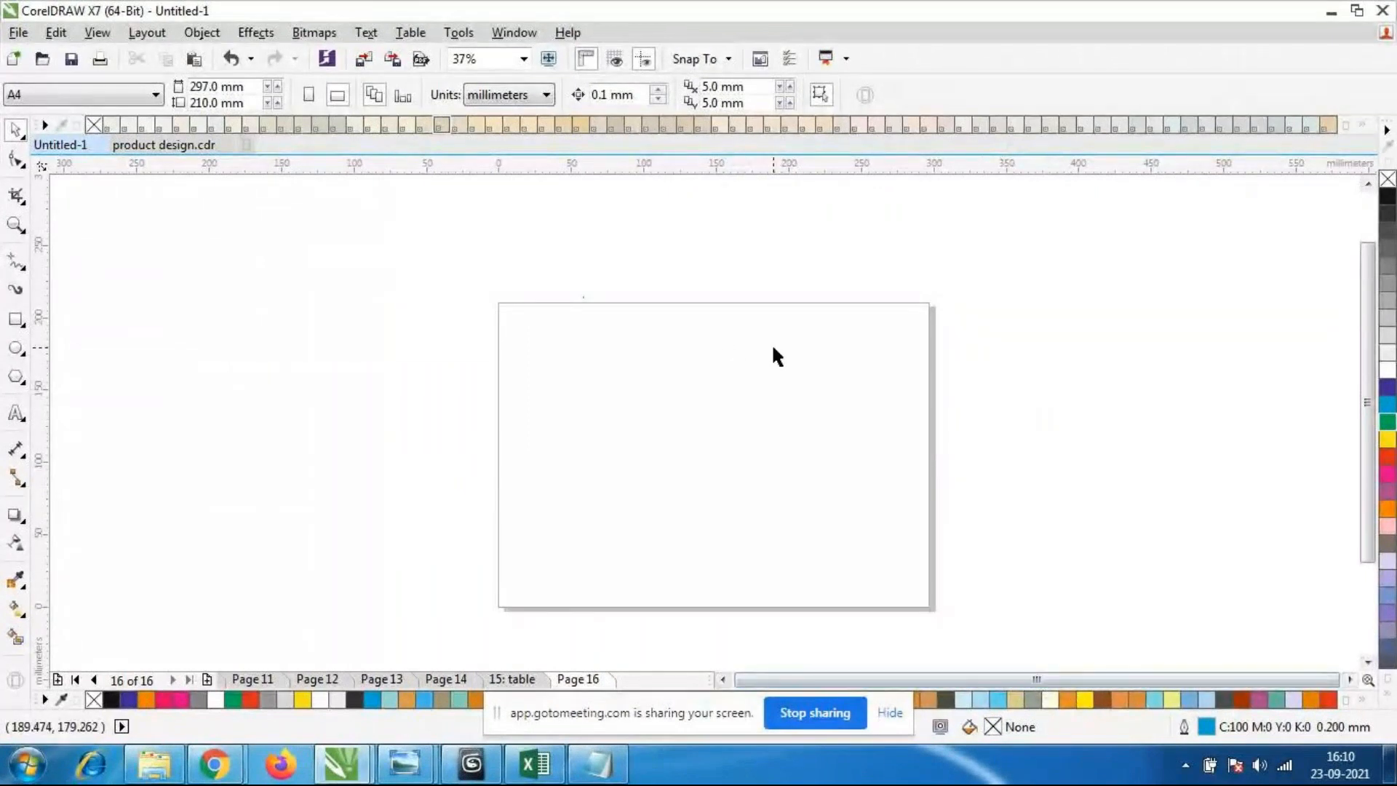
{"action": "scroll", "coordinate": [793, 353], "scroll_direction": "down", "scroll_amount": 2}
{"action": "scroll", "coordinate": [897, 356], "scroll_direction": "up", "scroll_amount": 2}
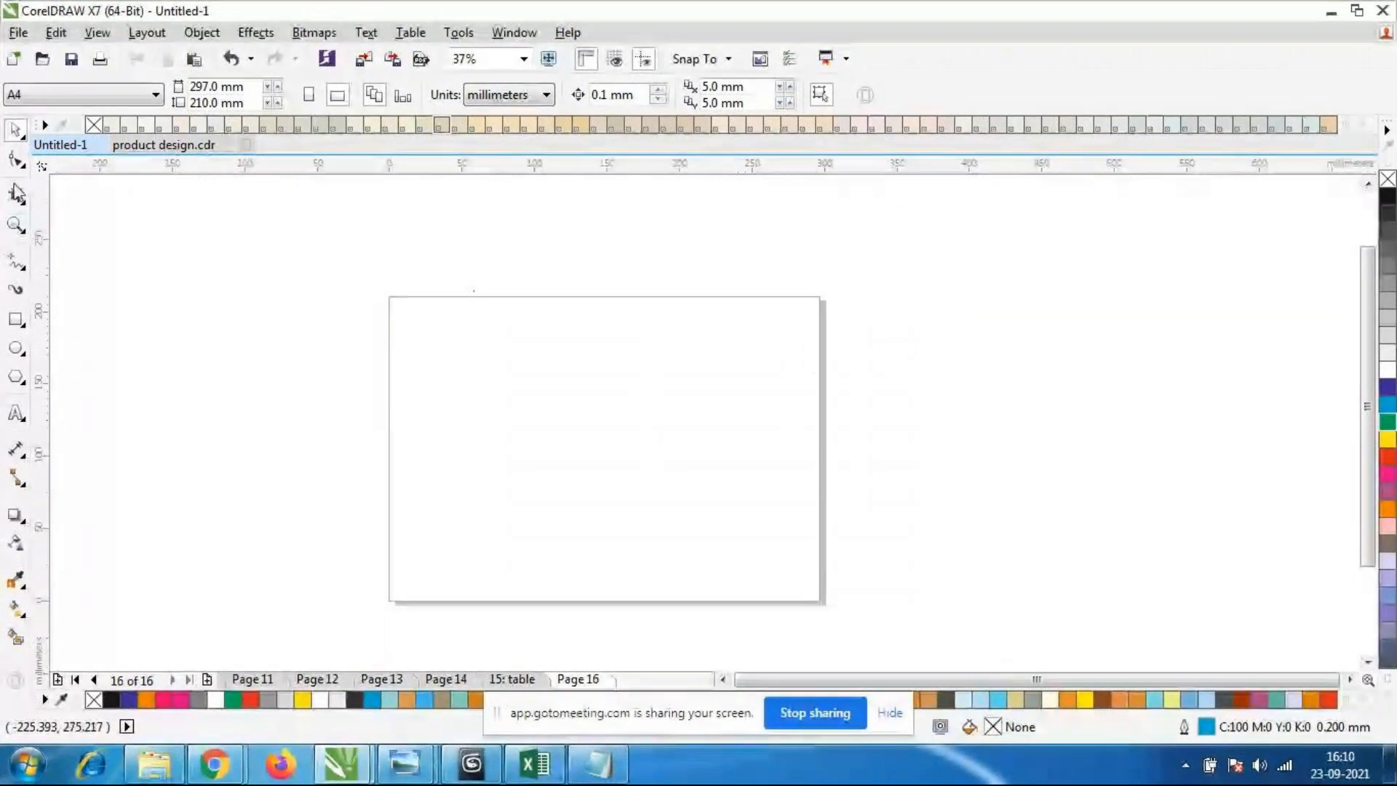
{"action": "left_click", "coordinate": [18, 32]}
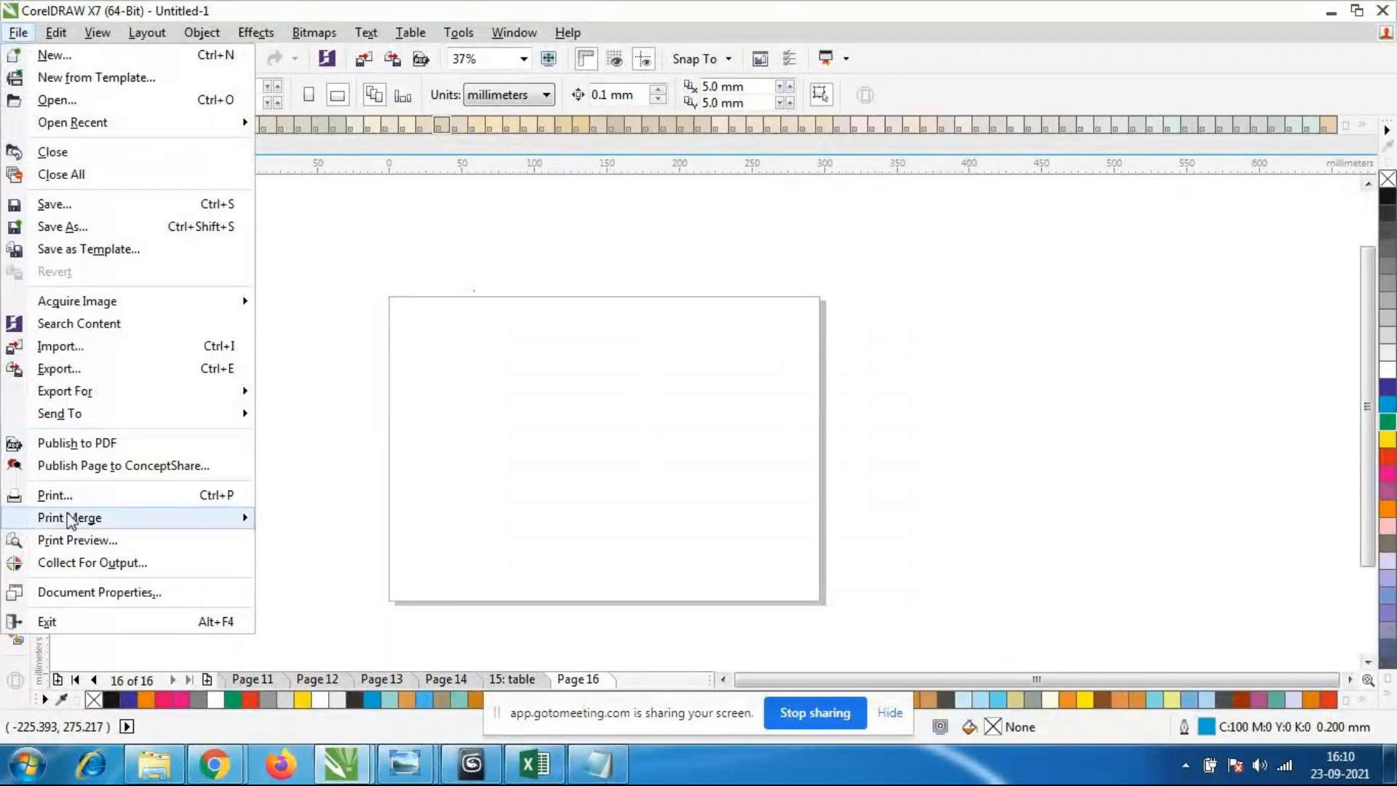
{"action": "left_click", "coordinate": [86, 348]}
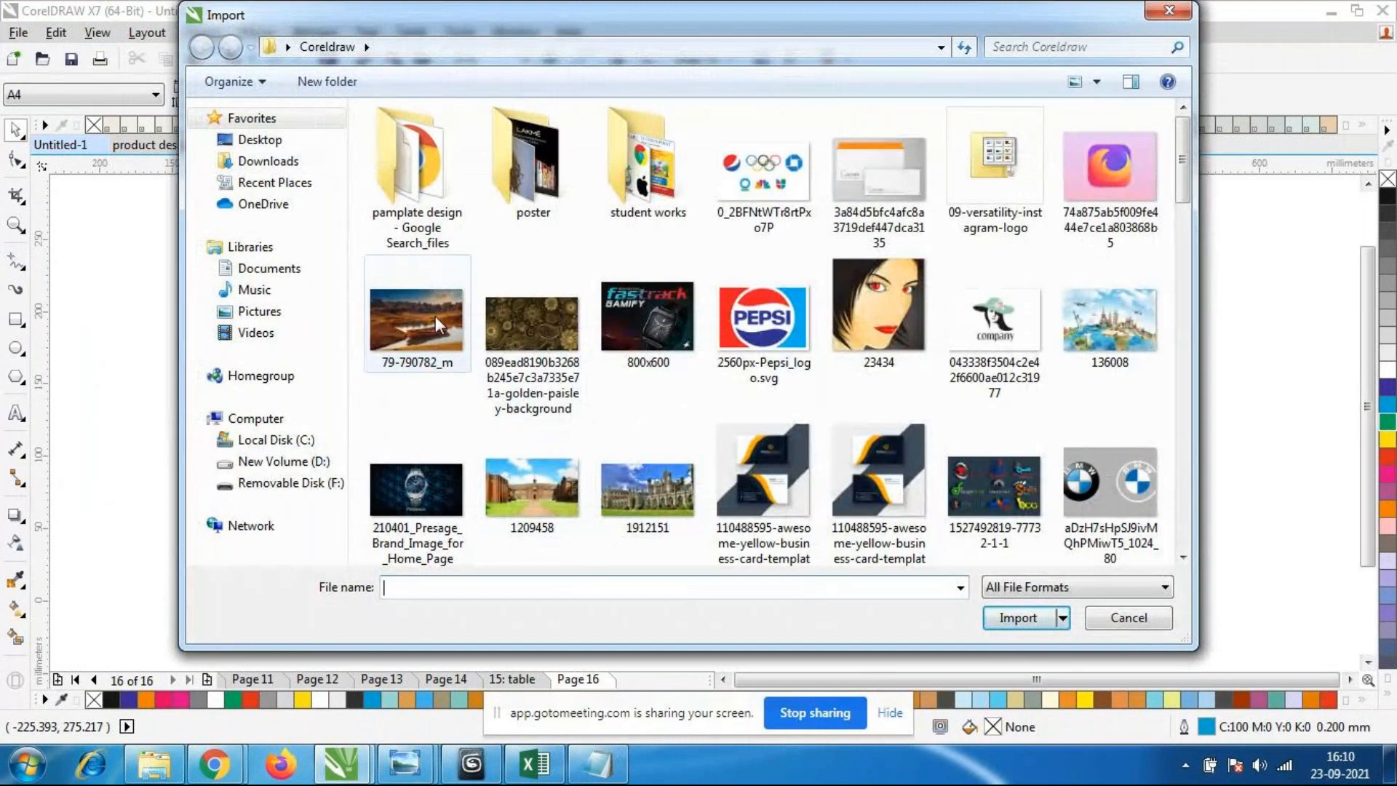
{"action": "left_click", "coordinate": [532, 324]}
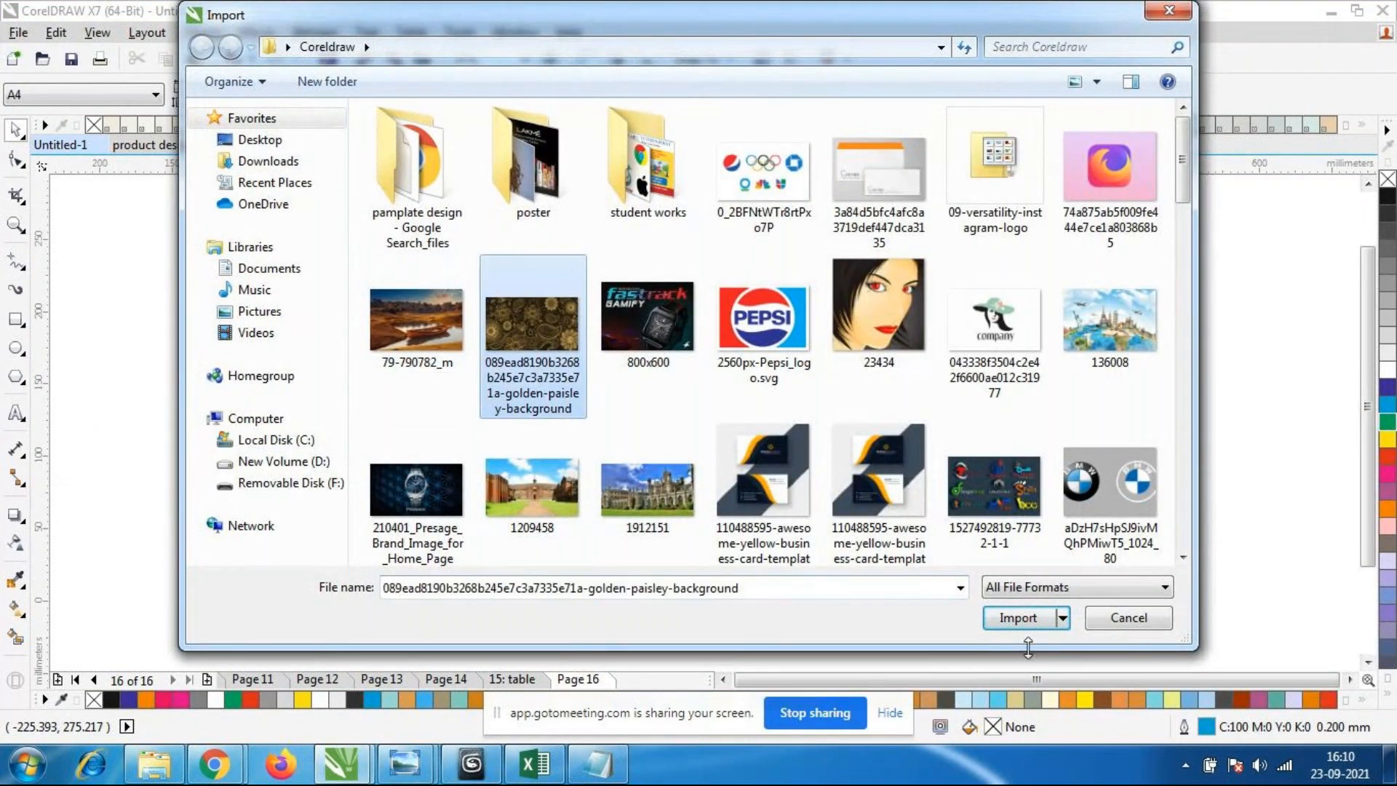
{"action": "left_click", "coordinate": [1017, 617]}
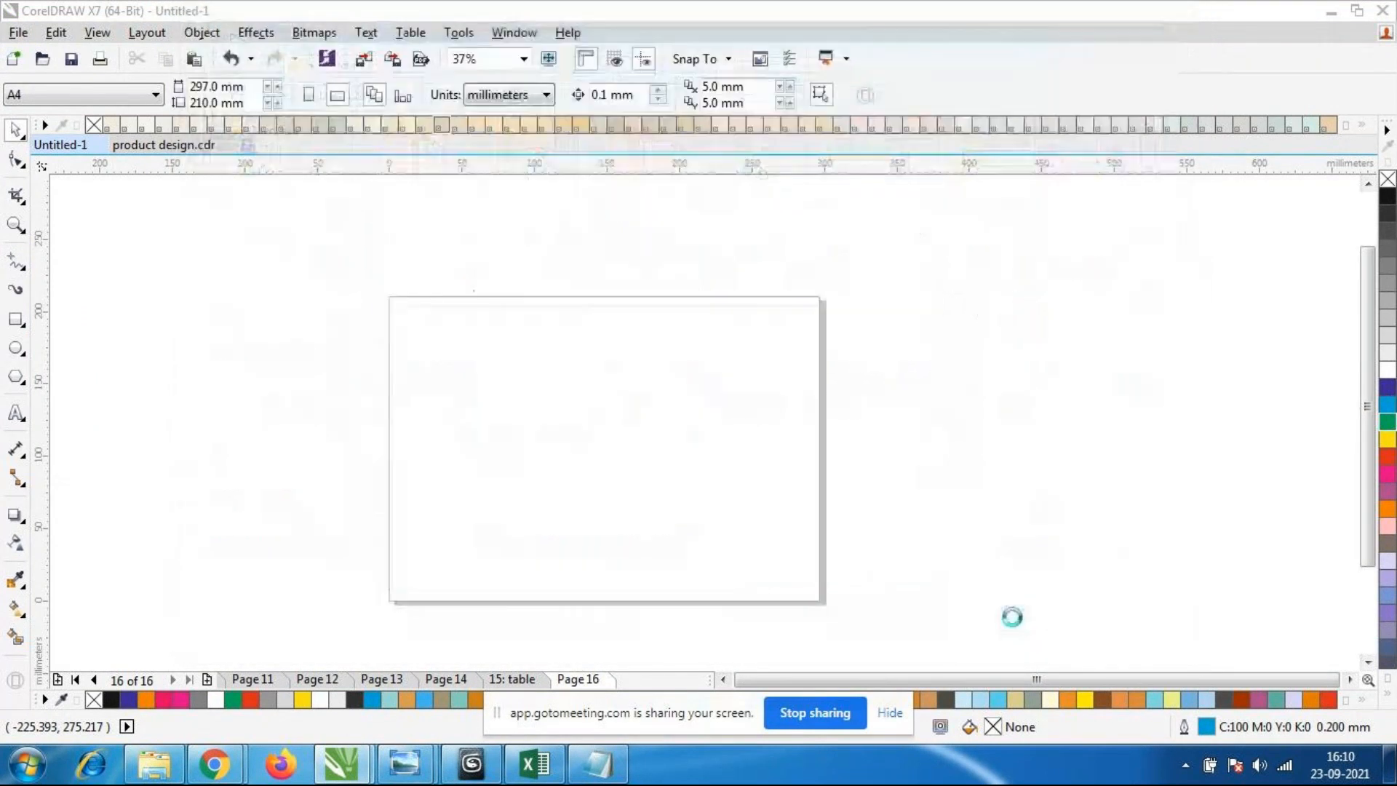
{"action": "left_click", "coordinate": [441, 333]}
{"action": "left_click_drag", "start_coordinate": [659, 463], "coordinate": [815, 592]}
Delete and restore the imported paisley image, and move it off the page beside the right edge.
{"action": "key", "text": "Delete"}
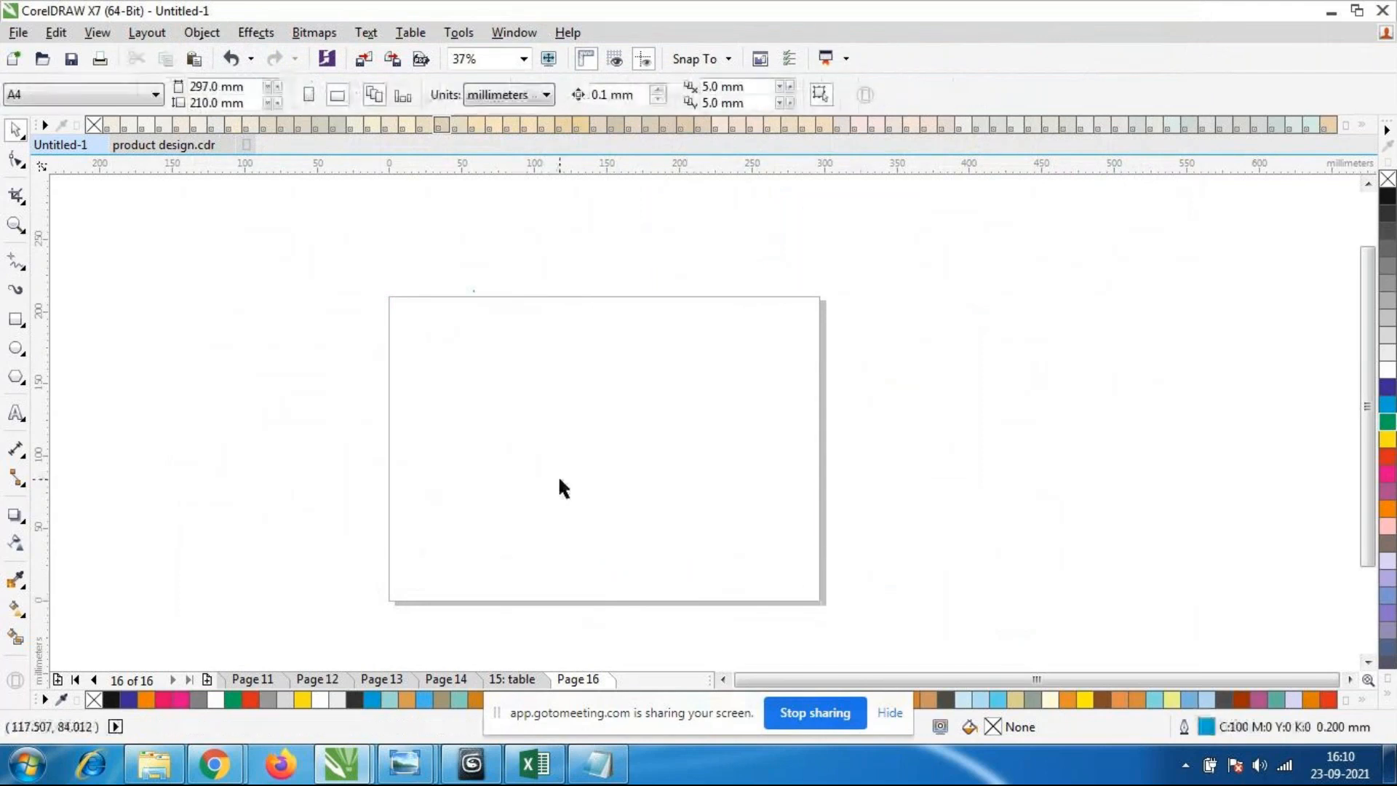
{"action": "key", "text": "ctrl+z"}
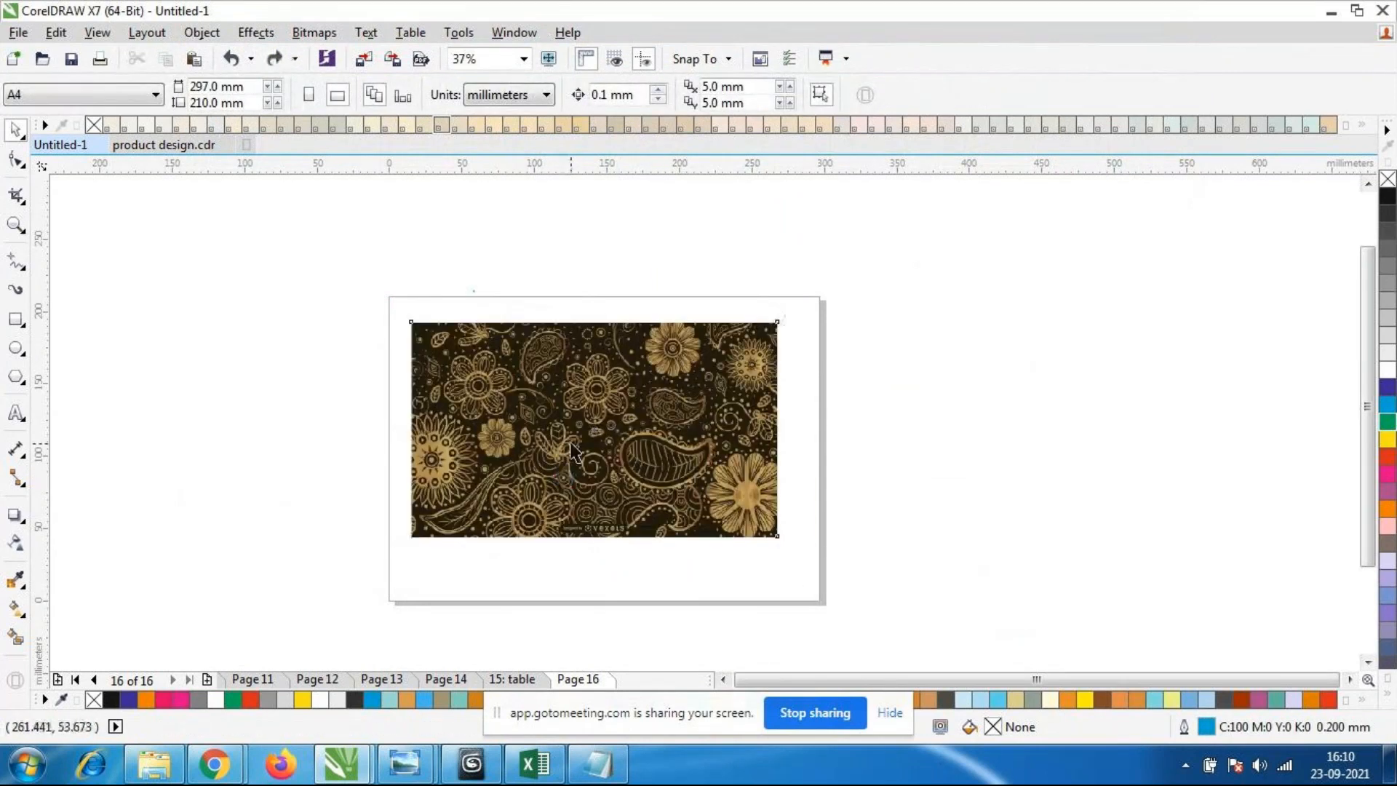
{"action": "left_click_drag", "start_coordinate": [573, 448], "coordinate": [983, 442]}
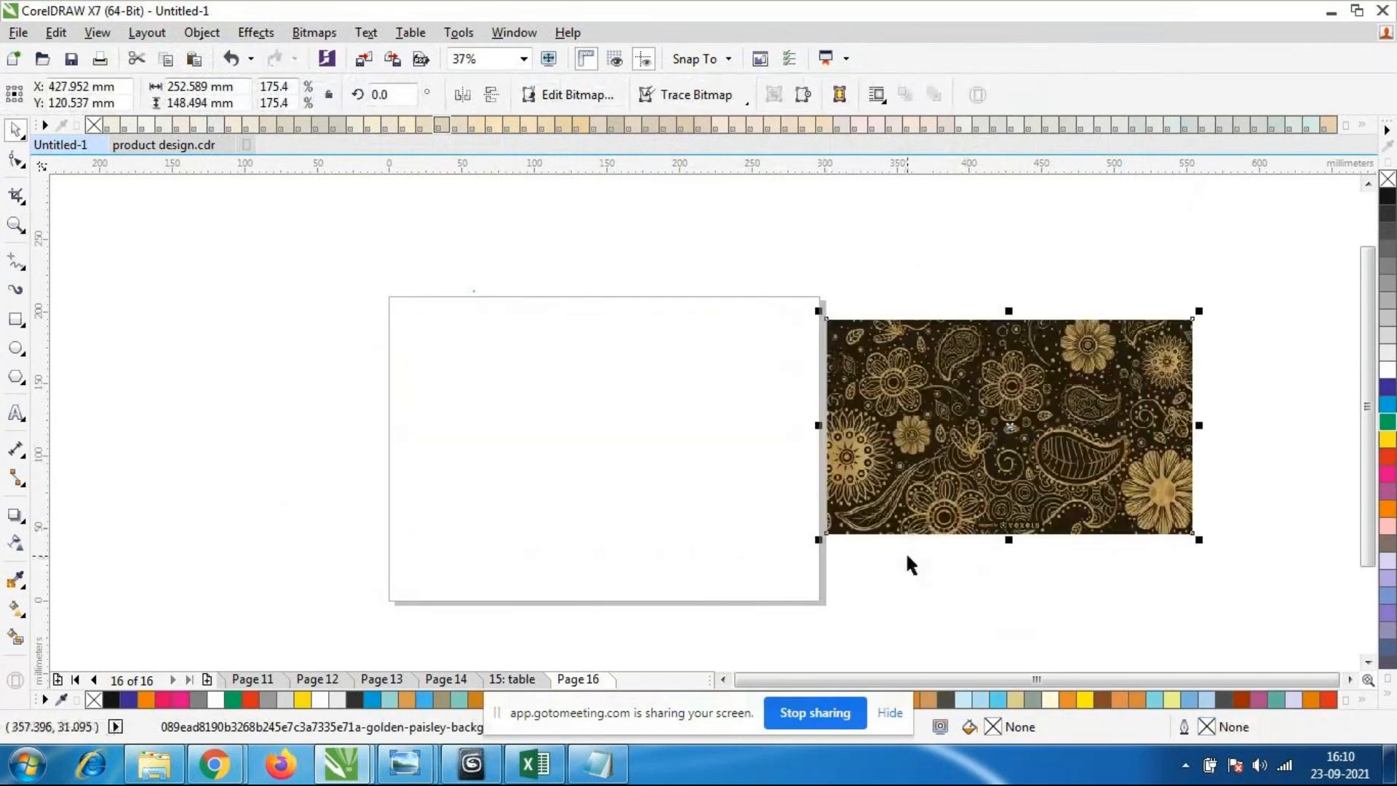
{"action": "left_click", "coordinate": [905, 552]}
Spray a horizontal Artistic Media stroke across the page's lower half with the pineapple and vegetable pattern from the Plants category.
{"action": "left_click", "coordinate": [16, 289]}
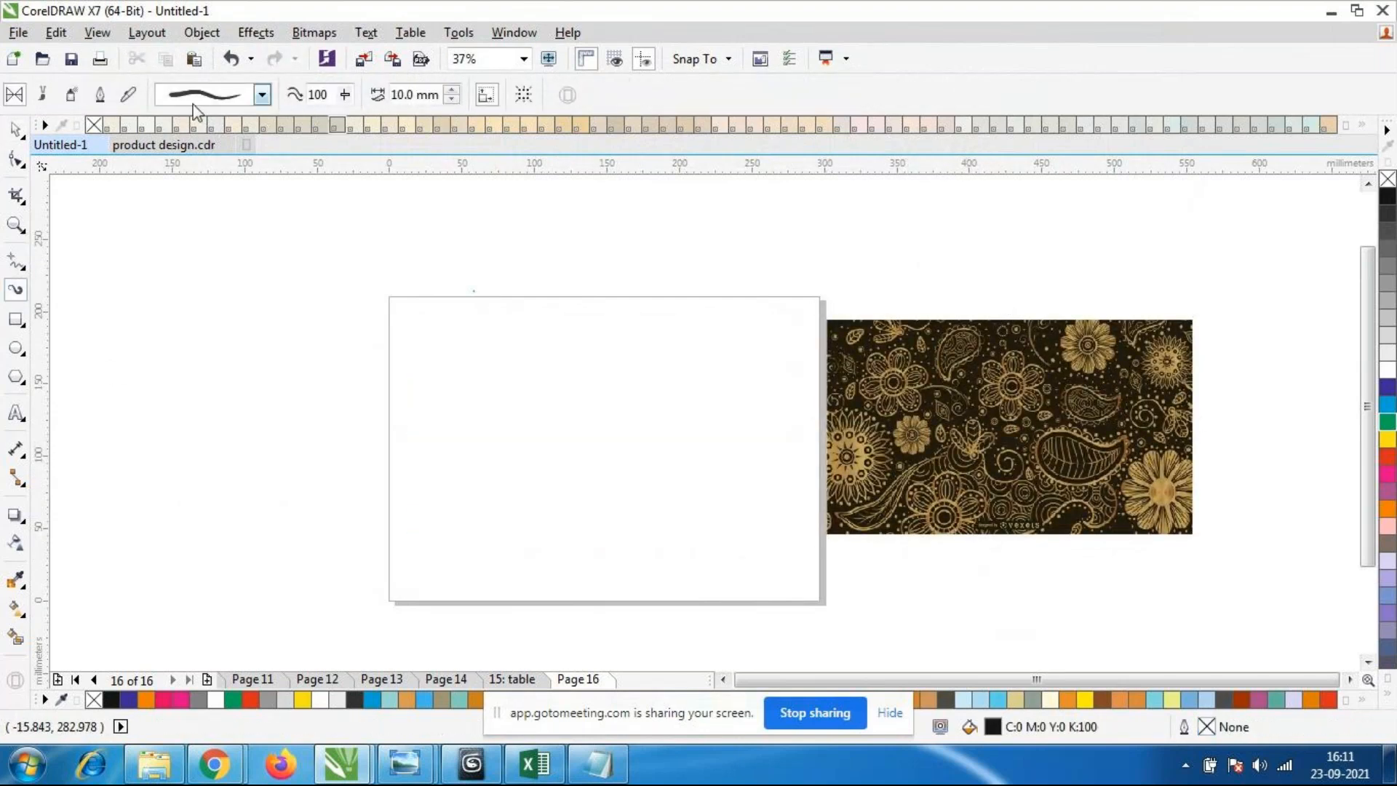
{"action": "left_click", "coordinate": [78, 101]}
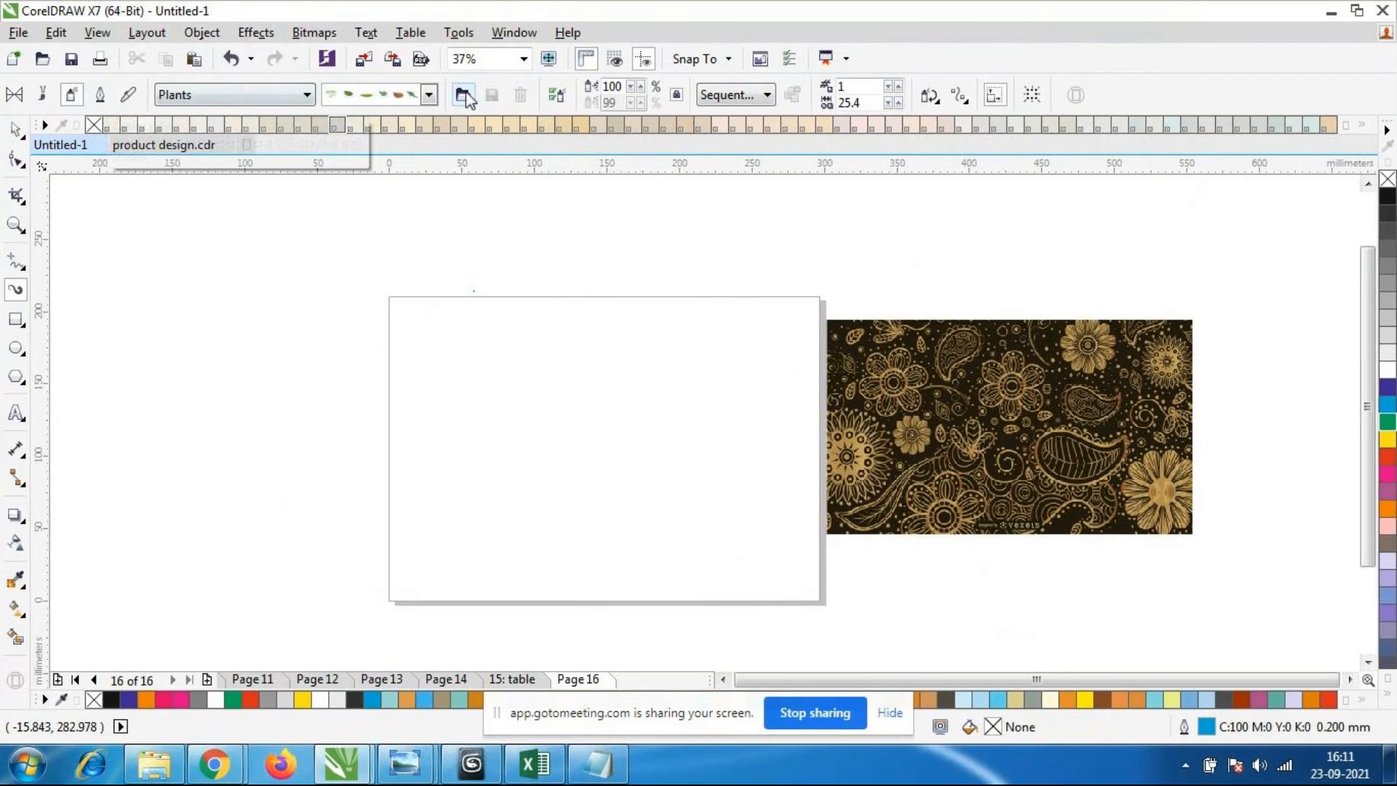
{"action": "left_click", "coordinate": [430, 94]}
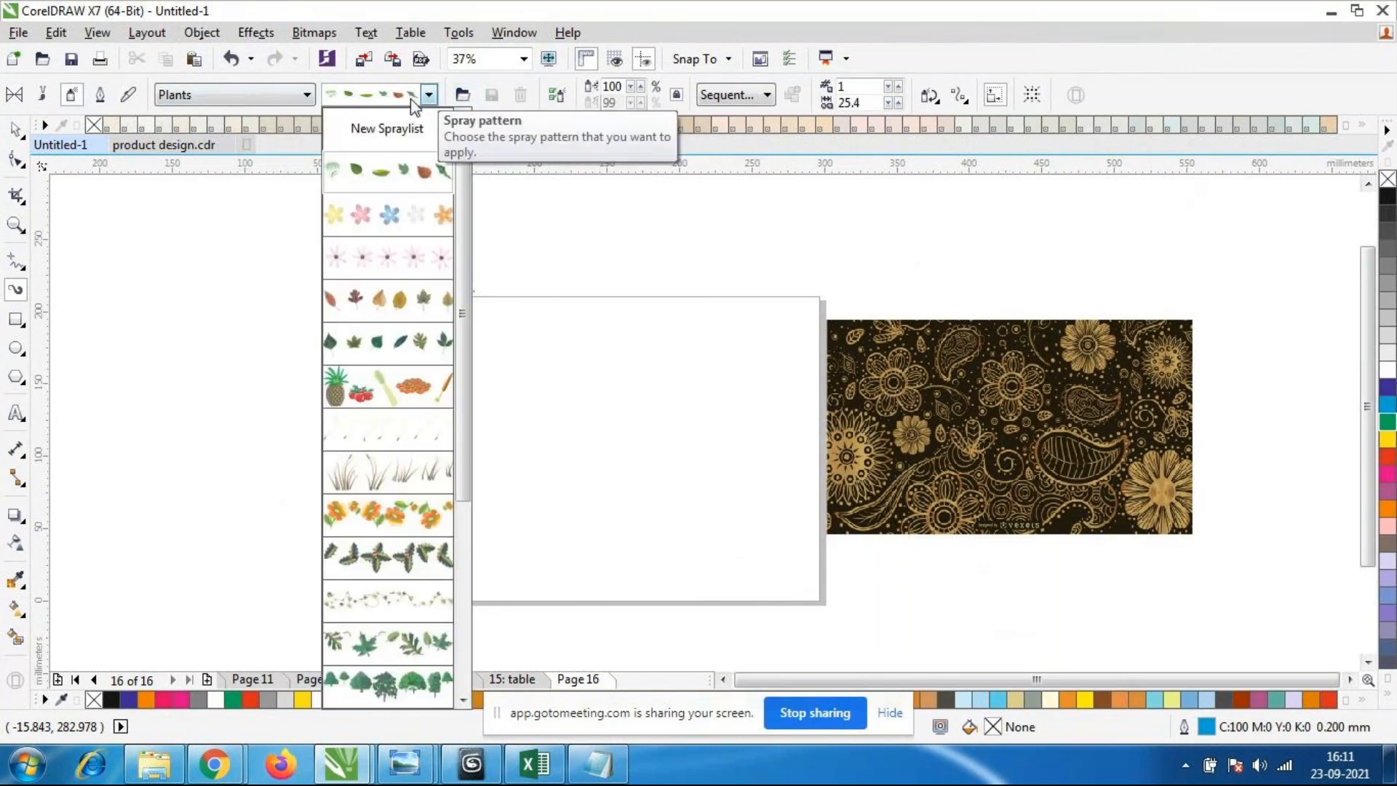
{"action": "left_click", "coordinate": [411, 400]}
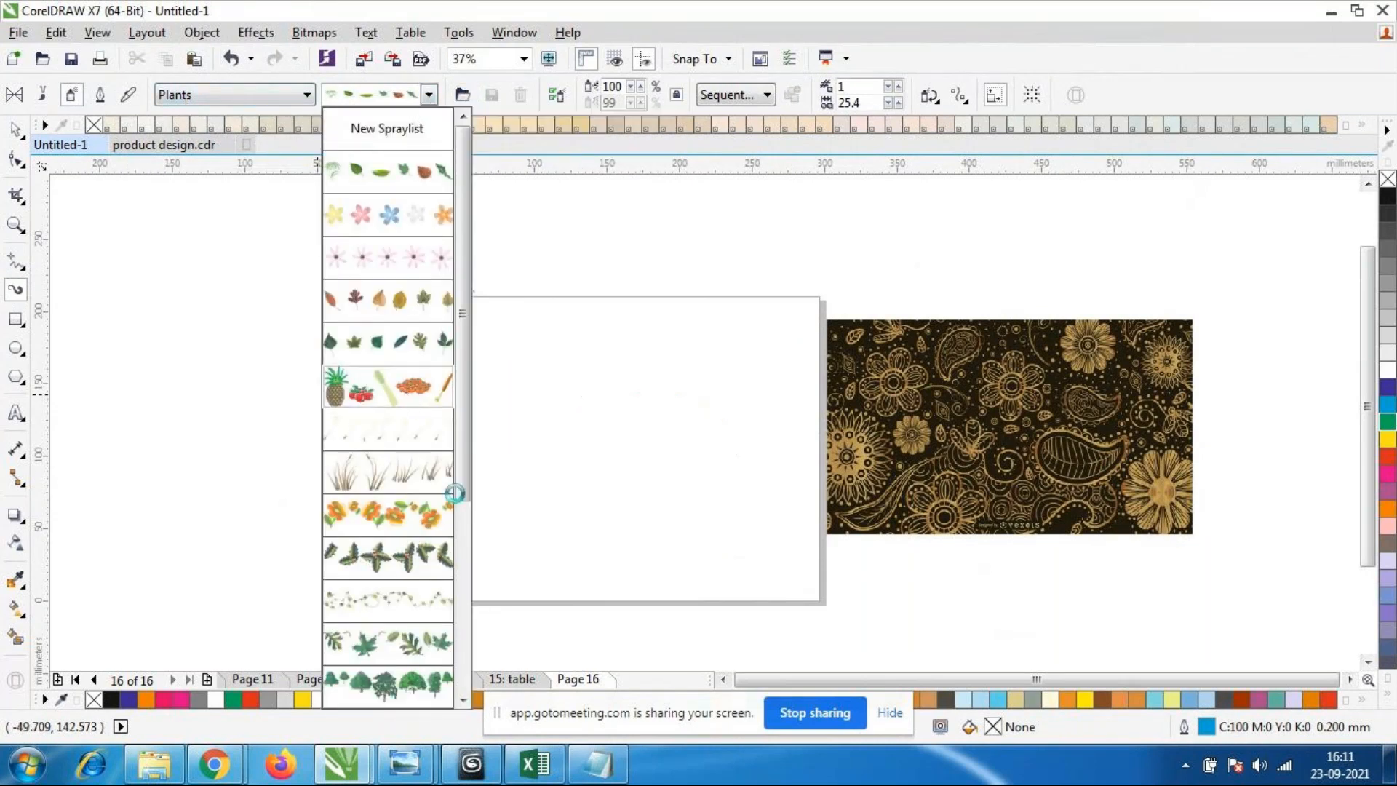
{"action": "left_click_drag", "start_coordinate": [419, 478], "coordinate": [700, 485]}
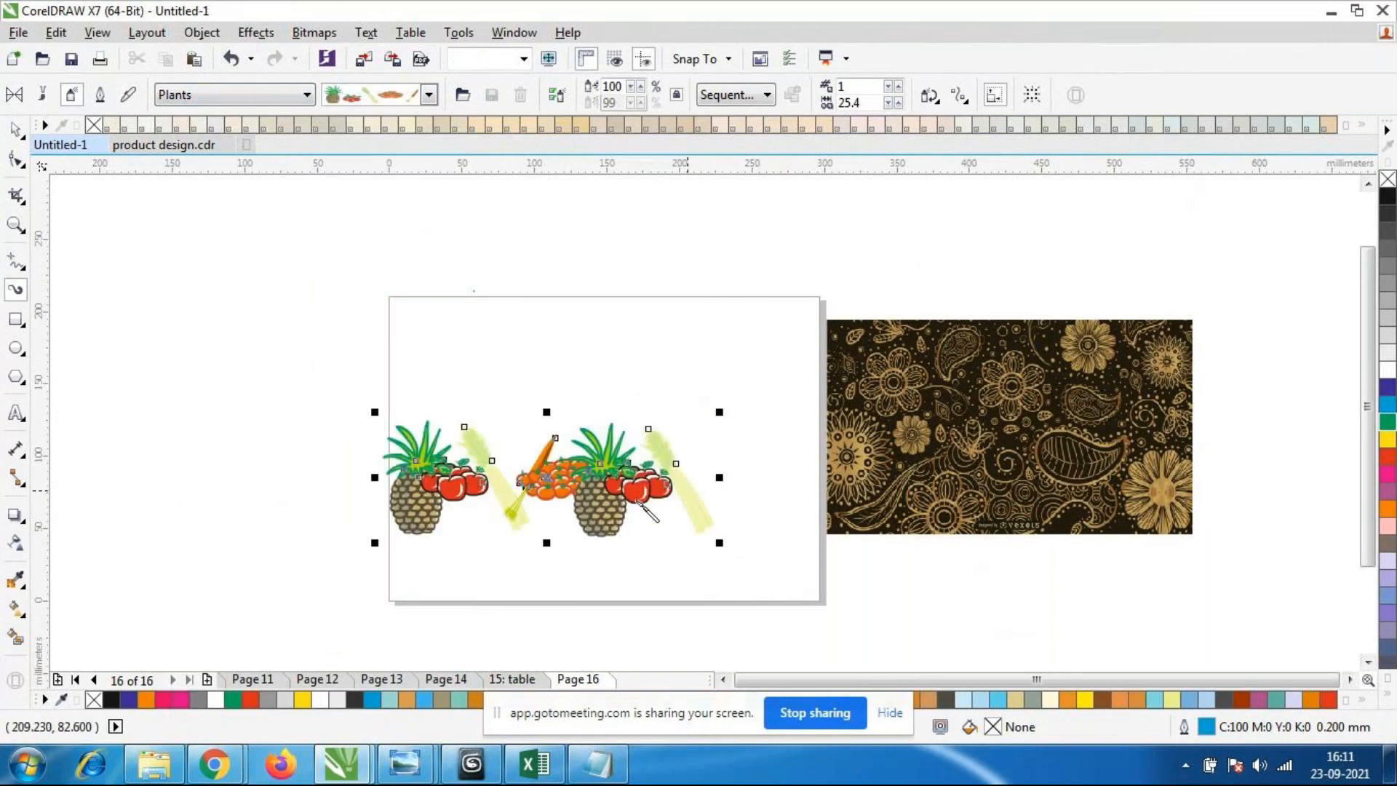
Move the sprayed fruit and vegetable group down and to the right within the page, and deselect it.
{"action": "scroll", "coordinate": [536, 488], "scroll_direction": "up", "scroll_amount": 2}
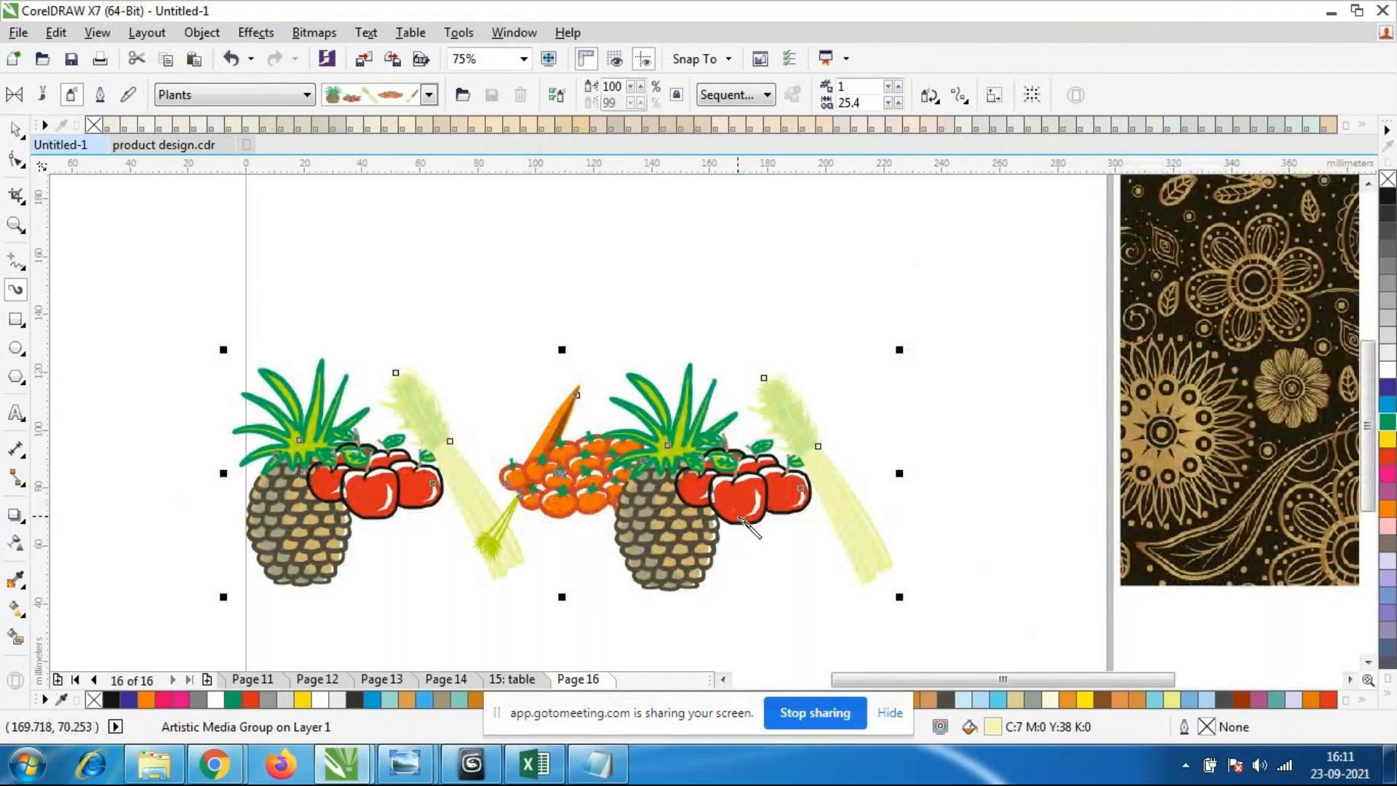
{"action": "scroll", "coordinate": [738, 514], "scroll_direction": "up", "scroll_amount": 2}
{"action": "scroll", "coordinate": [848, 404], "scroll_direction": "down", "scroll_amount": 2}
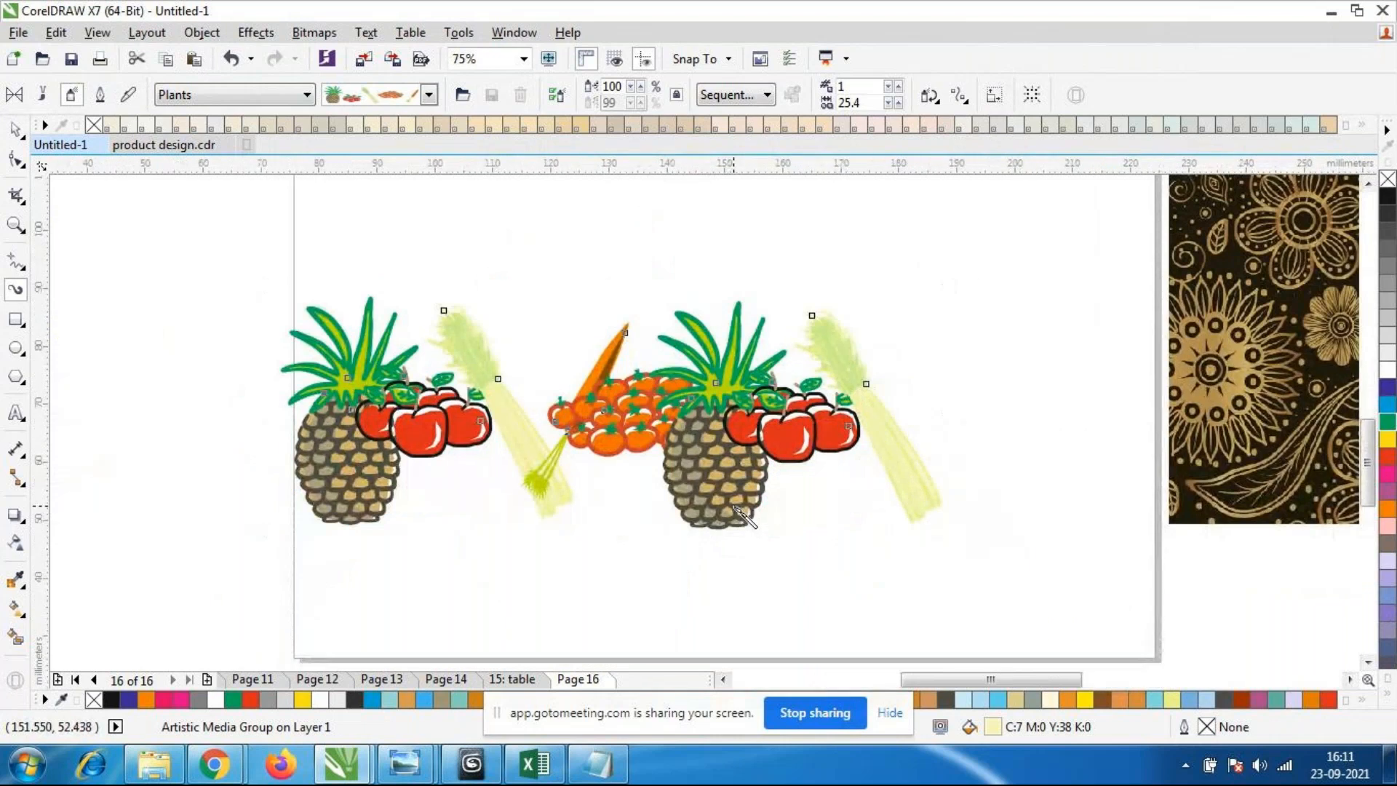
{"action": "scroll", "coordinate": [567, 420], "scroll_direction": "up", "scroll_amount": 2}
{"action": "scroll", "coordinate": [564, 414], "scroll_direction": "down", "scroll_amount": 2}
{"action": "left_click", "coordinate": [15, 129]}
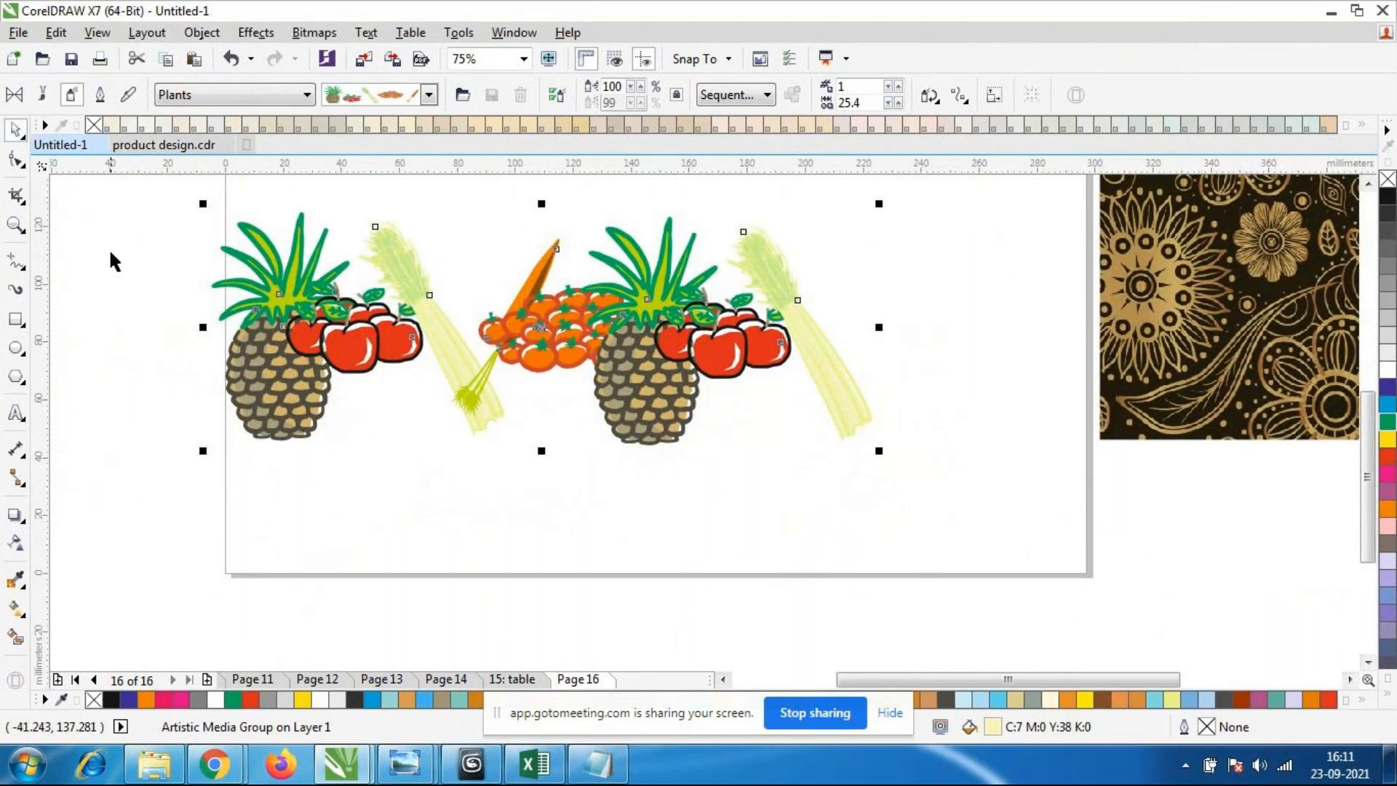
{"action": "scroll", "coordinate": [341, 353], "scroll_direction": "down", "scroll_amount": 1}
{"action": "scroll", "coordinate": [331, 353], "scroll_direction": "up", "scroll_amount": 1}
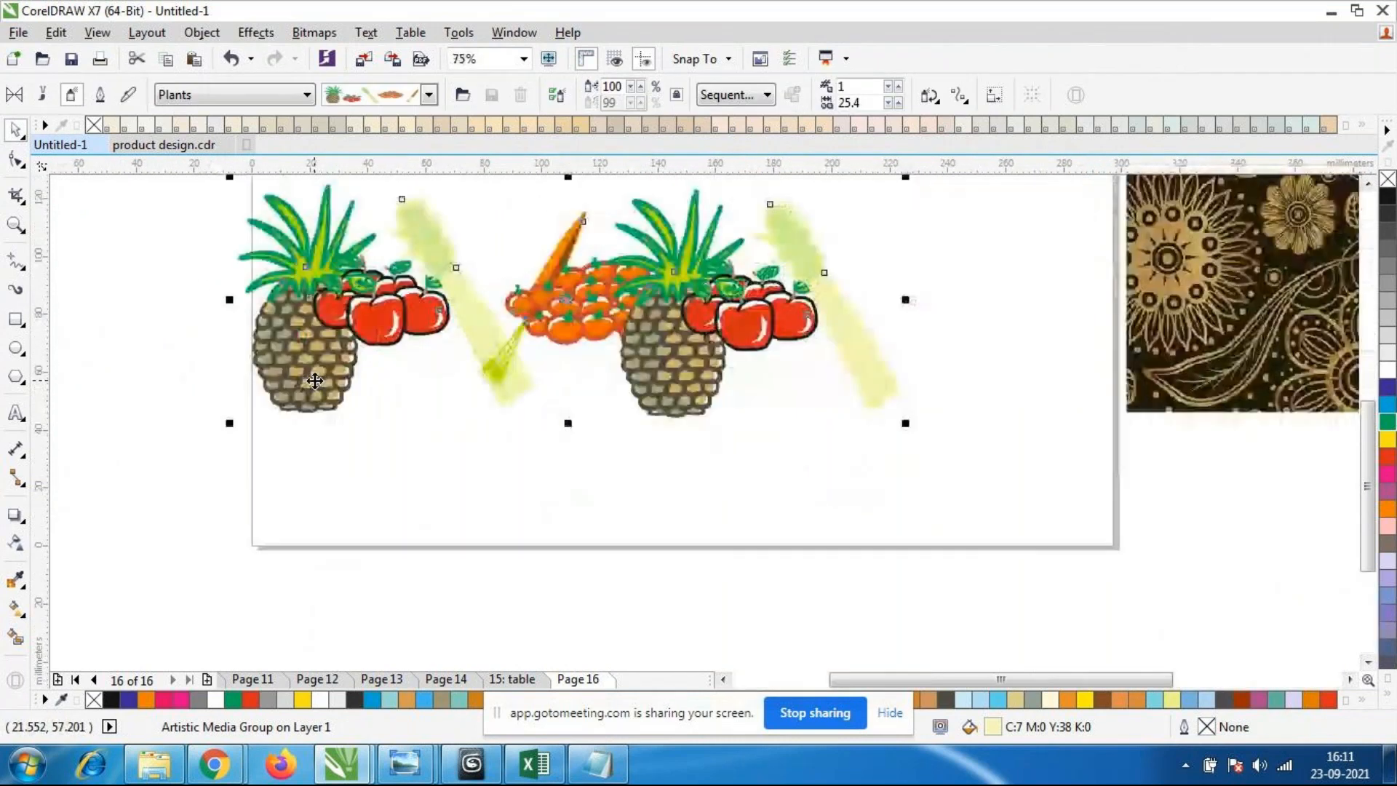
{"action": "scroll", "coordinate": [391, 350], "scroll_direction": "down", "scroll_amount": 1}
{"action": "mouse_move", "coordinate": [491, 347]}
{"action": "left_mouse_down"}
{"action": "mouse_move", "coordinate": [587, 370]}
{"action": "mouse_move", "coordinate": [553, 395]}
{"action": "left_mouse_up"}
{"action": "left_click", "coordinate": [547, 586]}
Spray a horizontal Artistic Media stroke above the fruit group with the pastel flower pattern, and change its pattern to autumn leaves.
{"action": "scroll", "coordinate": [615, 447], "scroll_direction": "up", "scroll_amount": 1}
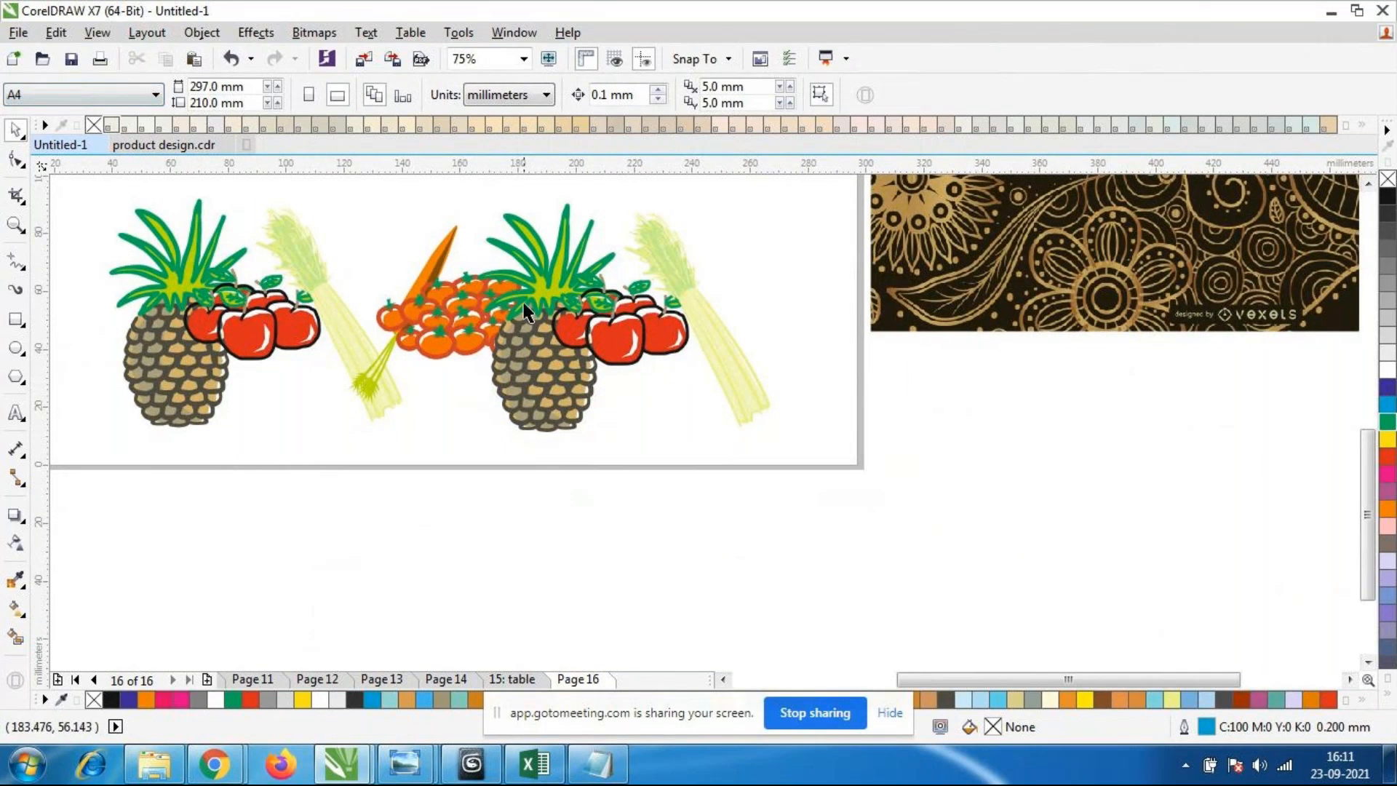
{"action": "scroll", "coordinate": [552, 311], "scroll_direction": "up", "scroll_amount": 1}
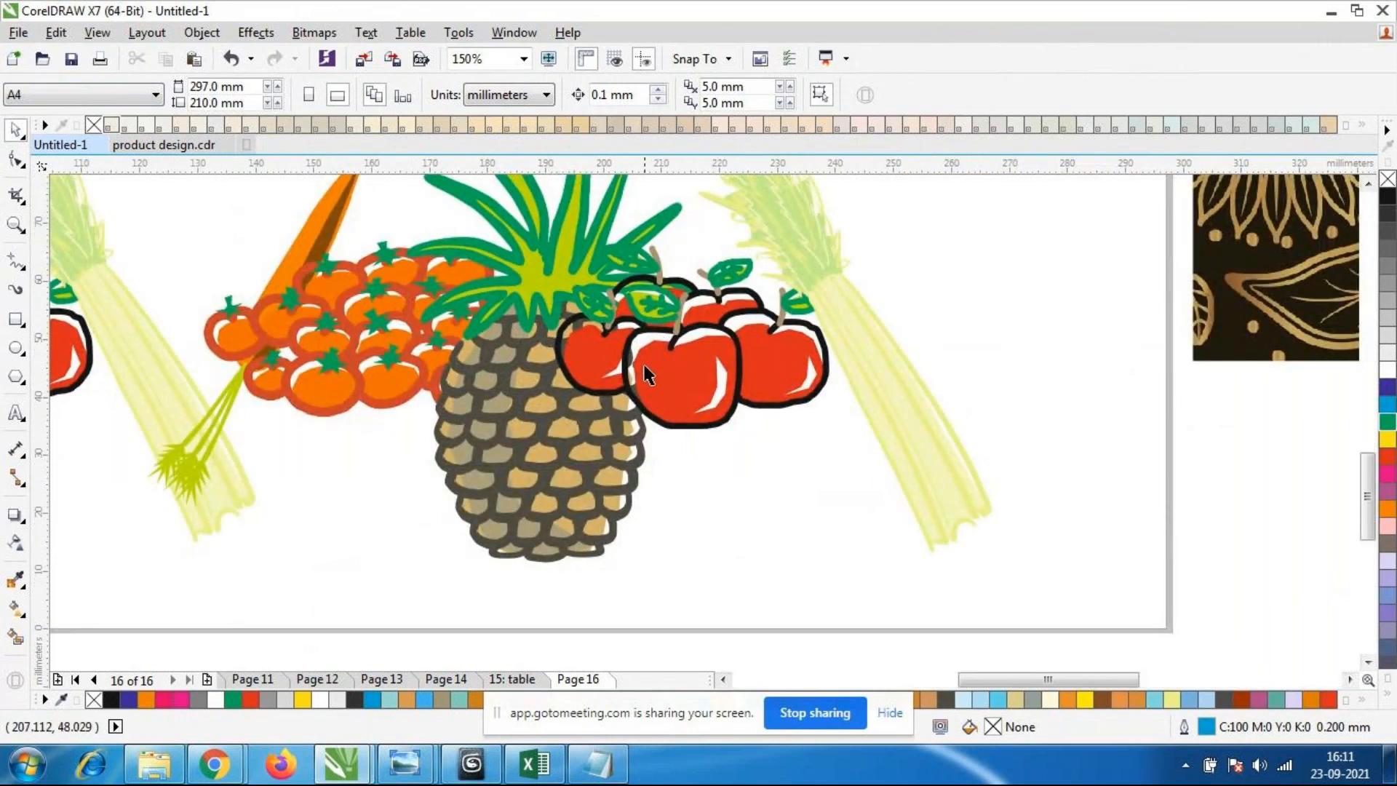
{"action": "scroll", "coordinate": [715, 266], "scroll_direction": "down", "scroll_amount": 2}
{"action": "scroll", "coordinate": [713, 263], "scroll_direction": "up", "scroll_amount": 1}
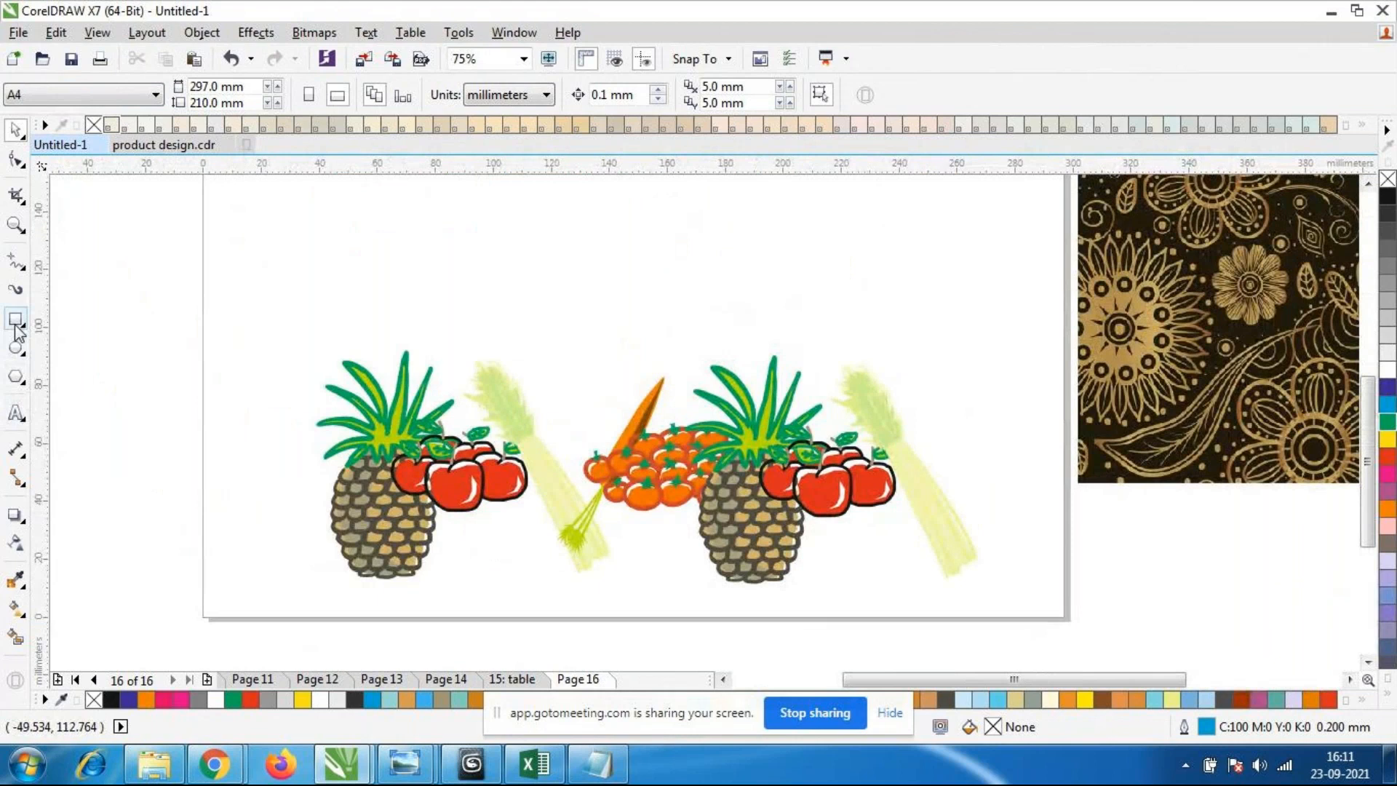
{"action": "left_click", "coordinate": [15, 289]}
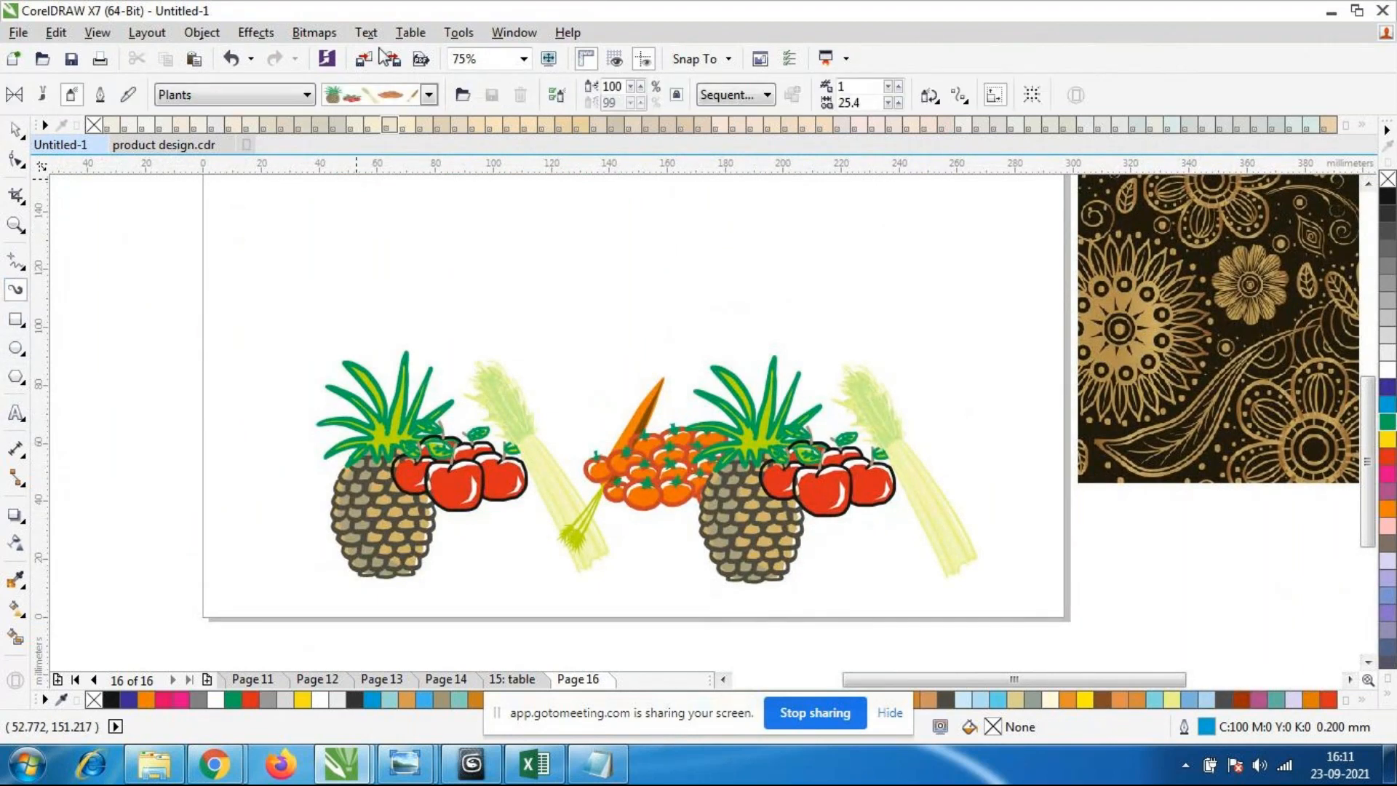
{"action": "left_click", "coordinate": [429, 94]}
{"action": "left_click", "coordinate": [394, 222]}
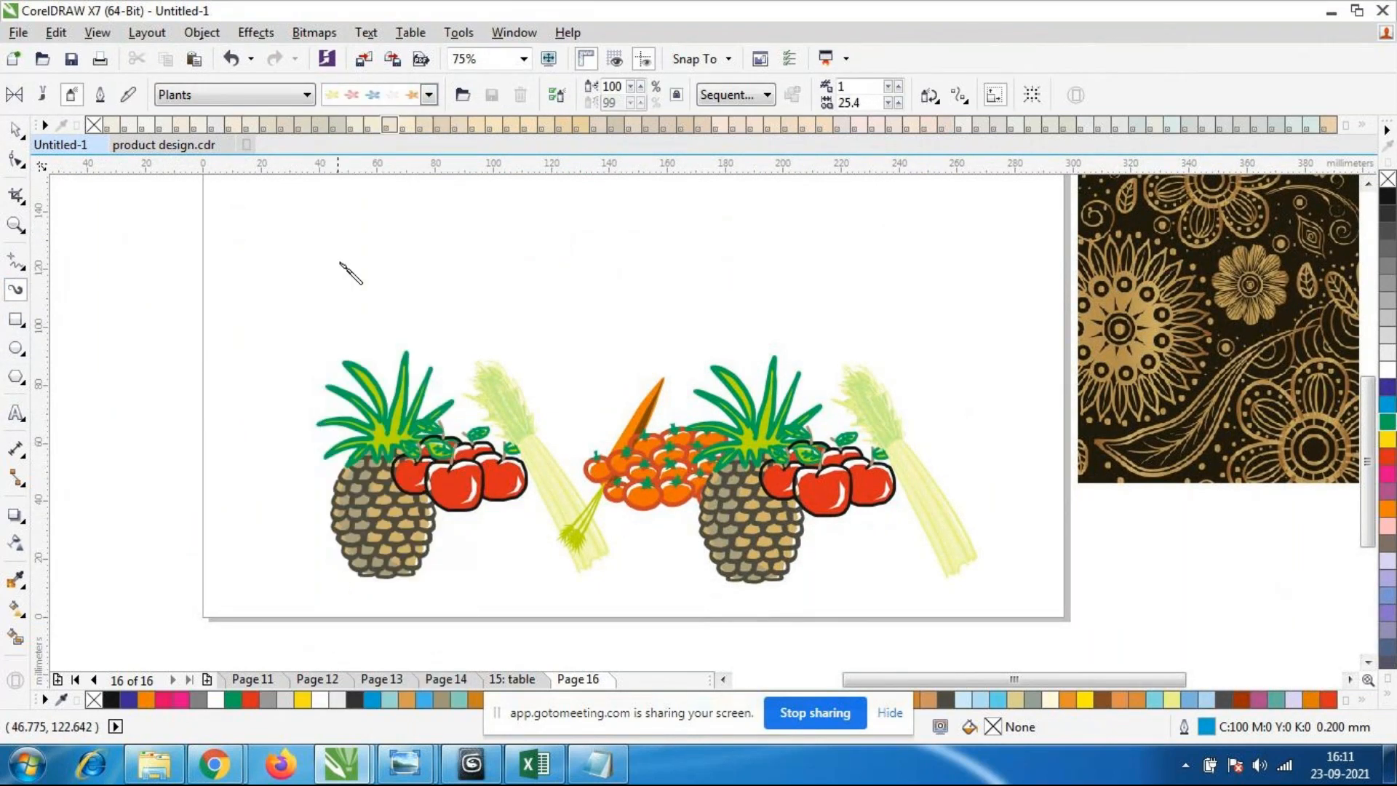
{"action": "left_click_drag", "start_coordinate": [337, 266], "coordinate": [794, 275]}
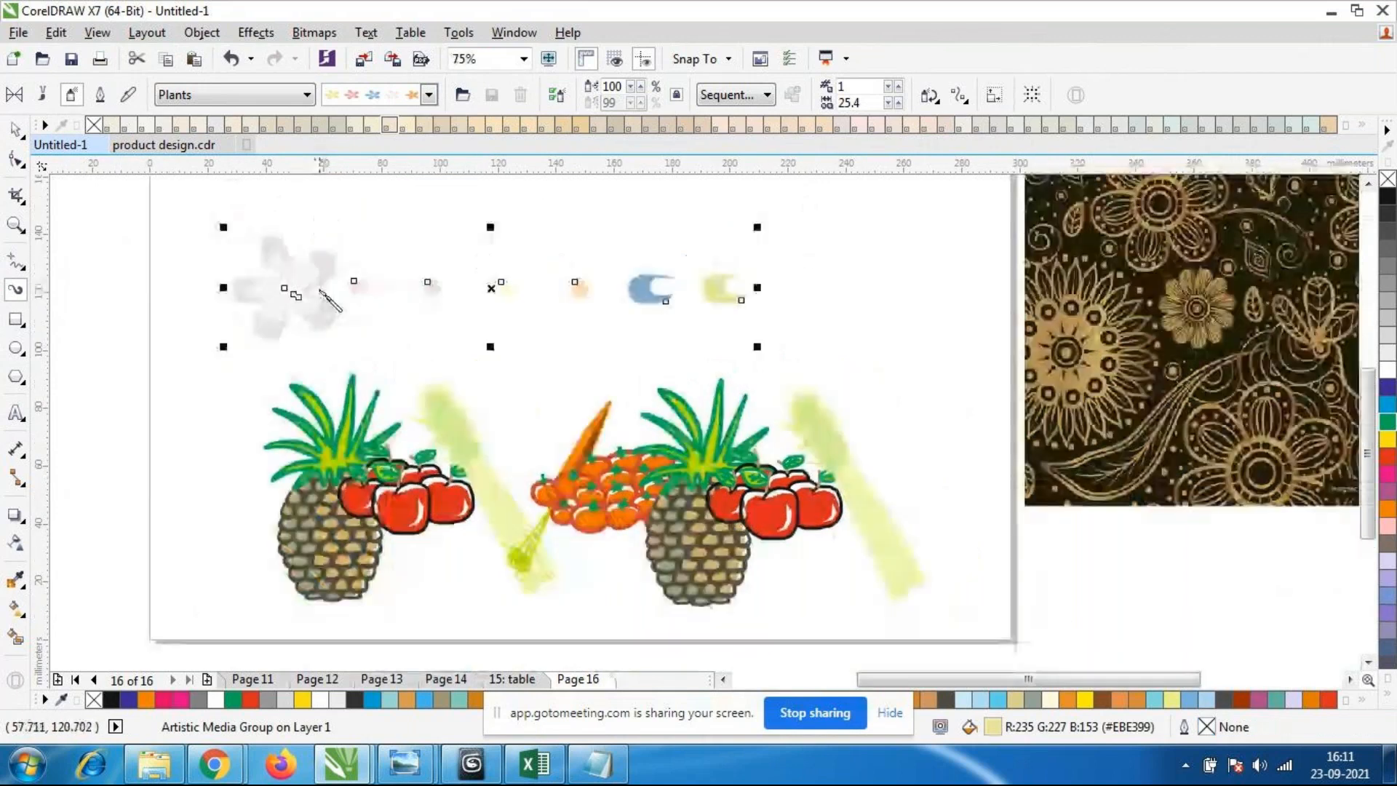
{"action": "left_click", "coordinate": [429, 95]}
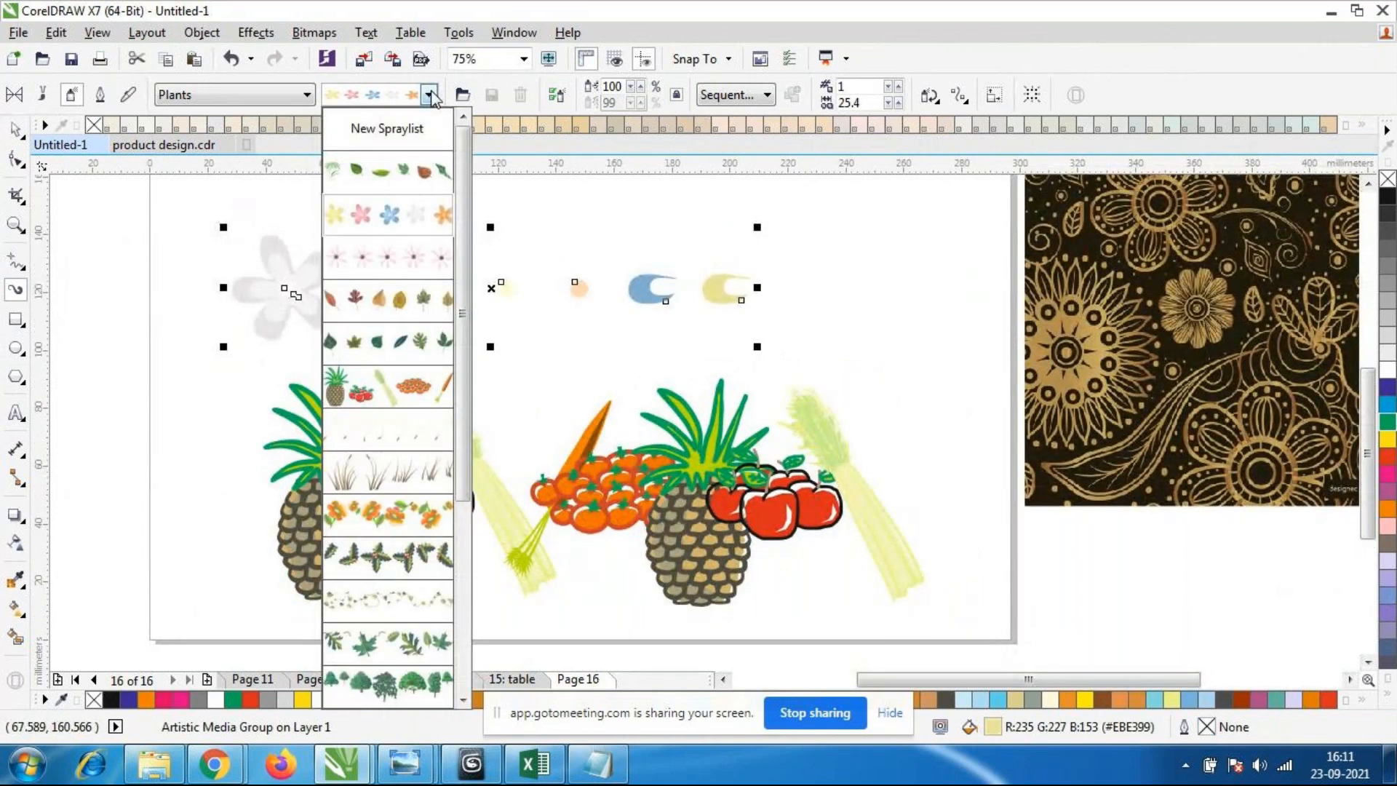
{"action": "left_click", "coordinate": [386, 301]}
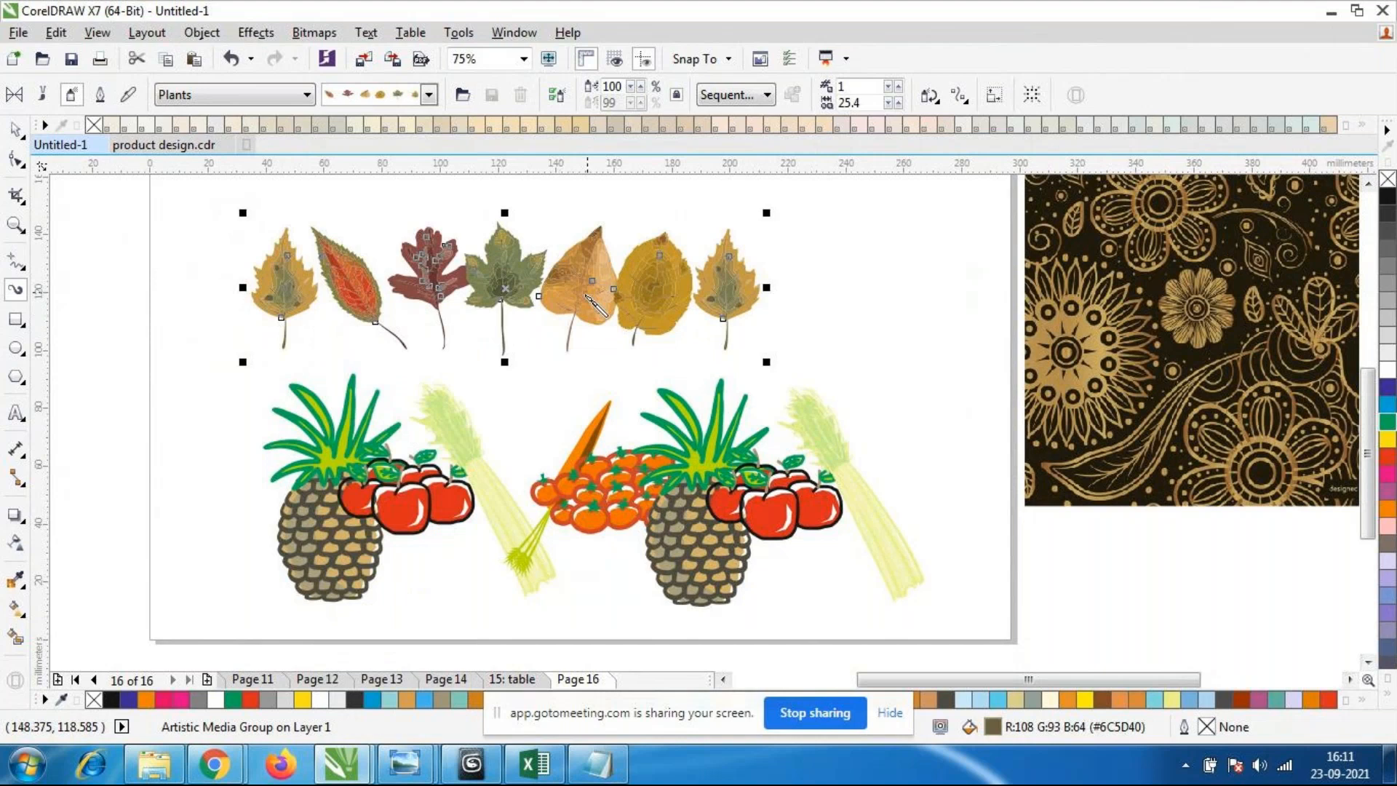
Examine the vector shading, veins and edges of the sprayed autumn leaves at close range and as a whole row.
{"action": "scroll", "coordinate": [531, 326], "scroll_direction": "up", "scroll_amount": 4}
{"action": "scroll", "coordinate": [654, 247], "scroll_direction": "down", "scroll_amount": 1}
{"action": "scroll", "coordinate": [667, 241], "scroll_direction": "up", "scroll_amount": 1}
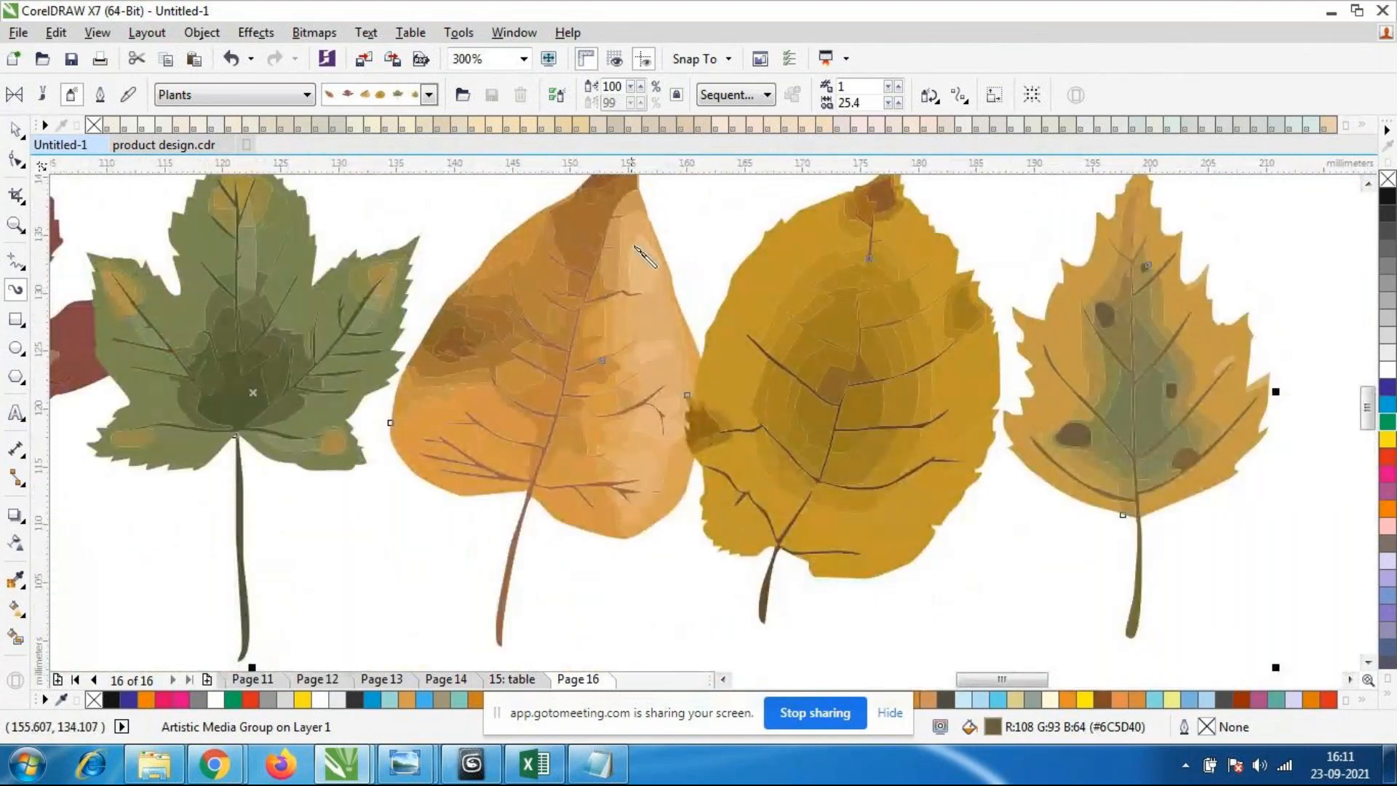
{"action": "left_click", "coordinate": [409, 213]}
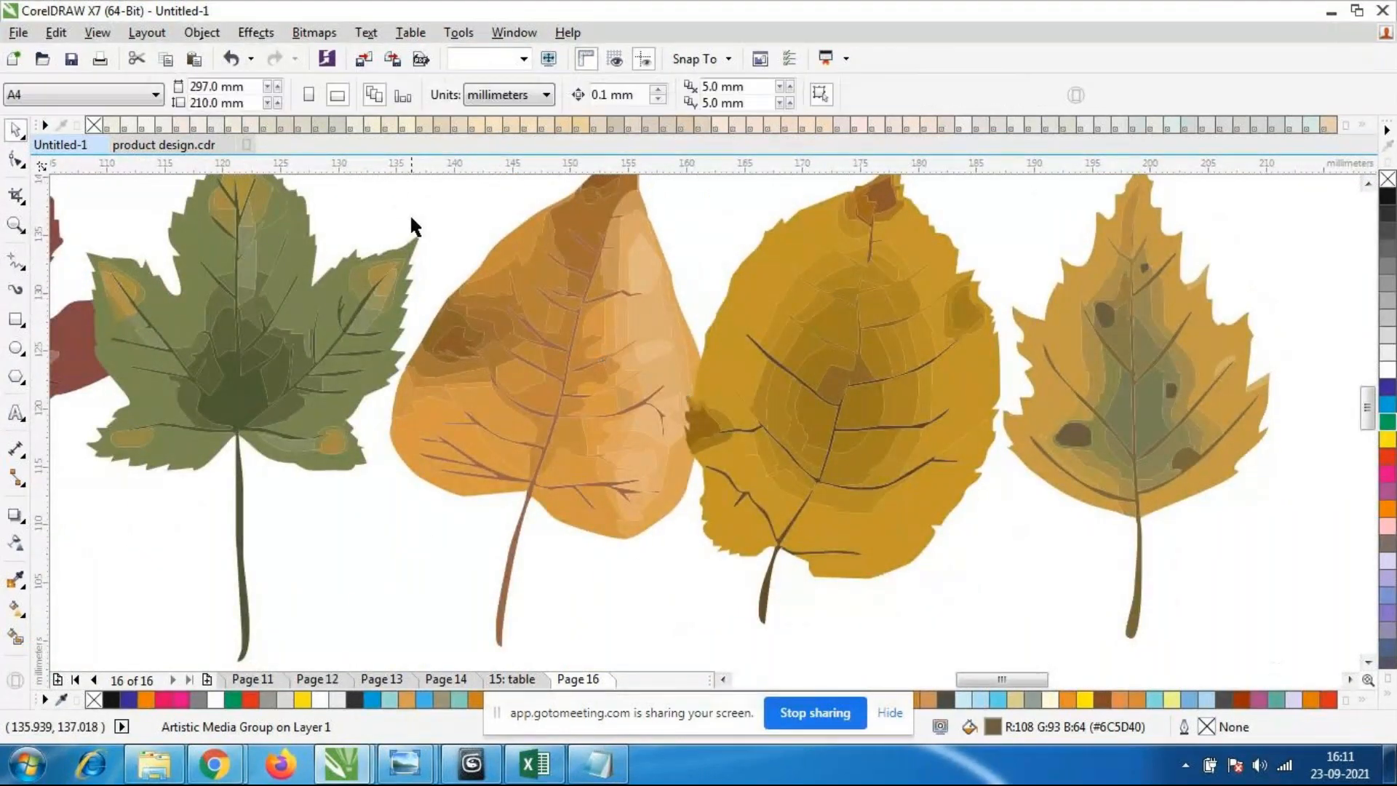
{"action": "scroll", "coordinate": [368, 237], "scroll_direction": "down", "scroll_amount": 1}
{"action": "scroll", "coordinate": [349, 247], "scroll_direction": "up", "scroll_amount": 1}
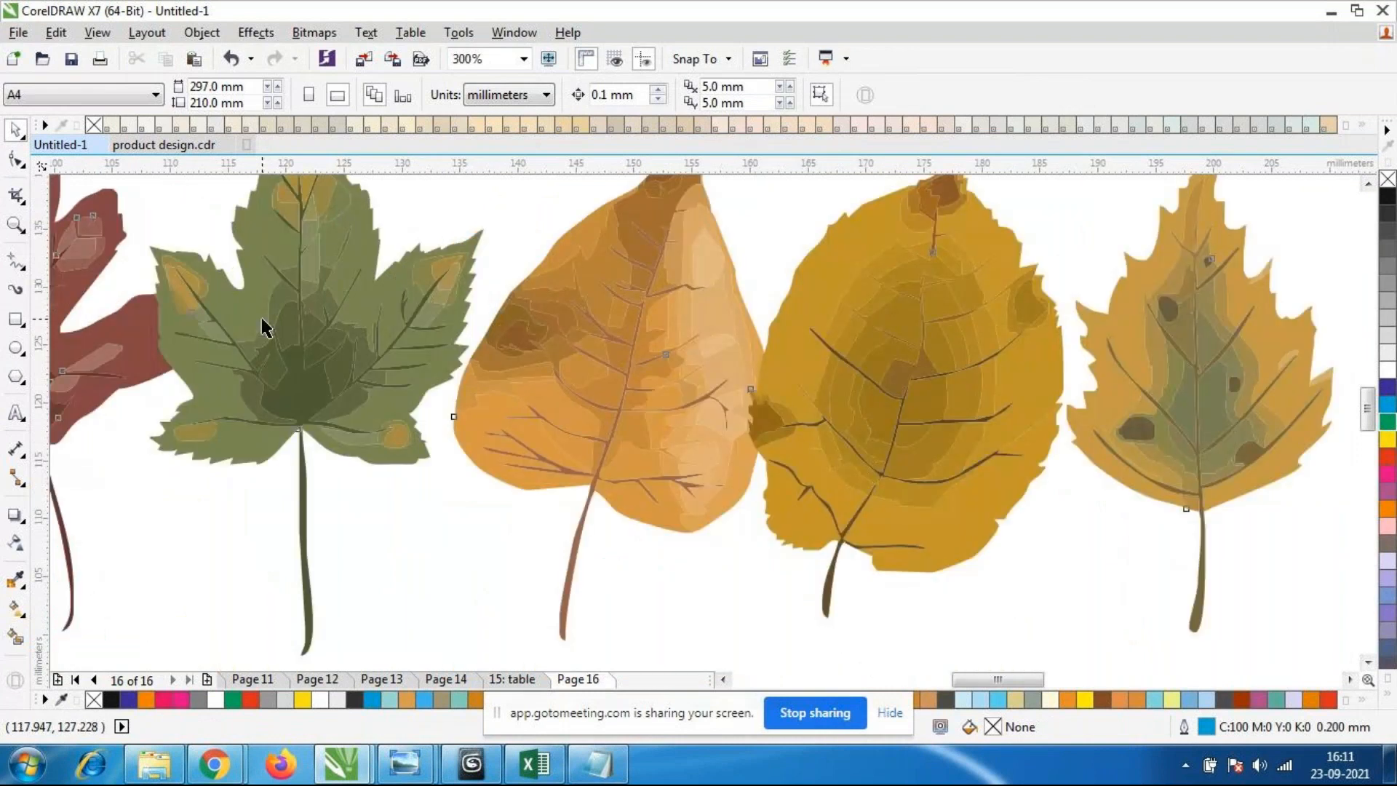
{"action": "scroll", "coordinate": [711, 318], "scroll_direction": "down", "scroll_amount": 1}
{"action": "left_click", "coordinate": [711, 318]}
{"action": "scroll", "coordinate": [998, 349], "scroll_direction": "down", "scroll_amount": 1}
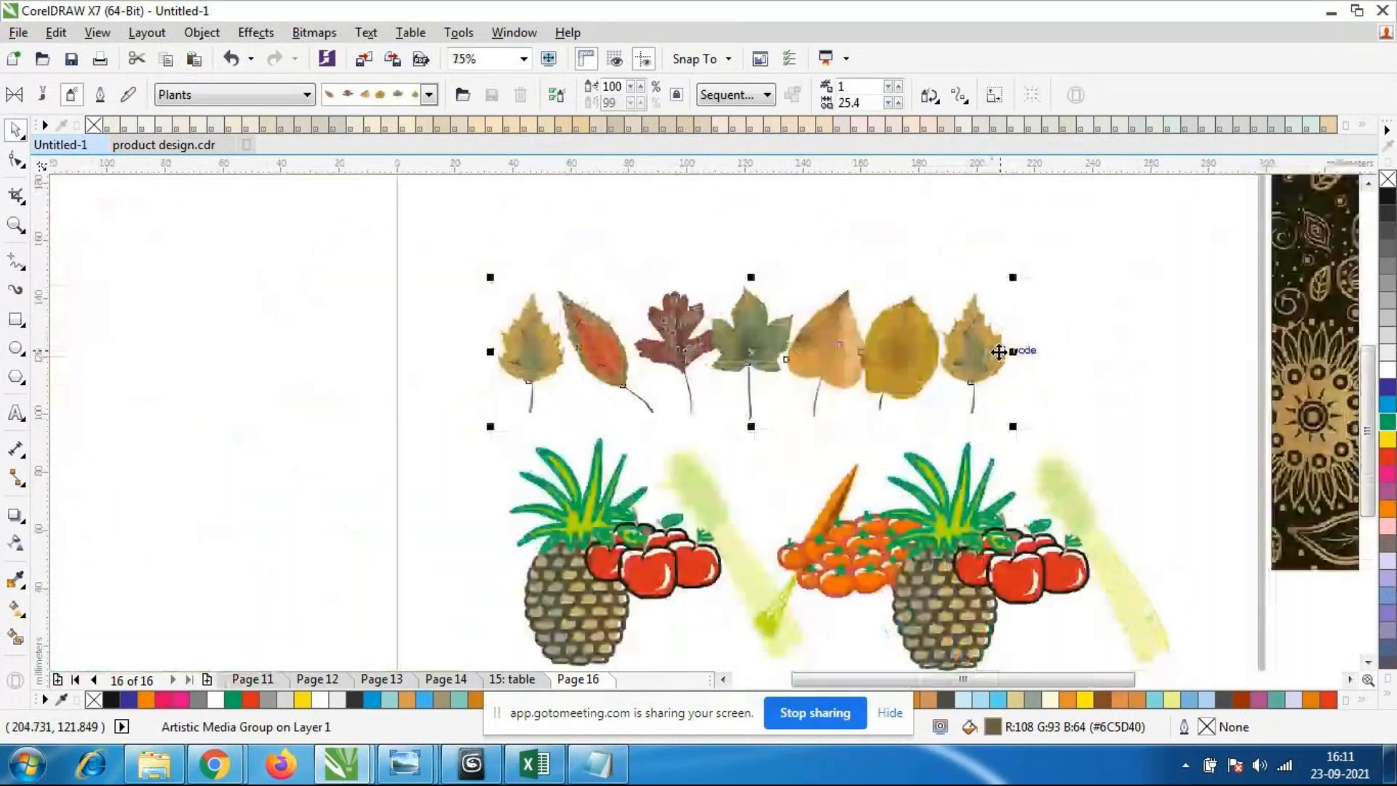
{"action": "scroll", "coordinate": [967, 328], "scroll_direction": "up", "scroll_amount": 1}
{"action": "scroll", "coordinate": [676, 490], "scroll_direction": "up", "scroll_amount": 1}
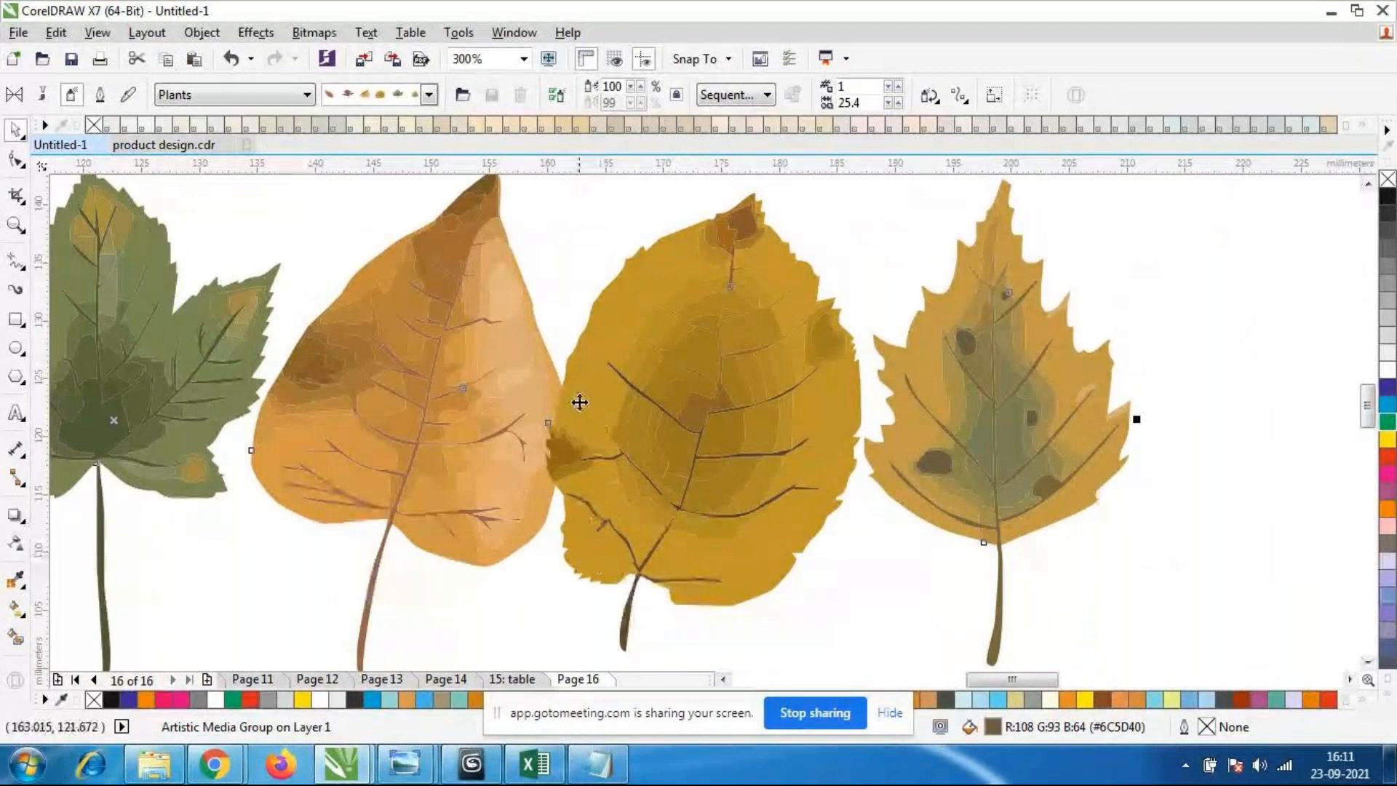
{"action": "scroll", "coordinate": [695, 430], "scroll_direction": "up", "scroll_amount": 2}
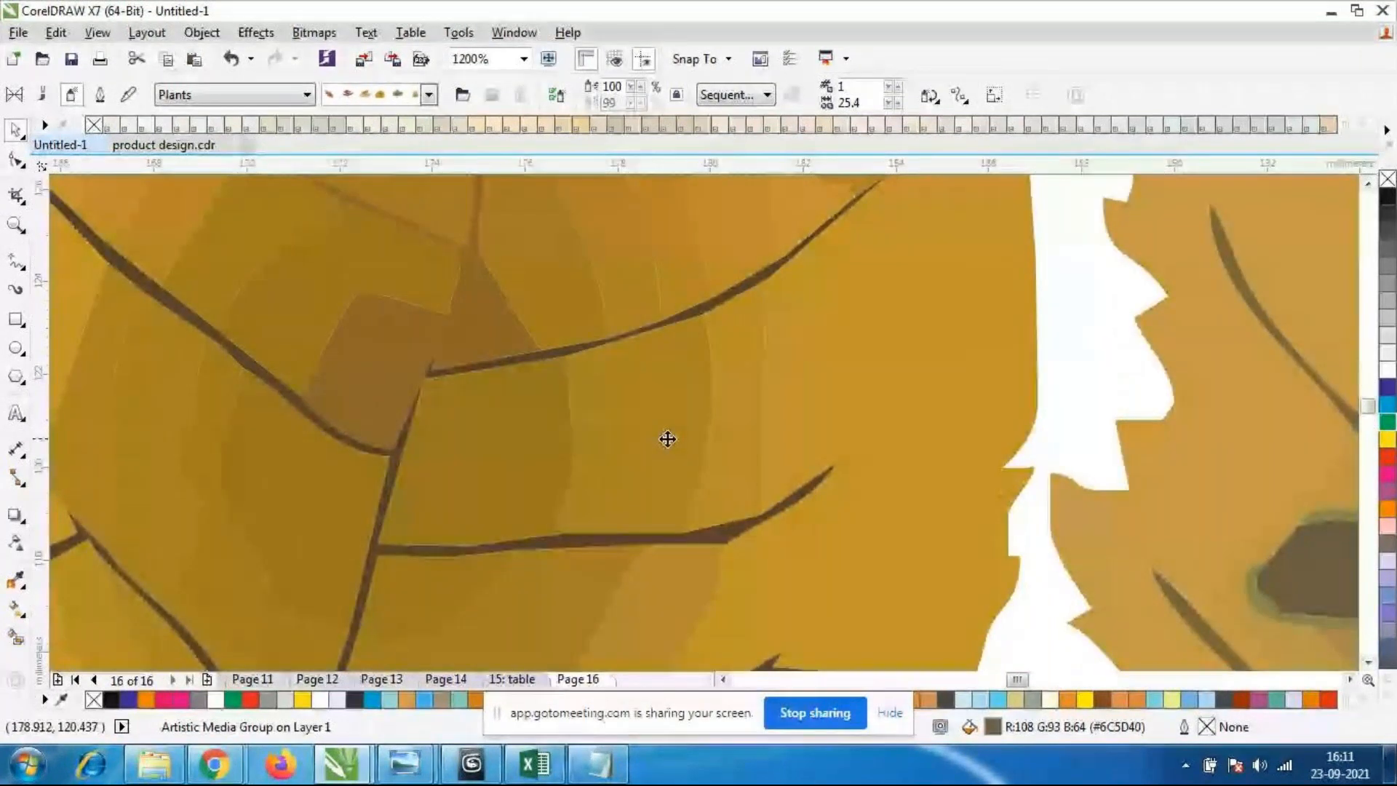
{"action": "scroll", "coordinate": [673, 435], "scroll_direction": "down", "scroll_amount": 1}
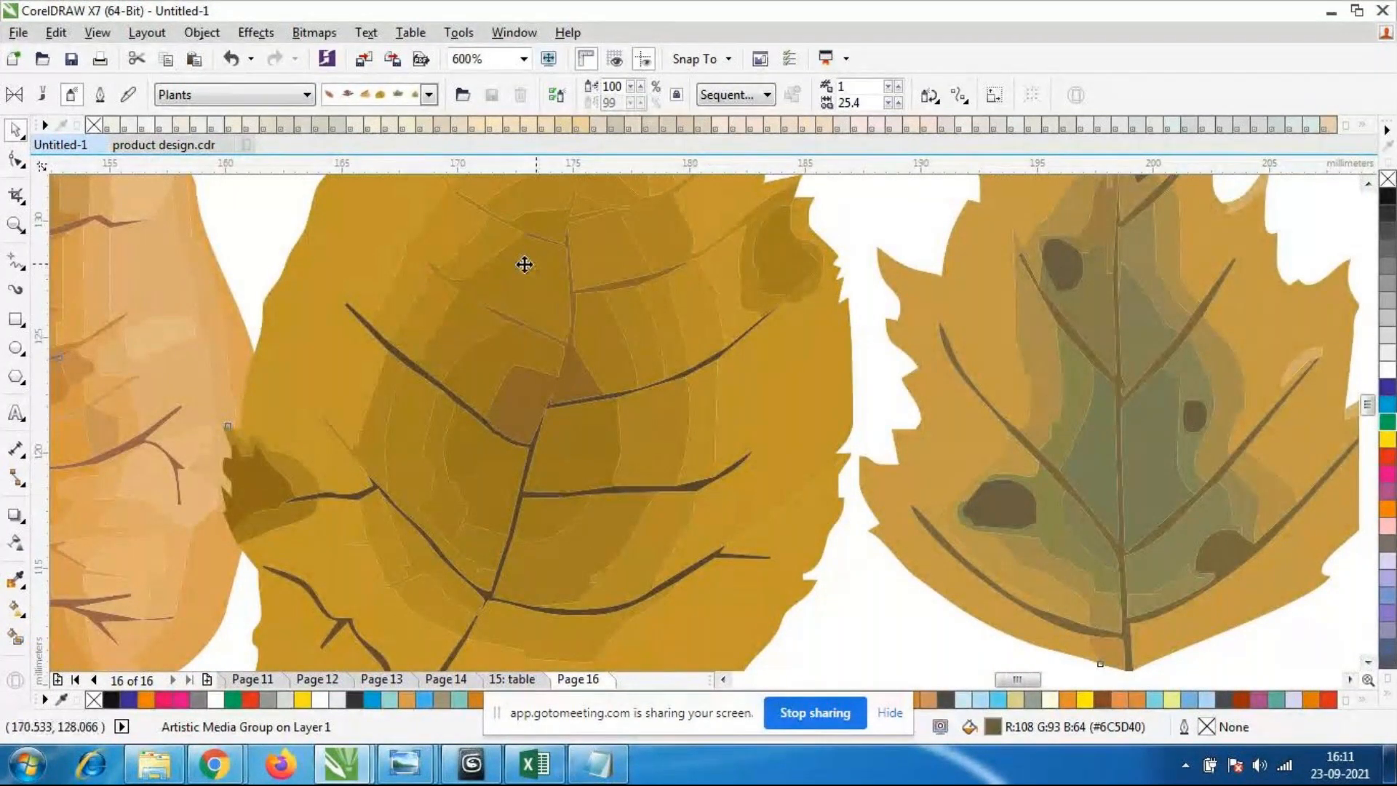
{"action": "scroll", "coordinate": [524, 262], "scroll_direction": "down", "scroll_amount": 2}
{"action": "scroll", "coordinate": [599, 343], "scroll_direction": "down", "scroll_amount": 1}
{"action": "scroll", "coordinate": [397, 342], "scroll_direction": "up", "scroll_amount": 1}
{"action": "scroll", "coordinate": [397, 342], "scroll_direction": "down", "scroll_amount": 1}
{"action": "scroll", "coordinate": [247, 346], "scroll_direction": "up", "scroll_amount": 1}
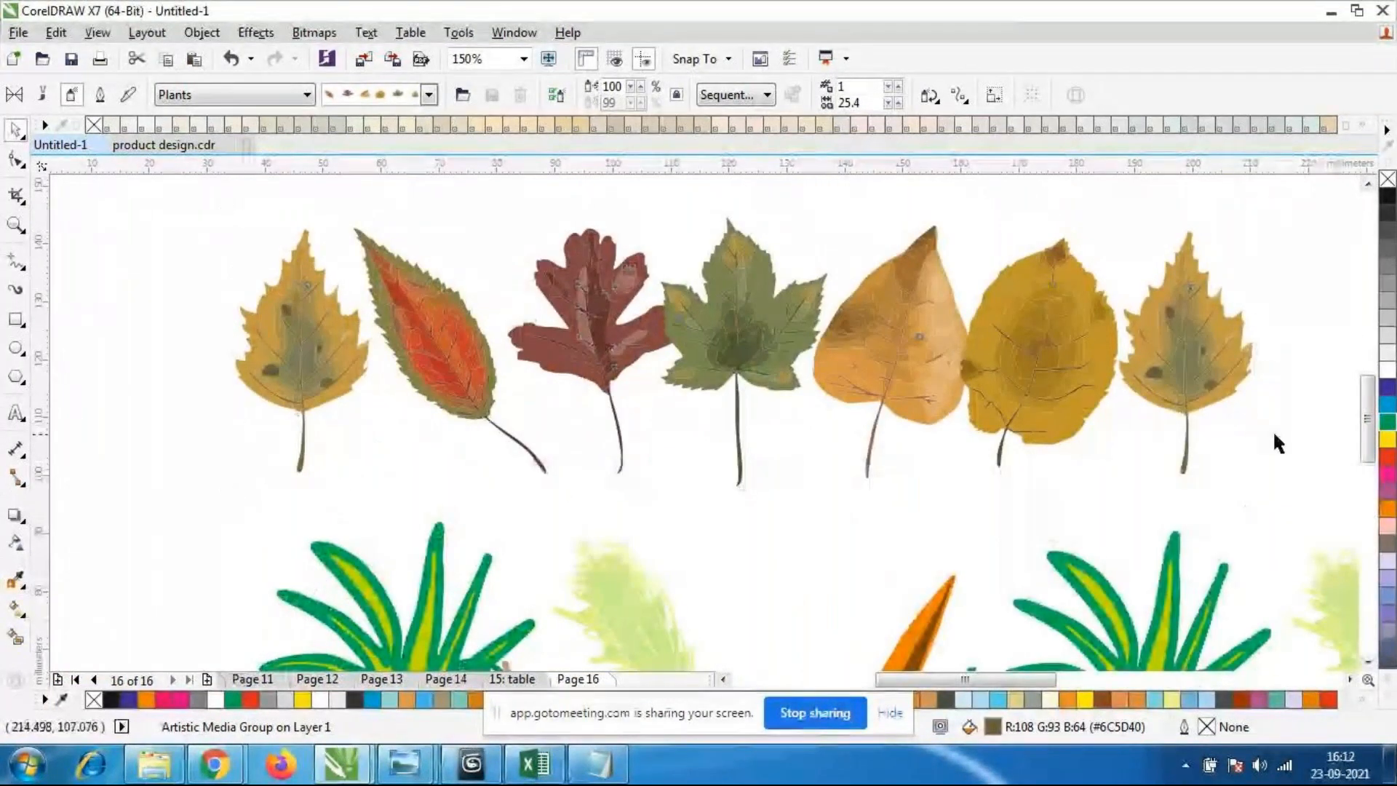
Change the leaf row's spray pattern to holly leaves with berries, followed by the green trees pattern.
{"action": "left_click", "coordinate": [429, 94]}
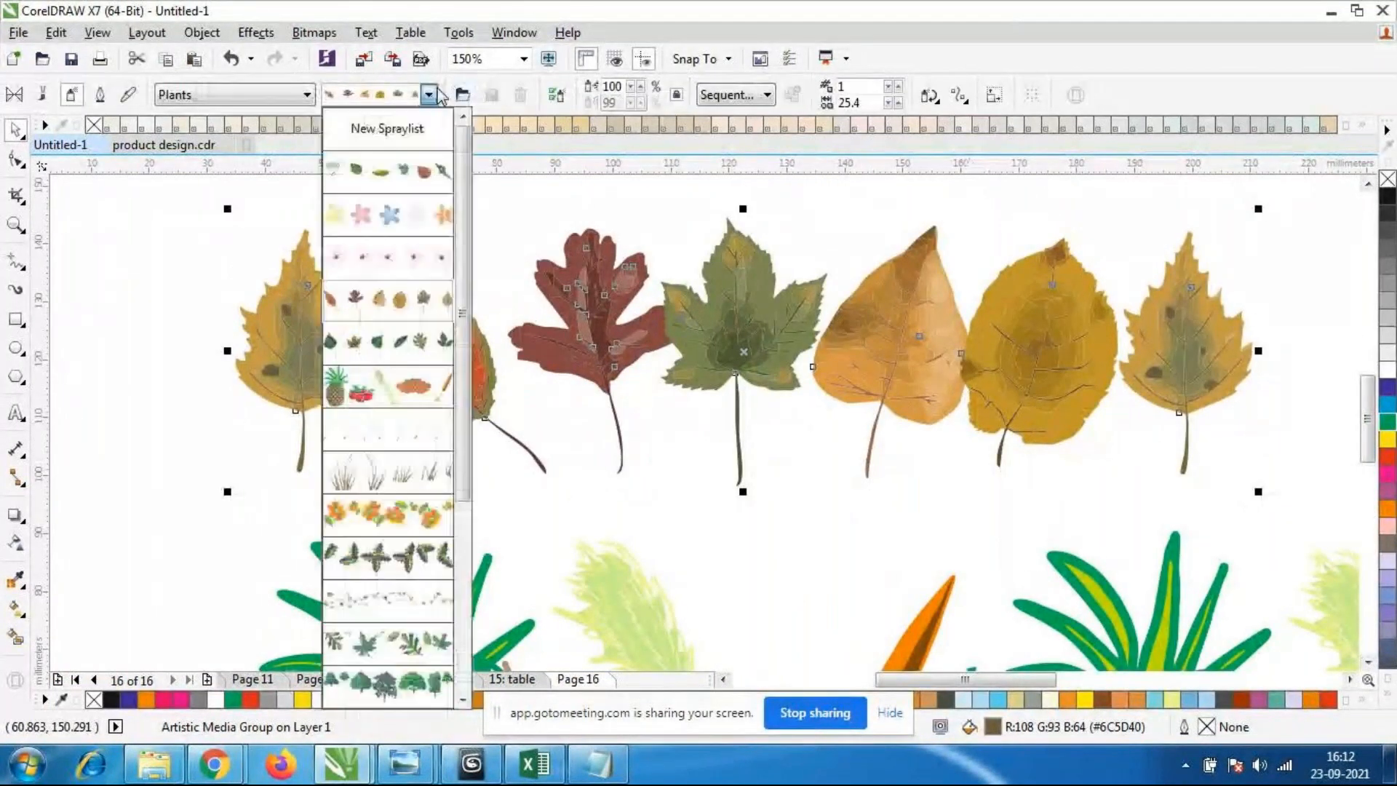
{"action": "left_click", "coordinate": [413, 554]}
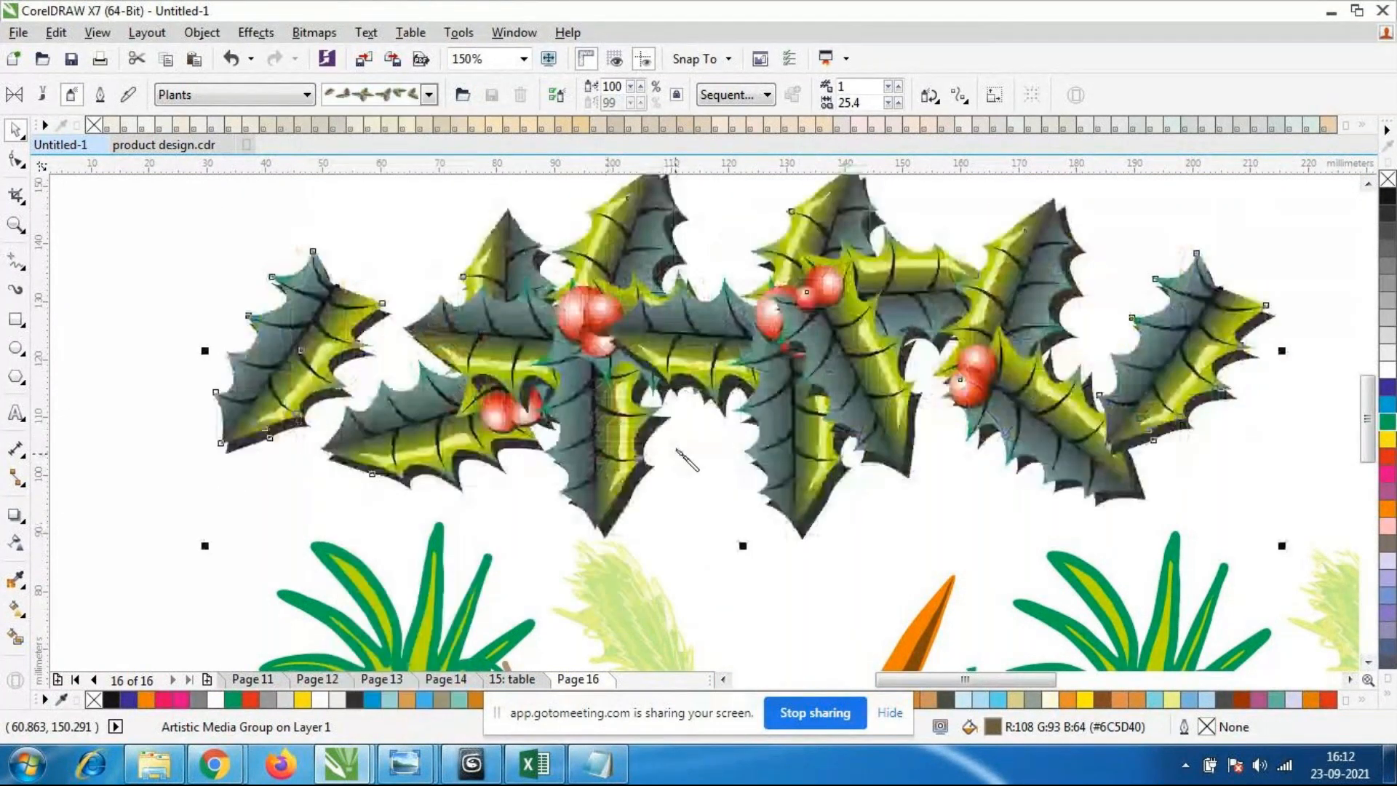
{"action": "left_click", "coordinate": [429, 94]}
{"action": "mouse_move", "coordinate": [393, 397]}
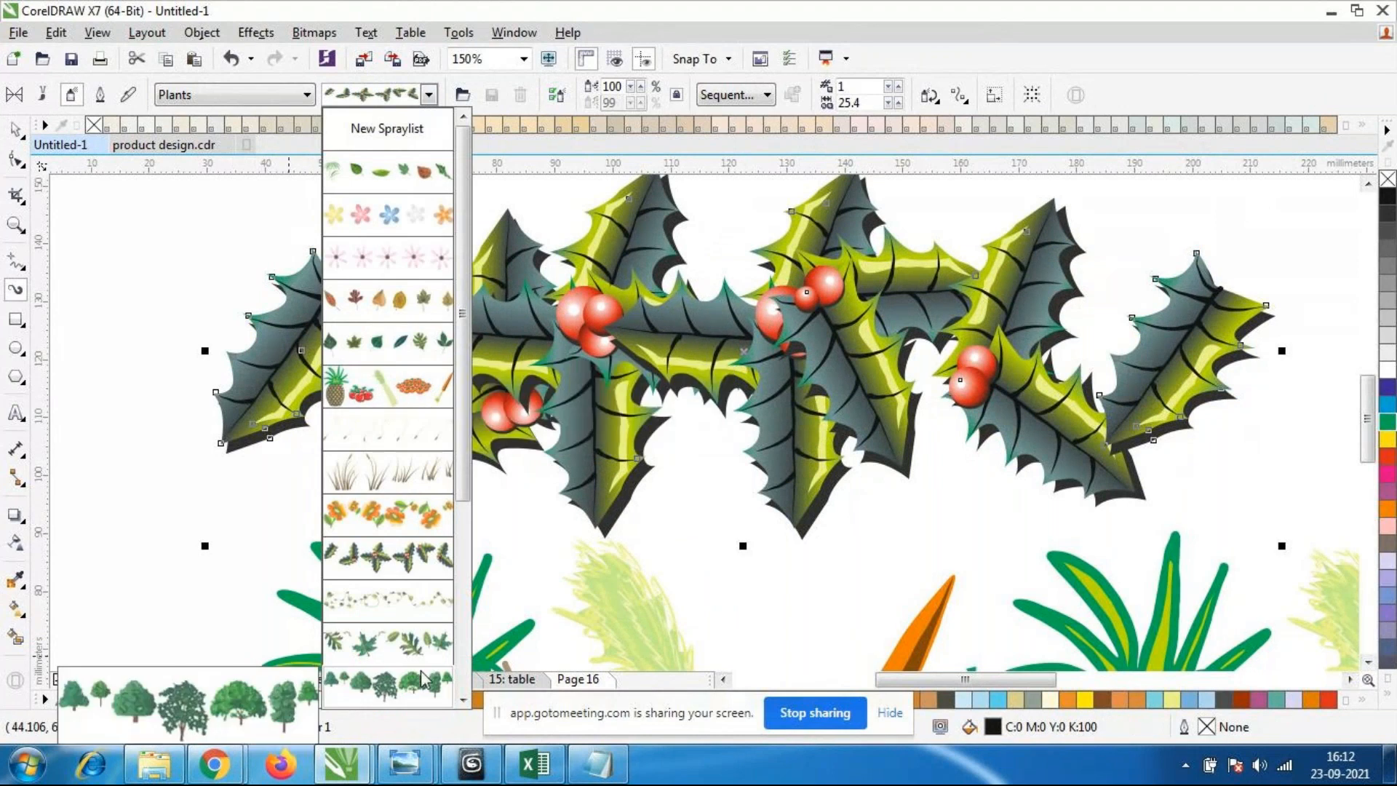
{"action": "left_click", "coordinate": [386, 683]}
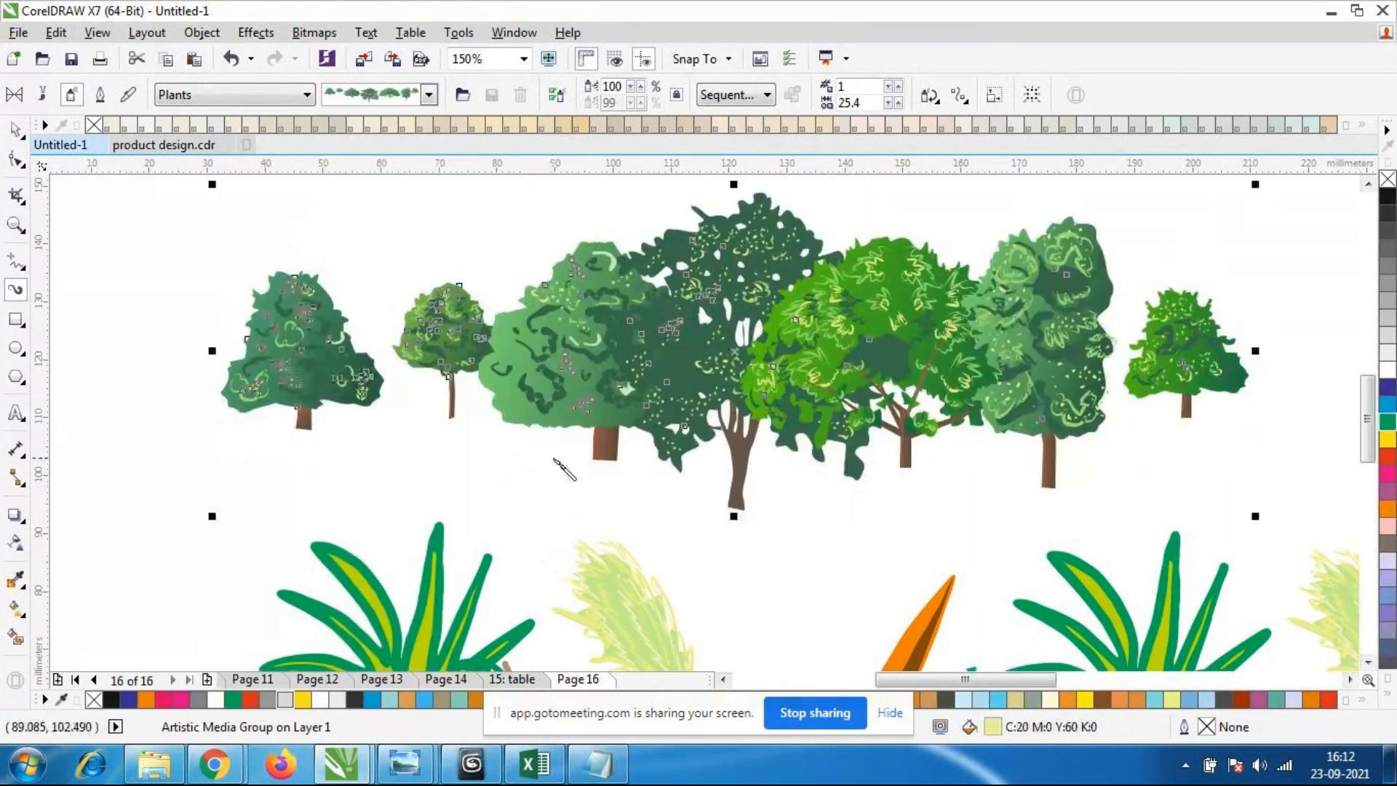
Spray single trees off the page's left edge, beside and above the tree row's right end, plus a short two-tree stroke near them.
{"action": "scroll", "coordinate": [561, 468], "scroll_direction": "down", "scroll_amount": 2}
{"action": "scroll", "coordinate": [689, 350], "scroll_direction": "up", "scroll_amount": 3}
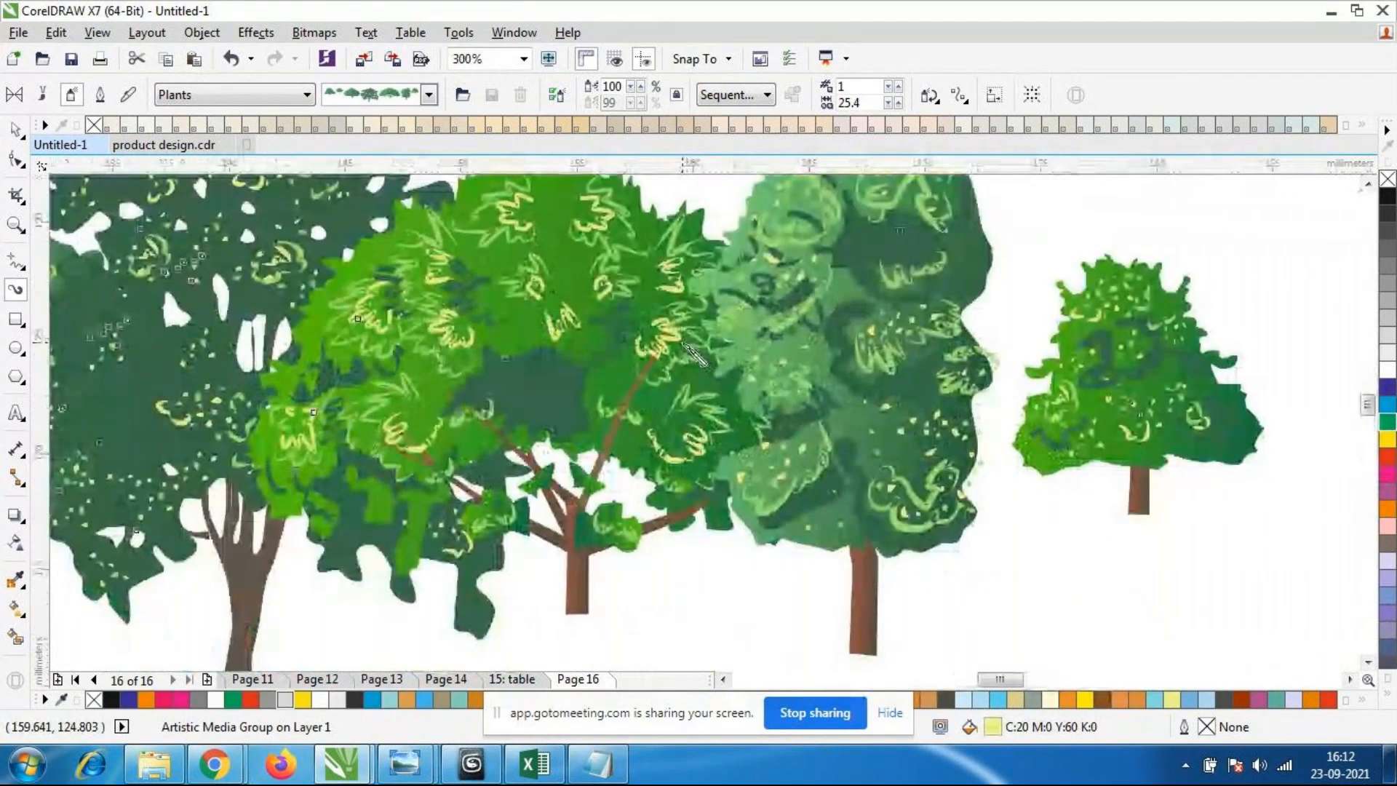
{"action": "scroll", "coordinate": [689, 350], "scroll_direction": "down", "scroll_amount": 2}
{"action": "scroll", "coordinate": [407, 363], "scroll_direction": "up", "scroll_amount": 1}
{"action": "scroll", "coordinate": [411, 363], "scroll_direction": "down", "scroll_amount": 1}
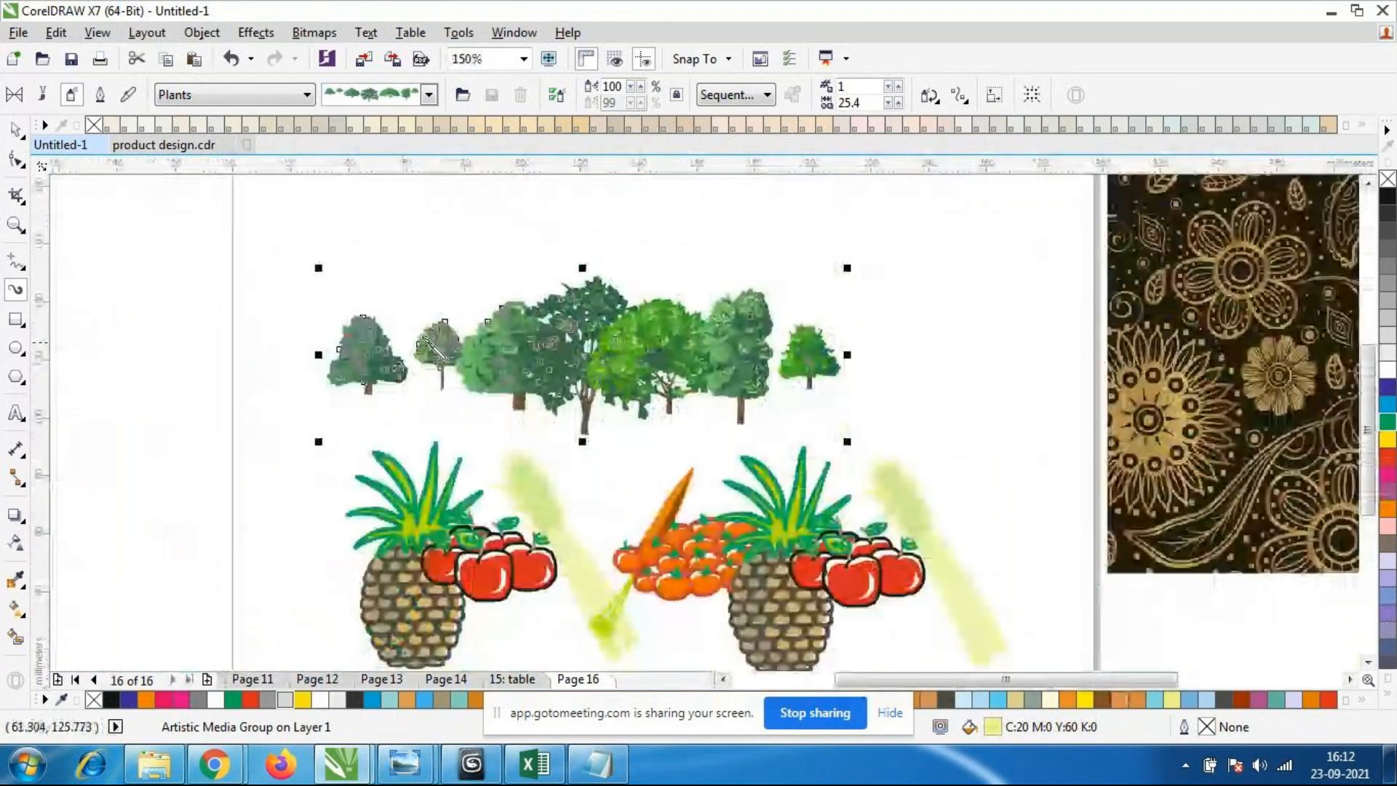
{"action": "left_click", "coordinate": [200, 380]}
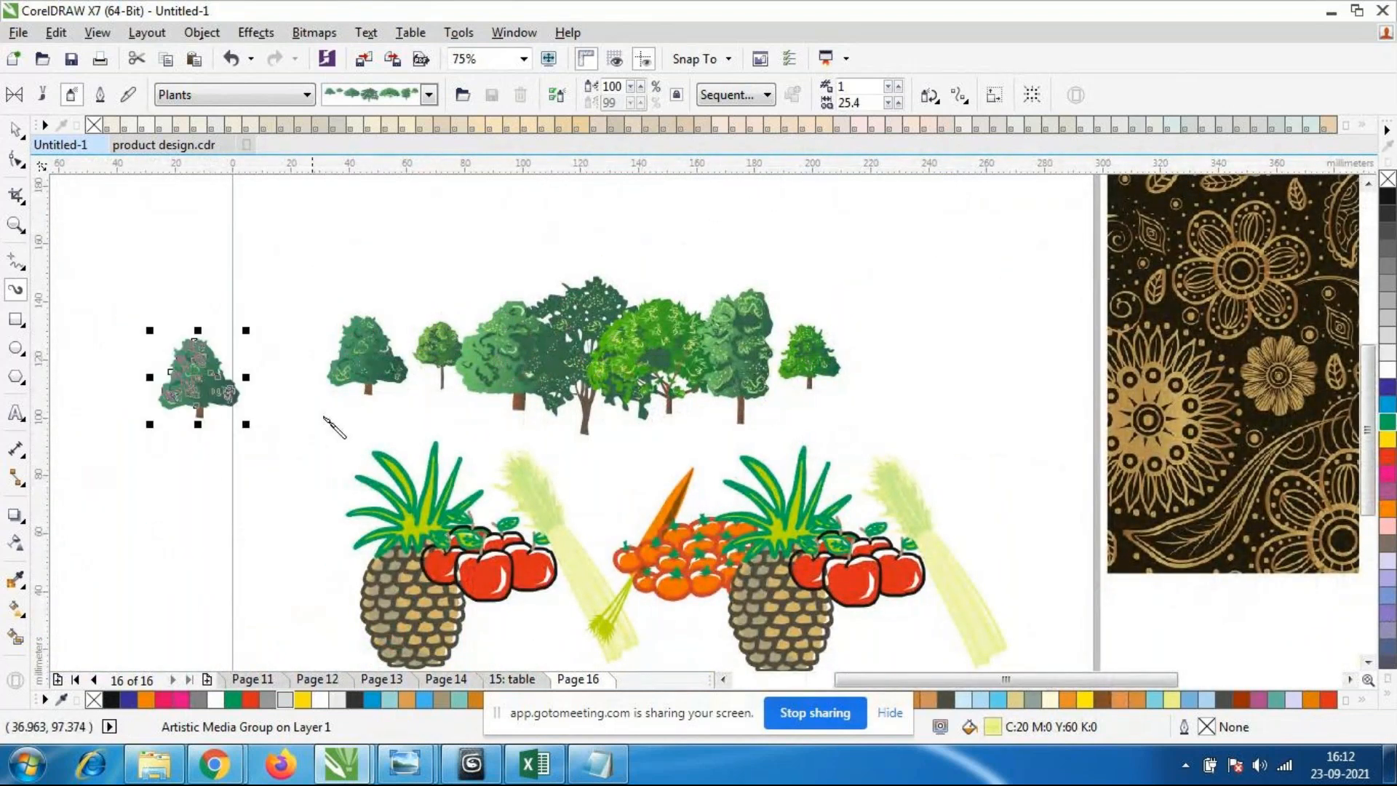
{"action": "left_click", "coordinate": [914, 378]}
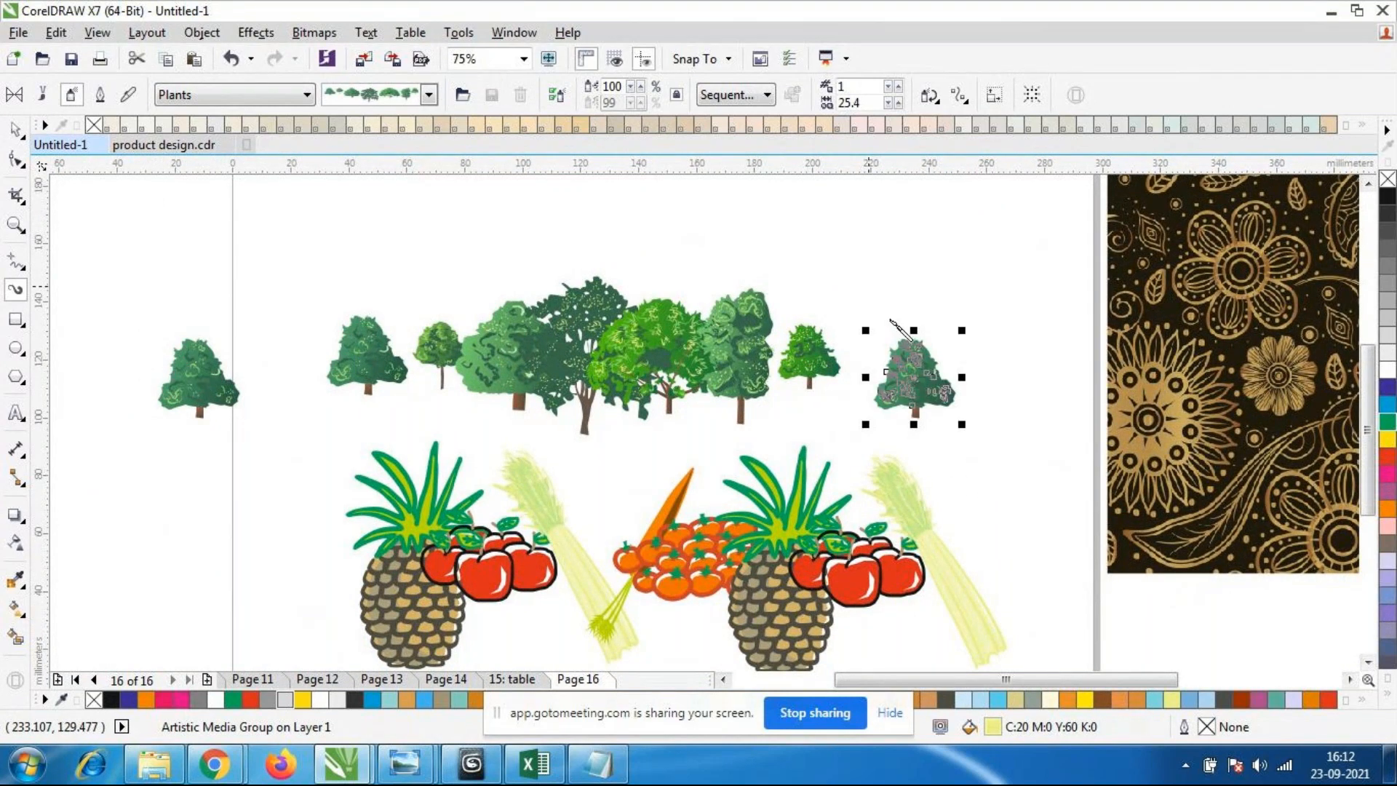
{"action": "left_click_drag", "start_coordinate": [816, 259], "coordinate": [866, 261]}
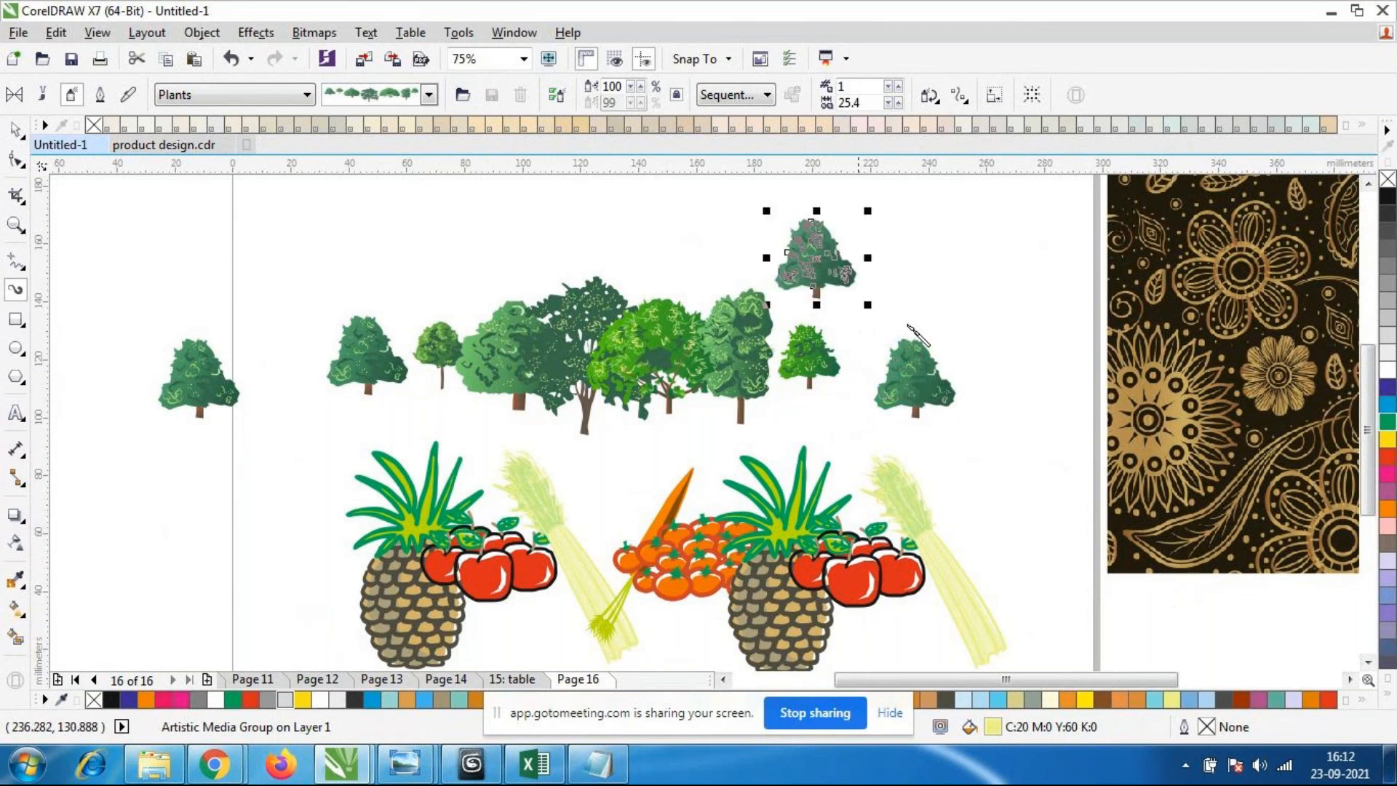
{"action": "left_click_drag", "start_coordinate": [920, 298], "coordinate": [1027, 299]}
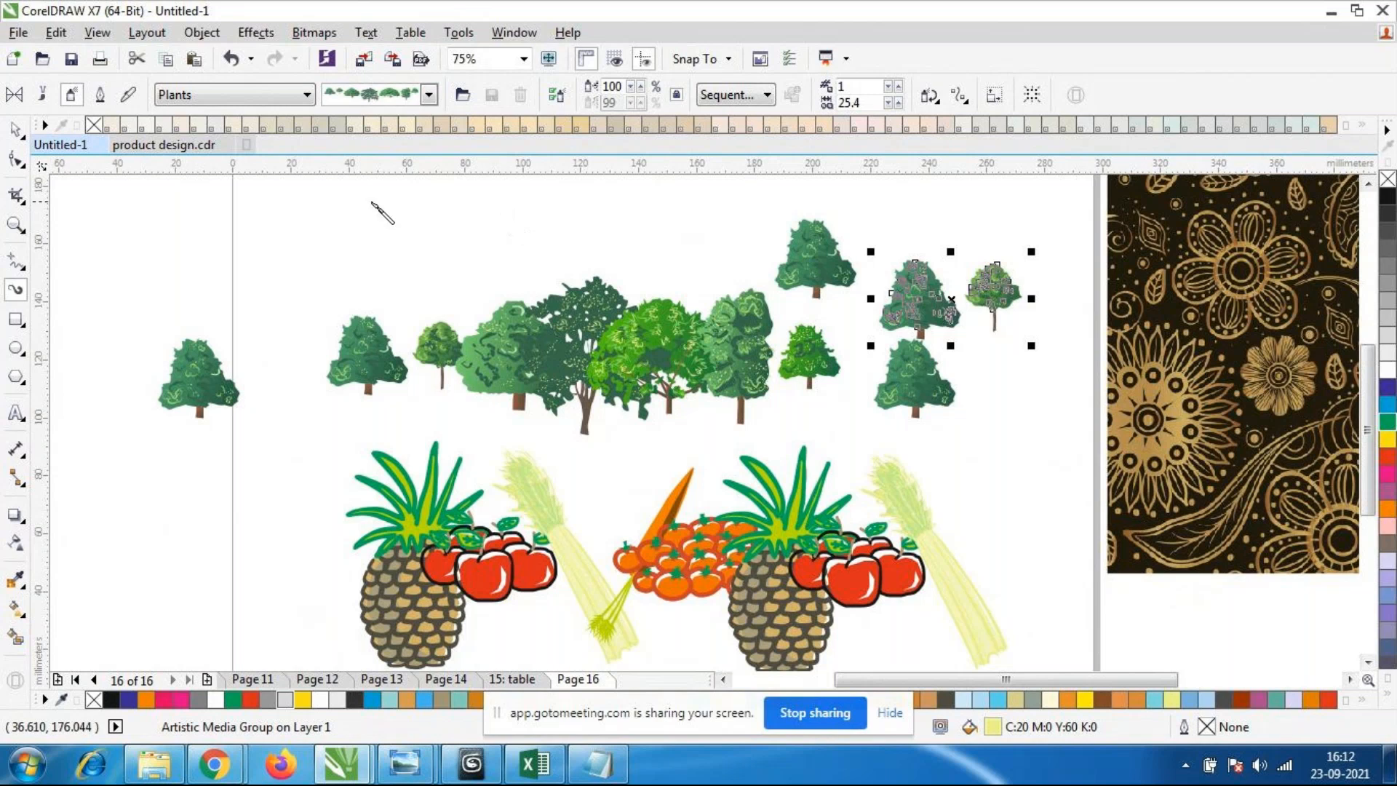
Select the main tree row and change its spray pattern to the mushrooms pattern from the Plants category.
{"action": "left_click", "coordinate": [16, 129]}
{"action": "left_click", "coordinate": [639, 369]}
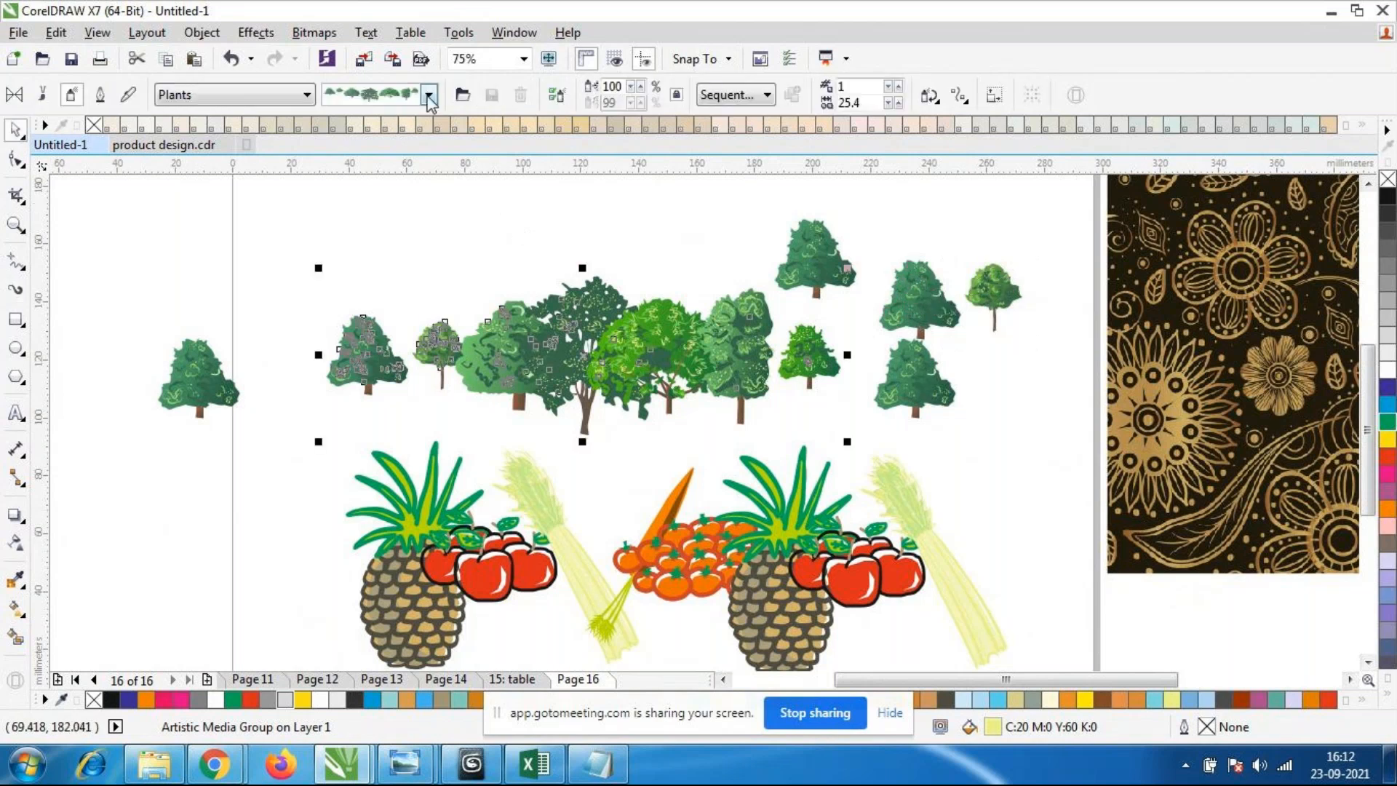
{"action": "left_click", "coordinate": [430, 96]}
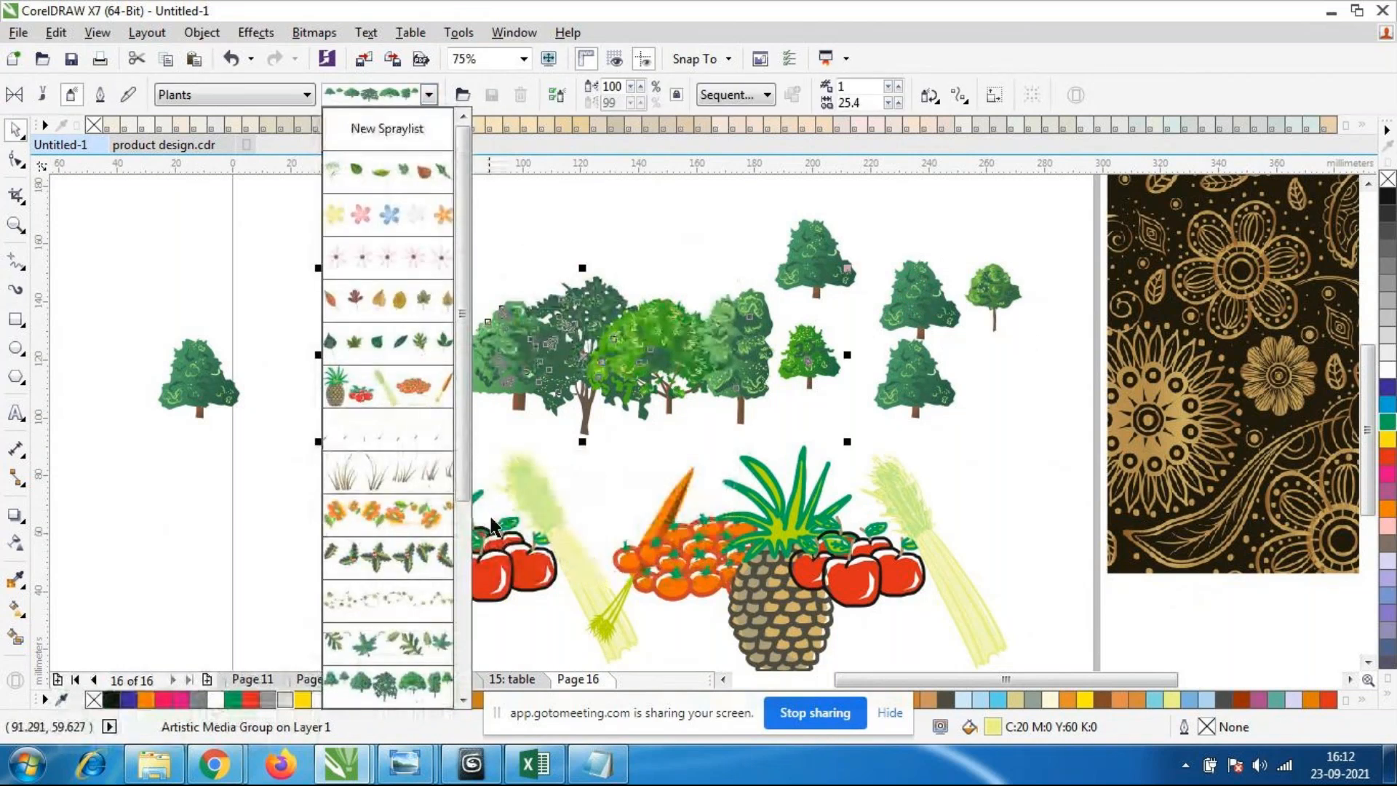
{"action": "scroll", "coordinate": [463, 471], "scroll_direction": "down", "scroll_amount": 5}
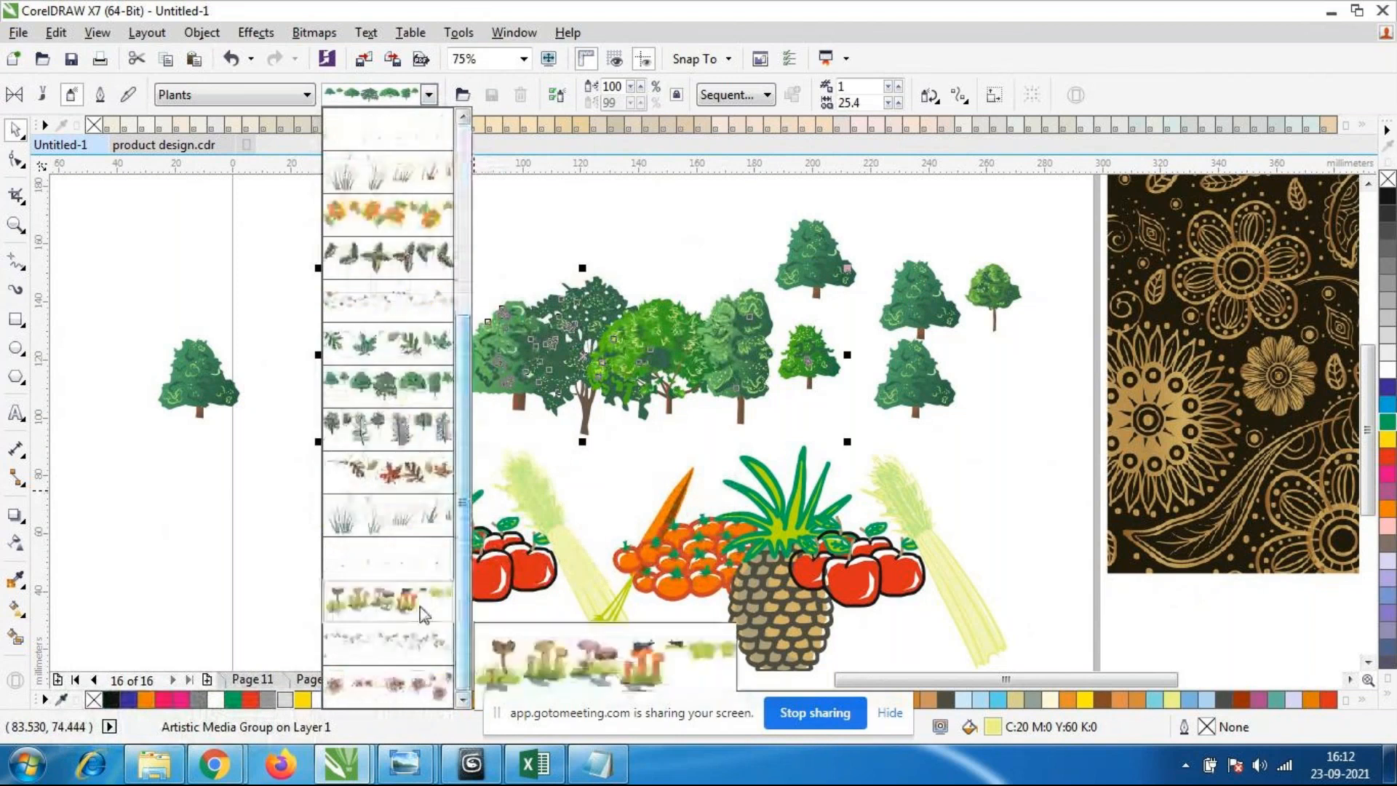
{"action": "left_click", "coordinate": [429, 585]}
Examine the details and shadows of the sprayed pink and orange mushrooms and the snail up close.
{"action": "scroll", "coordinate": [336, 387], "scroll_direction": "up", "scroll_amount": 2}
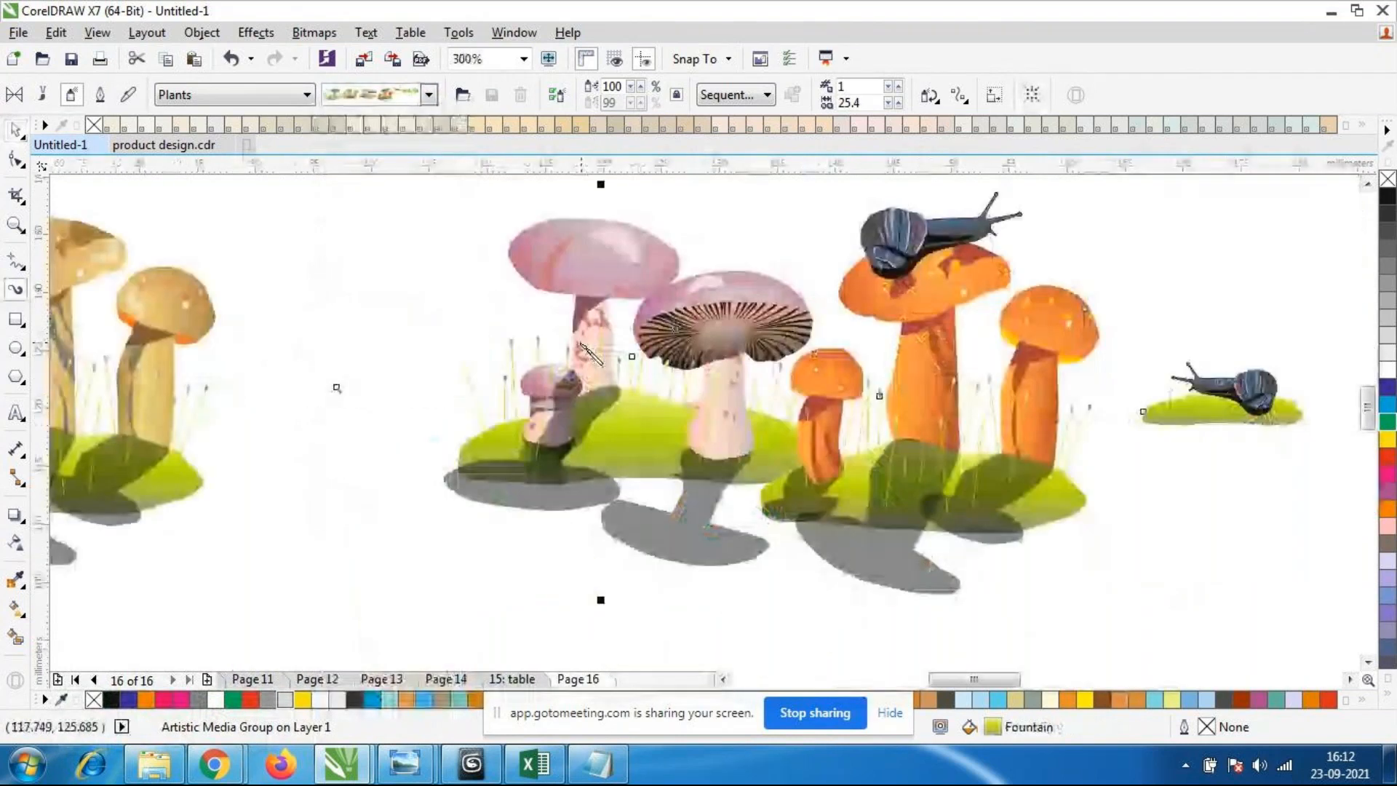
{"action": "scroll", "coordinate": [336, 388], "scroll_direction": "up", "scroll_amount": 1}
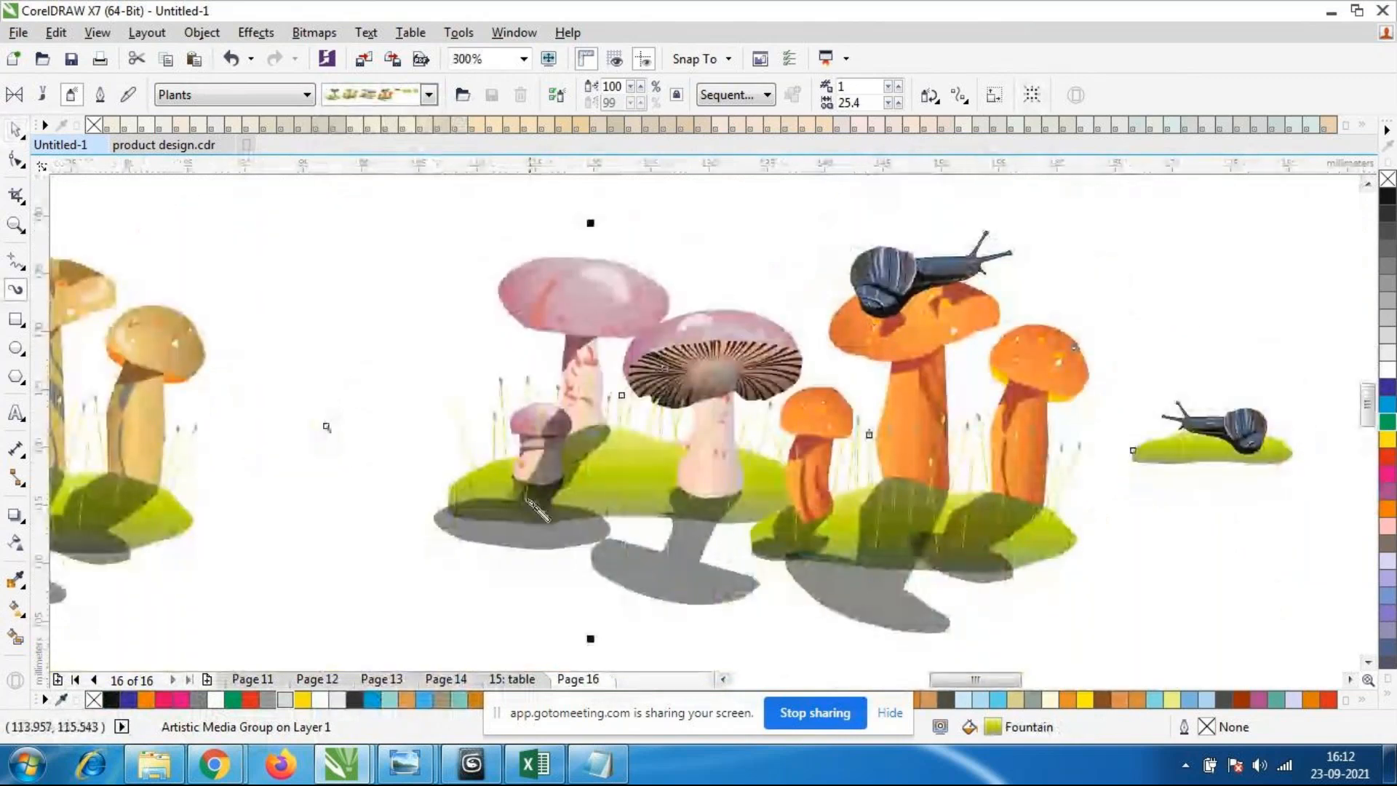
{"action": "scroll", "coordinate": [610, 437], "scroll_direction": "down", "scroll_amount": 1}
{"action": "scroll", "coordinate": [610, 437], "scroll_direction": "up", "scroll_amount": 1}
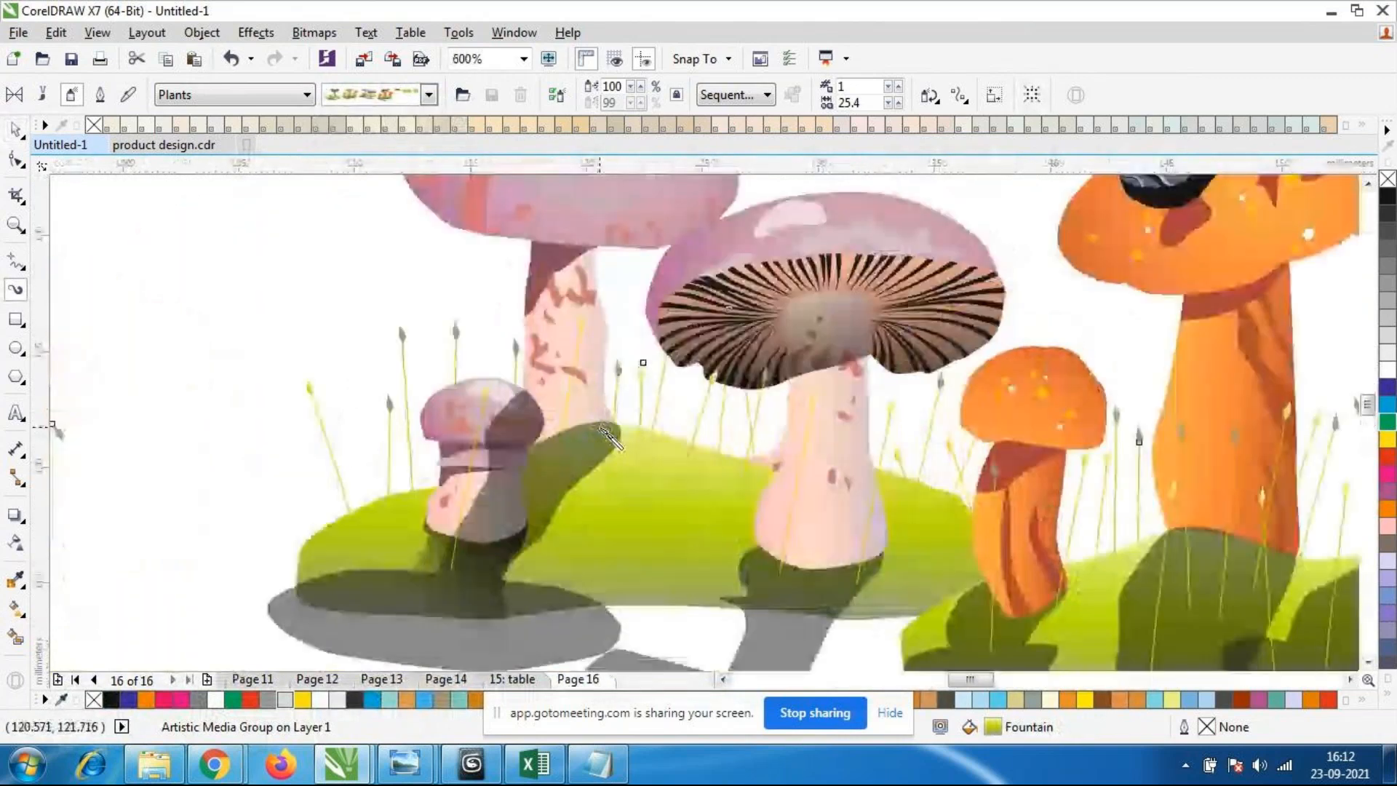
{"action": "left_click_drag", "start_coordinate": [703, 490], "coordinate": [530, 511]}
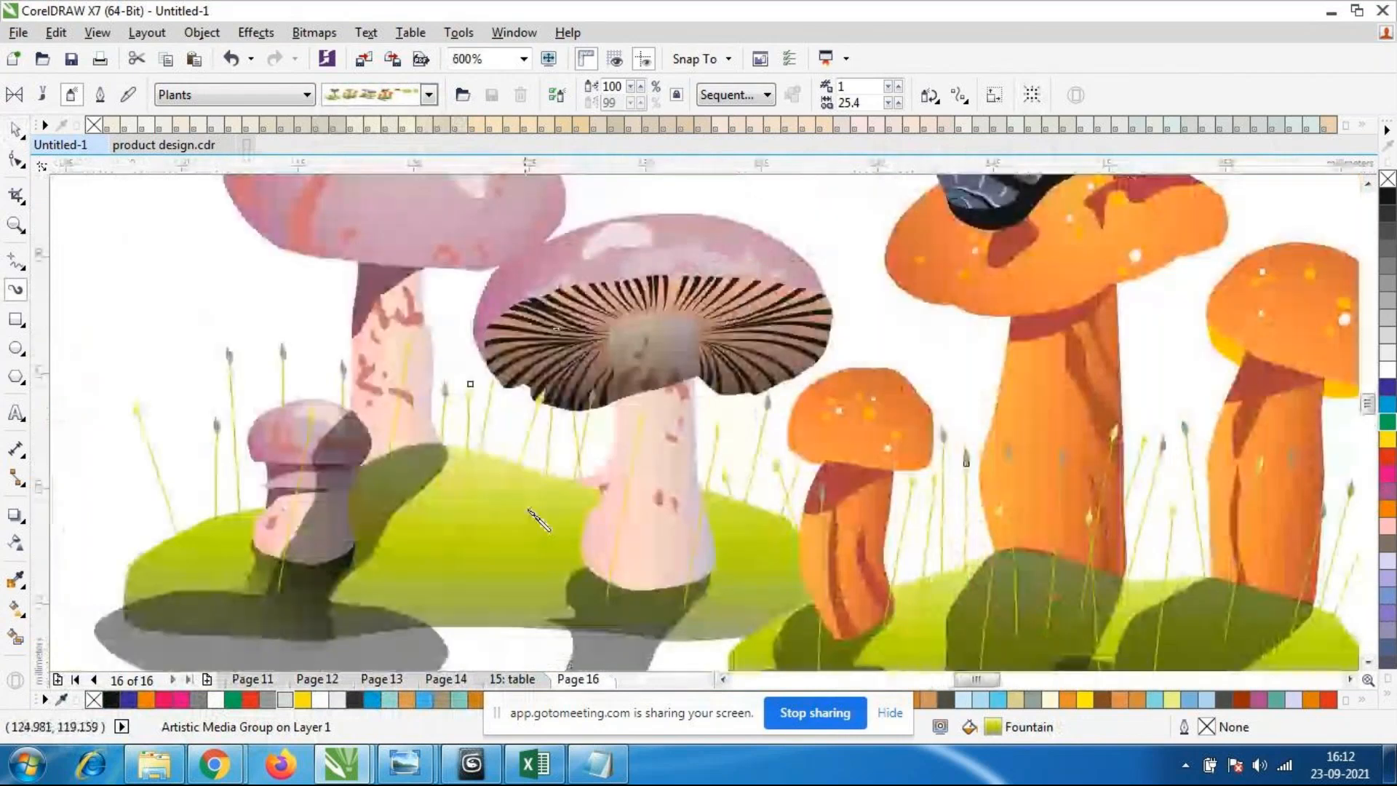
{"action": "left_click_drag", "start_coordinate": [362, 286], "coordinate": [283, 376]}
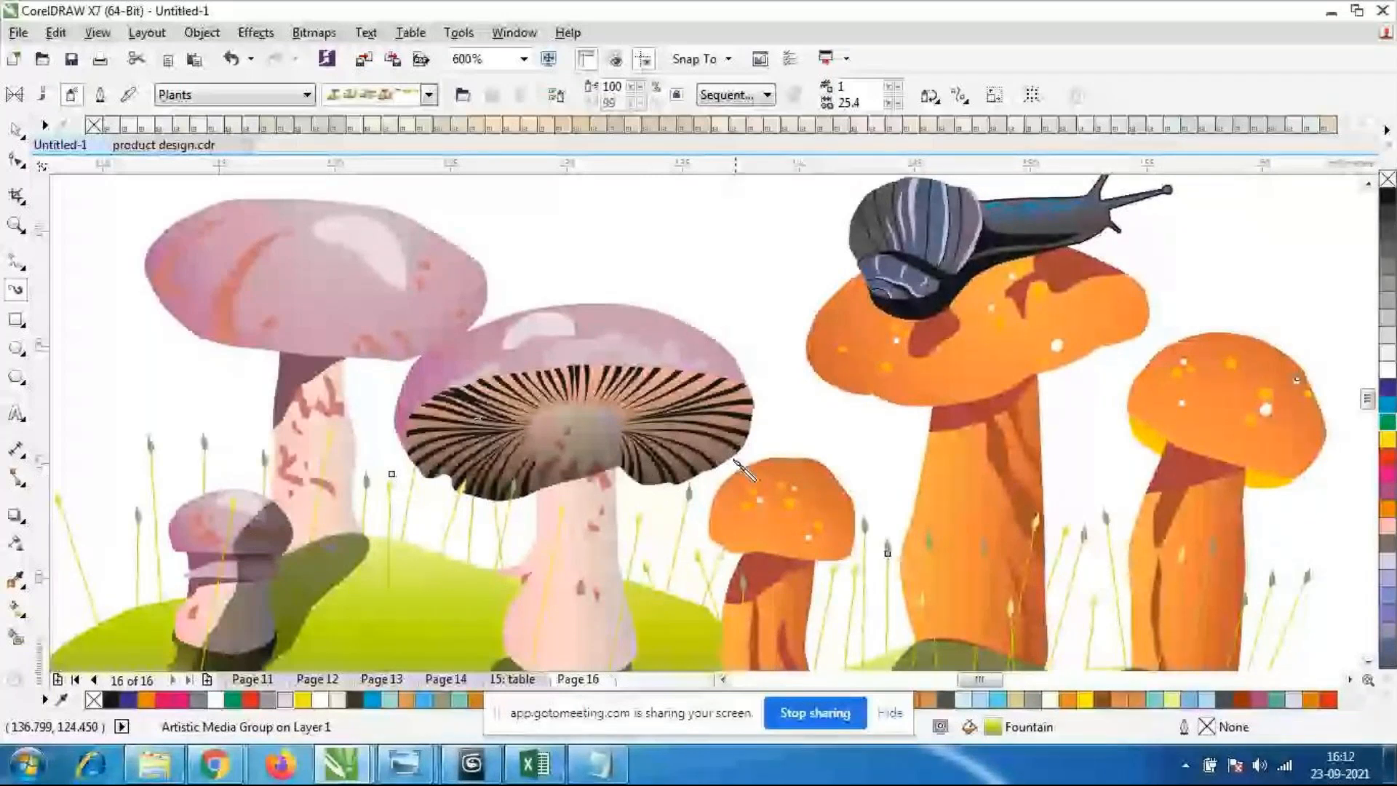
{"action": "scroll", "coordinate": [736, 463], "scroll_direction": "down", "scroll_amount": 2}
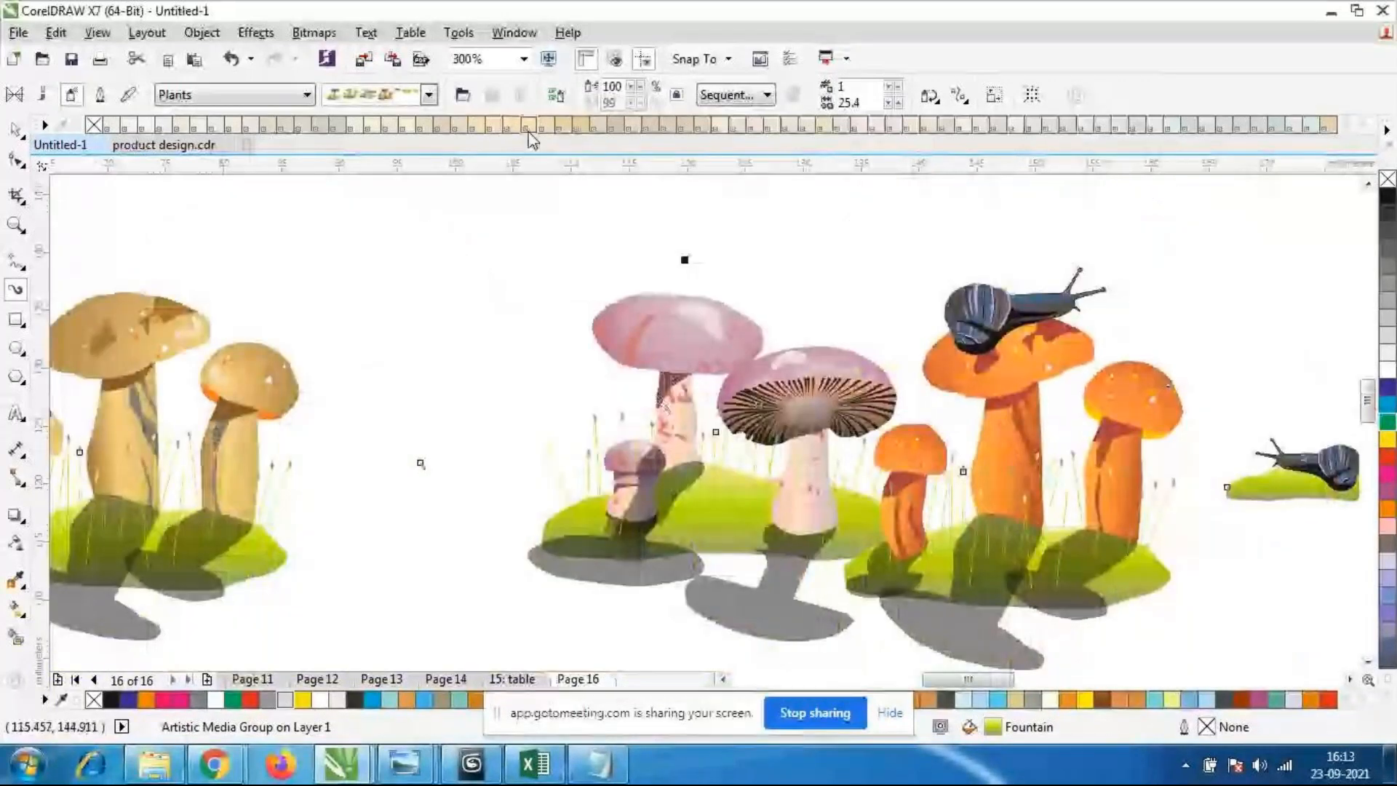
Change the selected mushroom row's spray pattern to the blue-green grass blades from the Plants category.
{"action": "left_click", "coordinate": [429, 94]}
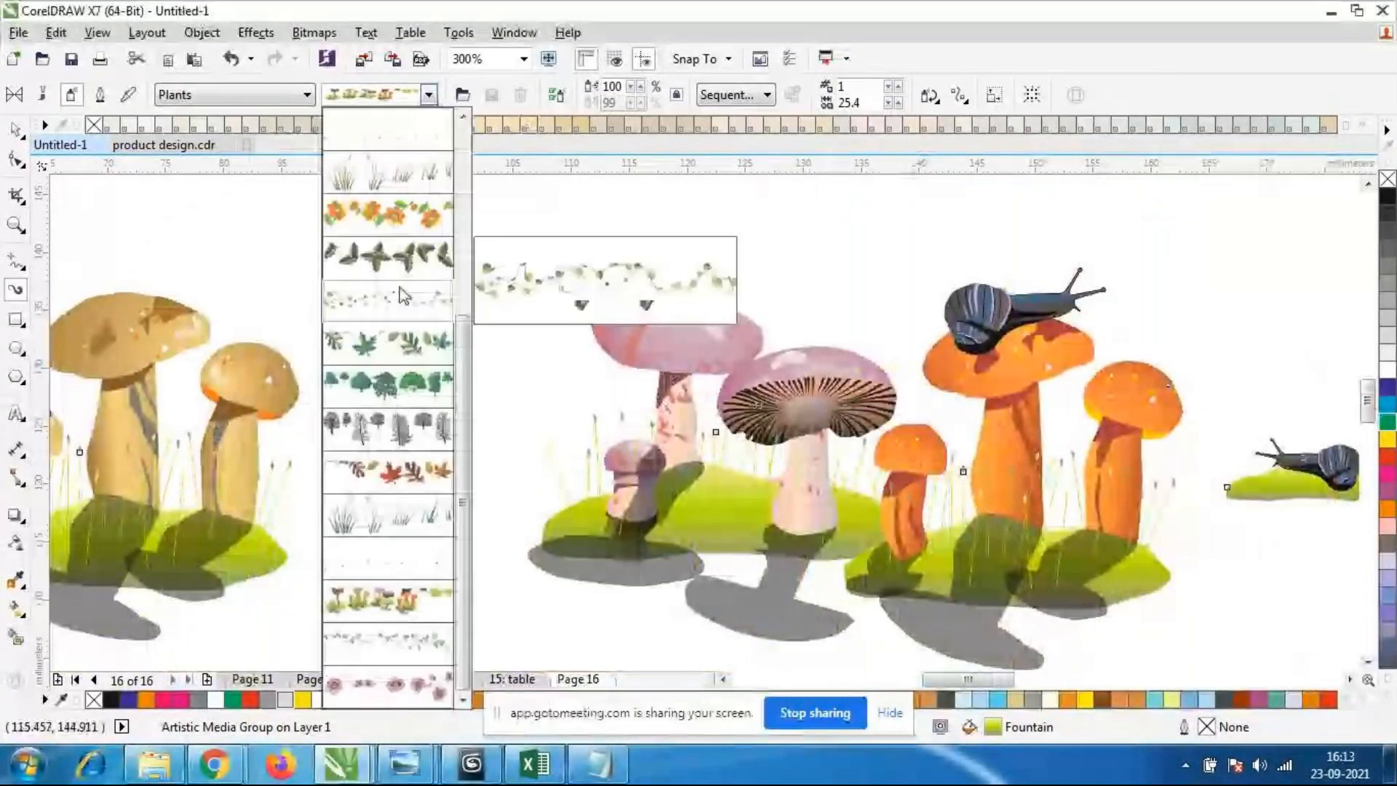
{"action": "left_click", "coordinate": [389, 515]}
{"action": "scroll", "coordinate": [737, 440], "scroll_direction": "down", "scroll_amount": 2}
{"action": "scroll", "coordinate": [641, 553], "scroll_direction": "up", "scroll_amount": 2}
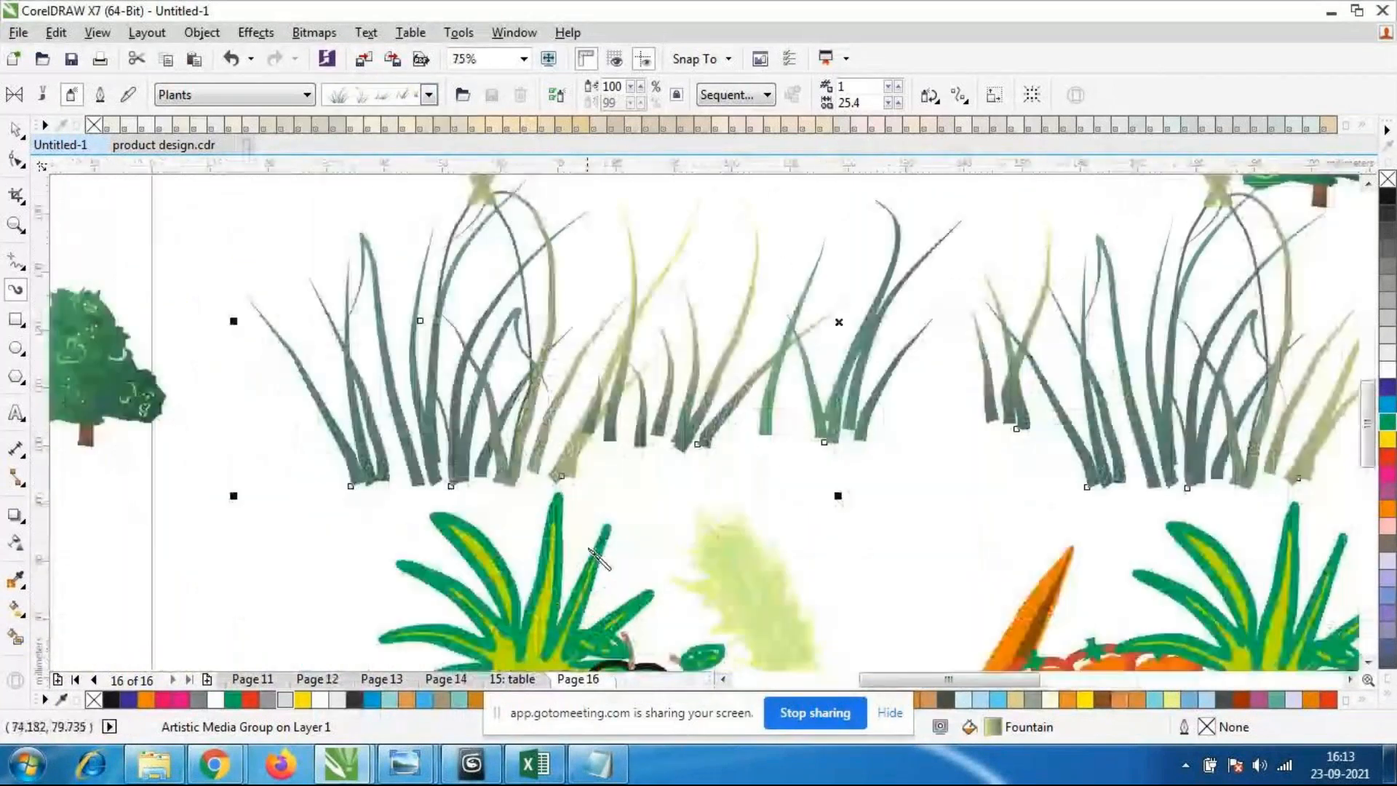
Change the grass row's spray pattern to the large pink flowers and examine their petals up close.
{"action": "left_click", "coordinate": [429, 95]}
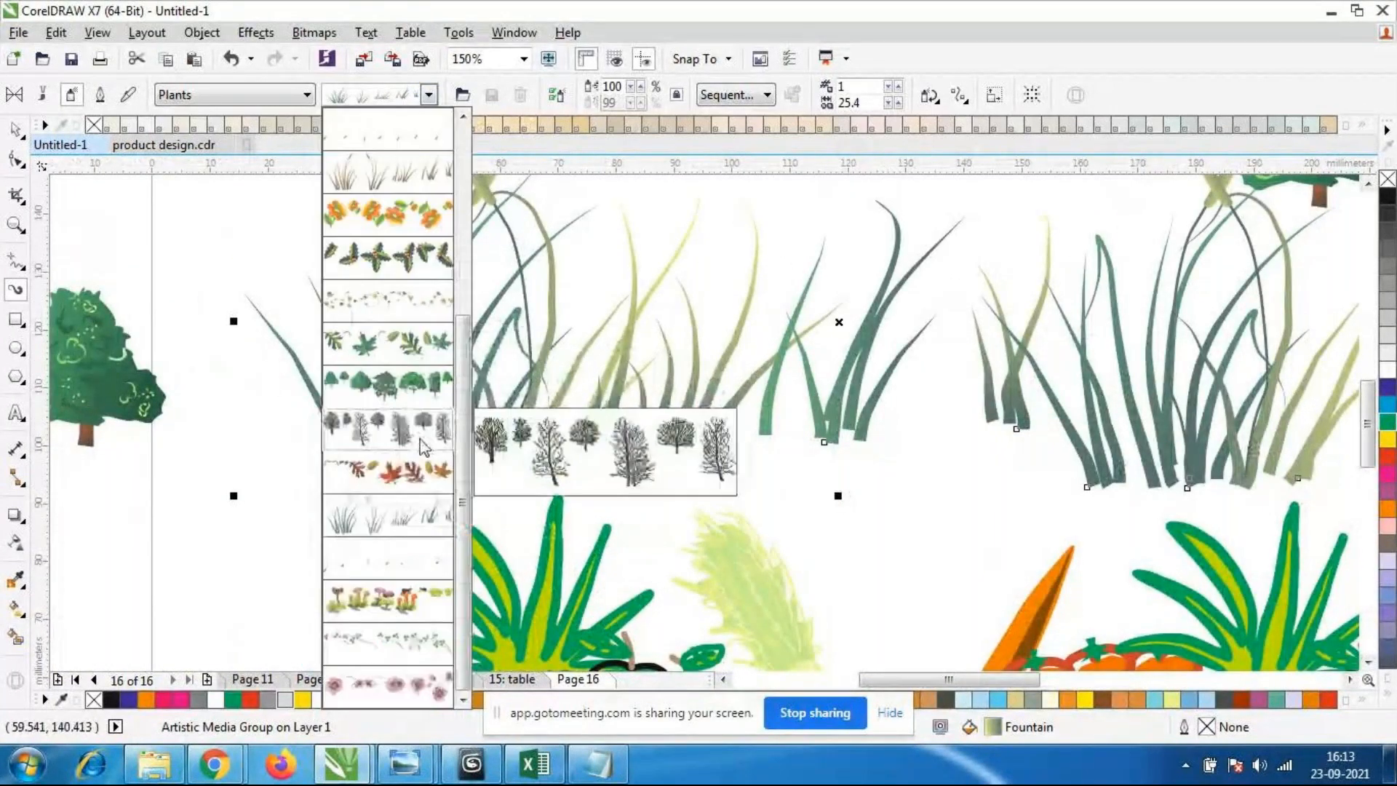
{"action": "left_click", "coordinate": [382, 702]}
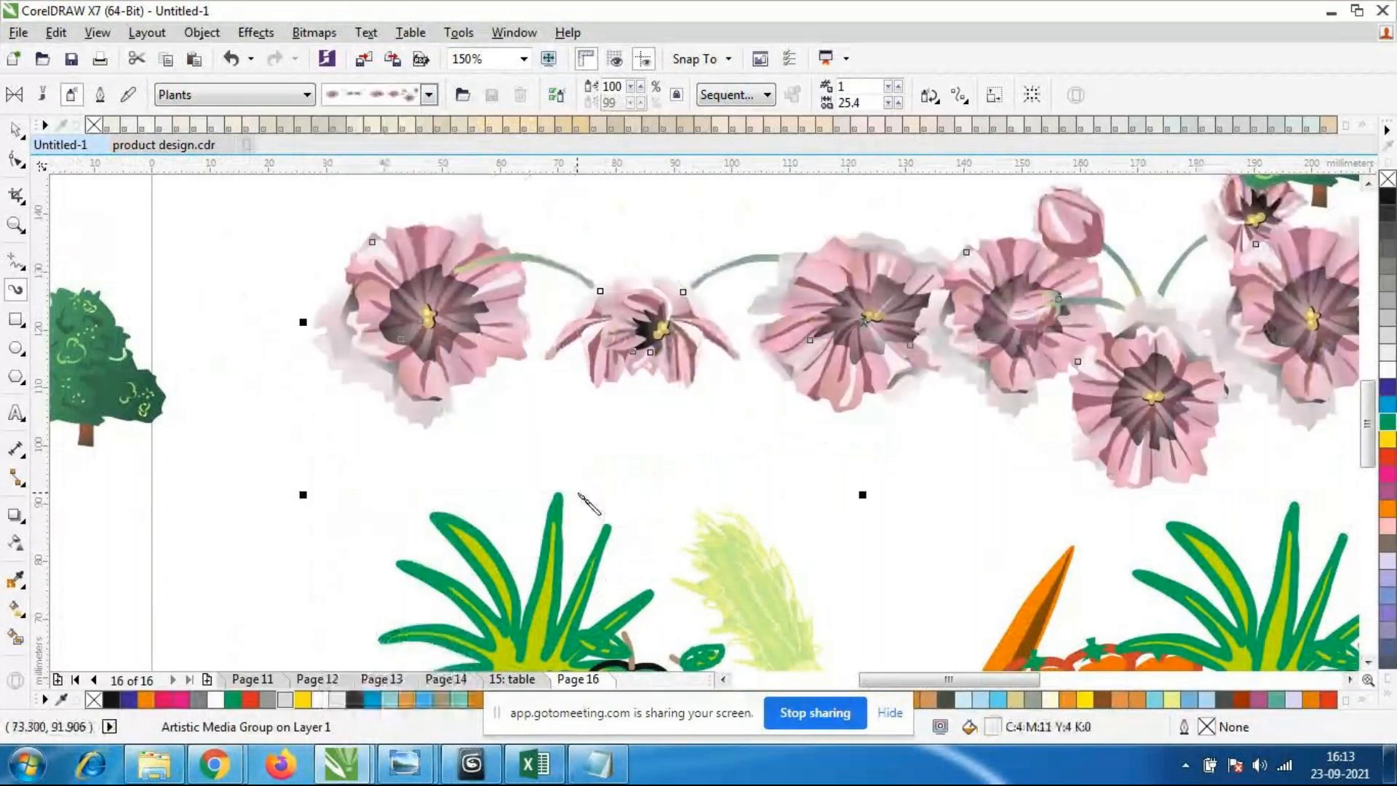
{"action": "scroll", "coordinate": [964, 313], "scroll_direction": "down", "scroll_amount": 2}
{"action": "scroll", "coordinate": [964, 313], "scroll_direction": "up", "scroll_amount": 6}
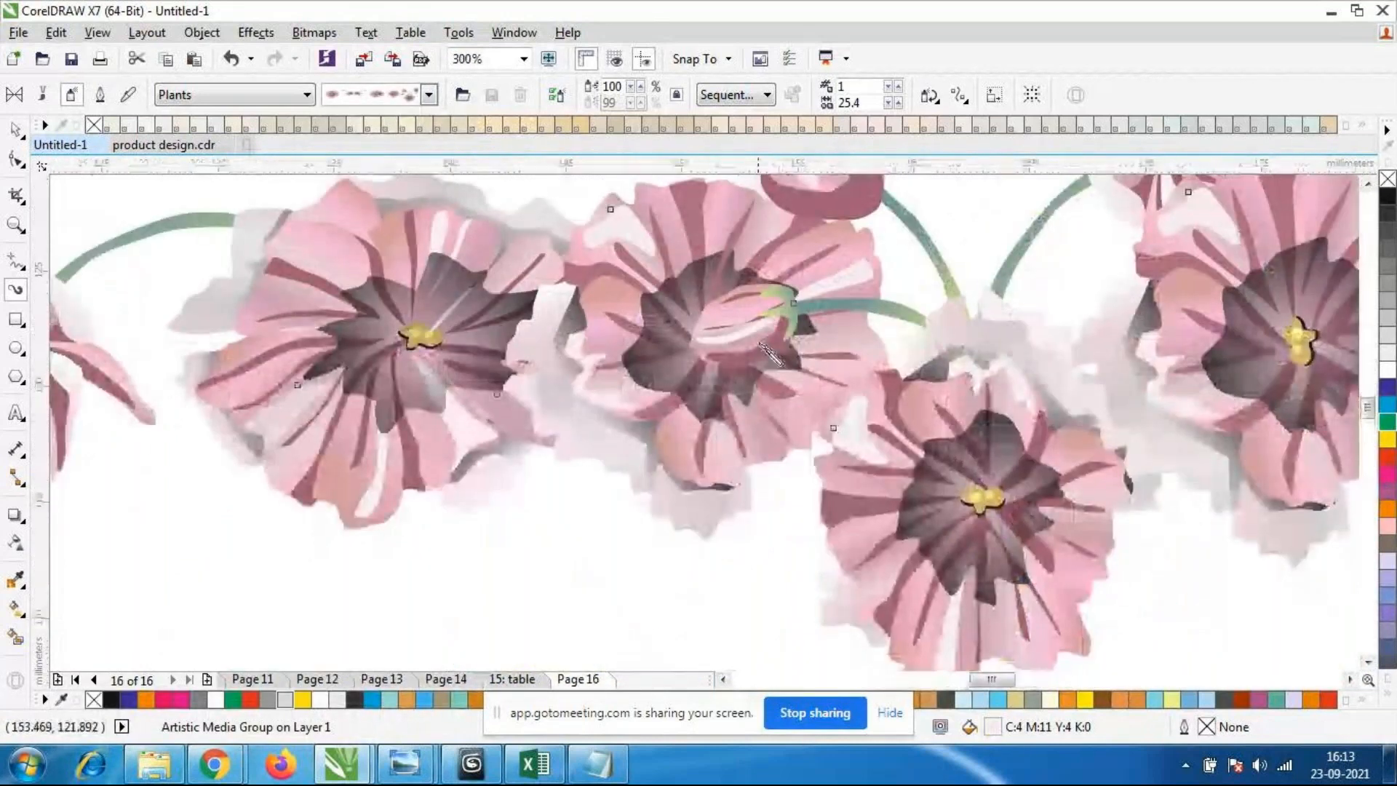
{"action": "scroll", "coordinate": [770, 349], "scroll_direction": "down", "scroll_amount": 2}
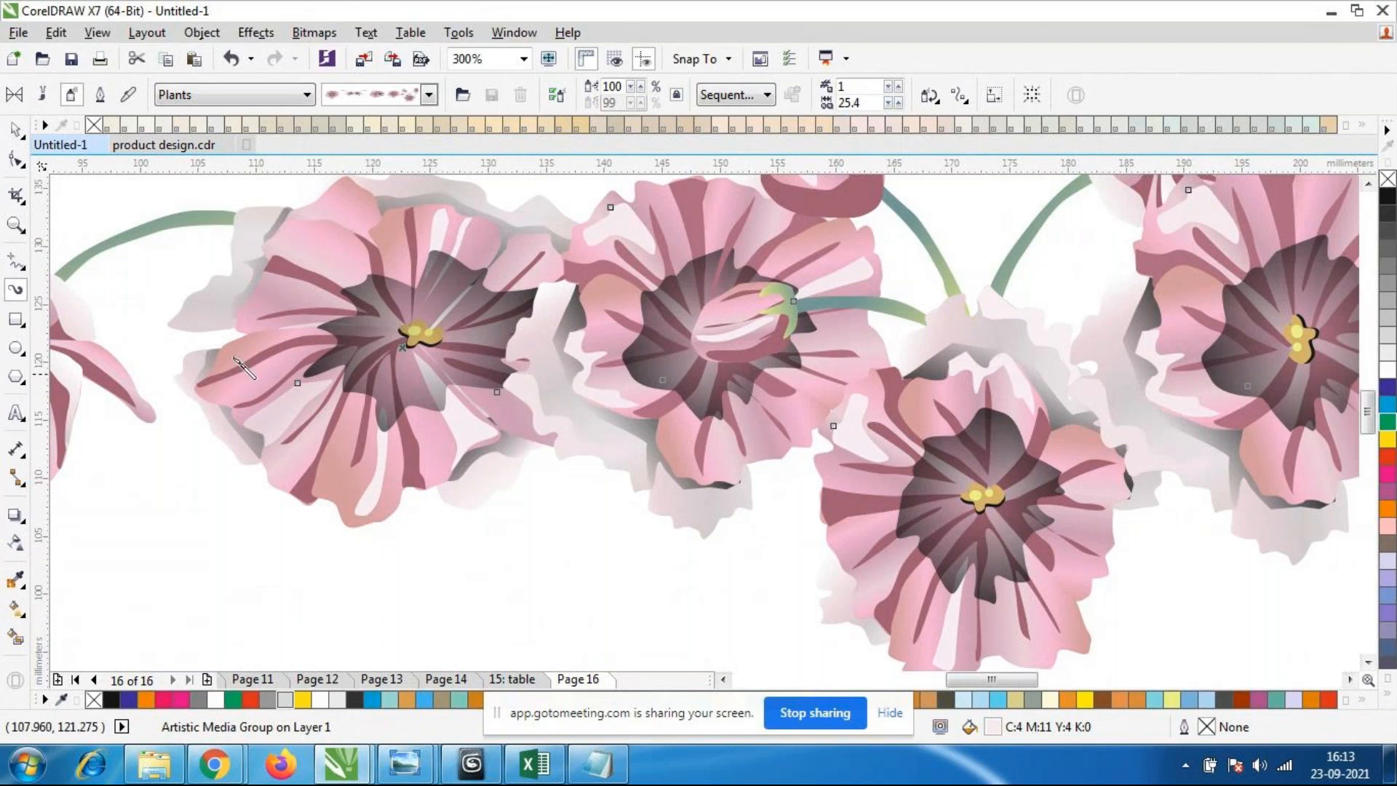
{"action": "scroll", "coordinate": [843, 411], "scroll_direction": "down", "scroll_amount": 2}
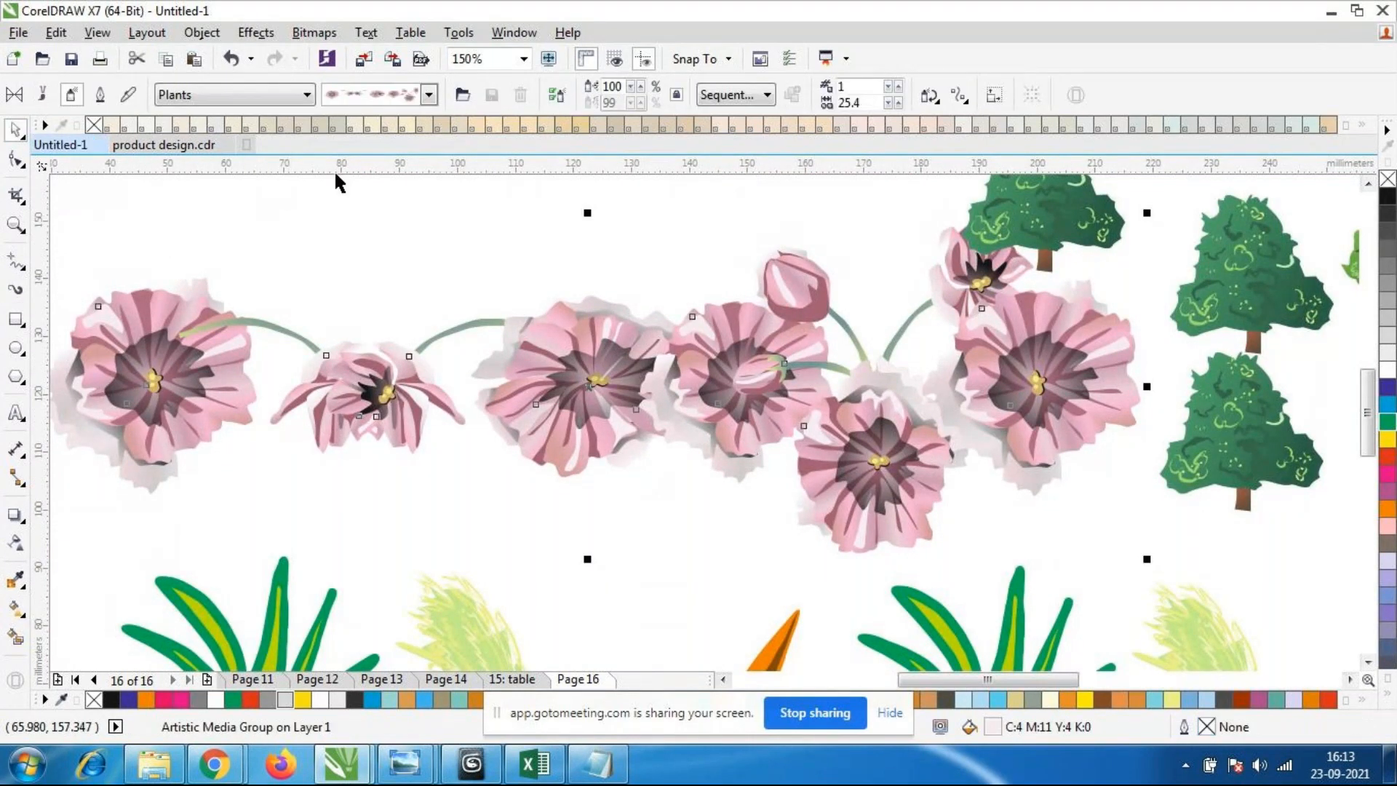
Replace the pink flower spray pattern with the orange flowers and green leaves from the Plants category.
{"action": "left_click", "coordinate": [429, 95]}
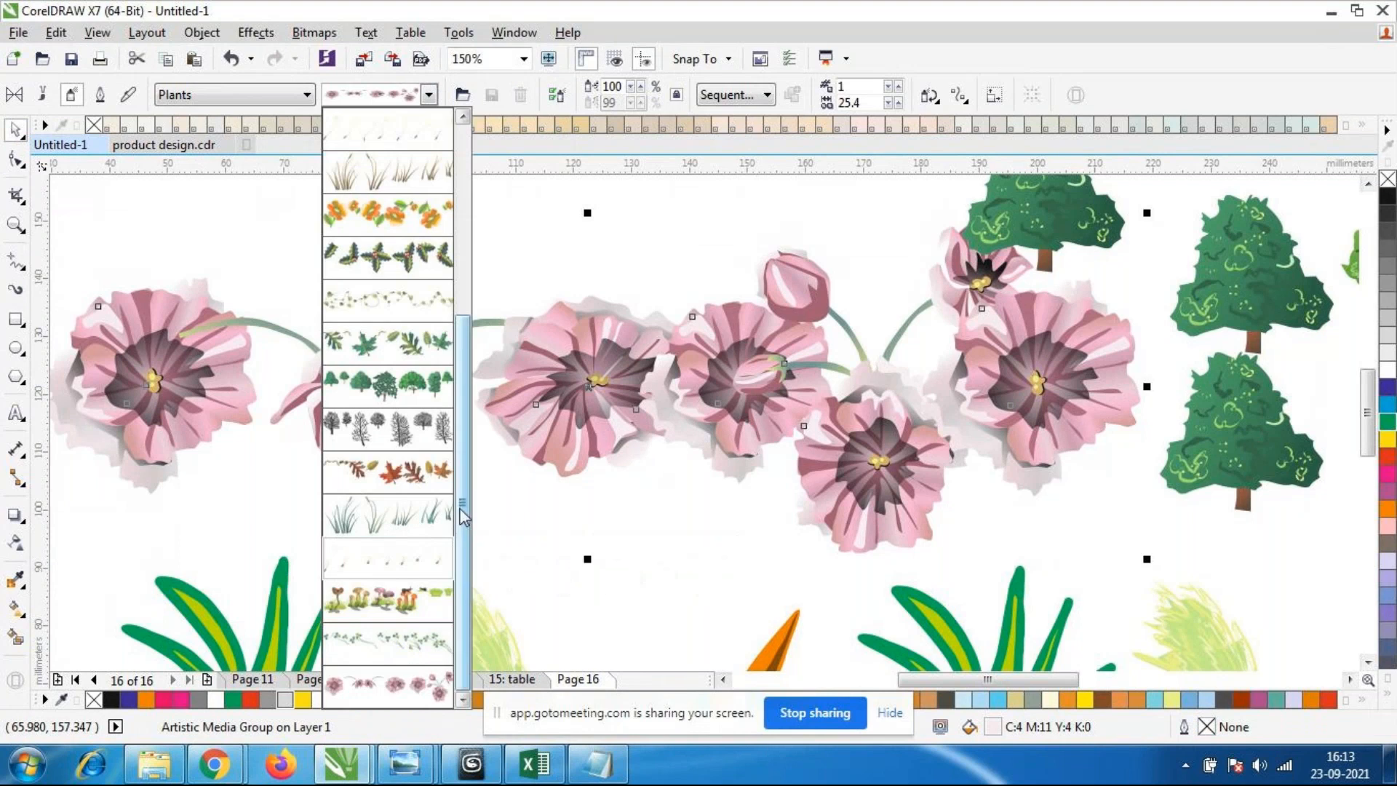
{"action": "left_click_drag", "start_coordinate": [463, 516], "coordinate": [464, 327]}
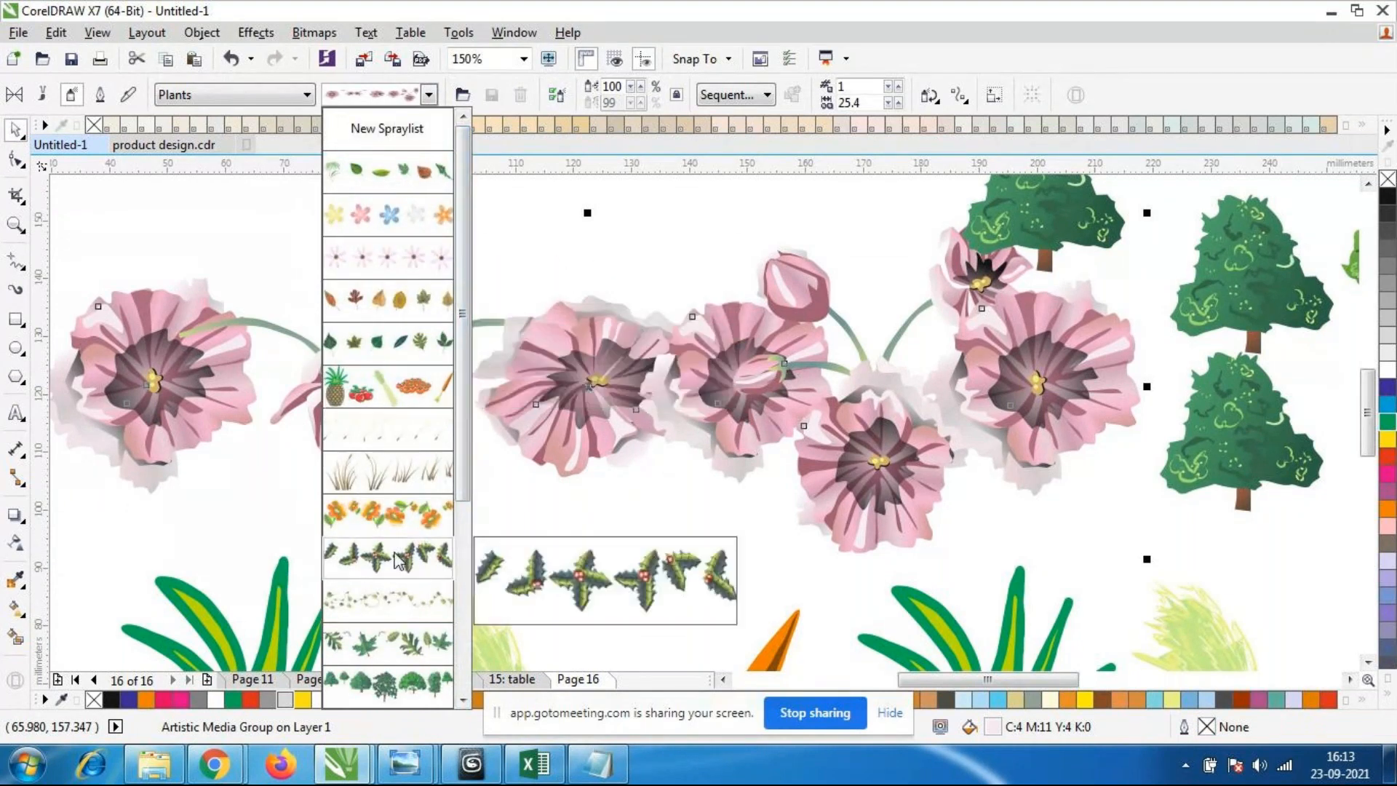
{"action": "left_click", "coordinate": [403, 515]}
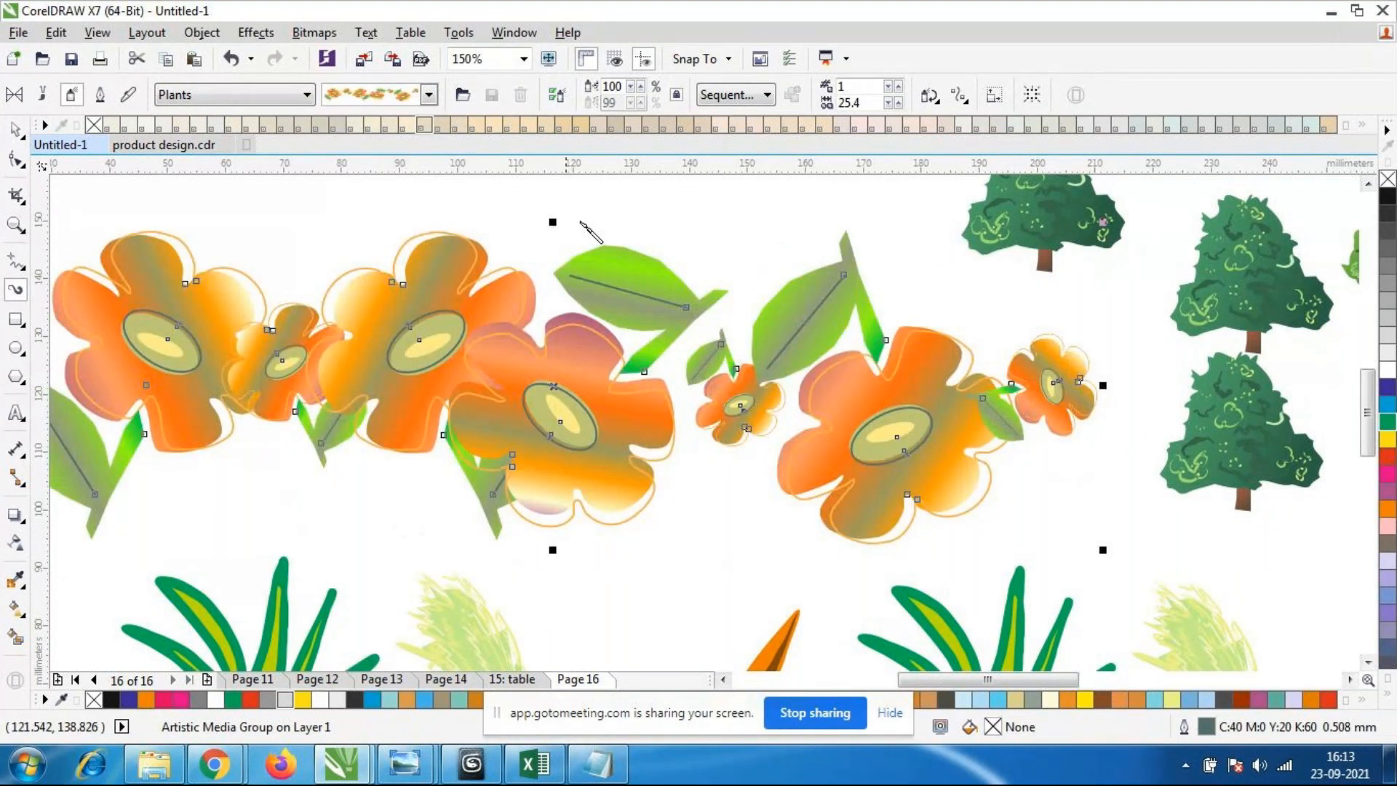
Change the orange flower row's spray pattern to the multicoloured stars from the Stars category.
{"action": "left_click", "coordinate": [306, 95]}
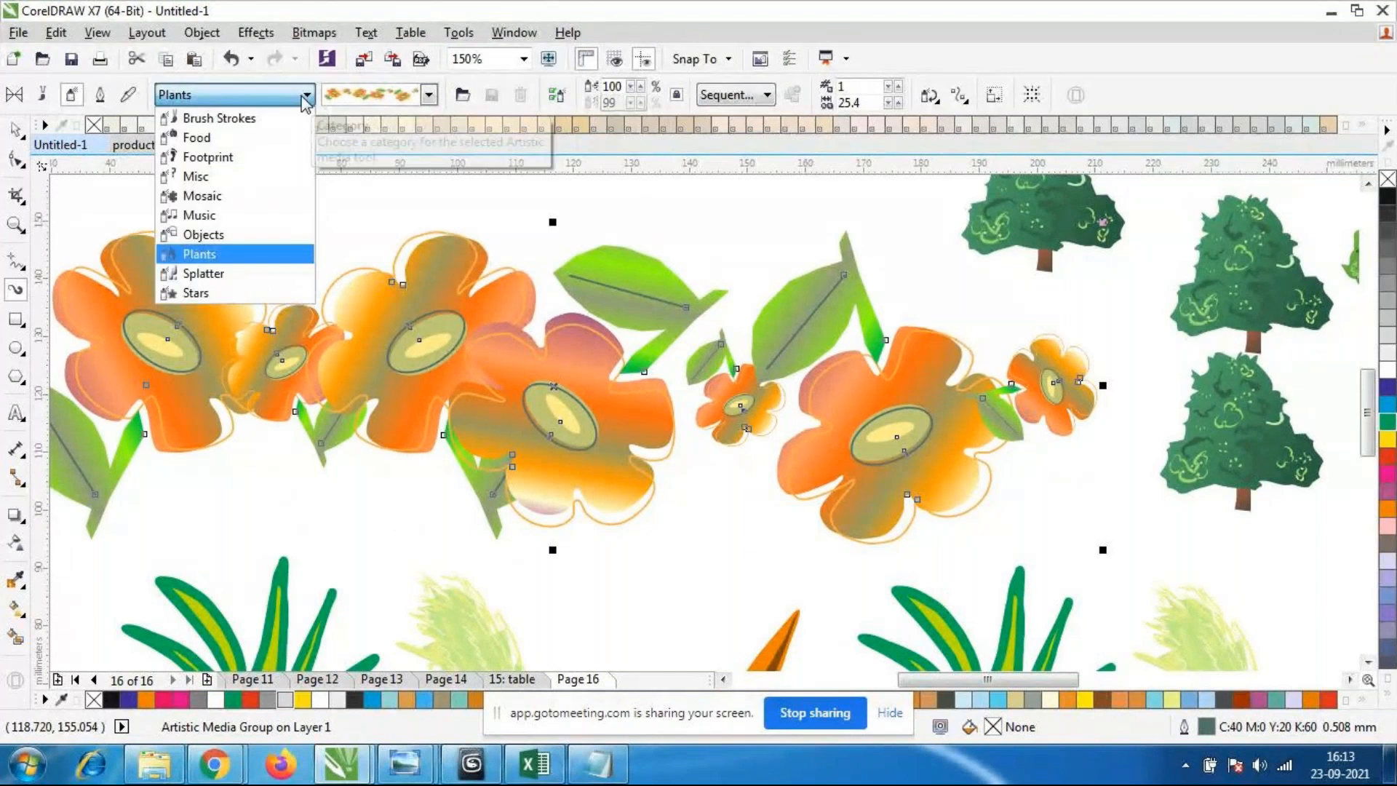
{"action": "left_click", "coordinate": [196, 293]}
{"action": "left_click", "coordinate": [429, 95]}
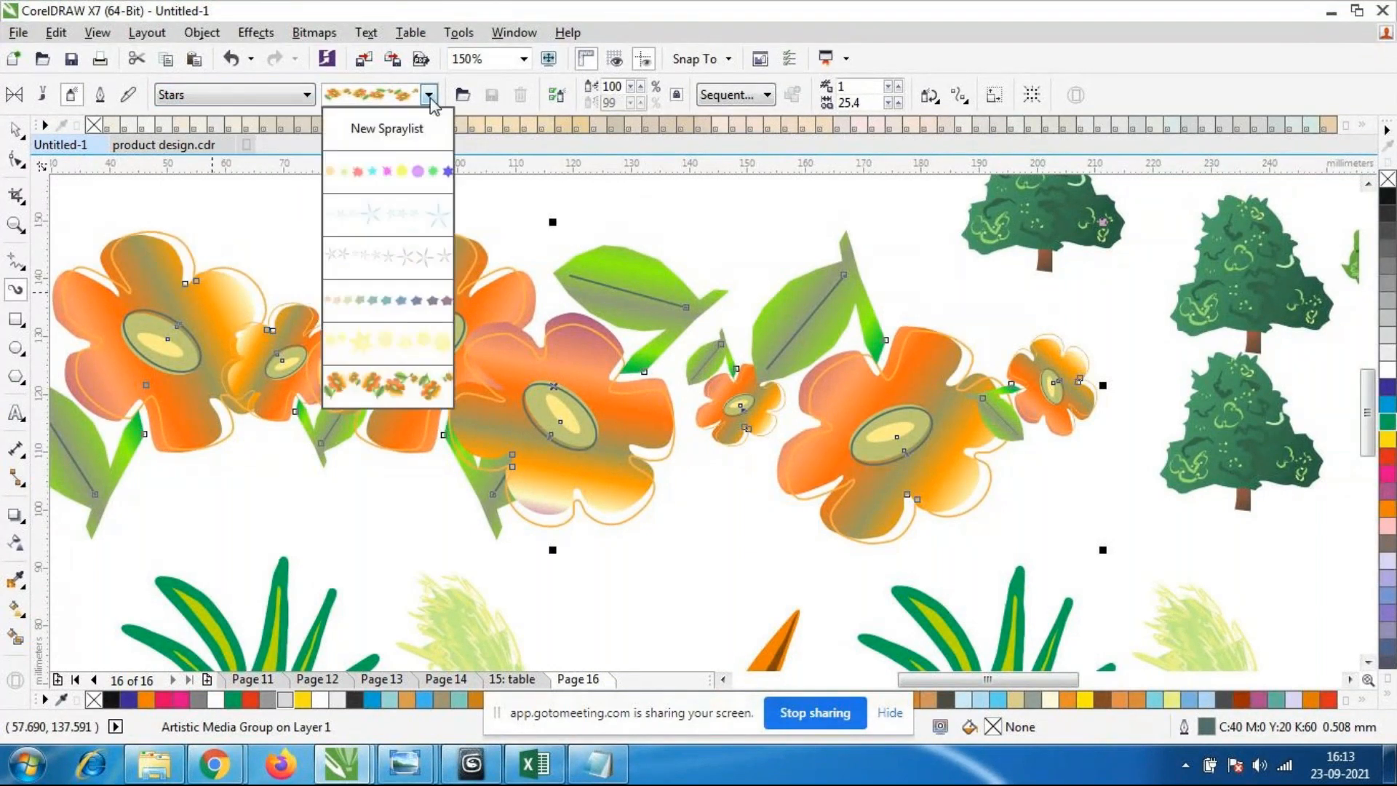
{"action": "left_click", "coordinate": [402, 170]}
{"action": "scroll", "coordinate": [614, 483], "scroll_direction": "down", "scroll_amount": 2}
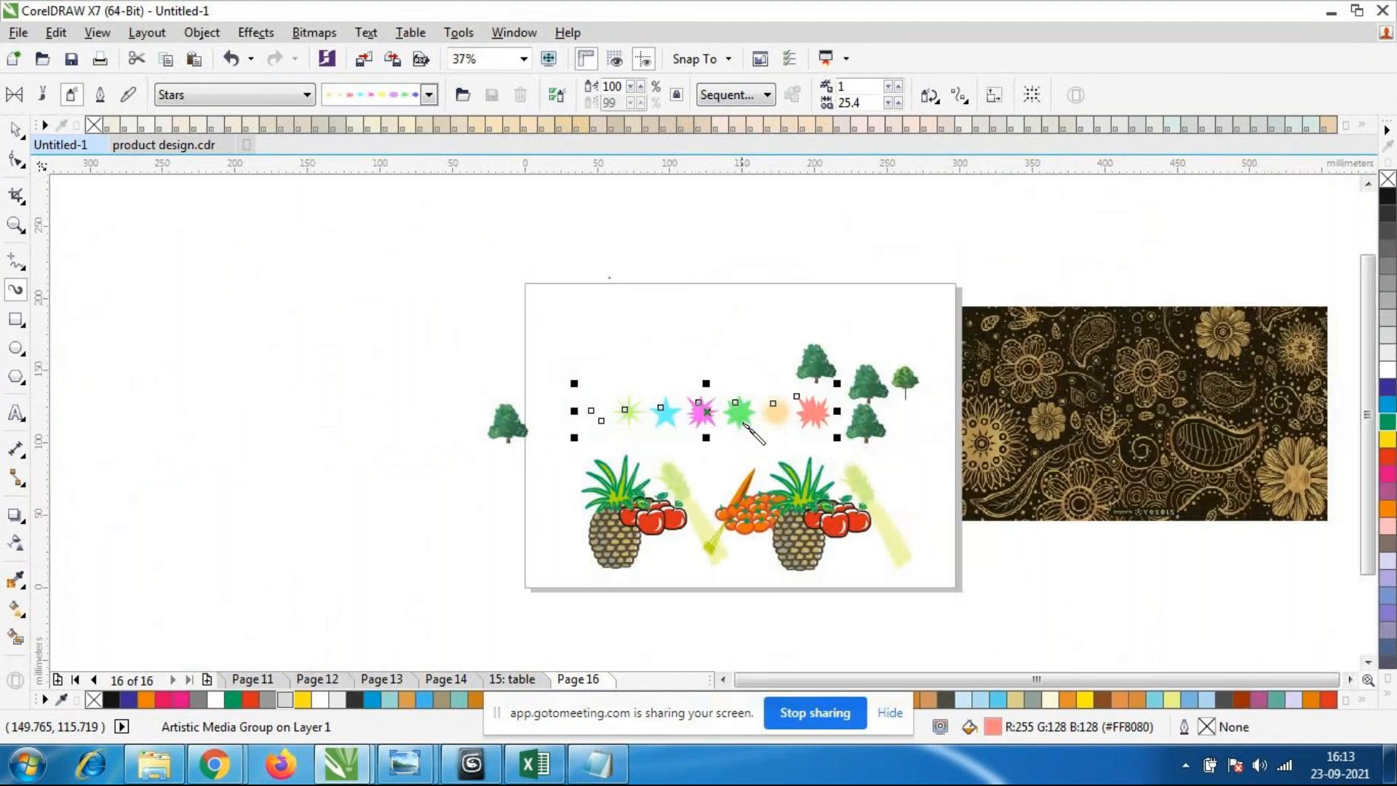
{"action": "scroll", "coordinate": [744, 425], "scroll_direction": "up", "scroll_amount": 1}
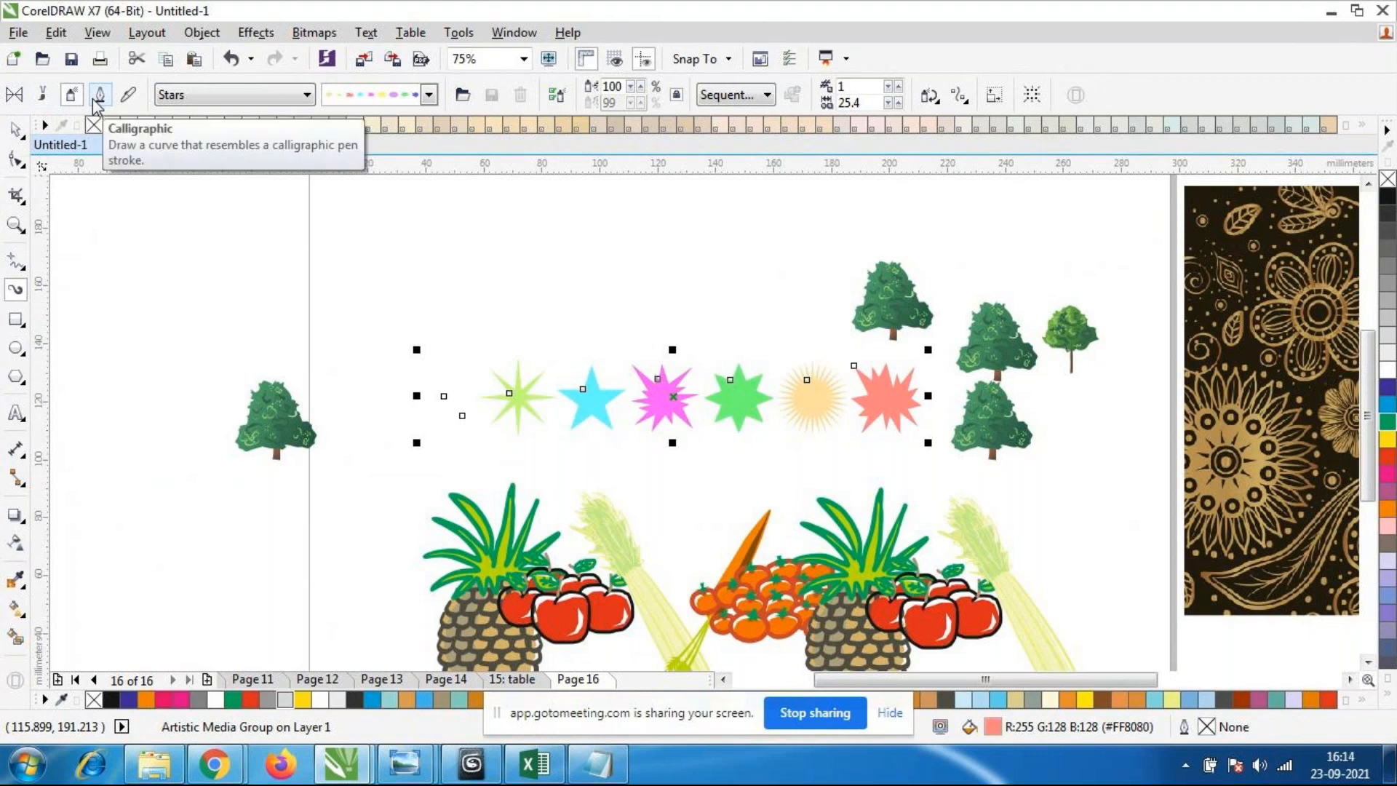
Draw a freehand stroke above the star row with the Pressure mode of Artistic Media and undo it.
{"action": "left_click", "coordinate": [127, 96]}
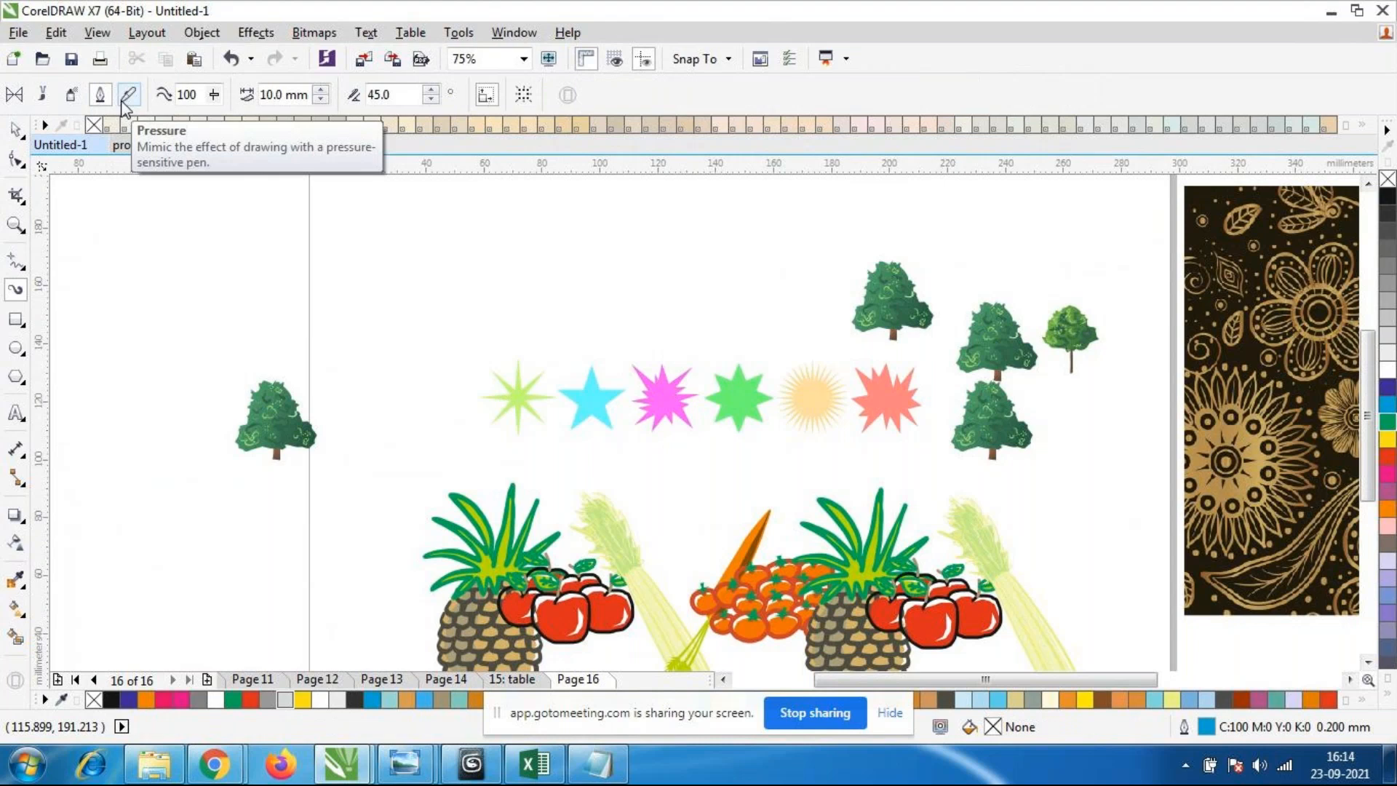
{"action": "left_click", "coordinate": [123, 103]}
{"action": "mouse_move", "coordinate": [338, 340]}
{"action": "left_mouse_down"}
{"action": "mouse_move", "coordinate": [545, 251]}
{"action": "mouse_move", "coordinate": [707, 277]}
{"action": "left_mouse_up"}
{"action": "key", "text": "ctrl+z"}
Draw calligraphic strokes across the star row, including a long curve past the first two stars and a short one below the magenta star.
{"action": "left_click", "coordinate": [99, 94]}
{"action": "mouse_move", "coordinate": [380, 314]}
{"action": "left_mouse_down"}
{"action": "mouse_move", "coordinate": [391, 301]}
{"action": "mouse_move", "coordinate": [793, 275]}
{"action": "left_mouse_up"}
{"action": "left_click_drag", "start_coordinate": [643, 204], "coordinate": [553, 420]}
{"action": "left_click_drag", "start_coordinate": [681, 412], "coordinate": [677, 457]}
{"action": "left_click", "coordinate": [539, 298]}
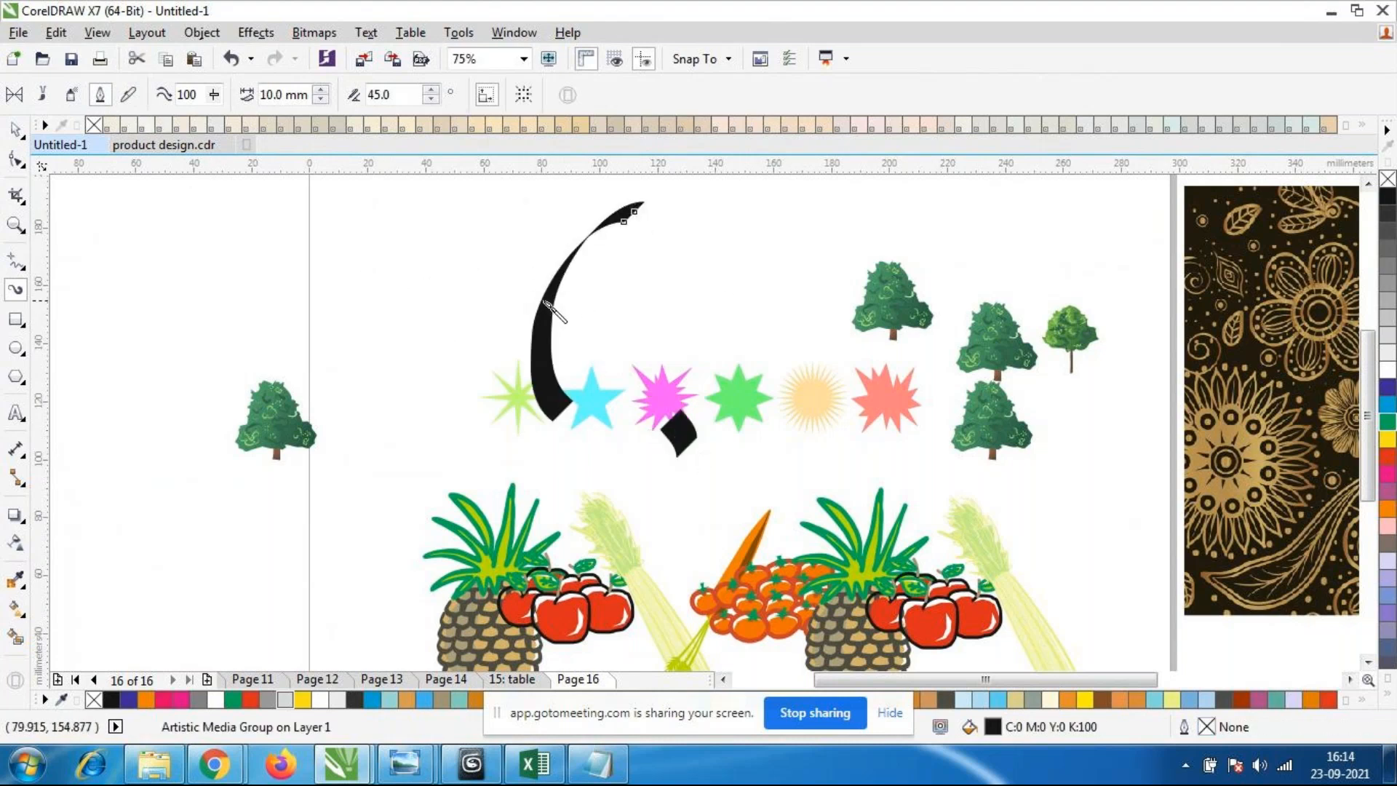
Delete the long curved calligraphic stroke and the short black stroke below the magenta star.
{"action": "left_click", "coordinate": [15, 129]}
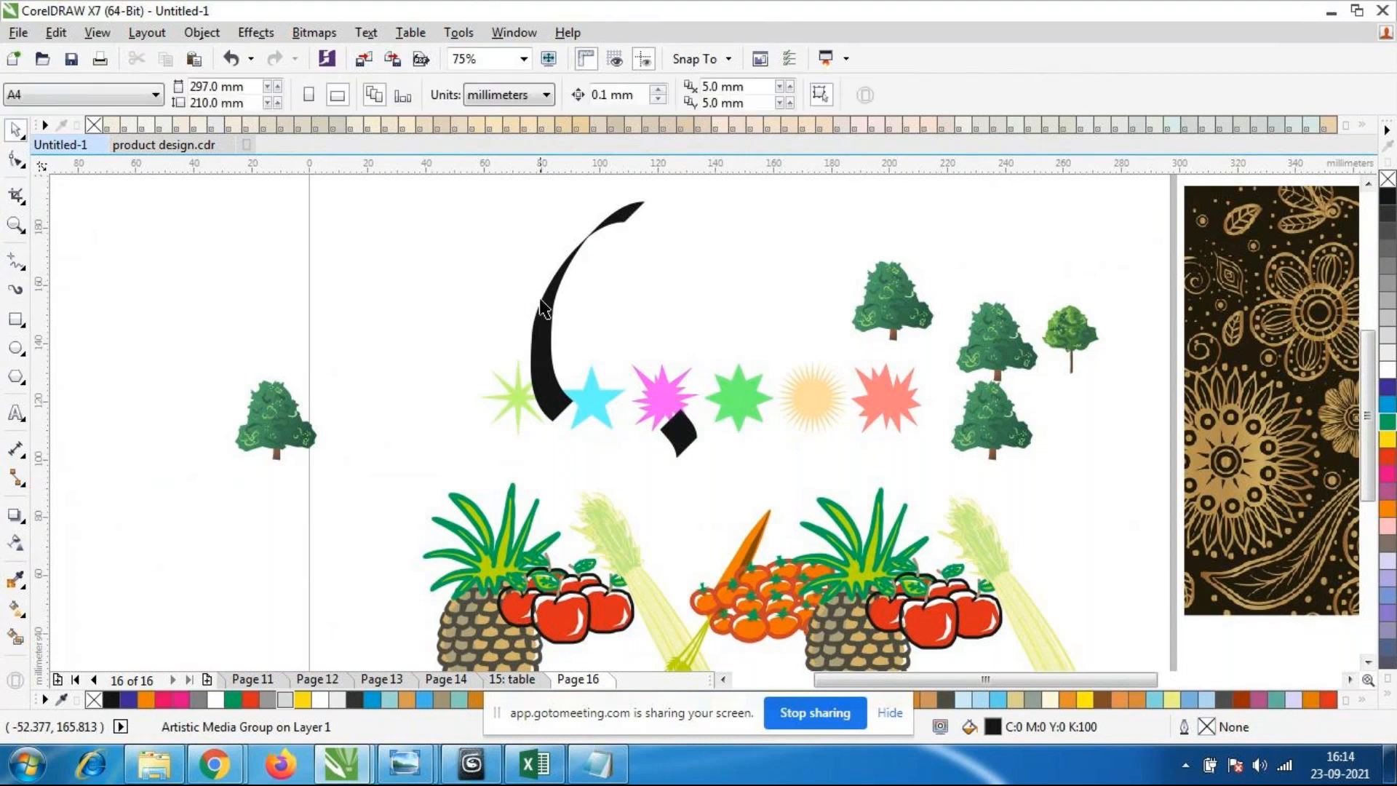
{"action": "left_click", "coordinate": [567, 286]}
{"action": "key", "text": "Delete"}
{"action": "left_click", "coordinate": [692, 432]}
{"action": "key", "text": "Delete"}
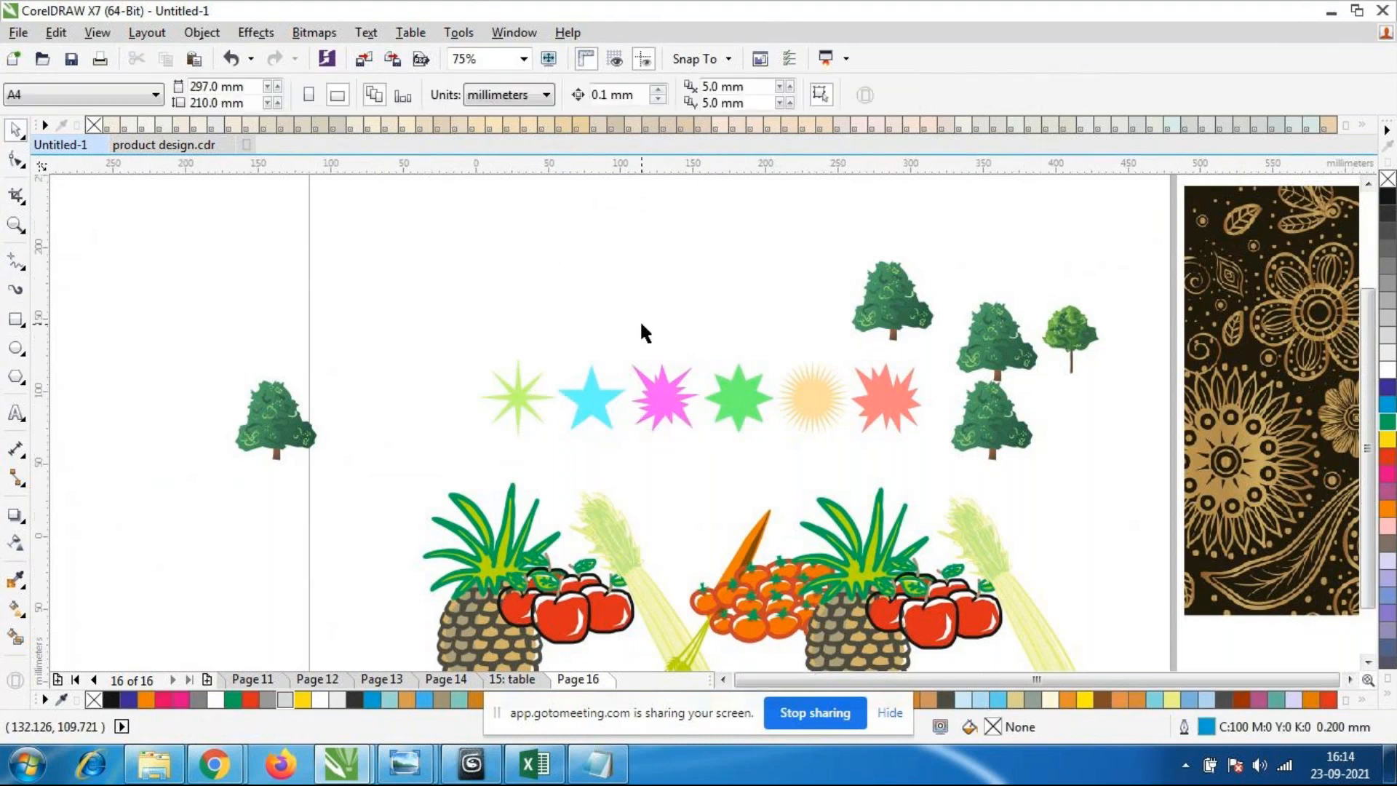
Select the star row and look over it together with the trees, fruit and dark floral bitmap.
{"action": "scroll", "coordinate": [639, 320], "scroll_direction": "down", "scroll_amount": 3}
{"action": "scroll", "coordinate": [769, 349], "scroll_direction": "up", "scroll_amount": 1}
{"action": "left_click", "coordinate": [771, 349]}
{"action": "scroll", "coordinate": [772, 350], "scroll_direction": "down", "scroll_amount": 1}
{"action": "scroll", "coordinate": [693, 326], "scroll_direction": "up", "scroll_amount": 1}
{"action": "scroll", "coordinate": [692, 323], "scroll_direction": "down", "scroll_amount": 1}
{"action": "scroll", "coordinate": [692, 323], "scroll_direction": "up", "scroll_amount": 1}
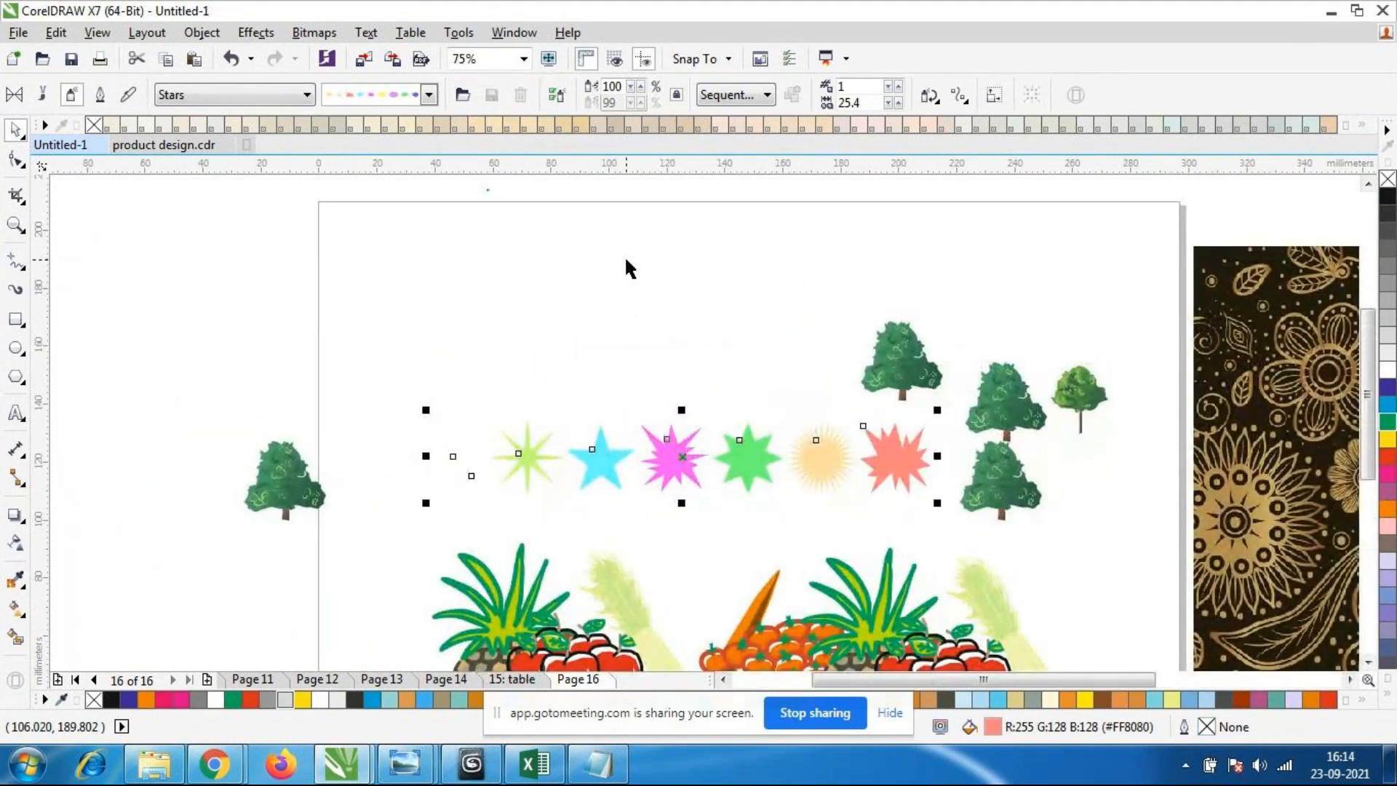
{"action": "scroll", "coordinate": [627, 267], "scroll_direction": "down", "scroll_amount": 1}
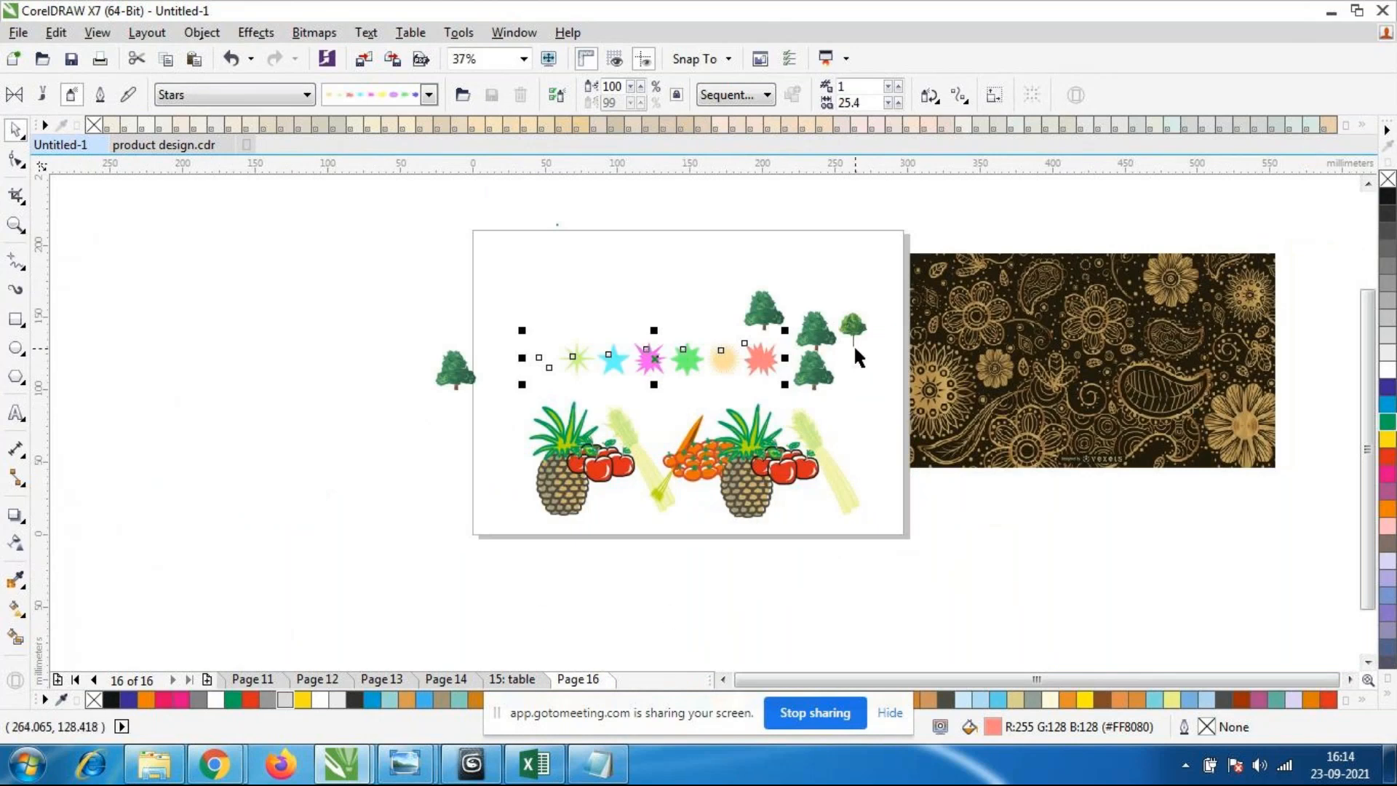
{"action": "scroll", "coordinate": [854, 344], "scroll_direction": "down", "scroll_amount": 1}
{"action": "scroll", "coordinate": [873, 282], "scroll_direction": "up", "scroll_amount": 1}
{"action": "scroll", "coordinate": [697, 462], "scroll_direction": "up", "scroll_amount": 1}
{"action": "scroll", "coordinate": [700, 444], "scroll_direction": "down", "scroll_amount": 1}
{"action": "scroll", "coordinate": [705, 430], "scroll_direction": "up", "scroll_amount": 1}
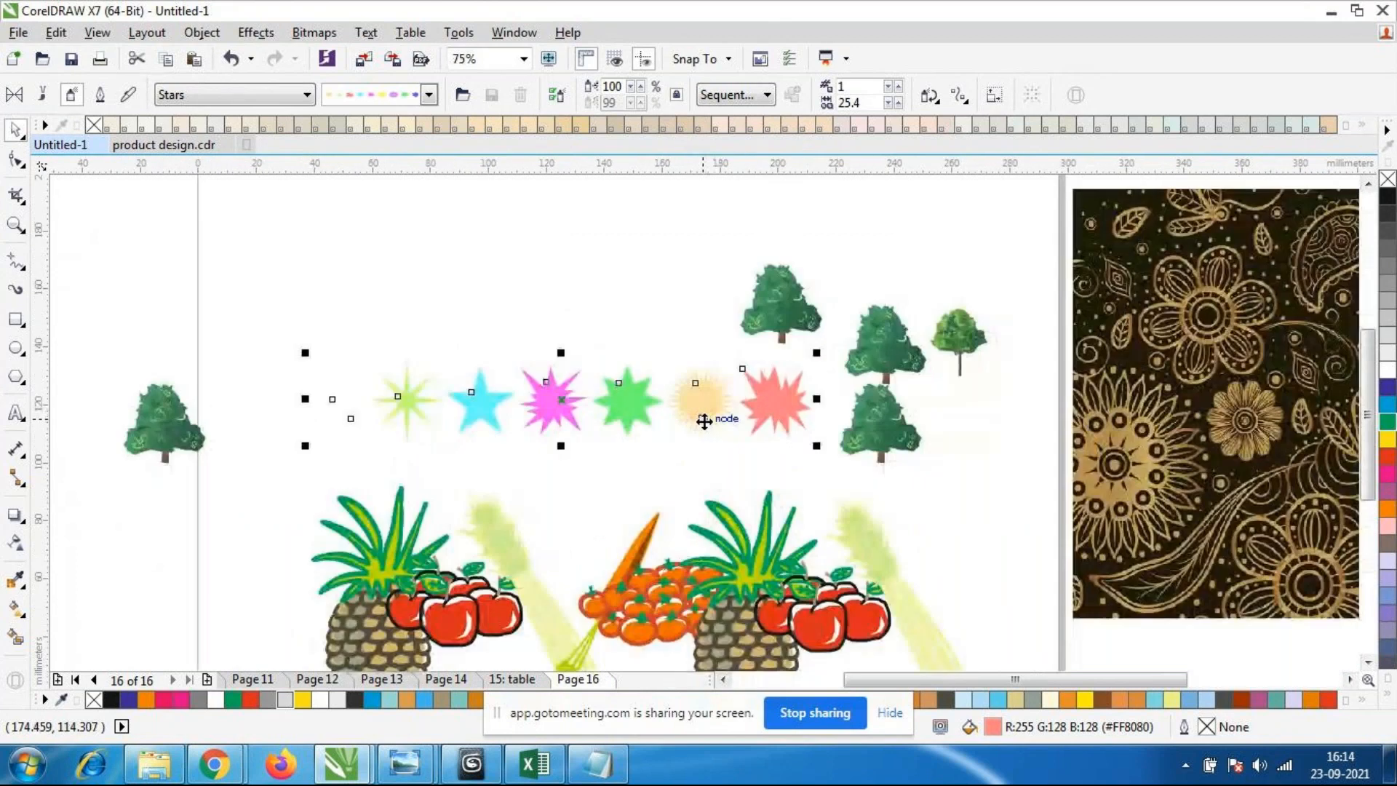
Change the selected star row's spray pattern to the bare human footprints from the Footprint category.
{"action": "left_click", "coordinate": [16, 292]}
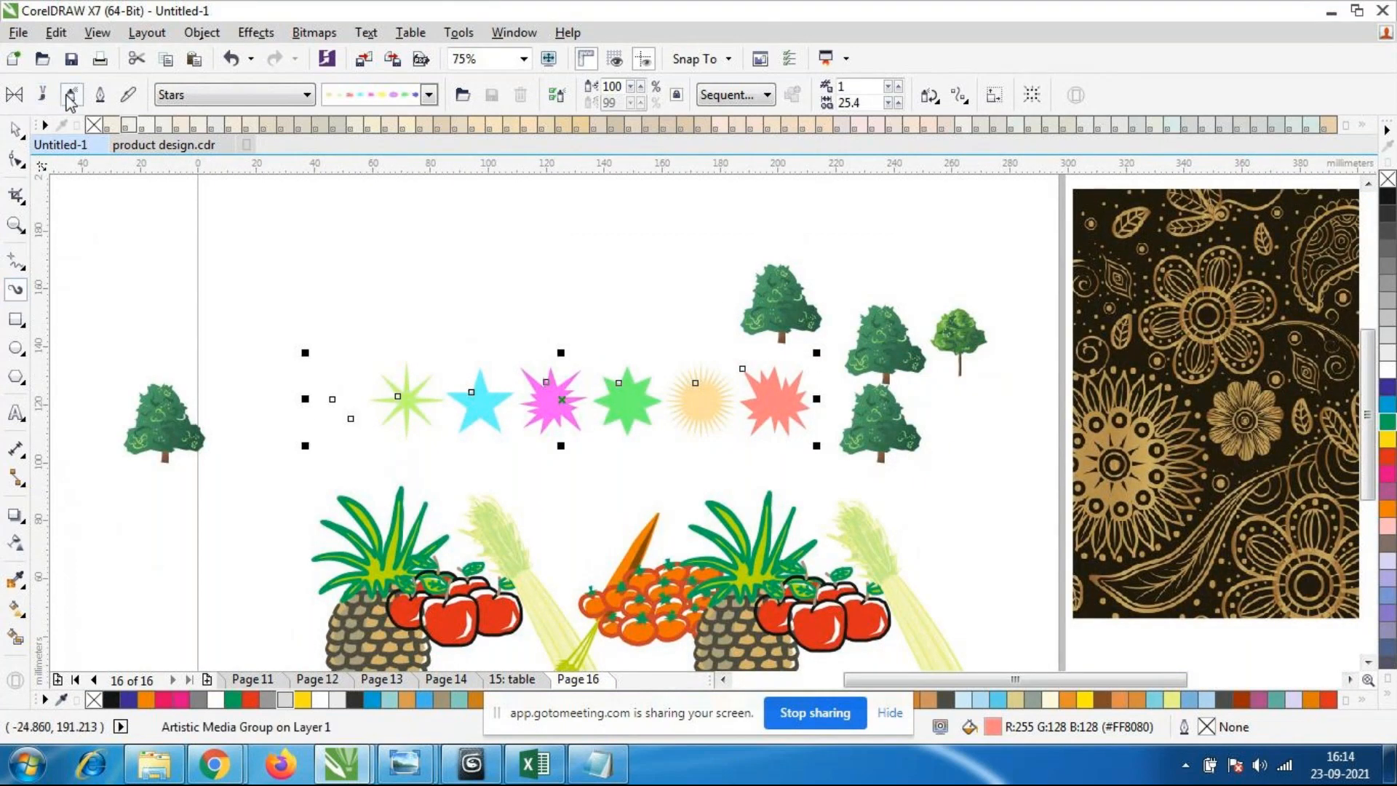
{"action": "left_click", "coordinate": [300, 98]}
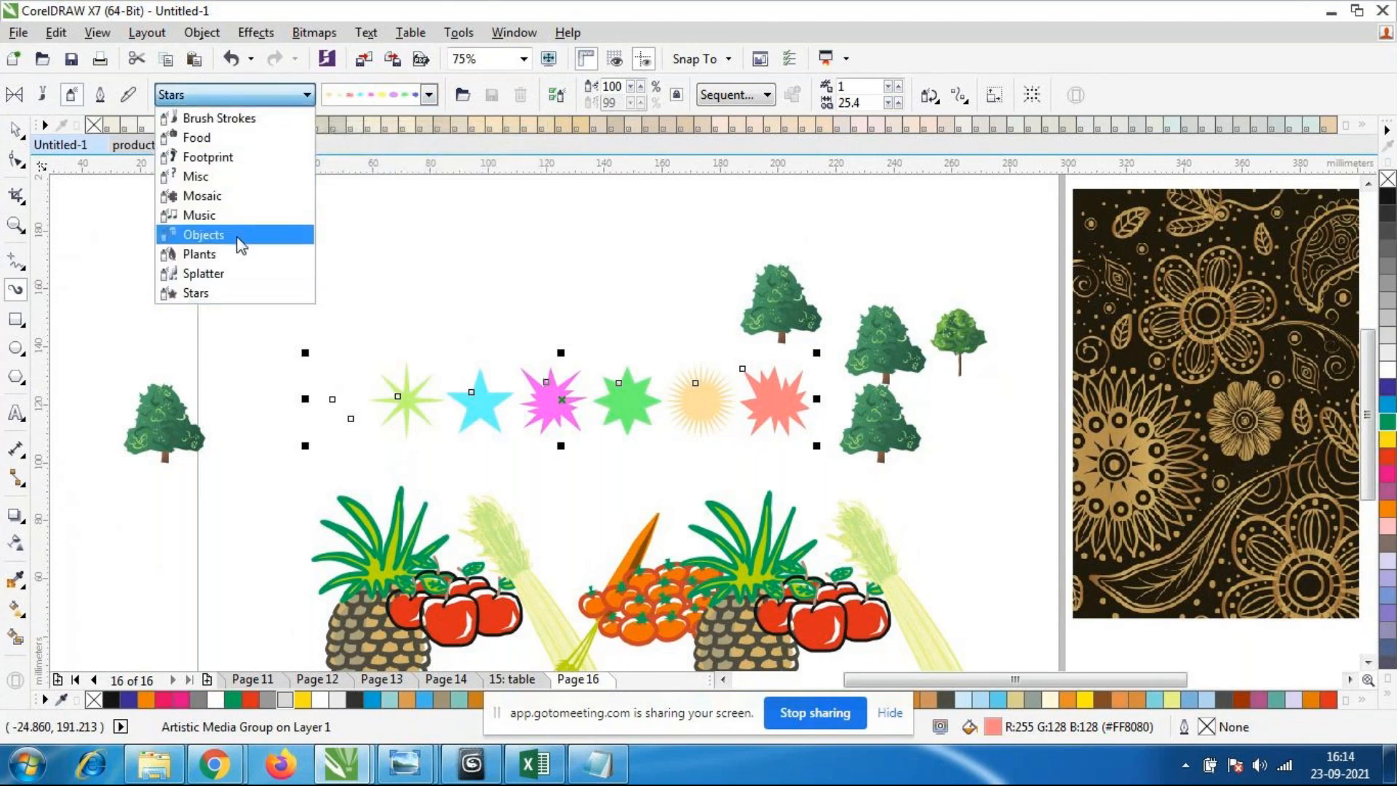
{"action": "left_click", "coordinate": [407, 114]}
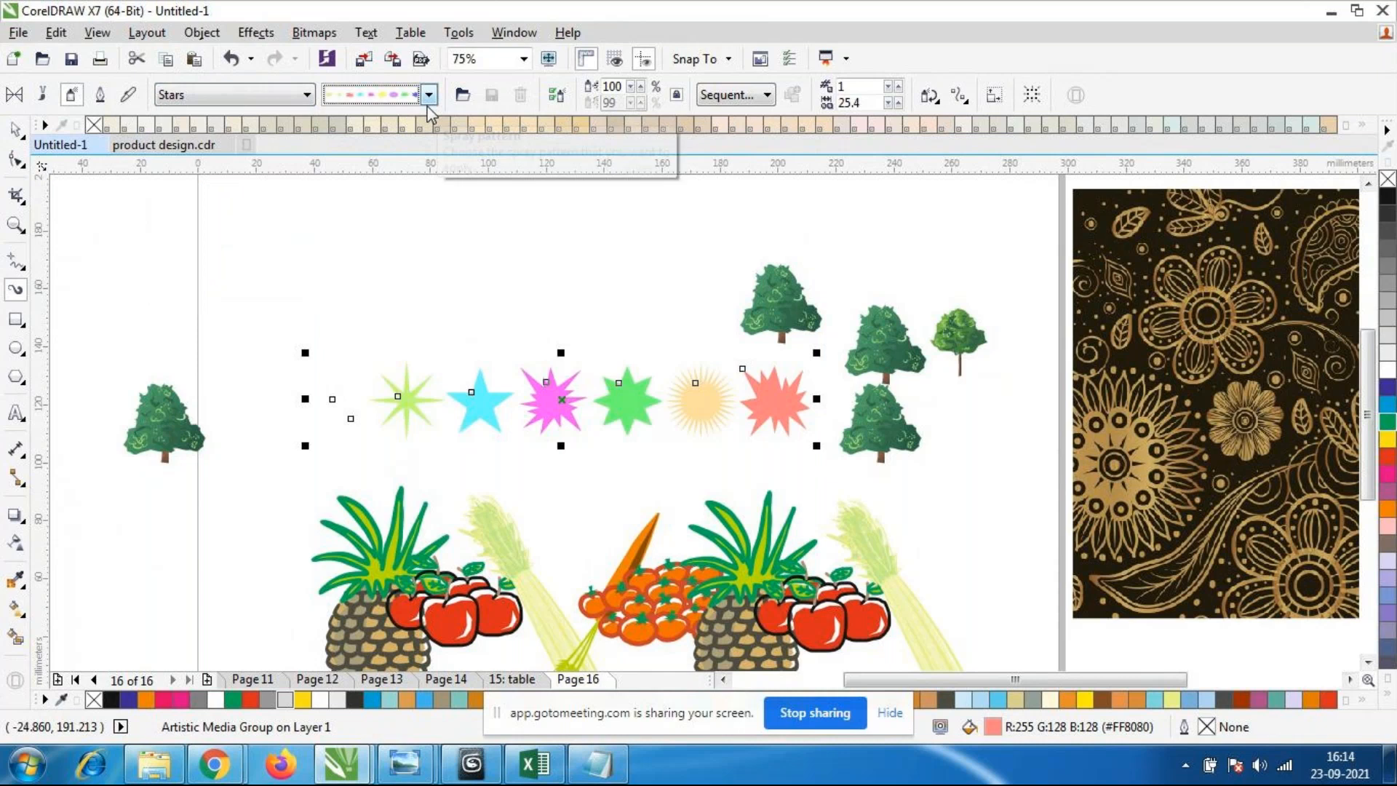
{"action": "left_click", "coordinate": [259, 101]}
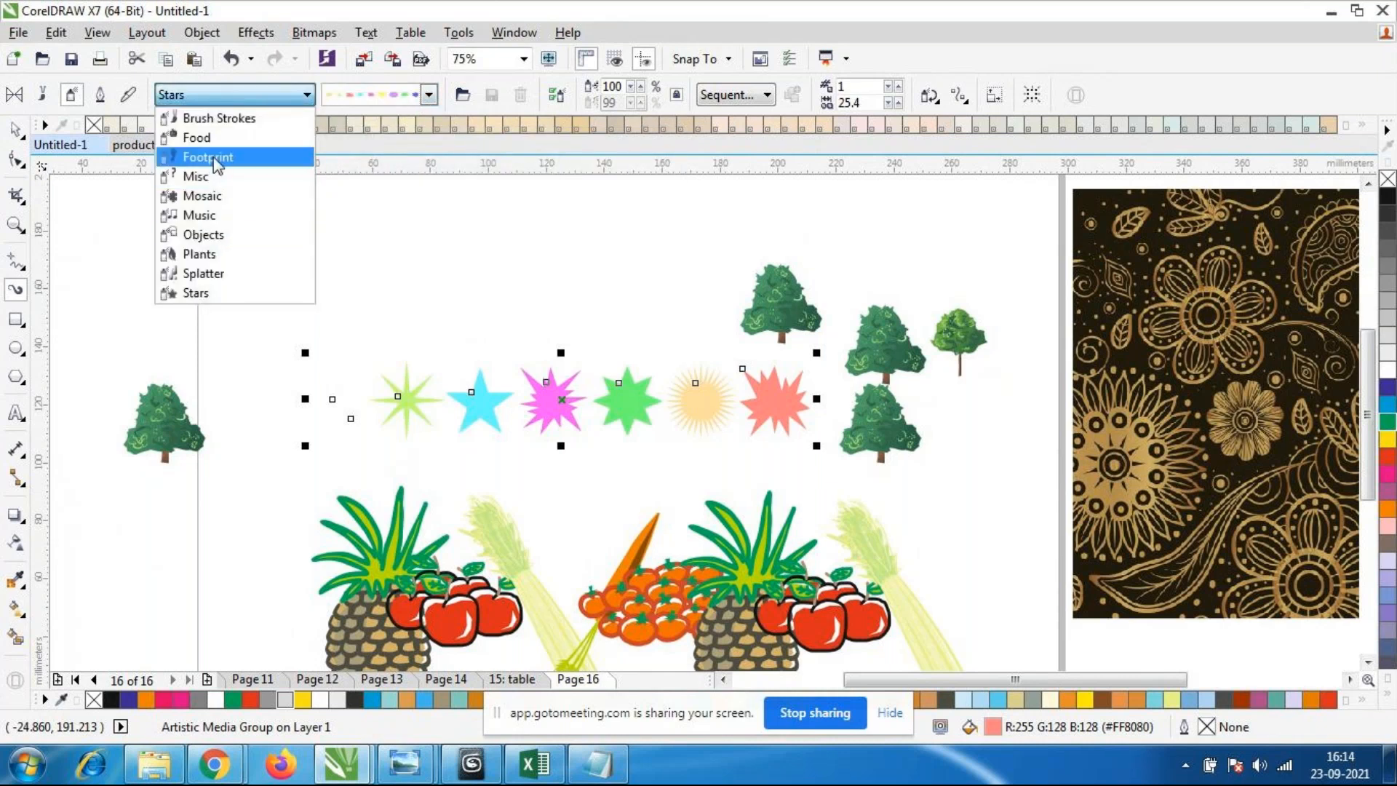
{"action": "left_click", "coordinate": [217, 163]}
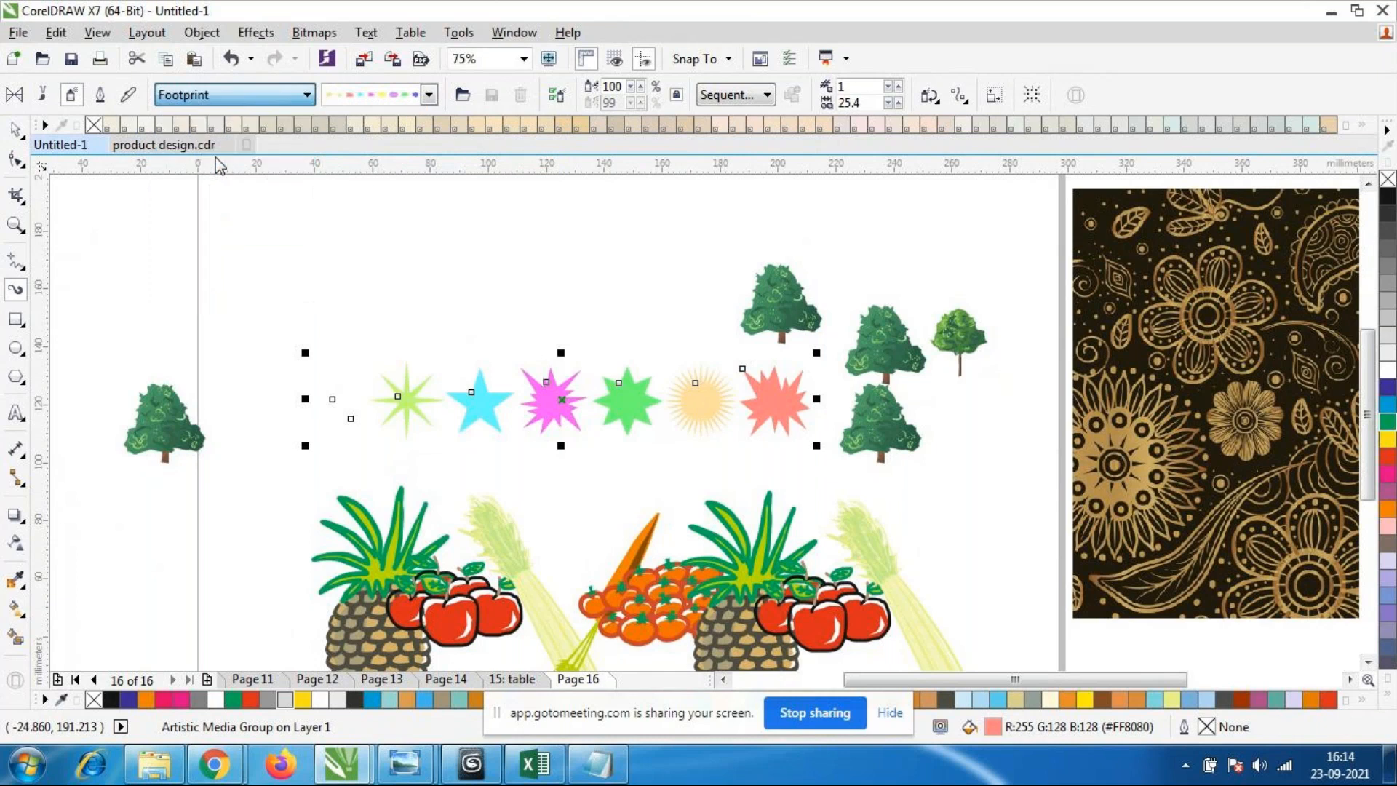
{"action": "left_click", "coordinate": [430, 95]}
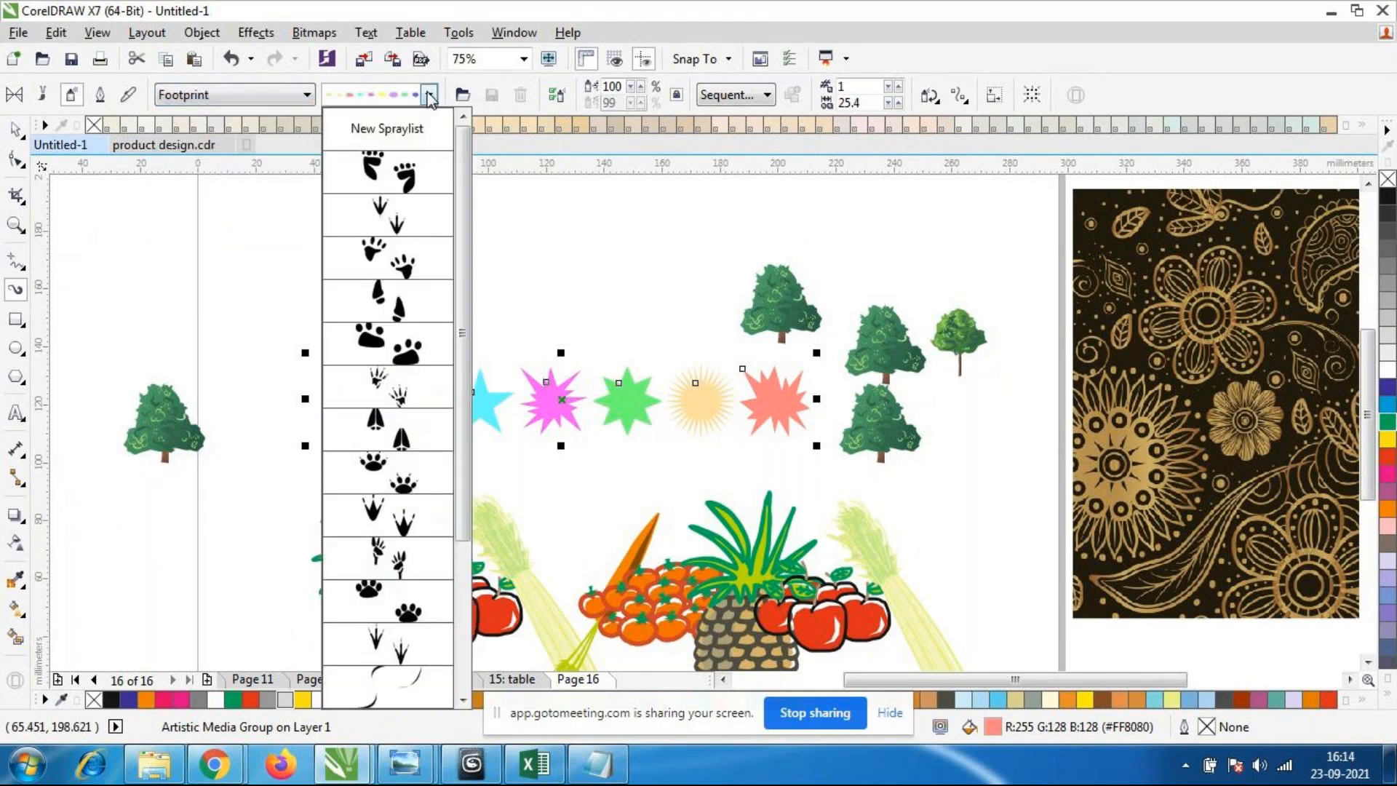
{"action": "left_click", "coordinate": [385, 172]}
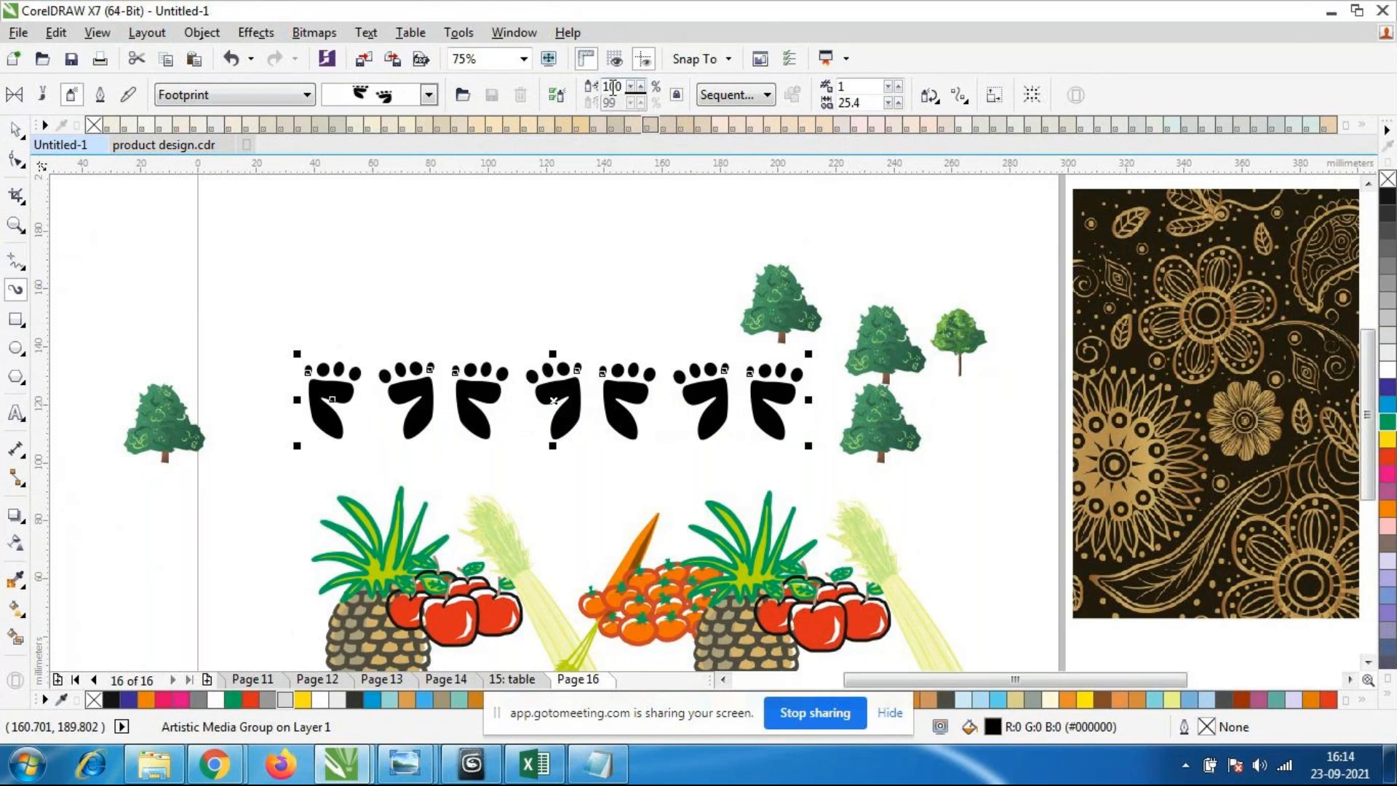
Change the footprint row's spray pattern to the clawed paw prints, followed by the rounded paw prints without claws.
{"action": "left_click", "coordinate": [433, 102]}
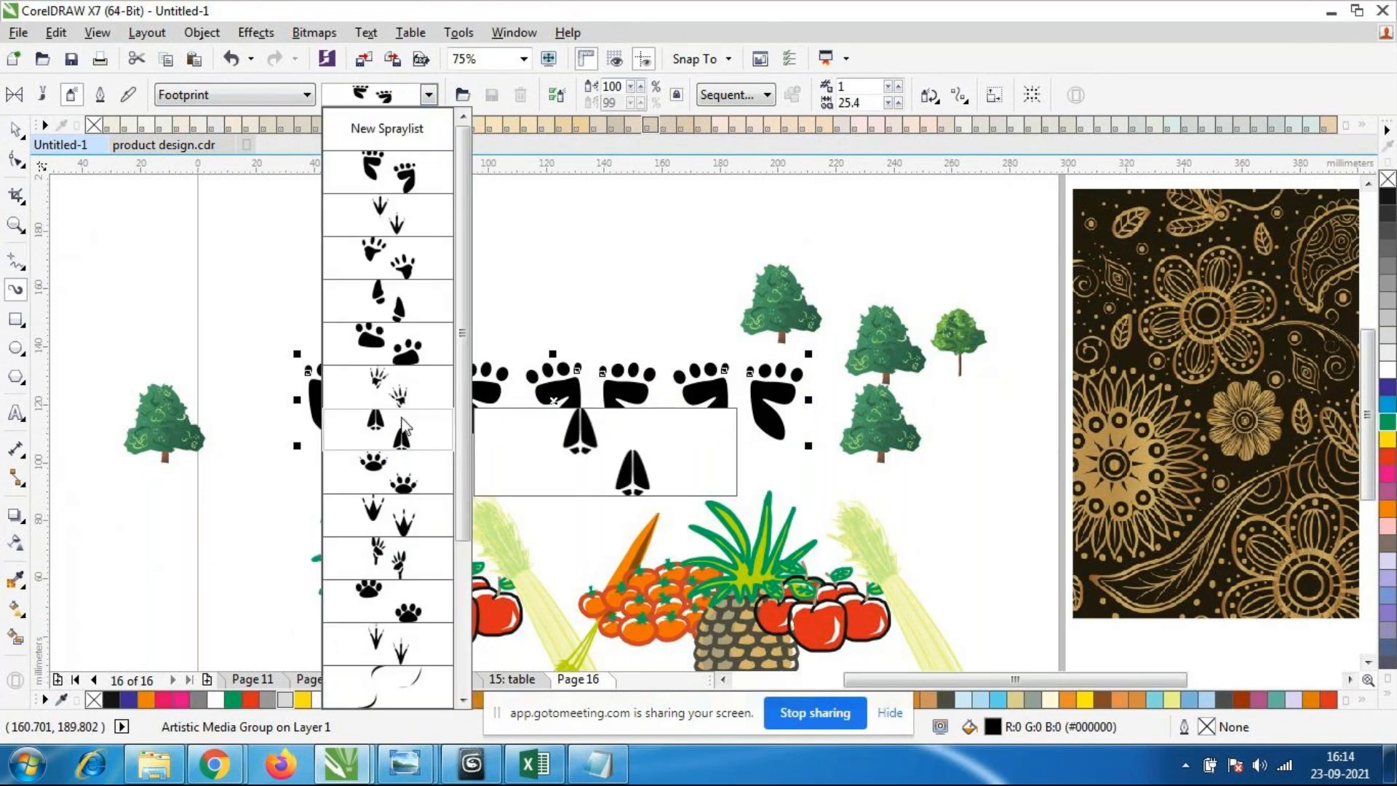
{"action": "left_click", "coordinate": [407, 471]}
{"action": "left_click", "coordinate": [428, 94]}
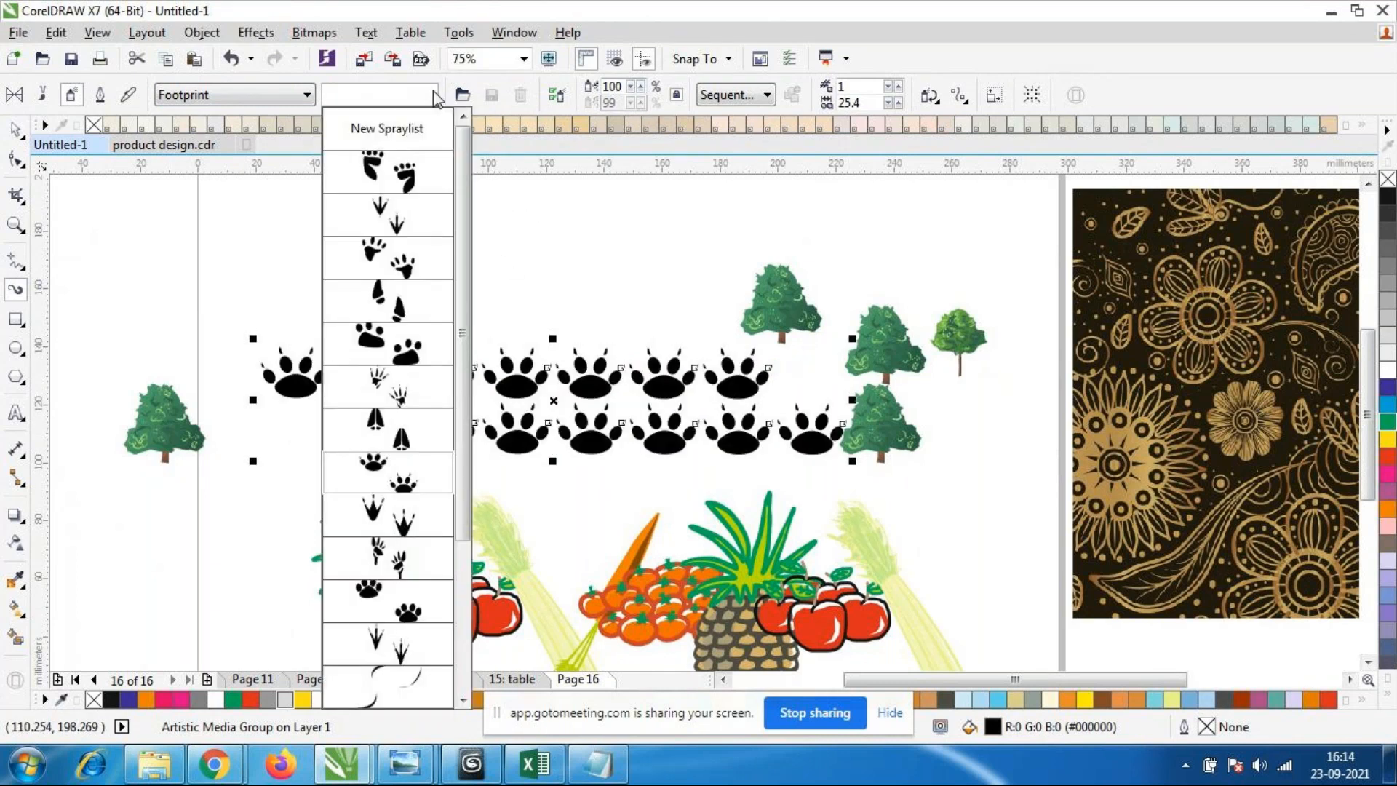
{"action": "left_click", "coordinate": [437, 604]}
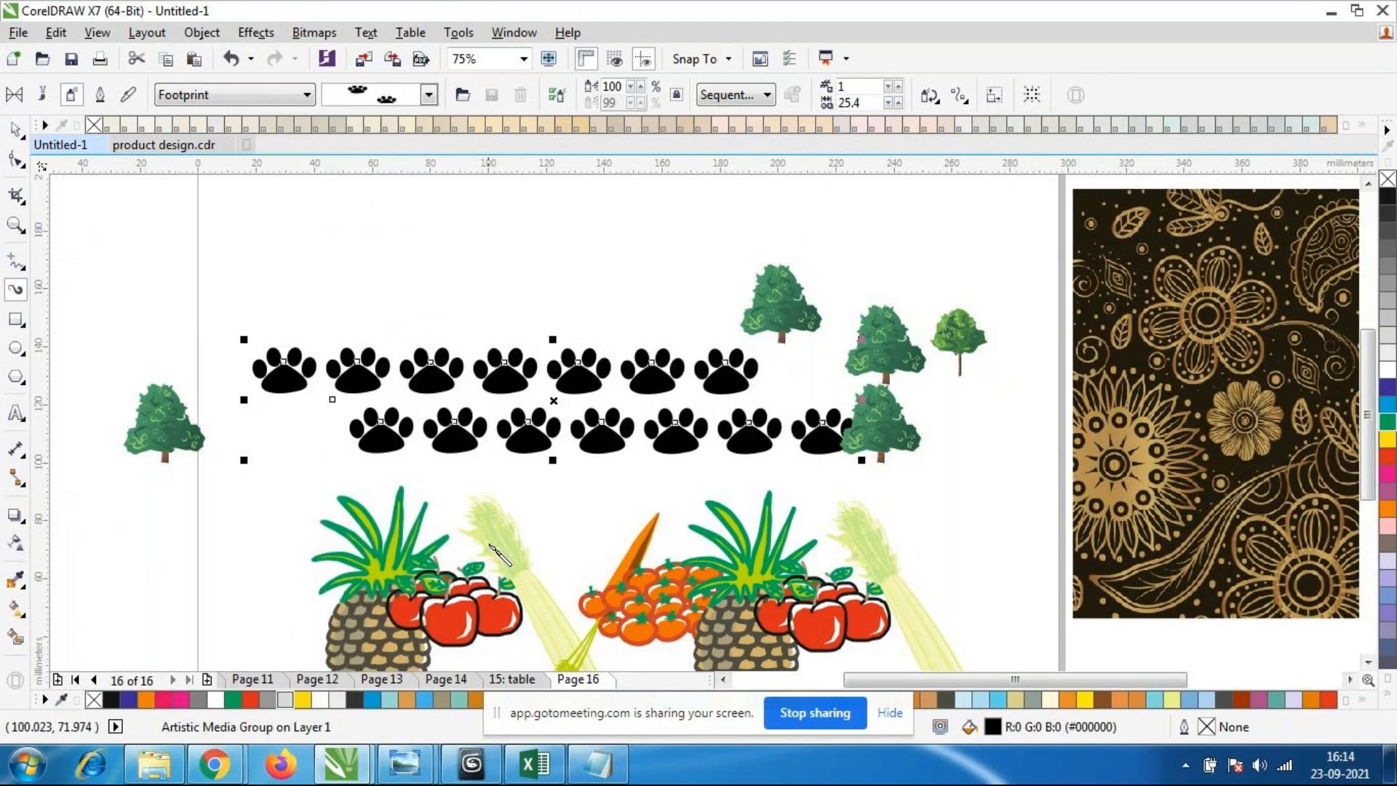
Change the rounded paw row's spray pattern to the hoof prints, followed by the clawed paw prints.
{"action": "left_click", "coordinate": [428, 95]}
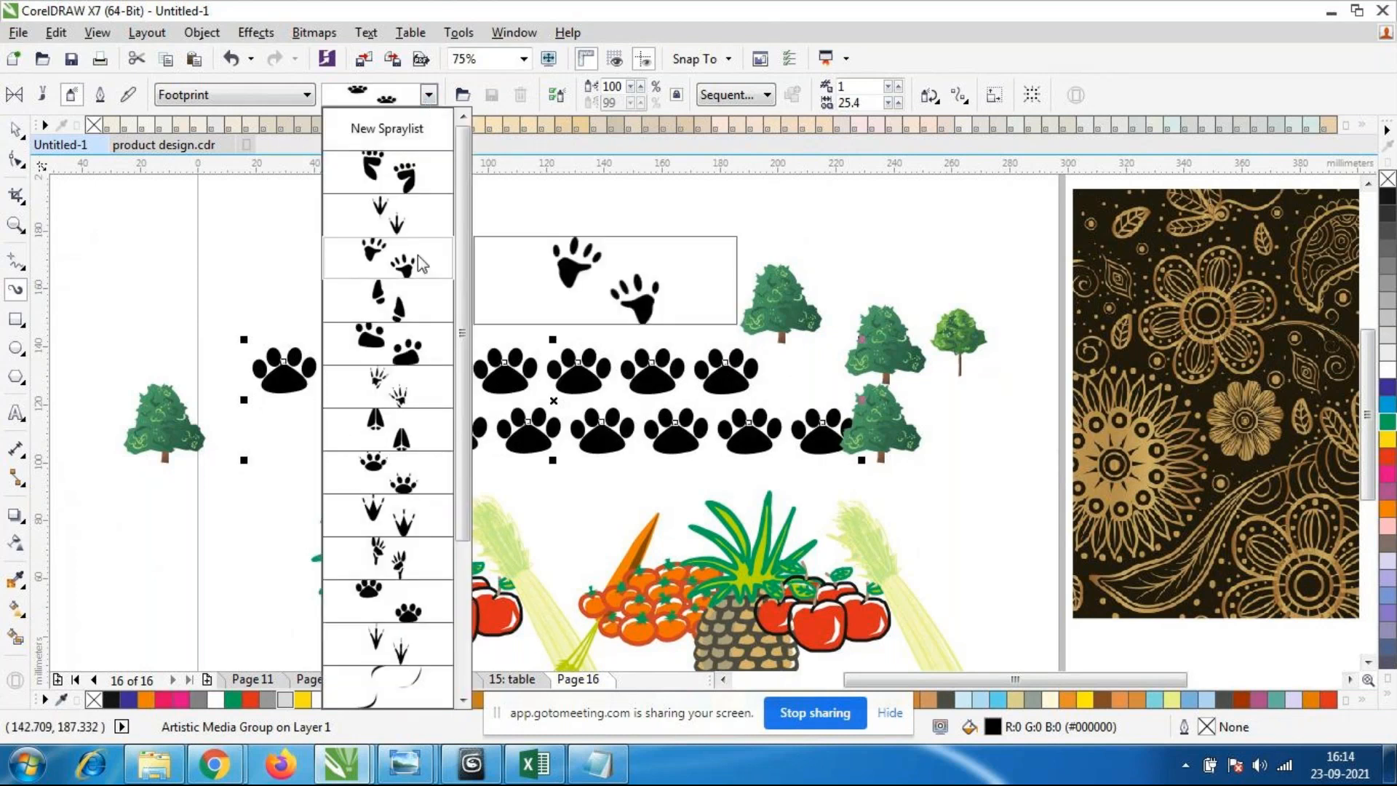
{"action": "left_click", "coordinate": [374, 431]}
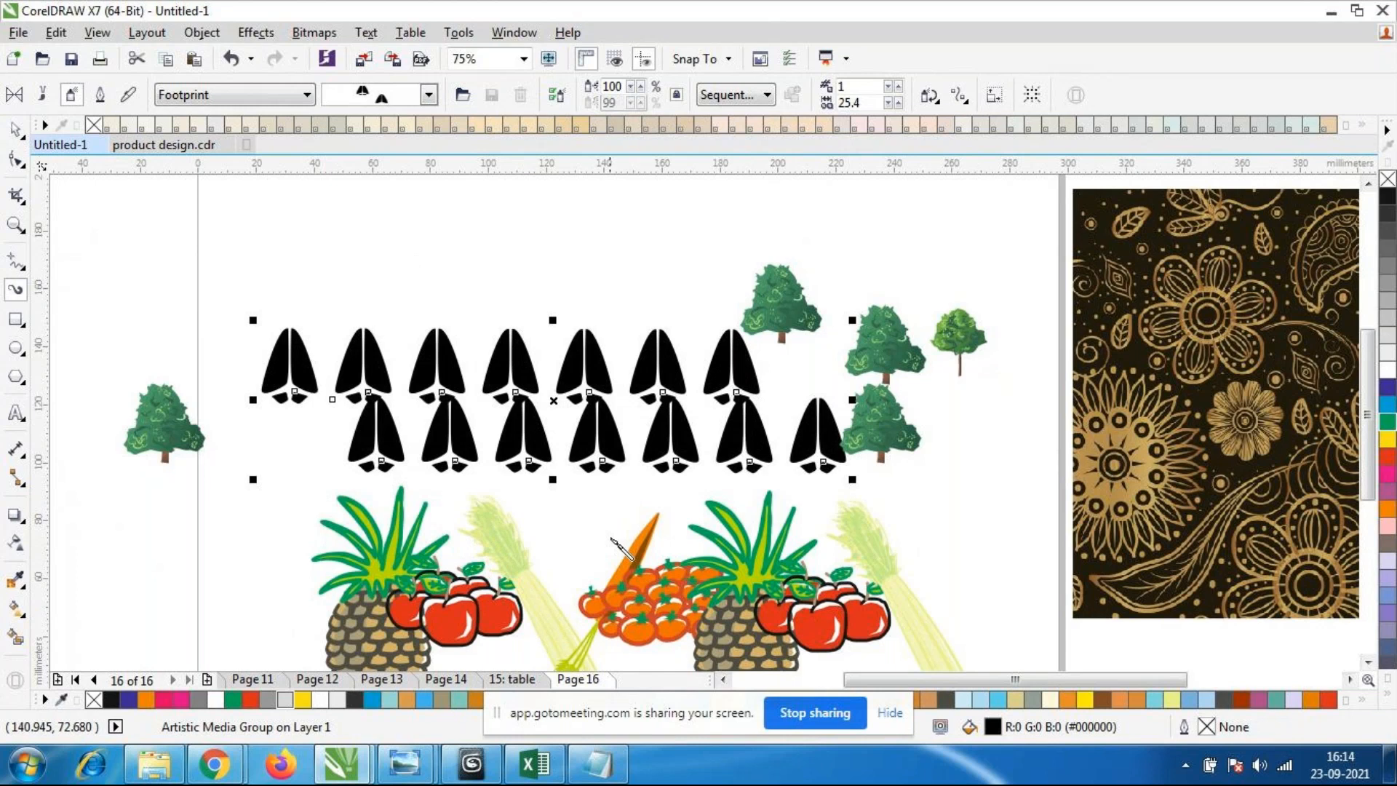
{"action": "left_click", "coordinate": [428, 94]}
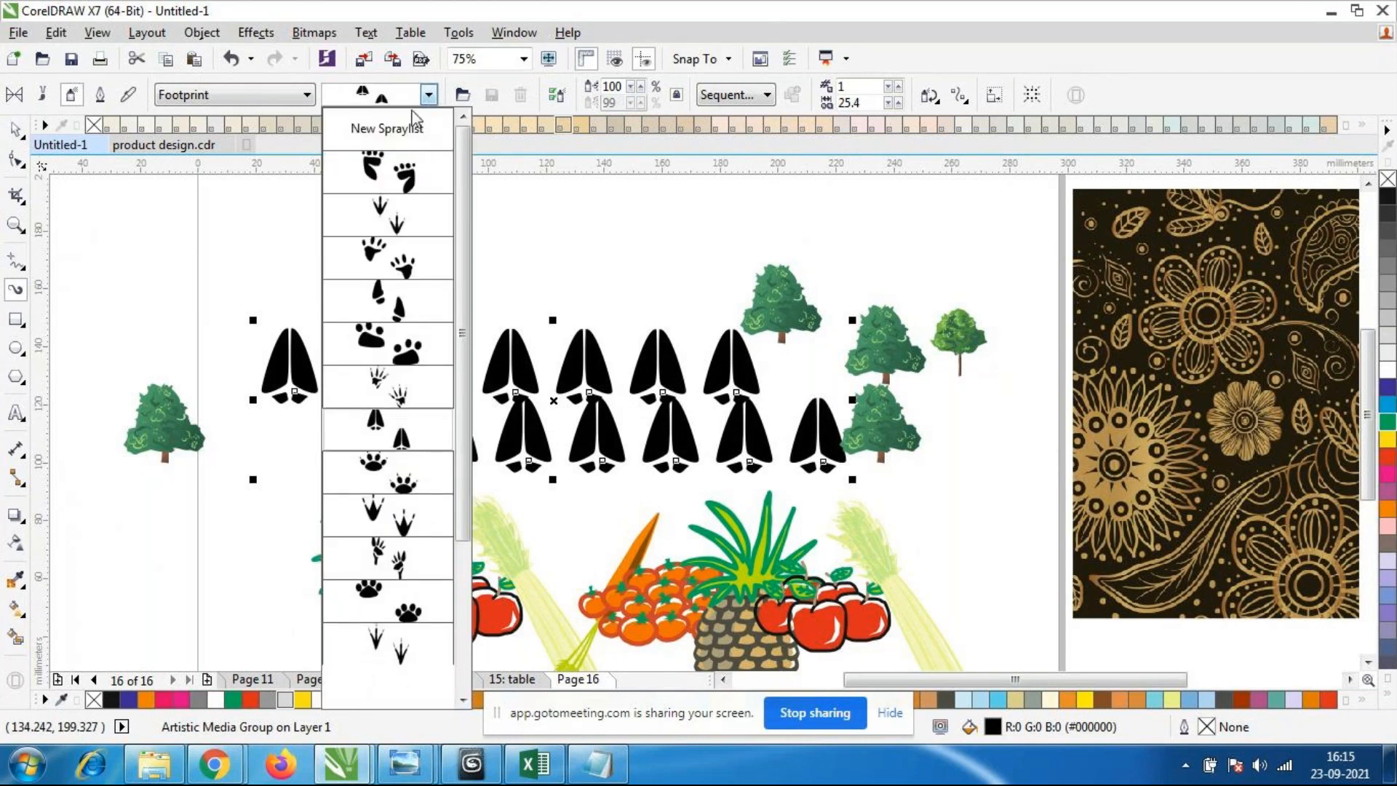
{"action": "left_click", "coordinate": [395, 471]}
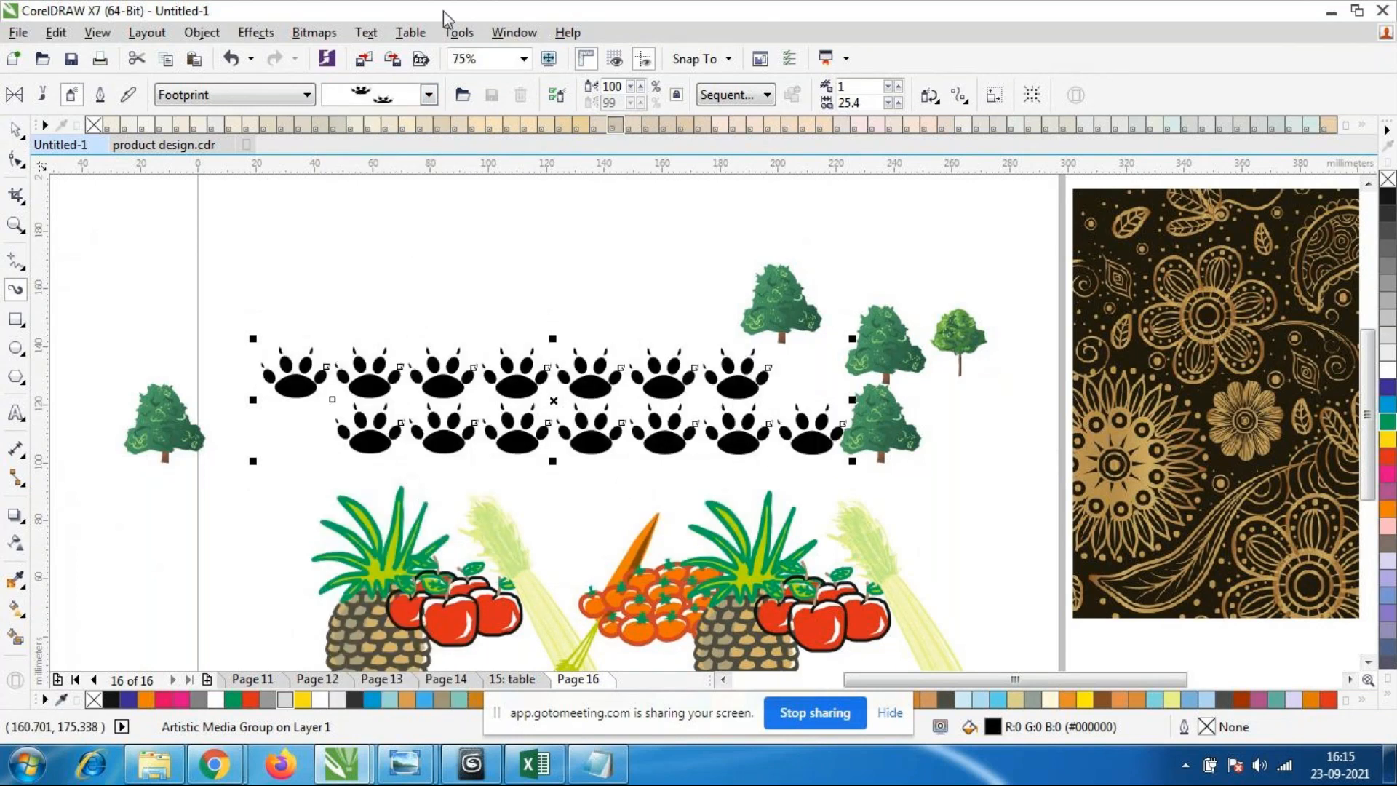
Change the selected paw row to the bare human footprints pattern, and spray and reposition a short horizontal footprint pair above it.
{"action": "left_click", "coordinate": [429, 94]}
{"action": "left_click", "coordinate": [410, 174]}
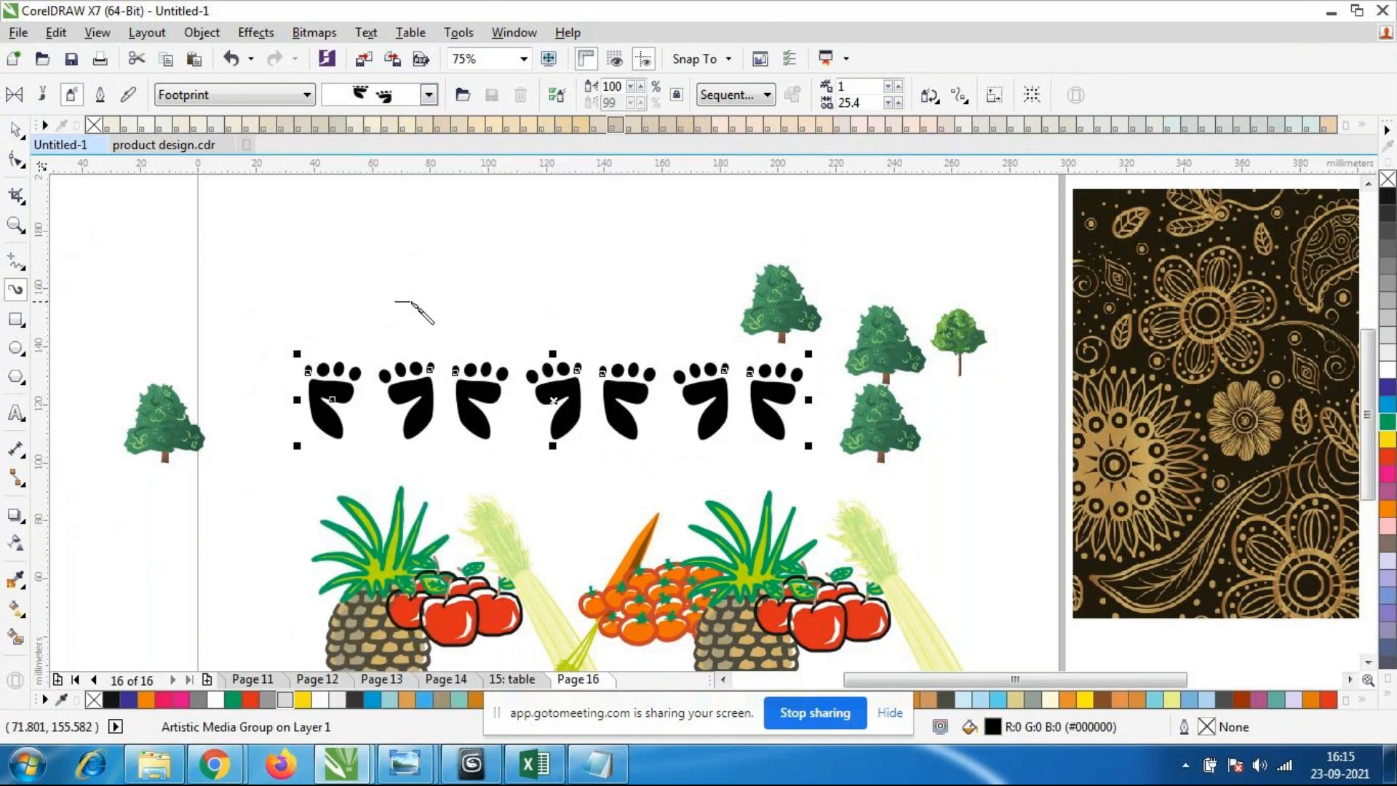
{"action": "left_click_drag", "start_coordinate": [405, 303], "coordinate": [542, 304]}
{"action": "left_click", "coordinate": [15, 130]}
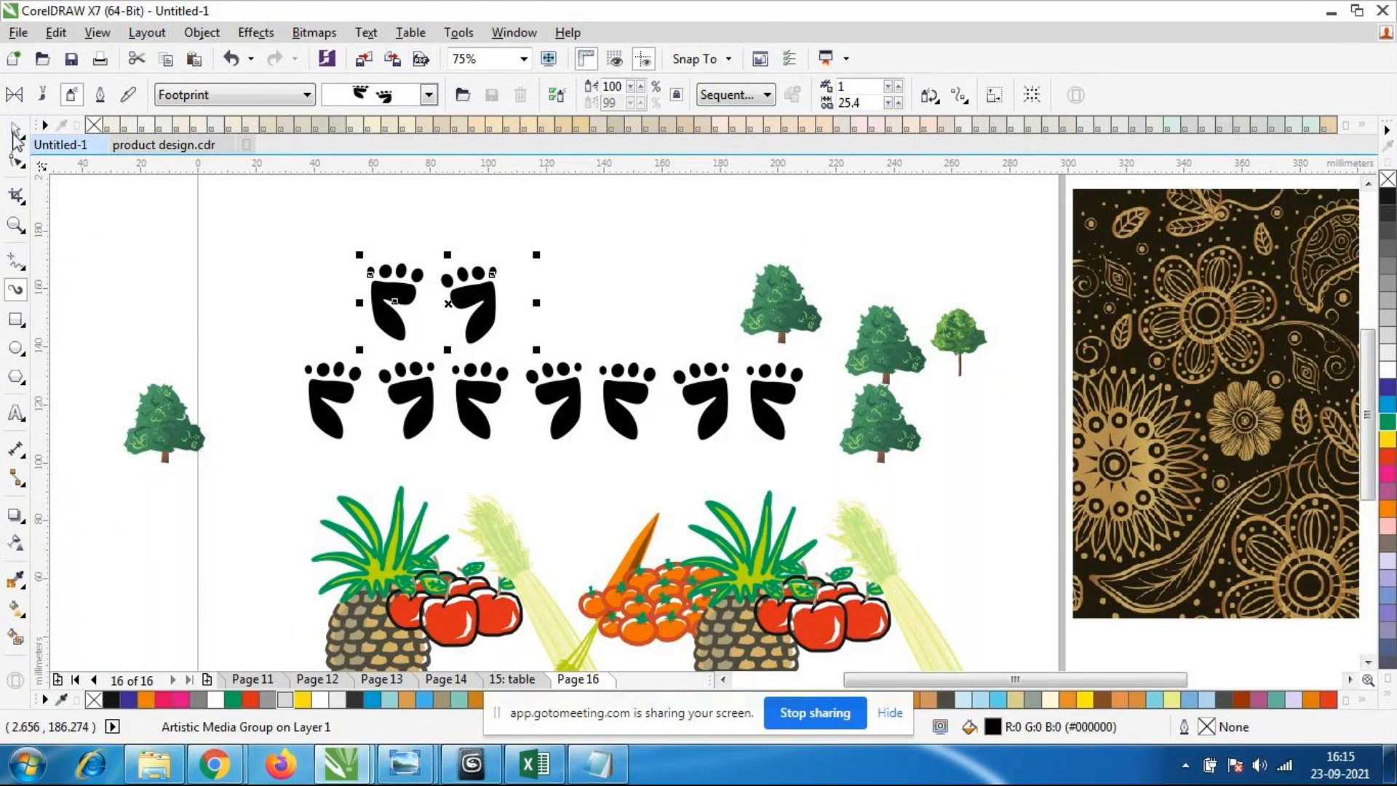
{"action": "left_click", "coordinate": [413, 291]}
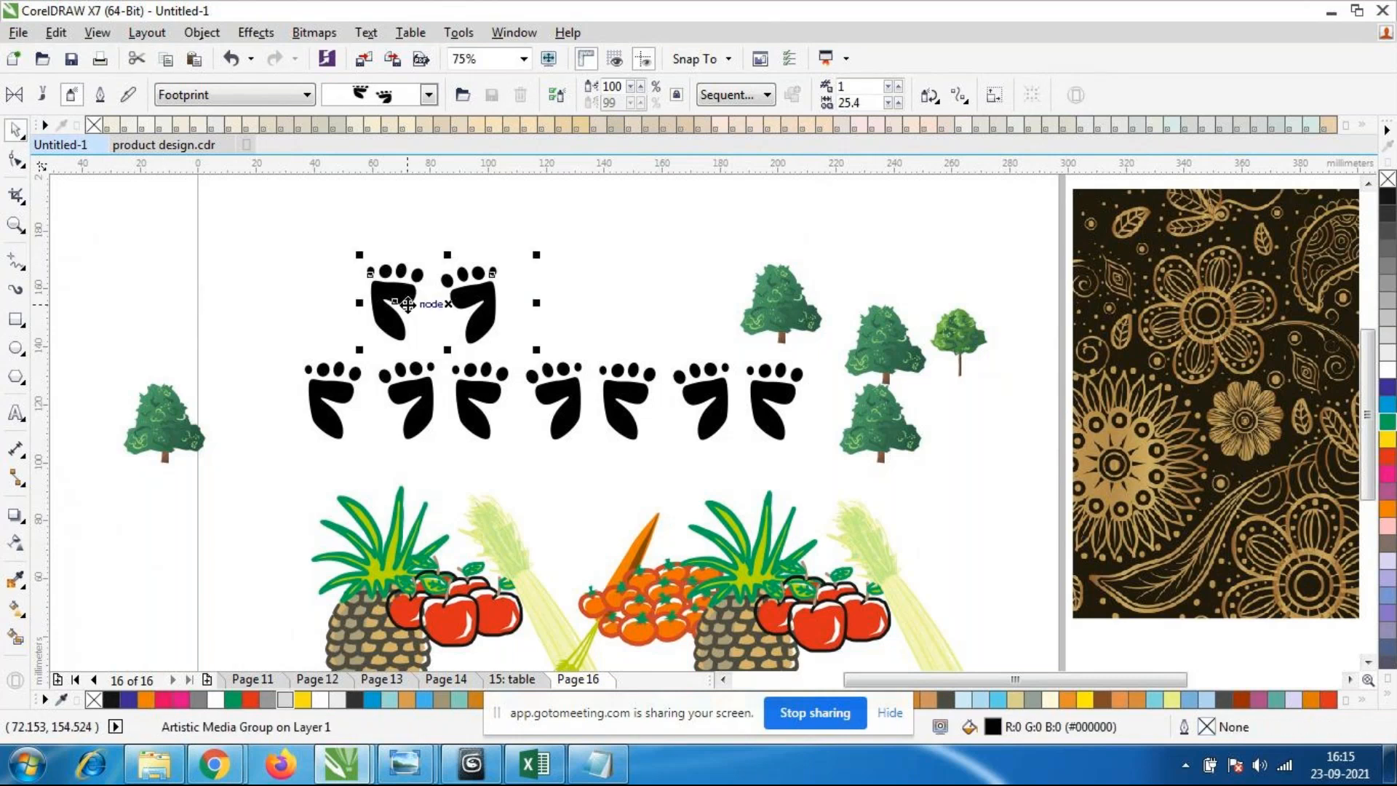
{"action": "left_click_drag", "start_coordinate": [370, 279], "coordinate": [340, 262]}
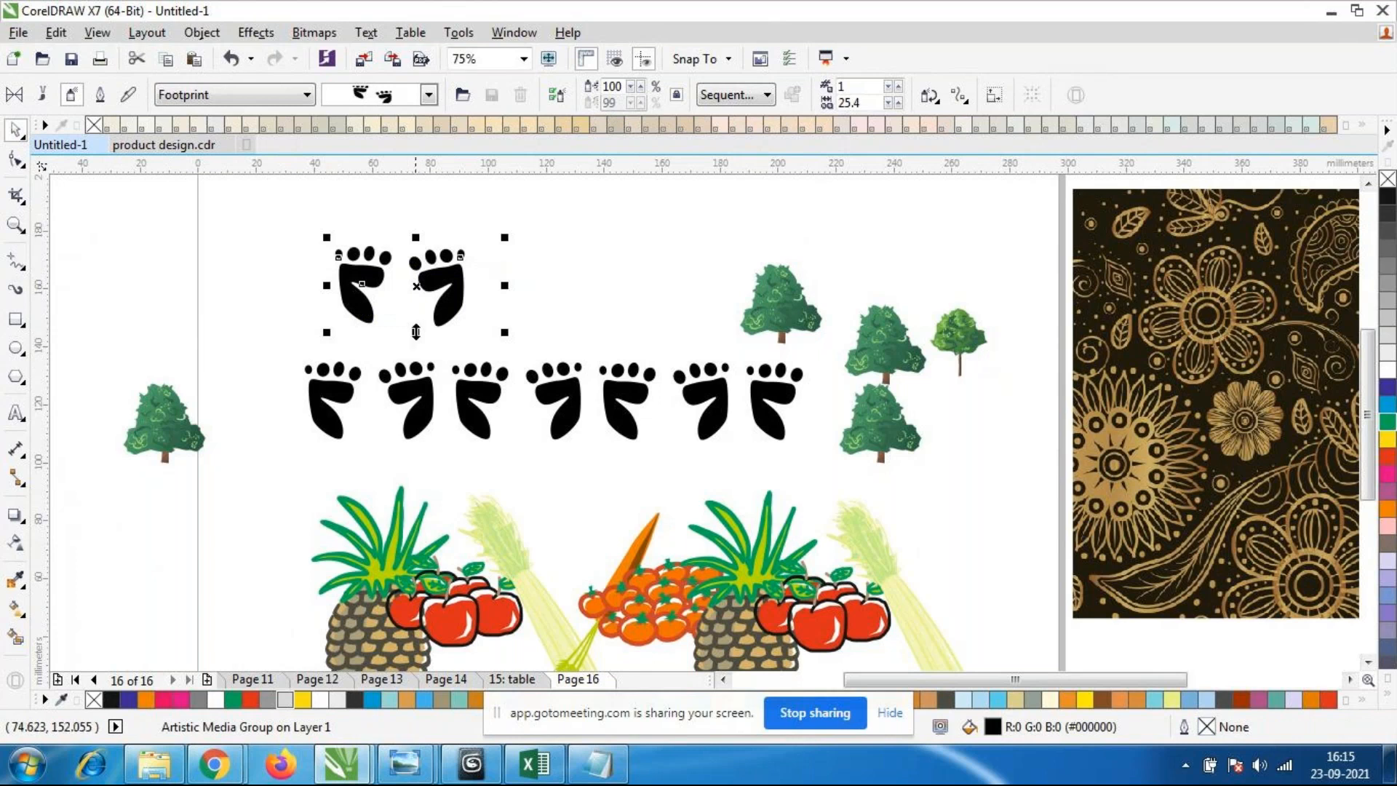
Spray a vertical pair of bare footprints above the long footprint row and move it closer to the short horizontal pair.
{"action": "left_click", "coordinate": [15, 289]}
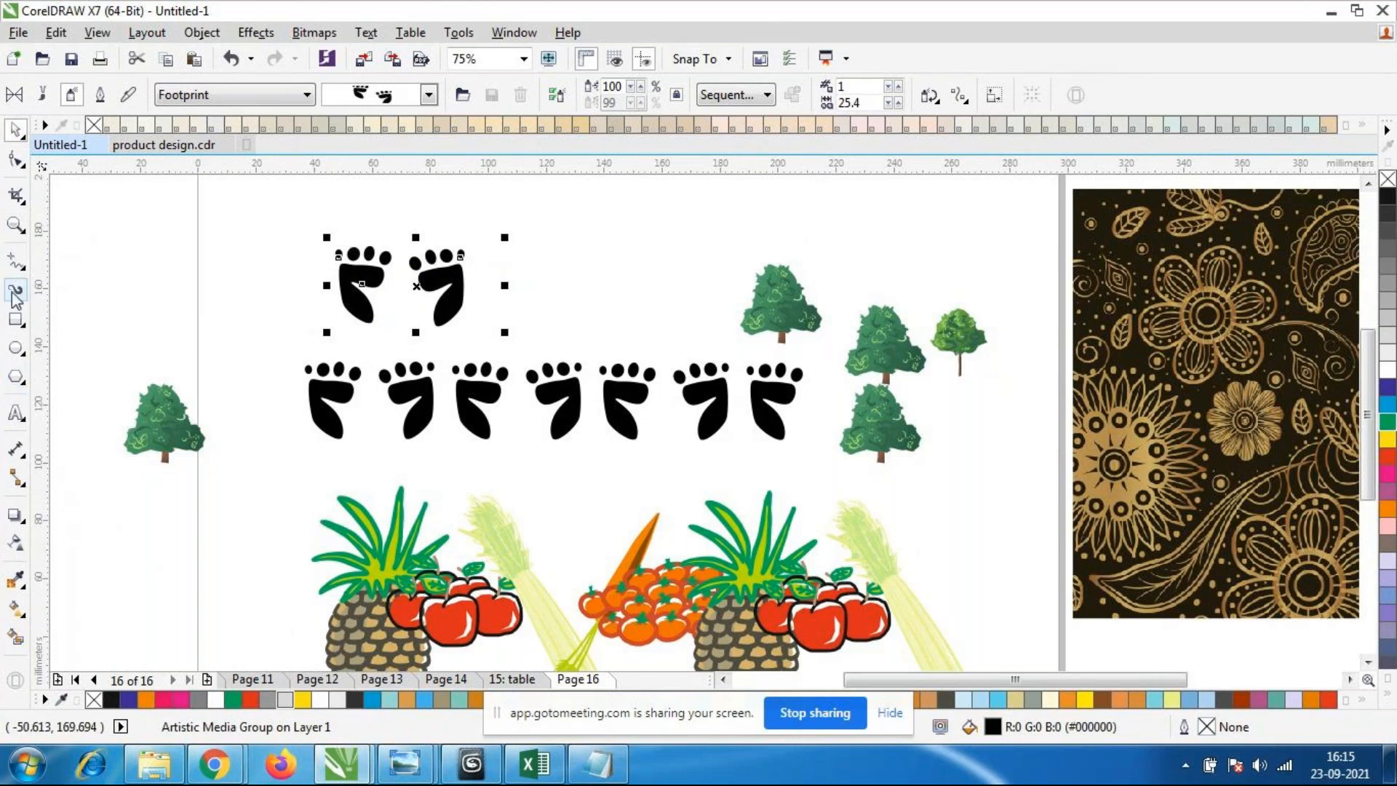
{"action": "left_click_drag", "start_coordinate": [600, 218], "coordinate": [606, 320]}
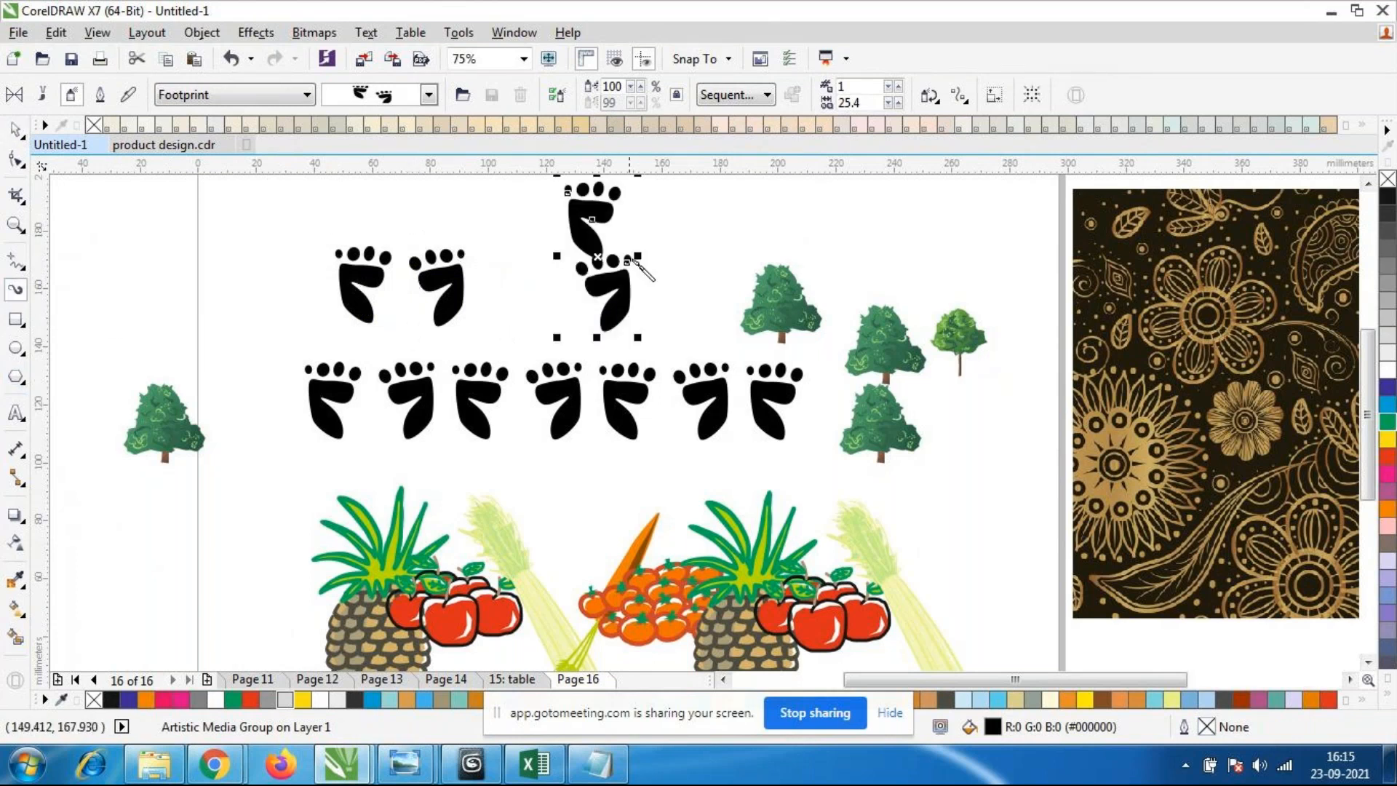
{"action": "key", "text": "space"}
{"action": "left_click", "coordinate": [63, 227]}
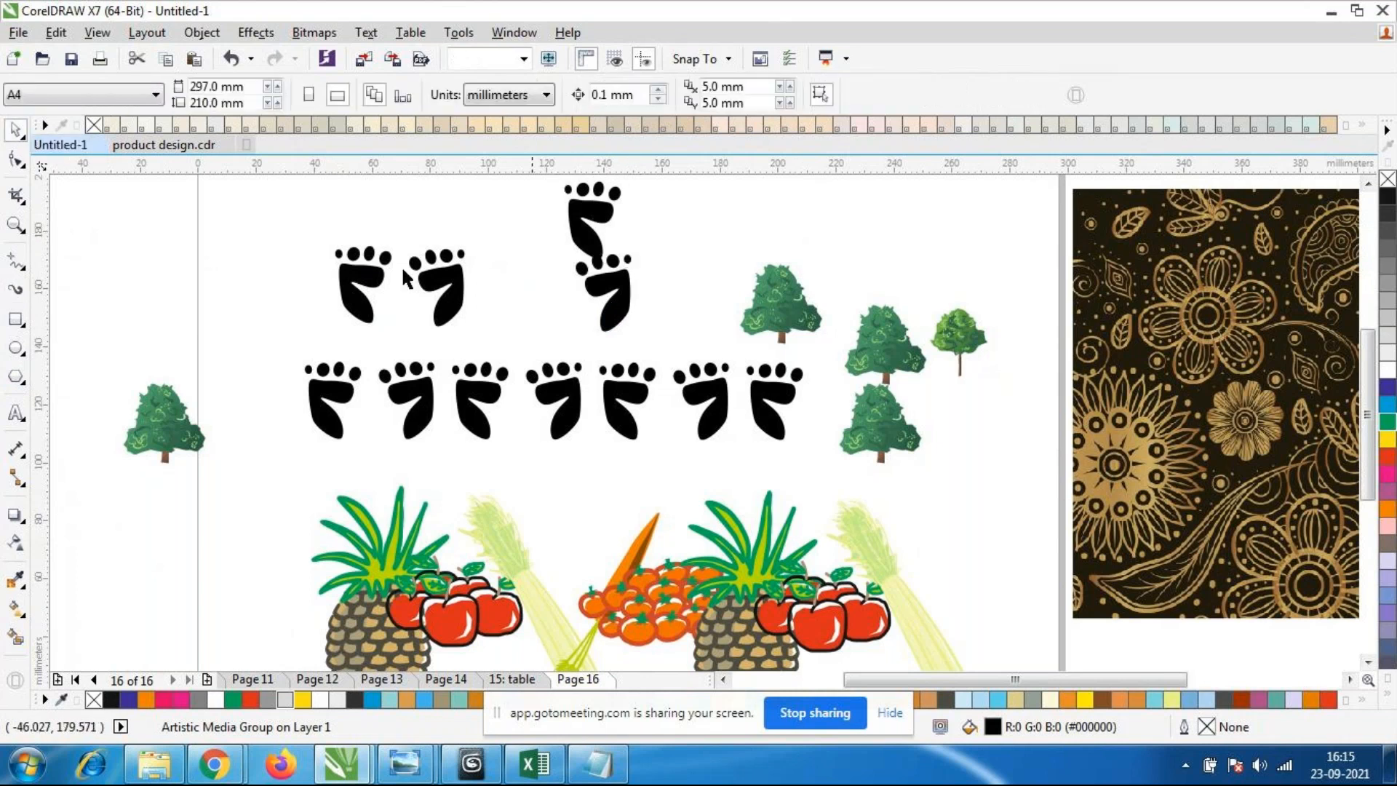
{"action": "left_click", "coordinate": [580, 263]}
{"action": "left_click_drag", "start_coordinate": [579, 264], "coordinate": [560, 274]}
{"action": "left_click", "coordinate": [655, 302]}
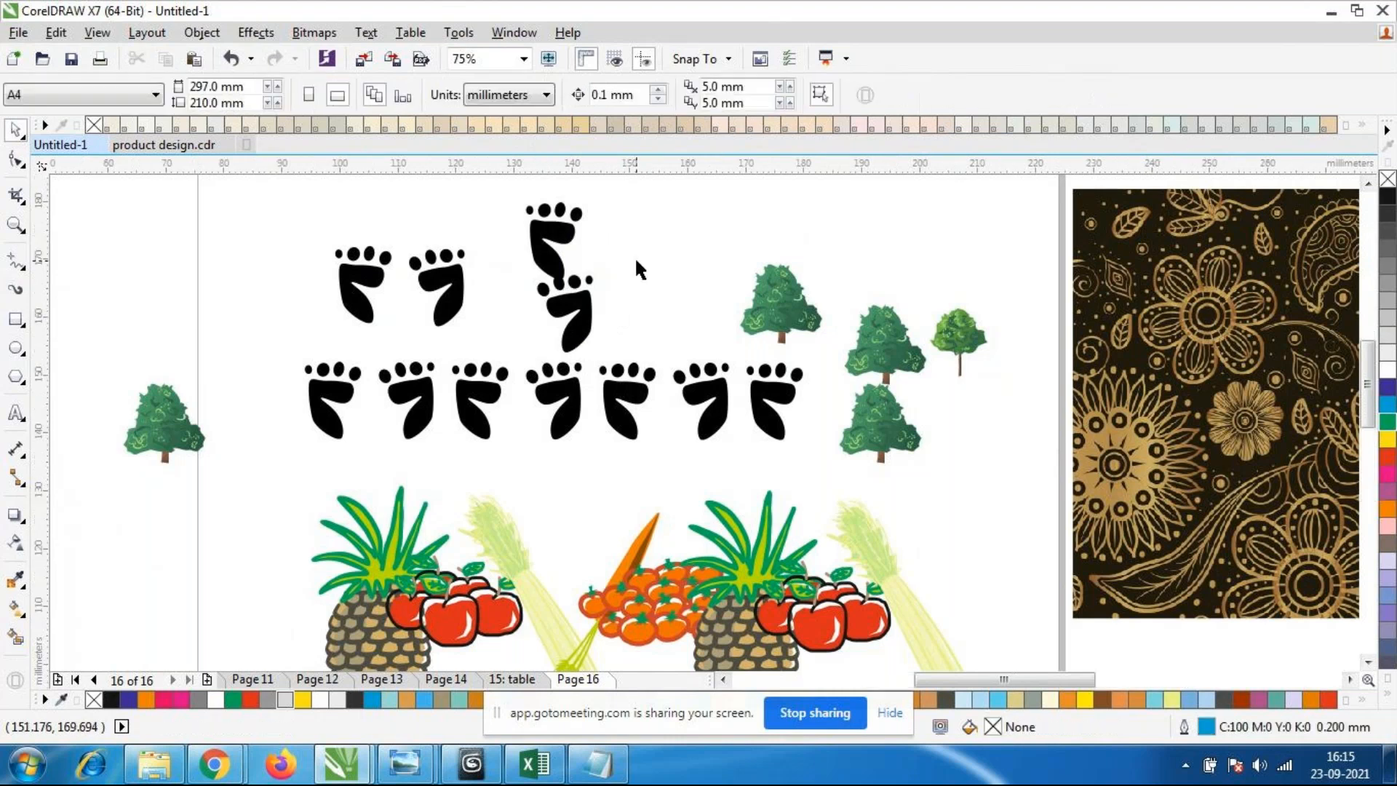
Select the vertical footprint pair and examine its shapes up close and alongside the horizontal footprint rows.
{"action": "scroll", "coordinate": [578, 265], "scroll_direction": "up", "scroll_amount": 2}
{"action": "scroll", "coordinate": [592, 219], "scroll_direction": "down", "scroll_amount": 2}
{"action": "scroll", "coordinate": [608, 194], "scroll_direction": "up", "scroll_amount": 1}
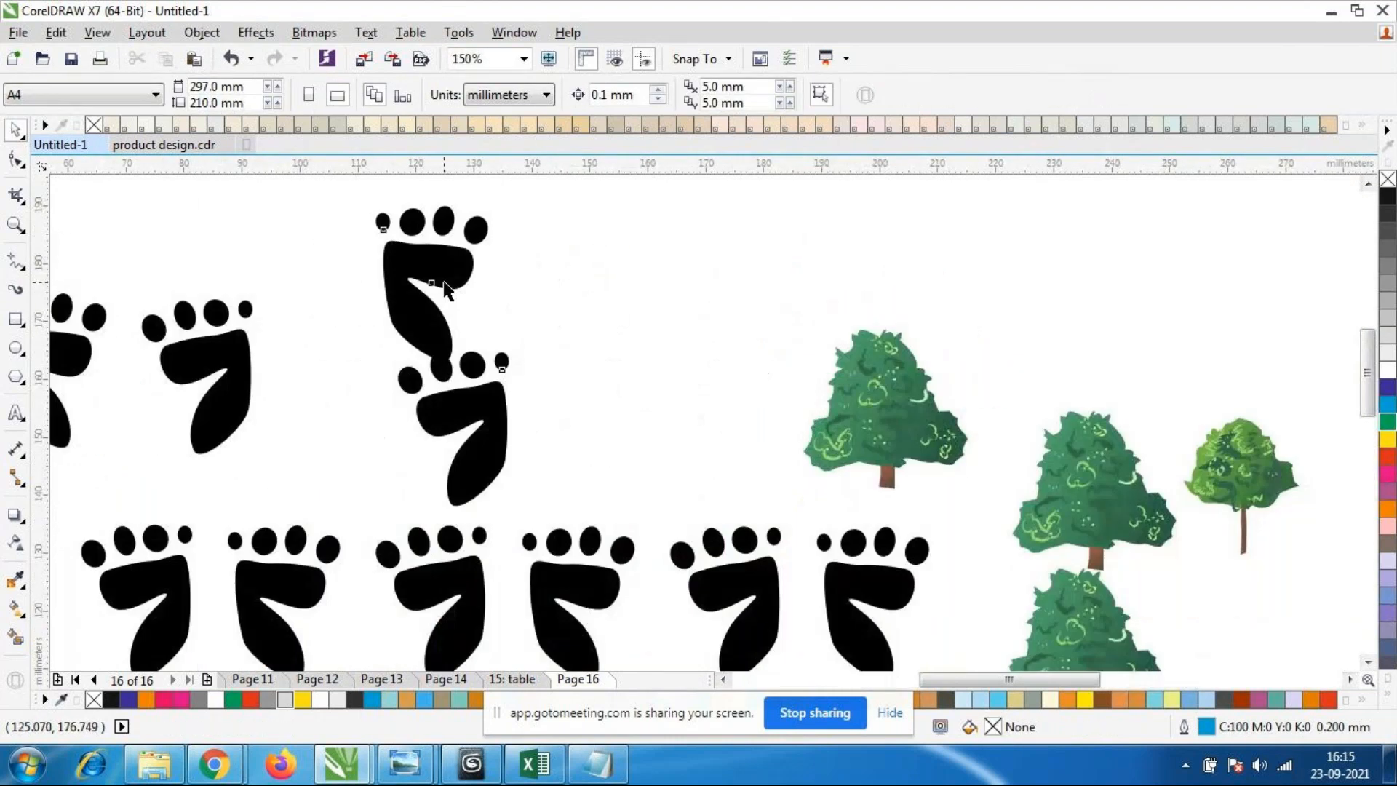
{"action": "left_click", "coordinate": [441, 284]}
{"action": "scroll", "coordinate": [828, 377], "scroll_direction": "down", "scroll_amount": 1}
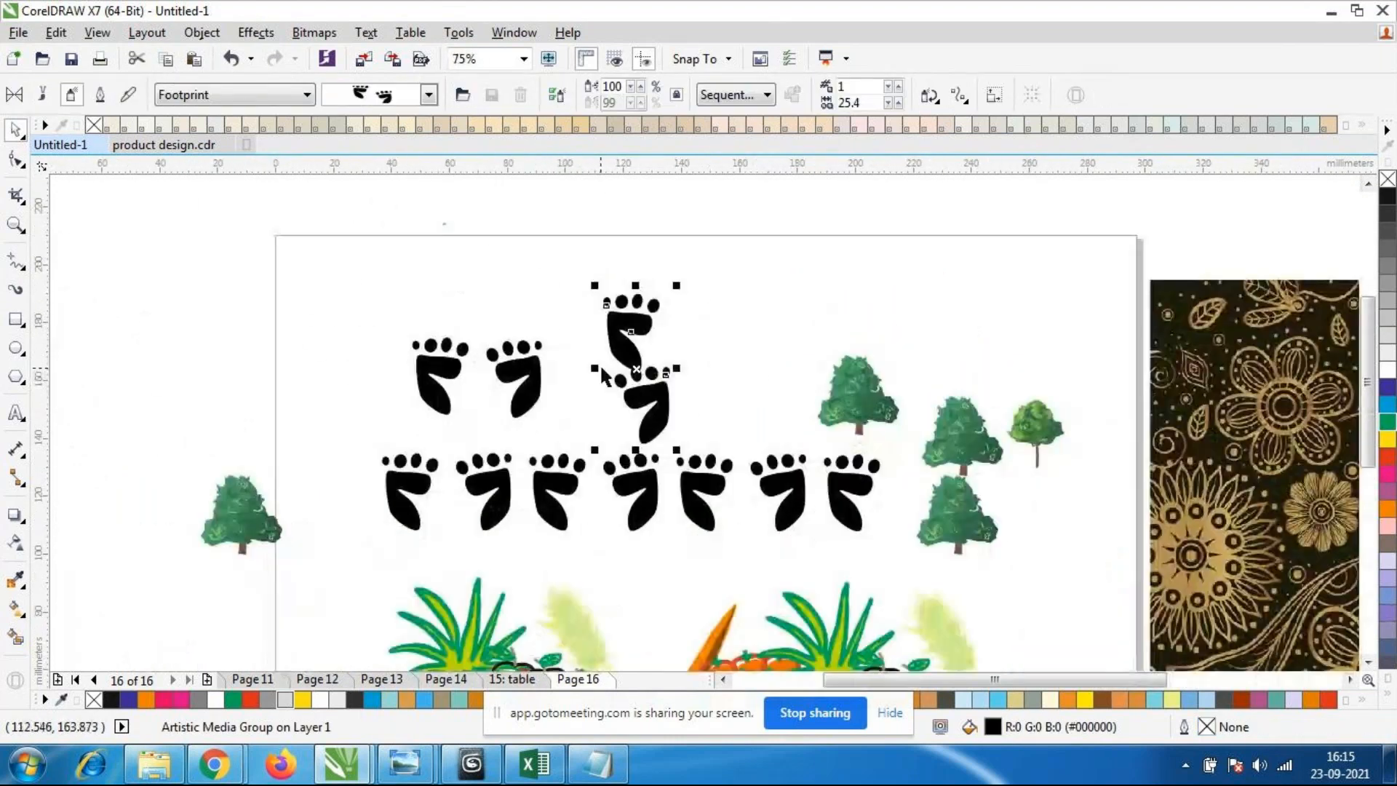
{"action": "scroll", "coordinate": [604, 429], "scroll_direction": "up", "scroll_amount": 1}
{"action": "scroll", "coordinate": [623, 422], "scroll_direction": "down", "scroll_amount": 1}
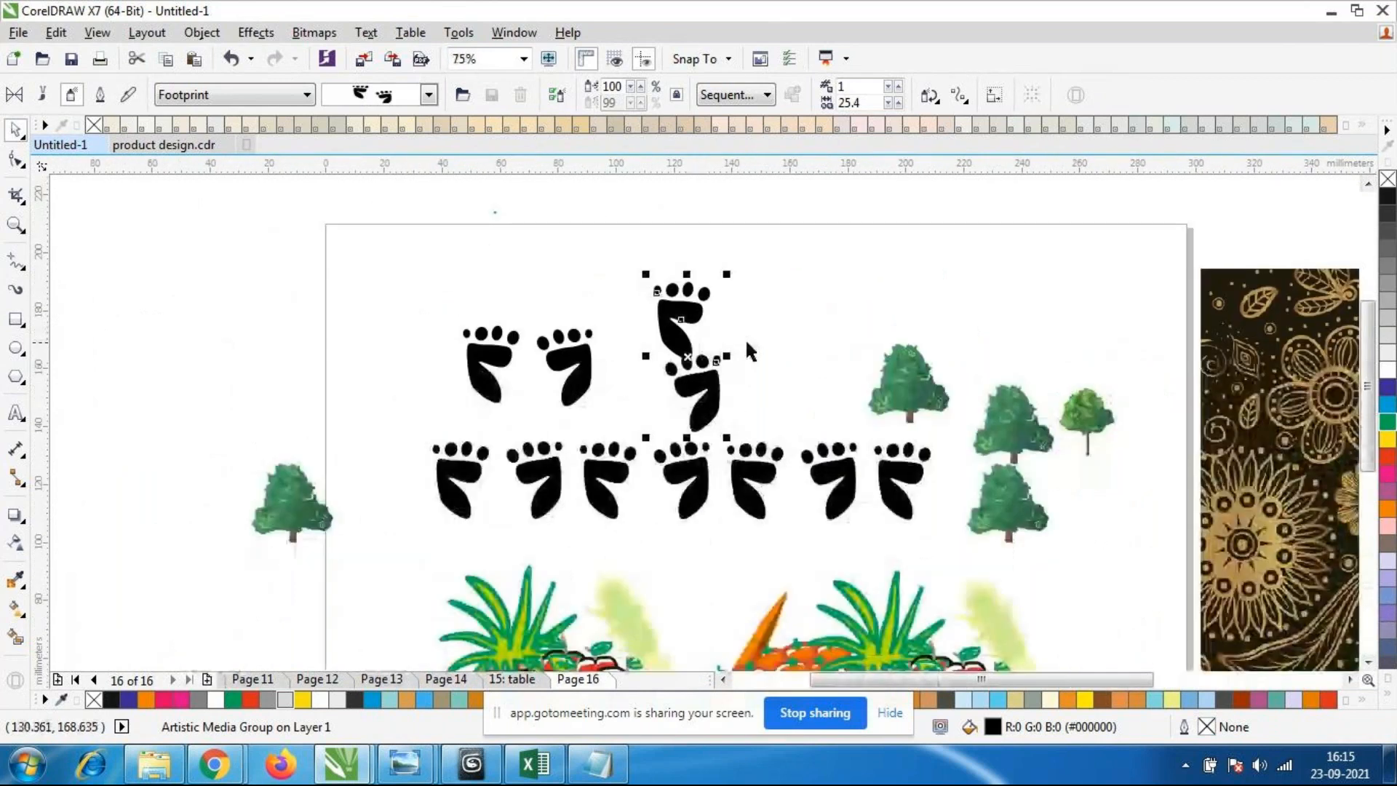
{"action": "scroll", "coordinate": [737, 354], "scroll_direction": "up", "scroll_amount": 1}
{"action": "scroll", "coordinate": [714, 320], "scroll_direction": "down", "scroll_amount": 1}
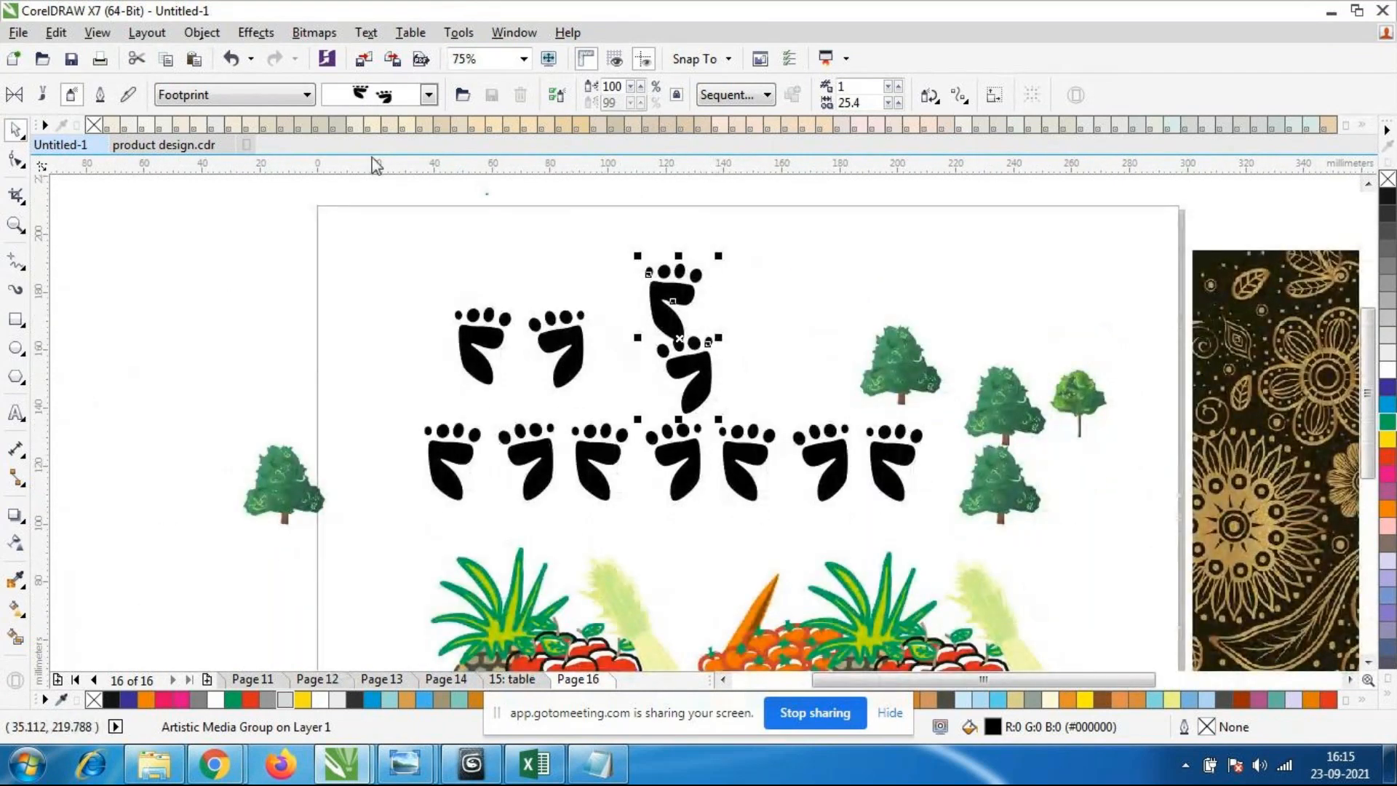
Change the vertical footprint pair's spray pattern to the hoof prints and look through the other Footprint patterns.
{"action": "left_click", "coordinate": [429, 94]}
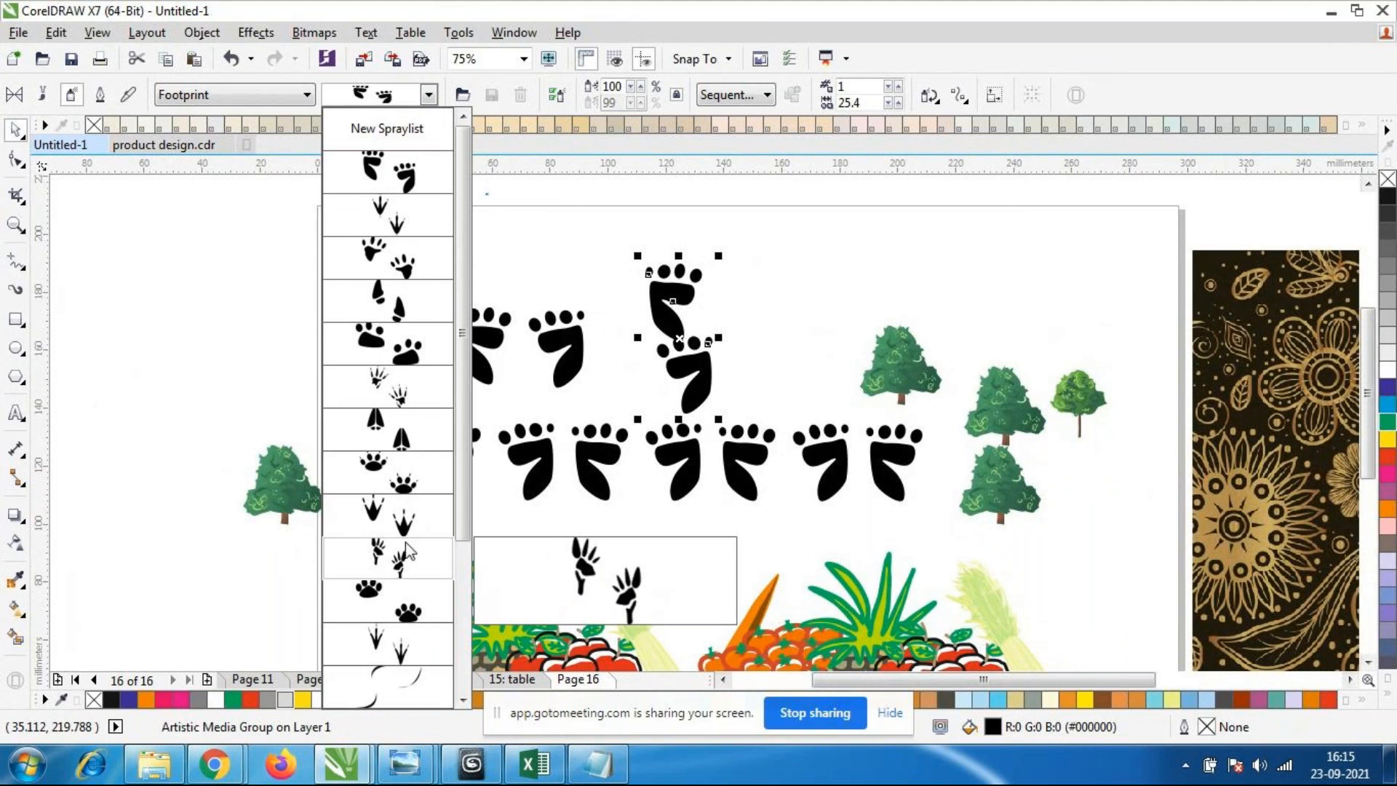
{"action": "left_click", "coordinate": [390, 431]}
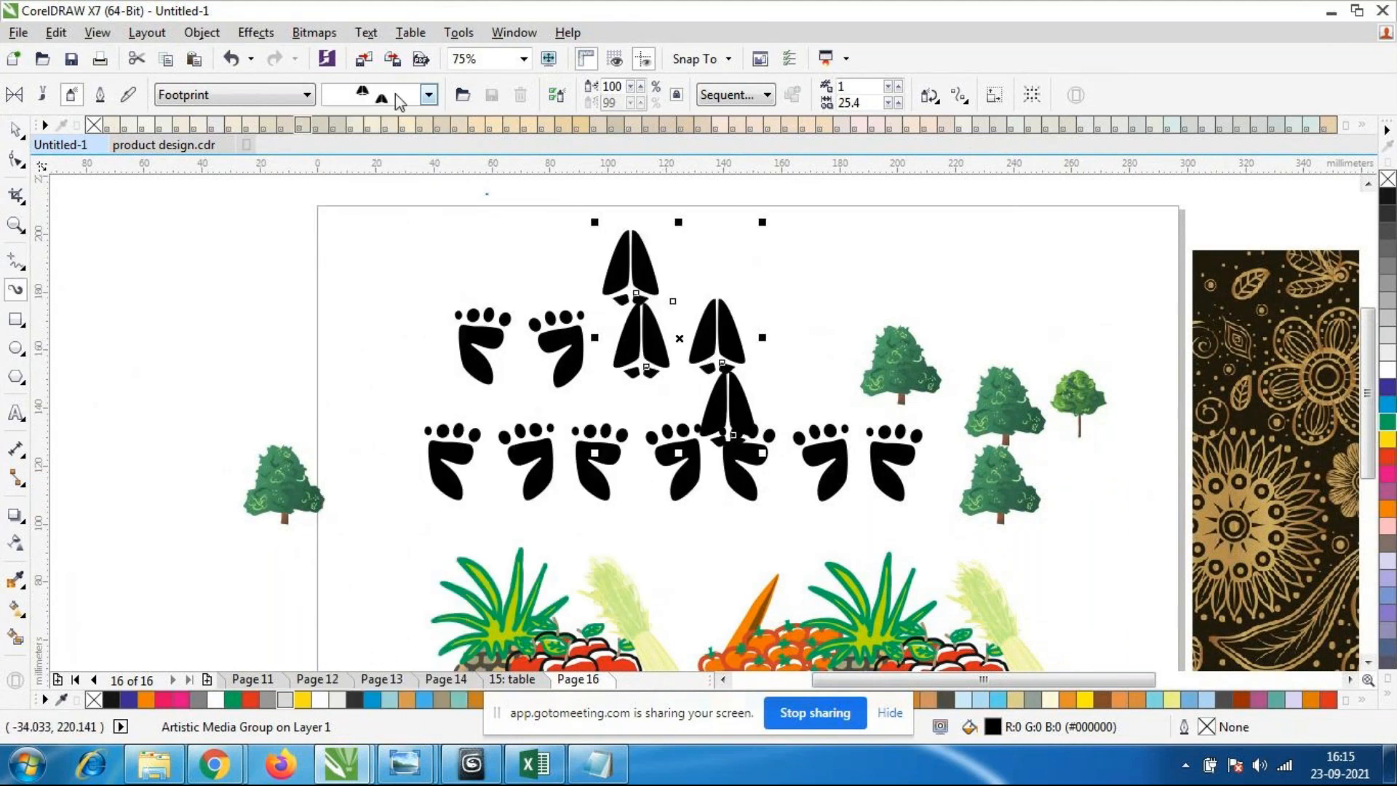
{"action": "left_click", "coordinate": [433, 94]}
{"action": "left_click_drag", "start_coordinate": [461, 251], "coordinate": [466, 466]}
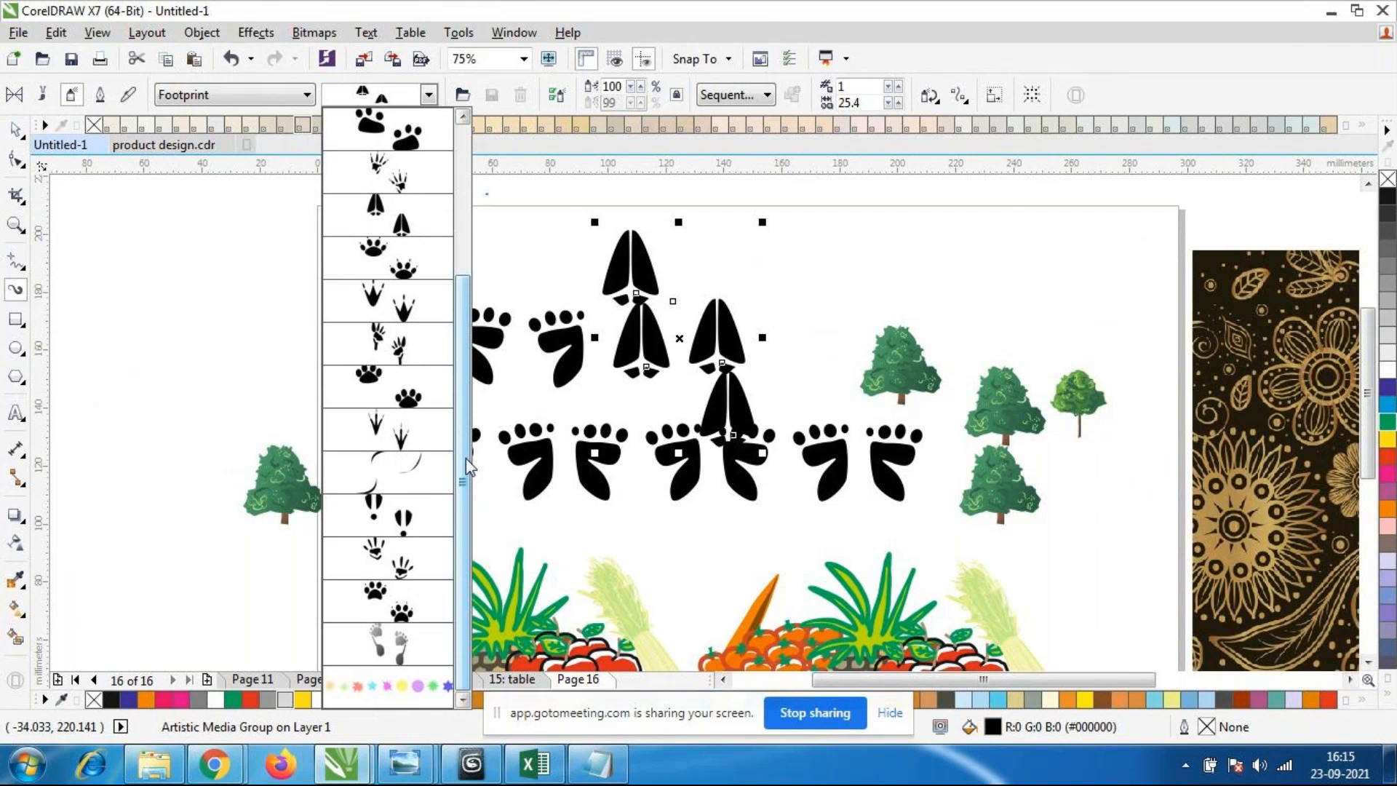
{"action": "mouse_move", "coordinate": [396, 306]}
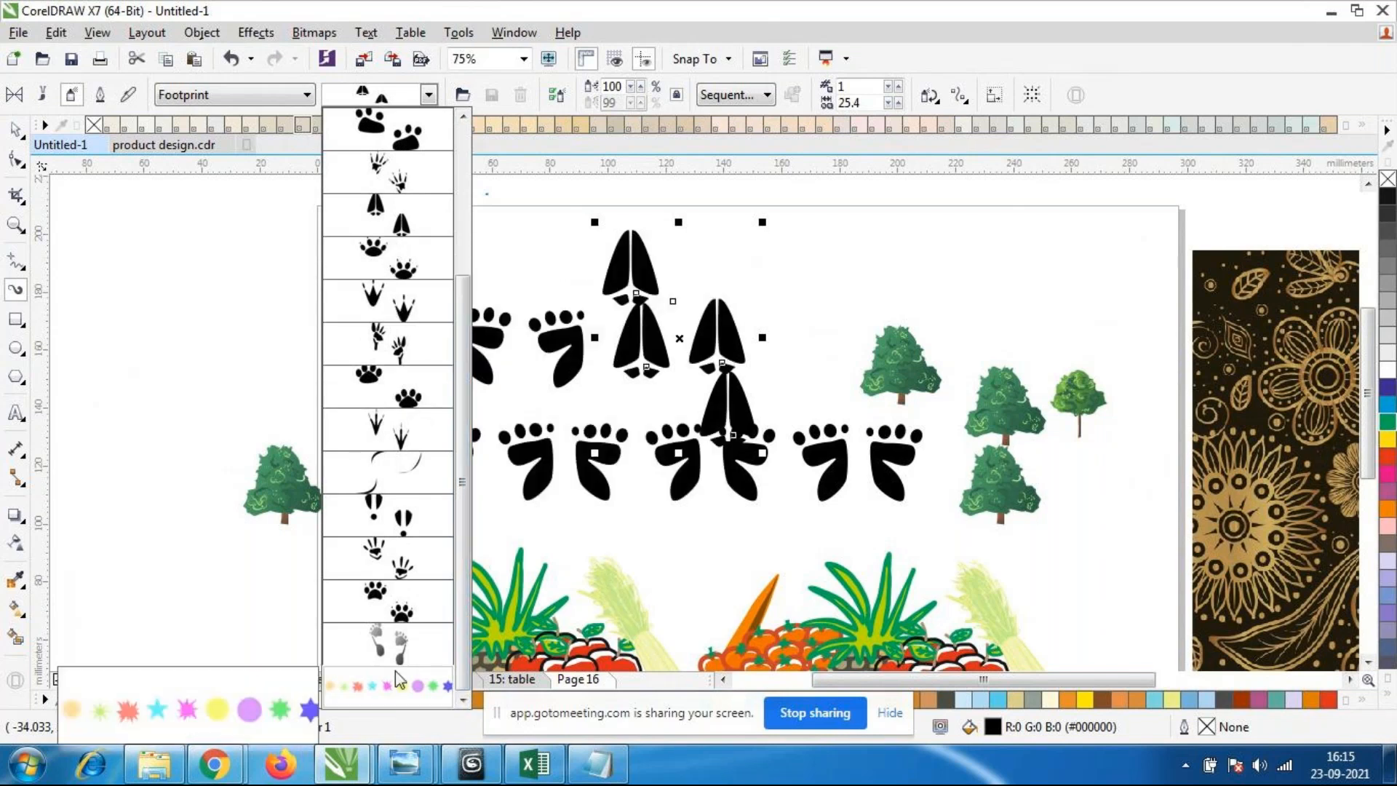
{"action": "left_click_drag", "start_coordinate": [457, 302], "coordinate": [469, 124]}
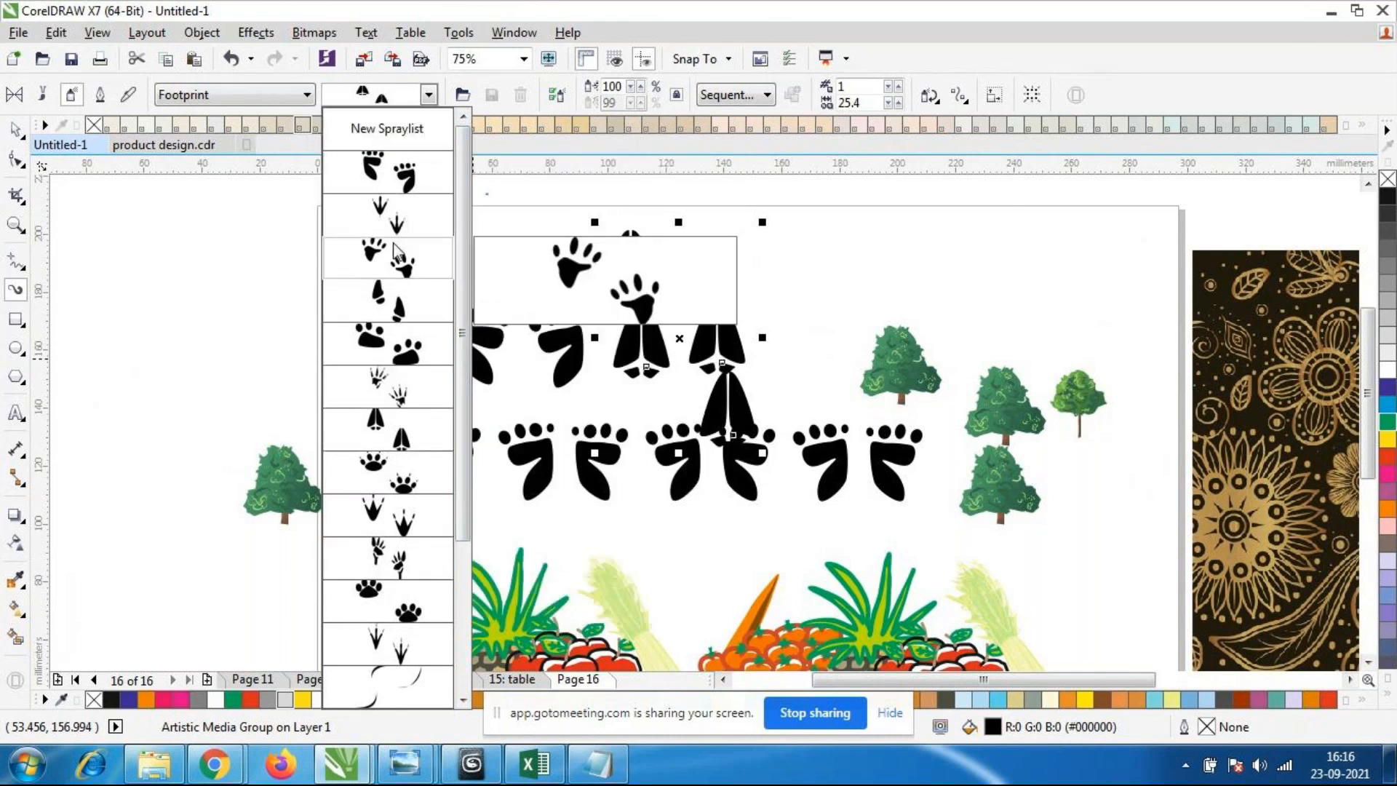
Delete the hoof print group, the short footprint pair and the long footprint row.
{"action": "left_click", "coordinate": [15, 129]}
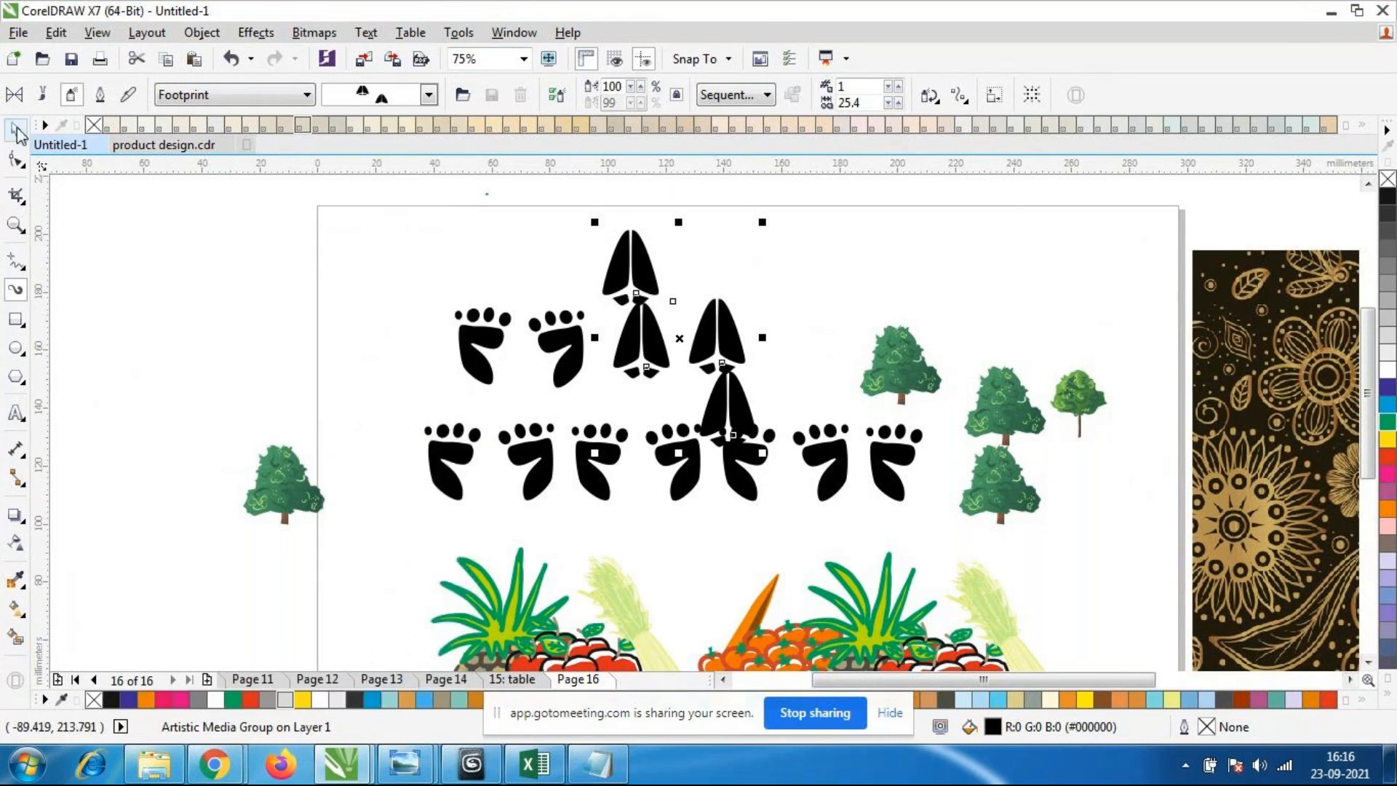
{"action": "left_click", "coordinate": [88, 274]}
{"action": "left_click", "coordinate": [16, 130]}
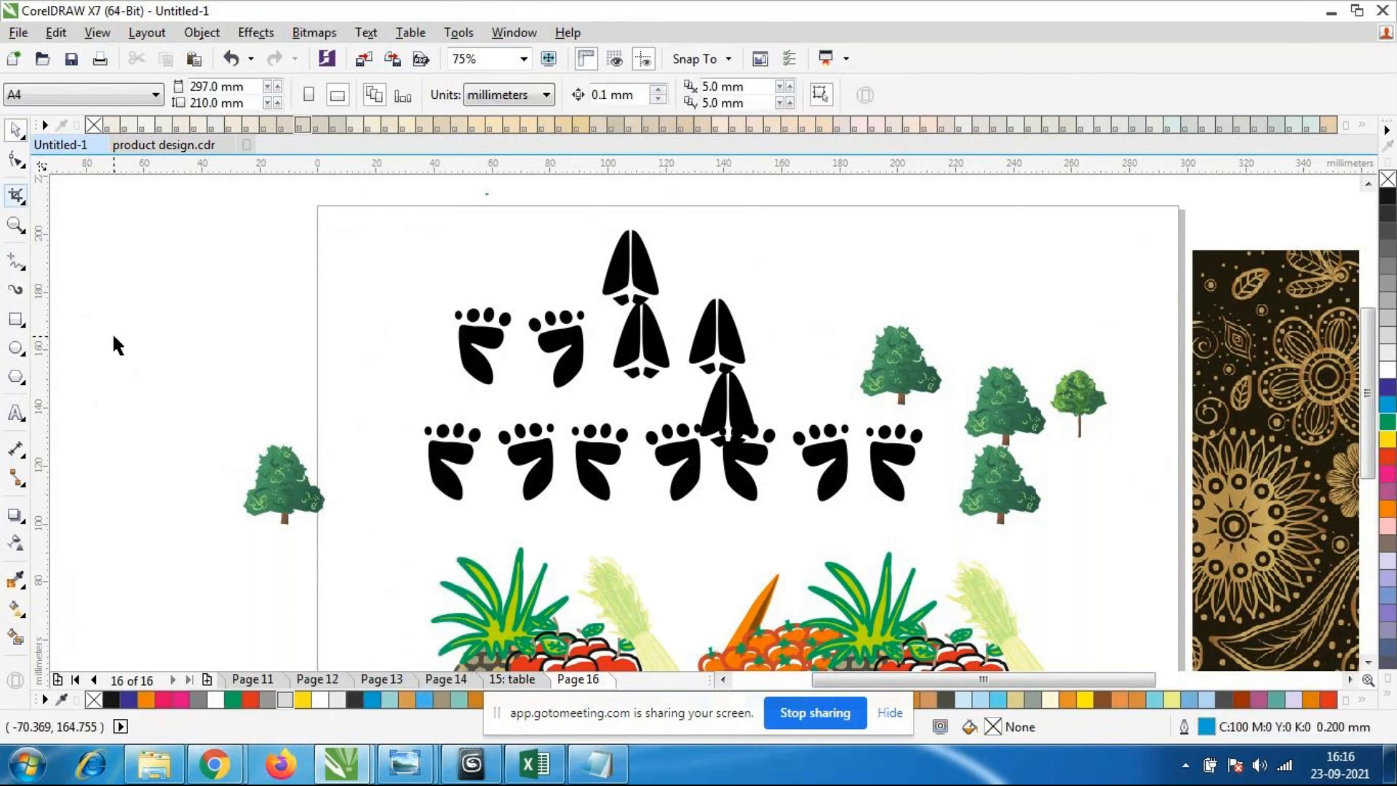
{"action": "left_click", "coordinate": [655, 353]}
{"action": "key", "text": "Delete"}
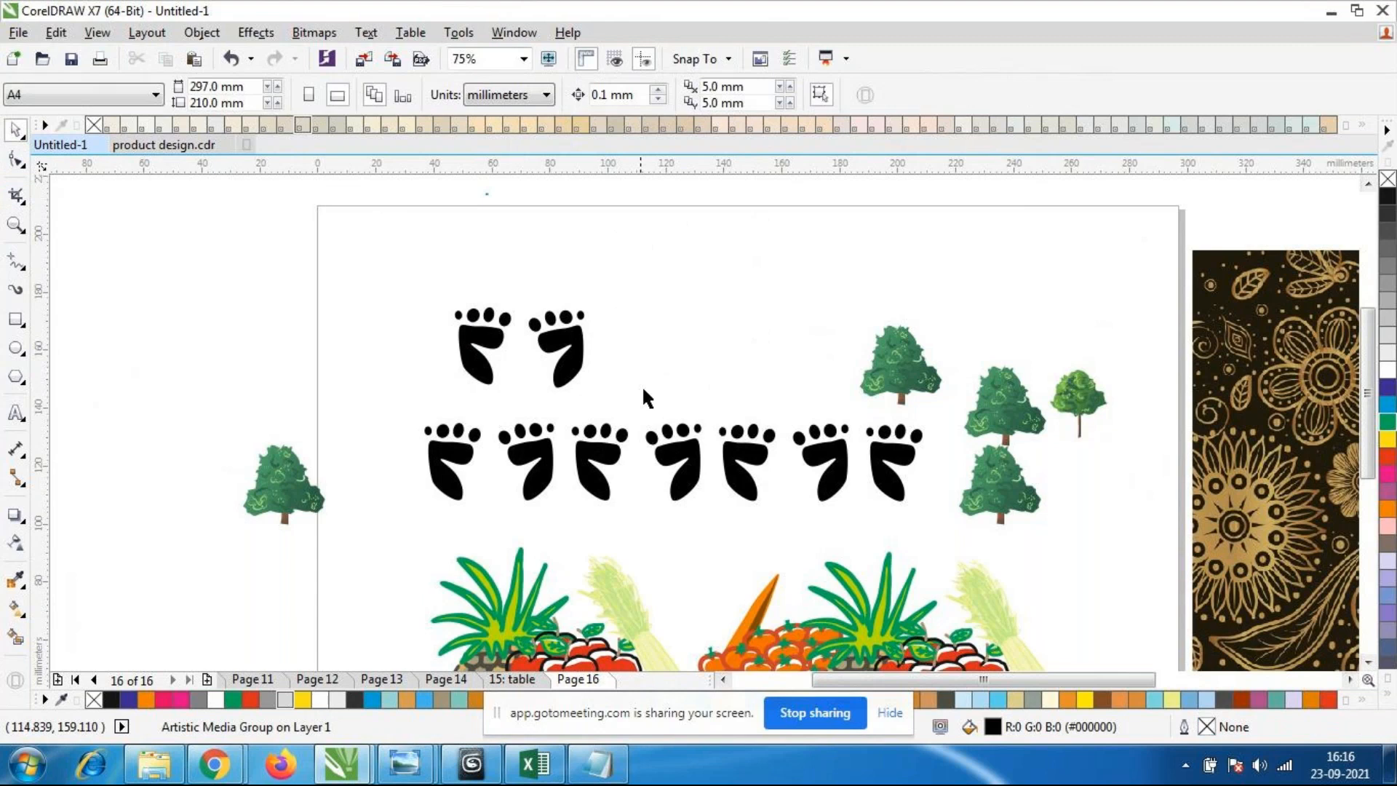
{"action": "right_click", "coordinate": [567, 378]}
{"action": "left_click", "coordinate": [574, 442]}
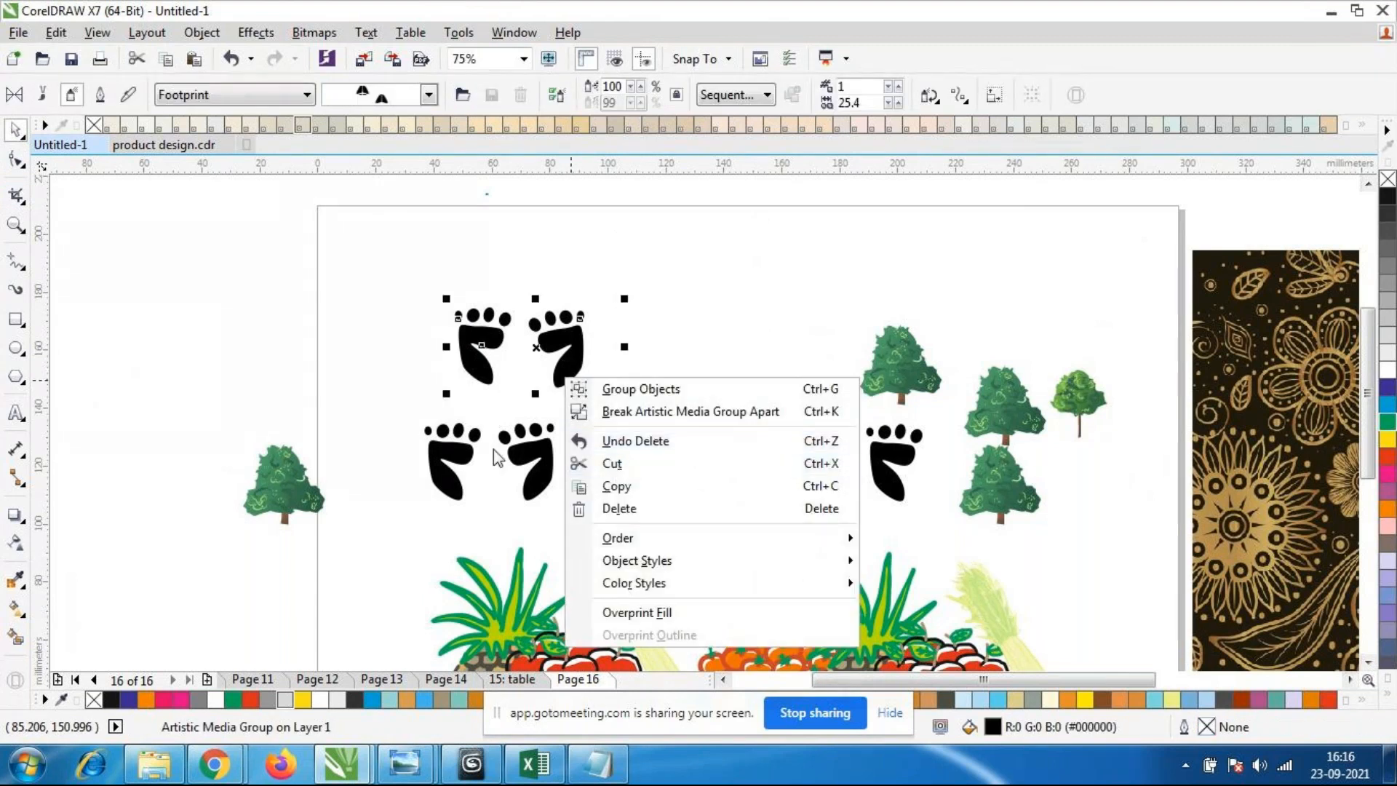
{"action": "key", "text": "Delete"}
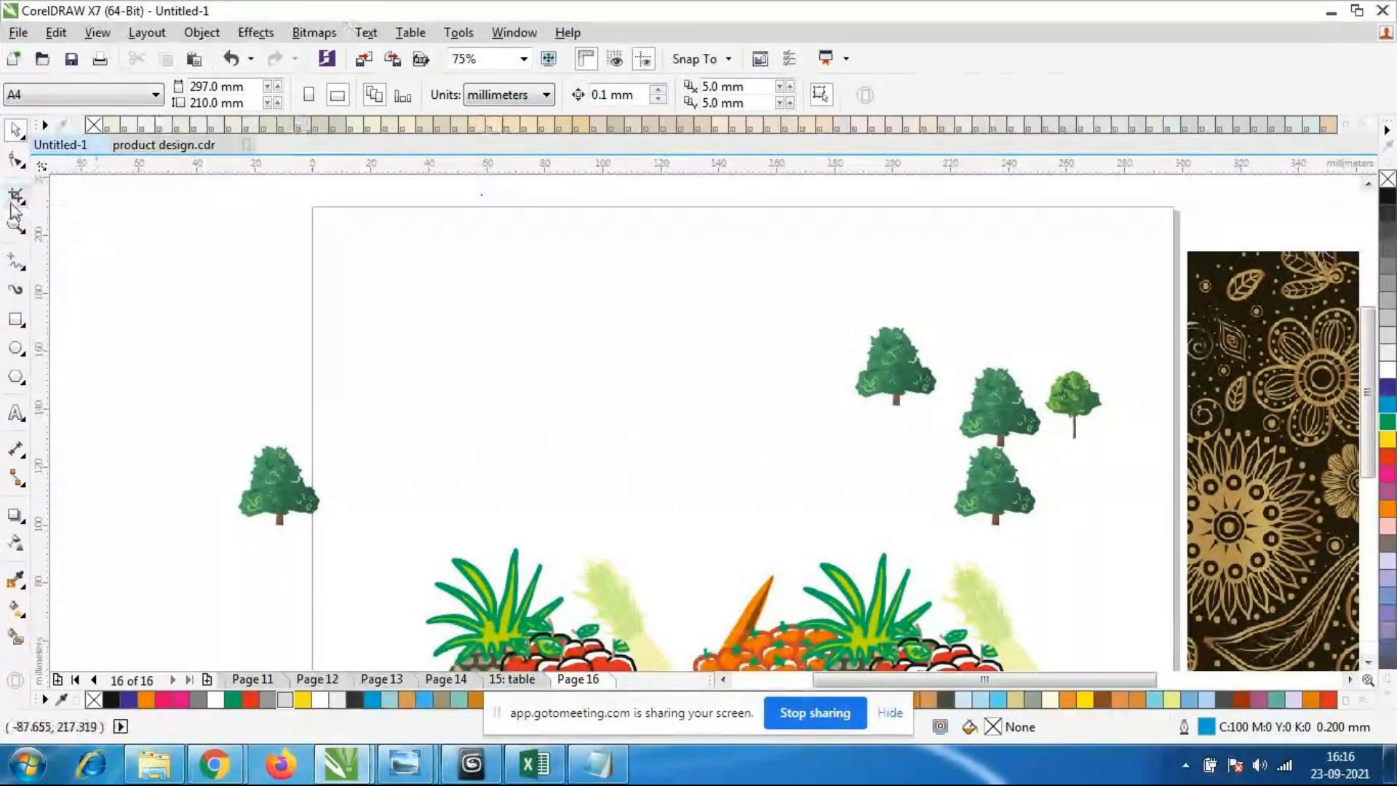
Spray a row of drink glasses above the fruit using the Food category's drinks pattern, and examine the glasses up close.
{"action": "left_click", "coordinate": [14, 291]}
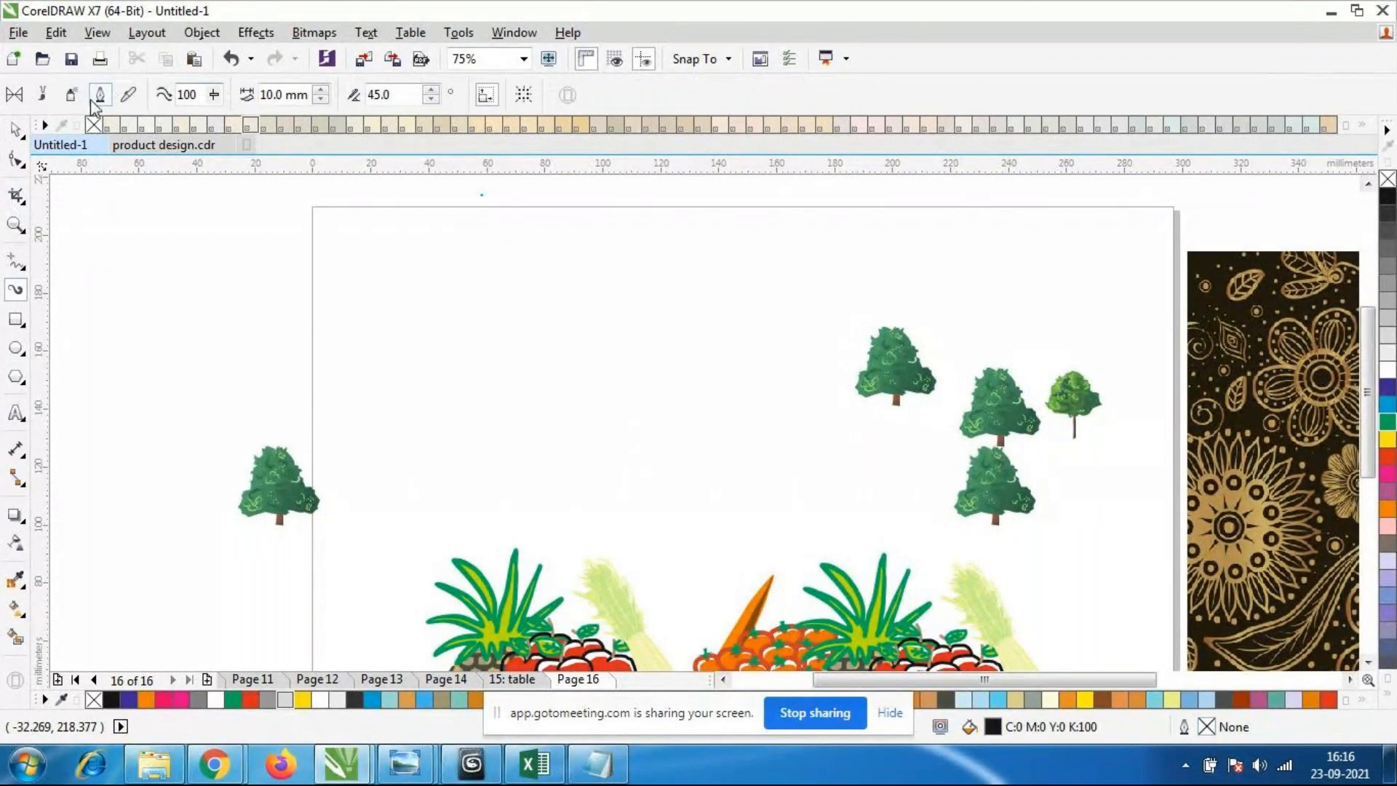
{"action": "left_click", "coordinate": [65, 96]}
{"action": "left_click", "coordinate": [251, 96]}
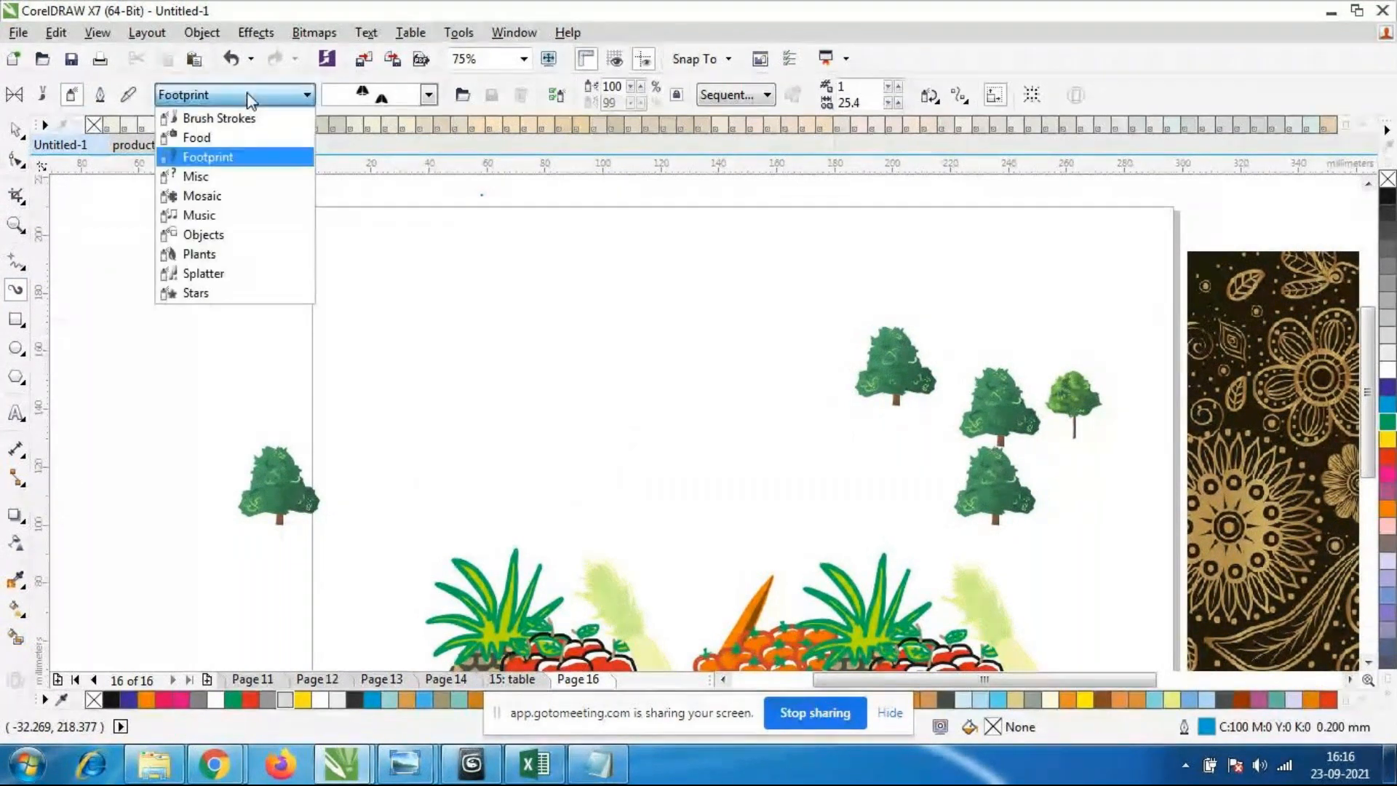
{"action": "left_click", "coordinate": [204, 138]}
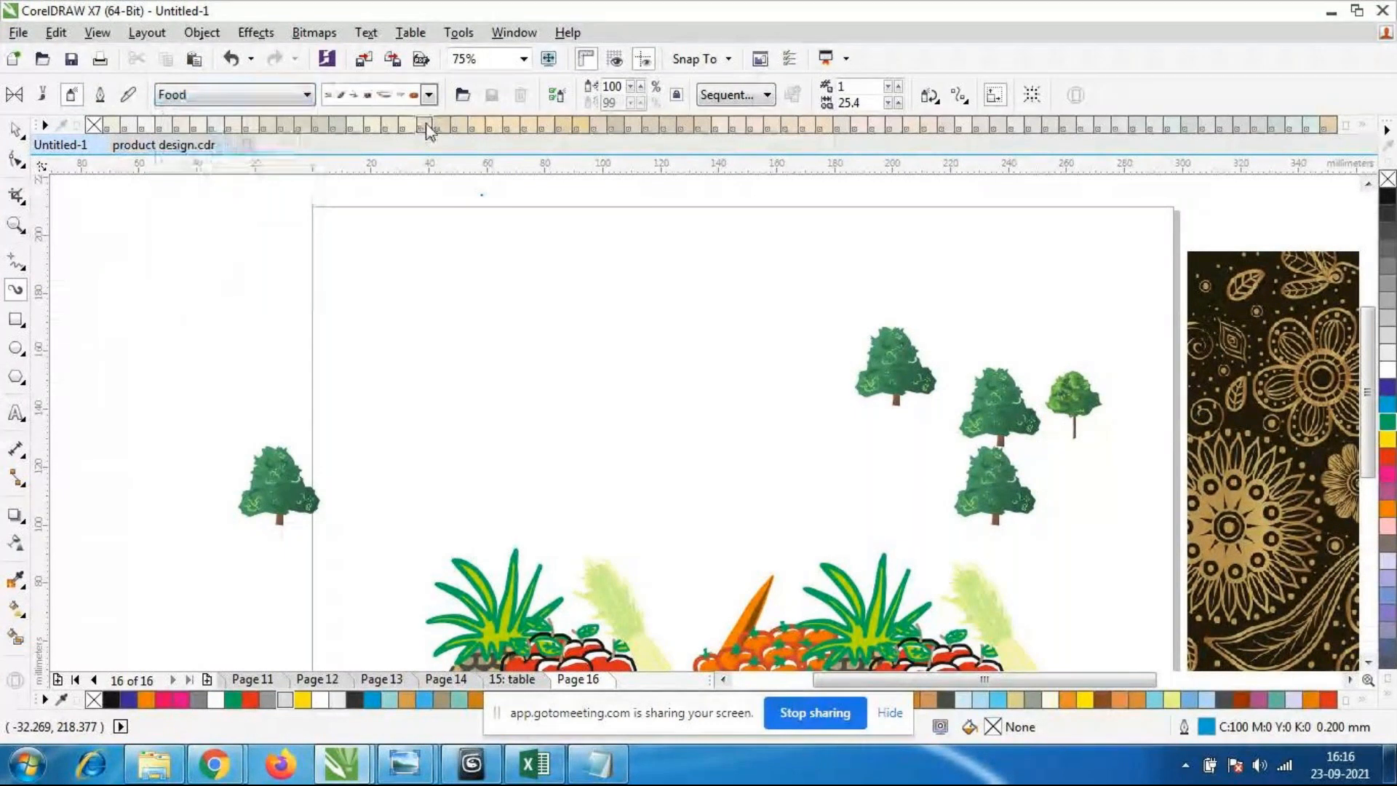
{"action": "left_click", "coordinate": [429, 95]}
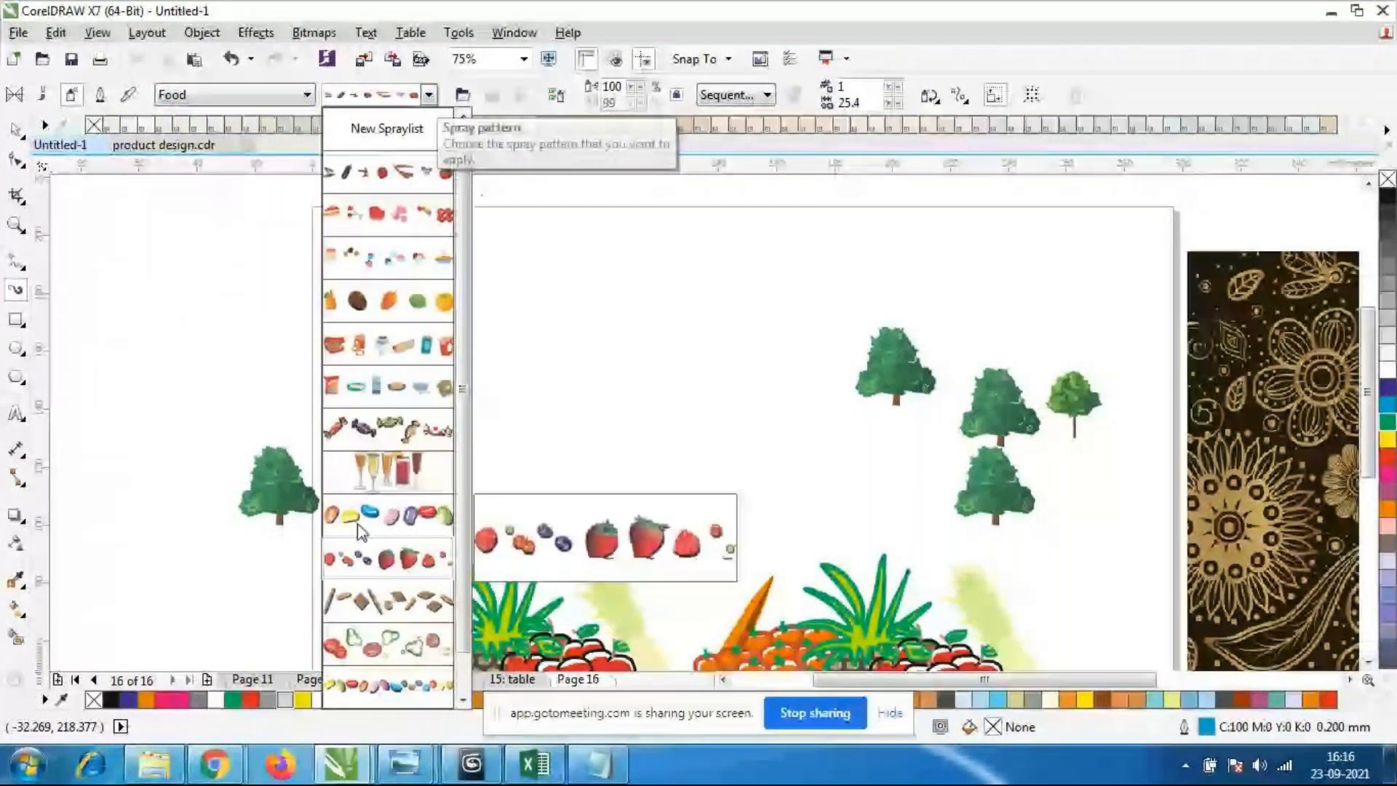
{"action": "left_click", "coordinate": [389, 484]}
{"action": "left_click_drag", "start_coordinate": [406, 484], "coordinate": [575, 517]}
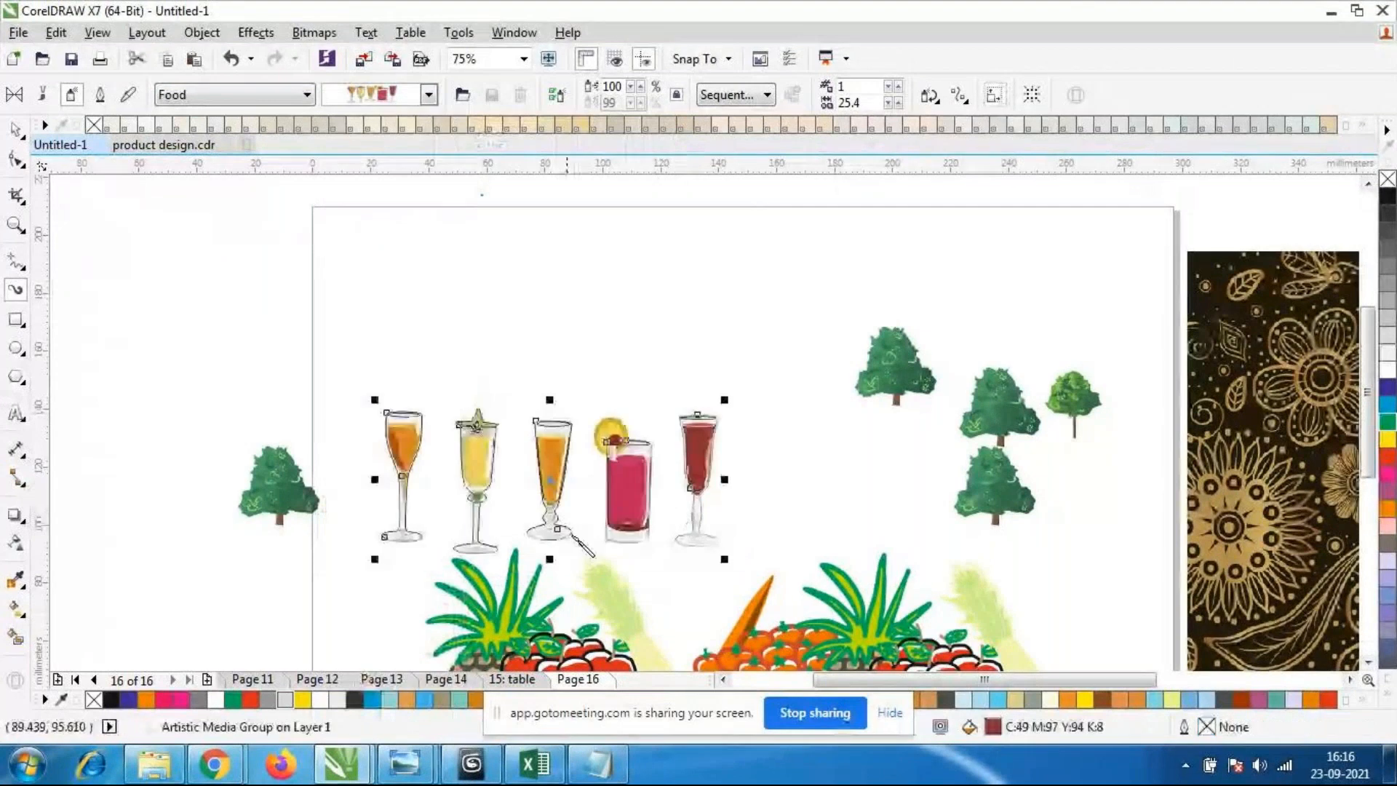
{"action": "scroll", "coordinate": [575, 518], "scroll_direction": "up", "scroll_amount": 2}
{"action": "scroll", "coordinate": [730, 483], "scroll_direction": "down", "scroll_amount": 1}
{"action": "scroll", "coordinate": [740, 492], "scroll_direction": "up", "scroll_amount": 1}
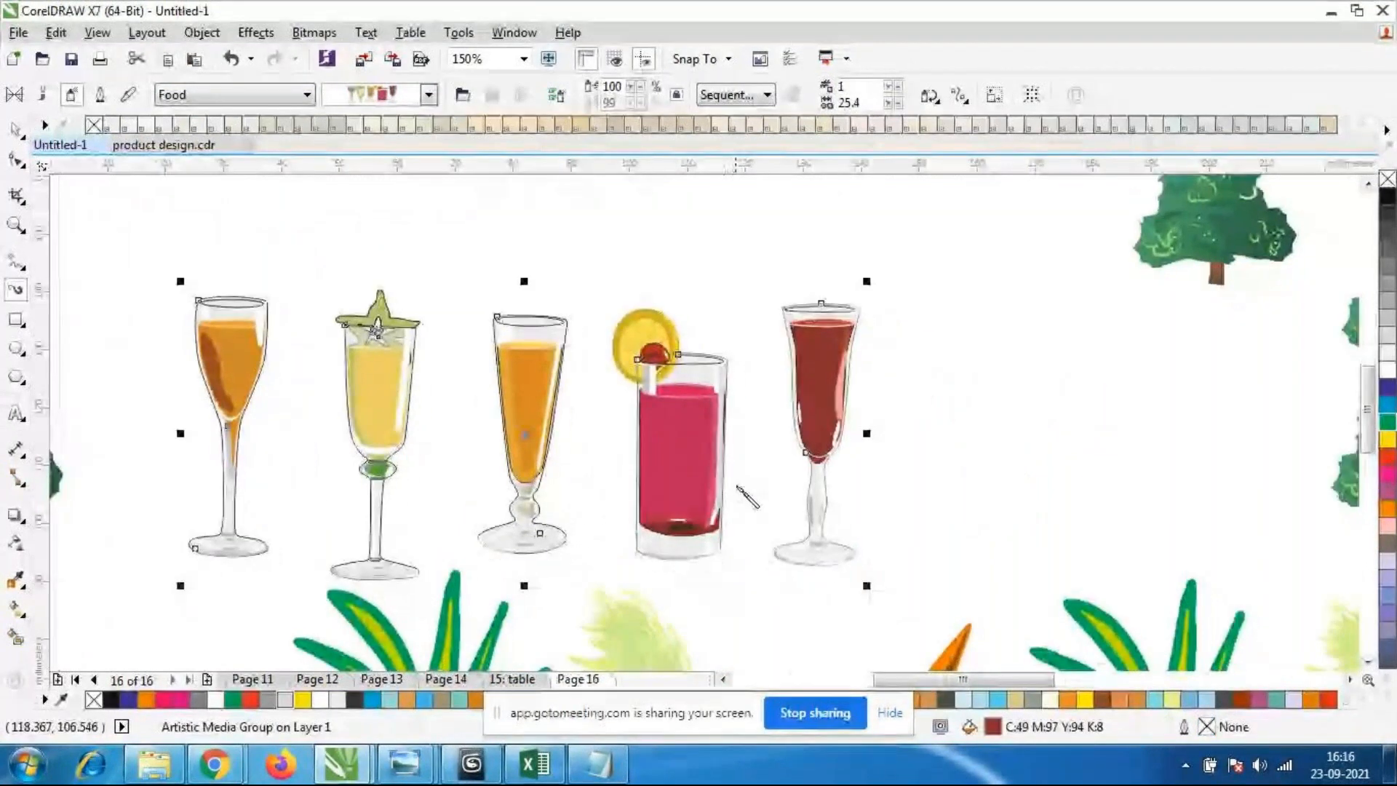
{"action": "scroll", "coordinate": [740, 483], "scroll_direction": "up", "scroll_amount": 2}
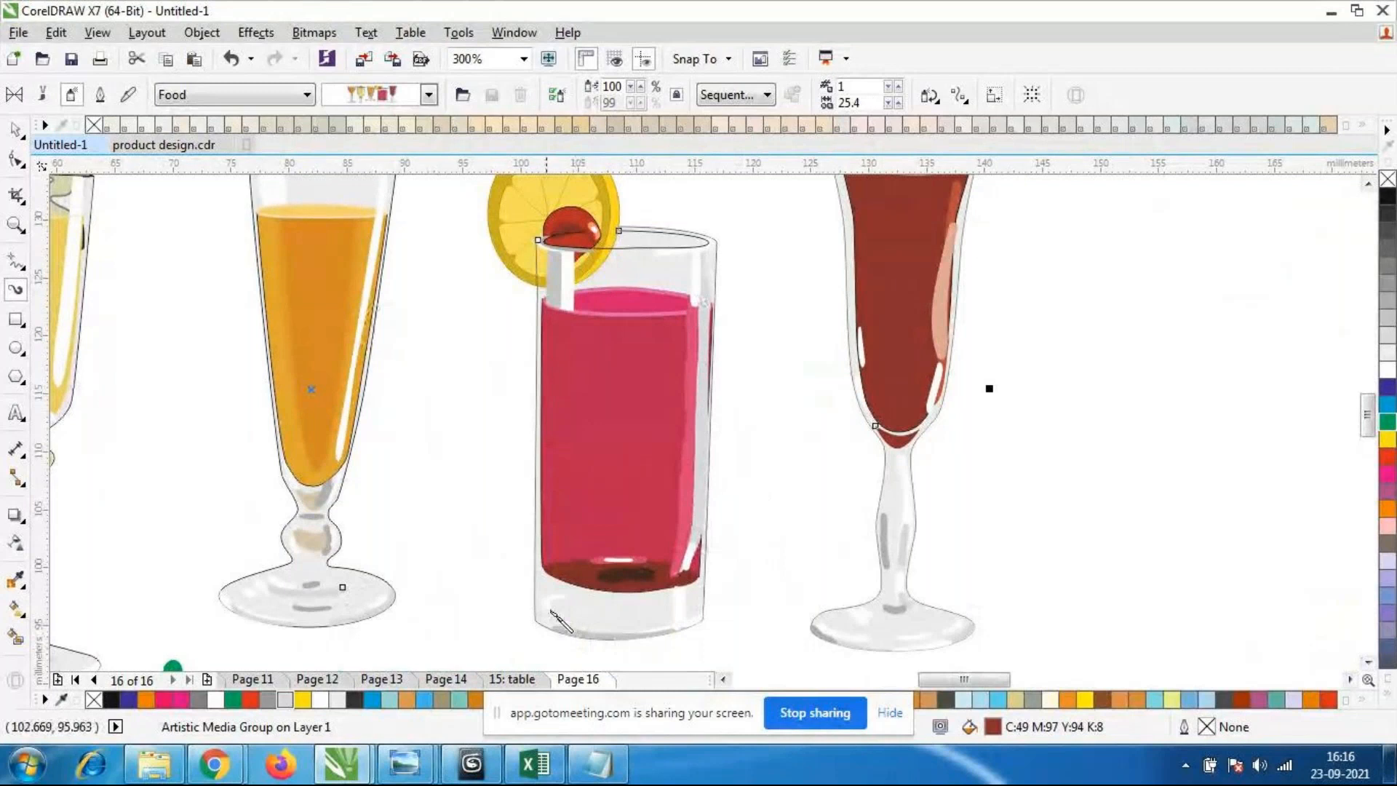
Go back through the document pages to Page 12 and look over its holiday travel poster.
{"action": "left_click", "coordinate": [439, 681]}
{"action": "left_click", "coordinate": [382, 679]}
{"action": "left_click", "coordinate": [318, 679]}
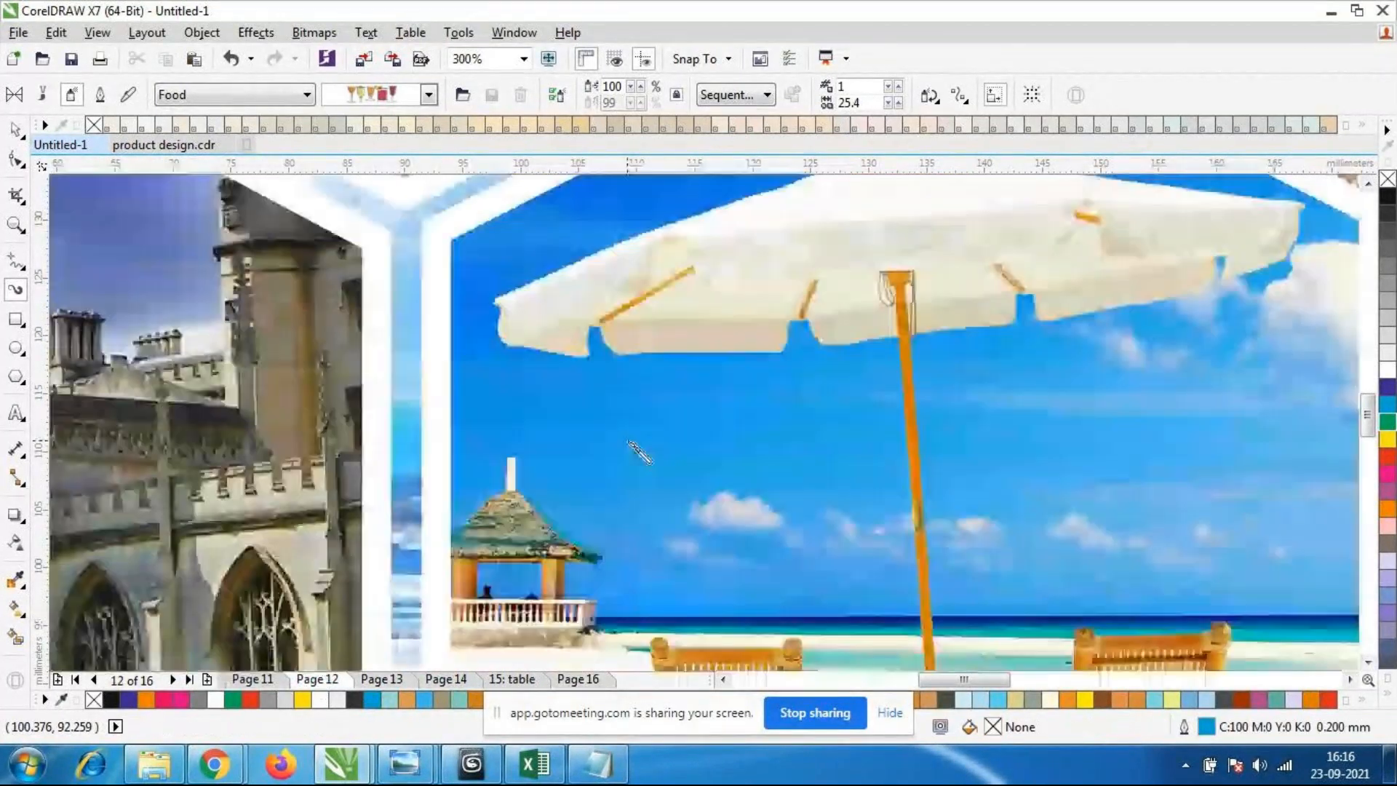
{"action": "scroll", "coordinate": [639, 451], "scroll_direction": "down", "scroll_amount": 3}
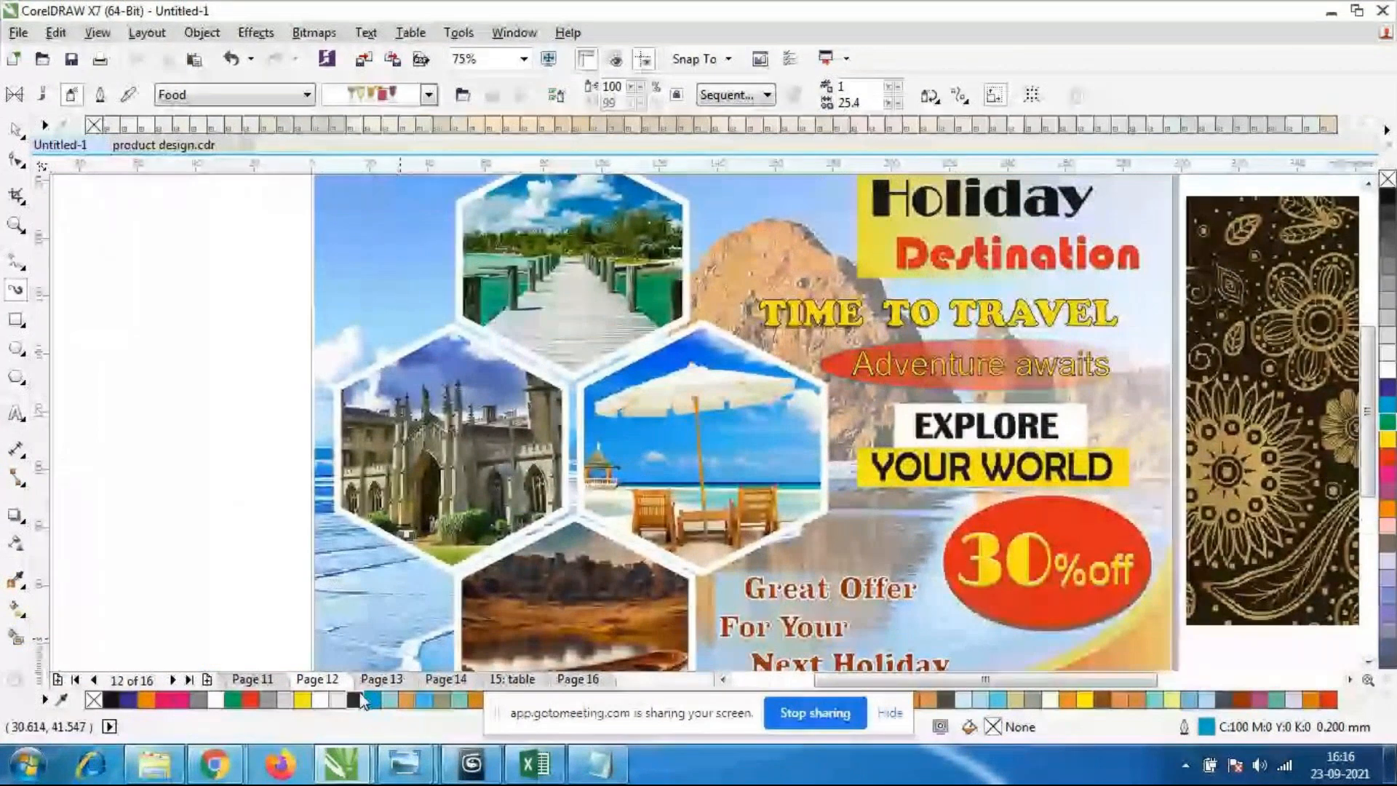
Look through Page 13, Page 14, the table page, Page 16 and Page 11, and return to the poster on Page 12.
{"action": "left_click", "coordinate": [386, 679]}
{"action": "scroll", "coordinate": [696, 467], "scroll_direction": "down", "scroll_amount": 2}
{"action": "scroll", "coordinate": [713, 507], "scroll_direction": "up", "scroll_amount": 1}
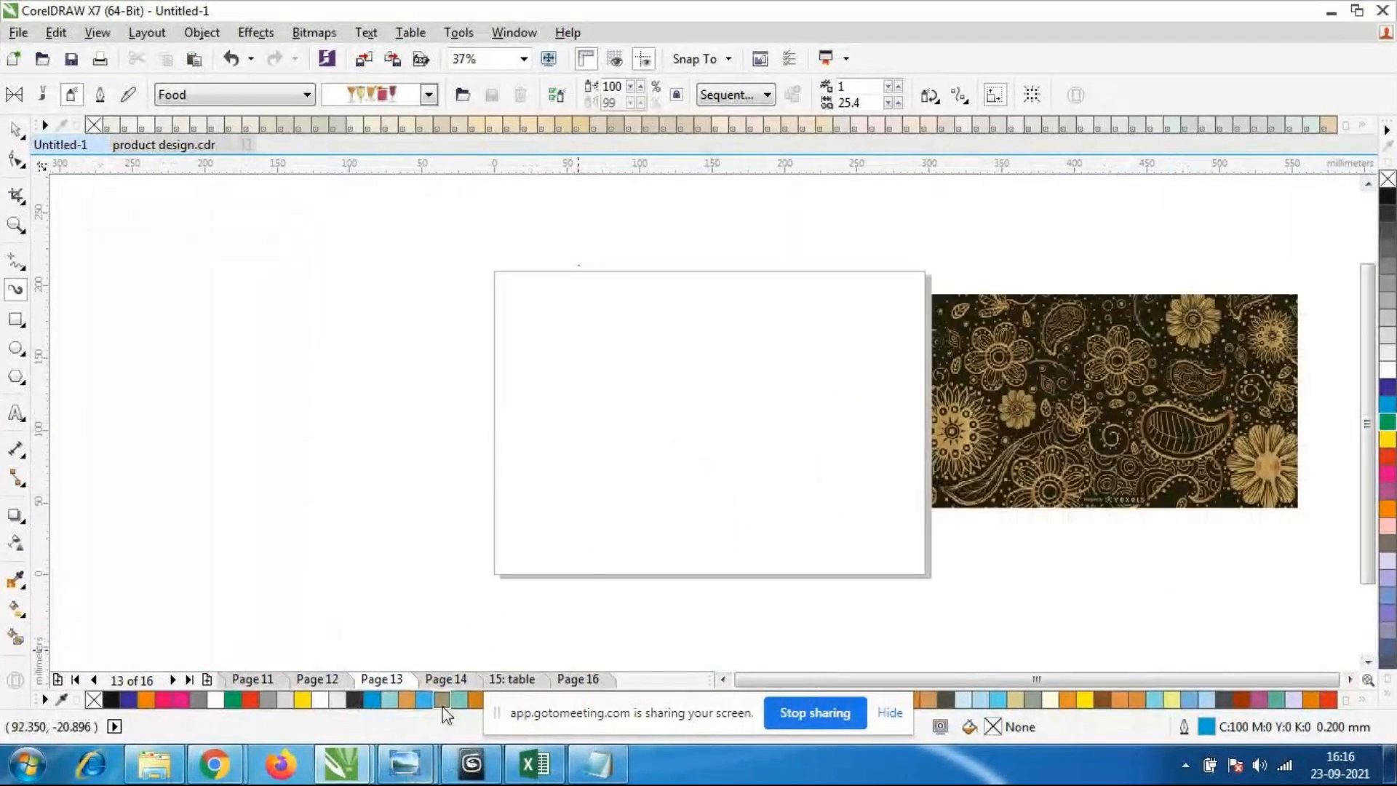
{"action": "left_click", "coordinate": [446, 678]}
{"action": "left_click", "coordinate": [512, 679]}
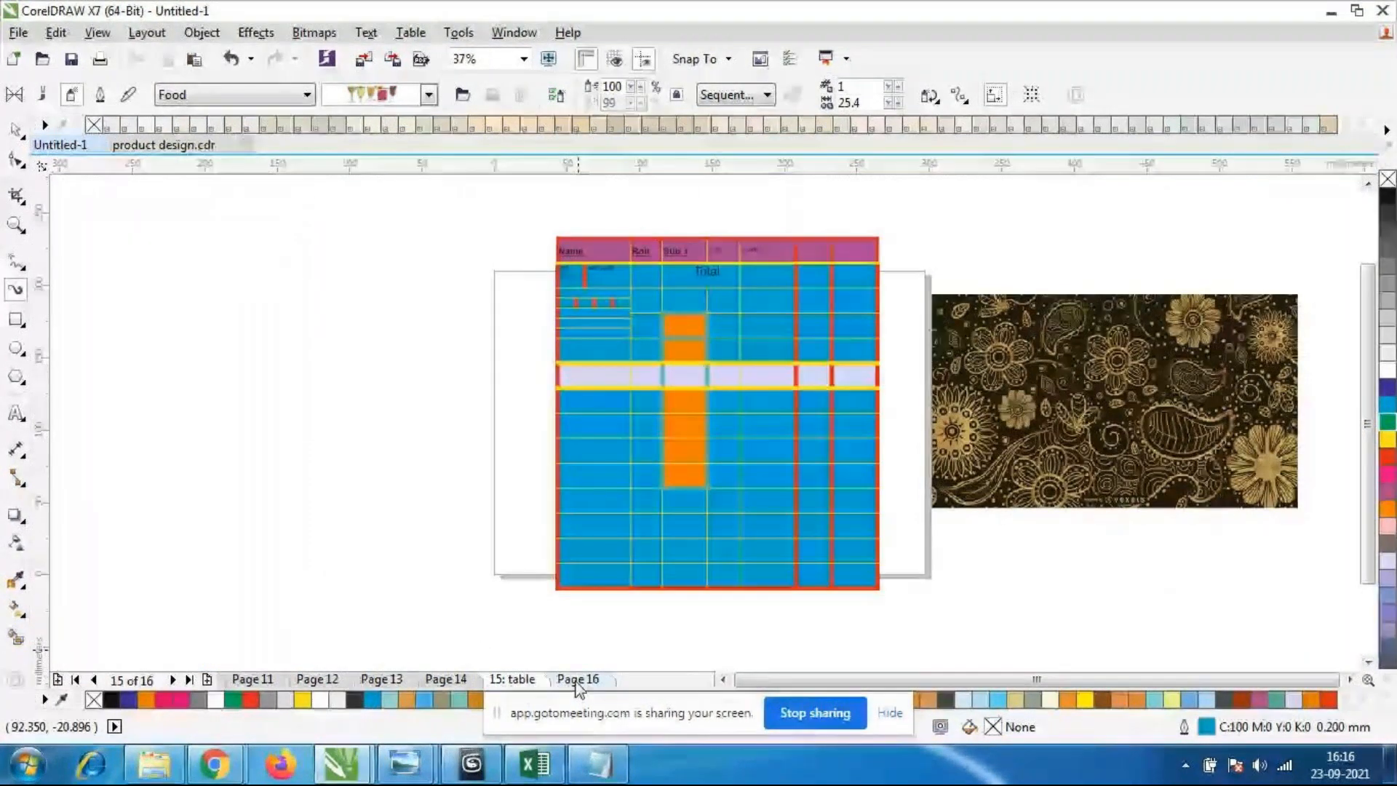
{"action": "left_click", "coordinate": [580, 678]}
{"action": "left_click", "coordinate": [253, 679]}
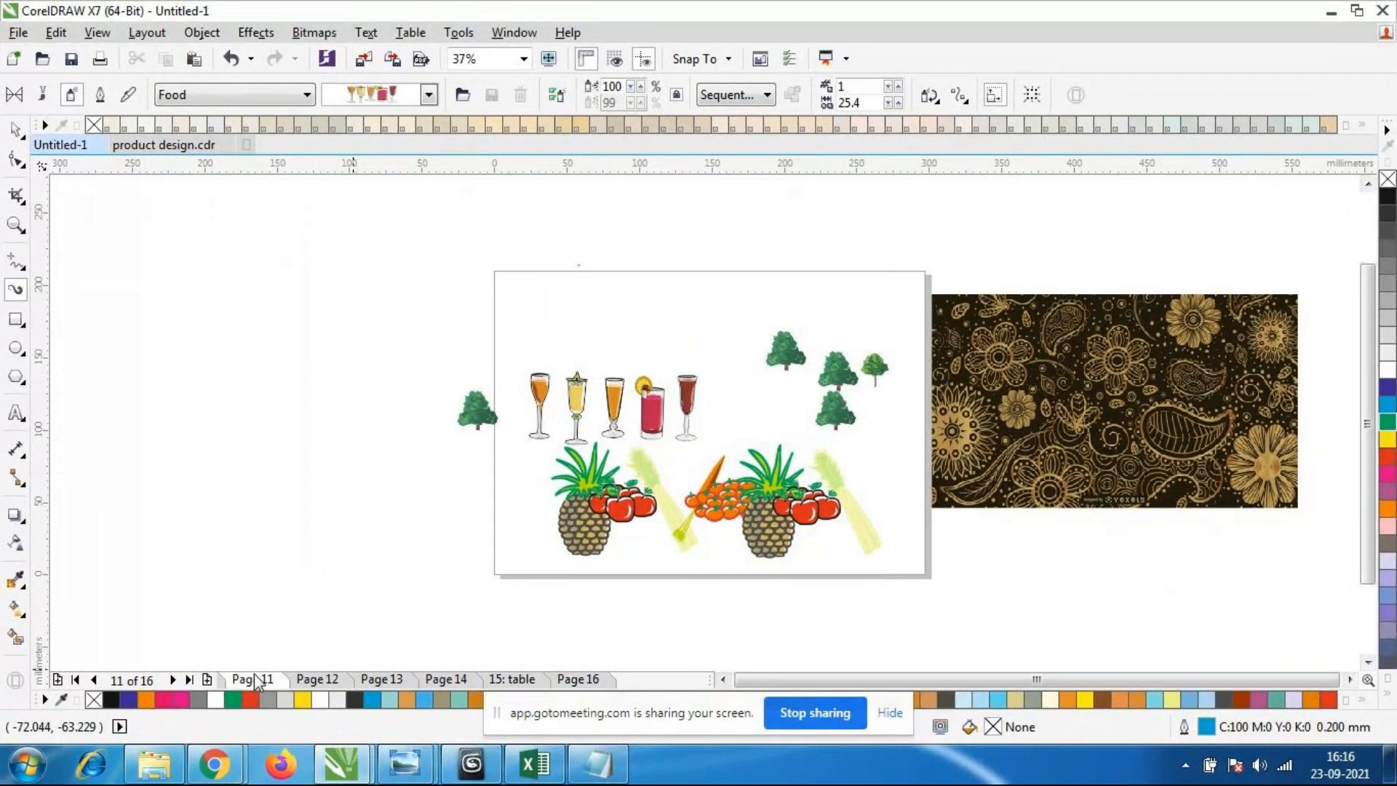
{"action": "left_click", "coordinate": [318, 679]}
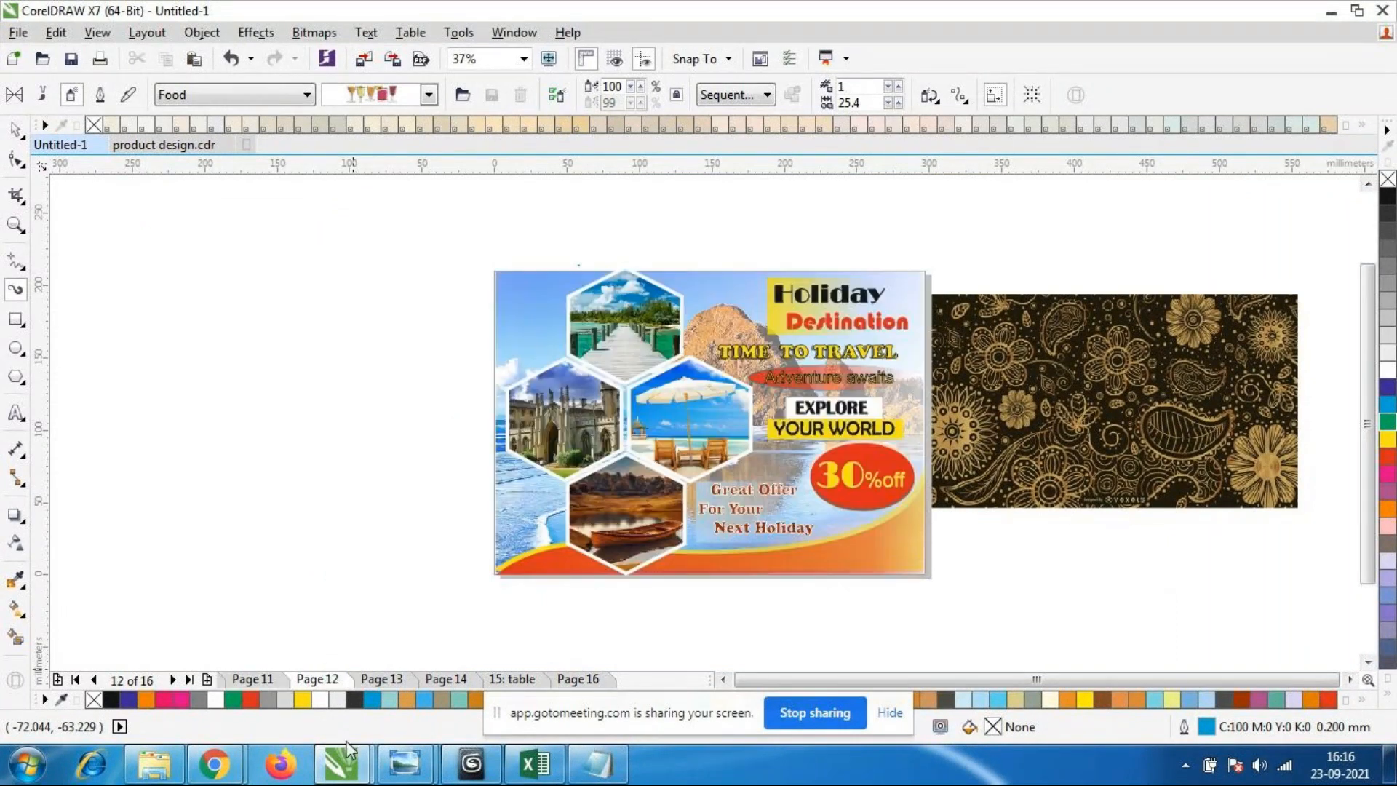
Switch to the product design.cdr document and examine the blue-lidded coffee cup on its page up close.
{"action": "mouse_move", "coordinate": [340, 764]}
{"action": "left_click", "coordinate": [432, 668]}
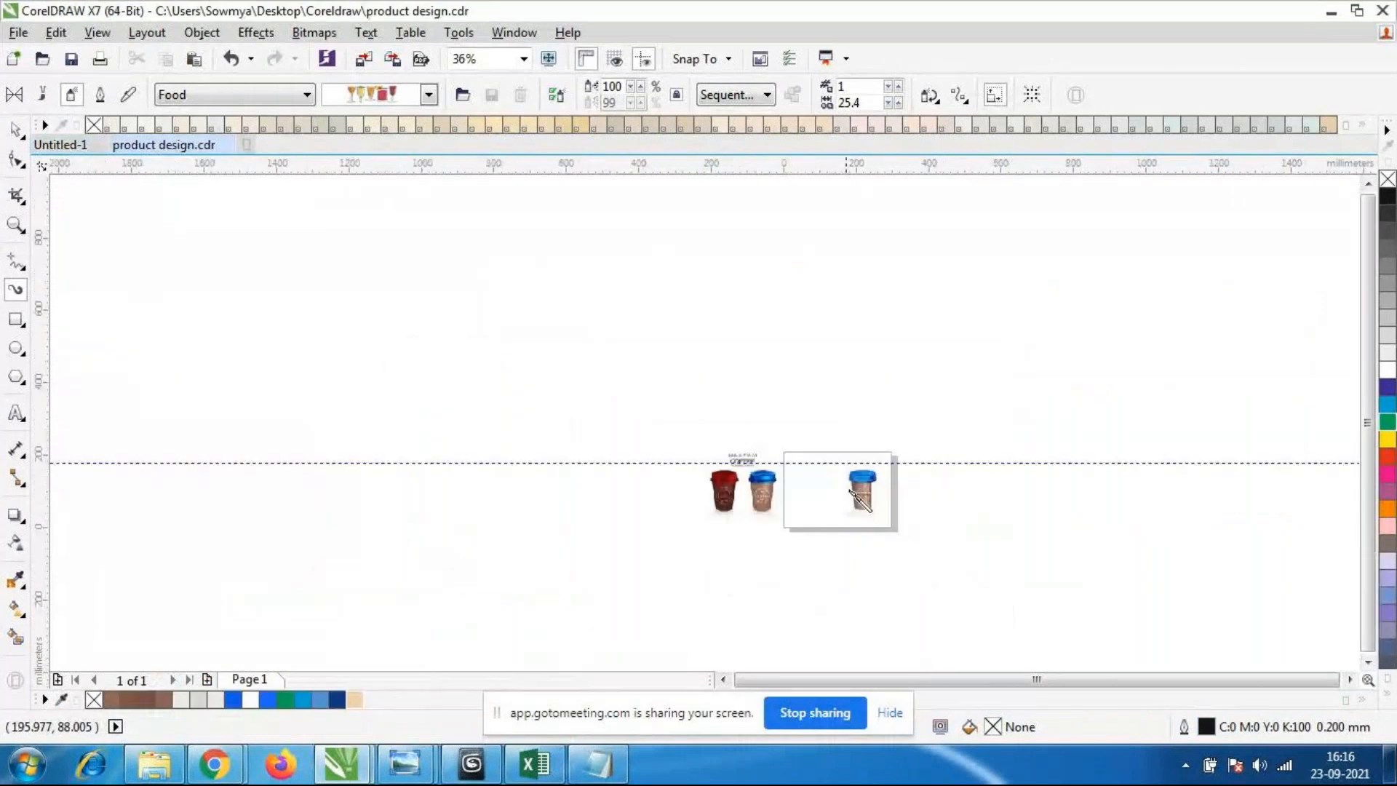
{"action": "scroll", "coordinate": [820, 552], "scroll_direction": "up", "scroll_amount": 2}
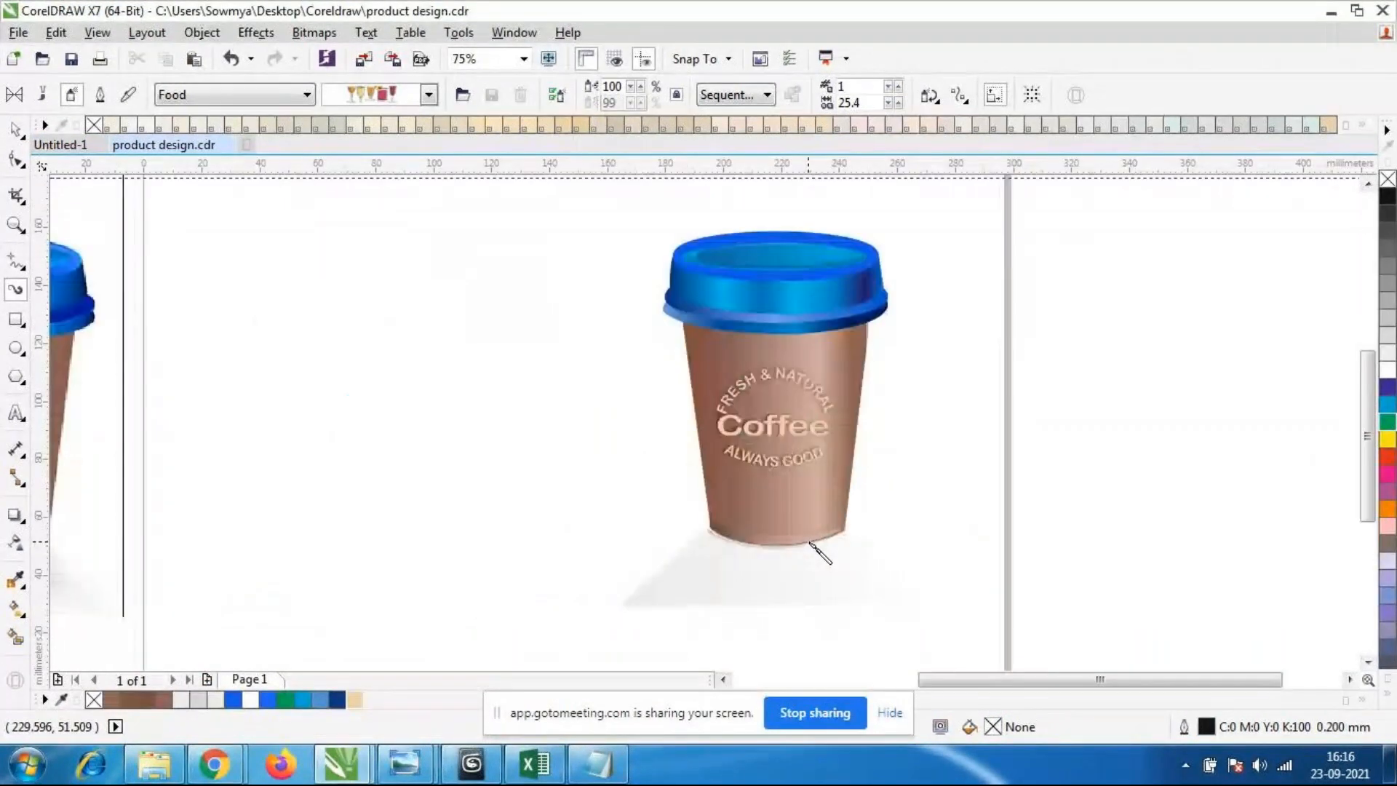
{"action": "scroll", "coordinate": [873, 382], "scroll_direction": "up", "scroll_amount": 1}
{"action": "scroll", "coordinate": [880, 386], "scroll_direction": "down", "scroll_amount": 1}
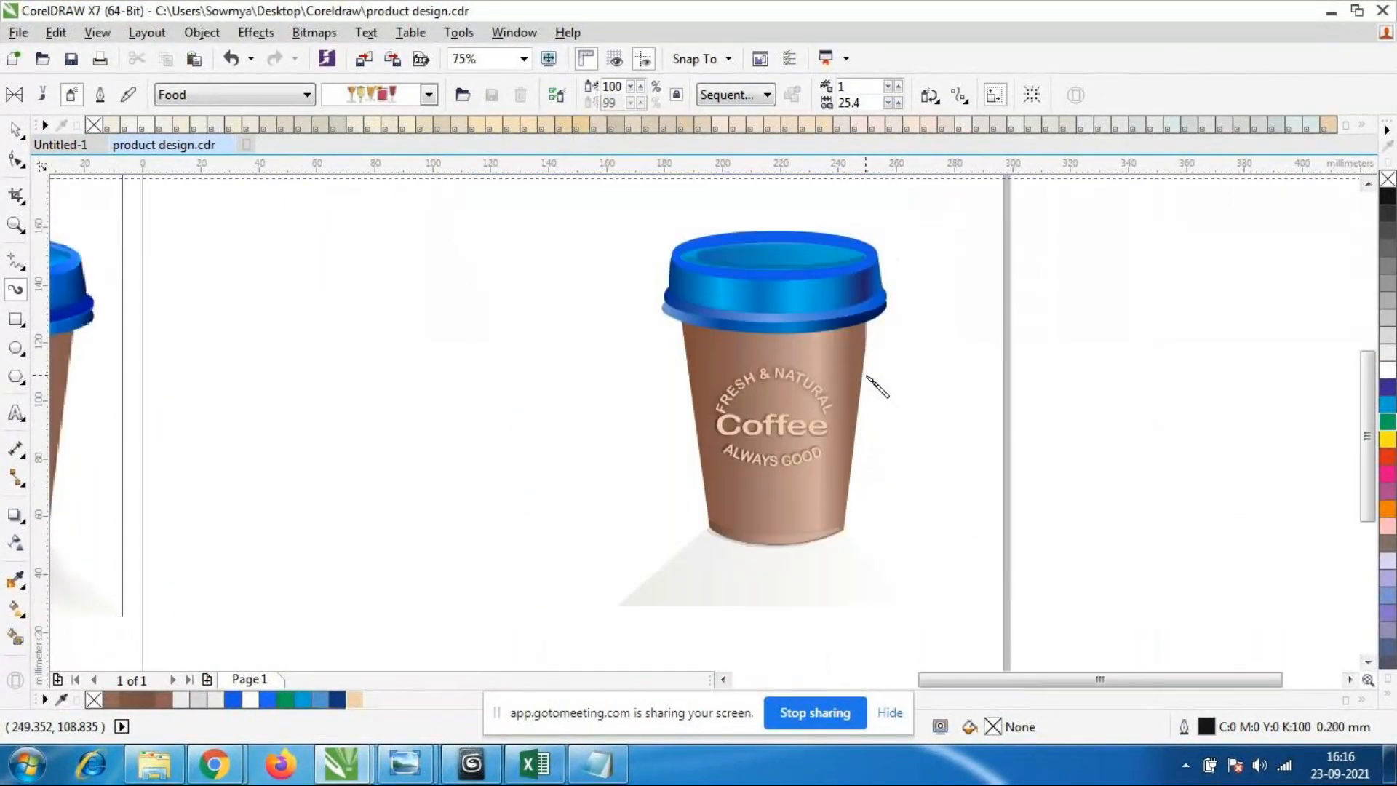
{"action": "scroll", "coordinate": [889, 396], "scroll_direction": "down", "scroll_amount": 1}
{"action": "scroll", "coordinate": [894, 399], "scroll_direction": "up", "scroll_amount": 1}
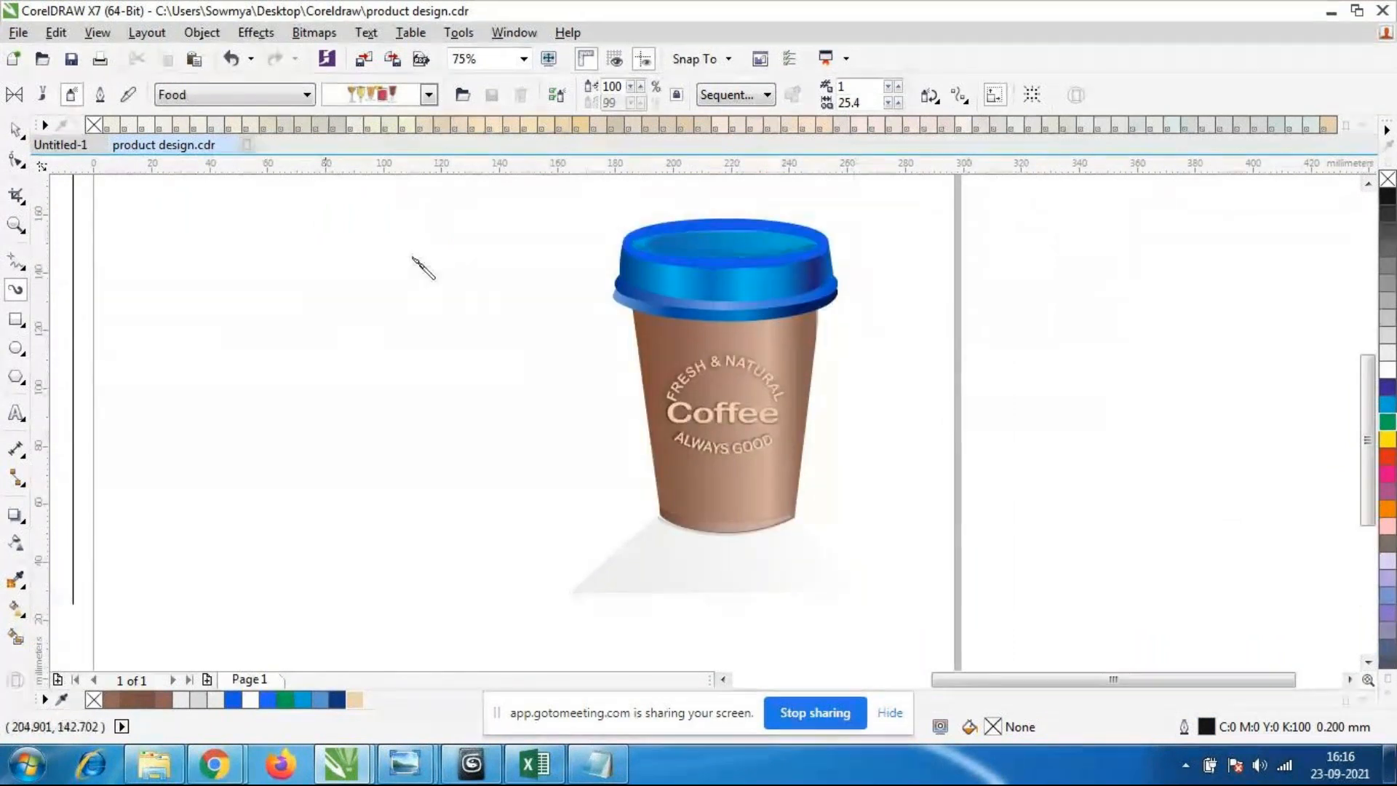
Spray a pear and a lime beside the coffee cup using the Food category's fruit pattern, deleting the first trial stroke.
{"action": "left_click", "coordinate": [428, 95]}
{"action": "left_click", "coordinate": [404, 305]}
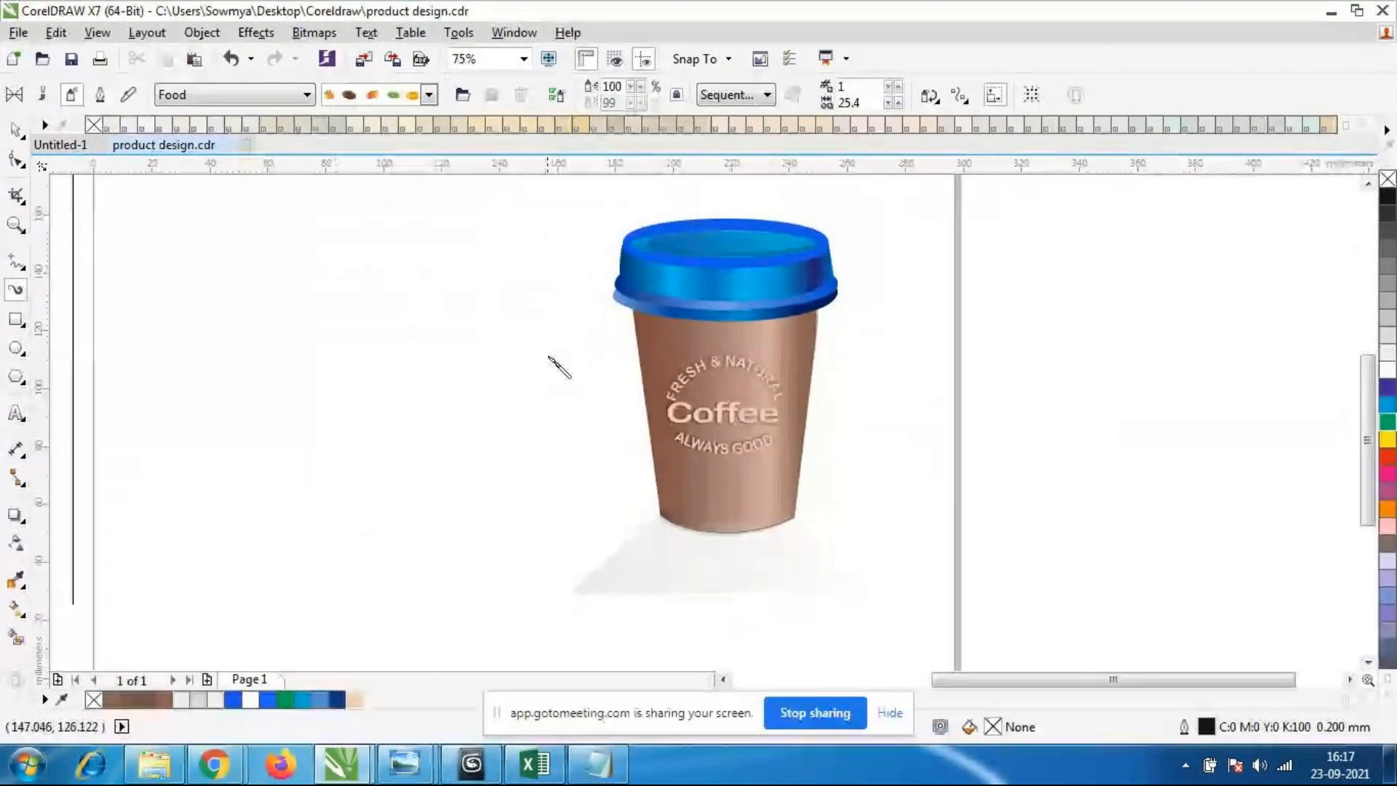
{"action": "scroll", "coordinate": [561, 378], "scroll_direction": "down", "scroll_amount": 1}
{"action": "scroll", "coordinate": [564, 396], "scroll_direction": "up", "scroll_amount": 1}
{"action": "mouse_move", "coordinate": [400, 494]}
{"action": "left_mouse_down"}
{"action": "mouse_move", "coordinate": [555, 517]}
{"action": "mouse_move", "coordinate": [582, 539]}
{"action": "left_mouse_up"}
{"action": "key", "text": "Delete"}
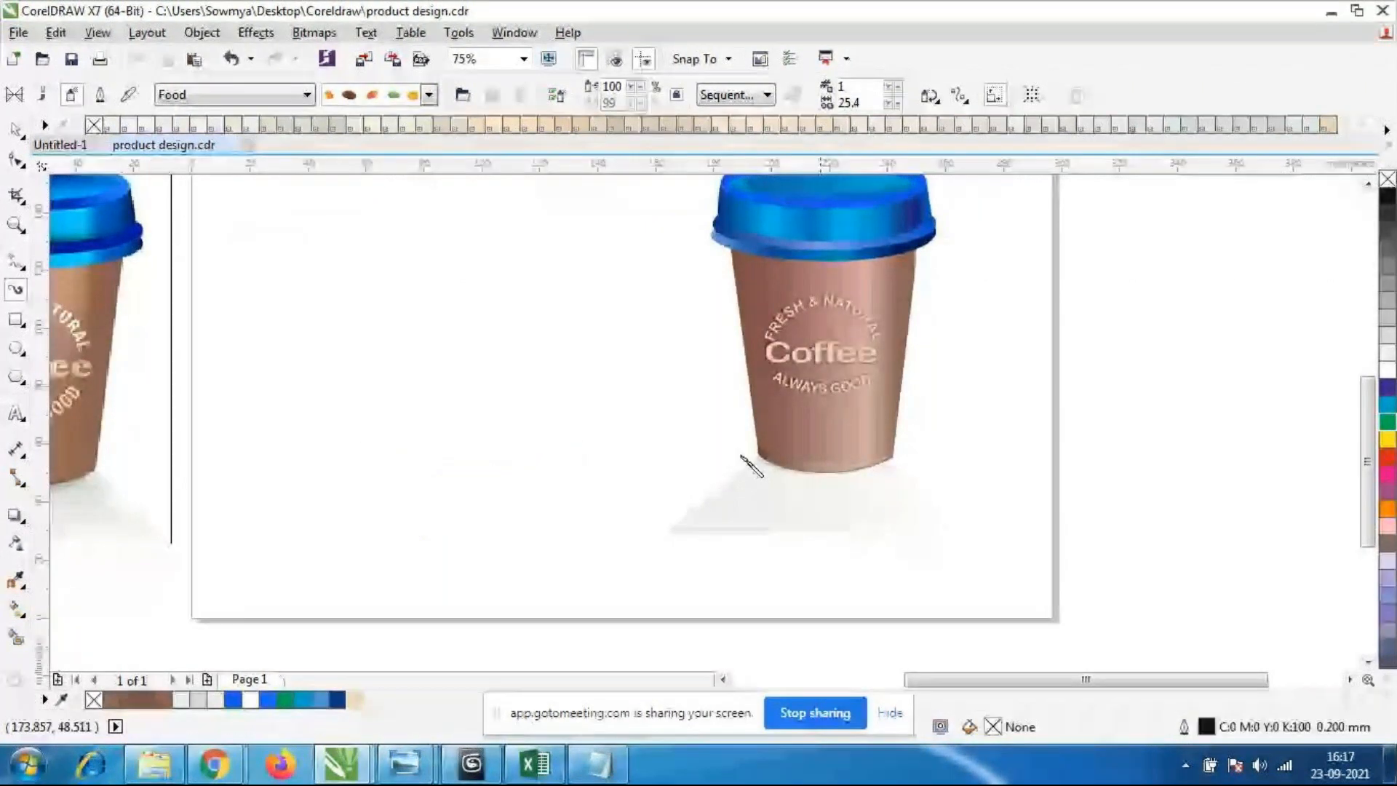
{"action": "left_click_drag", "start_coordinate": [1013, 415], "coordinate": [969, 474]}
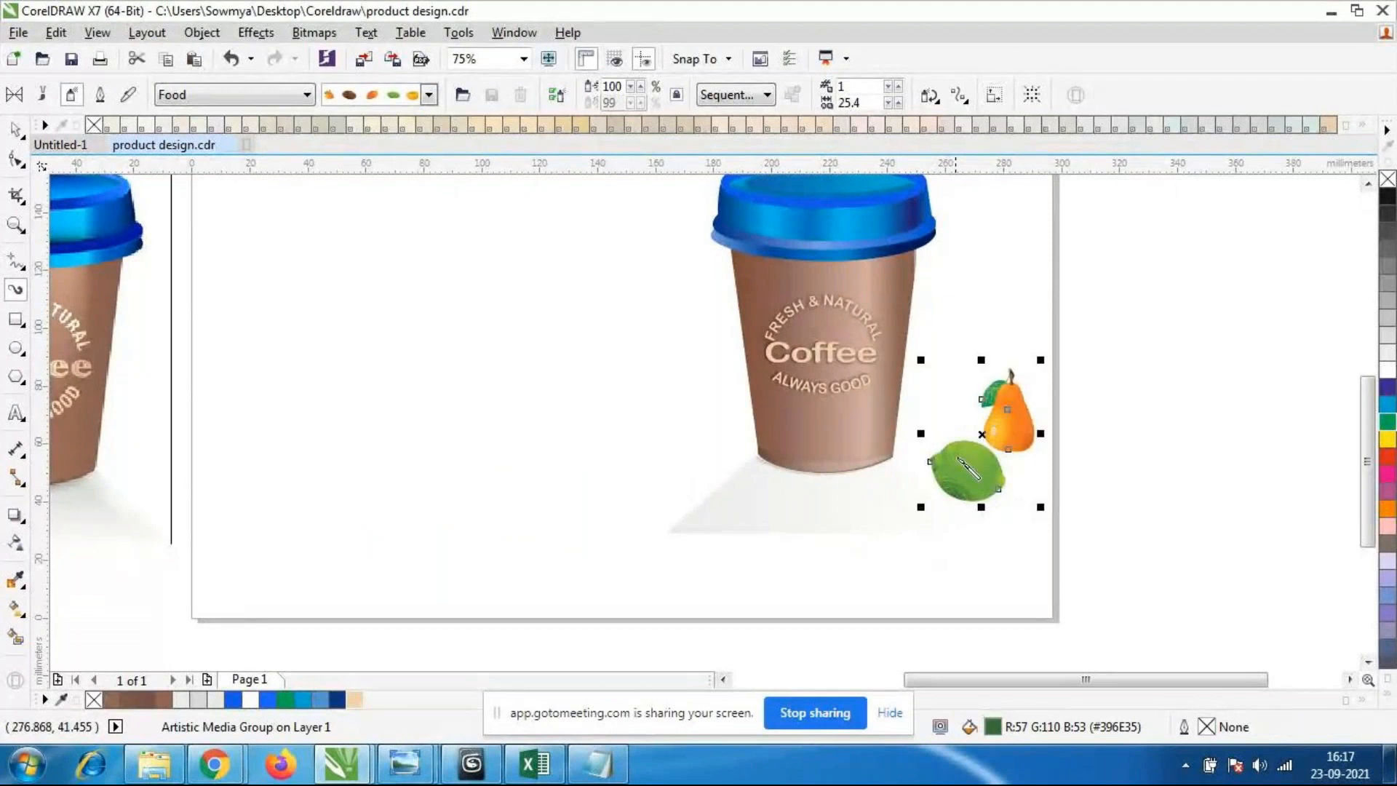
Change the sprayed fruit group beside the cup to the Food category's fast-food pattern with burgers and drink cans.
{"action": "scroll", "coordinate": [844, 360], "scroll_direction": "down", "scroll_amount": 1}
{"action": "scroll", "coordinate": [749, 211], "scroll_direction": "up", "scroll_amount": 2}
{"action": "scroll", "coordinate": [786, 209], "scroll_direction": "down", "scroll_amount": 3}
{"action": "scroll", "coordinate": [844, 196], "scroll_direction": "up", "scroll_amount": 1}
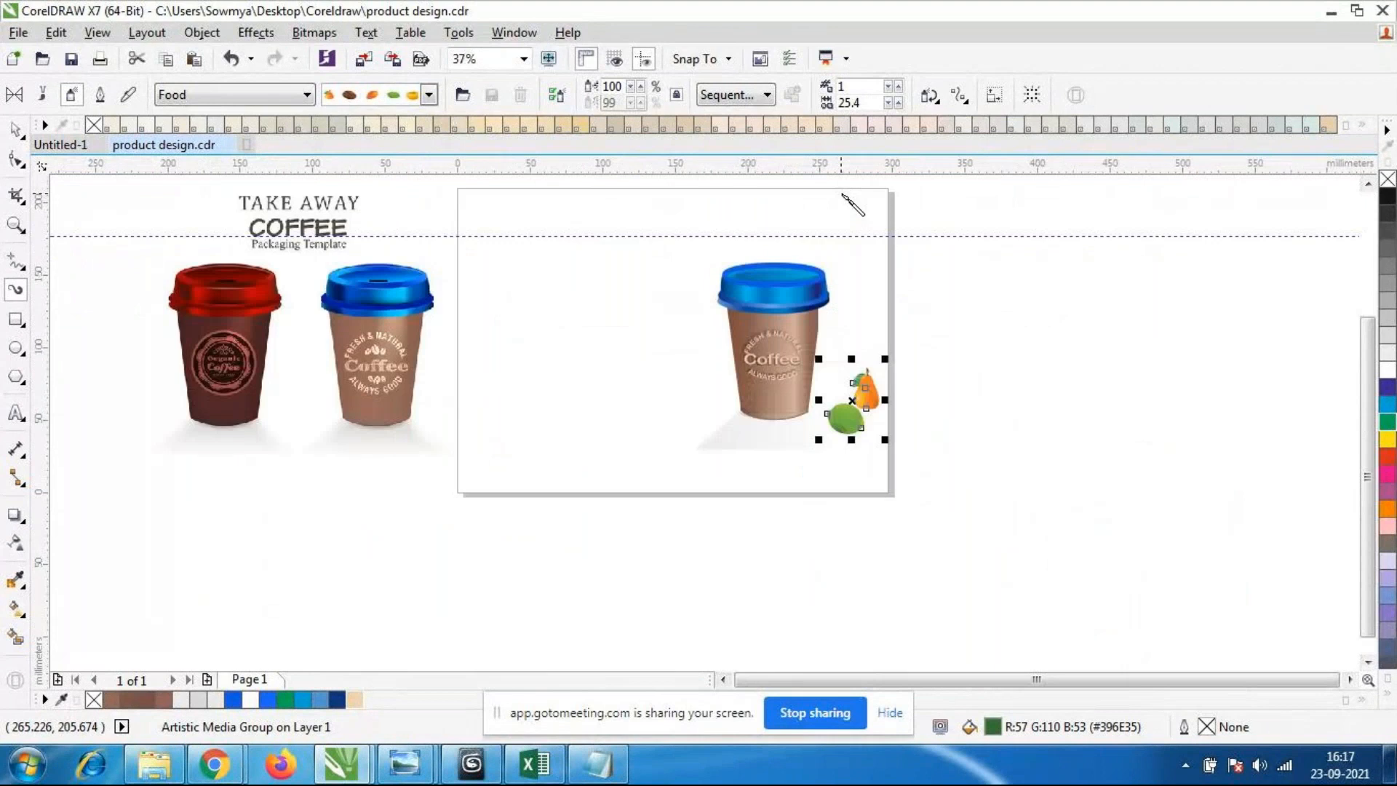
{"action": "scroll", "coordinate": [844, 197], "scroll_direction": "up", "scroll_amount": 1}
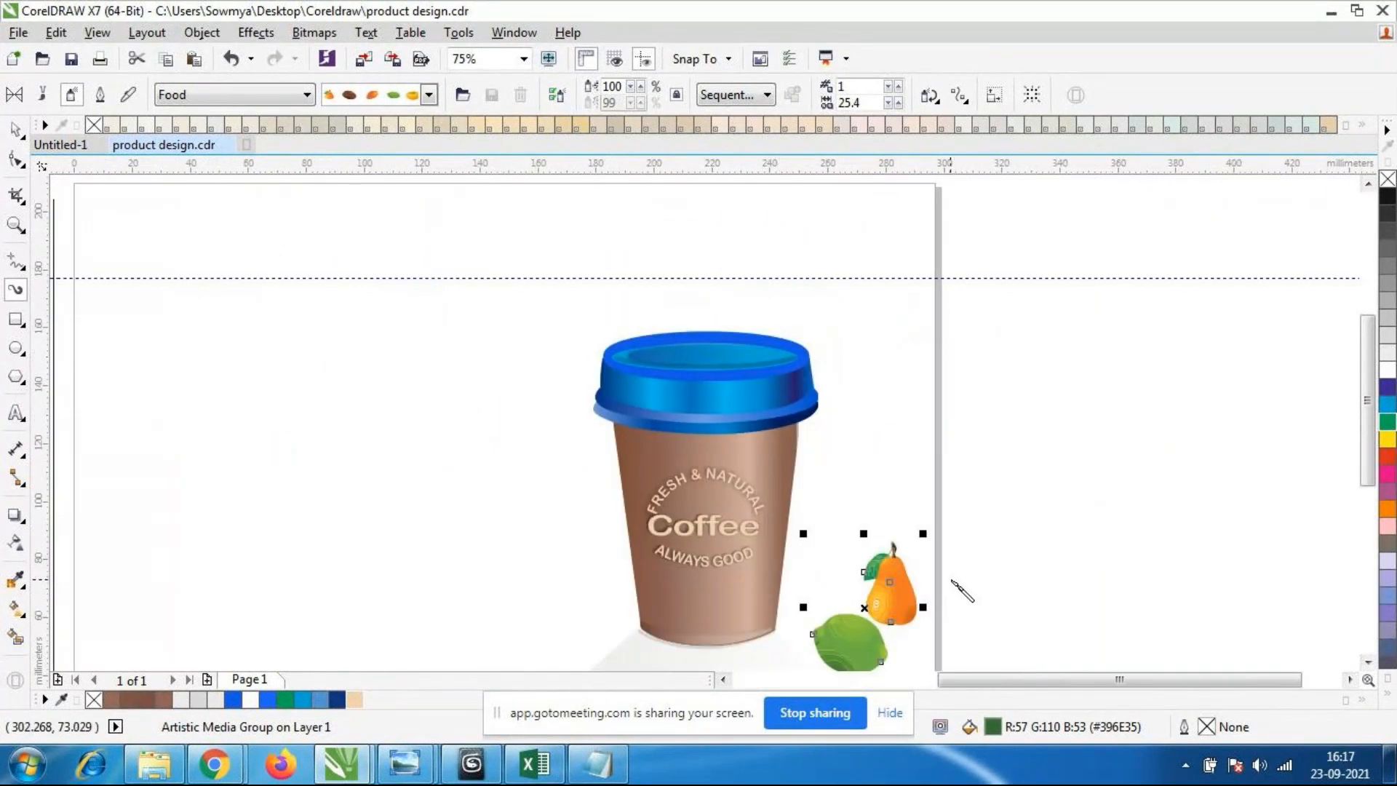
{"action": "left_click", "coordinate": [429, 94]}
{"action": "right_click", "coordinate": [430, 100]}
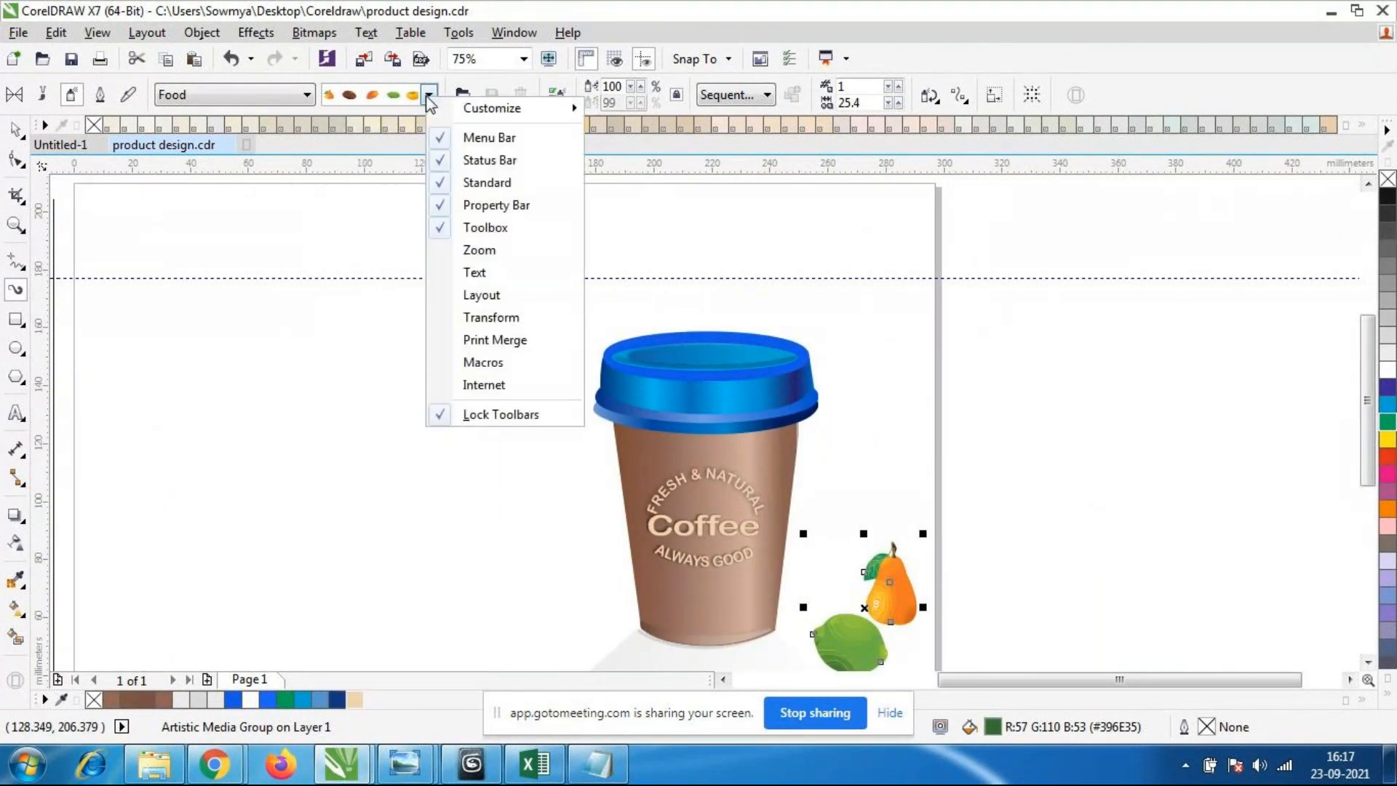
{"action": "left_click", "coordinate": [430, 99]}
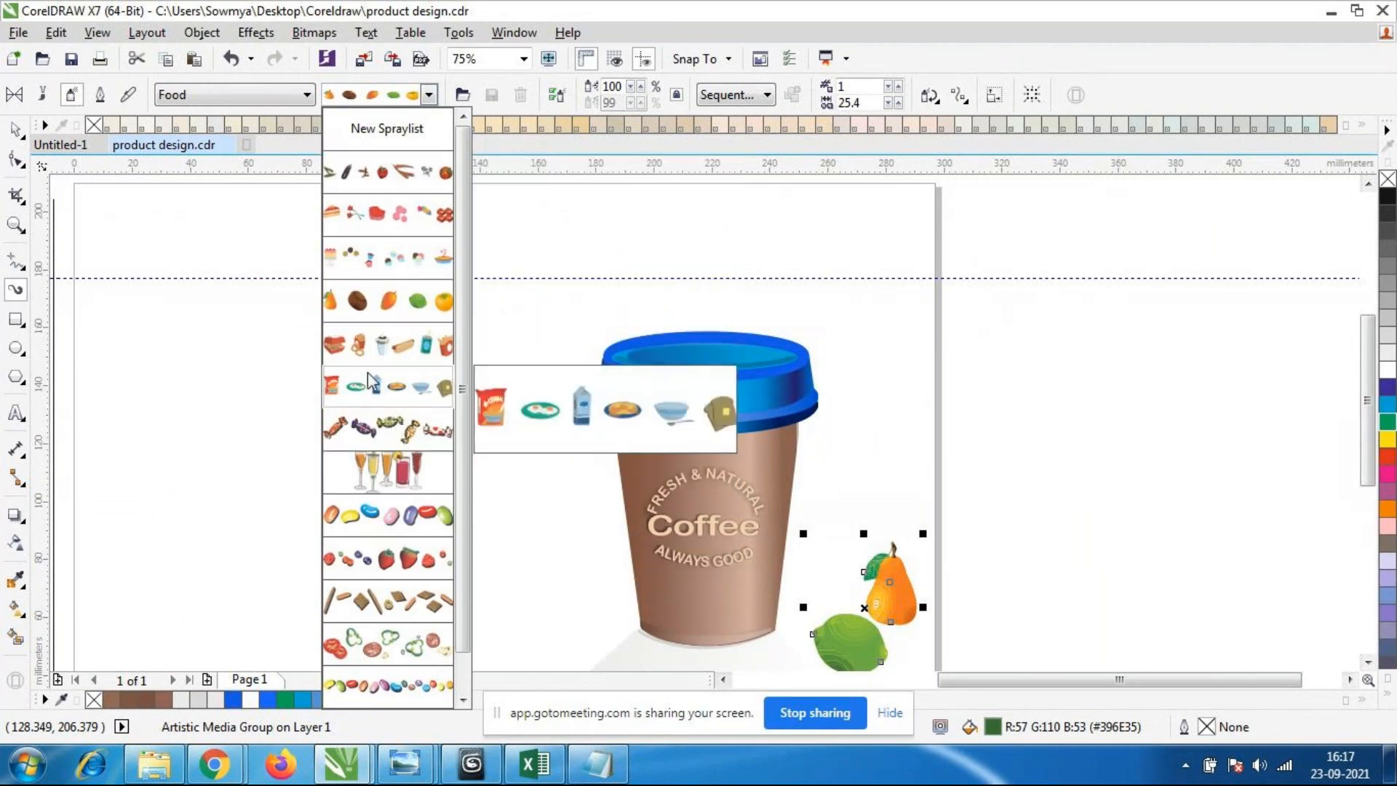
{"action": "left_click", "coordinate": [368, 343]}
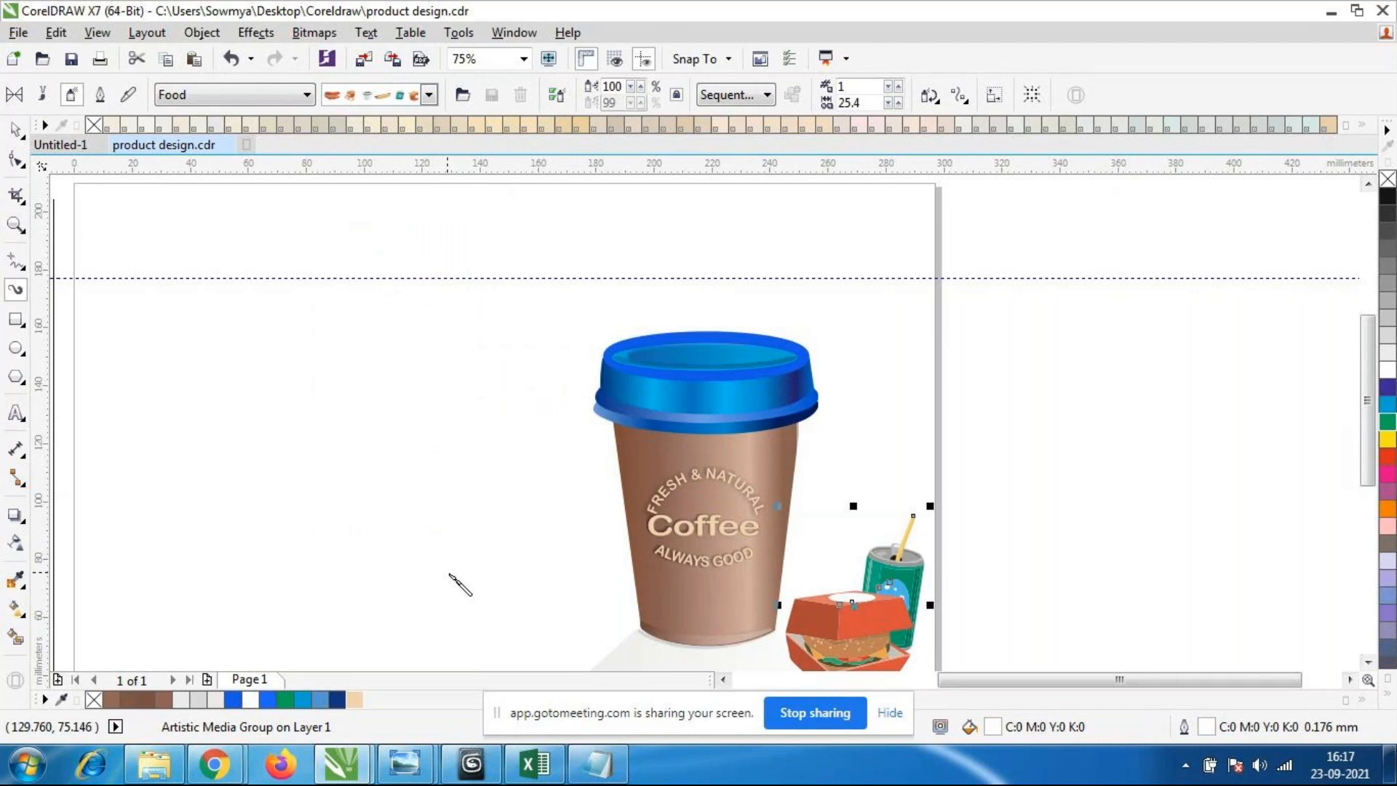
Move the burger and drink can group to the other side of the coffee cup, over the empty page area.
{"action": "scroll", "coordinate": [902, 523], "scroll_direction": "down", "scroll_amount": 1}
{"action": "scroll", "coordinate": [909, 517], "scroll_direction": "up", "scroll_amount": 1}
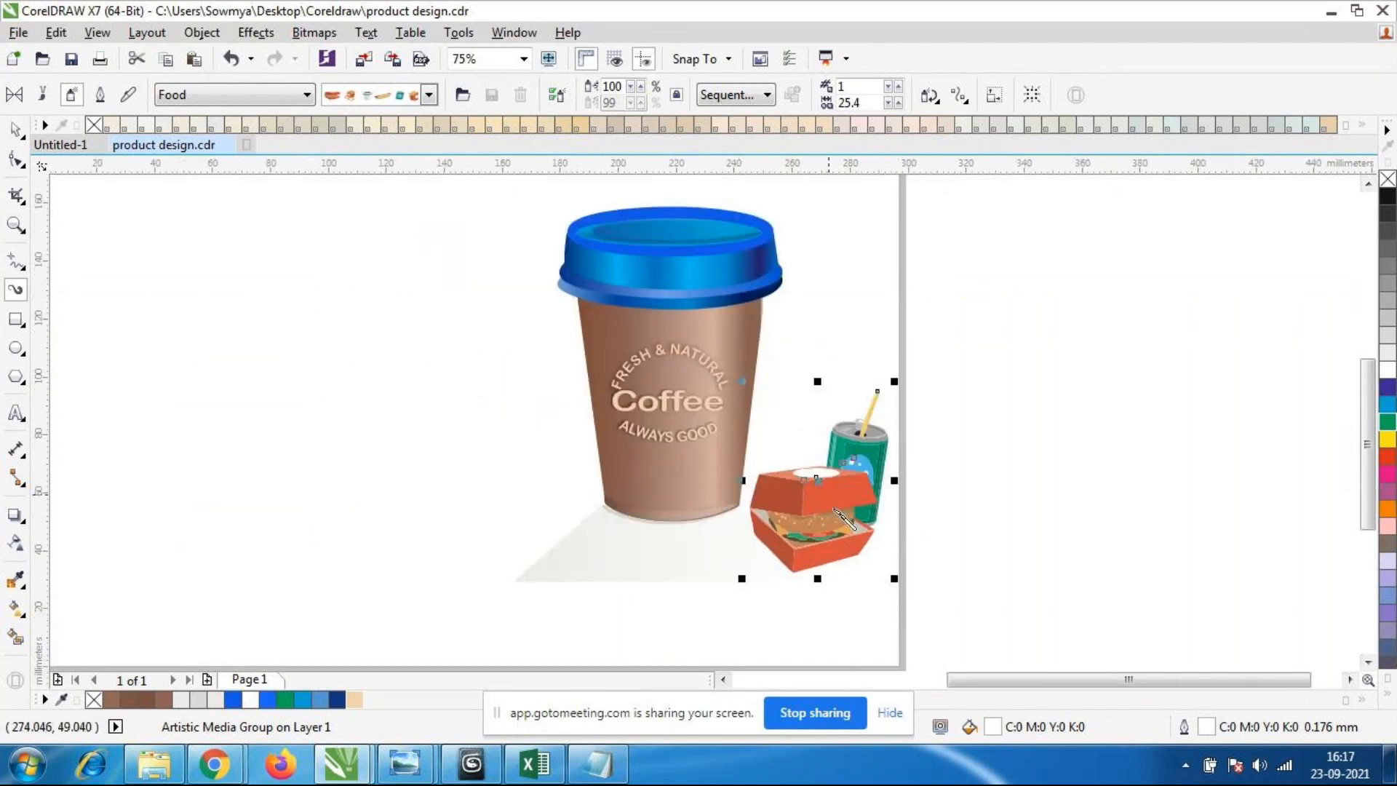
{"action": "left_click", "coordinate": [15, 130]}
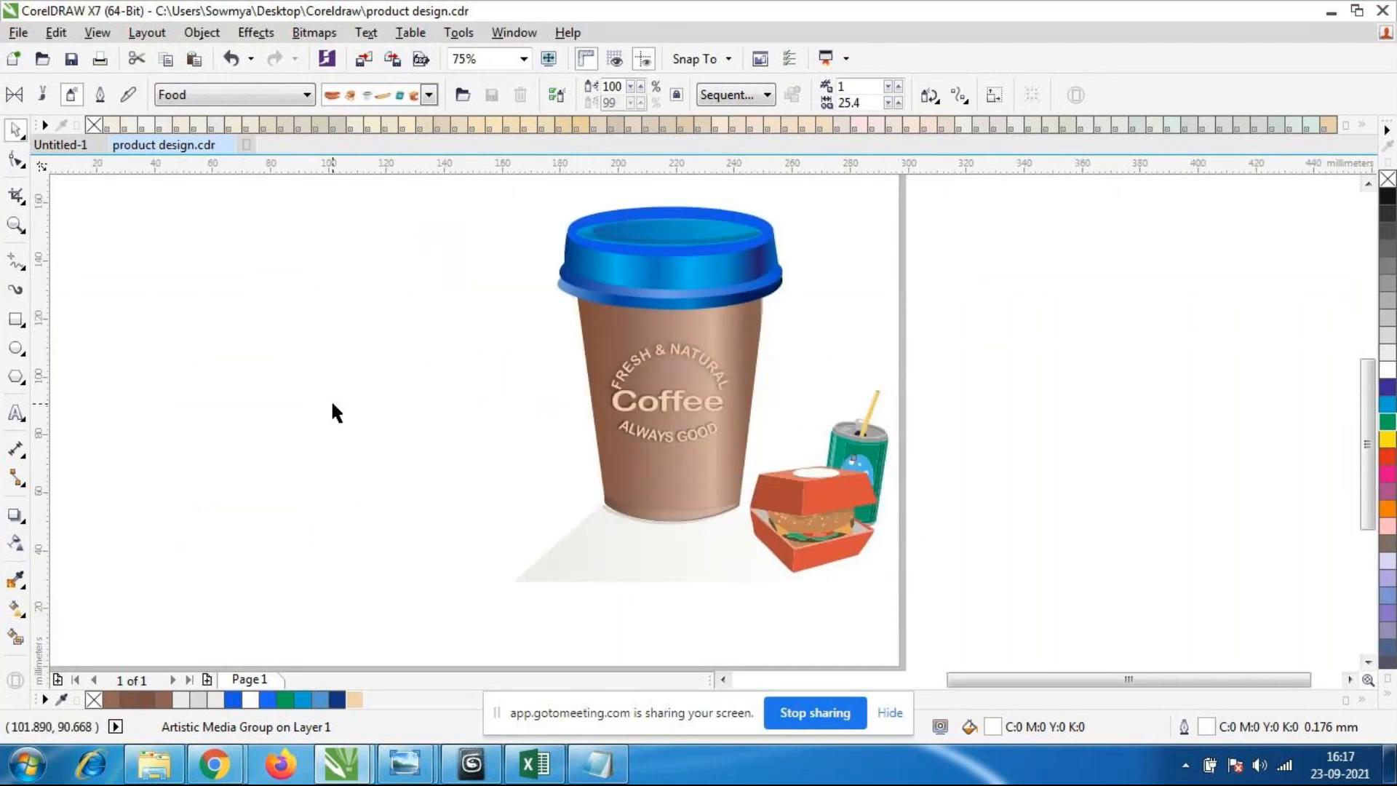
{"action": "left_click", "coordinate": [331, 399]}
{"action": "left_click", "coordinate": [800, 502]}
{"action": "left_click_drag", "start_coordinate": [800, 502], "coordinate": [342, 465]}
{"action": "left_click_drag", "start_coordinate": [436, 340], "coordinate": [478, 247]}
{"action": "left_click_drag", "start_coordinate": [485, 464], "coordinate": [473, 402]}
Change the burger and drink can group to the Food category's brown biscuit-and-stick pattern.
{"action": "scroll", "coordinate": [466, 406], "scroll_direction": "down", "scroll_amount": 1}
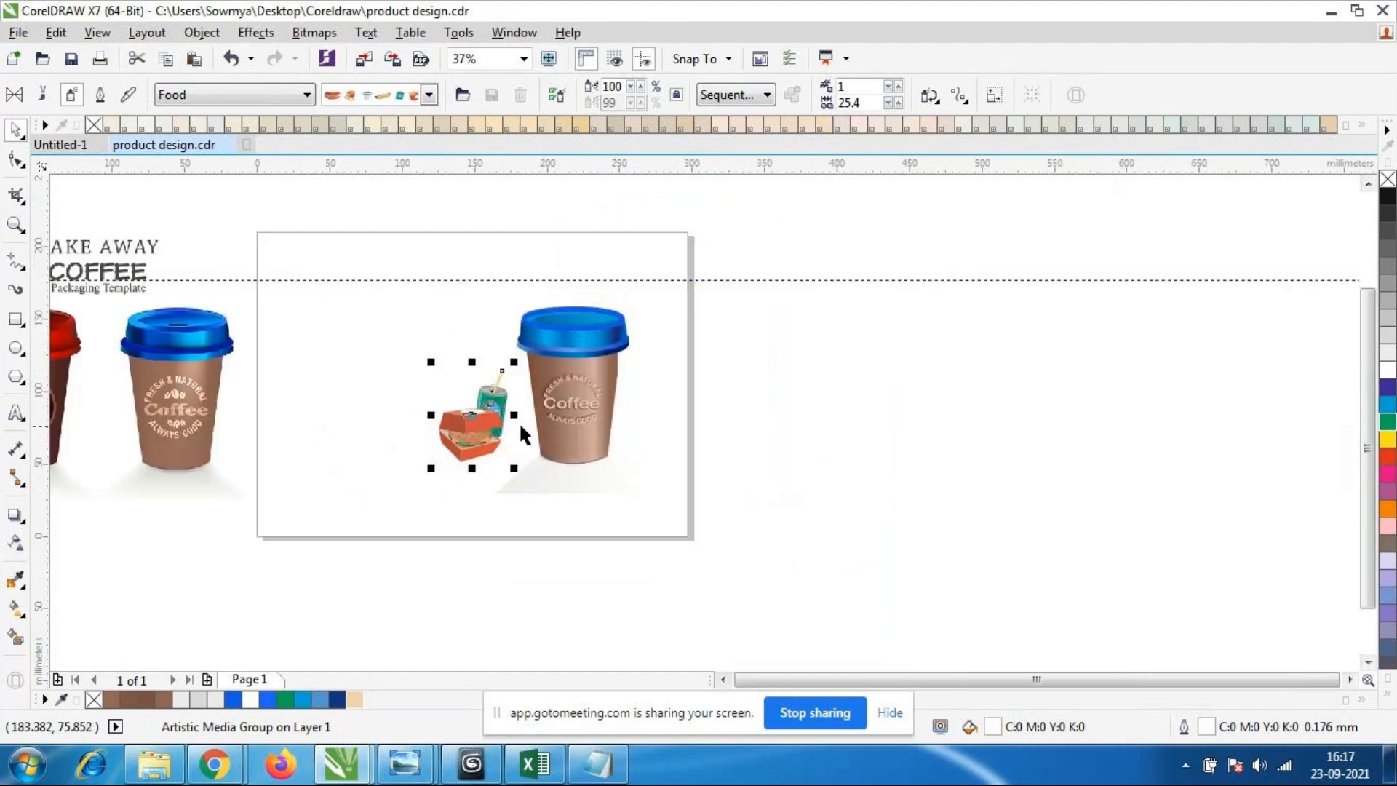
{"action": "right_click", "coordinate": [471, 531]}
{"action": "right_click", "coordinate": [428, 169]}
{"action": "left_click", "coordinate": [428, 95]}
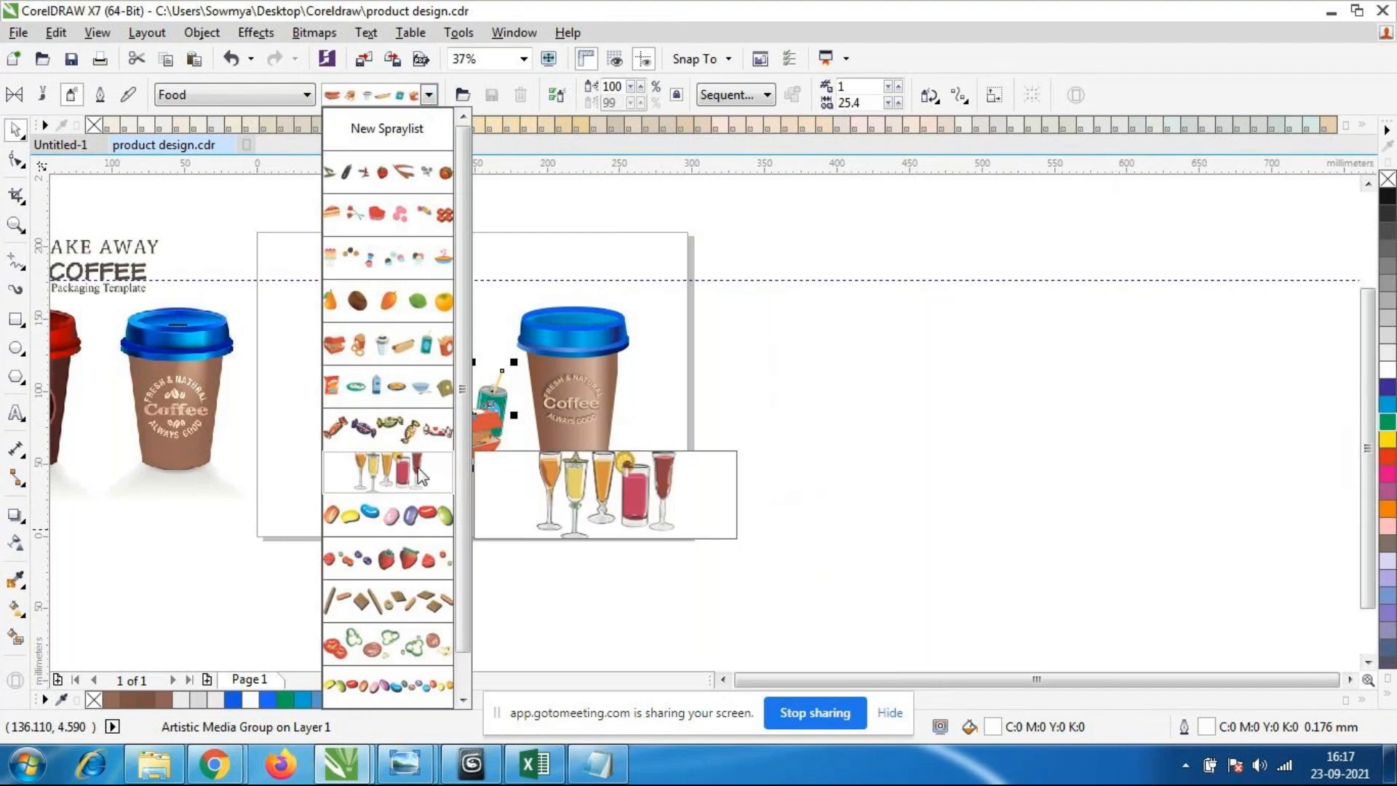
{"action": "left_click", "coordinate": [399, 611]}
{"action": "scroll", "coordinate": [498, 454], "scroll_direction": "up", "scroll_amount": 2}
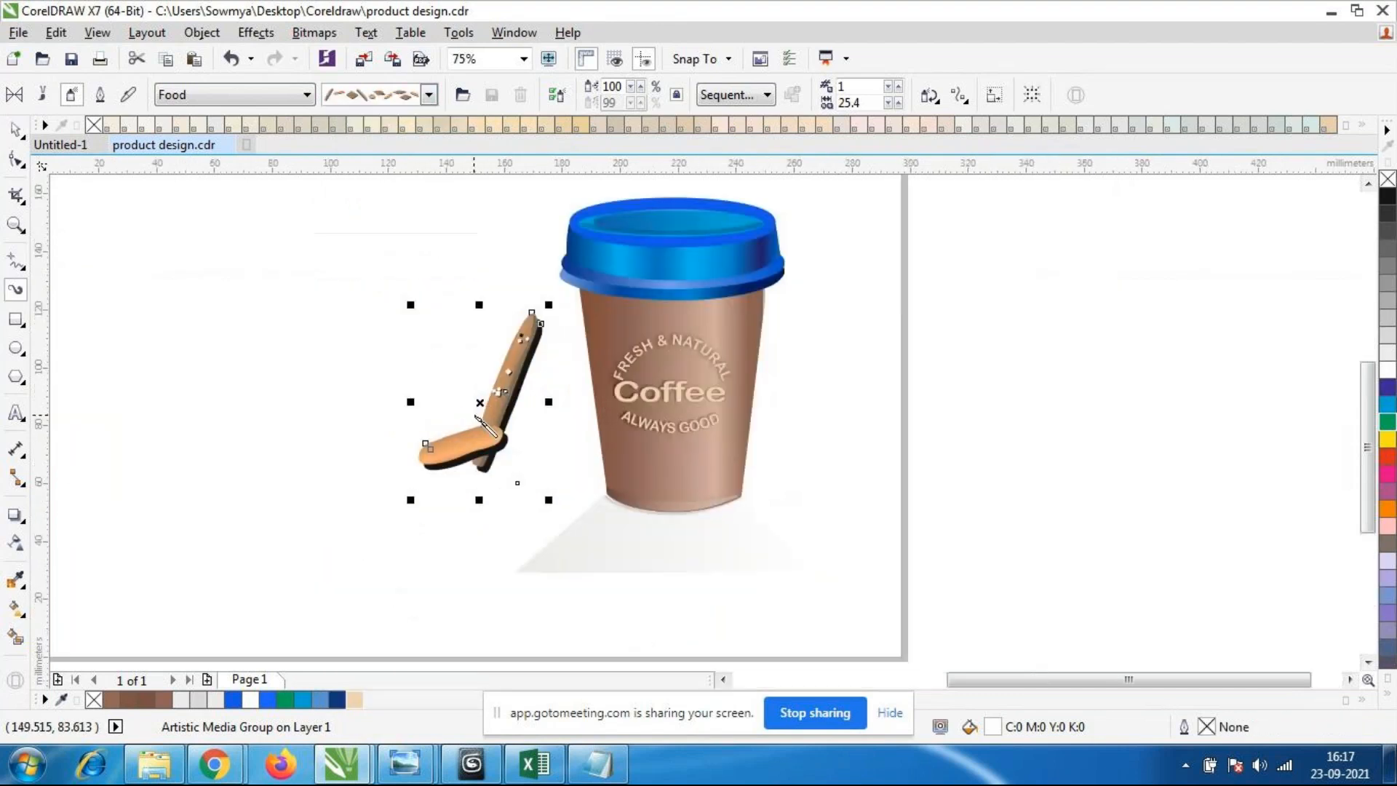
Change the biscuit stick group to the Food category's sliced tomato and pepper pattern.
{"action": "right_click", "coordinate": [430, 95]}
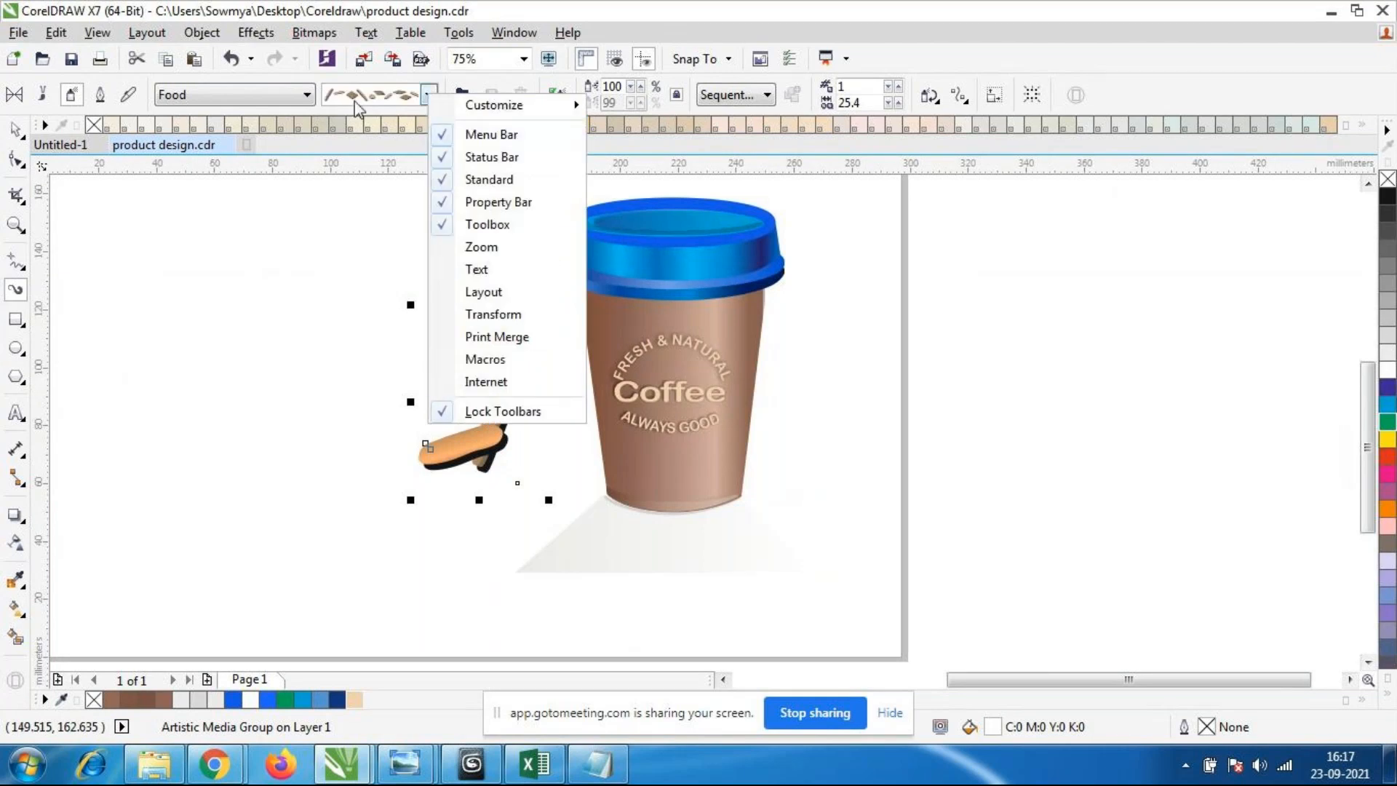
{"action": "left_click", "coordinate": [430, 94]}
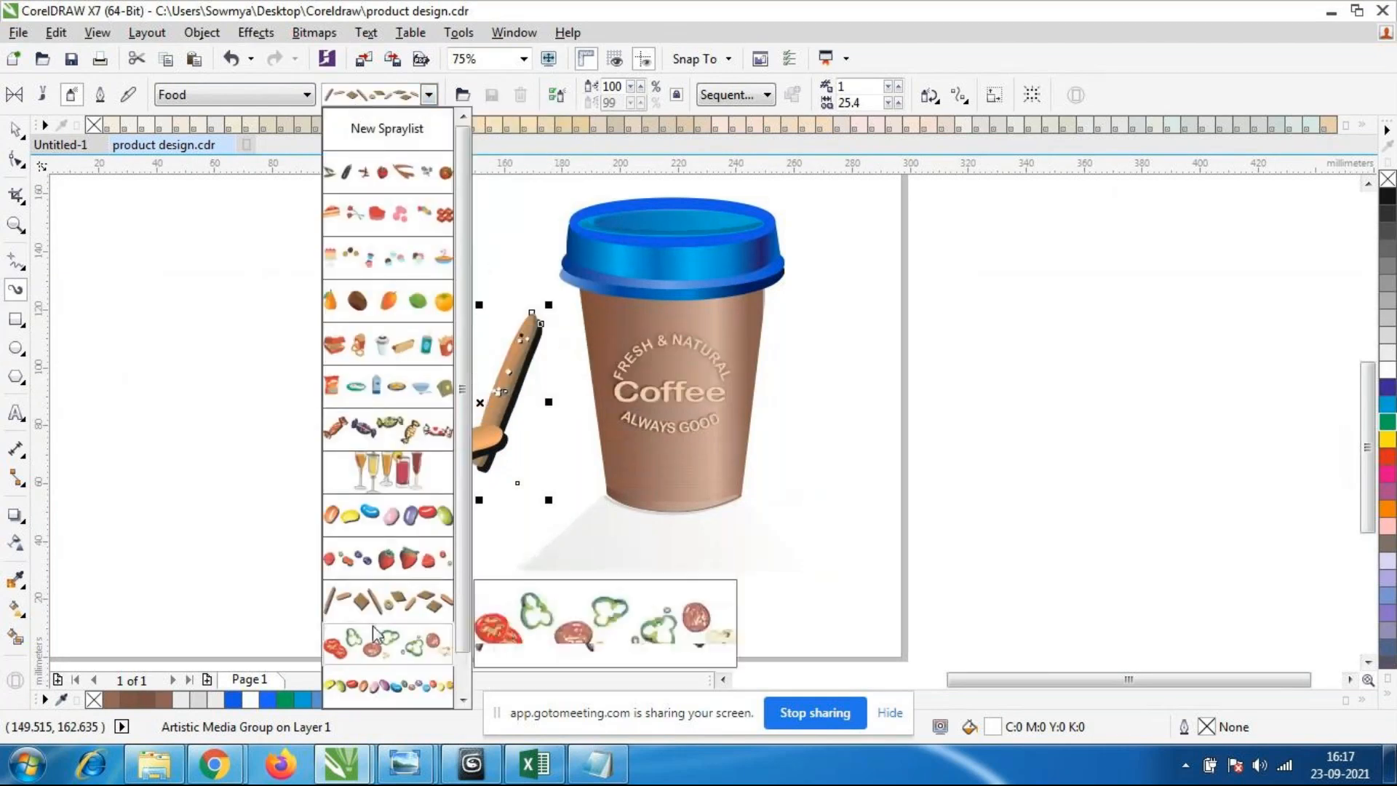
{"action": "right_click", "coordinate": [372, 712]}
{"action": "left_click", "coordinate": [306, 300]}
{"action": "right_click", "coordinate": [397, 98]}
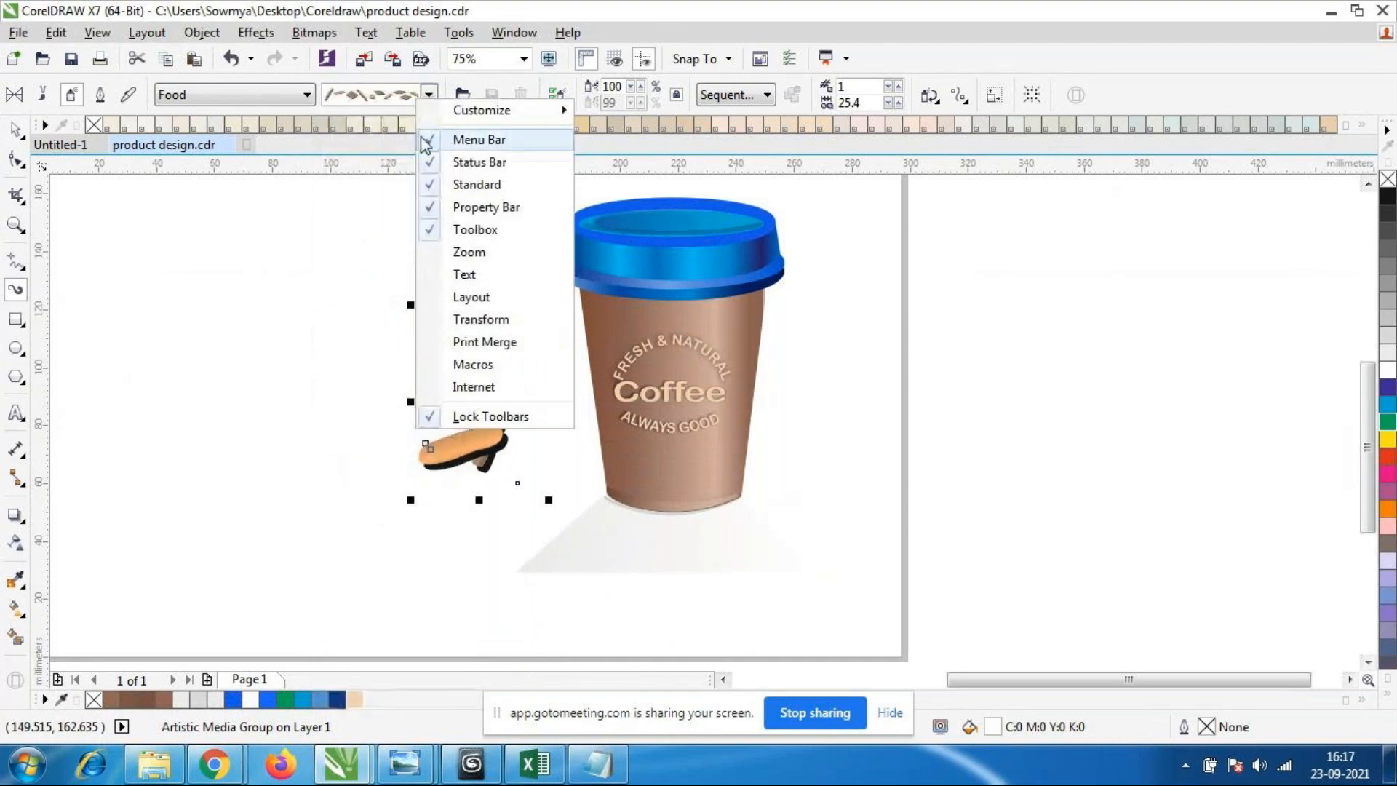
{"action": "left_click", "coordinate": [411, 97]}
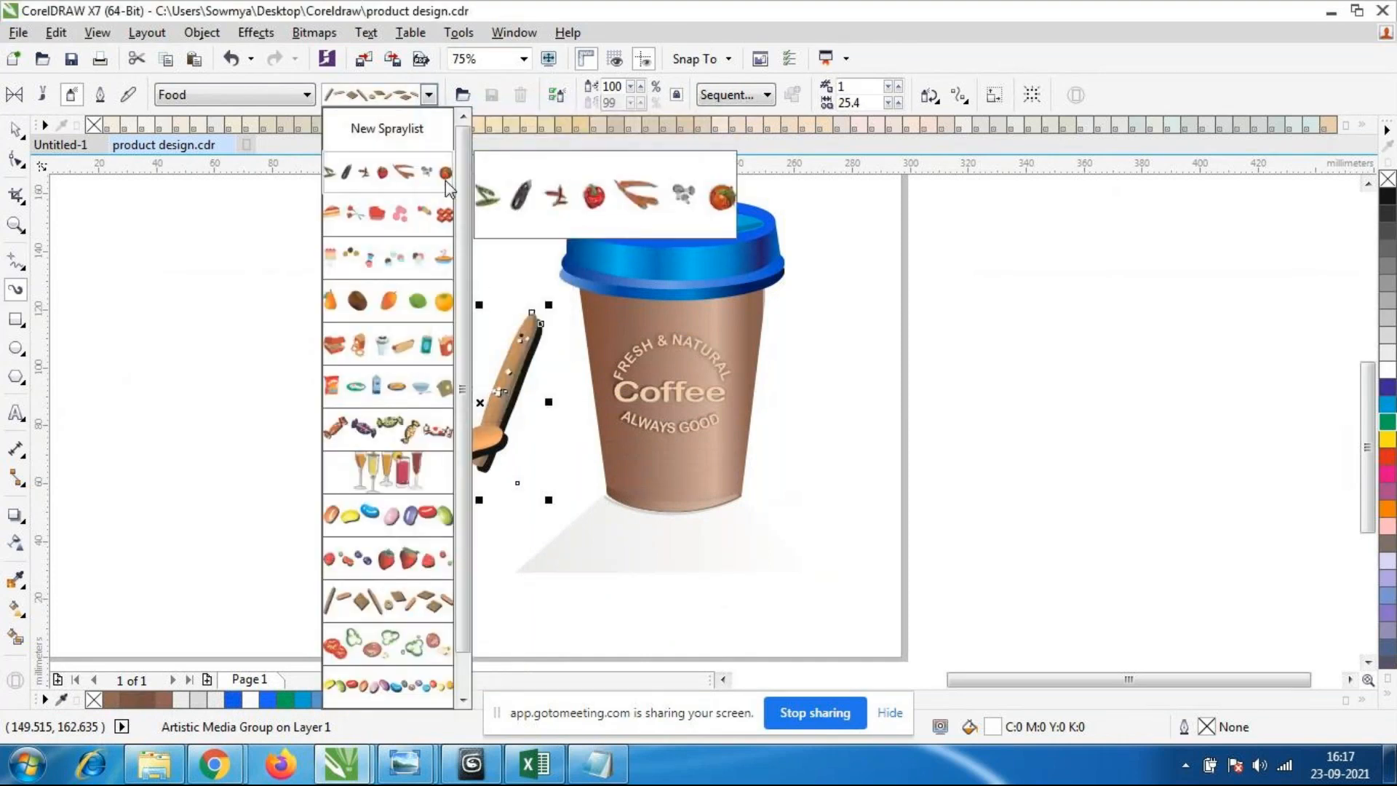
{"action": "scroll", "coordinate": [461, 285], "scroll_direction": "down", "scroll_amount": 1}
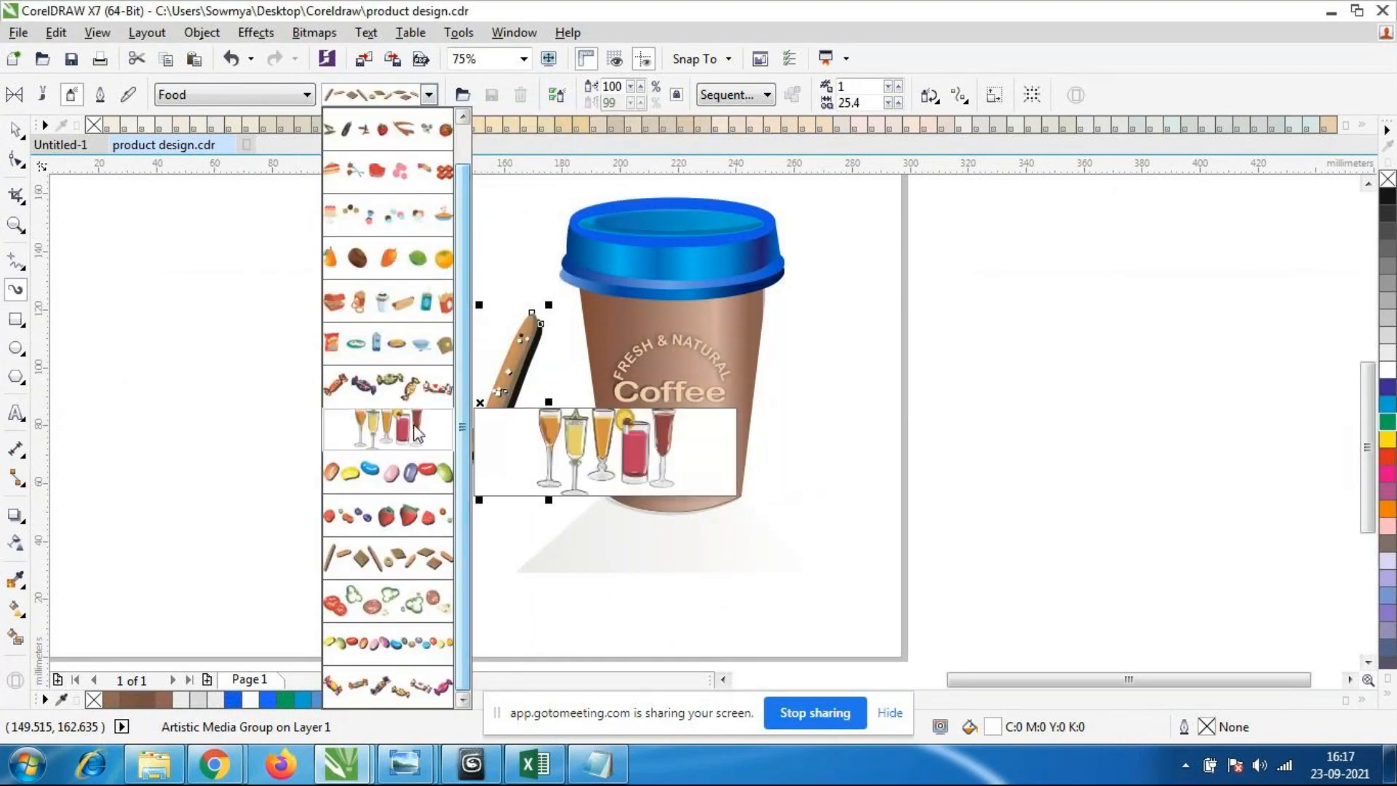
{"action": "left_click", "coordinate": [372, 603]}
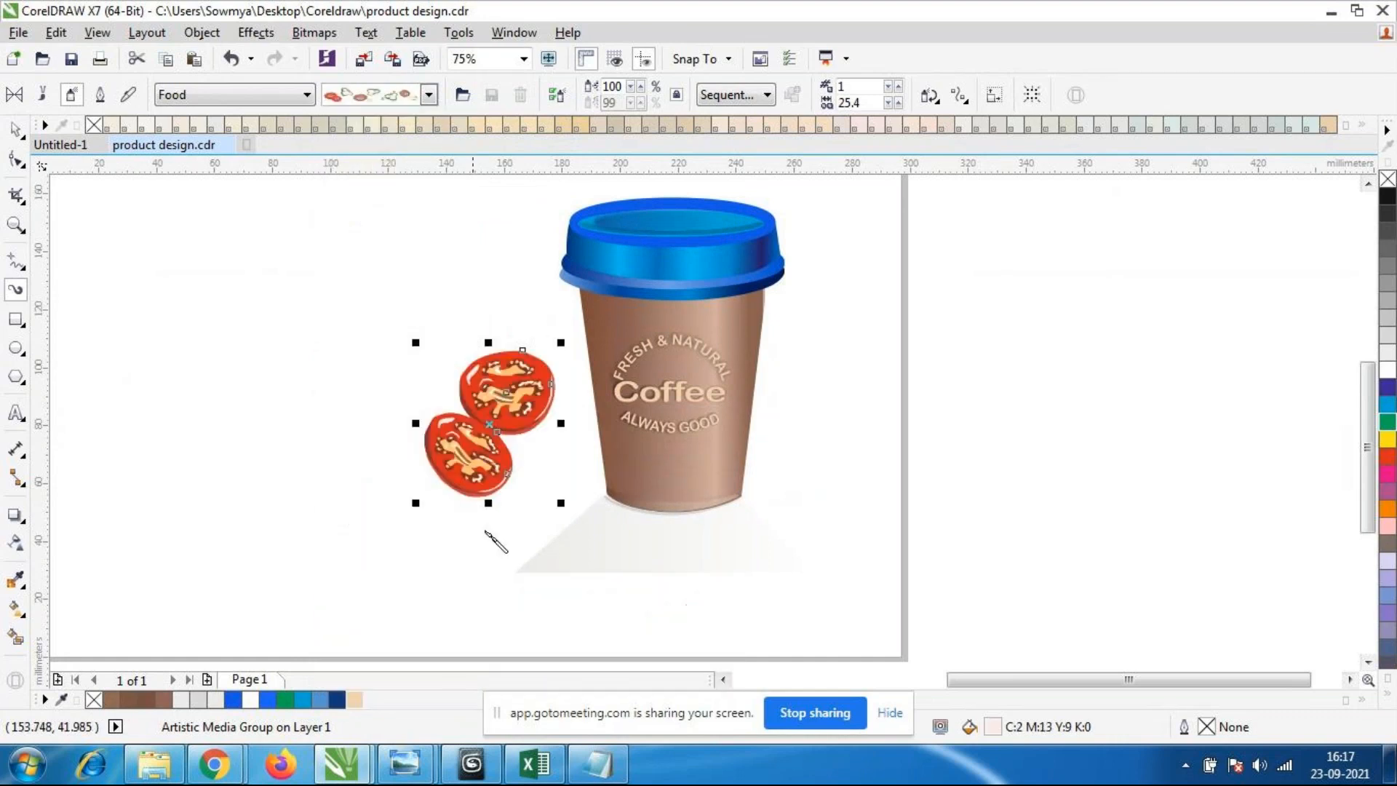
Change the tomato slice group back to the Food category's fast-food pattern.
{"action": "left_click", "coordinate": [15, 135]}
{"action": "right_click", "coordinate": [11, 133]}
{"action": "left_click", "coordinate": [462, 435]}
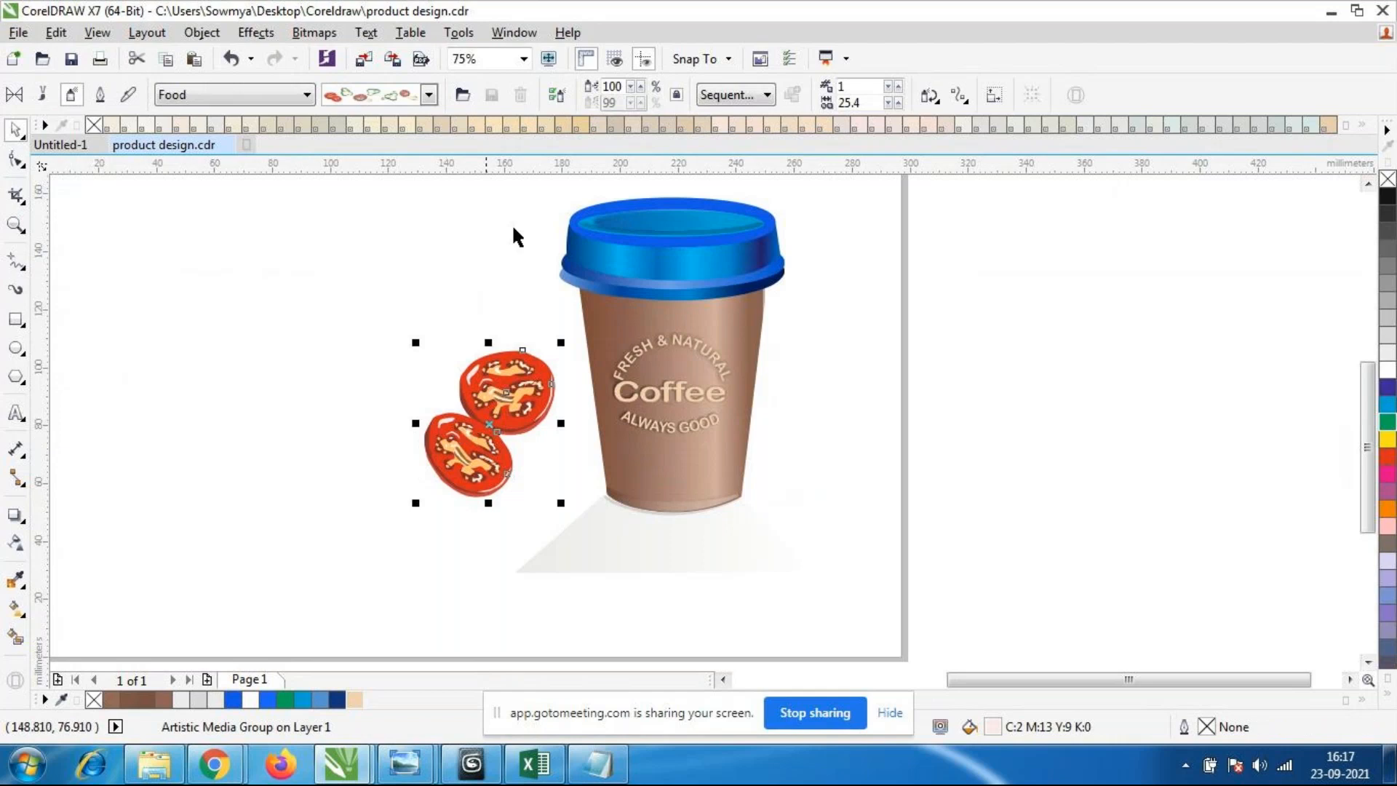
{"action": "left_click", "coordinate": [430, 94]}
{"action": "left_click", "coordinate": [382, 363]}
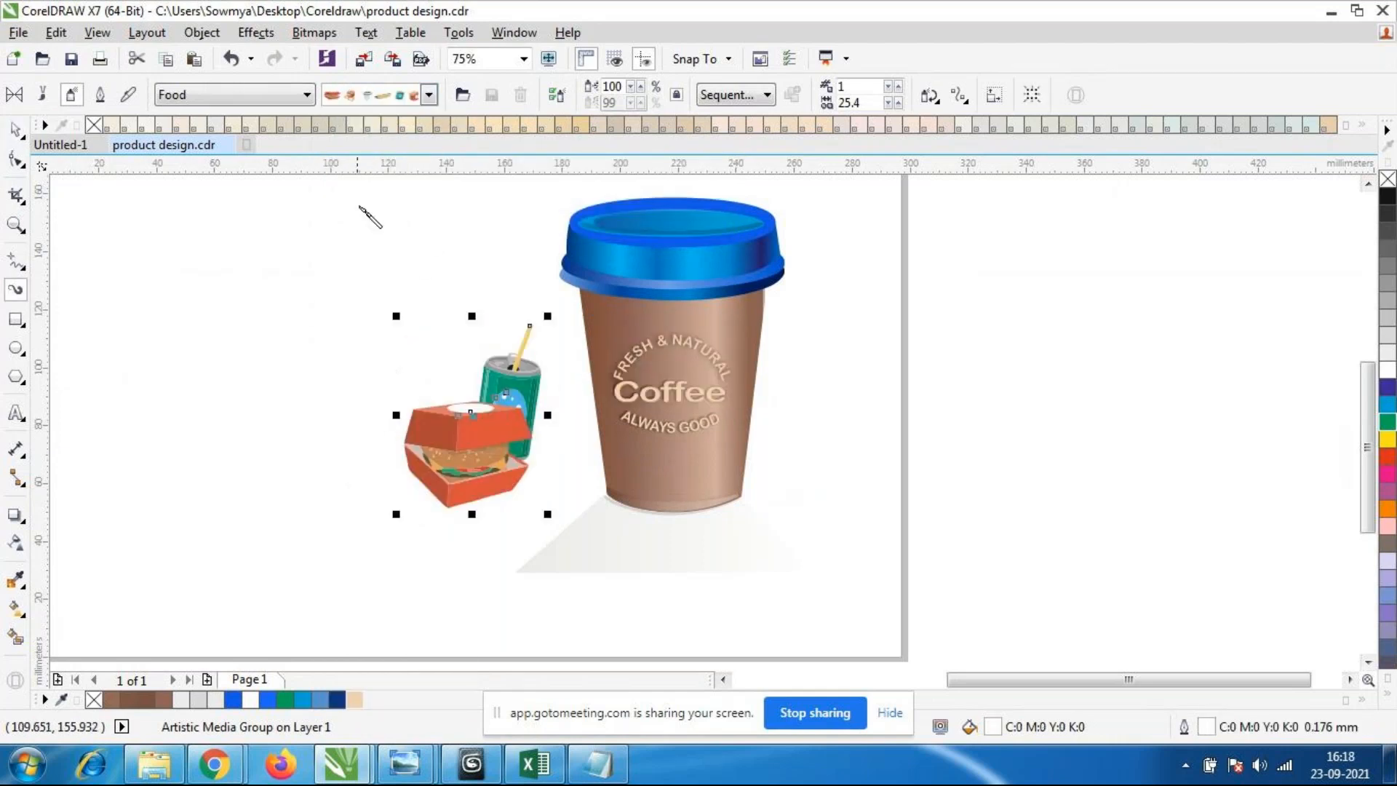
Move the burger and drink can group farther away from the coffee cup and delete it.
{"action": "left_click", "coordinate": [16, 134]}
{"action": "scroll", "coordinate": [224, 359], "scroll_direction": "down", "scroll_amount": 3}
{"action": "left_click", "coordinate": [495, 416]}
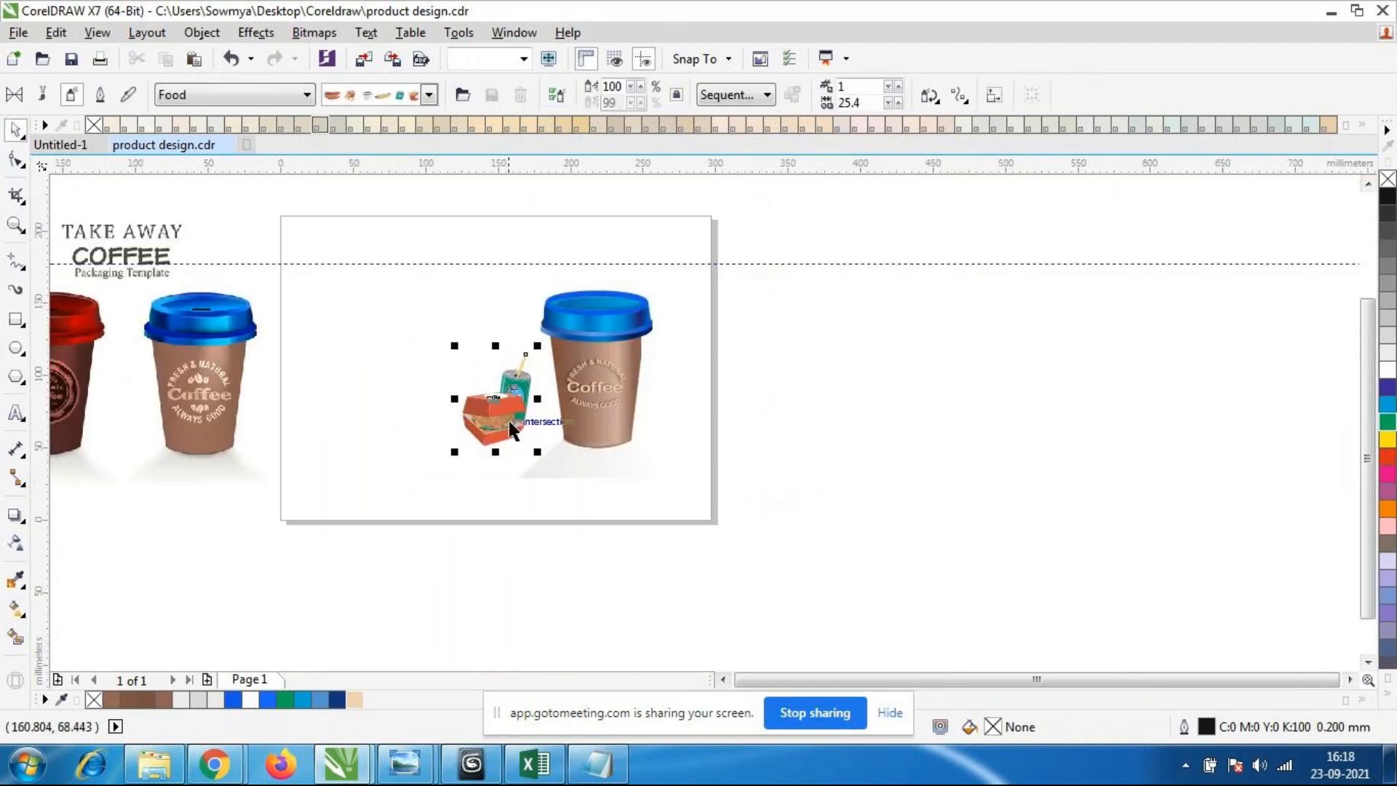
{"action": "left_click_drag", "start_coordinate": [495, 415], "coordinate": [381, 408]}
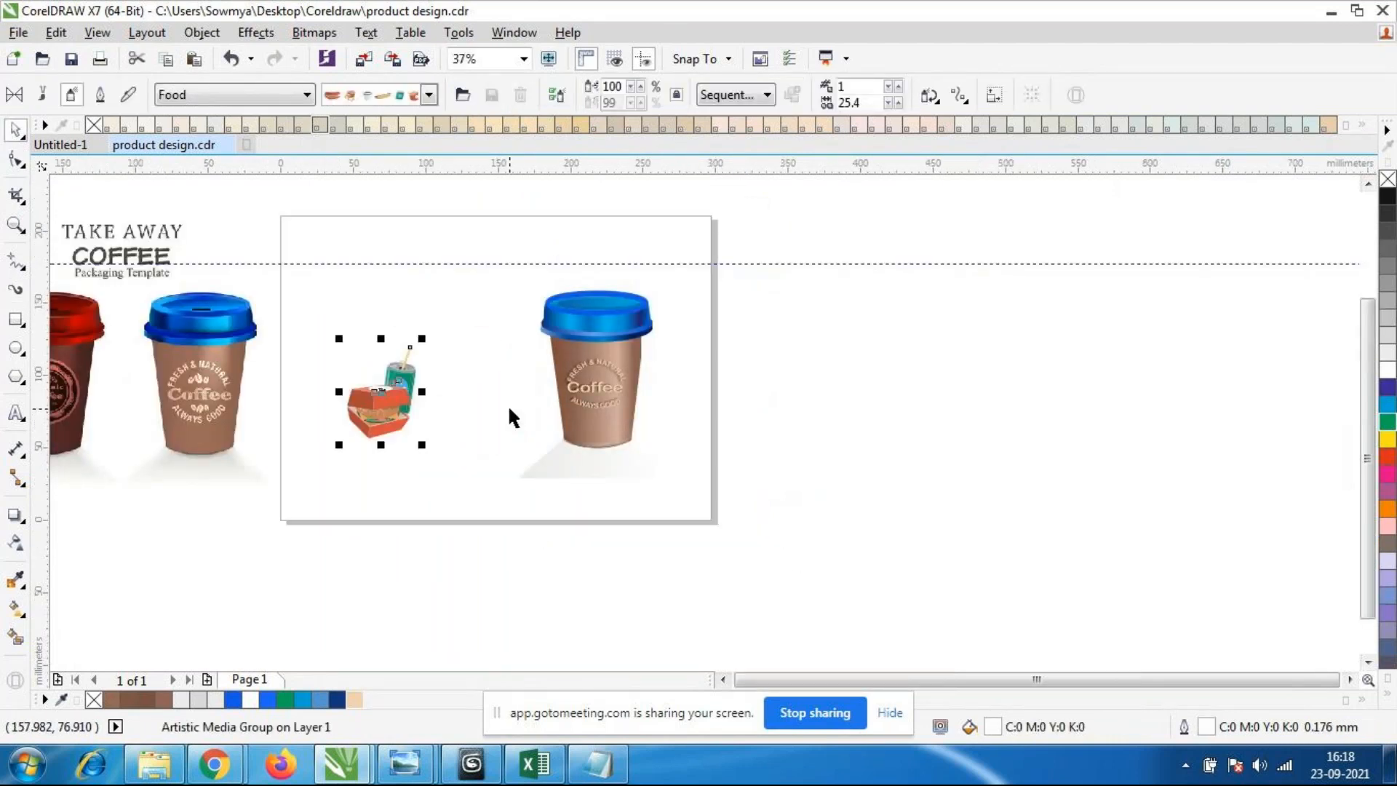
{"action": "key", "text": "Delete"}
Spray a long fast-food row along the lower part of the page in front of the cup, and delete it.
{"action": "left_click", "coordinate": [16, 289]}
{"action": "left_click_drag", "start_coordinate": [355, 466], "coordinate": [660, 457]}
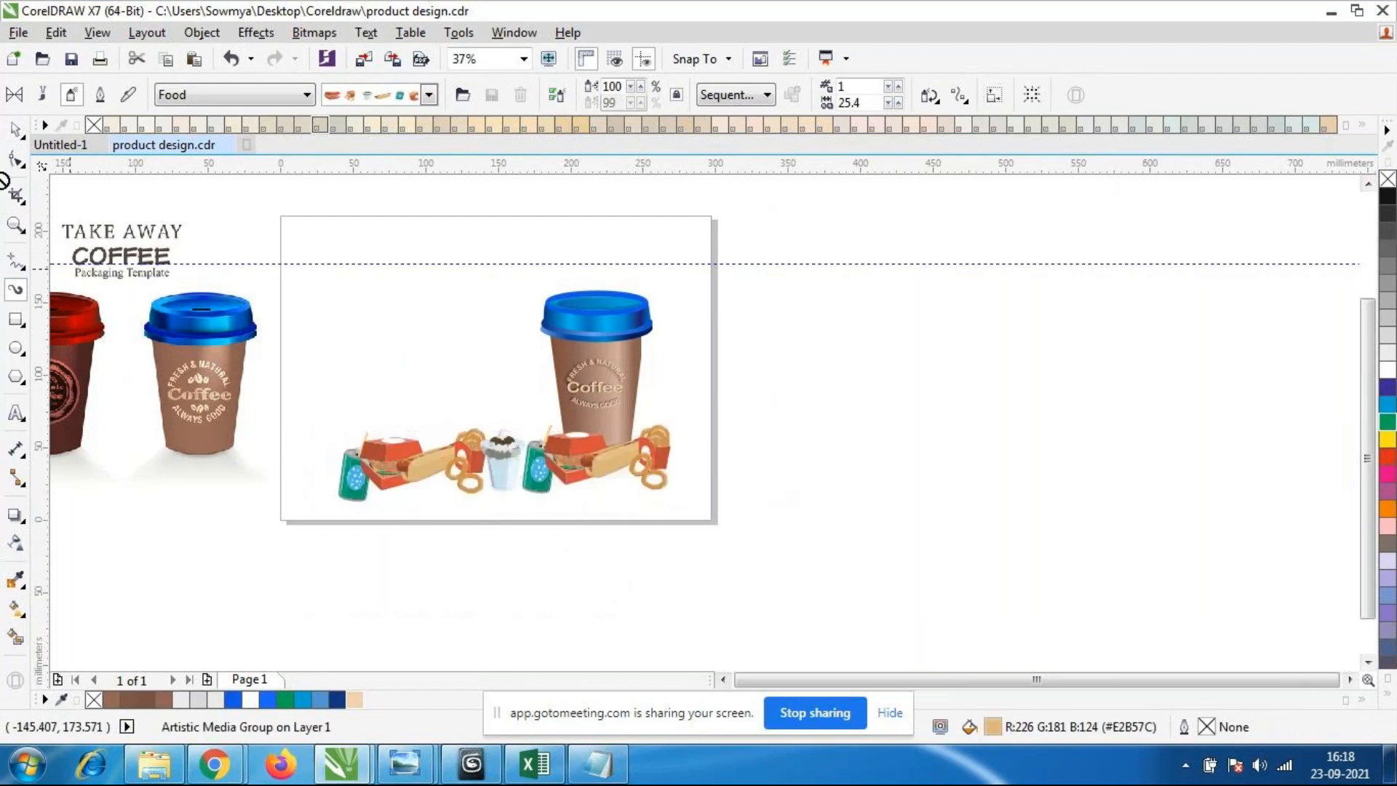
{"action": "left_click", "coordinate": [15, 133]}
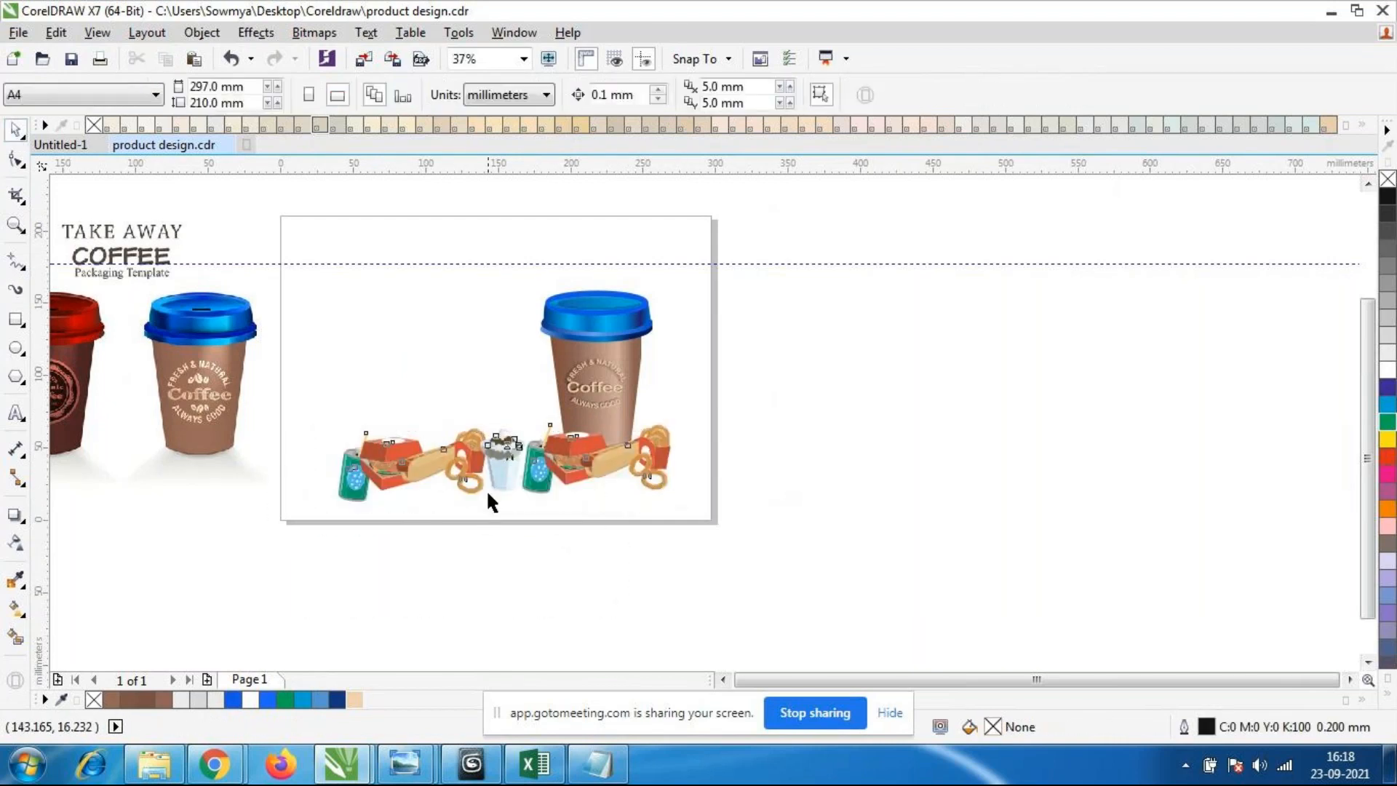
{"action": "left_click", "coordinate": [503, 453]}
{"action": "left_click", "coordinate": [477, 540]}
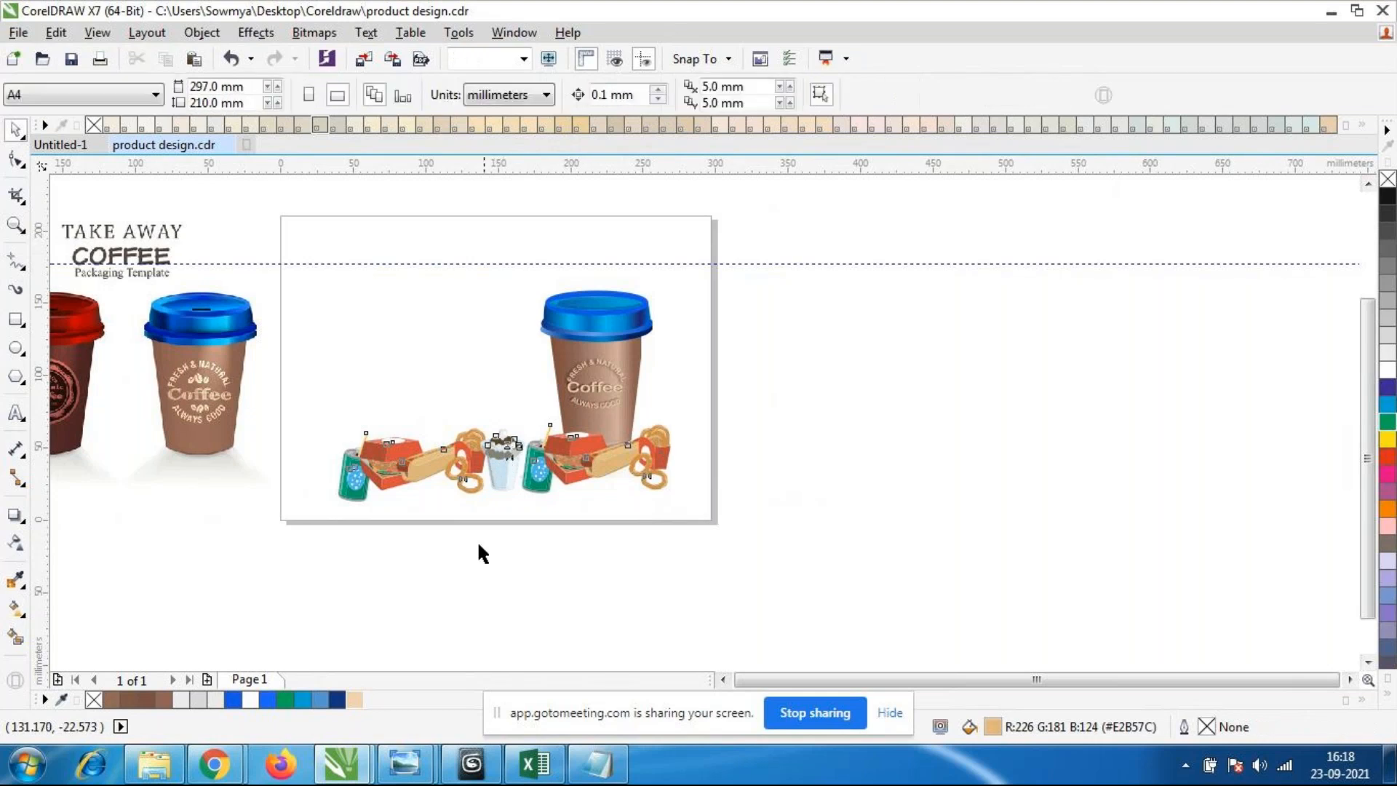
{"action": "left_click", "coordinate": [496, 464]}
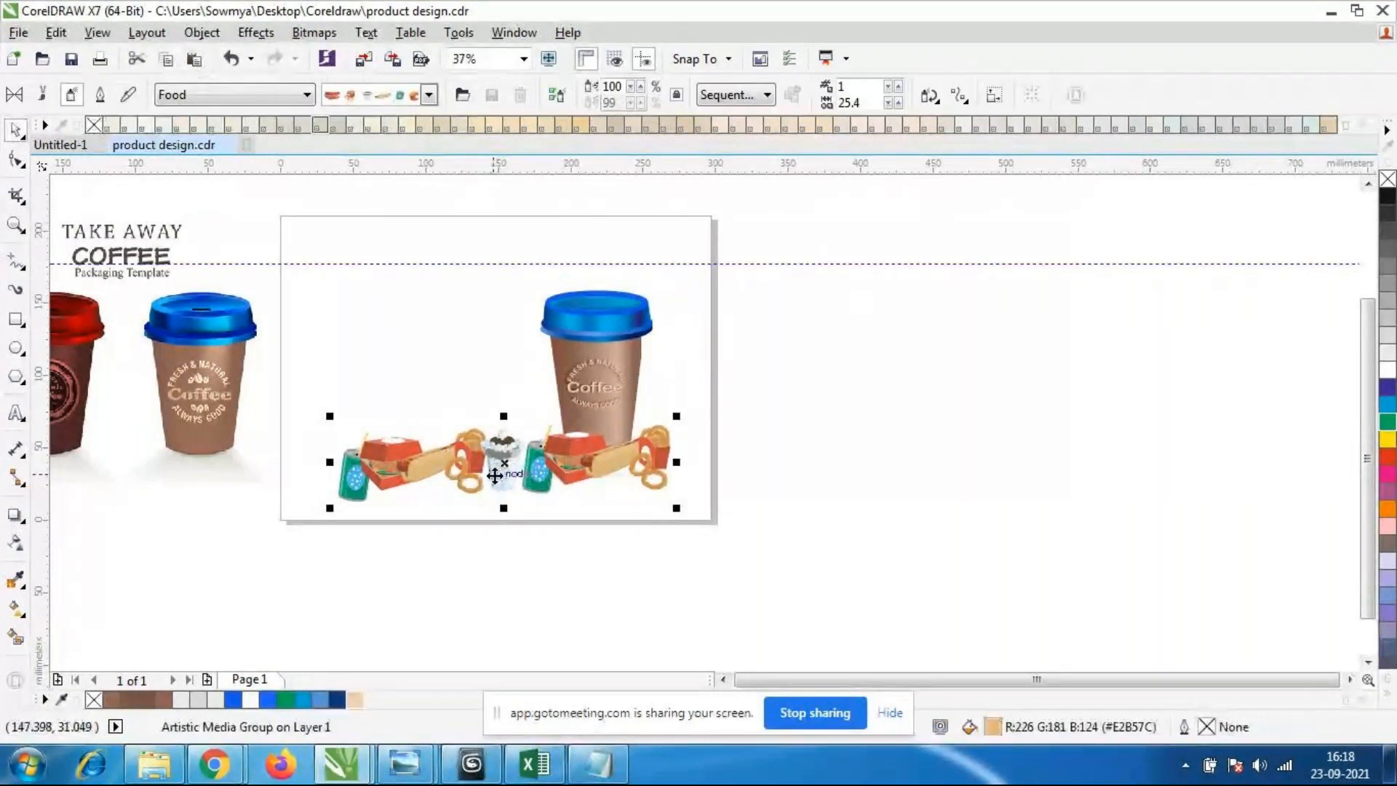
{"action": "key", "text": "Delete"}
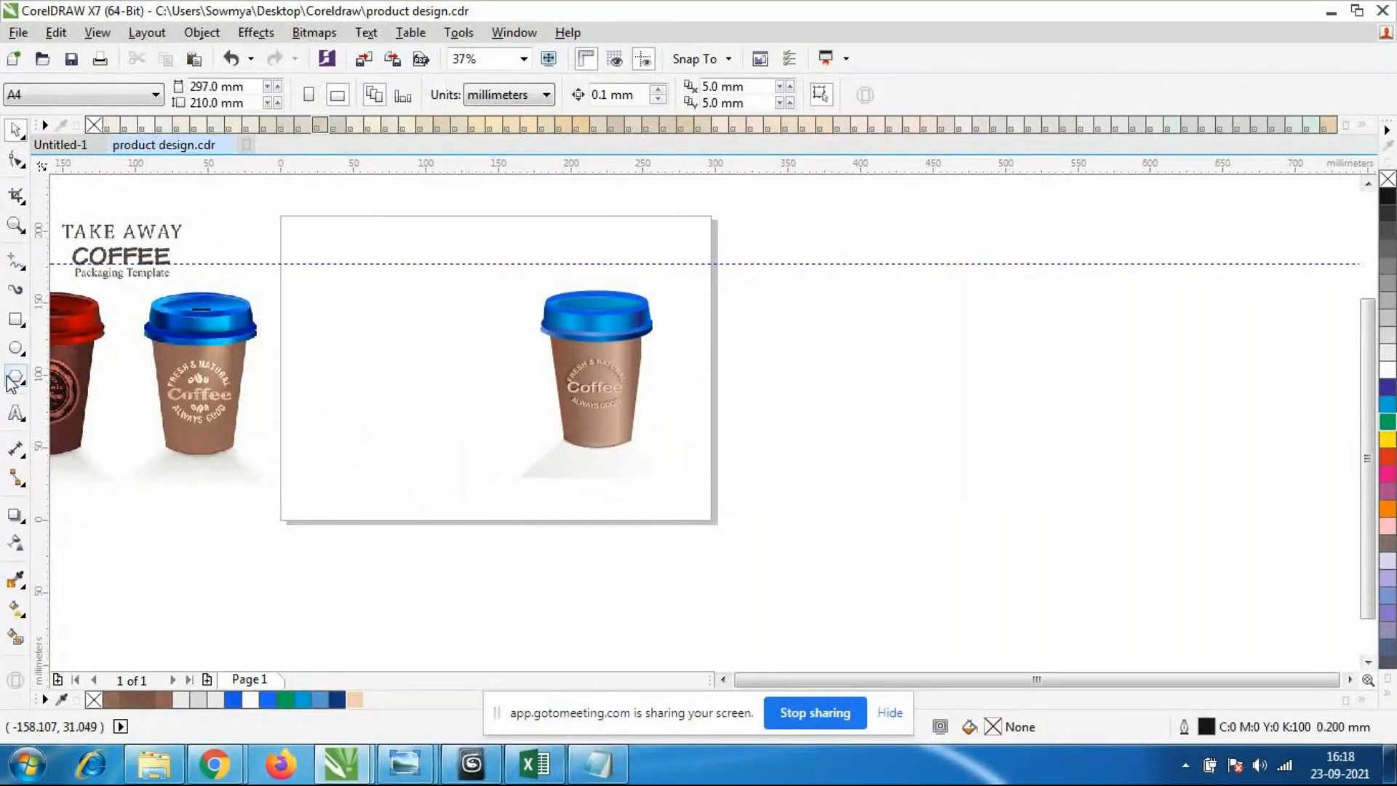
Spray a short fast-food row beside the coffee cup and stretch it by its corner toward the page's upper left.
{"action": "left_click", "coordinate": [16, 291]}
{"action": "mouse_move", "coordinate": [422, 429]}
{"action": "left_mouse_down"}
{"action": "mouse_move", "coordinate": [561, 406]}
{"action": "mouse_move", "coordinate": [571, 436]}
{"action": "left_mouse_up"}
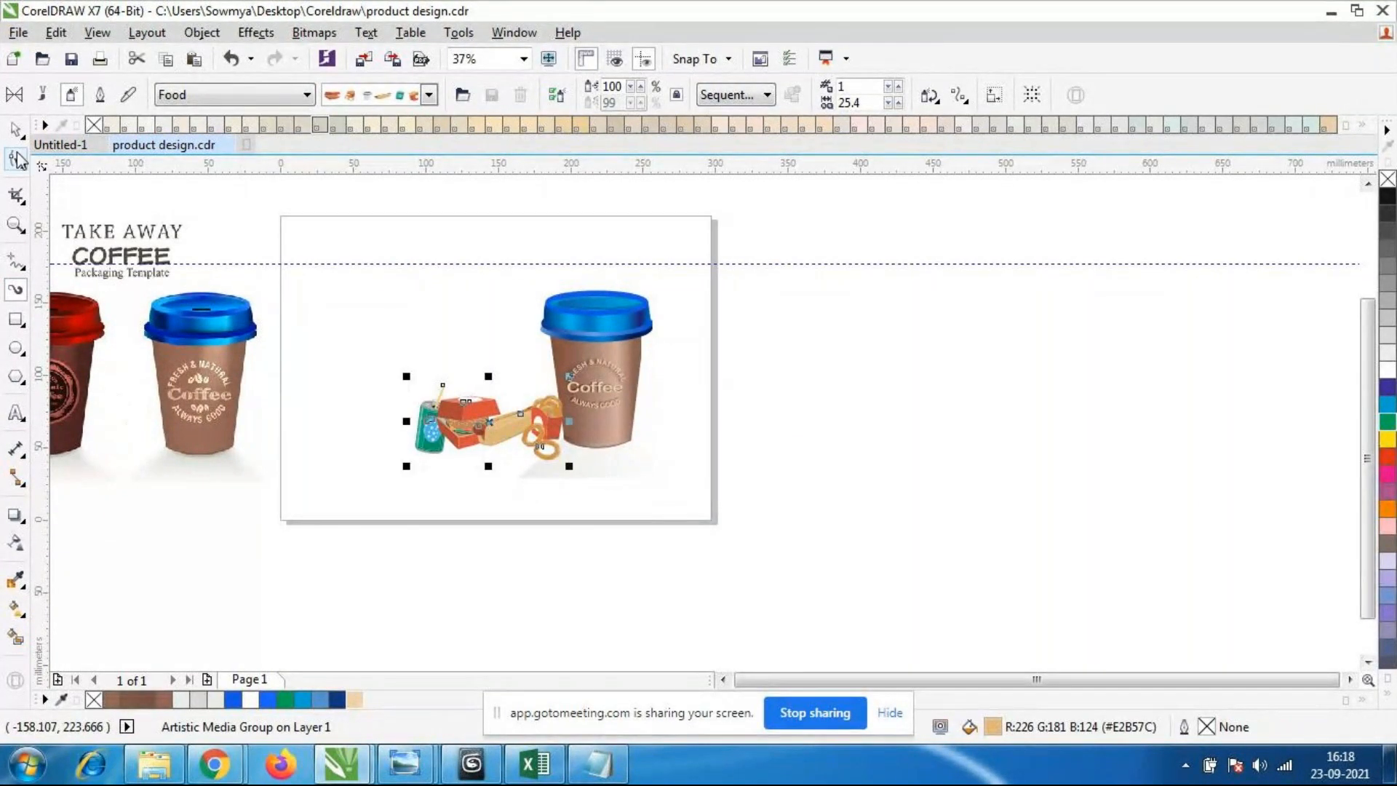
{"action": "left_click", "coordinate": [15, 130]}
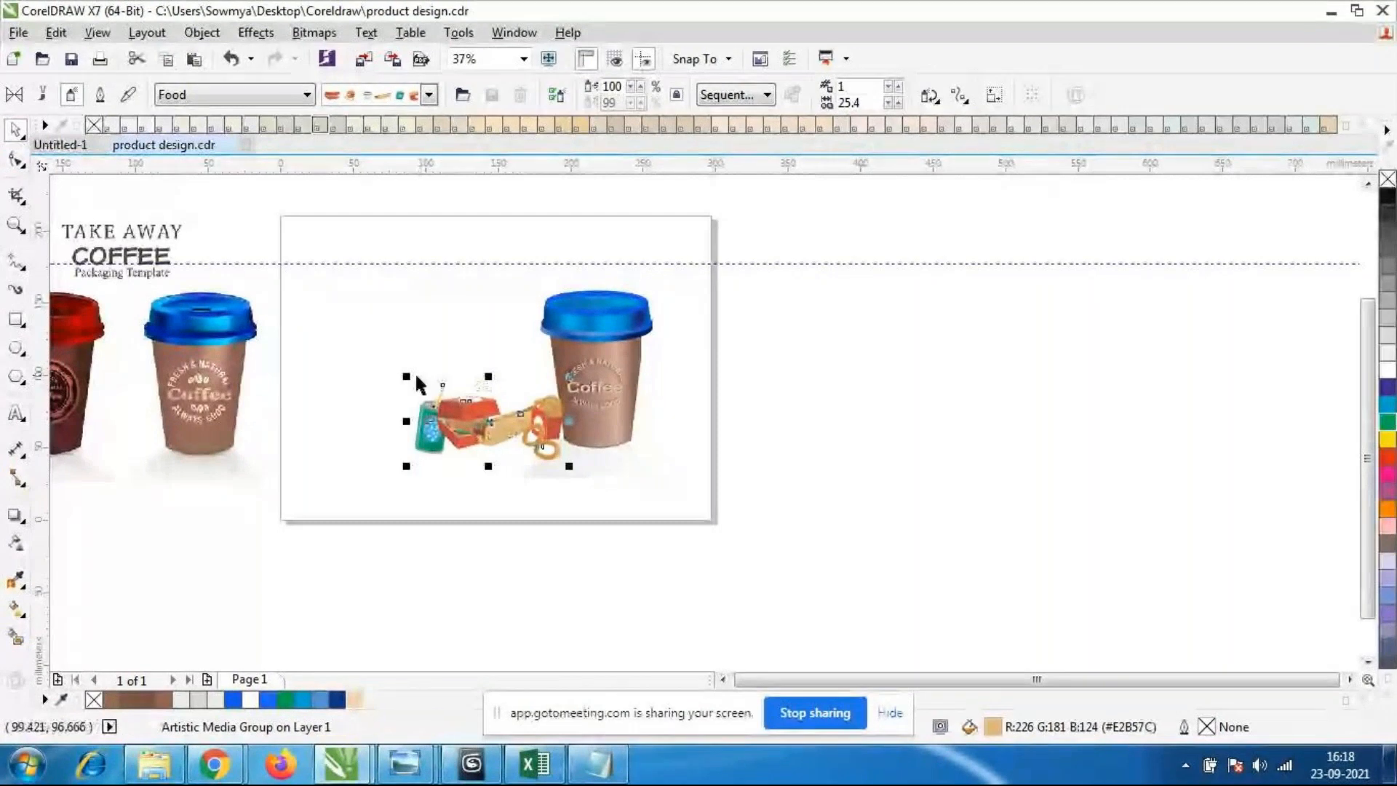
{"action": "left_click_drag", "start_coordinate": [410, 380], "coordinate": [284, 309]}
{"action": "right_click", "coordinate": [285, 308]}
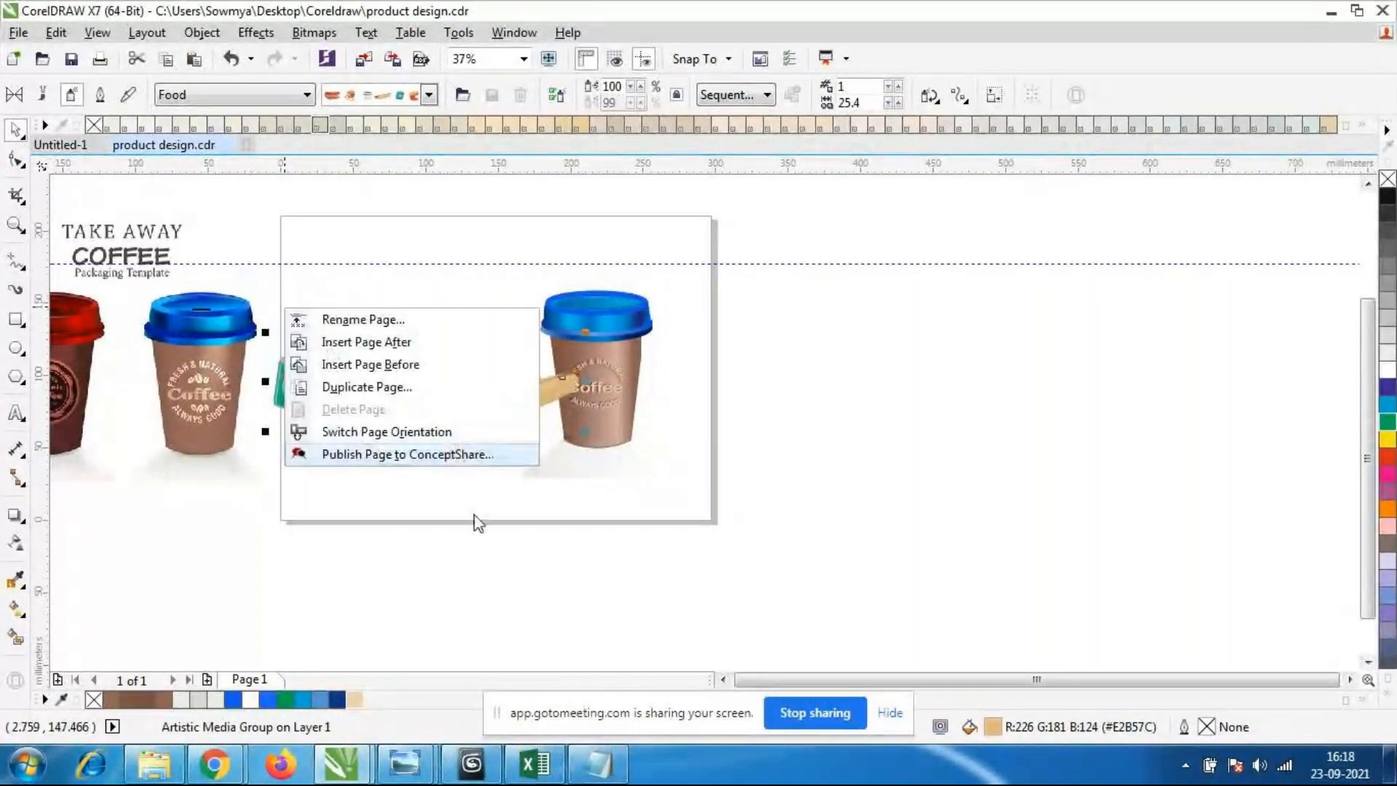
Pull the lower corner of the fast-food row down toward the coffee cup's base, and delete the row.
{"action": "left_click", "coordinate": [508, 556]}
{"action": "left_click", "coordinate": [443, 398]}
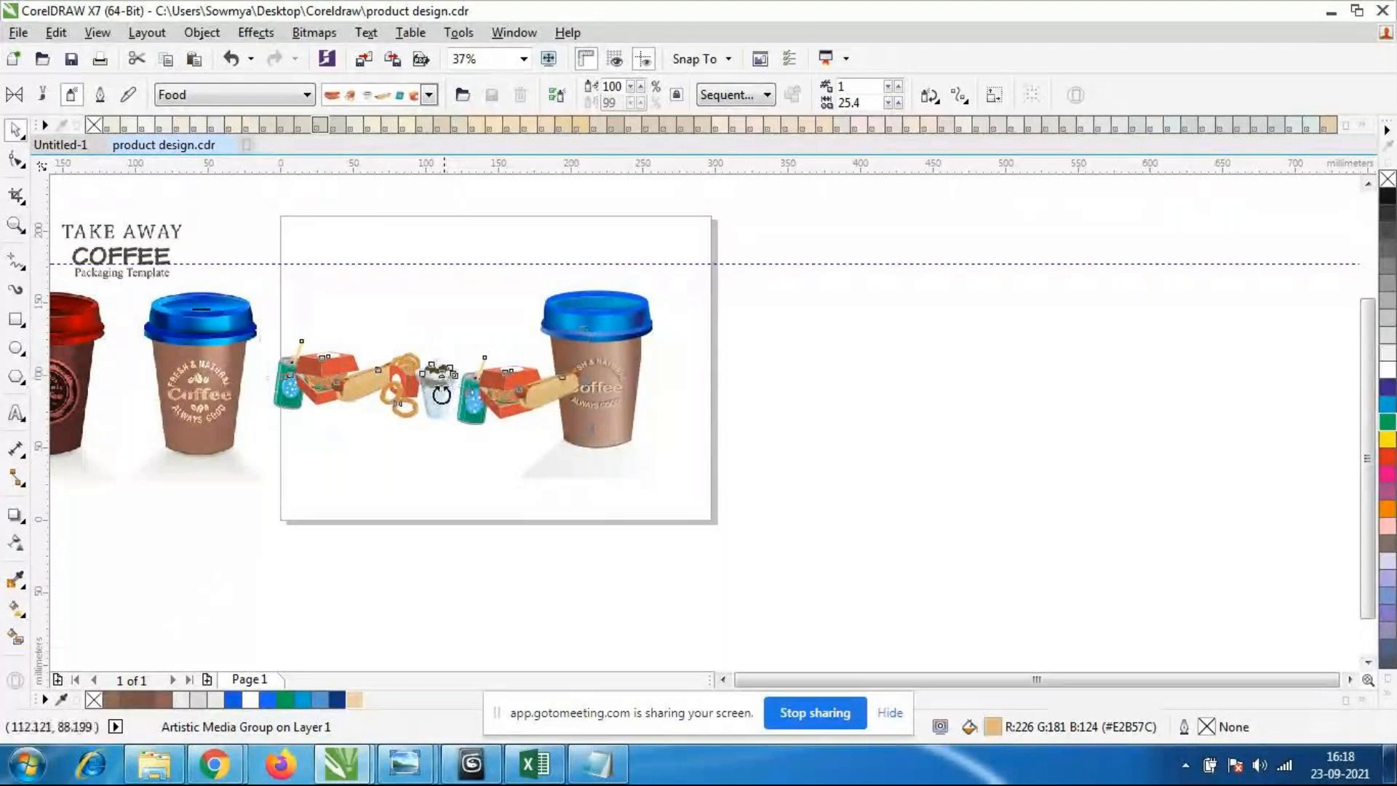
{"action": "left_click_drag", "start_coordinate": [585, 432], "coordinate": [539, 478]}
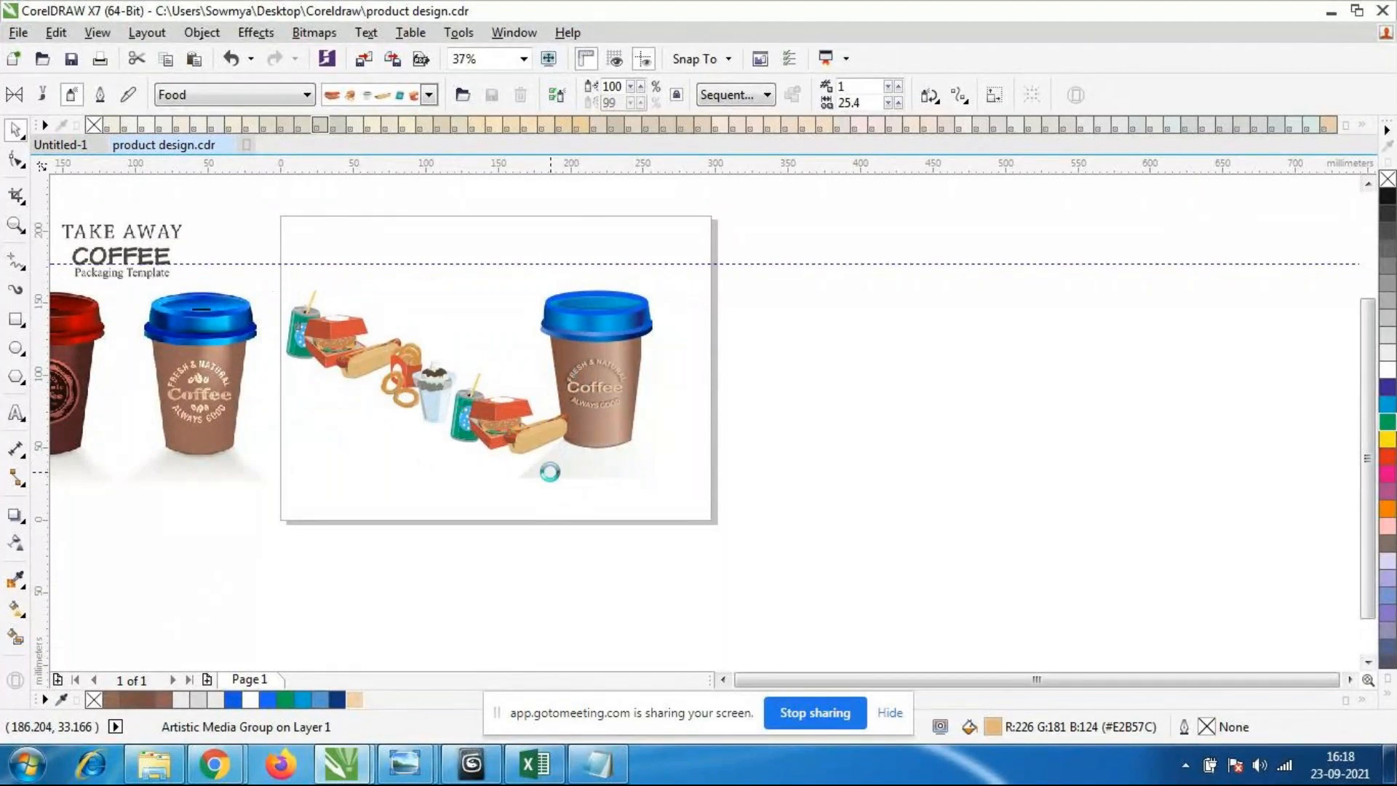
{"action": "key", "text": "Delete"}
Spray a short drink-and-burger group from the Food category beside the base of the coffee cup.
{"action": "left_click", "coordinate": [26, 293]}
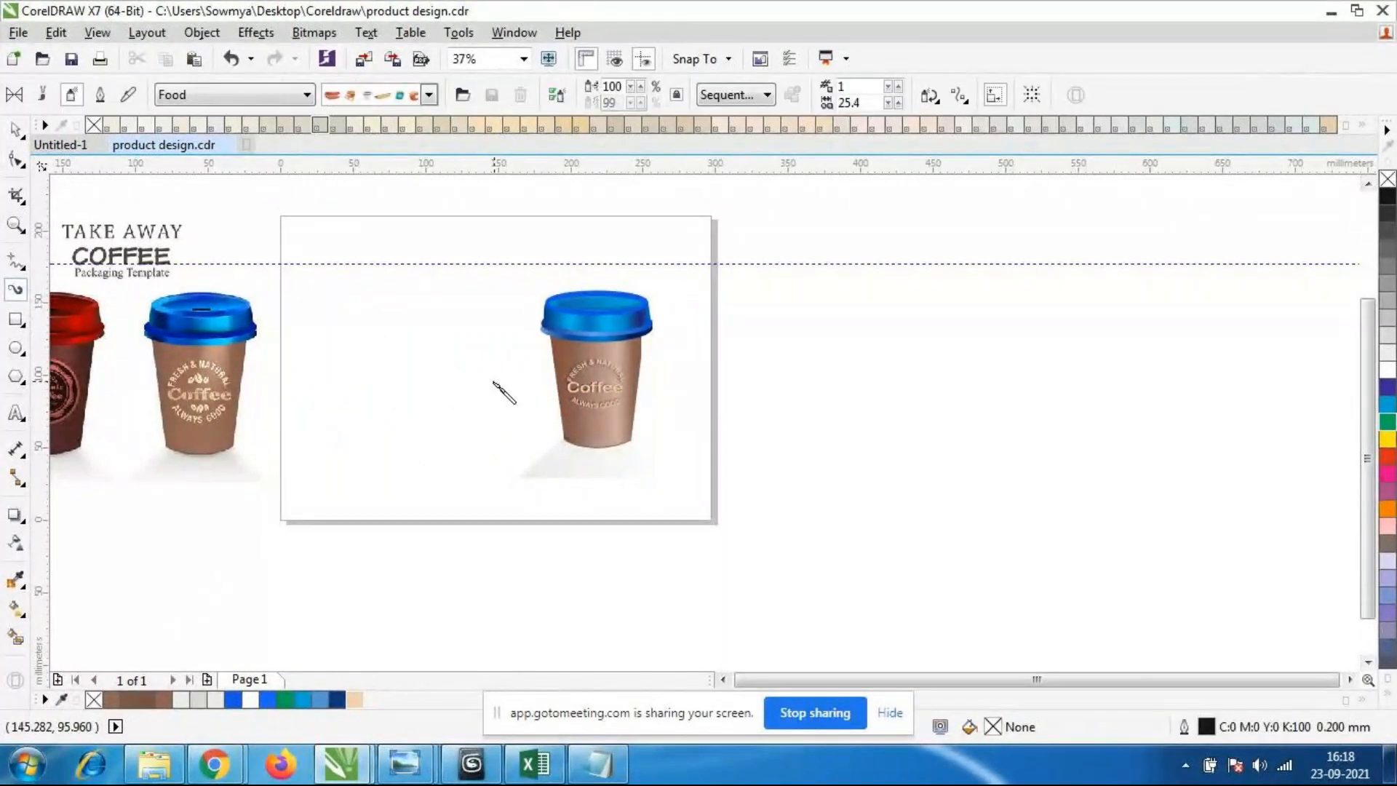
{"action": "scroll", "coordinate": [502, 400], "scroll_direction": "up", "scroll_amount": 2}
{"action": "left_click_drag", "start_coordinate": [469, 503], "coordinate": [559, 502]}
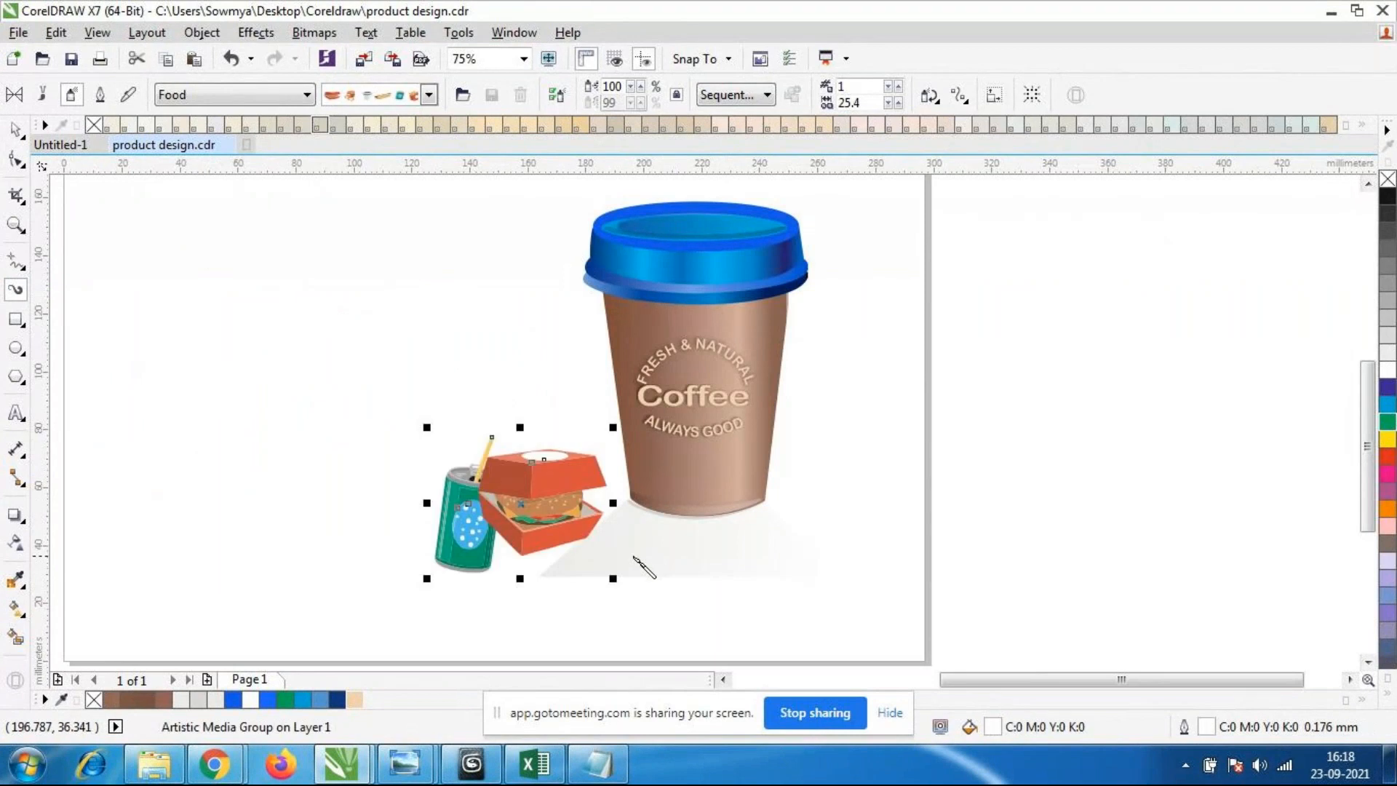
{"action": "left_click", "coordinate": [15, 131]}
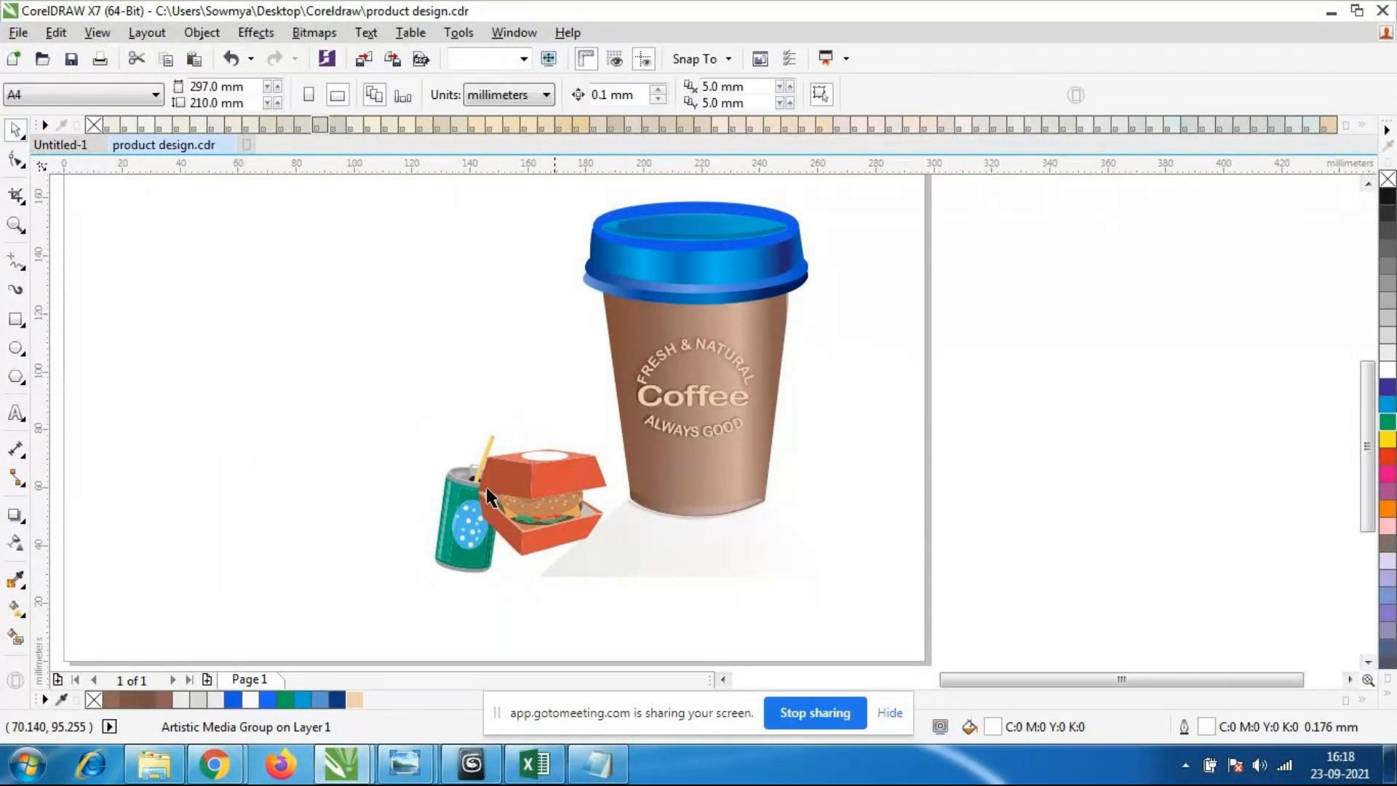
{"action": "right_click", "coordinate": [526, 493]}
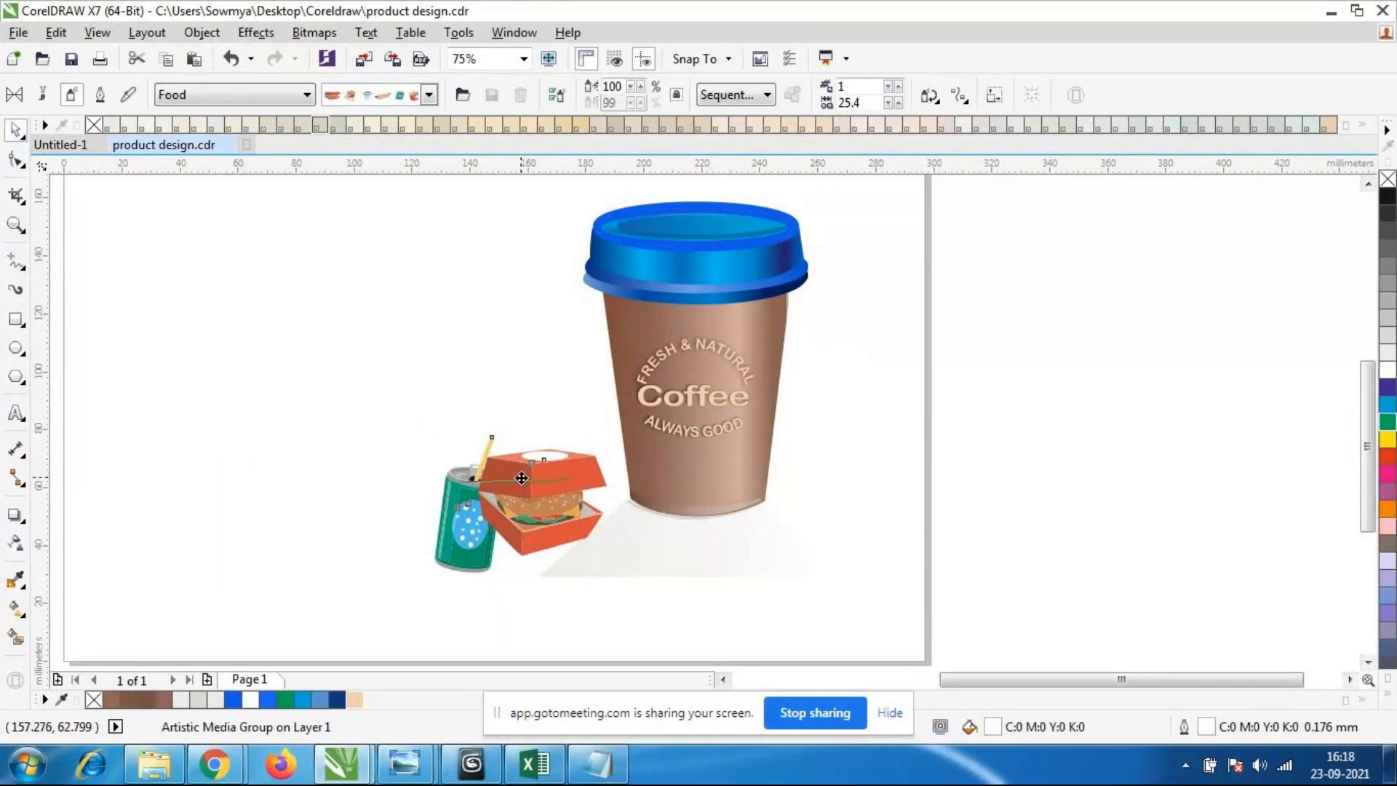
{"action": "left_click_drag", "start_coordinate": [526, 493], "coordinate": [516, 470]}
Raise the spray object size of the drink-and-burger group to 130%.
{"action": "left_click", "coordinate": [637, 86]}
{"action": "left_click", "coordinate": [638, 86]}
{"action": "left_click", "coordinate": [638, 86]}
{"action": "left_click", "coordinate": [638, 86]}
{"action": "left_click", "coordinate": [638, 86]}
{"action": "left_click", "coordinate": [638, 86]}
{"action": "left_click", "coordinate": [638, 86]}
{"action": "left_click", "coordinate": [637, 86]}
{"action": "left_click", "coordinate": [638, 86]}
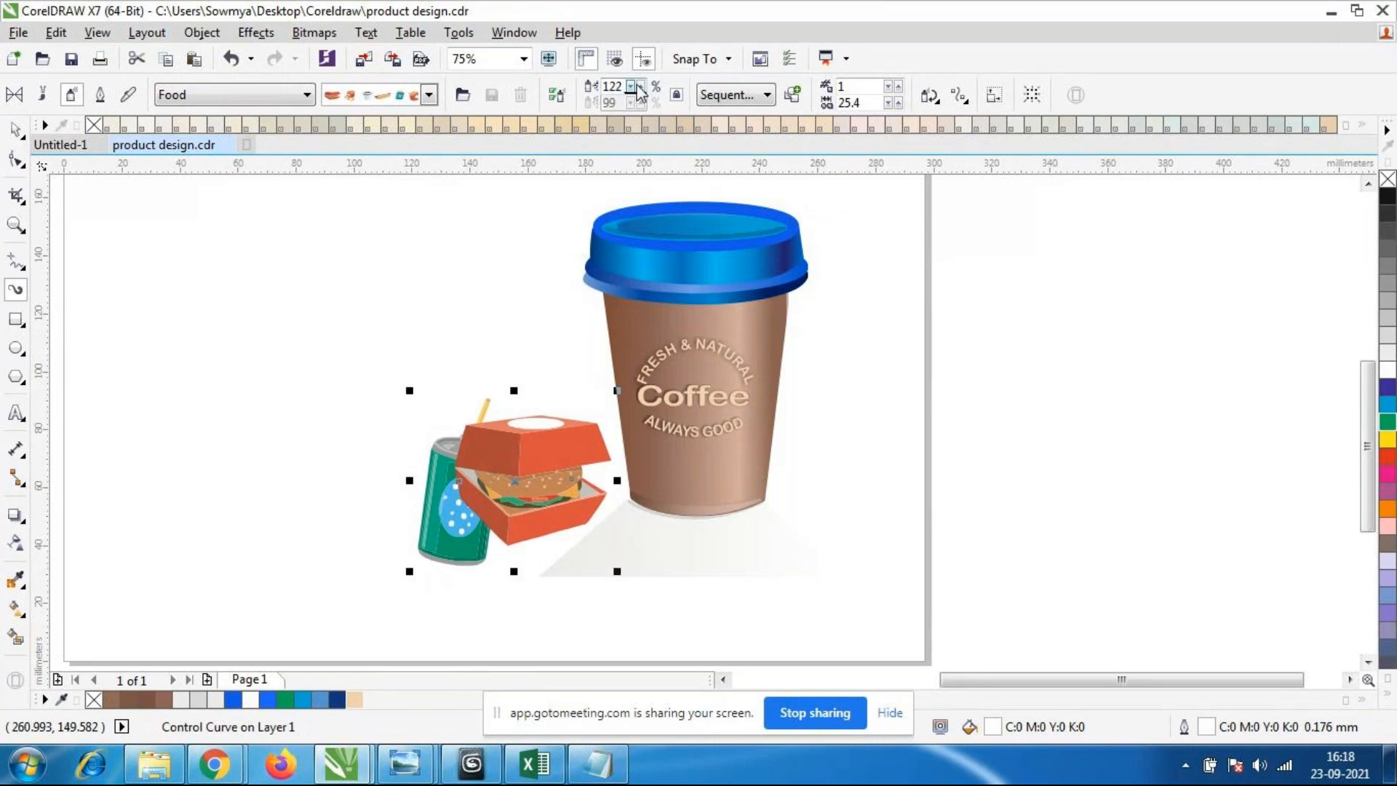
{"action": "left_click", "coordinate": [639, 86]}
{"action": "left_click", "coordinate": [638, 86]}
{"action": "left_click", "coordinate": [639, 86]}
{"action": "left_click", "coordinate": [639, 86]}
{"action": "left_click", "coordinate": [639, 86]}
{"action": "left_click", "coordinate": [639, 86]}
{"action": "left_click", "coordinate": [639, 86]}
{"action": "left_click", "coordinate": [639, 86]}
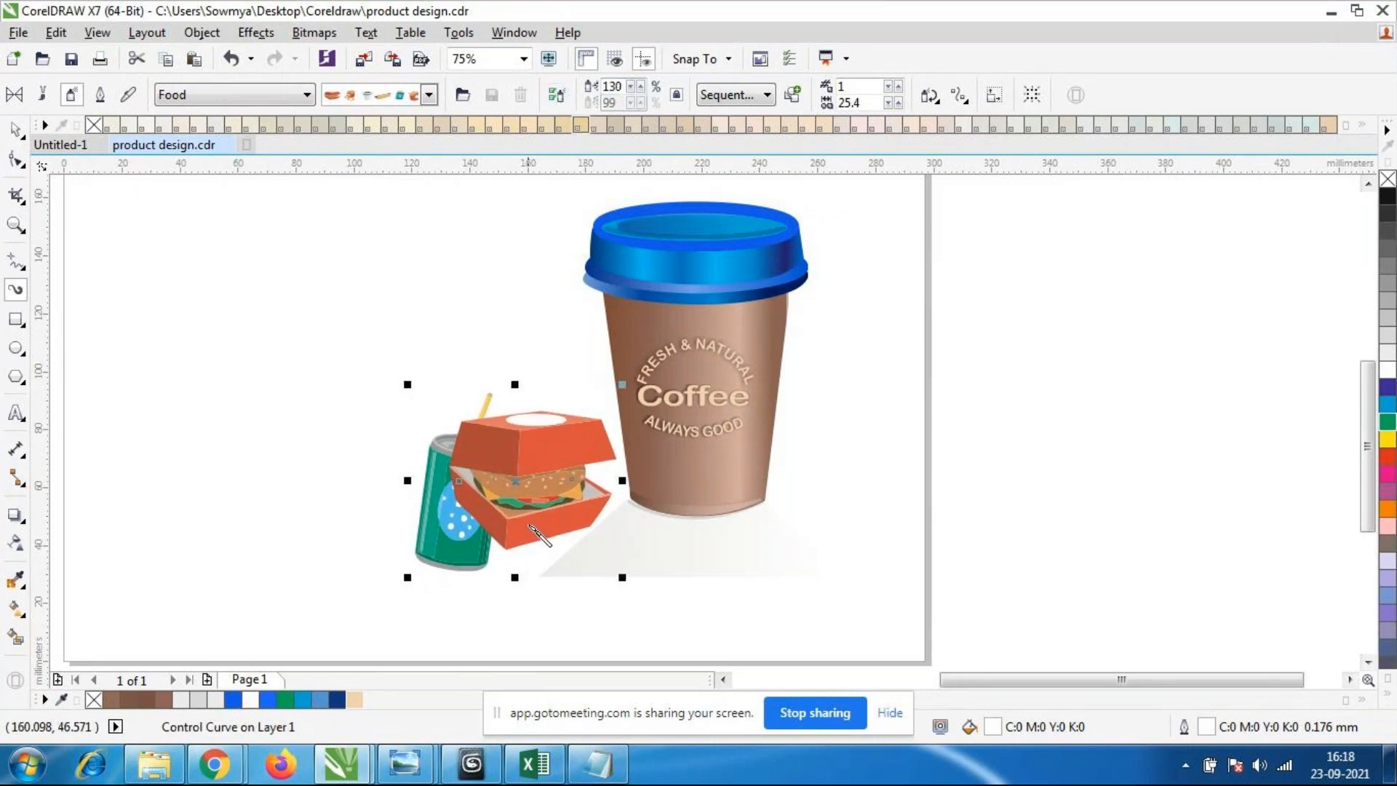
Spray a single drink can in the empty area beside the cup, and spray and delete a drink-and-burger pair next to it.
{"action": "left_click_drag", "start_coordinate": [210, 418], "coordinate": [271, 430]}
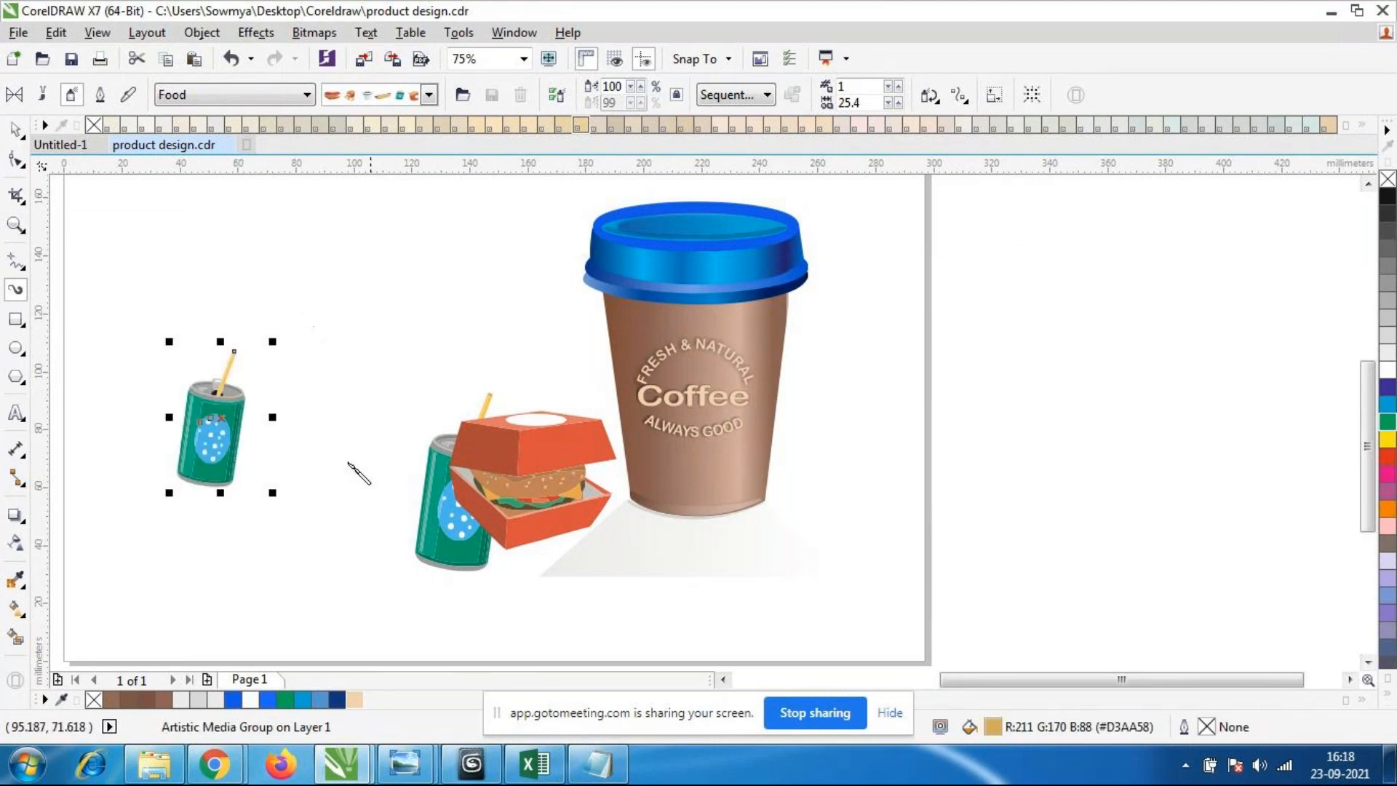
{"action": "left_click_drag", "start_coordinate": [371, 356], "coordinate": [483, 389]}
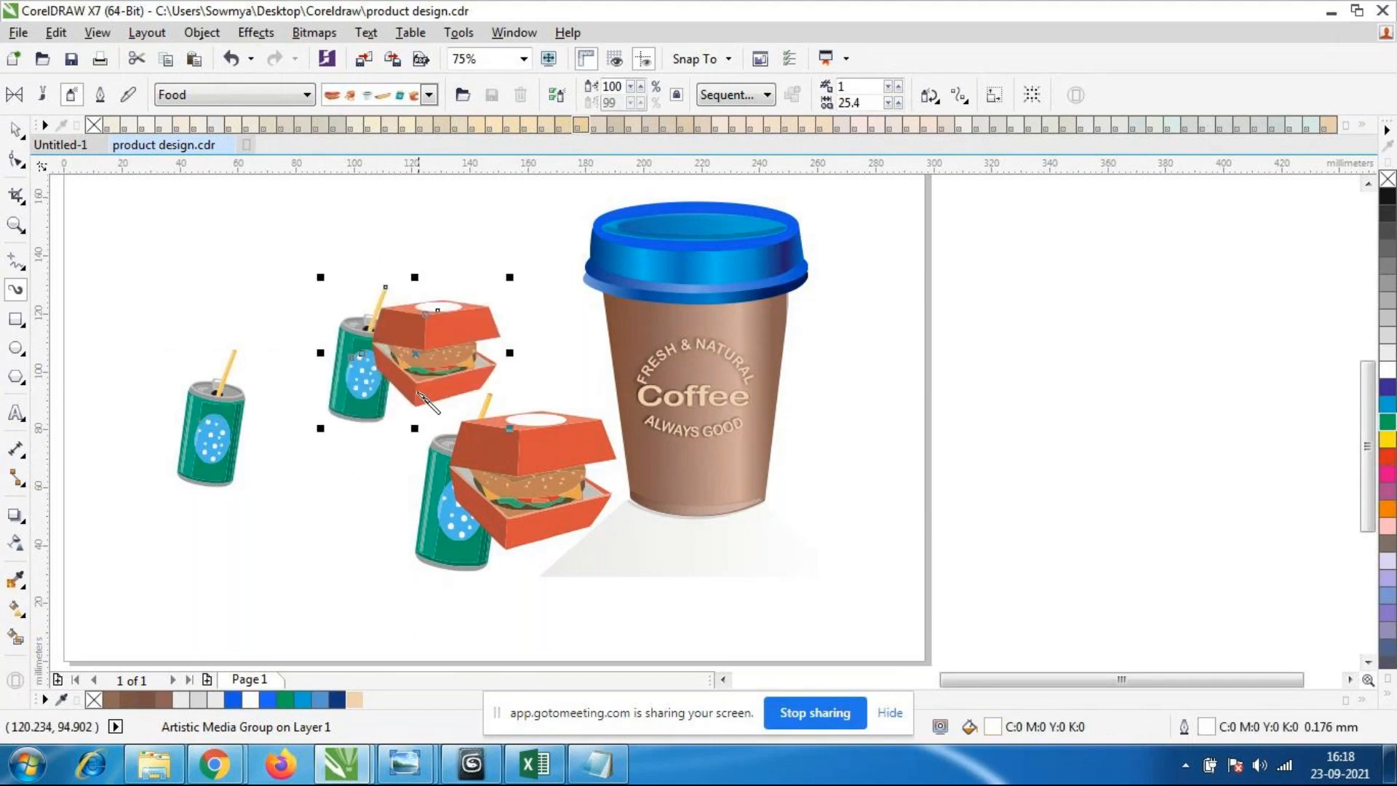
{"action": "key", "text": "Delete"}
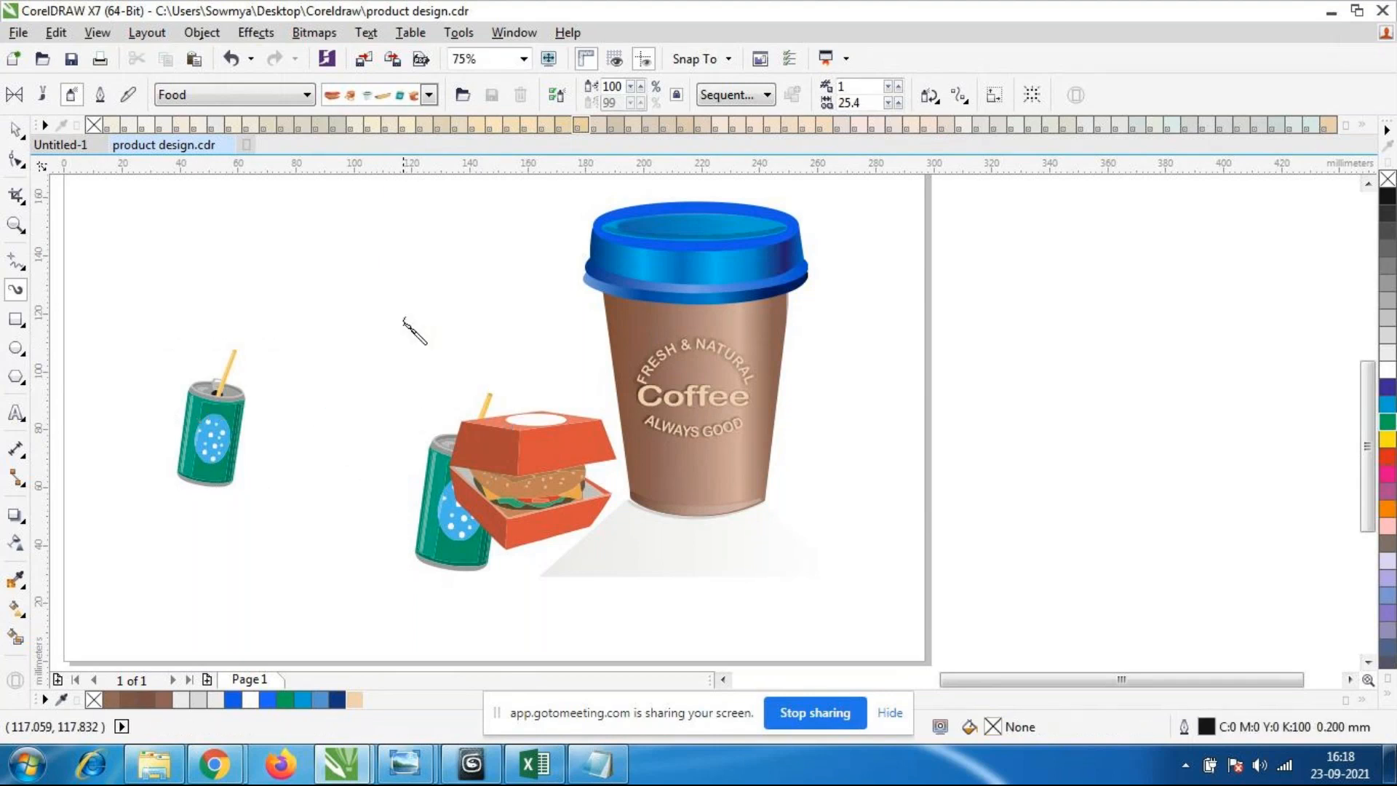
Spray two vertical fast-food strokes beside the cup and one long stroke running across the coffee cup.
{"action": "left_click_drag", "start_coordinate": [404, 320], "coordinate": [404, 396]}
{"action": "left_click_drag", "start_coordinate": [412, 512], "coordinate": [383, 403]}
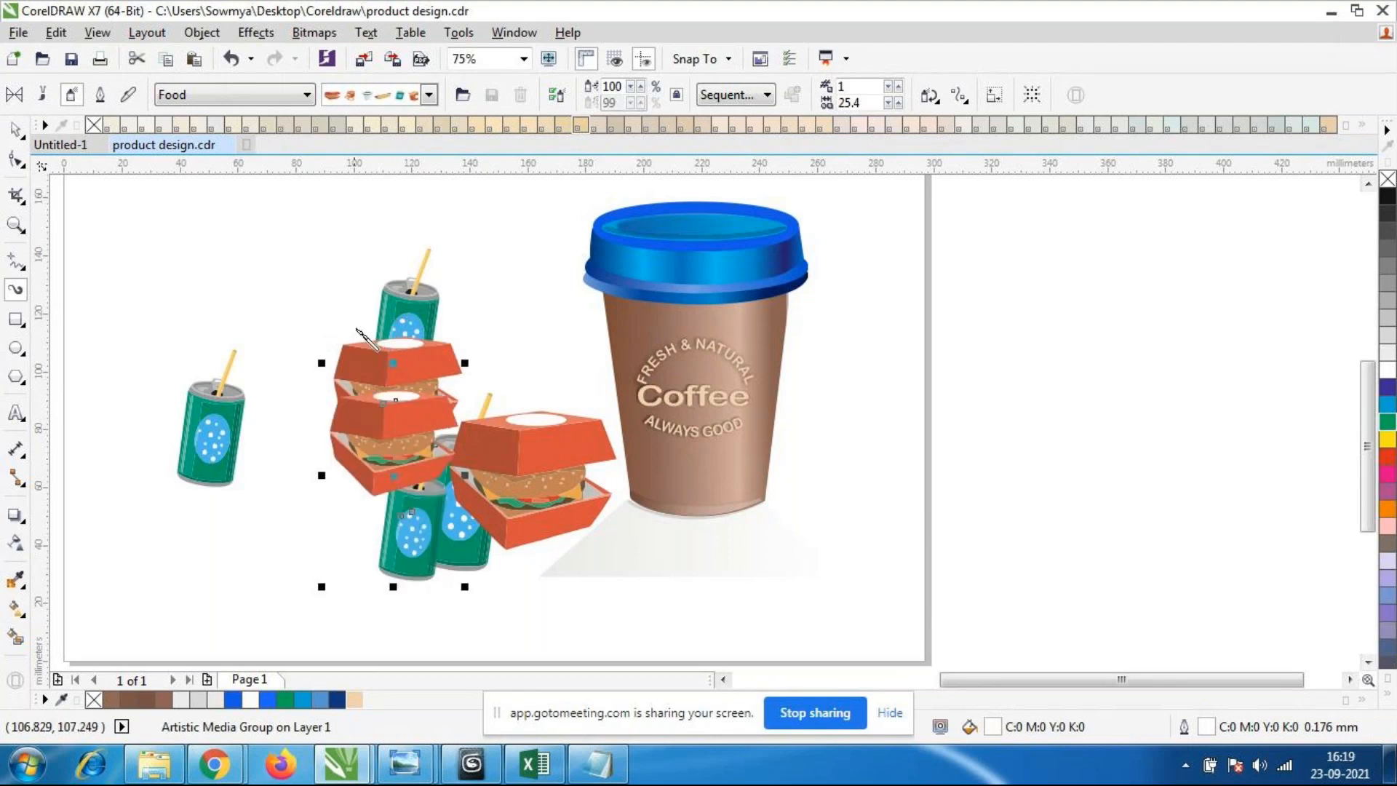
{"action": "left_click_drag", "start_coordinate": [358, 331], "coordinate": [721, 334]}
{"action": "right_click", "coordinate": [717, 288]}
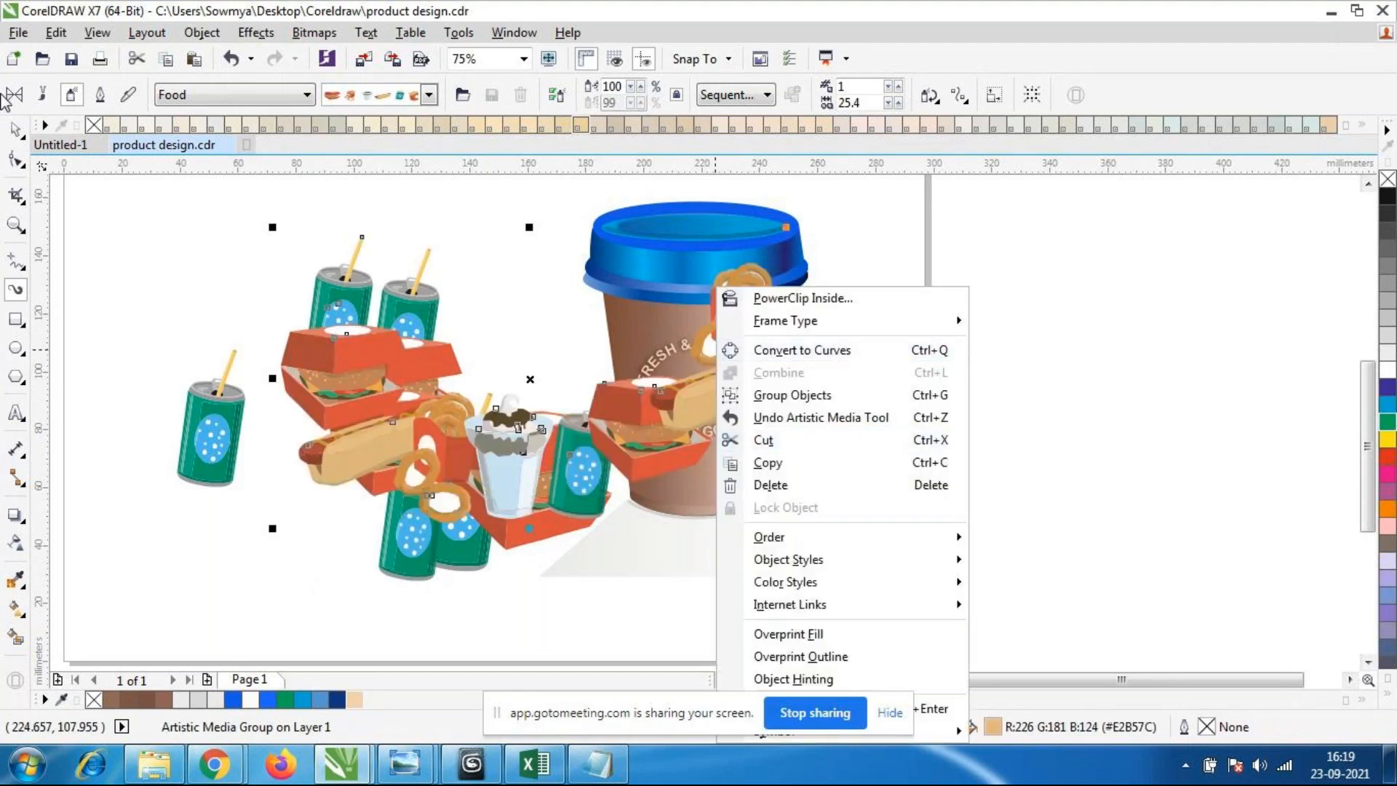
{"action": "left_click", "coordinate": [15, 131]}
{"action": "left_click", "coordinate": [15, 131]}
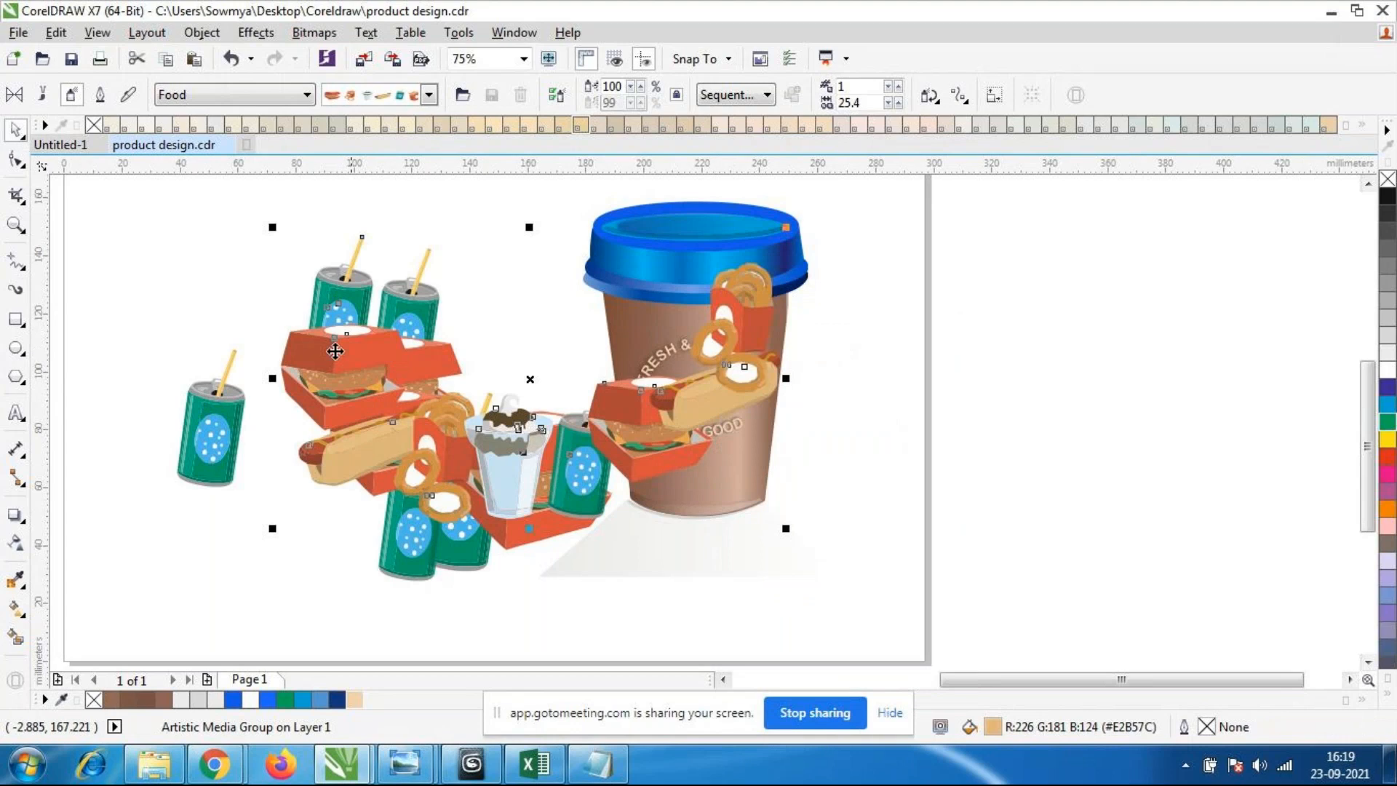
Delete all the sprayed food groups around the cup except the single drink can.
{"action": "key", "text": "Delete"}
{"action": "left_click", "coordinate": [407, 413]}
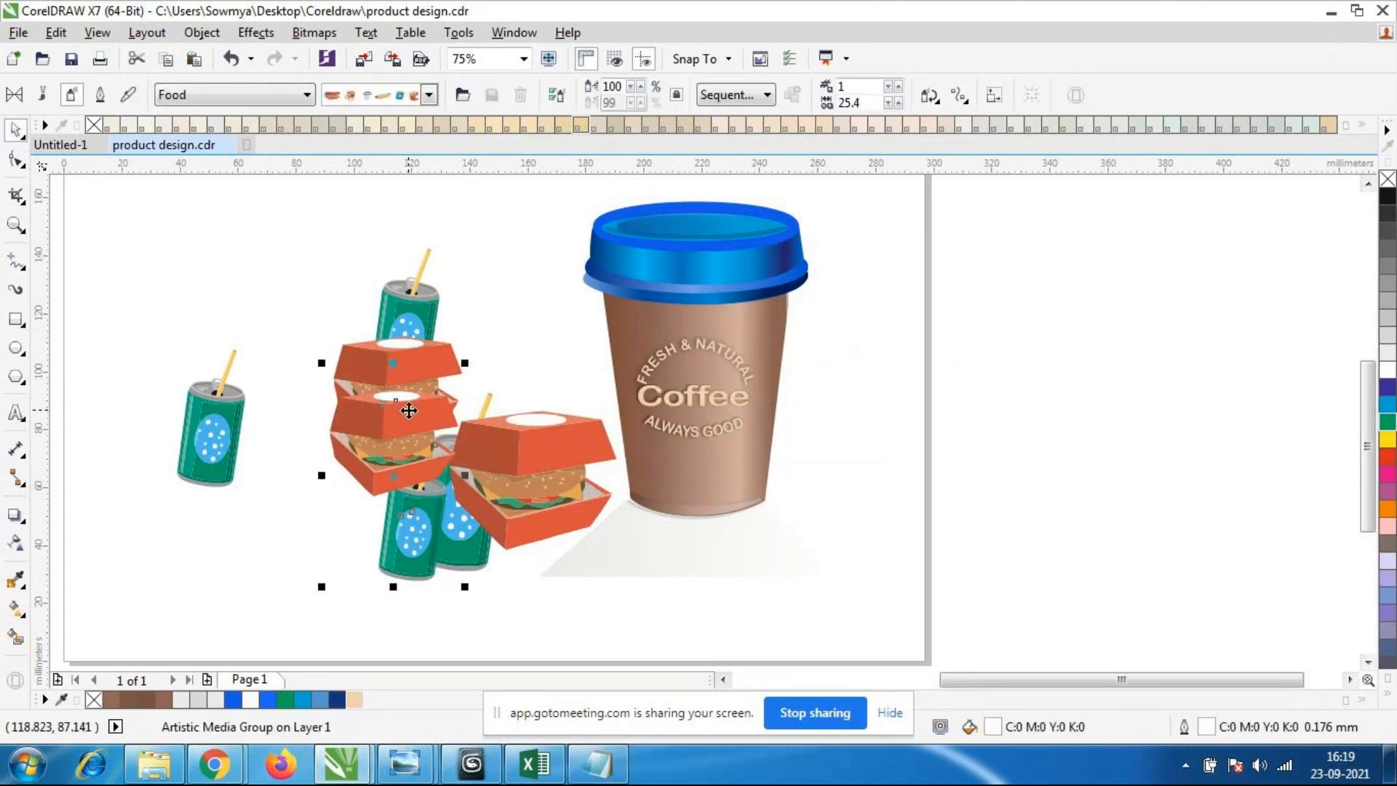
{"action": "key", "text": "Delete"}
{"action": "left_click", "coordinate": [530, 481]}
{"action": "key", "text": "Delete"}
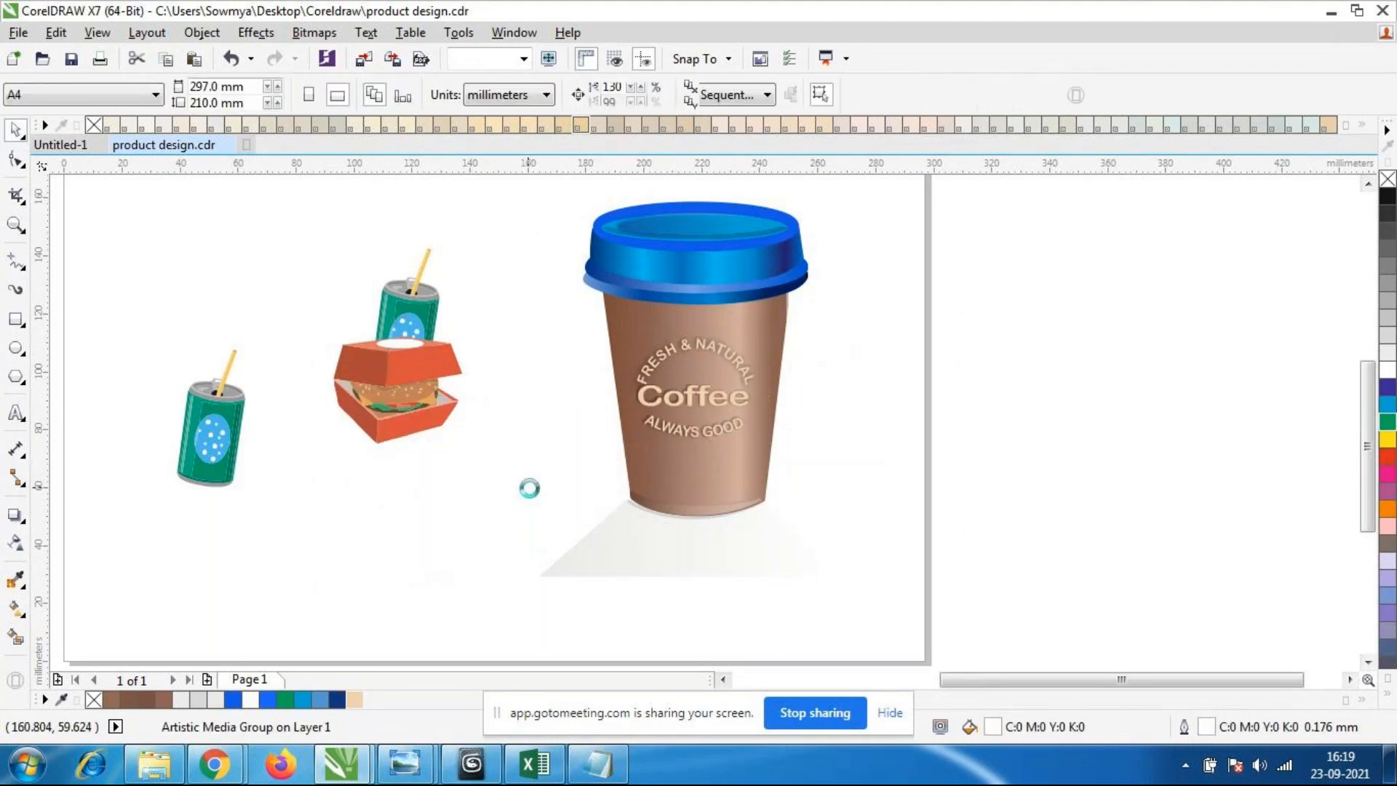
{"action": "left_click", "coordinate": [414, 399]}
{"action": "key", "text": "Delete"}
Spray a vertical fast-food column and a row toward the cup, deleting each one.
{"action": "key", "text": "i"}
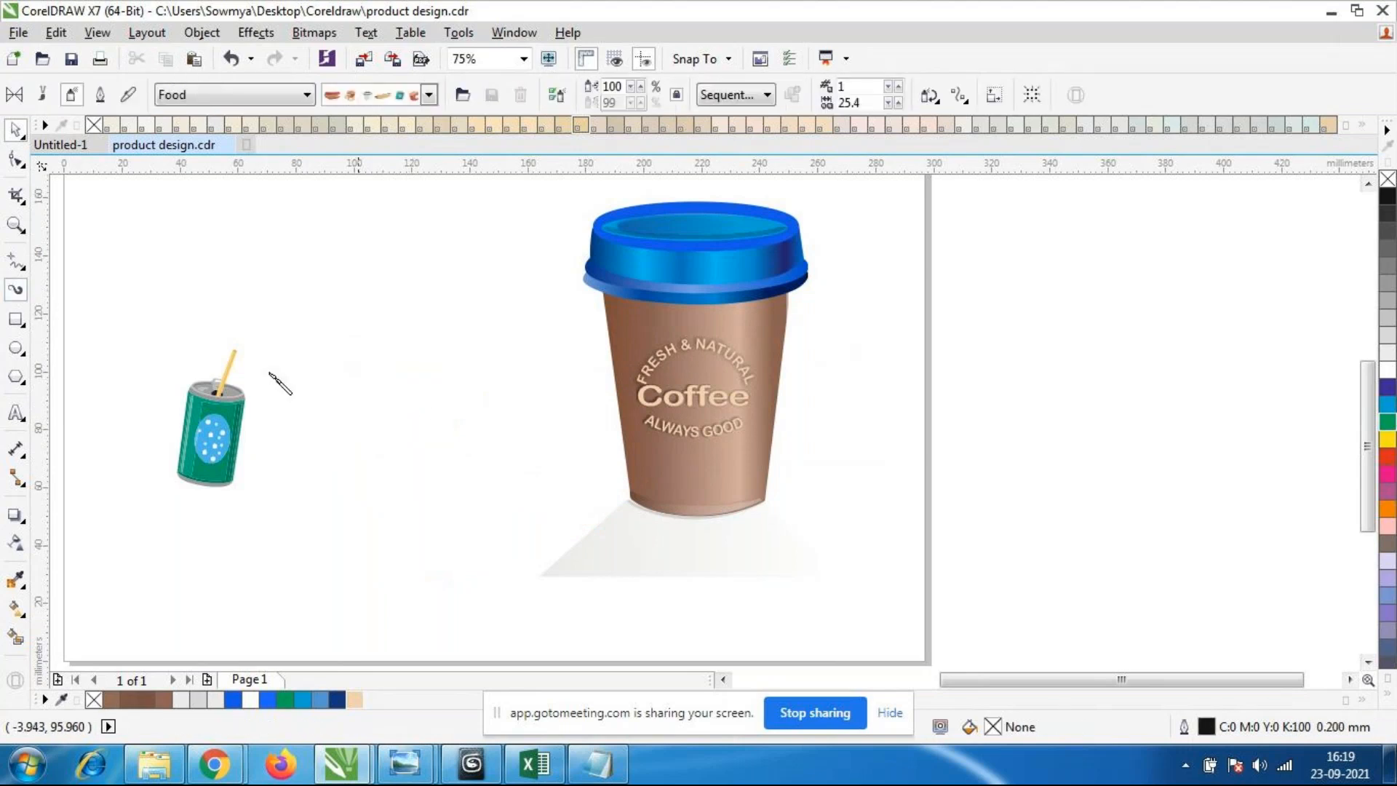
{"action": "left_click_drag", "start_coordinate": [384, 317], "coordinate": [413, 508]}
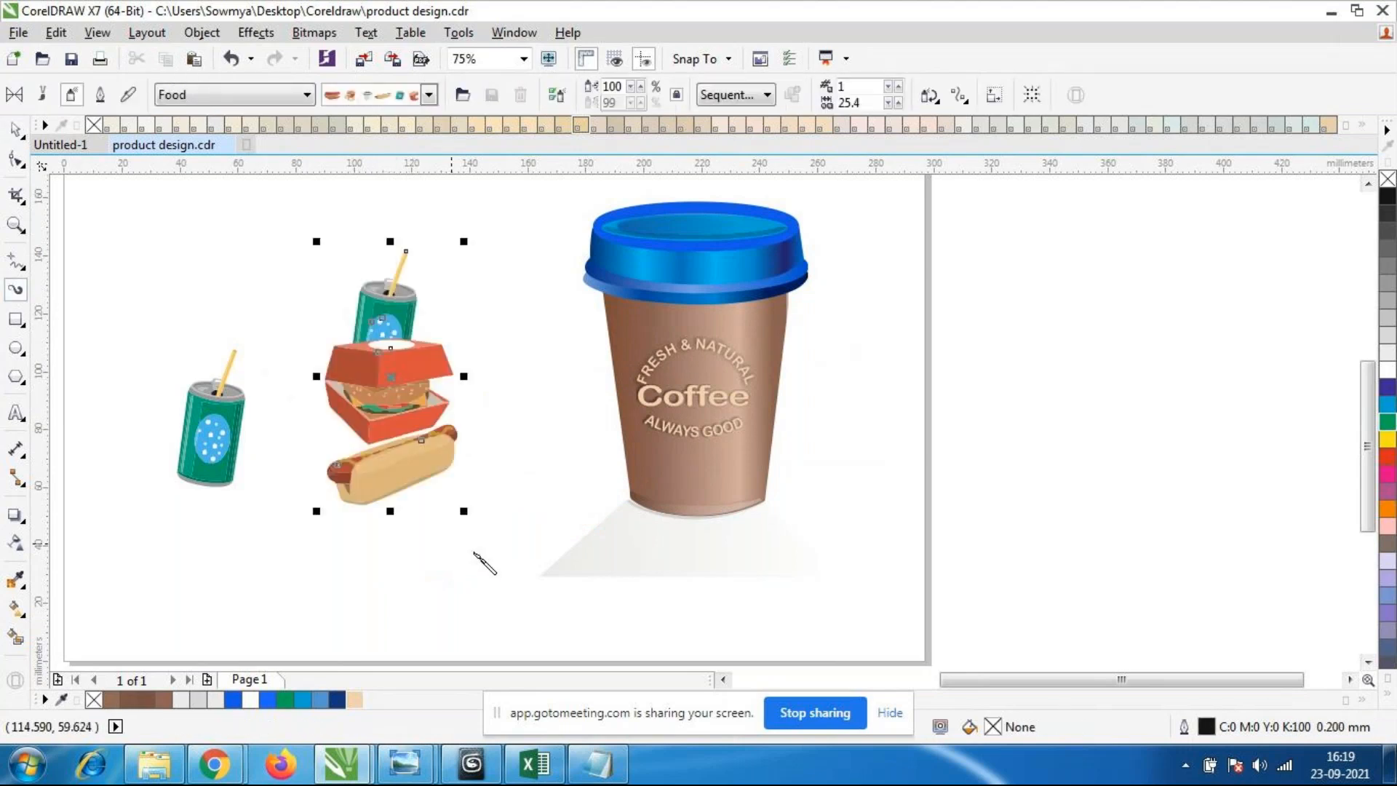
{"action": "key", "text": "Delete"}
{"action": "right_click", "coordinate": [469, 325]}
{"action": "left_click", "coordinate": [371, 429]}
{"action": "mouse_move", "coordinate": [348, 430]}
{"action": "left_mouse_down"}
{"action": "mouse_move", "coordinate": [536, 430]}
{"action": "mouse_move", "coordinate": [591, 489]}
{"action": "left_mouse_up"}
{"action": "key", "text": "Delete"}
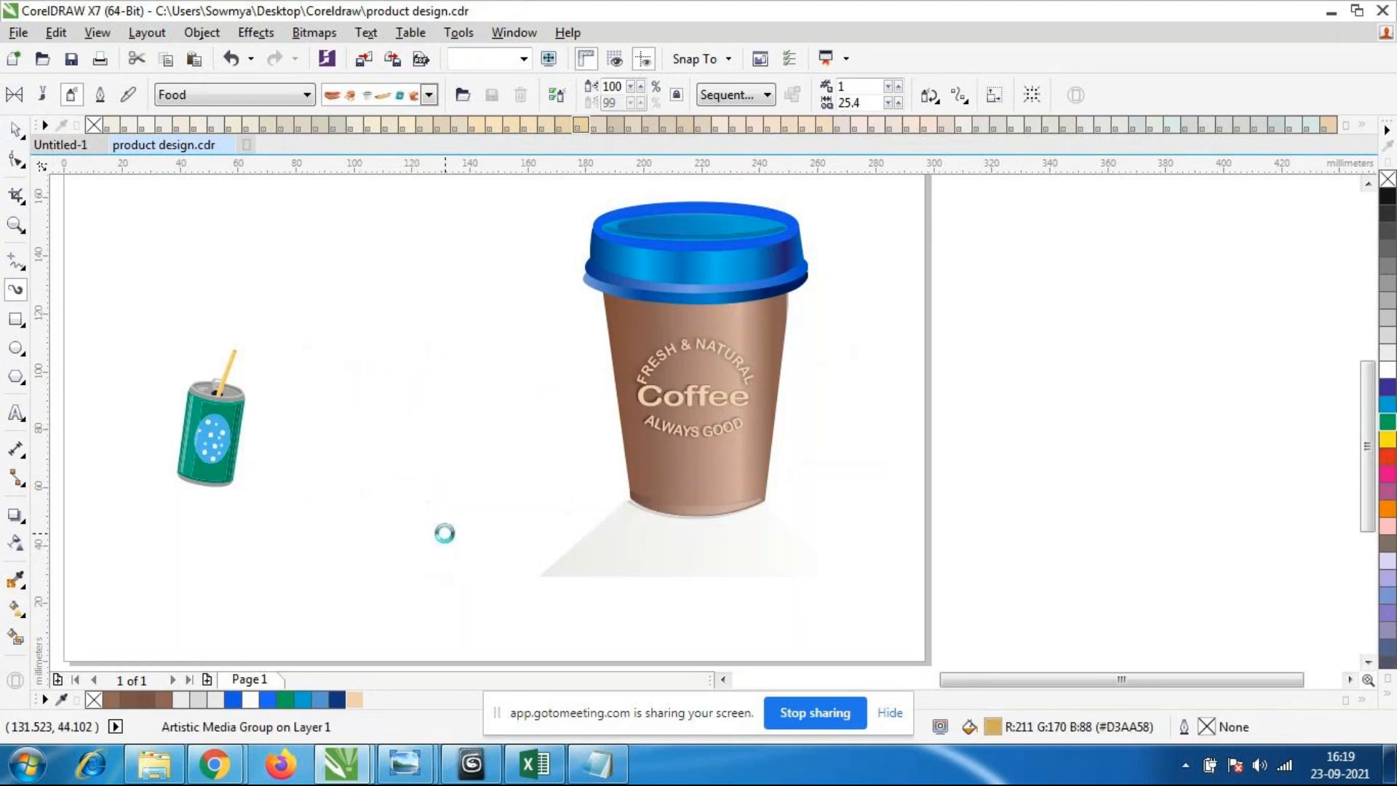
Move the drink can to the right of the coffee cup's base and pull its upper corner slightly outward.
{"action": "left_click", "coordinate": [16, 133]}
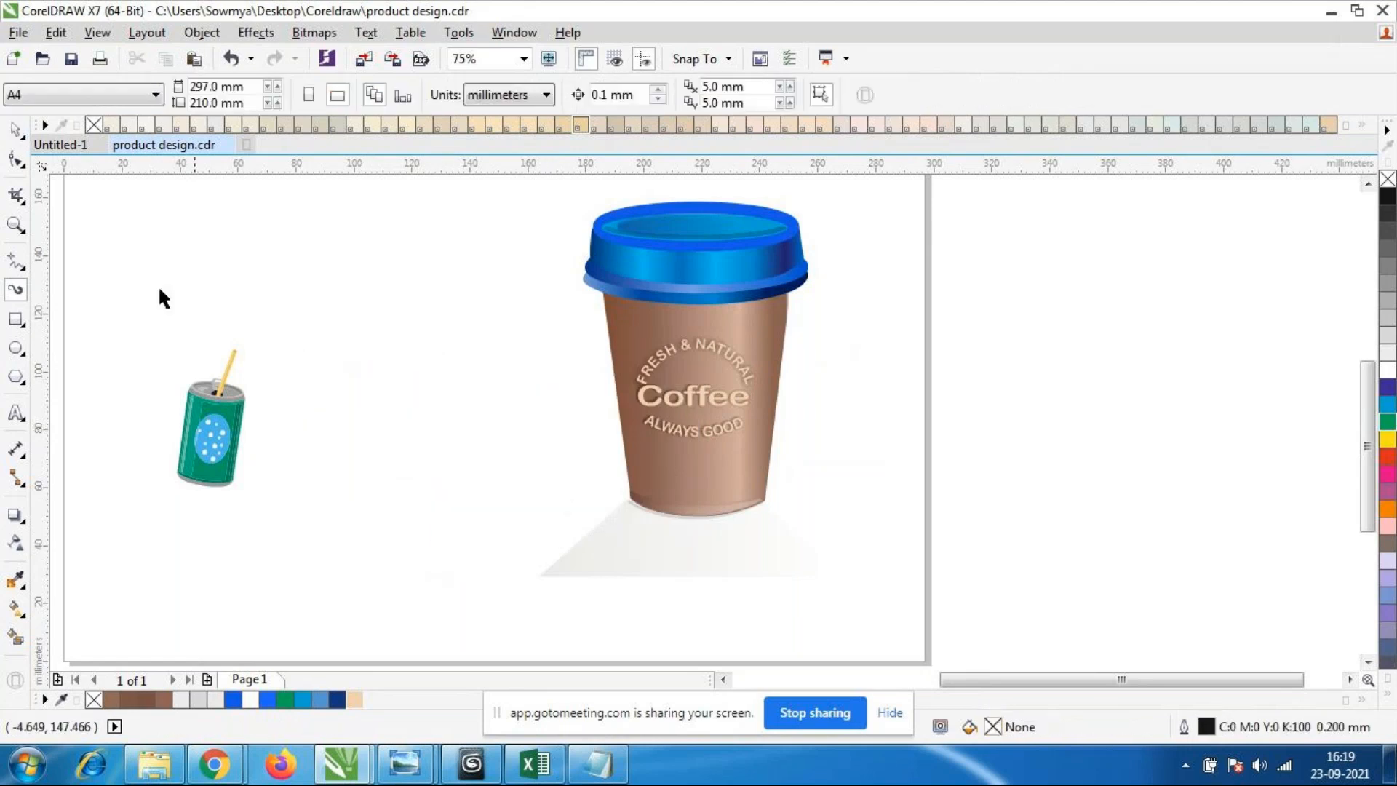
{"action": "left_click", "coordinate": [220, 459]}
{"action": "left_click_drag", "start_coordinate": [228, 428], "coordinate": [811, 488]}
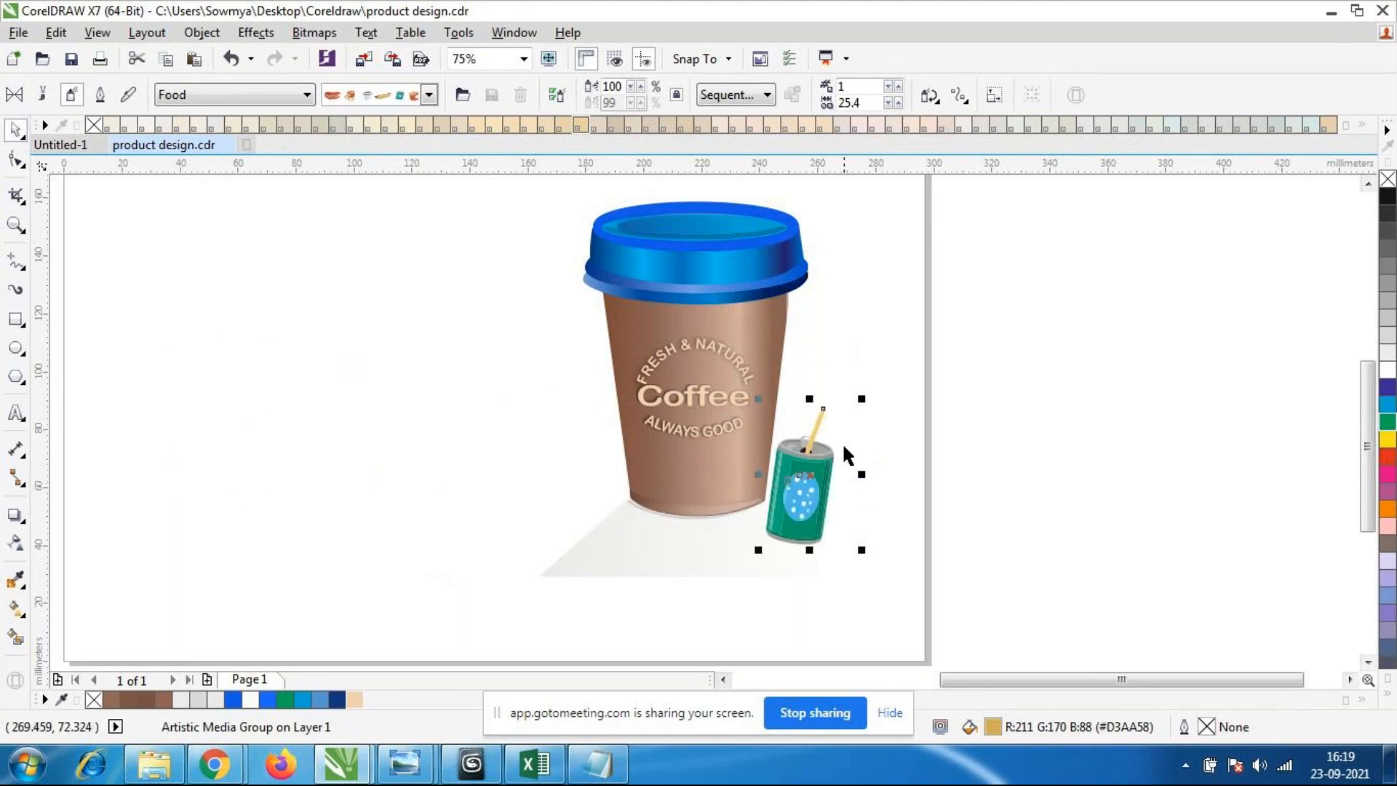
{"action": "left_click_drag", "start_coordinate": [858, 403], "coordinate": [881, 386]}
{"action": "left_click", "coordinate": [899, 577]}
{"action": "scroll", "coordinate": [702, 324], "scroll_direction": "down", "scroll_amount": 1}
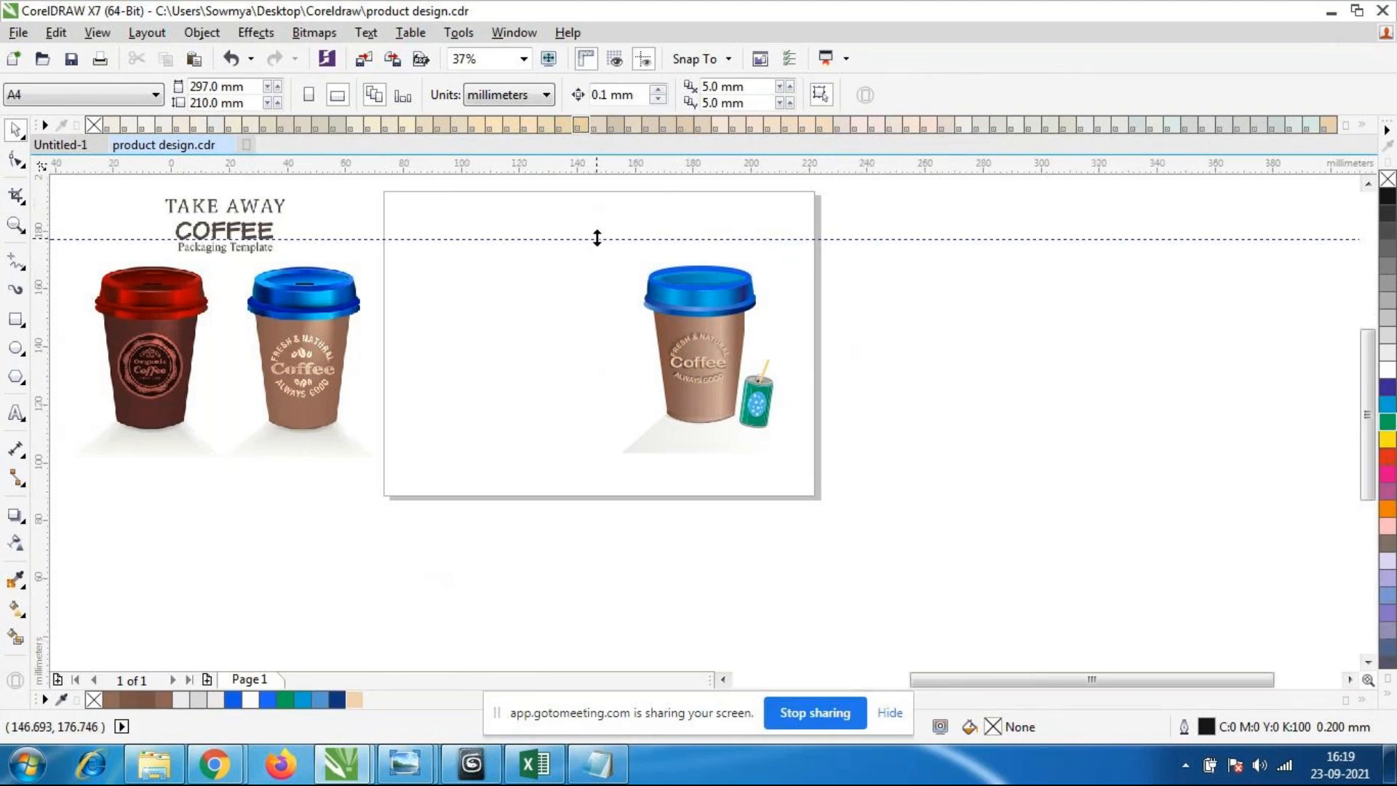
{"action": "scroll", "coordinate": [595, 237], "scroll_direction": "up", "scroll_amount": 1}
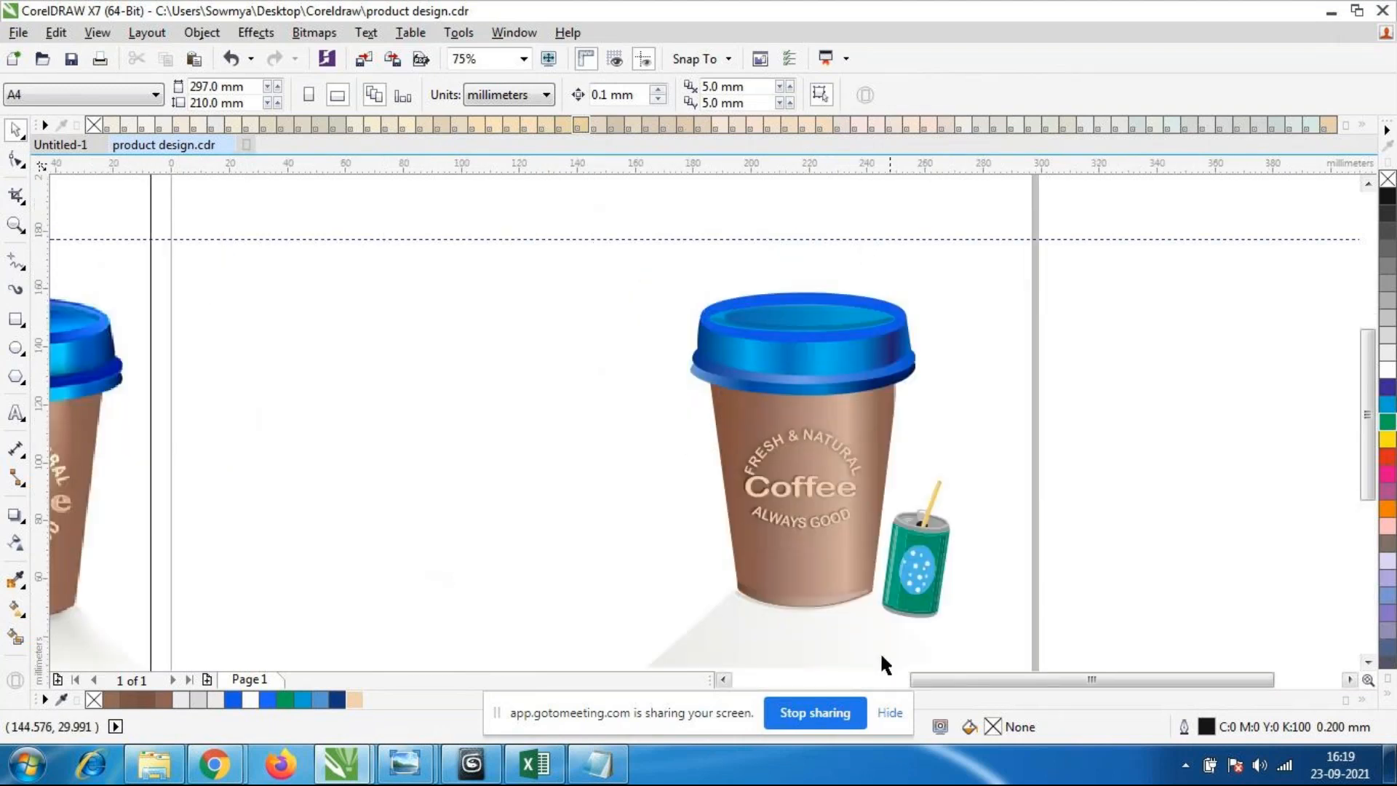
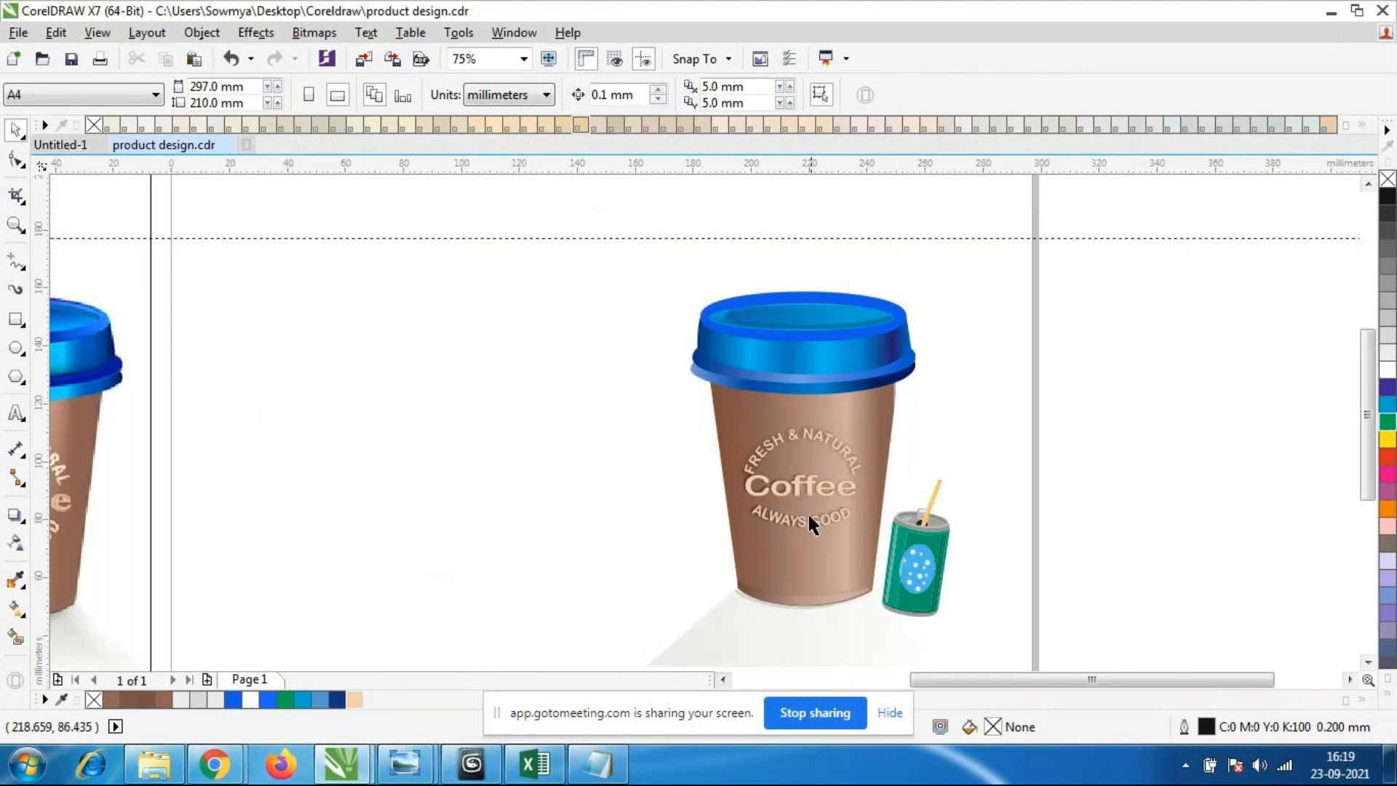
Draw an ellipse about 26 mm wide and 31 mm high over the cup's Coffee text, and move it to the left of the cup.
{"action": "left_click", "coordinate": [16, 348]}
{"action": "scroll", "coordinate": [808, 488], "scroll_direction": "up", "scroll_amount": 2}
{"action": "left_click_drag", "start_coordinate": [716, 410], "coordinate": [873, 594]}
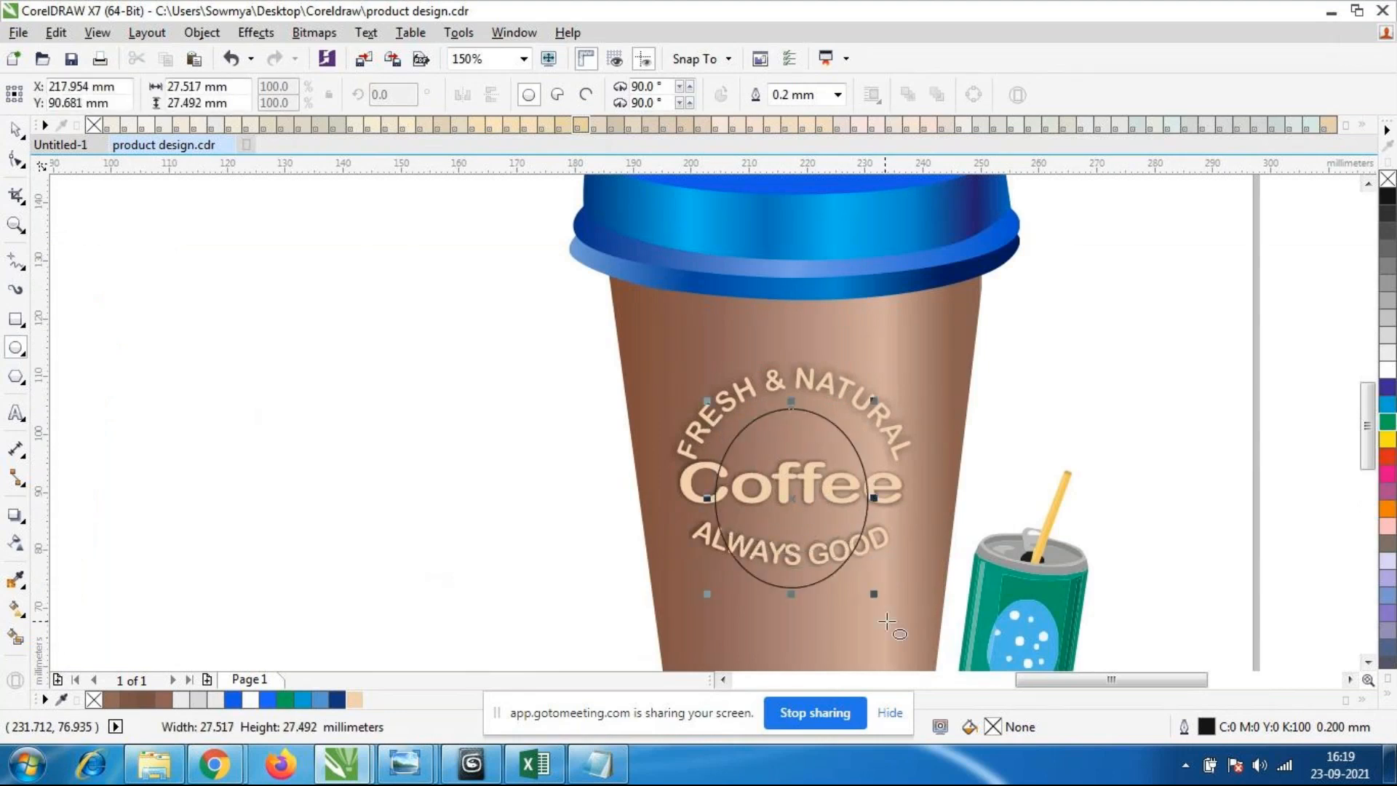
{"action": "key", "text": "space"}
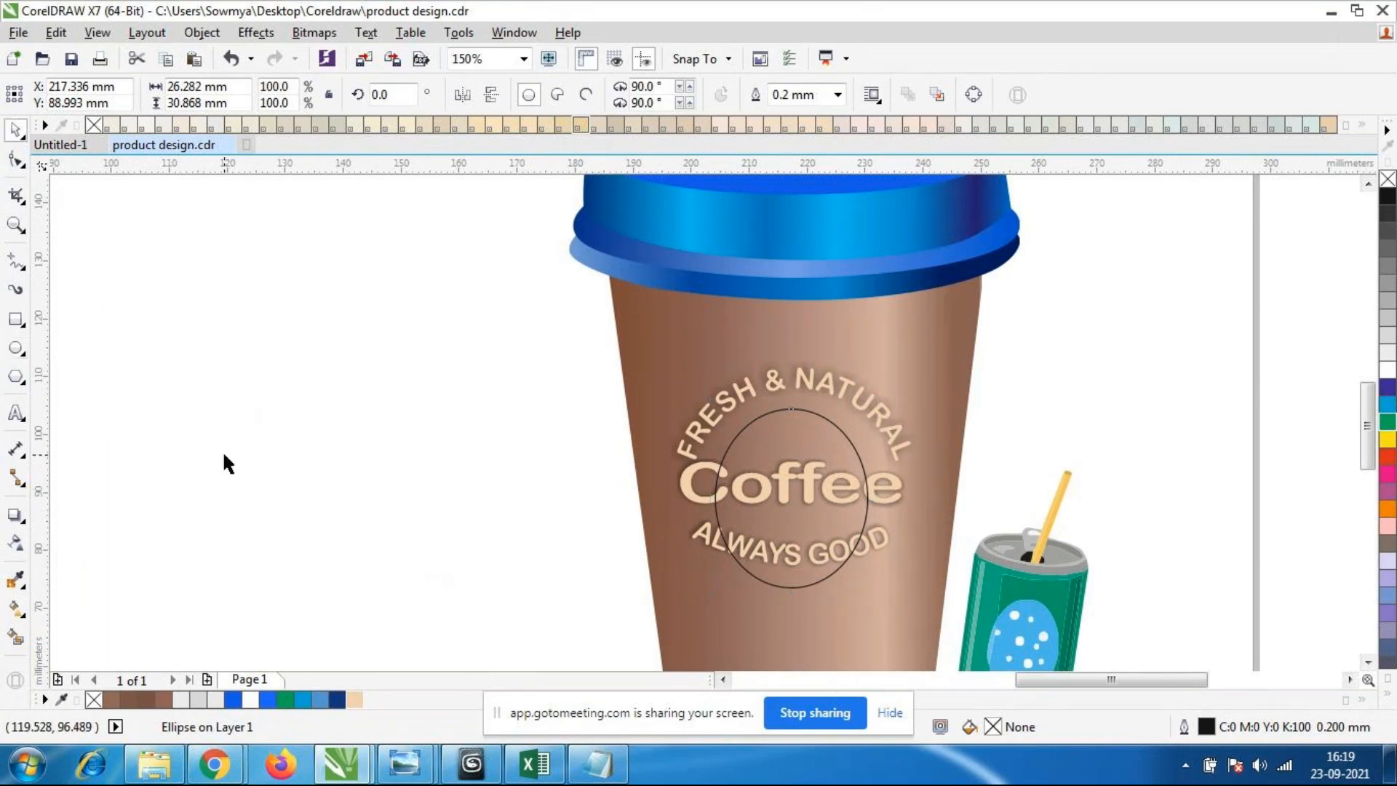
{"action": "key", "text": "Escape"}
{"action": "left_click", "coordinate": [824, 414]}
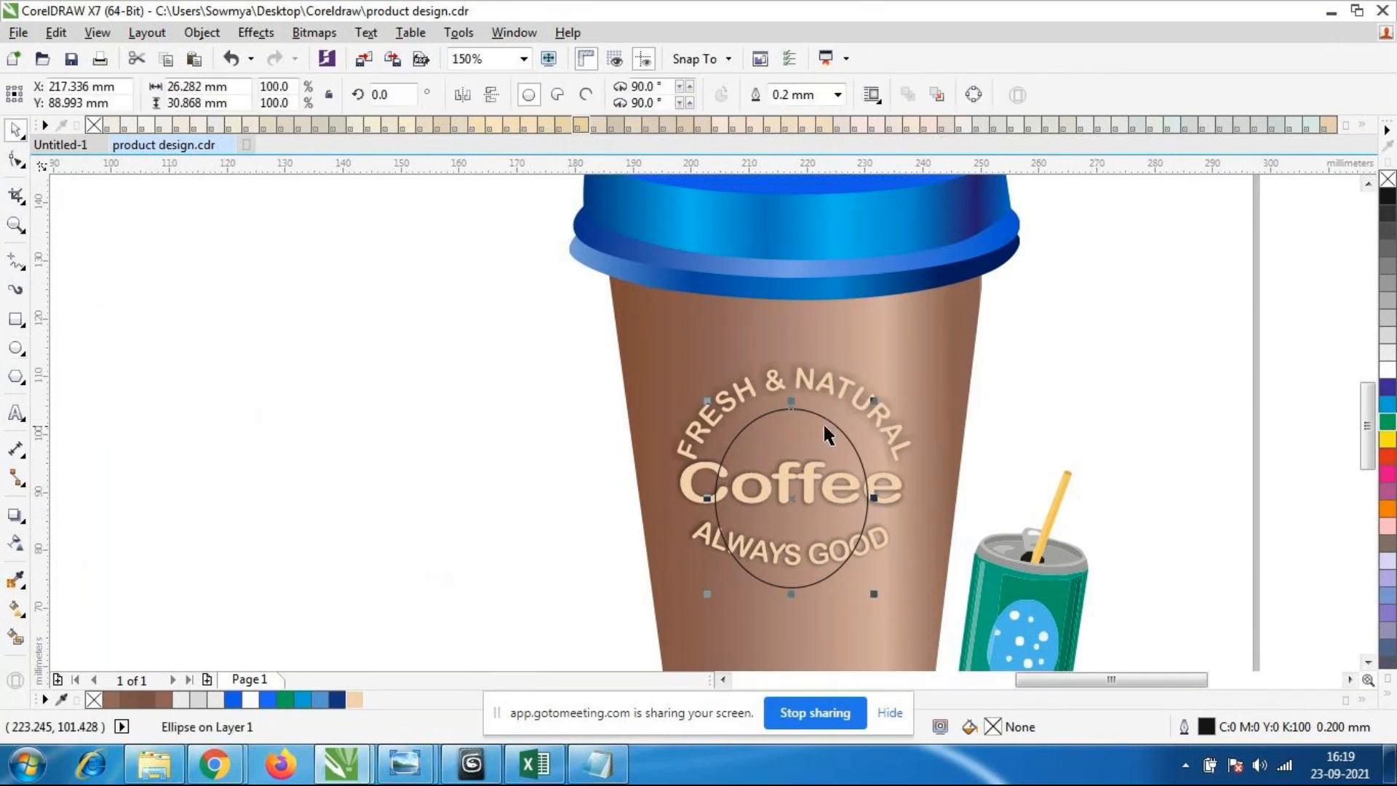
{"action": "left_click_drag", "start_coordinate": [793, 410], "coordinate": [307, 365]}
{"action": "left_click", "coordinate": [490, 564]}
Import the "download" image of brand logos from the Coreldraw folder and place it to the left of the coffee cup.
{"action": "left_click", "coordinate": [15, 33]}
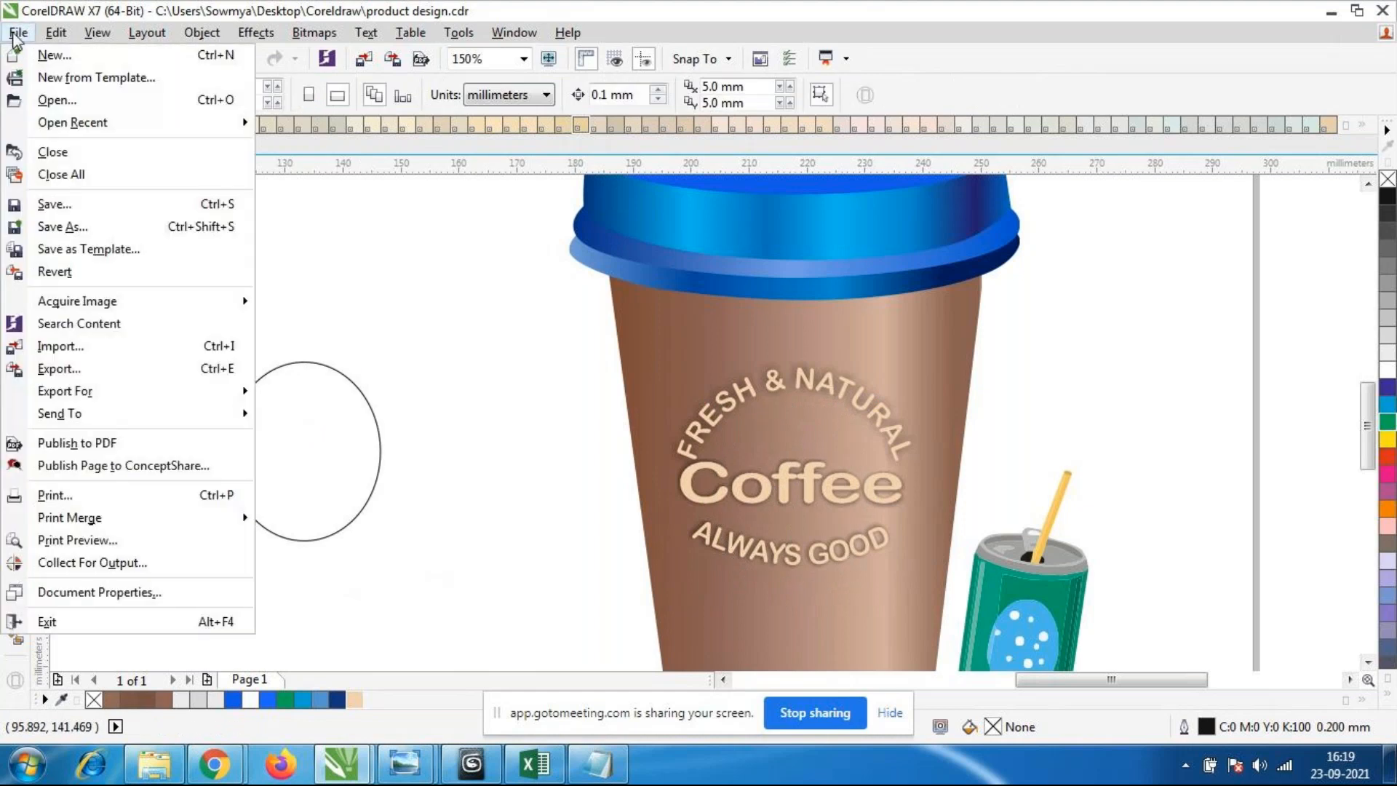
{"action": "left_click", "coordinate": [72, 348]}
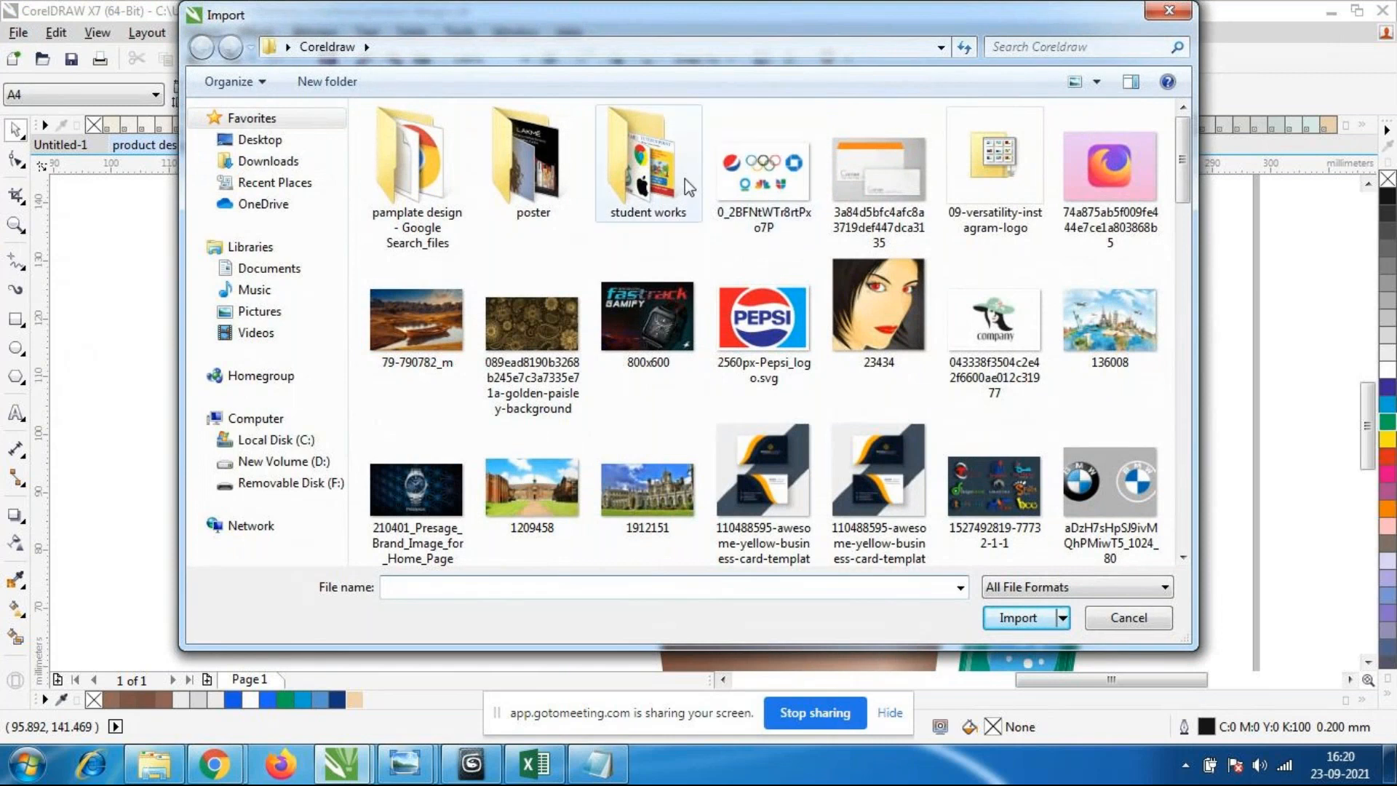
{"action": "scroll", "coordinate": [1186, 219], "scroll_direction": "down", "scroll_amount": 1}
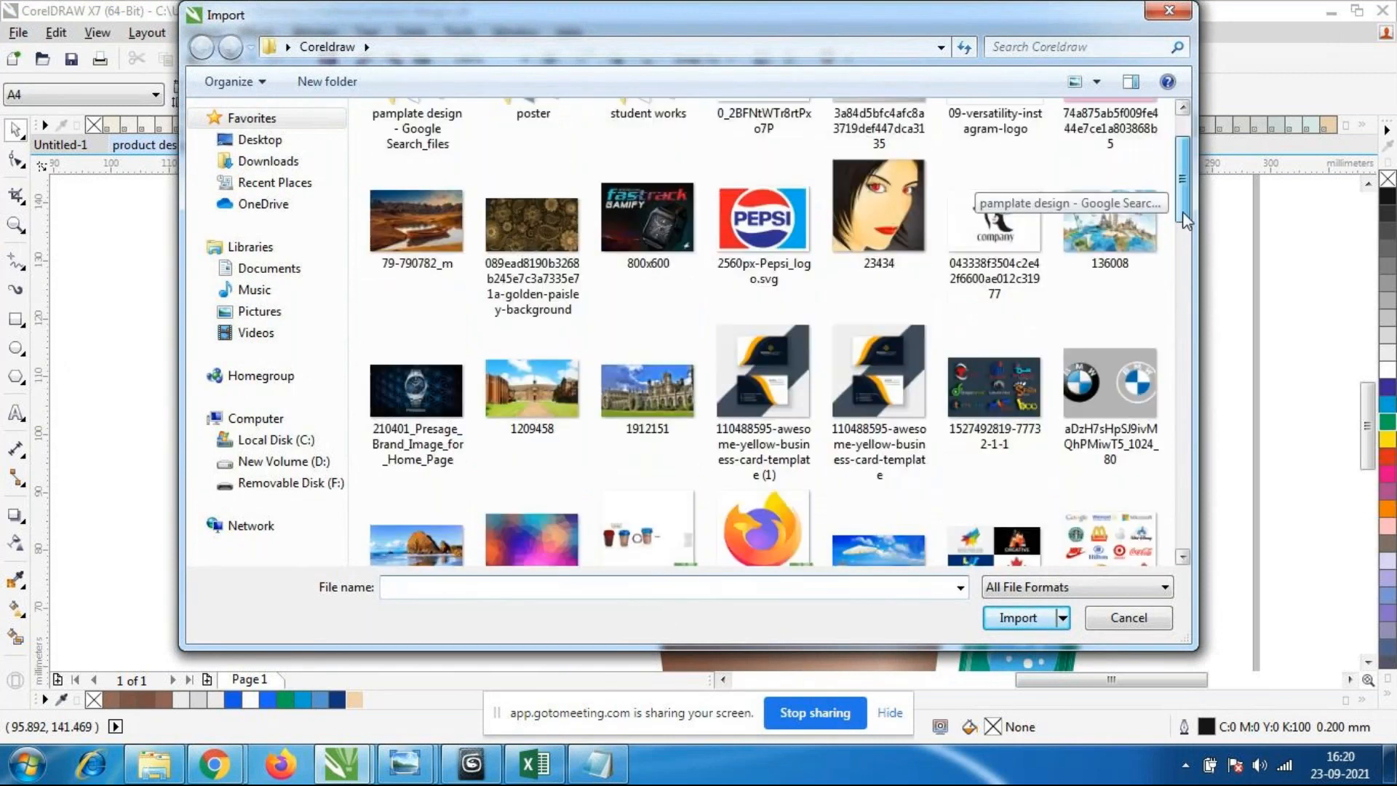
{"action": "left_click_drag", "start_coordinate": [1186, 218], "coordinate": [1182, 298]}
{"action": "left_click", "coordinate": [895, 429]}
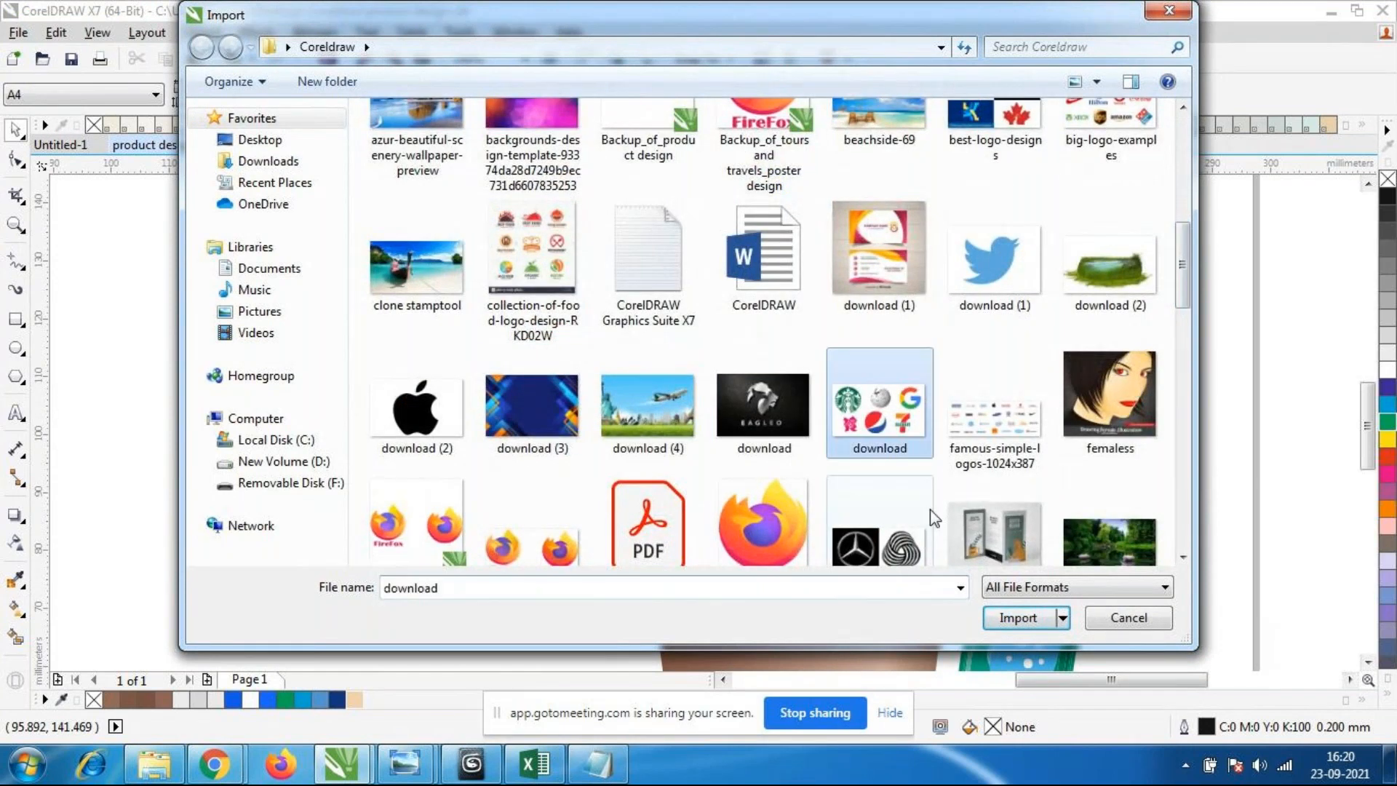
{"action": "double_click", "coordinate": [880, 407]}
{"action": "left_click", "coordinate": [159, 224]}
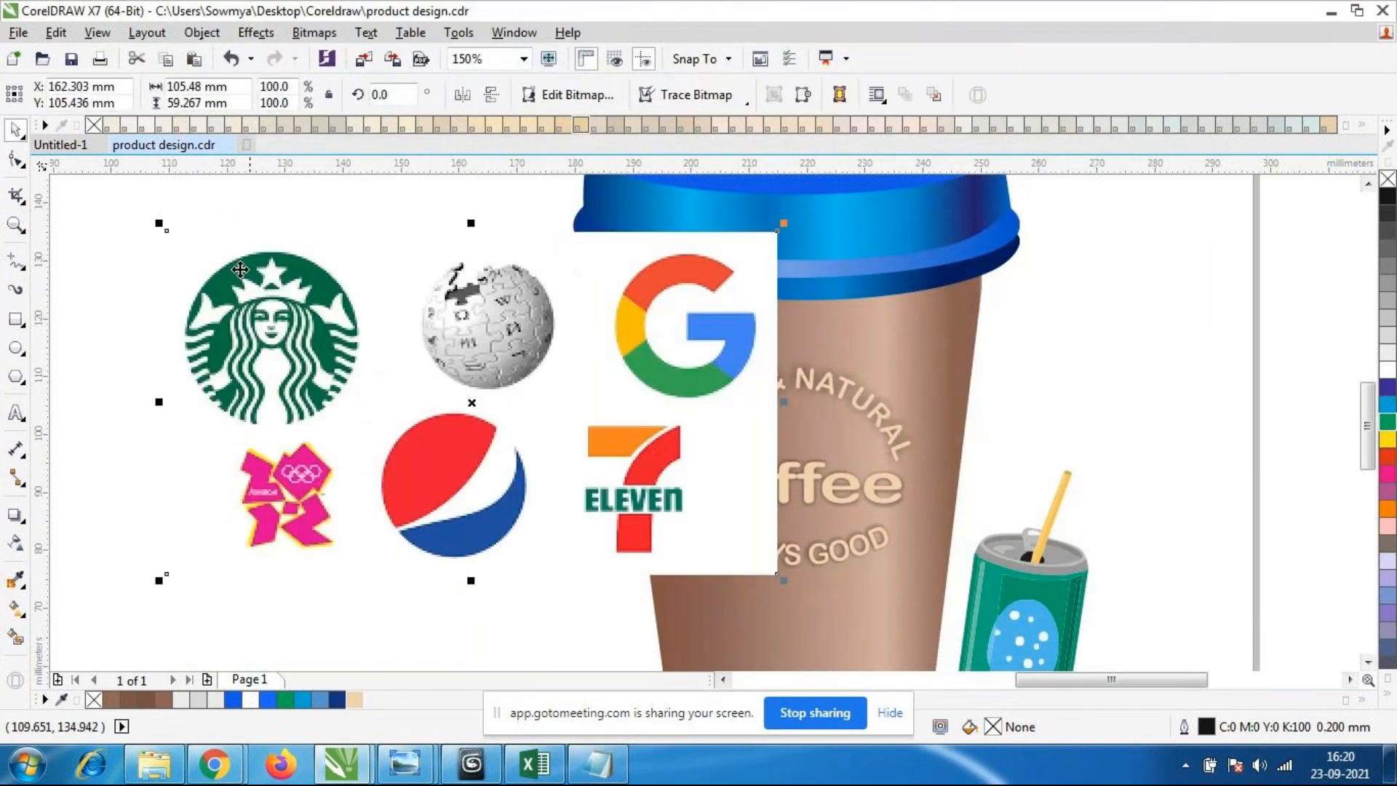
Move the logo image over the cup and fit the ellipse around the Starbucks logo, about 29.7 mm wide and 30.9 mm high.
{"action": "left_click_drag", "start_coordinate": [365, 414], "coordinate": [630, 459]}
{"action": "left_click", "coordinate": [314, 481]}
{"action": "left_click_drag", "start_coordinate": [314, 481], "coordinate": [637, 389]}
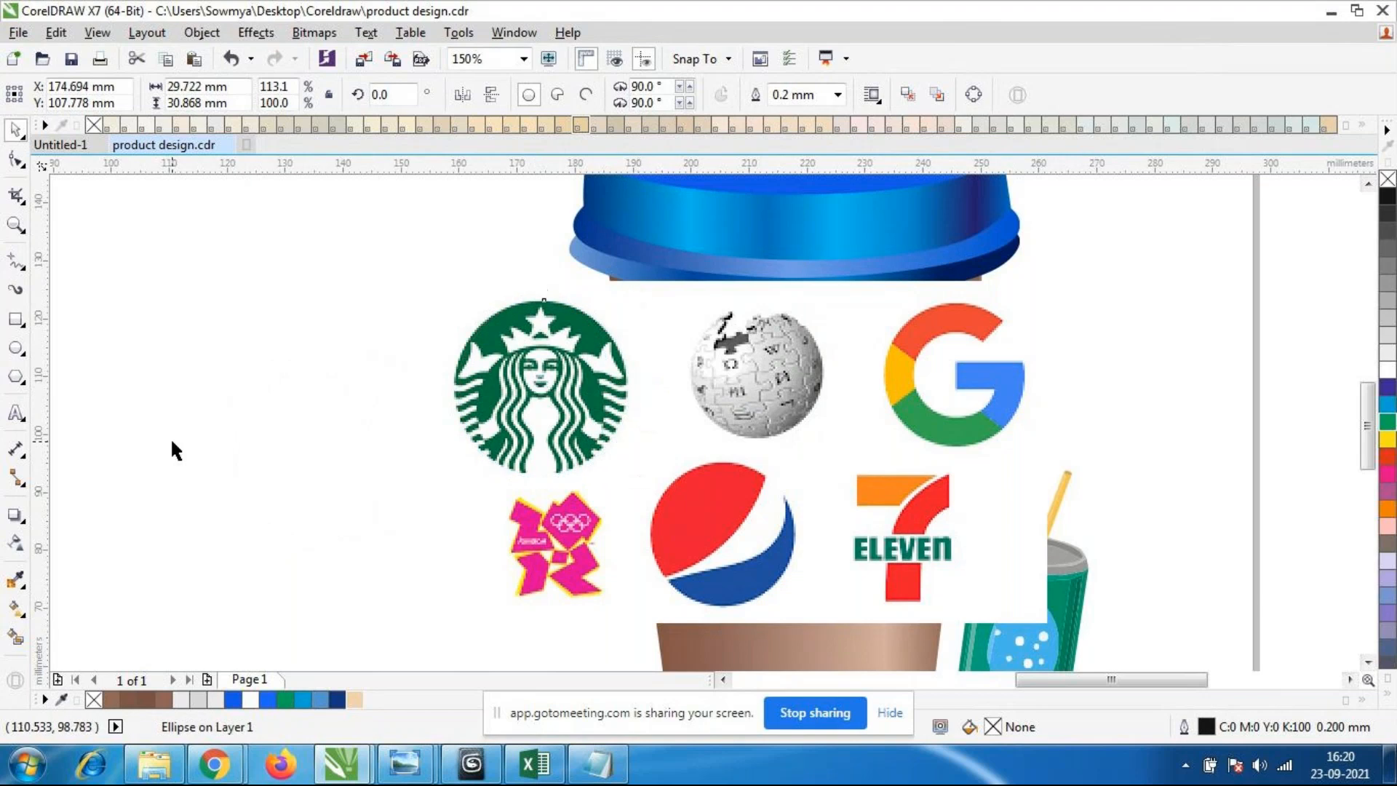
{"action": "left_click", "coordinate": [288, 373]}
Move the logo image off the ellipse and the cup into the empty area left of them.
{"action": "scroll", "coordinate": [547, 420], "scroll_direction": "down", "scroll_amount": 1}
{"action": "left_click", "coordinate": [547, 419]}
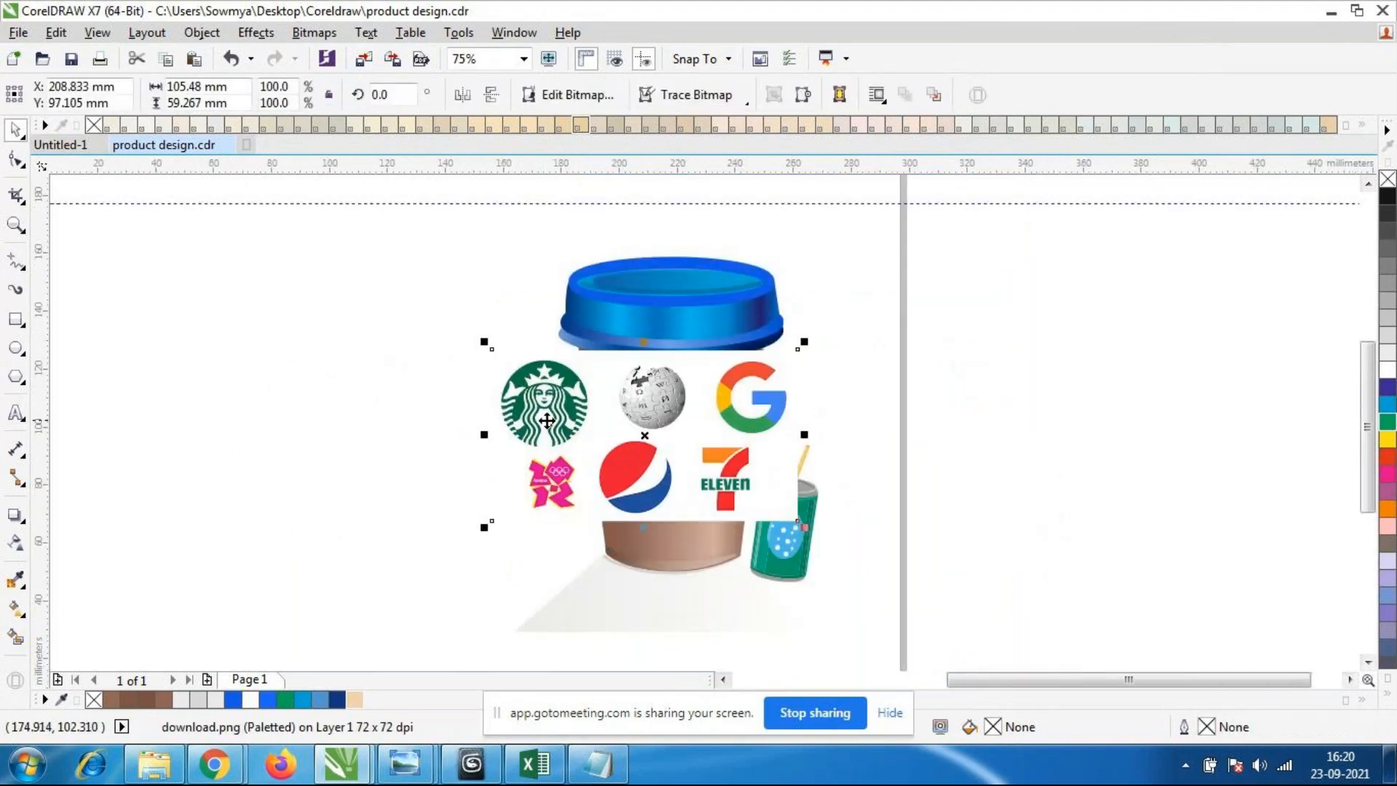
{"action": "left_click", "coordinate": [549, 421]}
{"action": "left_click_drag", "start_coordinate": [654, 440], "coordinate": [373, 446]}
{"action": "left_click", "coordinate": [399, 622]}
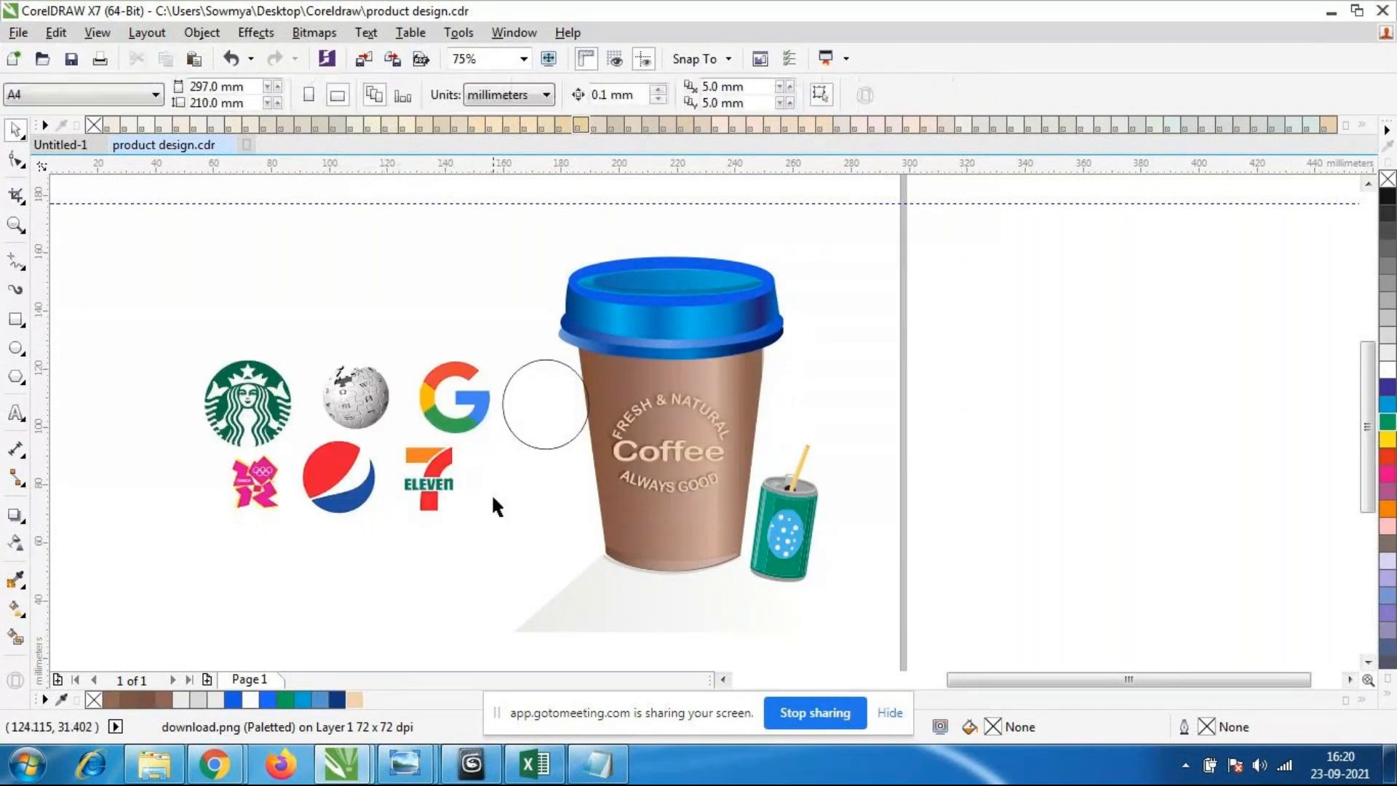
Move the ellipse over the Starbucks logo in the imported logo image.
{"action": "left_click_drag", "start_coordinate": [521, 445], "coordinate": [249, 398]}
{"action": "scroll", "coordinate": [480, 376], "scroll_direction": "down", "scroll_amount": 2}
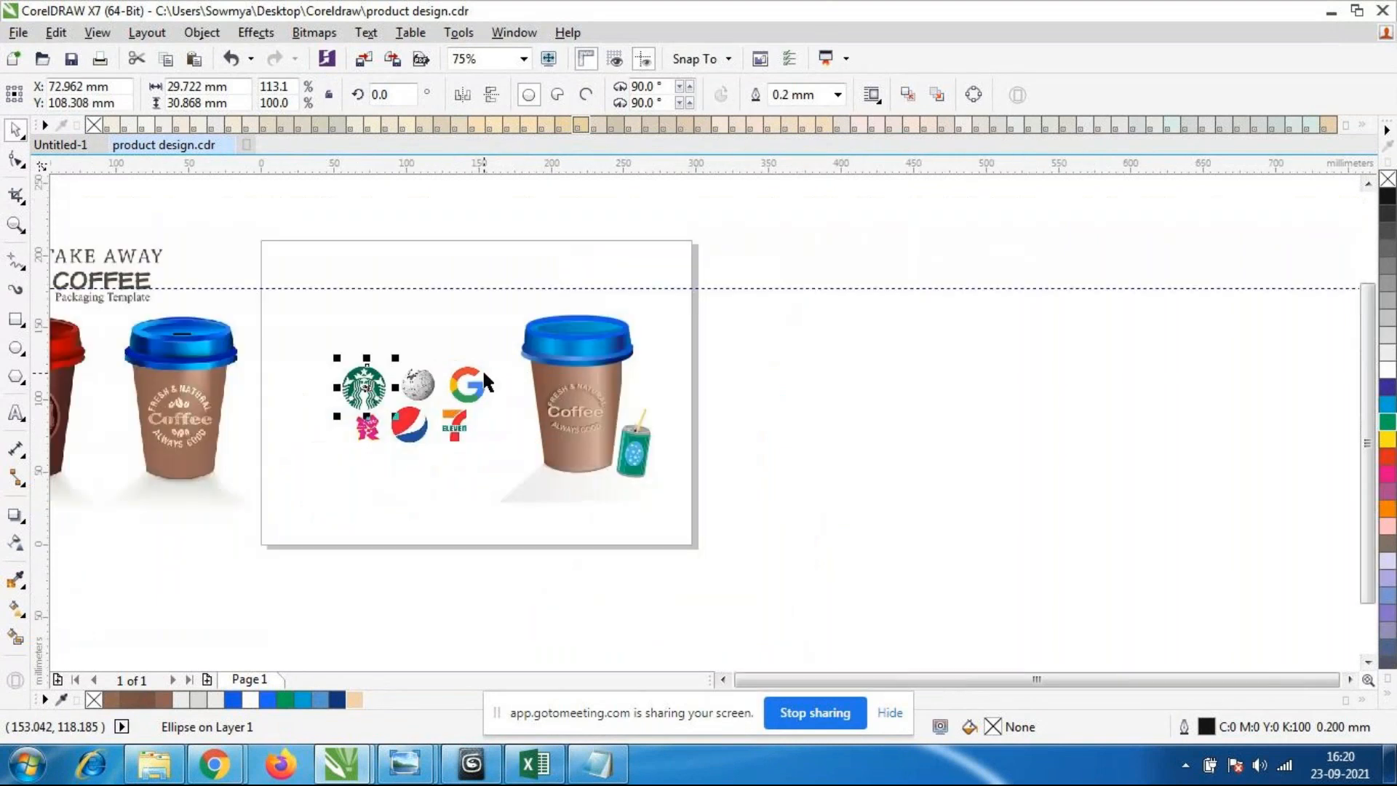
{"action": "scroll", "coordinate": [717, 431], "scroll_direction": "up", "scroll_amount": 2}
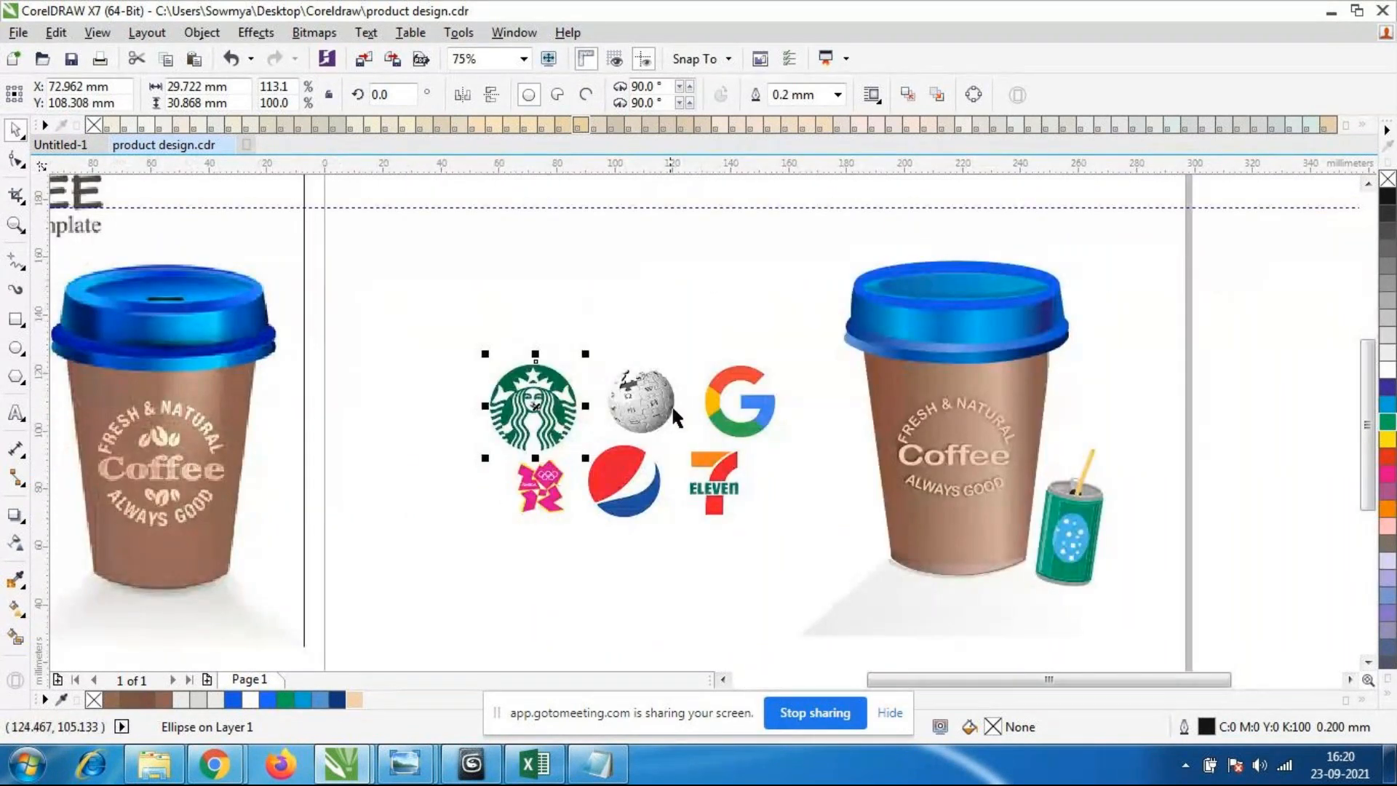
Send the imported logo image to the back of the layer so it sits behind the ellipse.
{"action": "left_click", "coordinate": [482, 517]}
{"action": "right_click", "coordinate": [452, 505]}
{"action": "left_click", "coordinate": [397, 507]}
{"action": "right_click", "coordinate": [435, 517]}
{"action": "left_click", "coordinate": [366, 462]}
{"action": "scroll", "coordinate": [541, 384], "scroll_direction": "down", "scroll_amount": 1}
{"action": "left_click", "coordinate": [553, 424]}
{"action": "scroll", "coordinate": [550, 435], "scroll_direction": "up", "scroll_amount": 1}
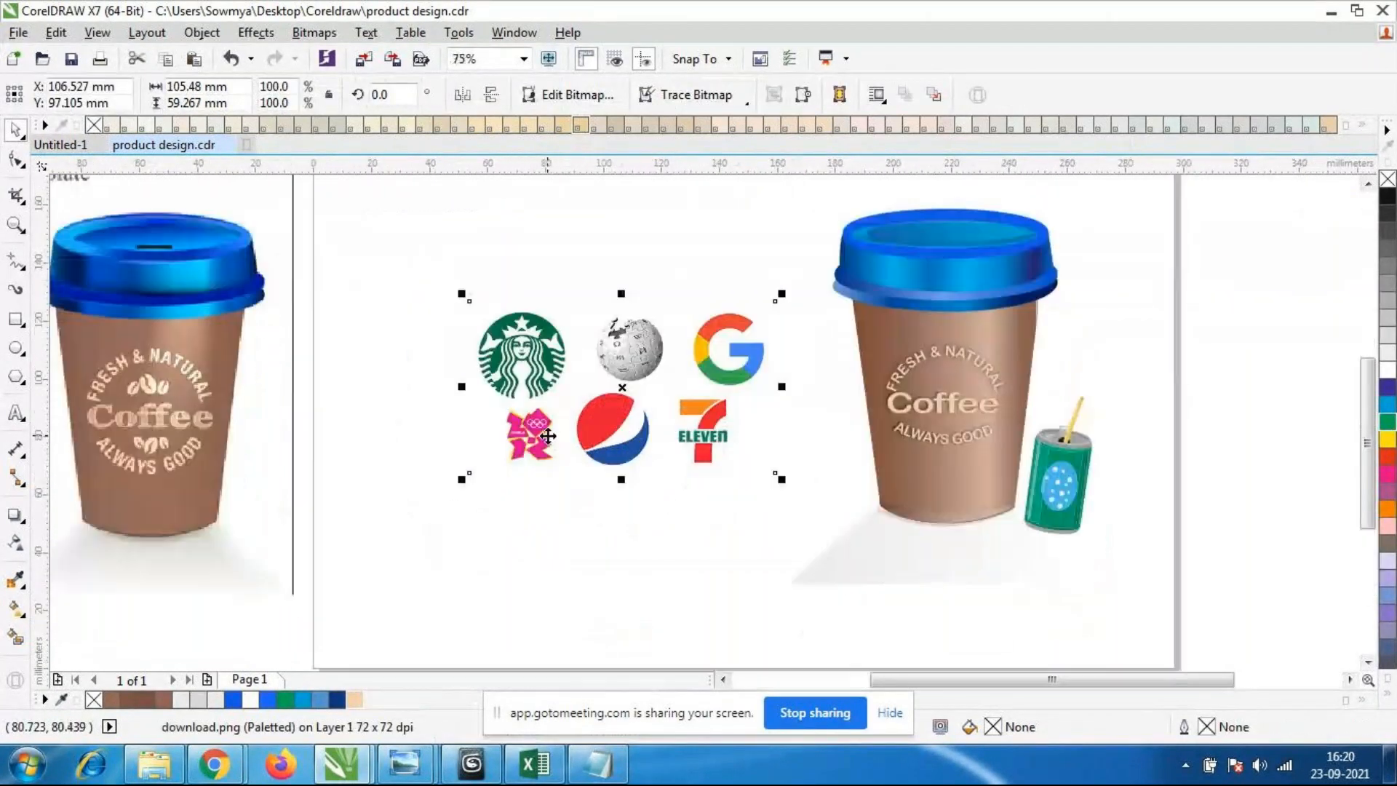
{"action": "right_click", "coordinate": [494, 407]}
{"action": "mouse_move", "coordinate": [559, 544]}
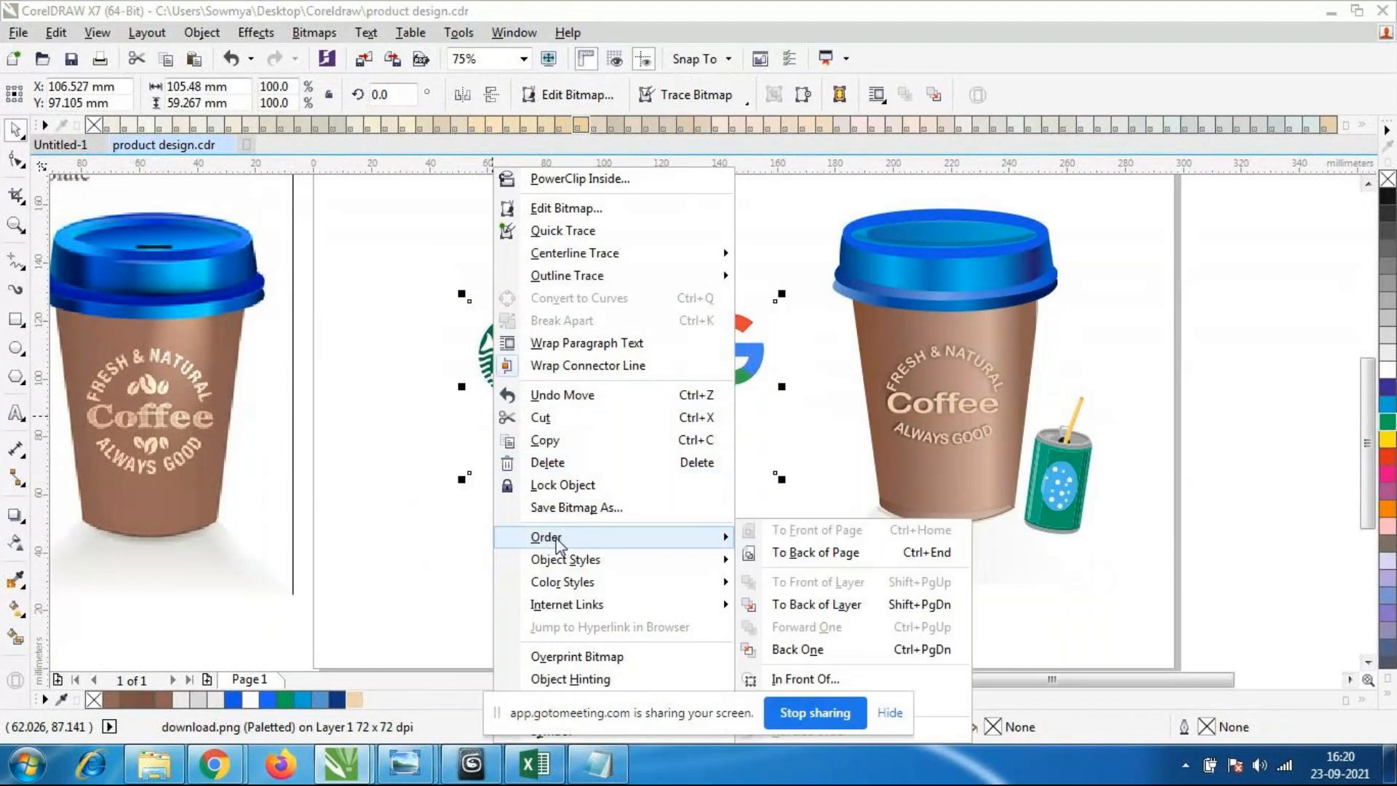
{"action": "left_click", "coordinate": [832, 605]}
{"action": "left_click", "coordinate": [586, 577]}
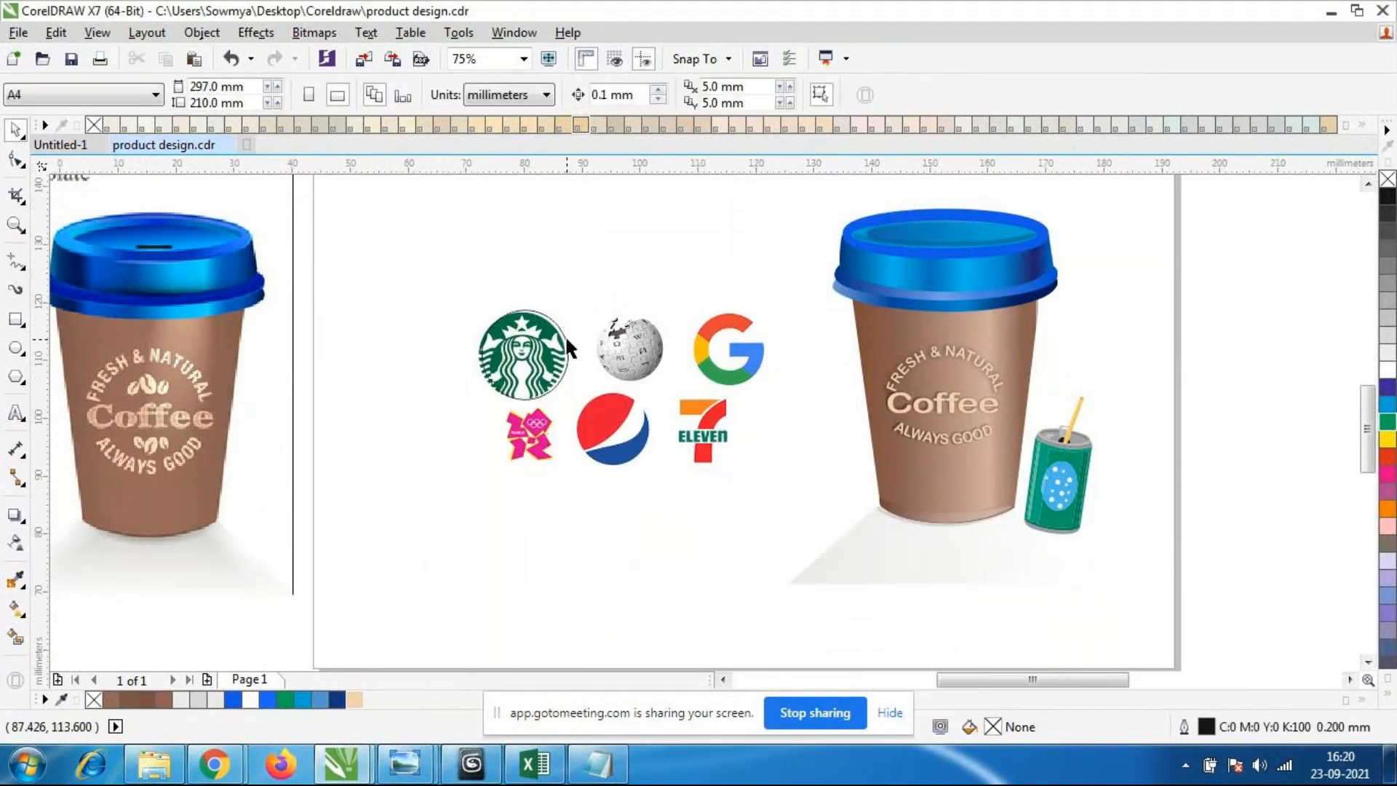
PowerClip the logo image inside the ellipse so only the round Starbucks logo is kept.
{"action": "scroll", "coordinate": [567, 334], "scroll_direction": "up", "scroll_amount": 1}
{"action": "left_click", "coordinate": [706, 490]}
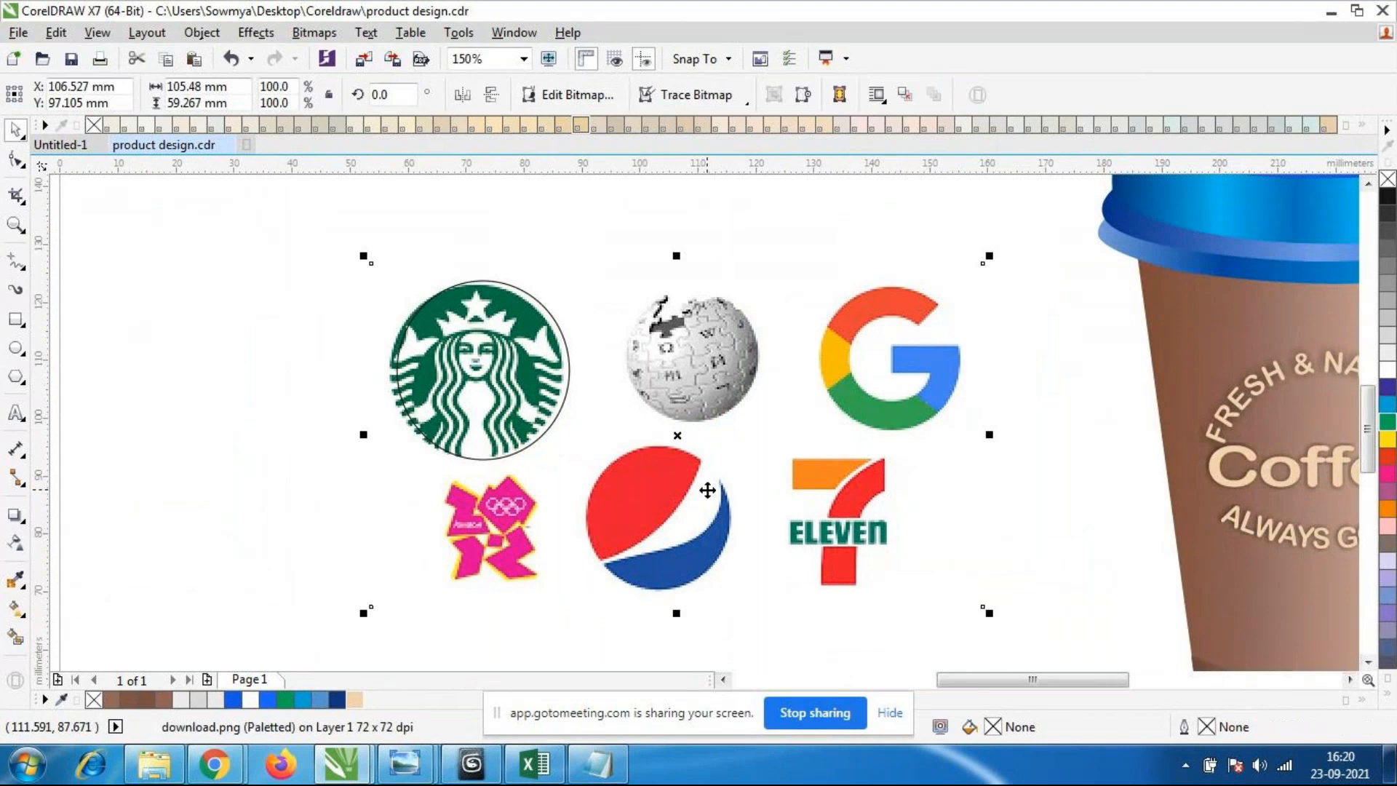
{"action": "right_click", "coordinate": [667, 475]}
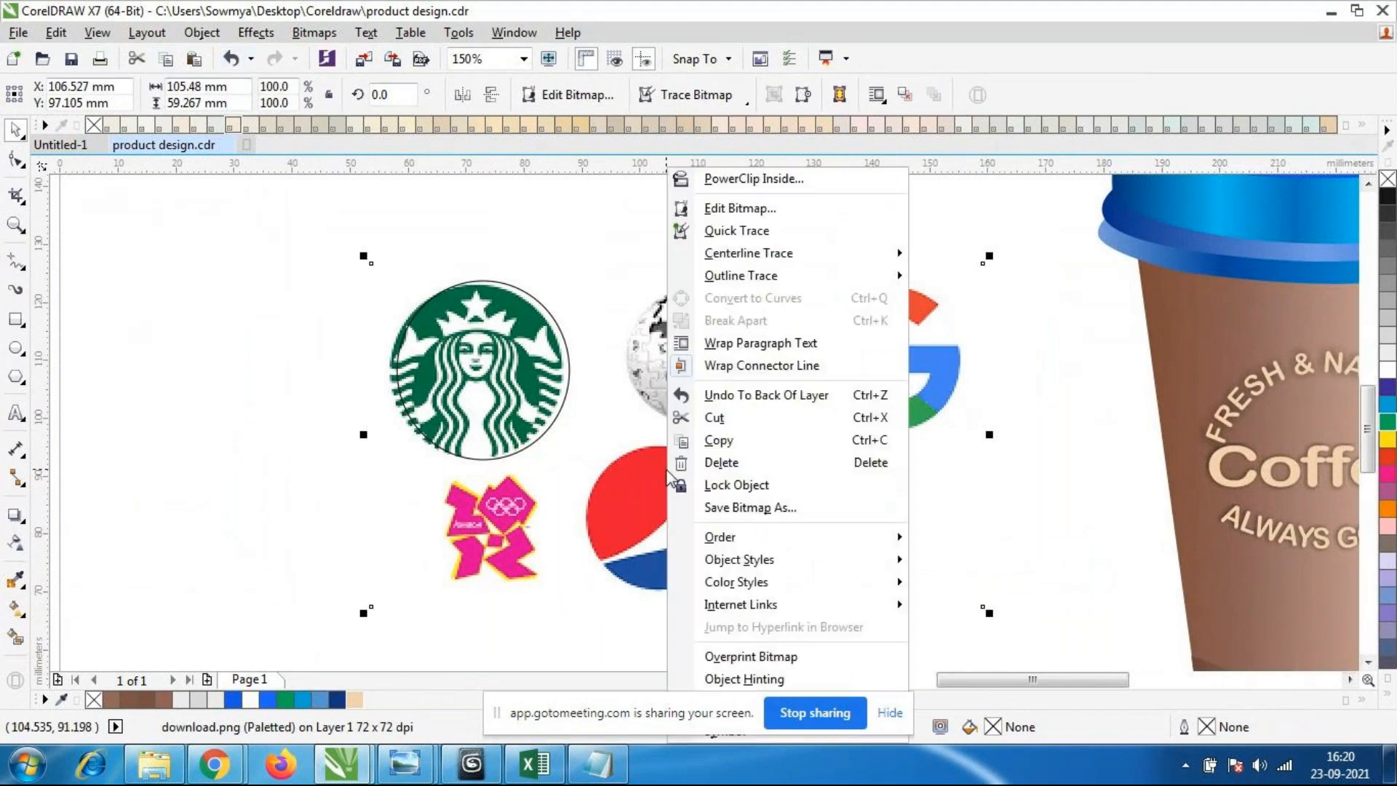
{"action": "left_click", "coordinate": [742, 191]}
{"action": "left_click", "coordinate": [400, 409]}
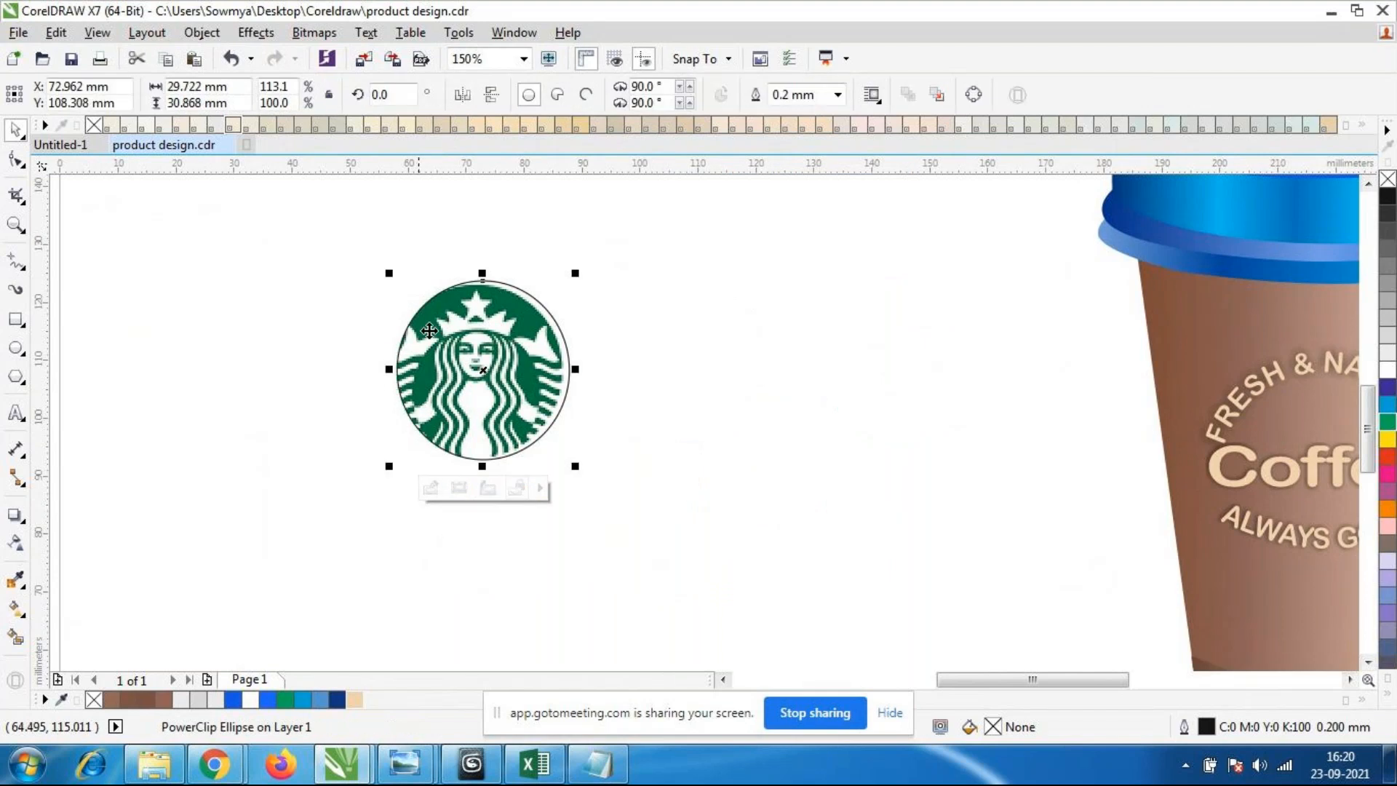
{"action": "left_click_drag", "start_coordinate": [494, 361], "coordinate": [494, 361]}
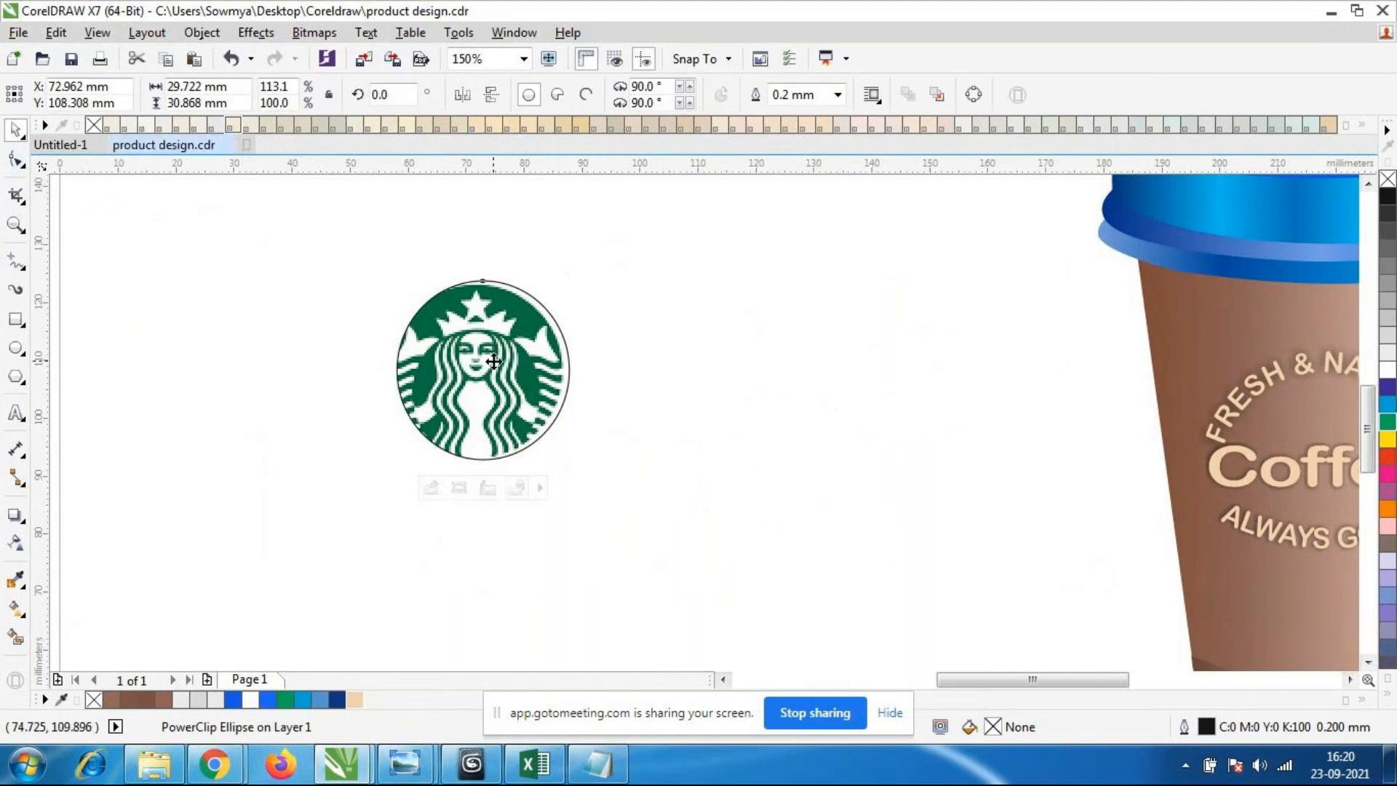
{"action": "left_click", "coordinate": [586, 390]}
Set the outline width of the clipped Starbucks logo ellipse to None.
{"action": "scroll", "coordinate": [556, 362], "scroll_direction": "down", "scroll_amount": 1}
{"action": "scroll", "coordinate": [556, 362], "scroll_direction": "up", "scroll_amount": 1}
{"action": "left_click", "coordinate": [472, 395]}
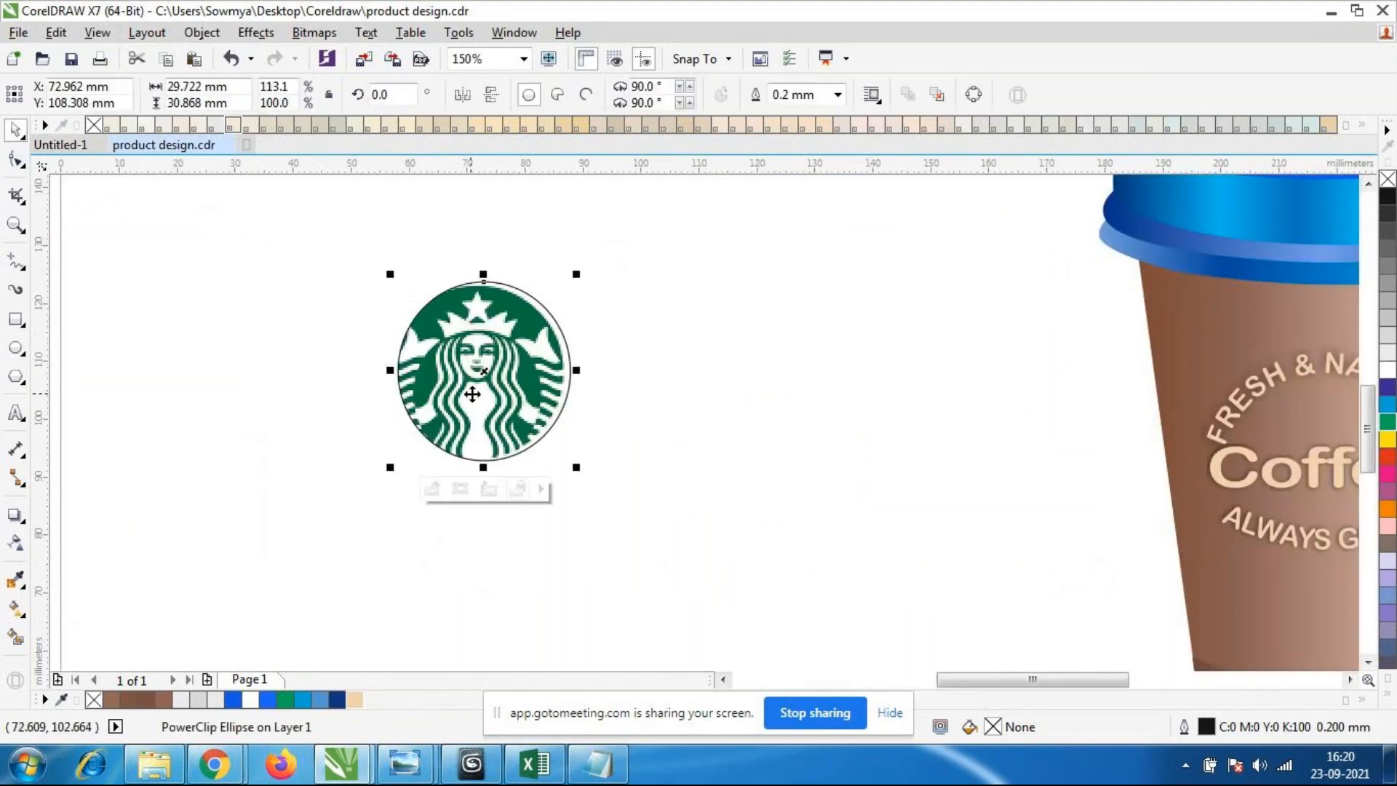
{"action": "left_click", "coordinate": [838, 94]}
{"action": "left_click", "coordinate": [824, 117]}
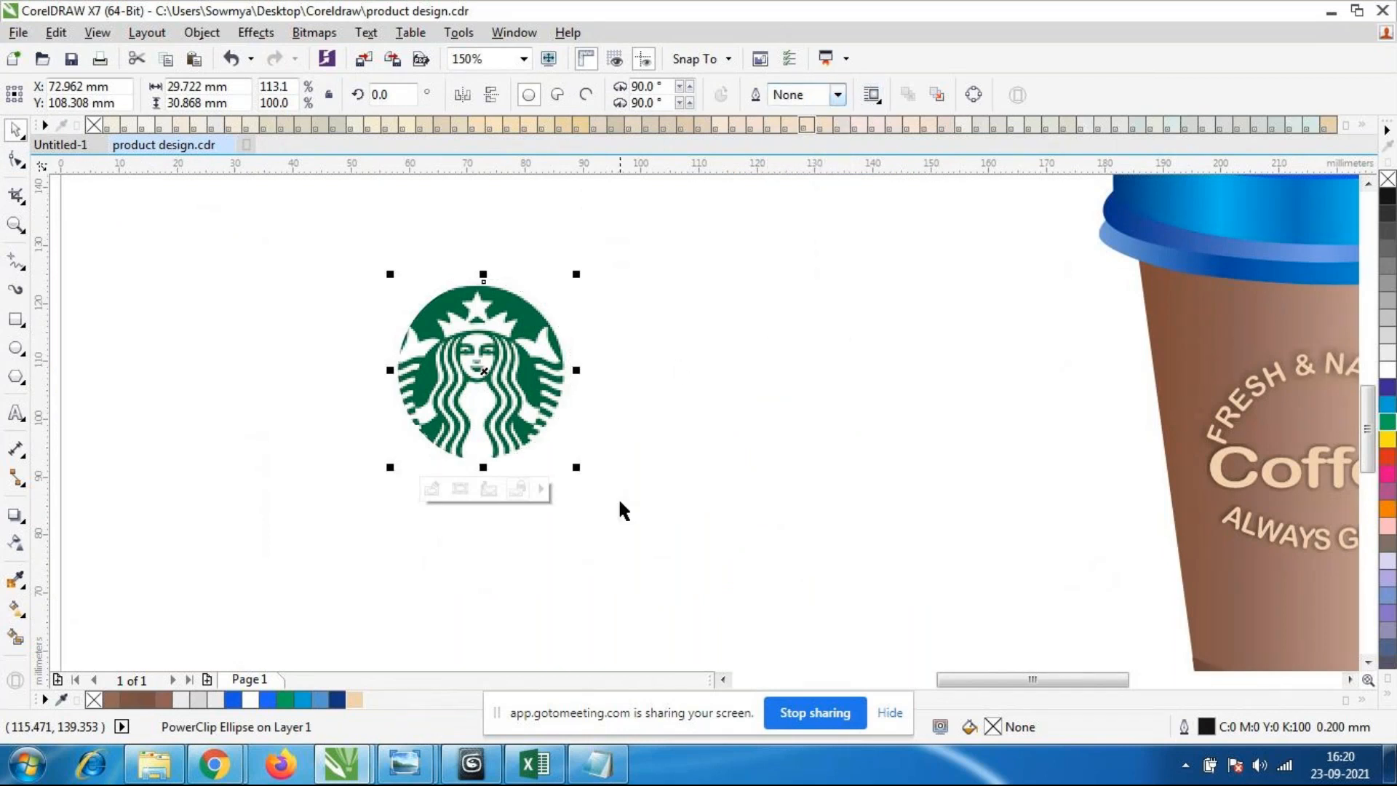
{"action": "left_click", "coordinate": [613, 517]}
Place the clipped Starbucks logo on the middle of the coffee cup, over the Coffee text.
{"action": "left_click", "coordinate": [525, 425]}
{"action": "scroll", "coordinate": [525, 425], "scroll_direction": "down", "scroll_amount": 1}
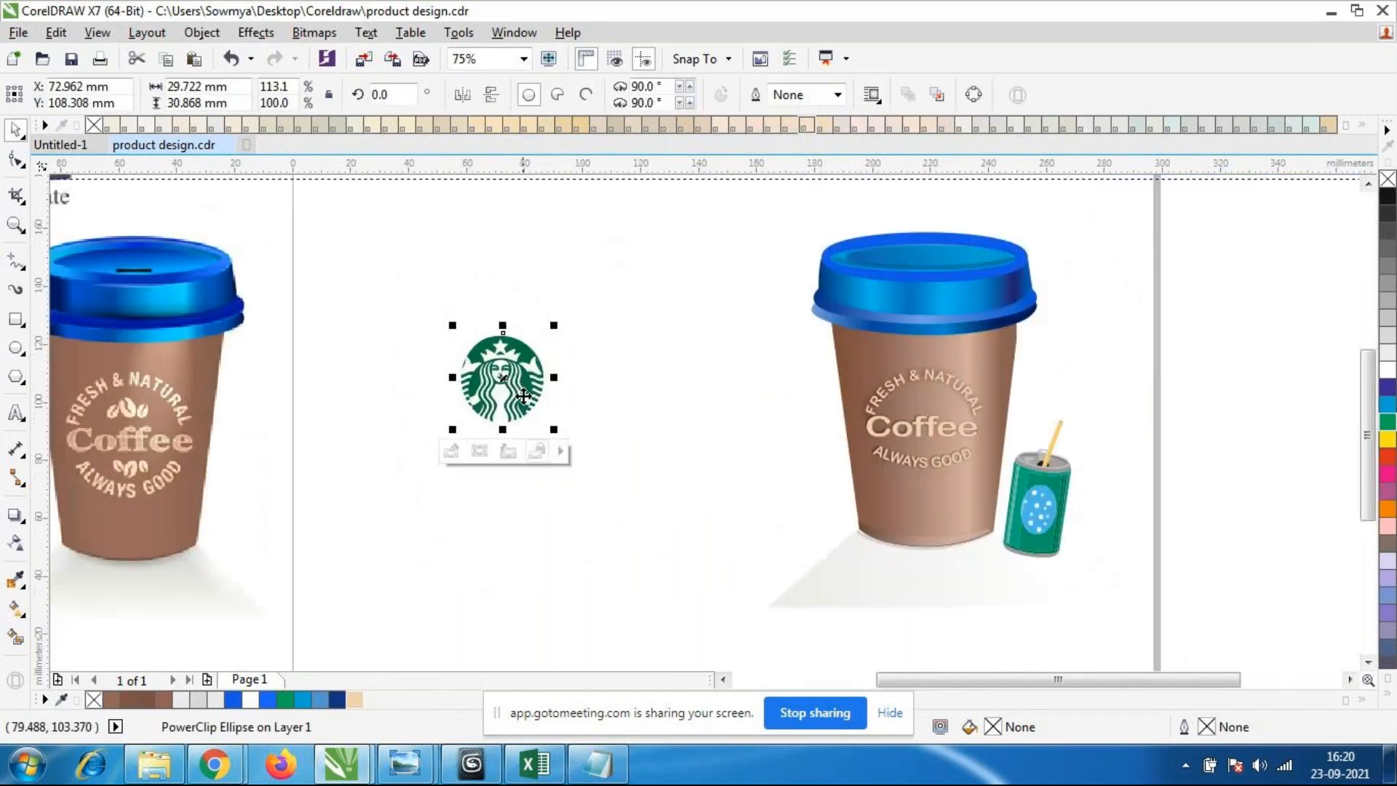
{"action": "left_click_drag", "start_coordinate": [519, 393], "coordinate": [892, 384]}
{"action": "scroll", "coordinate": [968, 480], "scroll_direction": "up", "scroll_amount": 1}
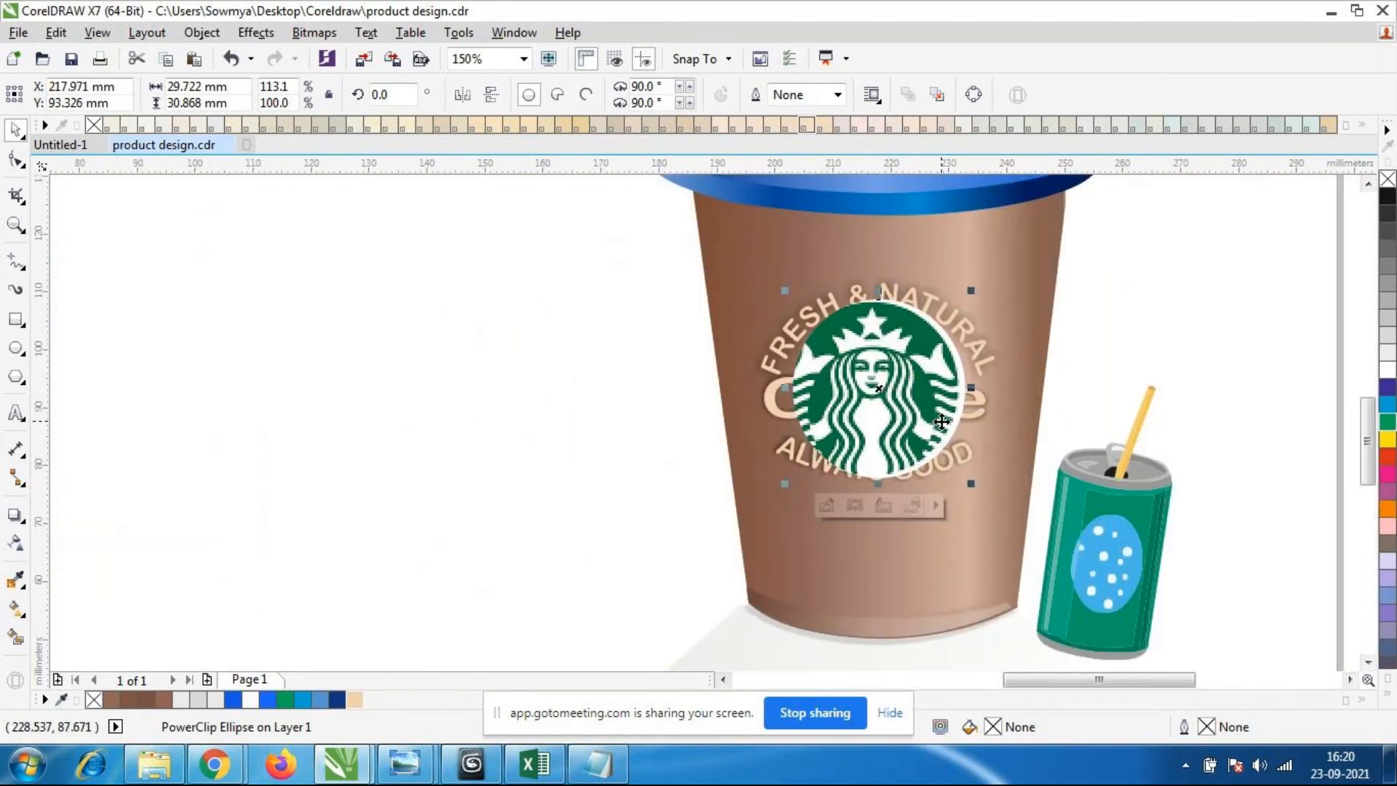
{"action": "left_click", "coordinate": [1197, 424]}
{"action": "left_click", "coordinate": [904, 395]}
{"action": "left_click", "coordinate": [1216, 427]}
Bring the Coffee text to the front of the layer, above the Starbucks logo.
{"action": "left_click", "coordinate": [975, 403]}
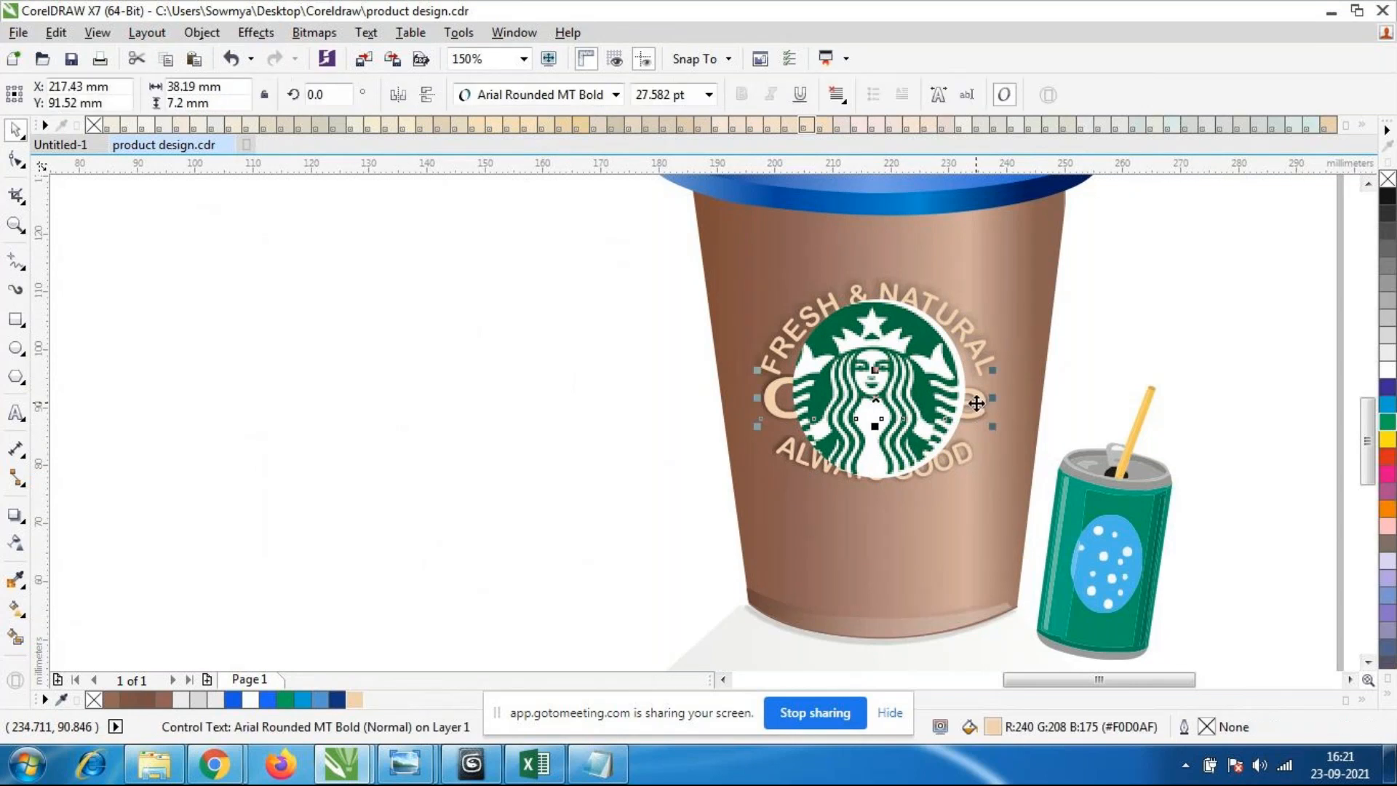
{"action": "right_click", "coordinate": [976, 403]}
{"action": "mouse_move", "coordinate": [1031, 561]}
{"action": "left_click", "coordinate": [819, 575]}
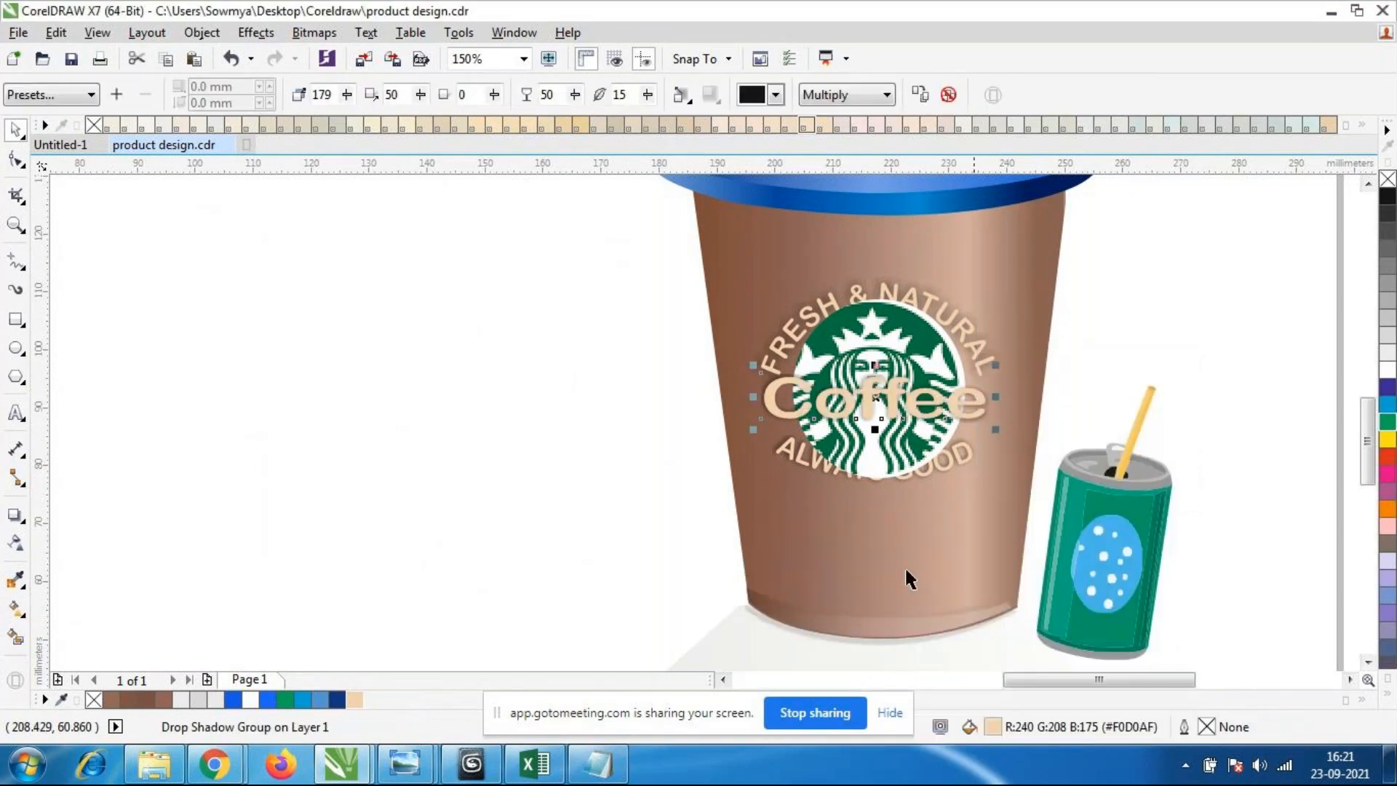
Bring the curved ALWAYS GOOD text to the front of the Starbucks logo.
{"action": "left_click", "coordinate": [1259, 483]}
{"action": "left_click", "coordinate": [963, 460]}
{"action": "right_click", "coordinate": [964, 457]}
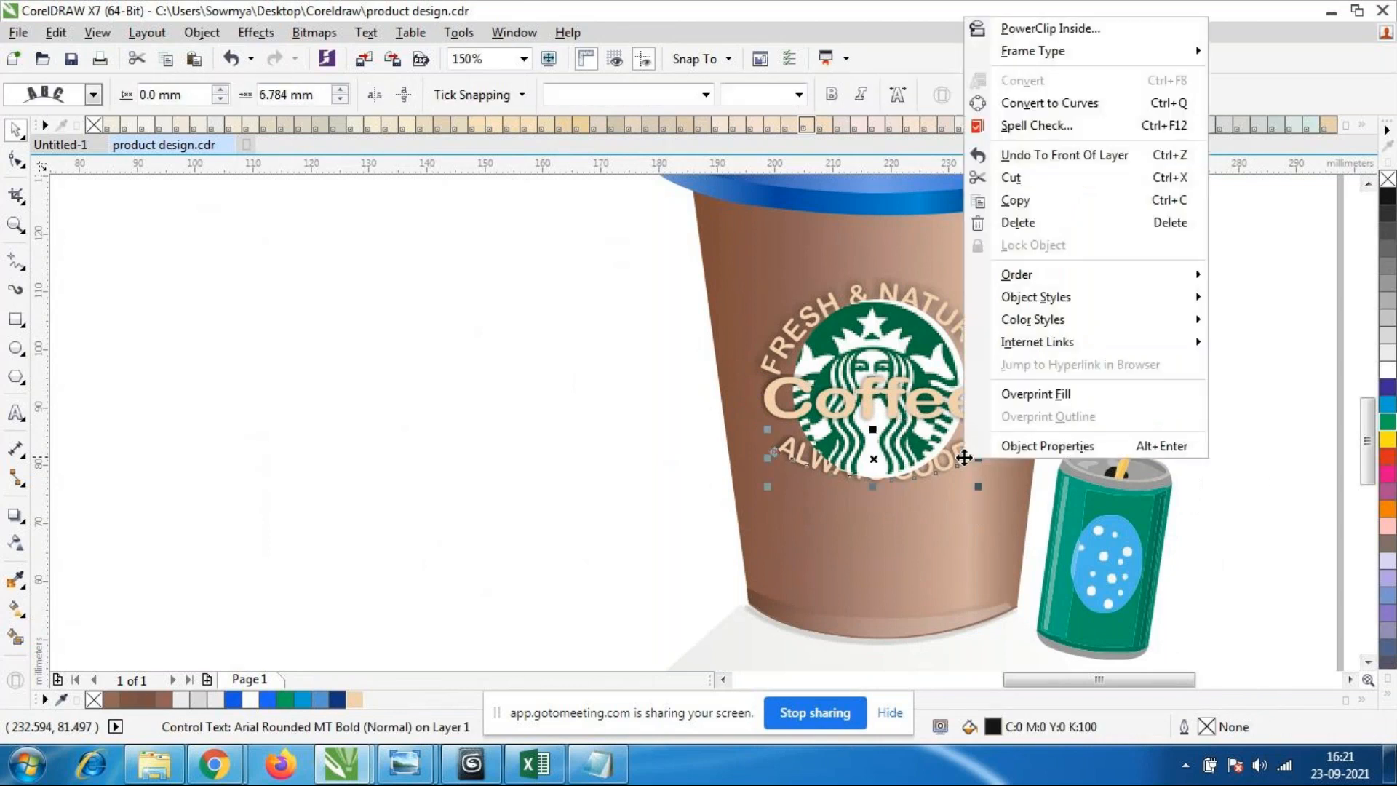
{"action": "mouse_move", "coordinate": [1017, 274]}
{"action": "left_click", "coordinate": [814, 327]}
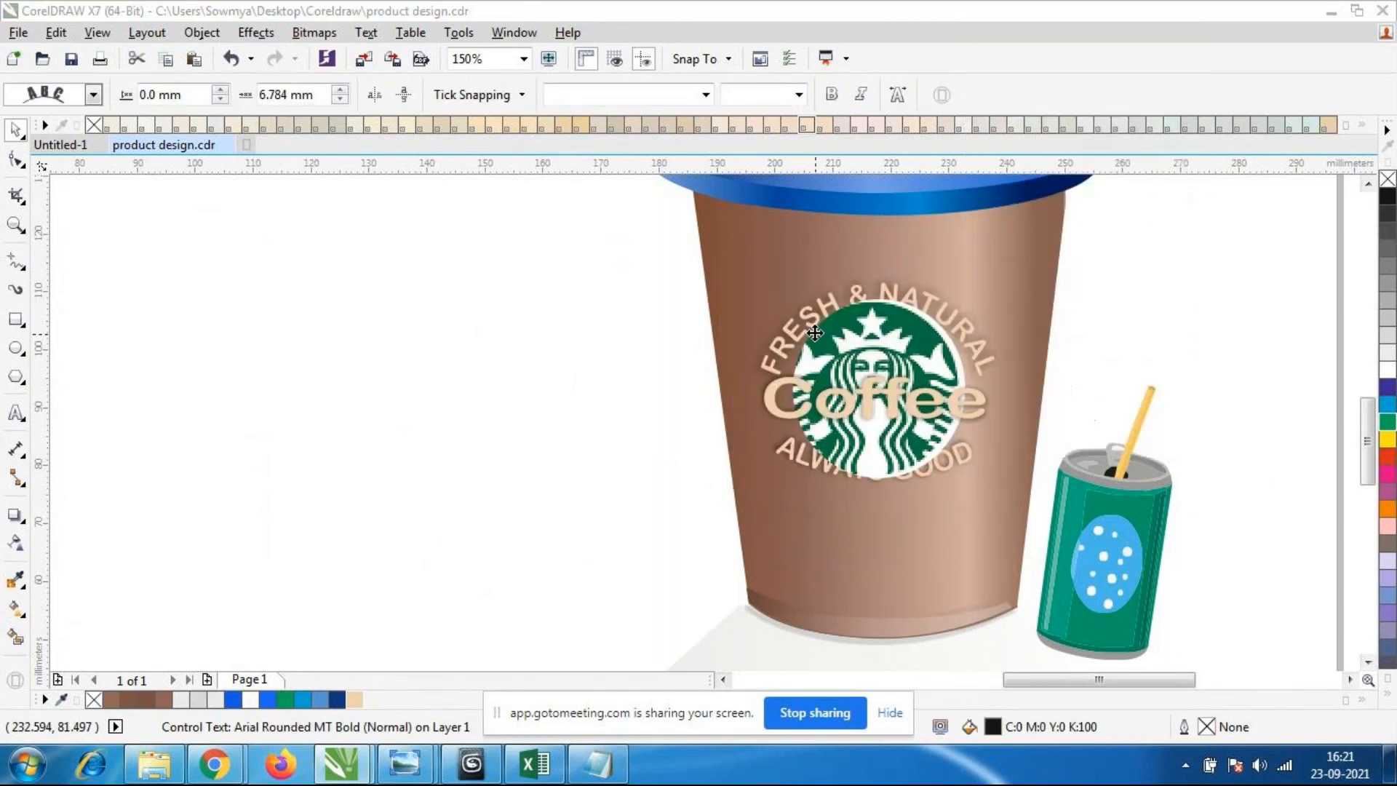
{"action": "left_click", "coordinate": [1271, 380]}
Move the ALWAYS GOOD text down the cup, below the Starbucks logo.
{"action": "scroll", "coordinate": [775, 388], "scroll_direction": "down", "scroll_amount": 1}
{"action": "scroll", "coordinate": [788, 384], "scroll_direction": "up", "scroll_amount": 1}
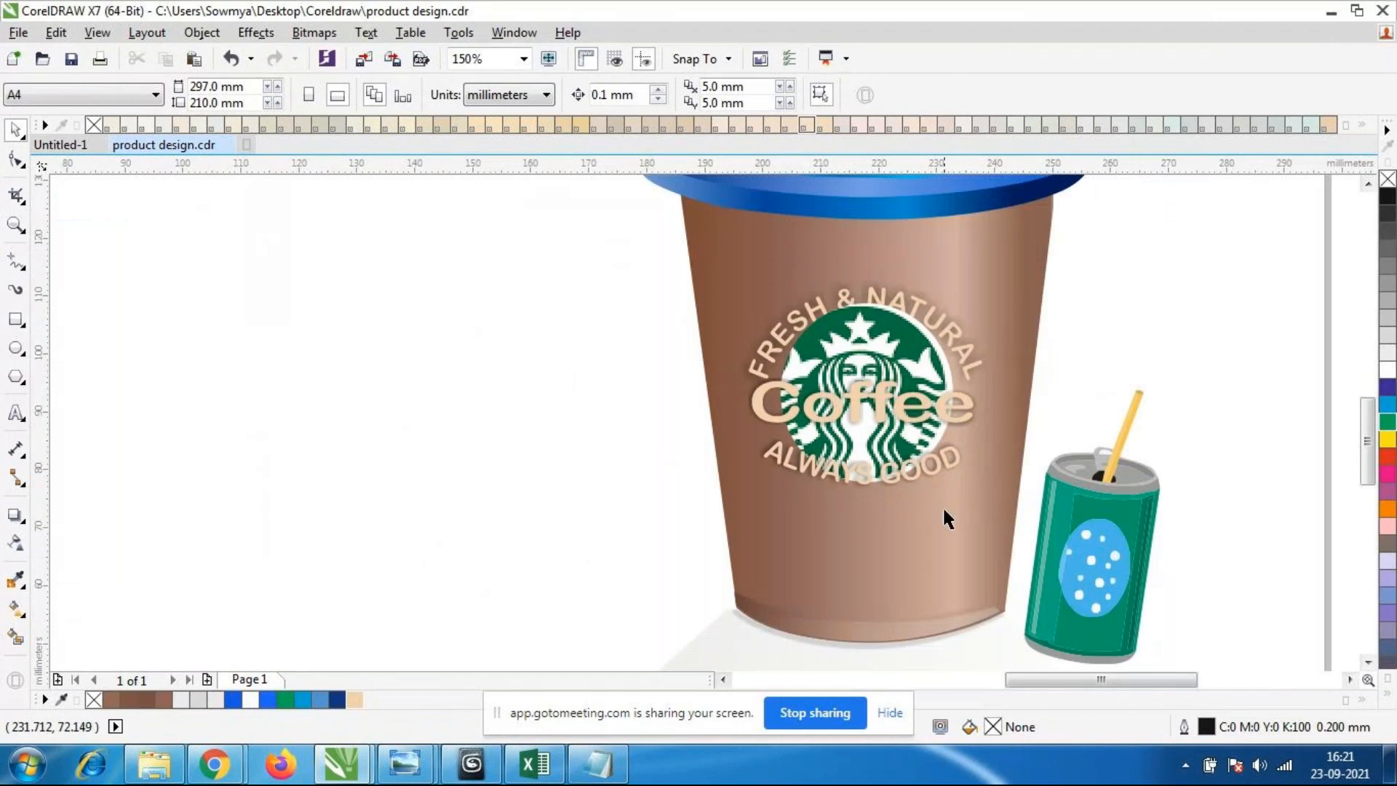
{"action": "left_click", "coordinate": [924, 473]}
{"action": "left_click_drag", "start_coordinate": [880, 478], "coordinate": [883, 546]}
{"action": "left_click", "coordinate": [1067, 440]}
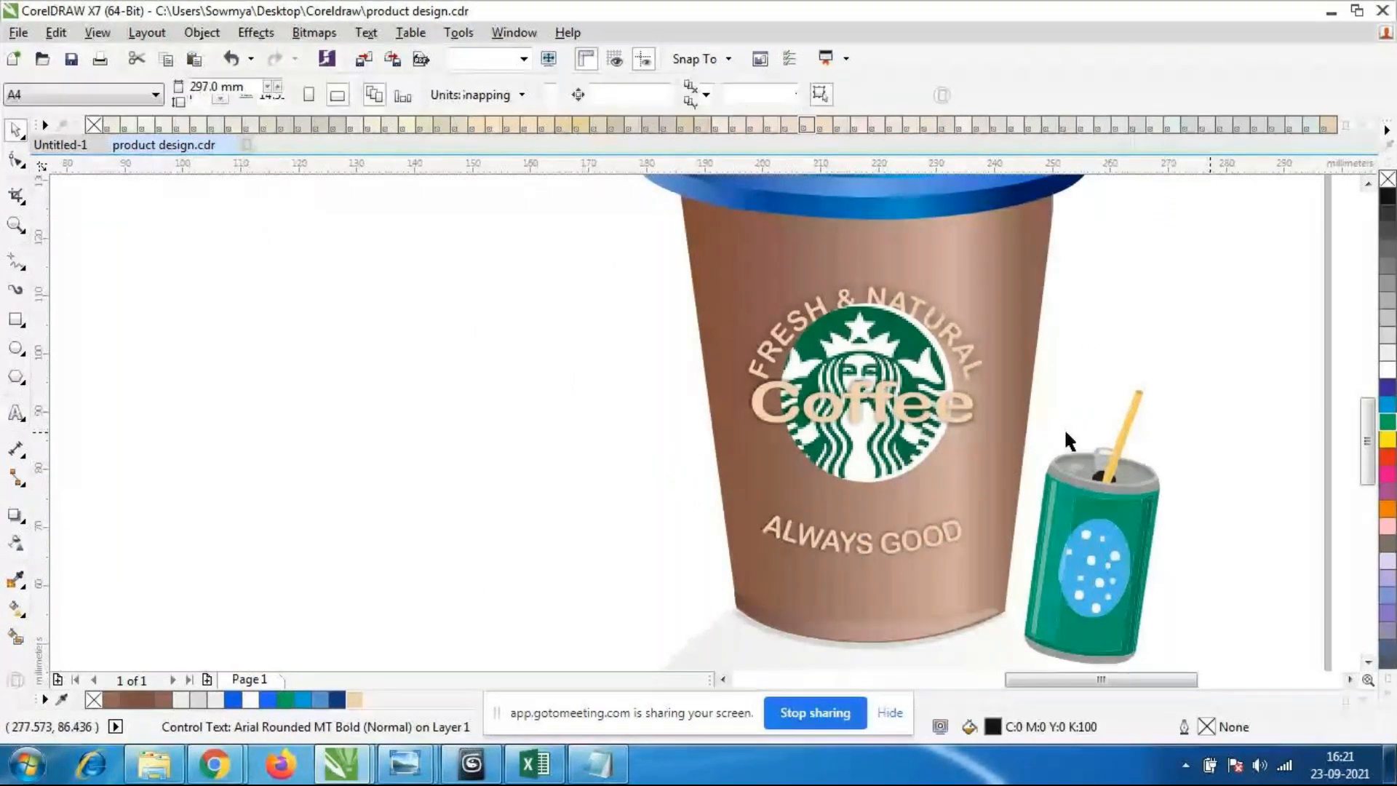
Move the Coffee text down to the logo's lower edge, just above the ALWAYS GOOD text.
{"action": "left_click", "coordinate": [862, 407]}
{"action": "left_click_drag", "start_coordinate": [866, 428], "coordinate": [873, 470]}
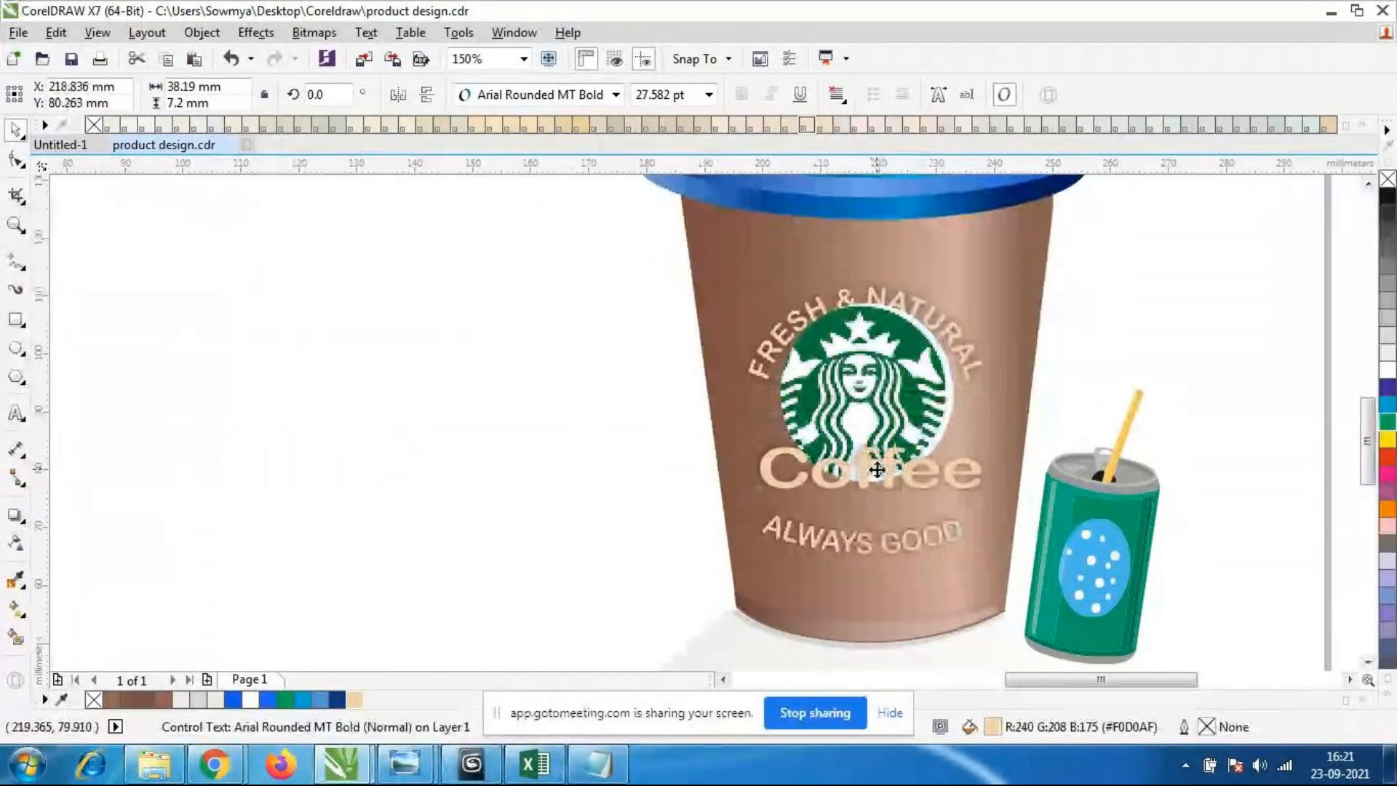
{"action": "left_click", "coordinate": [1215, 421]}
{"action": "left_click", "coordinate": [883, 470]}
{"action": "left_click_drag", "start_coordinate": [892, 474], "coordinate": [881, 493]}
{"action": "left_click", "coordinate": [1236, 424]}
{"action": "scroll", "coordinate": [836, 393], "scroll_direction": "down", "scroll_amount": 4}
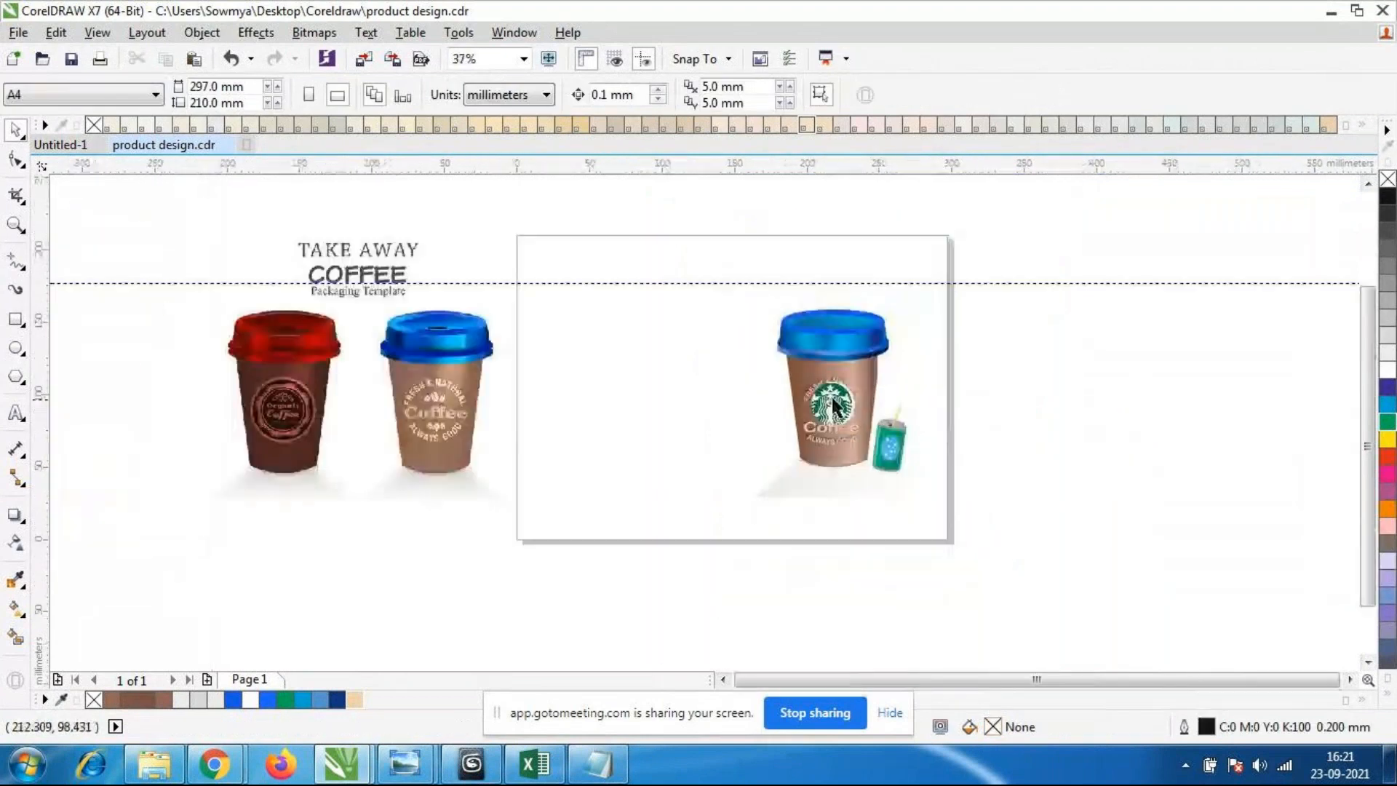
{"action": "scroll", "coordinate": [848, 393], "scroll_direction": "up", "scroll_amount": 2}
{"action": "scroll", "coordinate": [919, 407], "scroll_direction": "up", "scroll_amount": 2}
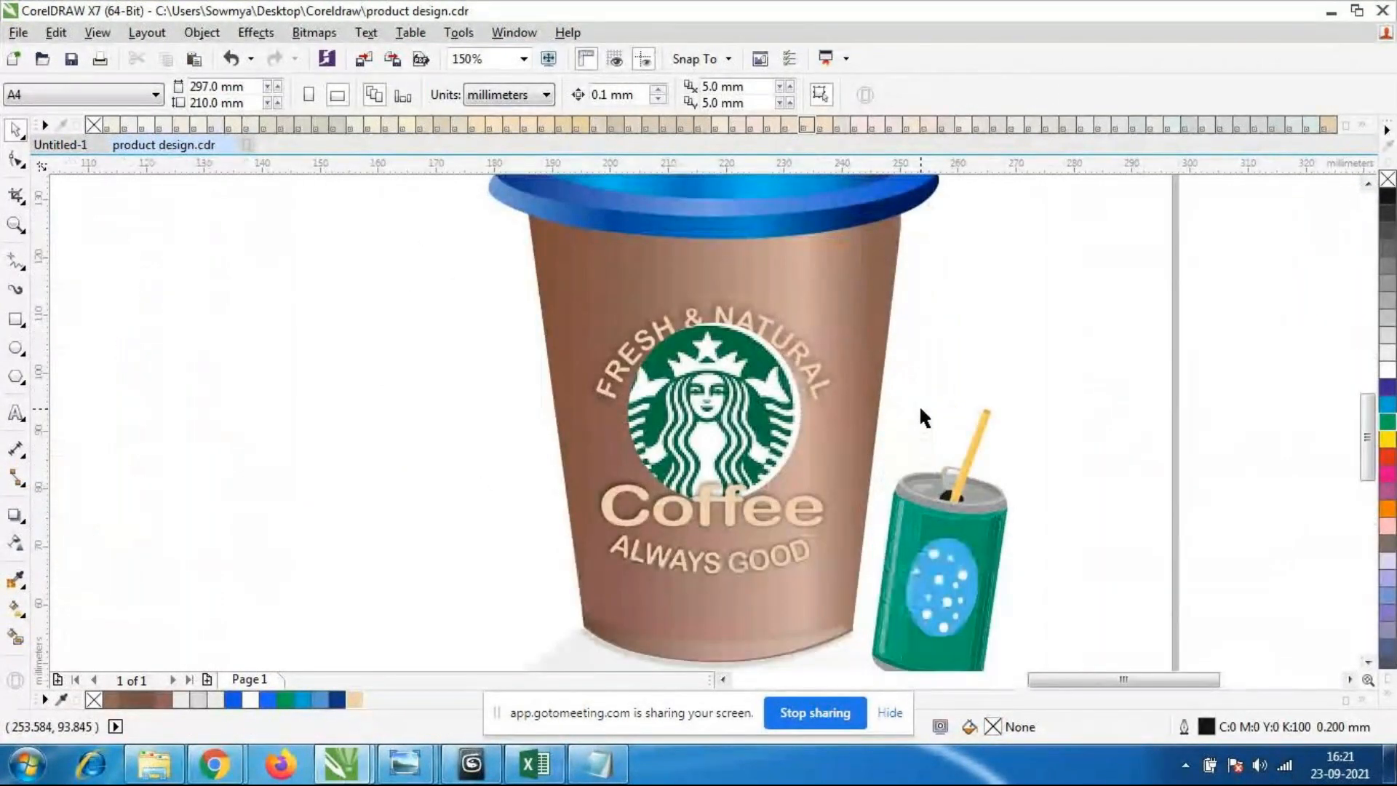
{"action": "left_click", "coordinate": [772, 313]}
{"action": "left_click_drag", "start_coordinate": [770, 313], "coordinate": [750, 313]}
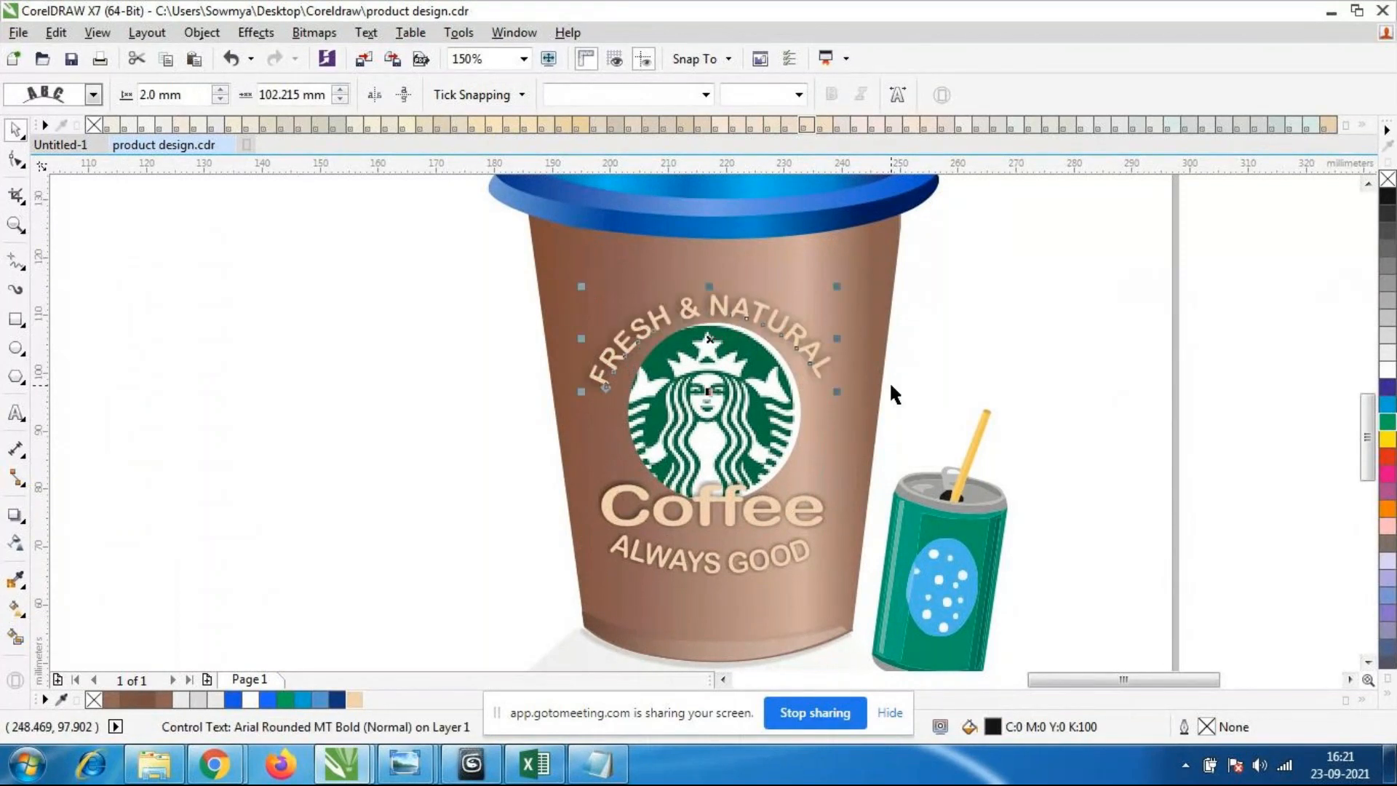
{"action": "key", "text": "ctrl+z"}
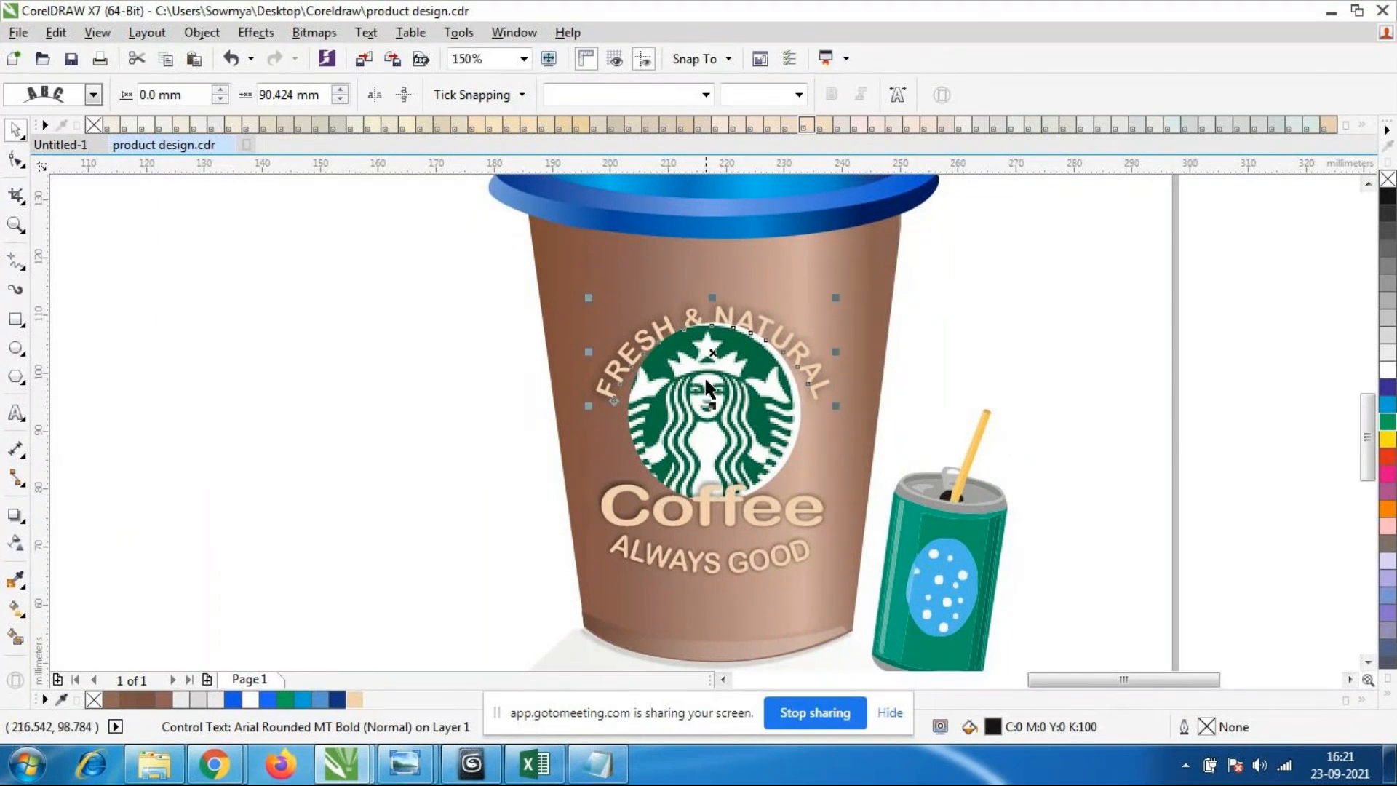
Move the FRESH & NATURAL text up the cup and nudge the Starbucks logo up about 2.7 mm, clear of the Coffee text.
{"action": "left_click_drag", "start_coordinate": [701, 324], "coordinate": [699, 301]}
{"action": "left_click", "coordinate": [778, 422]}
{"action": "key", "text": "Up"}
{"action": "key", "text": "Up"}
{"action": "key", "text": "Up"}
{"action": "key", "text": "Up"}
{"action": "key", "text": "Up"}
{"action": "key", "text": "Up"}
{"action": "key", "text": "Up"}
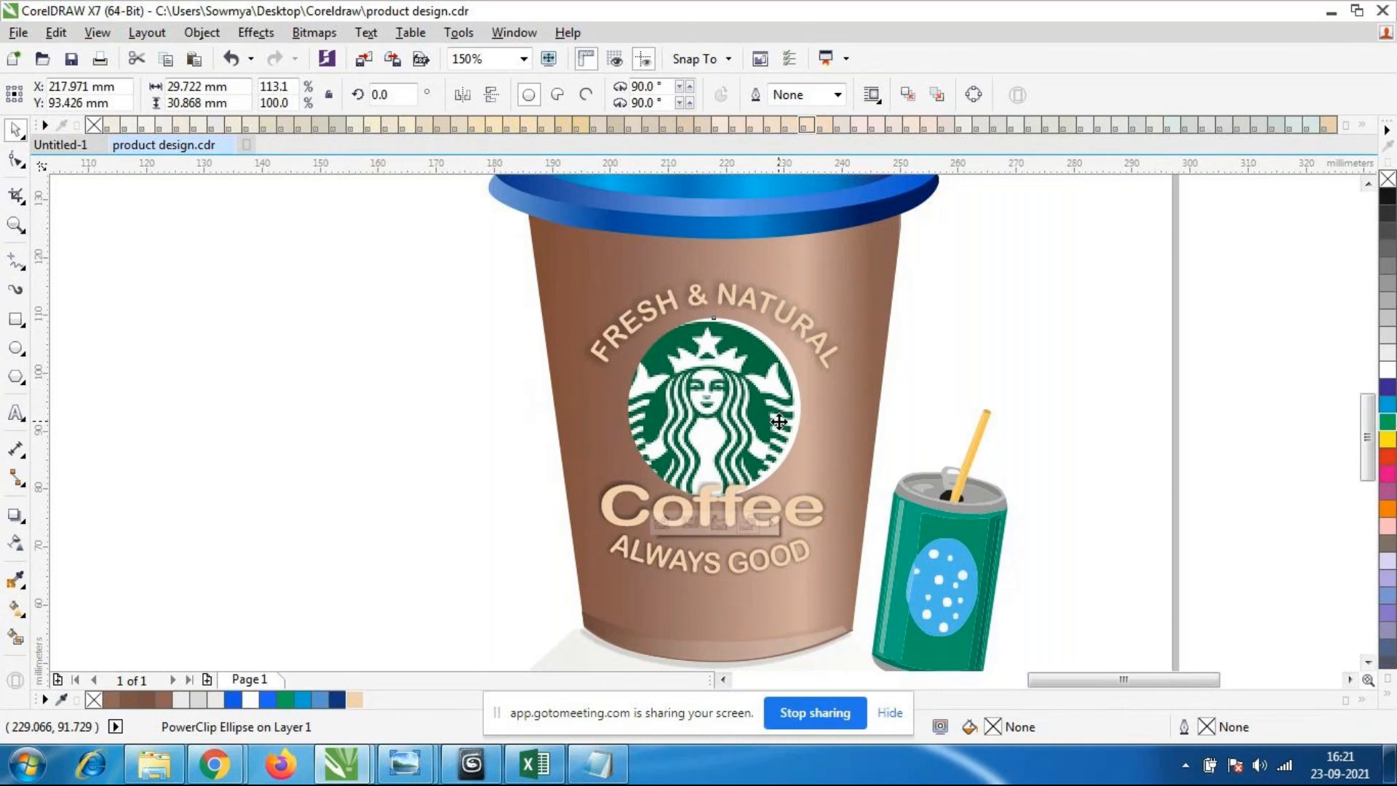
{"action": "key", "text": "Up"}
{"action": "key", "text": "Up"}
{"action": "key", "text": "Up"}
{"action": "key", "text": "Up"}
{"action": "key", "text": "Up"}
{"action": "key", "text": "Up"}
{"action": "key", "text": "Up"}
{"action": "key", "text": "Up"}
{"action": "key", "text": "Up"}
{"action": "key", "text": "Up"}
{"action": "key", "text": "Down"}
{"action": "key", "text": "Down"}
{"action": "key", "text": "Down"}
{"action": "key", "text": "Down"}
{"action": "key", "text": "Down"}
{"action": "key", "text": "Down"}
{"action": "key", "text": "Down"}
{"action": "key", "text": "Down"}
{"action": "key", "text": "Down"}
{"action": "key", "text": "Down"}
{"action": "key", "text": "Down"}
{"action": "key", "text": "Down"}
{"action": "key", "text": "Down"}
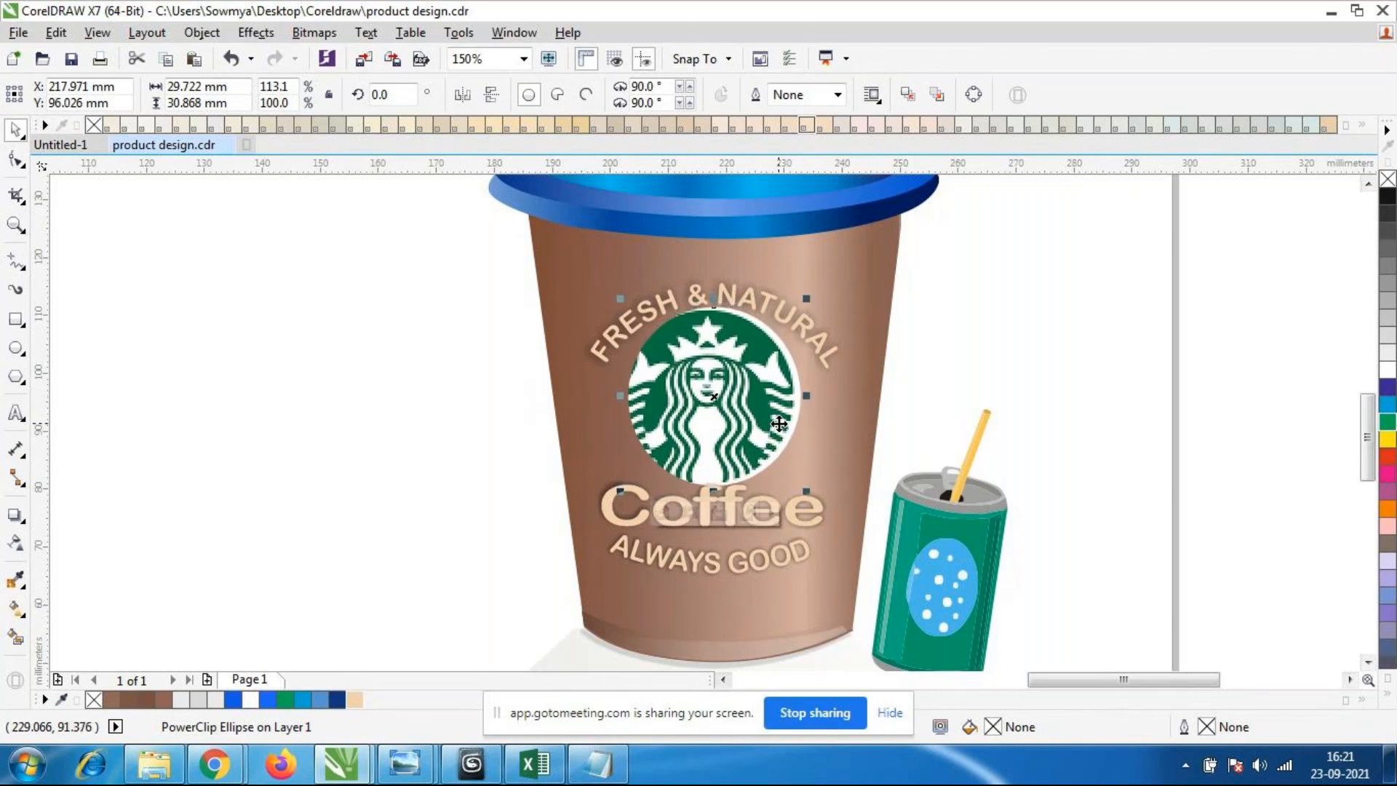
Reduce the Starbucks logo's height slightly from its upper edge to leave a gap below the FRESH & NATURAL text.
{"action": "left_click_drag", "start_coordinate": [714, 299], "coordinate": [717, 315]}
{"action": "left_click", "coordinate": [1088, 452]}
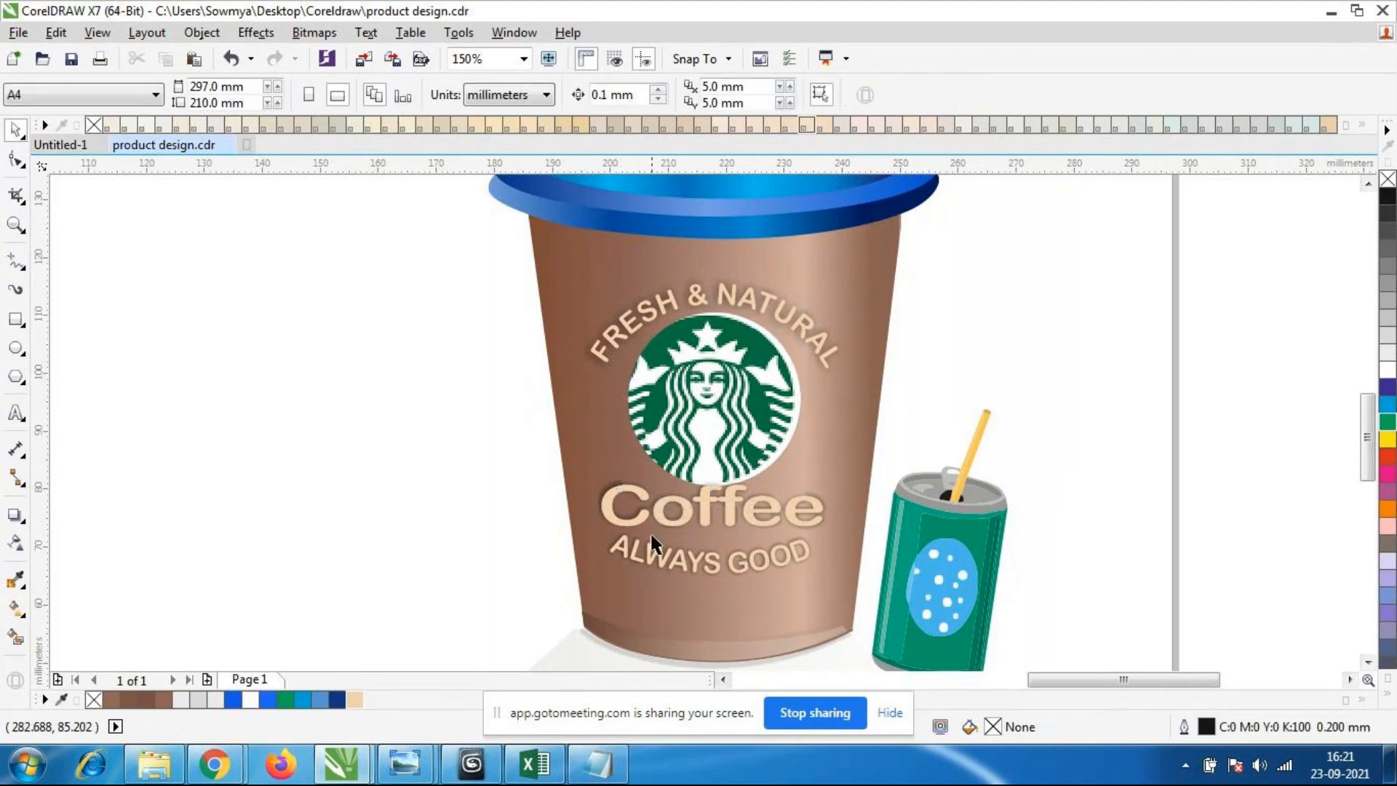
Save the product design document.
{"action": "scroll", "coordinate": [721, 429], "scroll_direction": "down", "scroll_amount": 1}
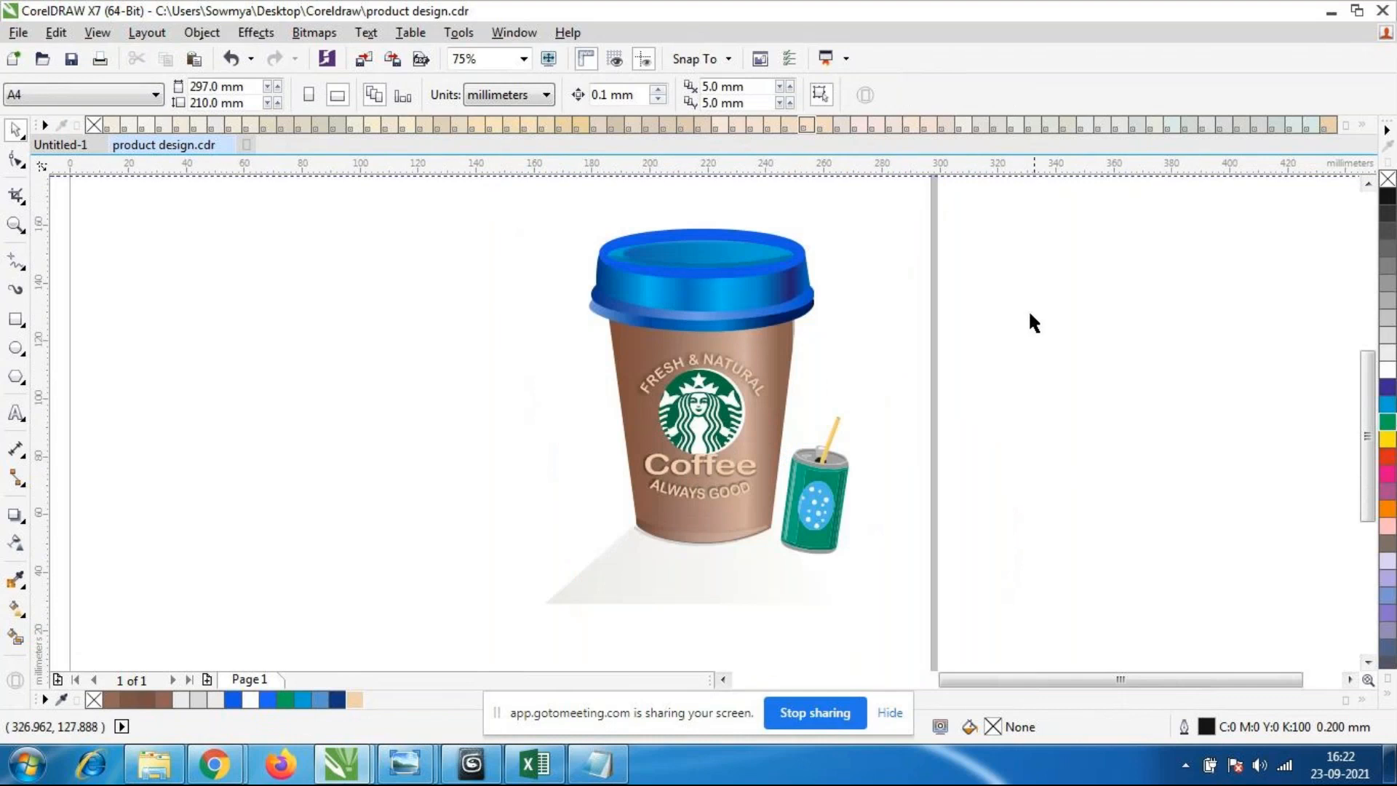
{"action": "left_click", "coordinate": [18, 32]}
{"action": "left_click", "coordinate": [45, 201]}
Compare the finished cup and its logo and lid with the reference packaging template cups.
{"action": "scroll", "coordinate": [718, 388], "scroll_direction": "down", "scroll_amount": 1}
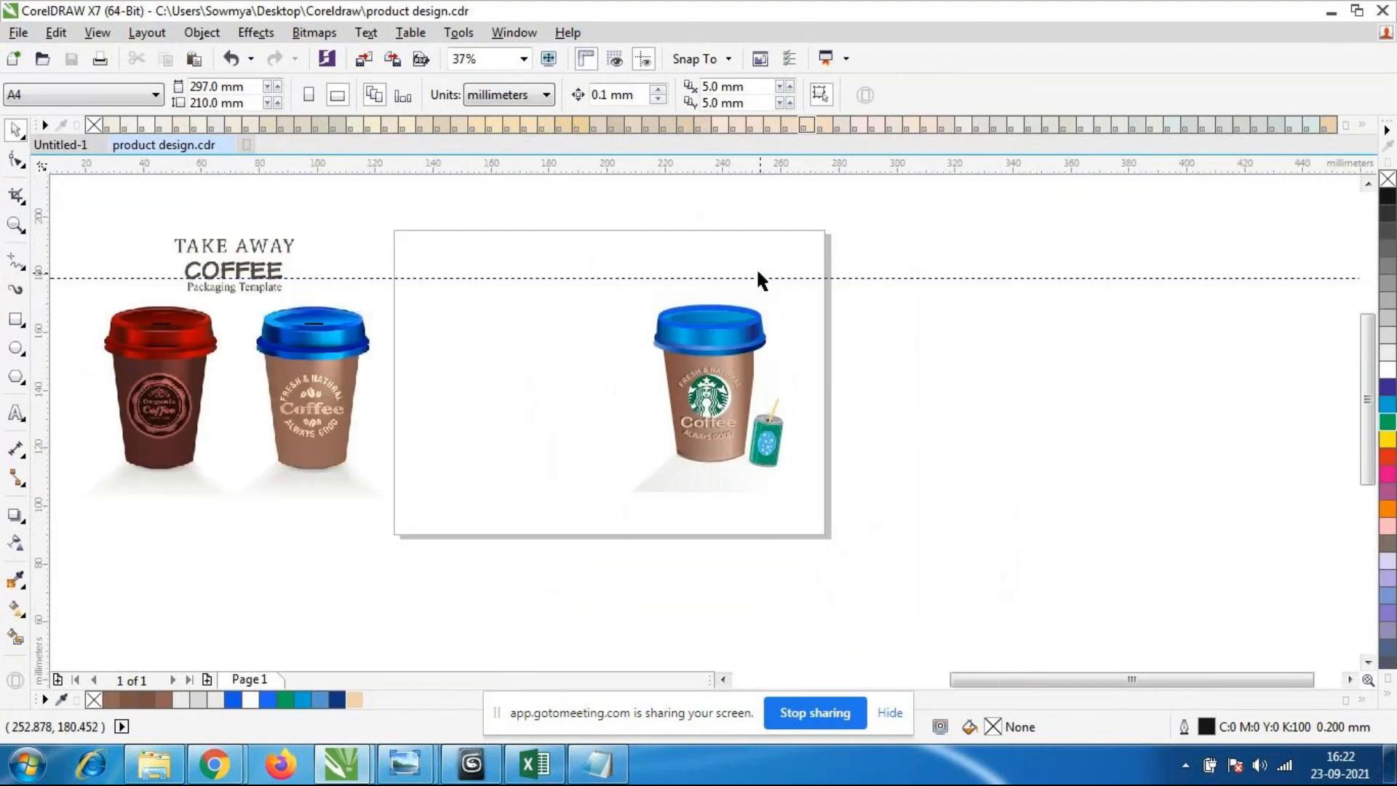
{"action": "scroll", "coordinate": [757, 269], "scroll_direction": "up", "scroll_amount": 1}
{"action": "scroll", "coordinate": [697, 354], "scroll_direction": "down", "scroll_amount": 1}
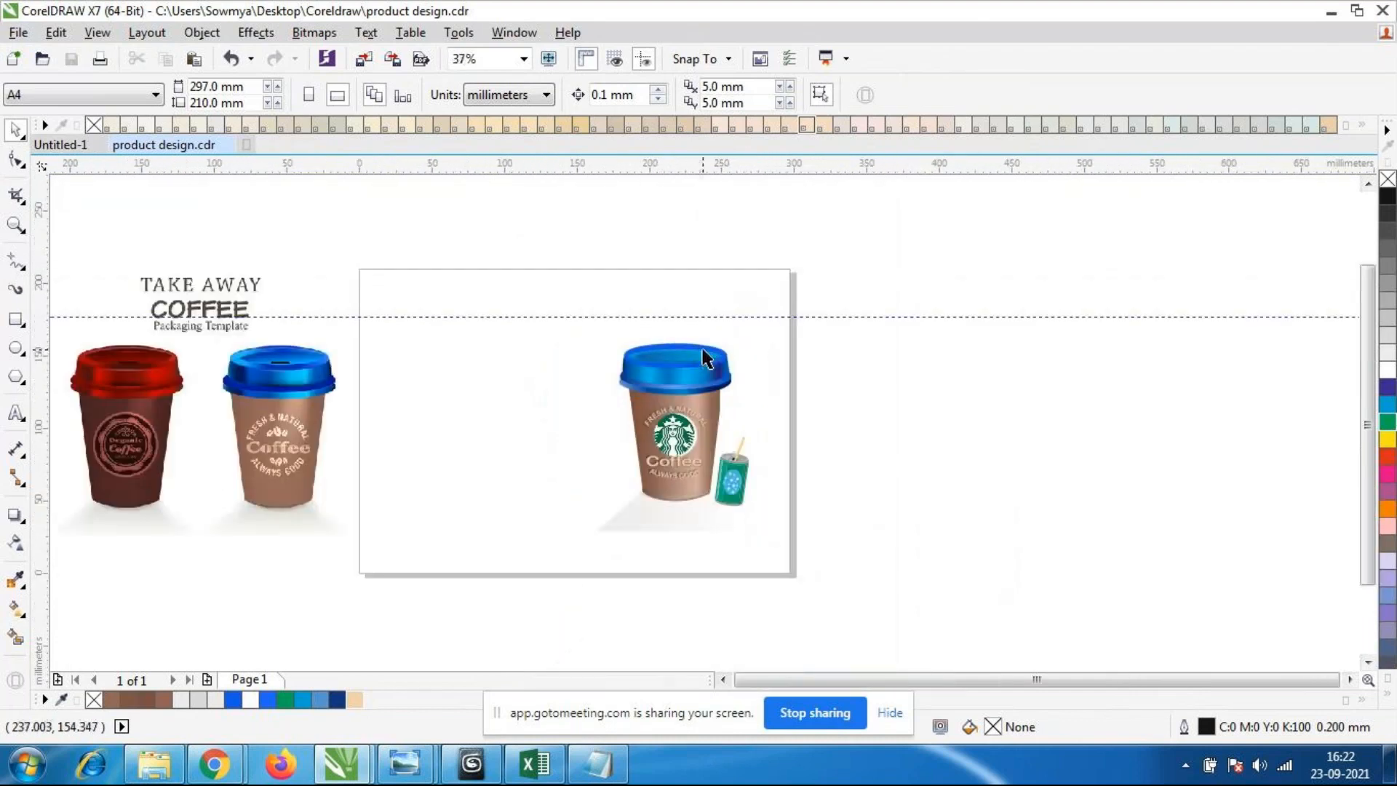
{"action": "scroll", "coordinate": [247, 353], "scroll_direction": "up", "scroll_amount": 2}
{"action": "scroll", "coordinate": [418, 397], "scroll_direction": "down", "scroll_amount": 2}
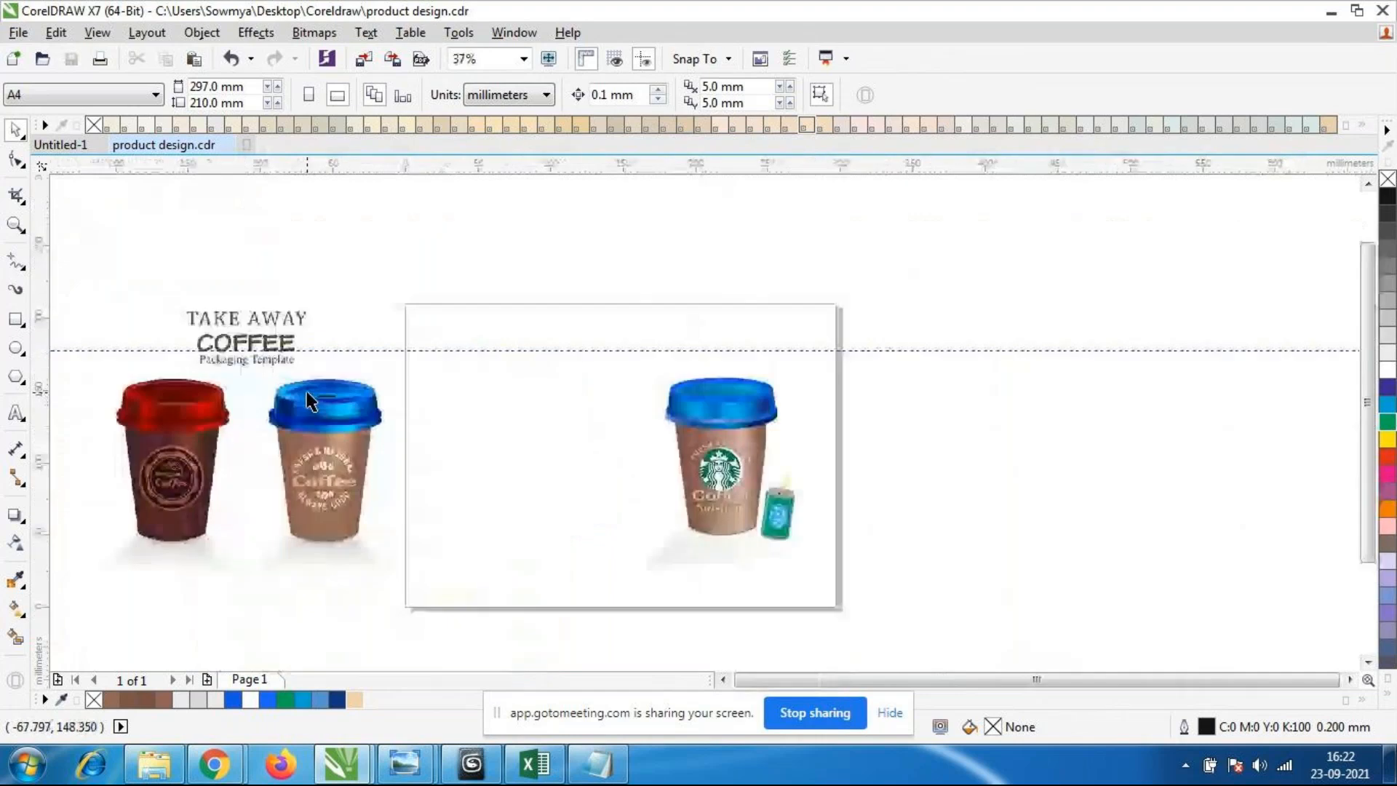
{"action": "scroll", "coordinate": [331, 406], "scroll_direction": "up", "scroll_amount": 1}
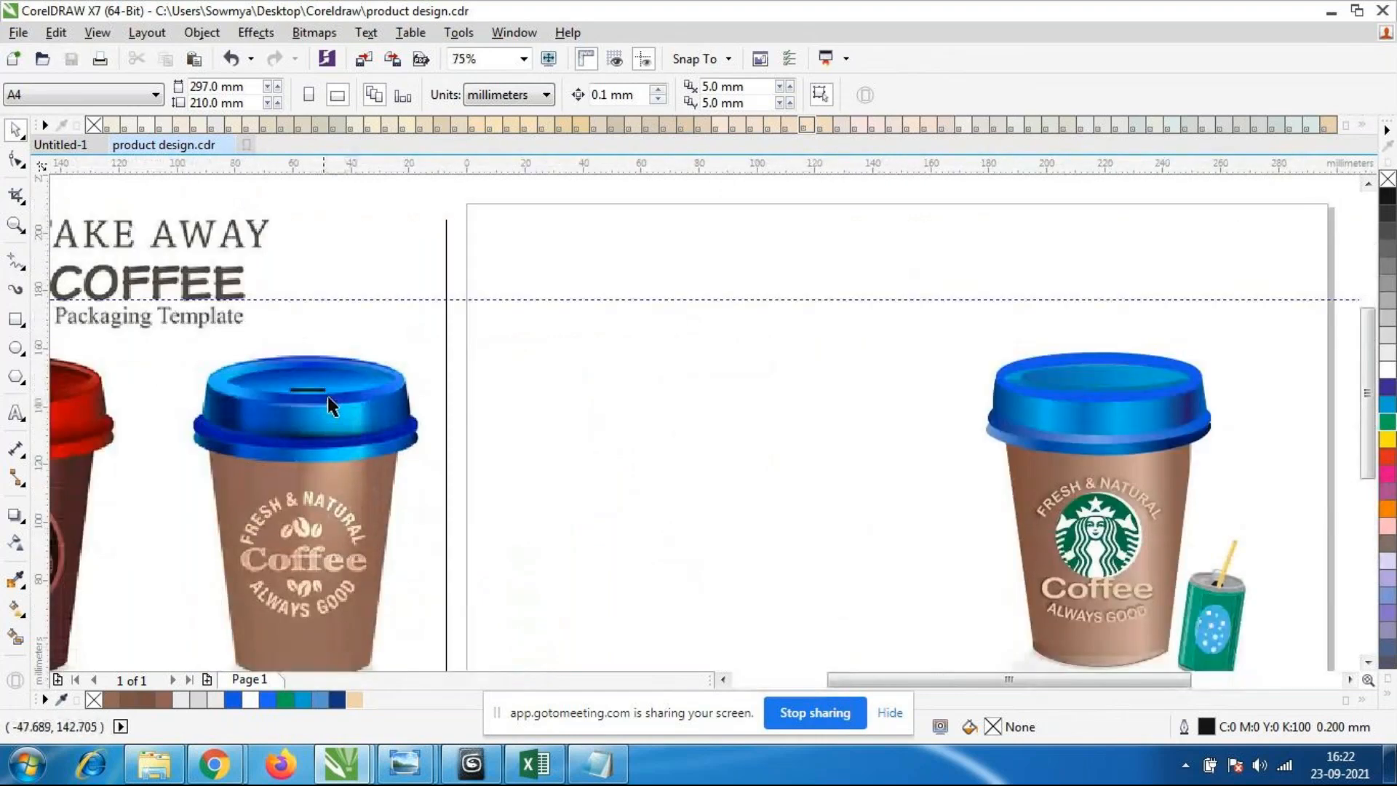
{"action": "scroll", "coordinate": [331, 406], "scroll_direction": "down", "scroll_amount": 1}
{"action": "scroll", "coordinate": [875, 537], "scroll_direction": "up", "scroll_amount": 1}
{"action": "scroll", "coordinate": [698, 498], "scroll_direction": "down", "scroll_amount": 1}
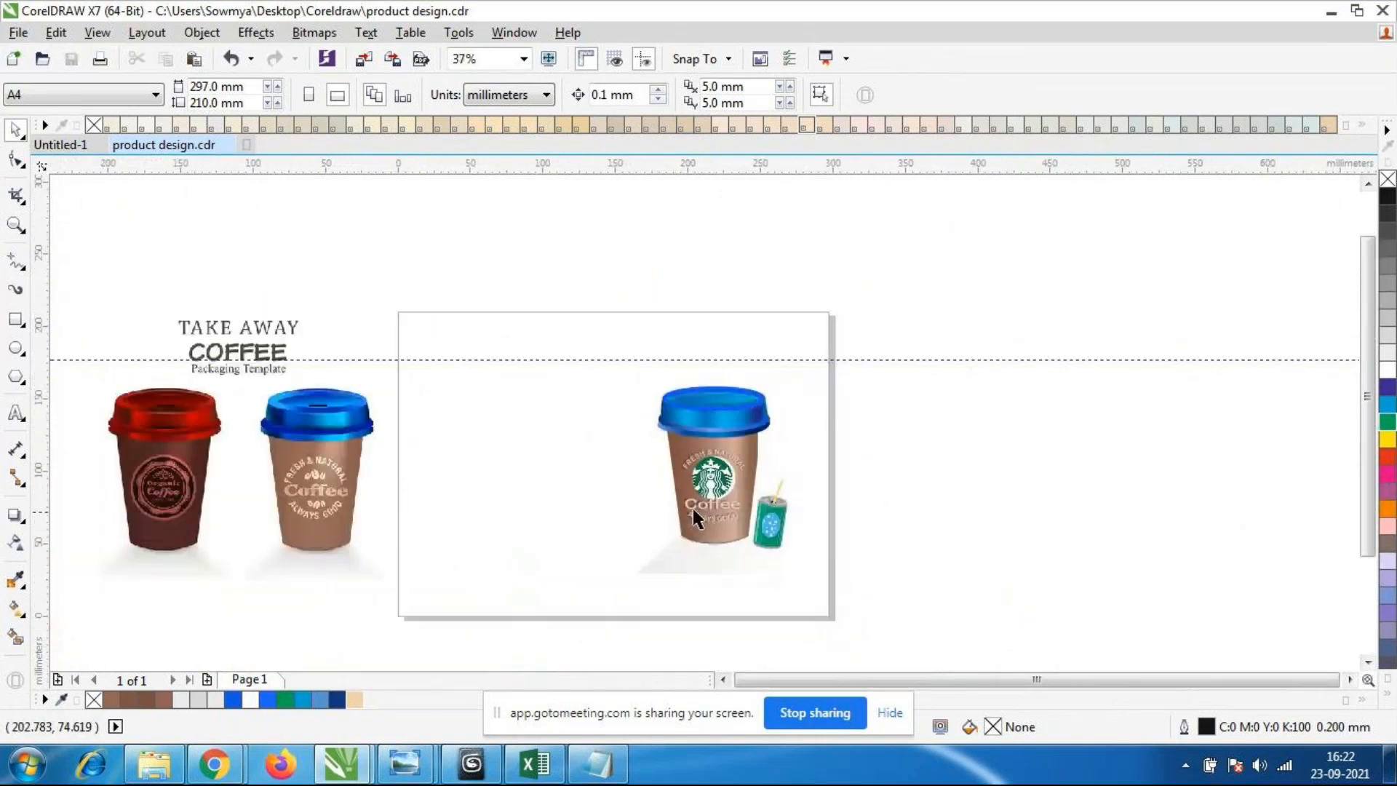
{"action": "scroll", "coordinate": [703, 521], "scroll_direction": "up", "scroll_amount": 1}
{"action": "scroll", "coordinate": [703, 522], "scroll_direction": "down", "scroll_amount": 1}
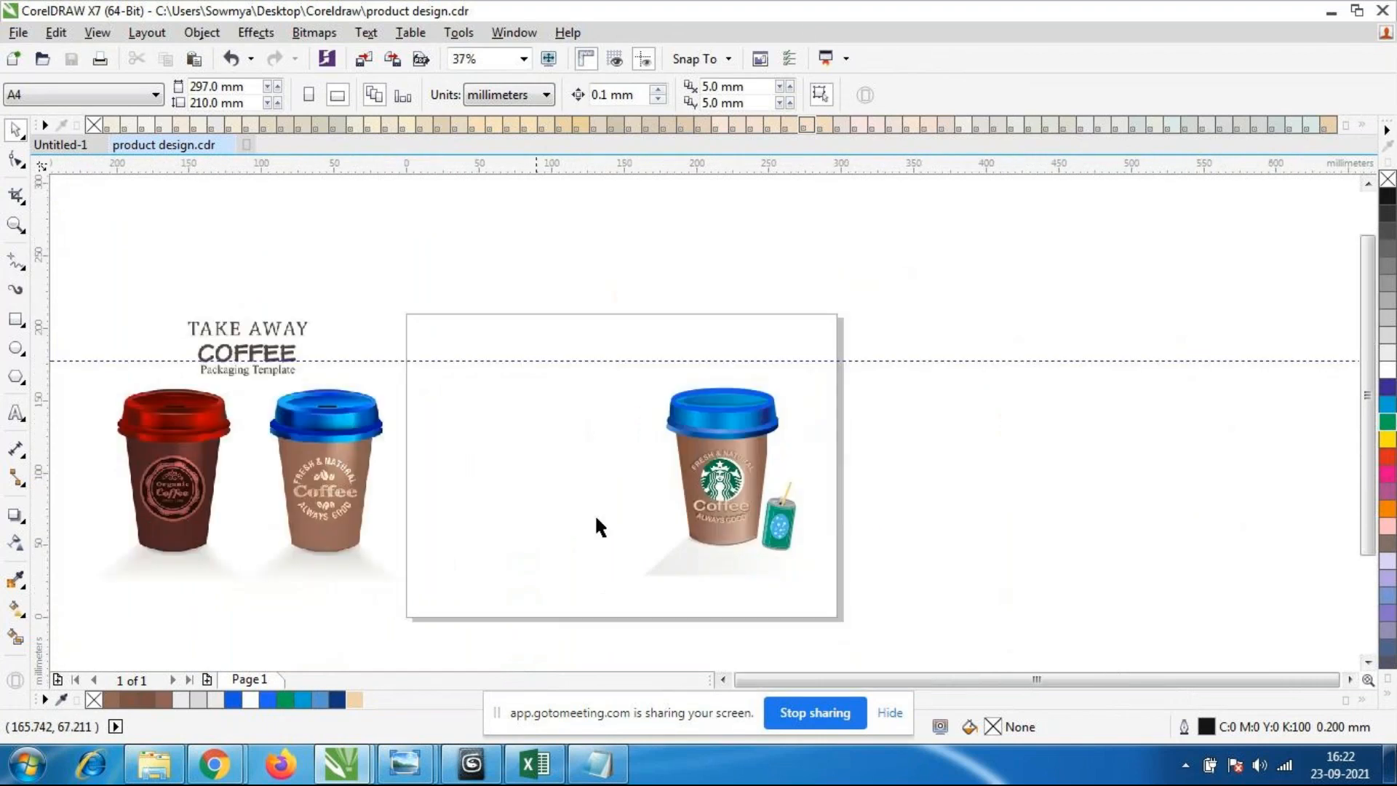
{"action": "left_click", "coordinate": [16, 319]}
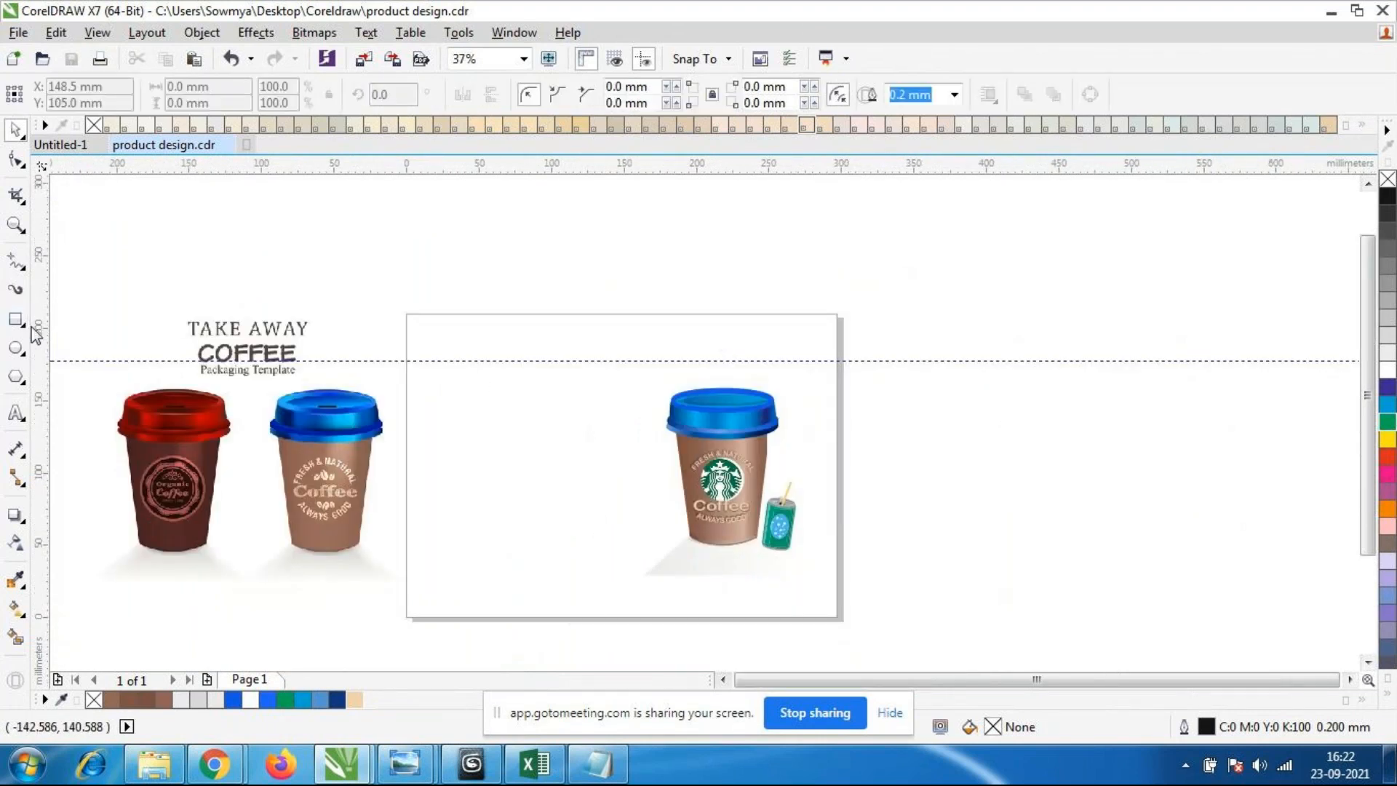
{"action": "mouse_move", "coordinate": [410, 321]}
{"action": "left_mouse_down"}
{"action": "mouse_move", "coordinate": [446, 352]}
{"action": "mouse_move", "coordinate": [530, 524]}
{"action": "mouse_move", "coordinate": [546, 619]}
{"action": "mouse_move", "coordinate": [610, 620]}
{"action": "left_mouse_up"}
{"action": "left_click", "coordinate": [15, 129]}
{"action": "left_click", "coordinate": [188, 277]}
{"action": "left_click", "coordinate": [580, 334]}
{"action": "left_click_drag", "start_coordinate": [611, 312], "coordinate": [625, 301]}
{"action": "left_click", "coordinate": [711, 291]}
{"action": "scroll", "coordinate": [521, 458], "scroll_direction": "up", "scroll_amount": 2}
{"action": "scroll", "coordinate": [523, 463], "scroll_direction": "down", "scroll_amount": 2}
{"action": "left_click", "coordinate": [599, 489]}
{"action": "key", "text": "Delete"}
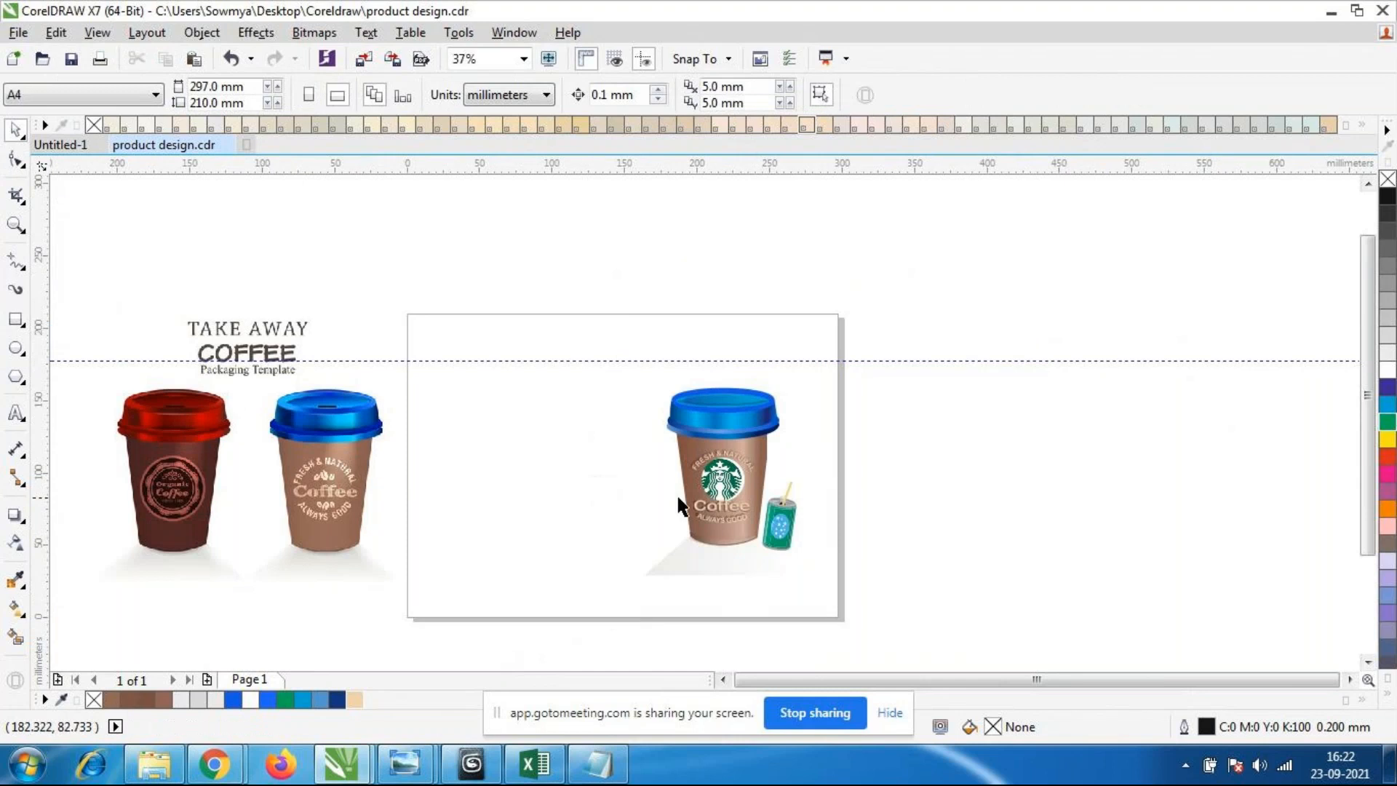
Copy the cup's Starbucks logo and enlarge the copy to about 126 × 127 mm in the empty half of the page.
{"action": "left_click", "coordinate": [720, 480]}
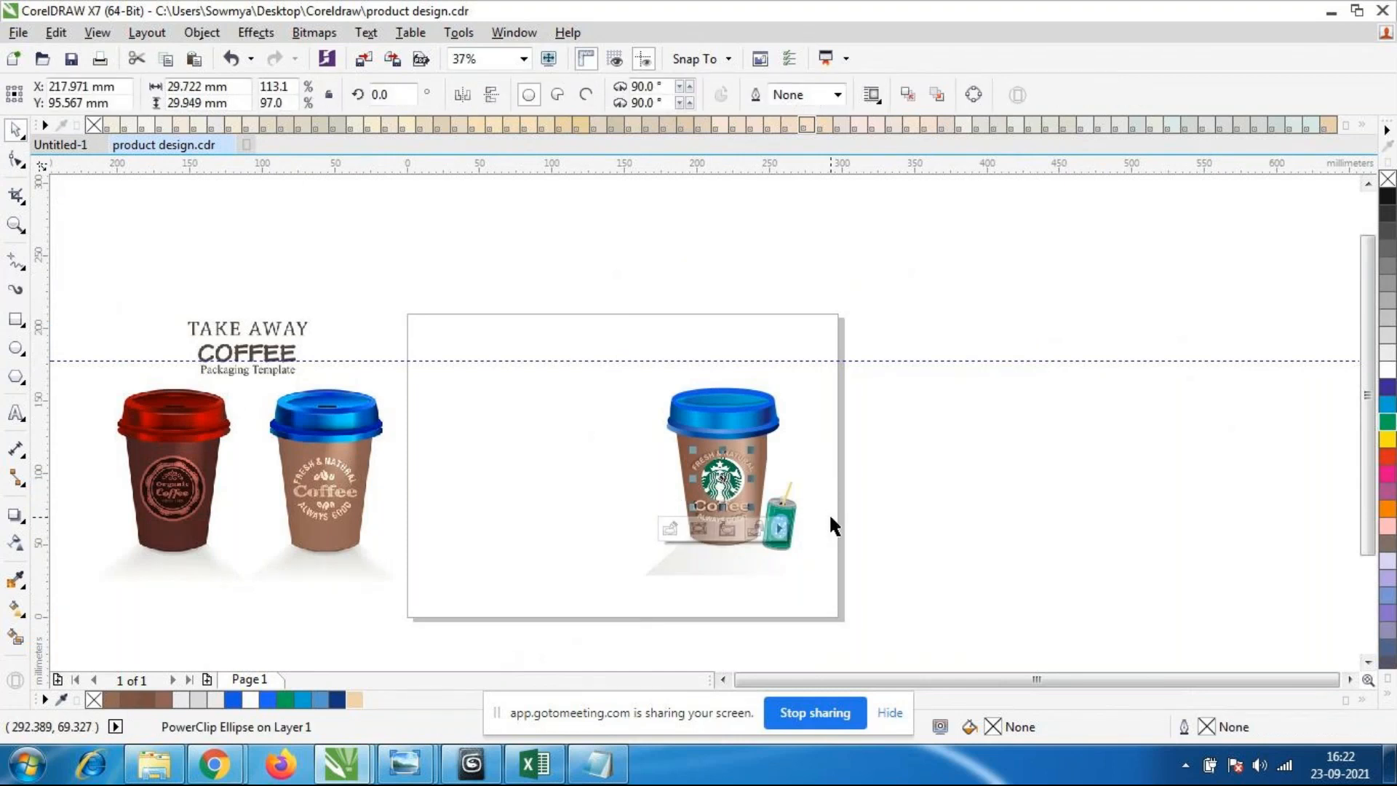
{"action": "left_click_drag", "start_coordinate": [721, 480], "coordinate": [727, 303]}
{"action": "left_click_drag", "start_coordinate": [621, 418], "coordinate": [535, 474]}
{"action": "left_click", "coordinate": [976, 493]}
{"action": "left_click", "coordinate": [571, 473]}
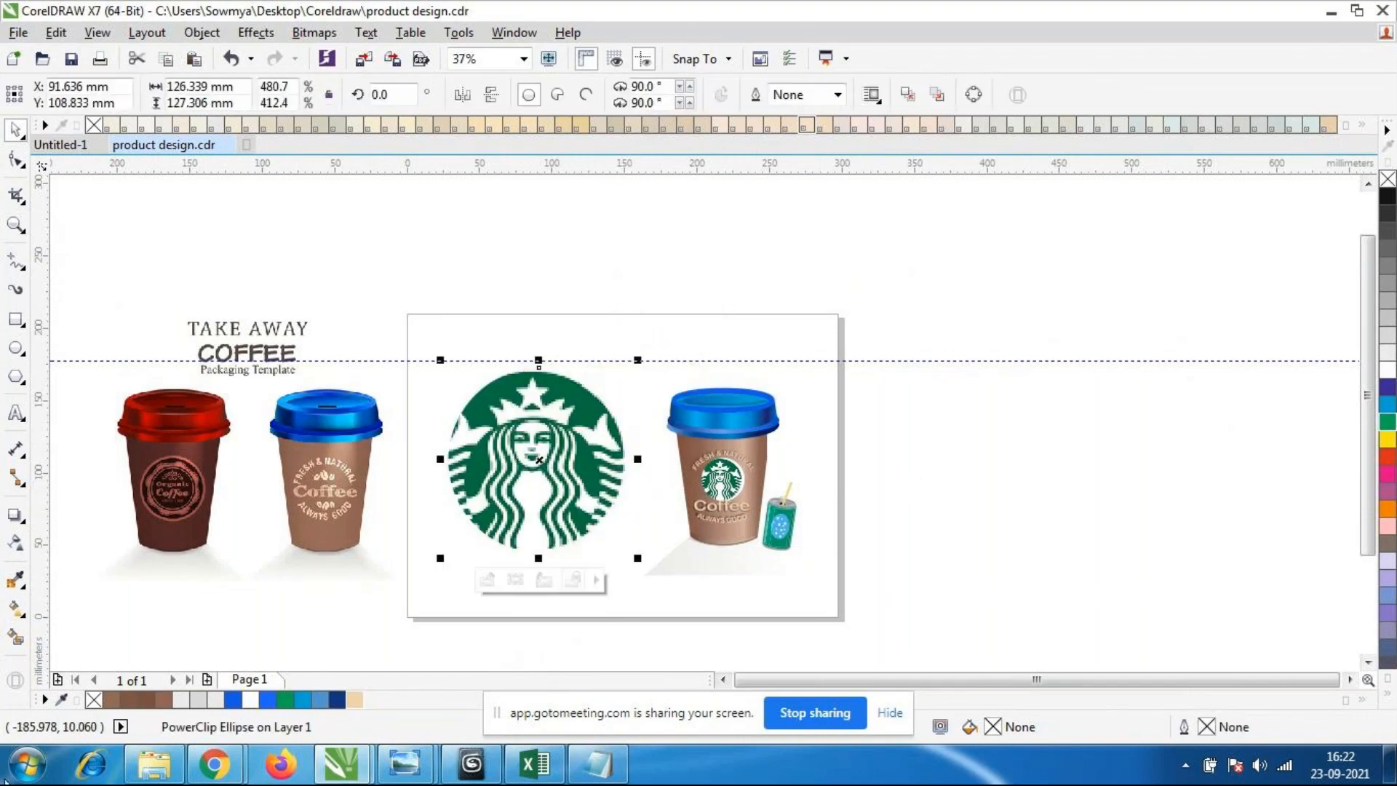
Apply a diagonal linear transparency across the enlarged Starbucks logo, with the end node set to 42.
{"action": "left_click", "coordinate": [16, 545]}
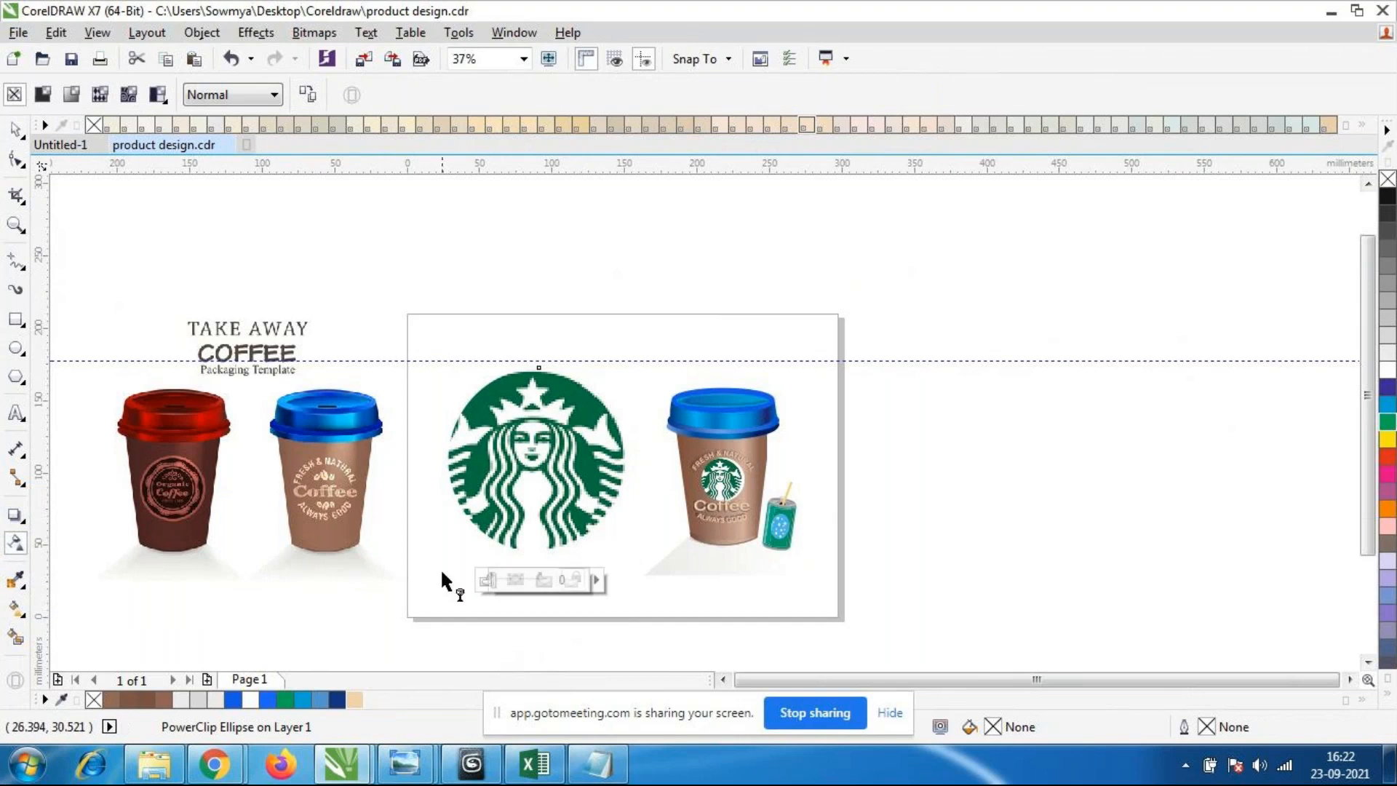
{"action": "left_click", "coordinate": [14, 132]}
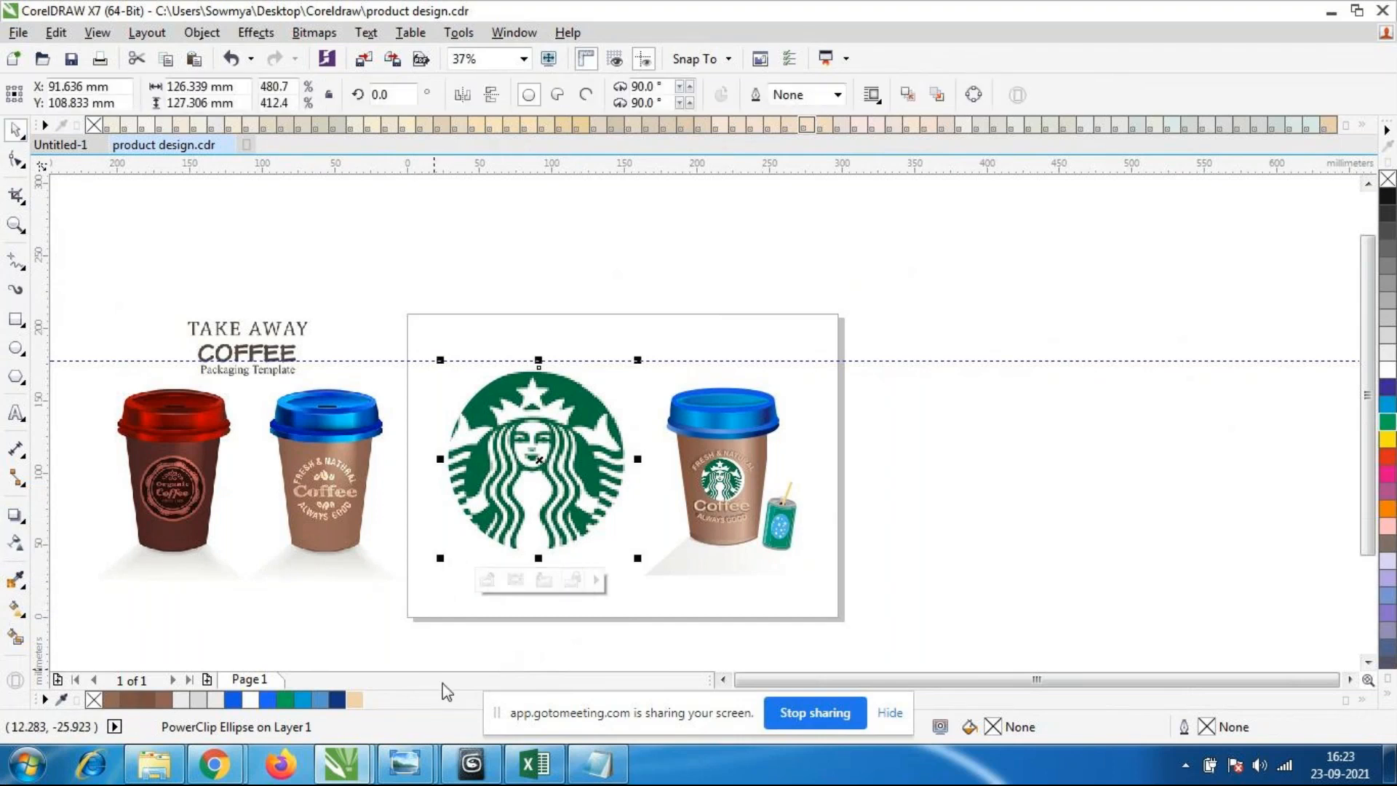
{"action": "left_click", "coordinate": [402, 586]}
{"action": "left_click", "coordinate": [468, 517]}
{"action": "left_click", "coordinate": [16, 544]}
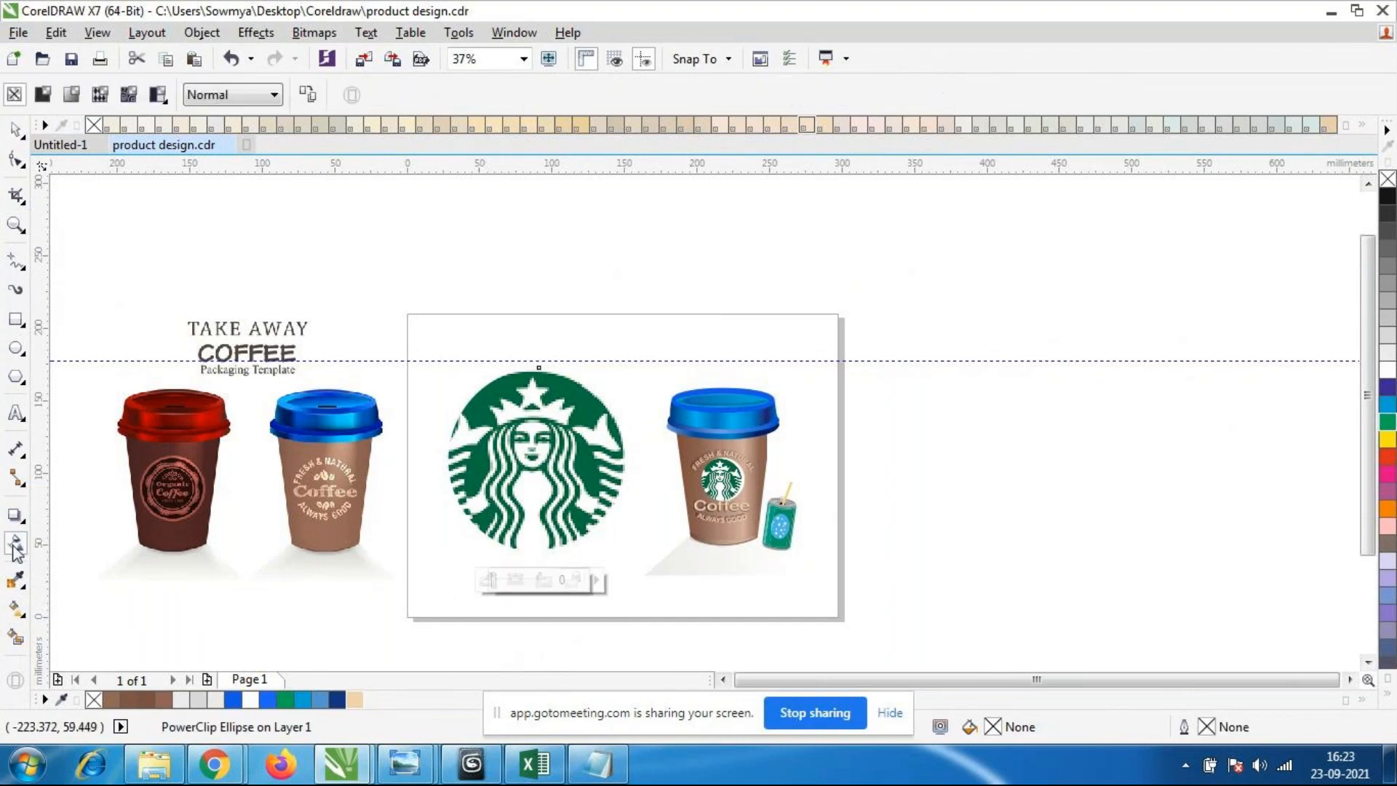
{"action": "left_click_drag", "start_coordinate": [408, 532], "coordinate": [667, 357]}
{"action": "left_click", "coordinate": [711, 388]}
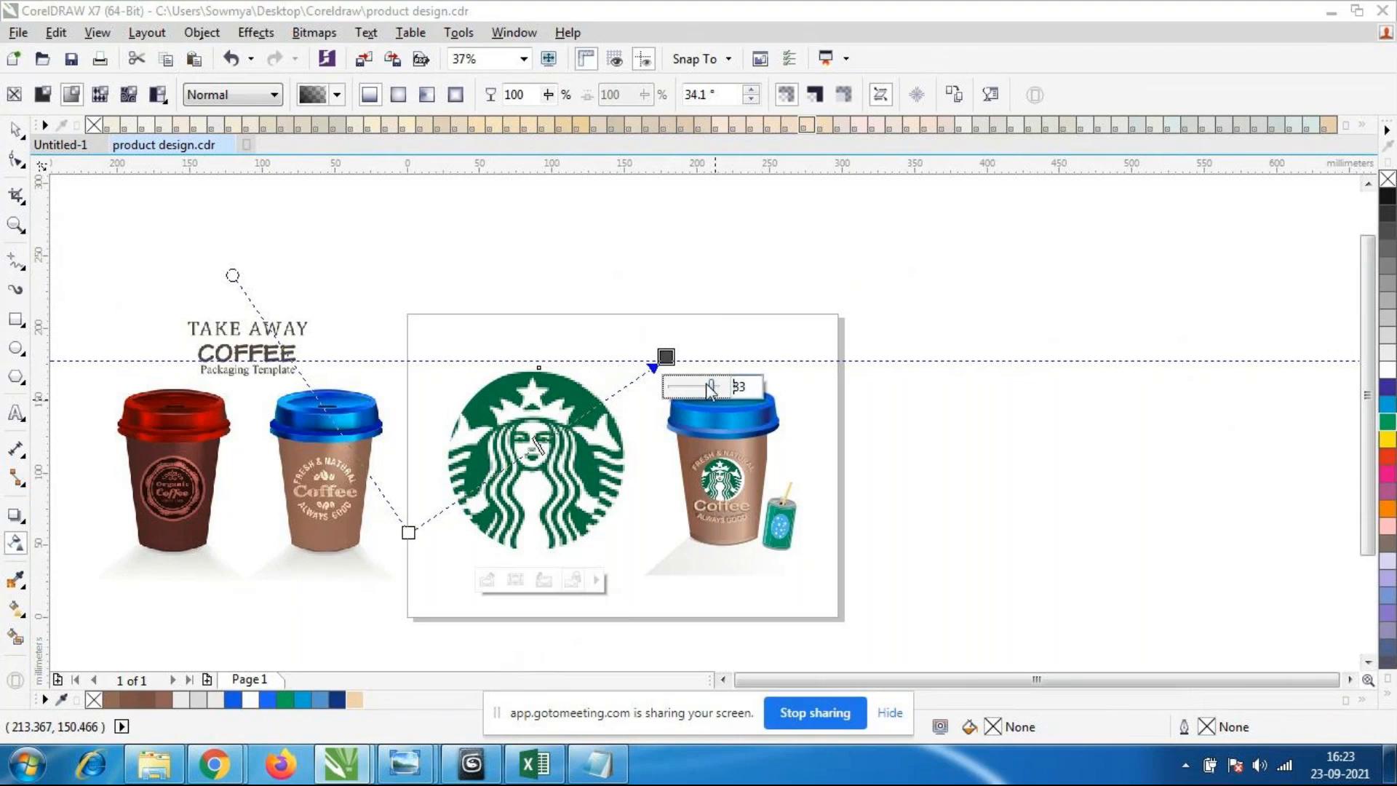
{"action": "left_click_drag", "start_coordinate": [710, 389], "coordinate": [694, 393]}
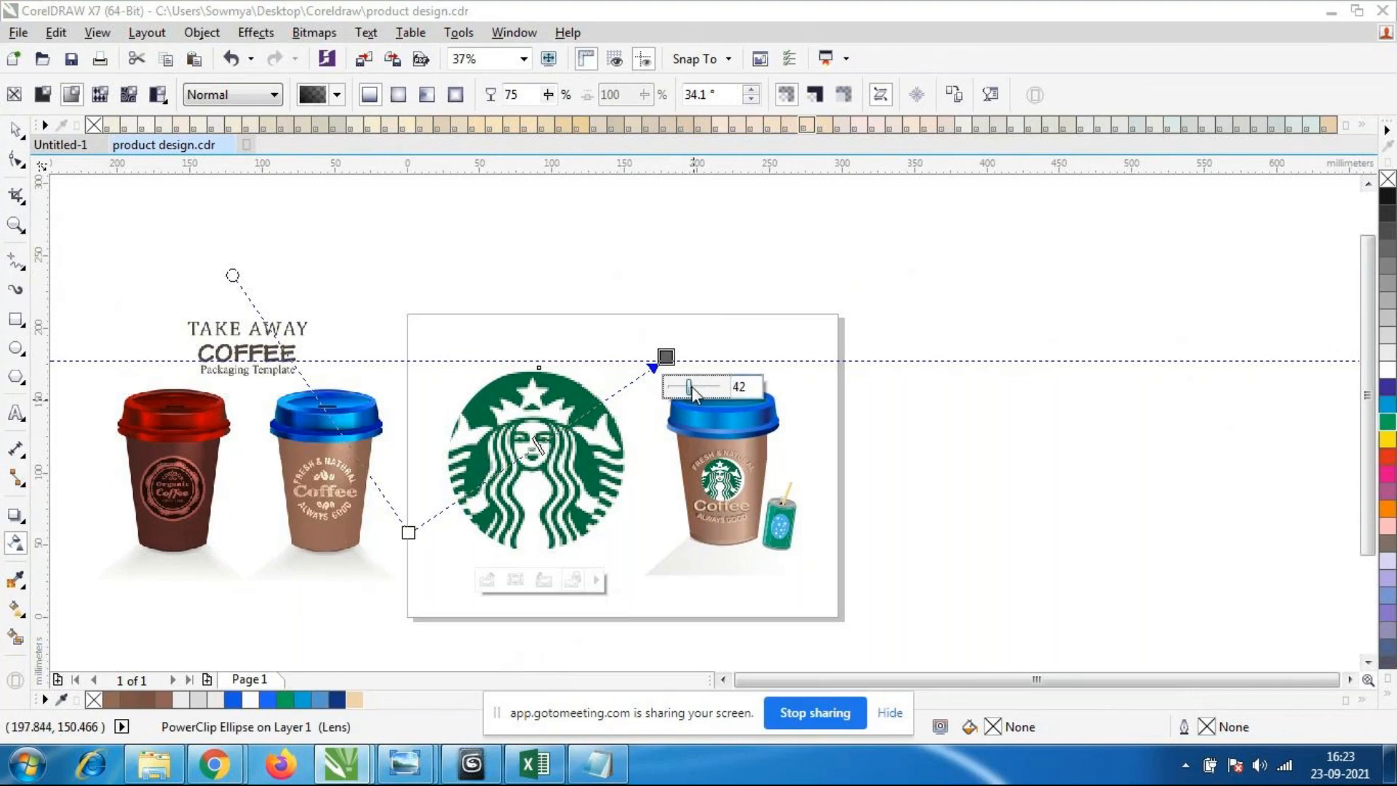
{"action": "left_click", "coordinate": [16, 131]}
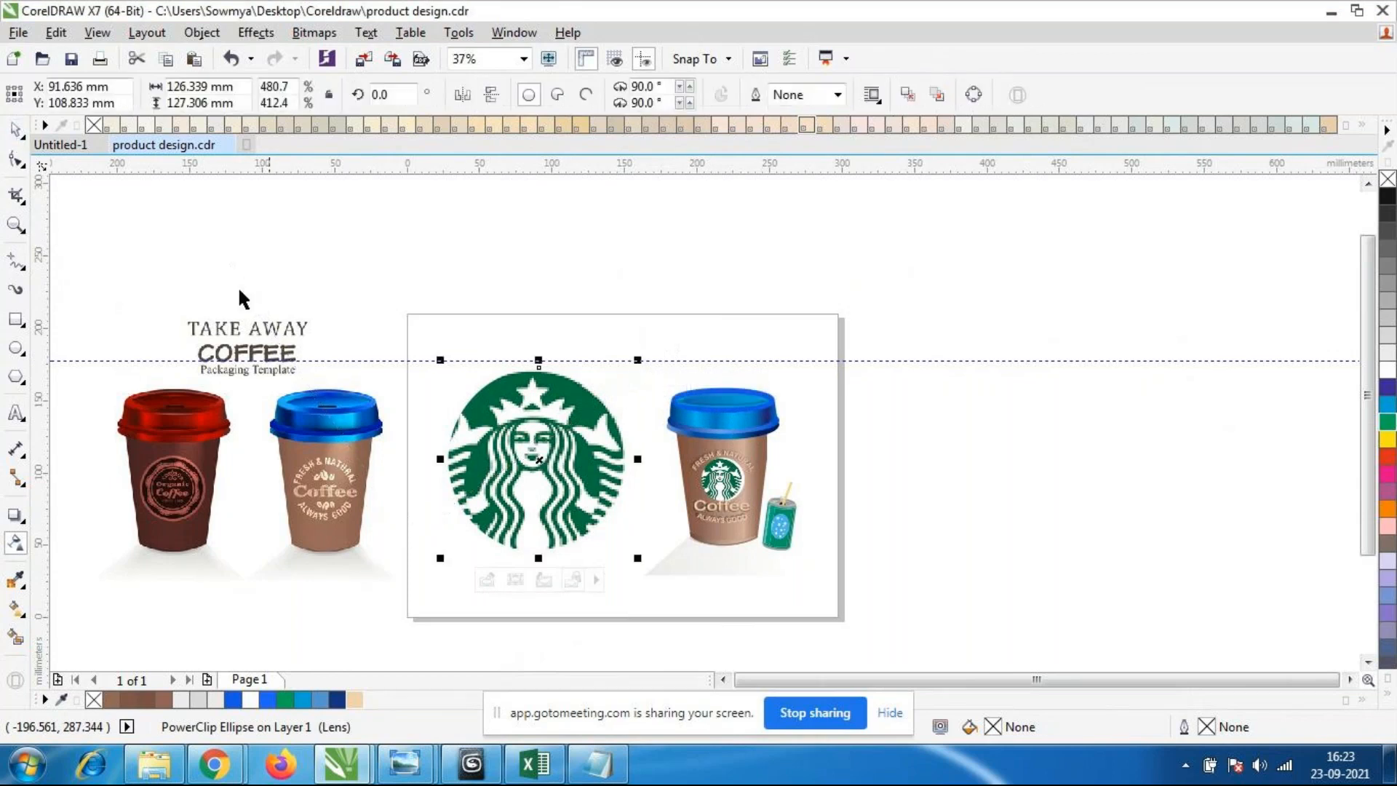
Adjust the end handle of the enlarged logo's transparency and delete the logo.
{"action": "left_click", "coordinate": [334, 338]}
{"action": "scroll", "coordinate": [474, 370], "scroll_direction": "down", "scroll_amount": 1}
{"action": "scroll", "coordinate": [519, 402], "scroll_direction": "up", "scroll_amount": 1}
{"action": "left_click", "coordinate": [503, 451]}
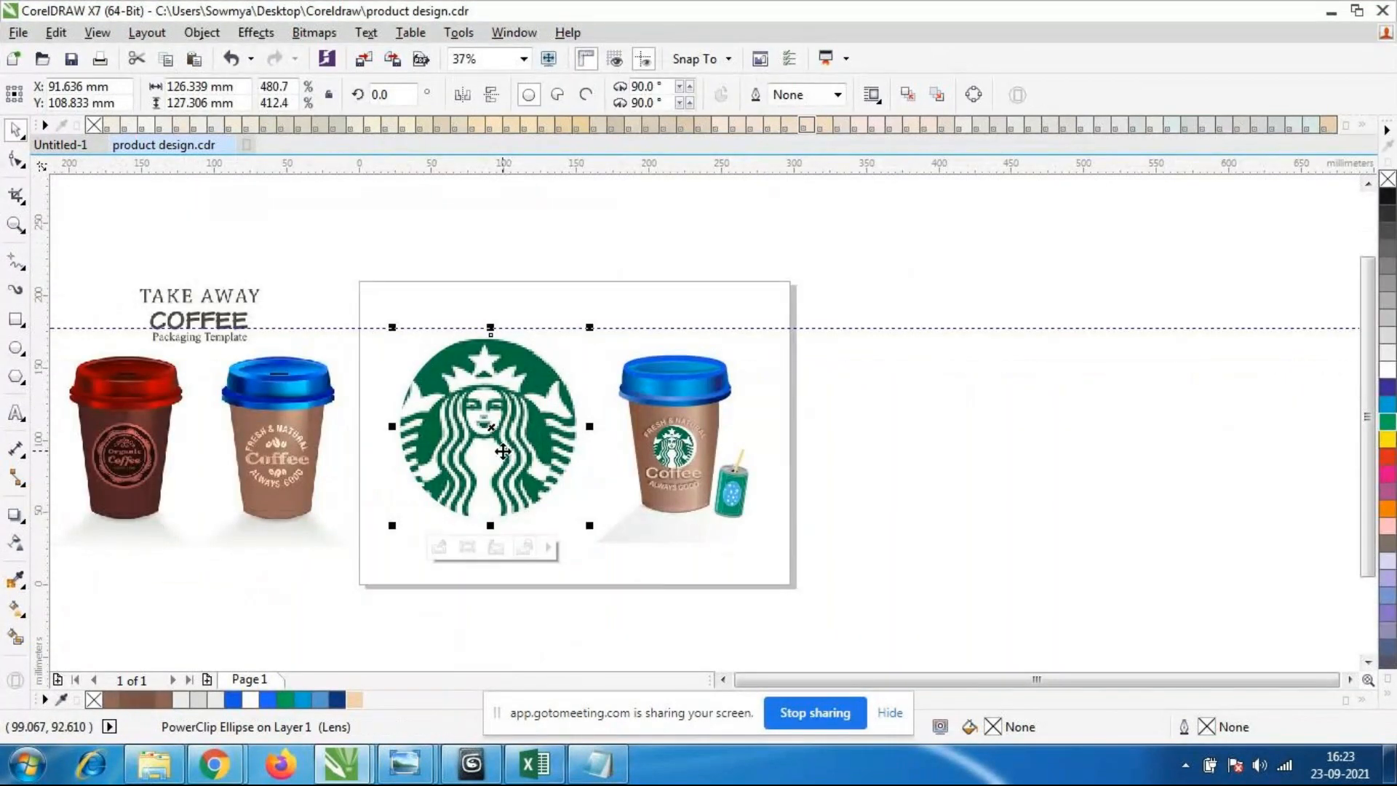
{"action": "left_click", "coordinate": [19, 545]}
{"action": "left_click_drag", "start_coordinate": [611, 323], "coordinate": [568, 299]}
{"action": "left_click", "coordinate": [15, 129]}
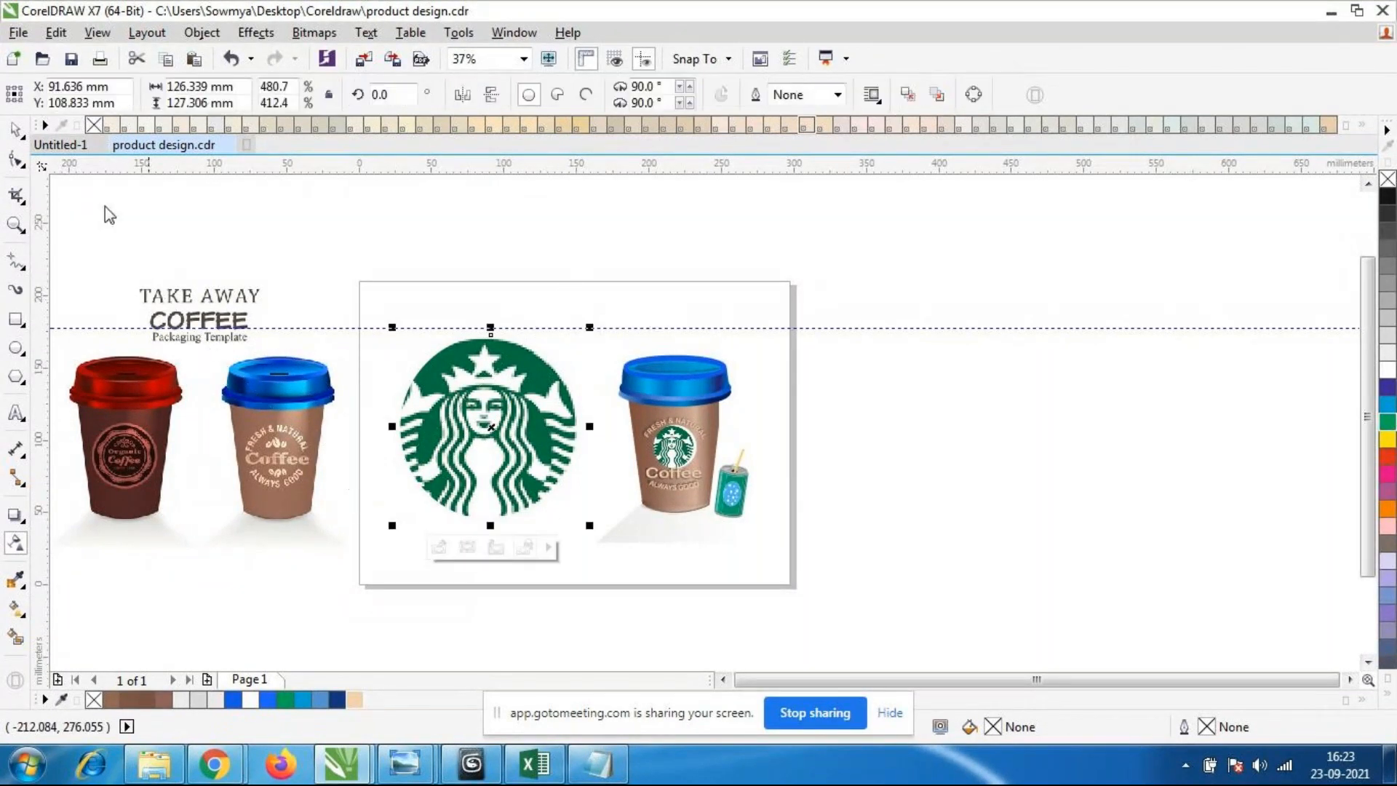
{"action": "key", "text": "Delete"}
Try a diagonal linear transparency on the reference packaging template, and undo it together with the logo deletion.
{"action": "scroll", "coordinate": [539, 497], "scroll_direction": "down", "scroll_amount": 2}
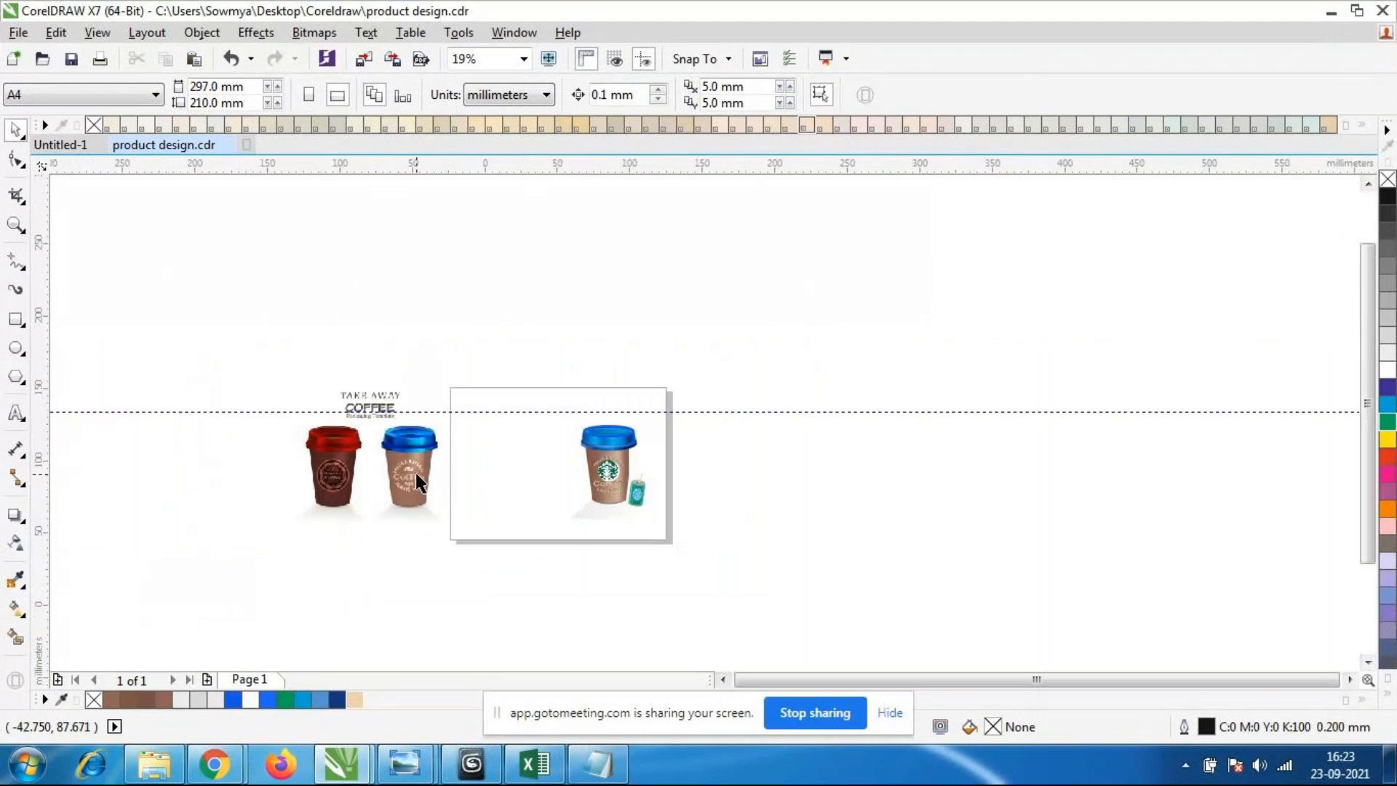
{"action": "scroll", "coordinate": [418, 483], "scroll_direction": "up", "scroll_amount": 2}
{"action": "left_click", "coordinate": [419, 482]}
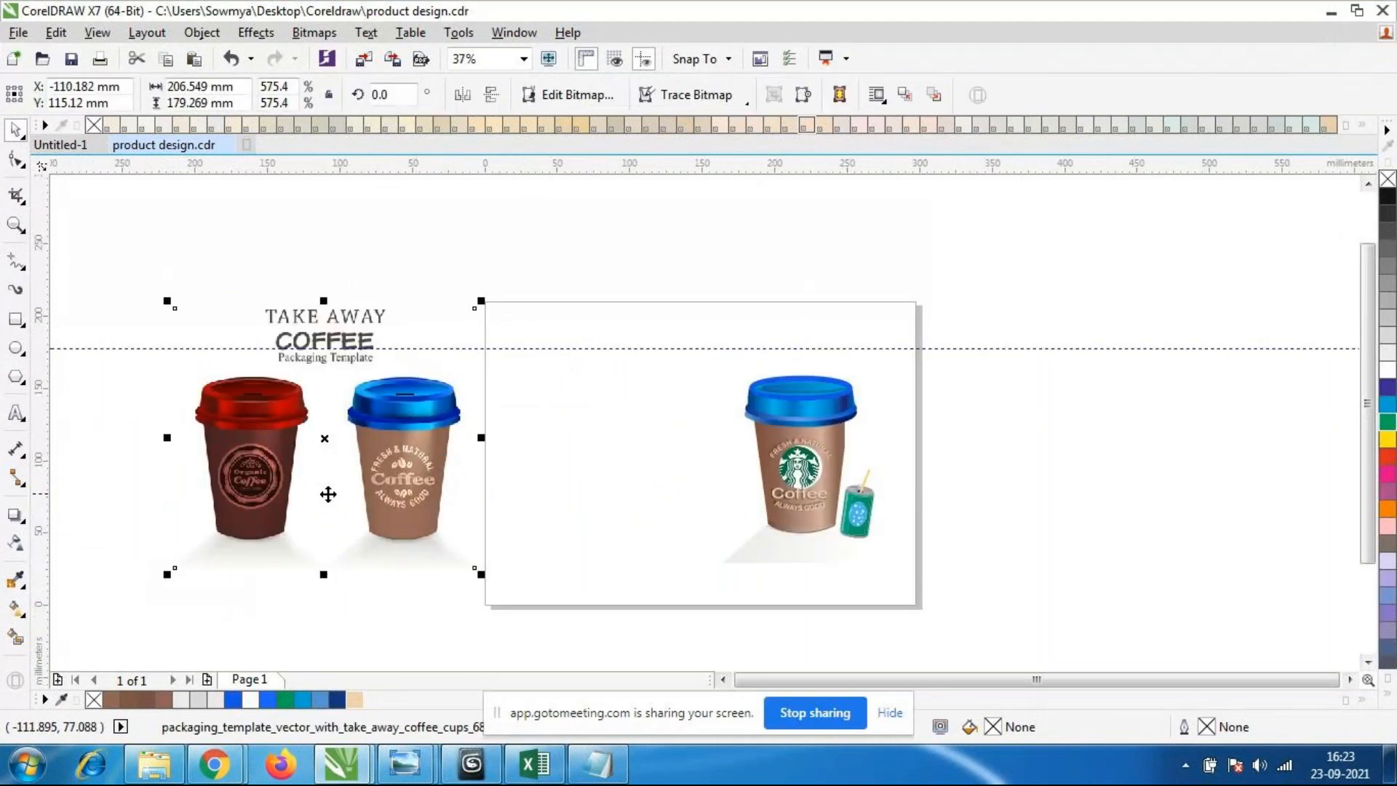
{"action": "left_click", "coordinate": [24, 546]}
{"action": "left_click_drag", "start_coordinate": [166, 541], "coordinate": [494, 243]}
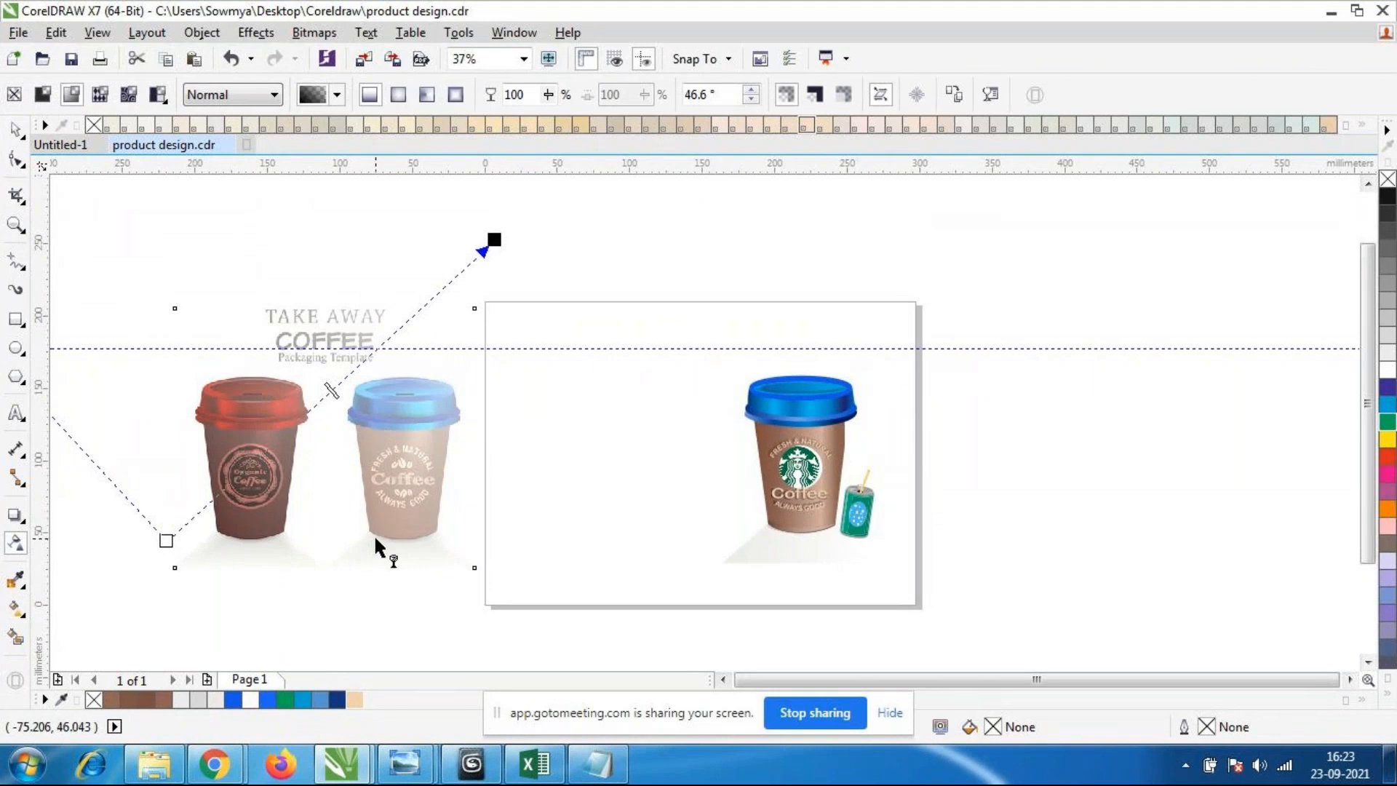
{"action": "key", "text": "ctrl+z"}
{"action": "key", "text": "ctrl+z"}
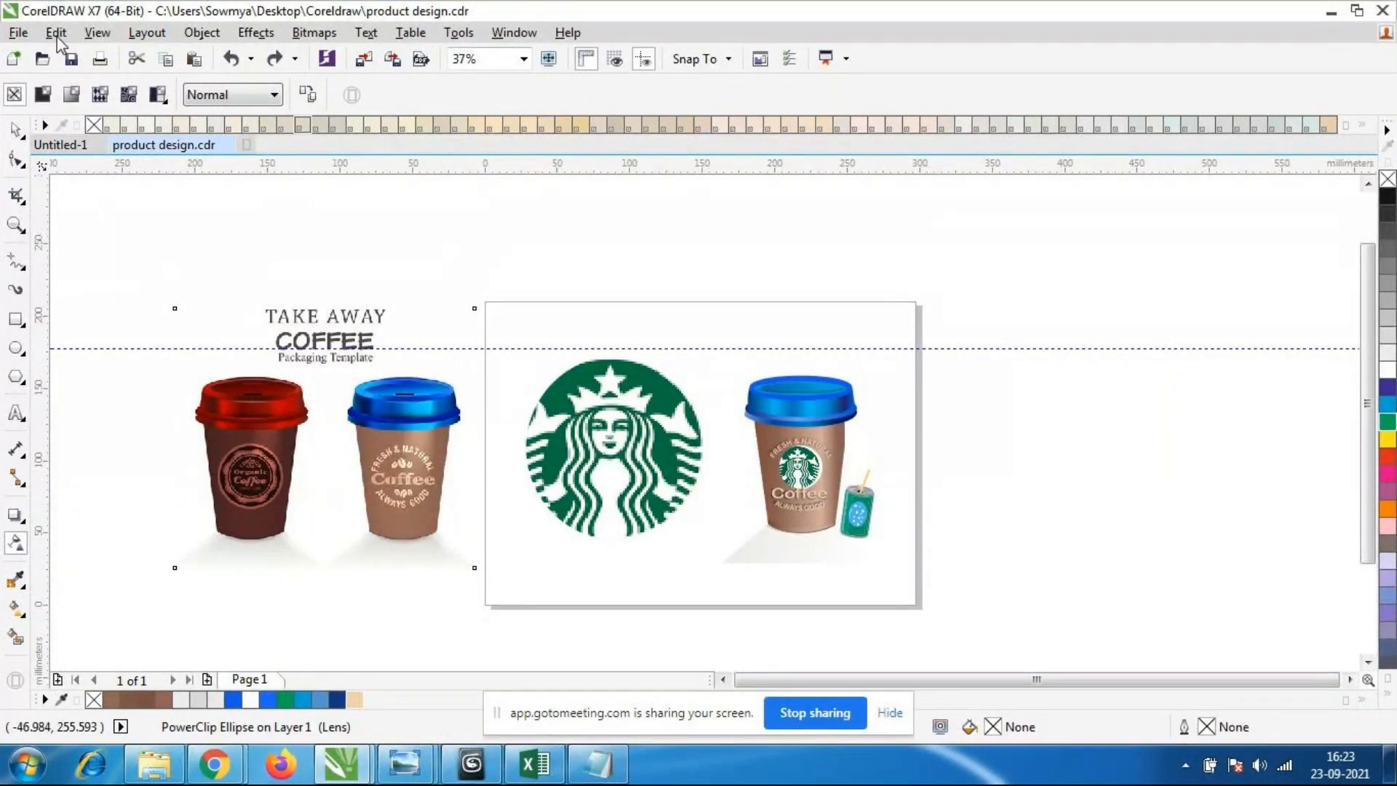
{"action": "left_click", "coordinate": [15, 130]}
{"action": "left_click", "coordinate": [225, 198]}
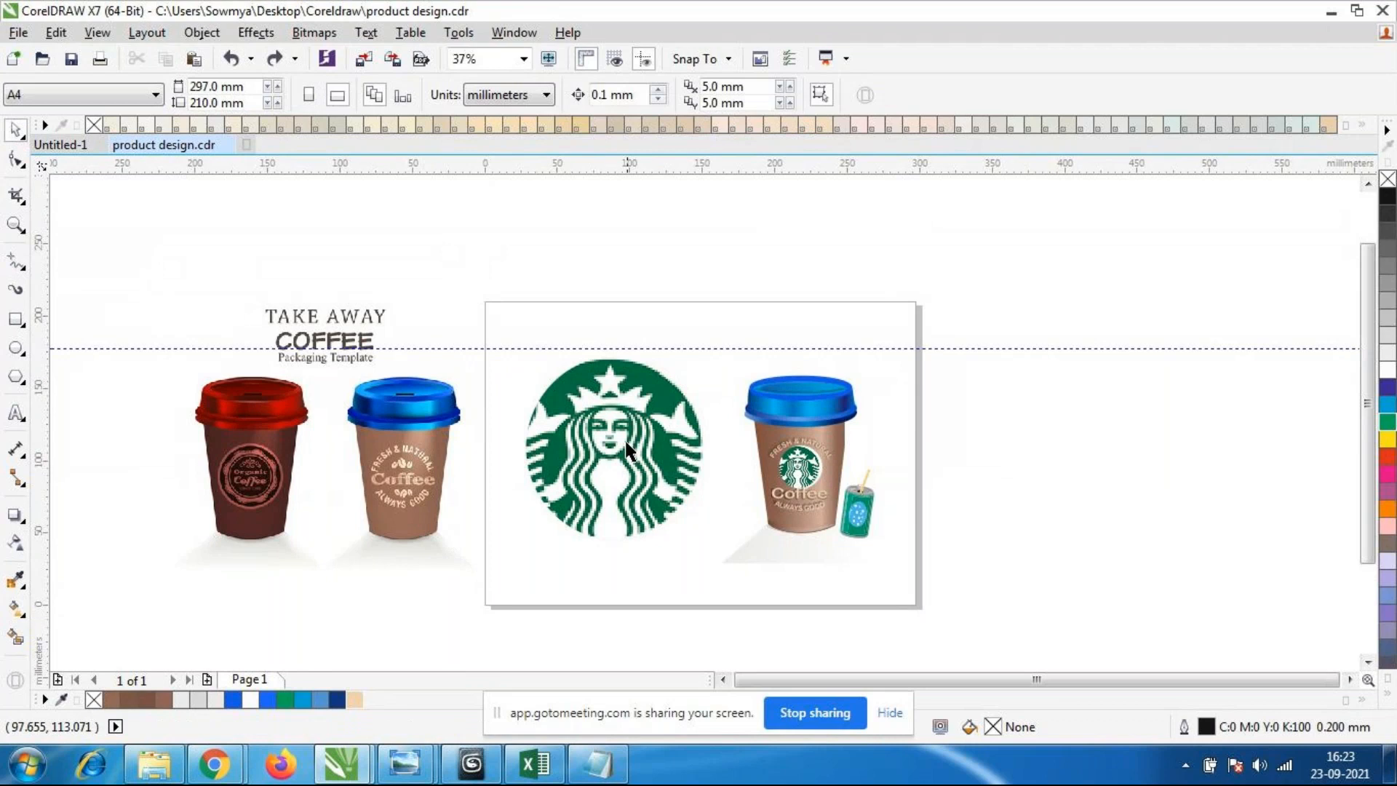
Redraw the enlarged logo's diagonal linear transparency and reposition its start and end handles.
{"action": "left_click", "coordinate": [627, 448]}
{"action": "left_click", "coordinate": [16, 542]}
{"action": "left_click_drag", "start_coordinate": [486, 521], "coordinate": [694, 319]}
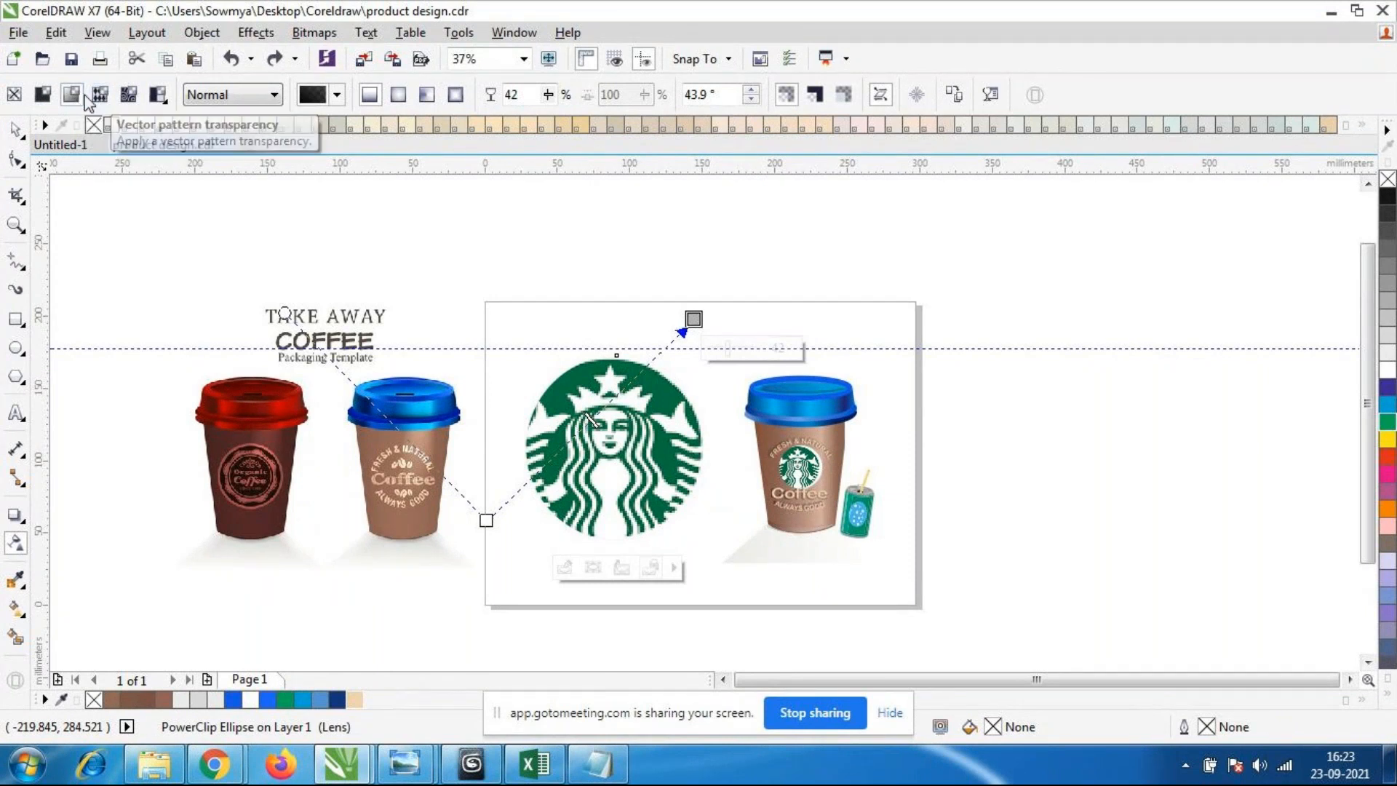
{"action": "left_click_drag", "start_coordinate": [486, 520], "coordinate": [528, 544]}
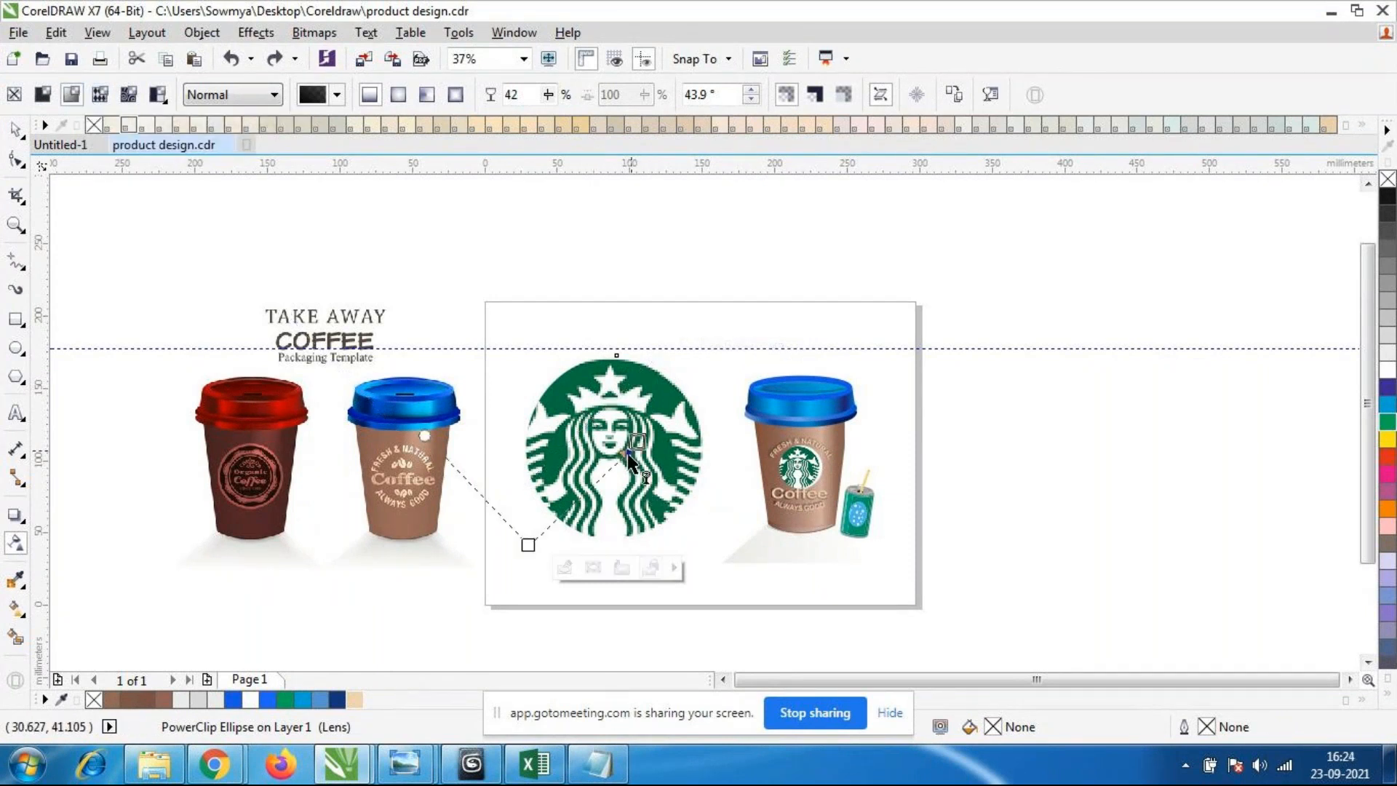
{"action": "left_click_drag", "start_coordinate": [693, 319], "coordinate": [729, 352]}
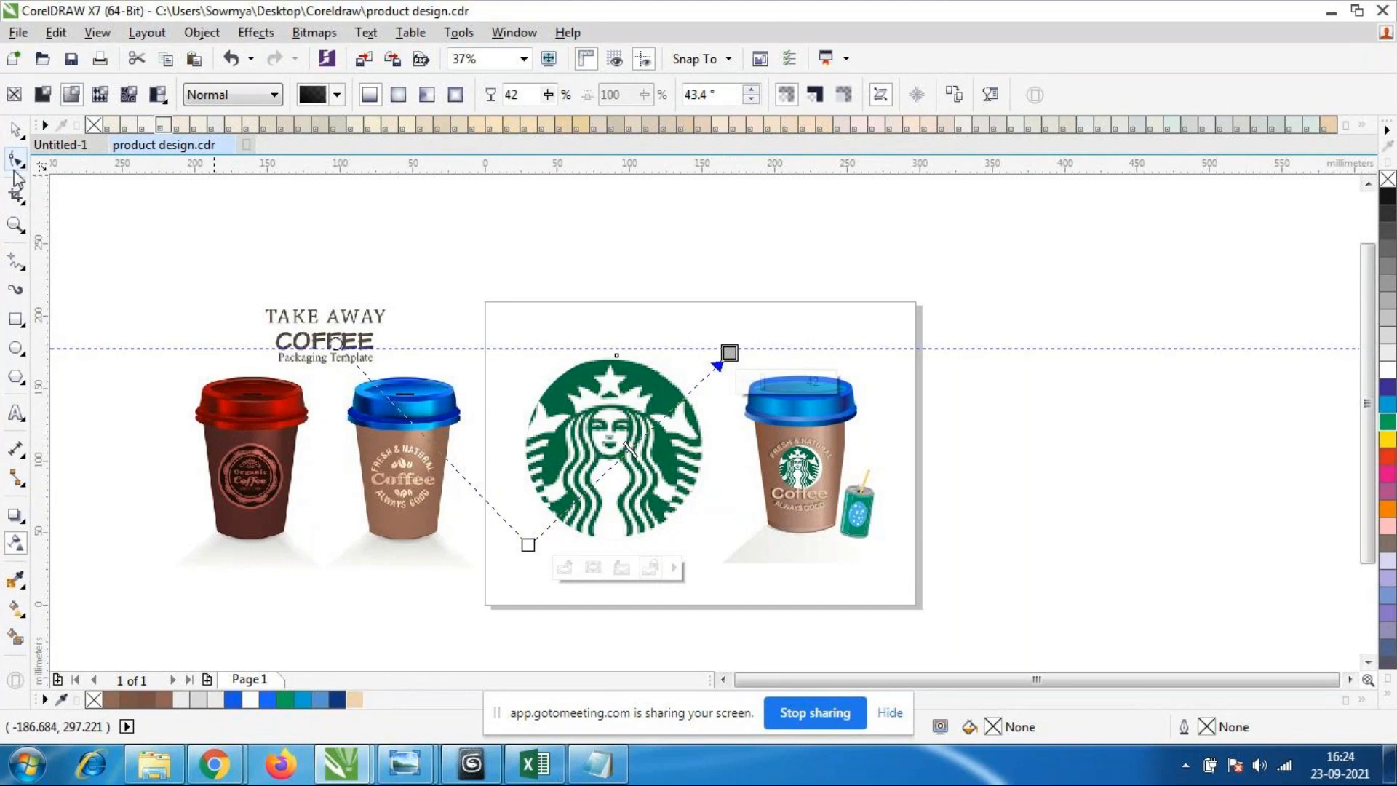
{"action": "left_click", "coordinate": [16, 130]}
{"action": "left_click", "coordinate": [452, 322]}
Move the enlarged Starbucks logo off the page beyond the finished cup and delete it.
{"action": "left_click", "coordinate": [644, 479]}
{"action": "left_click_drag", "start_coordinate": [644, 479], "coordinate": [1162, 422]}
{"action": "scroll", "coordinate": [1162, 422], "scroll_direction": "down", "scroll_amount": 1}
{"action": "scroll", "coordinate": [1222, 405], "scroll_direction": "up", "scroll_amount": 1}
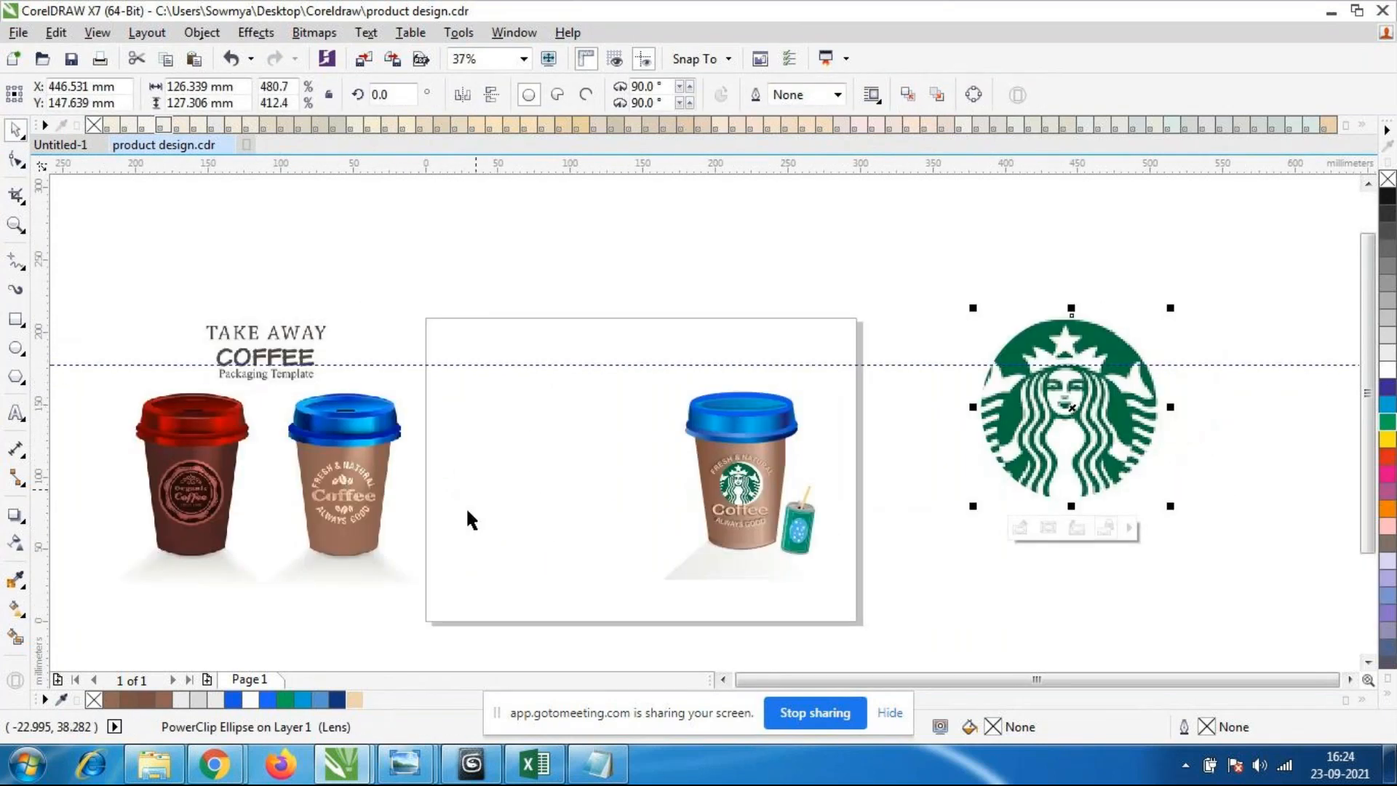
{"action": "left_click", "coordinate": [15, 542]}
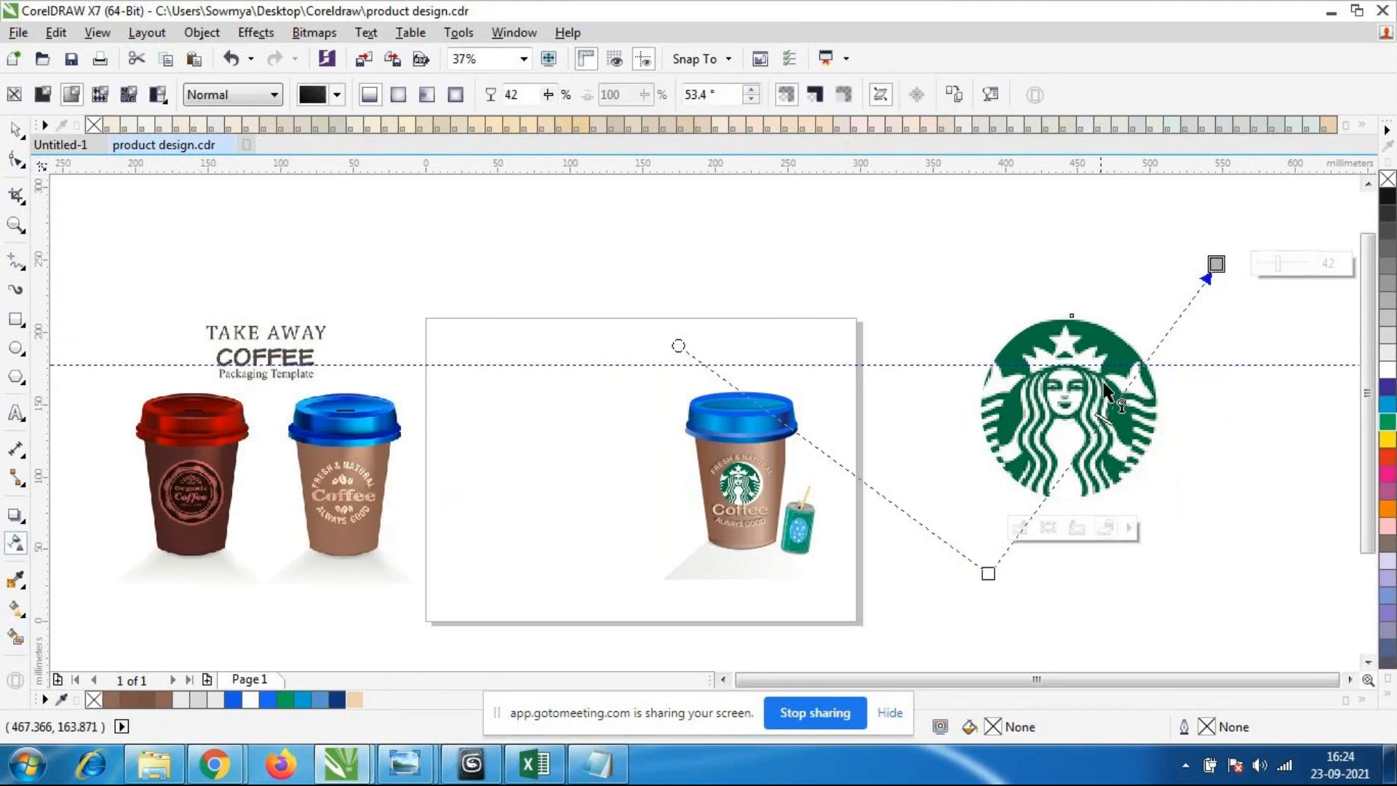
{"action": "left_click", "coordinate": [14, 130]}
{"action": "key", "text": "Delete"}
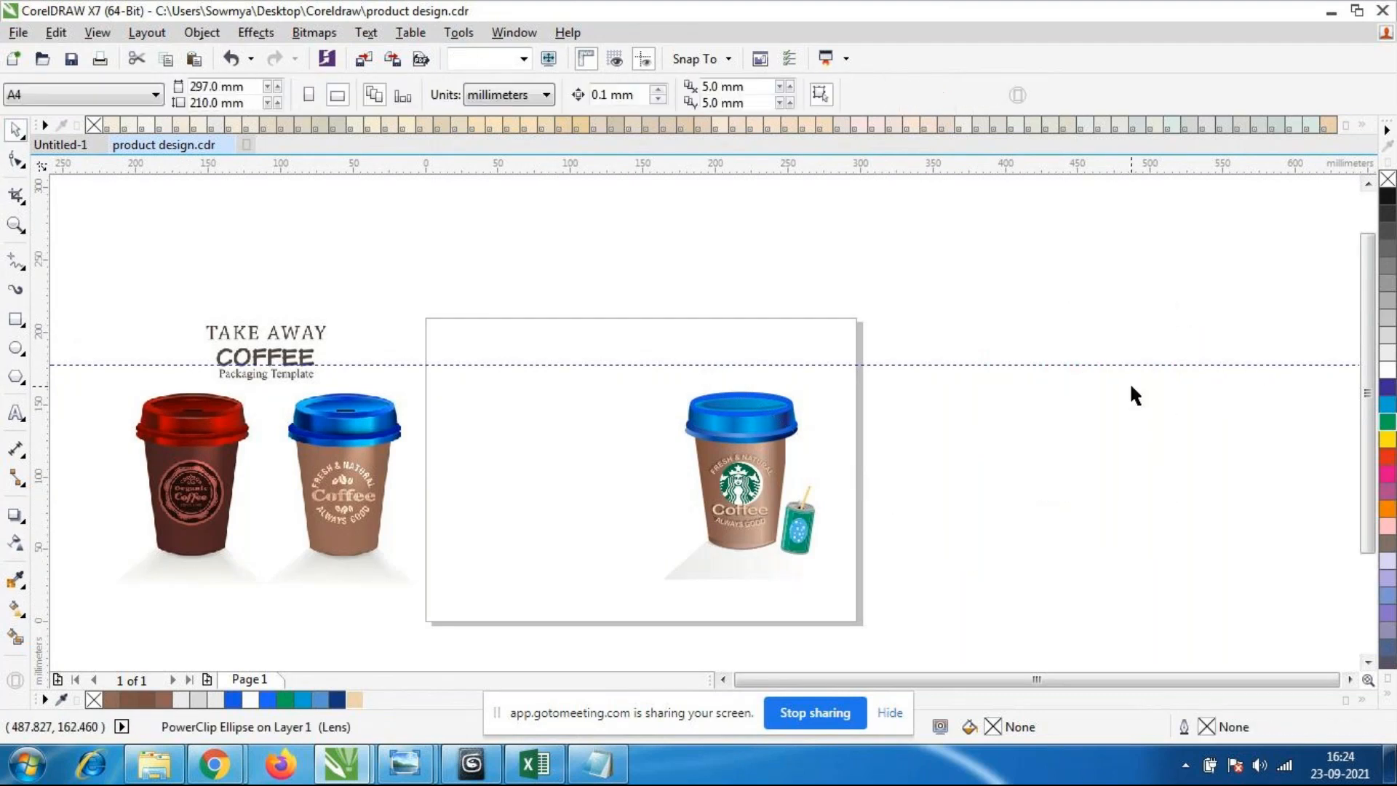
Apply a diagonal linear transparency to the reference packaging template, try reversing its direction, and undo the reversal.
{"action": "left_click", "coordinate": [213, 483]}
{"action": "left_click", "coordinate": [15, 542]}
{"action": "left_click_drag", "start_coordinate": [128, 604], "coordinate": [471, 304]}
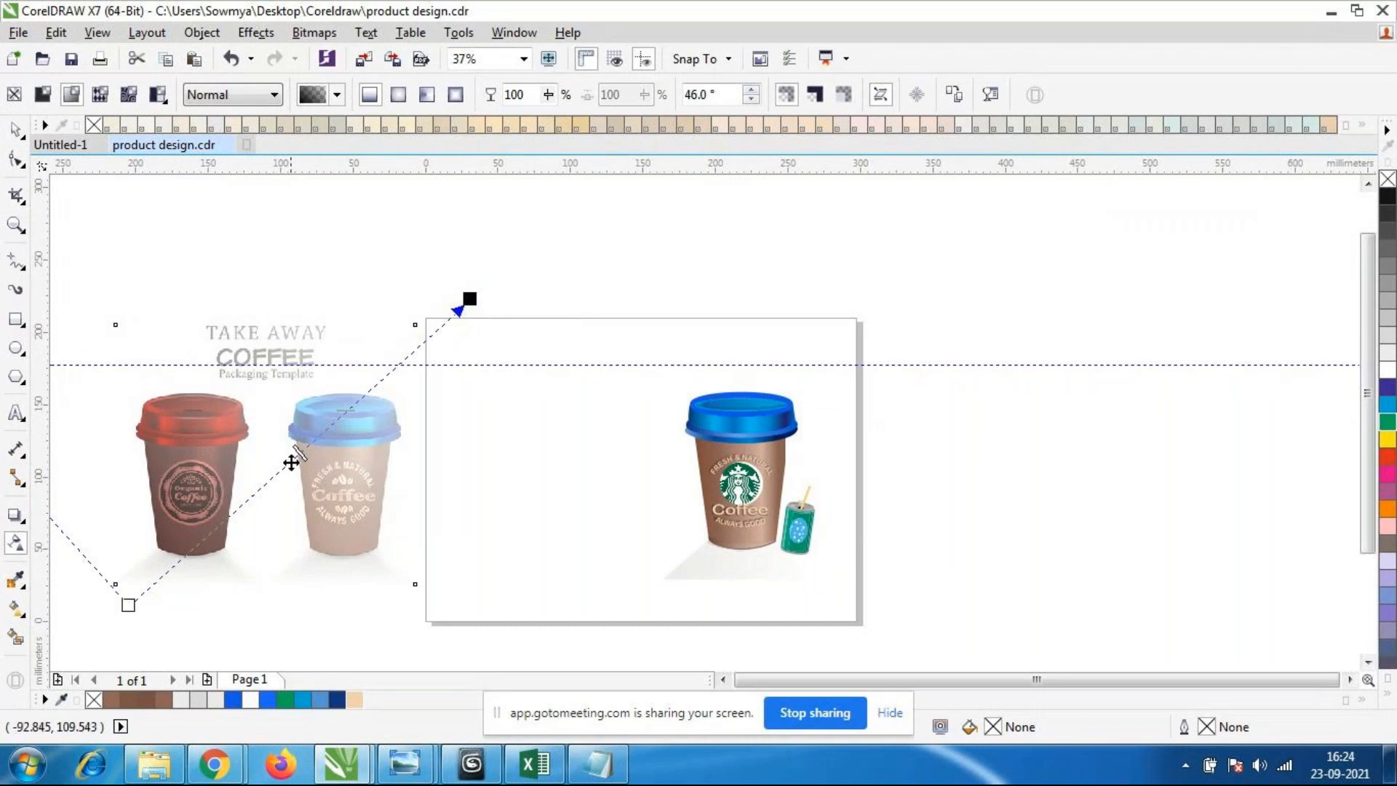
{"action": "left_click_drag", "start_coordinate": [297, 456], "coordinate": [134, 636]}
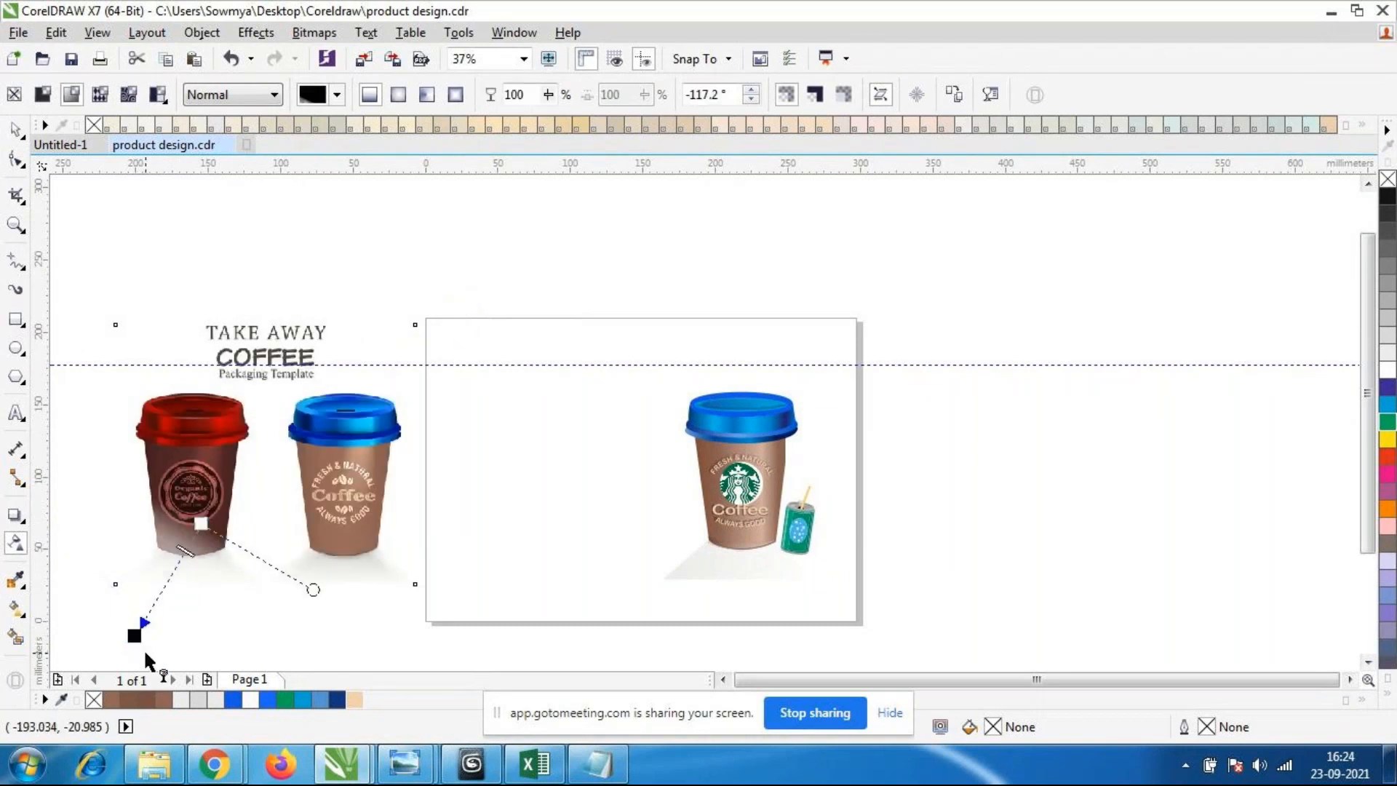
{"action": "key", "text": "ctrl+z"}
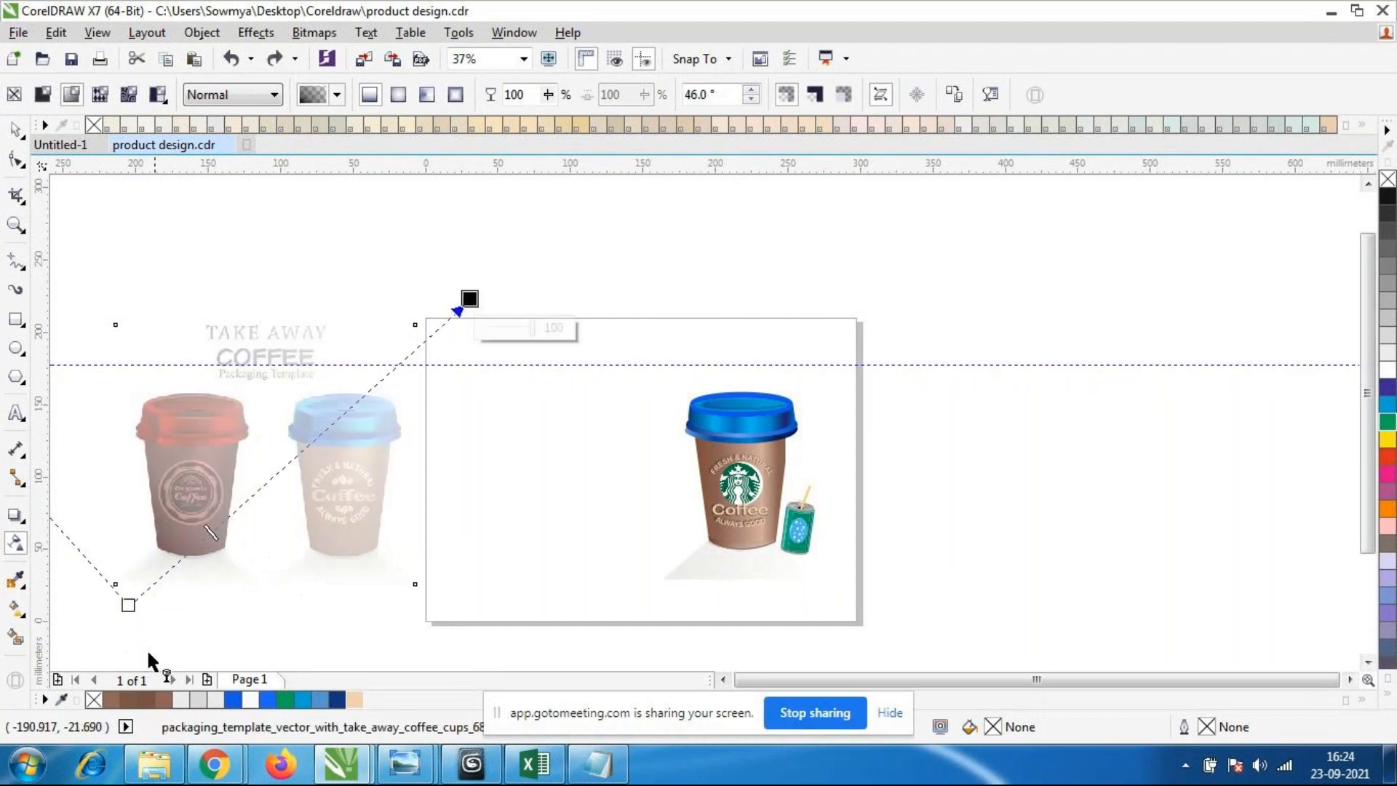
Delete the reference packaging template image beside the page.
{"action": "left_click", "coordinate": [14, 130]}
{"action": "left_click", "coordinate": [330, 464]}
{"action": "key", "text": "Delete"}
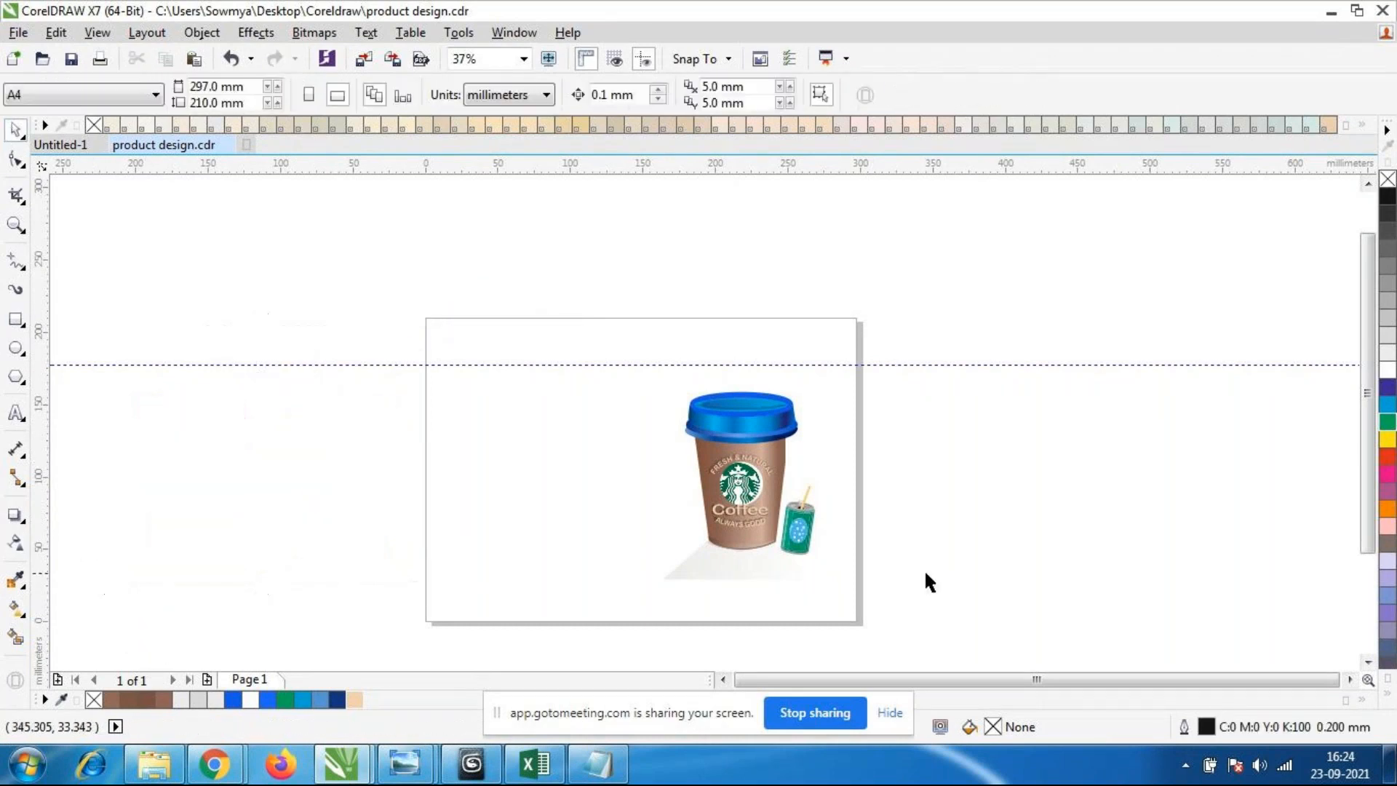
{"action": "scroll", "coordinate": [835, 487], "scroll_direction": "down", "scroll_amount": 4}
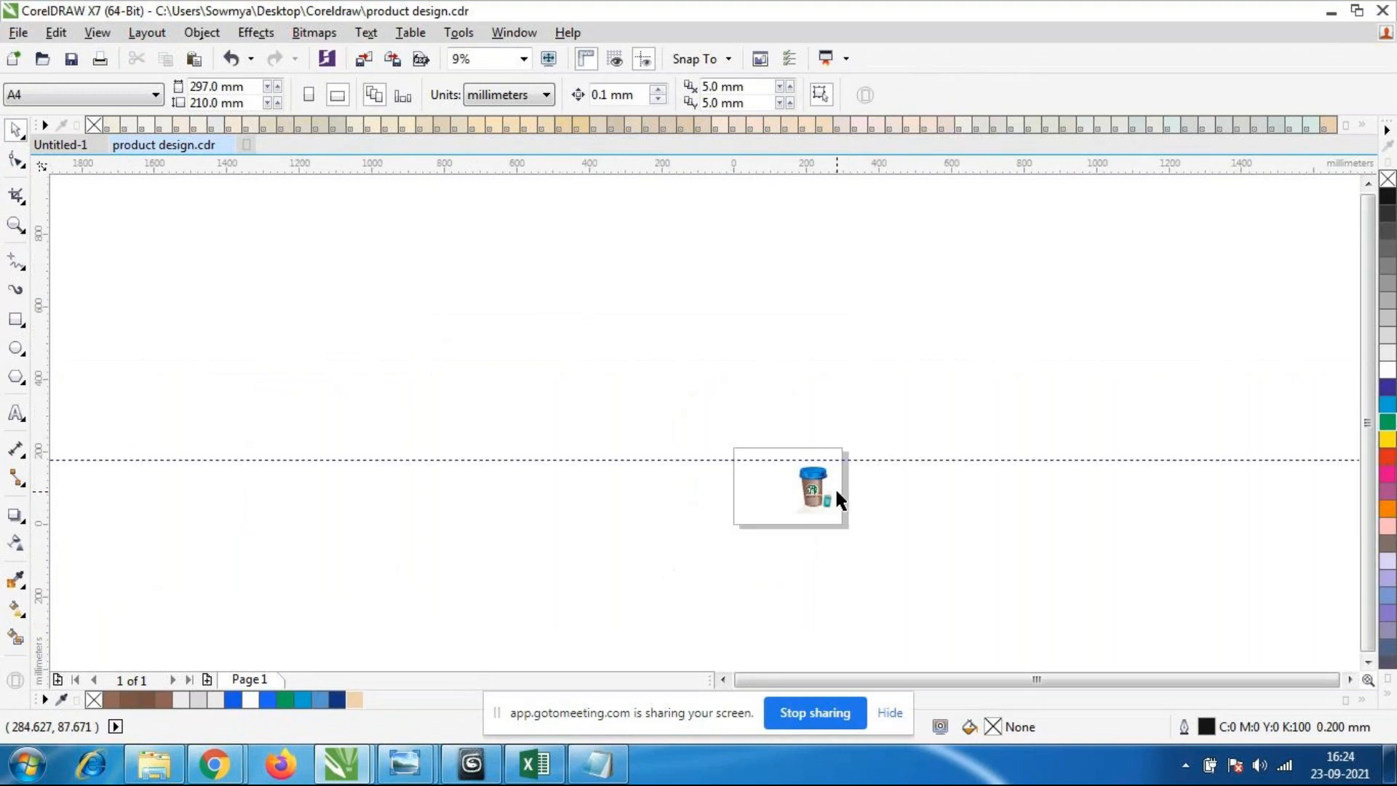
{"action": "scroll", "coordinate": [835, 486], "scroll_direction": "up", "scroll_amount": 5}
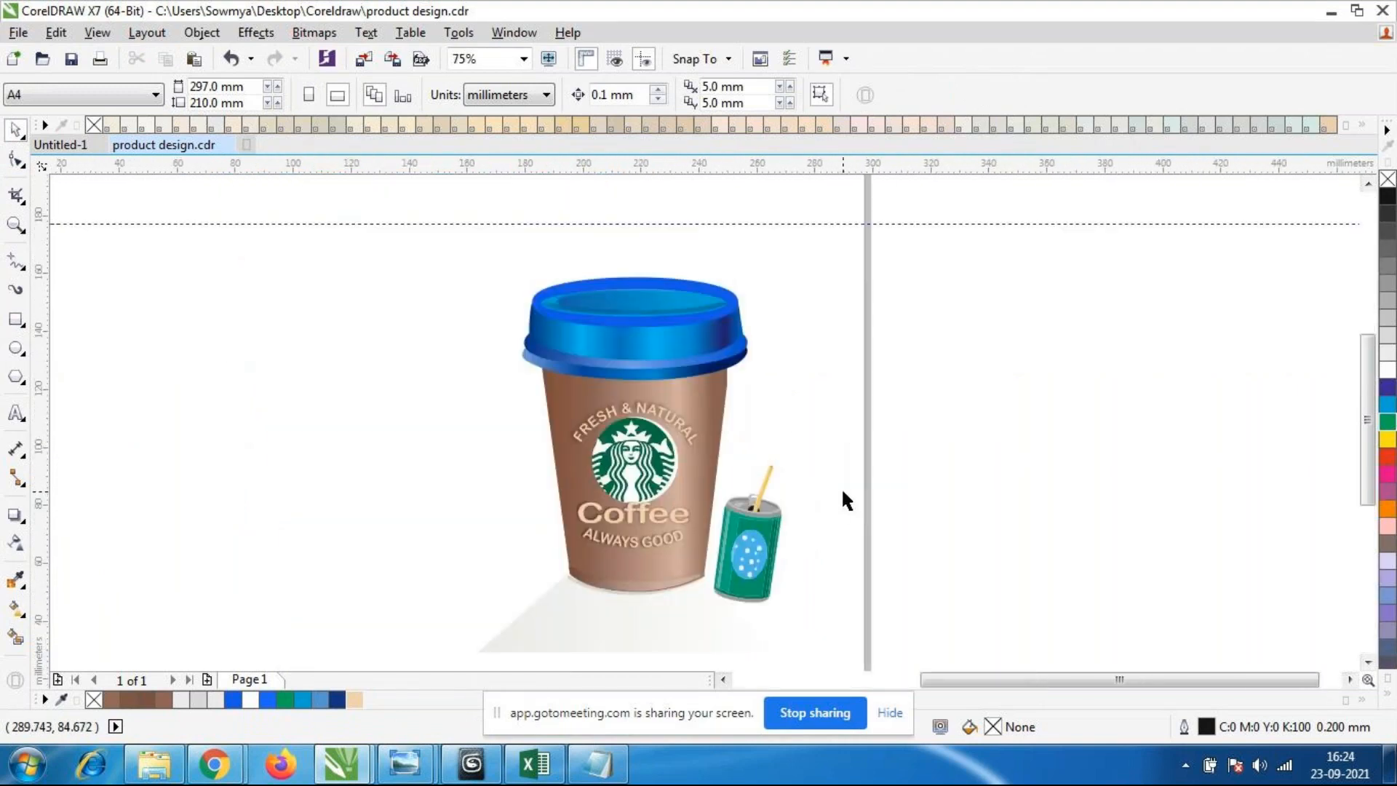
{"action": "left_click_drag", "start_coordinate": [1365, 457], "coordinate": [1365, 453]}
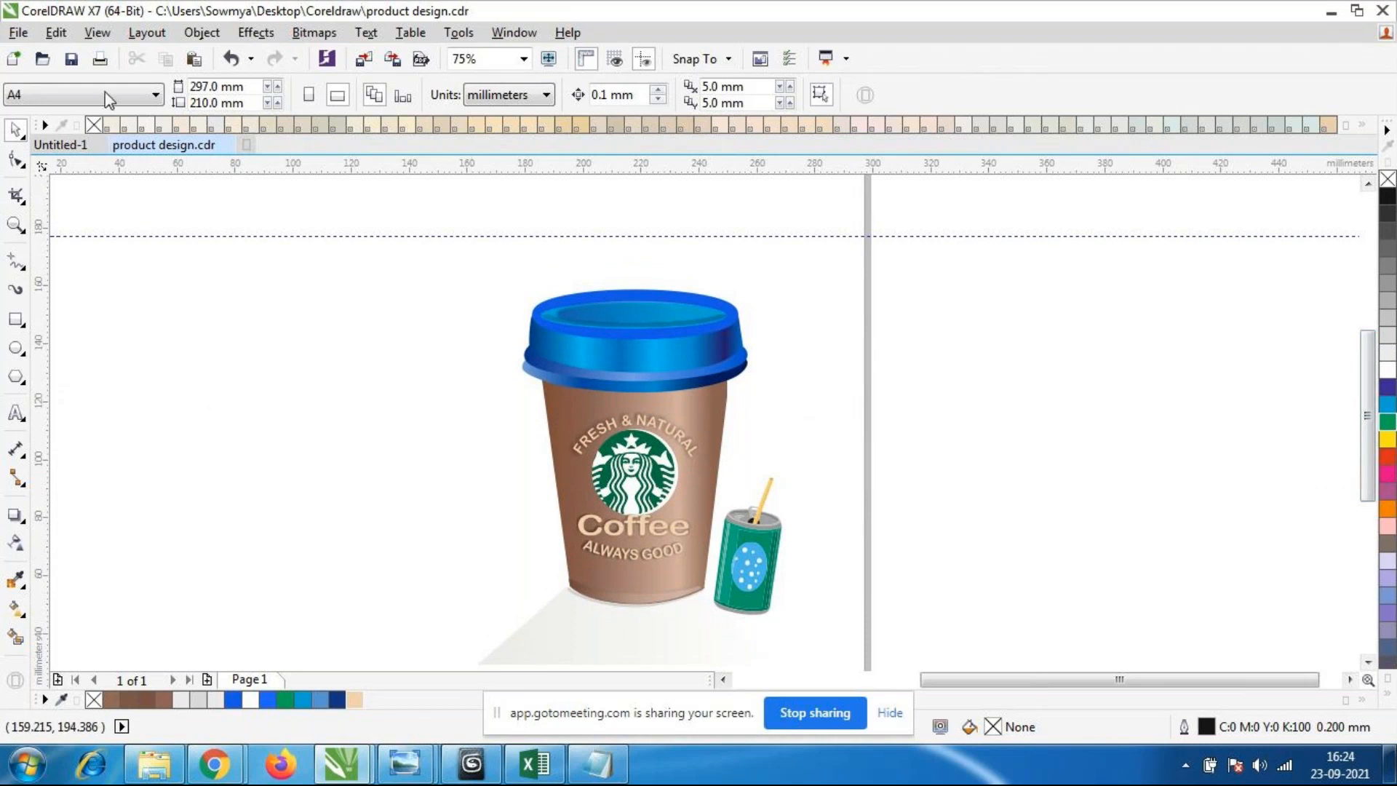
{"action": "left_click", "coordinate": [18, 34]}
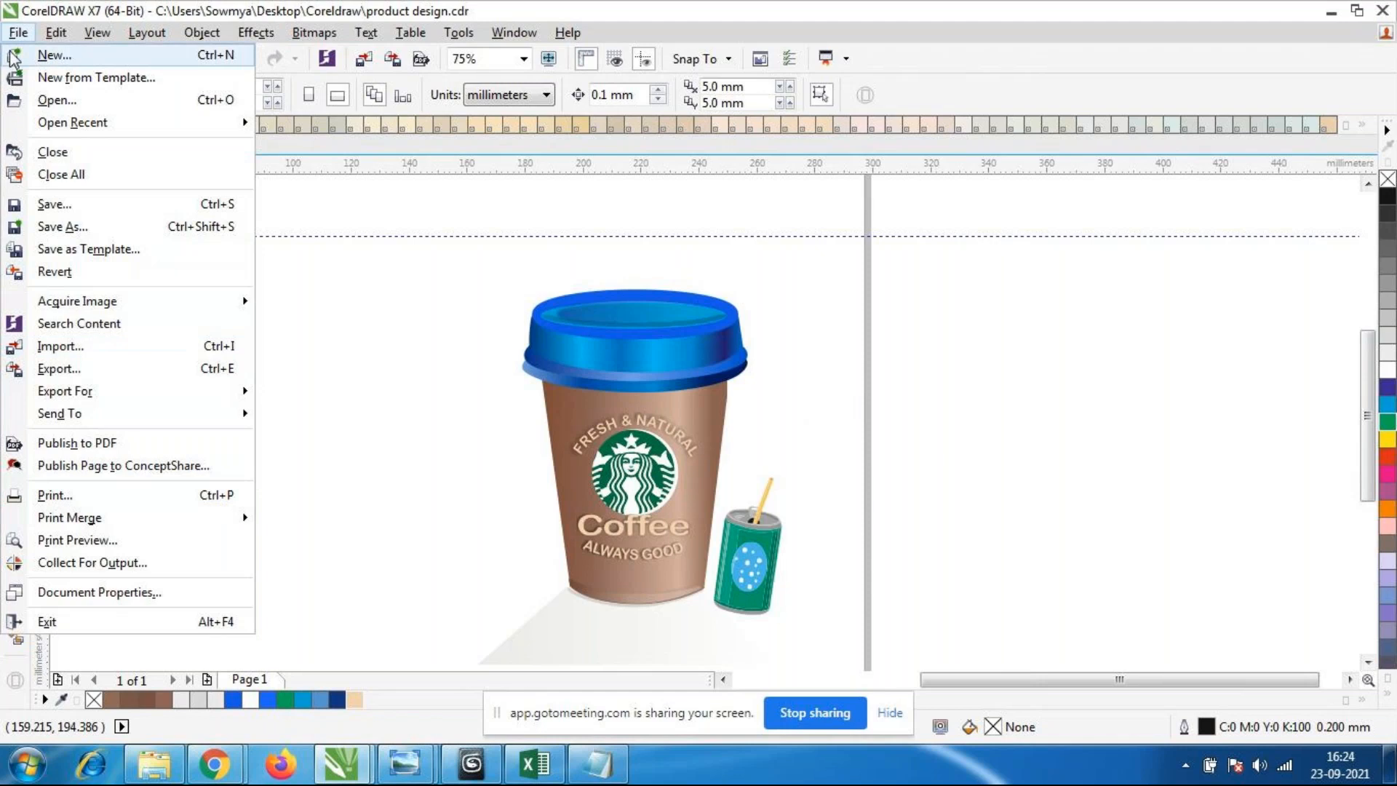
{"action": "mouse_move", "coordinate": [65, 38]}
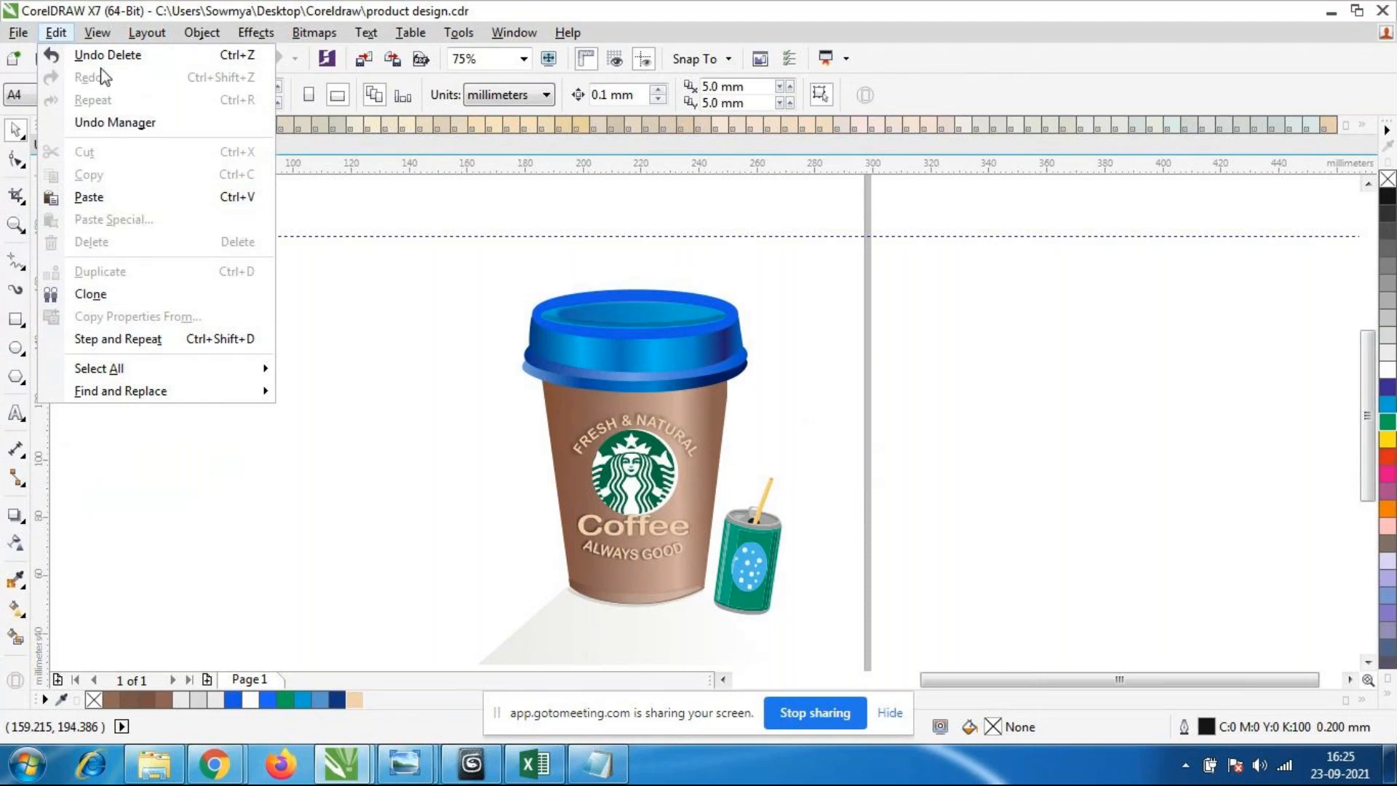
{"action": "left_click", "coordinate": [97, 33]}
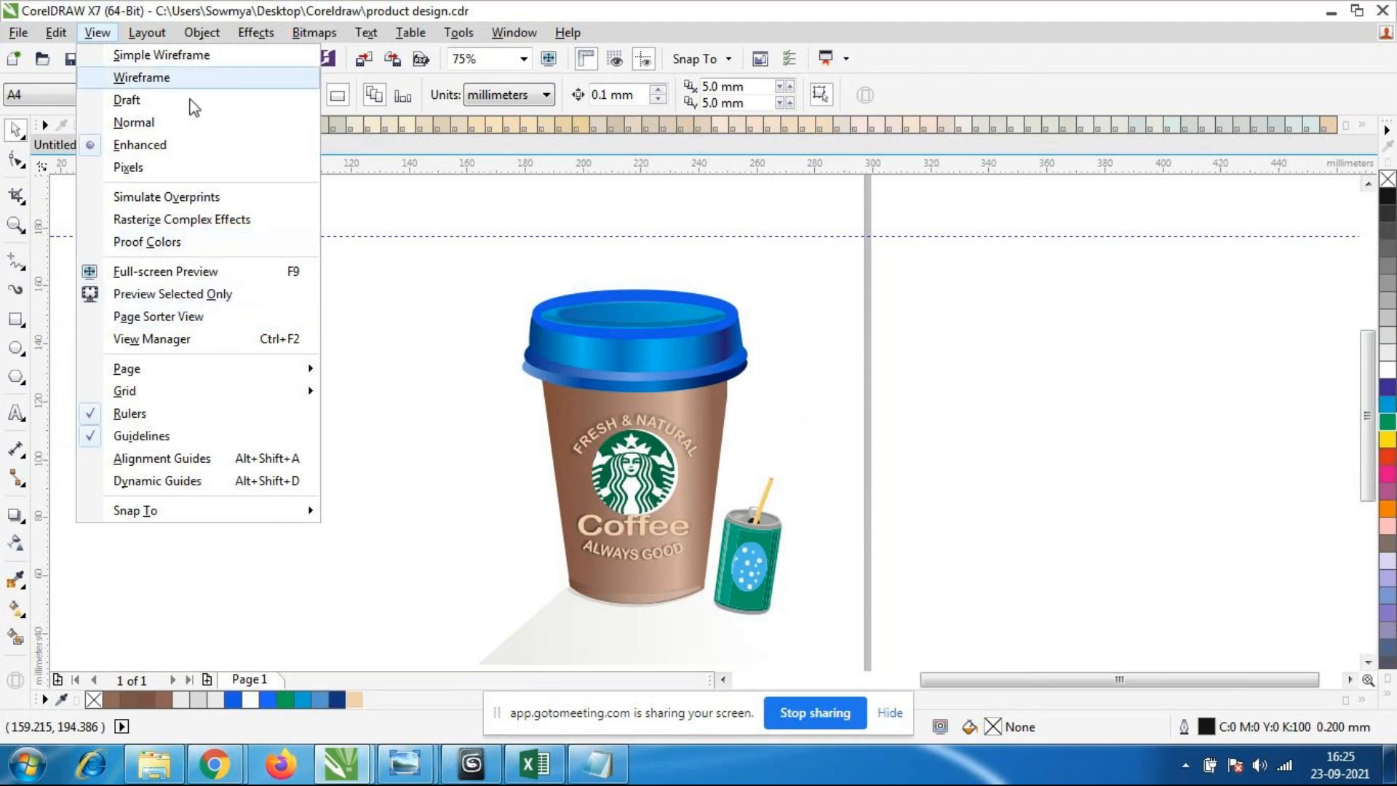
{"action": "mouse_move", "coordinate": [148, 33]}
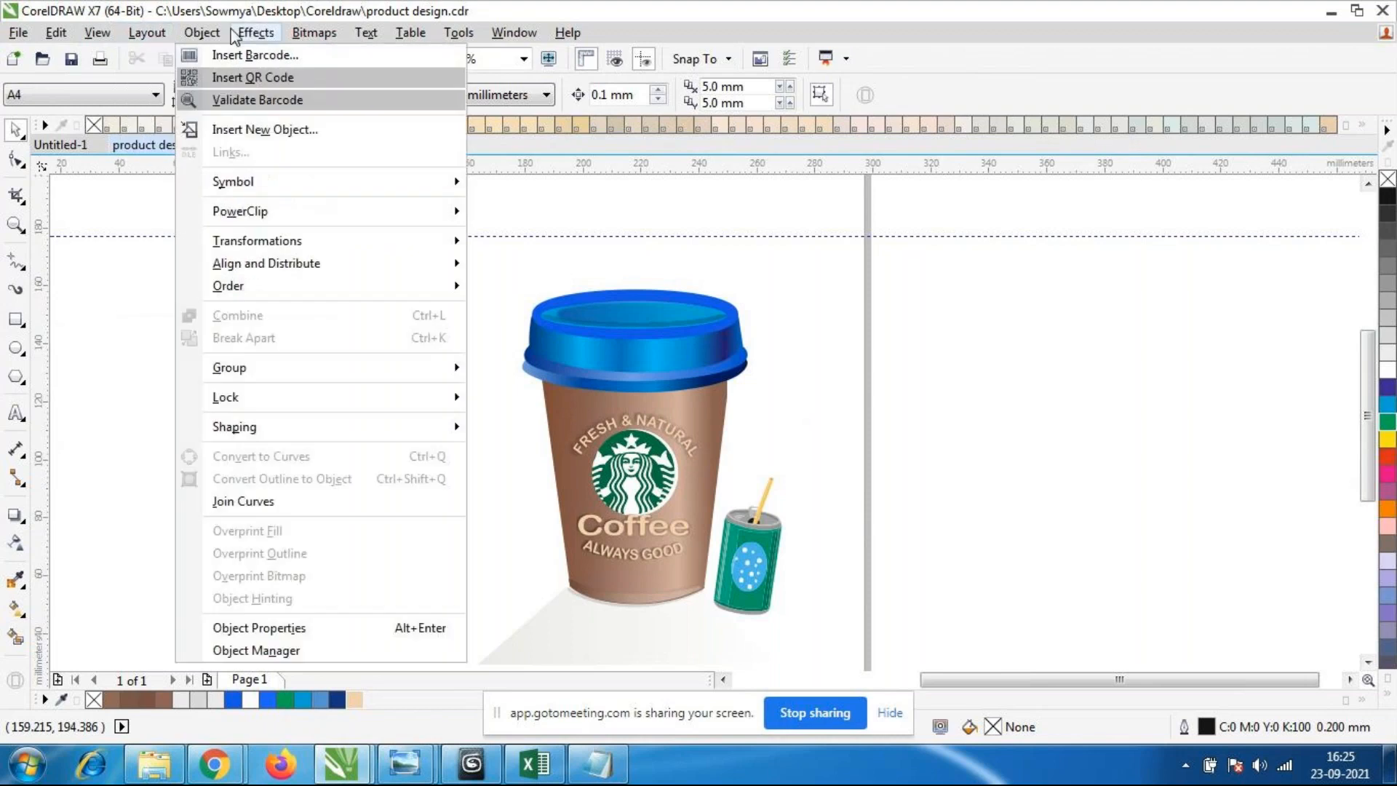
{"action": "mouse_move", "coordinate": [201, 35]}
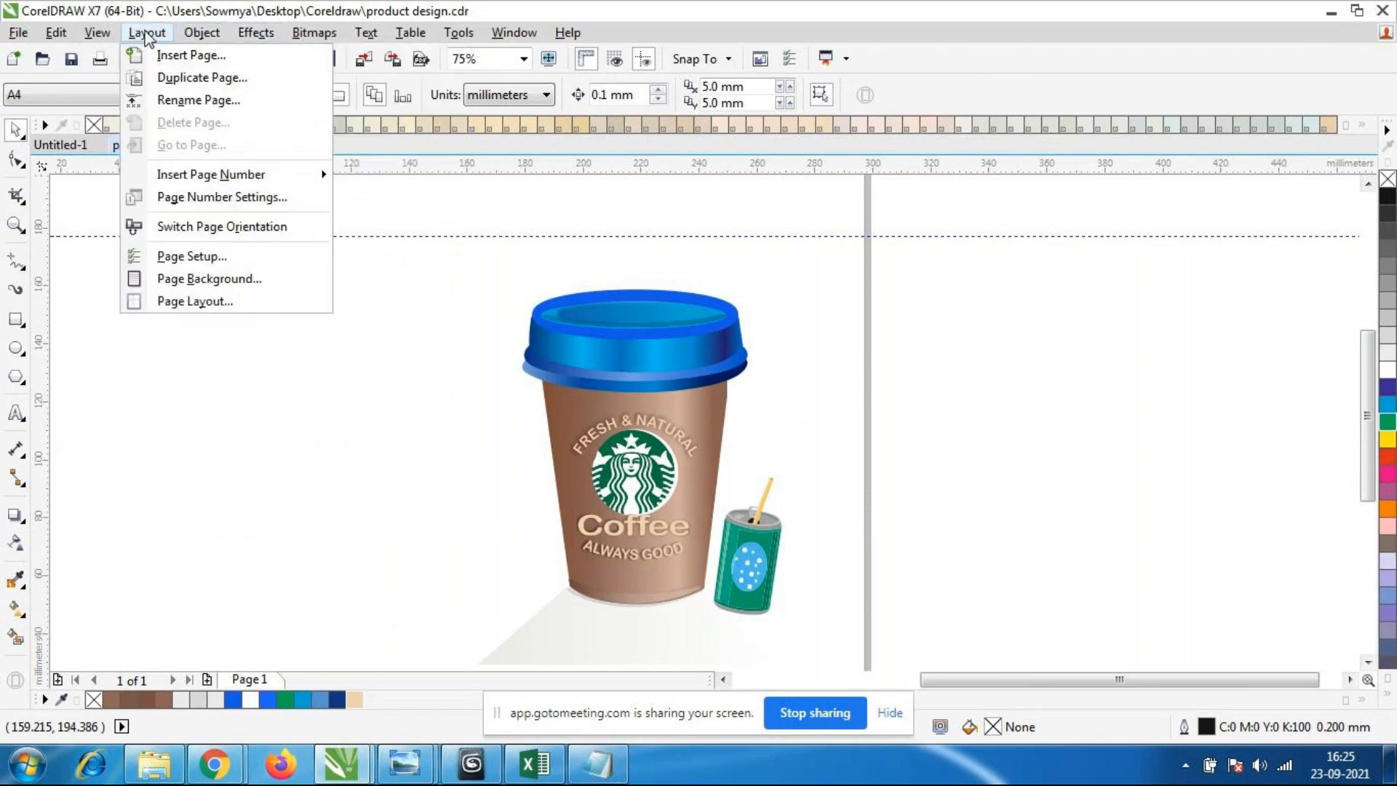
{"action": "mouse_move", "coordinate": [378, 36]}
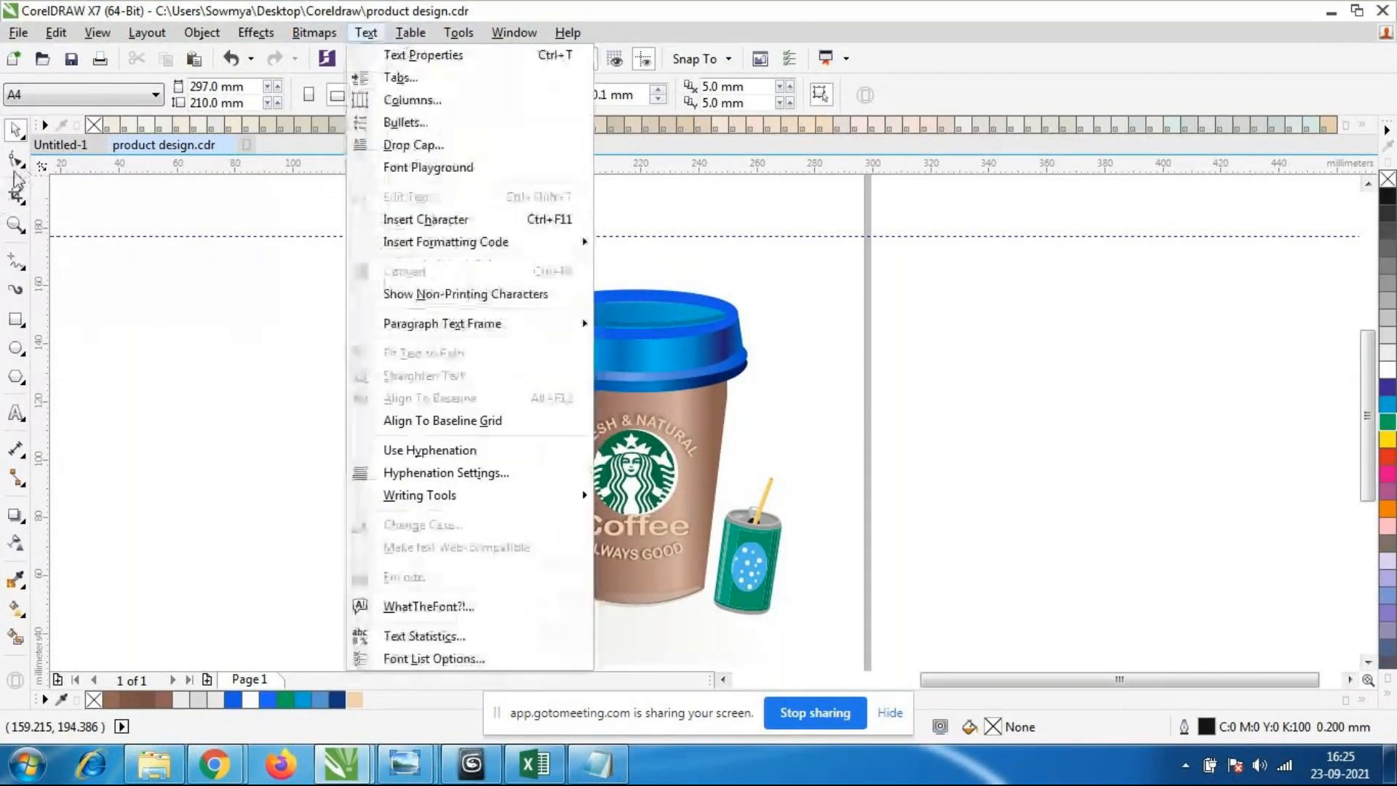
{"action": "left_click", "coordinate": [369, 33]}
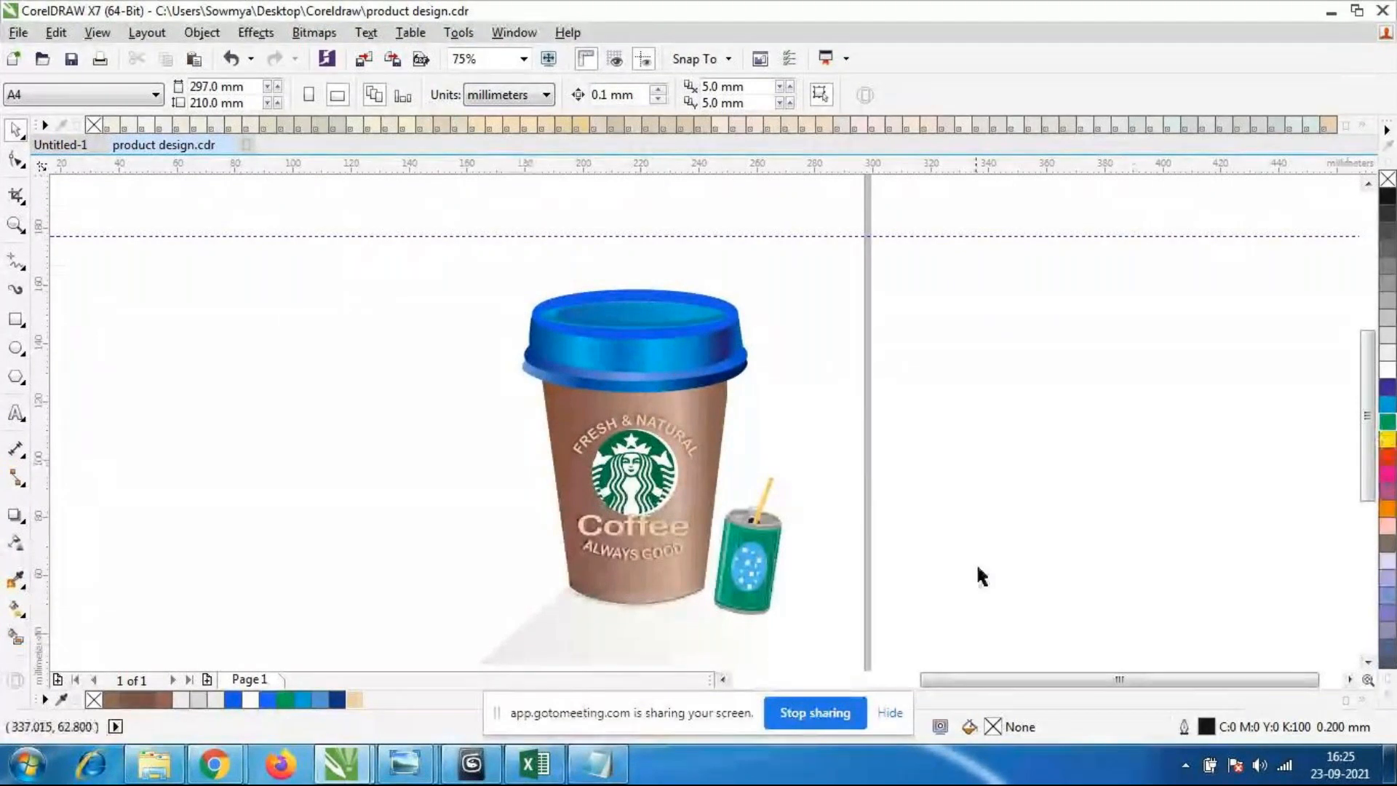
{"action": "scroll", "coordinate": [935, 526], "scroll_direction": "up", "scroll_amount": 1}
{"action": "left_click_drag", "start_coordinate": [1106, 683], "coordinate": [1090, 682]}
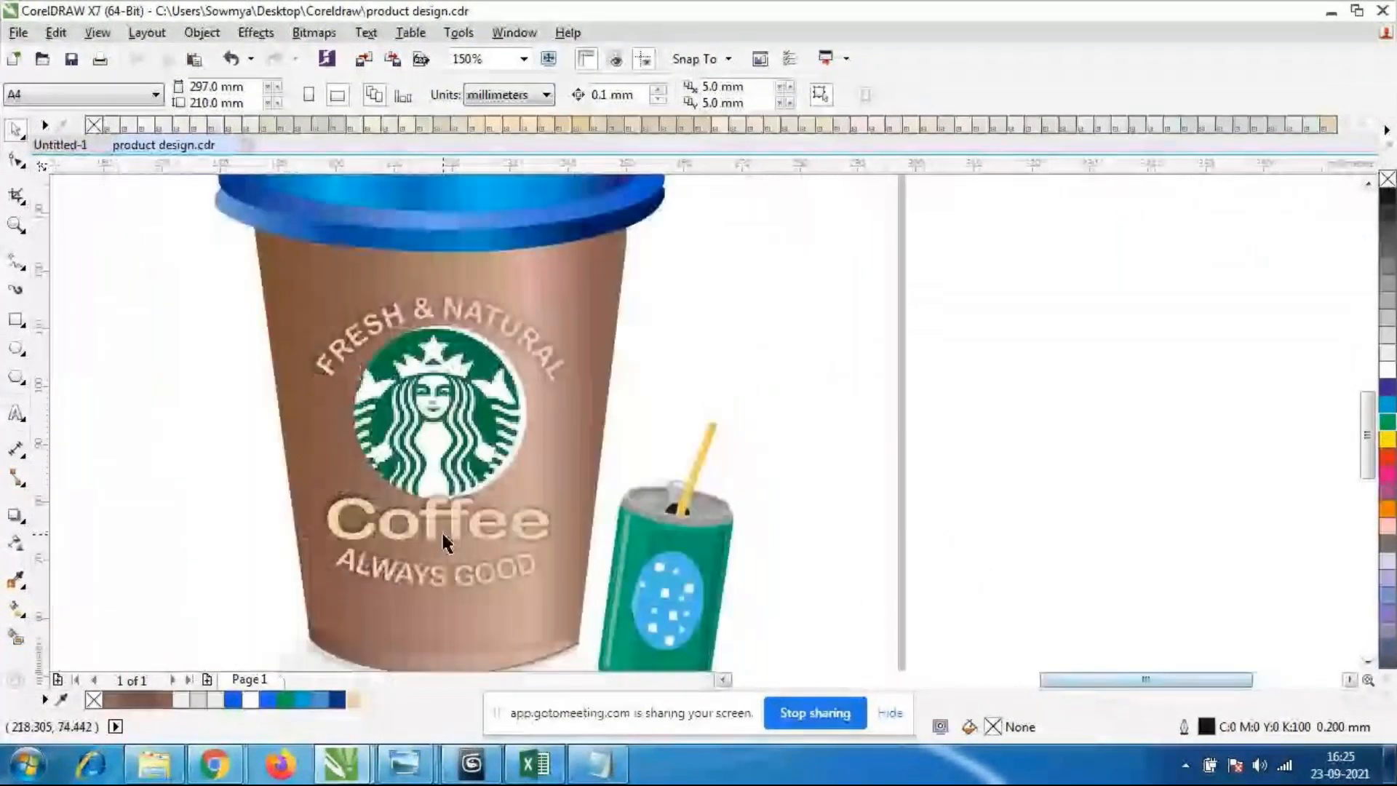
{"action": "scroll", "coordinate": [451, 539], "scroll_direction": "down", "scroll_amount": 1}
Switch to the GoToMeeting session in Chrome and open its recording options.
{"action": "mouse_move", "coordinate": [215, 764]}
{"action": "left_click", "coordinate": [173, 685]}
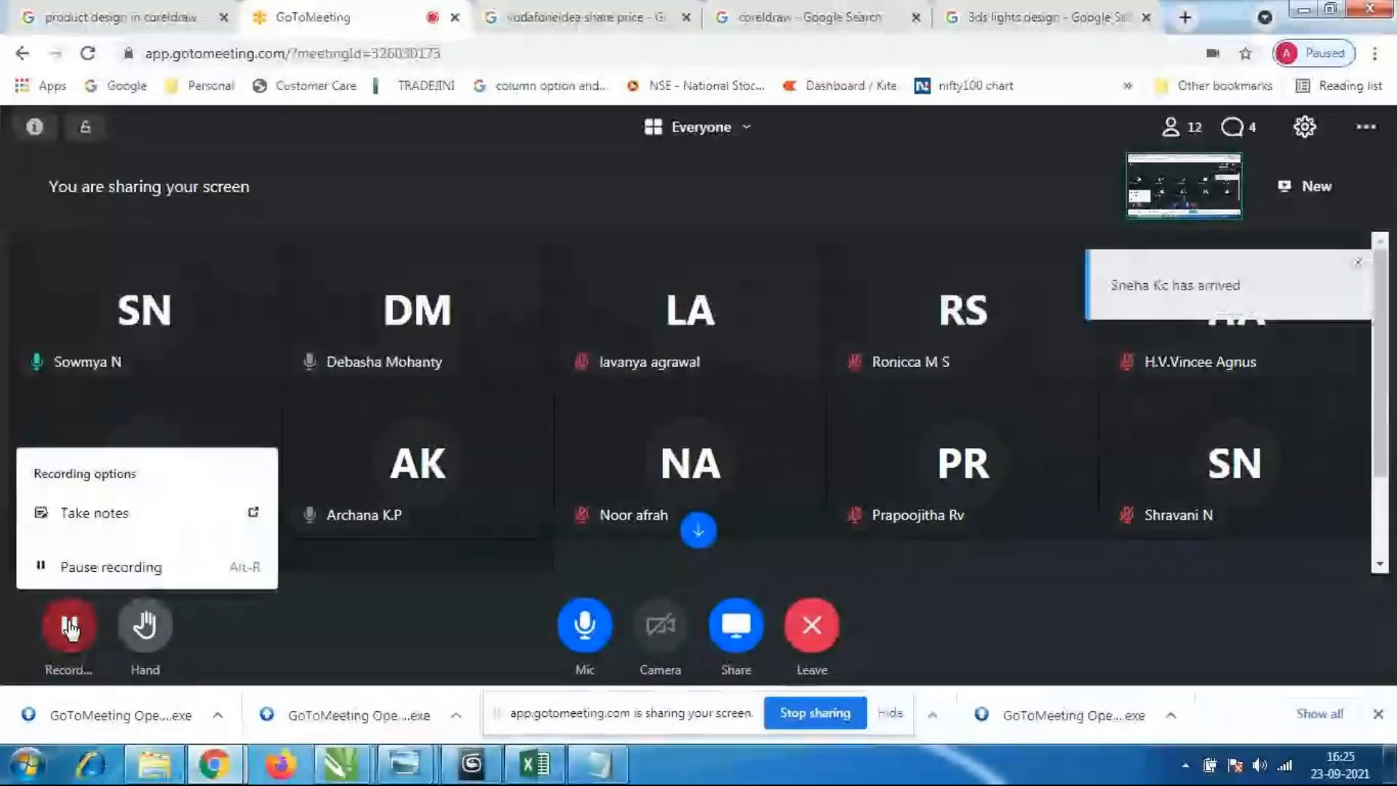